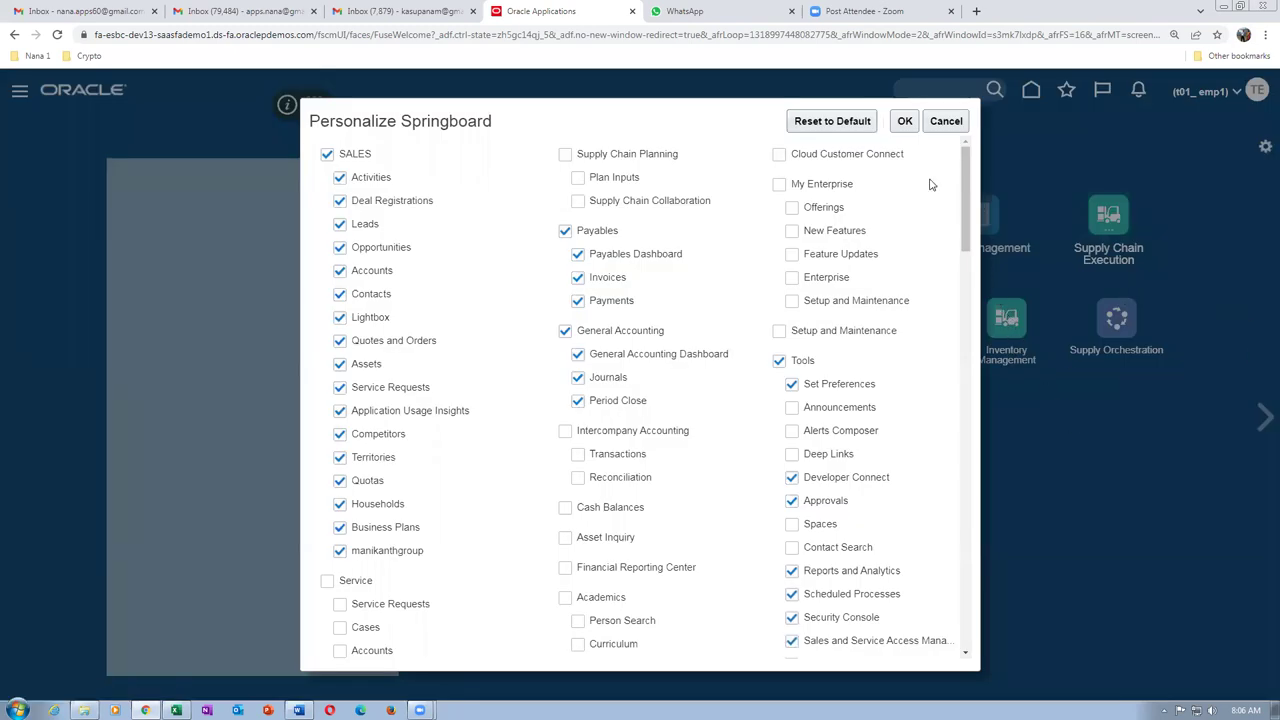
Cancel the springboard personalization without changes and return to the Inventory Management overview.
{"action": "left_click", "coordinate": [945, 121]}
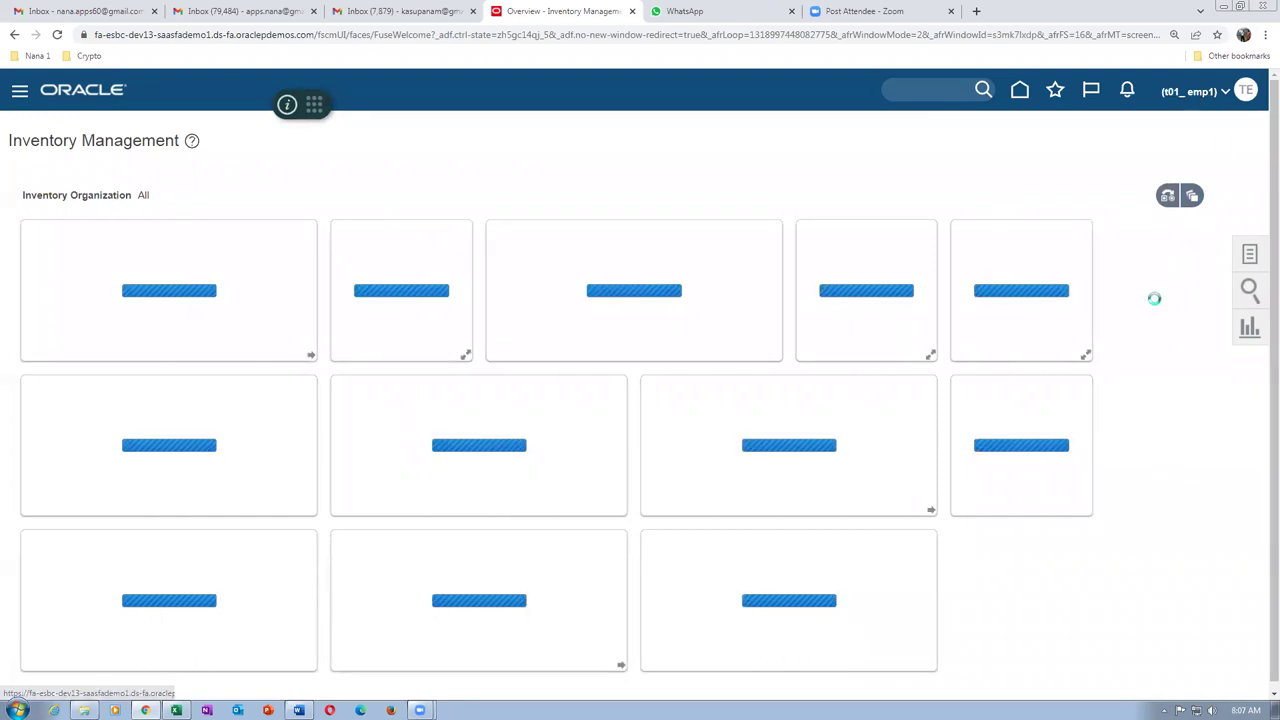
{"action": "left_click", "coordinate": [1195, 91]}
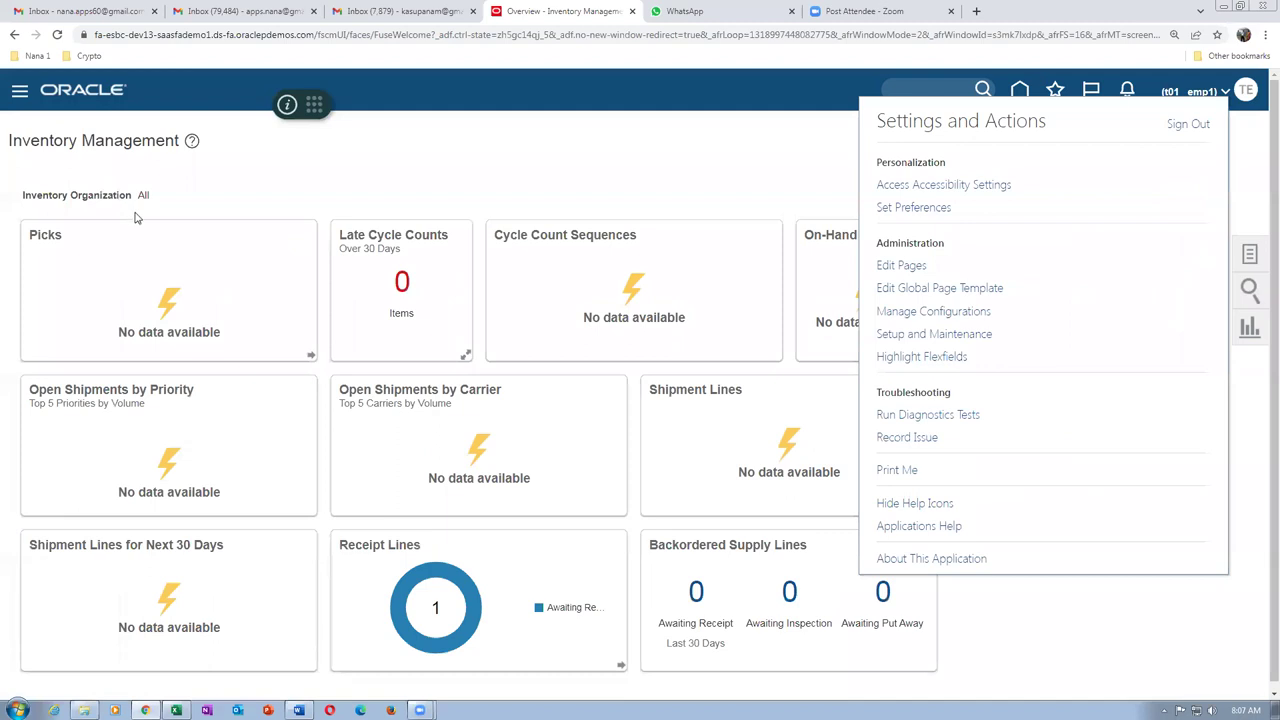
Search Setup and Maintenance tasks for 'man%inv%prof%' and open Manage Inventory Profile Options.
{"action": "left_click", "coordinate": [892, 334]}
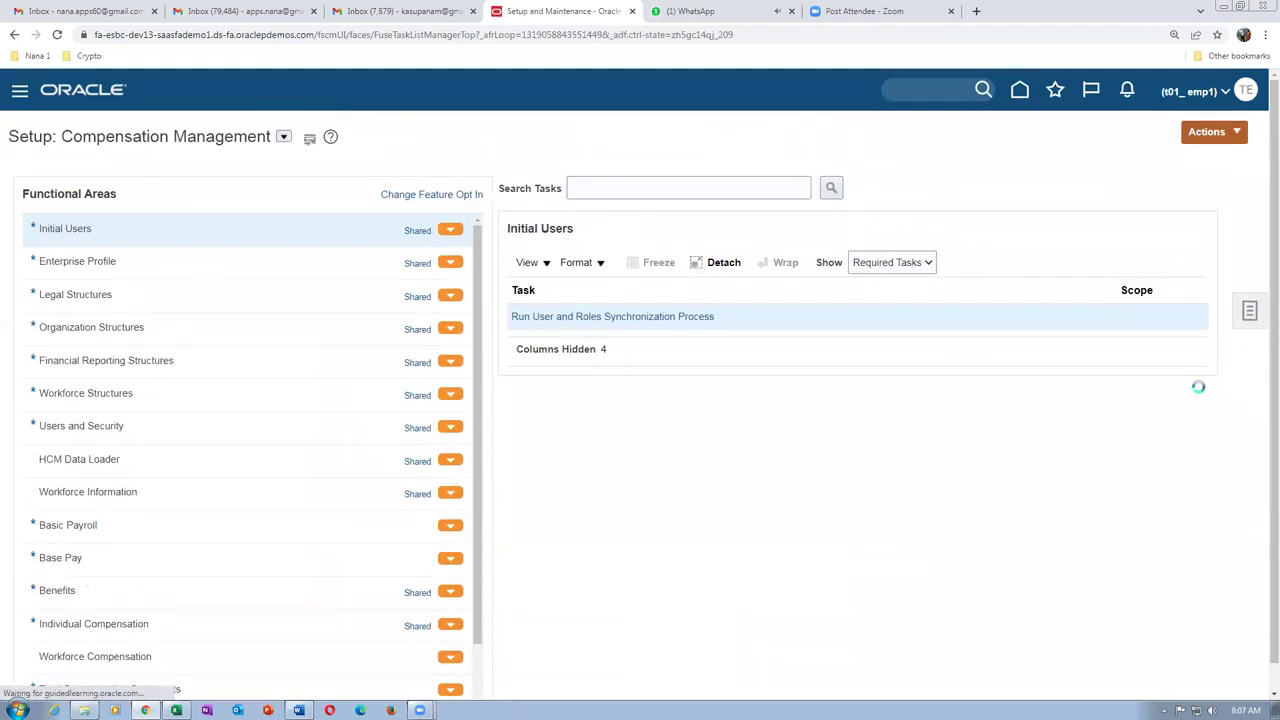
{"action": "left_click", "coordinate": [1098, 315]}
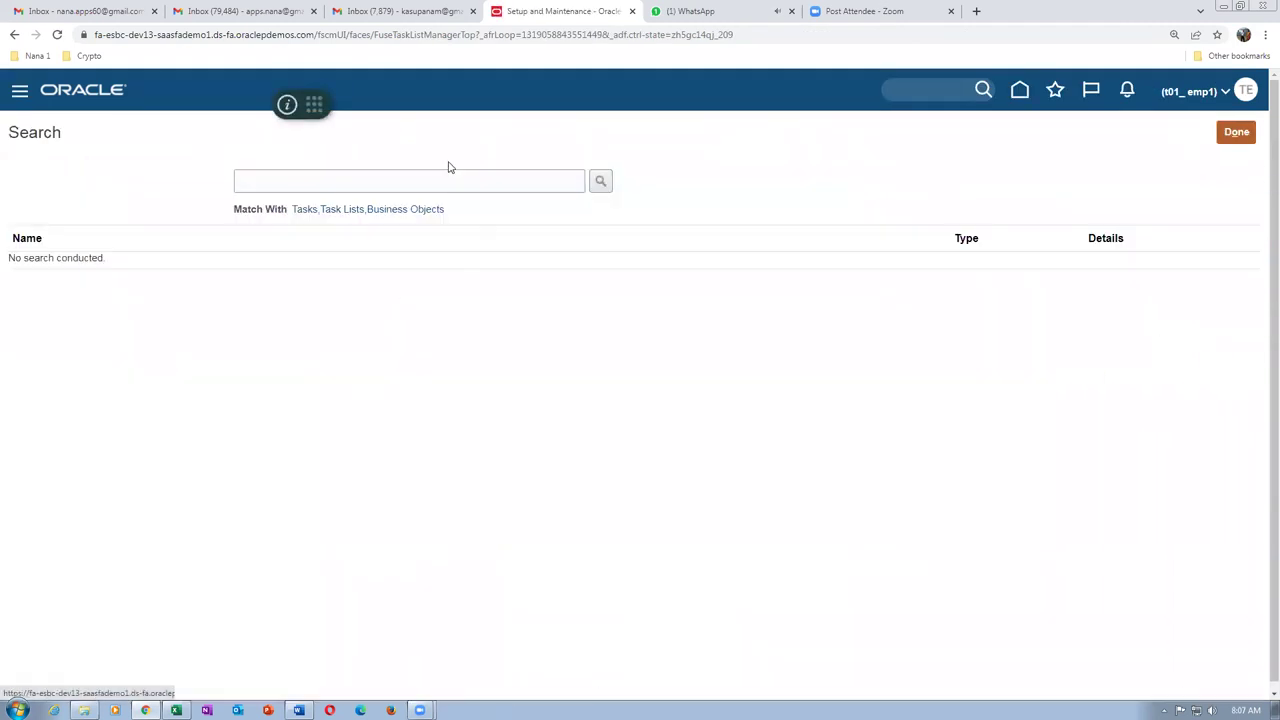
{"action": "left_click", "coordinate": [441, 174]}
{"action": "type", "text": "man%"}
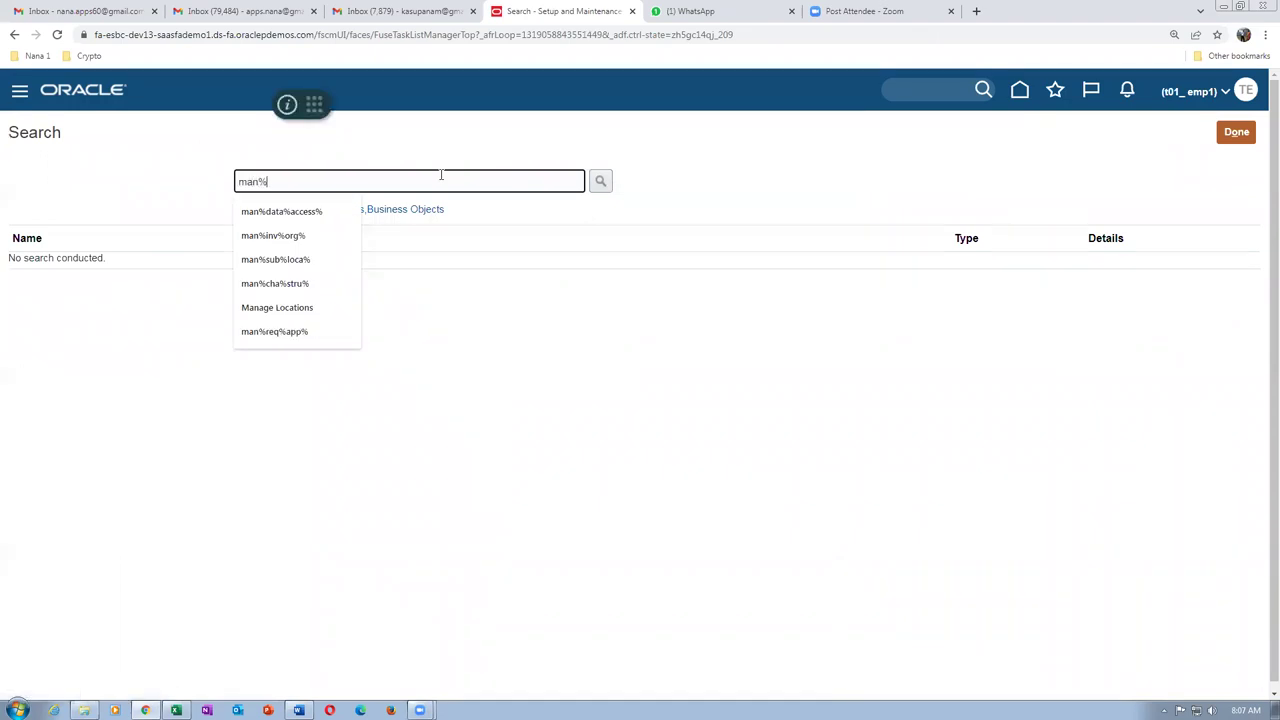
{"action": "type", "text": "inv%pr"}
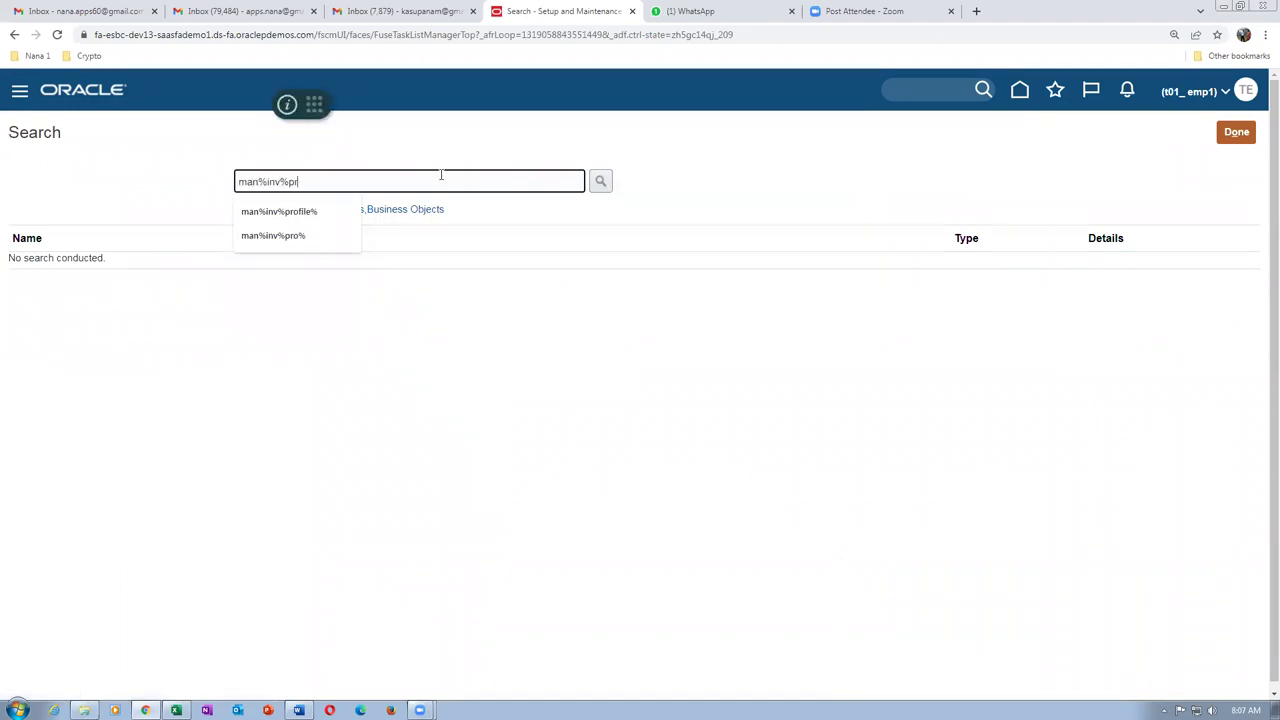
{"action": "type", "text": "of%"}
{"action": "key", "text": "Return"}
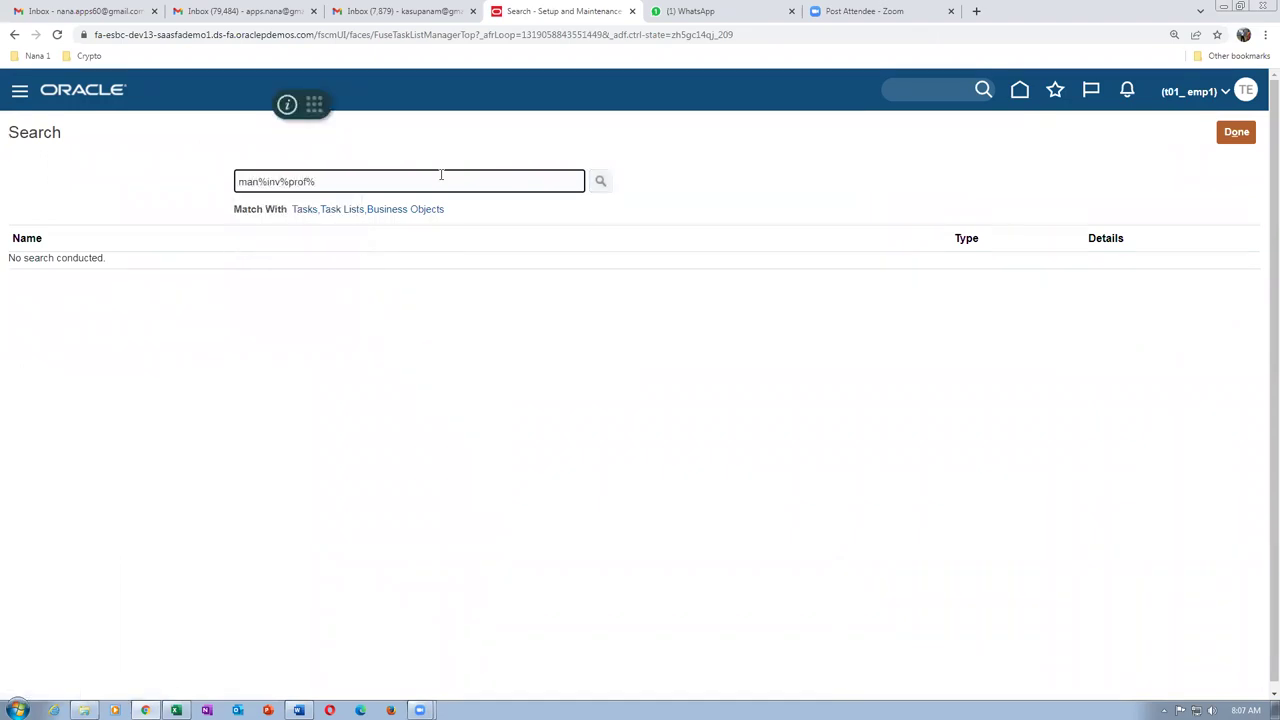
{"action": "left_click", "coordinate": [105, 266]}
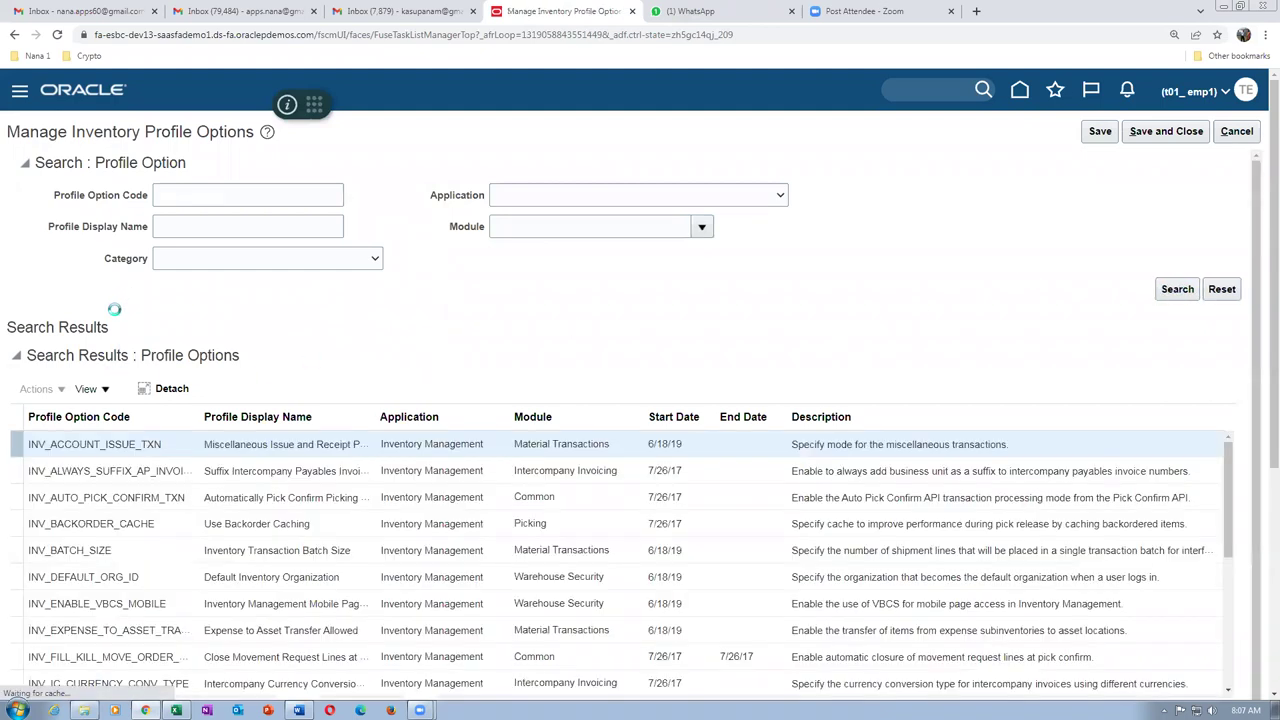
Search the inventory profile options by Profile Option Code 'DE'.
{"action": "scroll", "coordinate": [115, 552], "scroll_direction": "down", "scroll_amount": 3}
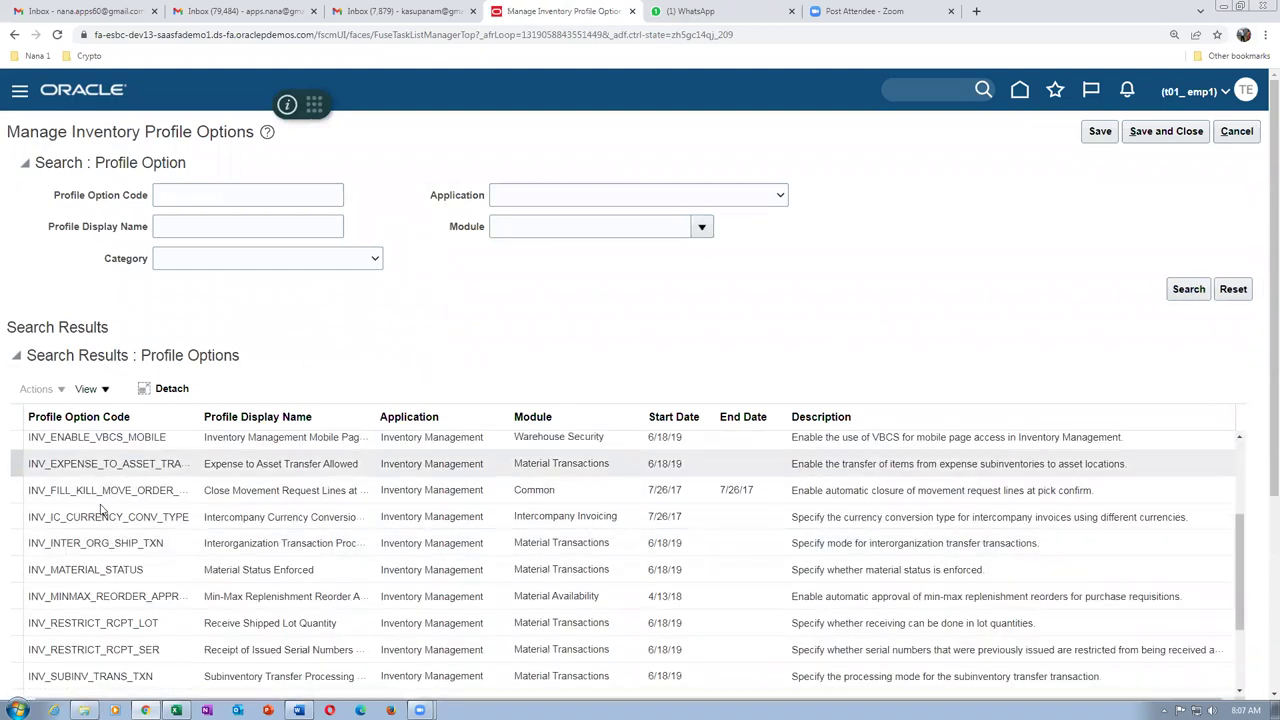
{"action": "scroll", "coordinate": [75, 590], "scroll_direction": "down", "scroll_amount": 5}
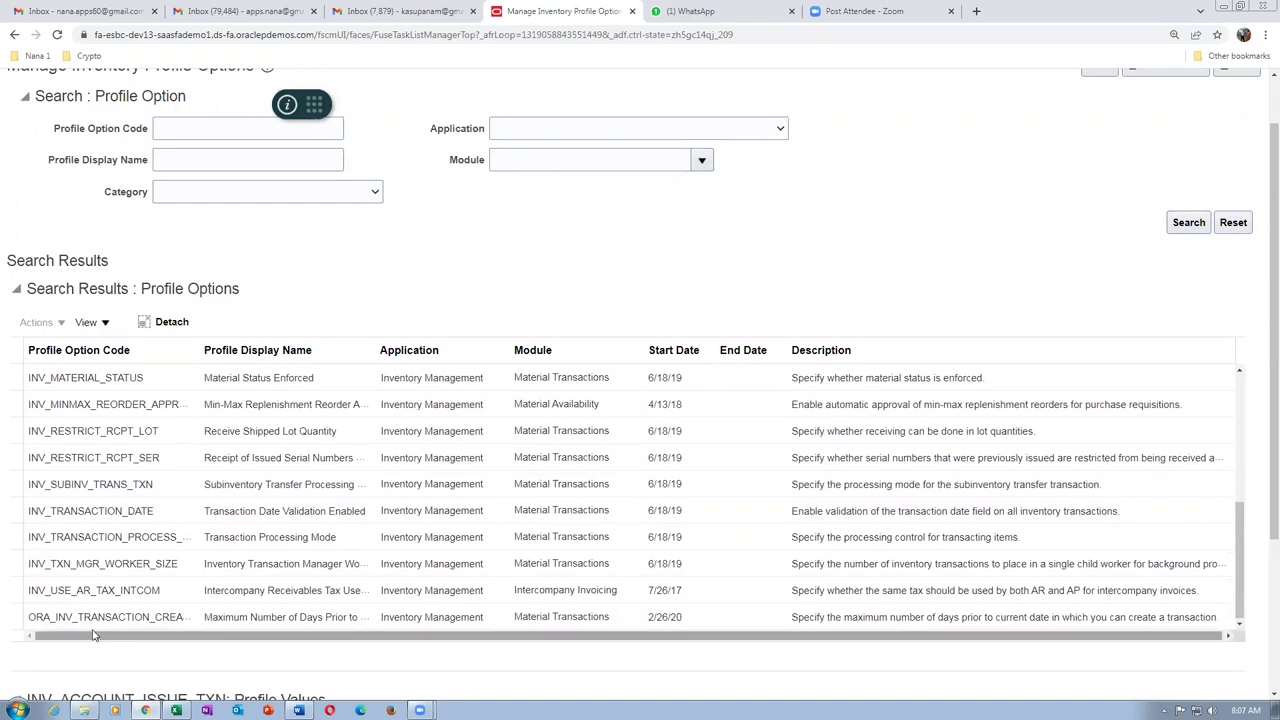
{"action": "scroll", "coordinate": [68, 538], "scroll_direction": "up", "scroll_amount": 1}
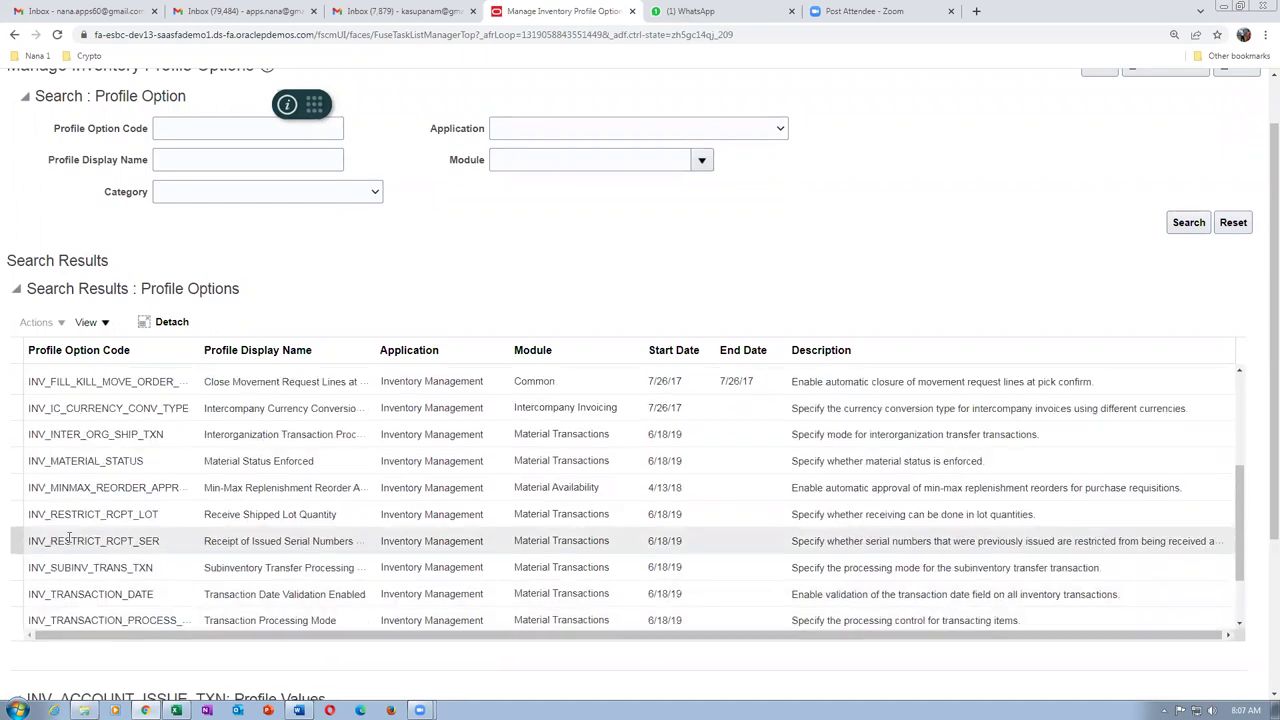
{"action": "left_click", "coordinate": [178, 130]}
{"action": "type", "text": "DEF"}
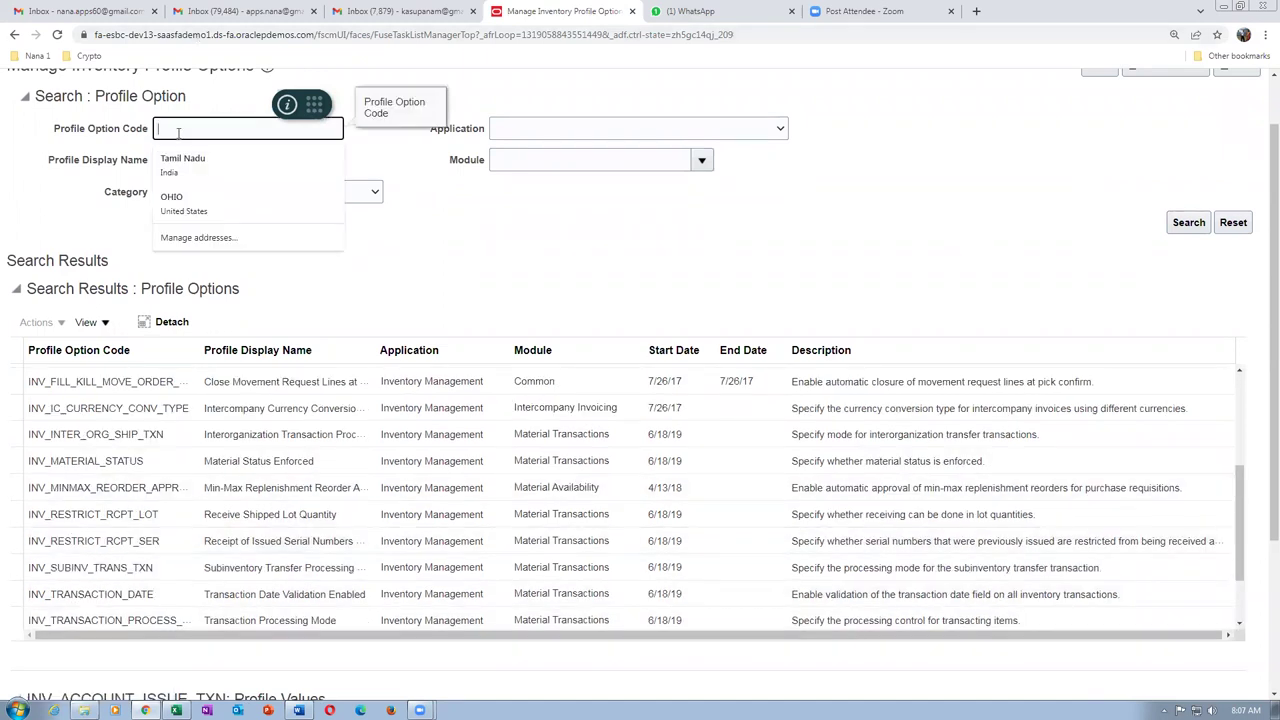
{"action": "left_click", "coordinate": [1179, 221]}
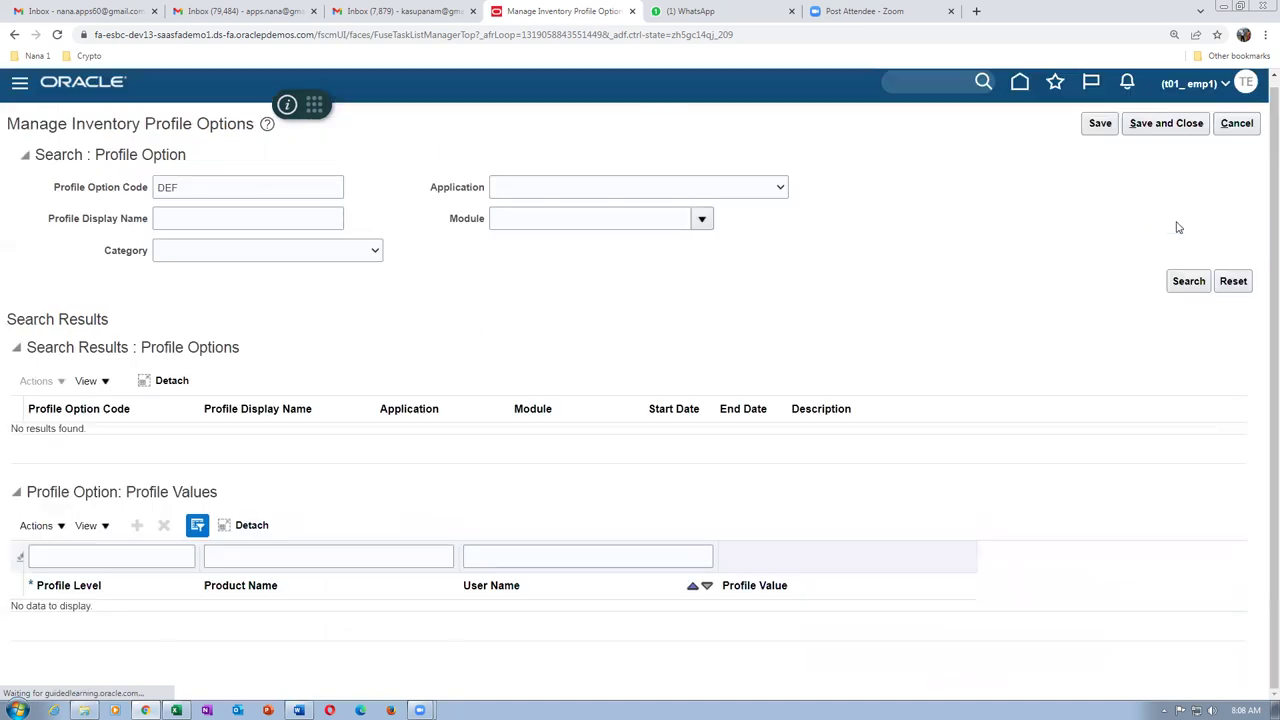
Clear the code filter, list all profile options unfiltered, and select INV_DEFAULT_ORG_ID.
{"action": "left_click", "coordinate": [257, 190]}
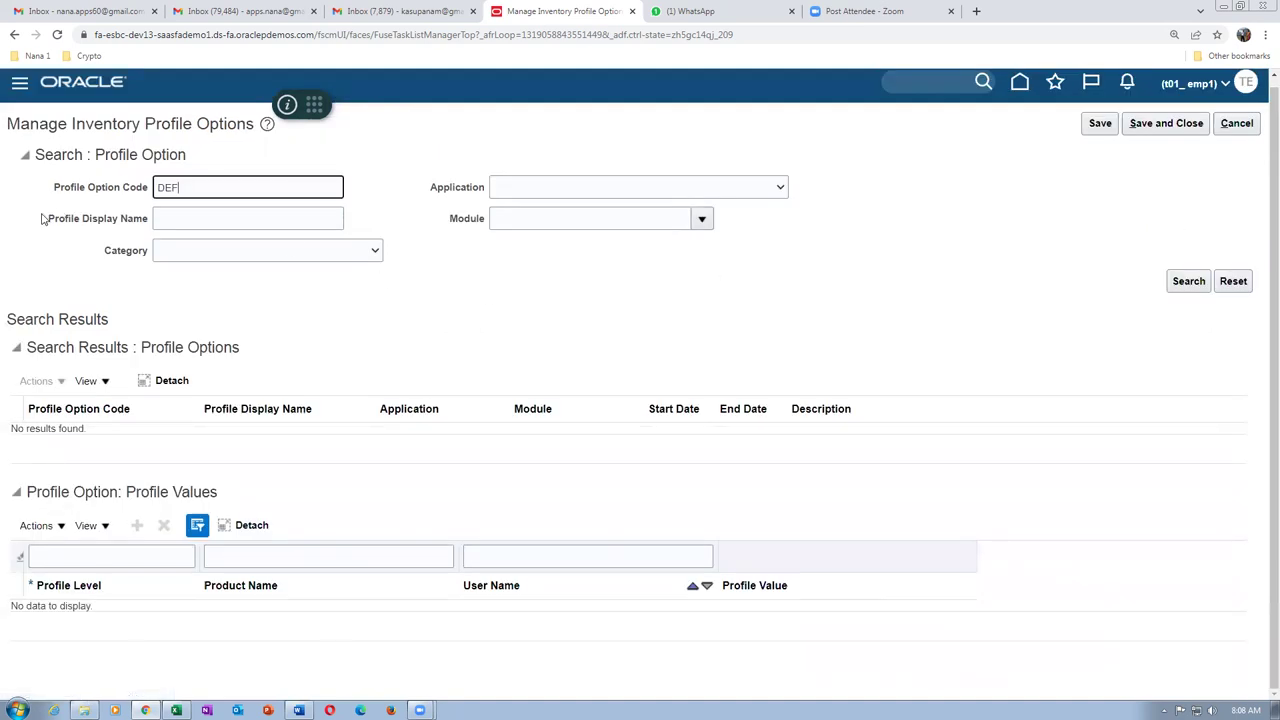
{"action": "left_click", "coordinate": [1186, 281]}
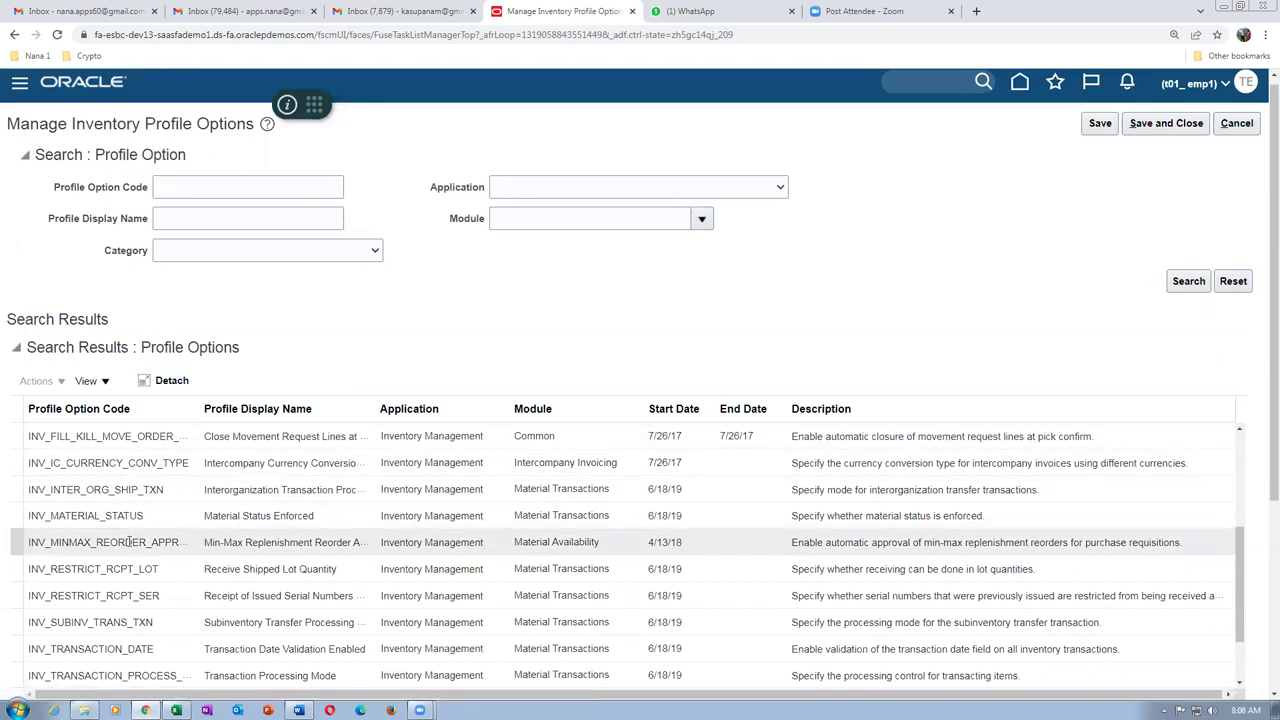
{"action": "scroll", "coordinate": [130, 540], "scroll_direction": "down", "scroll_amount": 3}
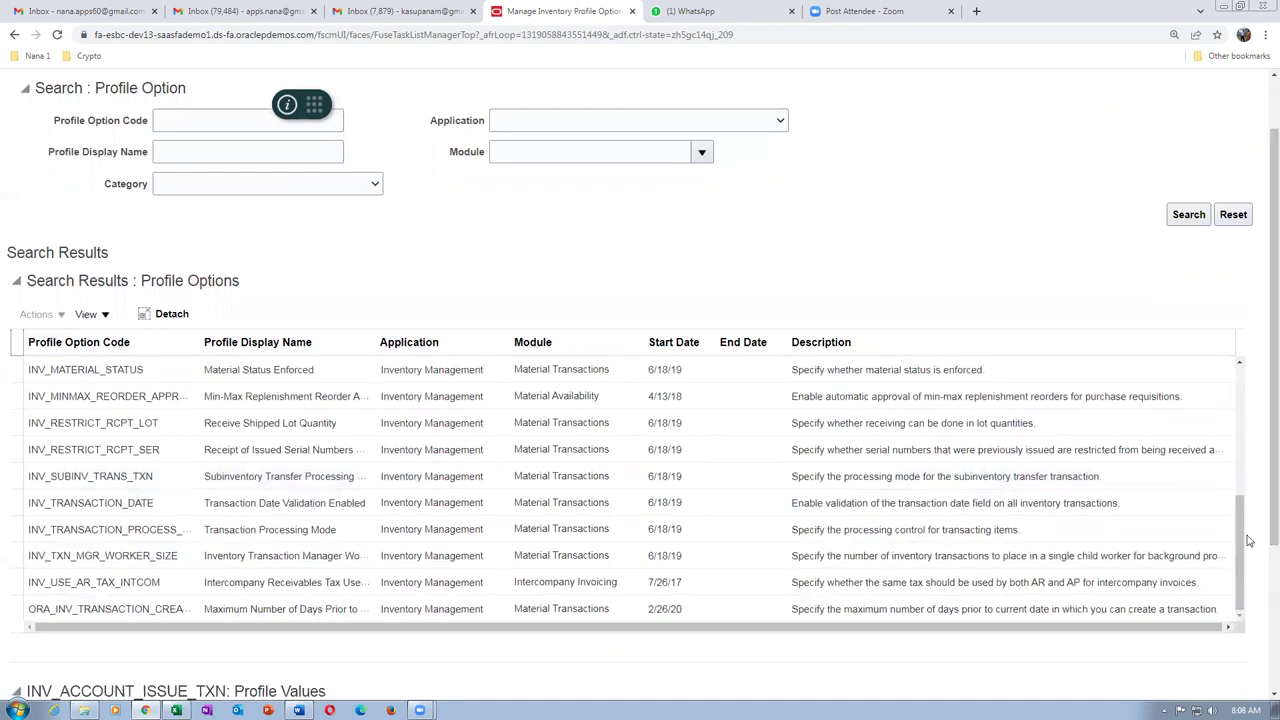
{"action": "left_click_drag", "start_coordinate": [1243, 540], "coordinate": [1237, 403]}
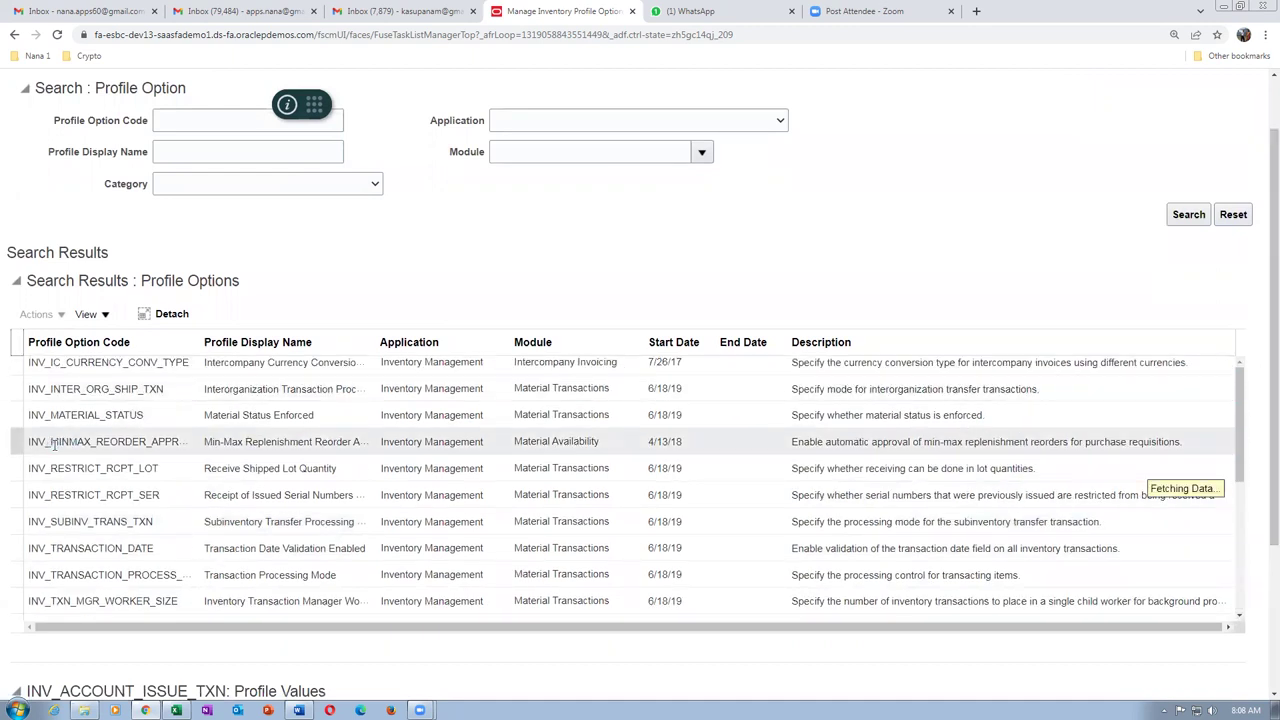
{"action": "scroll", "coordinate": [51, 443], "scroll_direction": "up", "scroll_amount": 3}
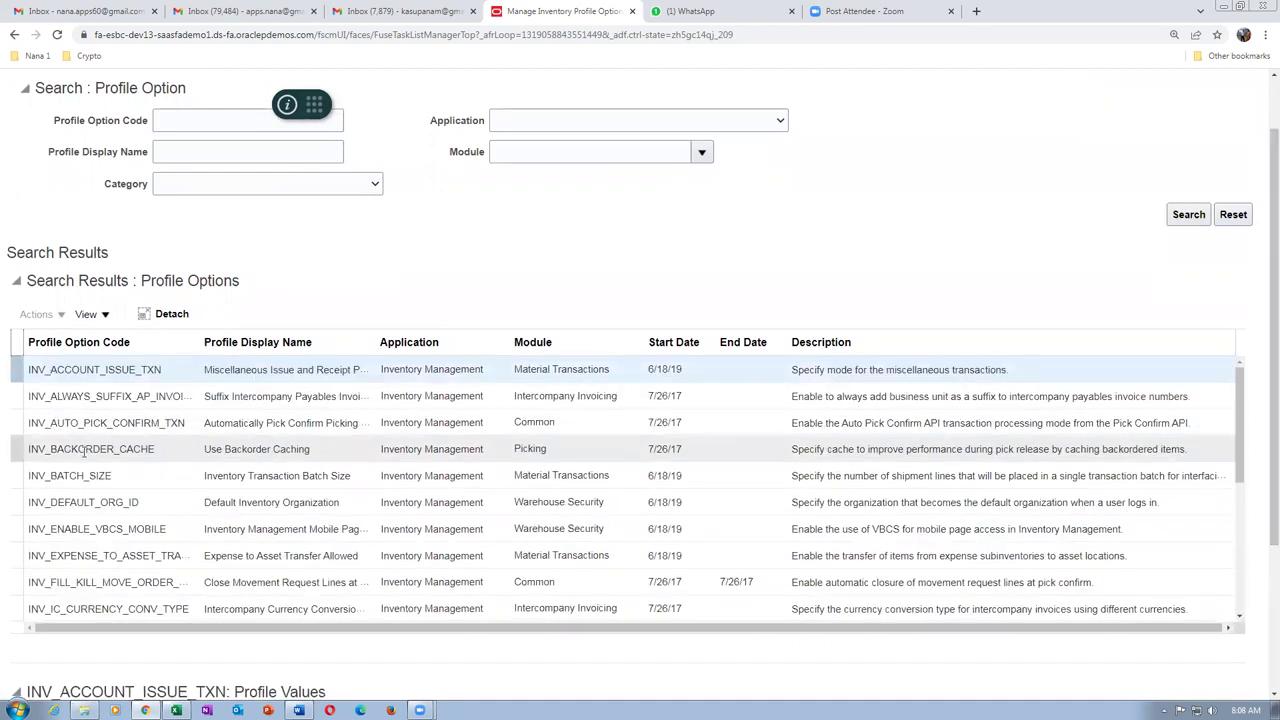
{"action": "left_click", "coordinate": [75, 502]}
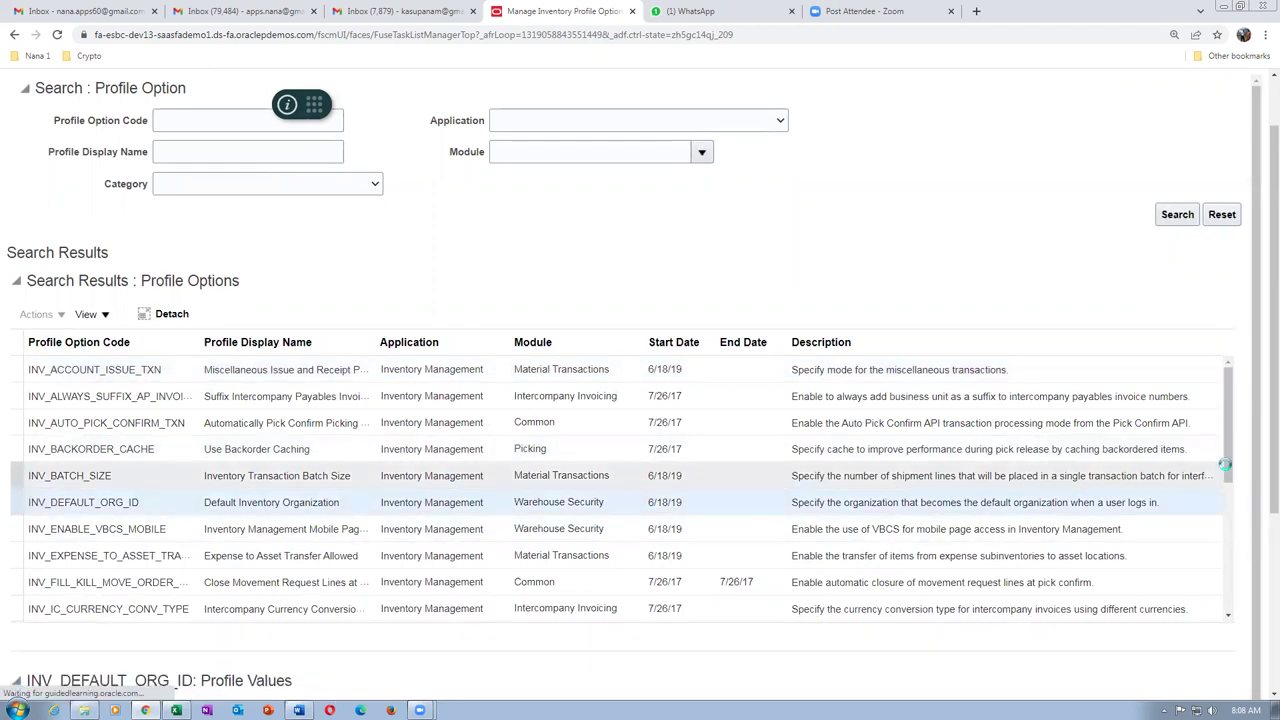
Add a Site-level profile value row for INV_DEFAULT_ORG_ID and dismiss the duplicate error.
{"action": "scroll", "coordinate": [1252, 530], "scroll_direction": "down", "scroll_amount": 3}
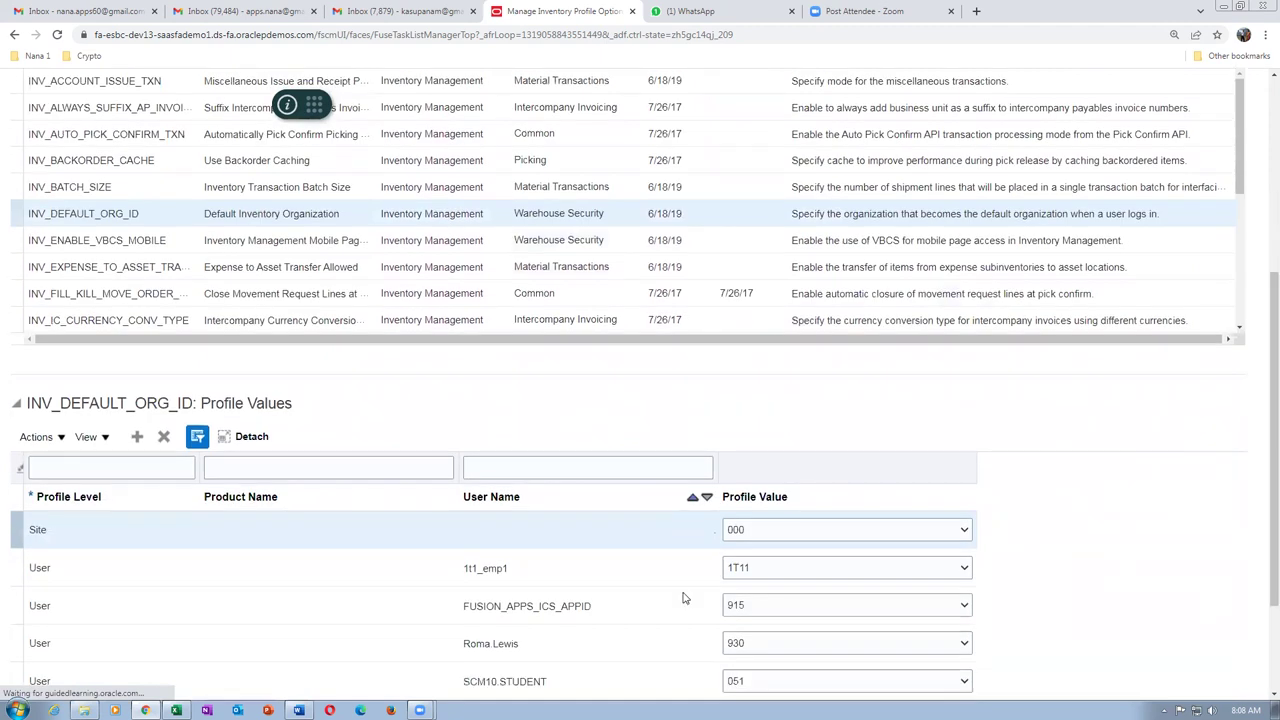
{"action": "left_click", "coordinate": [137, 438]}
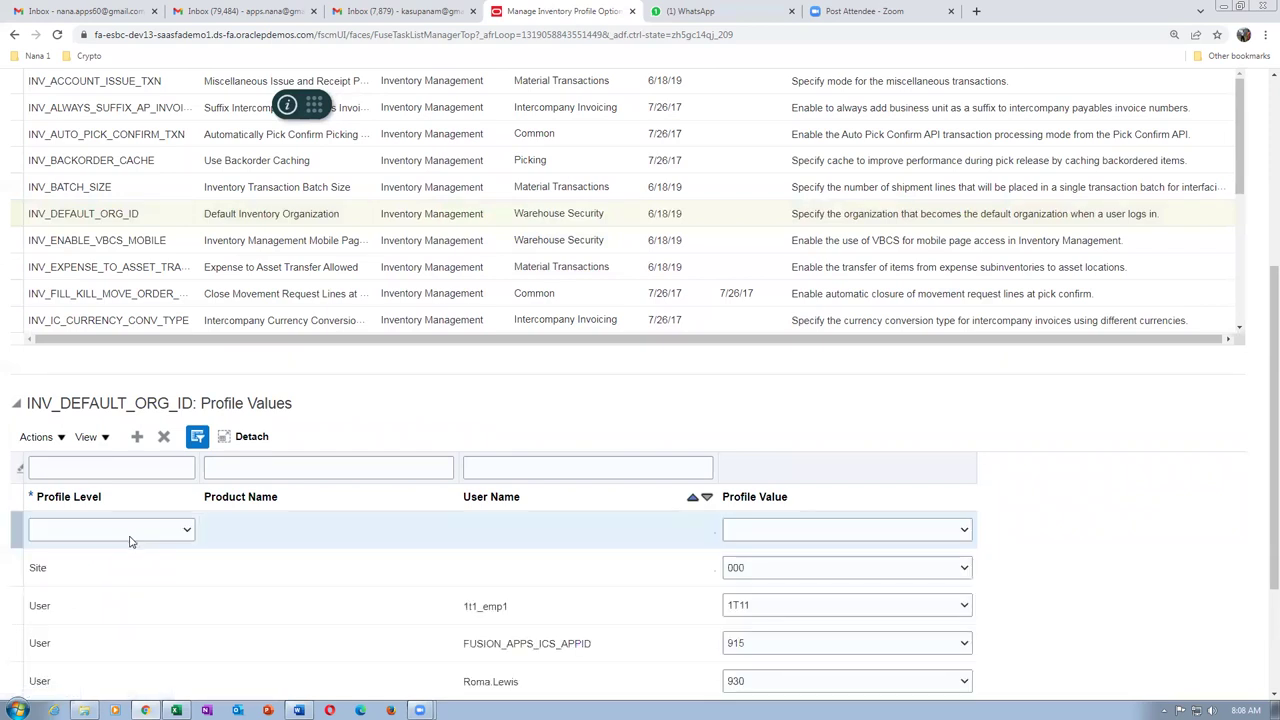
{"action": "left_click", "coordinate": [122, 532]}
{"action": "left_click", "coordinate": [106, 560]}
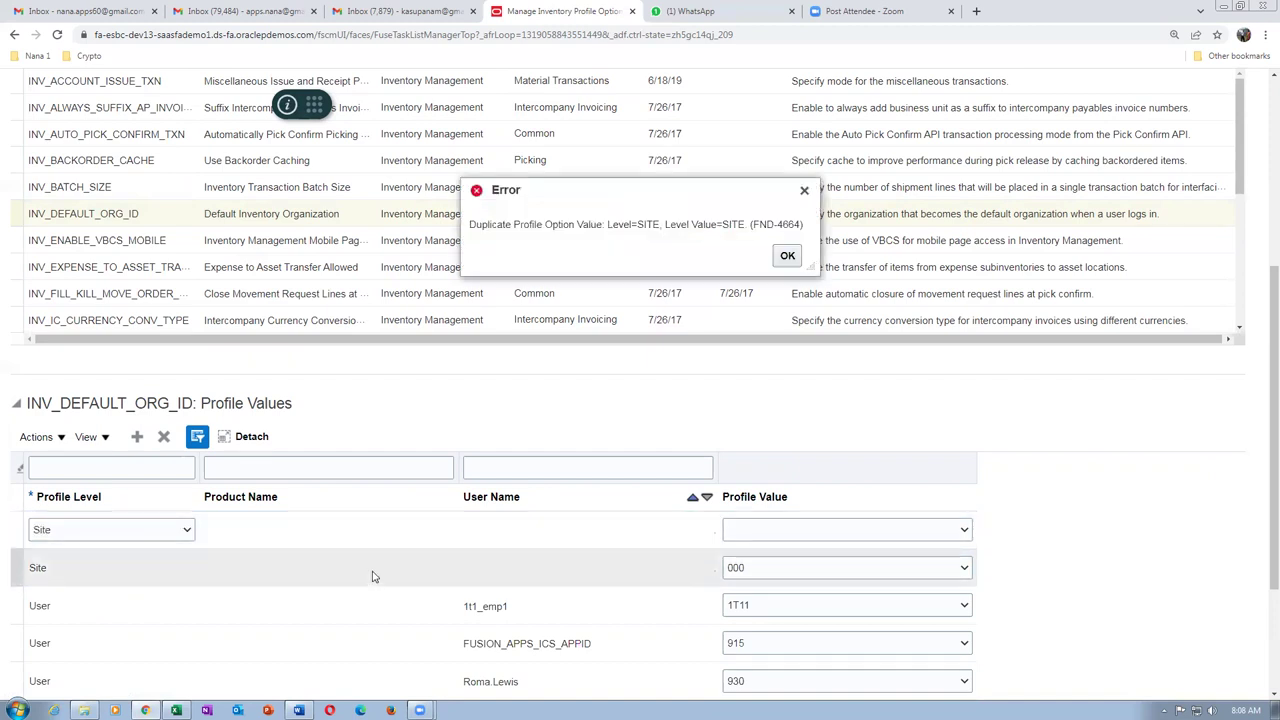
{"action": "key", "text": "Return"}
Check the new row's Profile Value list and close it without choosing a value.
{"action": "scroll", "coordinate": [511, 538], "scroll_direction": "down", "scroll_amount": 3}
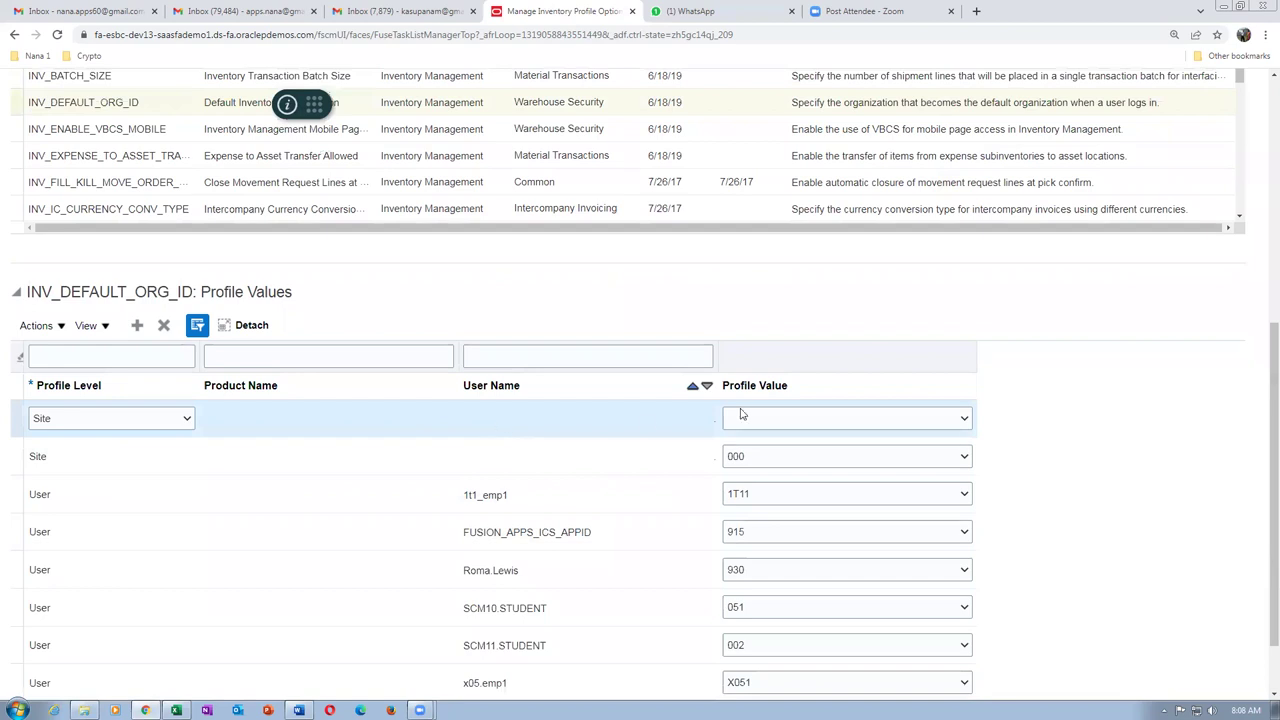
{"action": "left_click", "coordinate": [776, 420]}
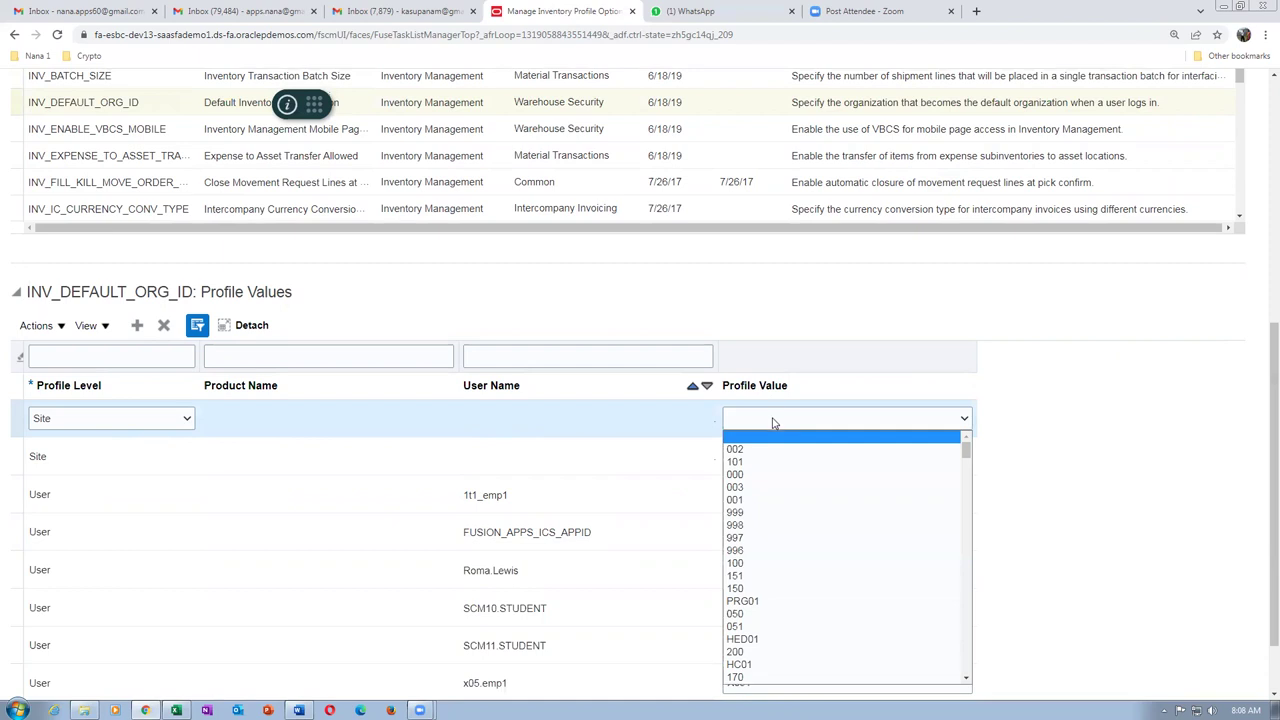
{"action": "left_click", "coordinate": [469, 429]}
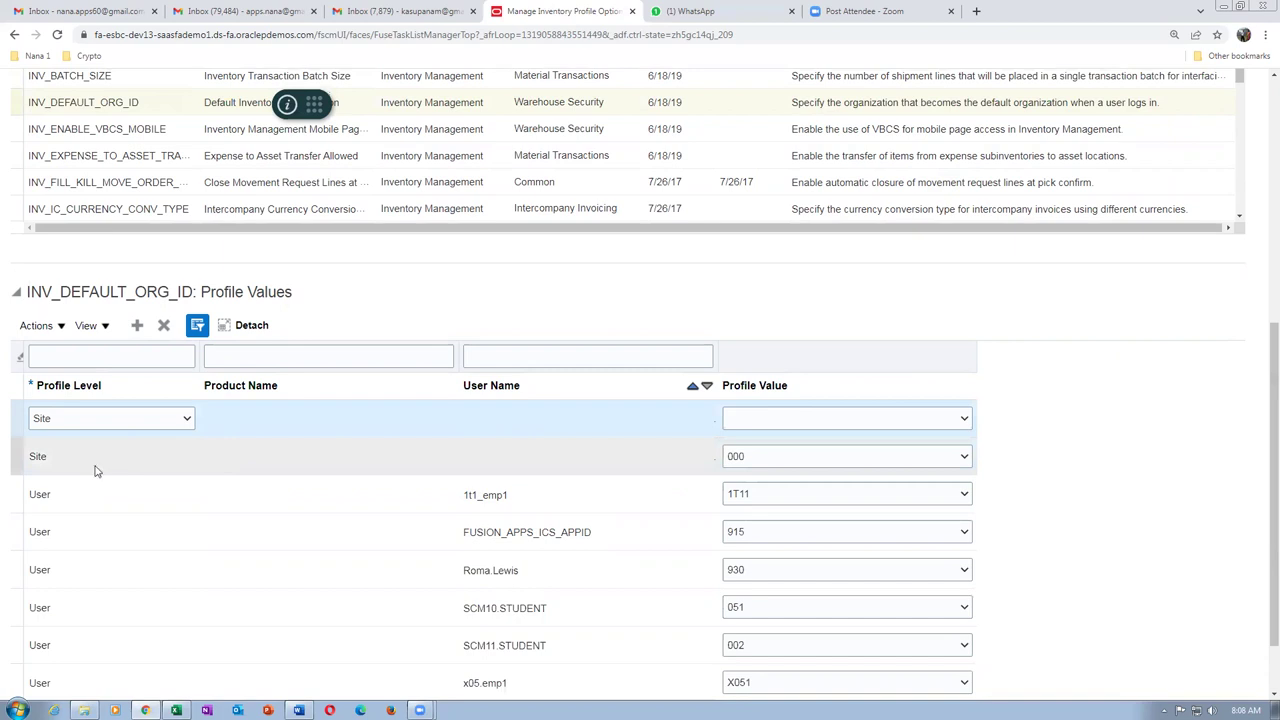
{"action": "left_click", "coordinate": [78, 420]}
Set the new row to User level and select the demo user via the user search.
{"action": "left_click", "coordinate": [86, 449]}
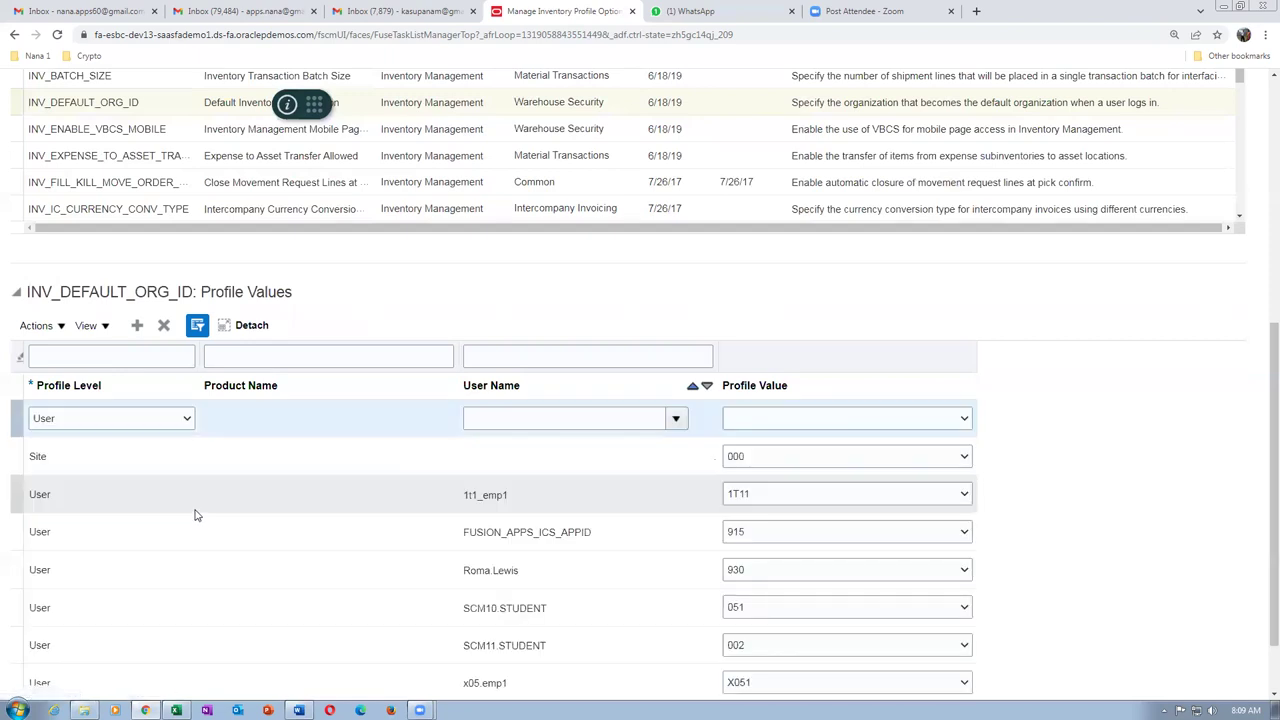
{"action": "left_click", "coordinate": [514, 420]}
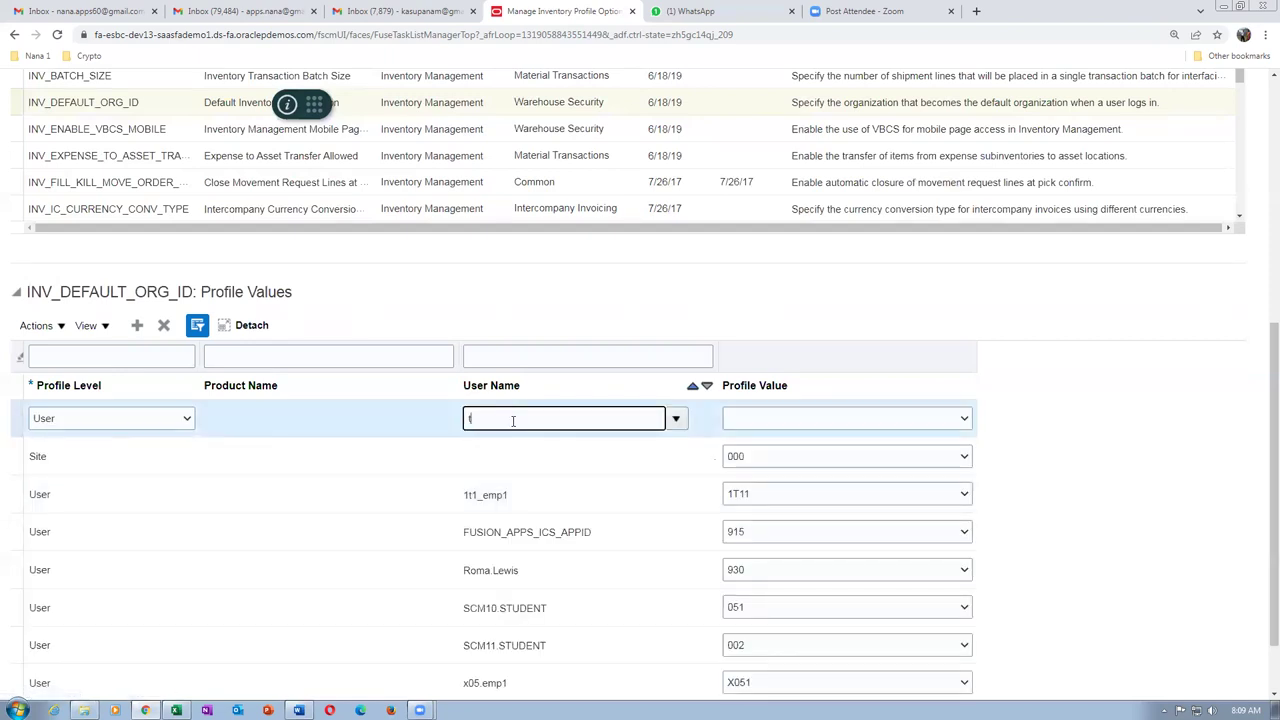
{"action": "type", "text": "t01"}
{"action": "key", "text": "Tab"}
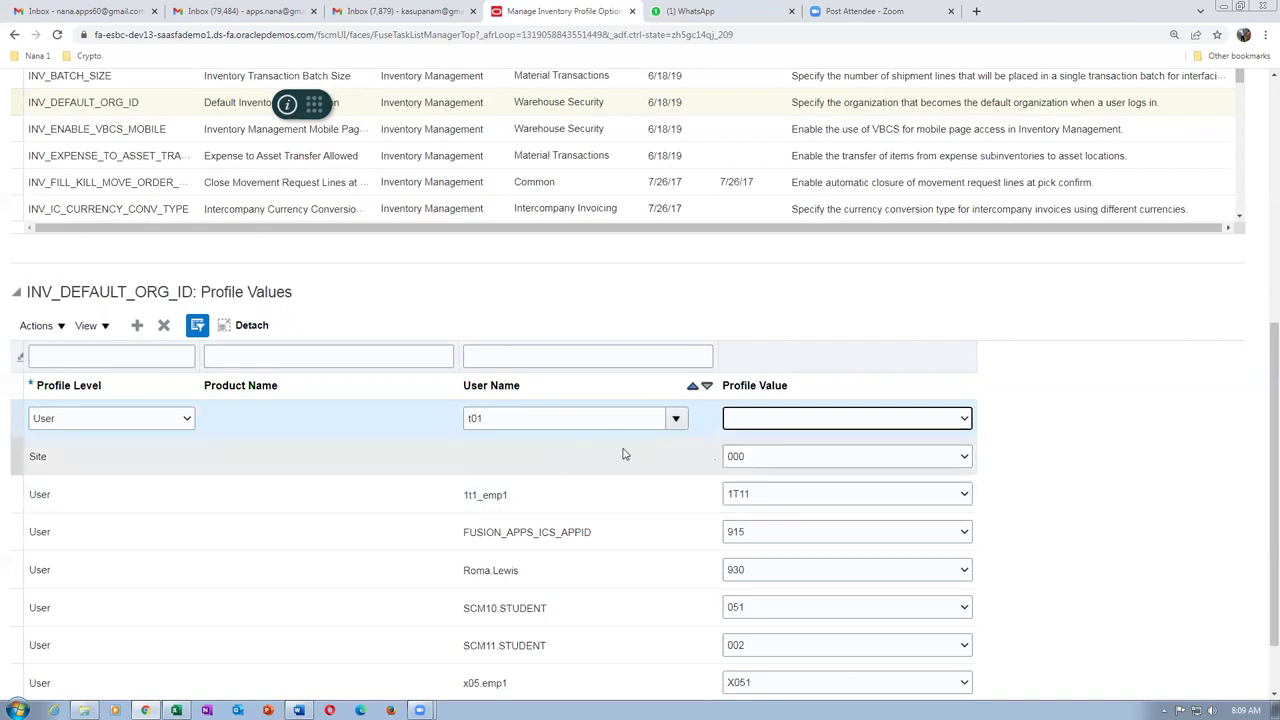
{"action": "left_click", "coordinate": [676, 418]}
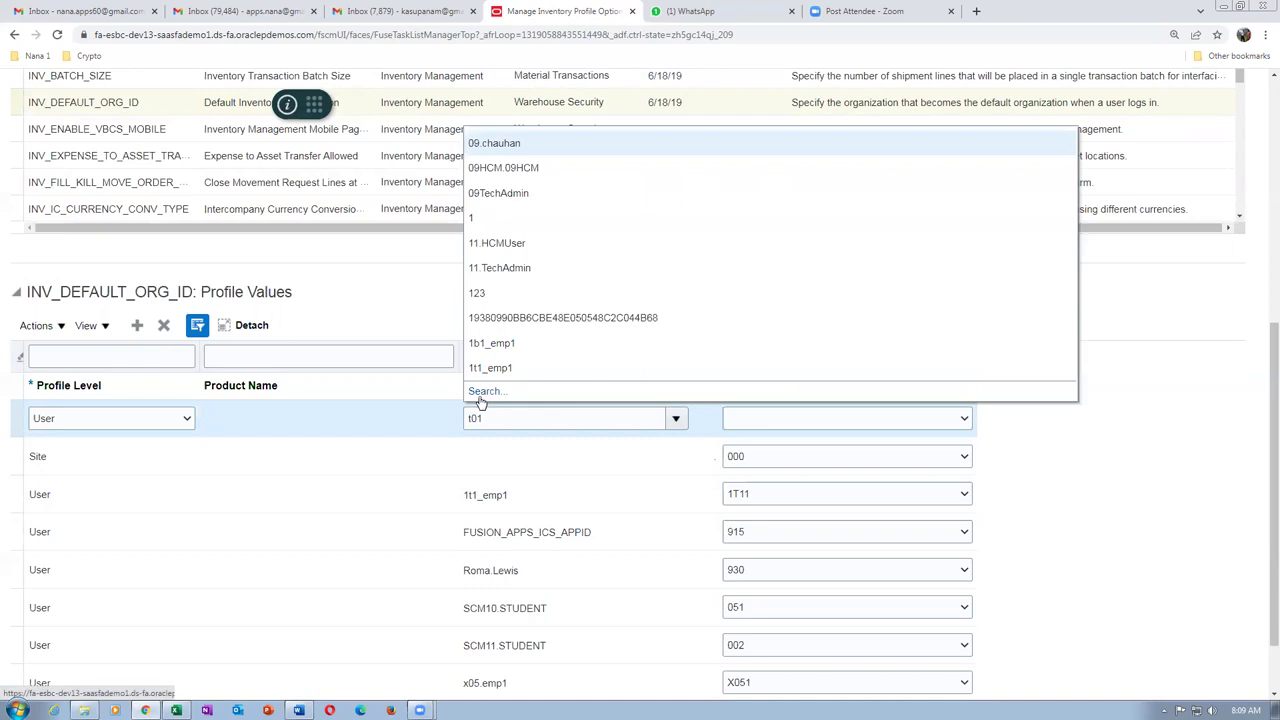
{"action": "left_click", "coordinate": [483, 392]}
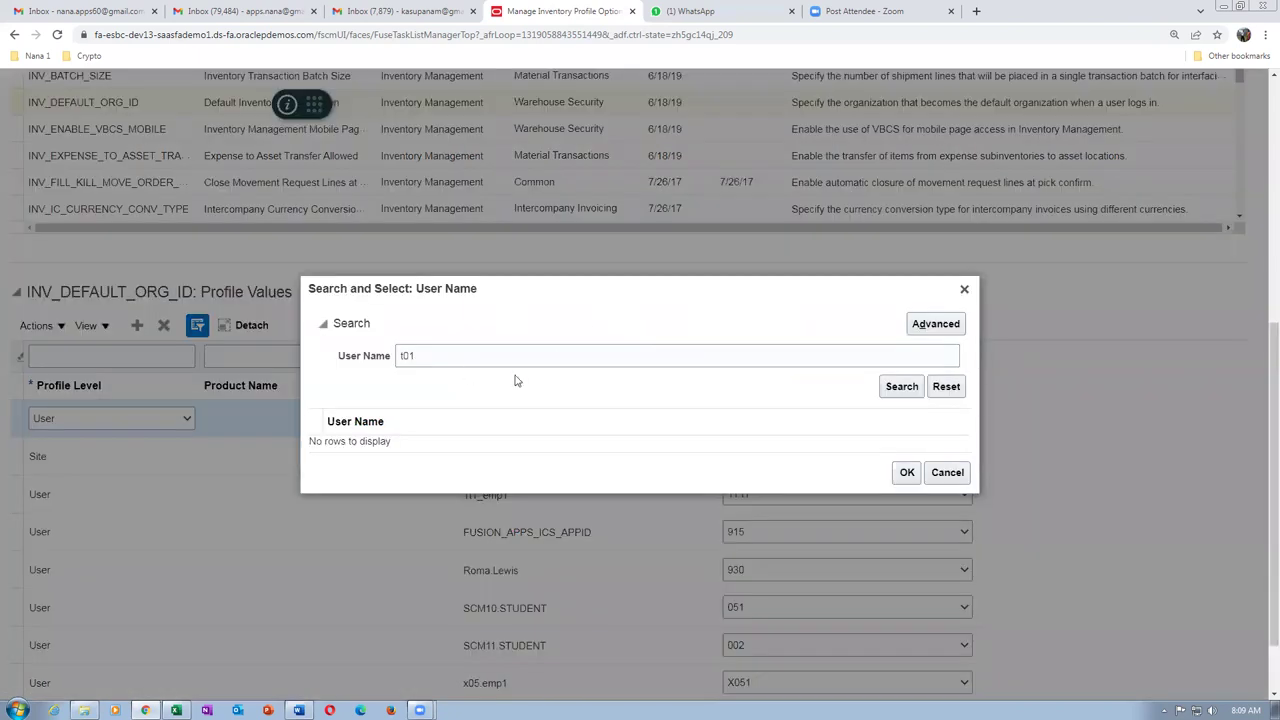
{"action": "left_click", "coordinate": [901, 386]}
{"action": "left_click", "coordinate": [443, 428]}
{"action": "left_click", "coordinate": [906, 517]}
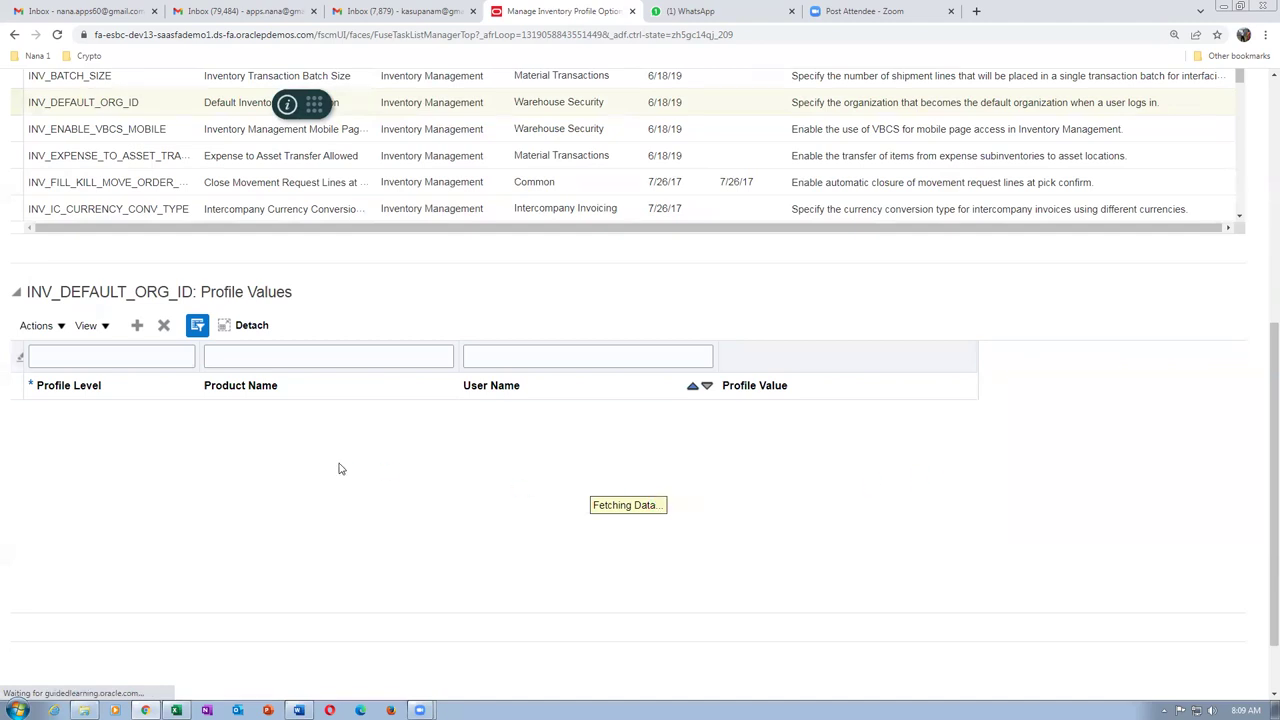
Set the user row's Profile Value to organization T011.
{"action": "left_click", "coordinate": [743, 425]}
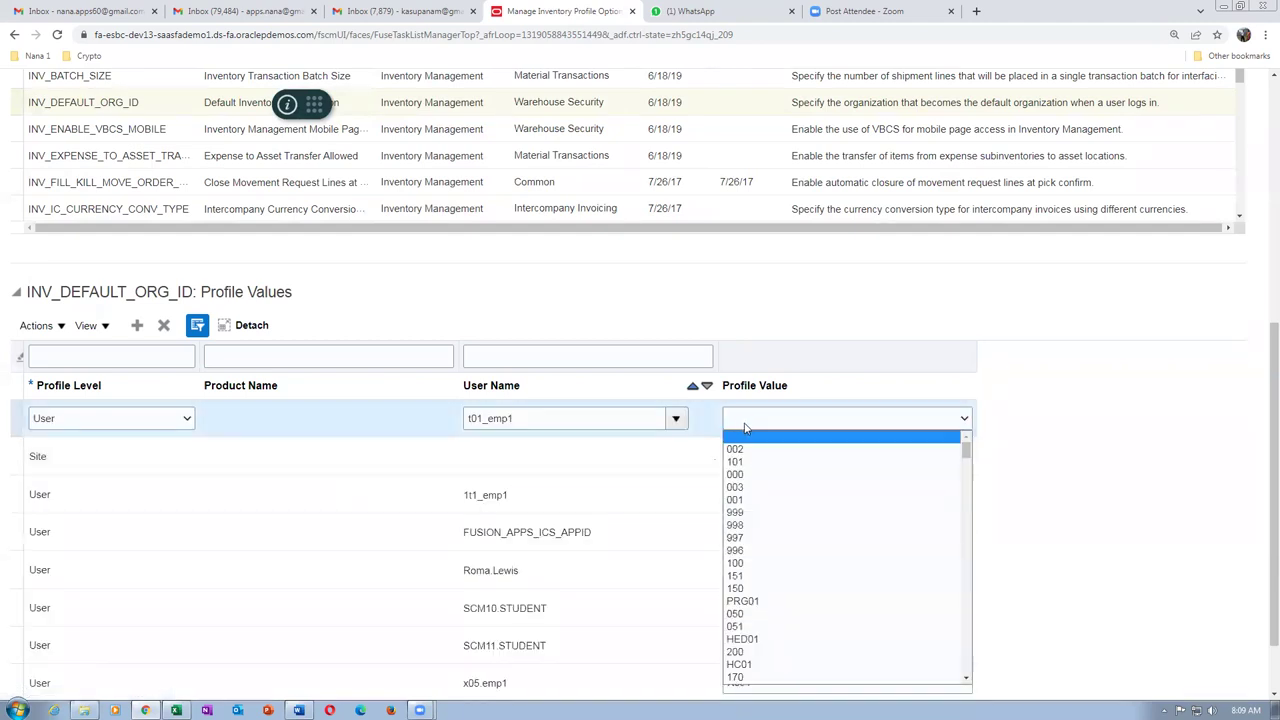
{"action": "scroll", "coordinate": [748, 628], "scroll_direction": "down", "scroll_amount": 5}
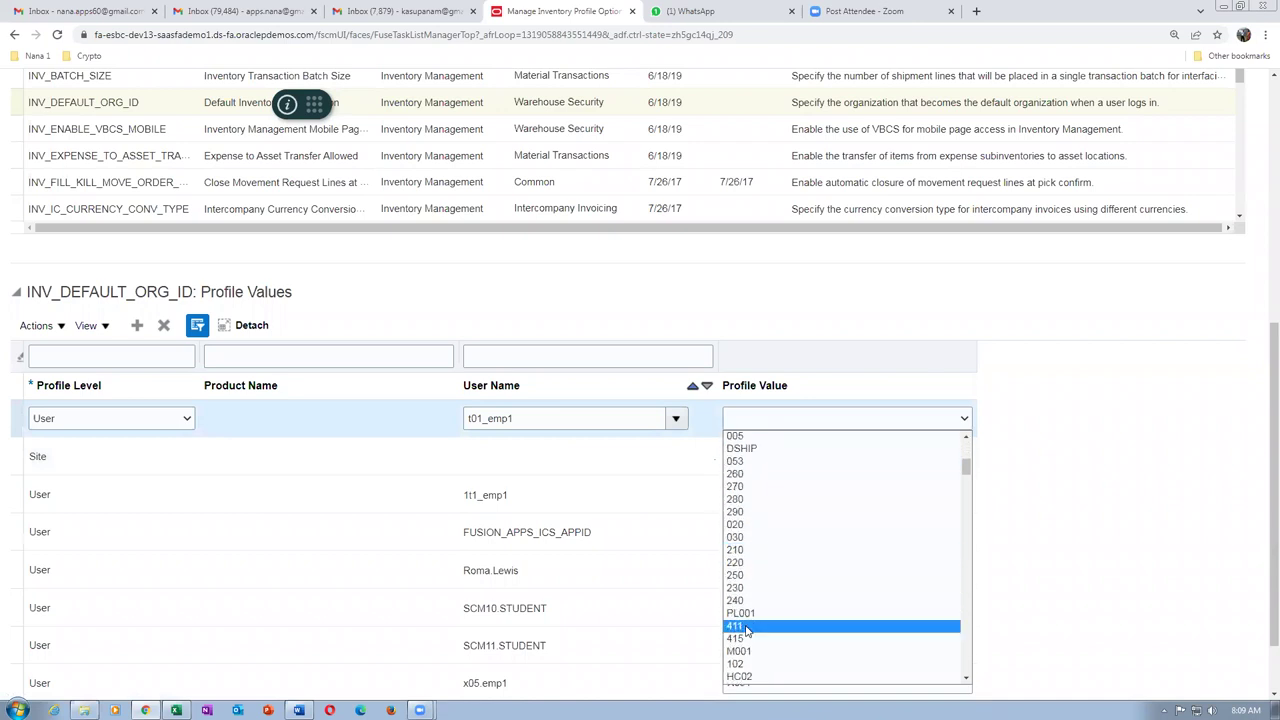
{"action": "scroll", "coordinate": [748, 632], "scroll_direction": "down", "scroll_amount": 5}
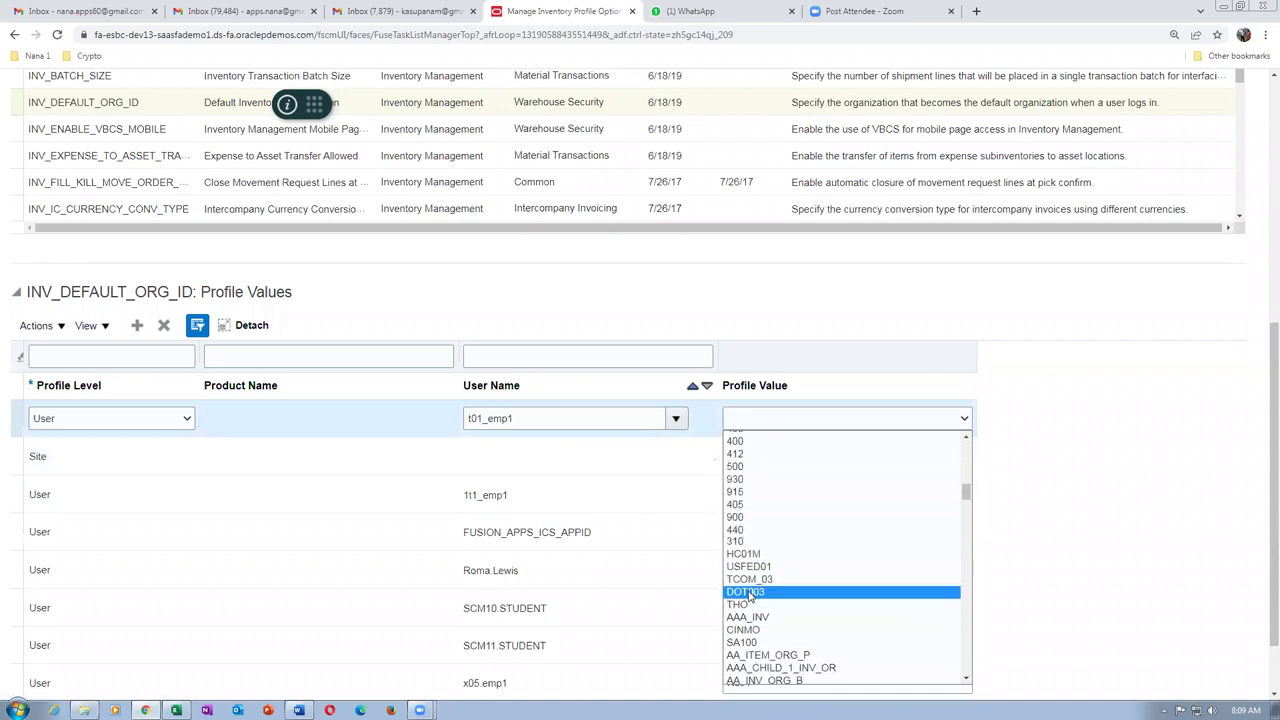
{"action": "scroll", "coordinate": [762, 628], "scroll_direction": "down", "scroll_amount": 5}
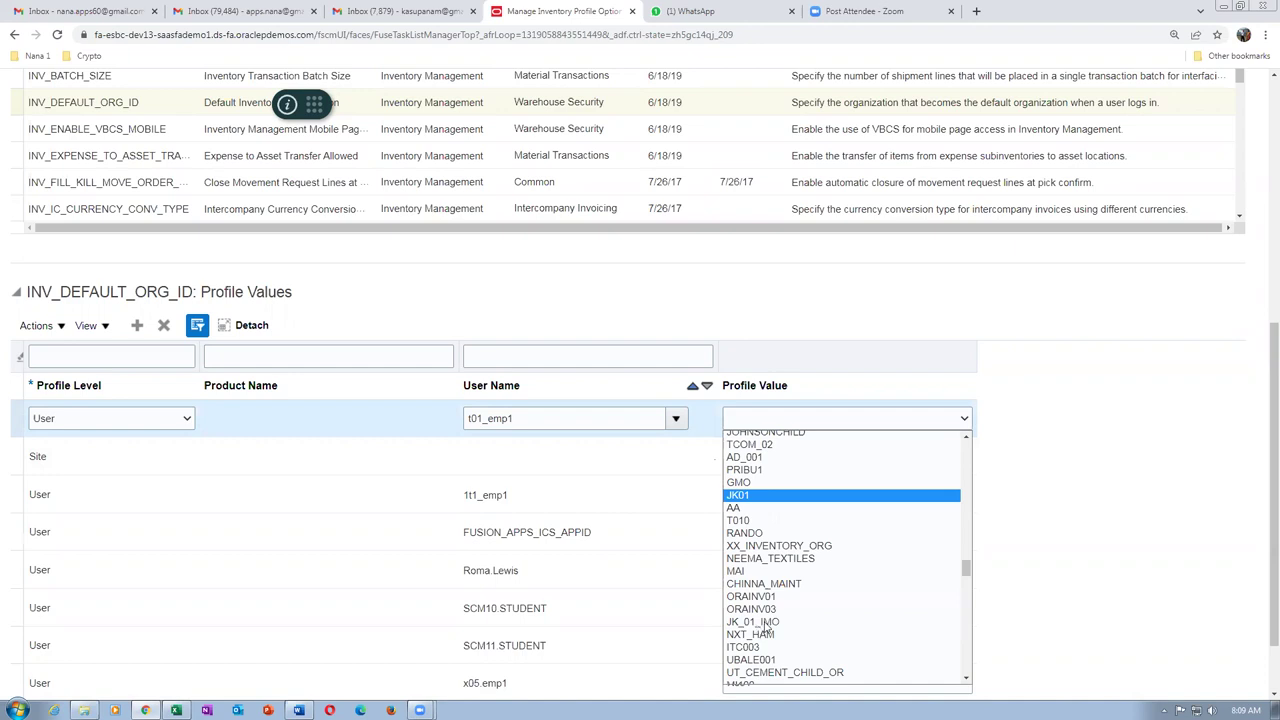
{"action": "left_click_drag", "start_coordinate": [967, 570], "coordinate": [967, 440]}
{"action": "left_click", "coordinate": [773, 425]}
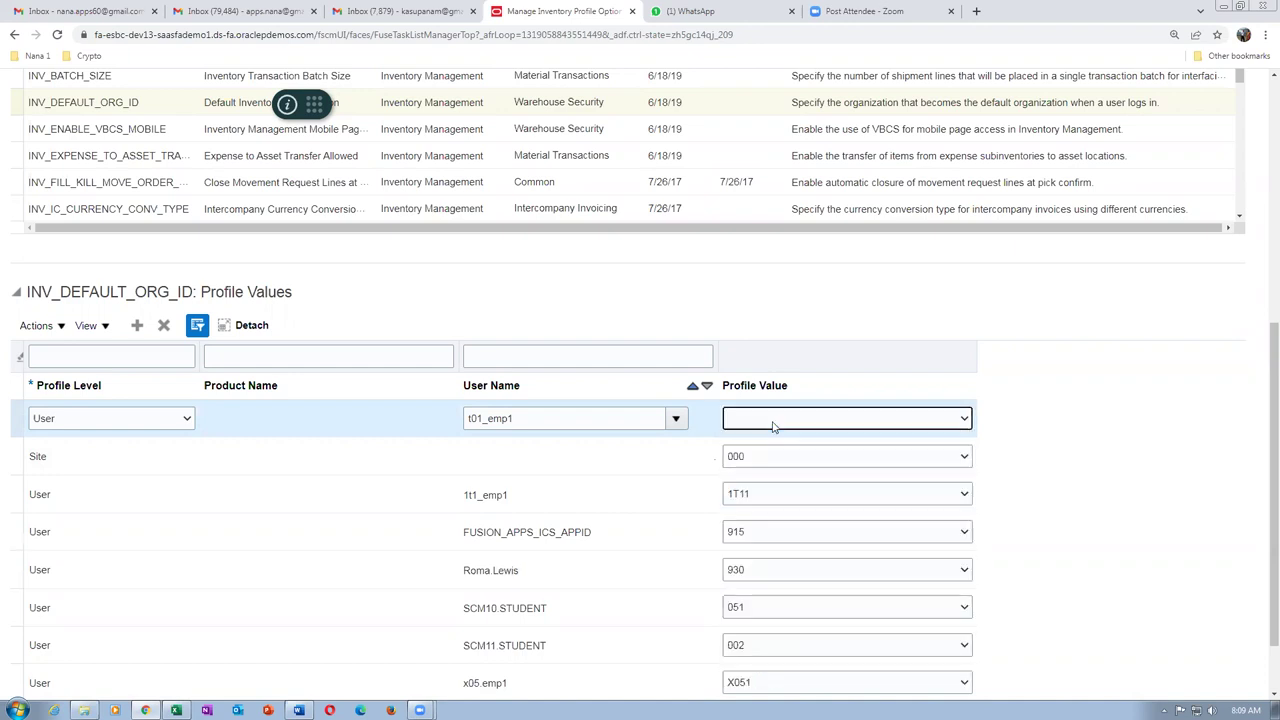
{"action": "type", "text": "TCOM_03"}
{"action": "key", "text": "ctrl+a"}
{"action": "type", "text": "0IND"}
{"action": "key", "text": "ctrl+z"}
{"action": "key", "text": "Escape"}
{"action": "key", "text": "Return"}
{"action": "key", "text": "Return"}
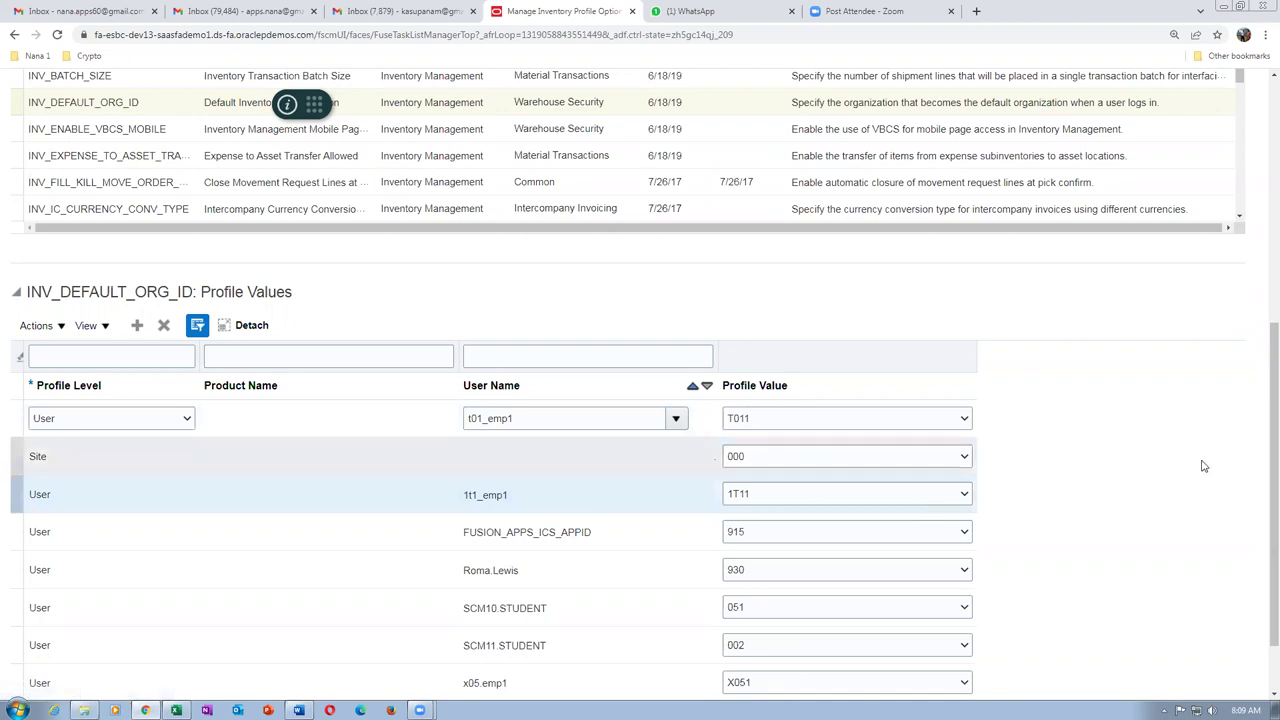
Save and close the profile option changes, then return to the Oracle tab.
{"action": "scroll", "coordinate": [1260, 428], "scroll_direction": "up", "scroll_amount": 5}
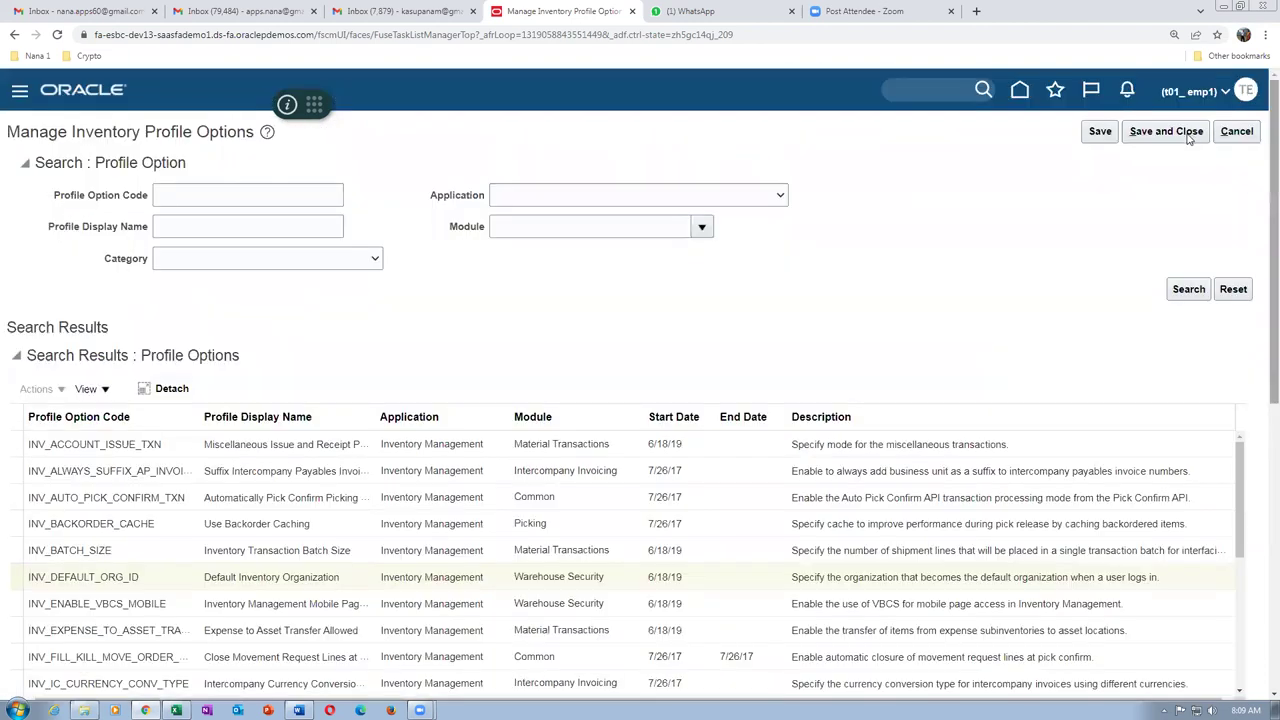
{"action": "left_click", "coordinate": [1188, 138]}
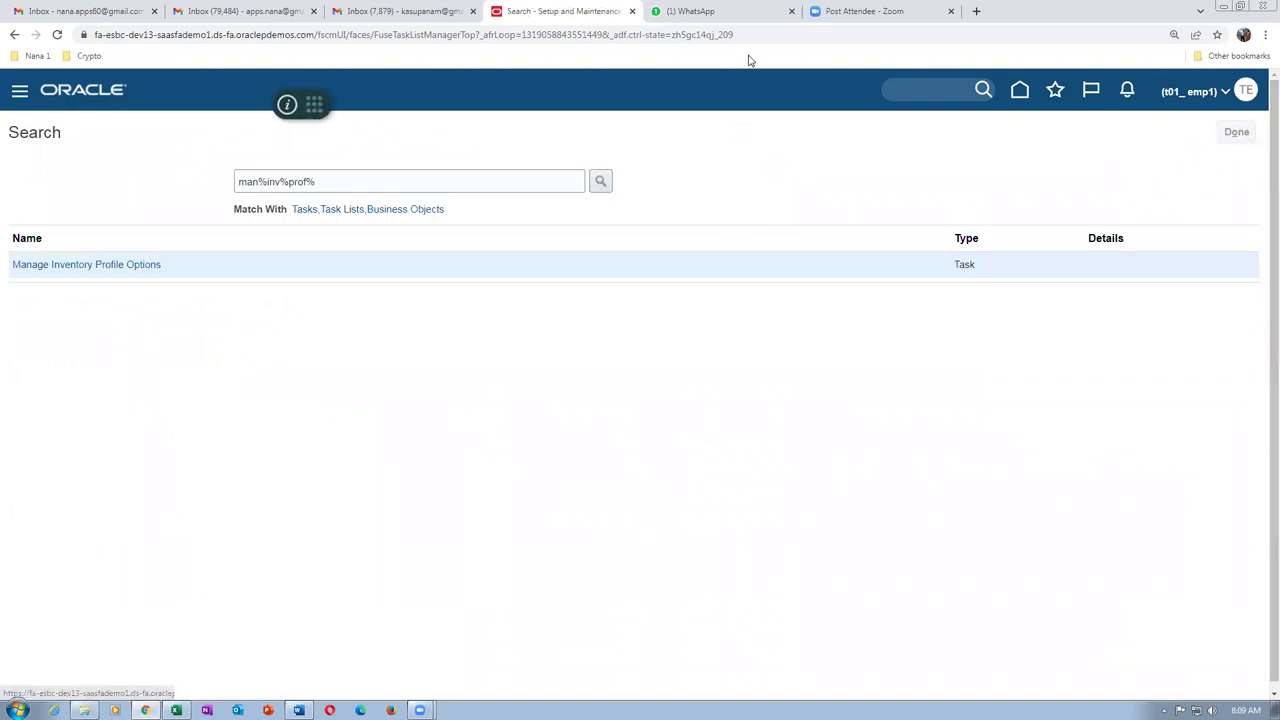
{"action": "left_click", "coordinate": [706, 11]}
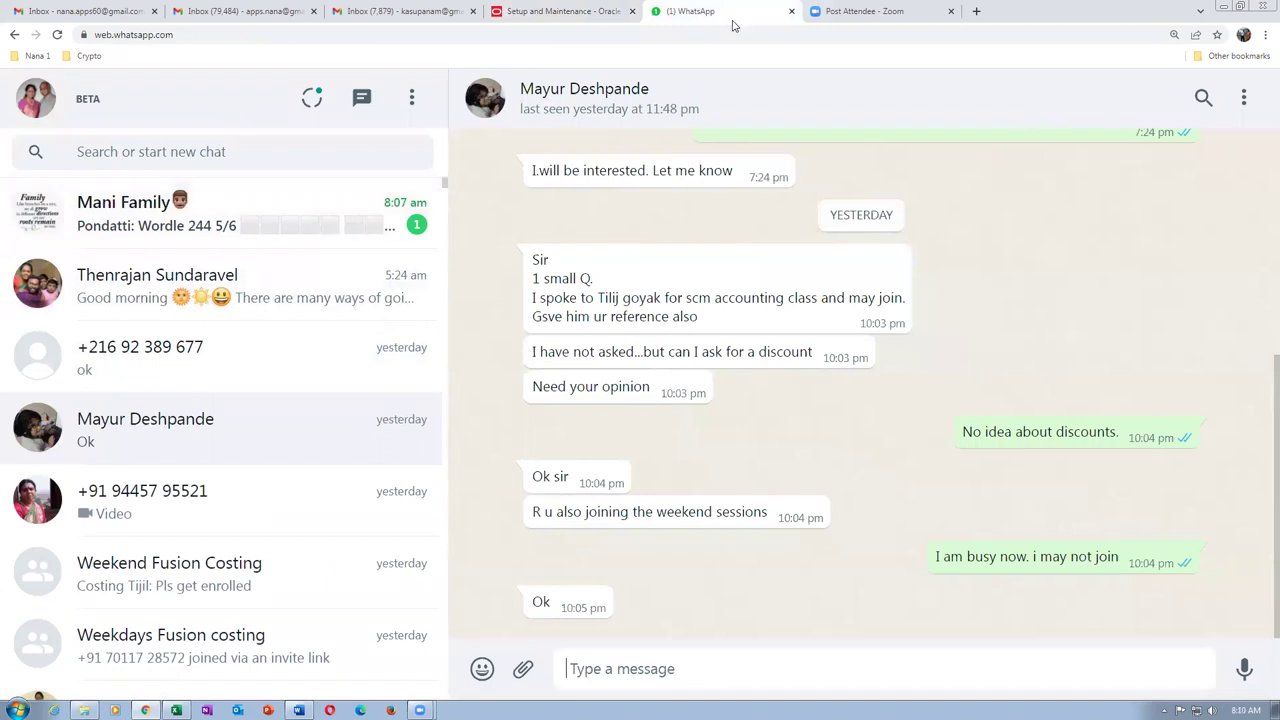
{"action": "left_click", "coordinate": [565, 12]}
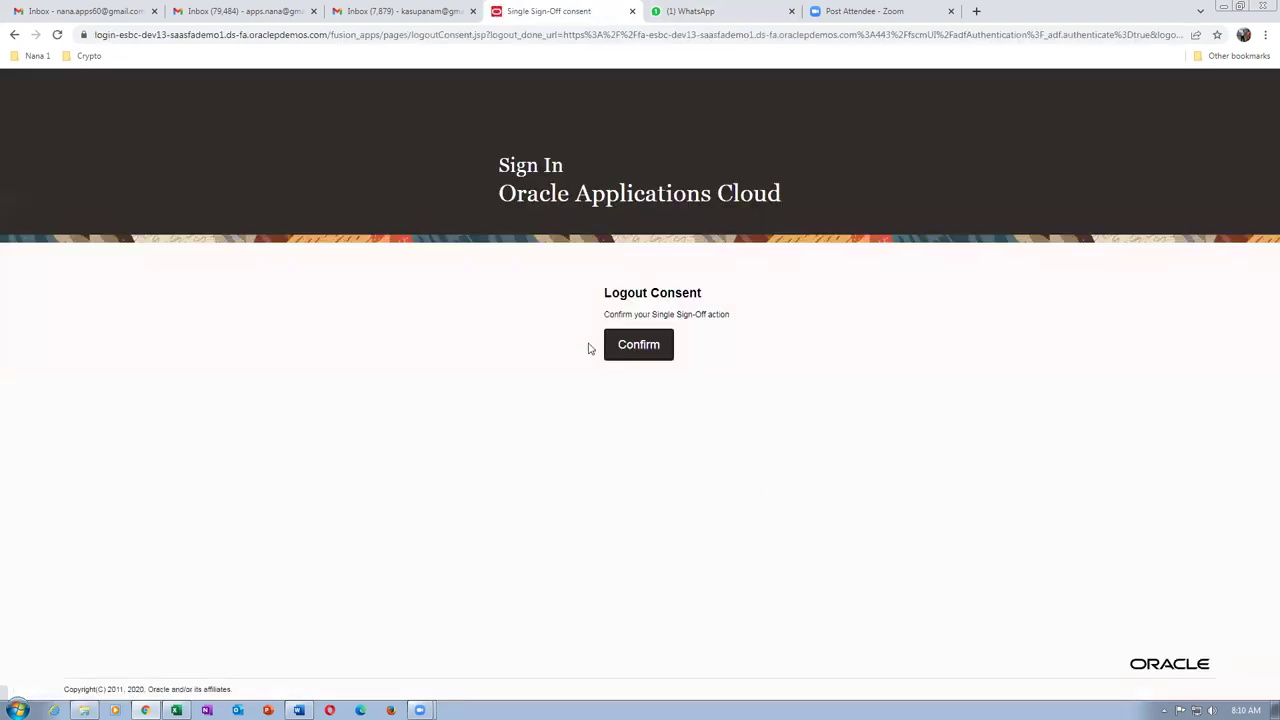
Confirm sign-out and sign back in with the saved credentials.
{"action": "left_click", "coordinate": [634, 345]}
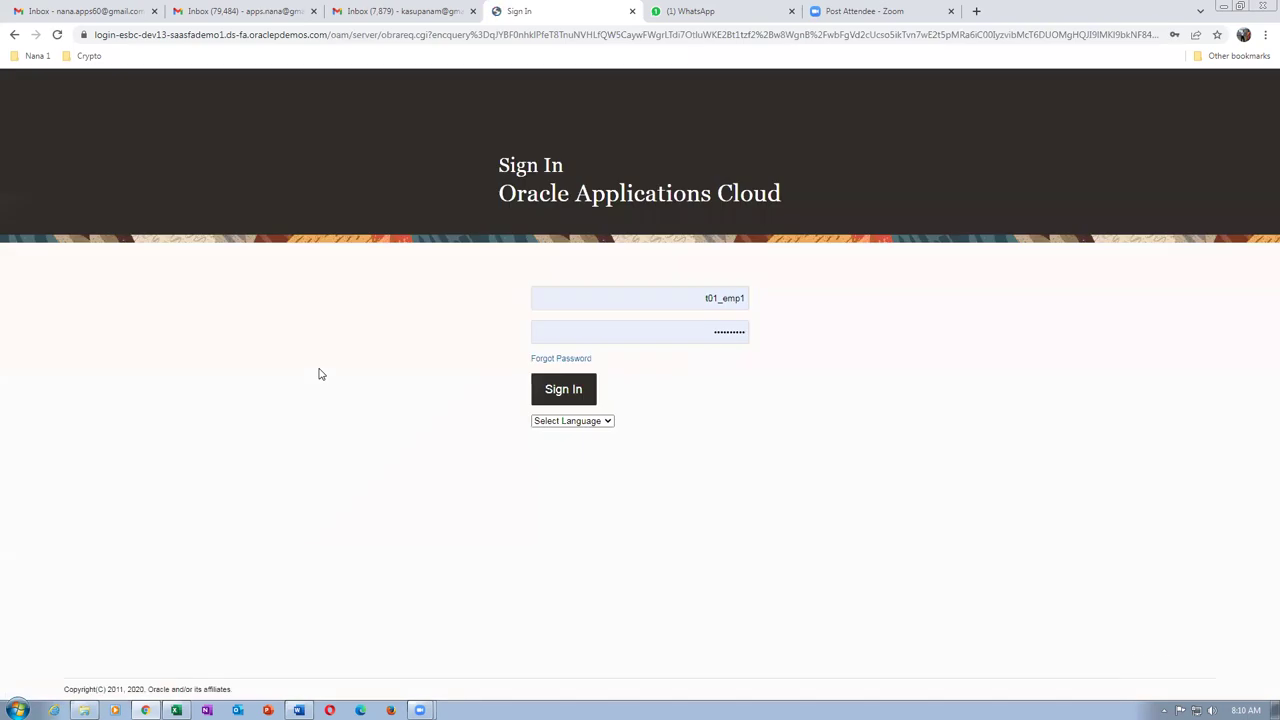
{"action": "left_click", "coordinate": [562, 404]}
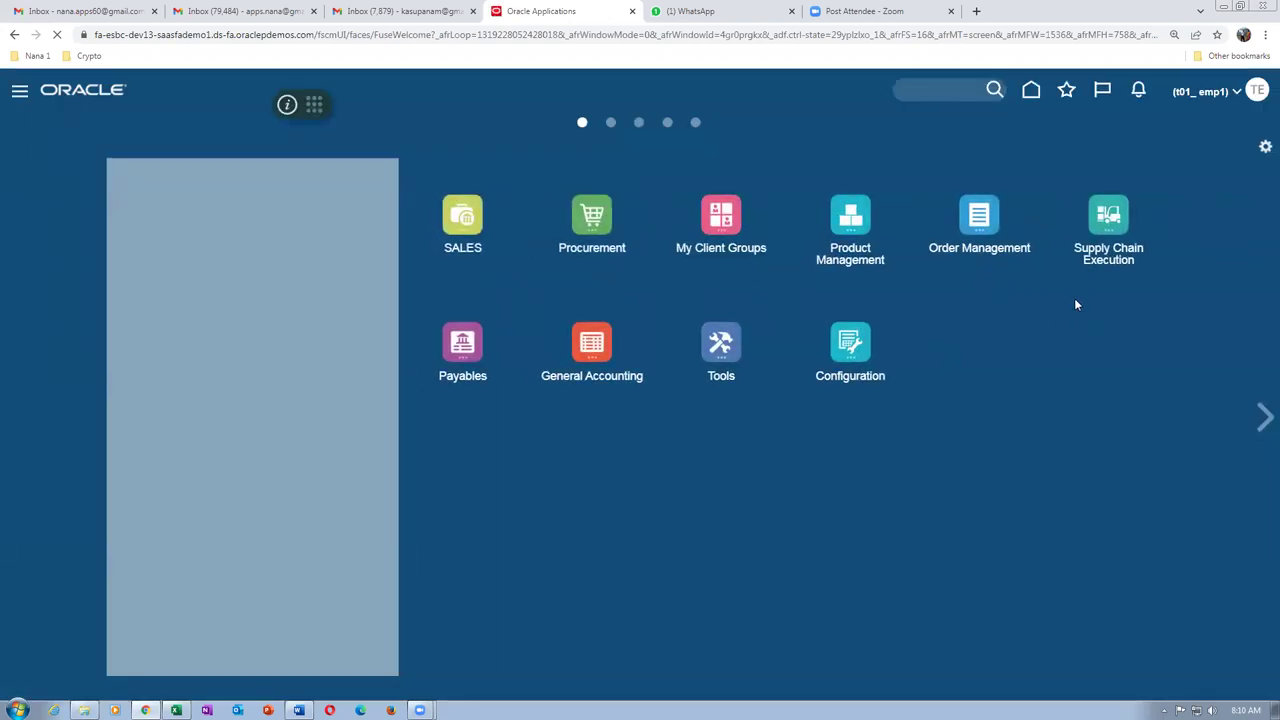
Duplicate the Oracle home page into a new browser tab and reload the copy.
{"action": "right_click", "coordinate": [518, 13]}
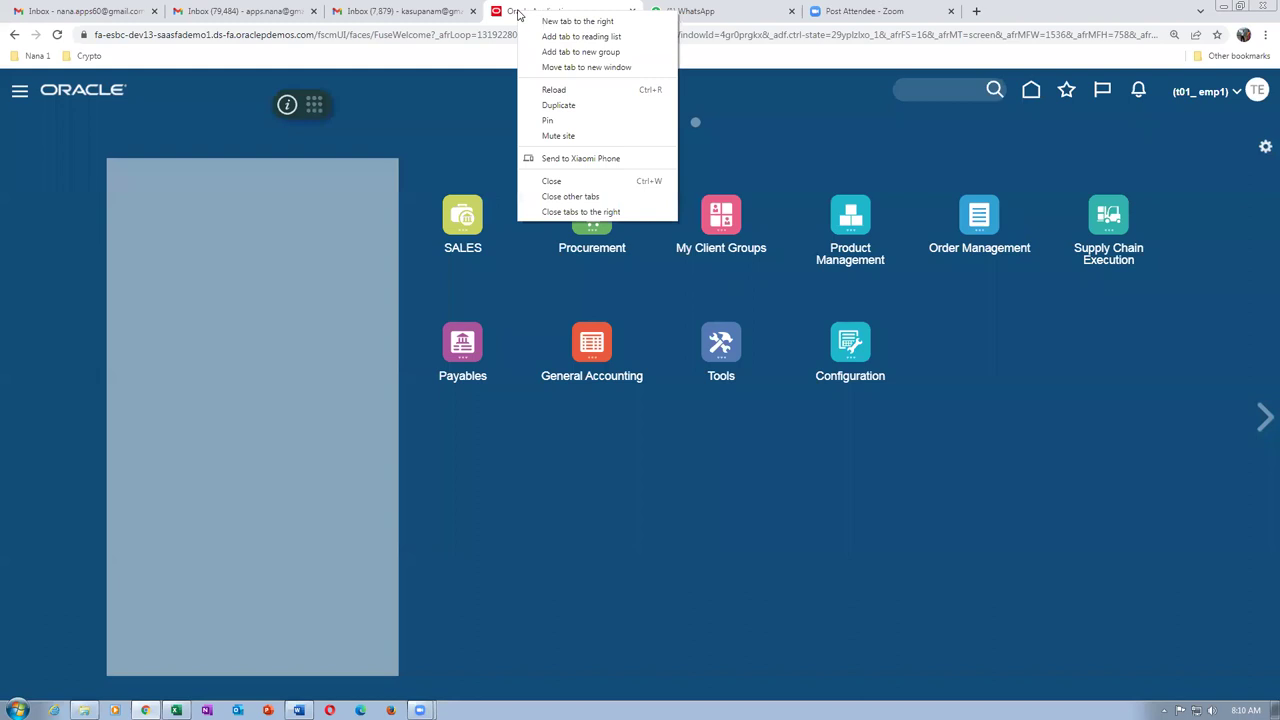
{"action": "left_click", "coordinate": [556, 105]}
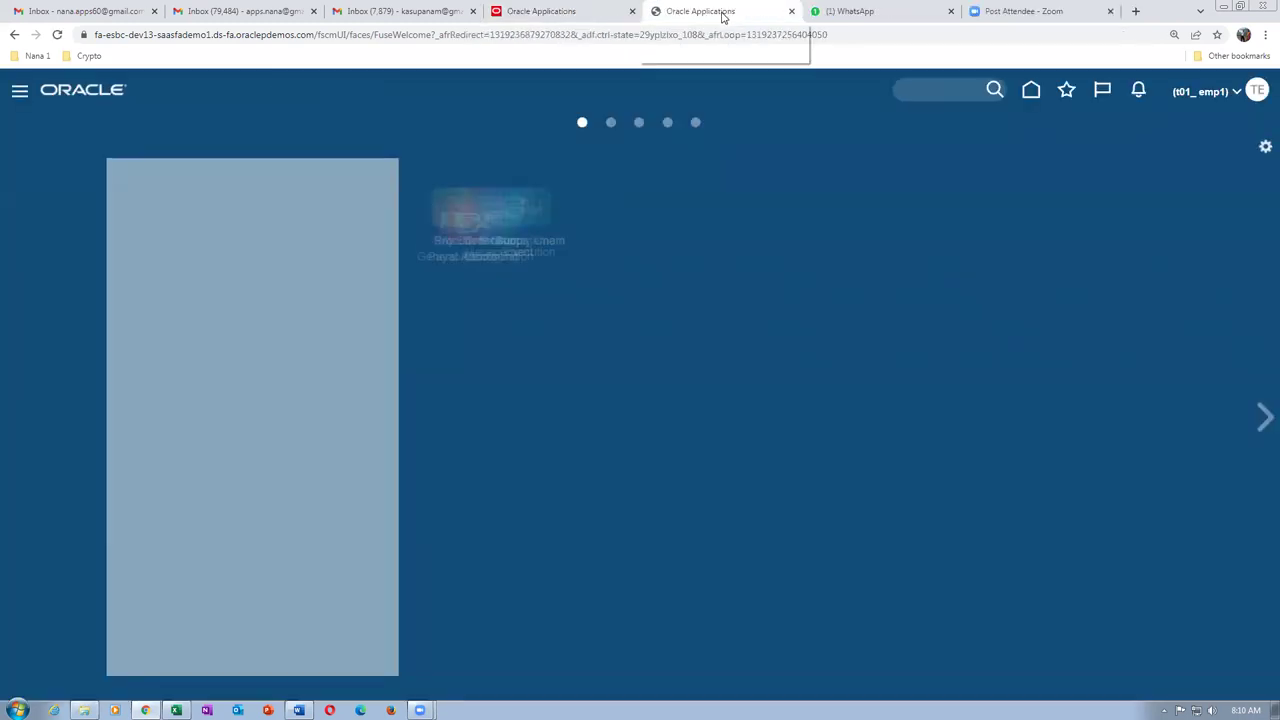
{"action": "right_click", "coordinate": [723, 14]}
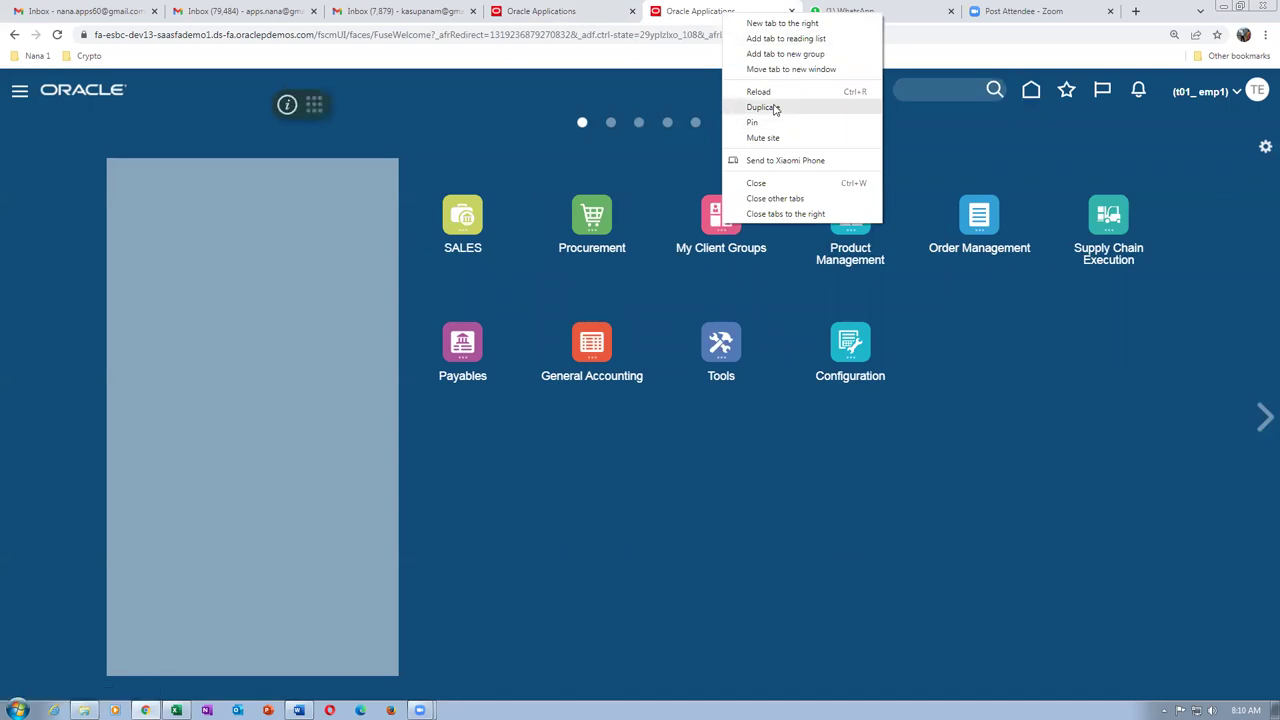
{"action": "left_click", "coordinate": [758, 91]}
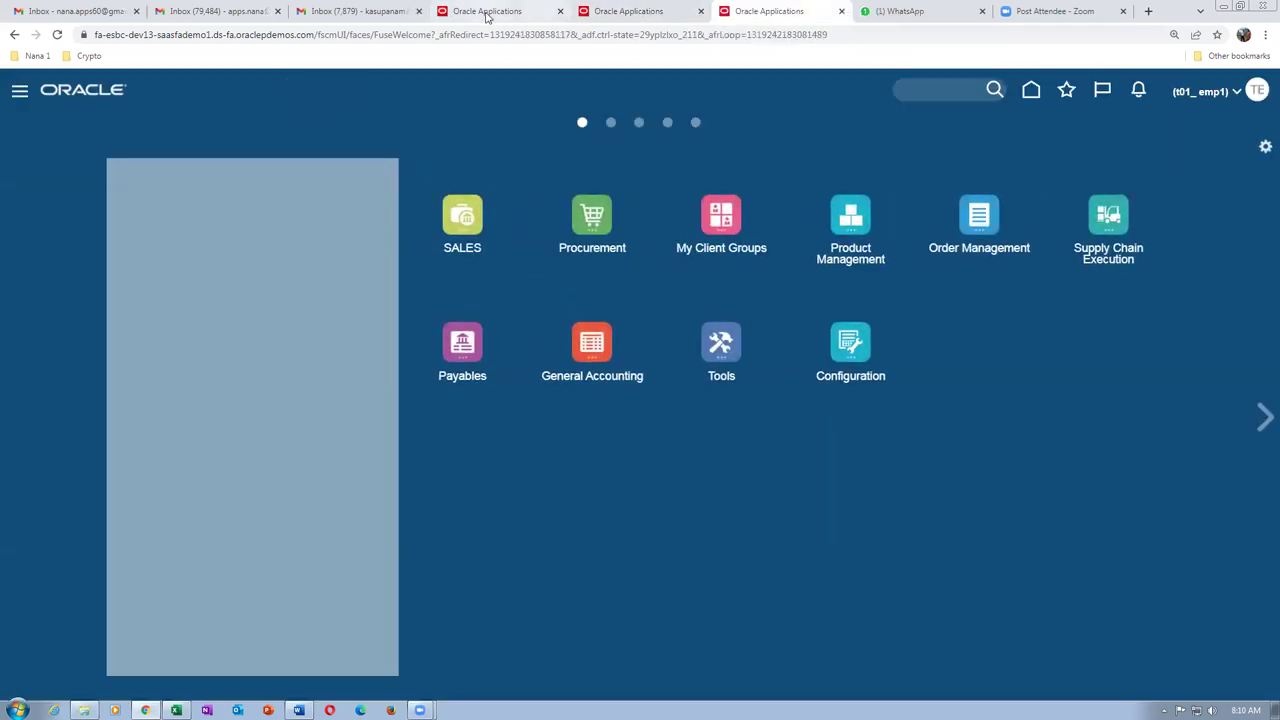
In the first tab, open Supply Chain Execution > Inventory Management.
{"action": "left_click", "coordinate": [487, 14]}
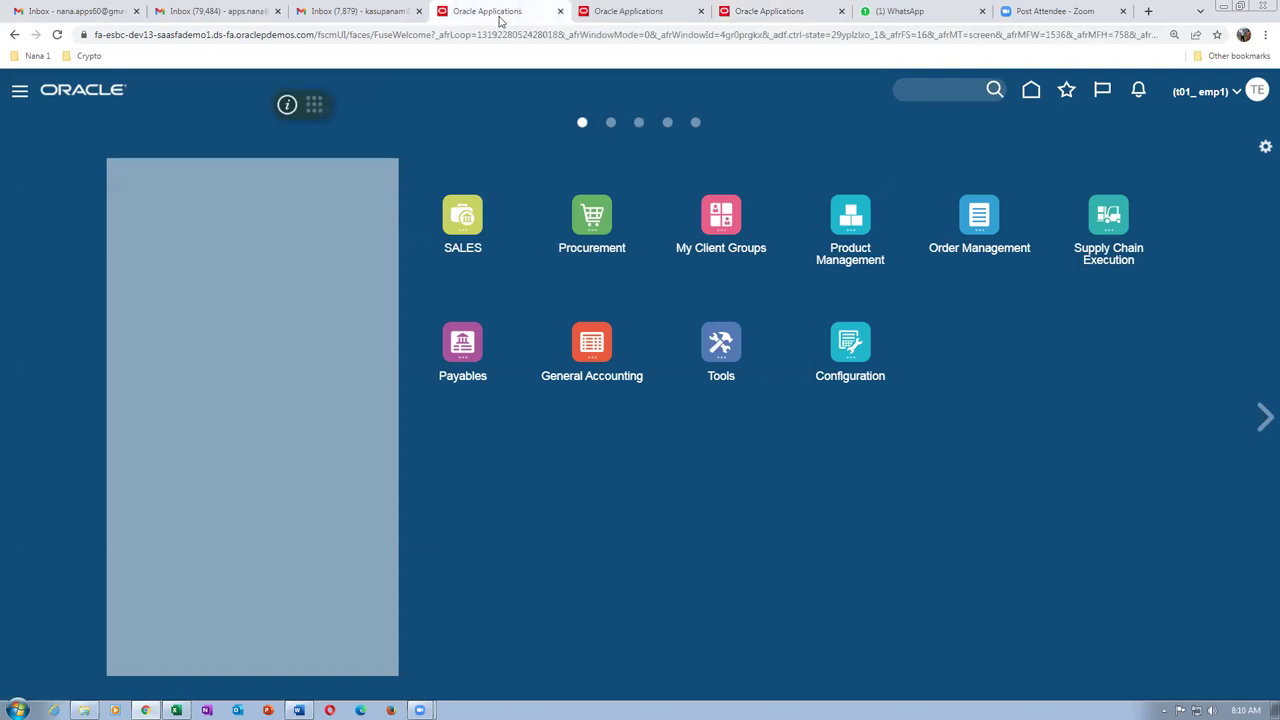
{"action": "left_click", "coordinate": [1108, 218]}
{"action": "left_click", "coordinate": [1027, 326]}
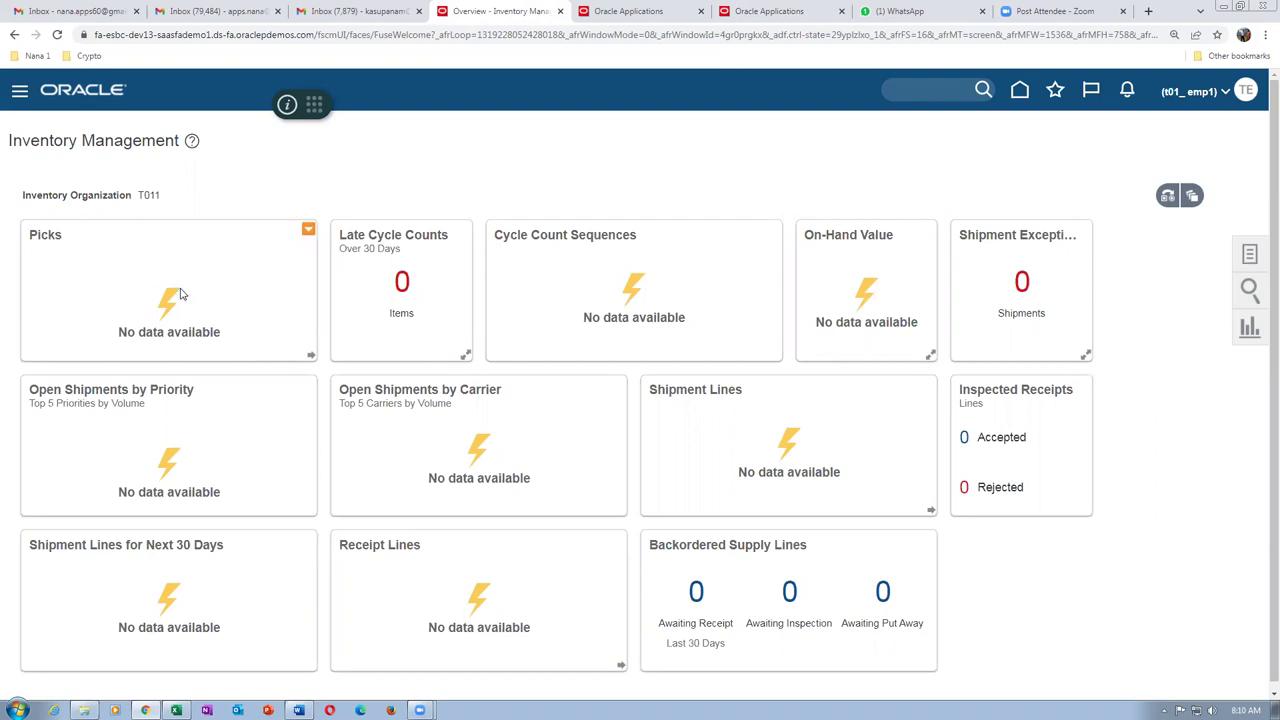
{"action": "left_click", "coordinate": [648, 12]}
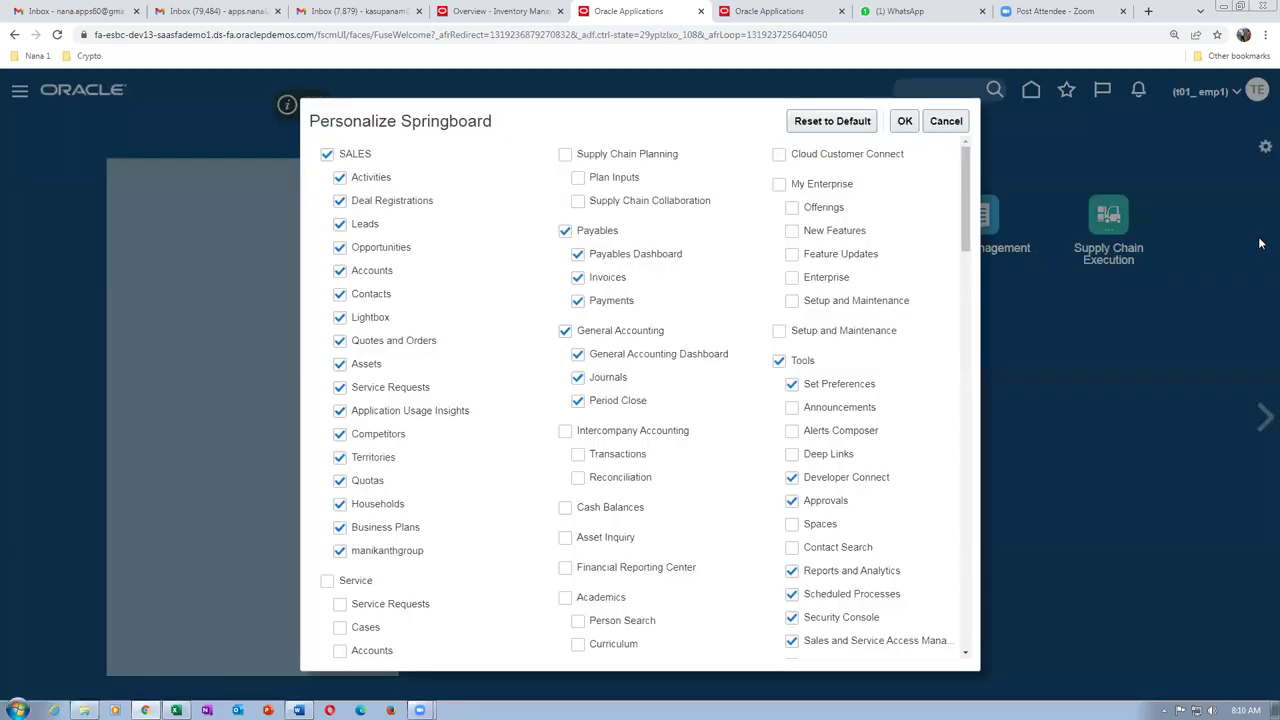
Cancel the springboard dialog, open Inventory Management, and go to Manage Movement Requests from Tasks.
{"action": "left_click", "coordinate": [946, 121]}
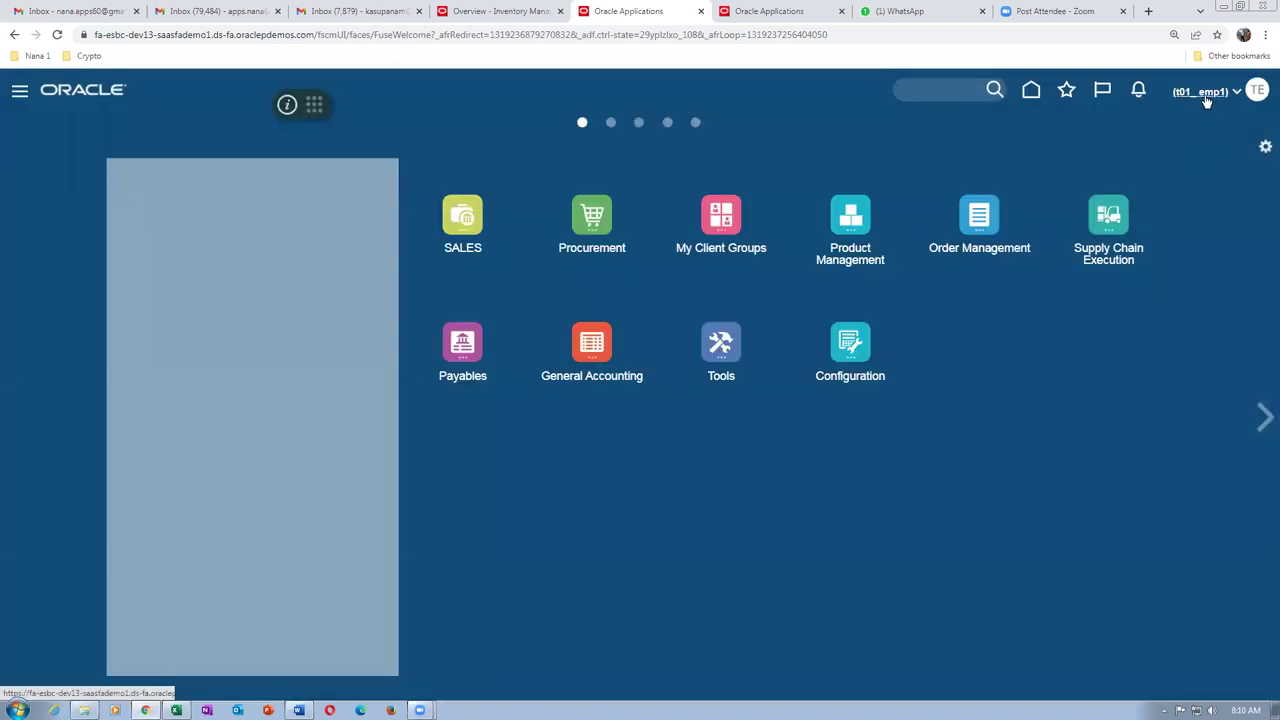
{"action": "left_click", "coordinate": [1115, 228]}
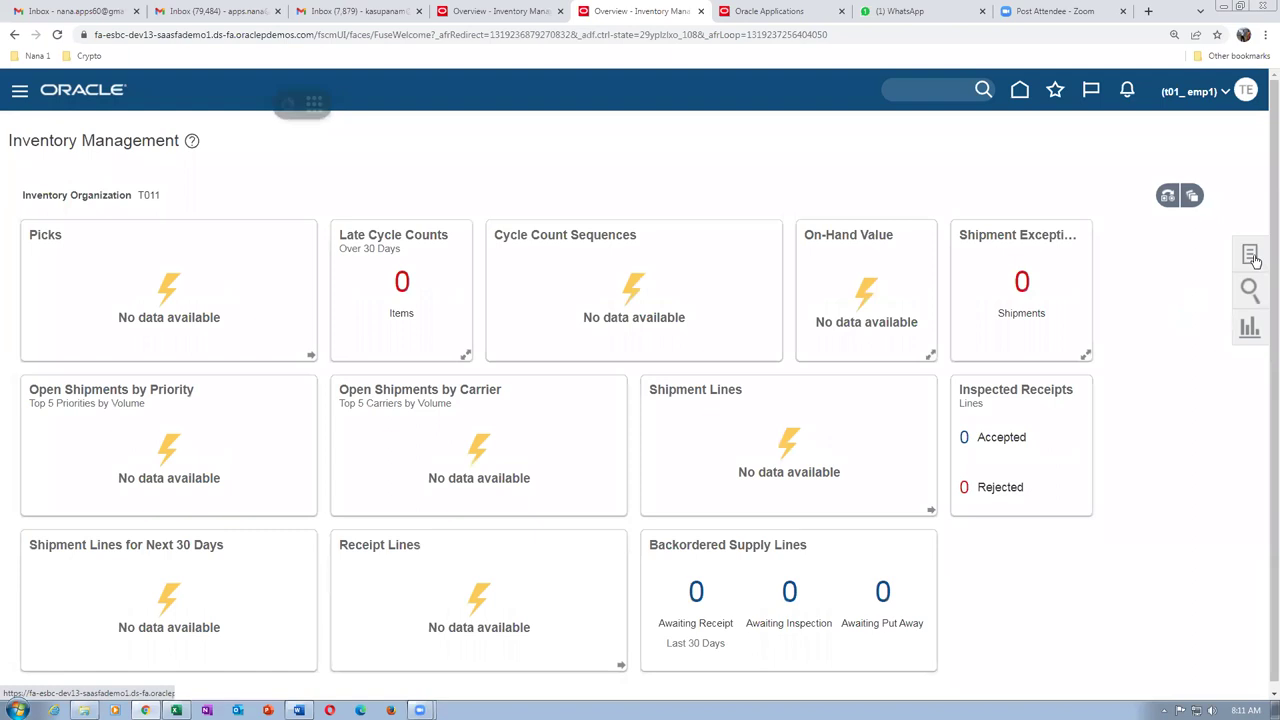
{"action": "left_click", "coordinate": [1249, 257]}
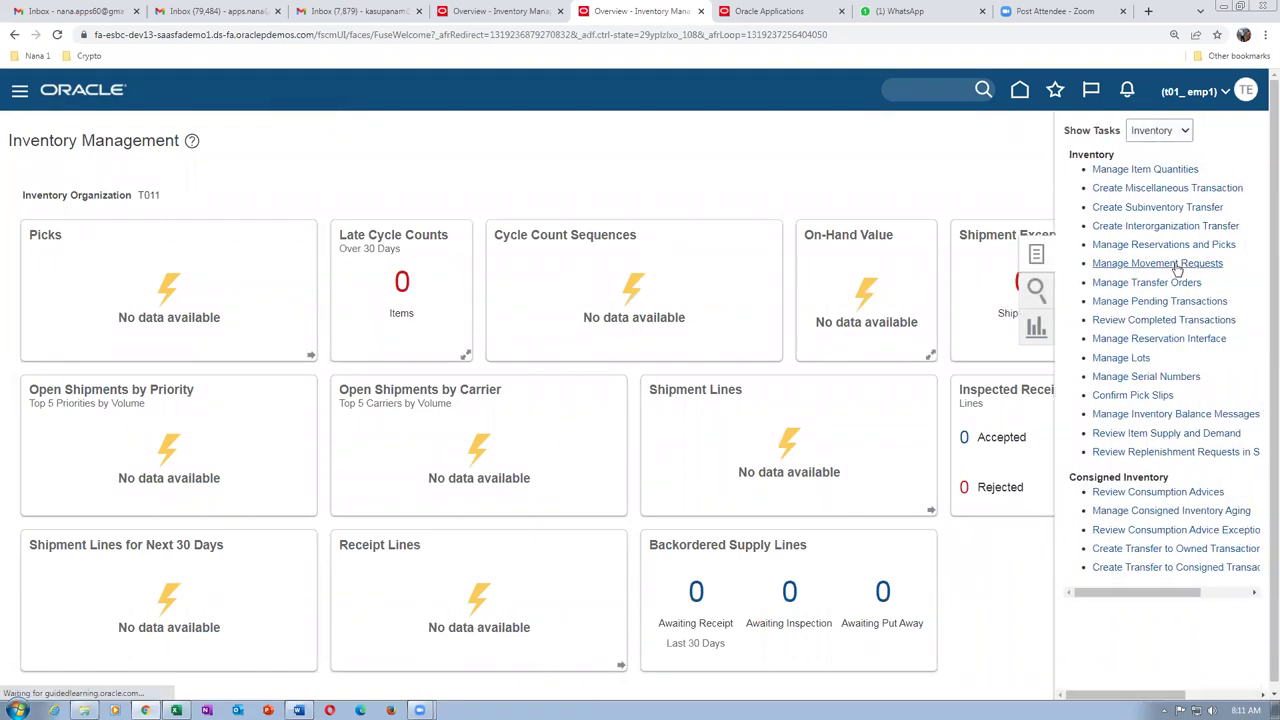
{"action": "left_click", "coordinate": [1137, 263]}
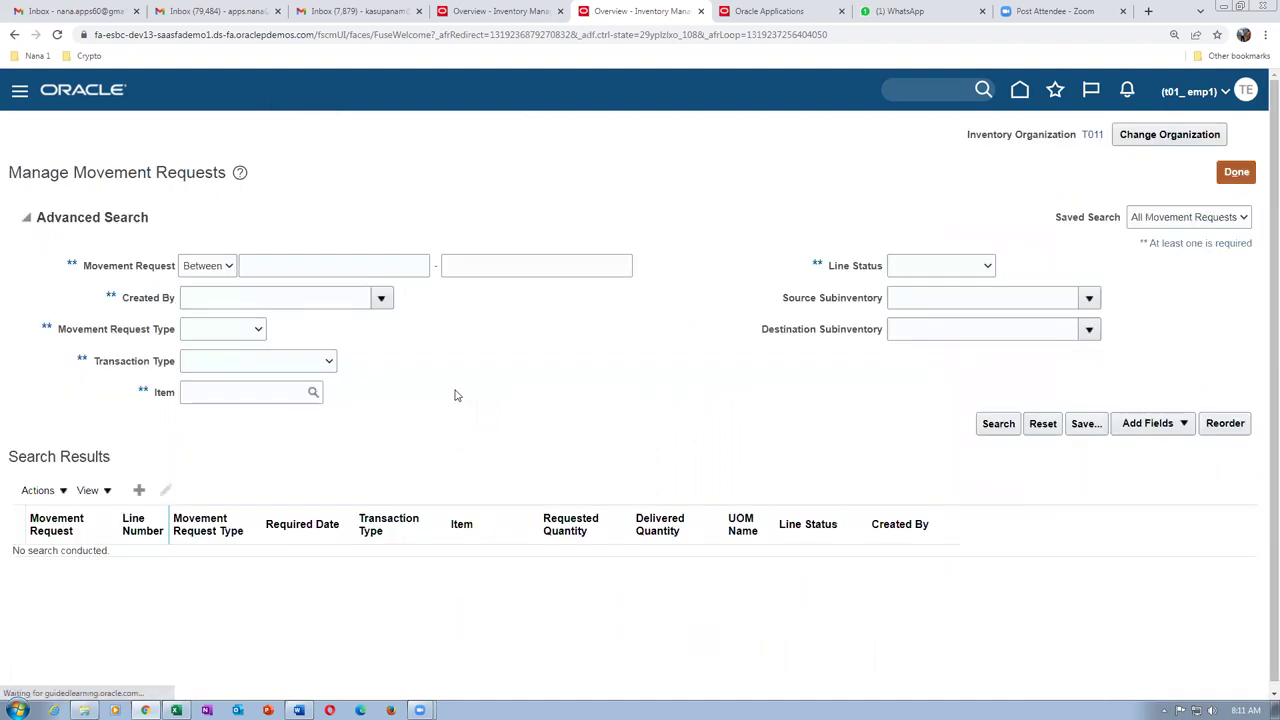
Search movement requests for item t018_MM_test, review its two closed replenishment lines, then finish.
{"action": "left_click", "coordinate": [286, 393]}
{"action": "type", "text": "t018"}
{"action": "key", "text": "Tab"}
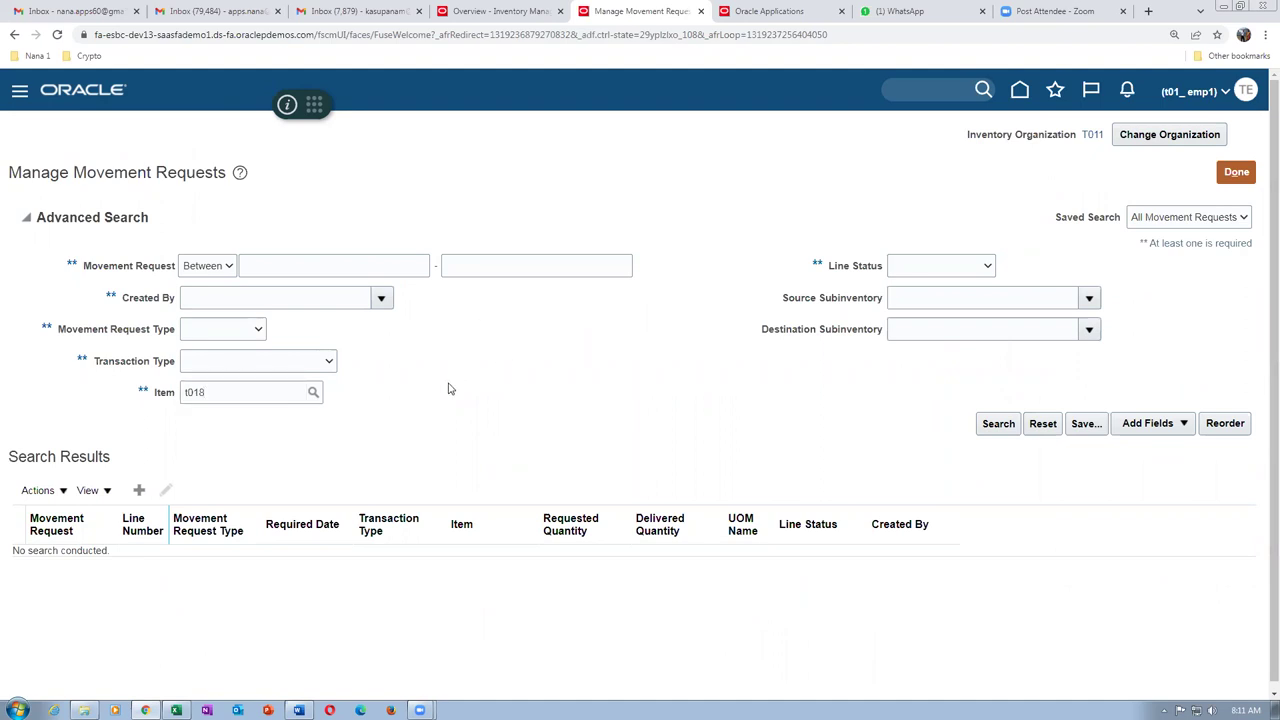
{"action": "left_click", "coordinate": [998, 424]}
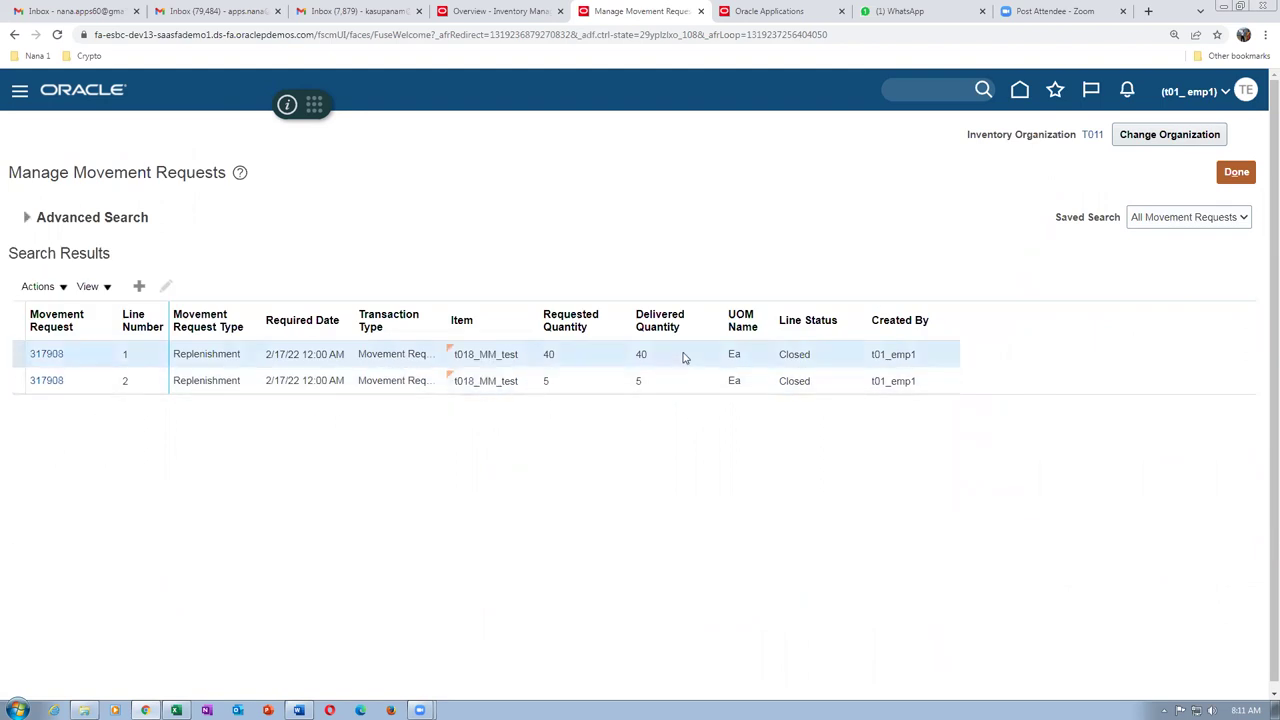
{"action": "left_click", "coordinate": [675, 383]}
{"action": "left_click", "coordinate": [679, 362]}
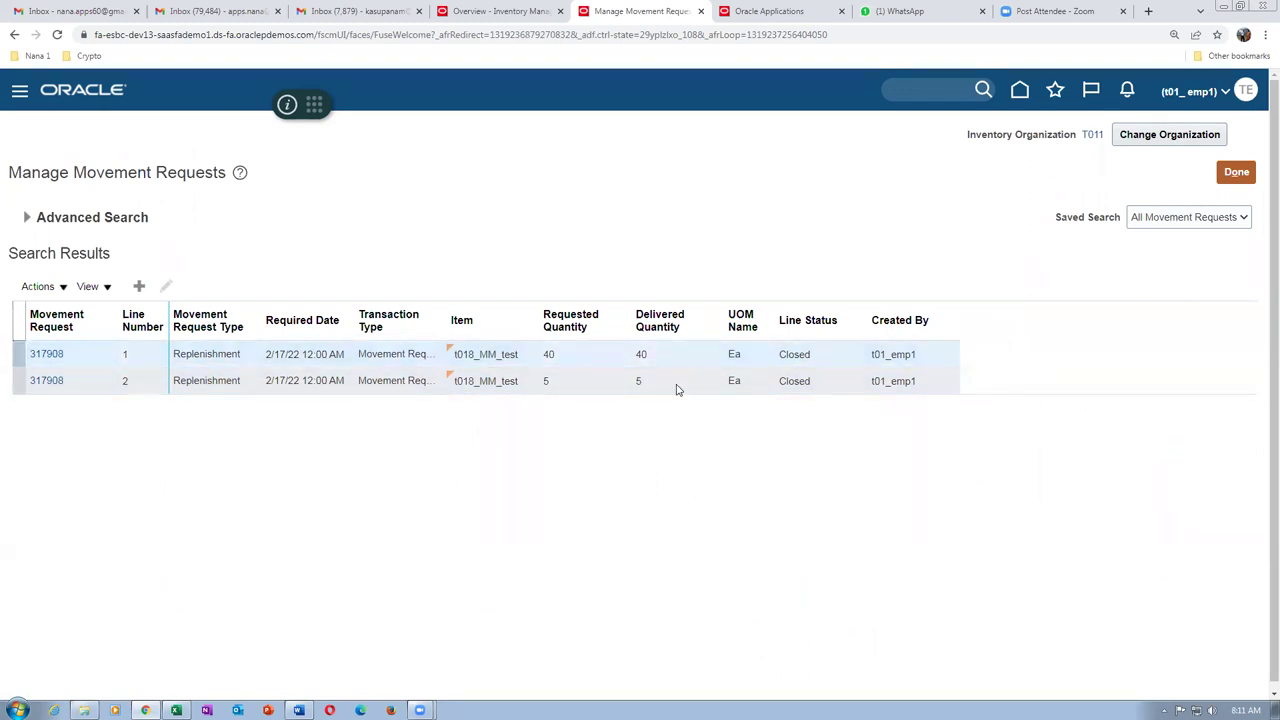
{"action": "left_click", "coordinate": [676, 386]}
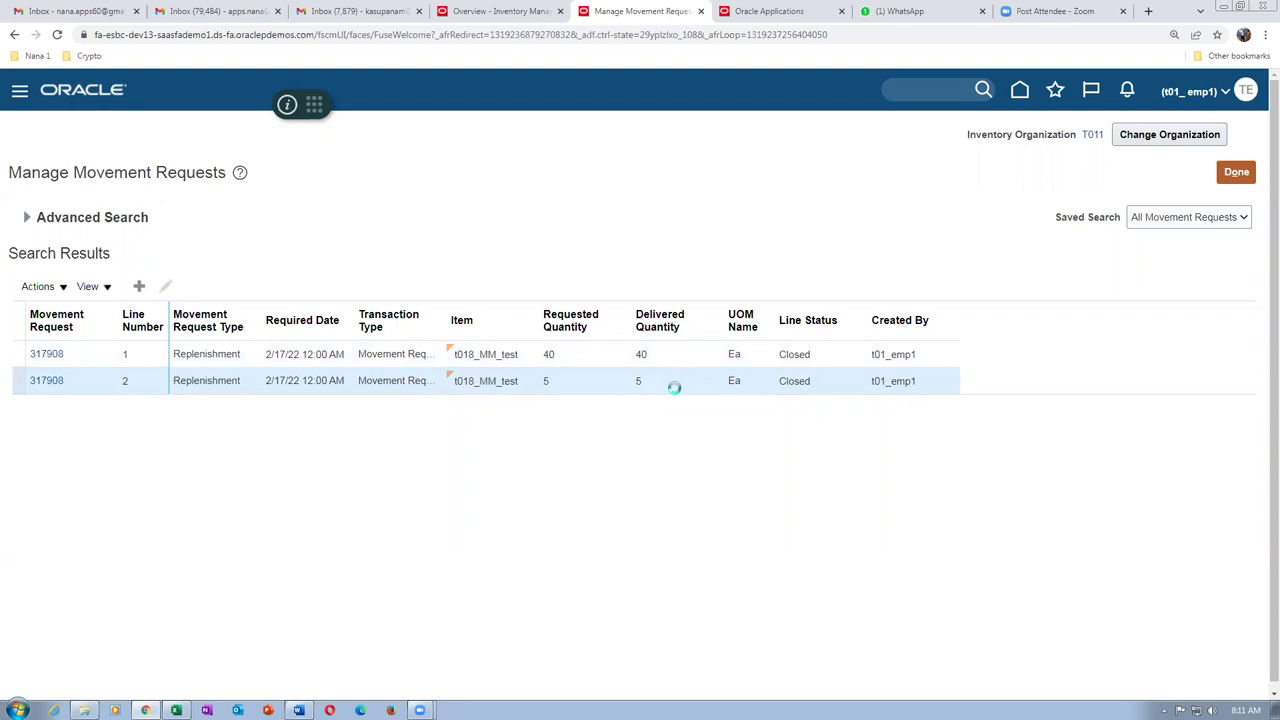
{"action": "left_click", "coordinate": [1236, 172]}
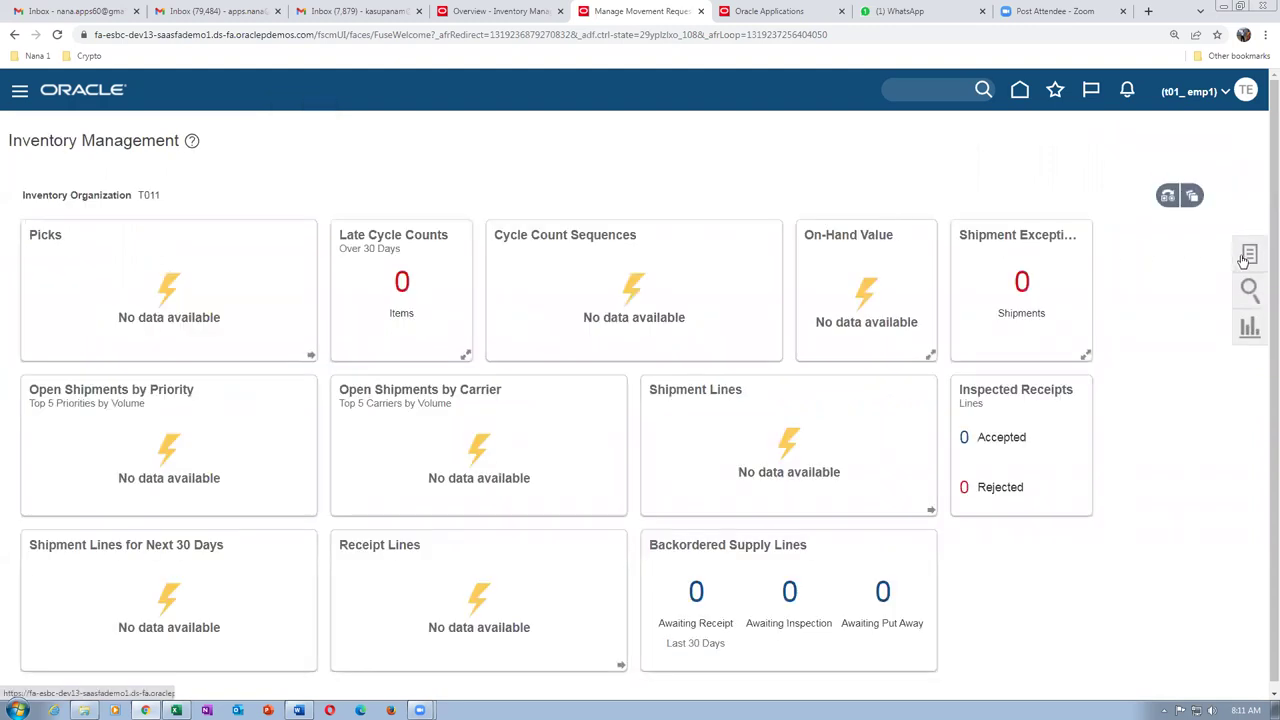
{"action": "left_click", "coordinate": [1247, 262]}
Search Manage Item Quantities for item t018_MM_test.
{"action": "left_click", "coordinate": [1106, 172]}
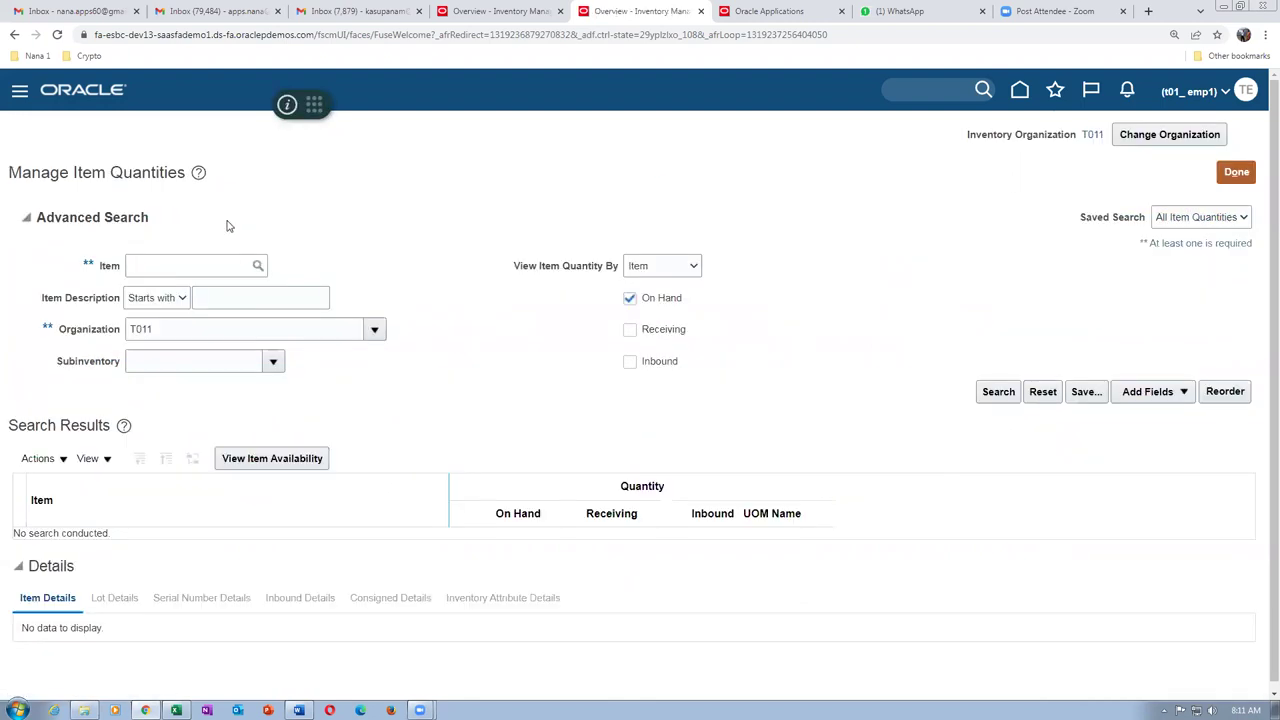
{"action": "left_click", "coordinate": [177, 264]}
{"action": "type", "text": "t018"}
{"action": "key", "text": "Tab"}
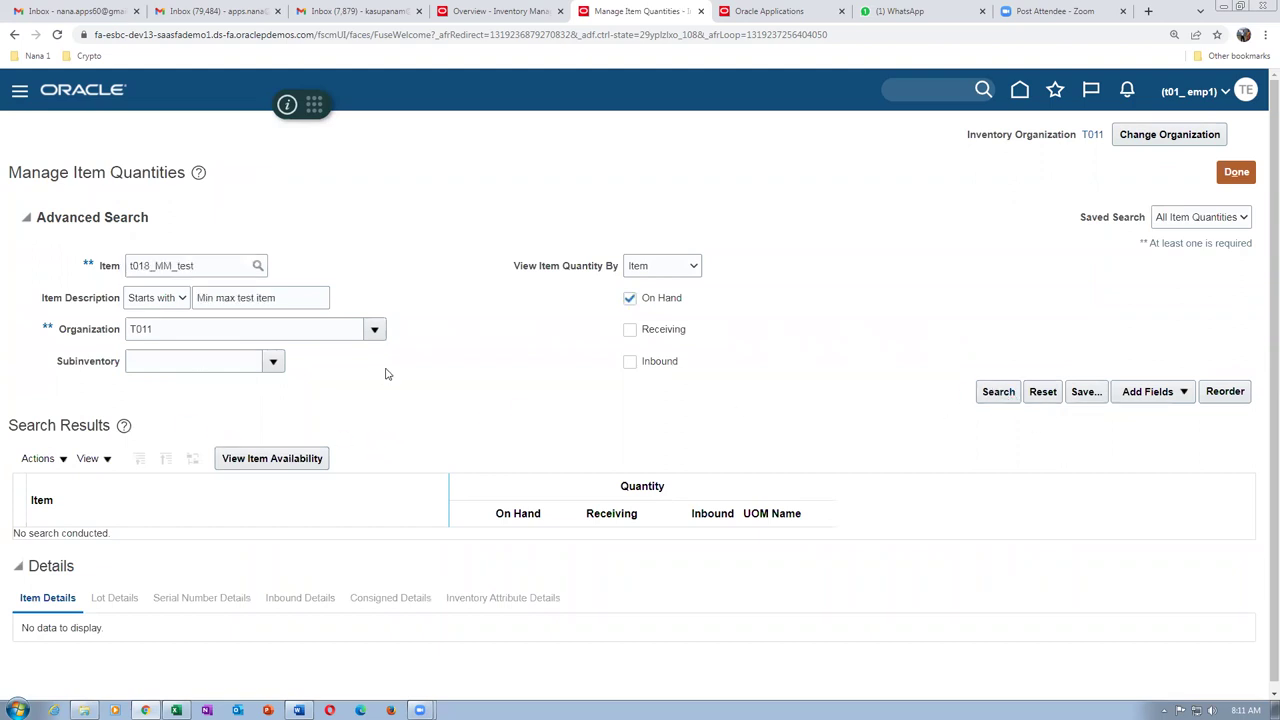
{"action": "key", "text": "Return"}
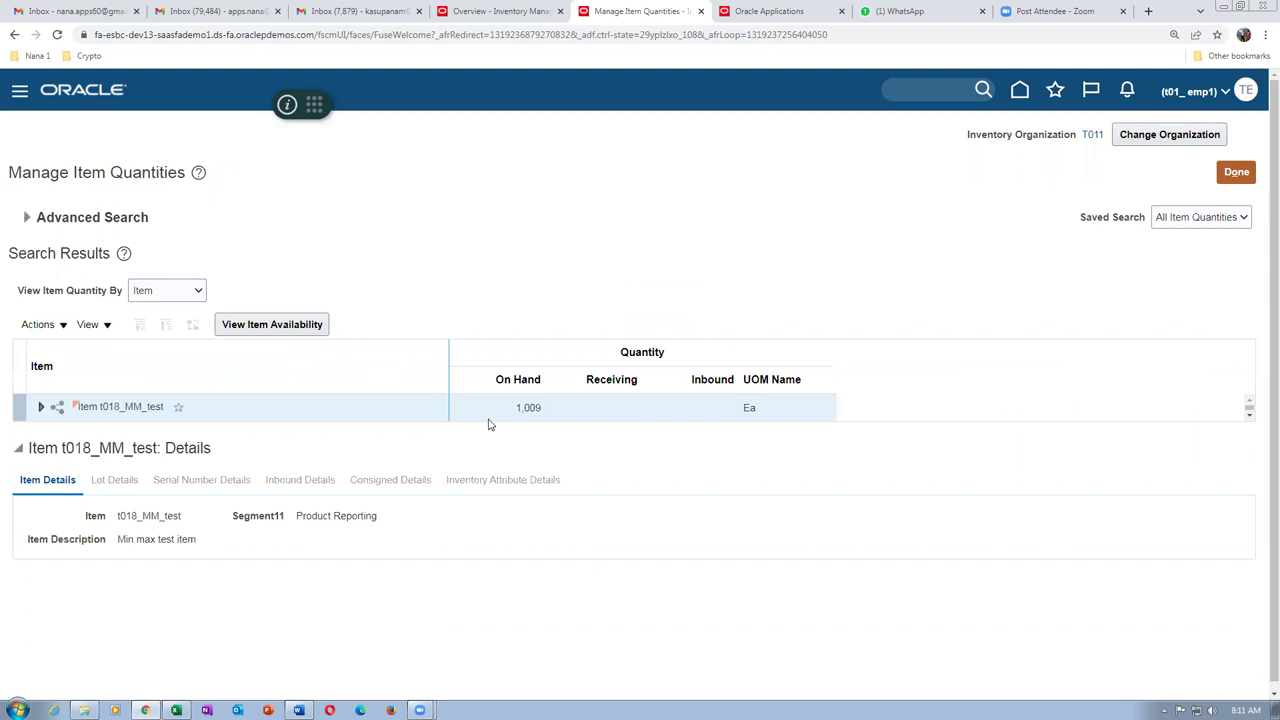
Expand the item and Organization T011 to show subinventories MAIN 955 and SFSI 54.
{"action": "left_click", "coordinate": [41, 407]}
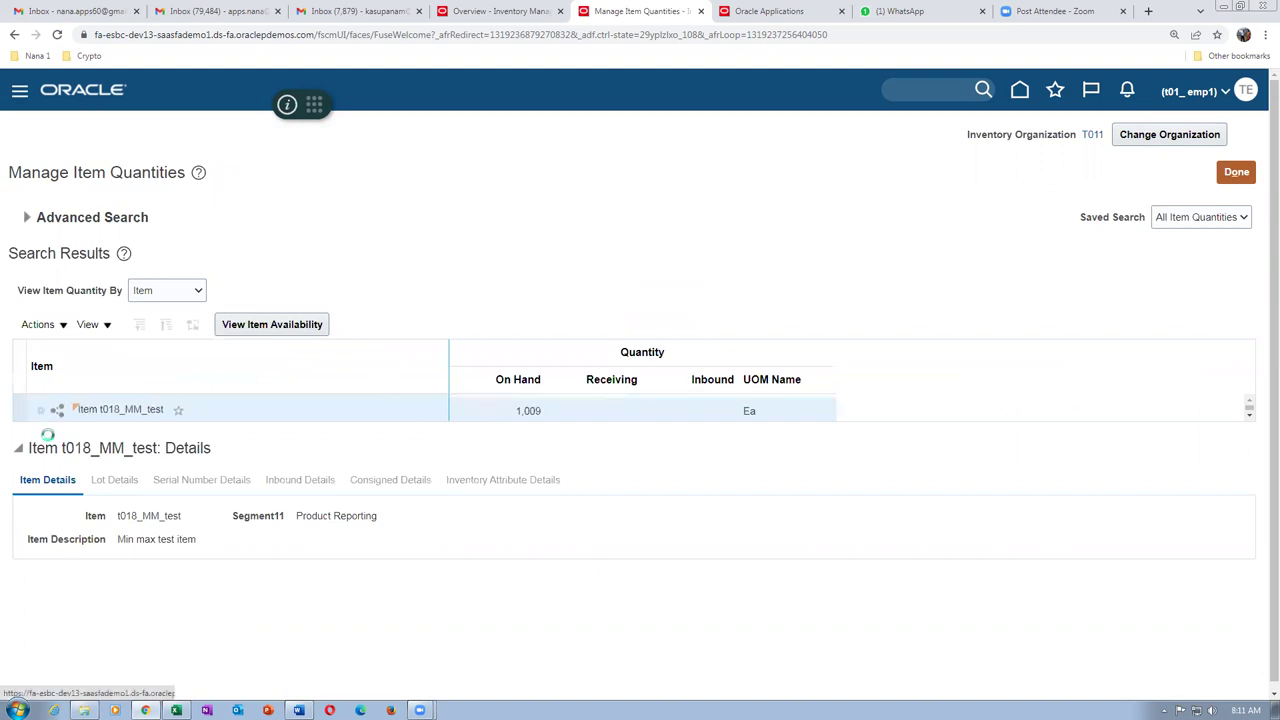
{"action": "left_click", "coordinate": [60, 435]}
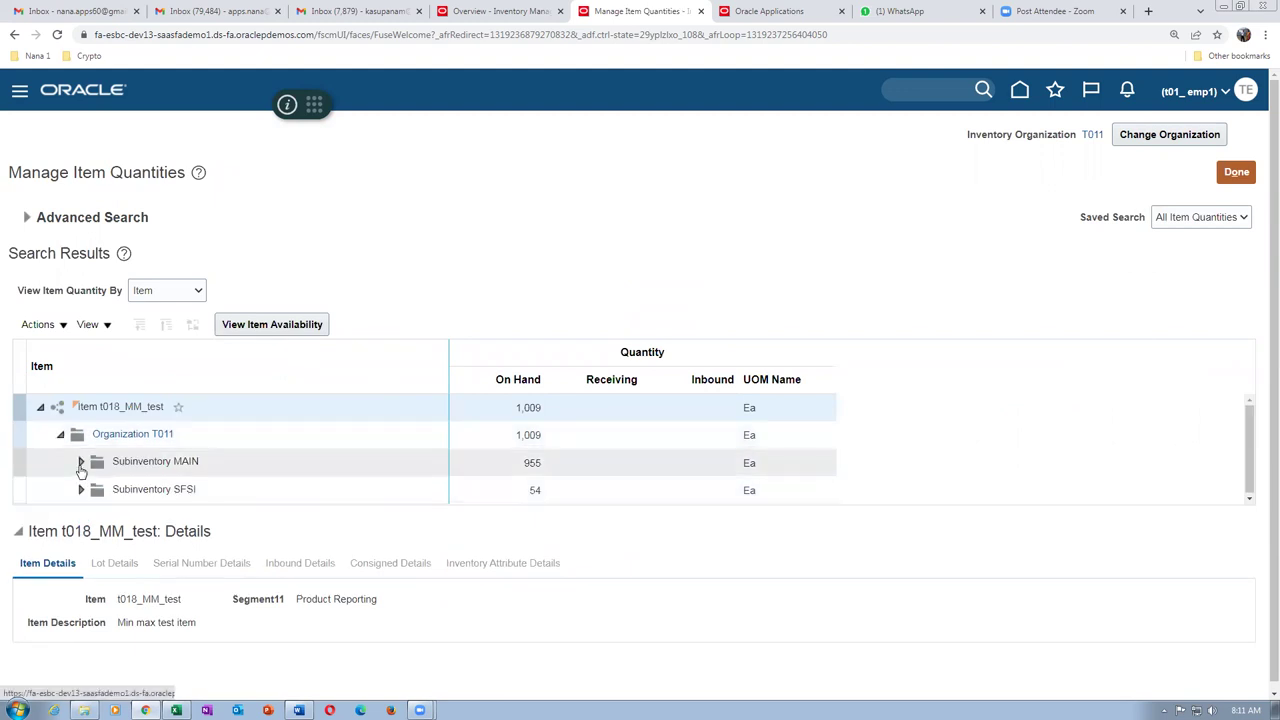
{"action": "left_click", "coordinate": [314, 494]}
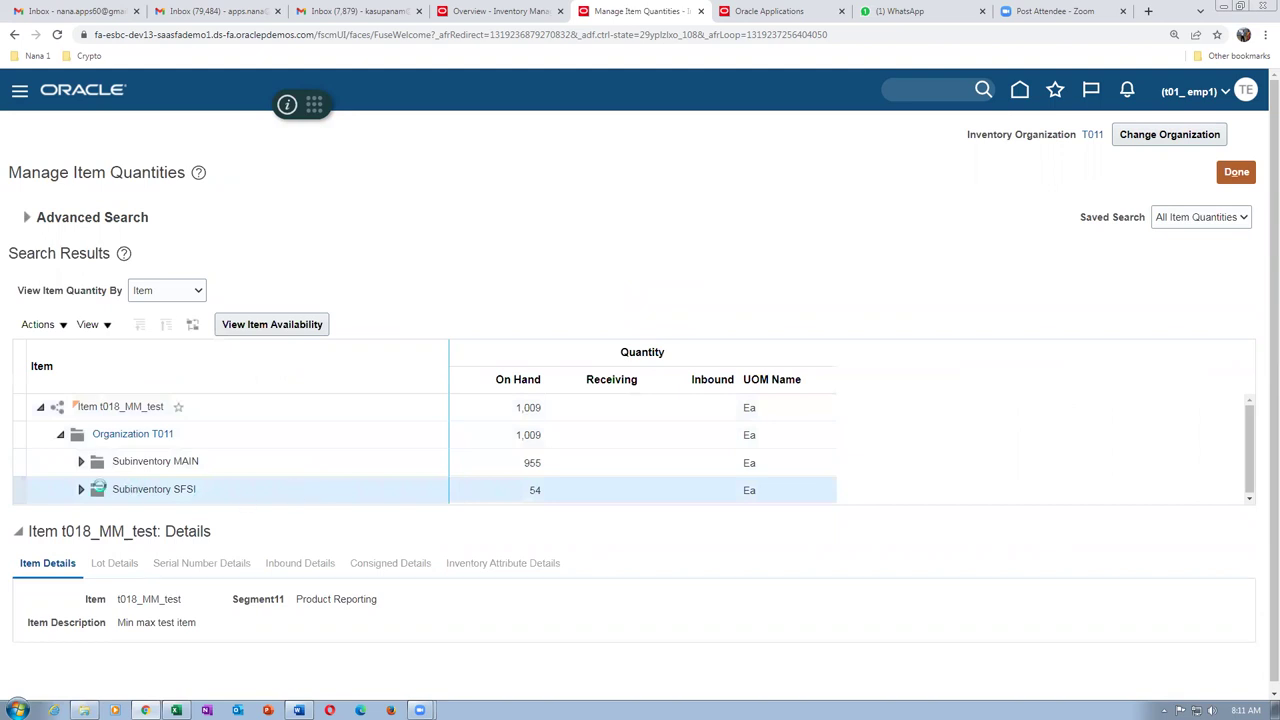
{"action": "left_click", "coordinate": [81, 489]}
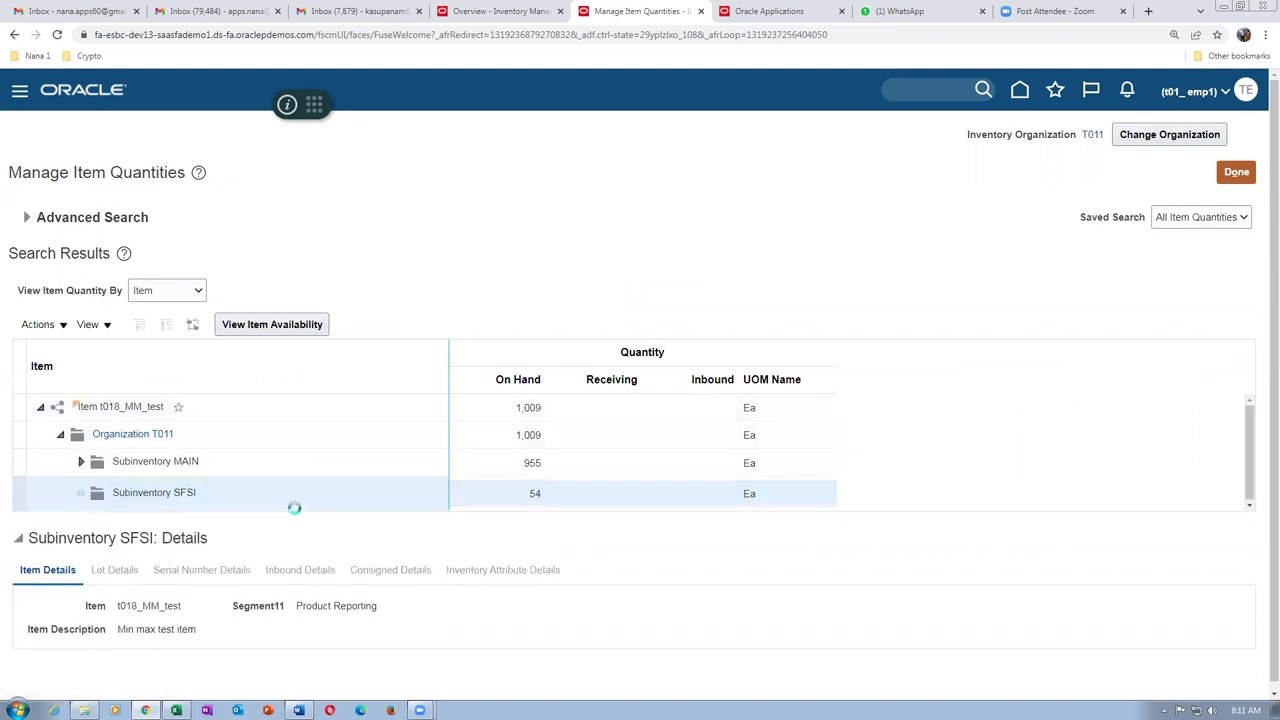
{"action": "left_click", "coordinate": [566, 468]}
{"action": "left_click", "coordinate": [562, 492]}
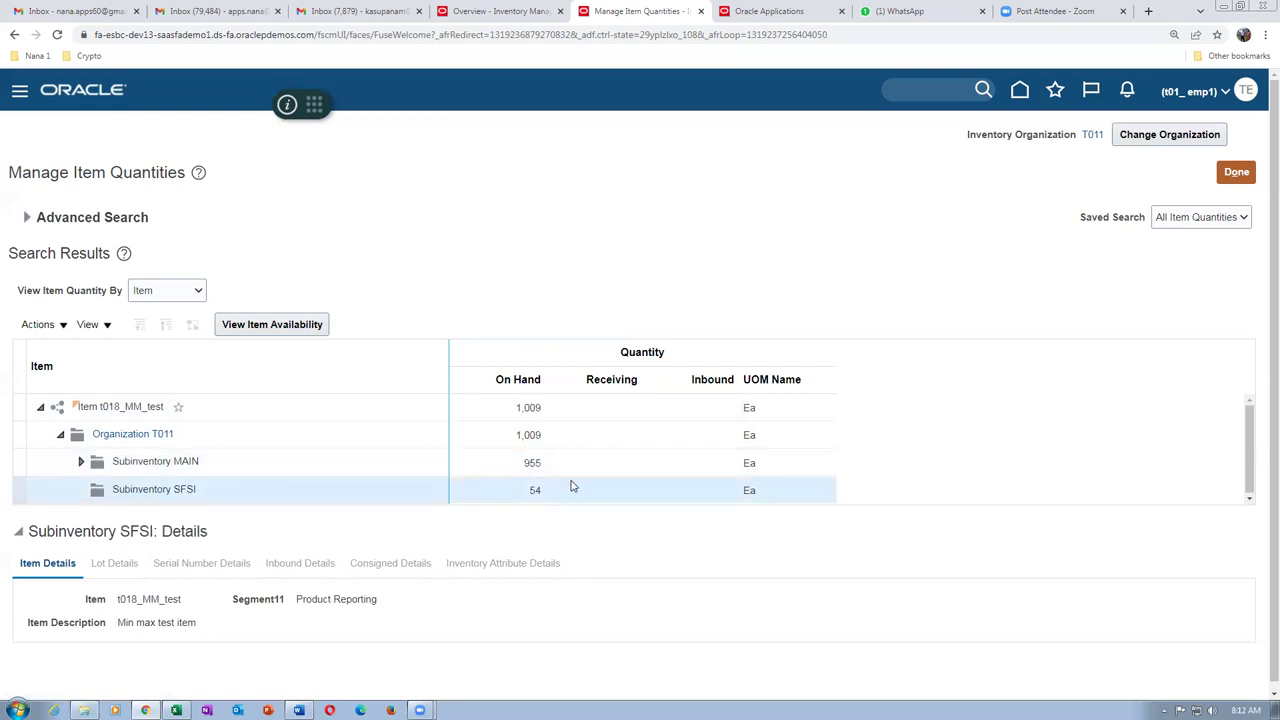
From the home page, open Create Subinventory Transfer under Supply Chain Execution > Inventory Management tasks.
{"action": "left_click", "coordinate": [766, 11]}
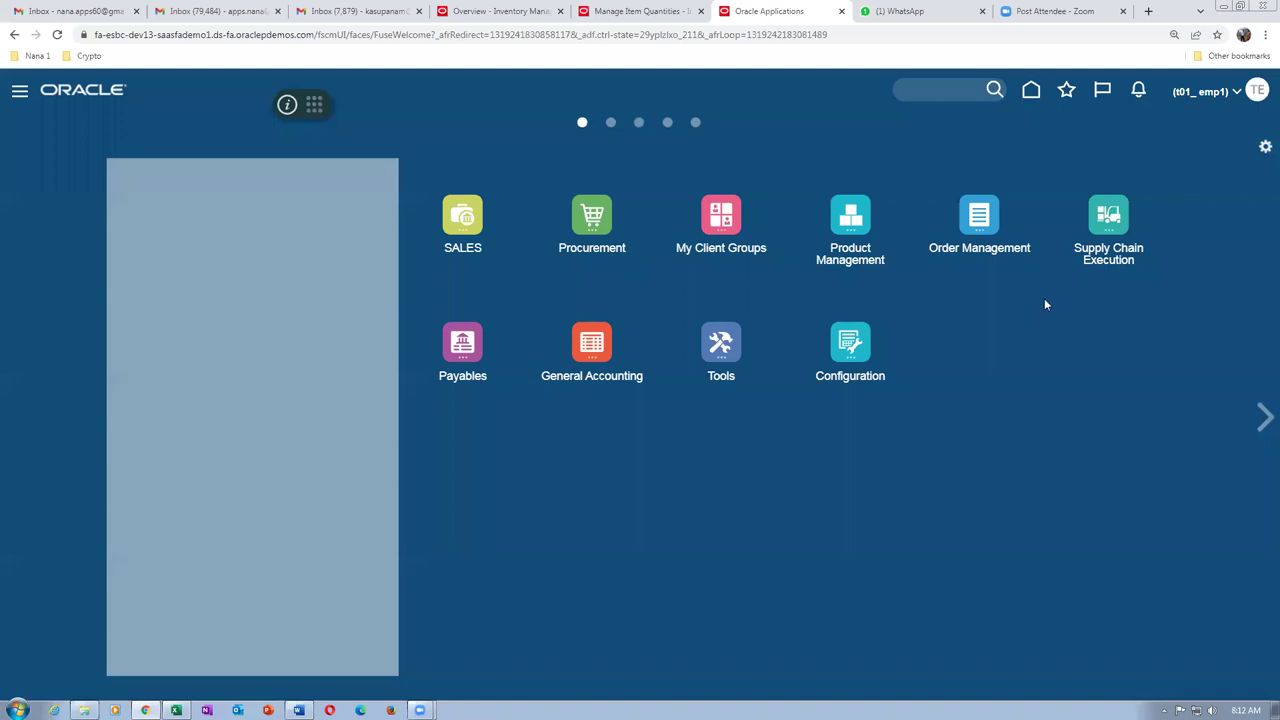
{"action": "left_click", "coordinate": [1107, 222]}
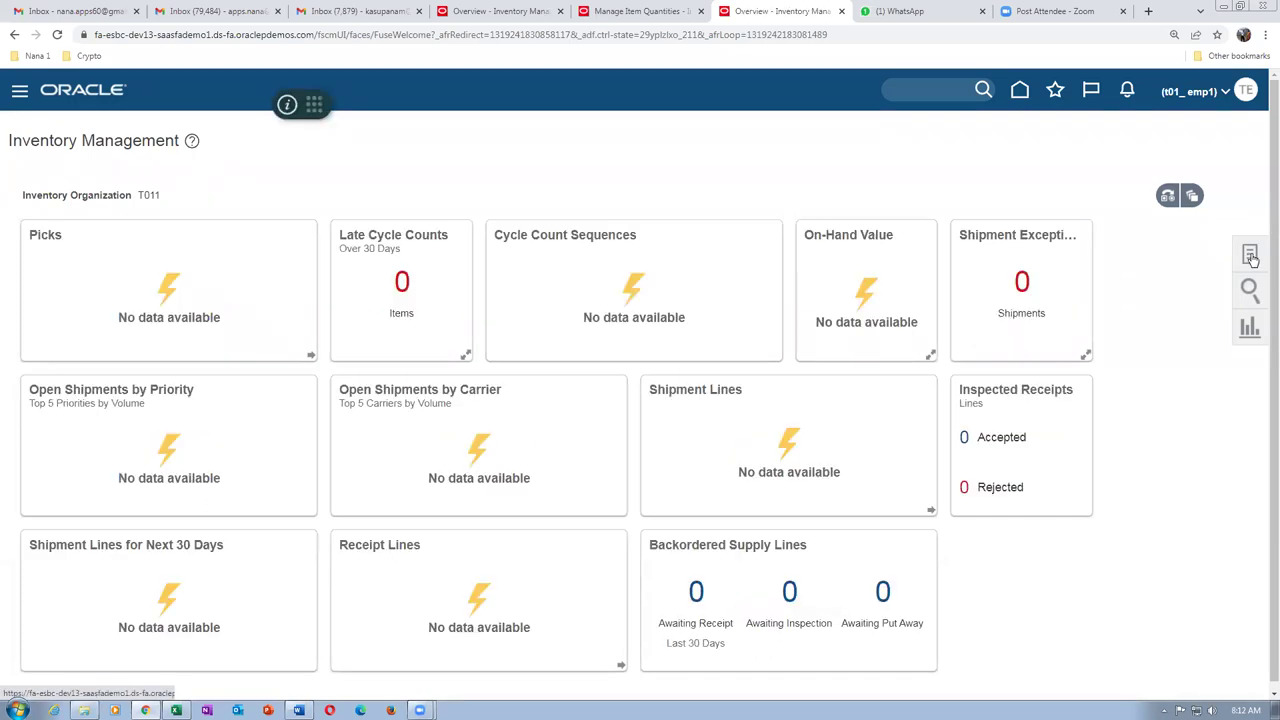
{"action": "left_click", "coordinate": [1250, 256]}
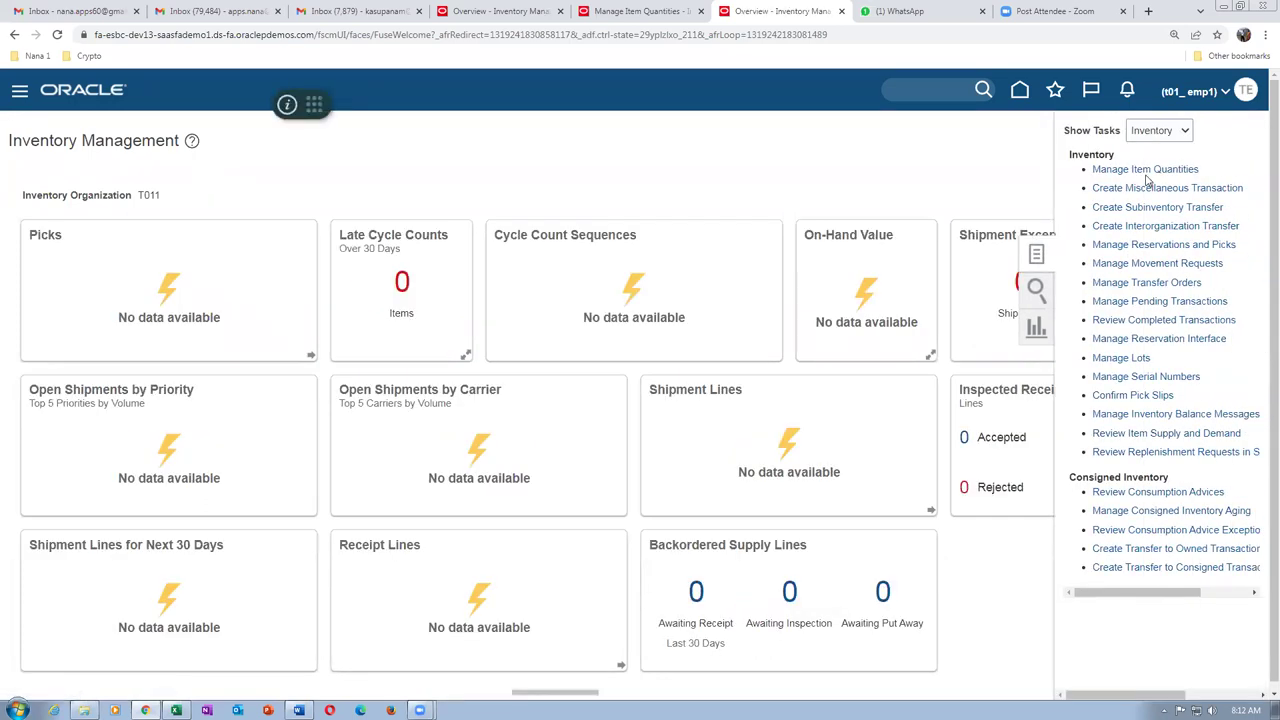
{"action": "left_click", "coordinate": [1137, 207]}
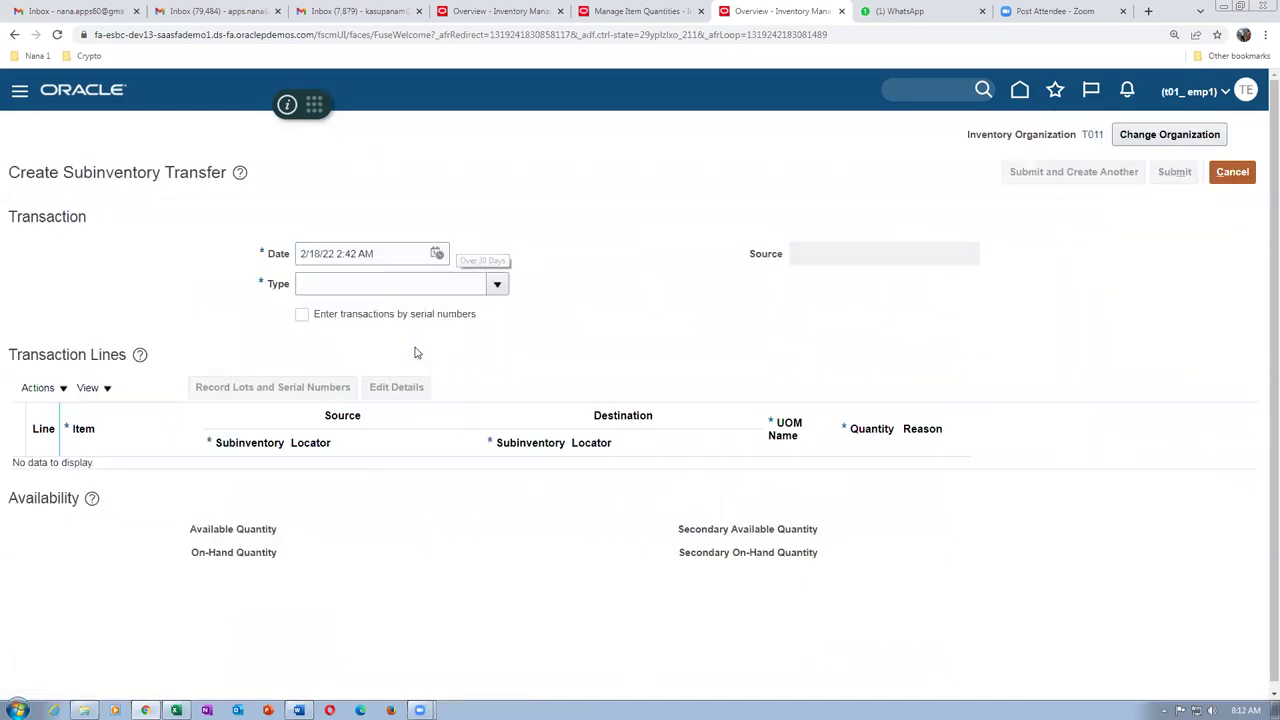
Set the transaction type to Subinventory Transfer, fill the source 'Shift of matl.', and add a line.
{"action": "left_click", "coordinate": [494, 286]}
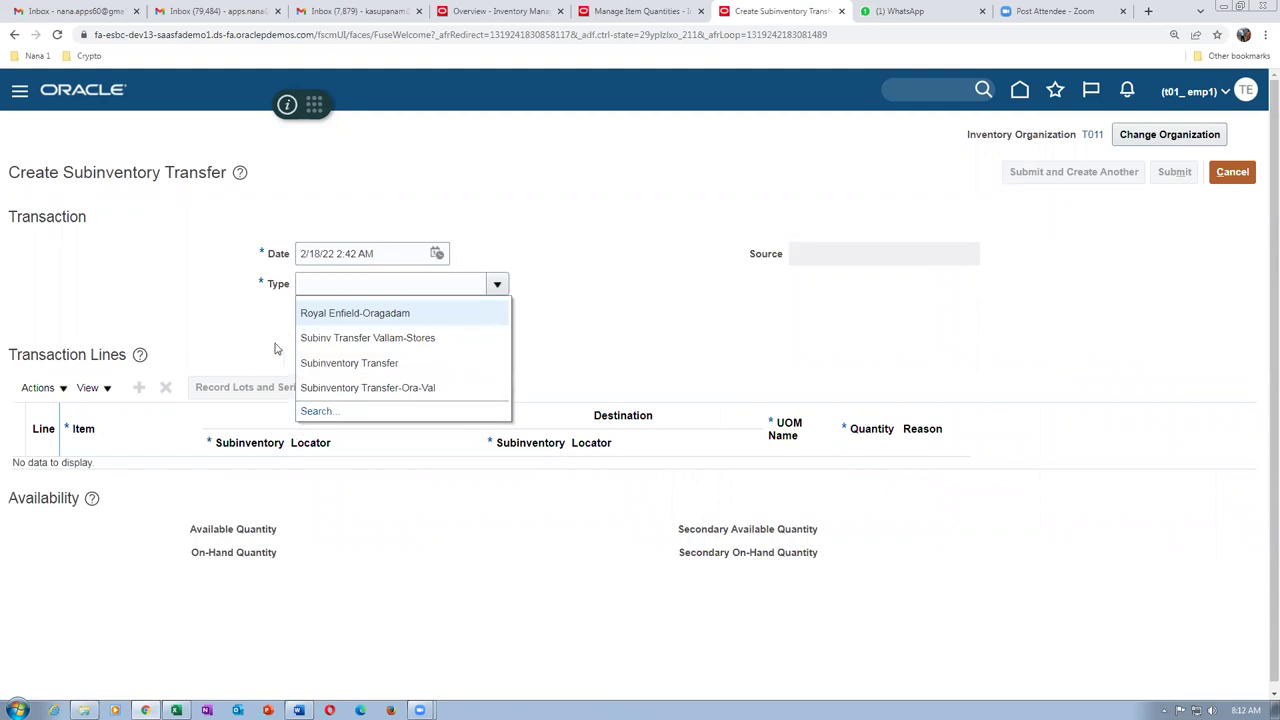
{"action": "left_click", "coordinate": [335, 363]}
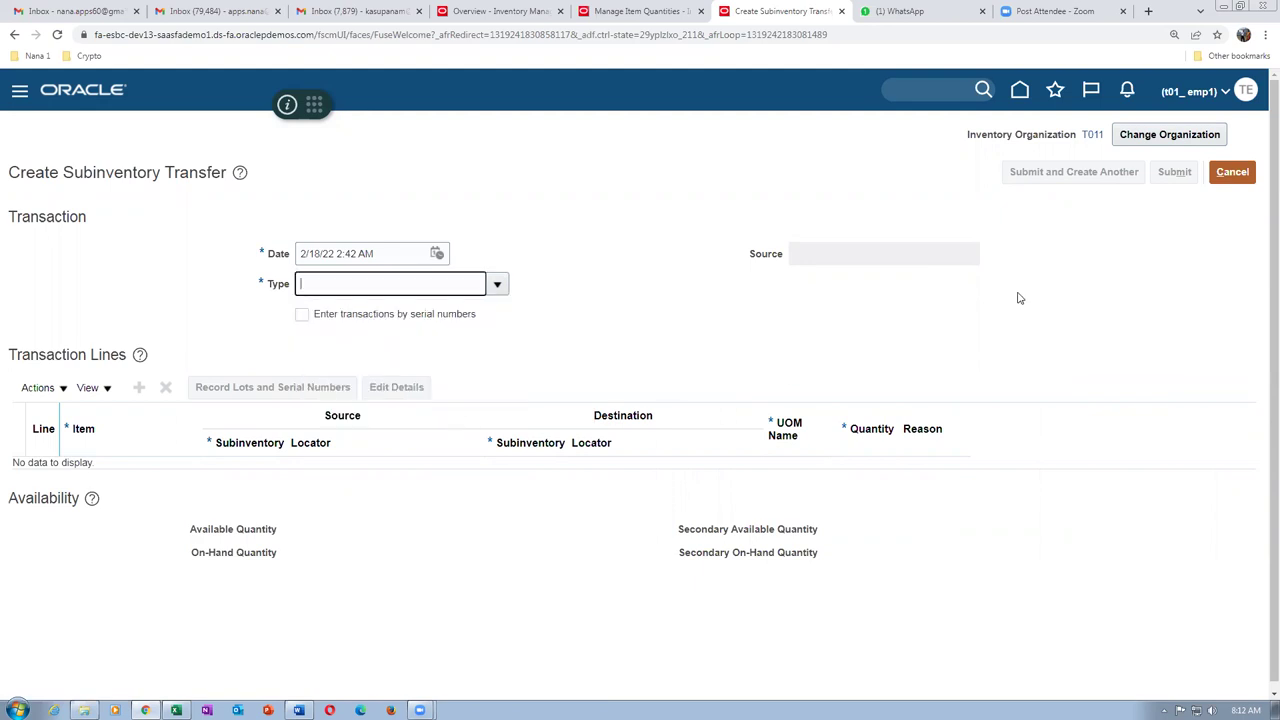
{"action": "left_click", "coordinate": [805, 259]}
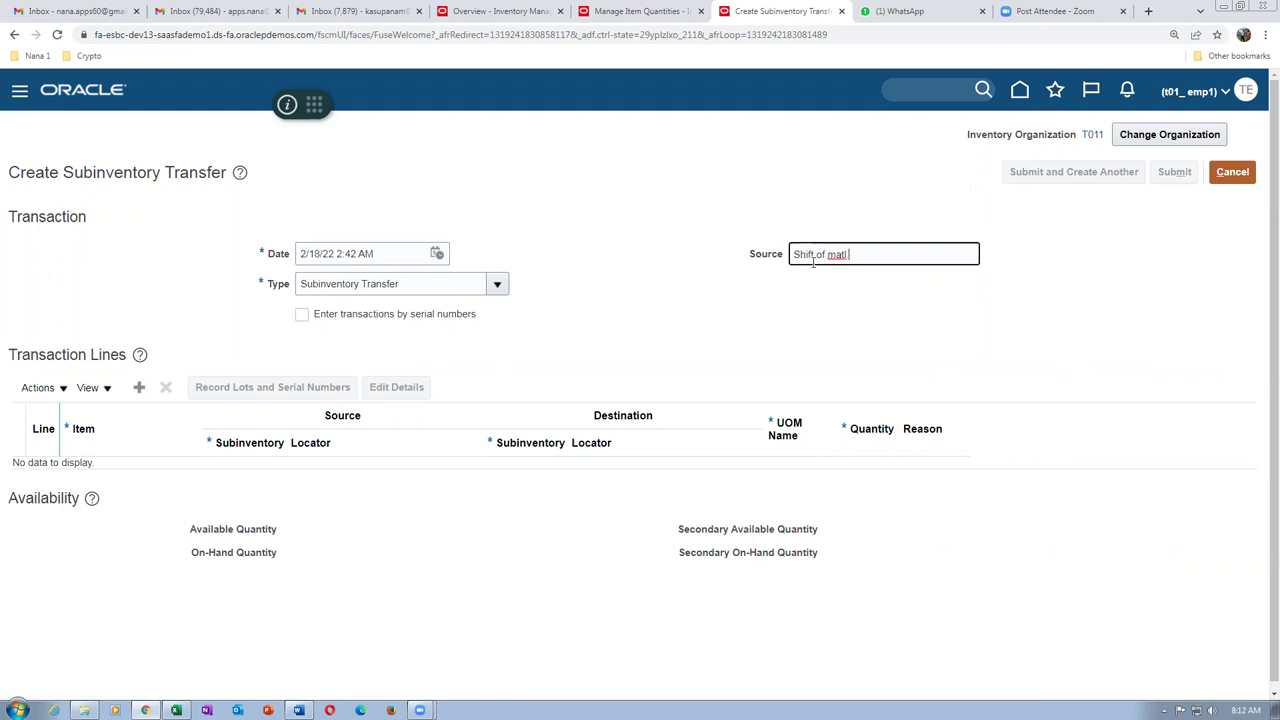
{"action": "left_click", "coordinate": [139, 387]}
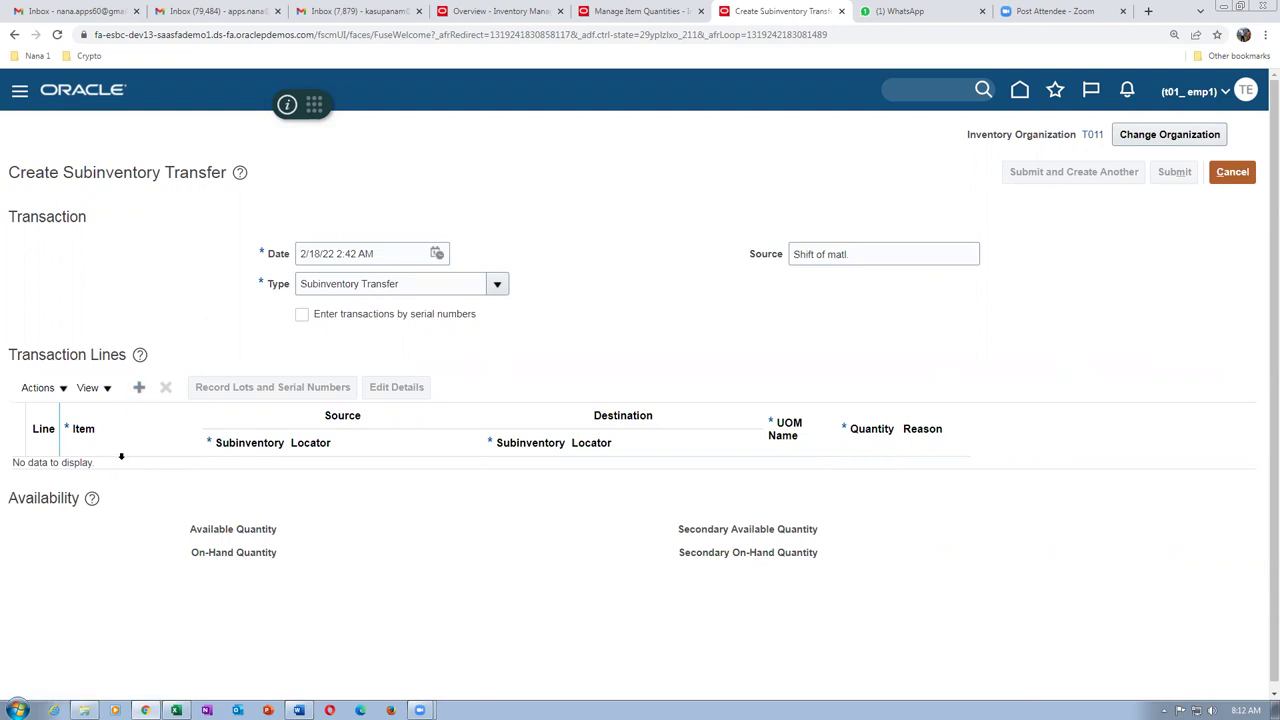
Enter item t018 on line 1 with source subinventory SFSI and destination MAIN.
{"action": "left_click", "coordinate": [108, 478]}
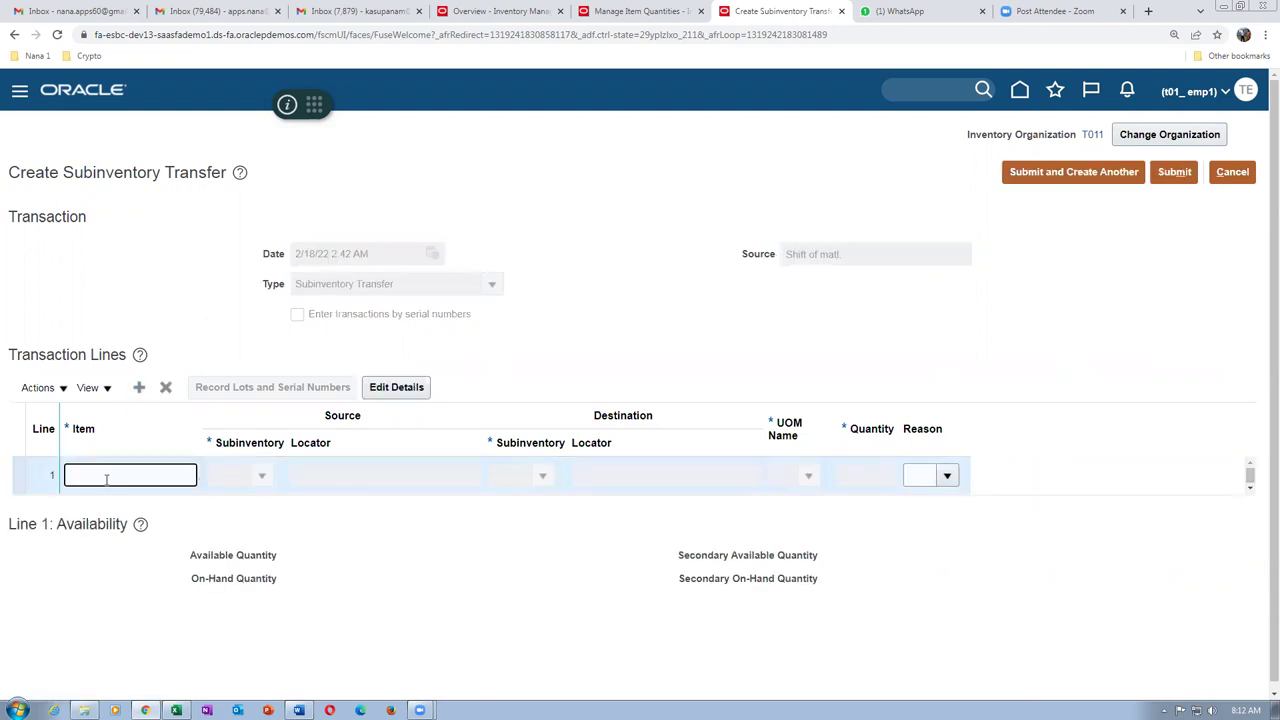
{"action": "key", "text": "Tab"}
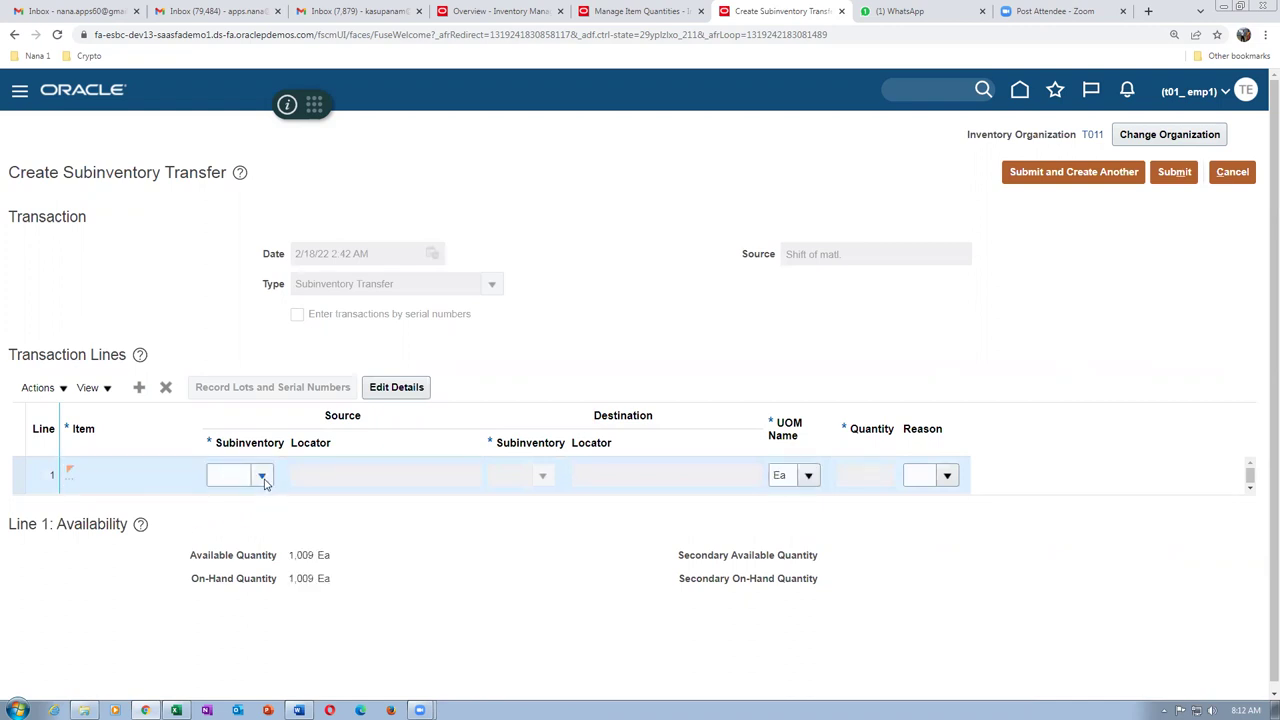
{"action": "left_click", "coordinate": [263, 477]}
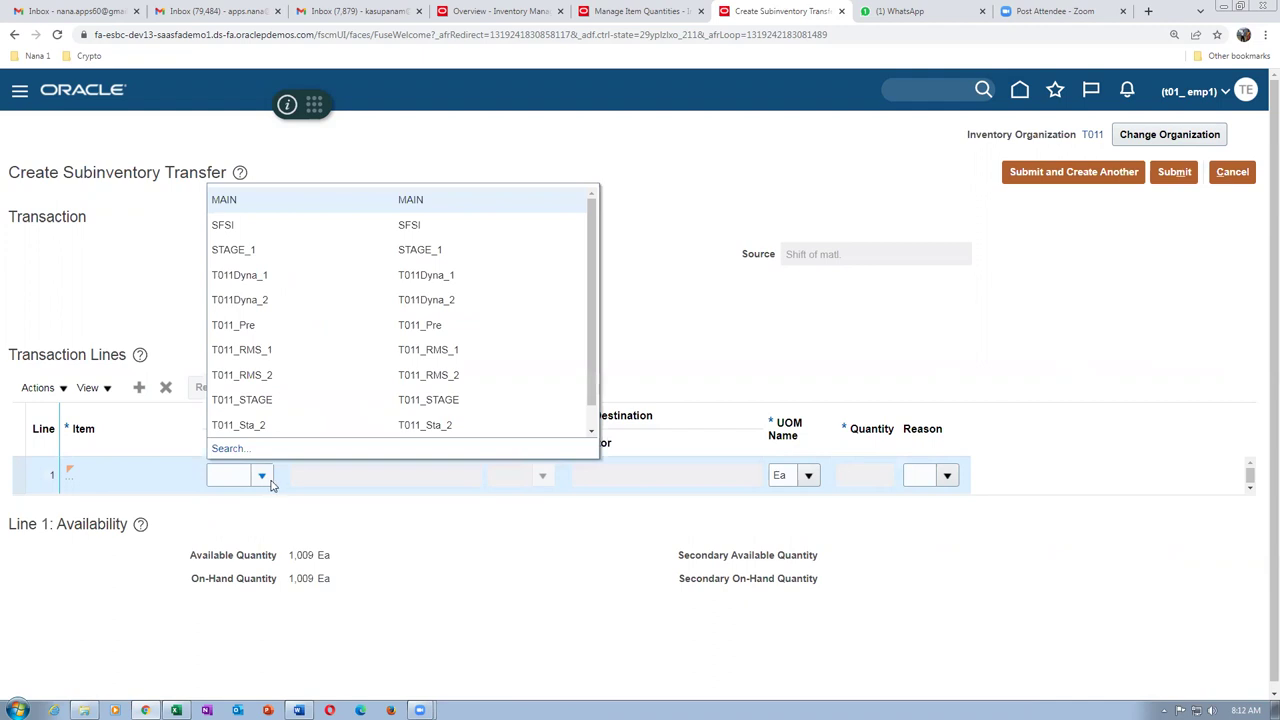
{"action": "left_click", "coordinate": [223, 224]}
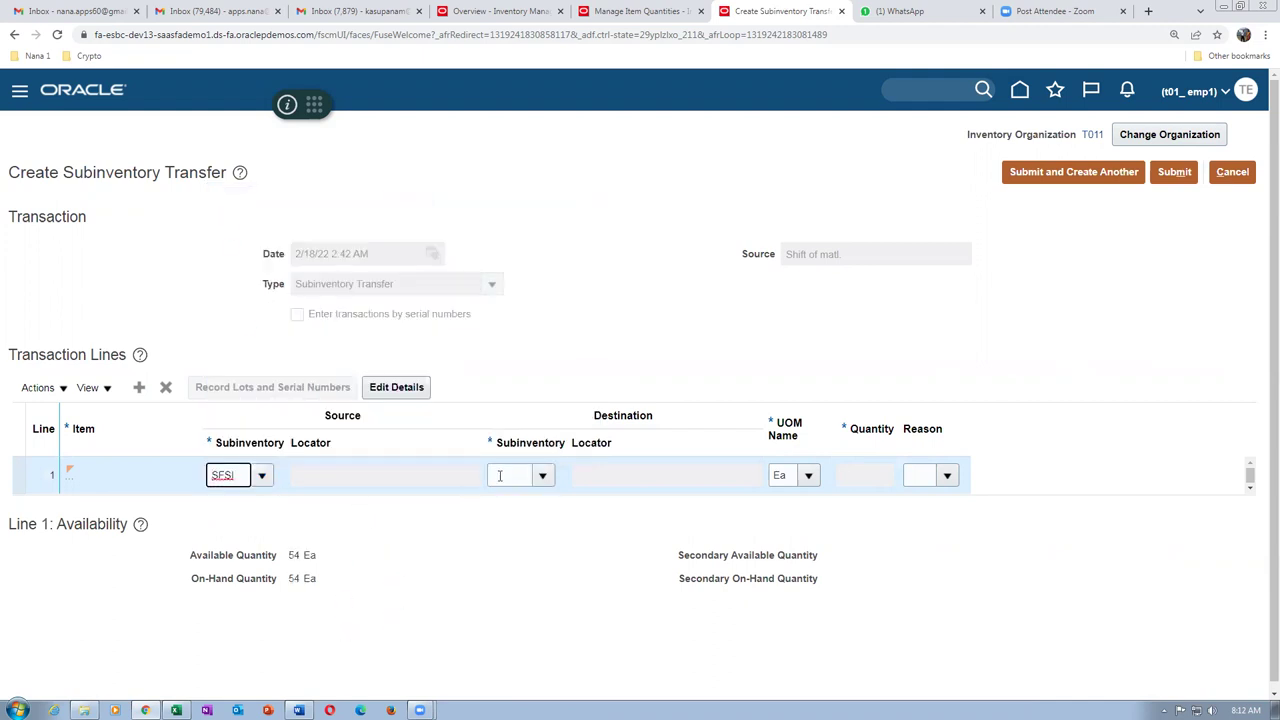
{"action": "left_click", "coordinate": [500, 476]}
{"action": "left_click", "coordinate": [543, 477]}
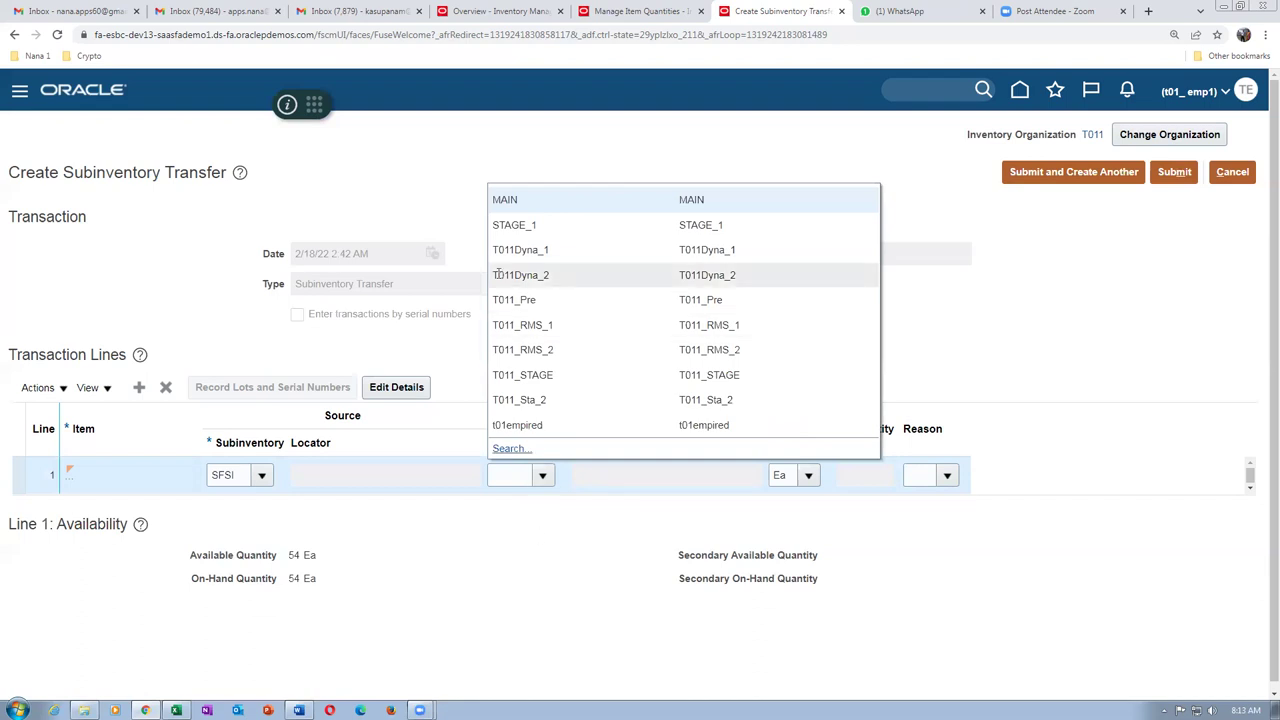
{"action": "left_click", "coordinate": [505, 200]}
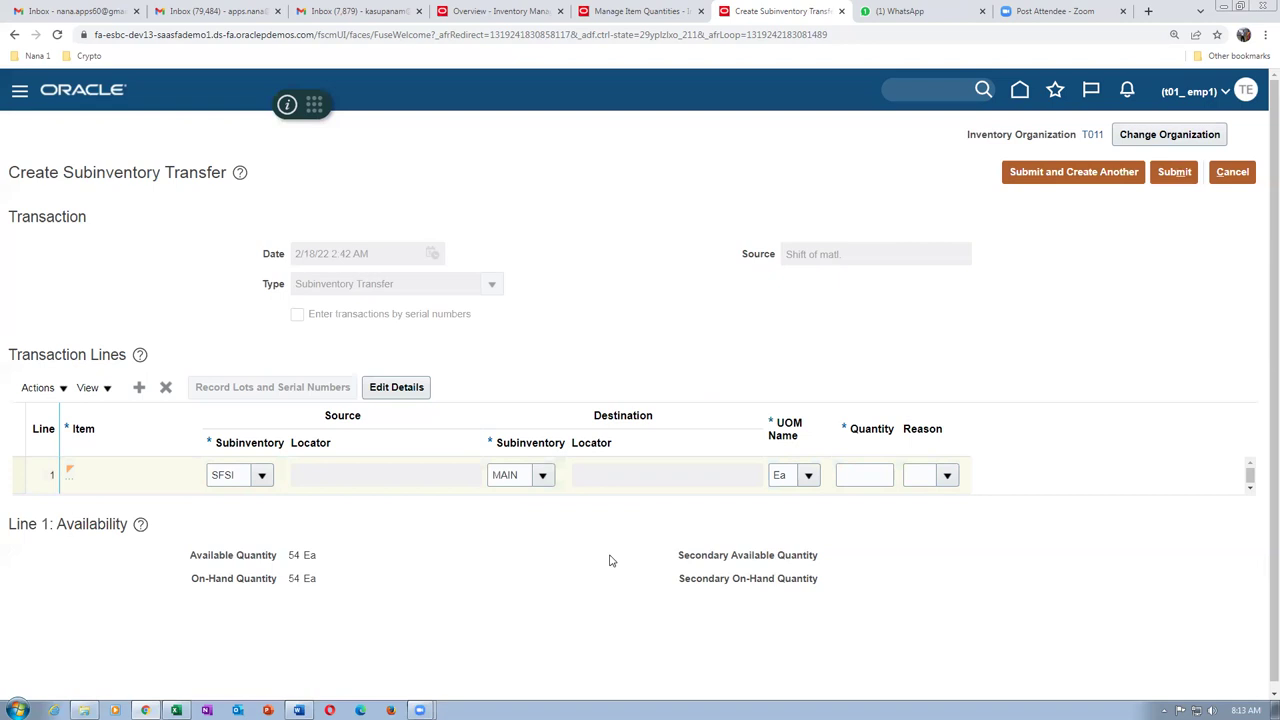
Set quantity 45 with reason Receiving Reject and submit the transfer.
{"action": "left_click", "coordinate": [874, 479]}
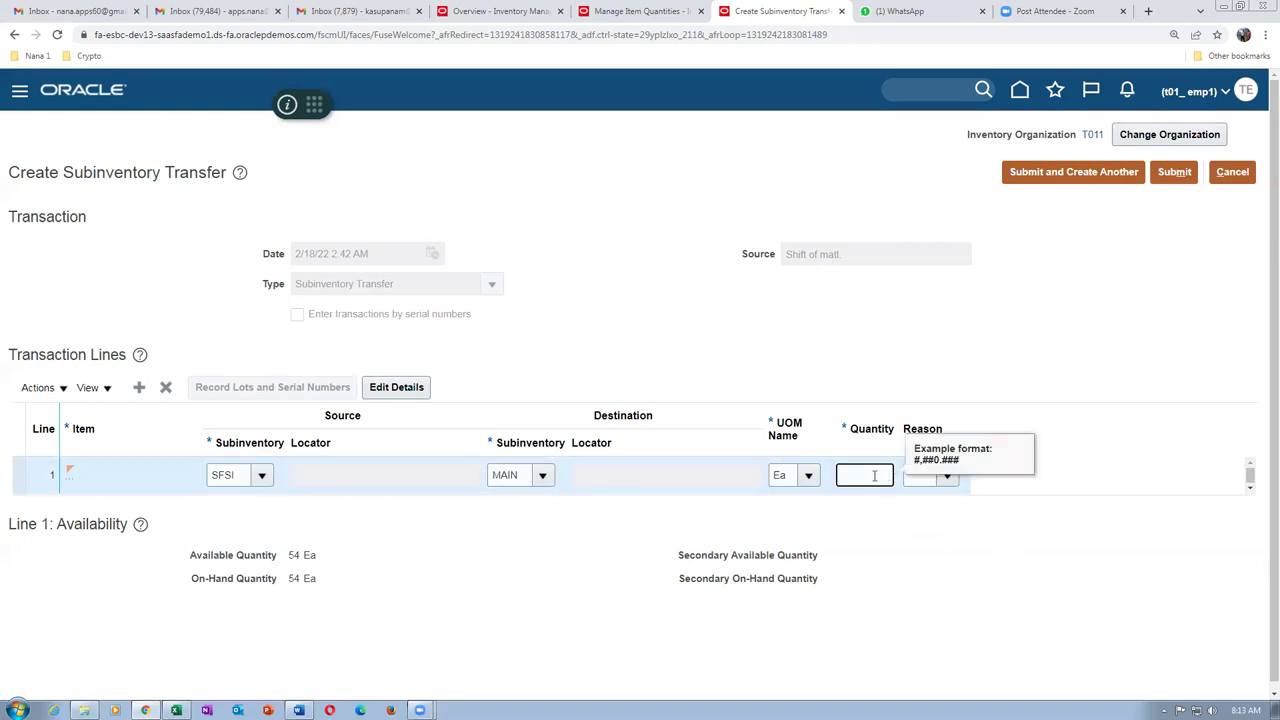
{"action": "key", "text": "Tab"}
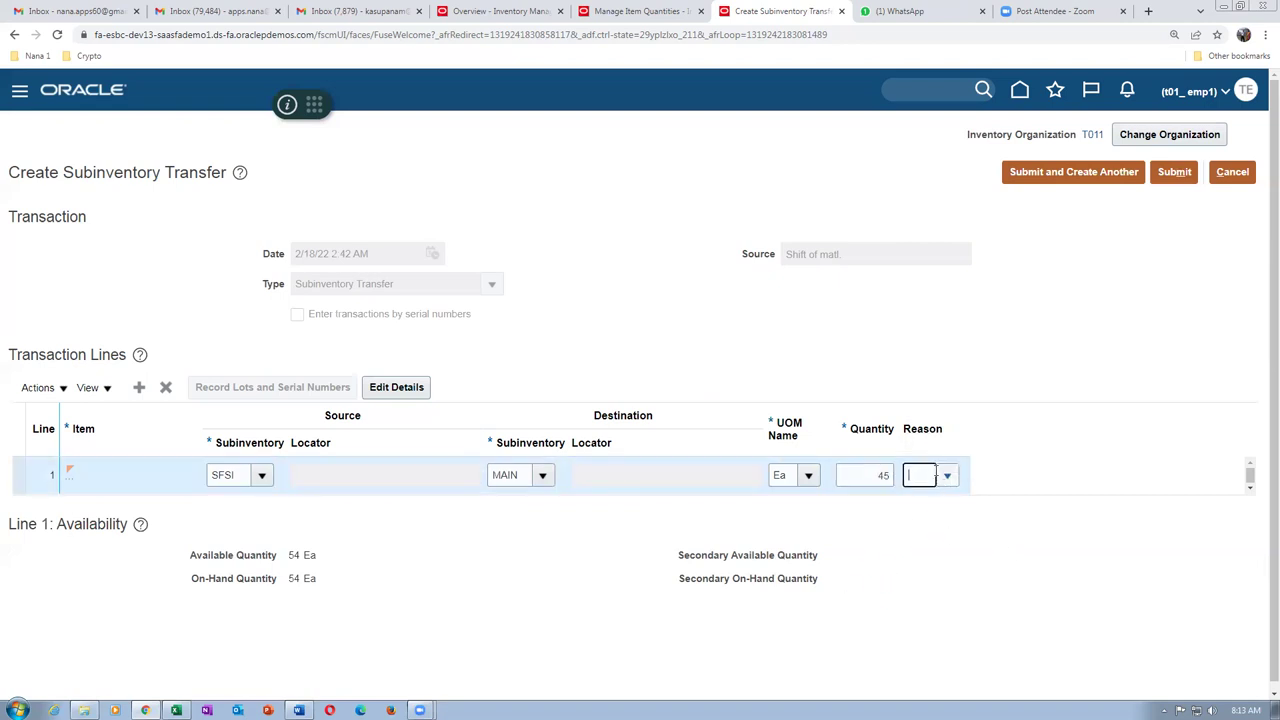
{"action": "left_click", "coordinate": [948, 477]}
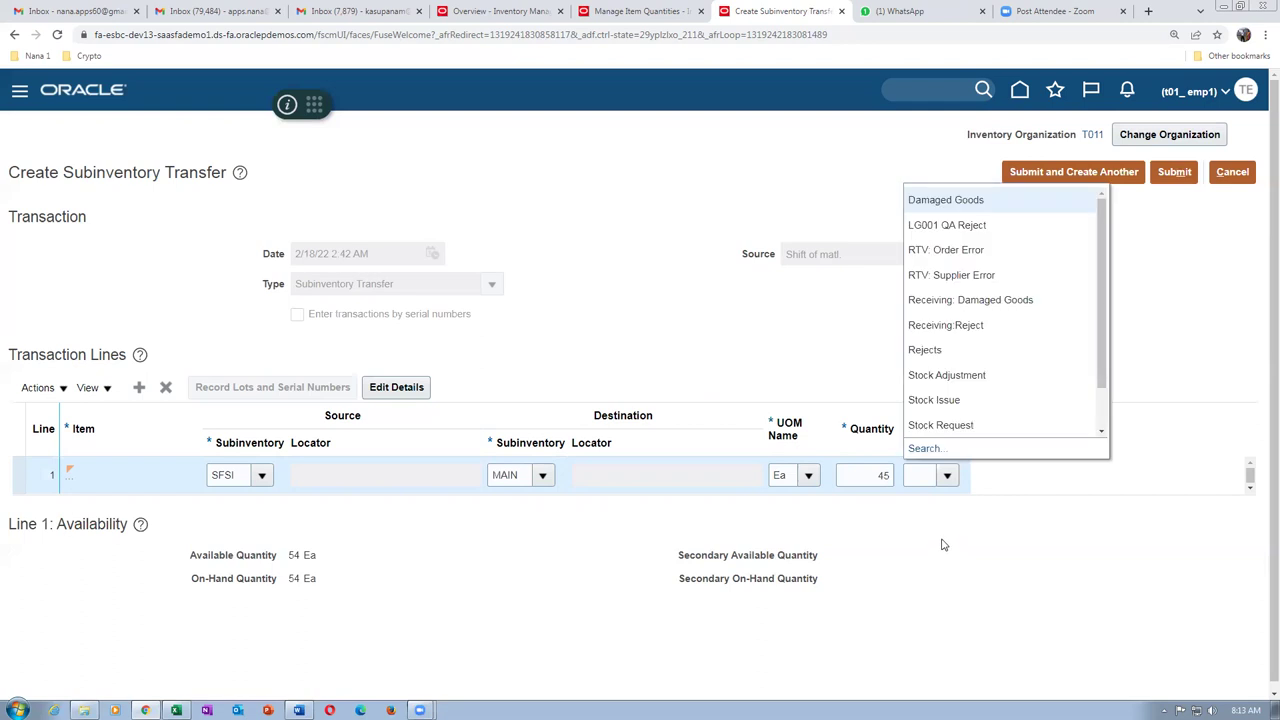
{"action": "left_click", "coordinate": [943, 328]}
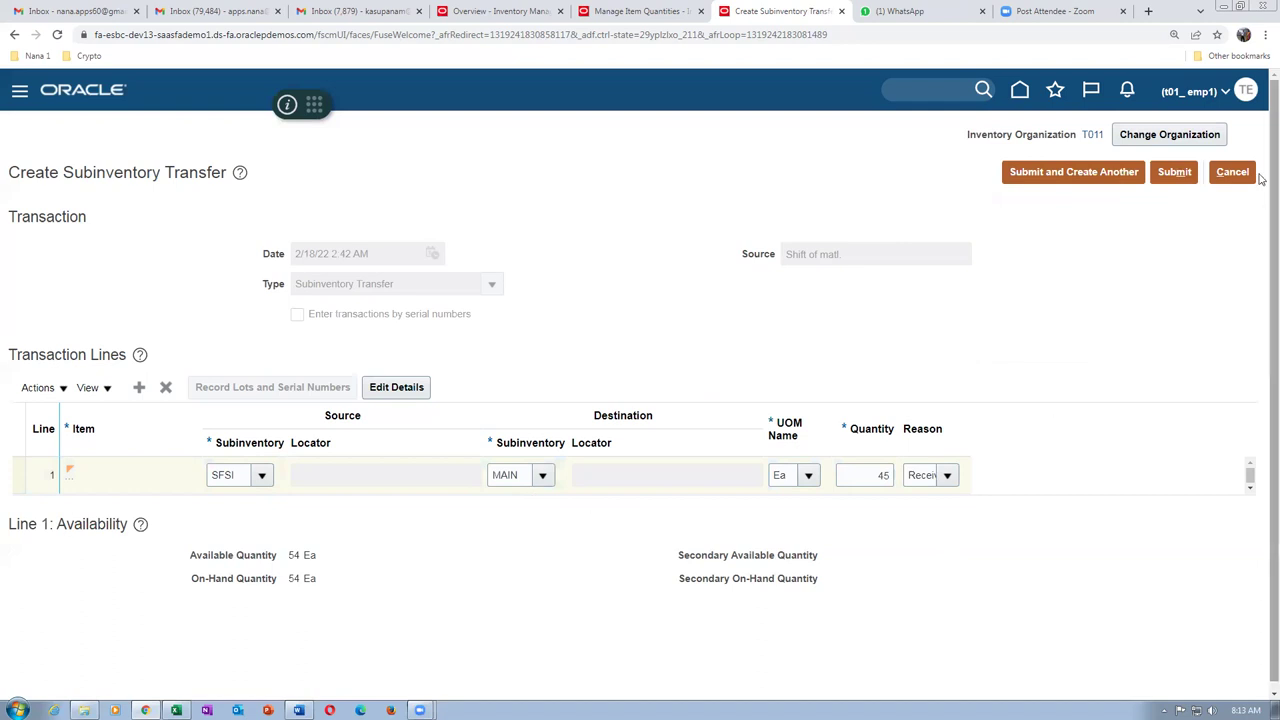
{"action": "left_click", "coordinate": [1174, 172]}
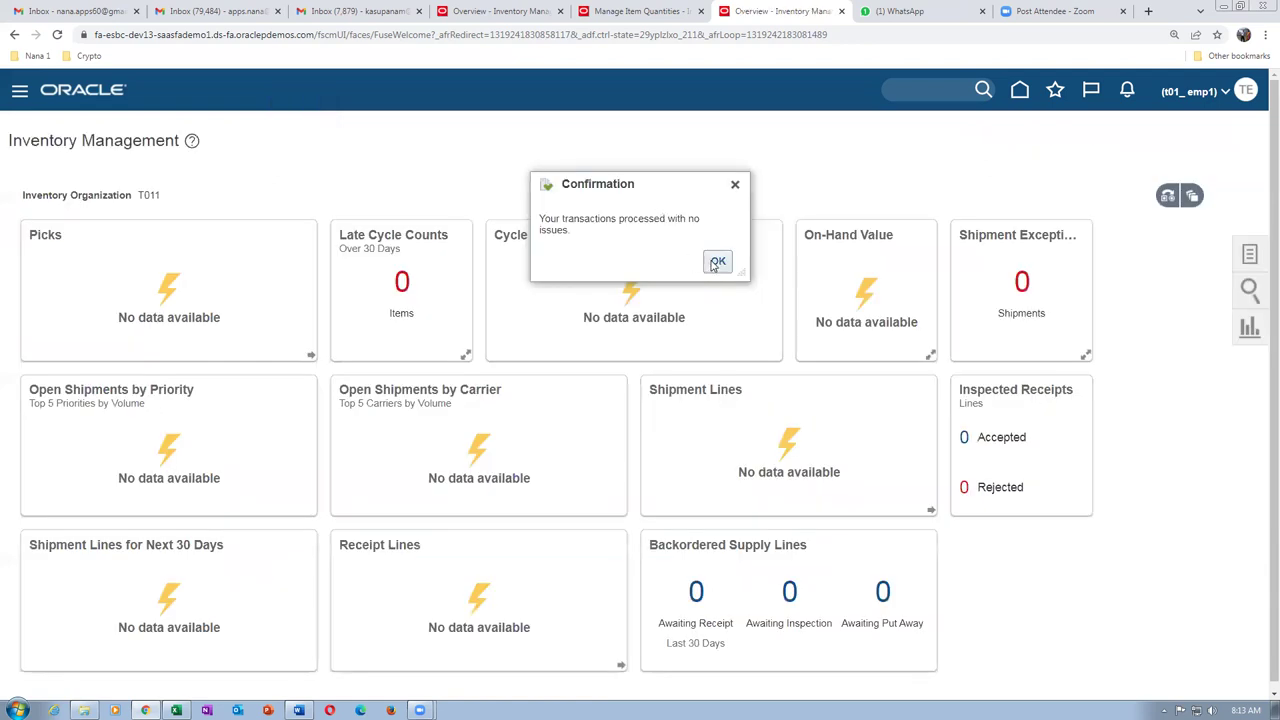
Dismiss the success message and open the item quantities page in the other Inventory Management tab.
{"action": "left_click", "coordinate": [716, 262]}
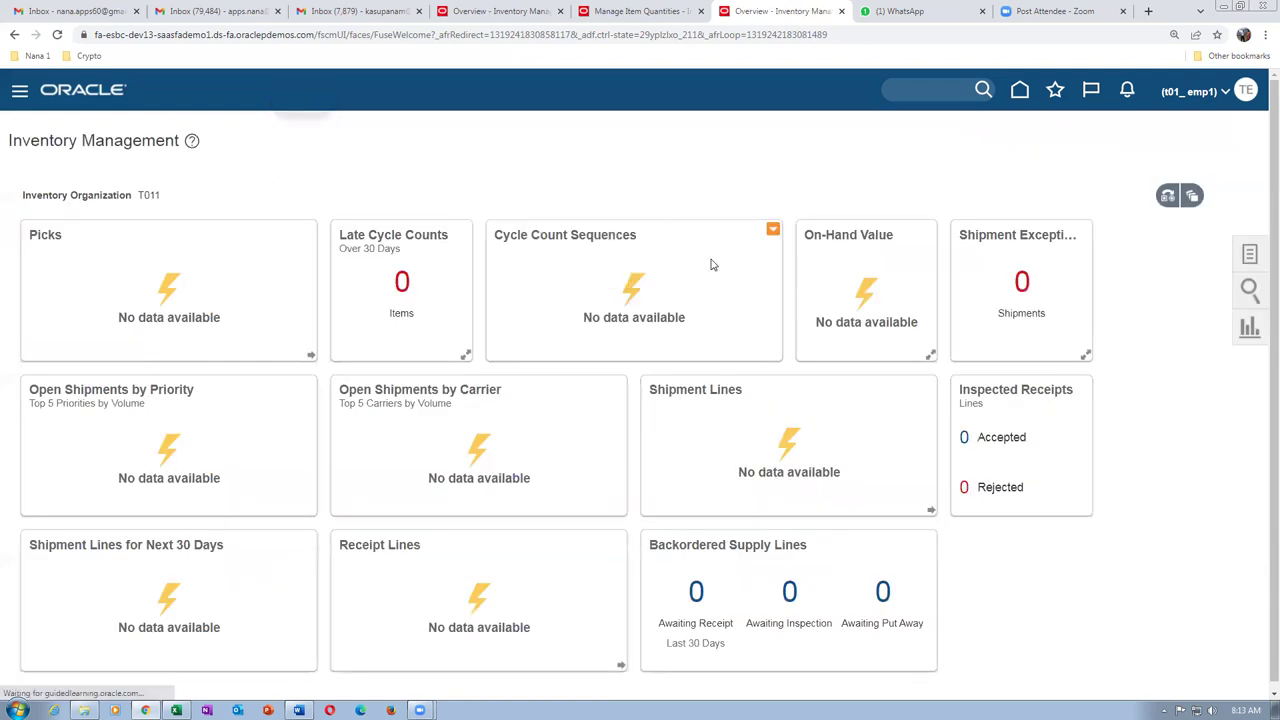
{"action": "left_click", "coordinate": [492, 12]}
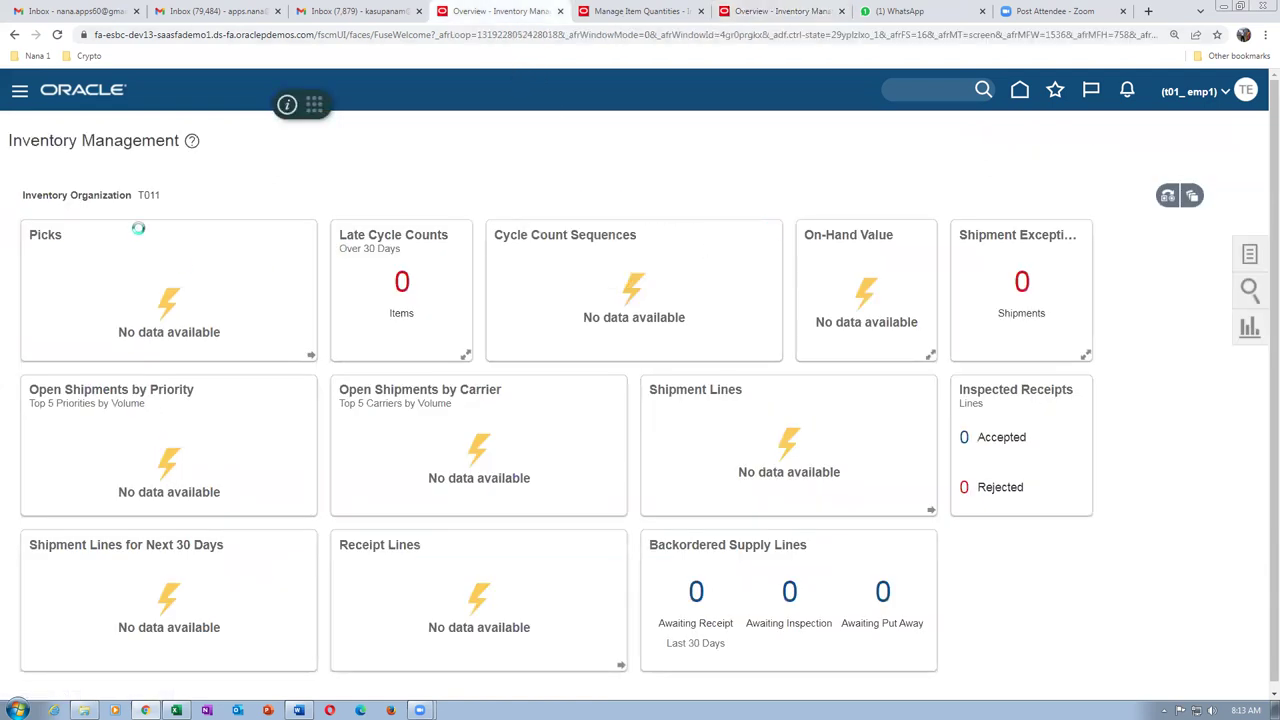
{"action": "left_click", "coordinate": [1250, 256]}
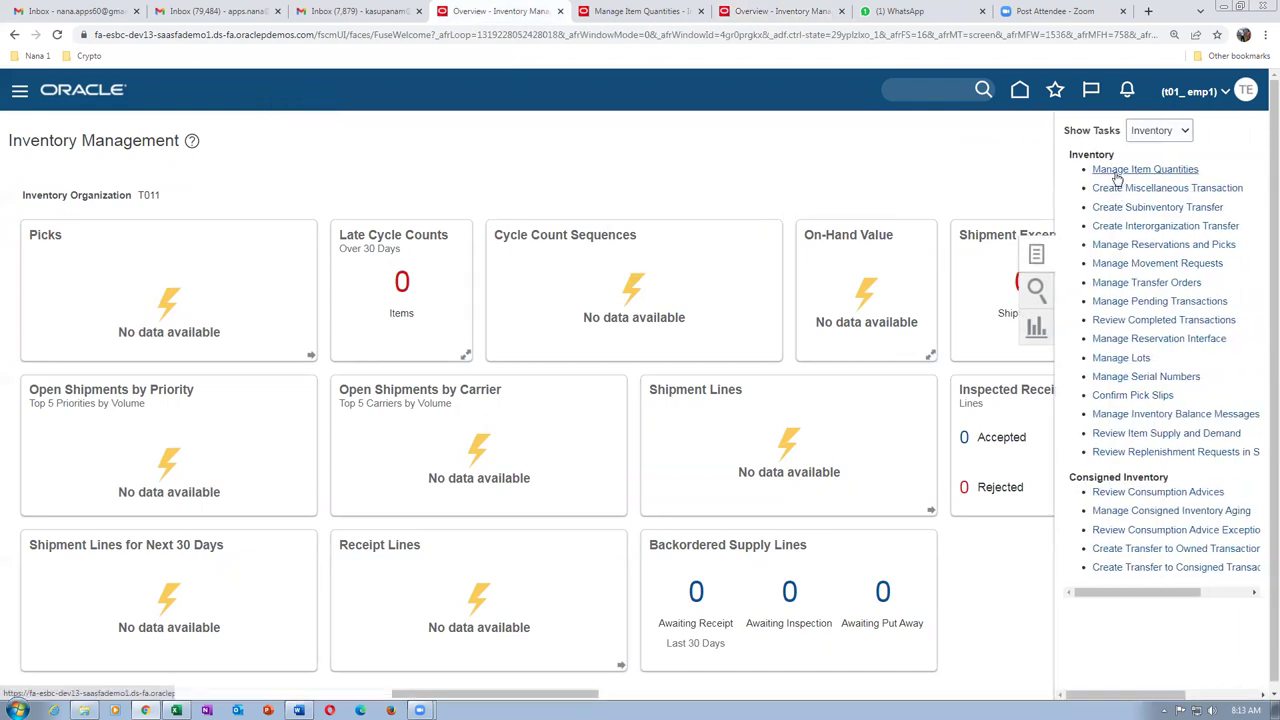
{"action": "left_click", "coordinate": [1120, 170]}
Search for item t018_MM_test and expand it to organization T011's subinventory SFSI row.
{"action": "left_click", "coordinate": [211, 264]}
{"action": "type", "text": "t018"}
{"action": "key", "text": "Tab"}
{"action": "left_click", "coordinate": [999, 391]}
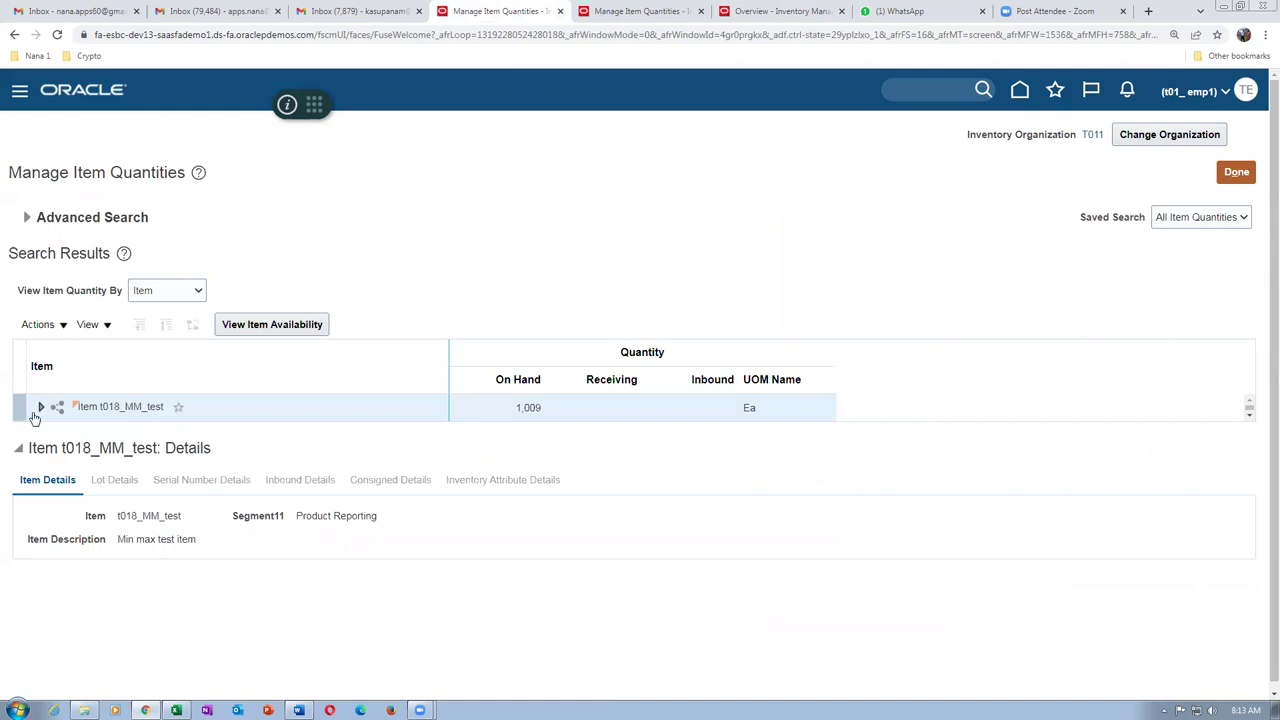
{"action": "left_click", "coordinate": [40, 409]}
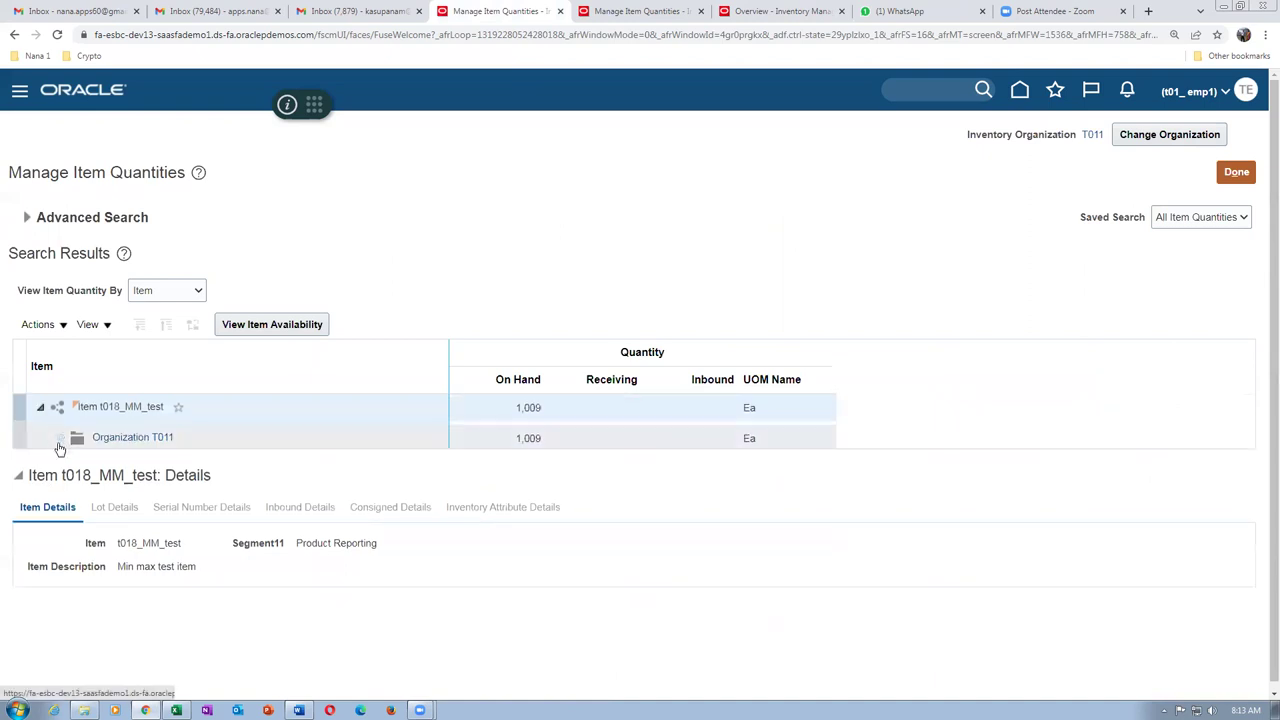
{"action": "left_click", "coordinate": [60, 435]}
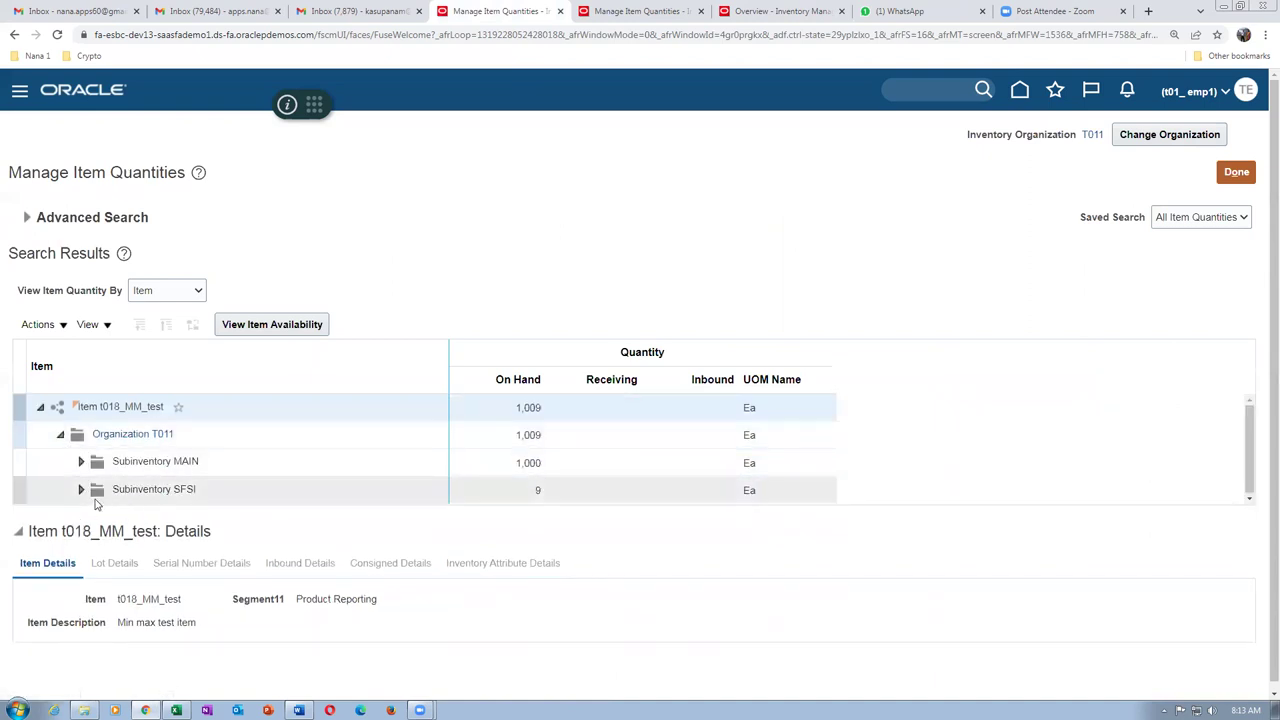
{"action": "left_click", "coordinate": [138, 495]}
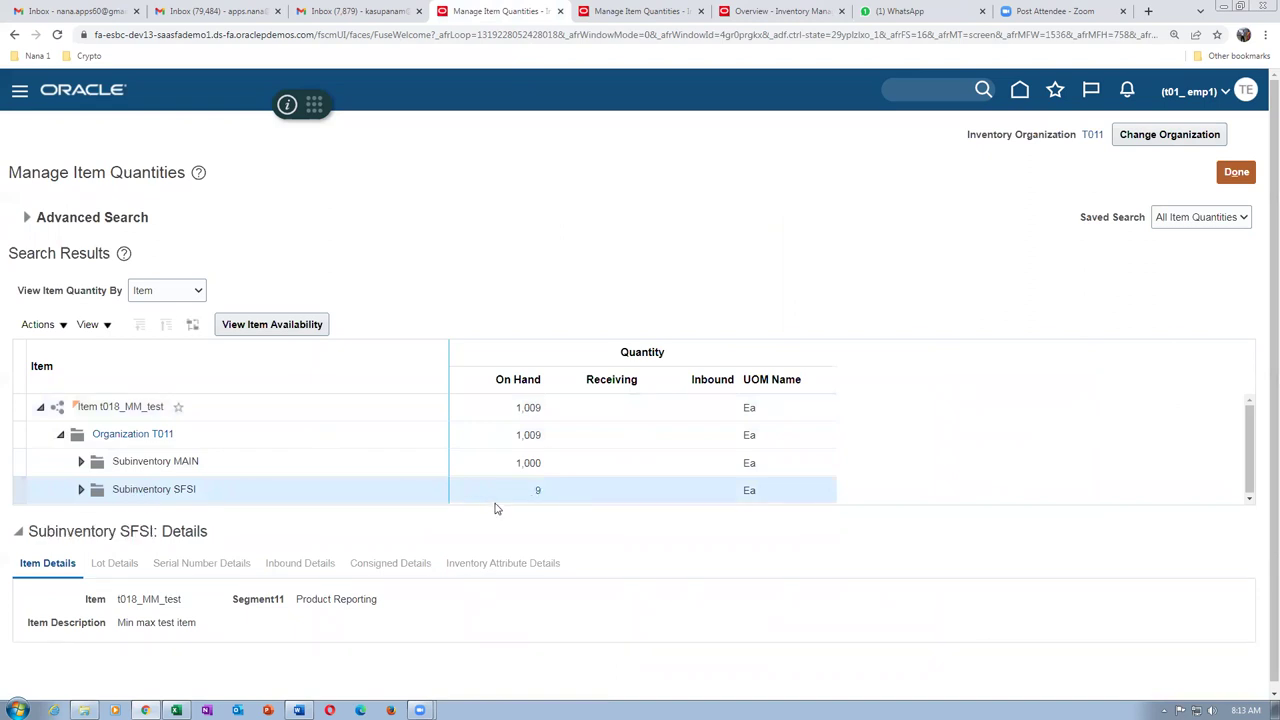
Compare the overview and item quantities tabs, then bring up the overview tab's context menu.
{"action": "left_click", "coordinate": [768, 14]}
{"action": "left_click", "coordinate": [648, 12]}
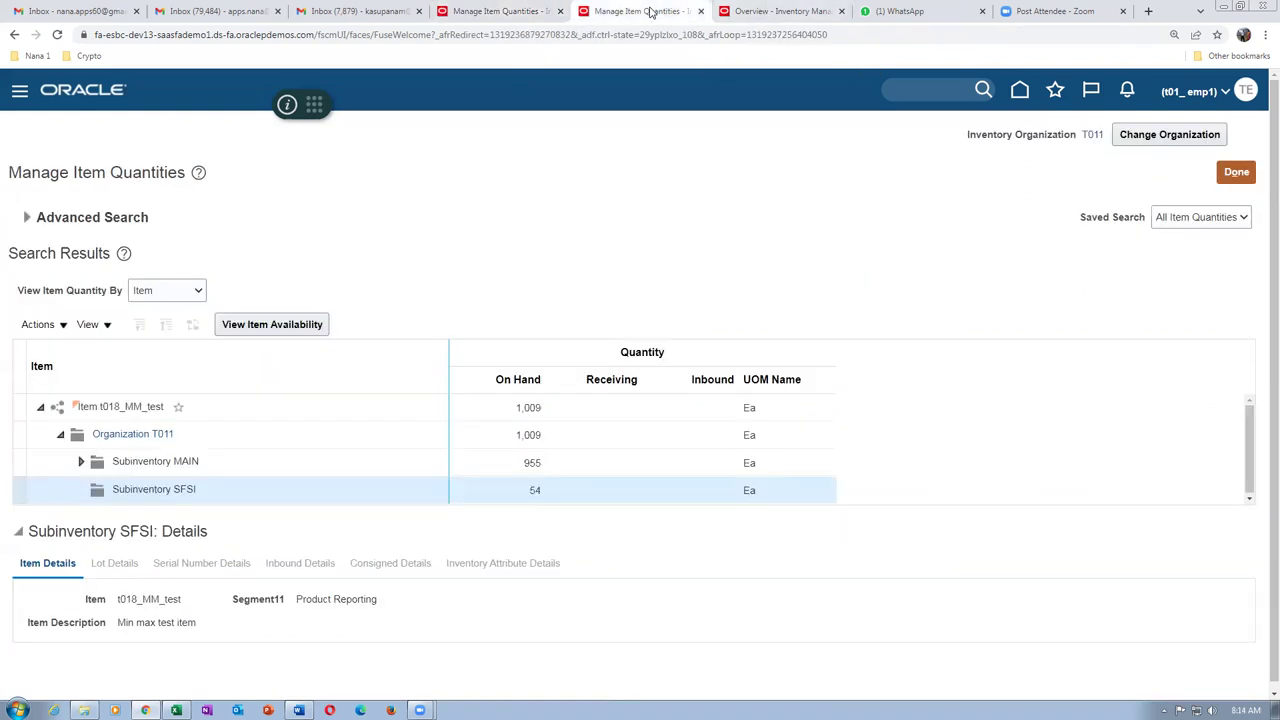
{"action": "left_click", "coordinate": [778, 12]}
{"action": "right_click", "coordinate": [780, 12]}
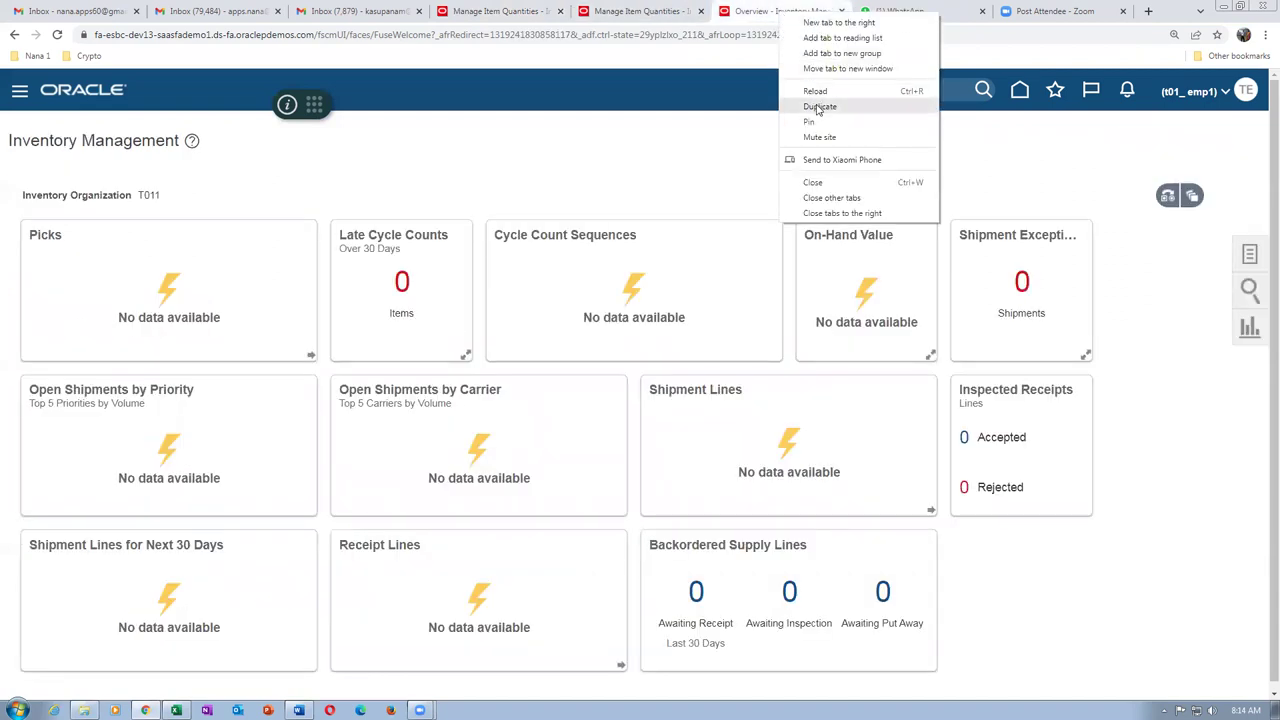
Duplicate the overview tab and schedule a new Print Min-Max Planning Report process.
{"action": "left_click", "coordinate": [817, 106]}
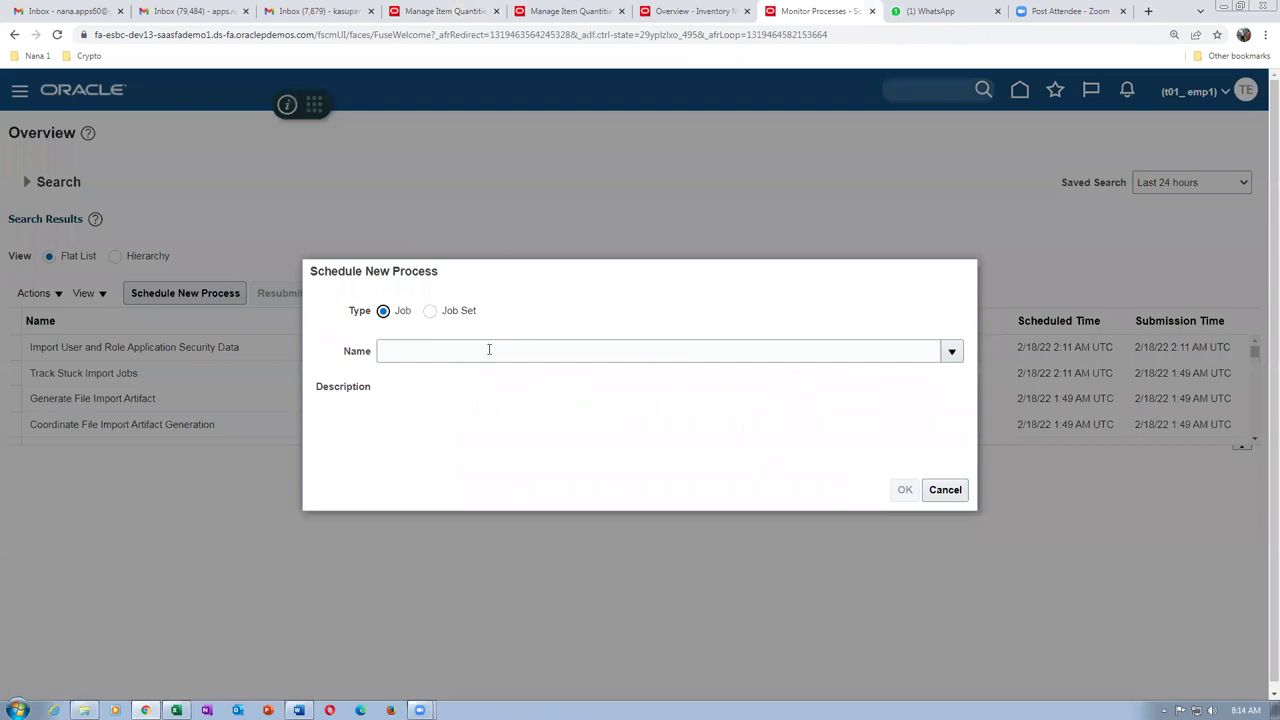
{"action": "left_click", "coordinate": [489, 349]}
{"action": "type", "text": "print min"}
{"action": "key", "text": "Tab"}
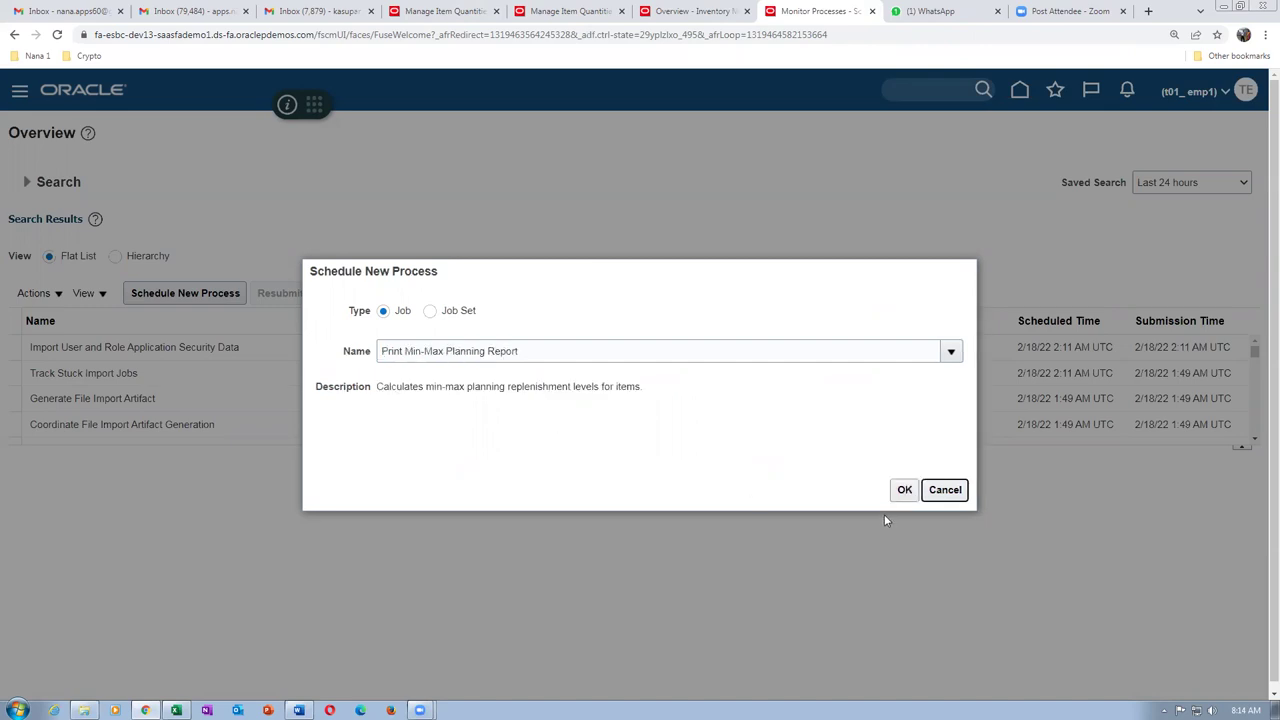
{"action": "left_click", "coordinate": [903, 489]}
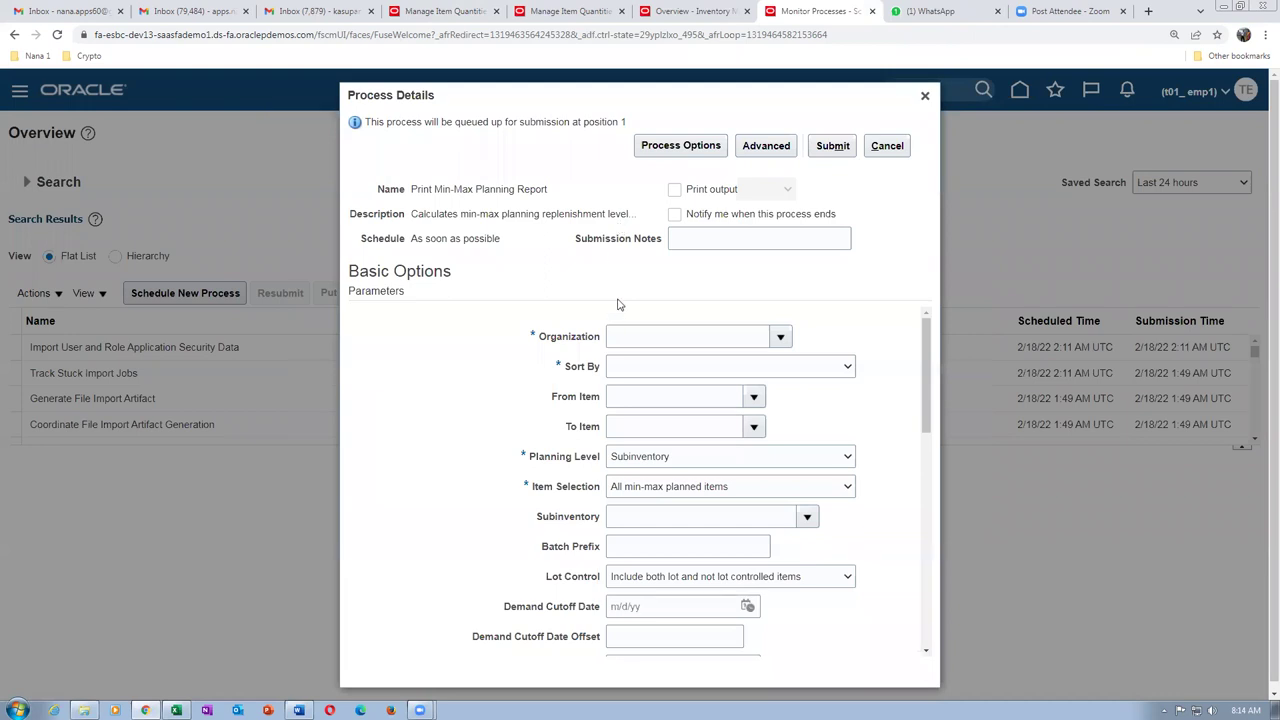
{"action": "left_click", "coordinate": [629, 337]}
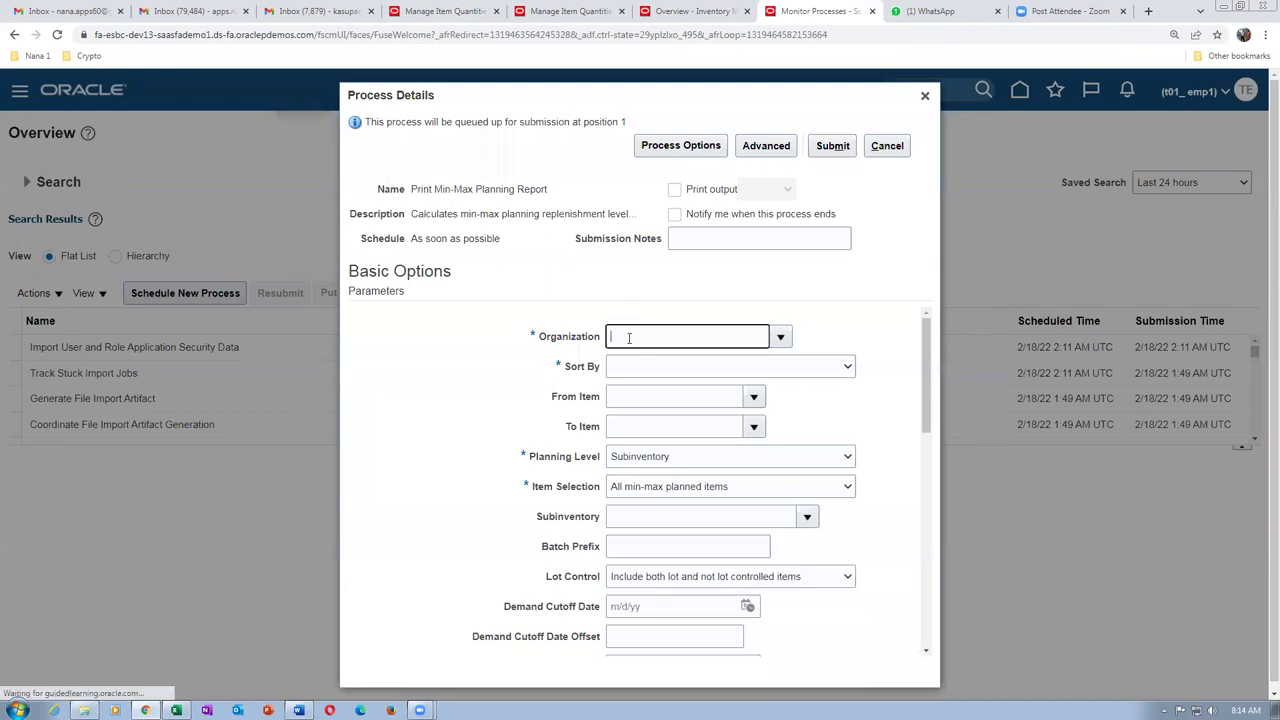
Set organization T011, sort by inventory item, and subinventory SFSI for the report.
{"action": "key", "text": "Tab"}
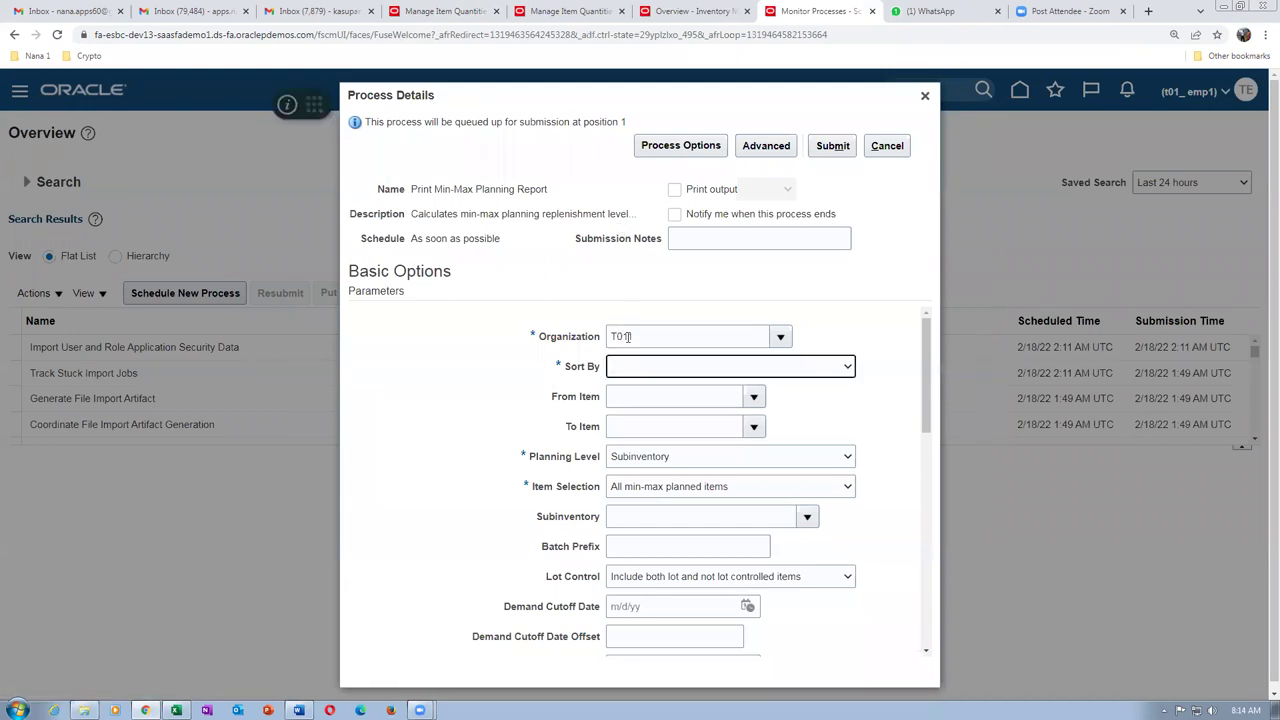
{"action": "left_click", "coordinate": [656, 370]}
{"action": "left_click", "coordinate": [668, 424]}
{"action": "scroll", "coordinate": [933, 425], "scroll_direction": "down", "scroll_amount": 2}
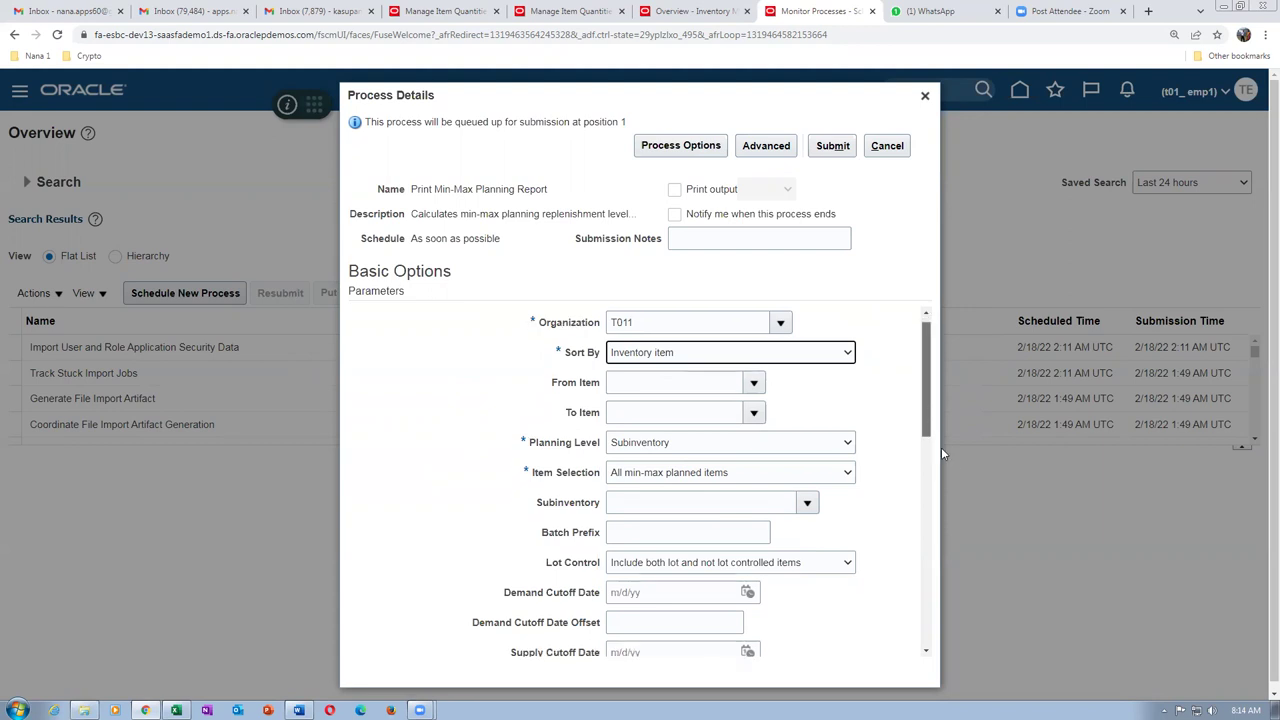
{"action": "left_click", "coordinate": [645, 427]}
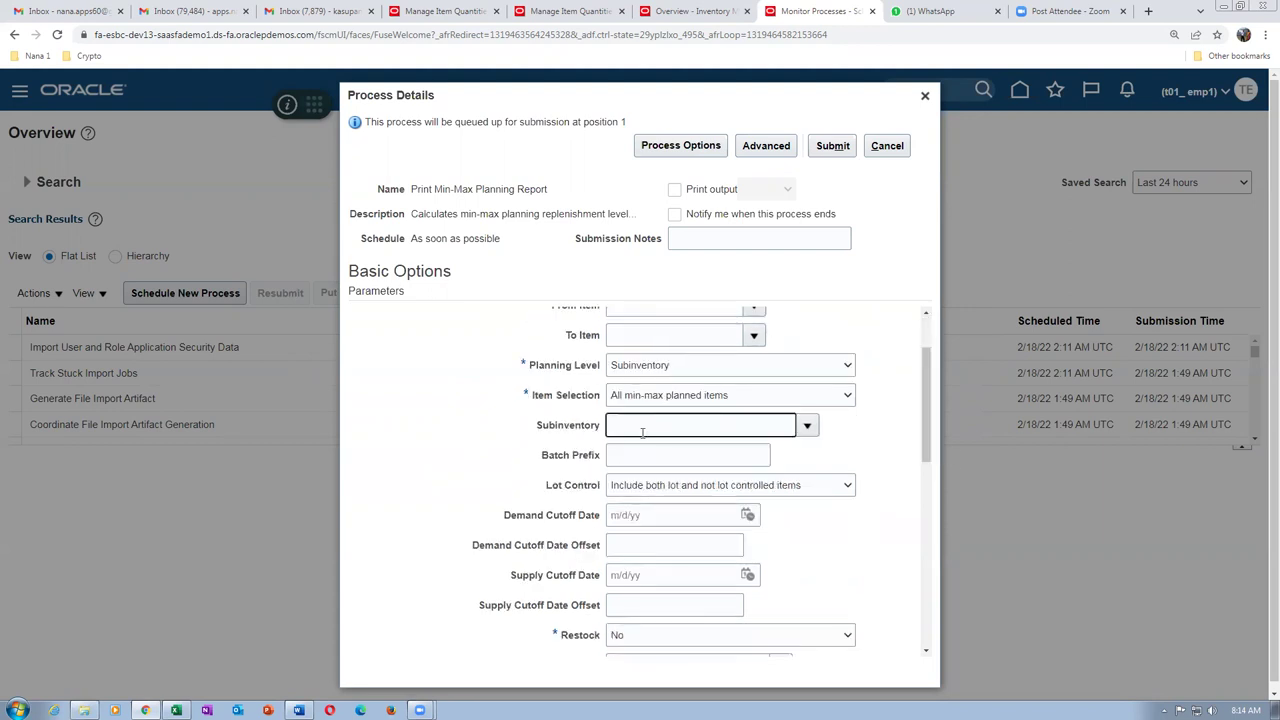
{"action": "type", "text": "SFSI"}
{"action": "key", "text": "Tab"}
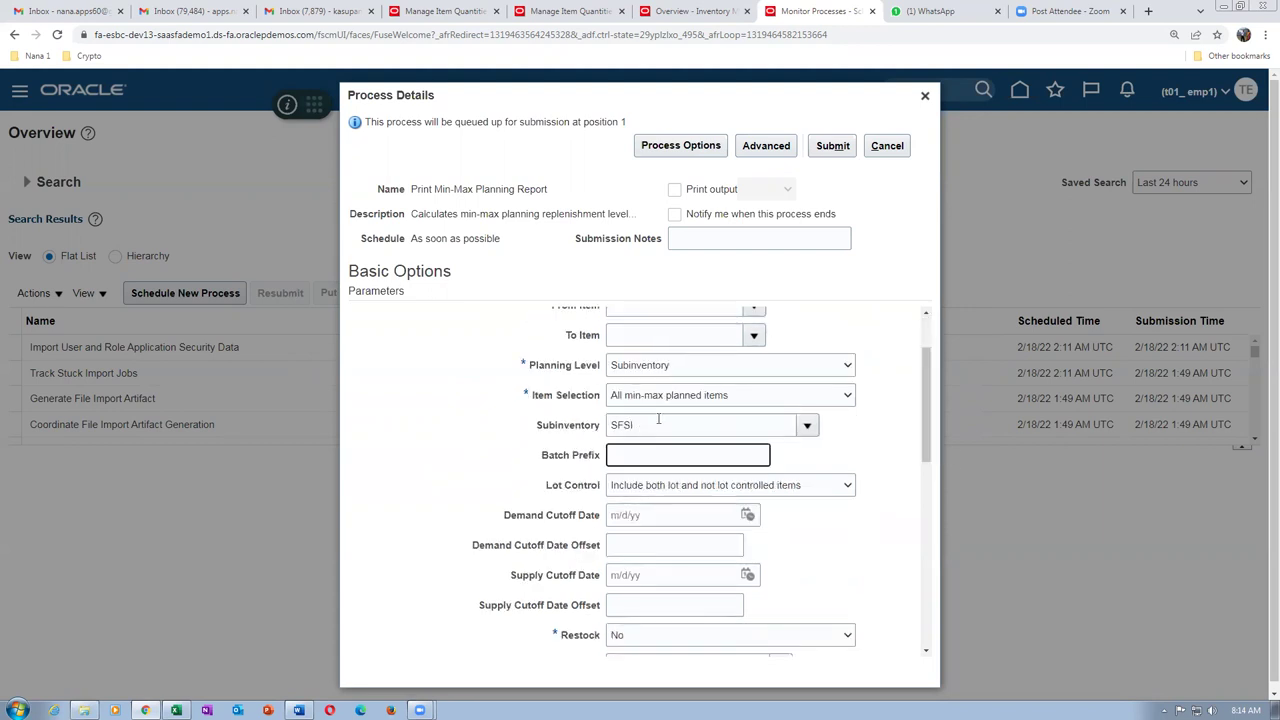
Set Restock to Yes, submit the report process, and dismiss the confirmation.
{"action": "left_click_drag", "start_coordinate": [928, 447], "coordinate": [938, 485]}
{"action": "left_click", "coordinate": [625, 495]}
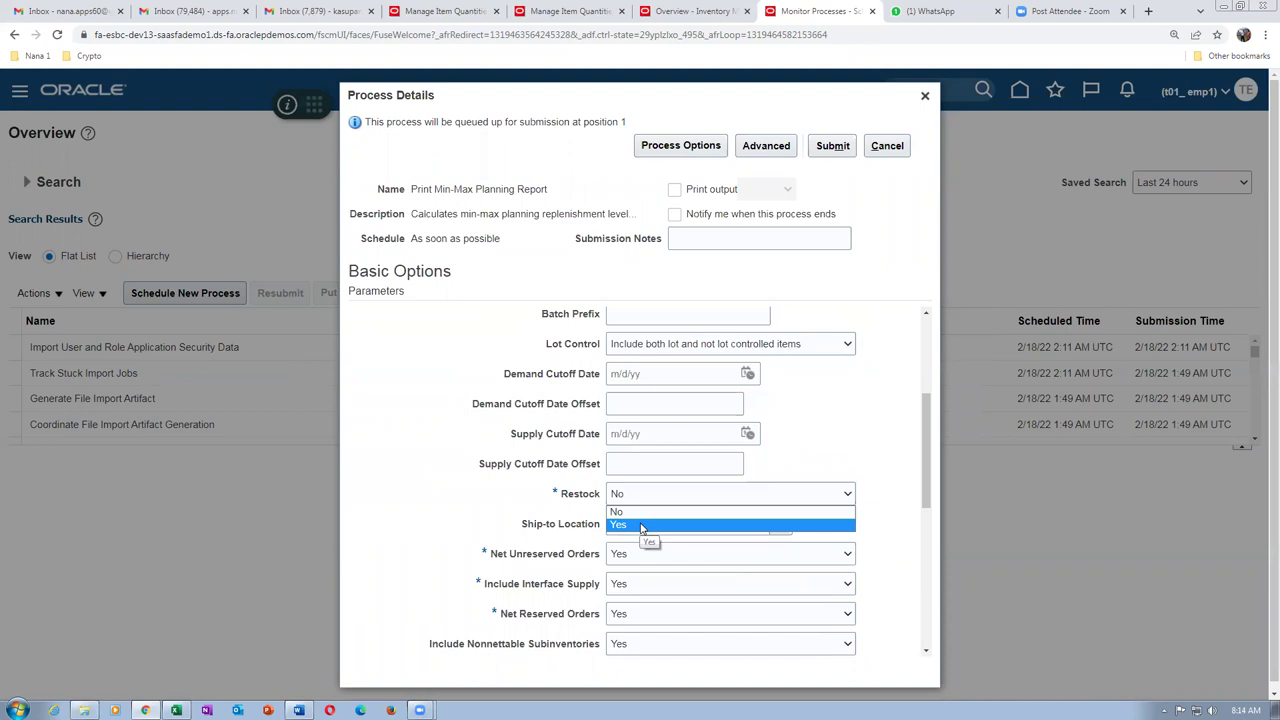
{"action": "left_click", "coordinate": [642, 527]}
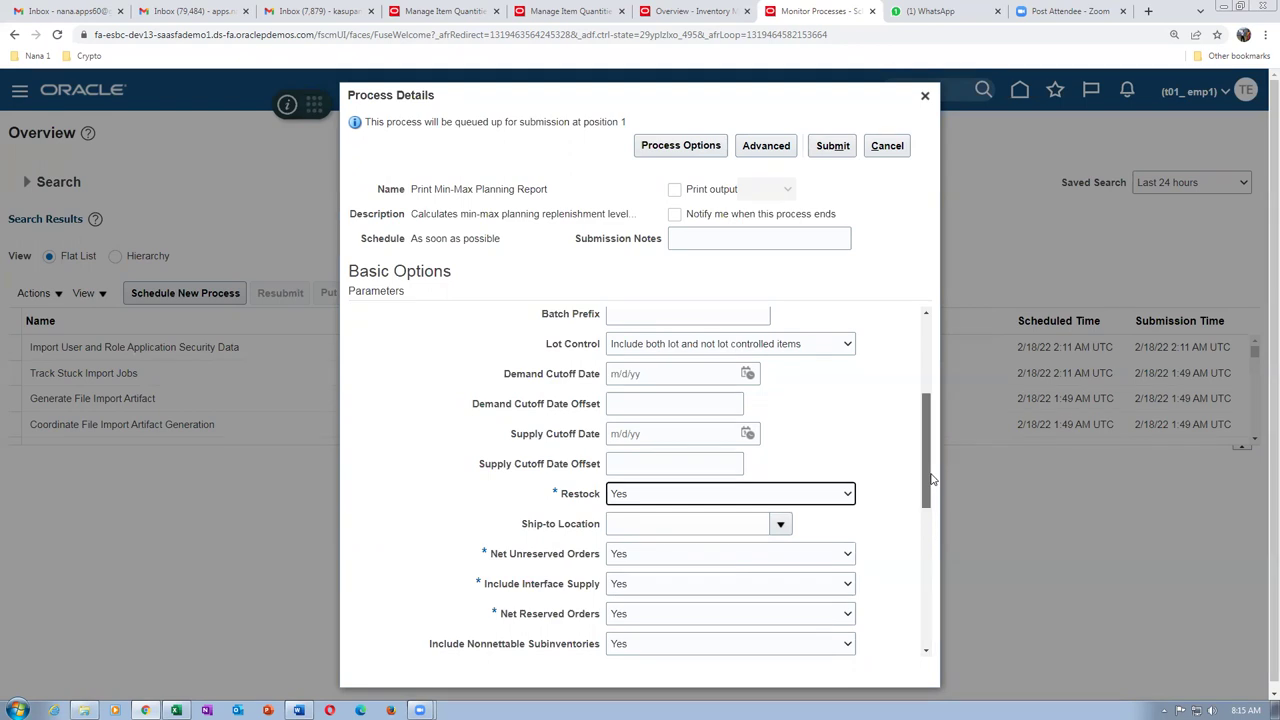
{"action": "left_click_drag", "start_coordinate": [930, 479], "coordinate": [926, 399]}
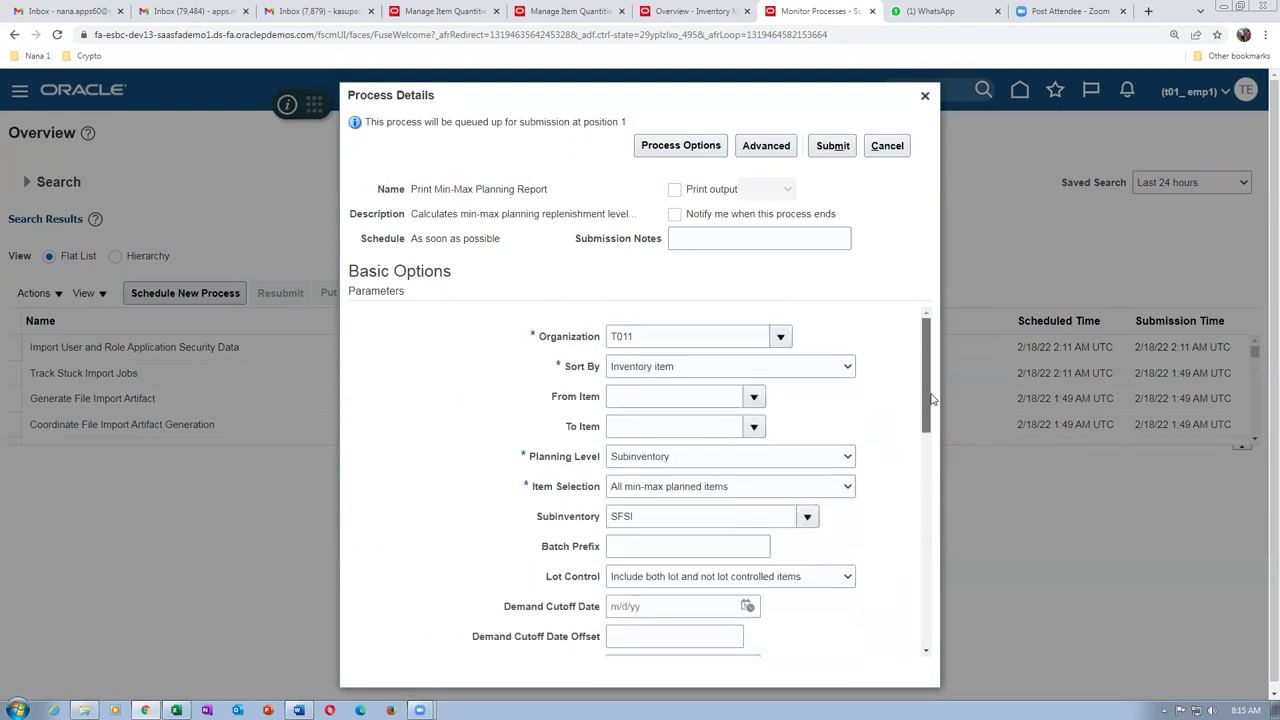
{"action": "left_click", "coordinate": [834, 150]}
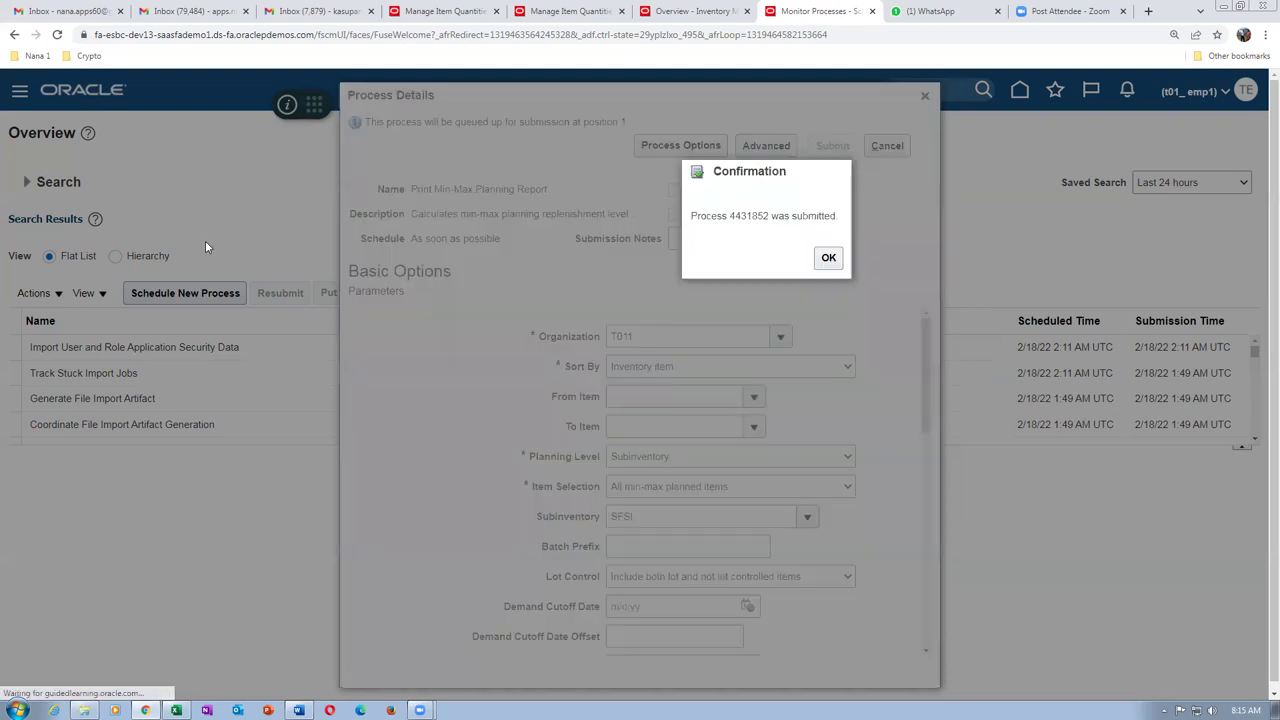
{"action": "left_click", "coordinate": [829, 259]}
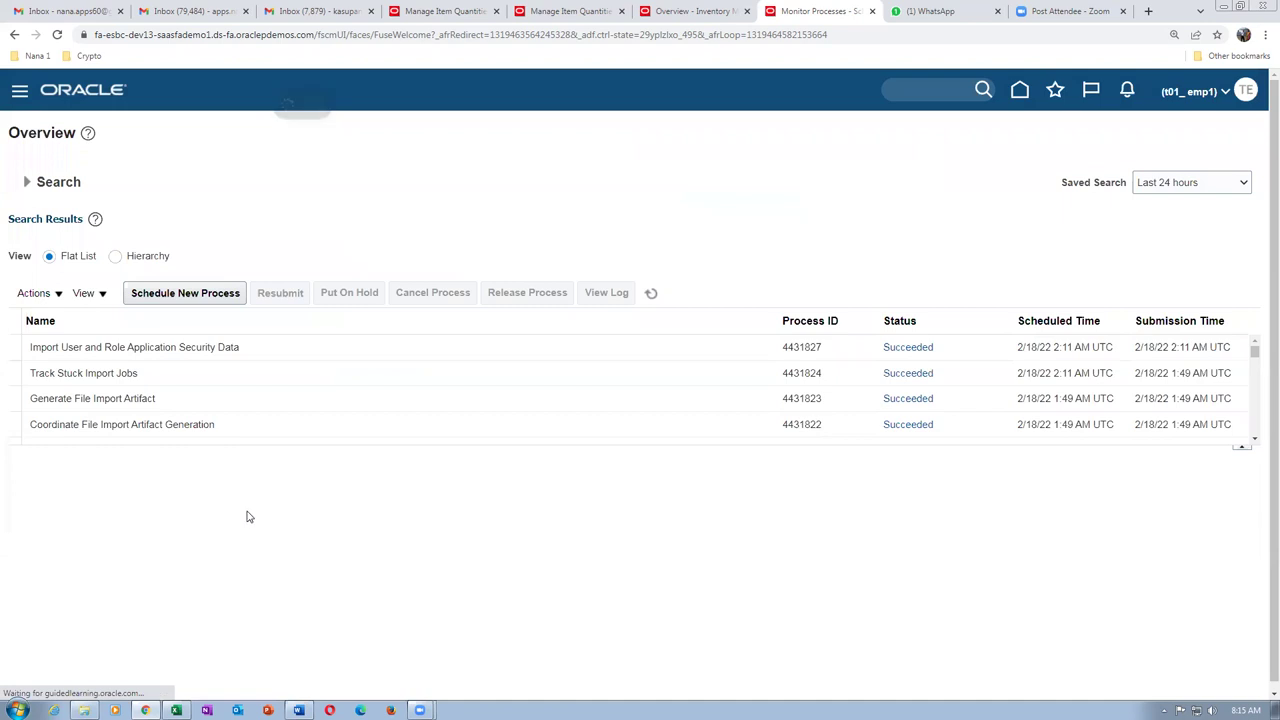
Refresh the process list until process 4431852 succeeds, then open its report output.
{"action": "left_click", "coordinate": [648, 298]}
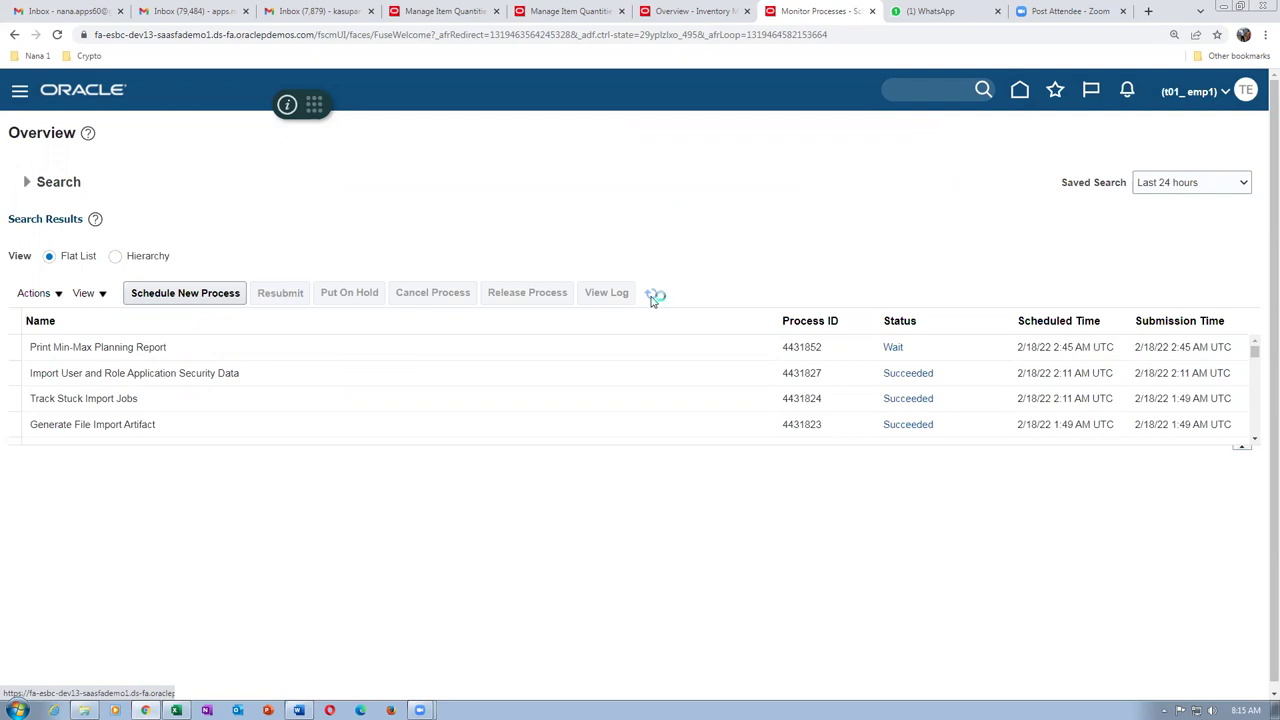
{"action": "left_click", "coordinate": [655, 296]}
{"action": "left_click", "coordinate": [653, 296]}
{"action": "left_click", "coordinate": [652, 296]}
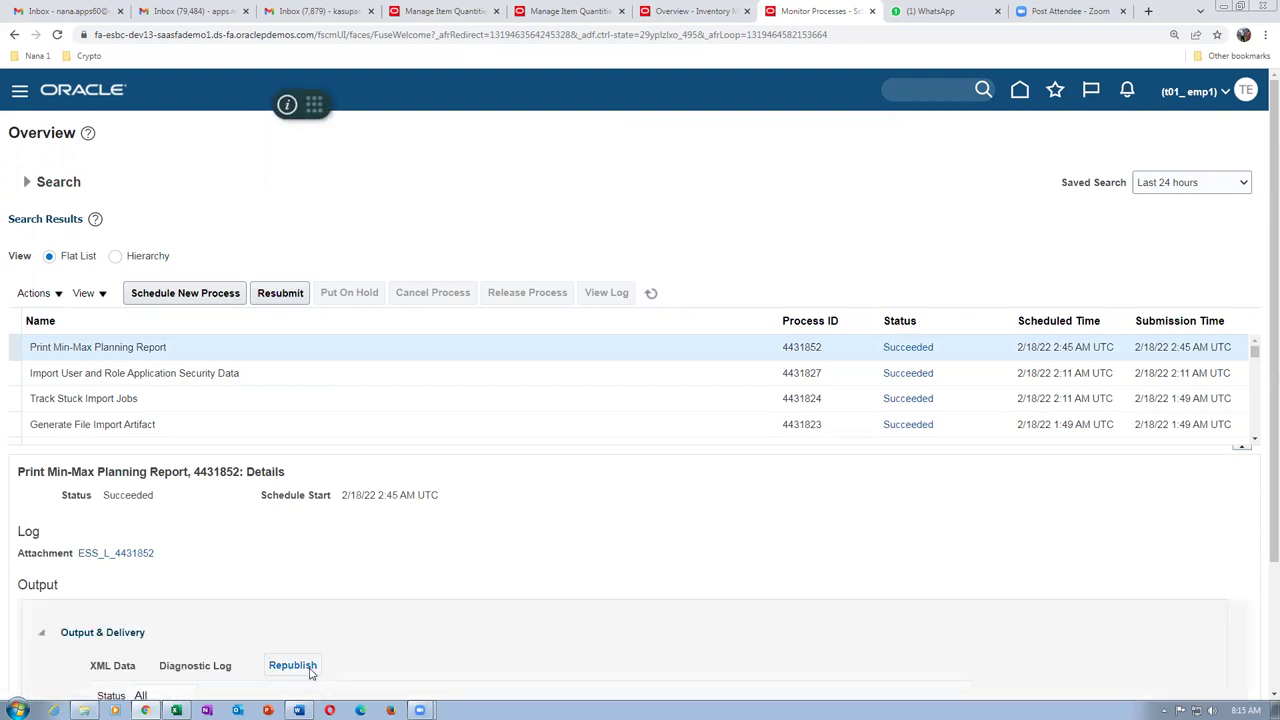
{"action": "left_click", "coordinate": [296, 667]}
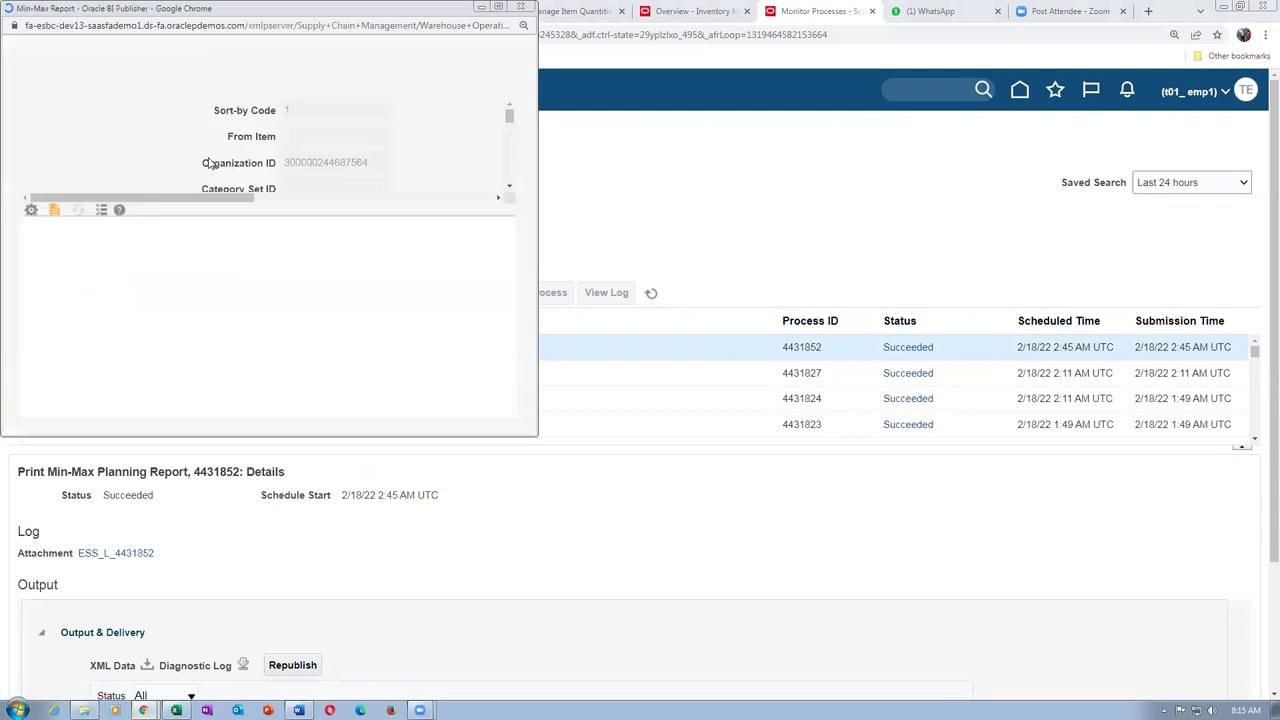
Export the Min-Max Report as PDF and list all downloads, including Min-MaxPlanningReport_Redwood (13).pdf.
{"action": "left_click", "coordinate": [474, 220]}
{"action": "mouse_move", "coordinate": [428, 243]}
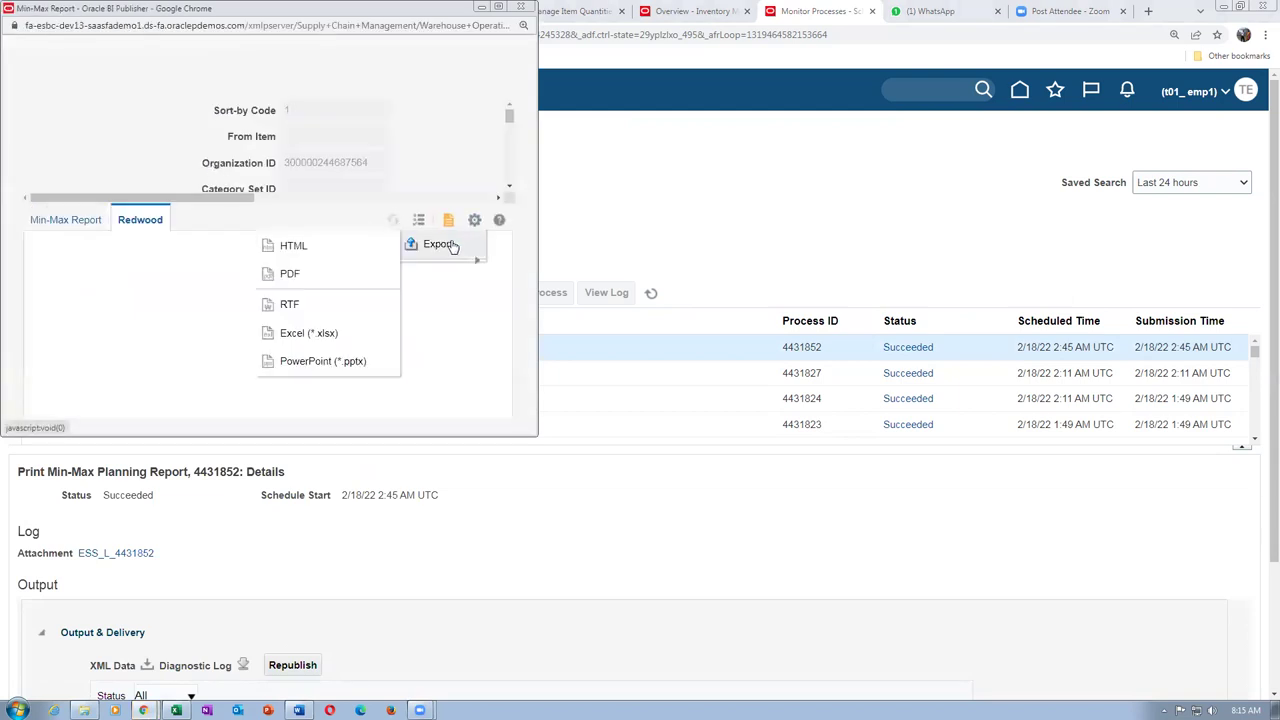
{"action": "left_click", "coordinate": [312, 276]}
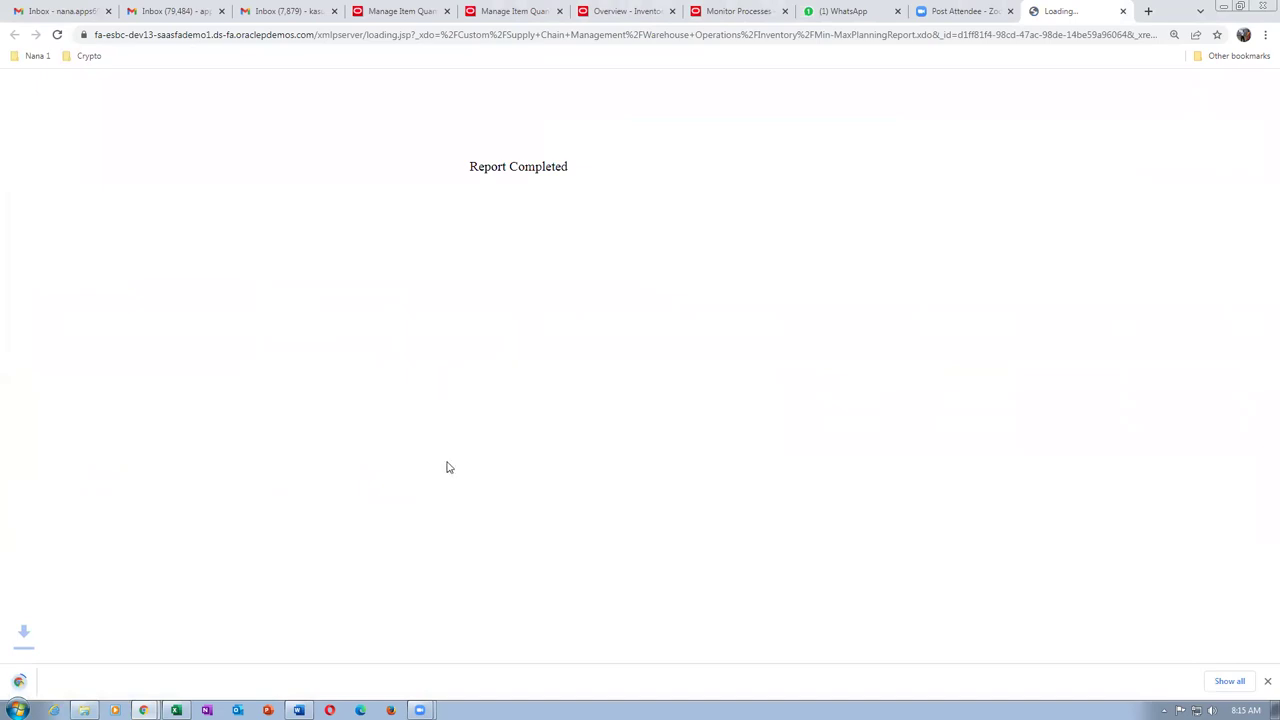
{"action": "left_click", "coordinate": [1229, 681]}
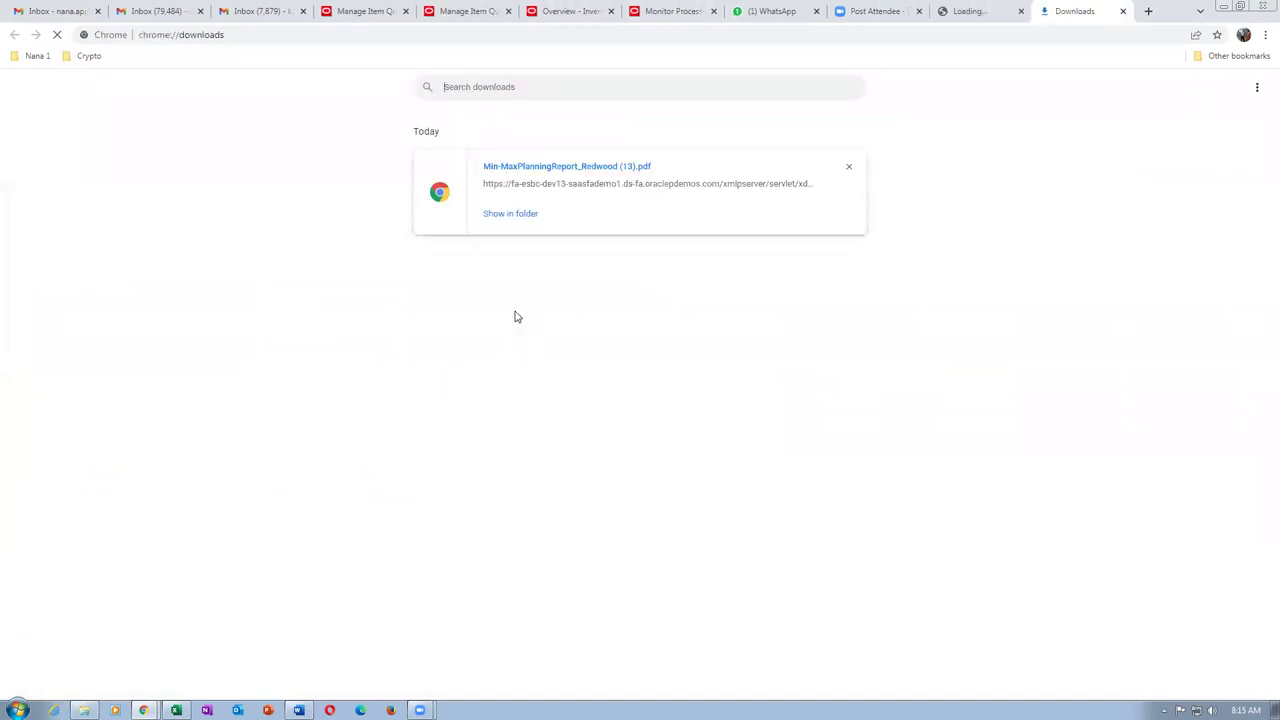
{"action": "left_click", "coordinate": [543, 172]}
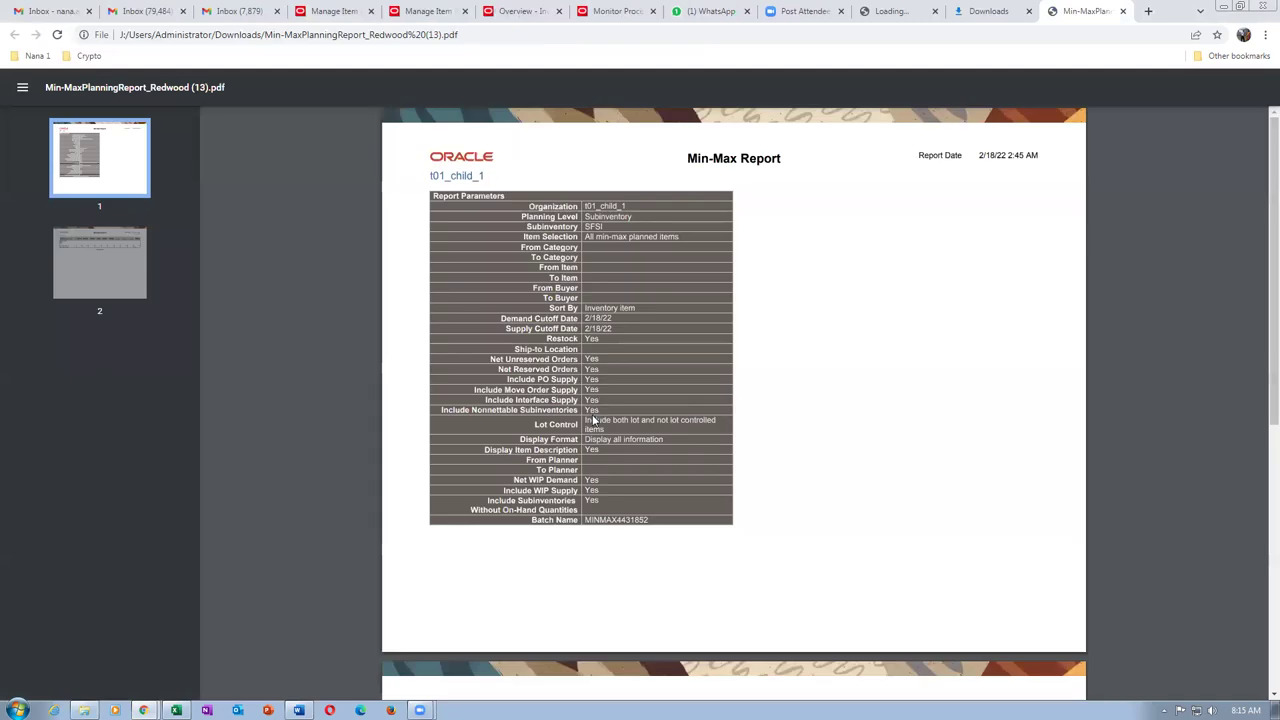
{"action": "scroll", "coordinate": [767, 404], "scroll_direction": "down", "scroll_amount": 2}
{"action": "scroll", "coordinate": [767, 404], "scroll_direction": "down", "scroll_amount": 2}
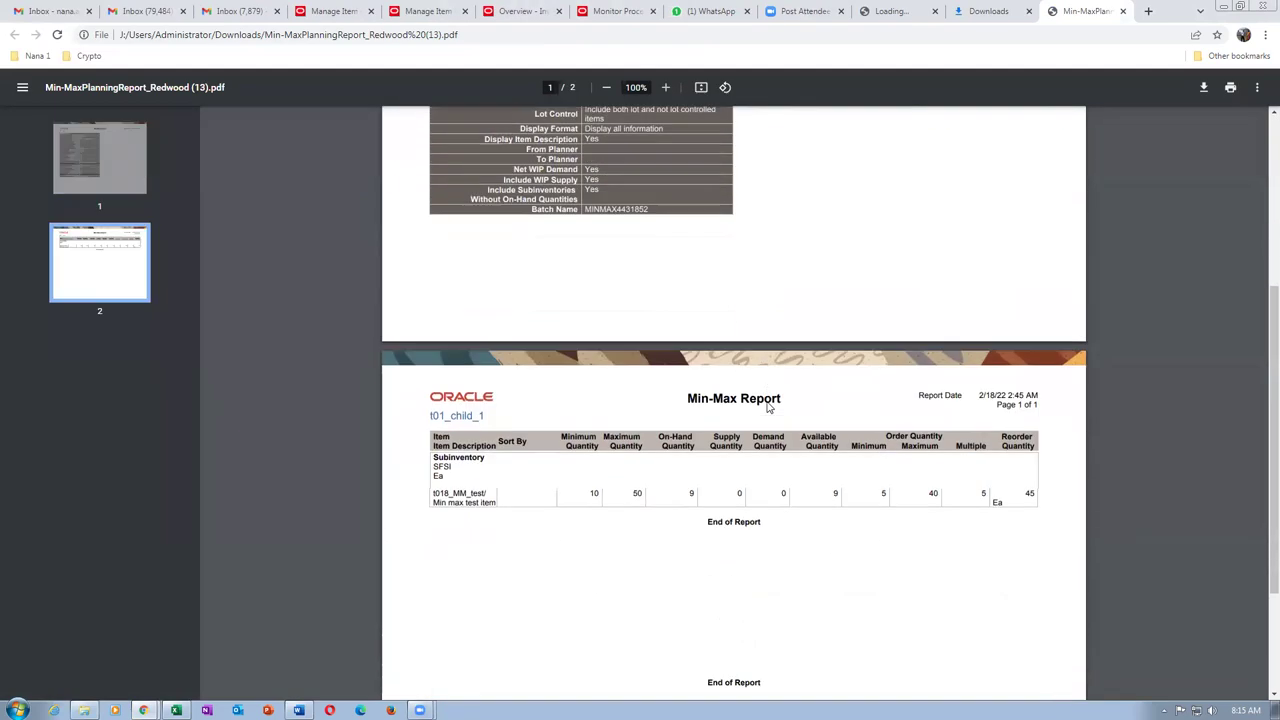
{"action": "scroll", "coordinate": [811, 526], "scroll_direction": "up", "scroll_amount": 1, "text": "ctrl"}
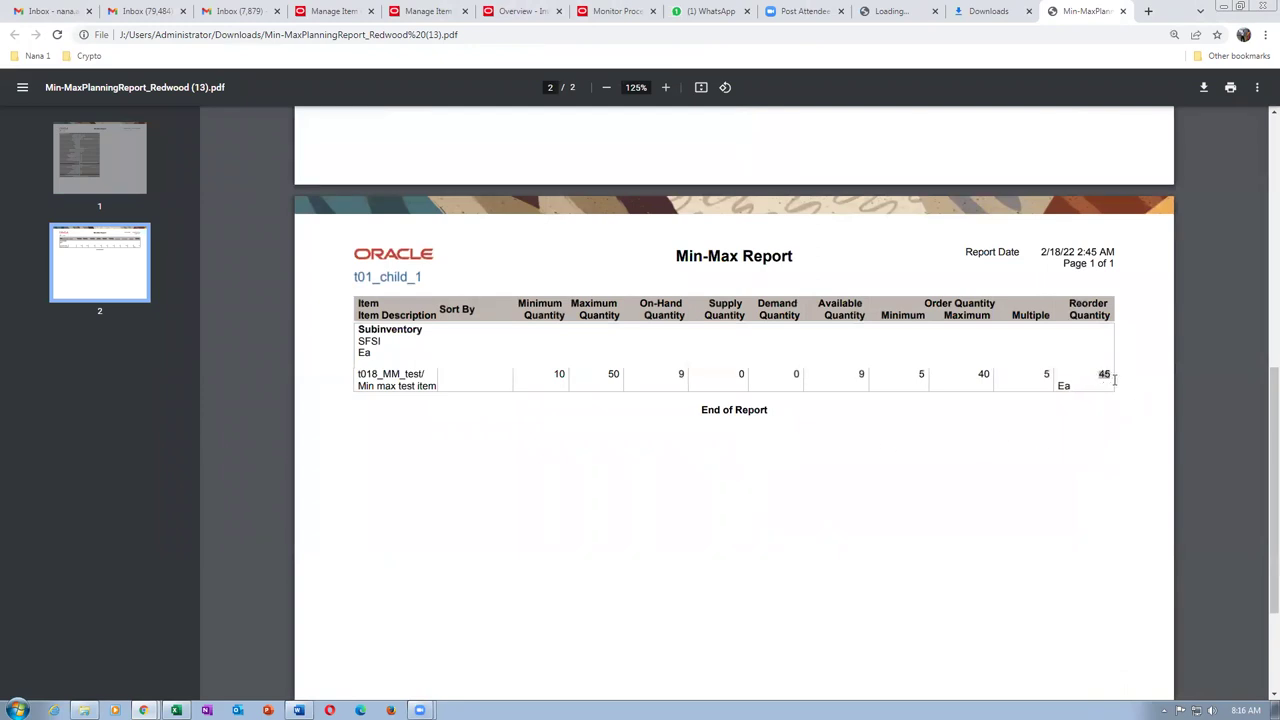
{"action": "left_click_drag", "start_coordinate": [733, 377], "coordinate": [749, 379]}
{"action": "left_click", "coordinate": [1098, 428]}
{"action": "left_click", "coordinate": [724, 375]}
{"action": "left_click", "coordinate": [1123, 11]}
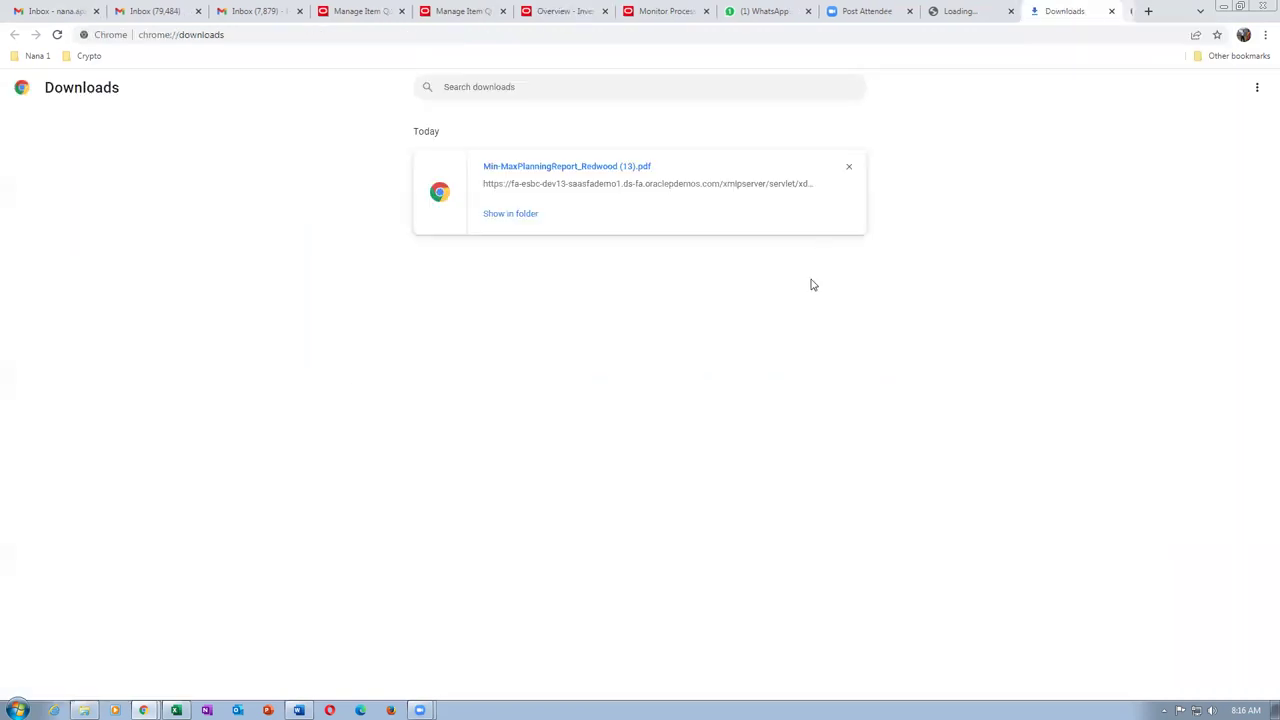
{"action": "left_click", "coordinate": [1123, 11]}
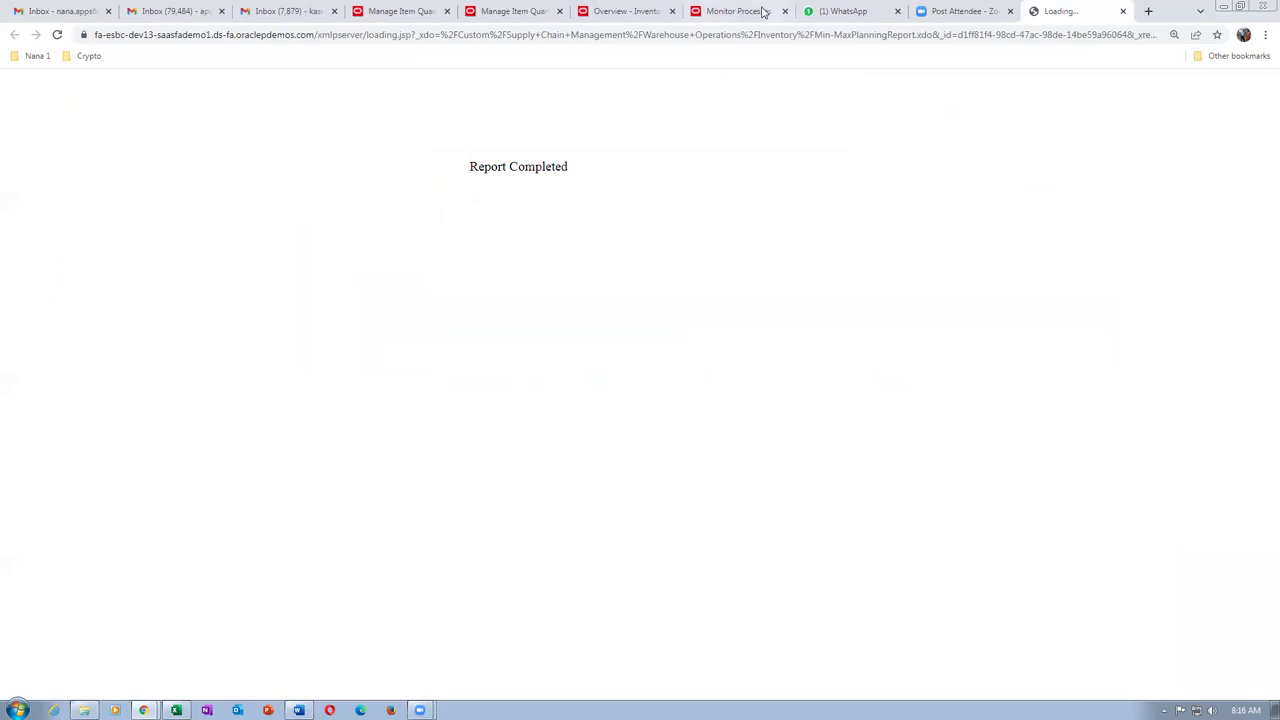
Resubmit the Min-Max Planning Report with the same parameters from the scheduled processes list.
{"action": "left_click", "coordinate": [763, 10]}
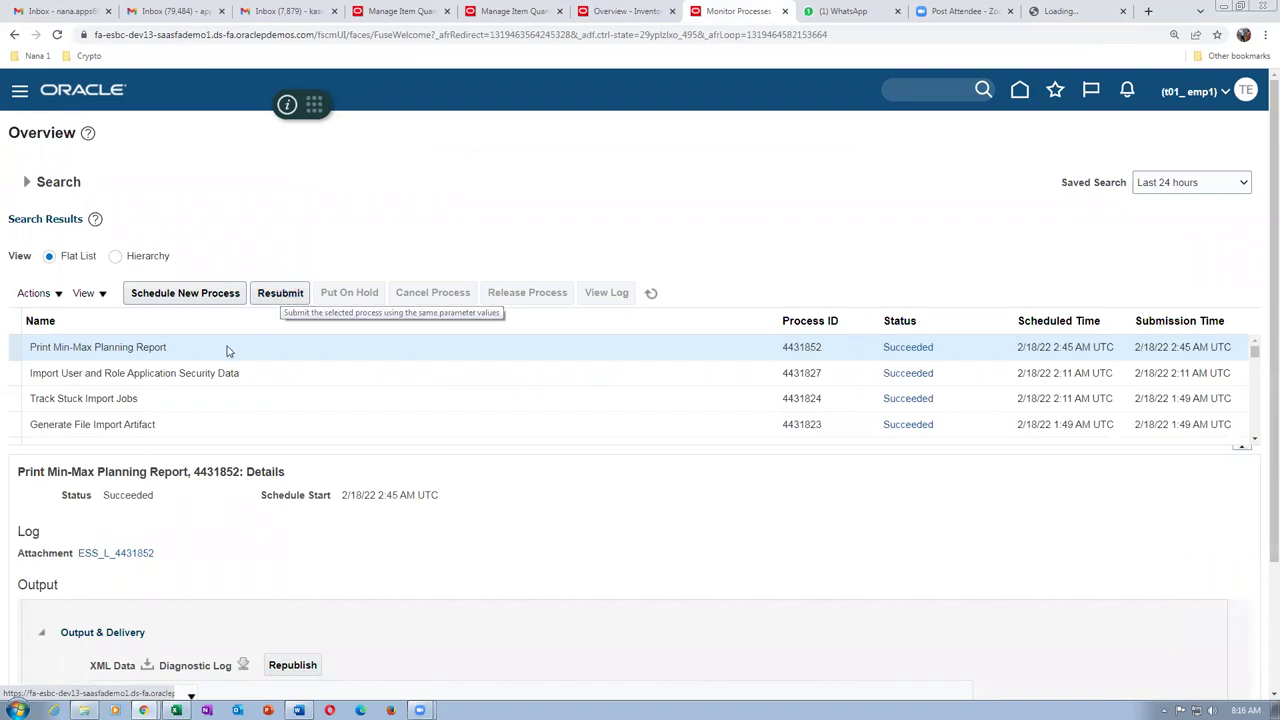
{"action": "left_click", "coordinate": [279, 297]}
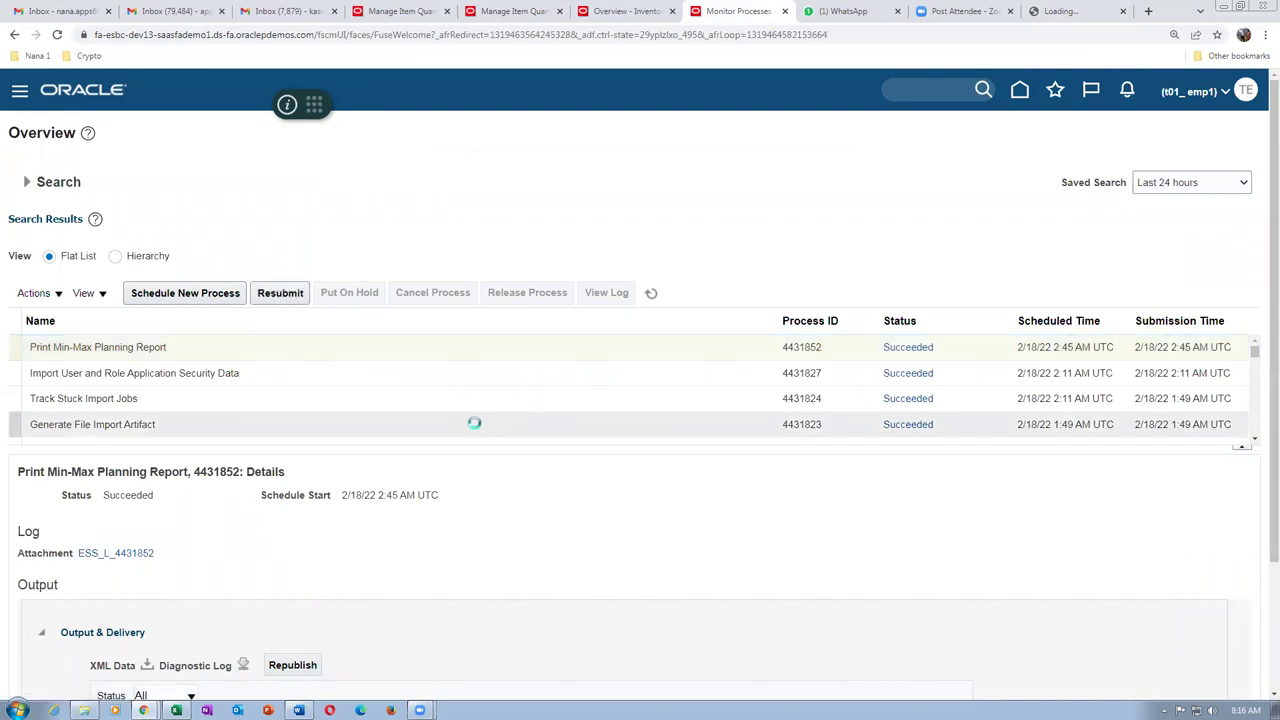
{"action": "left_click", "coordinate": [741, 487]}
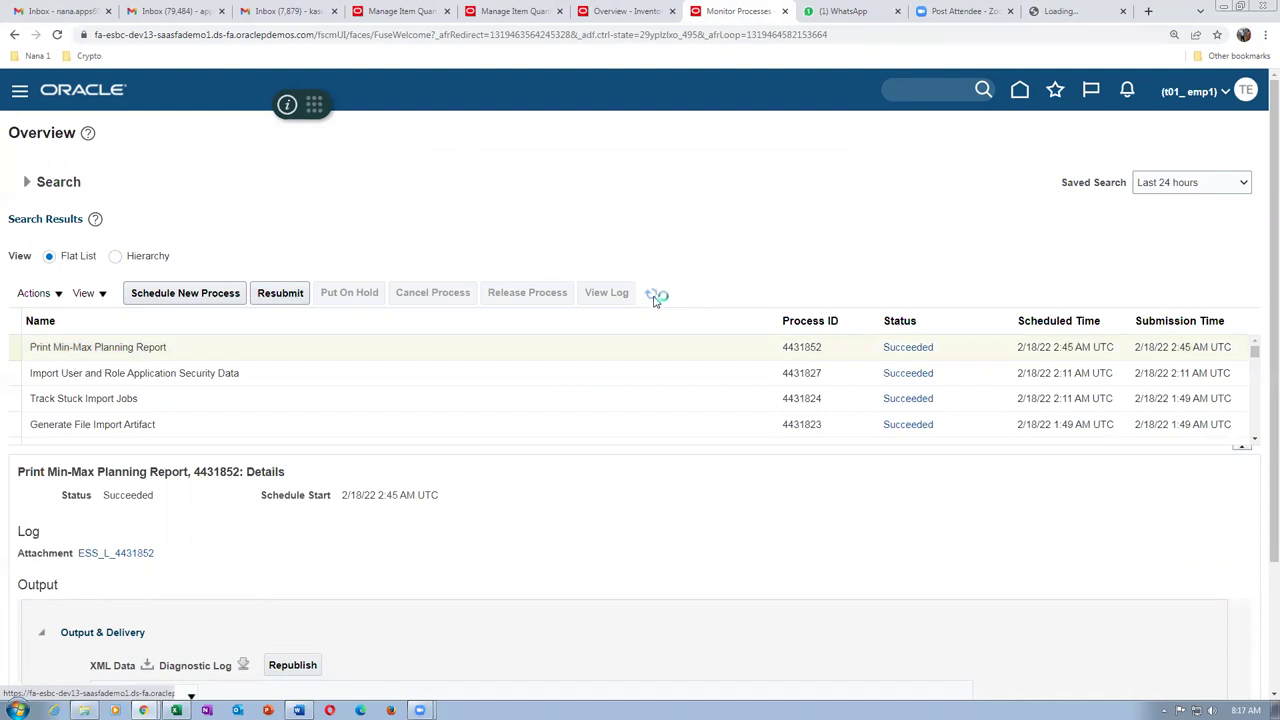
Refresh until process 4431853 succeeds, then republish its output.
{"action": "left_click", "coordinate": [652, 295]}
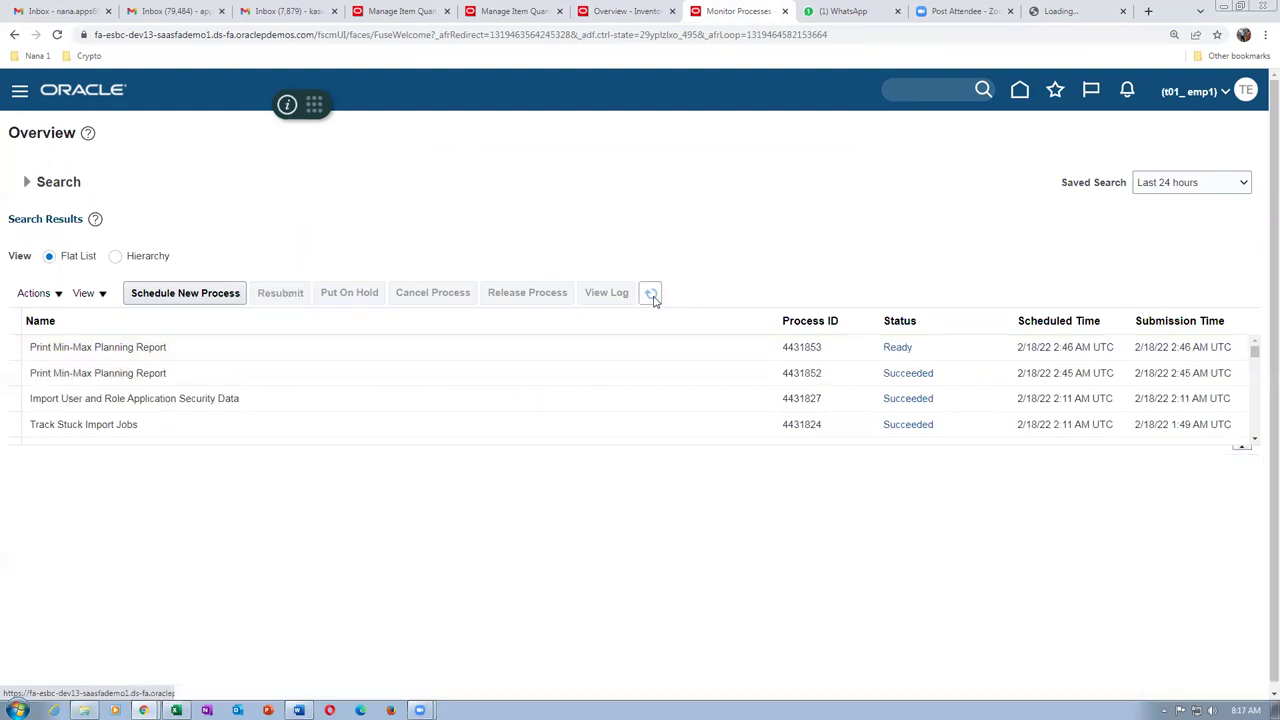
{"action": "left_click", "coordinate": [652, 296]}
{"action": "left_click", "coordinate": [650, 298]}
{"action": "left_click", "coordinate": [652, 297]}
{"action": "left_click", "coordinate": [654, 297]}
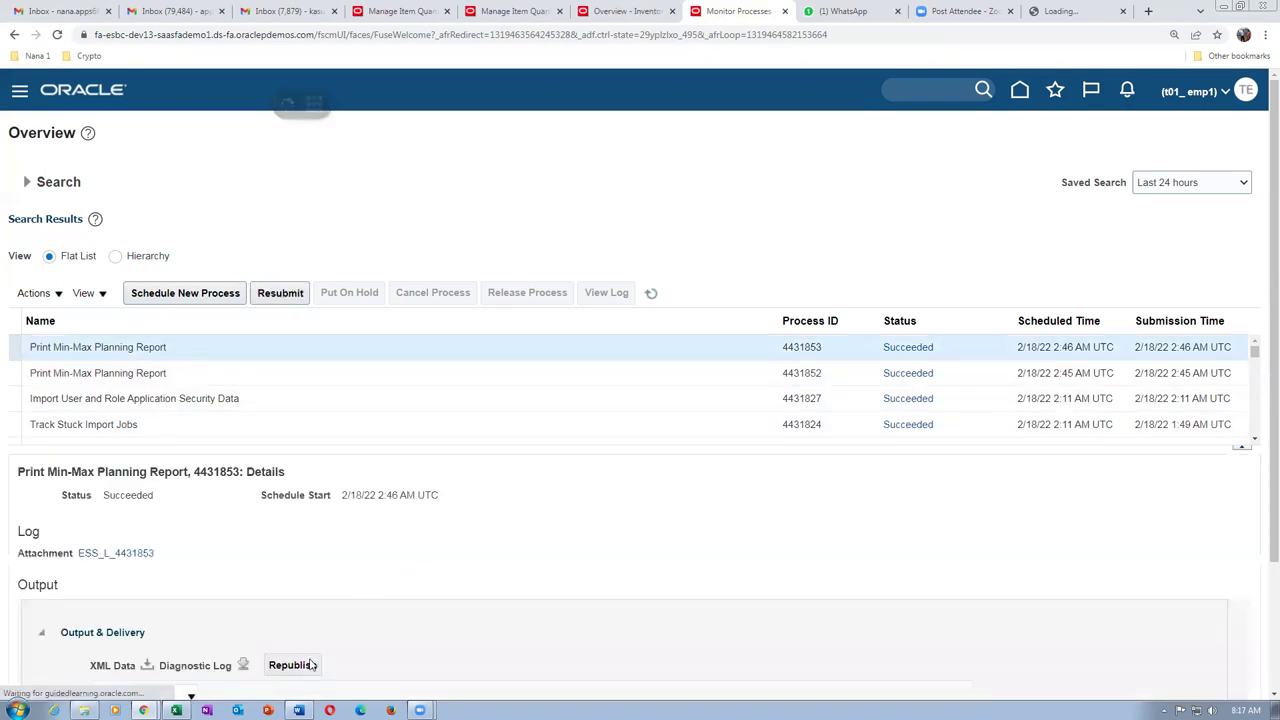
{"action": "left_click", "coordinate": [311, 665]}
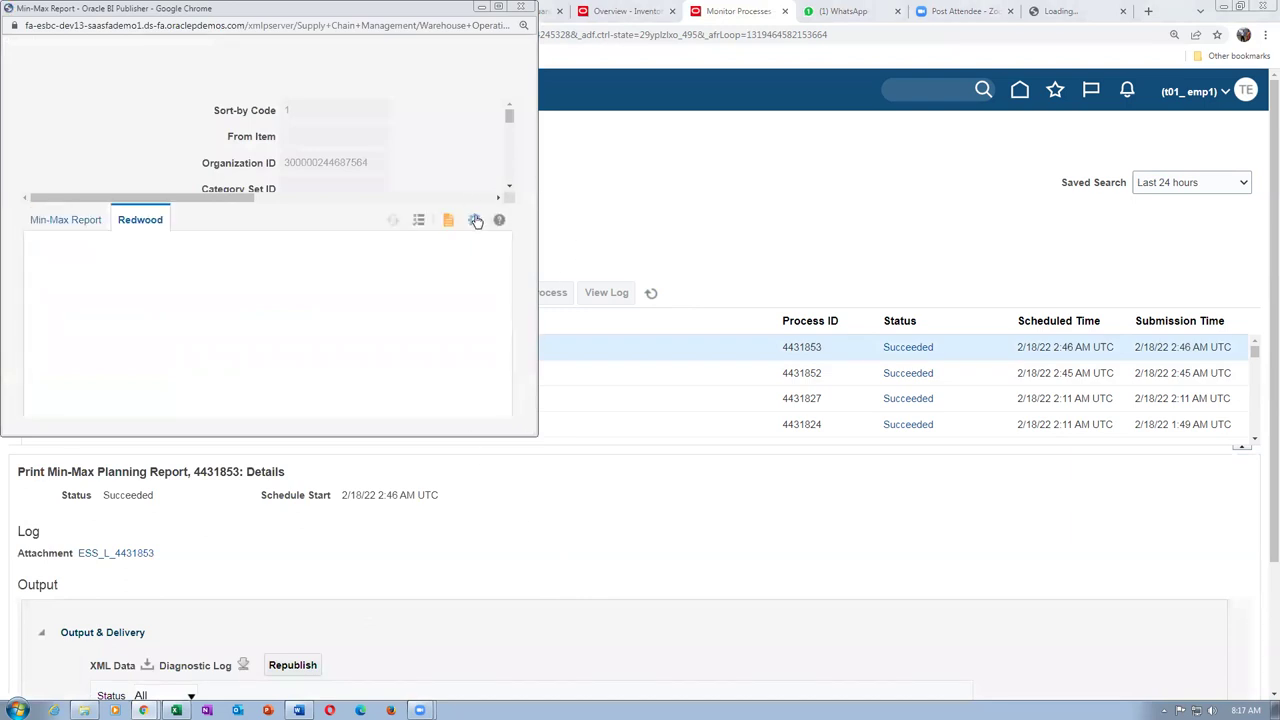
Export the rerun's Min-Max report as PDF and show all downloaded files.
{"action": "left_click", "coordinate": [476, 220]}
{"action": "mouse_move", "coordinate": [432, 246]}
{"action": "left_click", "coordinate": [303, 276]}
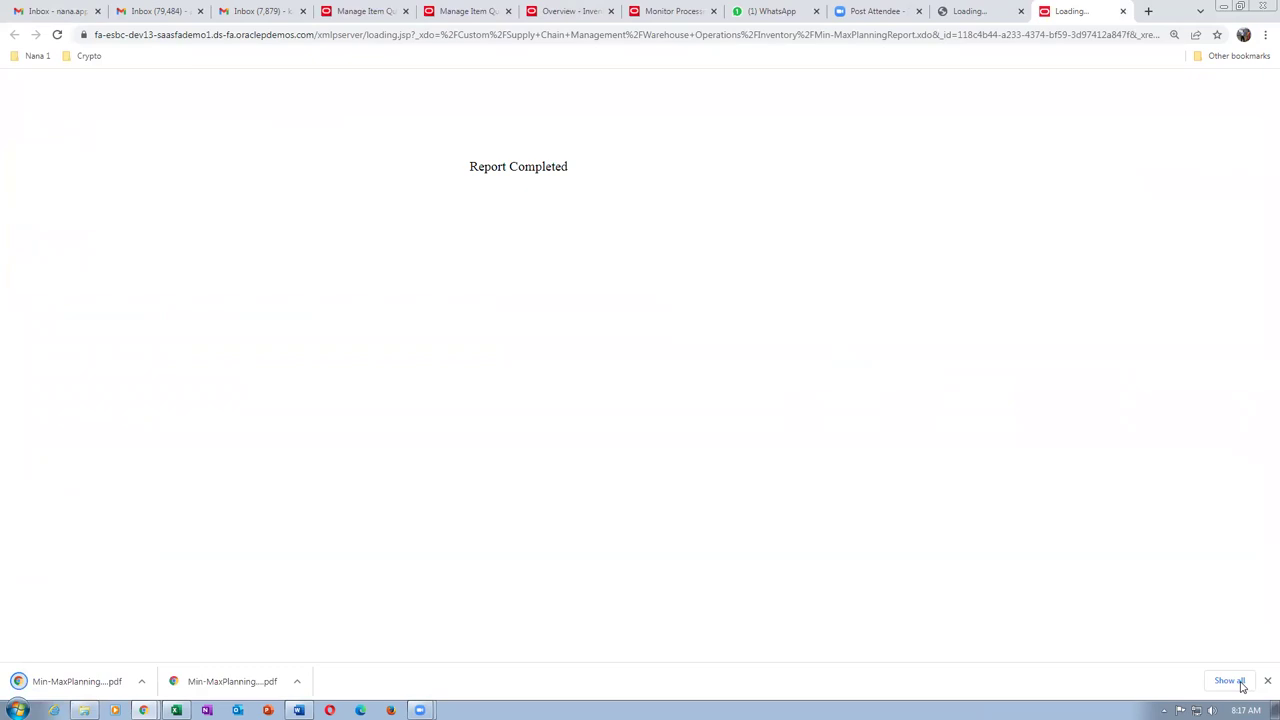
{"action": "left_click", "coordinate": [1222, 683]}
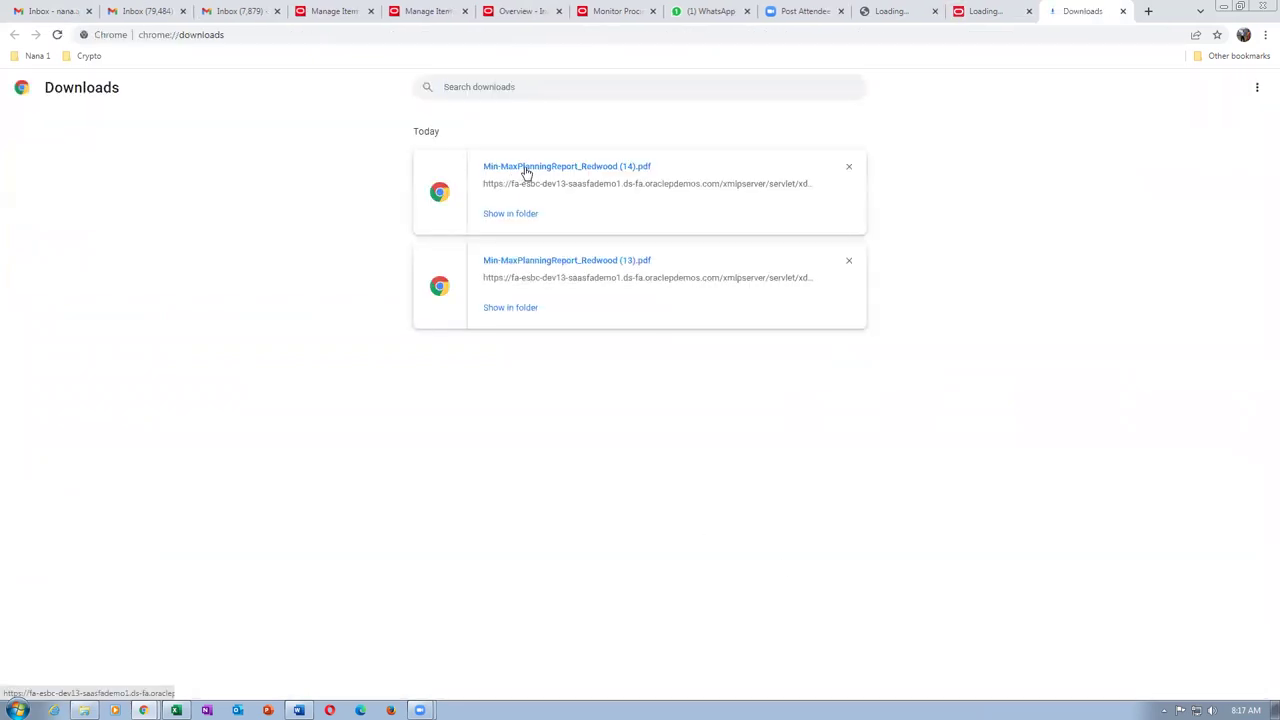
Review Min-MaxPlanningReport_Redwood (14).pdf, highlighting available quantity 54, then close the PDF.
{"action": "left_click", "coordinate": [575, 170]}
{"action": "scroll", "coordinate": [716, 430], "scroll_direction": "down", "scroll_amount": 3}
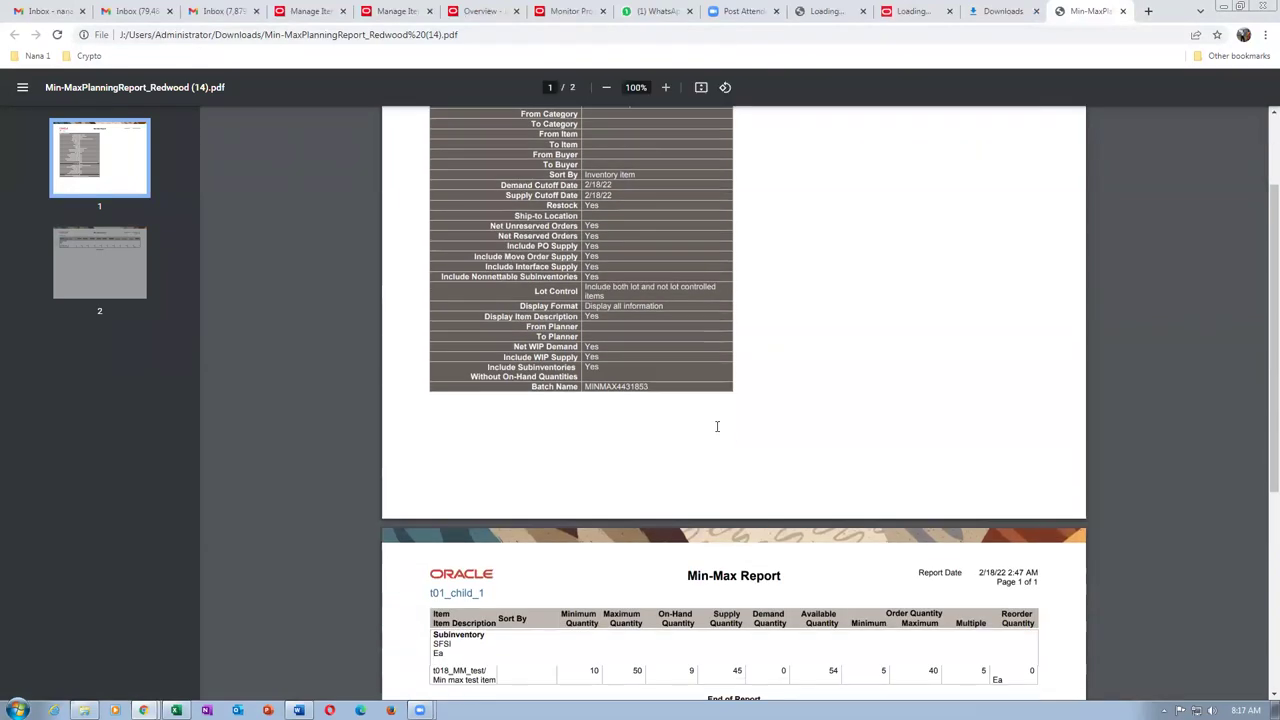
{"action": "scroll", "coordinate": [716, 426], "scroll_direction": "down", "scroll_amount": 2}
{"action": "scroll", "coordinate": [730, 520], "scroll_direction": "up", "scroll_amount": 1}
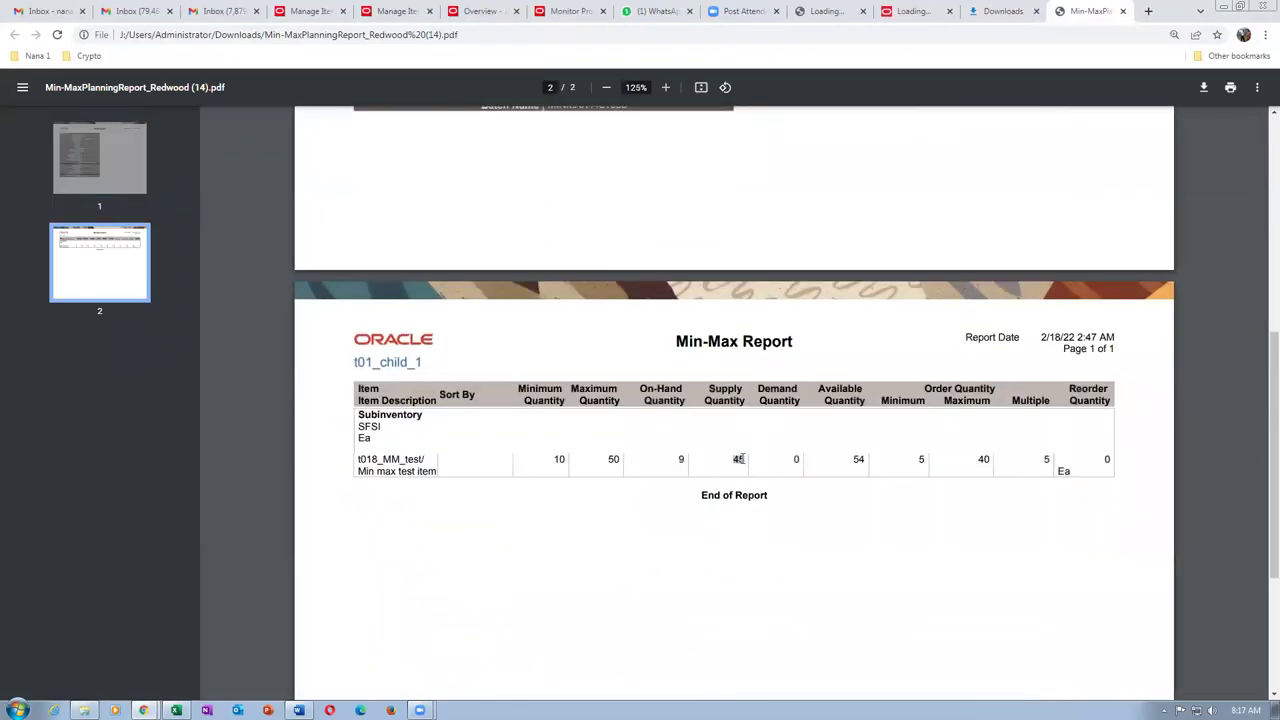
{"action": "double_click", "coordinate": [856, 460]}
{"action": "left_click", "coordinate": [1123, 11]}
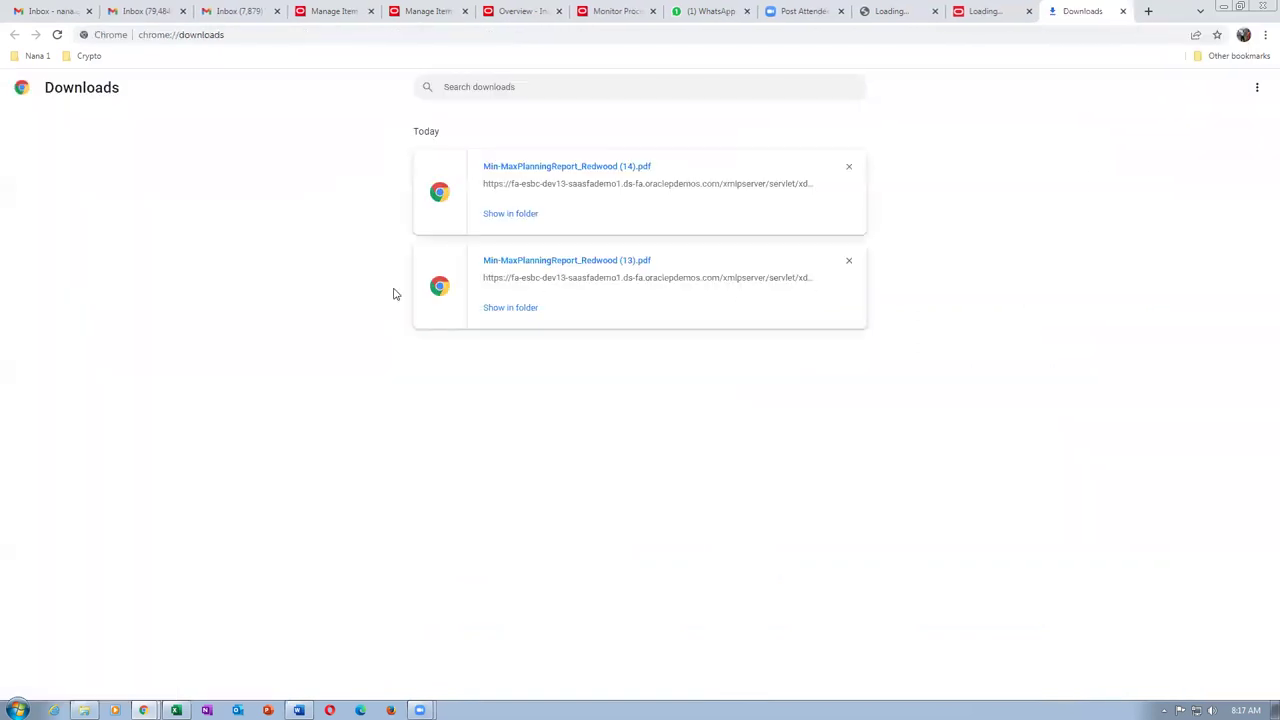
Close the downloads list, go home to Supply Chain Execution, and return to the scheduled processes tab.
{"action": "left_click", "coordinate": [1123, 11]}
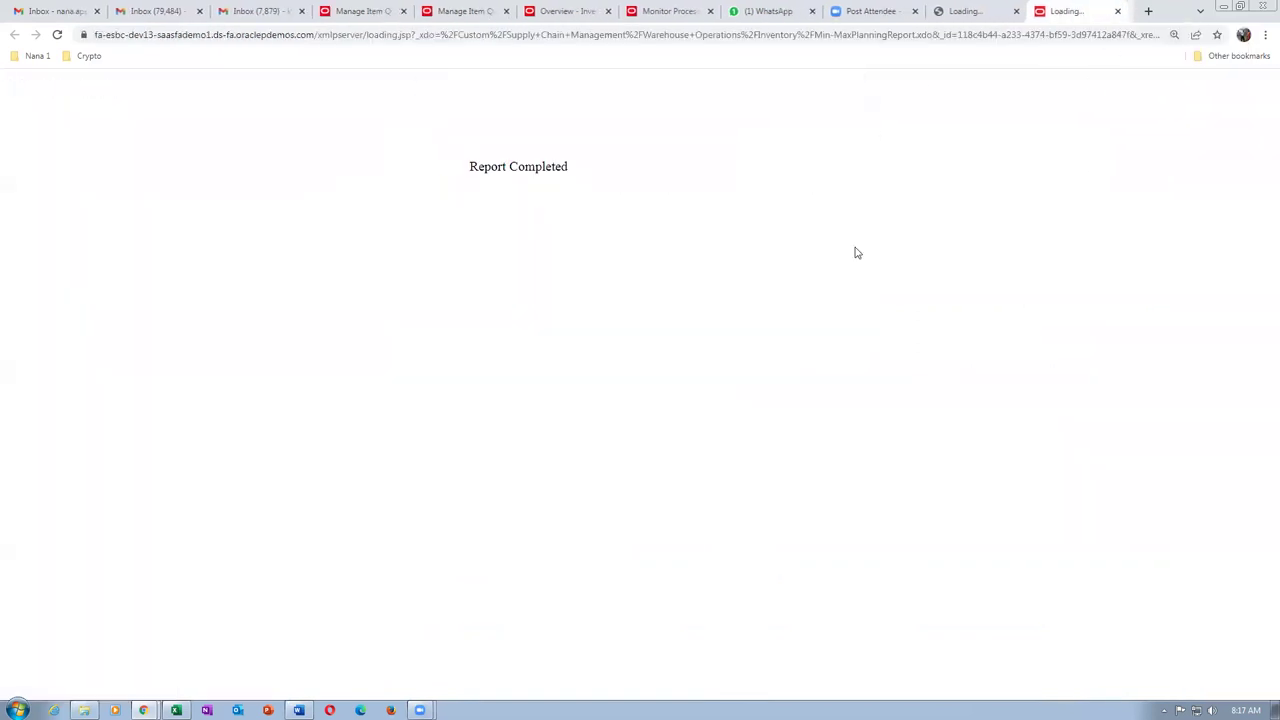
{"action": "left_click", "coordinate": [556, 12]}
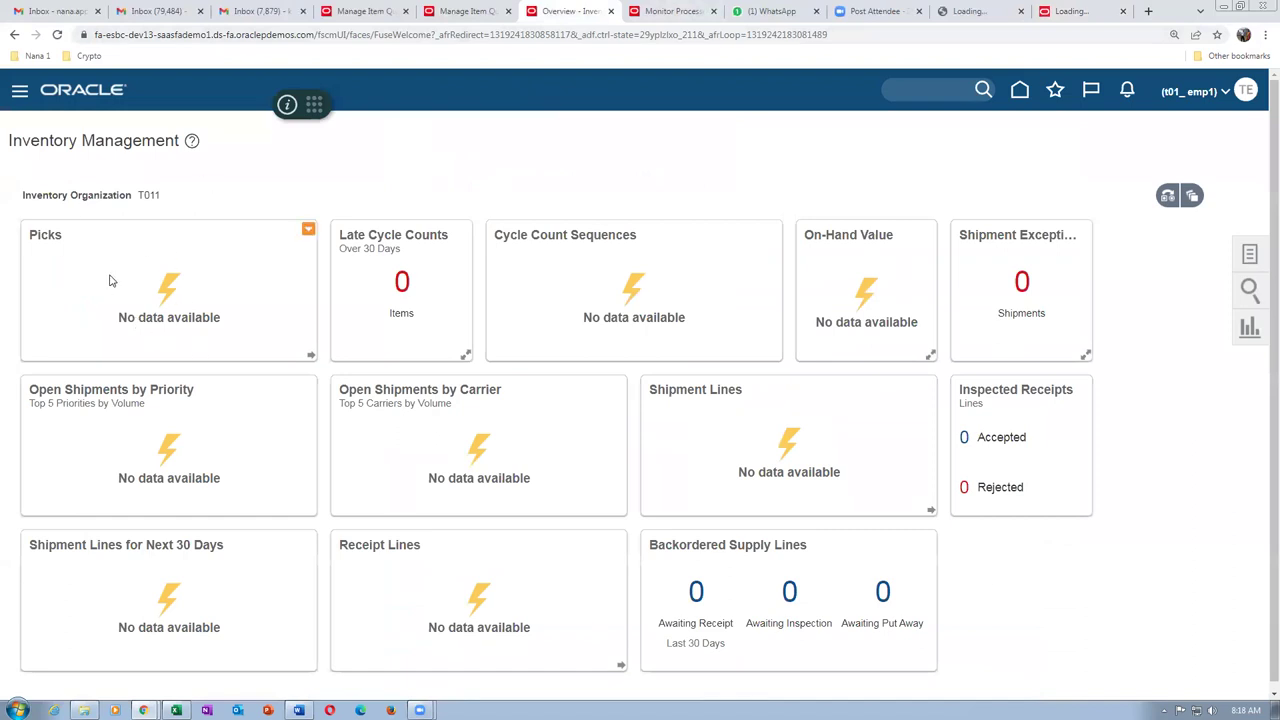
{"action": "left_click", "coordinate": [1020, 92]}
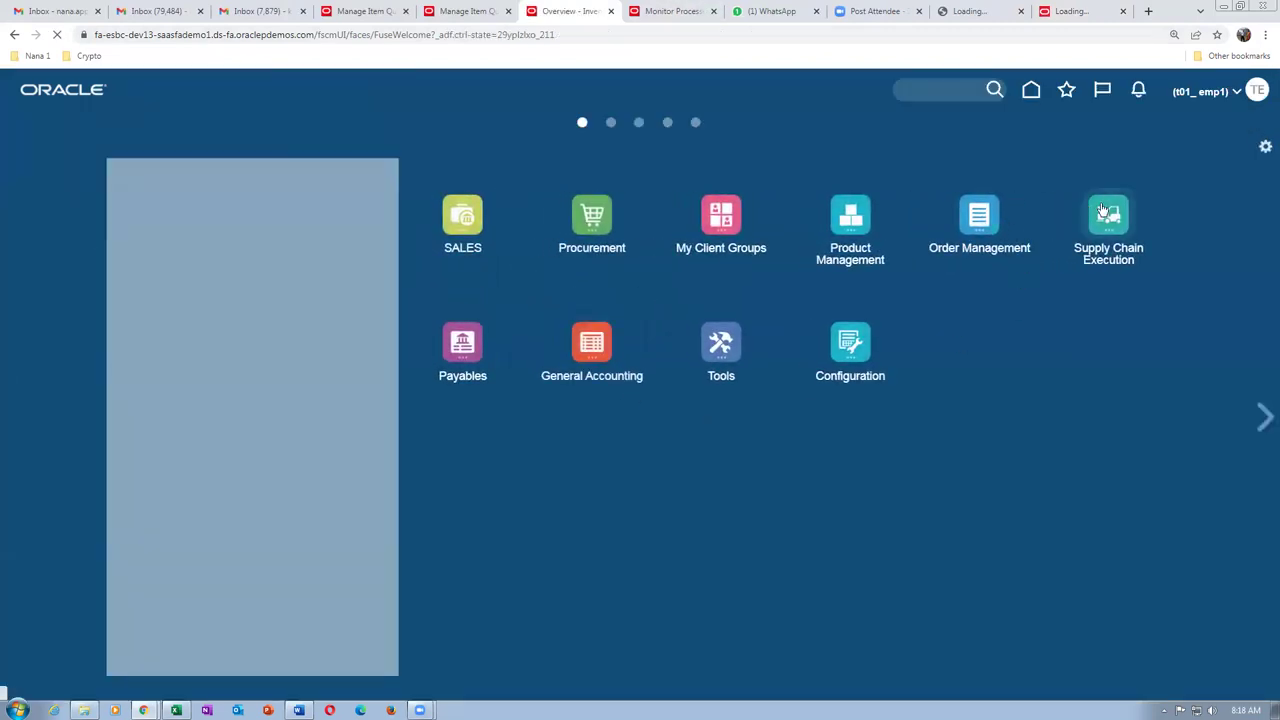
{"action": "left_click", "coordinate": [1102, 210]}
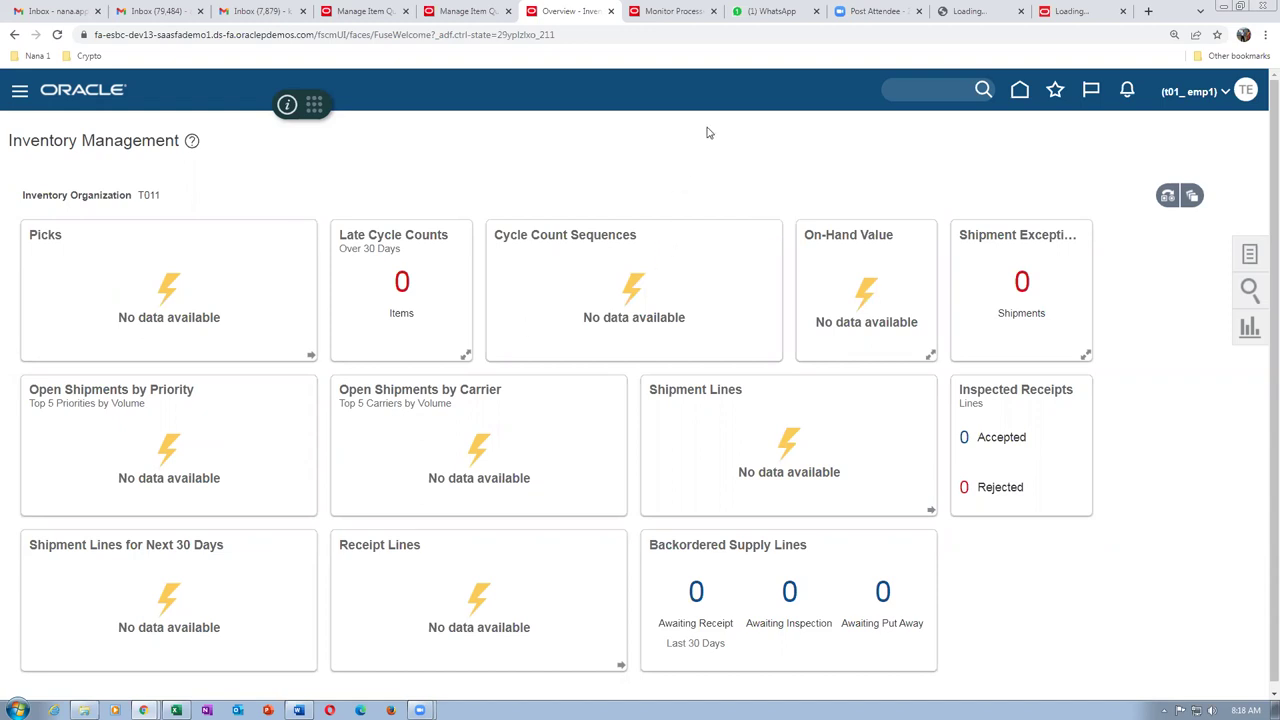
{"action": "left_click", "coordinate": [677, 8]}
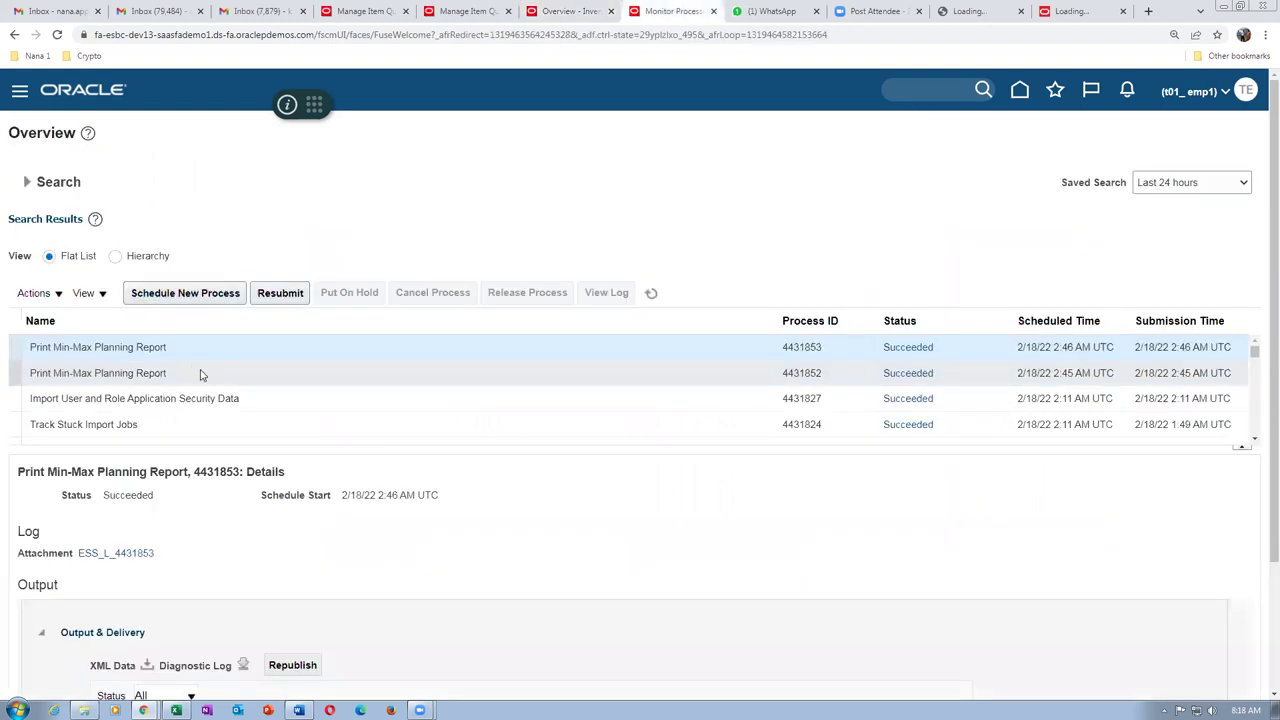
Start scheduling the Print Movement Request Pick Slip Report job, then list T011's inventory tasks.
{"action": "left_click", "coordinate": [183, 293]}
{"action": "left_click_drag", "start_coordinate": [556, 341], "coordinate": [233, 335]}
{"action": "type", "text": "print move"}
{"action": "key", "text": "Tab"}
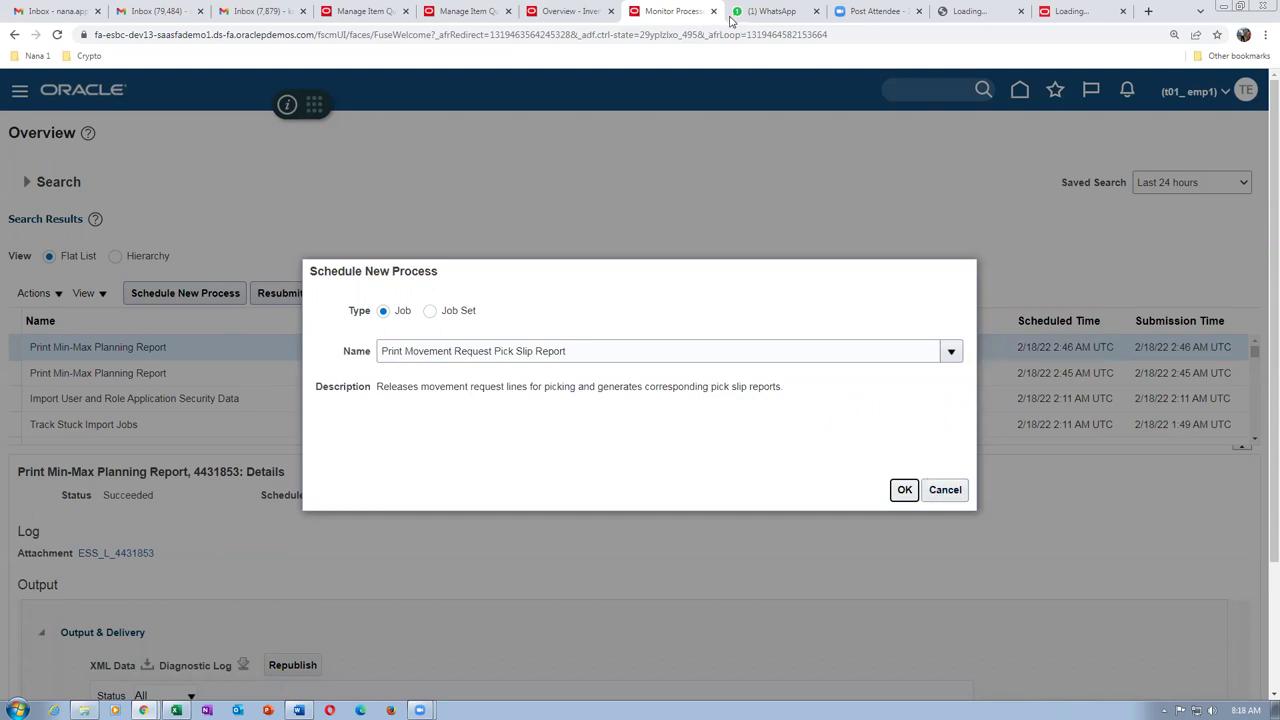
{"action": "left_click", "coordinate": [568, 11]}
{"action": "left_click", "coordinate": [1249, 256]}
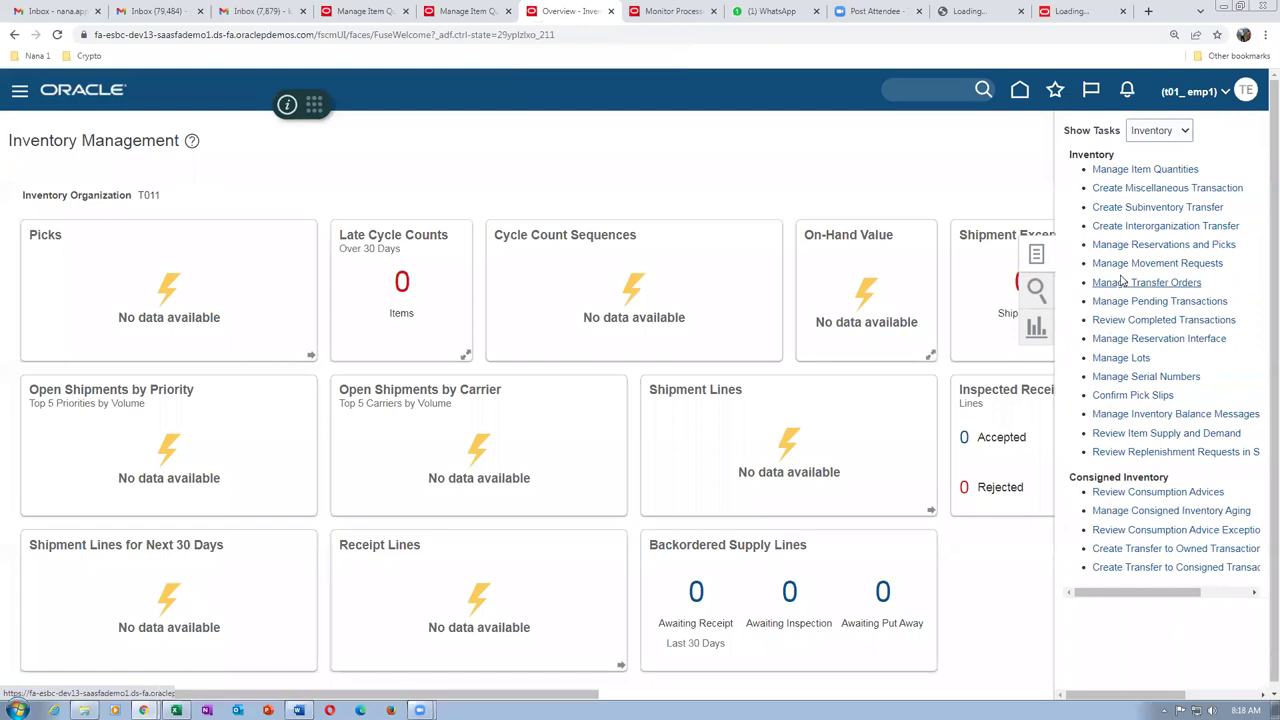
Search movement requests for item t018_MM_test.
{"action": "left_click", "coordinate": [1127, 265]}
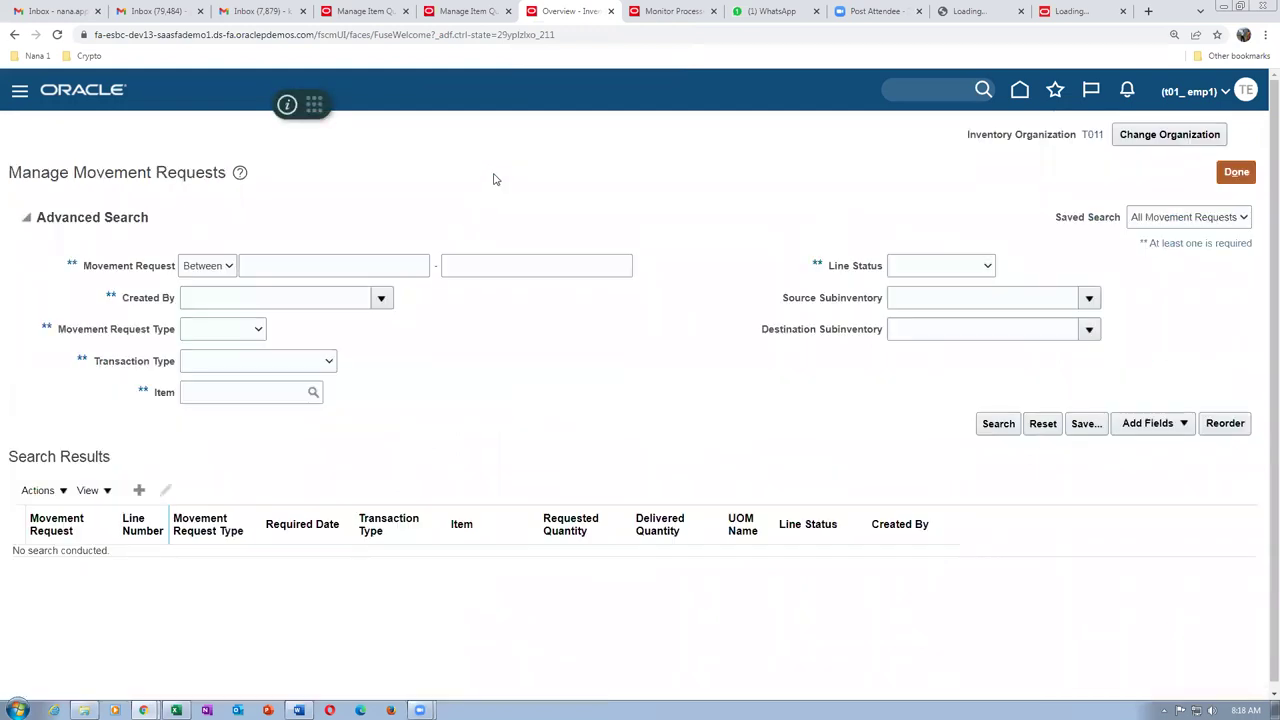
{"action": "left_click", "coordinate": [199, 392]}
{"action": "type", "text": "t018_MM_test"}
{"action": "left_click", "coordinate": [1004, 425]}
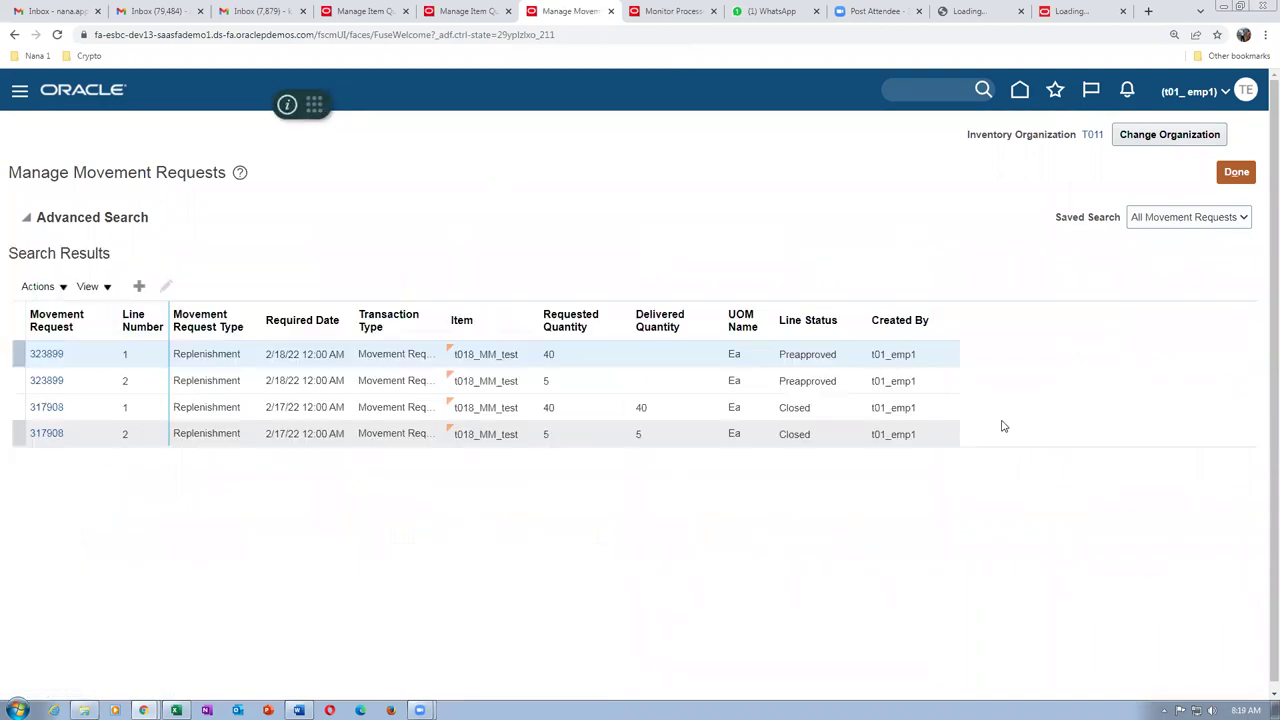
Review request 323899's lines (quantities 40 and 5), then confirm the pick slip job to schedule.
{"action": "left_click", "coordinate": [647, 384]}
{"action": "left_click", "coordinate": [648, 358]}
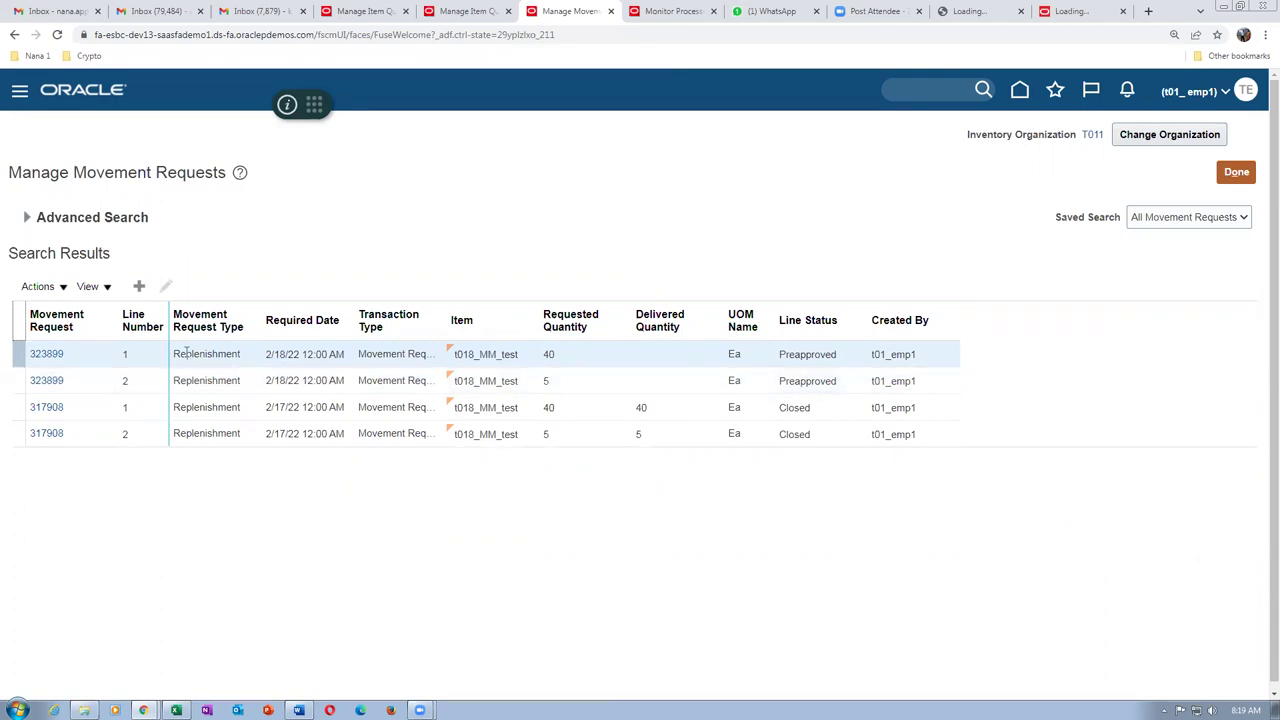
{"action": "double_click", "coordinate": [547, 354]}
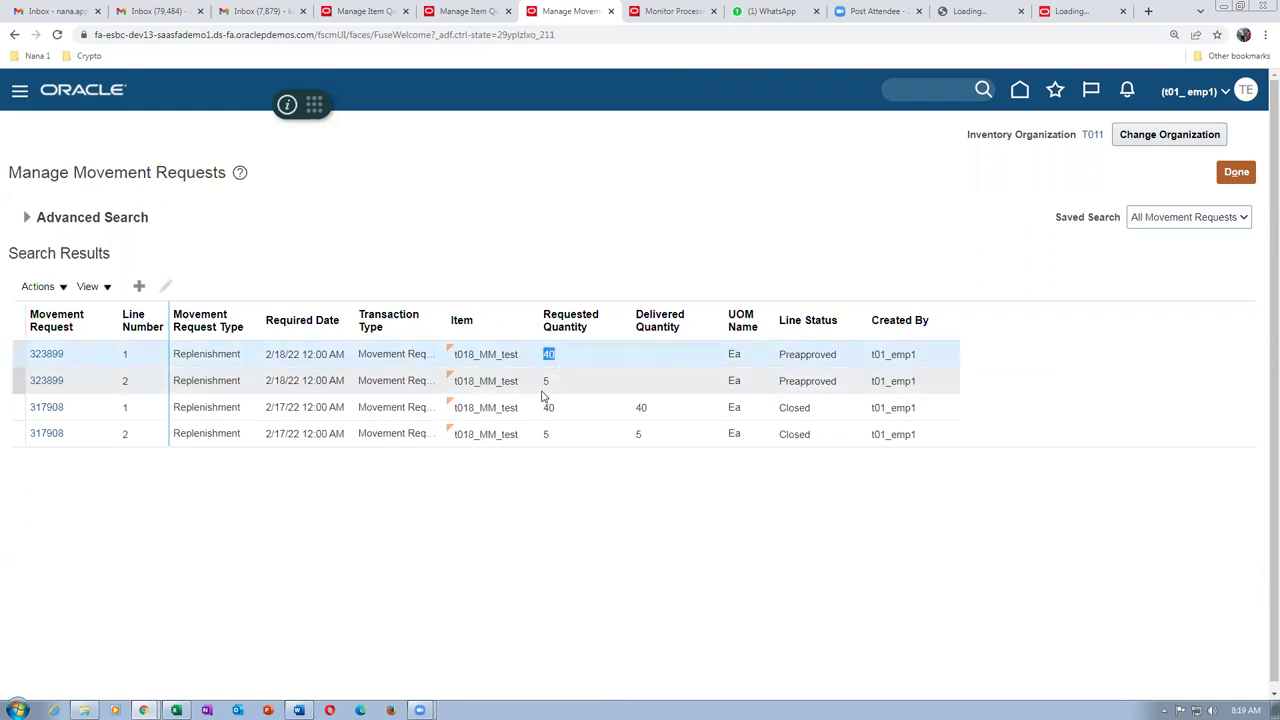
{"action": "left_click", "coordinate": [546, 380]}
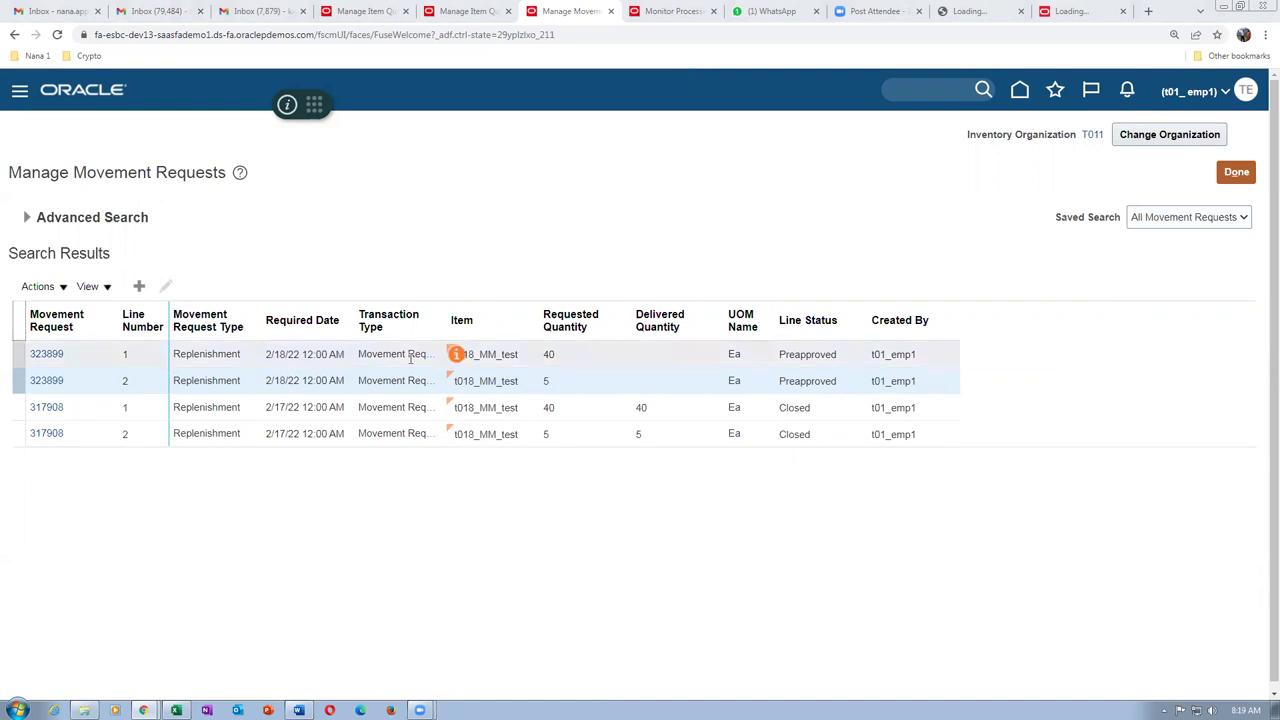
{"action": "left_click", "coordinate": [676, 14]}
{"action": "left_click", "coordinate": [903, 490]}
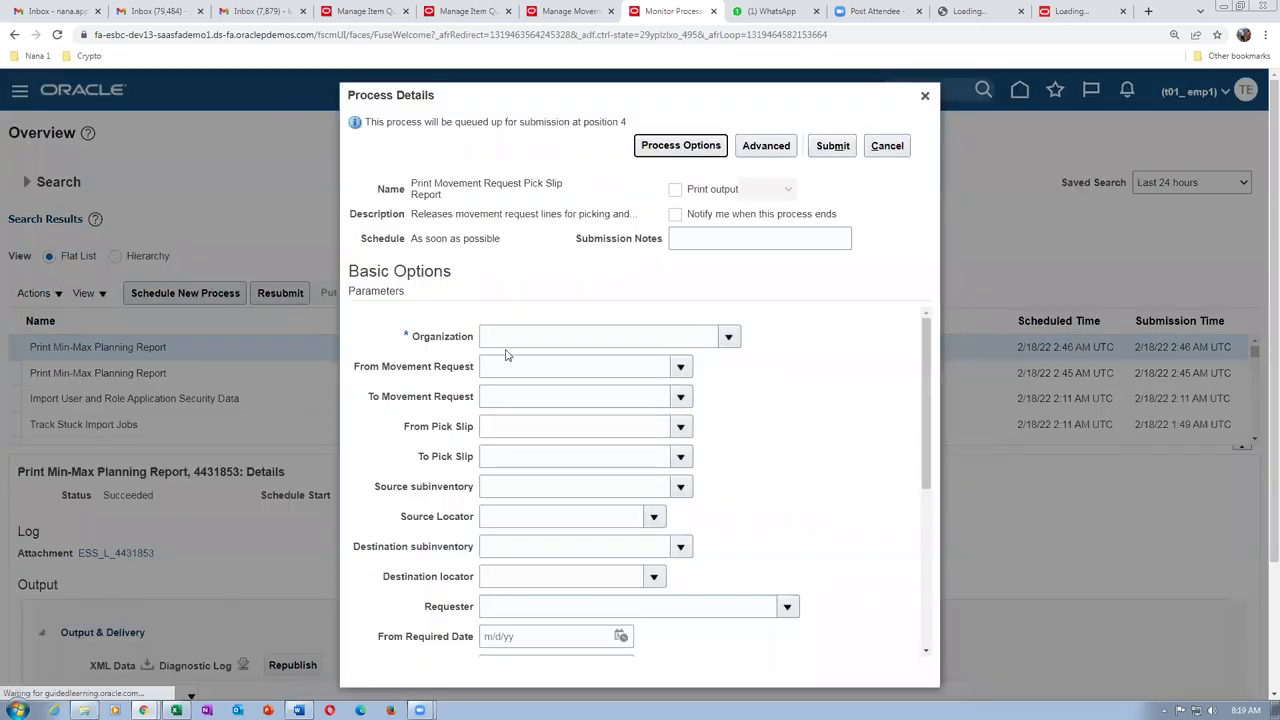
Set the pick slip report's Organization to t011 and Release Approved Lines to Yes.
{"action": "left_click", "coordinate": [504, 340]}
{"action": "type", "text": "t0"}
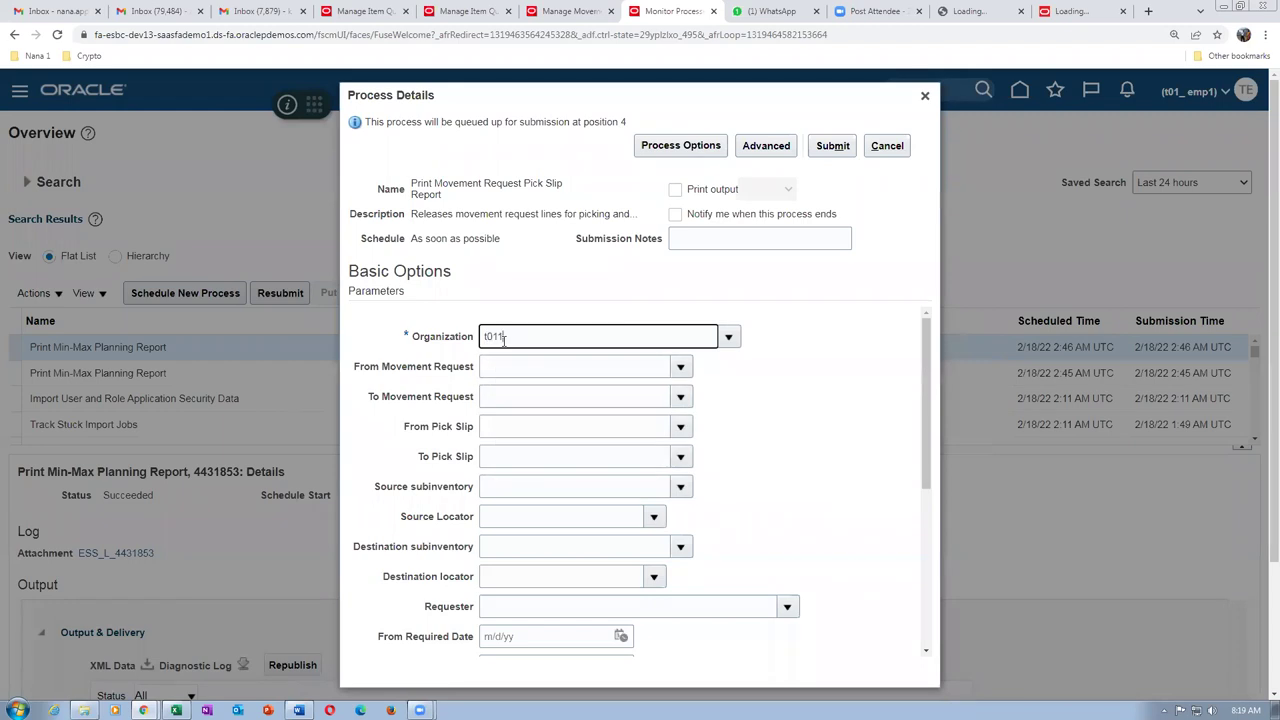
{"action": "type", "text": "11"}
{"action": "key", "text": "Tab"}
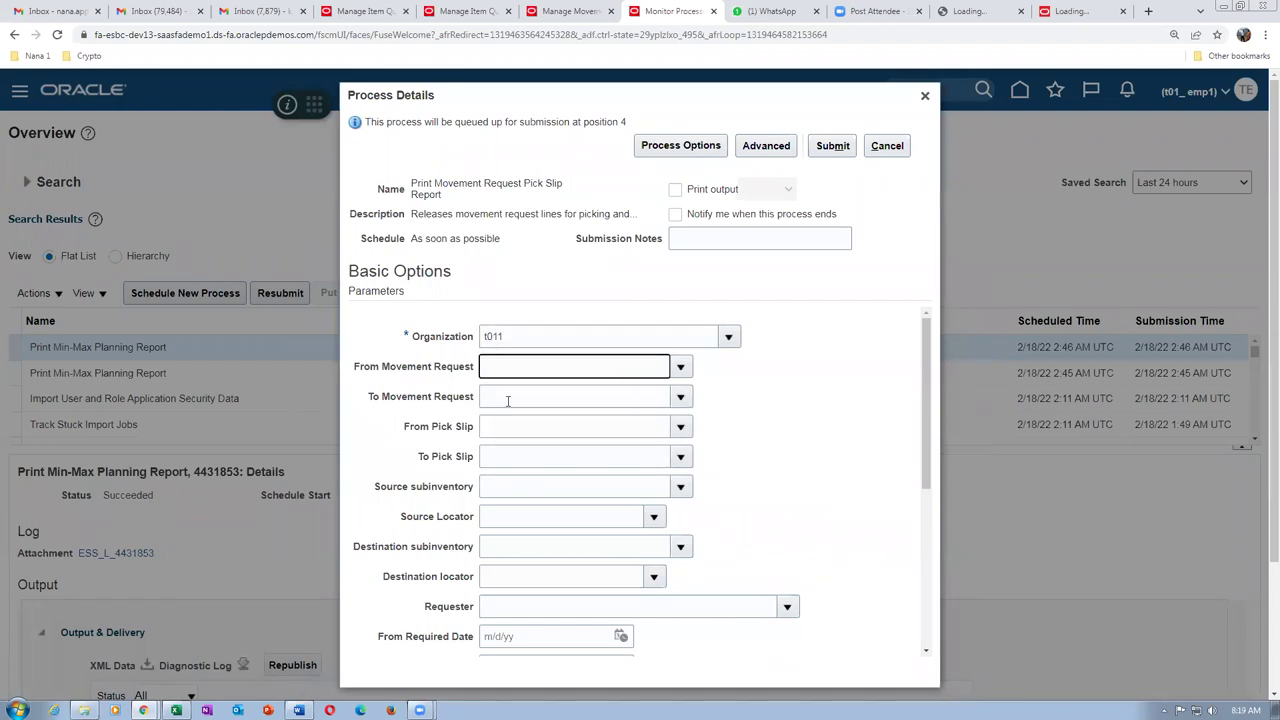
{"action": "left_click_drag", "start_coordinate": [927, 410], "coordinate": [896, 599]}
{"action": "left_click", "coordinate": [497, 583]}
{"action": "left_click", "coordinate": [491, 628]}
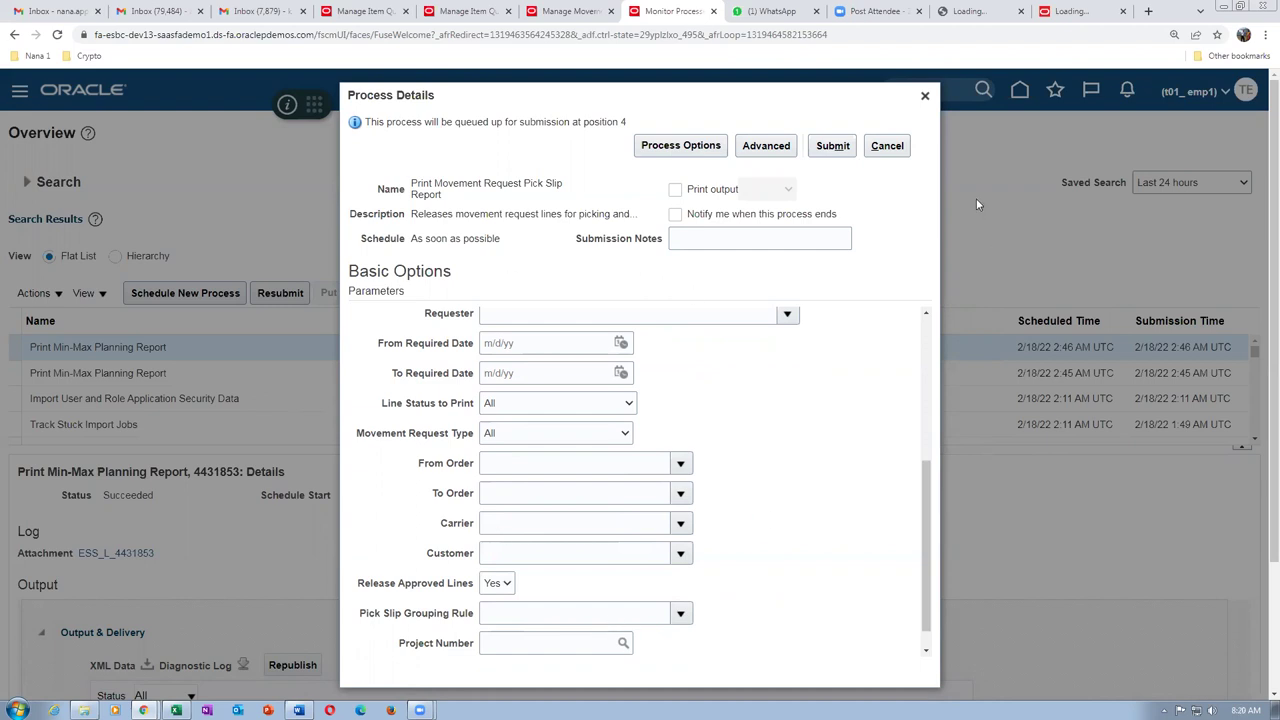
Submit the report as process 4431875 and refresh the scheduled process list.
{"action": "left_click", "coordinate": [838, 146]}
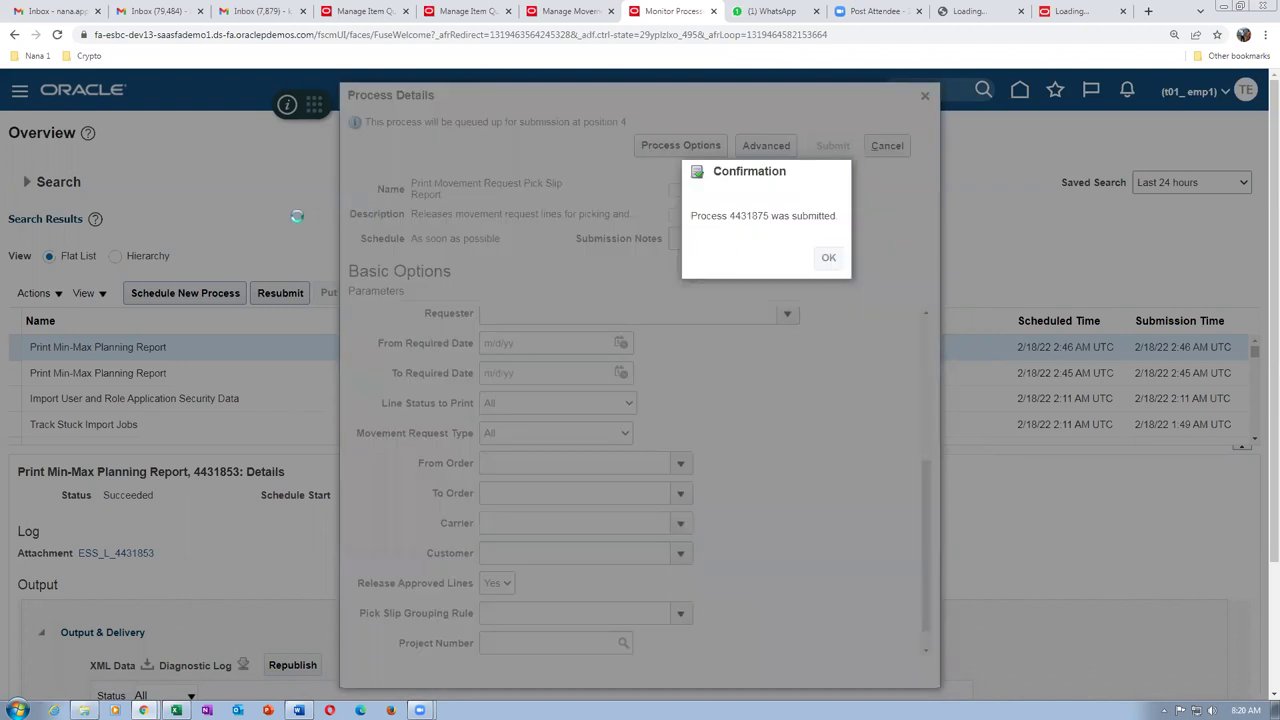
{"action": "key", "text": "Return"}
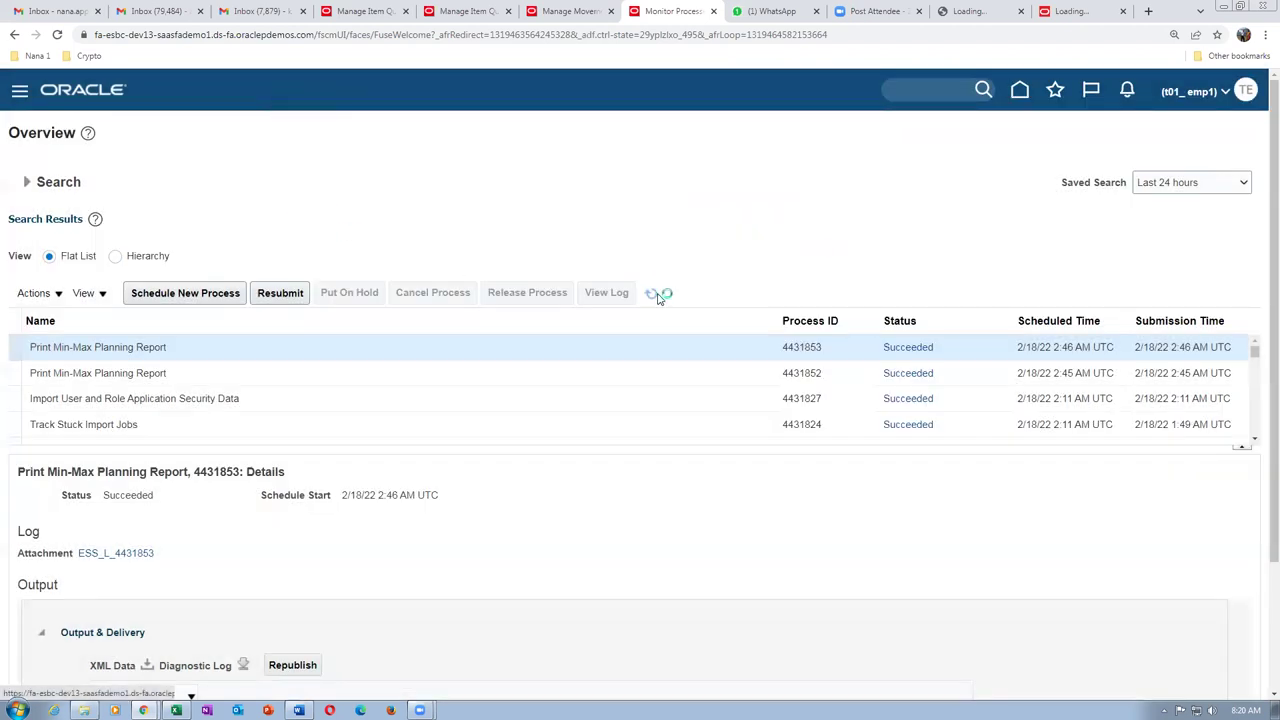
{"action": "left_click", "coordinate": [651, 295]}
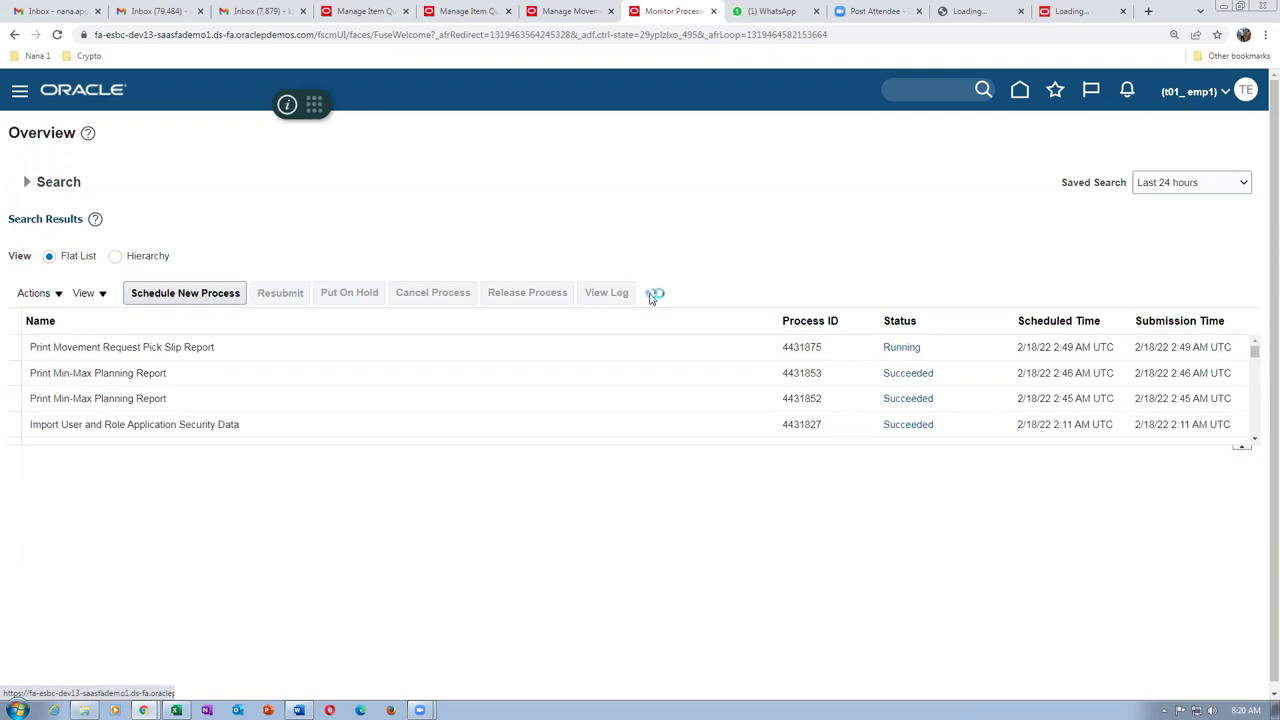
{"action": "left_click", "coordinate": [650, 294]}
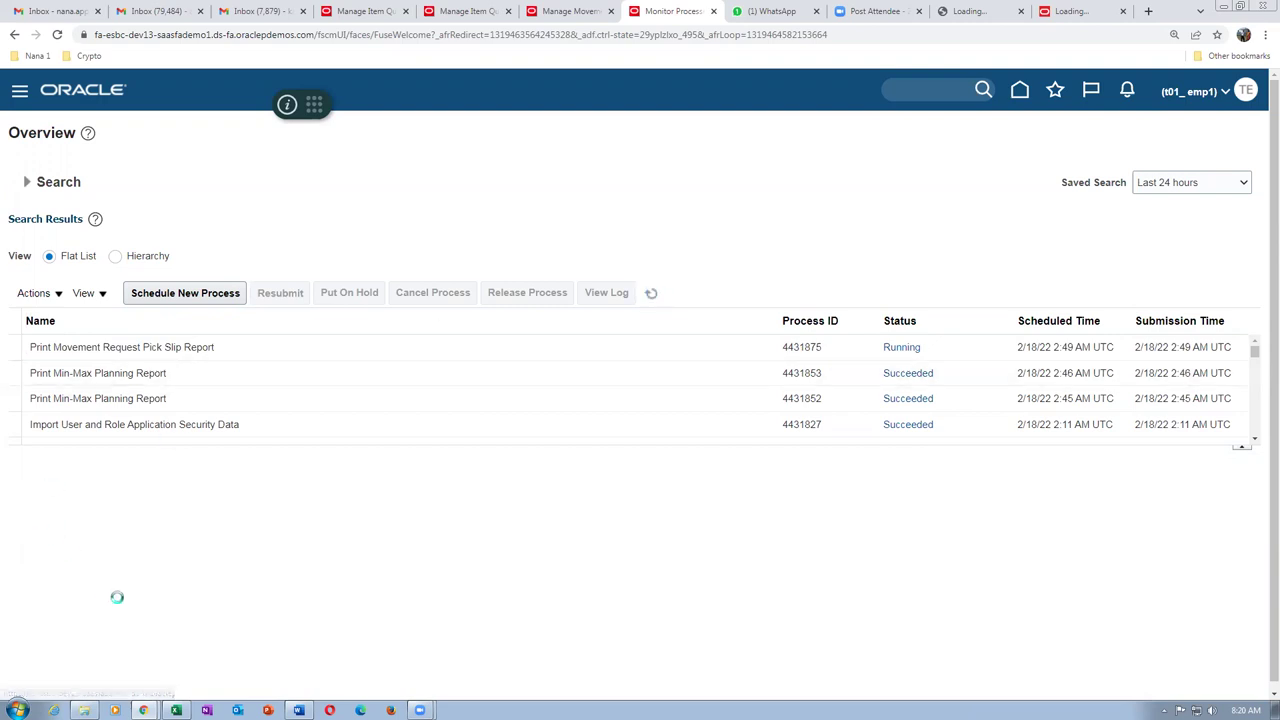
{"action": "left_click", "coordinate": [85, 710]}
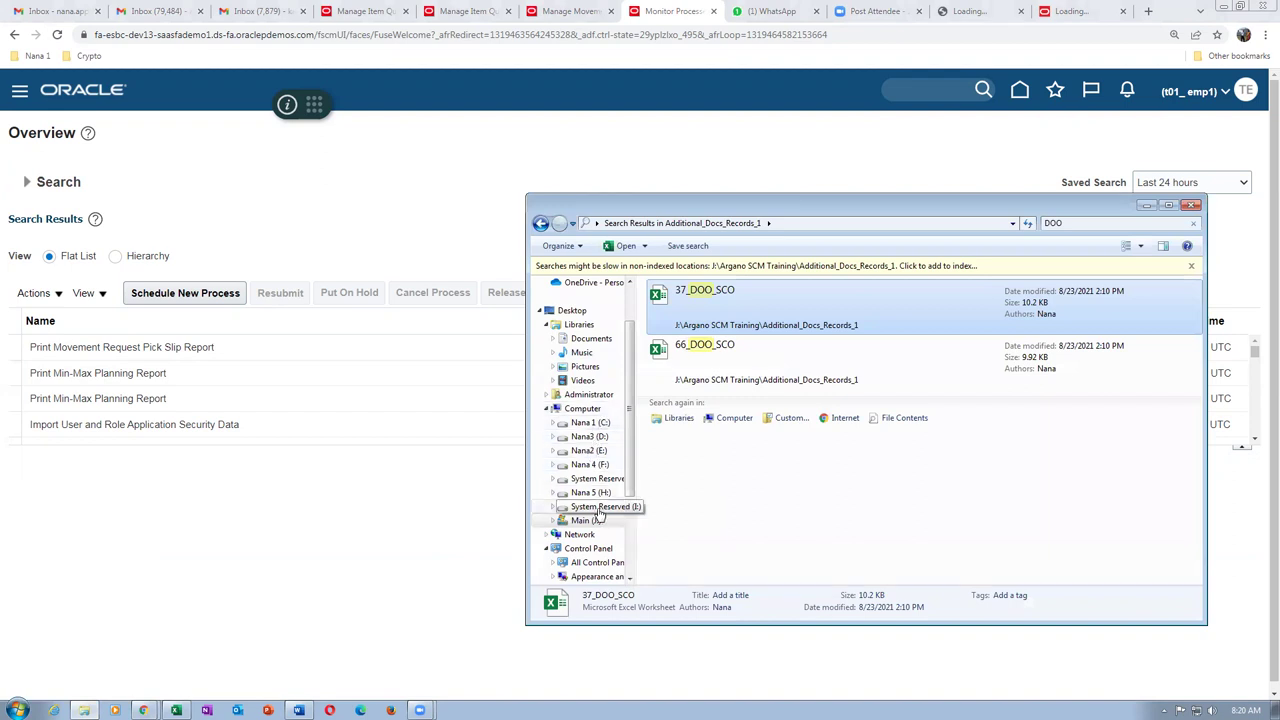
Open Min_Max_Planning from J:\Argano SCM Training\Fusion_Inventory_Documentation in Word.
{"action": "left_click", "coordinate": [585, 521]}
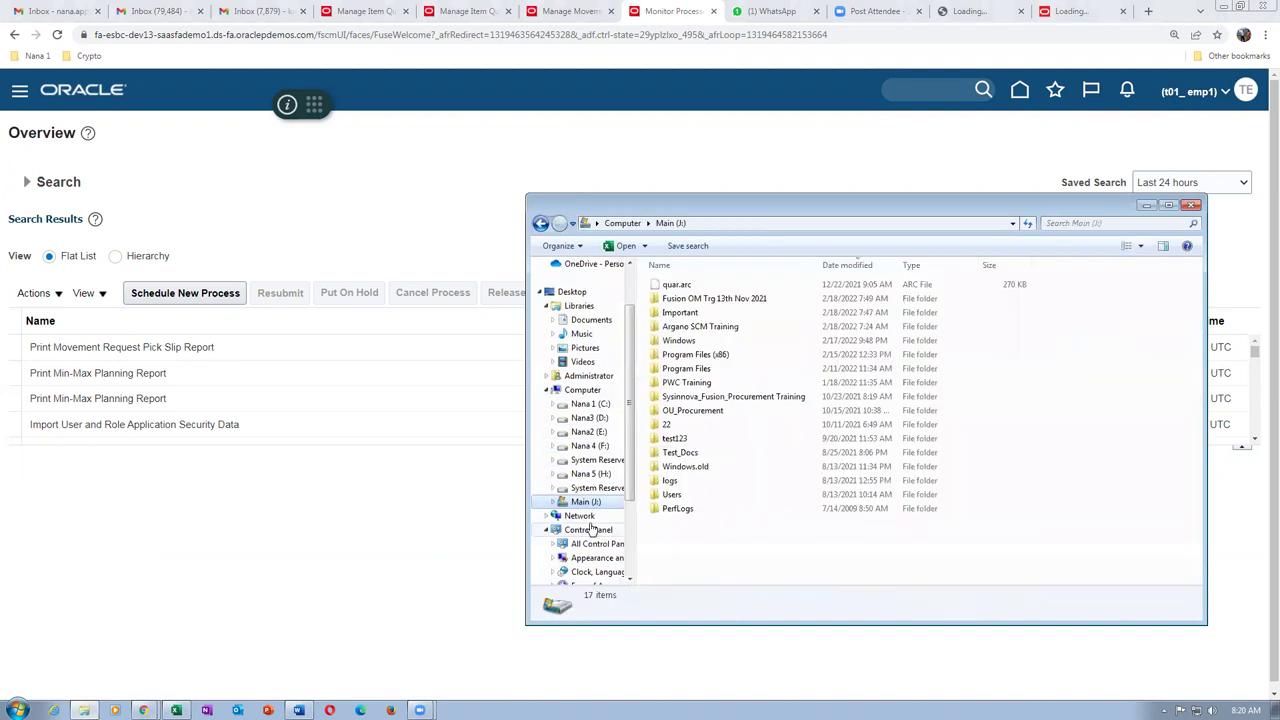
{"action": "double_click", "coordinate": [706, 329]}
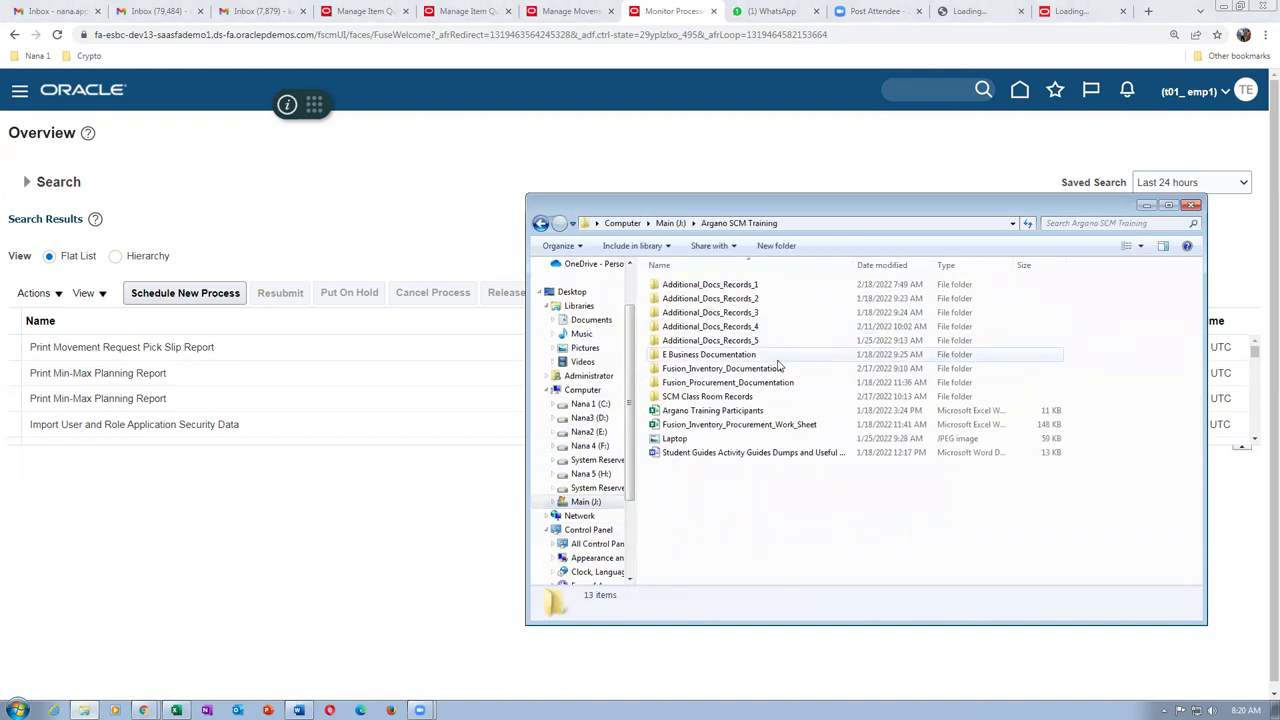
{"action": "left_click", "coordinate": [745, 372]}
{"action": "double_click", "coordinate": [745, 372]}
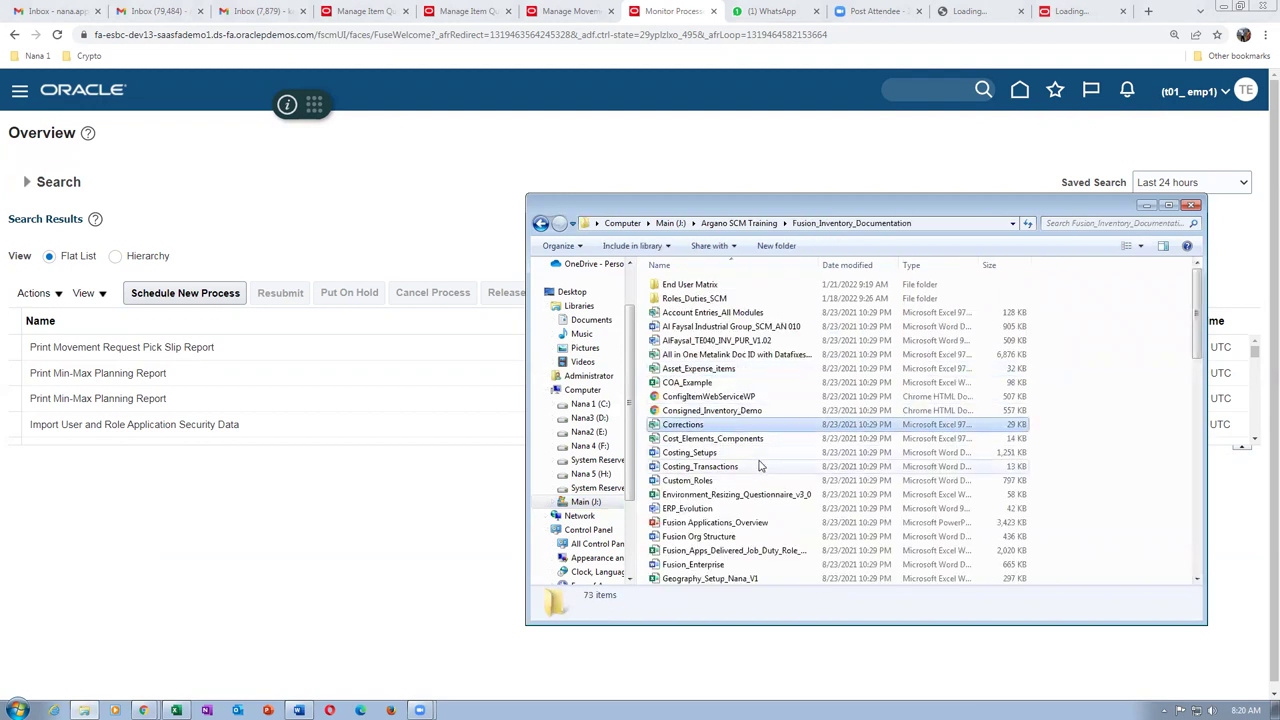
{"action": "scroll", "coordinate": [757, 463], "scroll_direction": "down", "scroll_amount": 5}
{"action": "scroll", "coordinate": [760, 465], "scroll_direction": "down", "scroll_amount": 4}
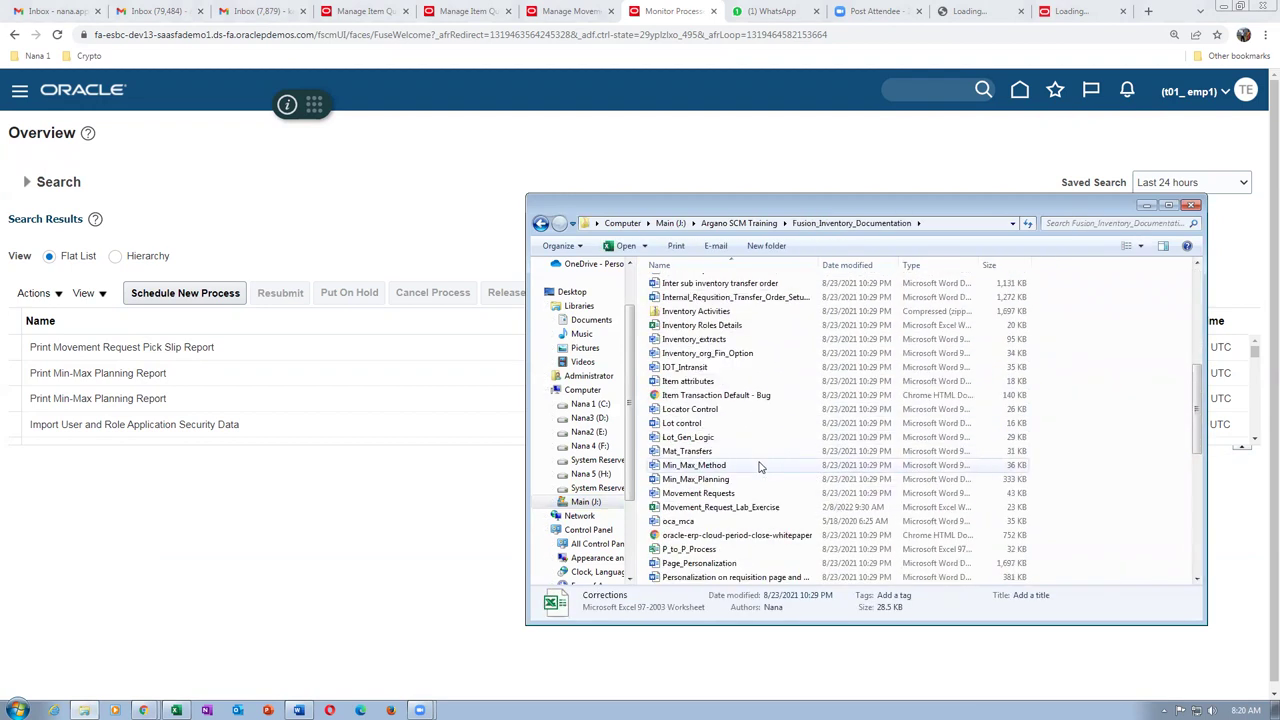
{"action": "left_click", "coordinate": [714, 481]}
{"action": "double_click", "coordinate": [718, 486]}
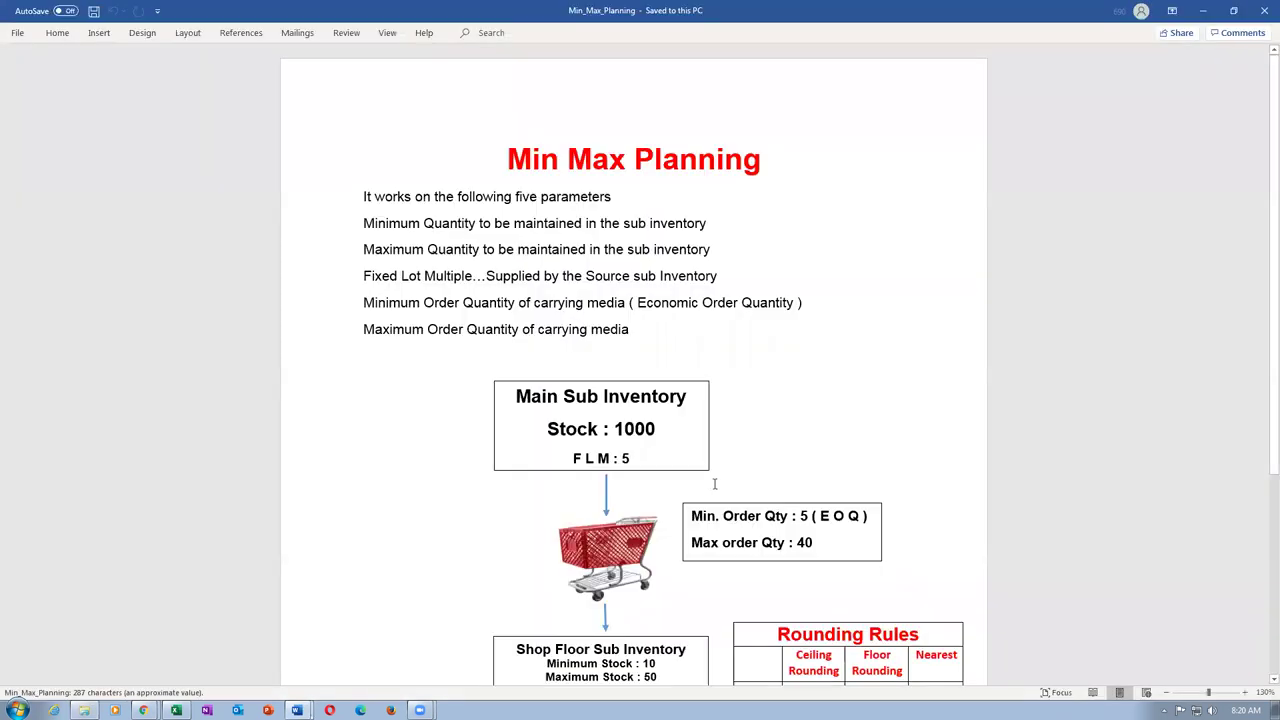
Highlight the diagram notes: Main Sub Inventory stock 1000, F L M 5; Shop Floor min 10, max 50.
{"action": "scroll", "coordinate": [722, 481], "scroll_direction": "down", "scroll_amount": 2}
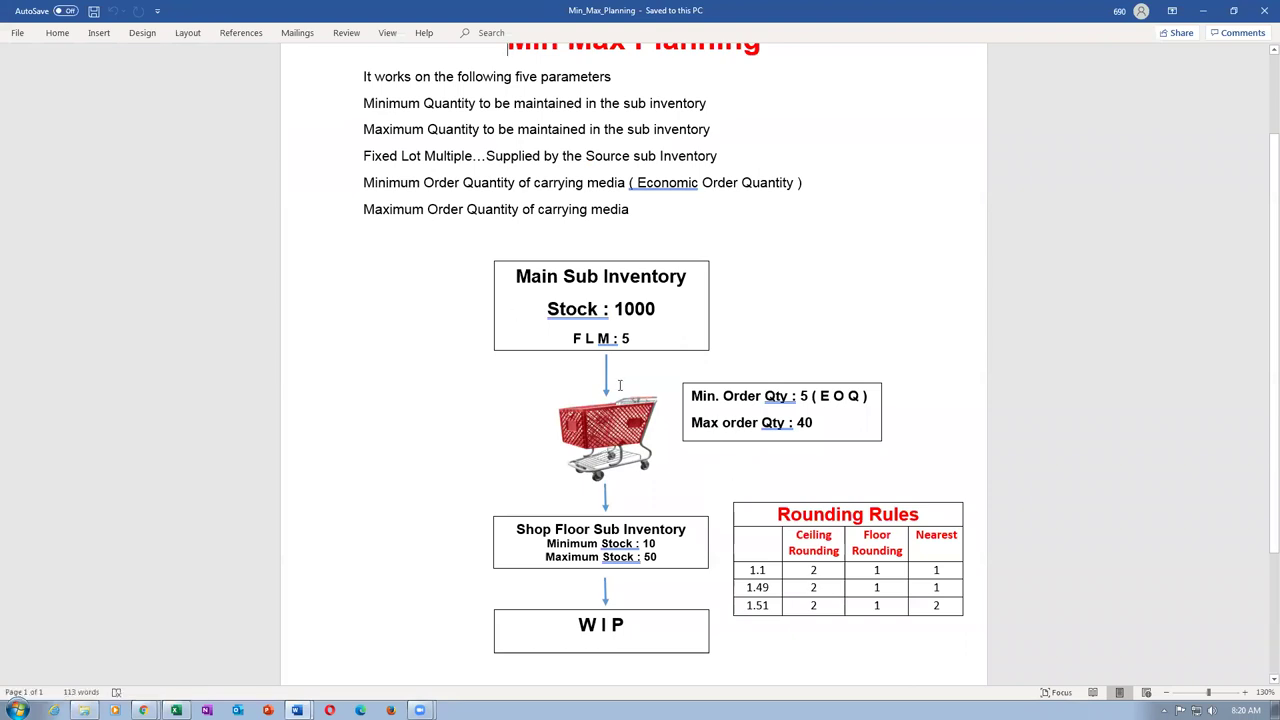
{"action": "left_click_drag", "start_coordinate": [566, 277], "coordinate": [592, 322]}
{"action": "left_click_drag", "start_coordinate": [568, 533], "coordinate": [585, 555]}
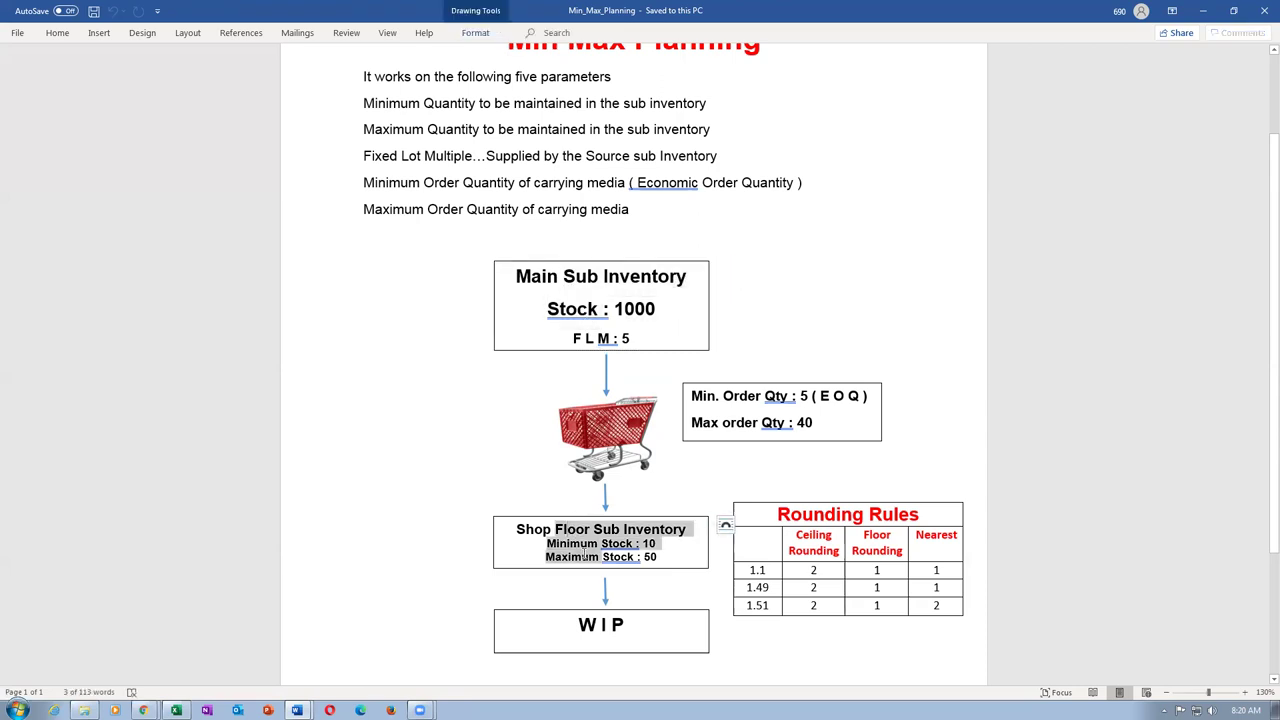
{"action": "left_click_drag", "start_coordinate": [585, 556], "coordinate": [586, 556]}
{"action": "left_click_drag", "start_coordinate": [565, 277], "coordinate": [610, 338]}
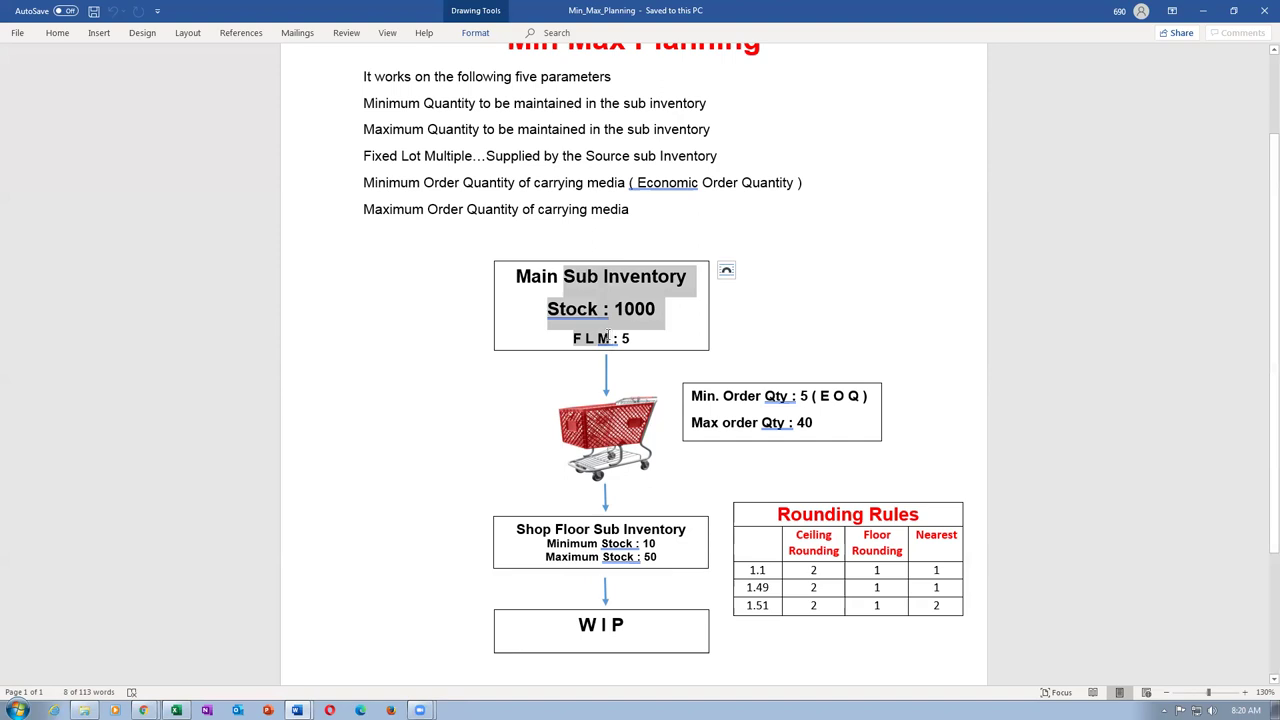
{"action": "left_click_drag", "start_coordinate": [607, 338], "coordinate": [608, 338]}
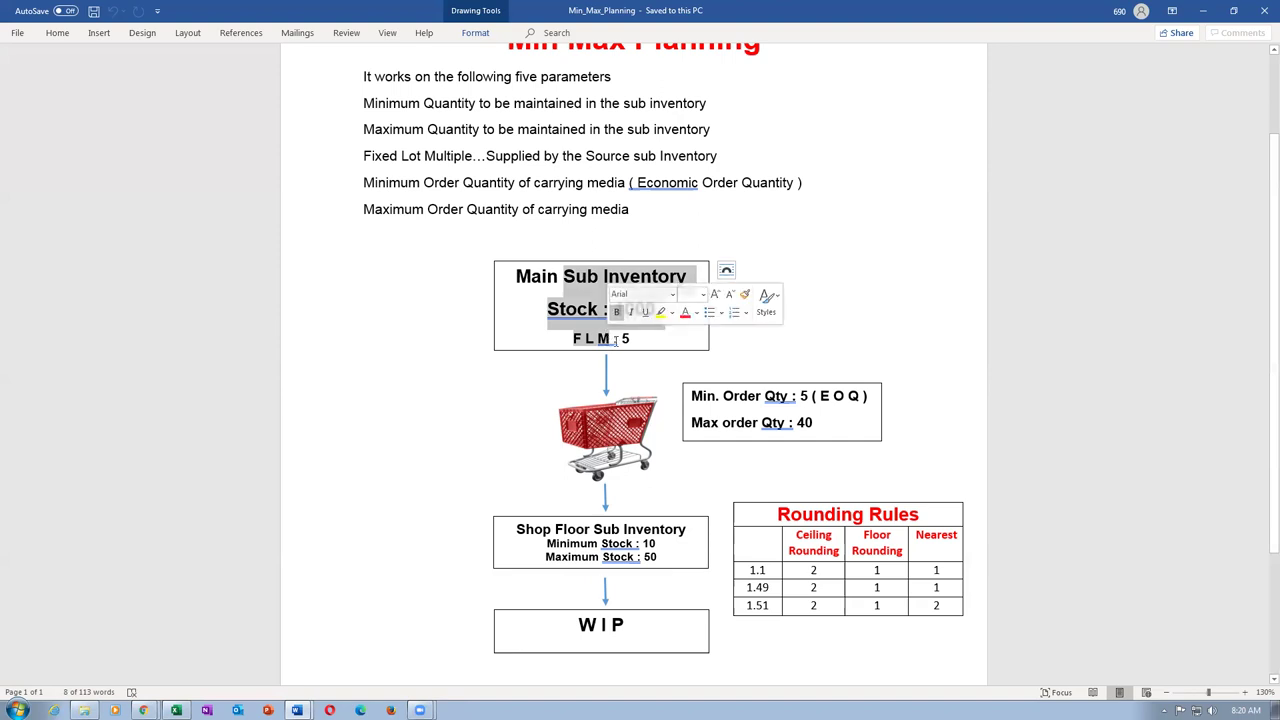
{"action": "left_click", "coordinate": [642, 343]}
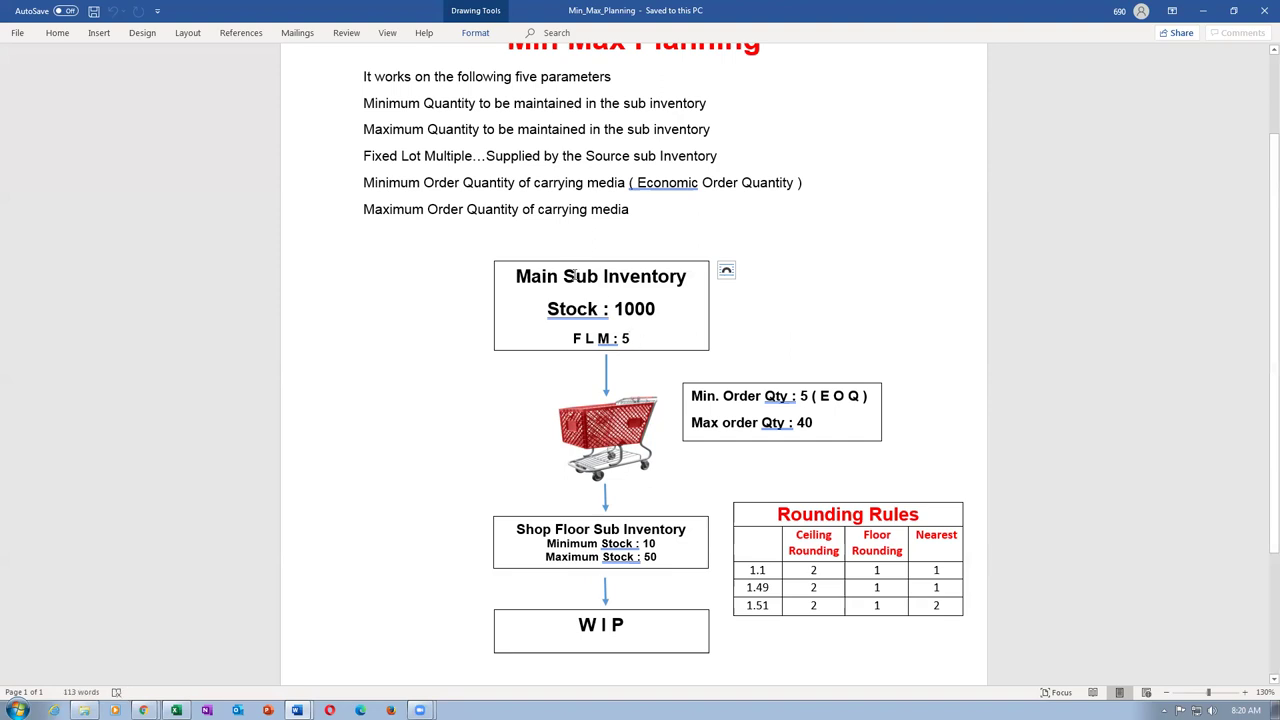
{"action": "left_click_drag", "start_coordinate": [564, 276], "coordinate": [582, 344]}
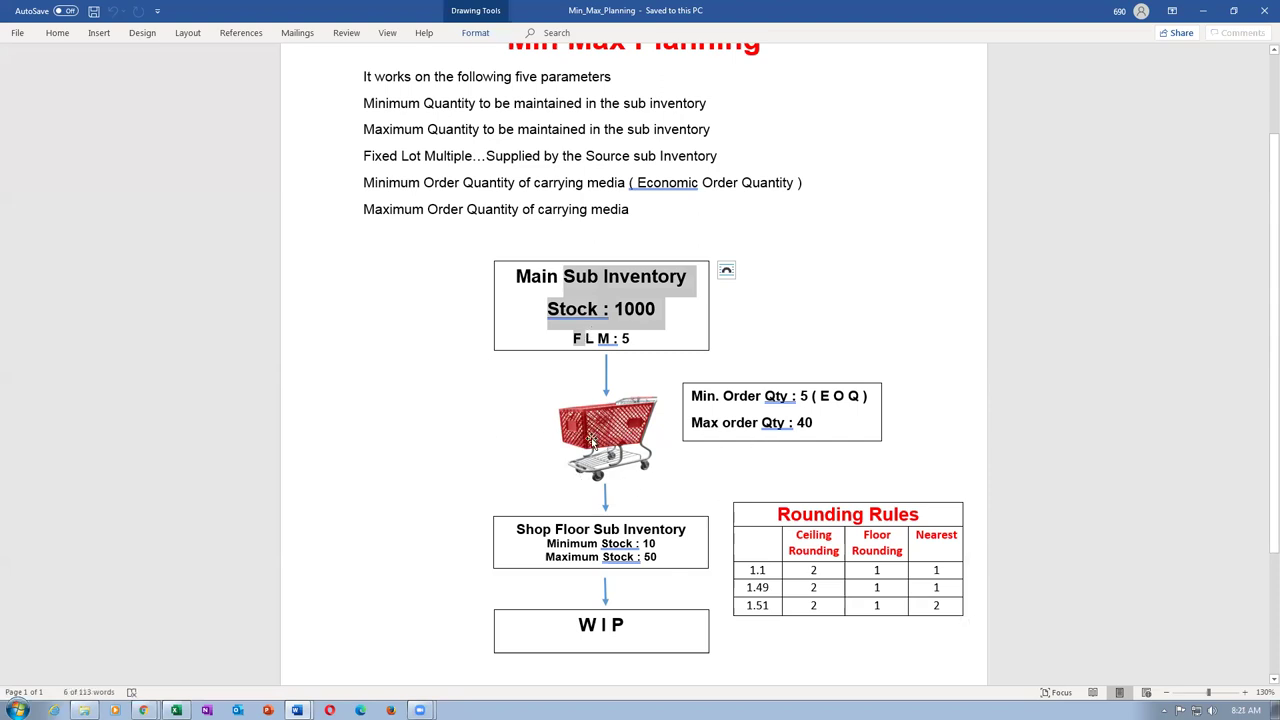
{"action": "left_click", "coordinate": [483, 436]}
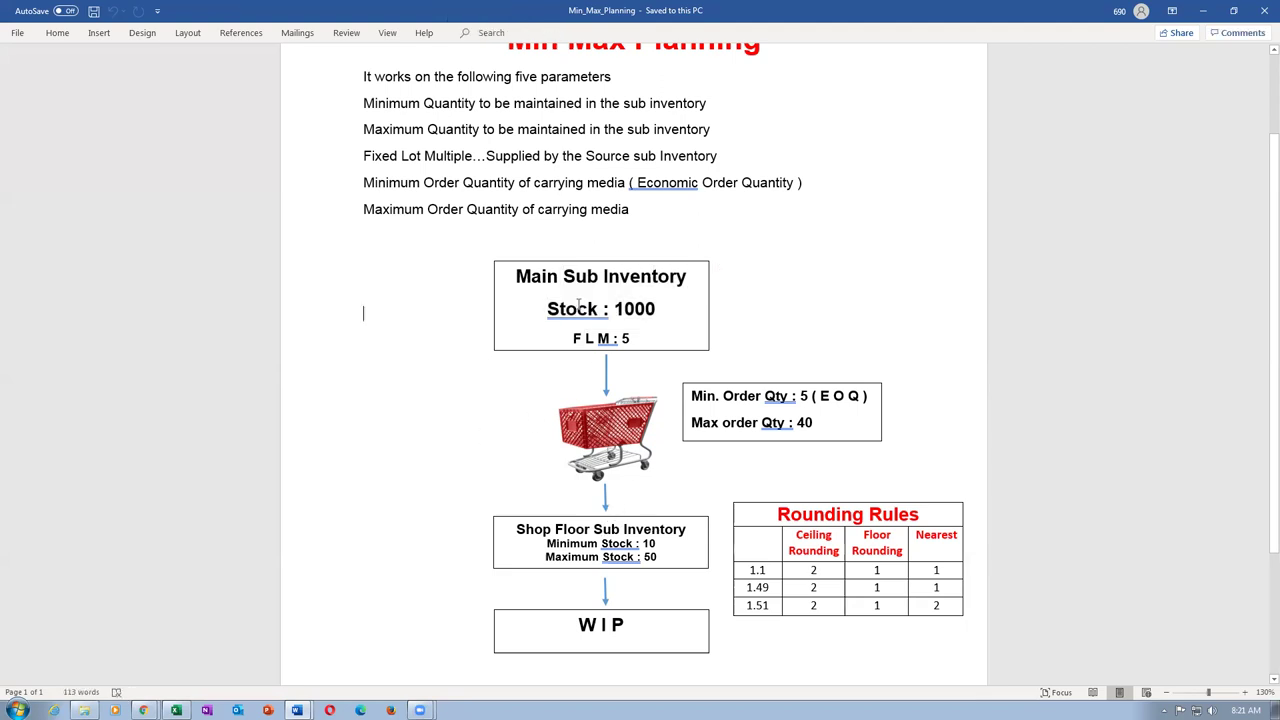
{"action": "mouse_move", "coordinate": [573, 277]}
{"action": "left_mouse_down"}
{"action": "mouse_move", "coordinate": [645, 308]}
{"action": "mouse_move", "coordinate": [600, 334]}
{"action": "left_mouse_up"}
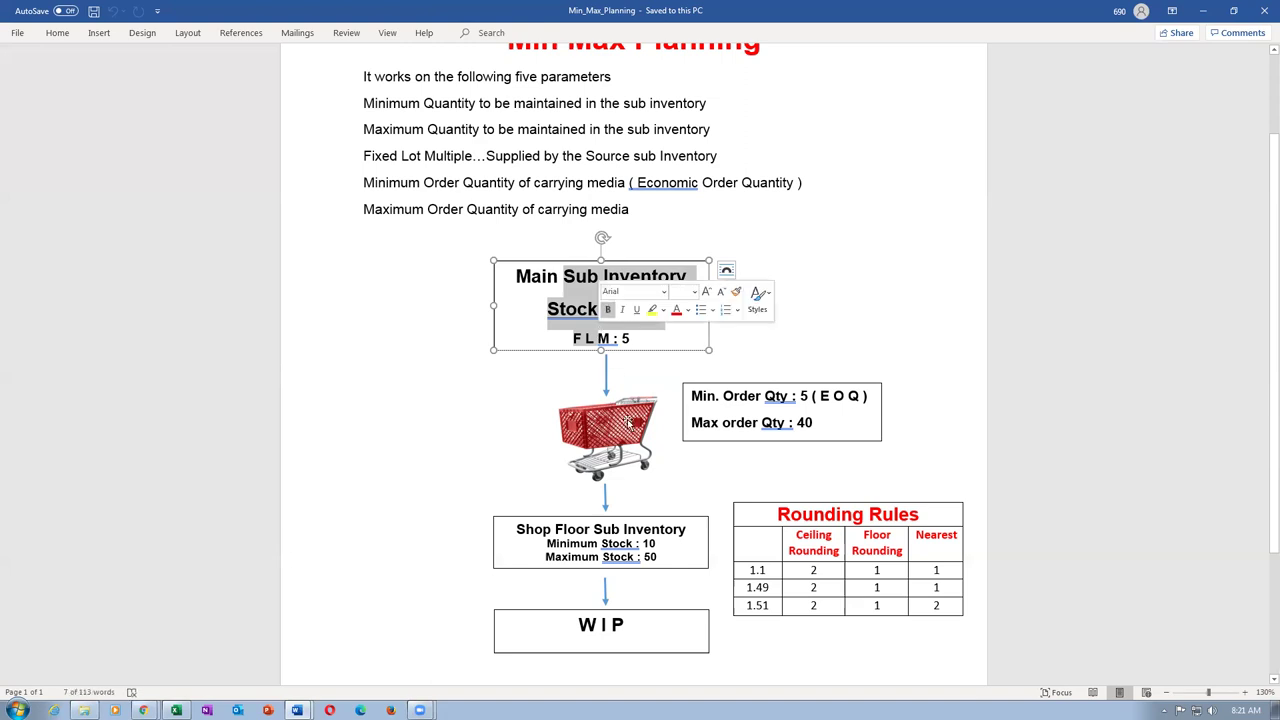
{"action": "left_click", "coordinate": [553, 280]}
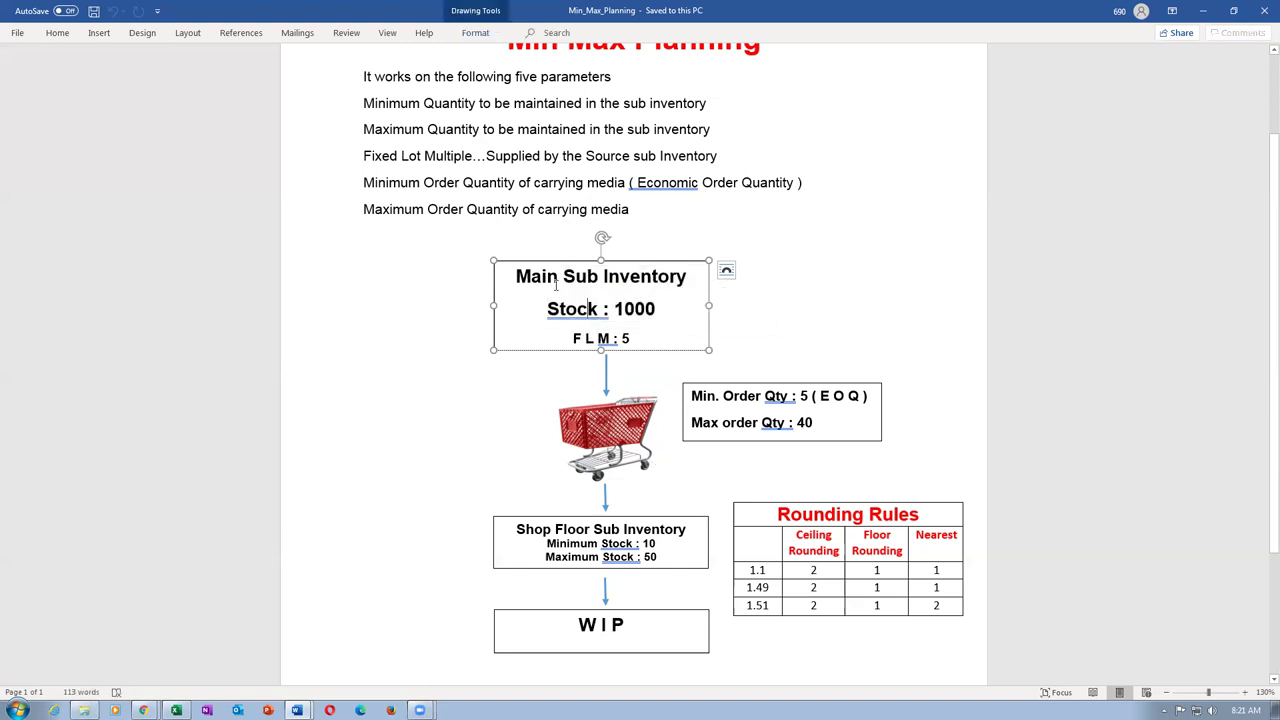
{"action": "left_click_drag", "start_coordinate": [553, 280], "coordinate": [604, 338]}
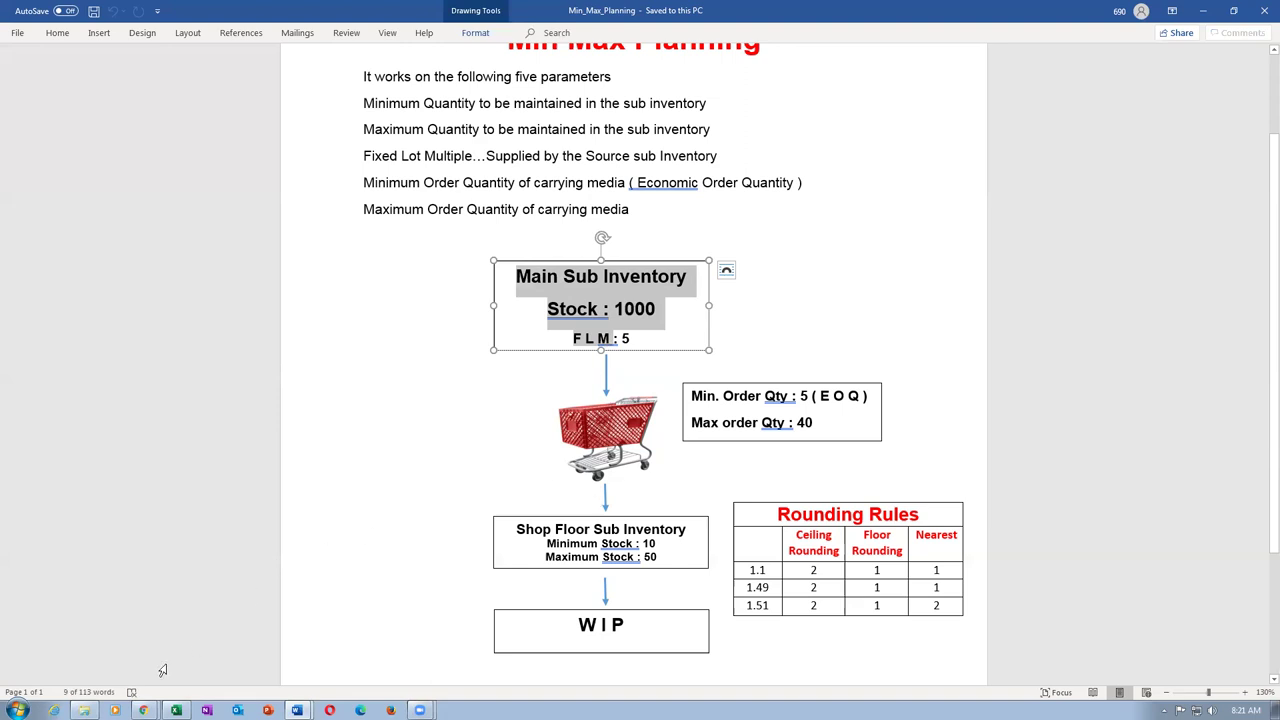
Close the Min-Max Report Chrome window and return to Oracle's Monitor Processes.
{"action": "left_click", "coordinate": [144, 709]}
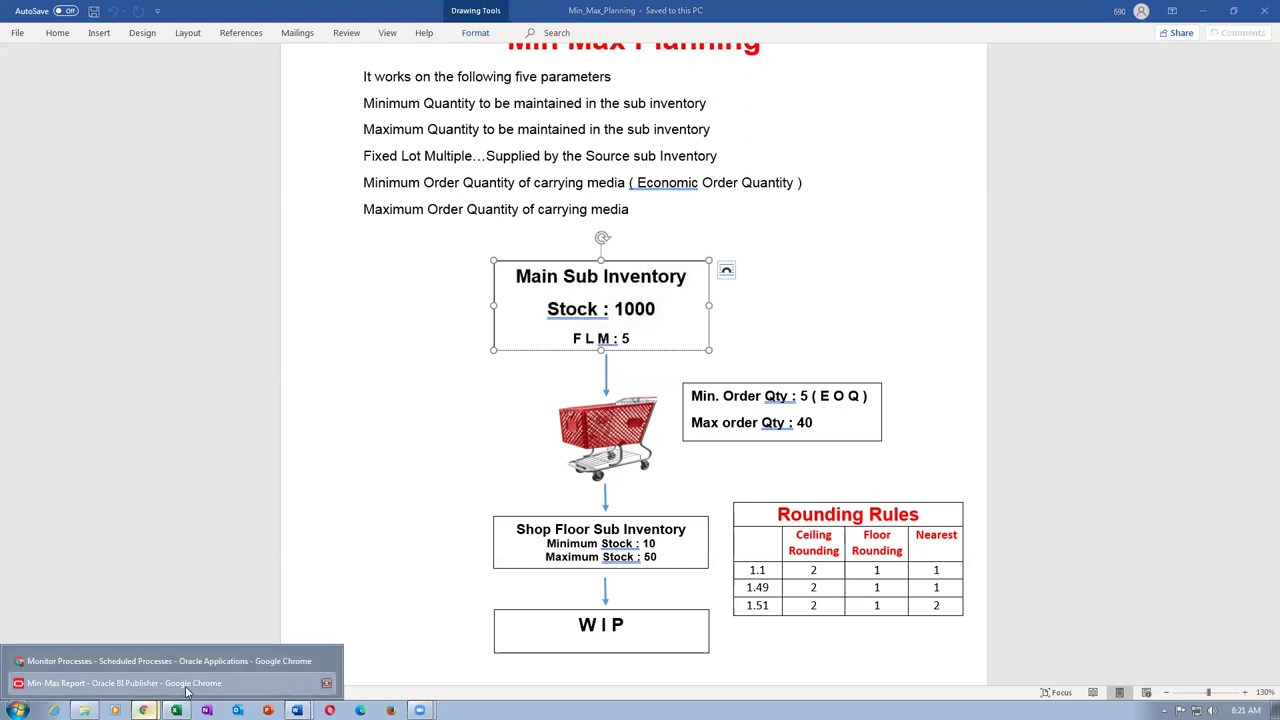
{"action": "left_click", "coordinate": [186, 684]}
{"action": "left_click", "coordinate": [519, 8]}
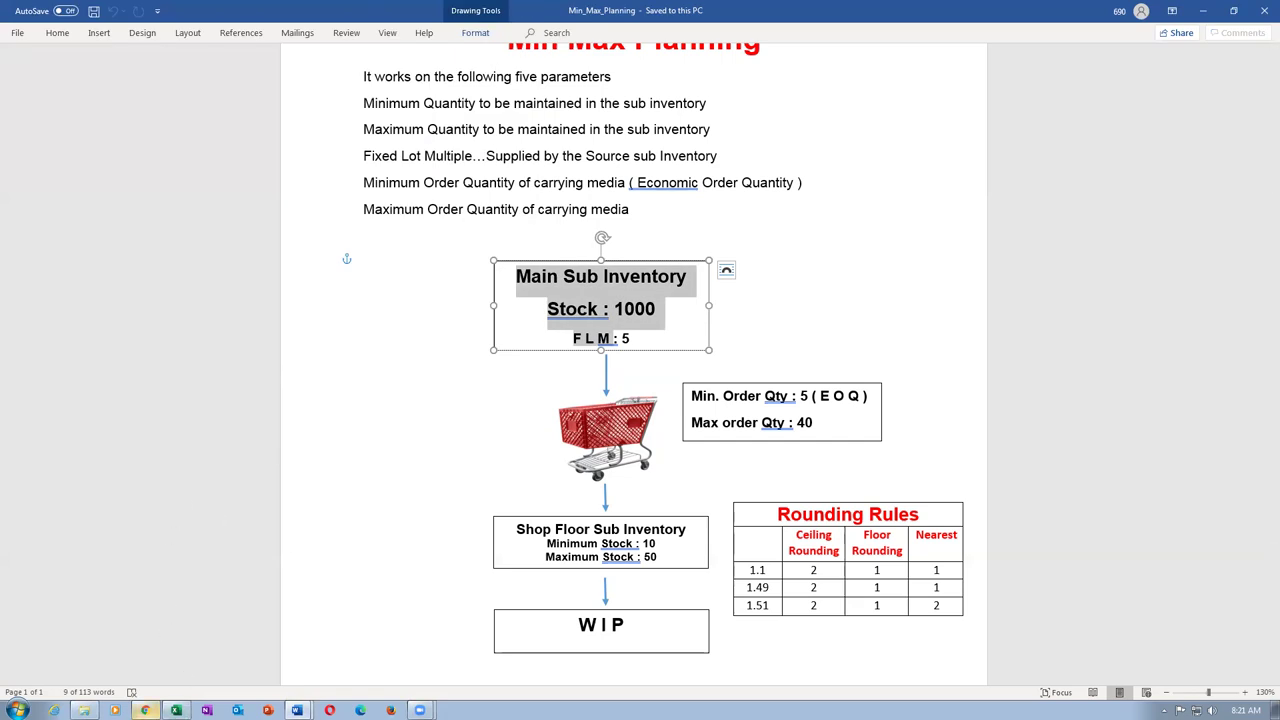
{"action": "key", "text": "alt+Tab"}
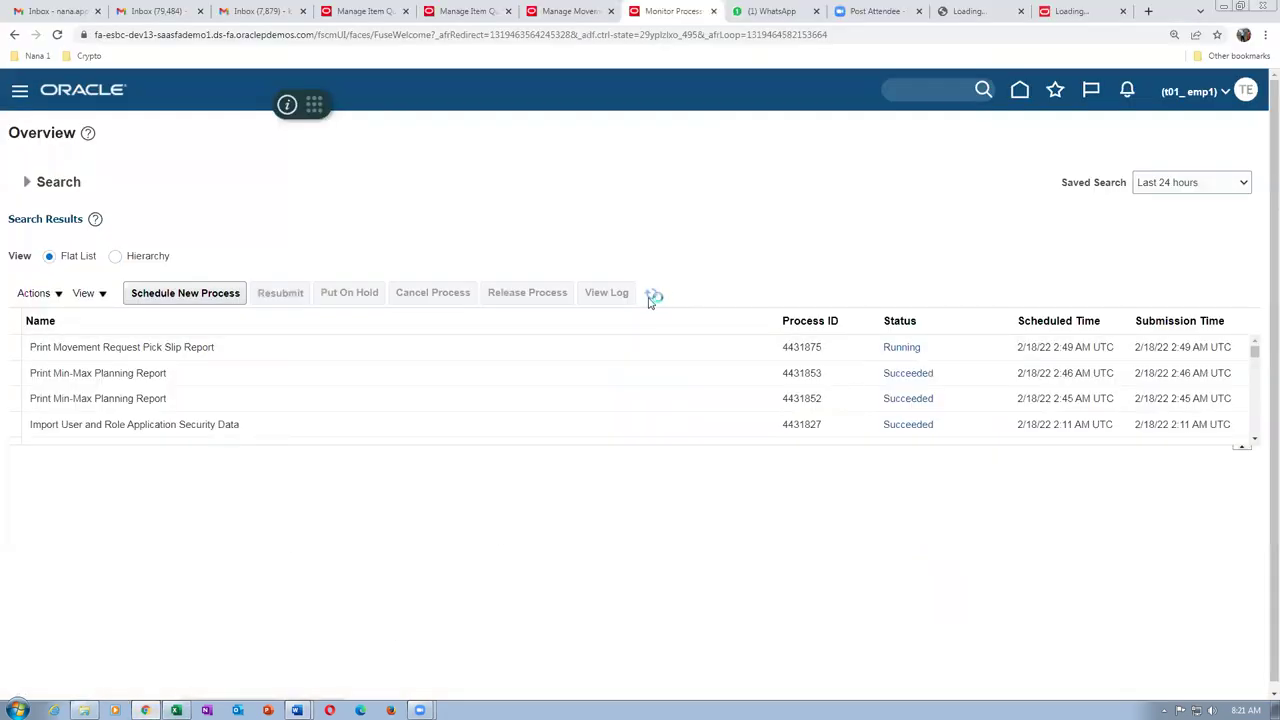
Refresh the process list and republish the completed Pick Slip Report output.
{"action": "left_click", "coordinate": [650, 296]}
{"action": "left_click", "coordinate": [226, 343]}
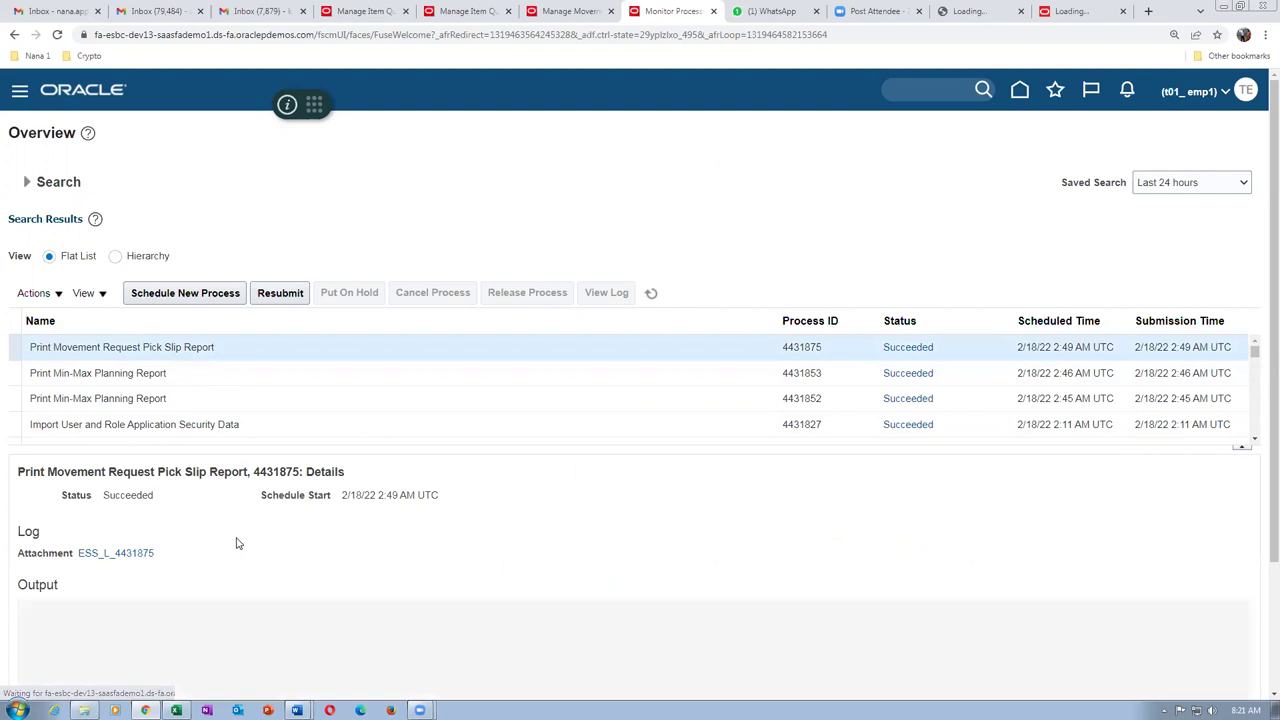
{"action": "left_click", "coordinate": [292, 665]}
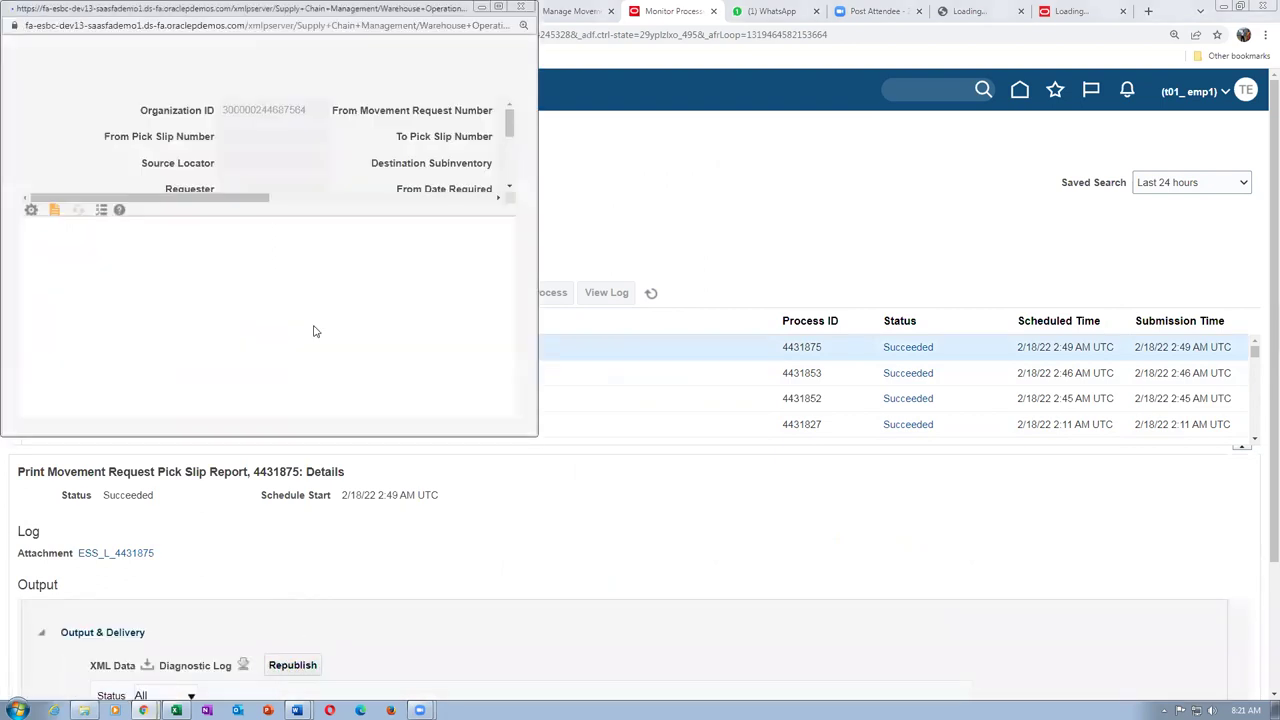
Export the pick slip output as PDF and open the downloaded file.
{"action": "left_click", "coordinate": [448, 220]}
{"action": "mouse_move", "coordinate": [449, 240]}
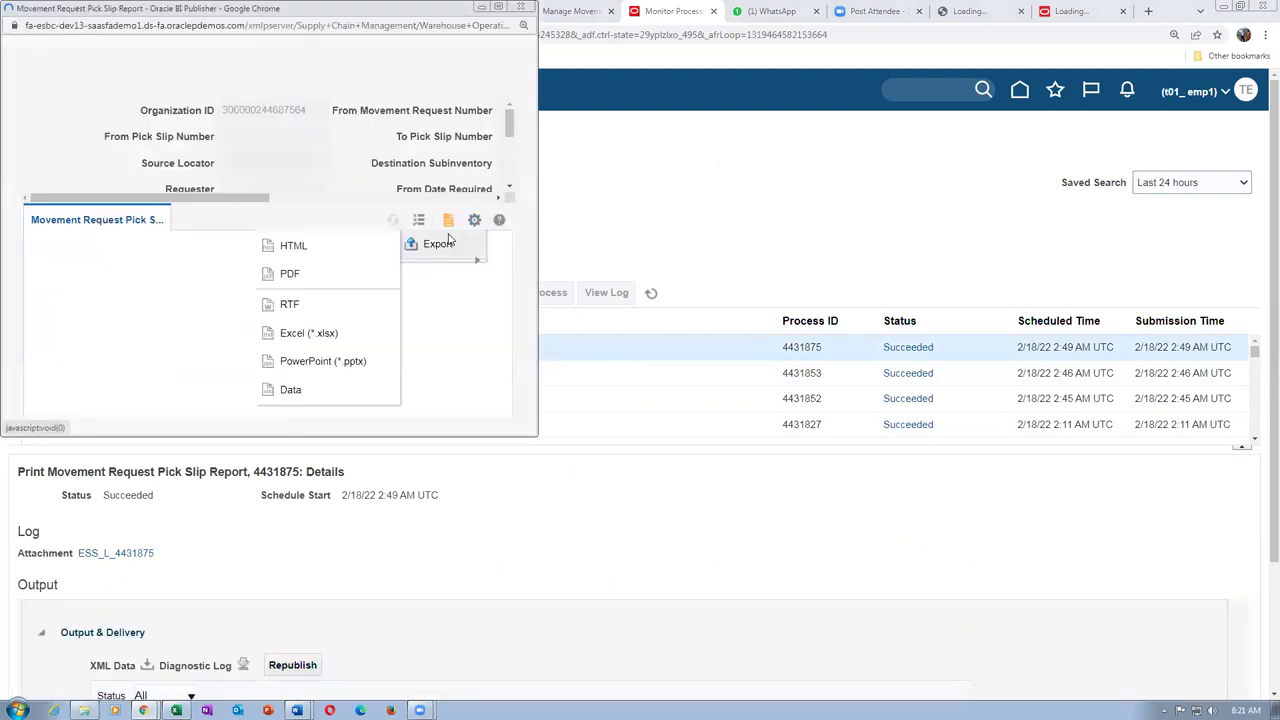
{"action": "left_click", "coordinate": [329, 273]}
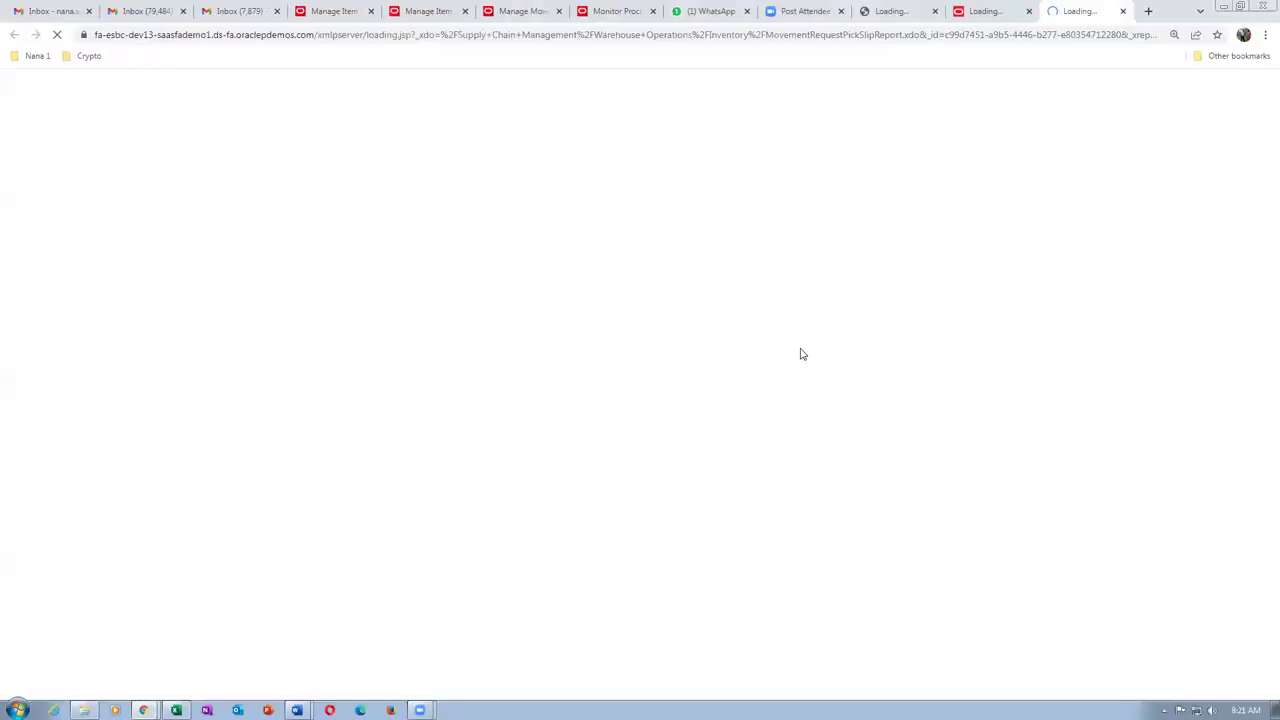
{"action": "left_click", "coordinate": [1231, 681]}
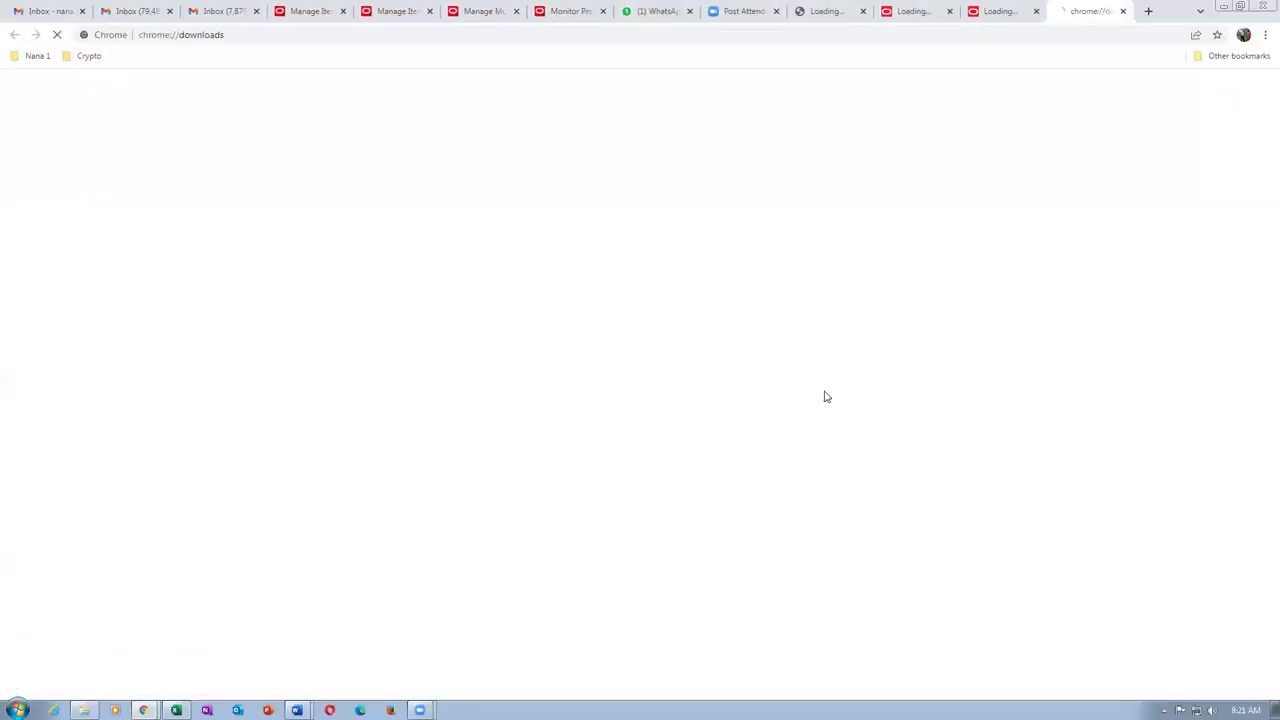
{"action": "left_click", "coordinate": [569, 168]}
Scroll through the pick slip PDF down to page 9, noting the Completed picks status.
{"action": "scroll", "coordinate": [751, 366], "scroll_direction": "down", "scroll_amount": 7}
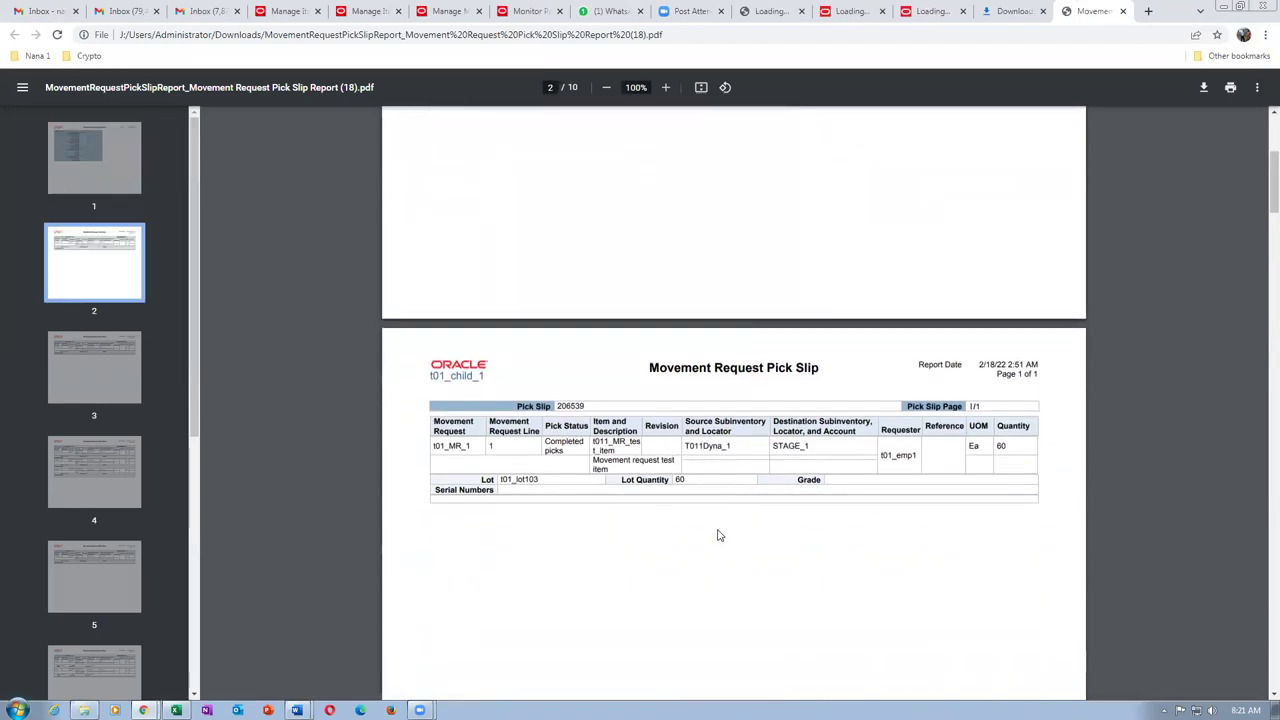
{"action": "triple_click", "coordinate": [548, 447]}
{"action": "left_click", "coordinate": [570, 508]}
{"action": "scroll", "coordinate": [582, 482], "scroll_direction": "down", "scroll_amount": 5}
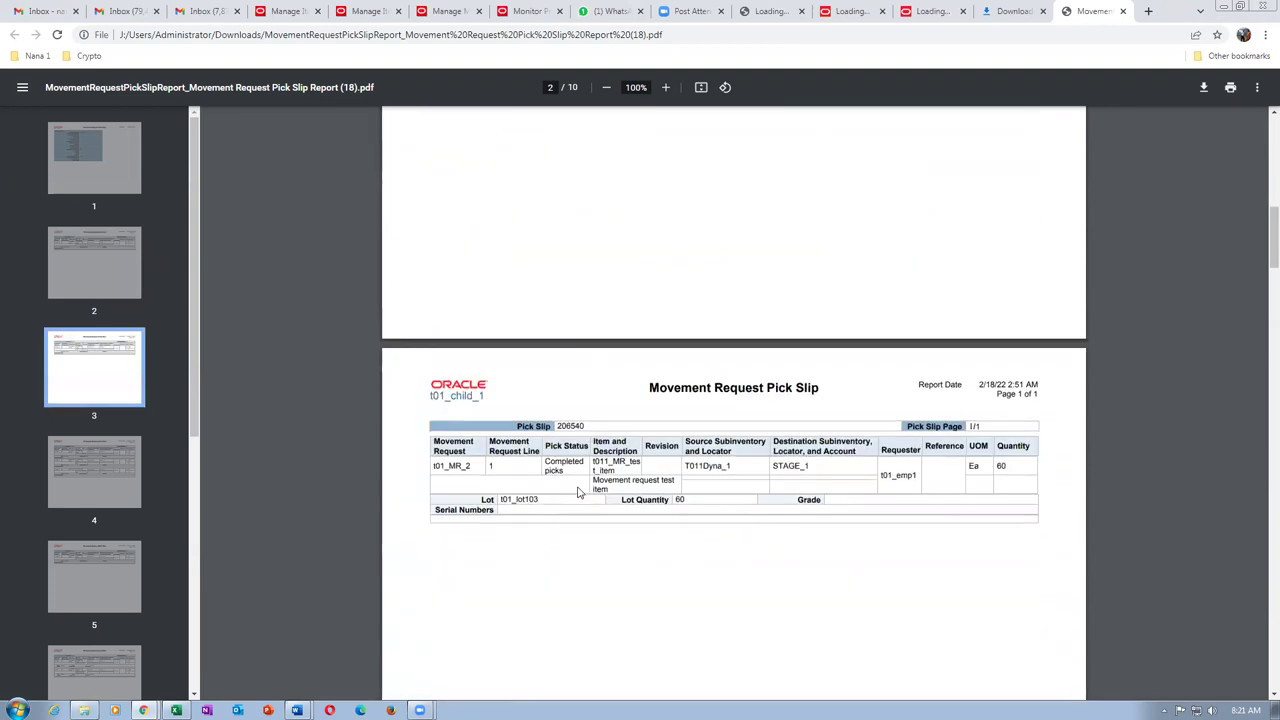
{"action": "scroll", "coordinate": [580, 481], "scroll_direction": "down", "scroll_amount": 5}
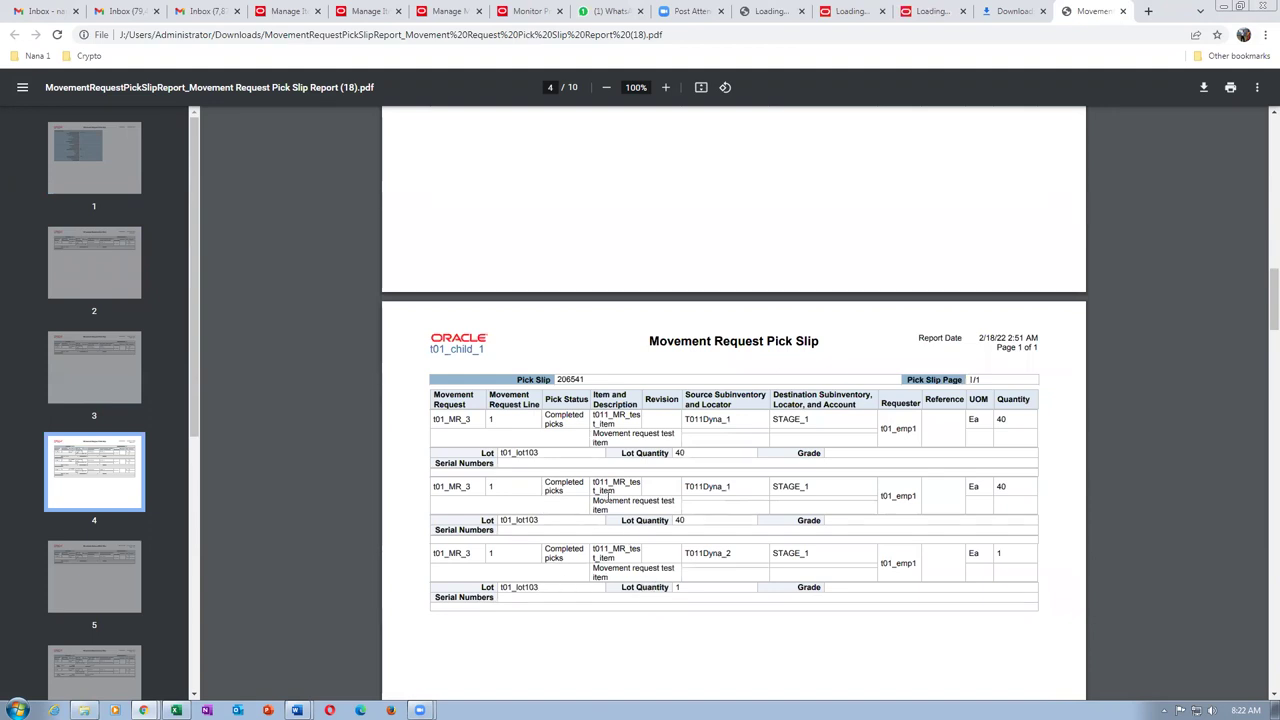
{"action": "scroll", "coordinate": [607, 497], "scroll_direction": "down", "scroll_amount": 5}
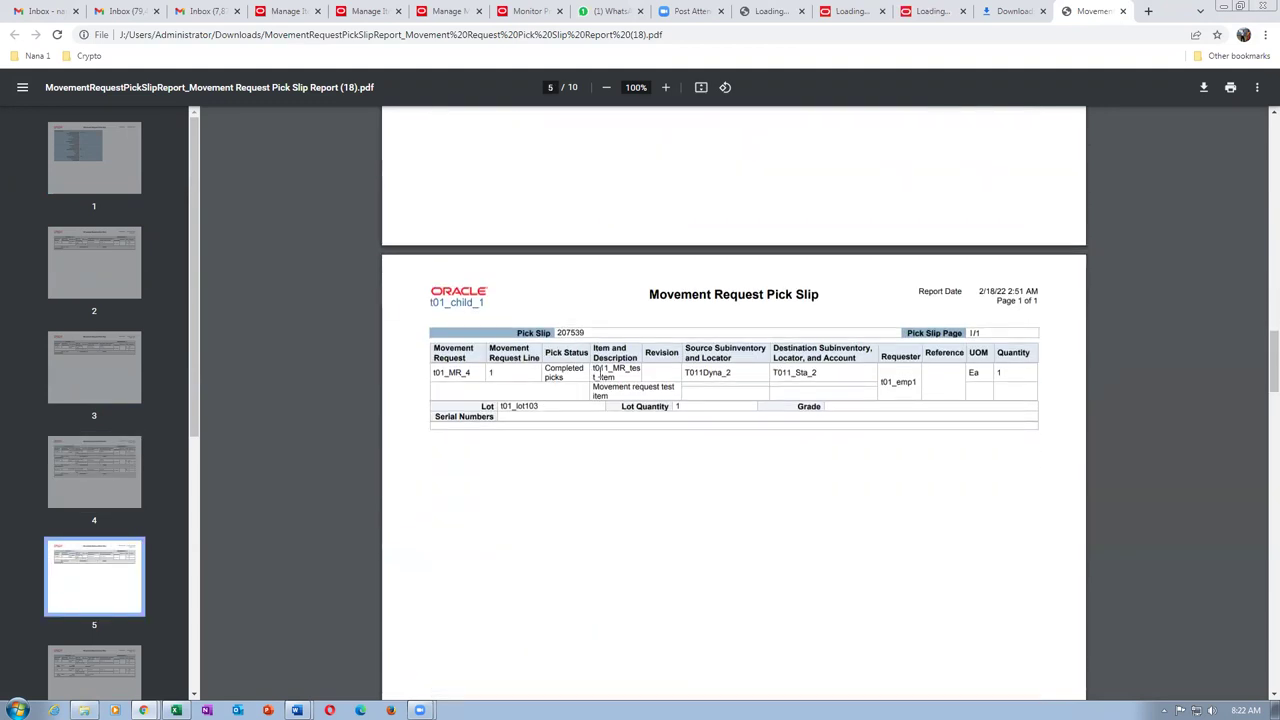
{"action": "scroll", "coordinate": [646, 518], "scroll_direction": "down", "scroll_amount": 5}
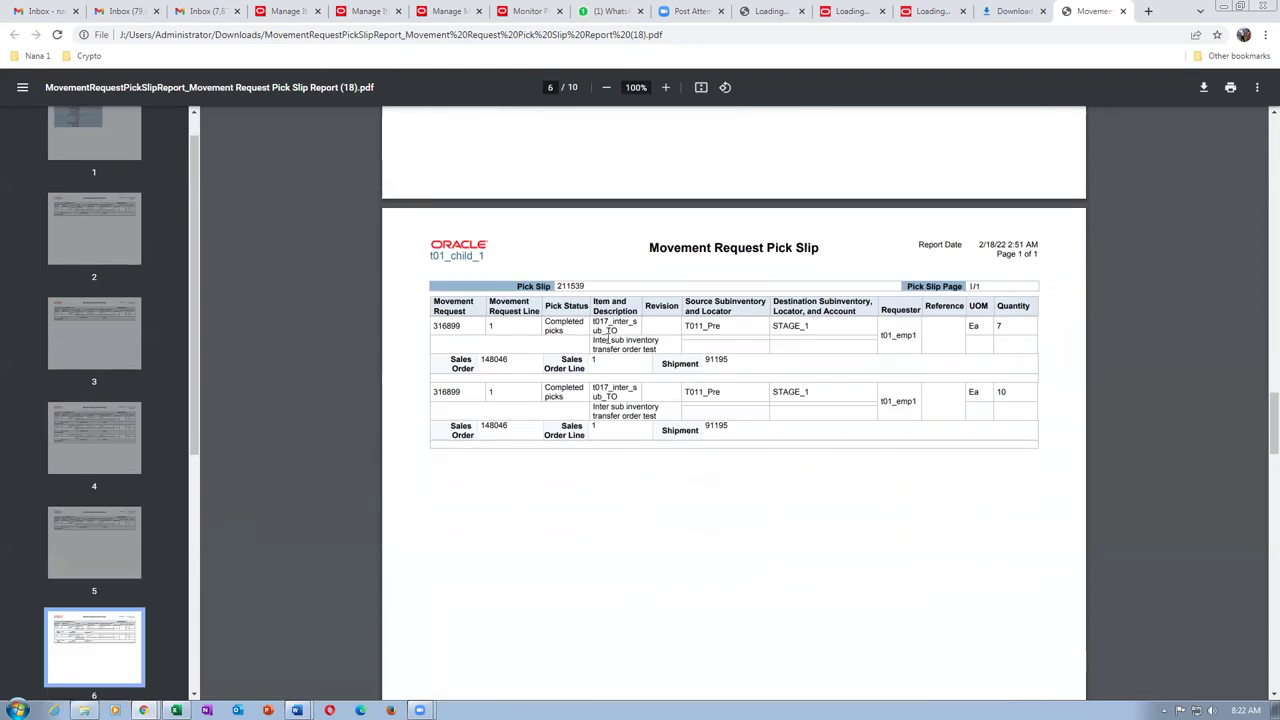
{"action": "scroll", "coordinate": [611, 451], "scroll_direction": "down", "scroll_amount": 5}
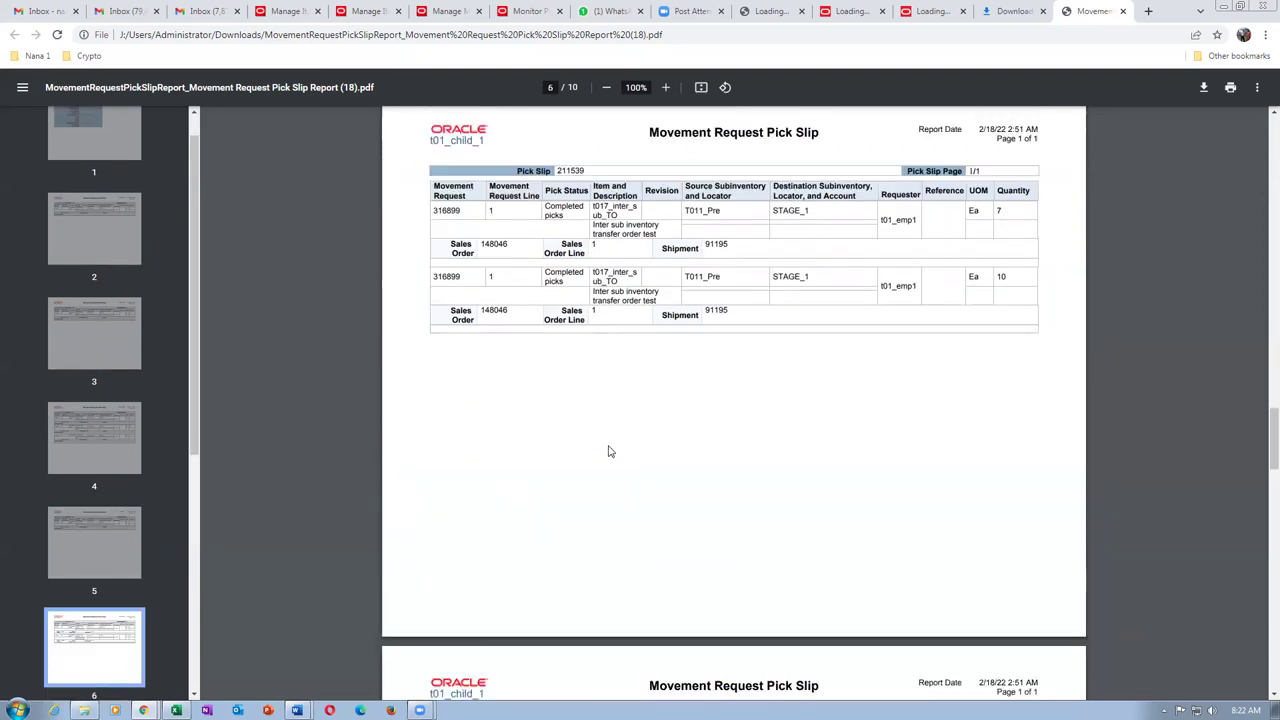
{"action": "scroll", "coordinate": [608, 447], "scroll_direction": "down", "scroll_amount": 5}
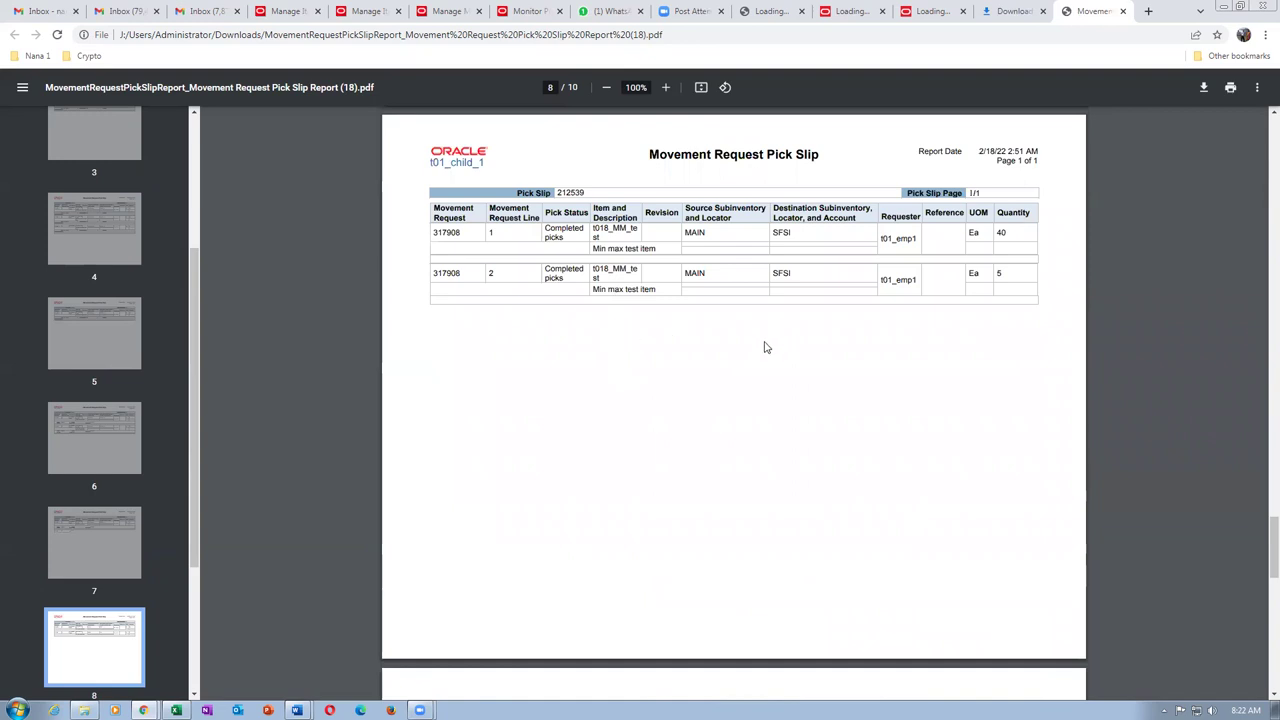
{"action": "scroll", "coordinate": [766, 347], "scroll_direction": "down", "scroll_amount": 5}
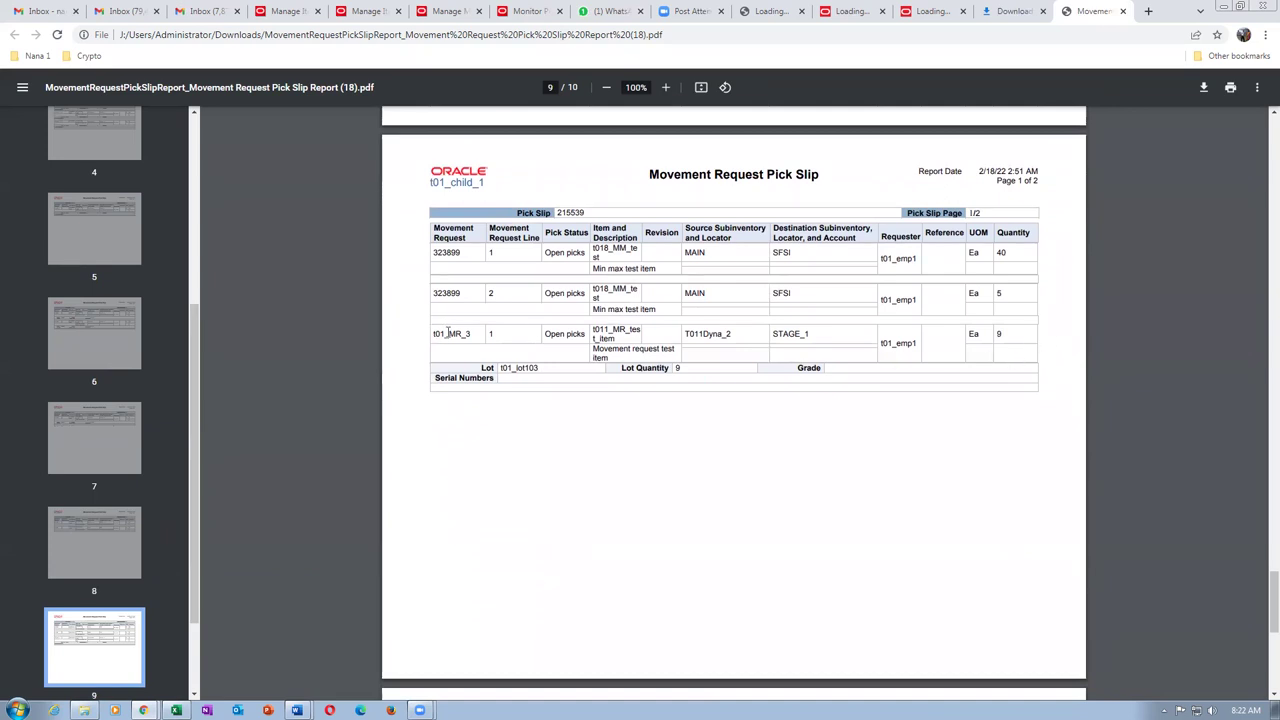
Highlight request 323899's two Min max test item pick lines, then close the PDF.
{"action": "left_click_drag", "start_coordinate": [435, 338], "coordinate": [590, 337]}
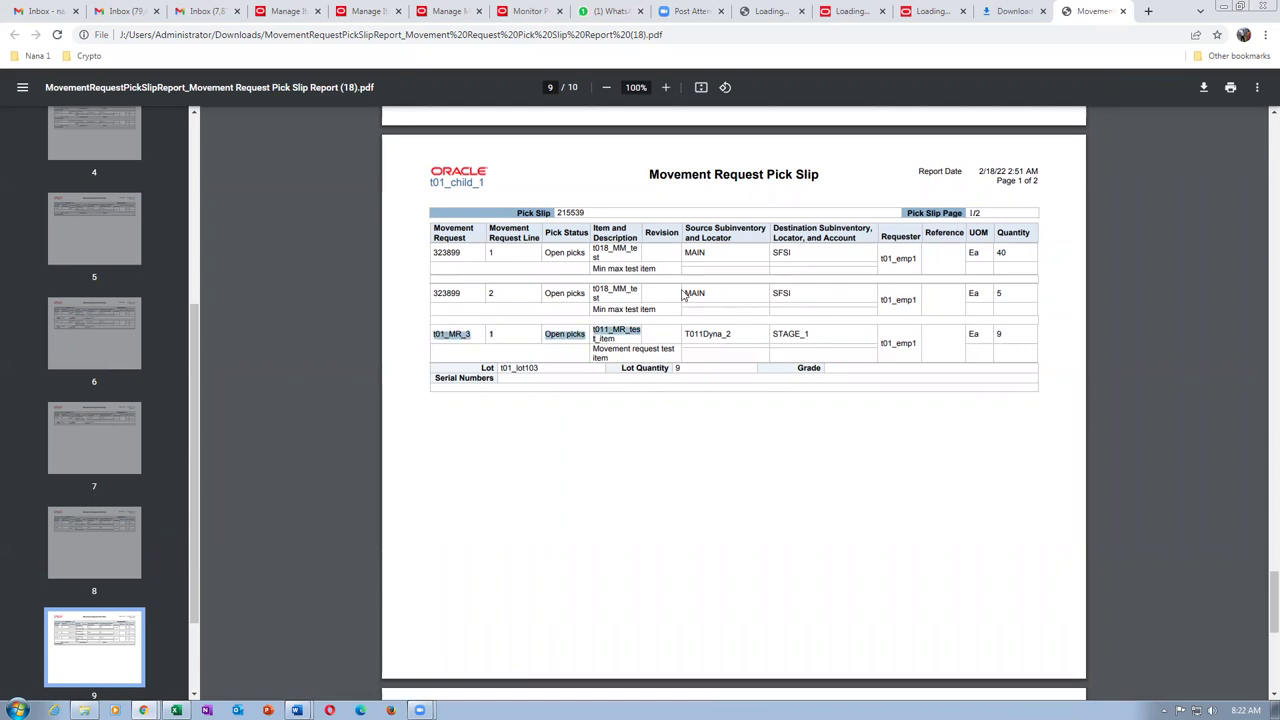
{"action": "left_click", "coordinate": [595, 256]}
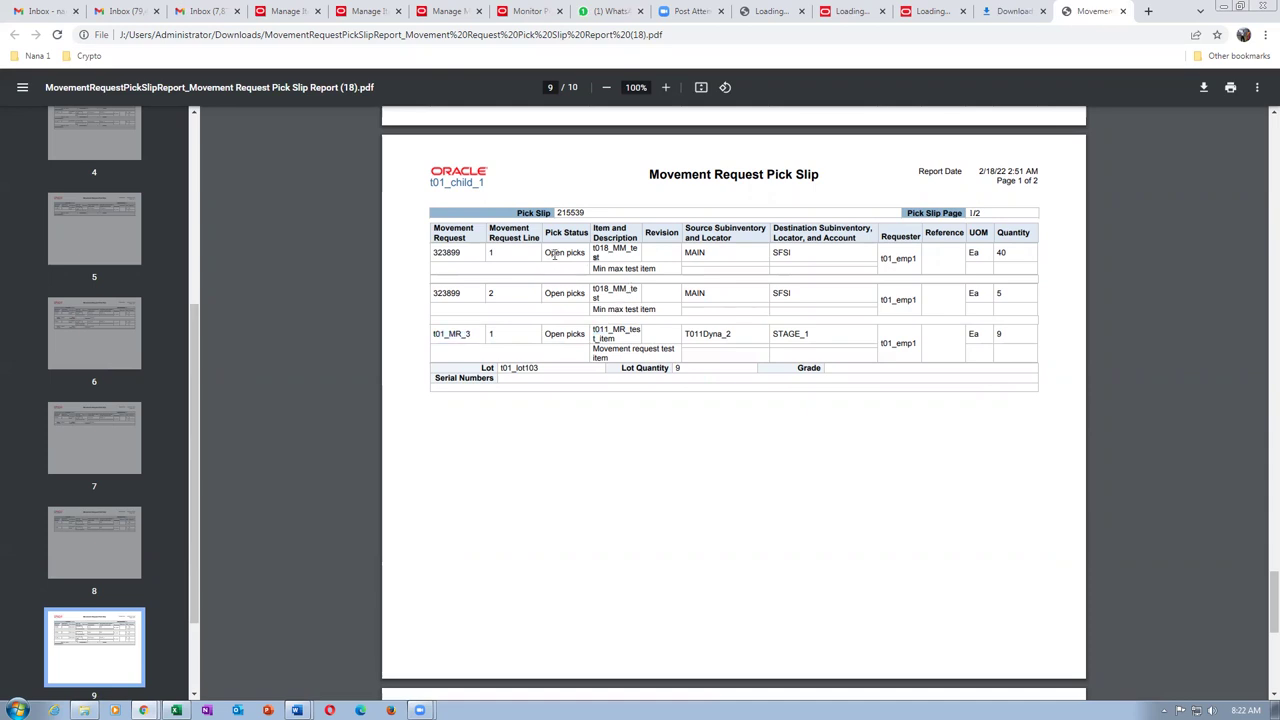
{"action": "left_click_drag", "start_coordinate": [547, 253], "coordinate": [848, 303]}
{"action": "left_click_drag", "start_coordinate": [981, 316], "coordinate": [1020, 295]}
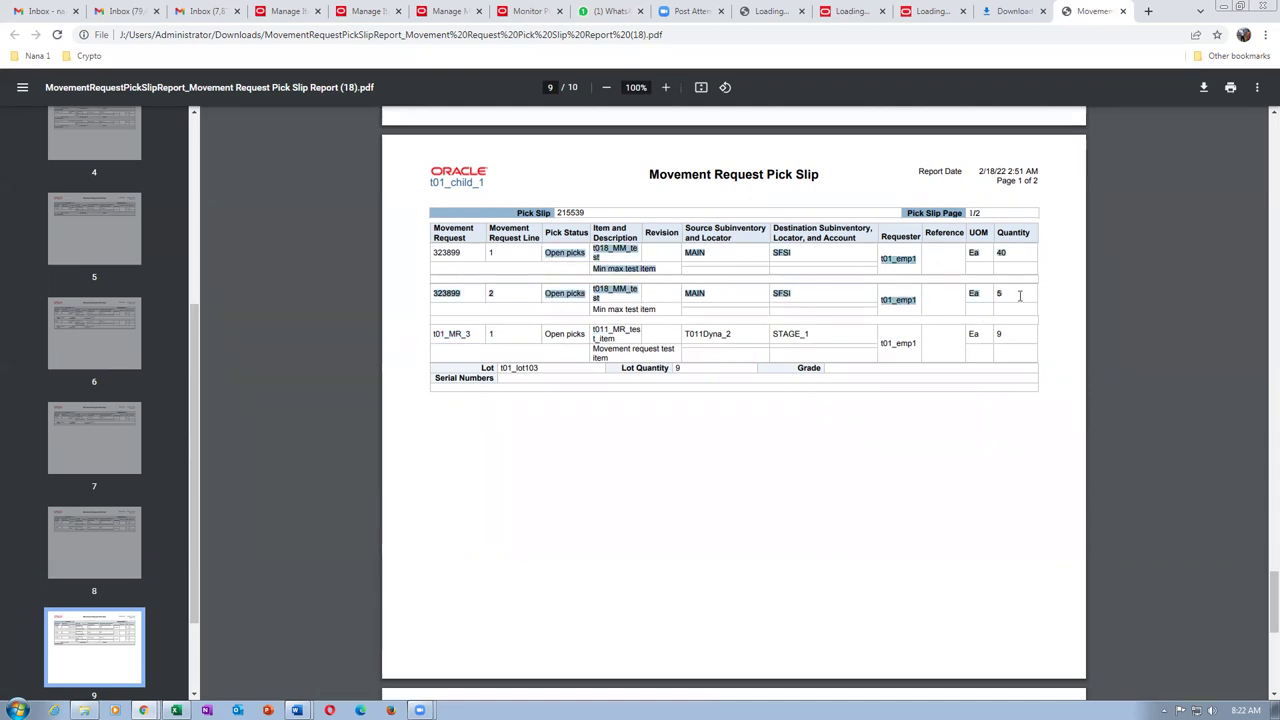
{"action": "left_click", "coordinate": [652, 580]}
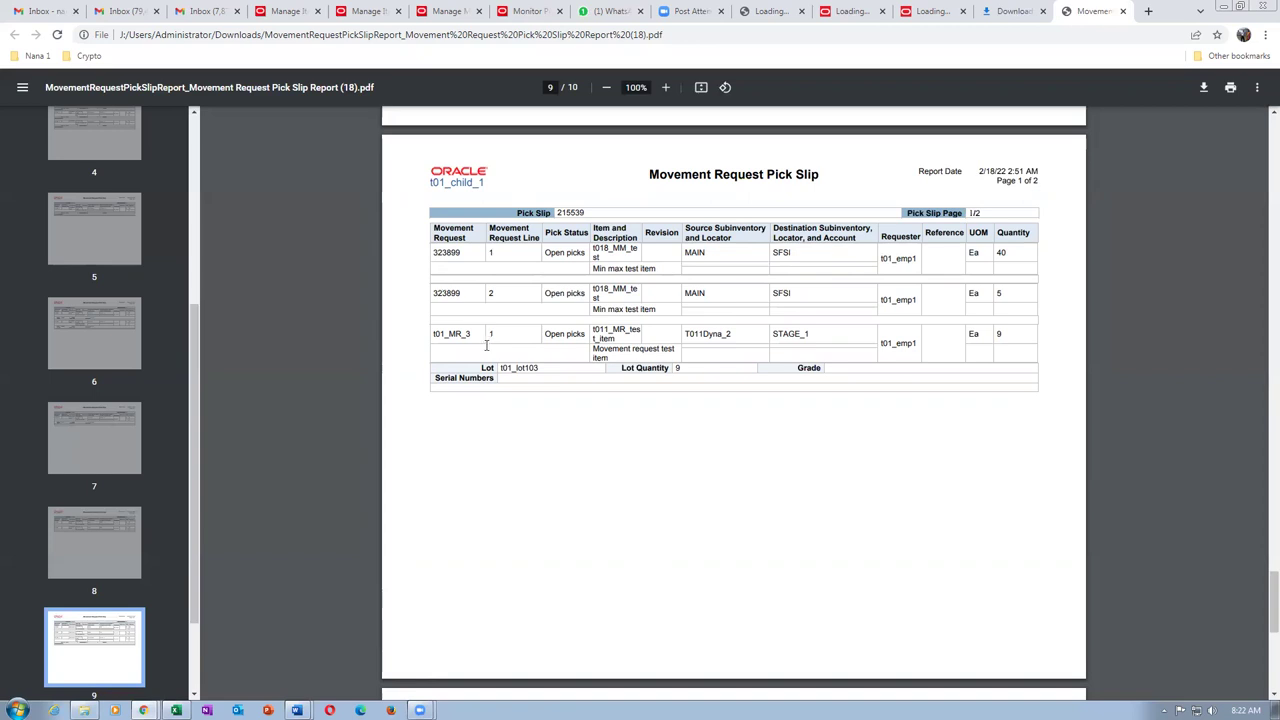
{"action": "left_click_drag", "start_coordinate": [441, 338], "coordinate": [472, 334]}
{"action": "left_click", "coordinate": [620, 510]}
{"action": "left_click_drag", "start_coordinate": [614, 248], "coordinate": [1016, 280]}
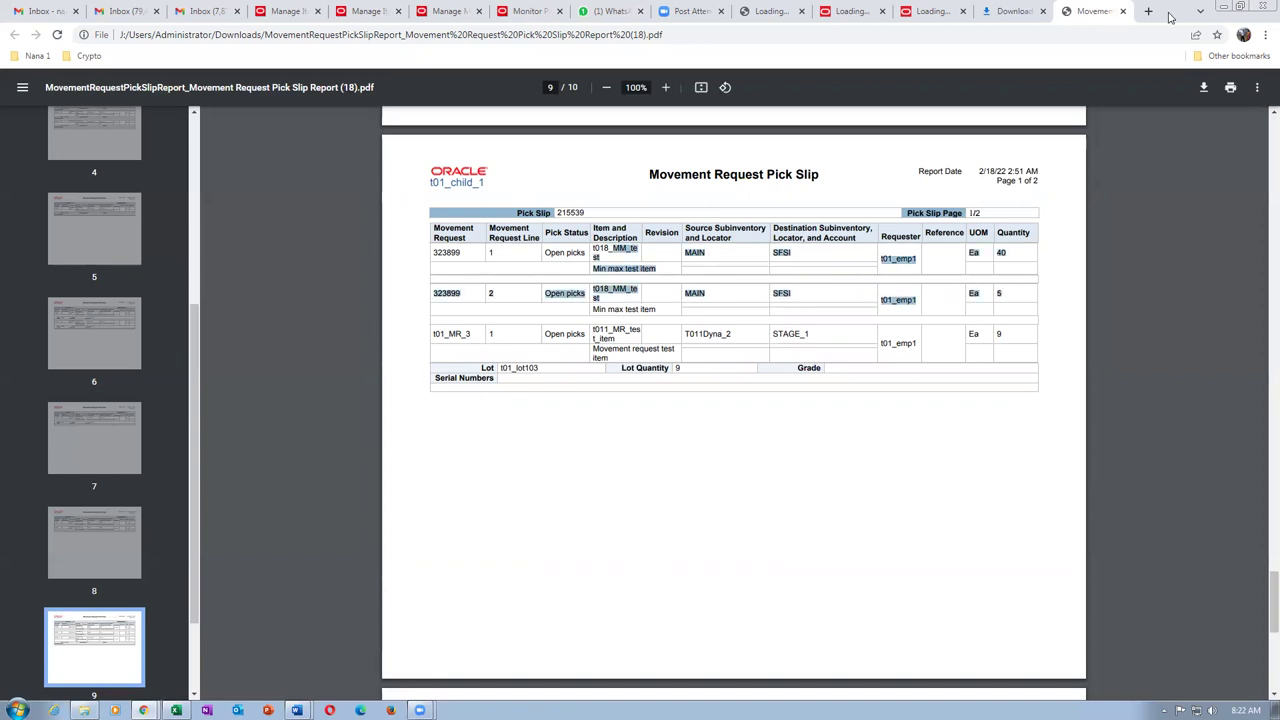
{"action": "left_click", "coordinate": [1122, 14]}
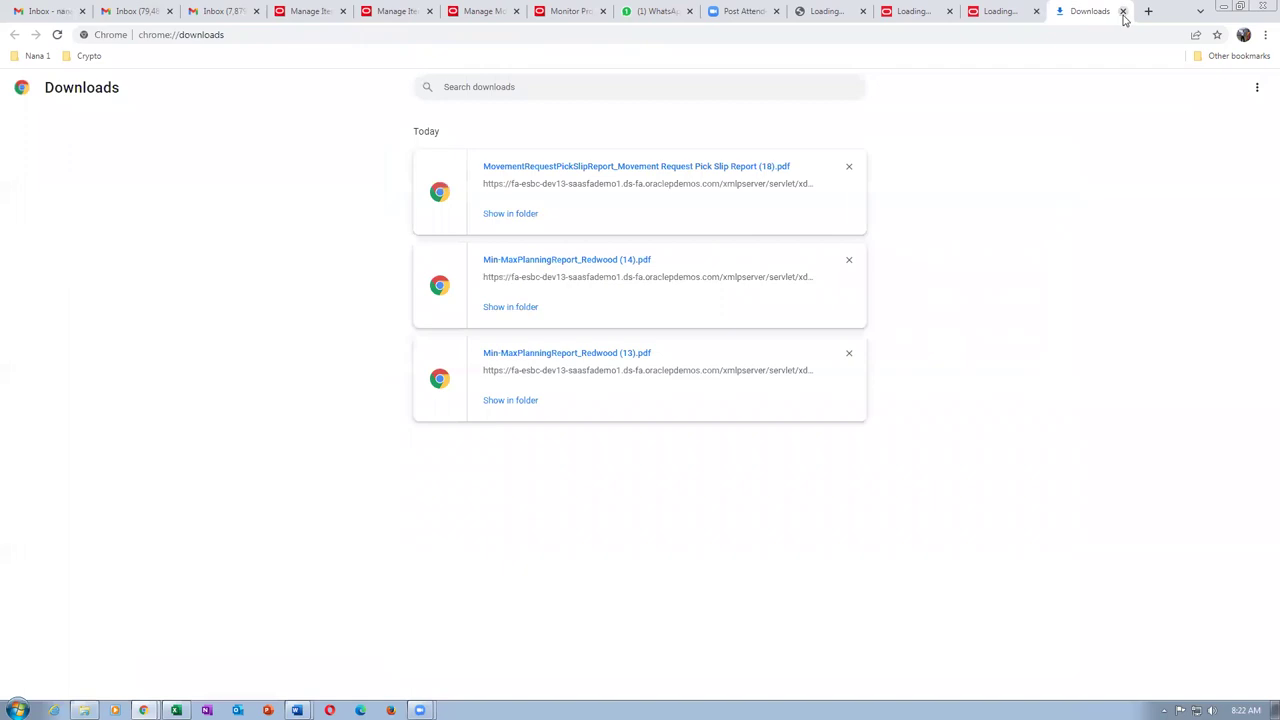
Close the downloads page and three leftover report loading tabs, returning to Oracle's inventory overview.
{"action": "left_click", "coordinate": [1122, 12]}
{"action": "left_click", "coordinate": [1122, 12]}
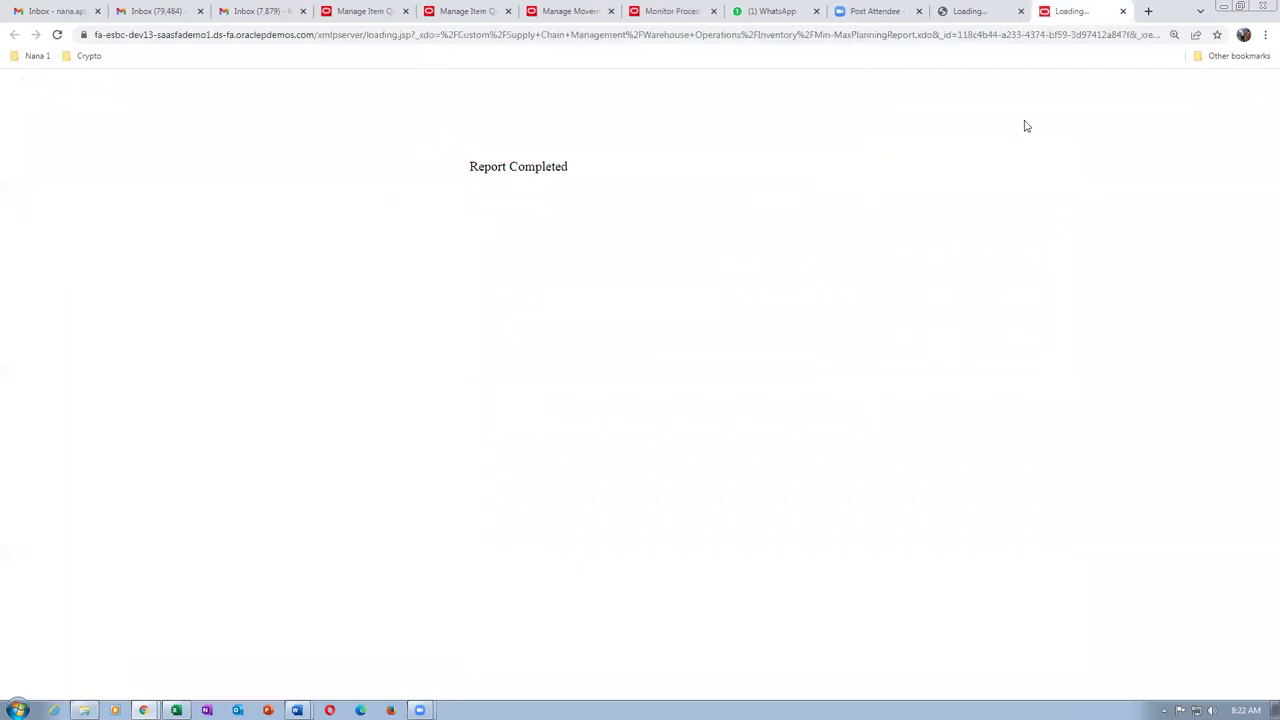
{"action": "left_click", "coordinate": [1123, 12]}
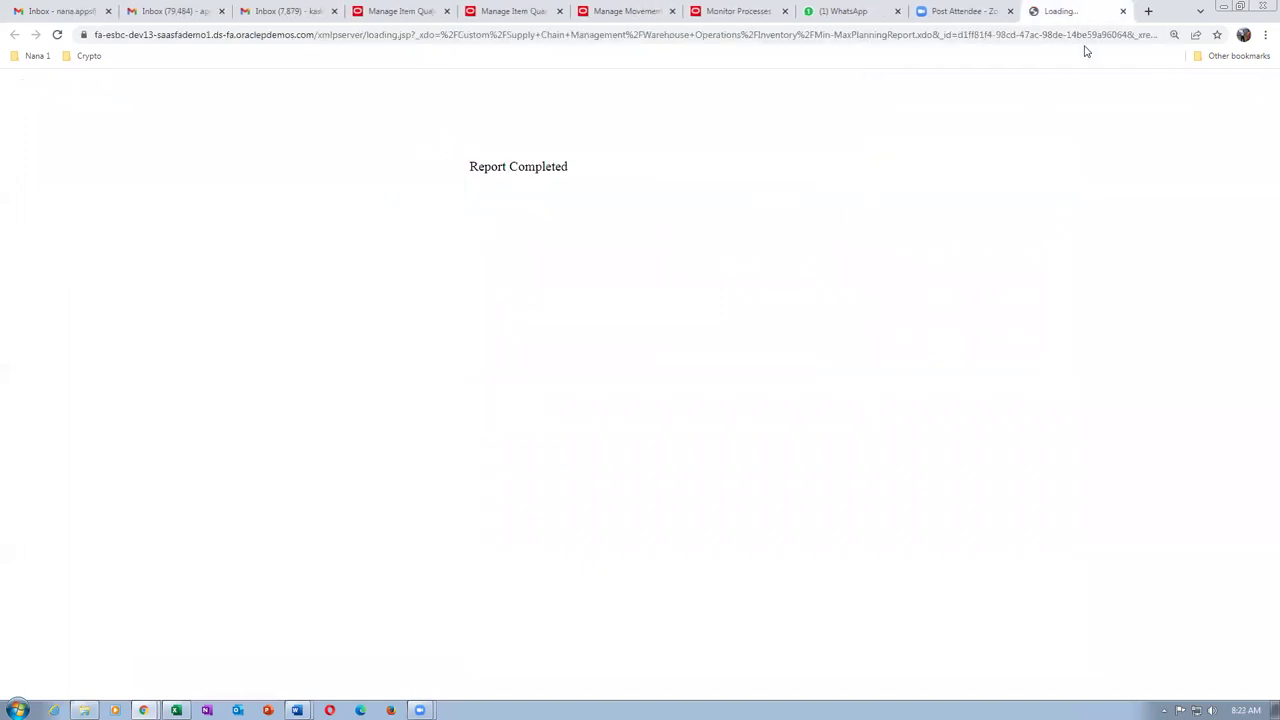
{"action": "left_click", "coordinate": [1122, 11]}
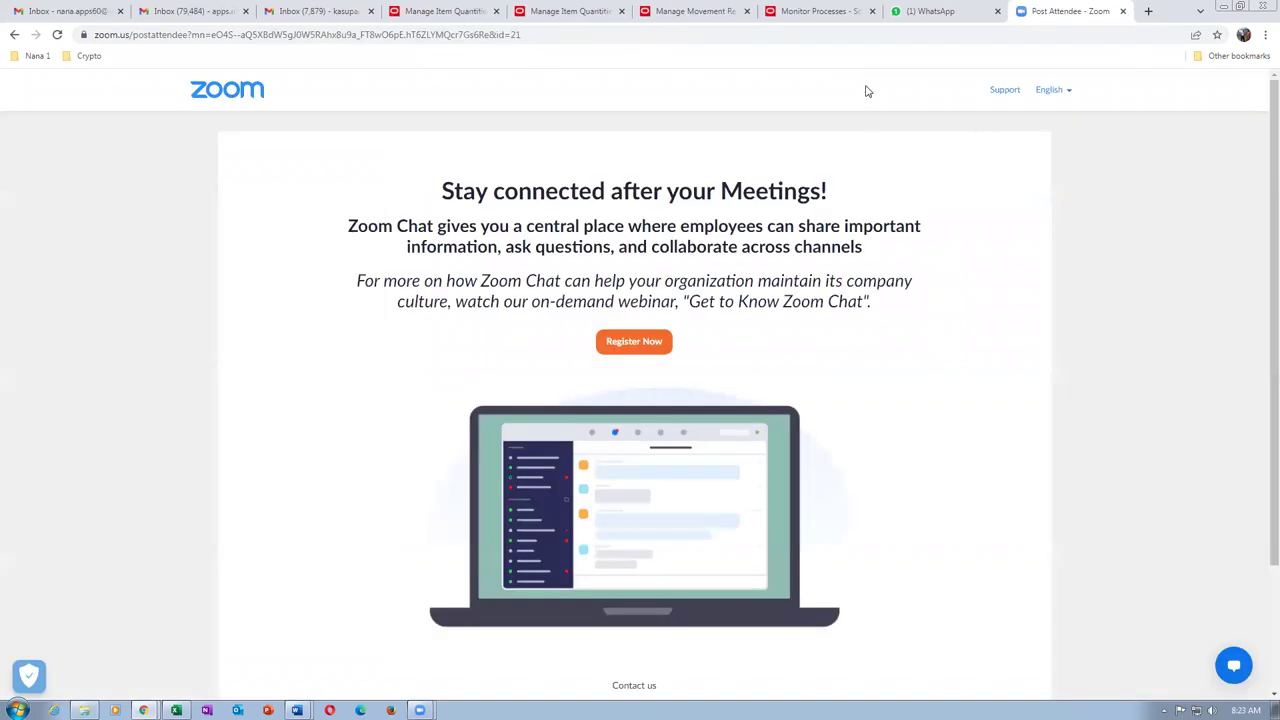
{"action": "left_click", "coordinate": [718, 20]}
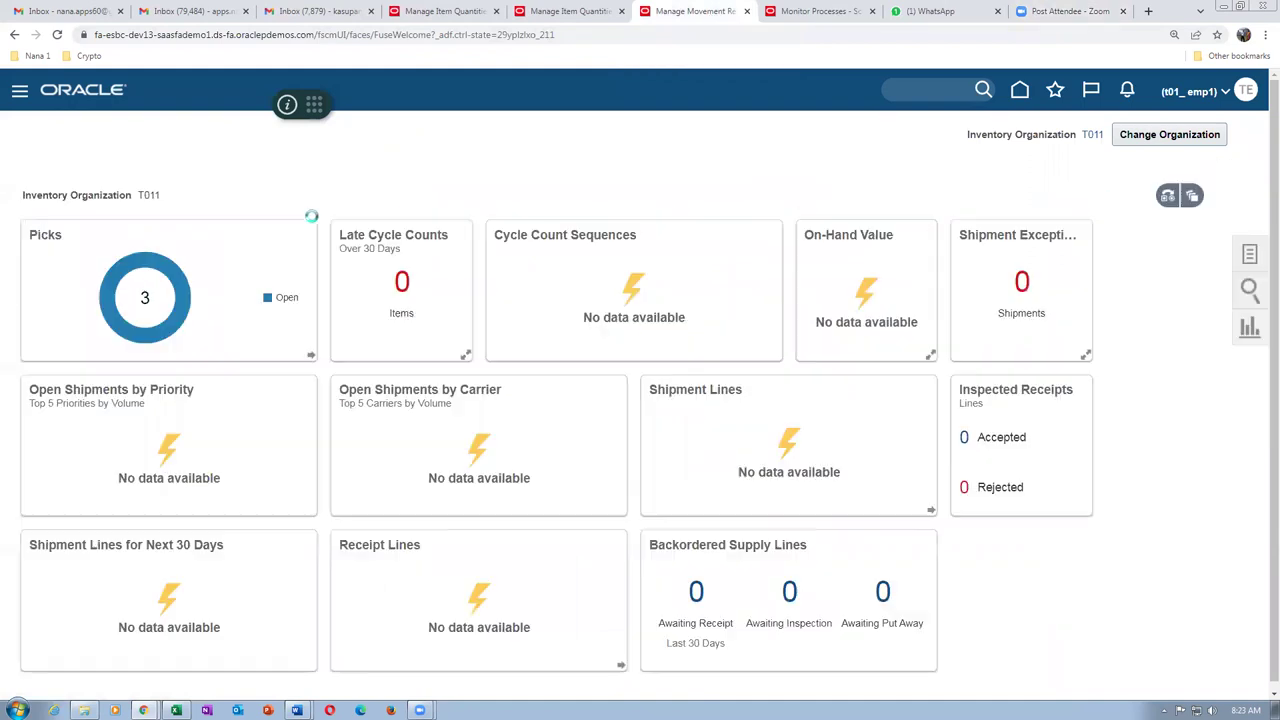
Open pick slip 215539 from T011's Picks tile, then switch to the Min_Max_Planning notes.
{"action": "mouse_move", "coordinate": [170, 272]}
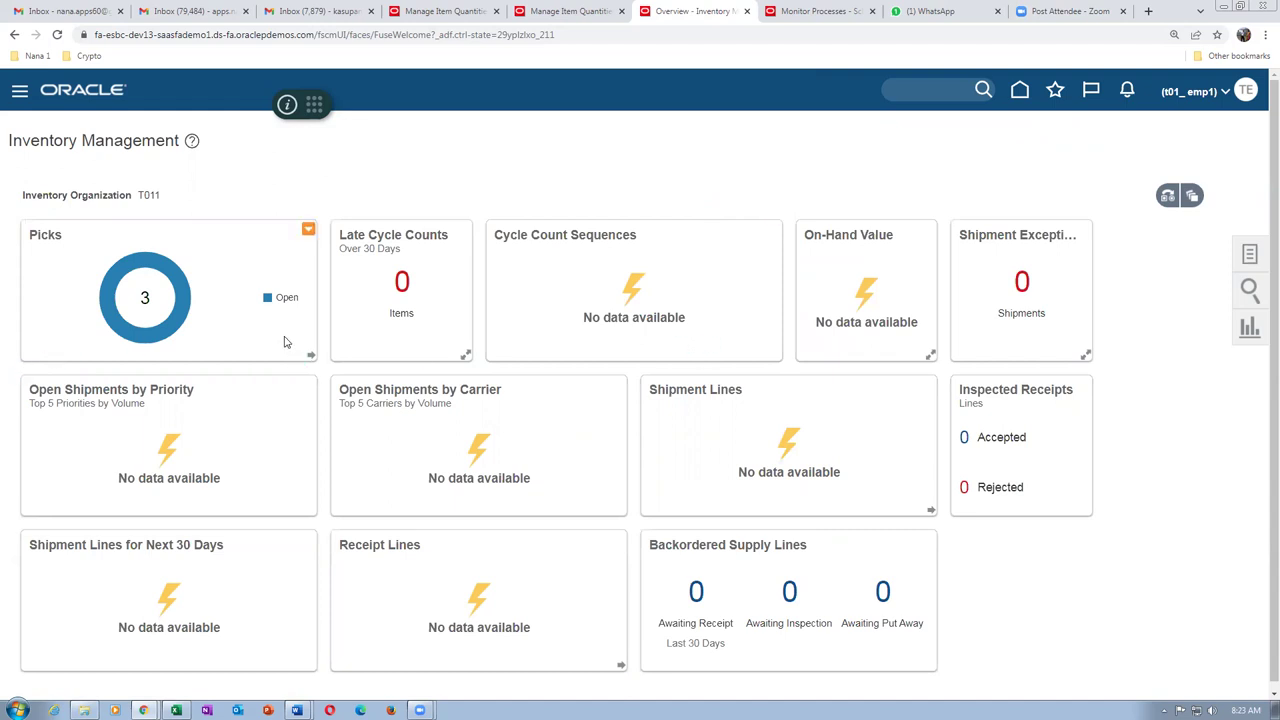
{"action": "mouse_move", "coordinate": [183, 301]}
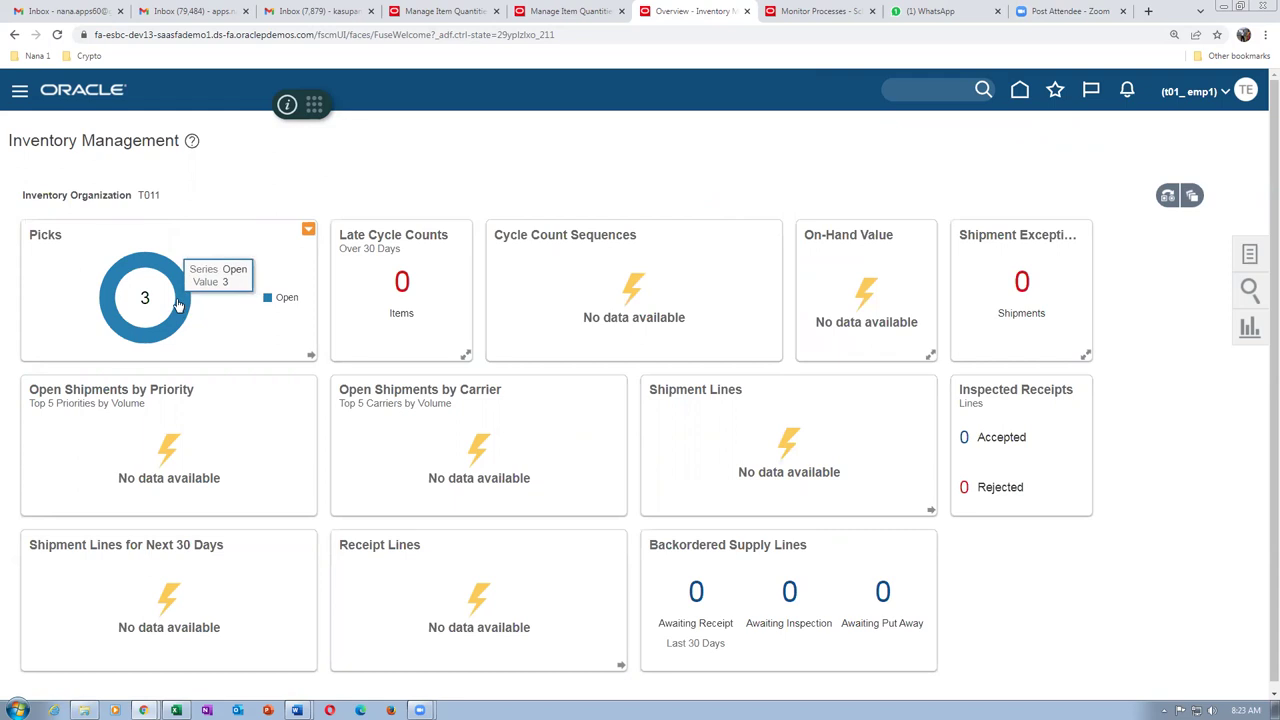
{"action": "left_click", "coordinate": [282, 351]}
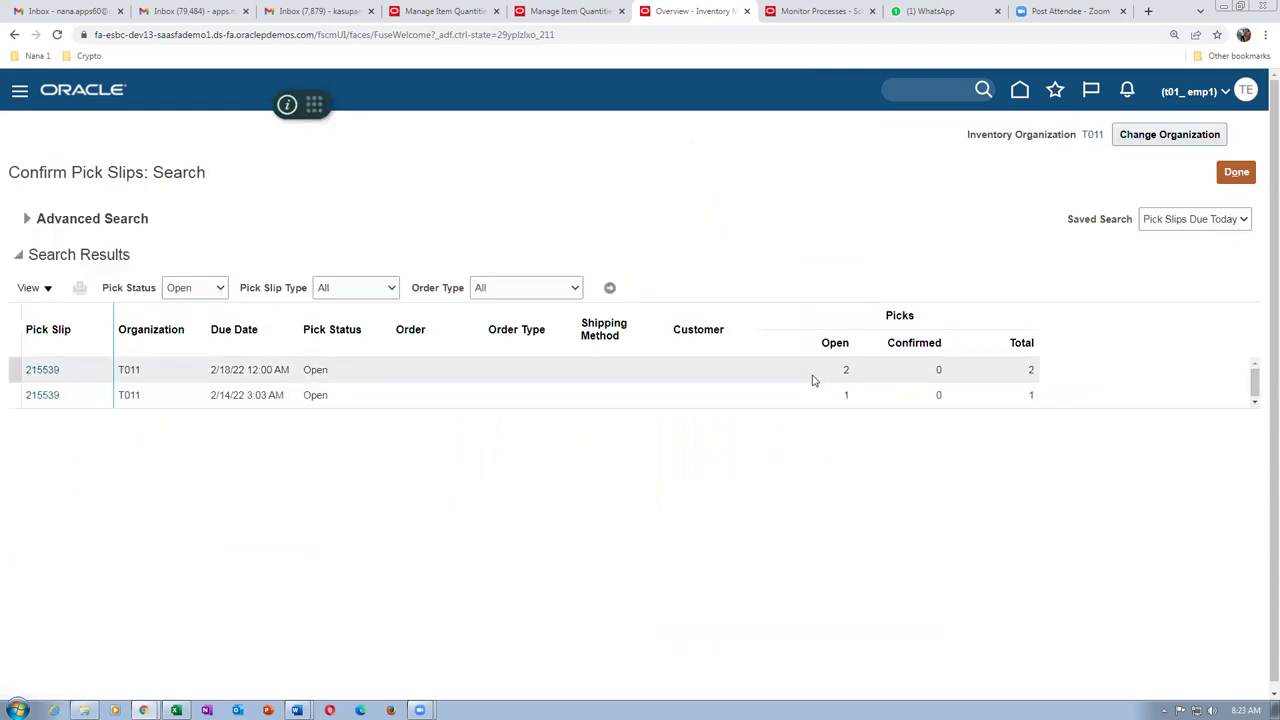
{"action": "left_click", "coordinate": [44, 371]}
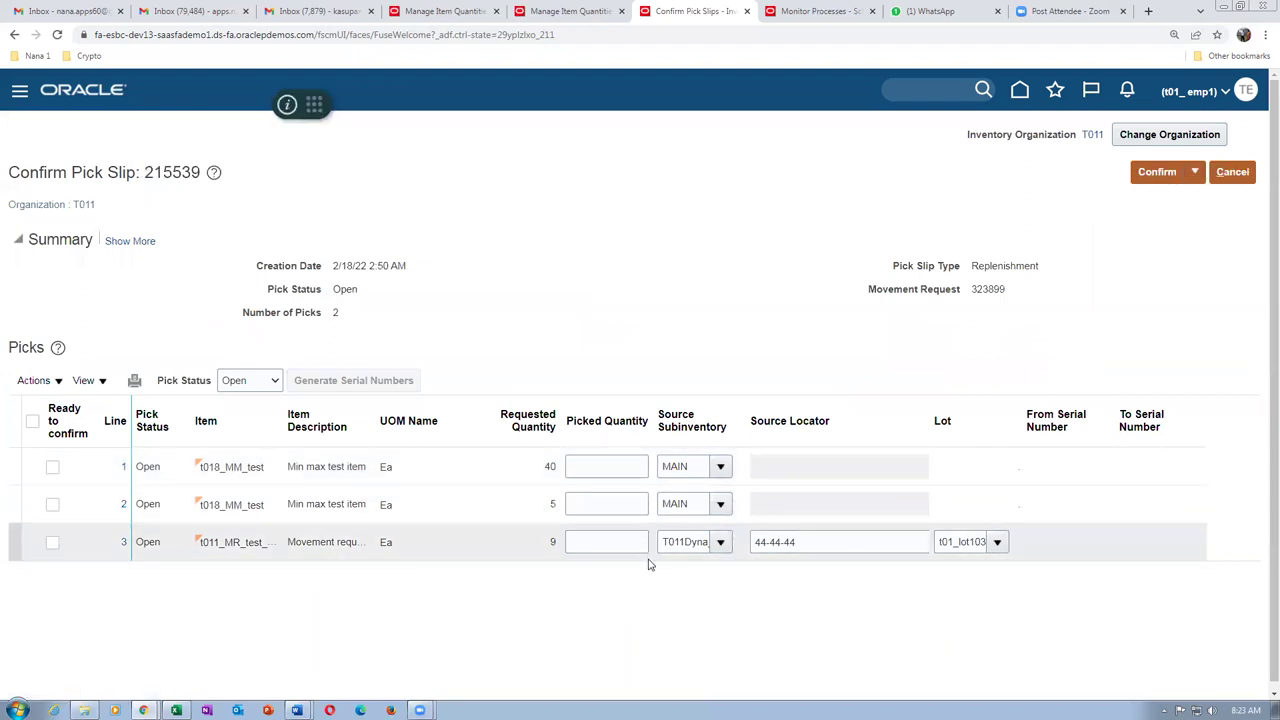
{"action": "key", "text": "alt+Tab"}
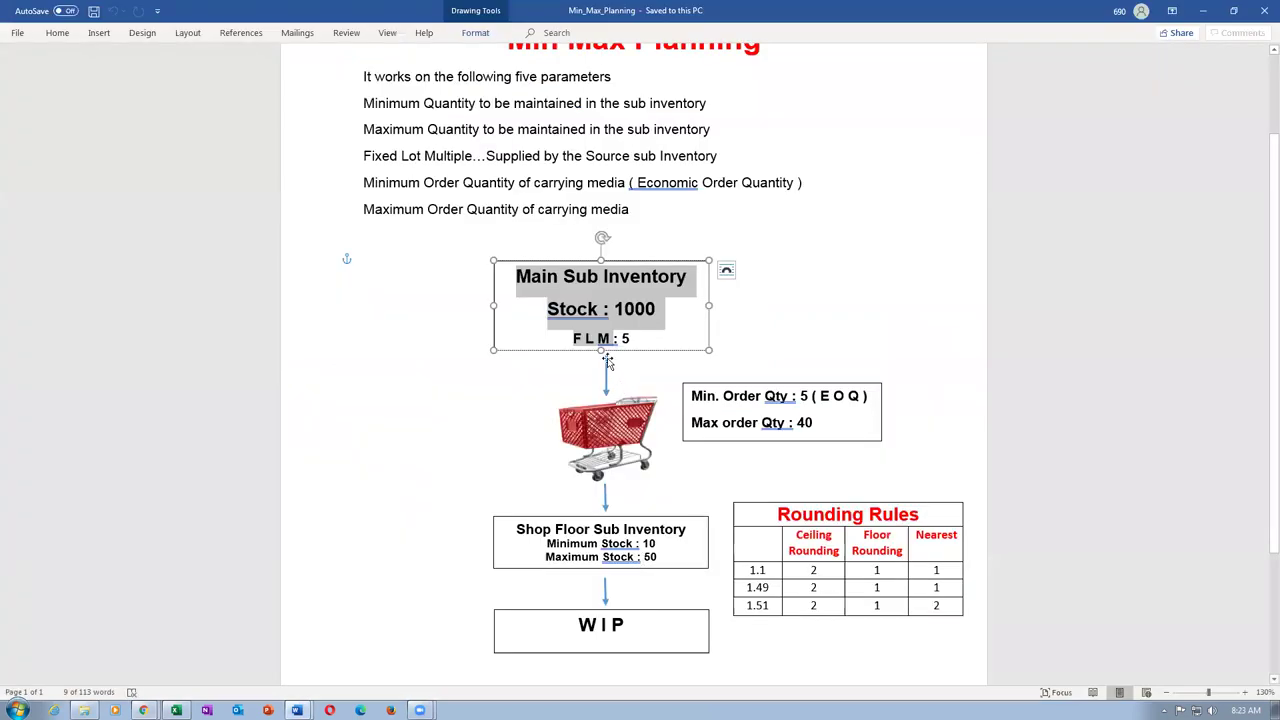
Highlight the Sub Inventory and Stock : 1000 lines in the Main Sub Inventory box.
{"action": "left_click", "coordinate": [578, 309]}
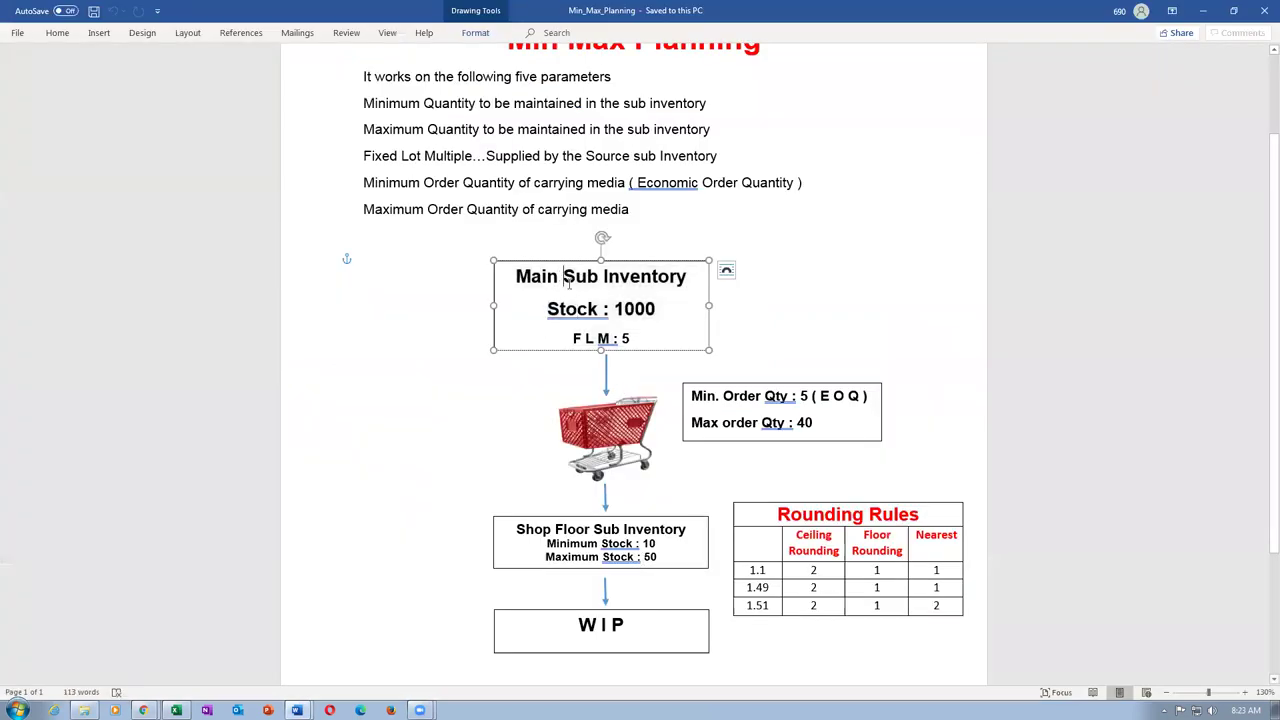
{"action": "left_click_drag", "start_coordinate": [567, 282], "coordinate": [597, 338]}
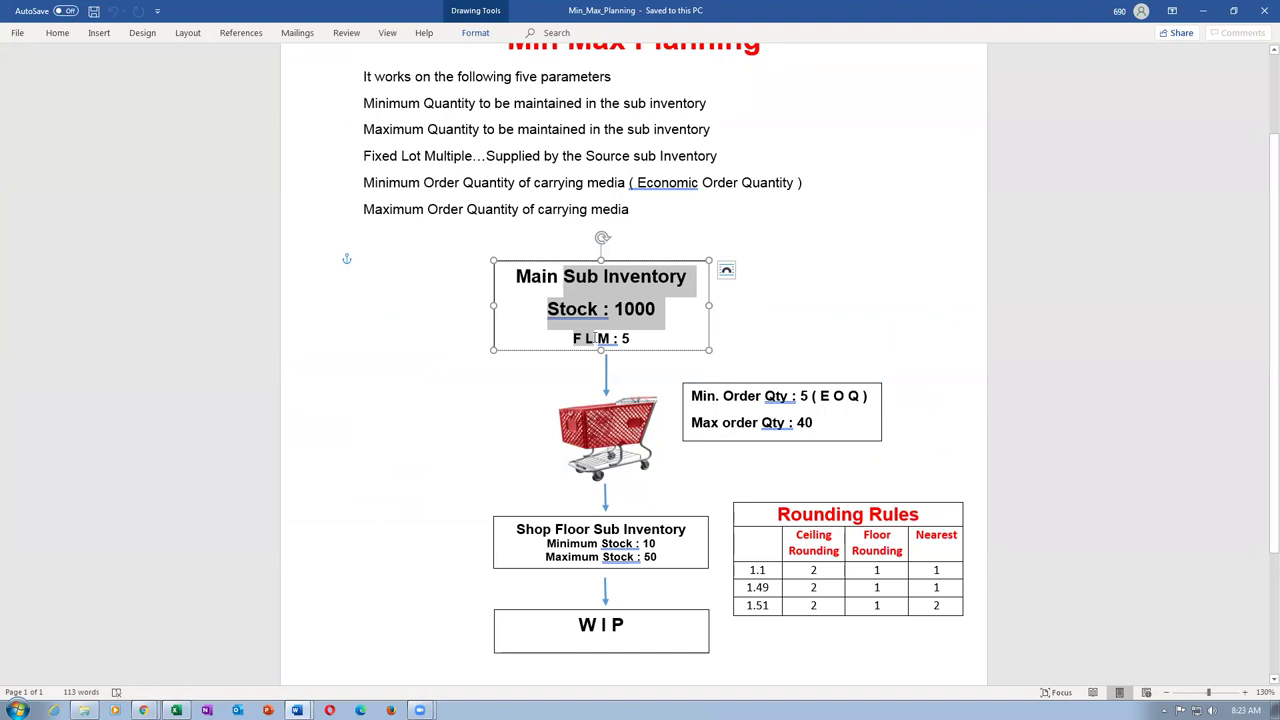
{"action": "left_click_drag", "start_coordinate": [597, 338], "coordinate": [597, 338]}
{"action": "left_click", "coordinate": [928, 406]}
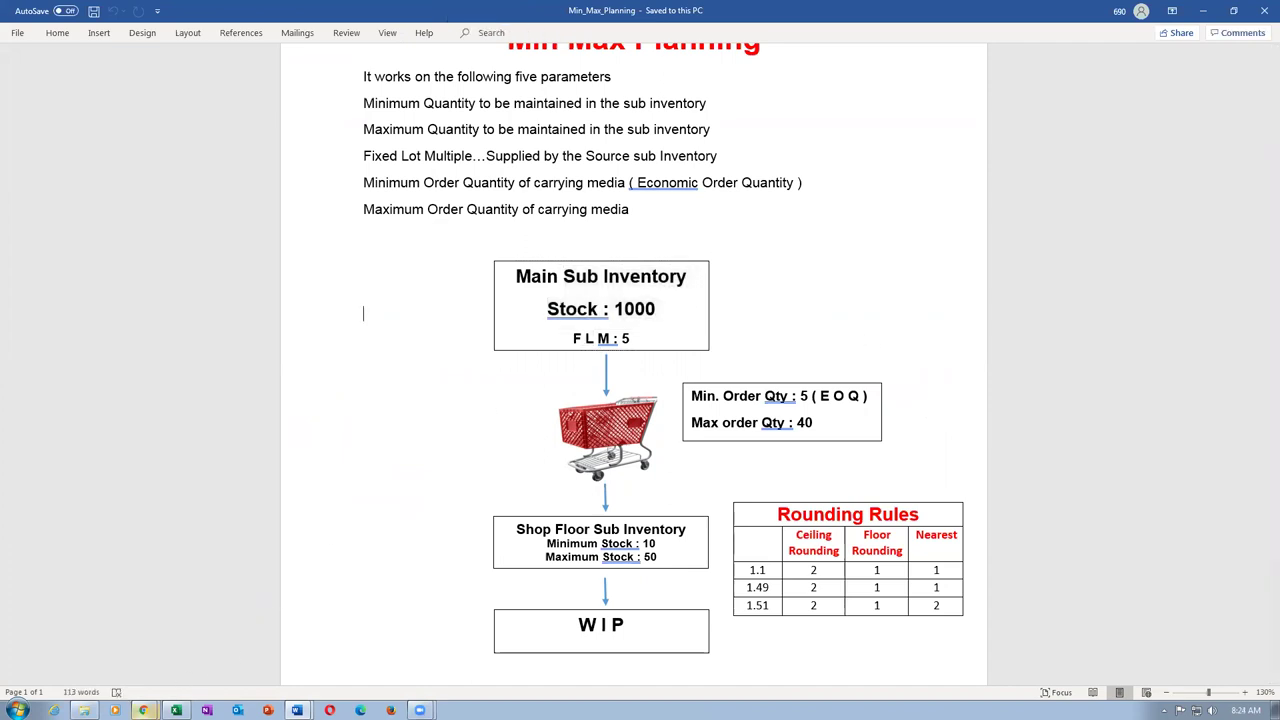
Return to Oracle's Confirm Pick Slip 215539 page in Chrome.
{"action": "mouse_move", "coordinate": [144, 708]}
{"action": "left_click", "coordinate": [156, 686]}
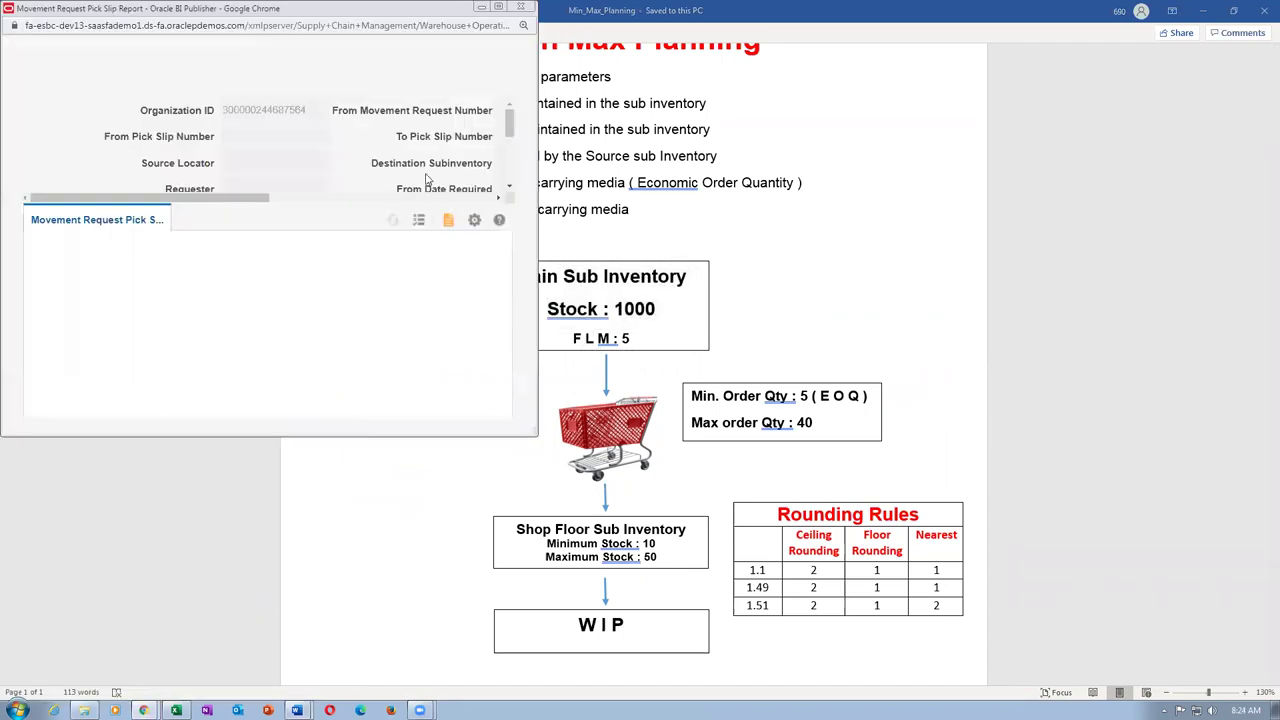
{"action": "left_click", "coordinate": [526, 24]}
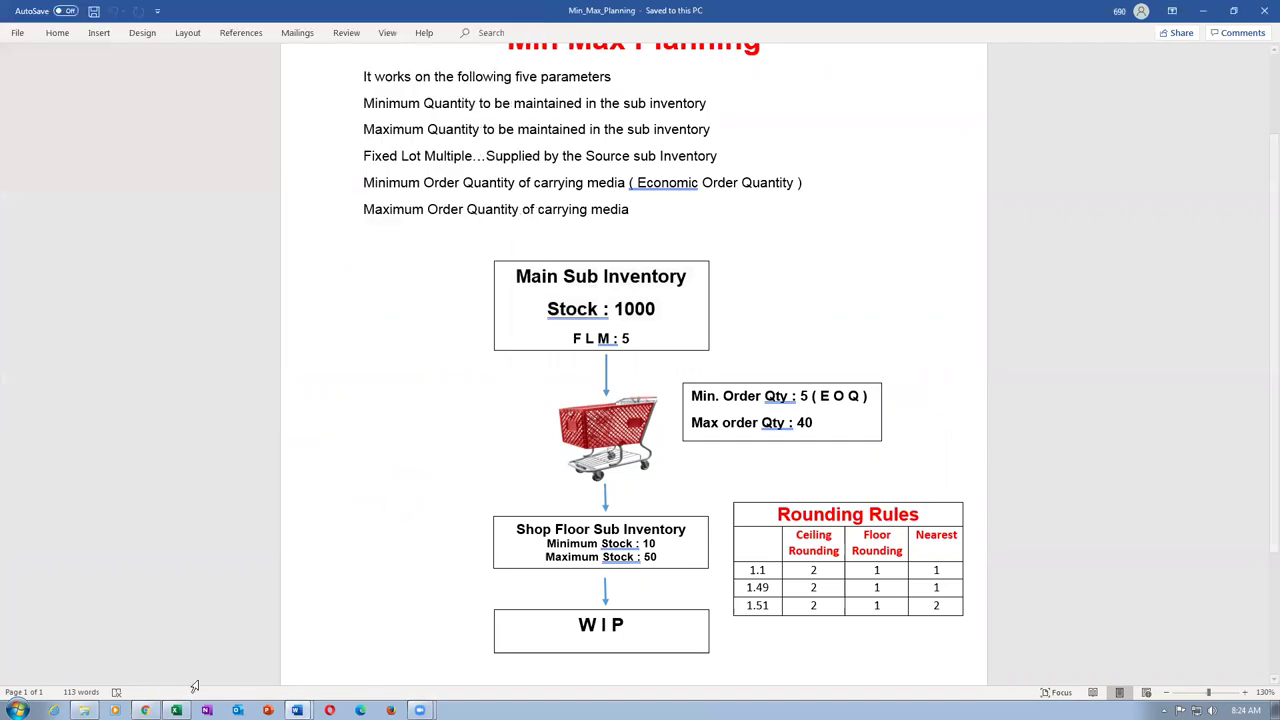
{"action": "left_click", "coordinate": [145, 710]}
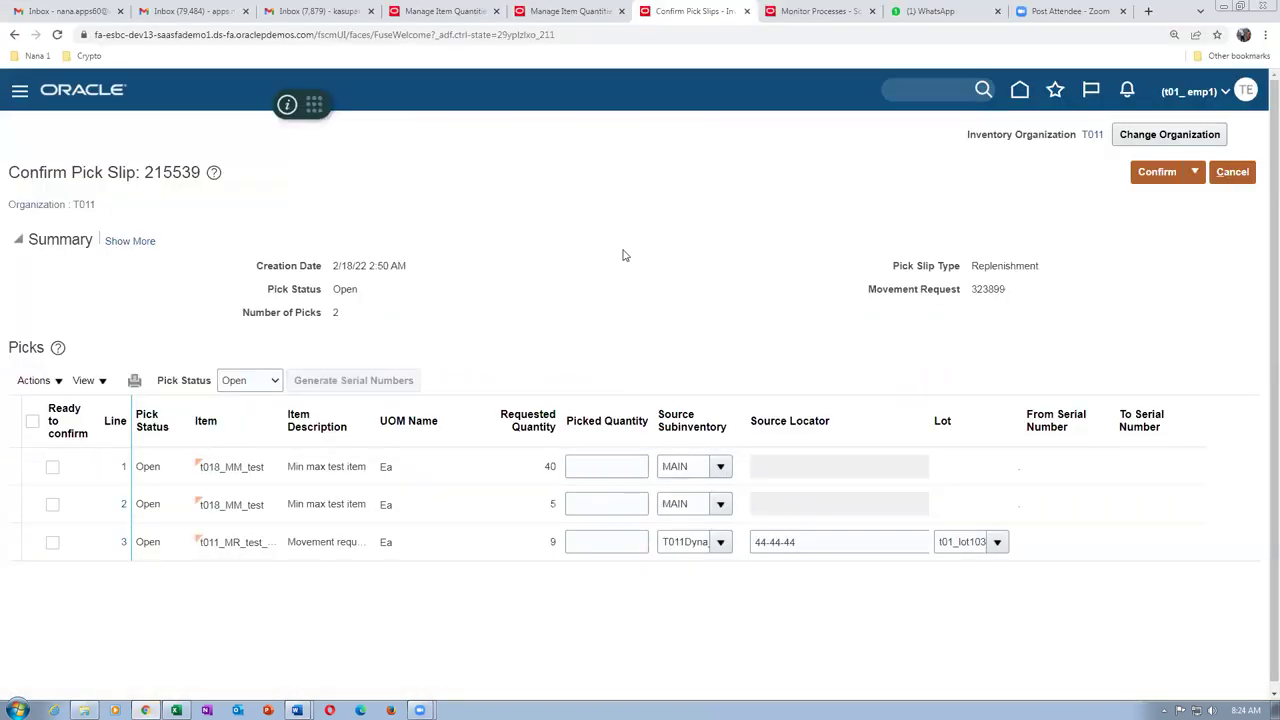
From Monitor Processes, schedule a new Print Min-Max Planning Report process.
{"action": "left_click", "coordinate": [840, 15]}
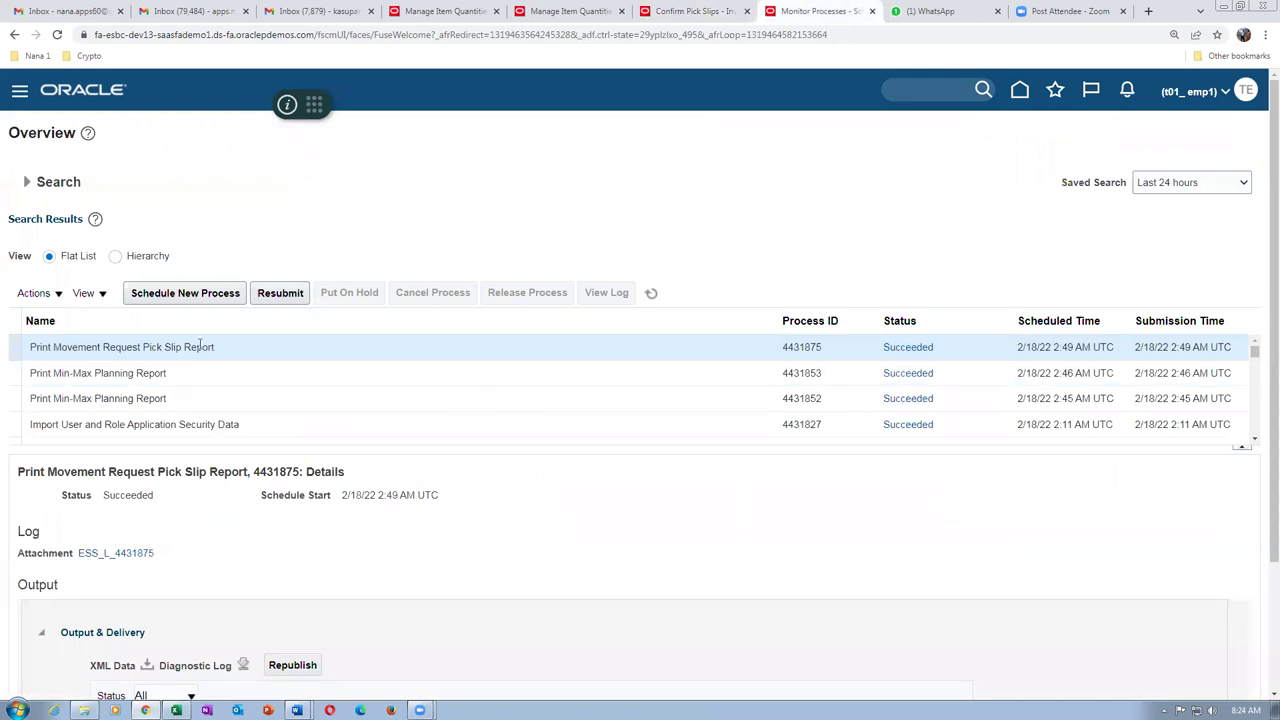
{"action": "left_click", "coordinate": [211, 298]}
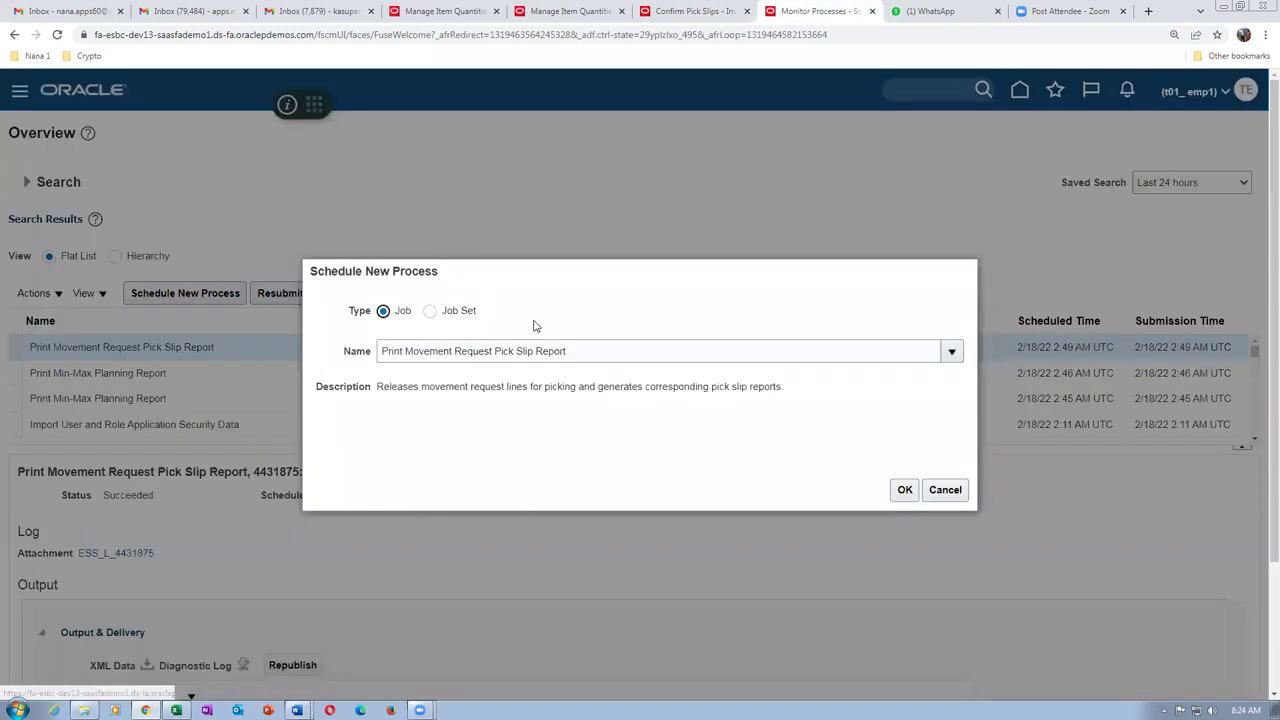
{"action": "triple_click", "coordinate": [604, 347]}
{"action": "type", "text": "pr"}
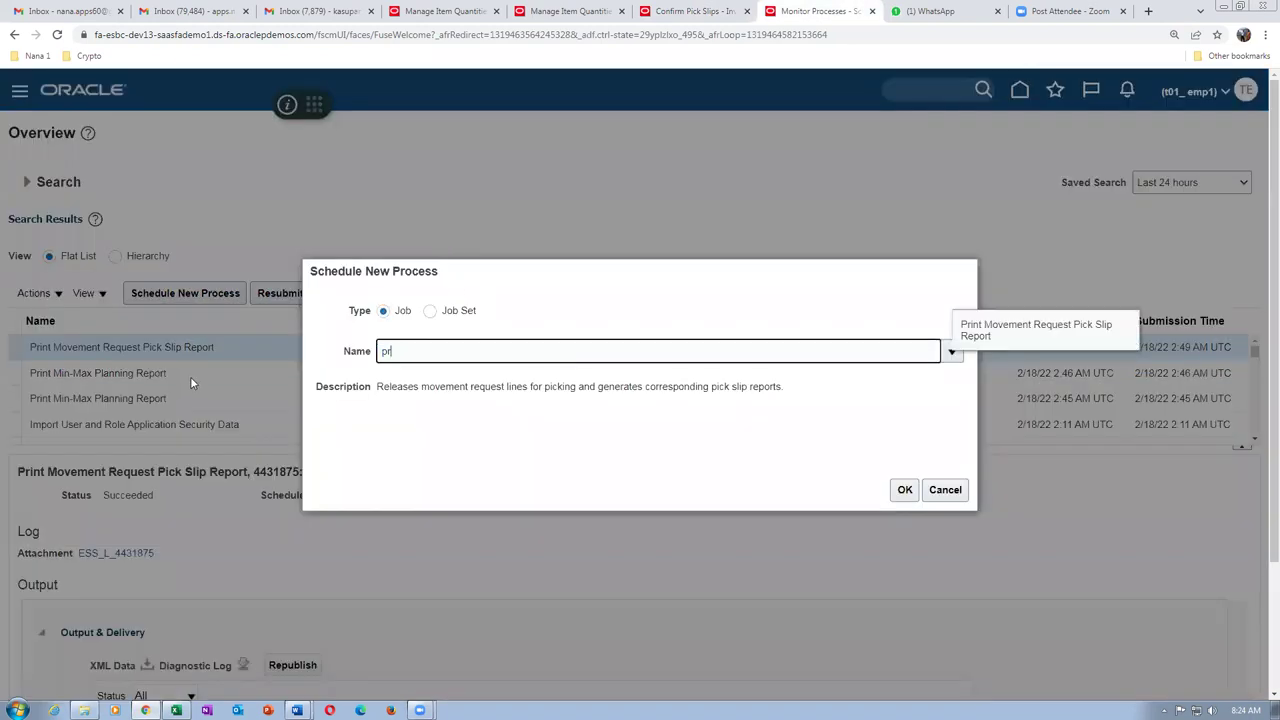
{"action": "type", "text": "int min"}
{"action": "key", "text": "Tab"}
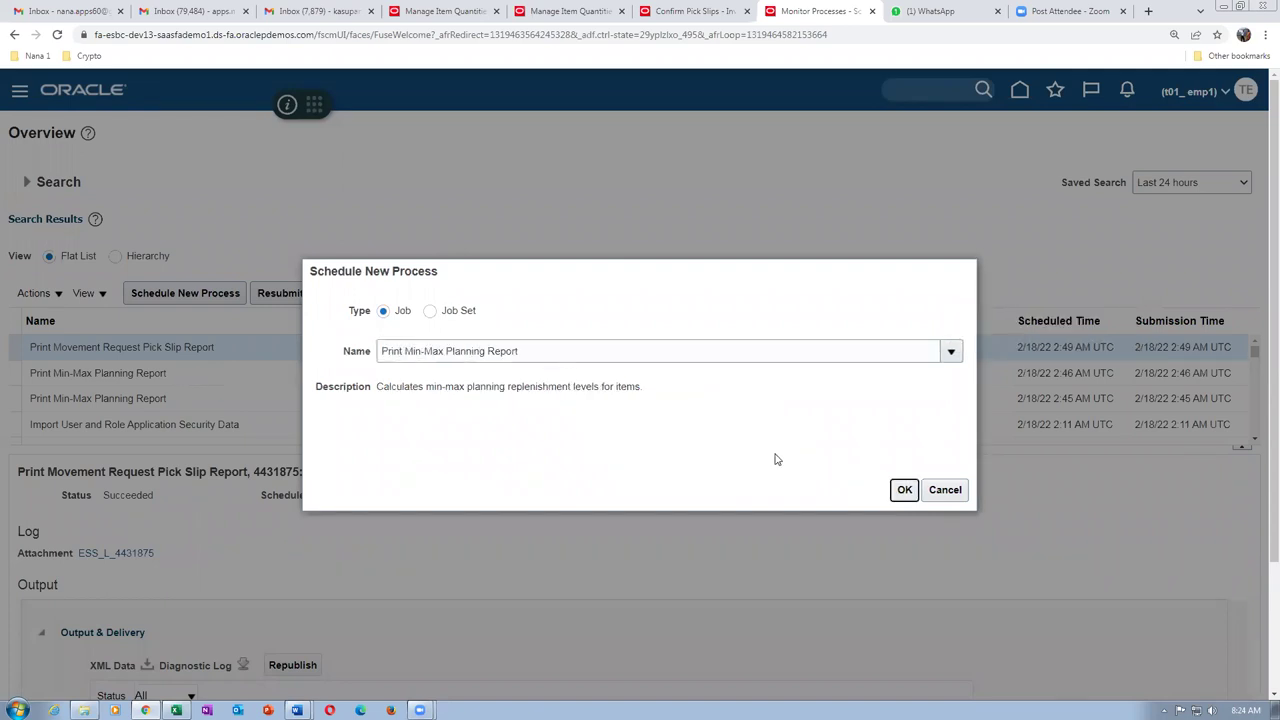
{"action": "left_click", "coordinate": [903, 489]}
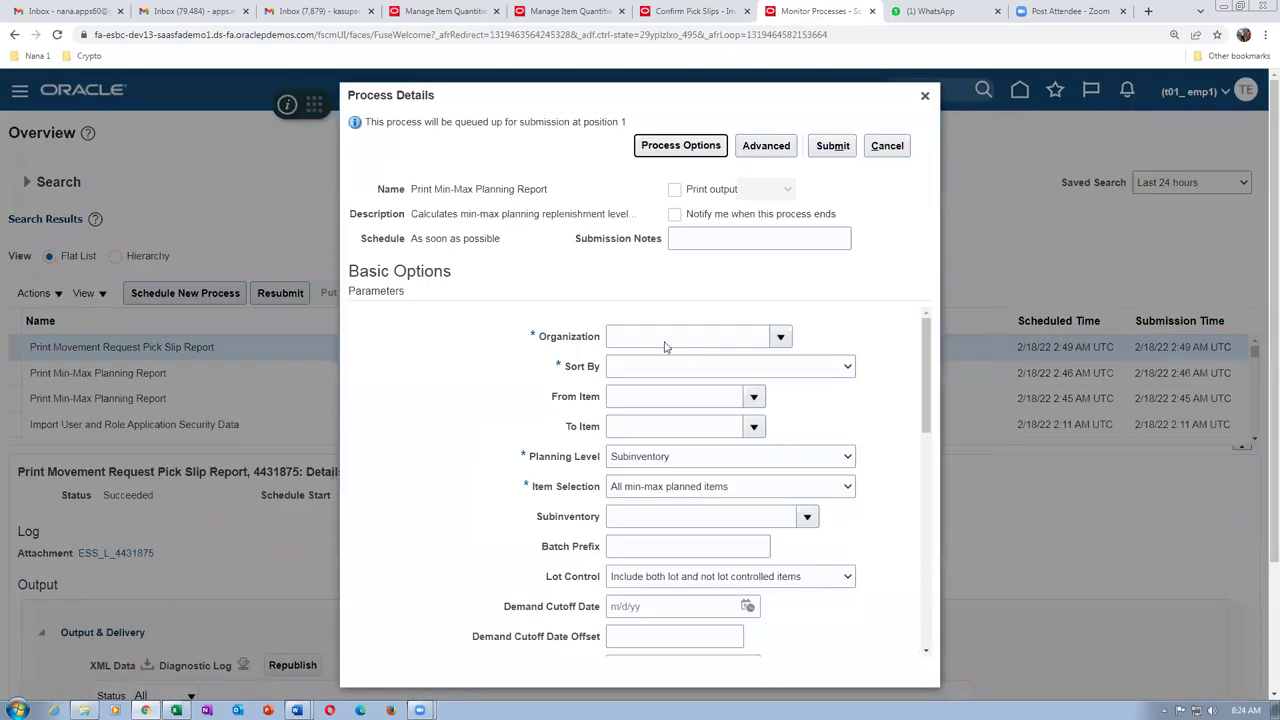
Set Organization T011, Sort By Inventory item, and Include Movement Request Supply No.
{"action": "left_click", "coordinate": [660, 330]}
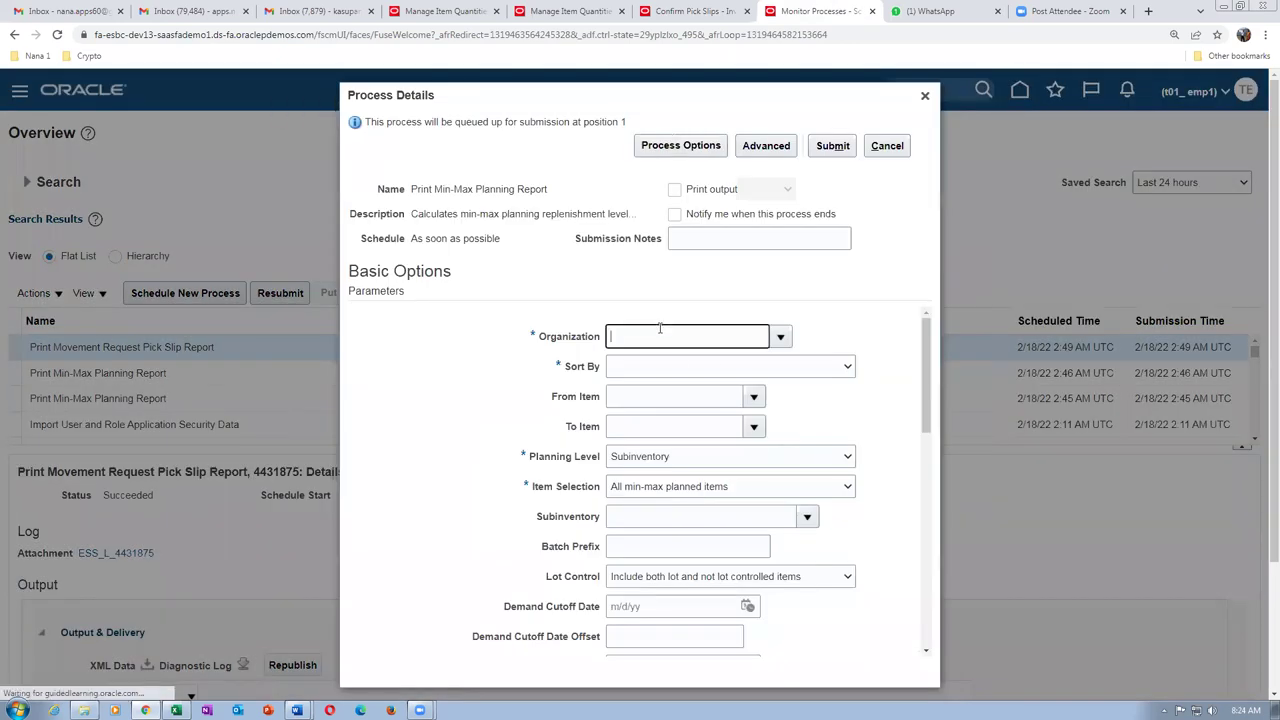
{"action": "type", "text": "T011"}
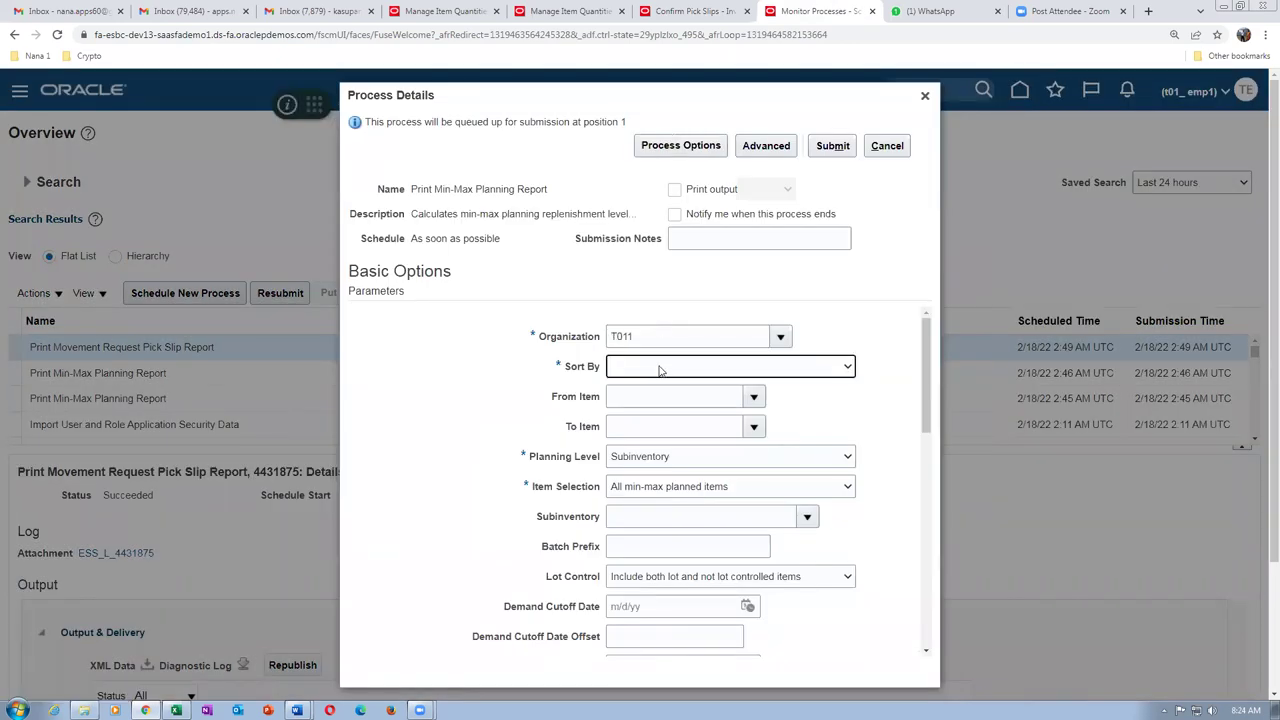
{"action": "left_click", "coordinate": [660, 367]}
{"action": "left_click", "coordinate": [642, 425]}
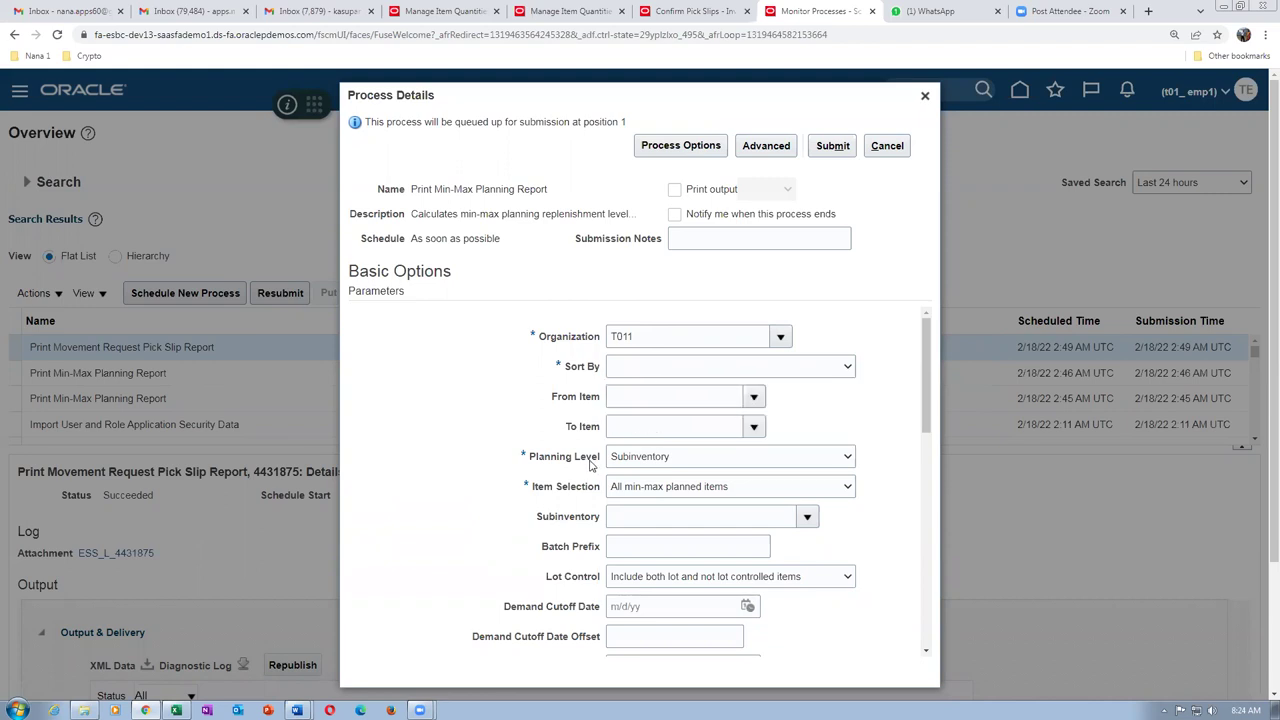
{"action": "left_click_drag", "start_coordinate": [927, 405], "coordinate": [1013, 630]}
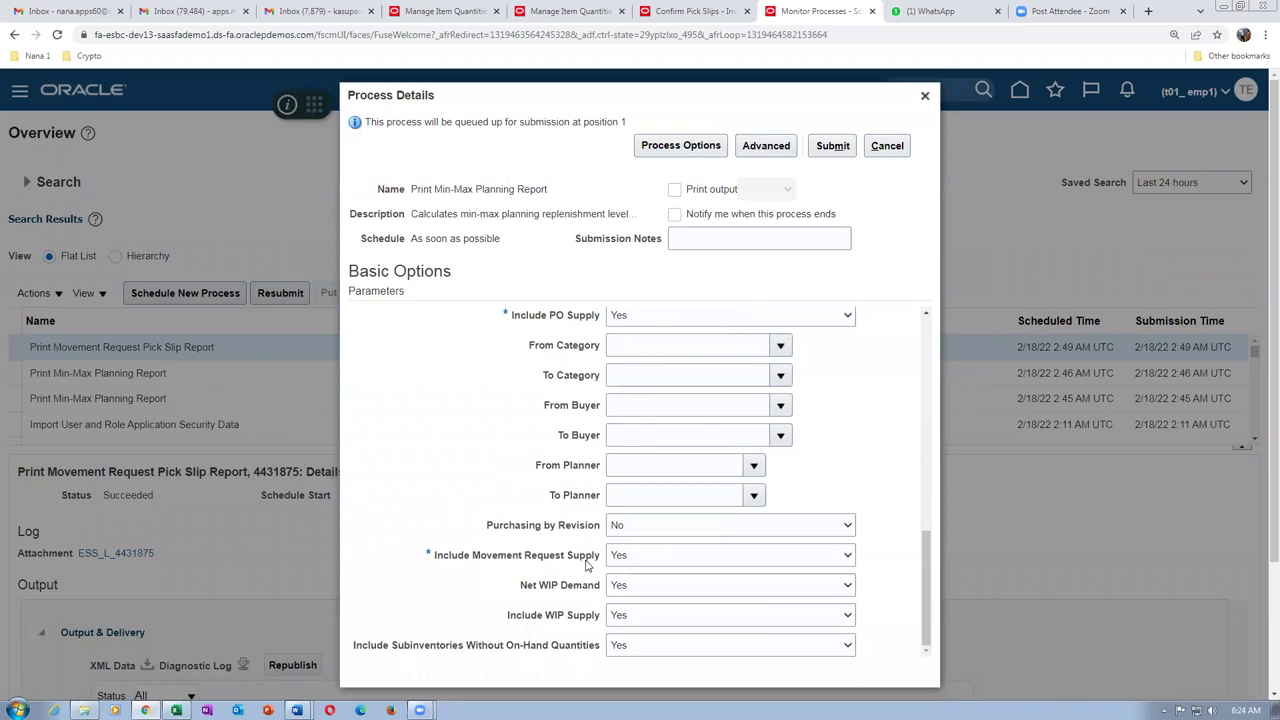
{"action": "left_click", "coordinate": [632, 558]}
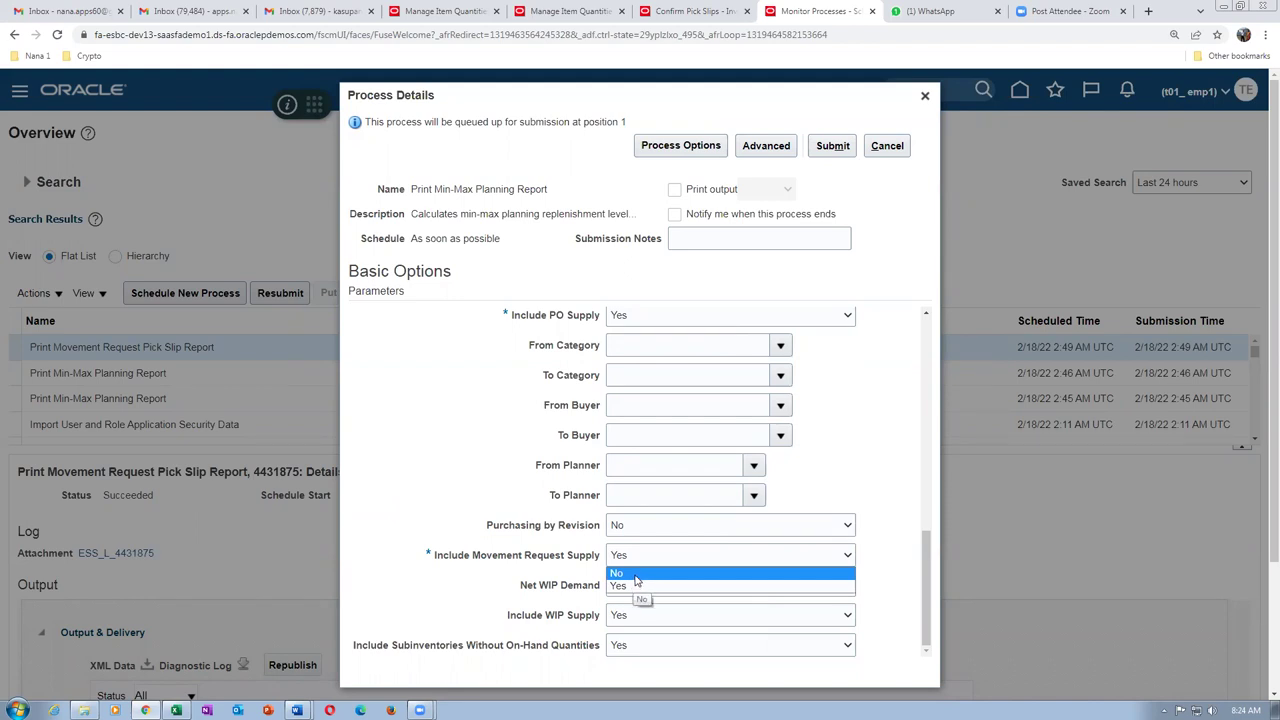
{"action": "left_click", "coordinate": [636, 576]}
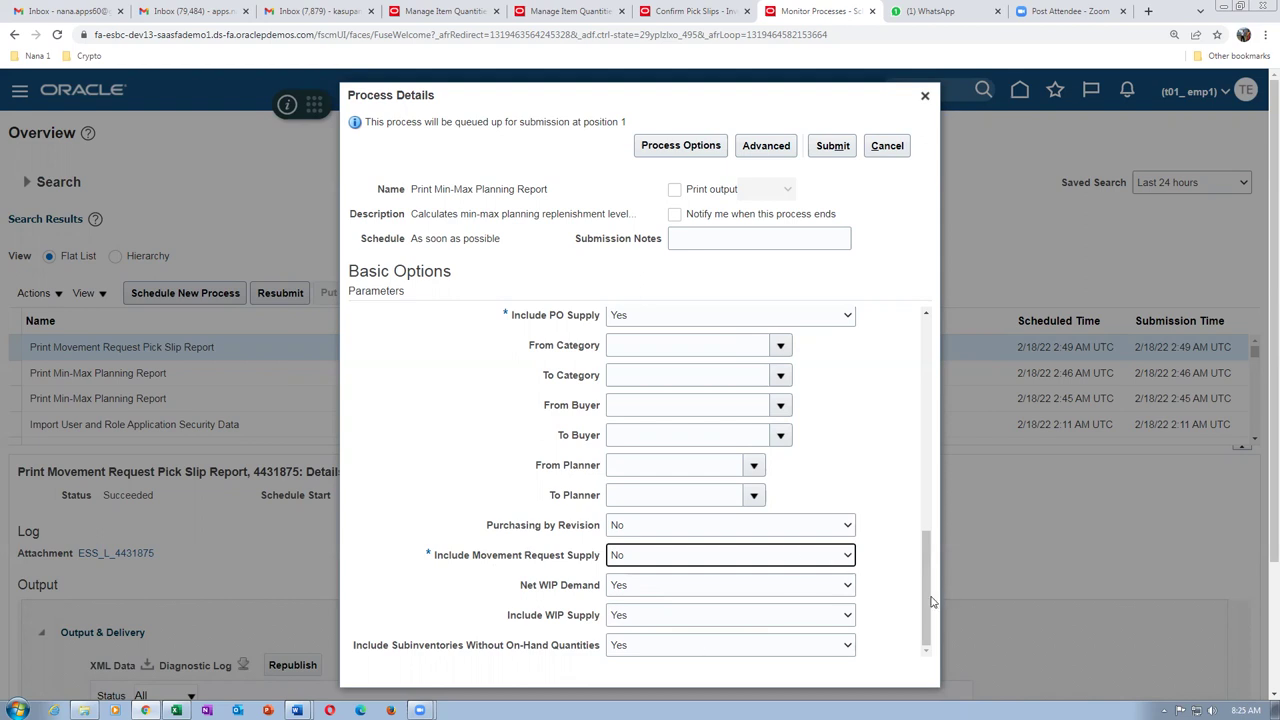
{"action": "left_click_drag", "start_coordinate": [928, 606], "coordinate": [949, 512]}
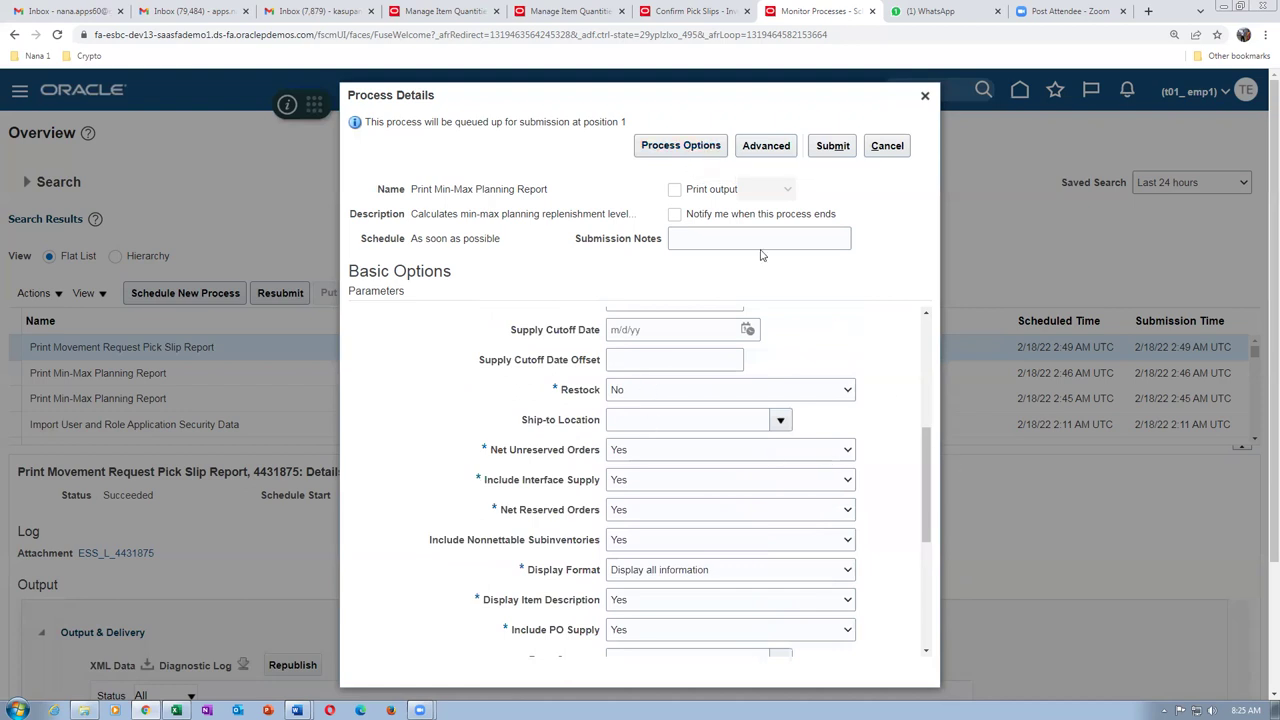
Accept the default process options and bring up the advanced scheduling settings.
{"action": "left_click", "coordinate": [680, 147]}
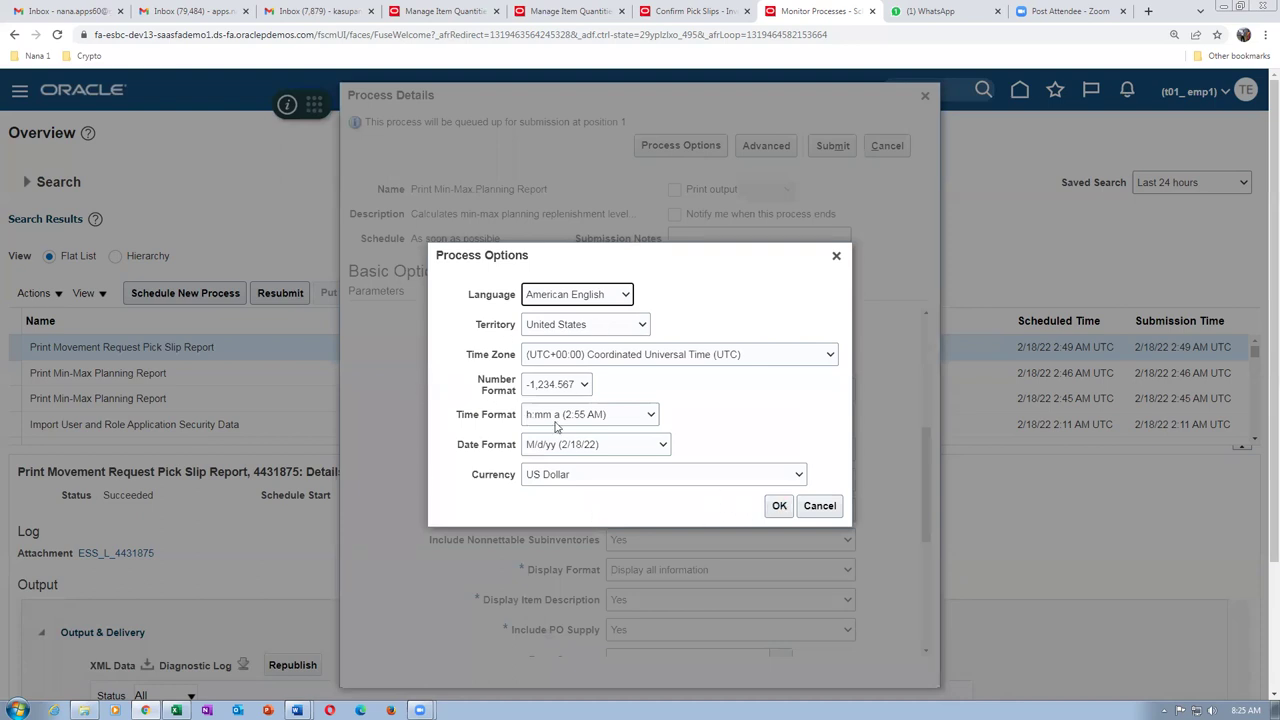
{"action": "left_click", "coordinate": [778, 506]}
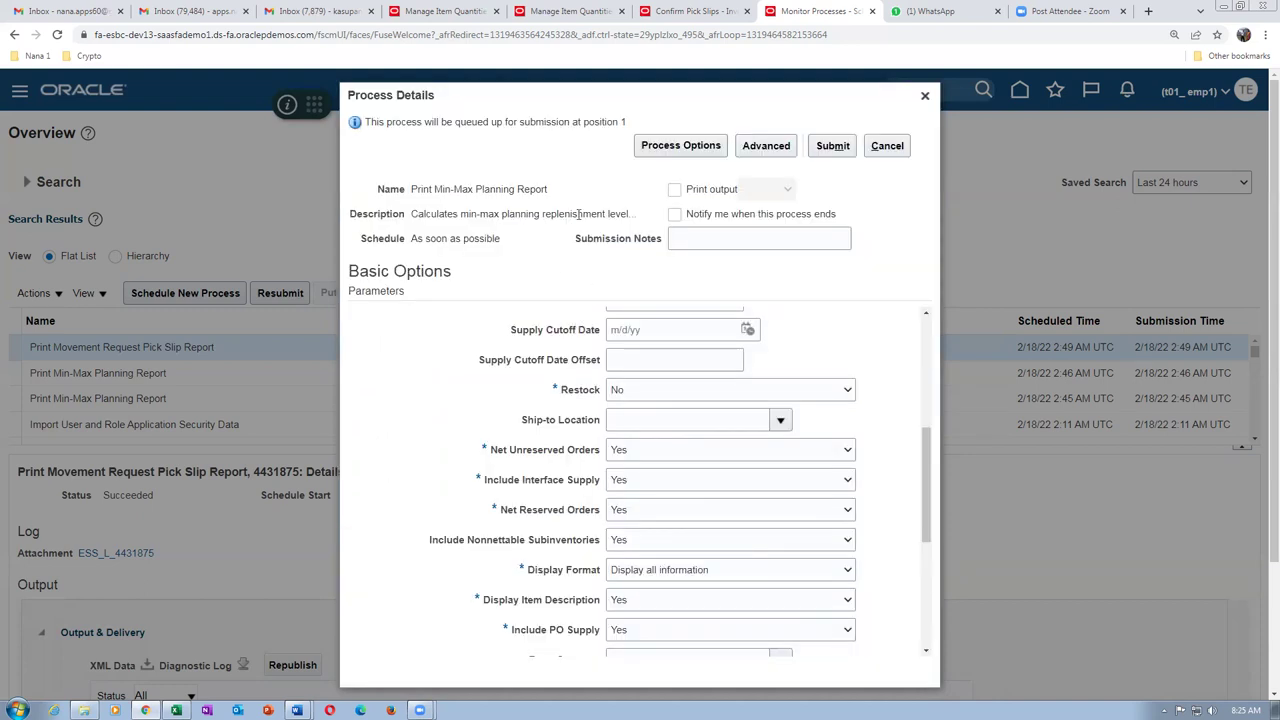
{"action": "left_click", "coordinate": [760, 146]}
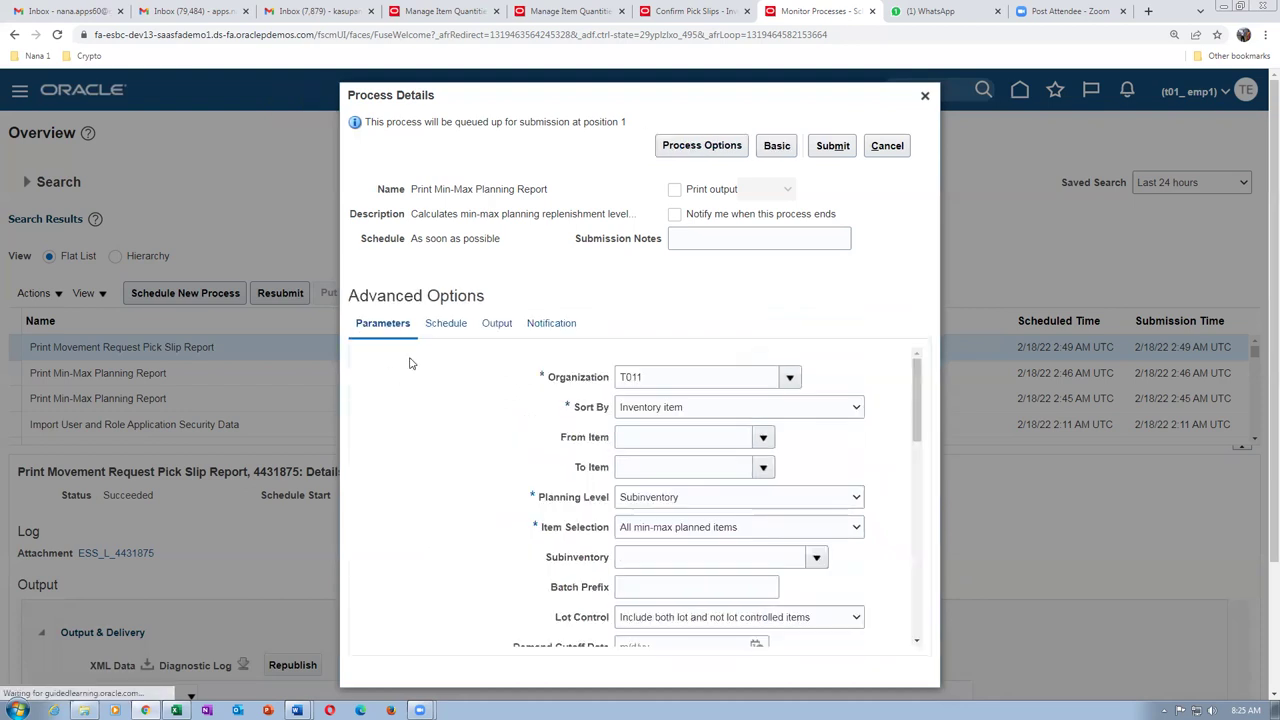
{"action": "left_click", "coordinate": [450, 325]}
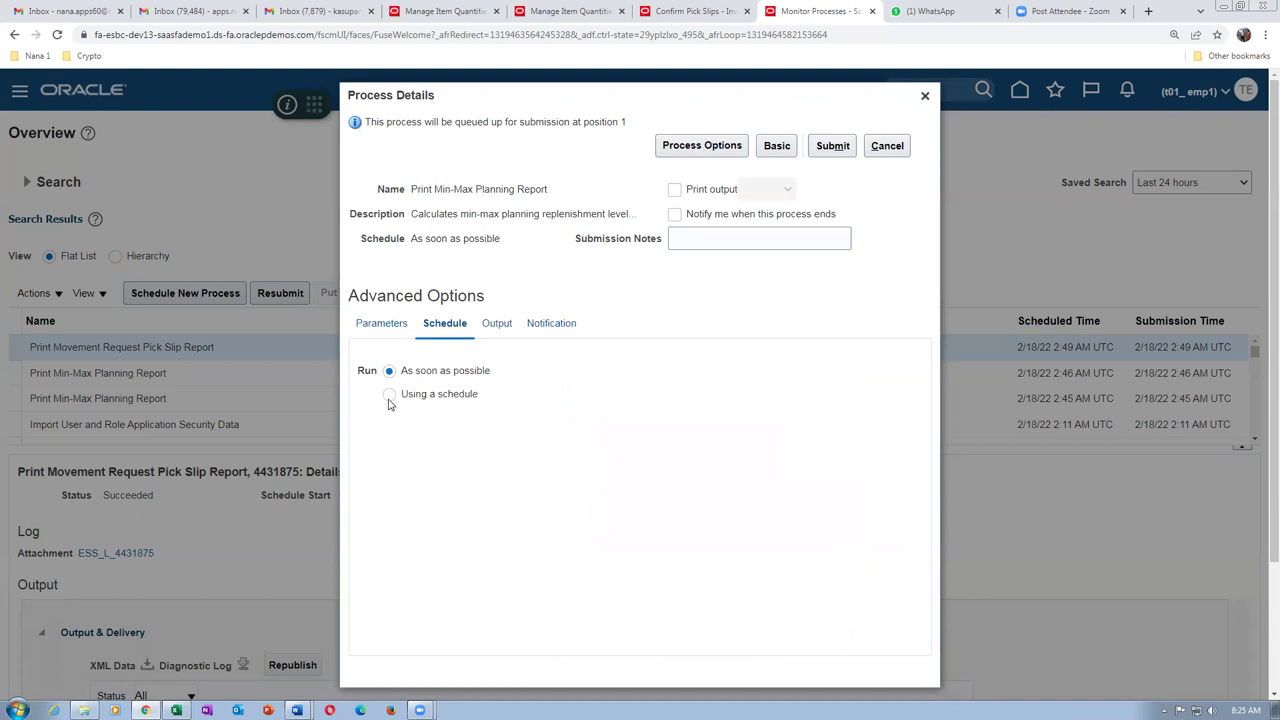
Try an Hourly recurring schedule, then set Run back to As soon as possible.
{"action": "left_click", "coordinate": [390, 395]}
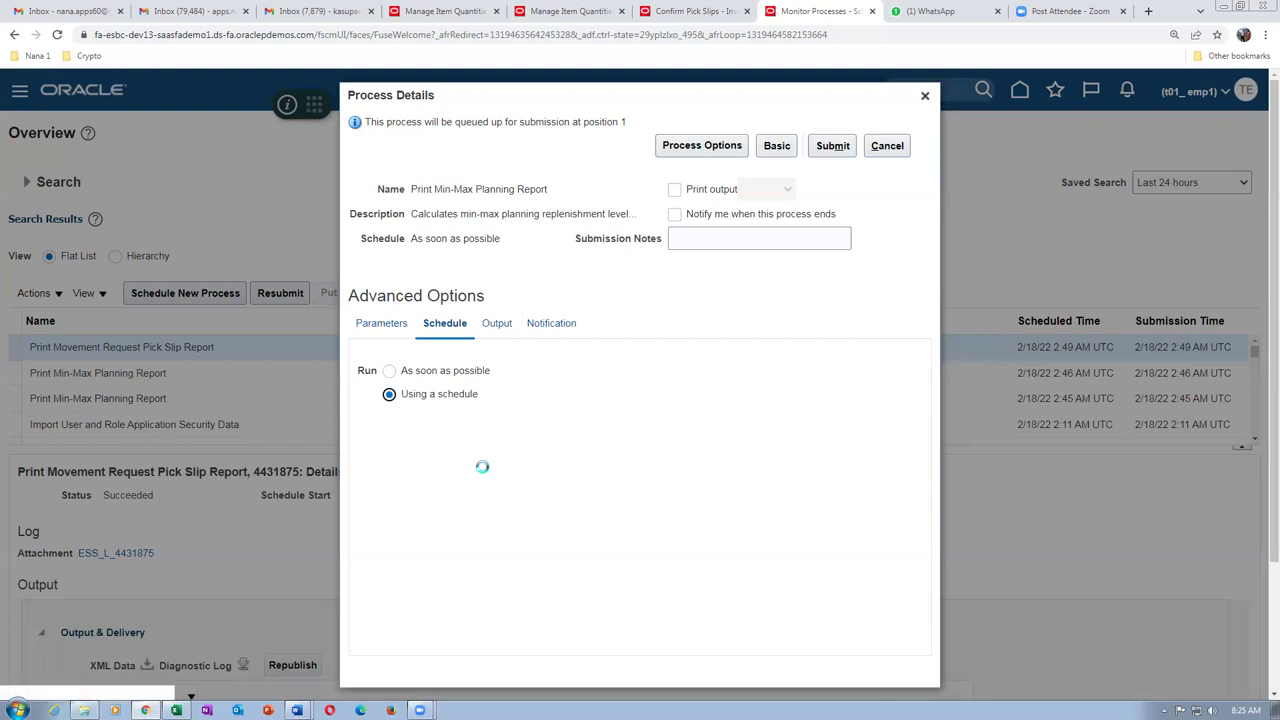
{"action": "left_click", "coordinate": [499, 441]}
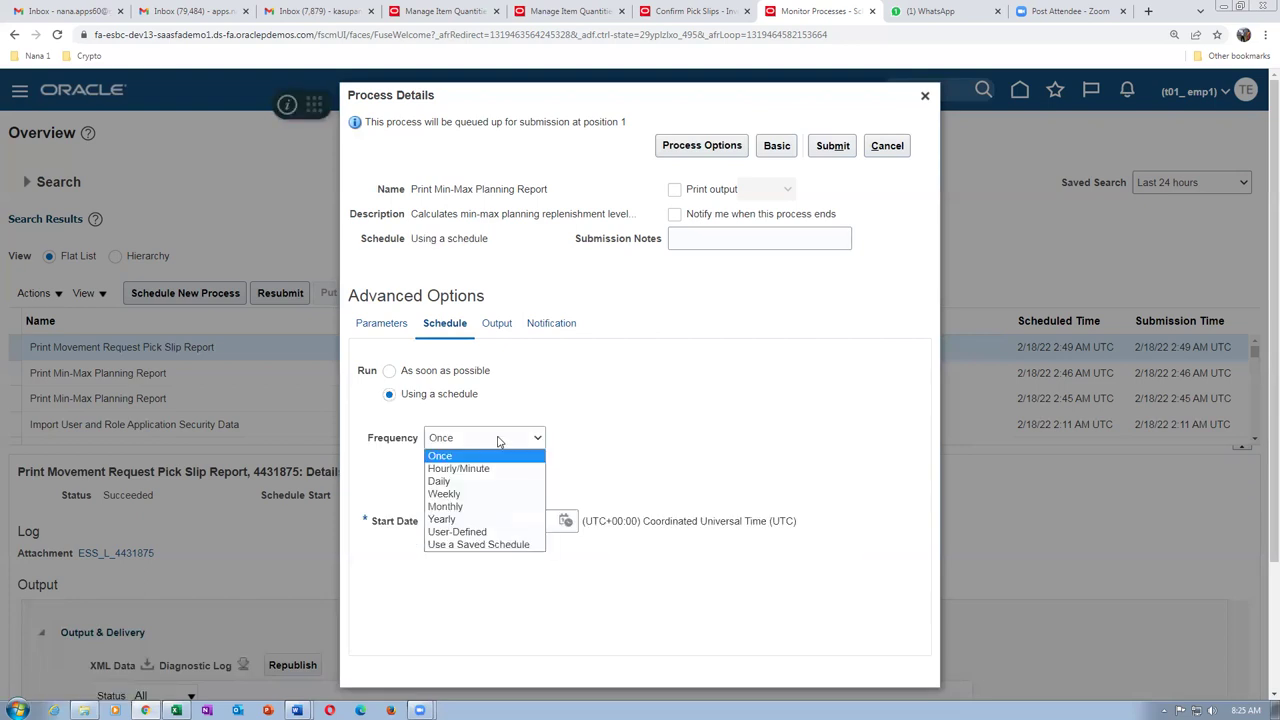
{"action": "left_click", "coordinate": [490, 470]}
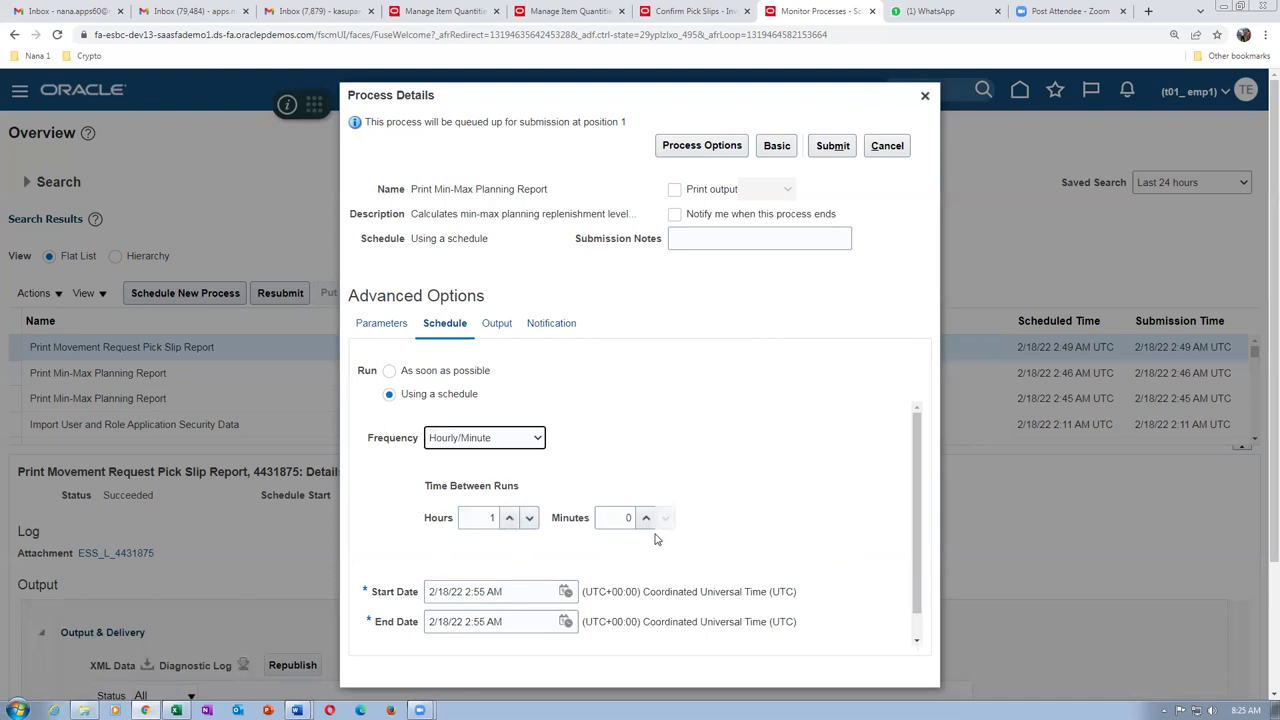
{"action": "left_click", "coordinate": [441, 591]}
{"action": "left_click", "coordinate": [447, 622]}
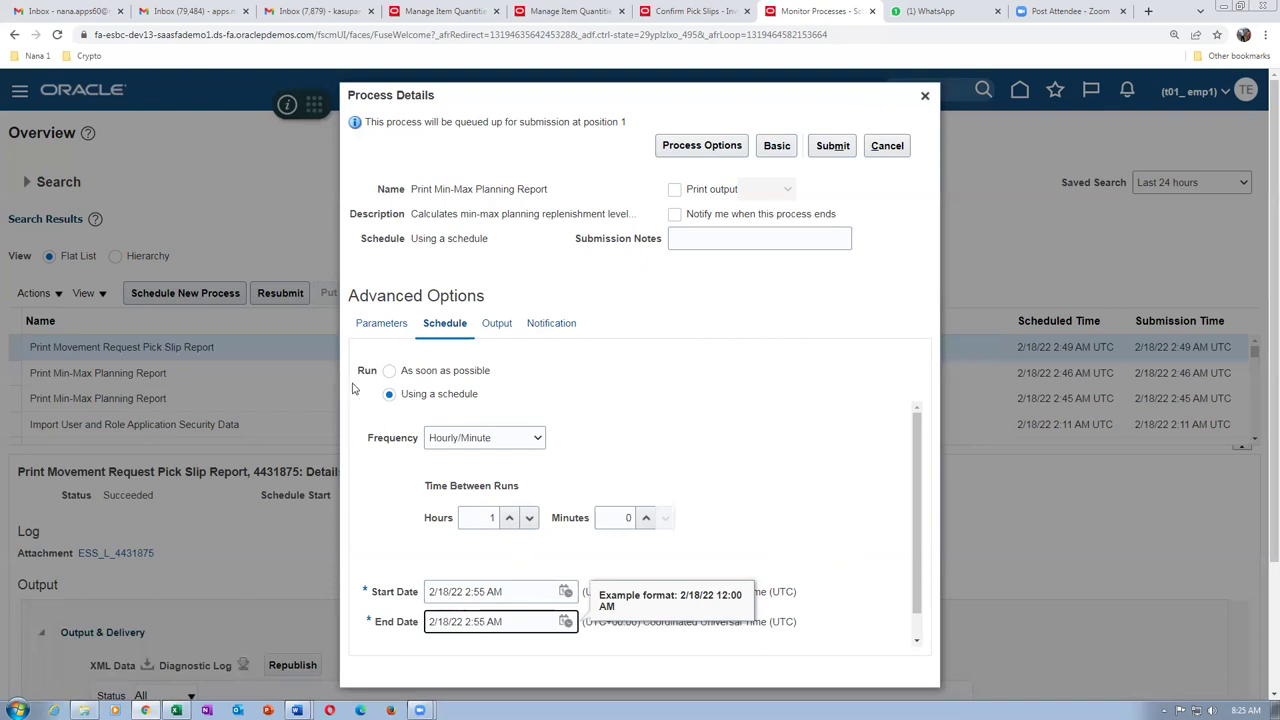
{"action": "left_click", "coordinate": [390, 380]}
{"action": "left_click", "coordinate": [391, 376]}
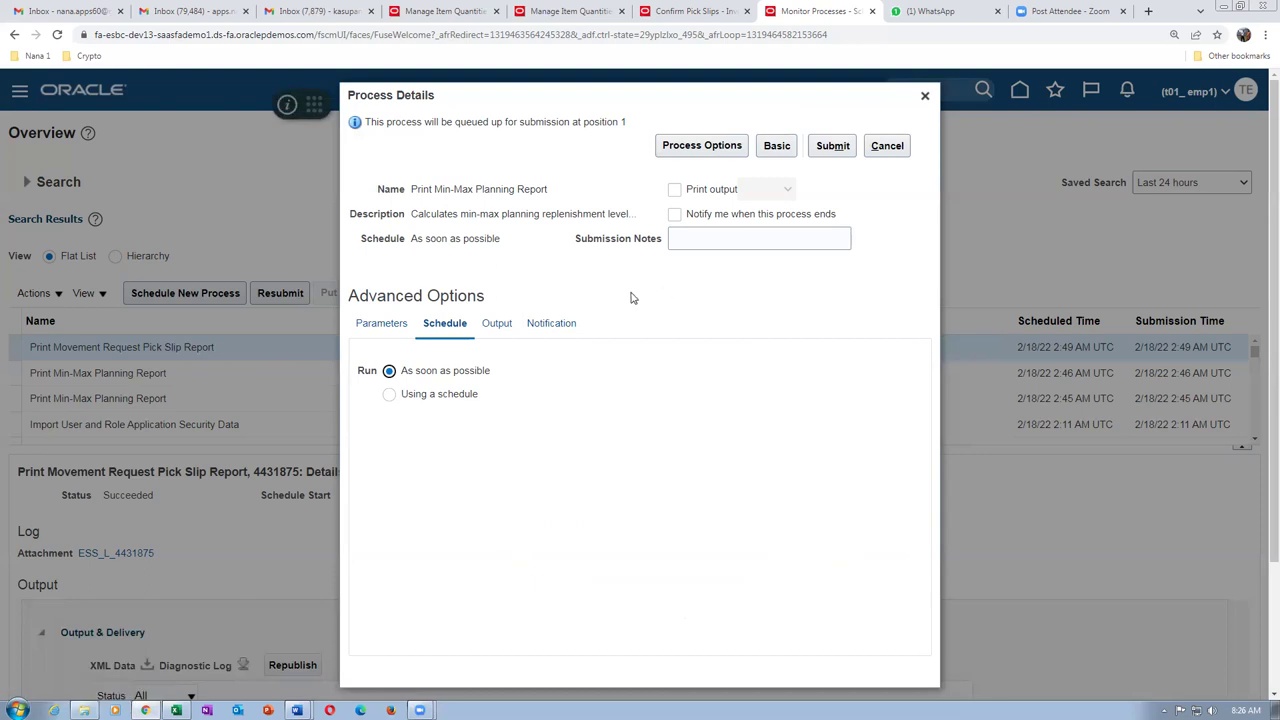
Recheck the parameters, confirming Include Movement Request Supply is No, and submit the report.
{"action": "left_click", "coordinate": [384, 325]}
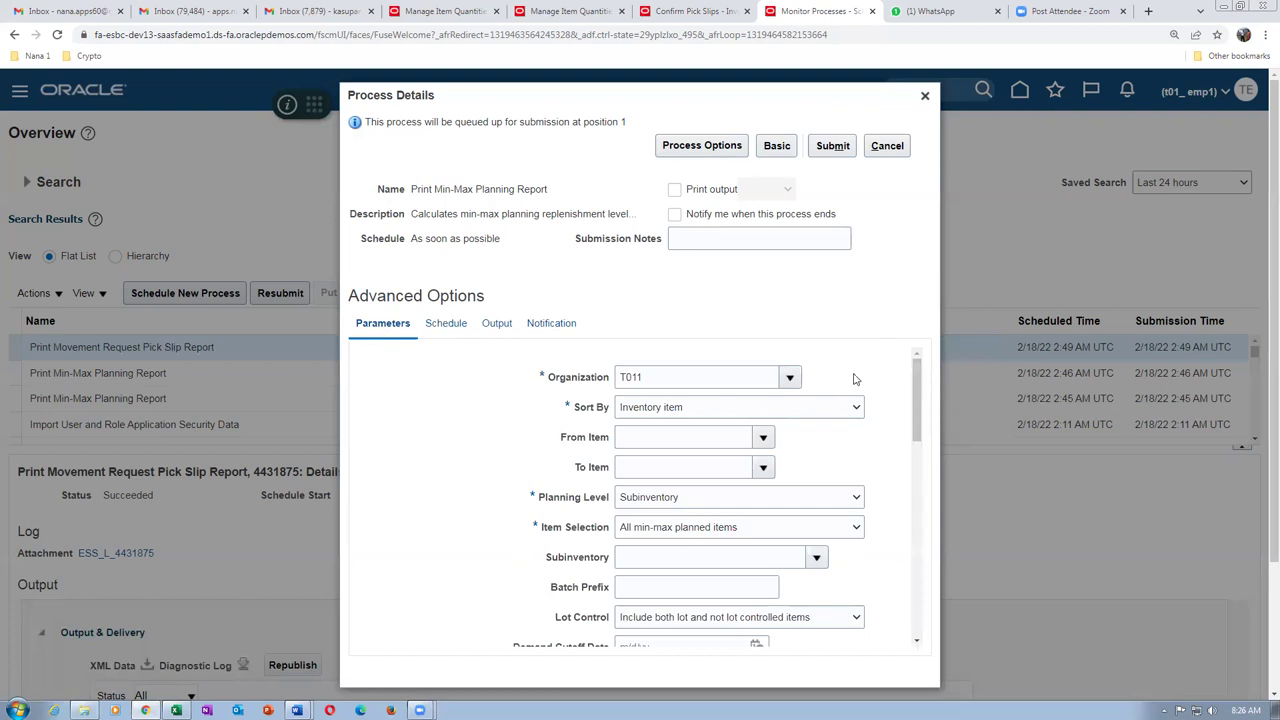
{"action": "scroll", "coordinate": [924, 412], "scroll_direction": "down", "scroll_amount": 1}
{"action": "left_click_drag", "start_coordinate": [924, 414], "coordinate": [996, 627]}
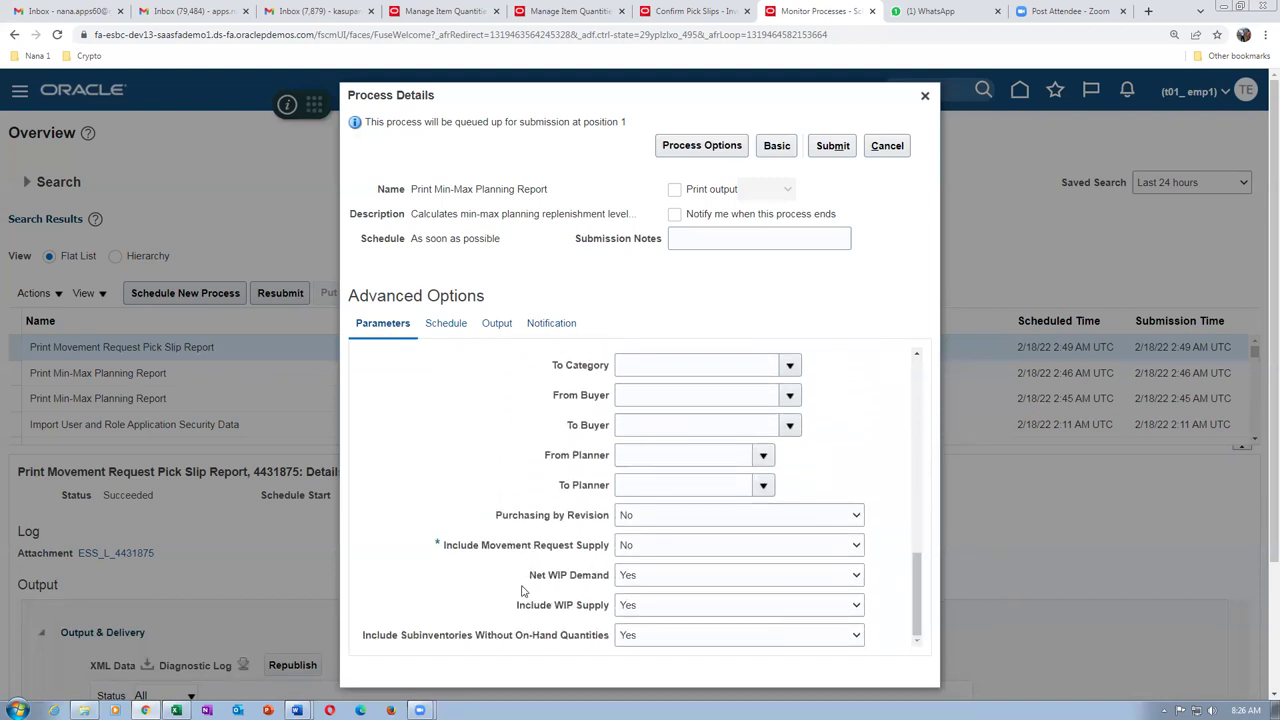
{"action": "left_click", "coordinate": [919, 590]}
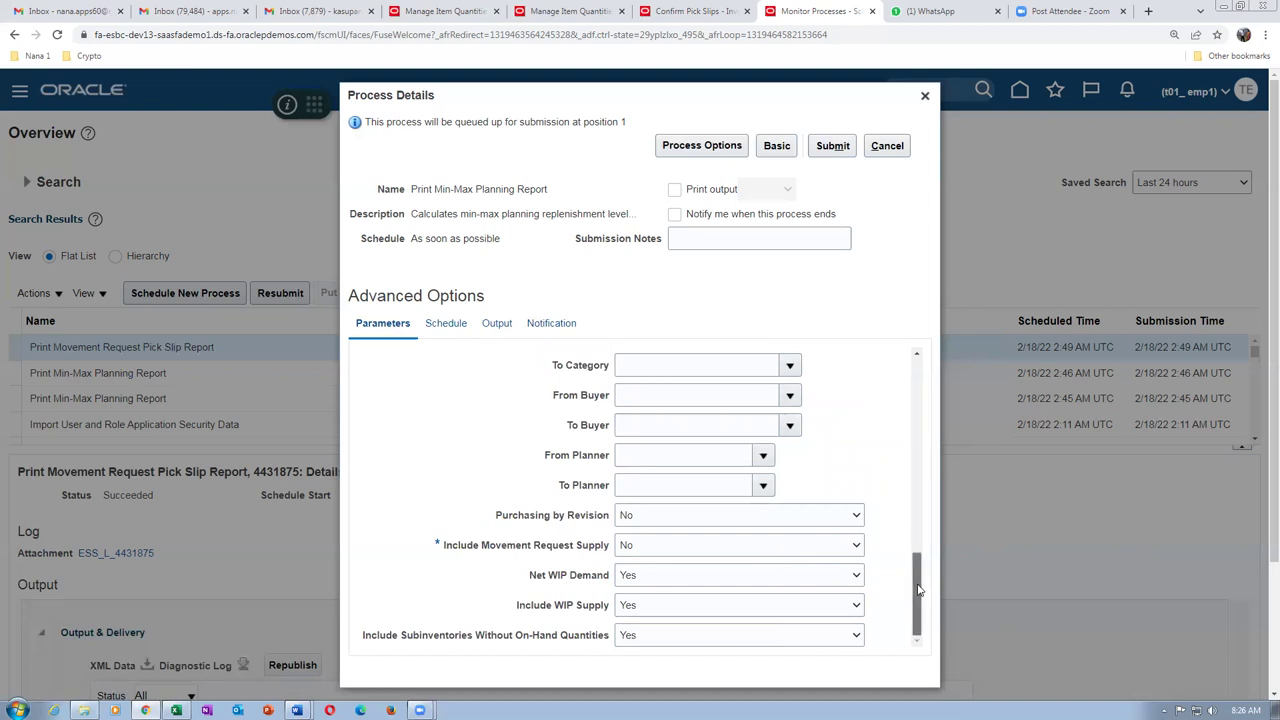
{"action": "left_click_drag", "start_coordinate": [919, 590], "coordinate": [930, 457]}
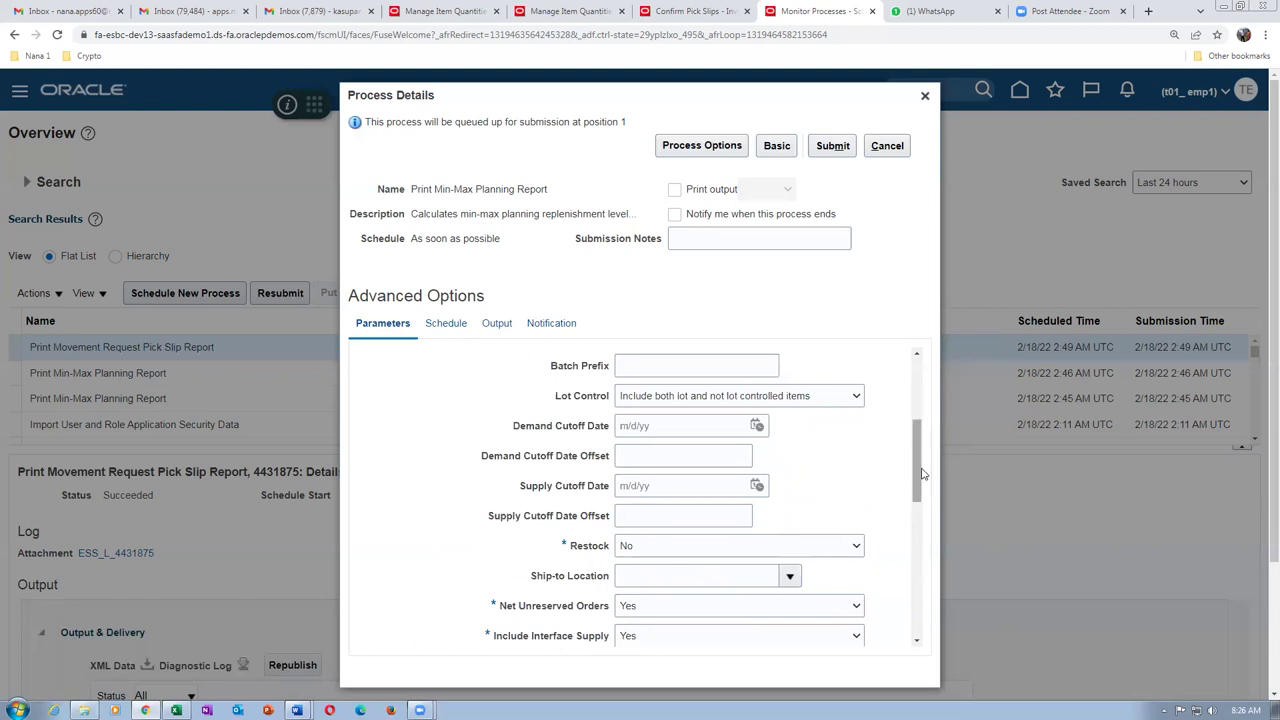
{"action": "left_click_drag", "start_coordinate": [918, 474], "coordinate": [901, 613]}
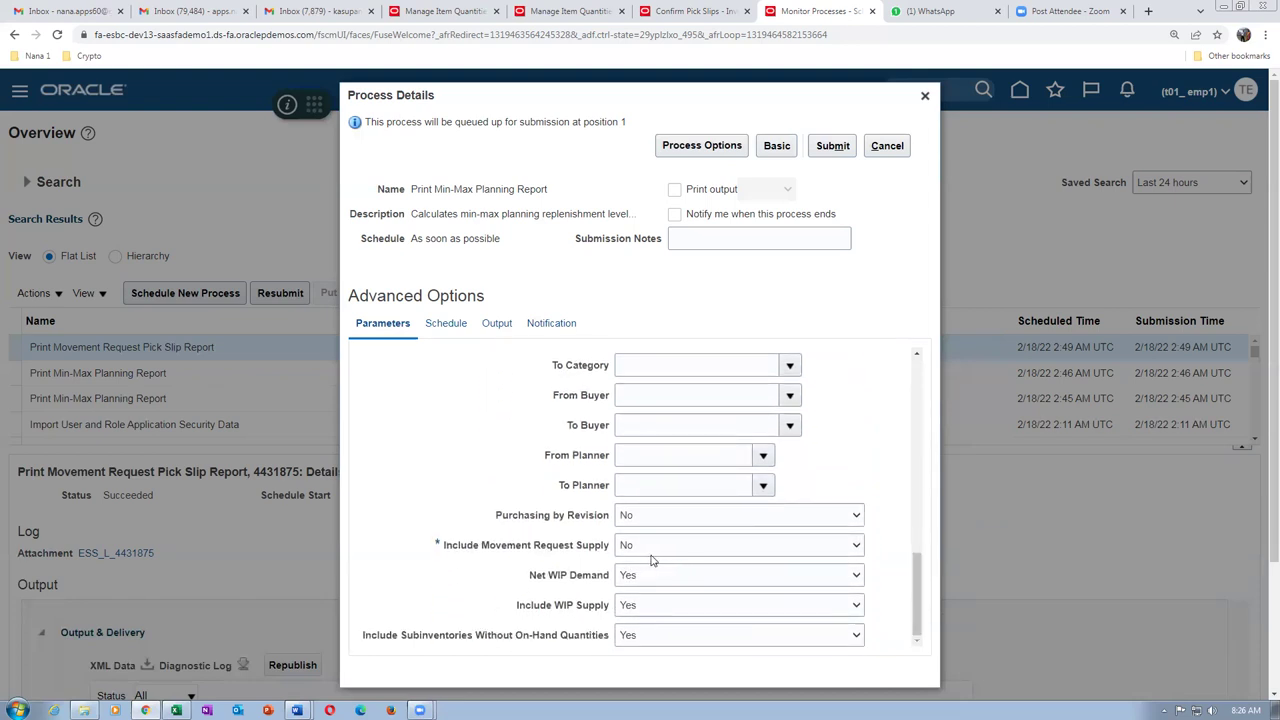
{"action": "left_click_drag", "start_coordinate": [916, 598], "coordinate": [917, 478]}
{"action": "left_click", "coordinate": [836, 146]}
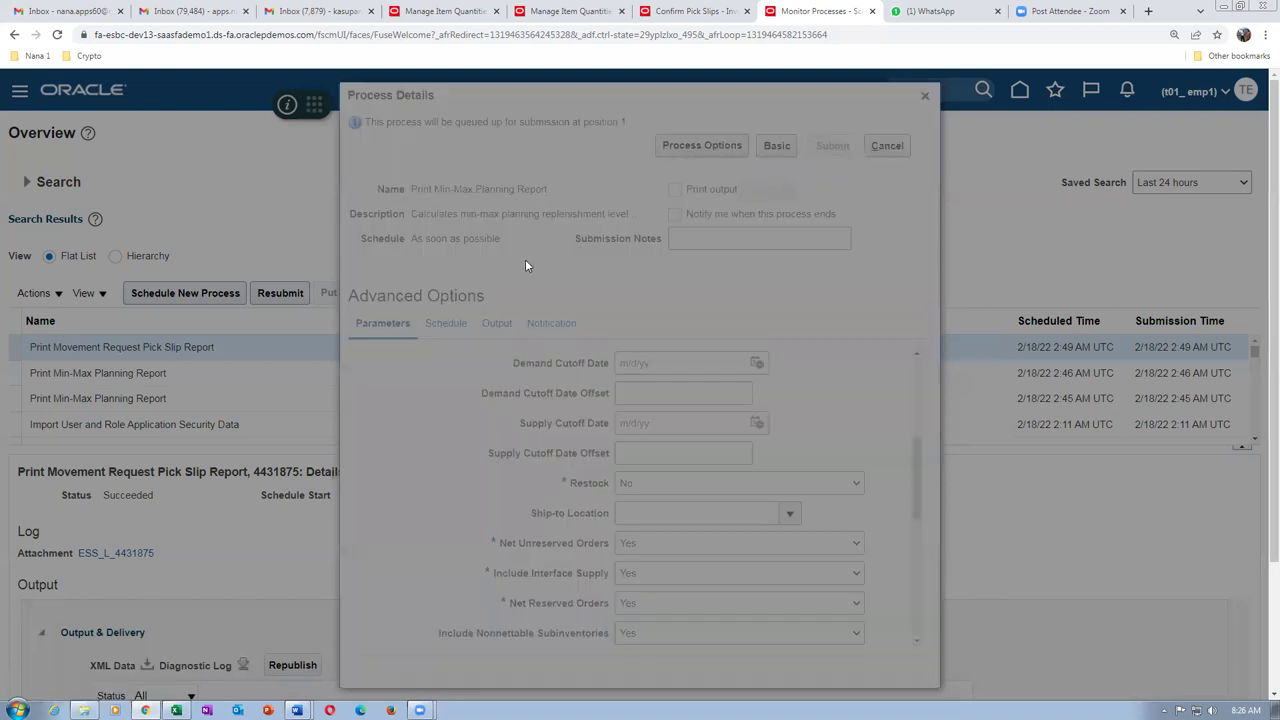
Acknowledge the submission and refresh until process 4431891 shows Succeeded, then select its row.
{"action": "left_click", "coordinate": [830, 258]}
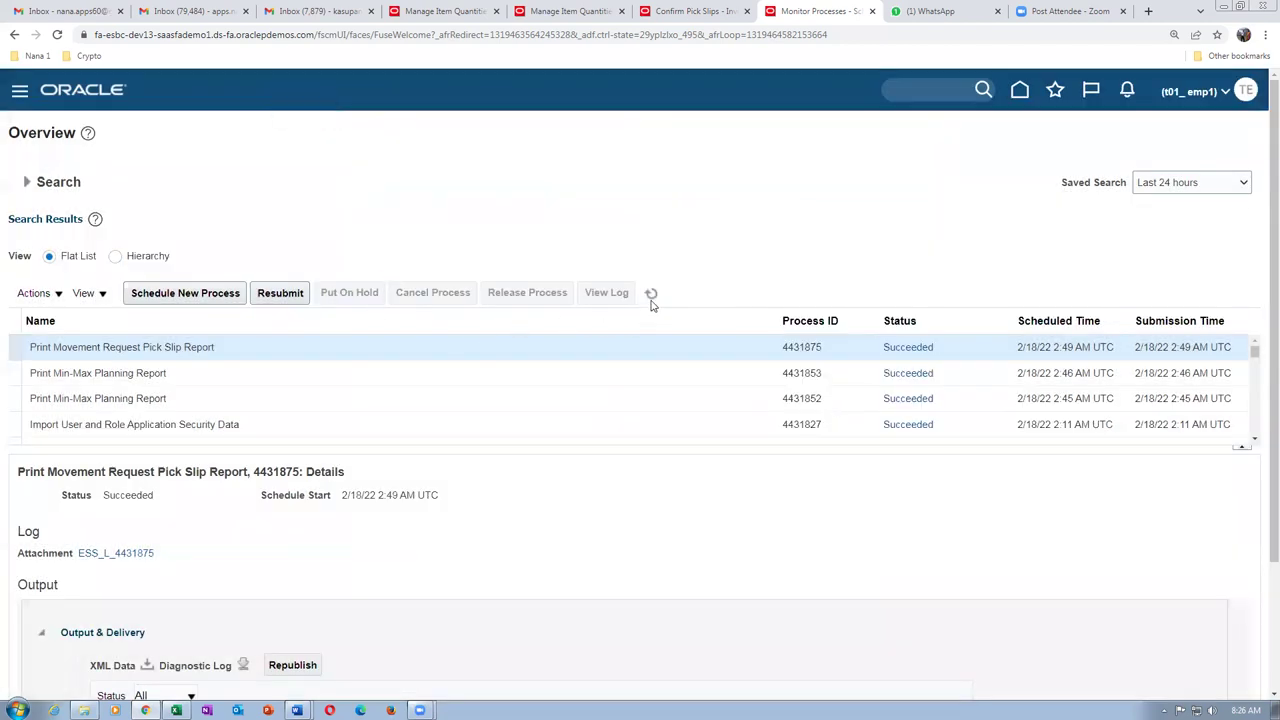
{"action": "left_click", "coordinate": [651, 297]}
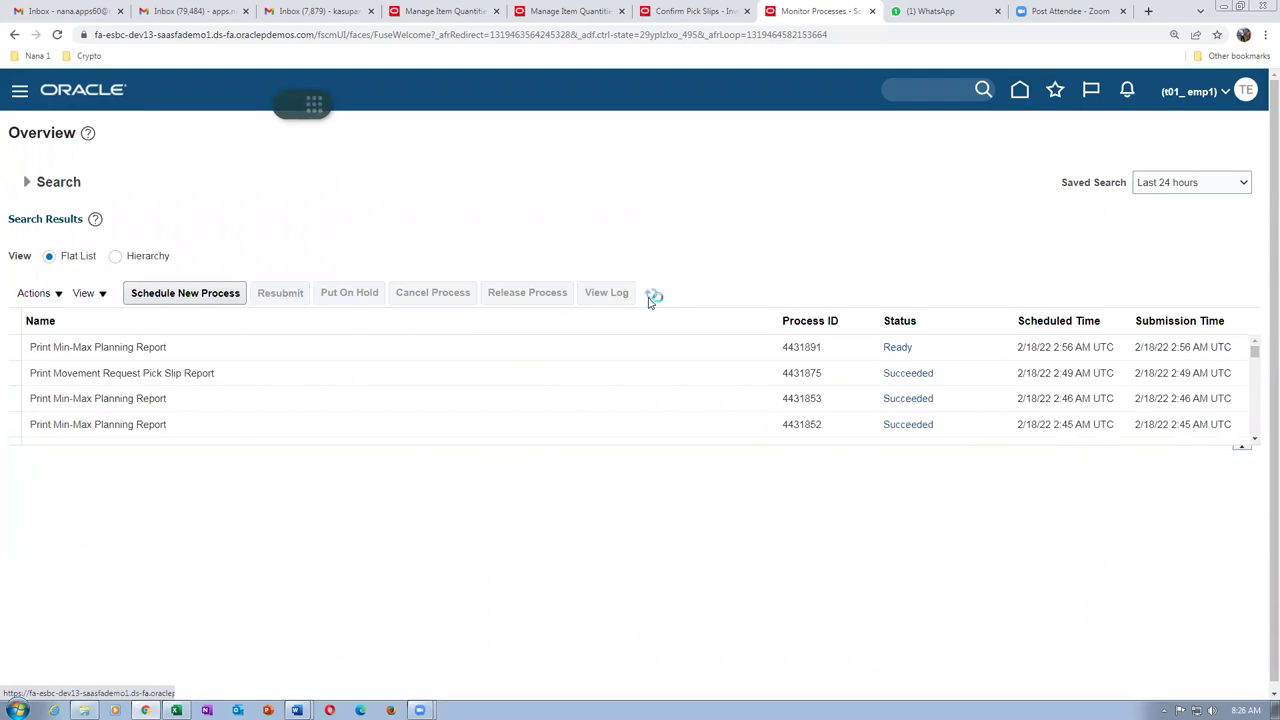
{"action": "left_click", "coordinate": [651, 297]}
{"action": "left_click", "coordinate": [651, 297]}
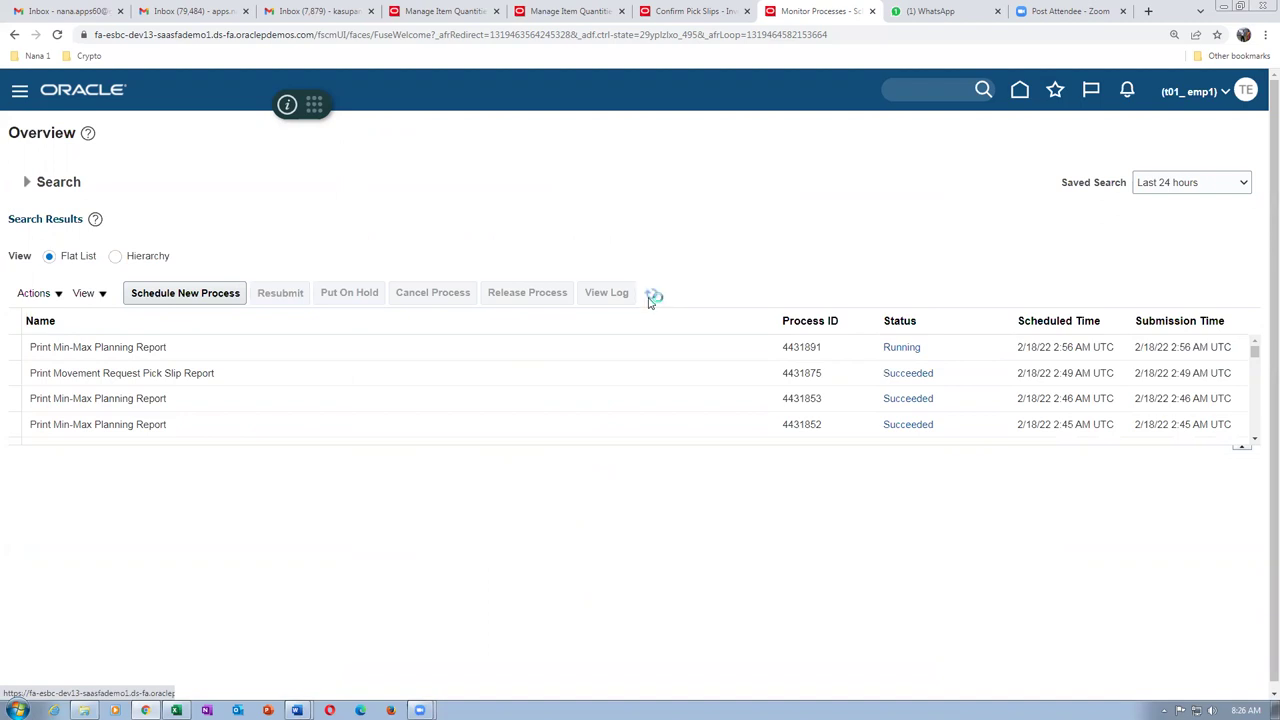
{"action": "left_click", "coordinate": [651, 297]}
{"action": "left_click", "coordinate": [651, 297]}
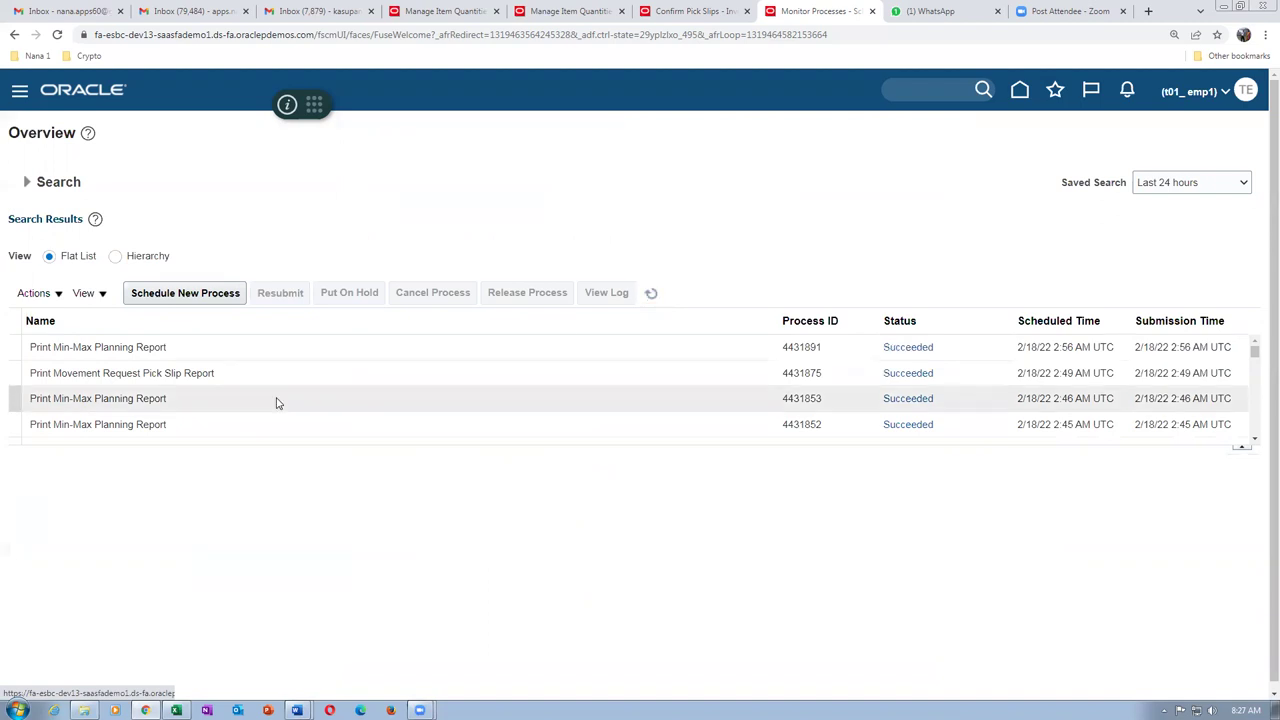
{"action": "left_click", "coordinate": [206, 347]}
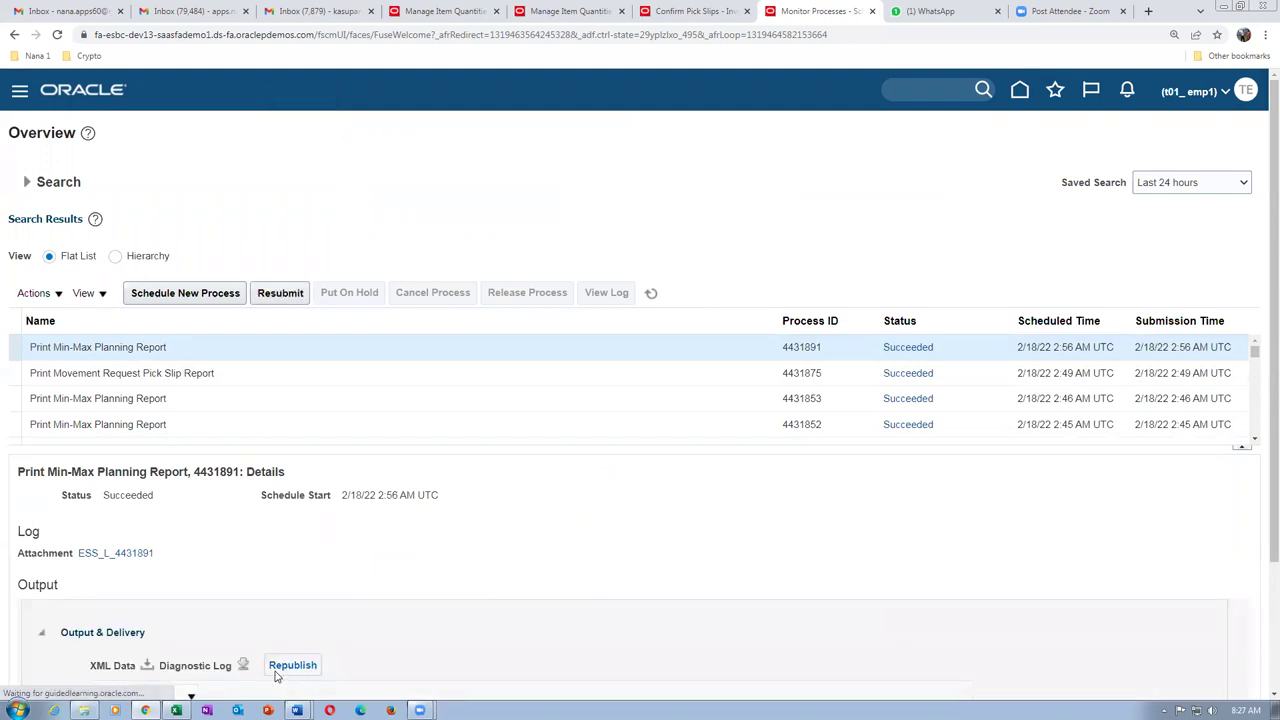
Export the report output to PDF and open Min-MaxPlanningReport_Redwood (15).pdf.
{"action": "left_click", "coordinate": [285, 667]}
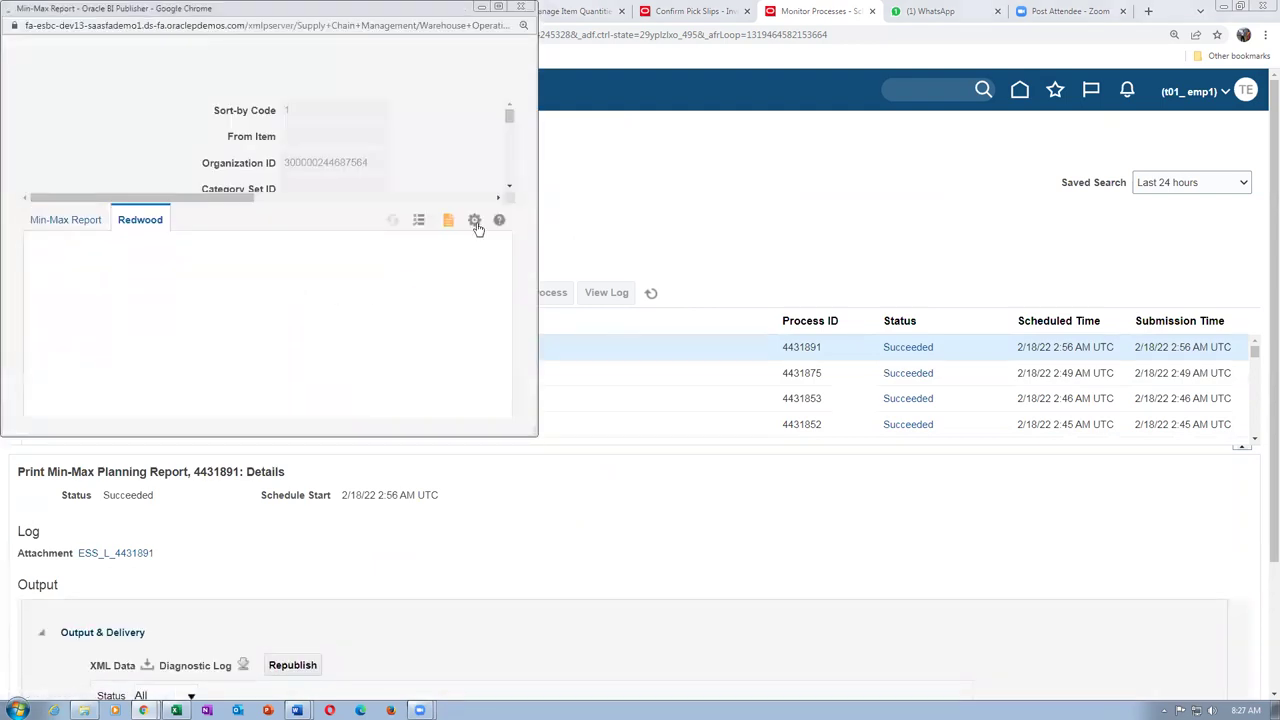
{"action": "left_click", "coordinate": [475, 222]}
{"action": "mouse_move", "coordinate": [440, 244]}
{"action": "left_click", "coordinate": [303, 282]}
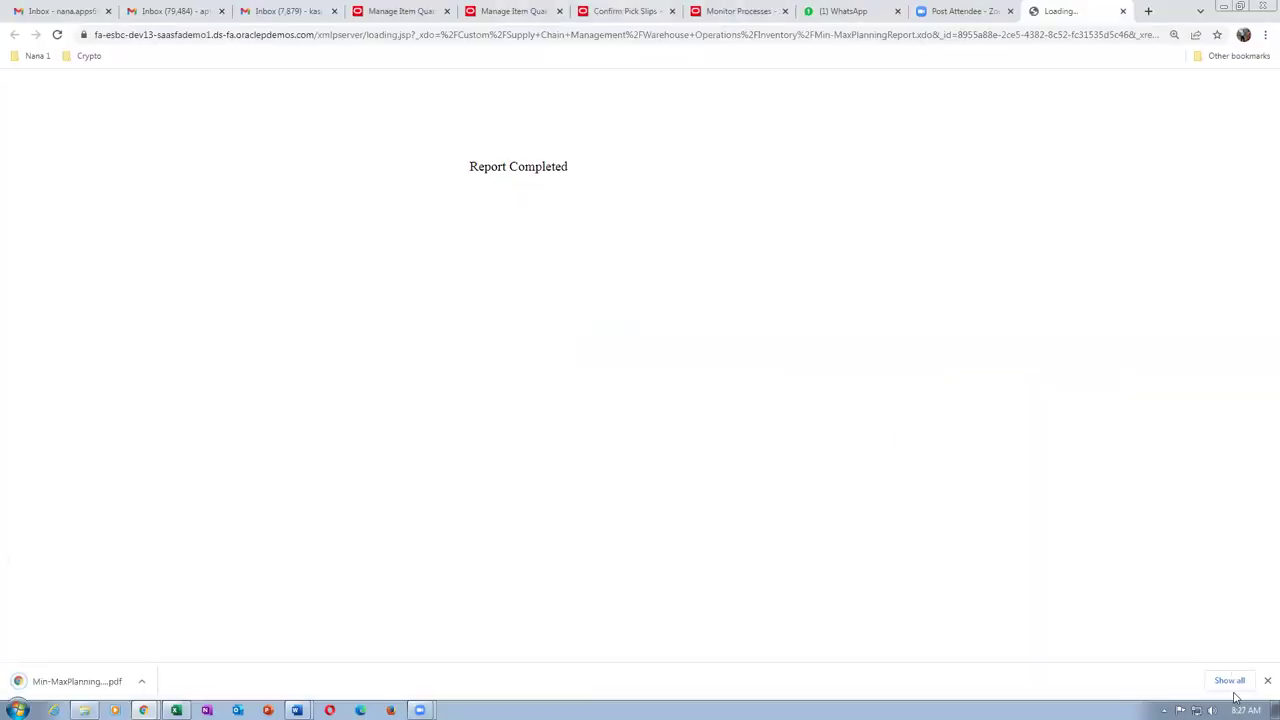
{"action": "left_click", "coordinate": [1229, 680]}
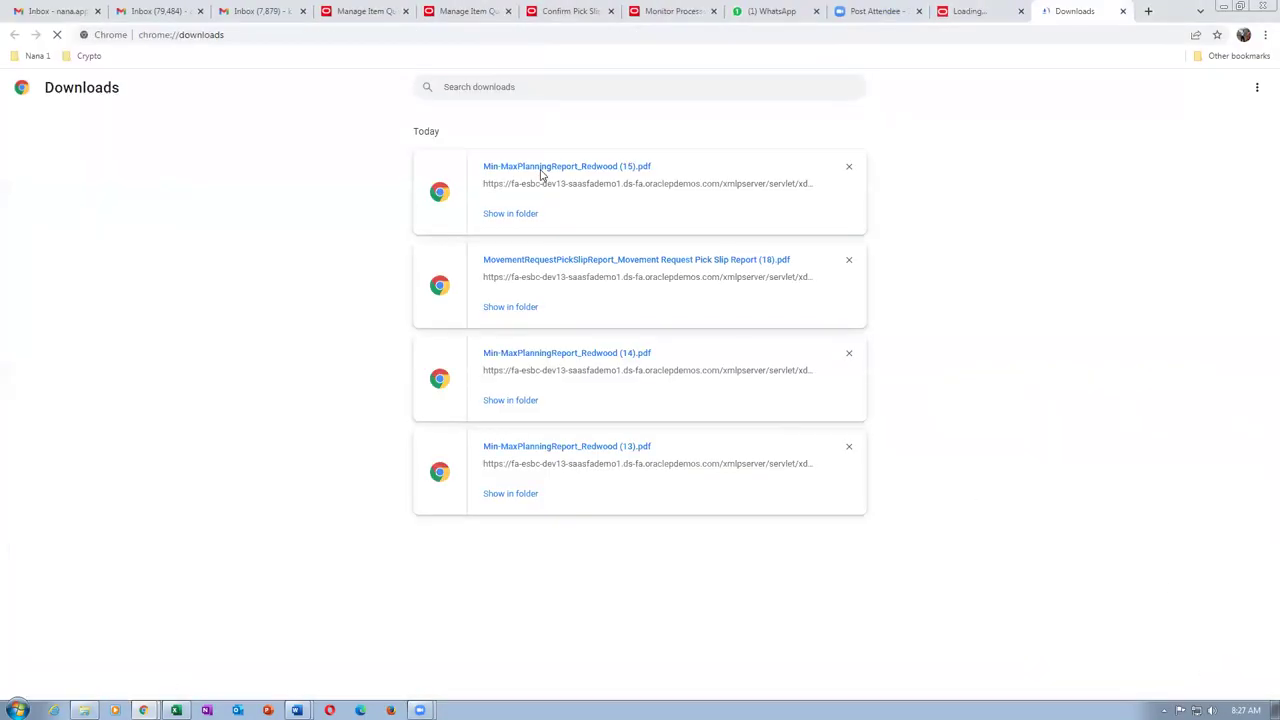
{"action": "left_click", "coordinate": [541, 168]}
{"action": "scroll", "coordinate": [742, 368], "scroll_direction": "down", "scroll_amount": 8}
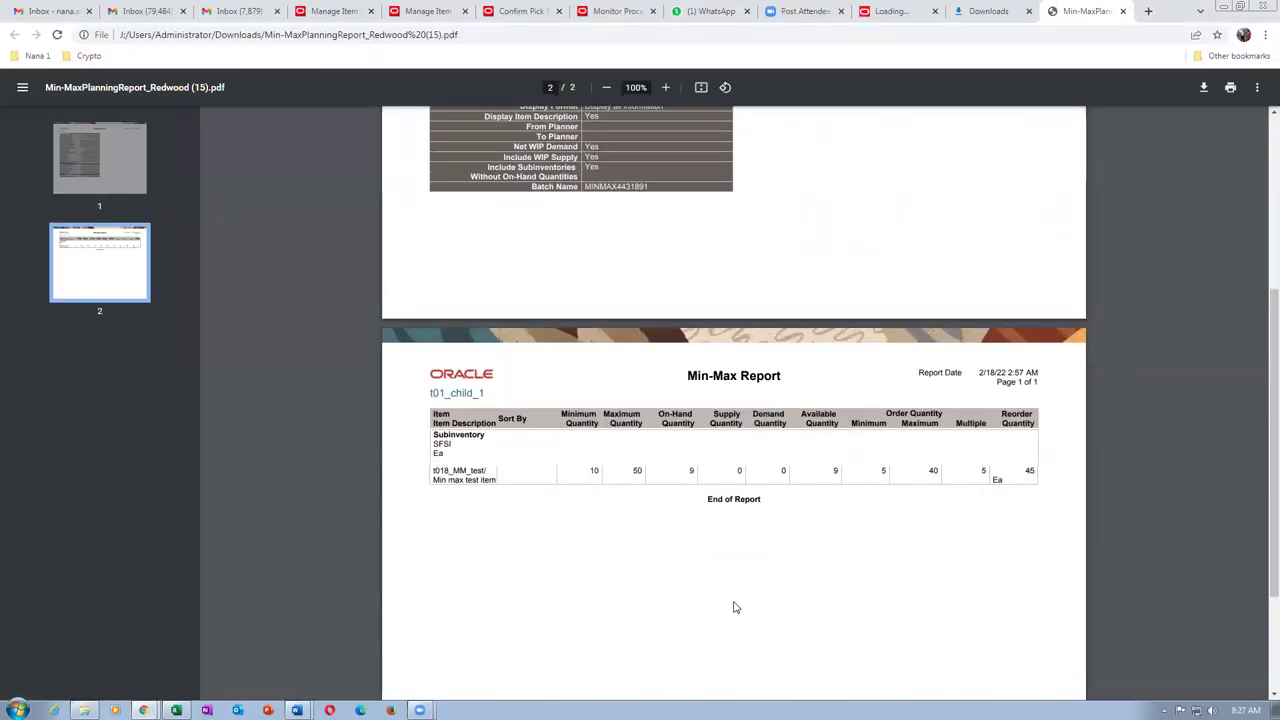
Point out reorder quantity 45 for t018_MM_test in the PDF, then return to BI Publisher.
{"action": "scroll", "coordinate": [734, 605], "scroll_direction": "up", "scroll_amount": 3}
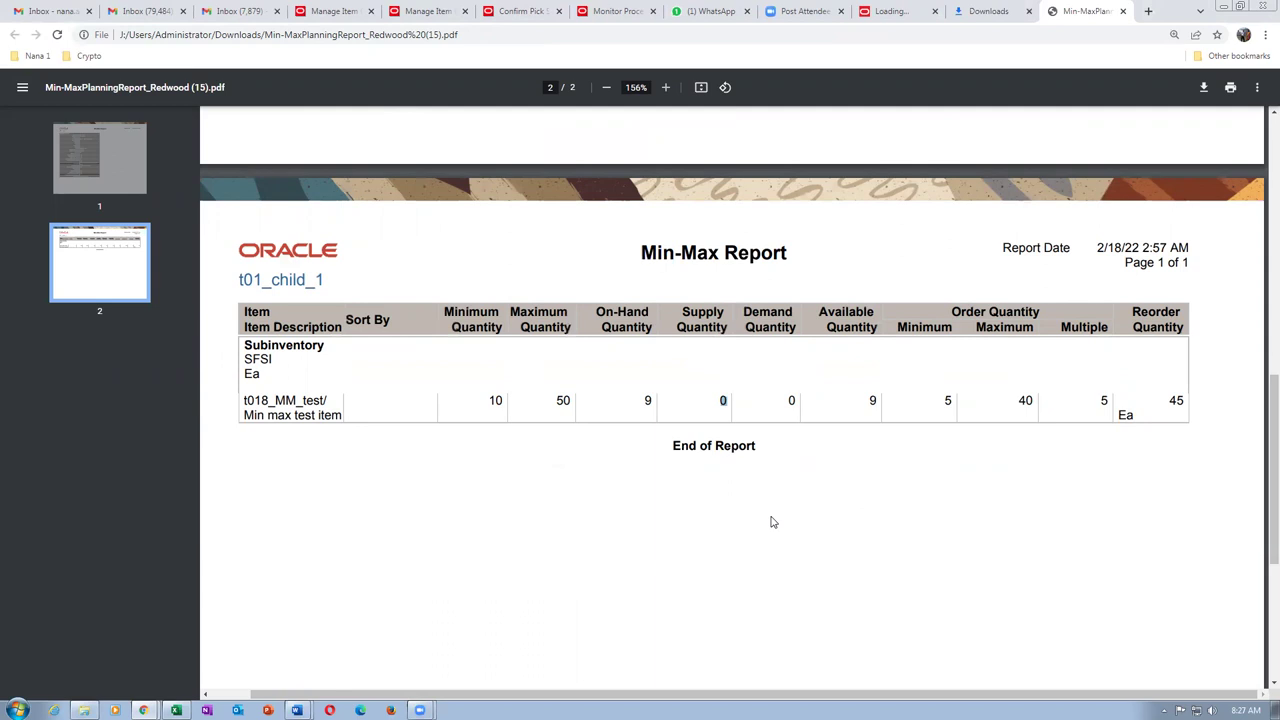
{"action": "left_click", "coordinate": [783, 512]}
{"action": "double_click", "coordinate": [1170, 399]}
{"action": "left_click", "coordinate": [1133, 513]}
{"action": "key", "text": "alt+Tab"}
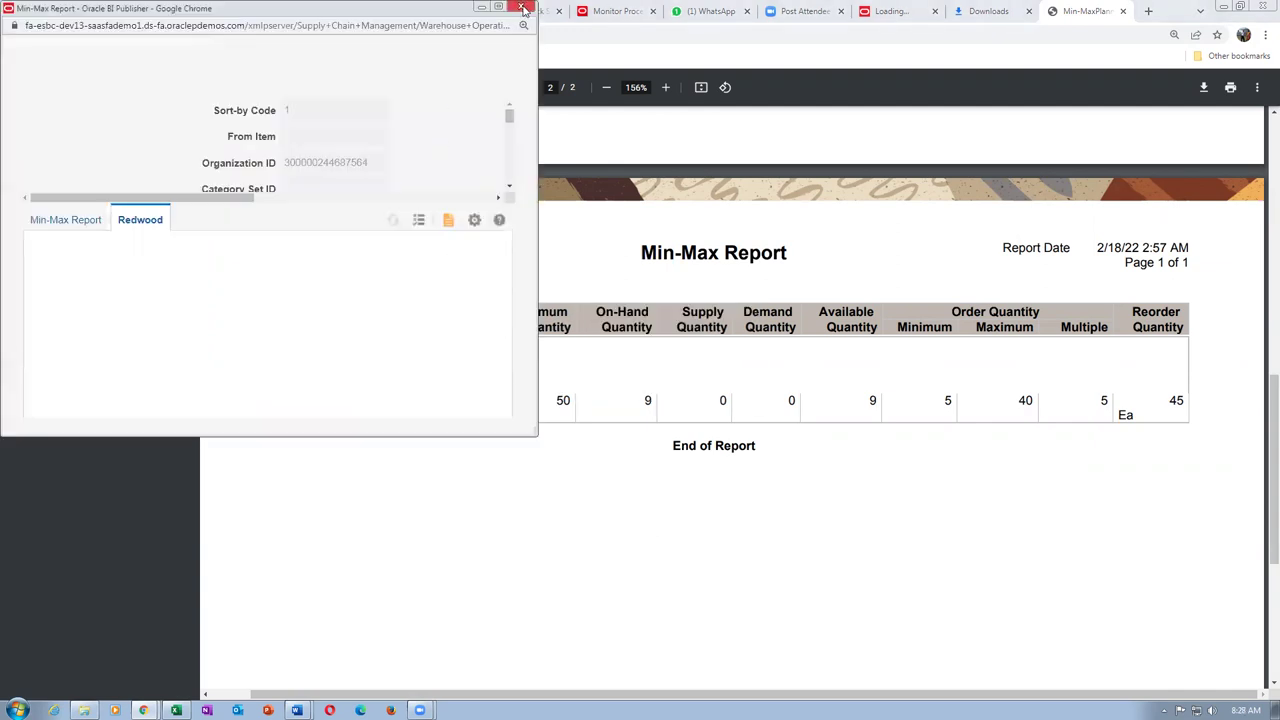
Close BI Publisher and highlight the Main Sub Inventory and shop floor stock values in the Min_Max_Planning Word diagram.
{"action": "left_click", "coordinate": [527, 8]}
{"action": "key", "text": "alt+Tab"}
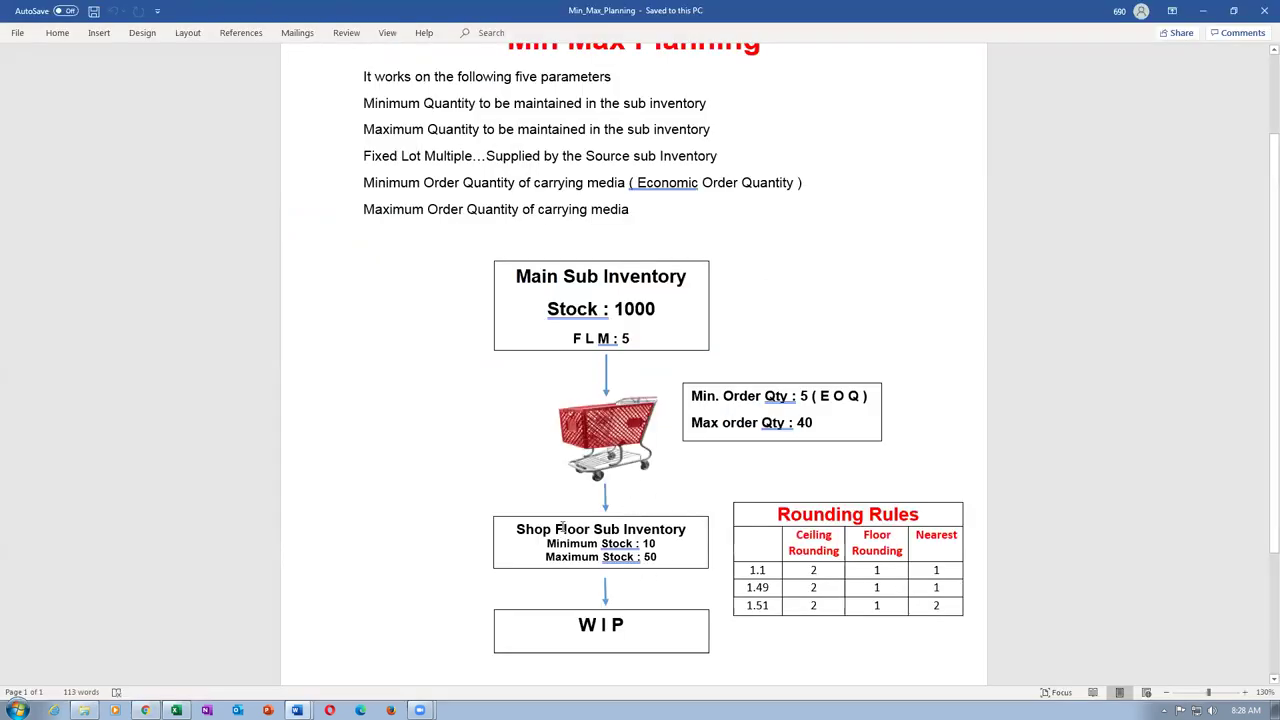
{"action": "left_click_drag", "start_coordinate": [560, 528], "coordinate": [585, 554]}
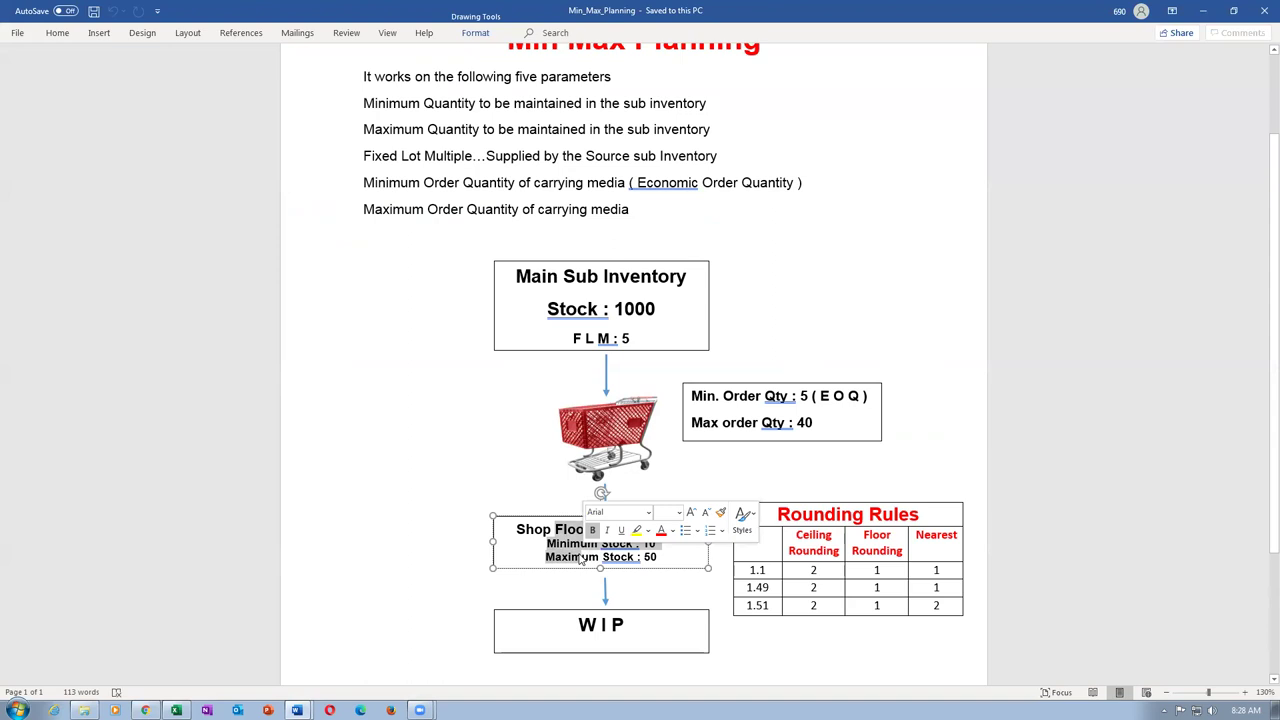
{"action": "left_click_drag", "start_coordinate": [552, 277], "coordinate": [600, 333]}
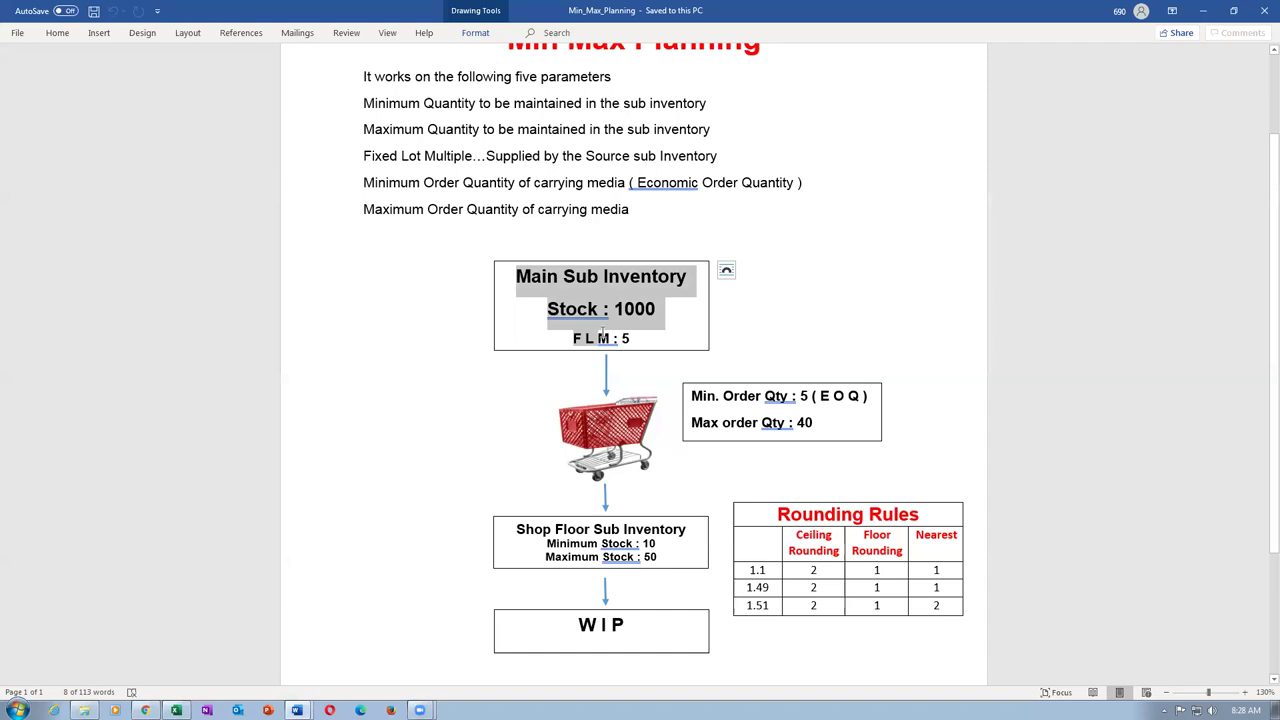
{"action": "left_click", "coordinate": [363, 311]}
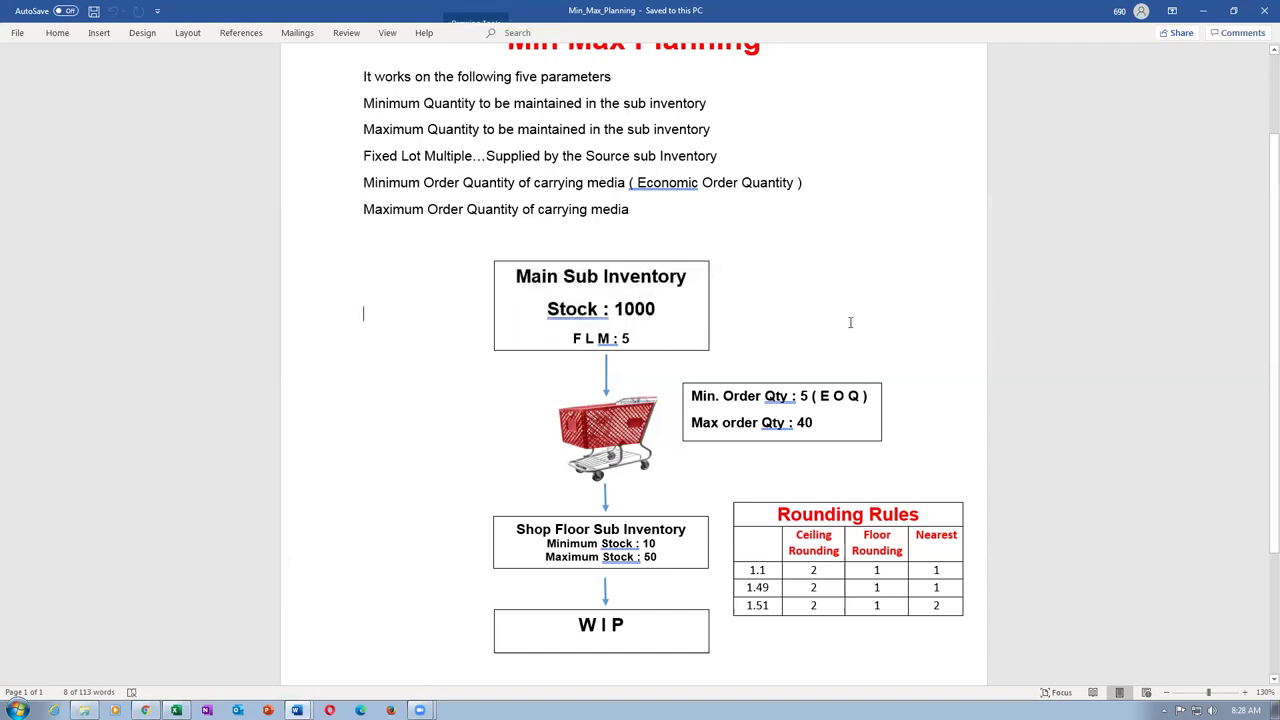
{"action": "left_click_drag", "start_coordinate": [517, 276], "coordinate": [627, 339]}
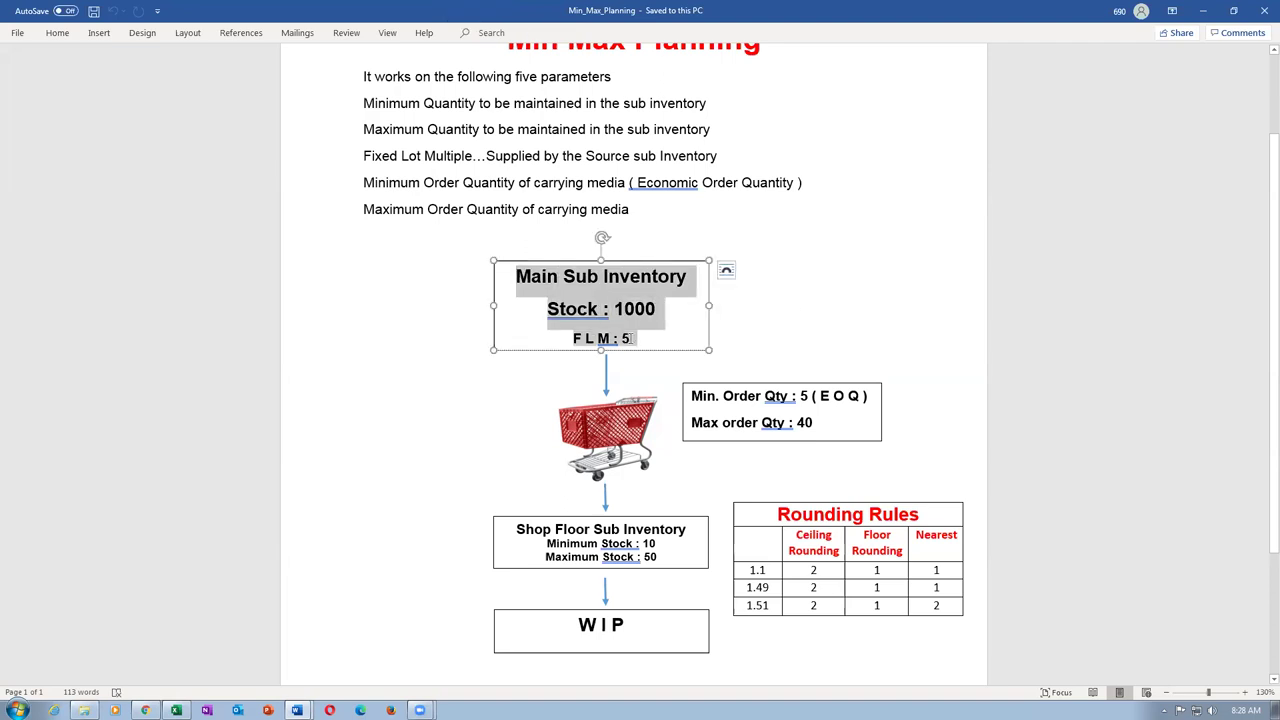
{"action": "left_click", "coordinate": [565, 314]}
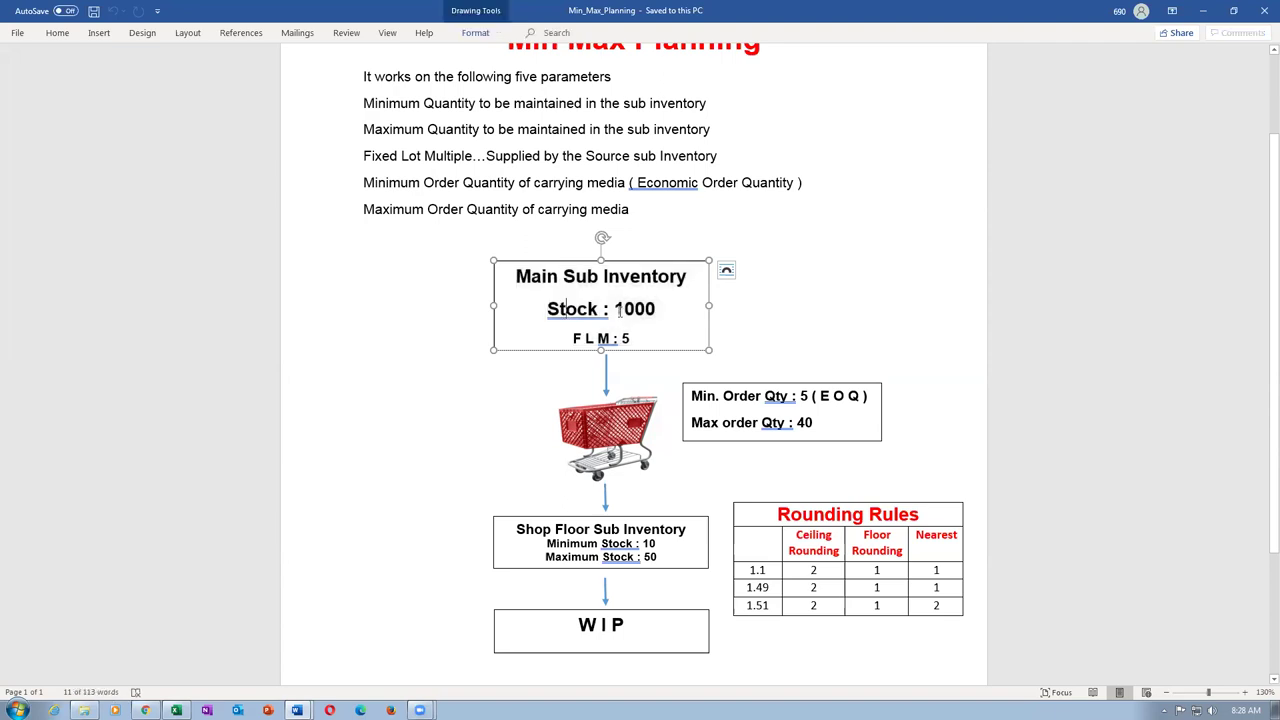
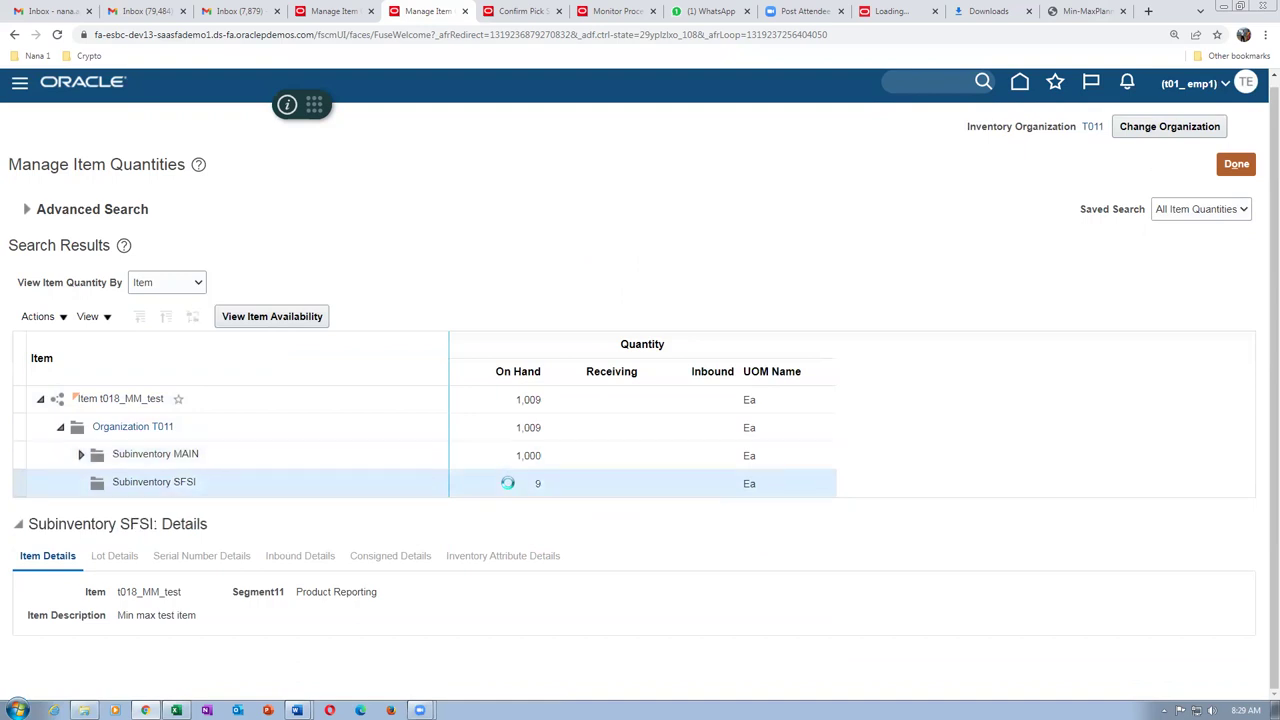
Check Subinventory MAIN's details, then cancel out of Confirm Pick Slip without confirming it.
{"action": "left_click", "coordinate": [492, 457]}
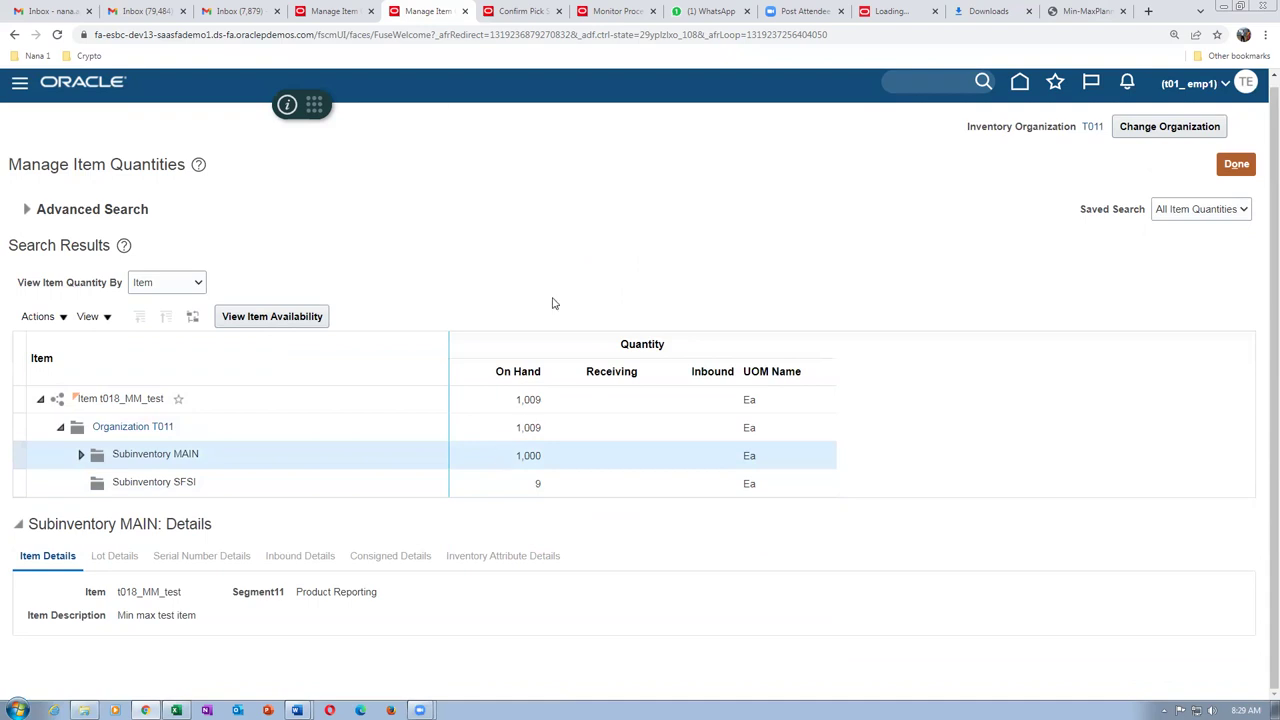
{"action": "left_click", "coordinate": [519, 19]}
{"action": "left_click", "coordinate": [1232, 172]}
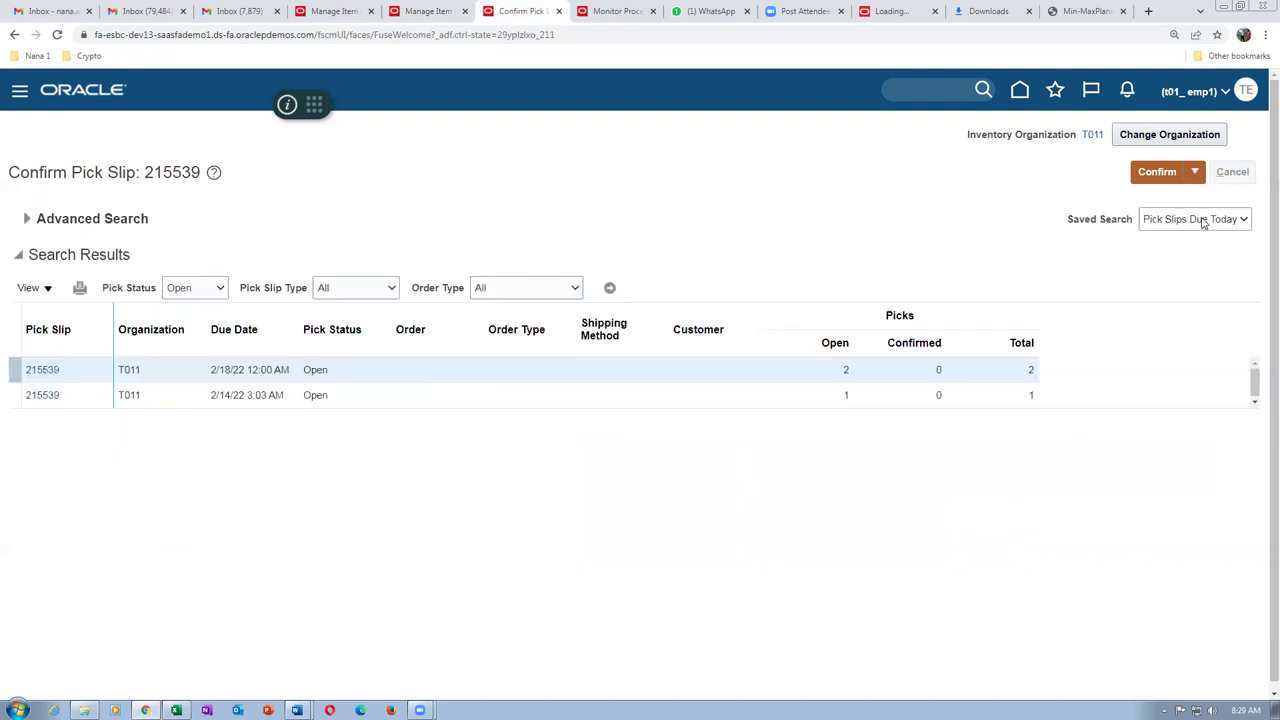
{"action": "left_click", "coordinate": [1237, 173]}
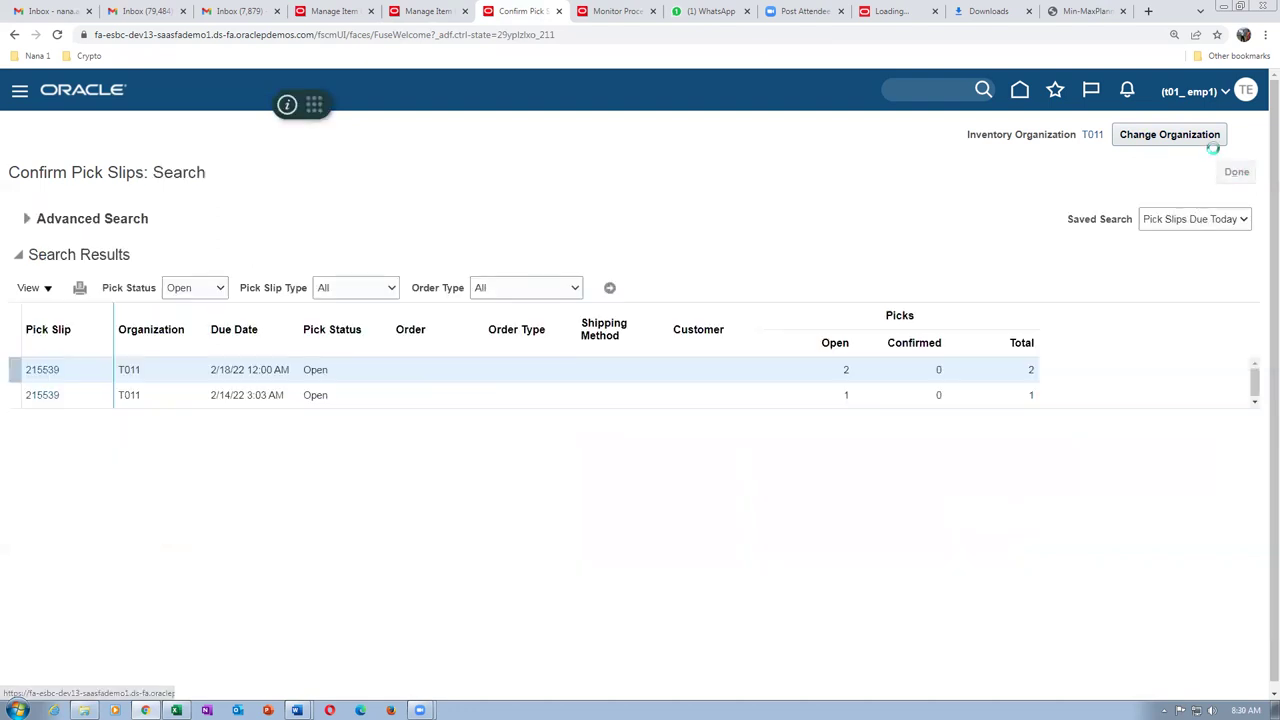
Go to Setup and Maintenance from the Settings and Actions menu.
{"action": "left_click", "coordinate": [1193, 95]}
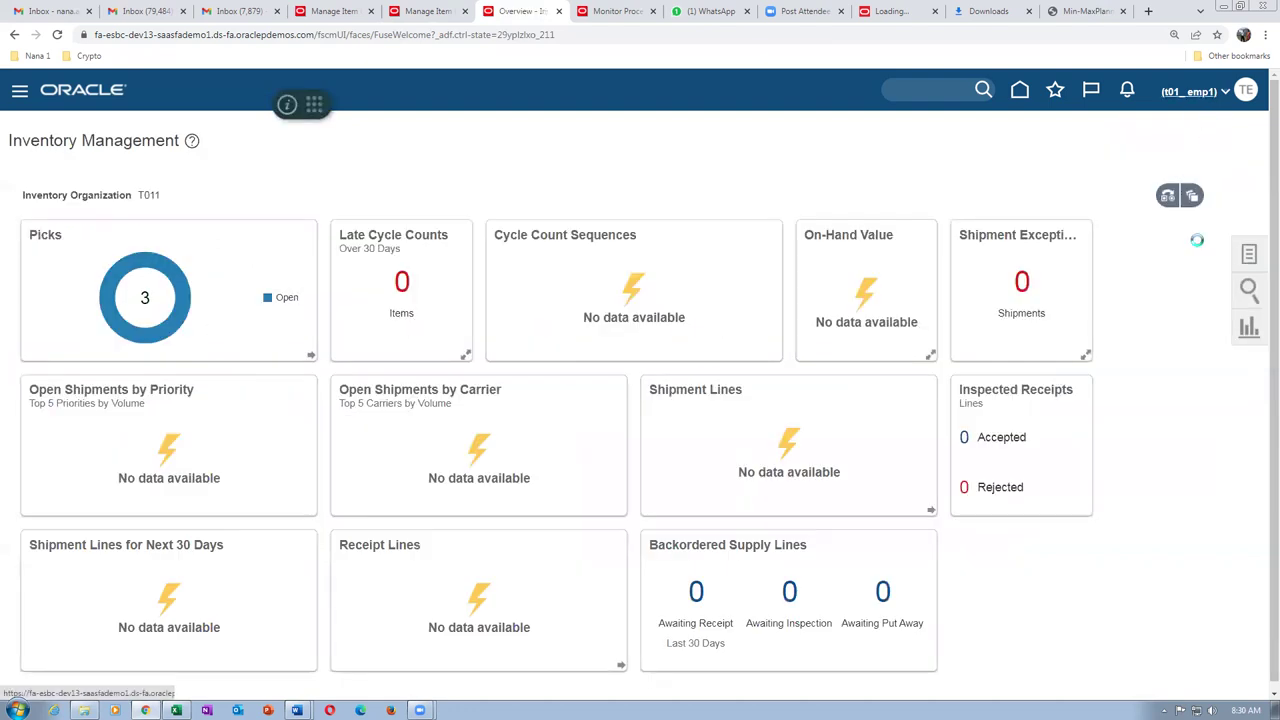
{"action": "left_click", "coordinate": [953, 343]}
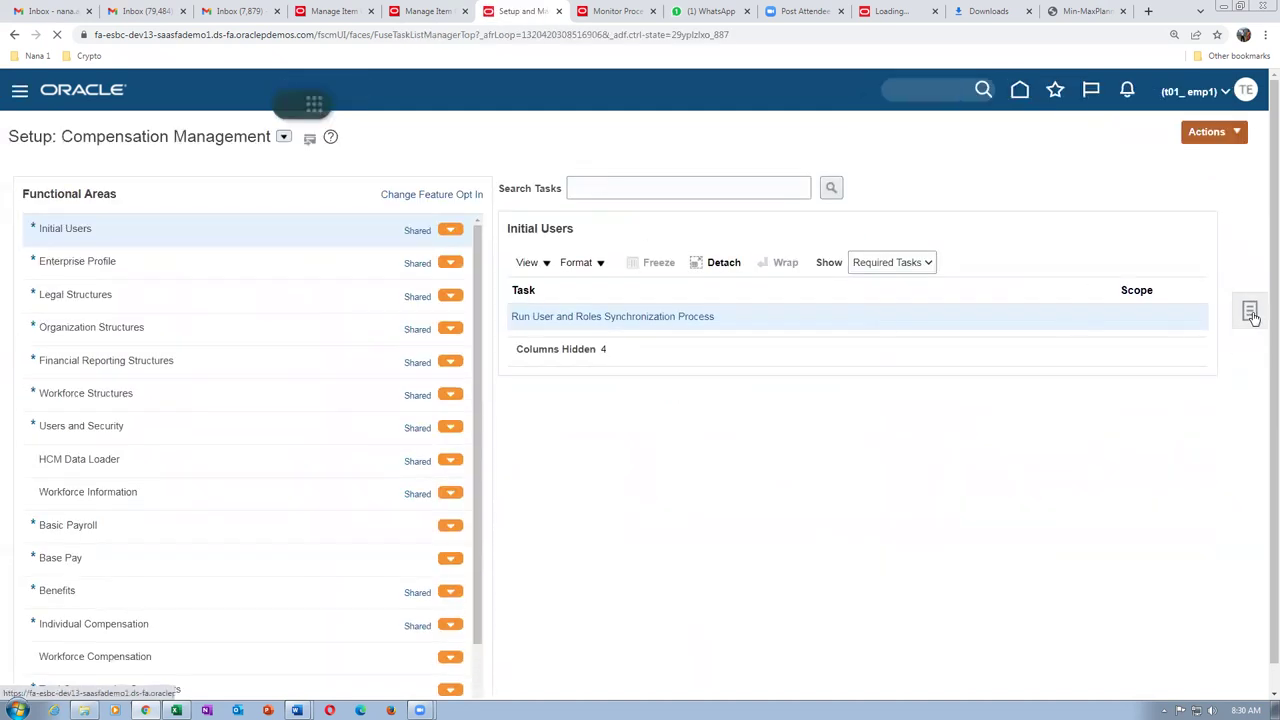
{"action": "left_click", "coordinate": [1250, 314]}
Search setup tasks for %item%attri%con% and open Item Attribute Control's Manage Operational Attributes Groups.
{"action": "left_click", "coordinate": [1101, 316]}
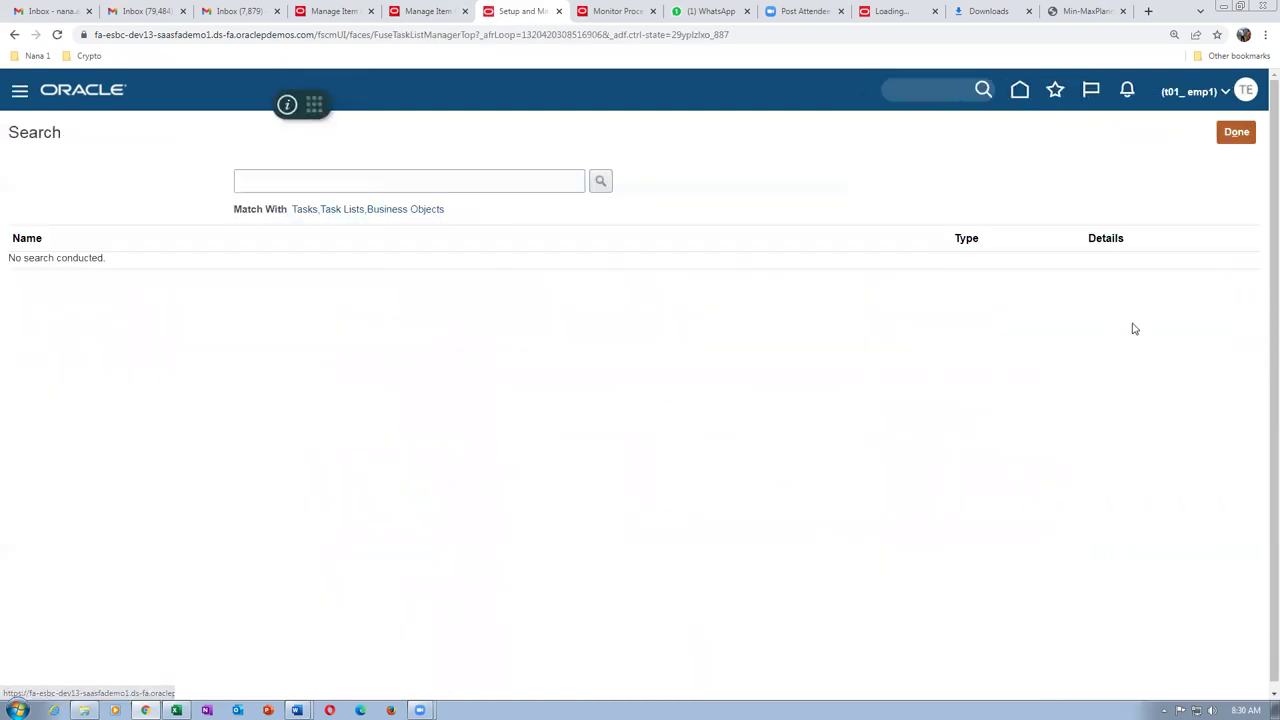
{"action": "left_click", "coordinate": [364, 183]}
{"action": "type", "text": "%item%attri"}
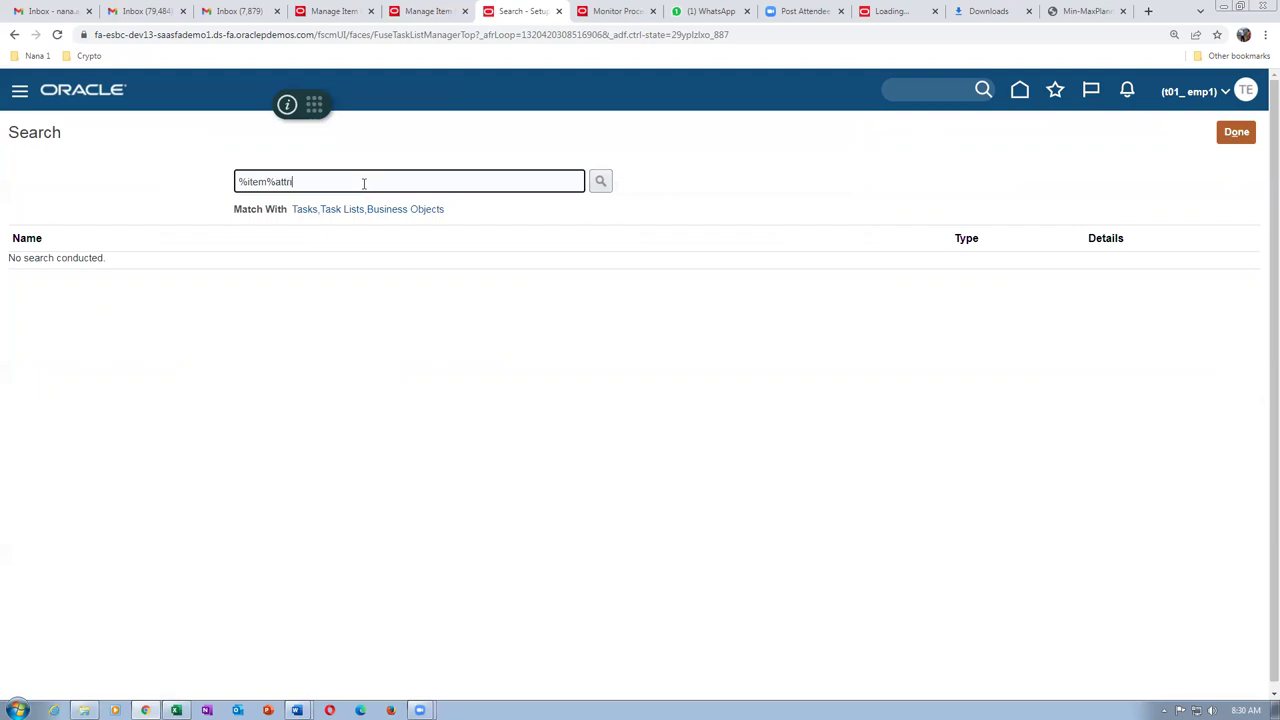
{"action": "type", "text": "%con%"}
{"action": "key", "text": "Return"}
{"action": "left_click", "coordinate": [24, 266]}
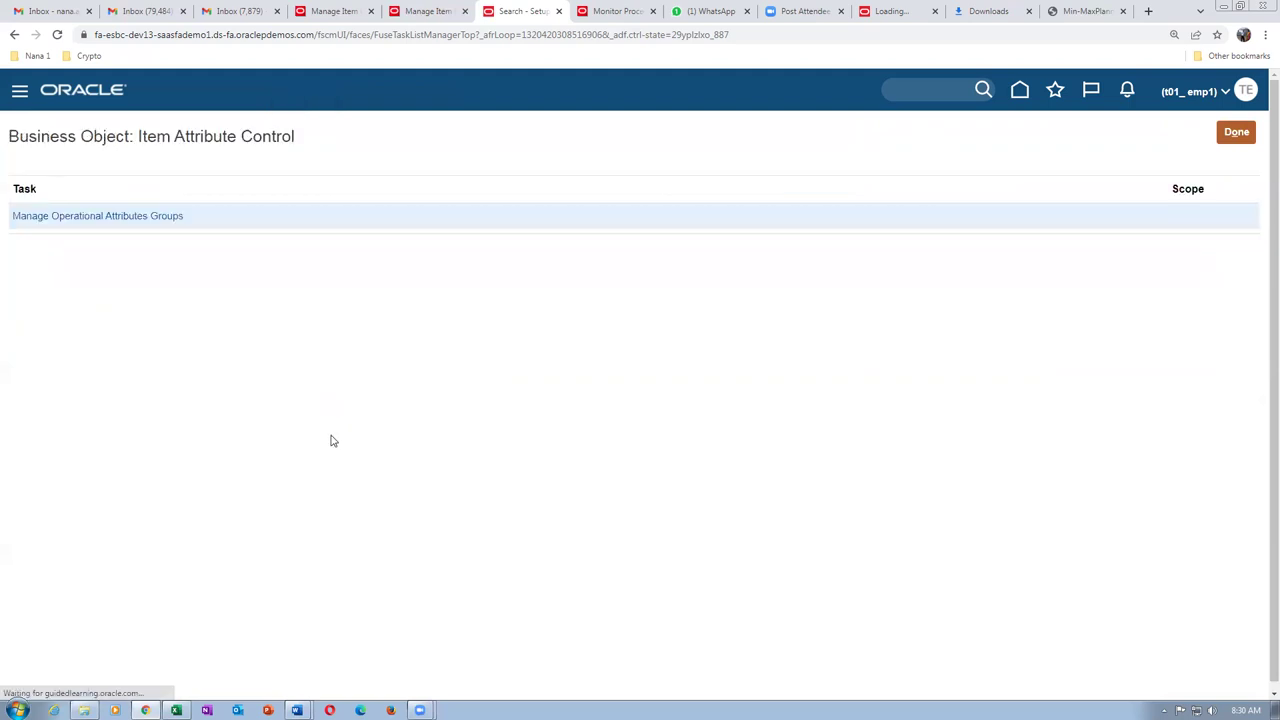
{"action": "left_click", "coordinate": [86, 222]}
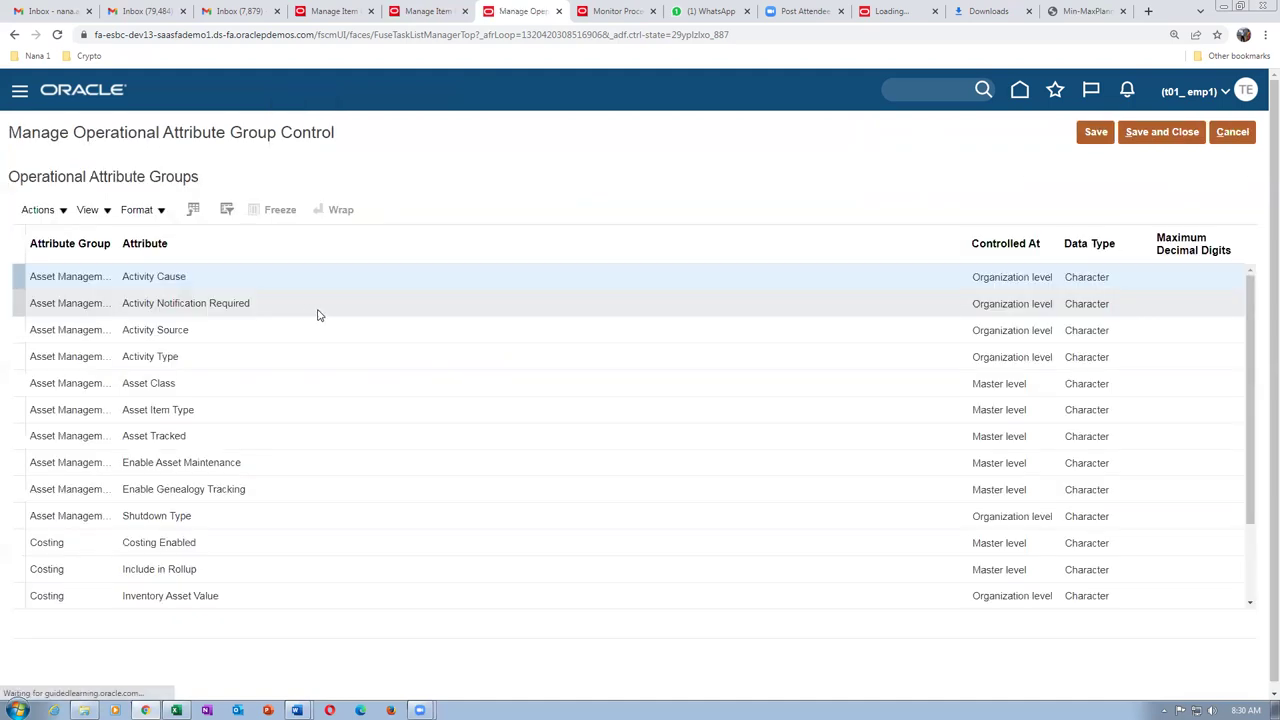
Filter the operational attribute table by Query By Example to the Inventory attribute group.
{"action": "left_click", "coordinate": [227, 212]}
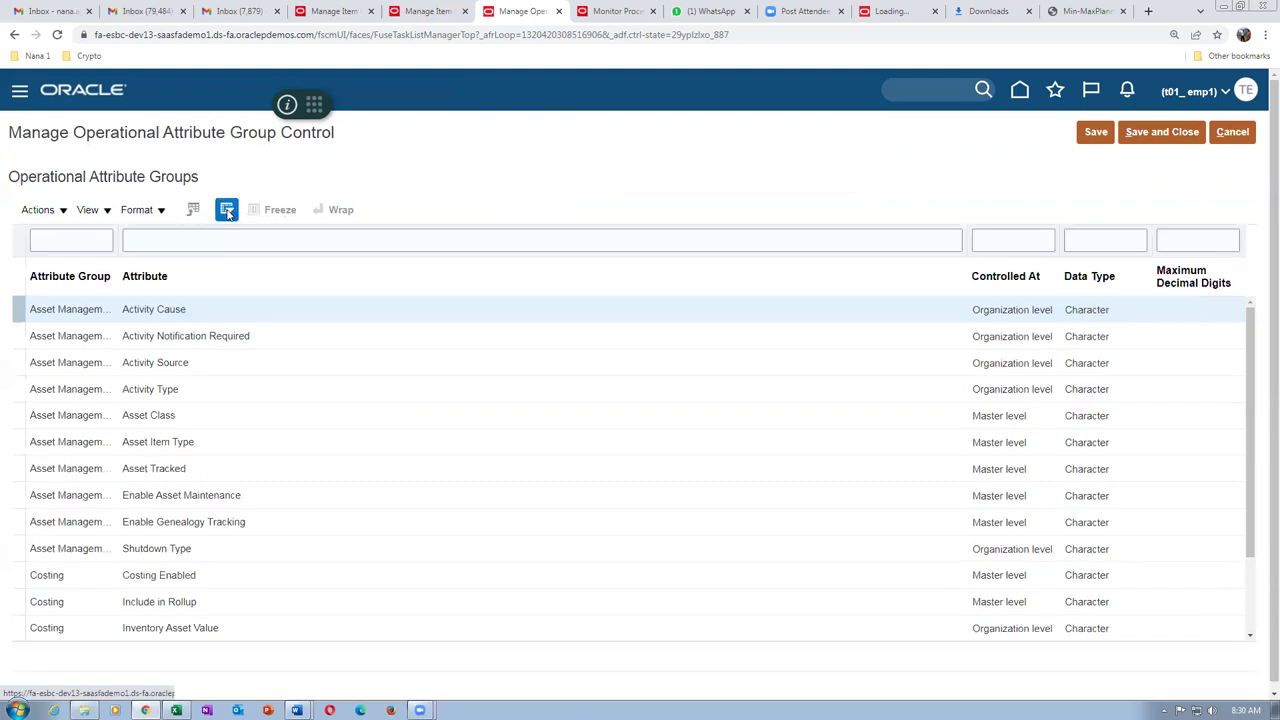
{"action": "left_click", "coordinate": [66, 245]}
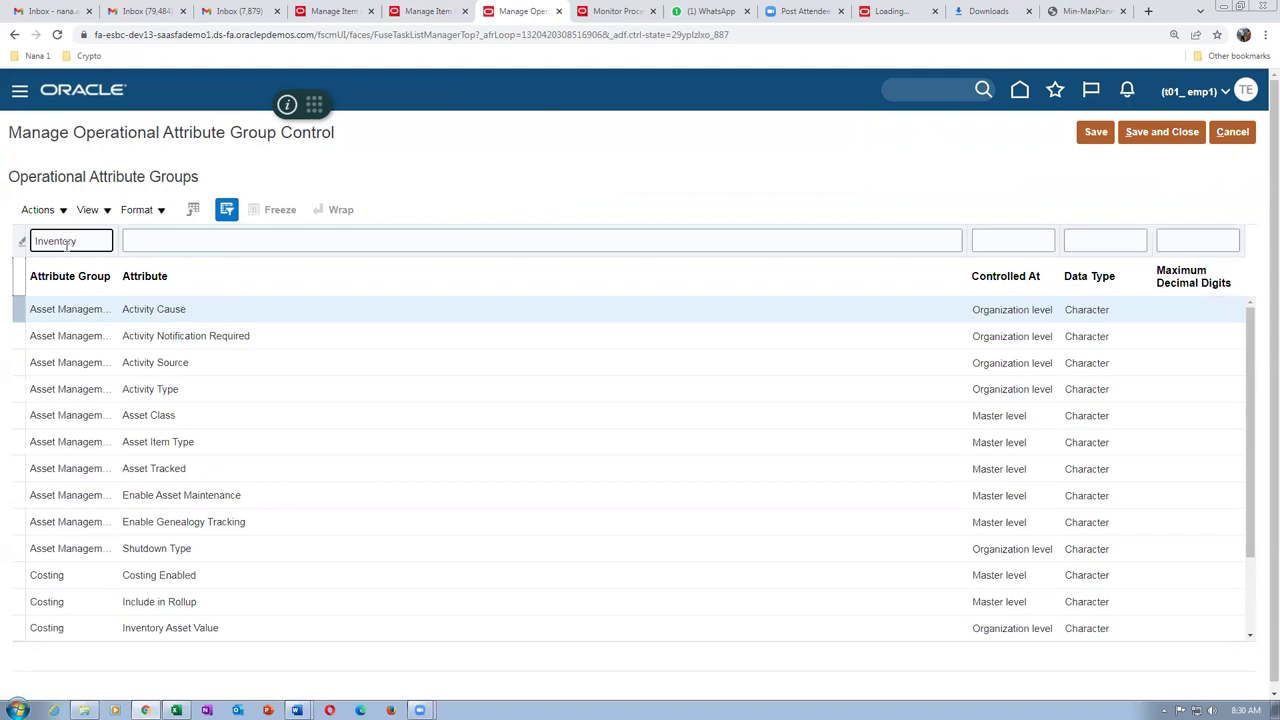
{"action": "key", "text": "Return"}
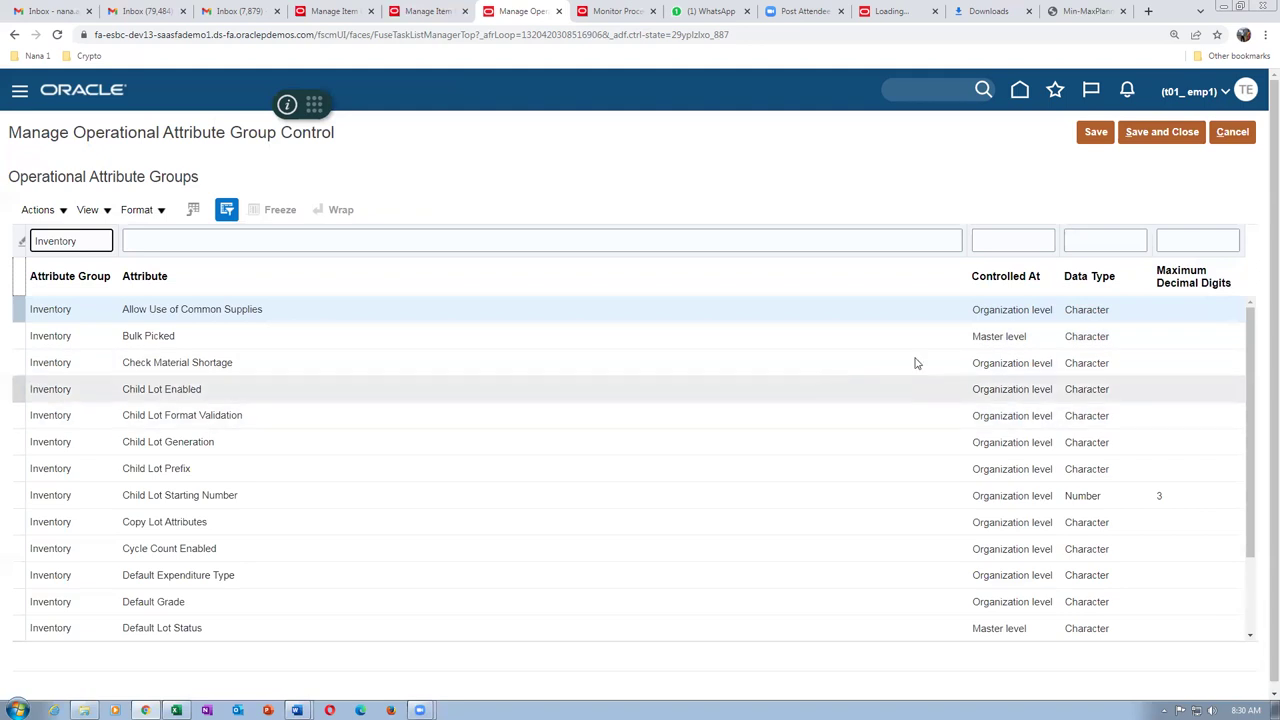
{"action": "scroll", "coordinate": [1260, 272], "scroll_direction": "down", "scroll_amount": 1}
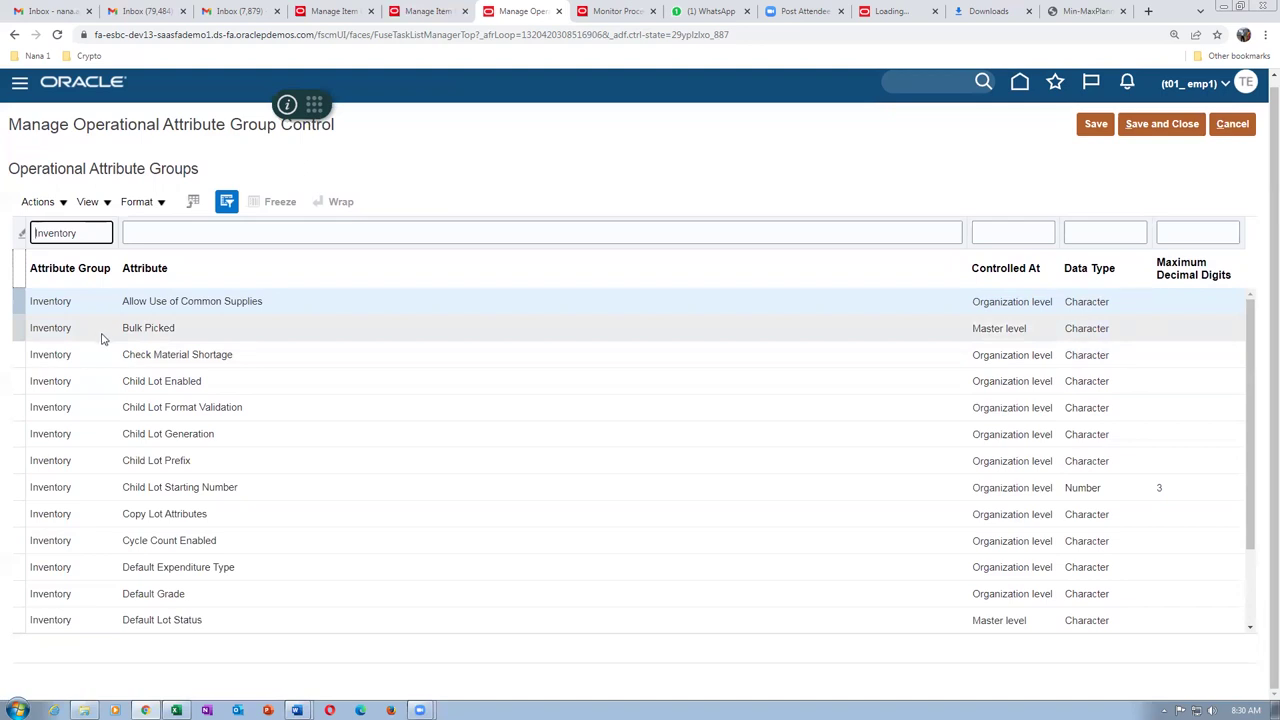
Review the Inventory attributes' control levels, from Bulk Picked down to Stocked.
{"action": "left_click", "coordinate": [497, 337]}
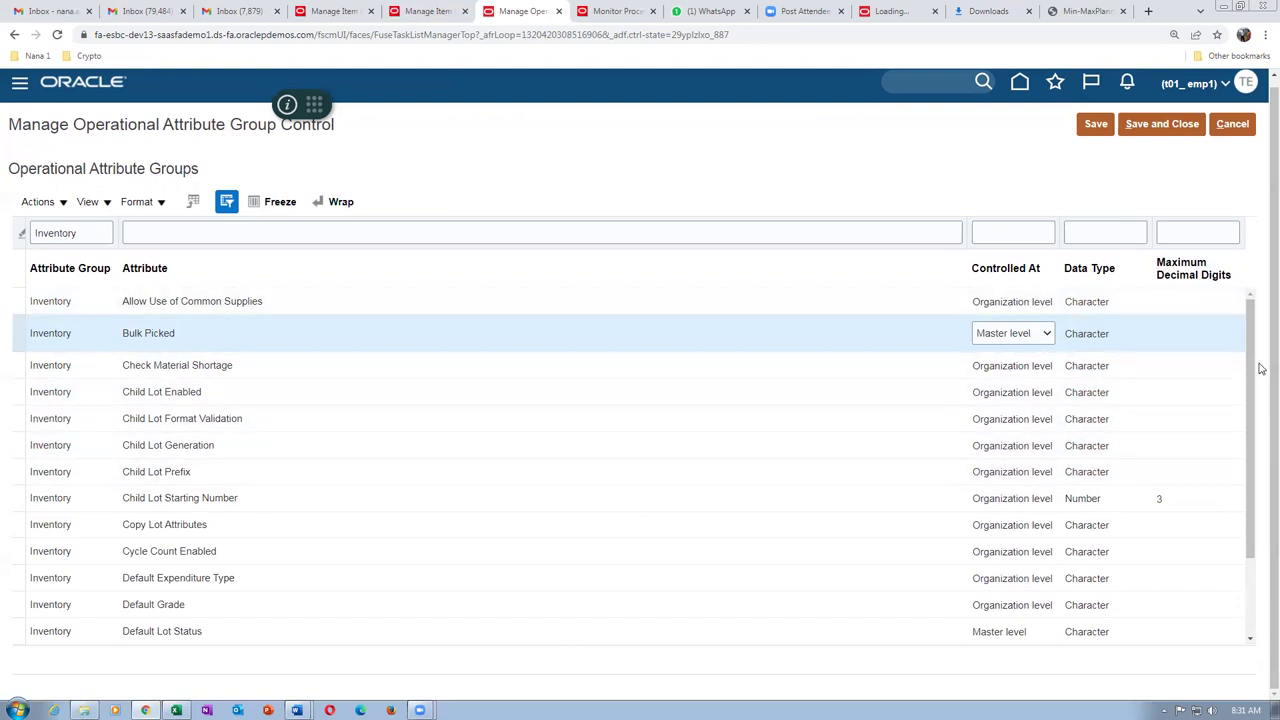
{"action": "left_click_drag", "start_coordinate": [1247, 383], "coordinate": [1261, 463]}
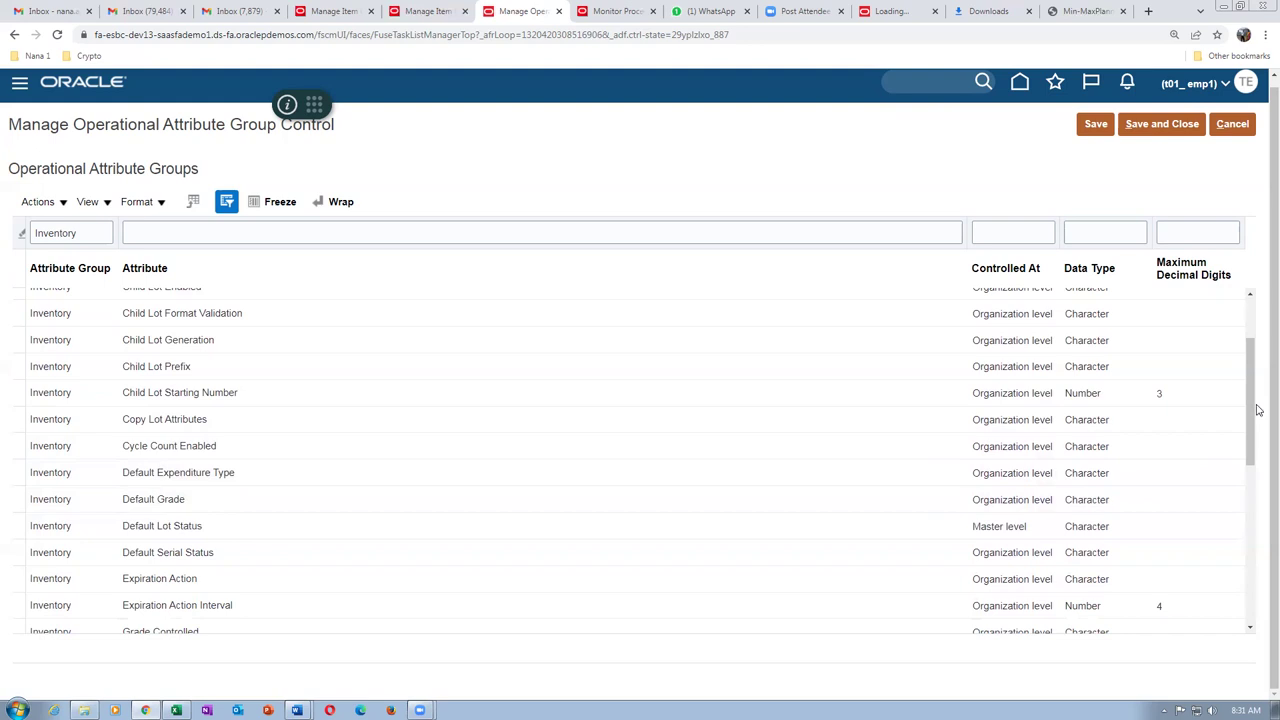
{"action": "left_click_drag", "start_coordinate": [1250, 415], "coordinate": [1261, 457]}
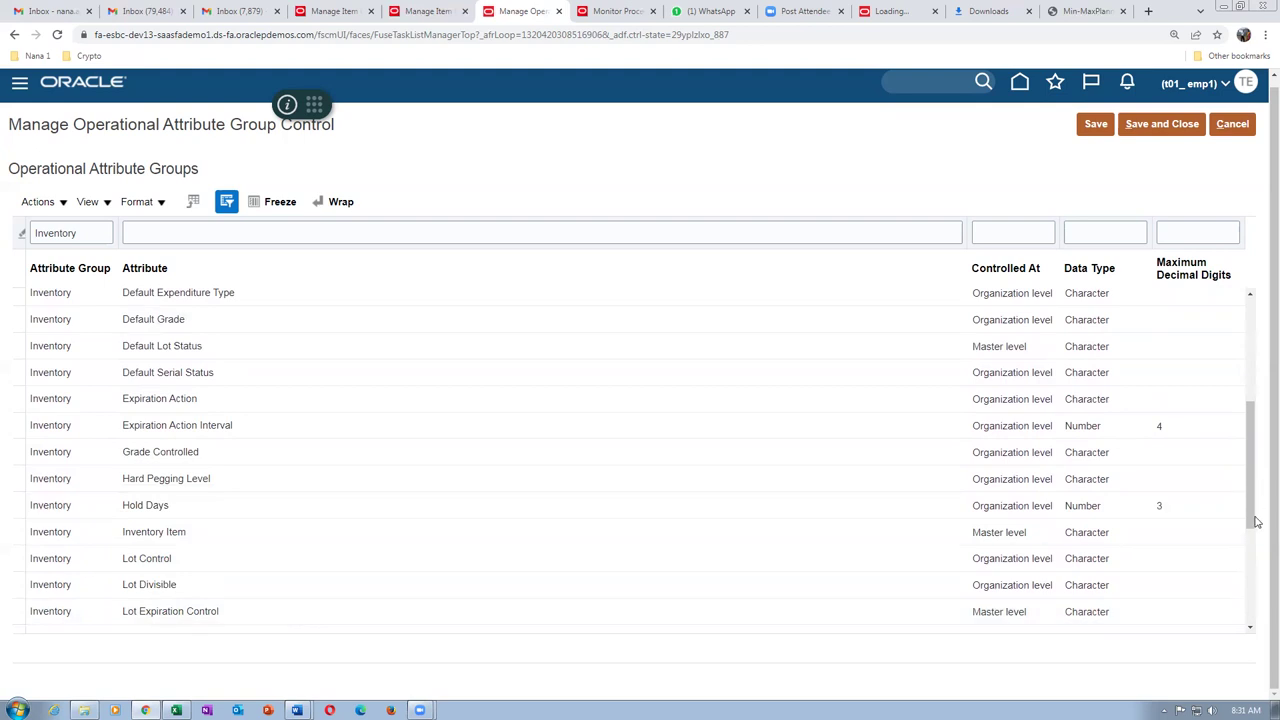
{"action": "scroll", "coordinate": [1260, 540], "scroll_direction": "down", "scroll_amount": 2}
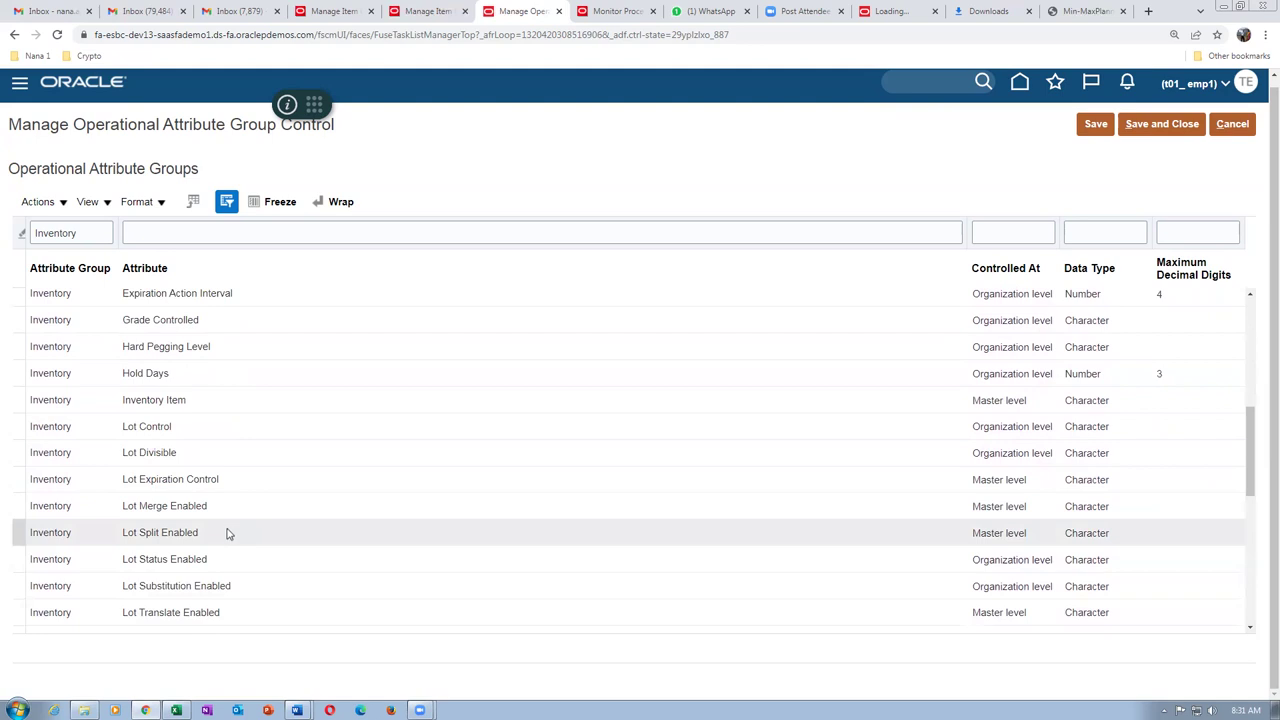
{"action": "scroll", "coordinate": [1258, 508], "scroll_direction": "down", "scroll_amount": 1}
{"action": "scroll", "coordinate": [1258, 508], "scroll_direction": "down", "scroll_amount": 1}
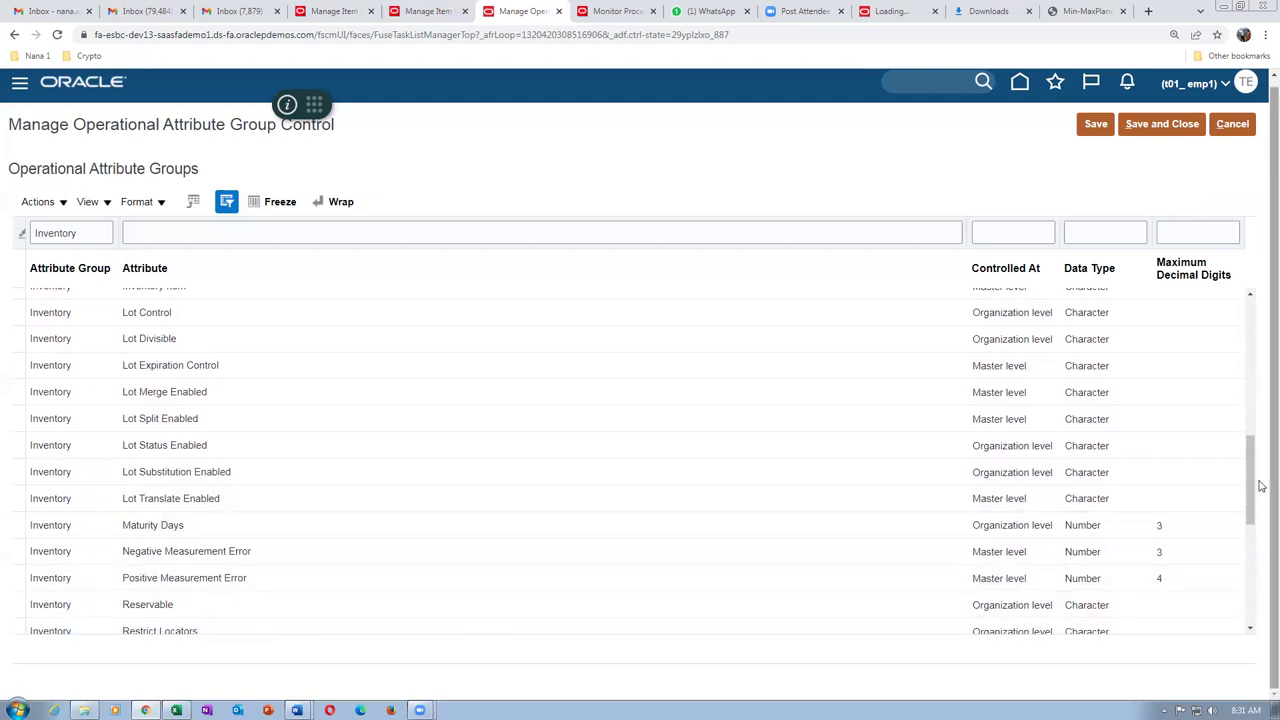
{"action": "left_click_drag", "start_coordinate": [1249, 513], "coordinate": [1250, 530]}
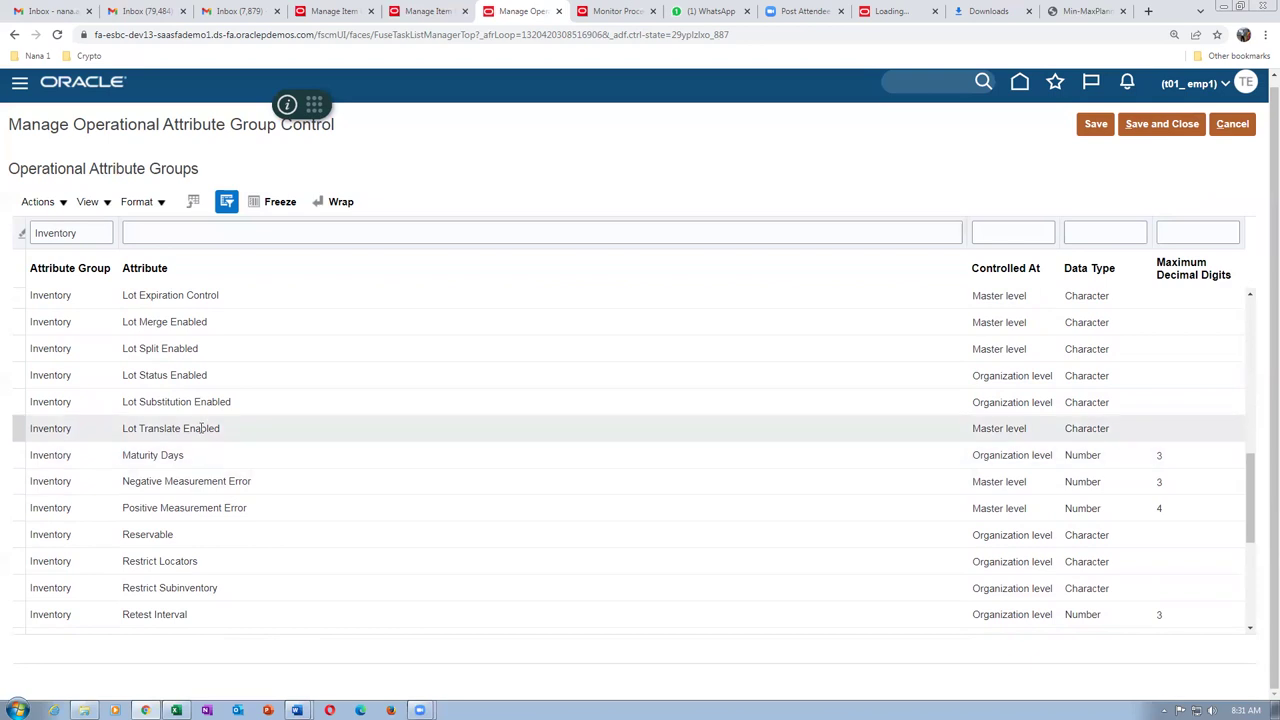
{"action": "left_click_drag", "start_coordinate": [1250, 525], "coordinate": [1260, 580]}
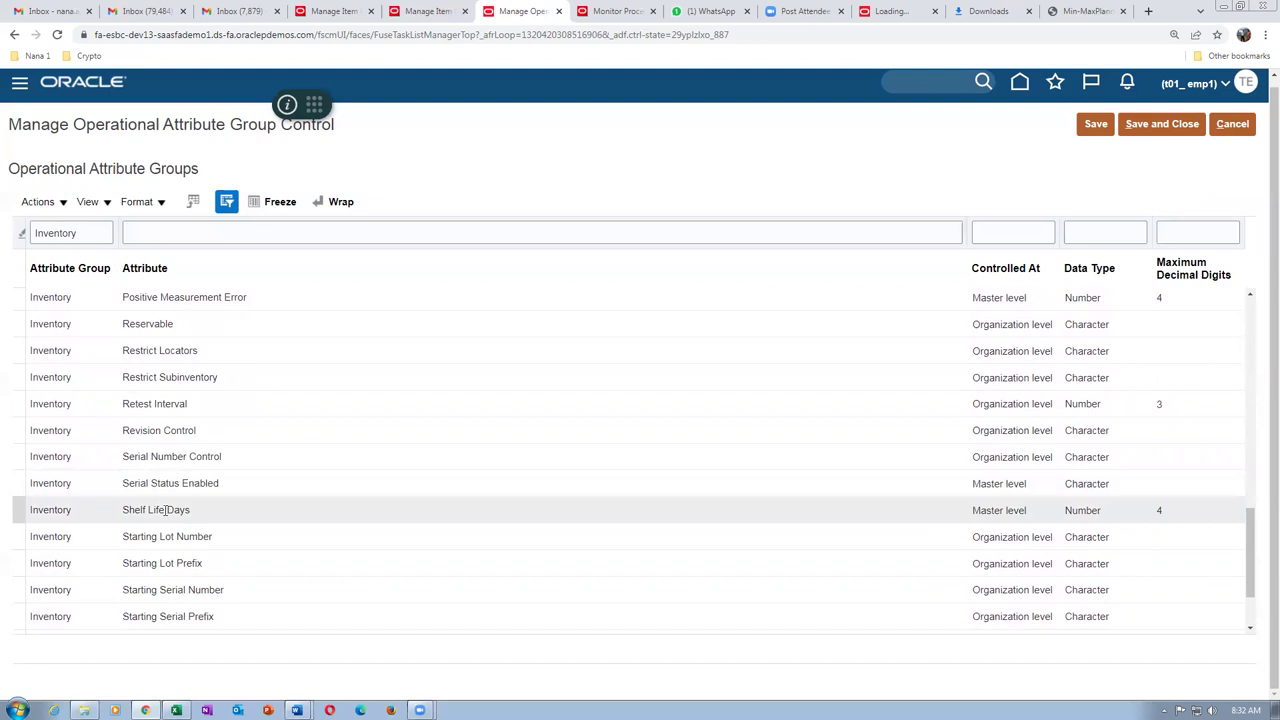
{"action": "left_click_drag", "start_coordinate": [1258, 562], "coordinate": [1257, 583]}
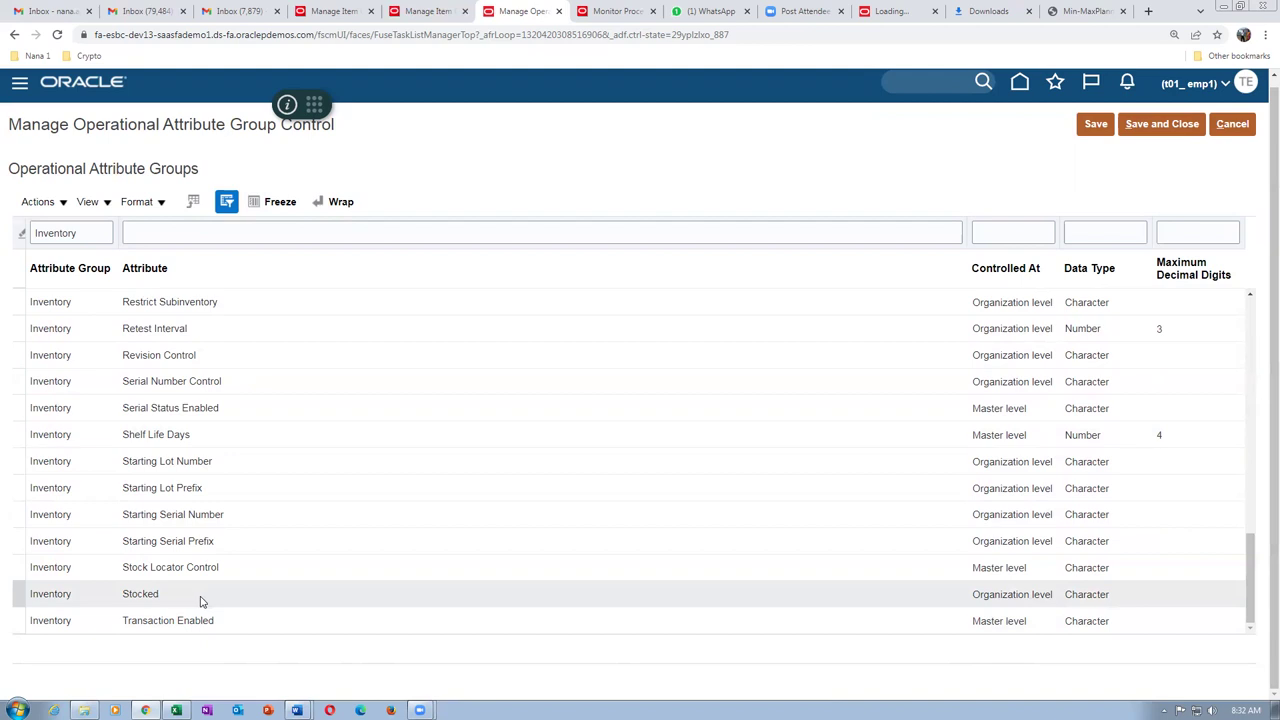
Change the Stocked attribute's Controlled At level to Master.
{"action": "left_click", "coordinate": [986, 598]}
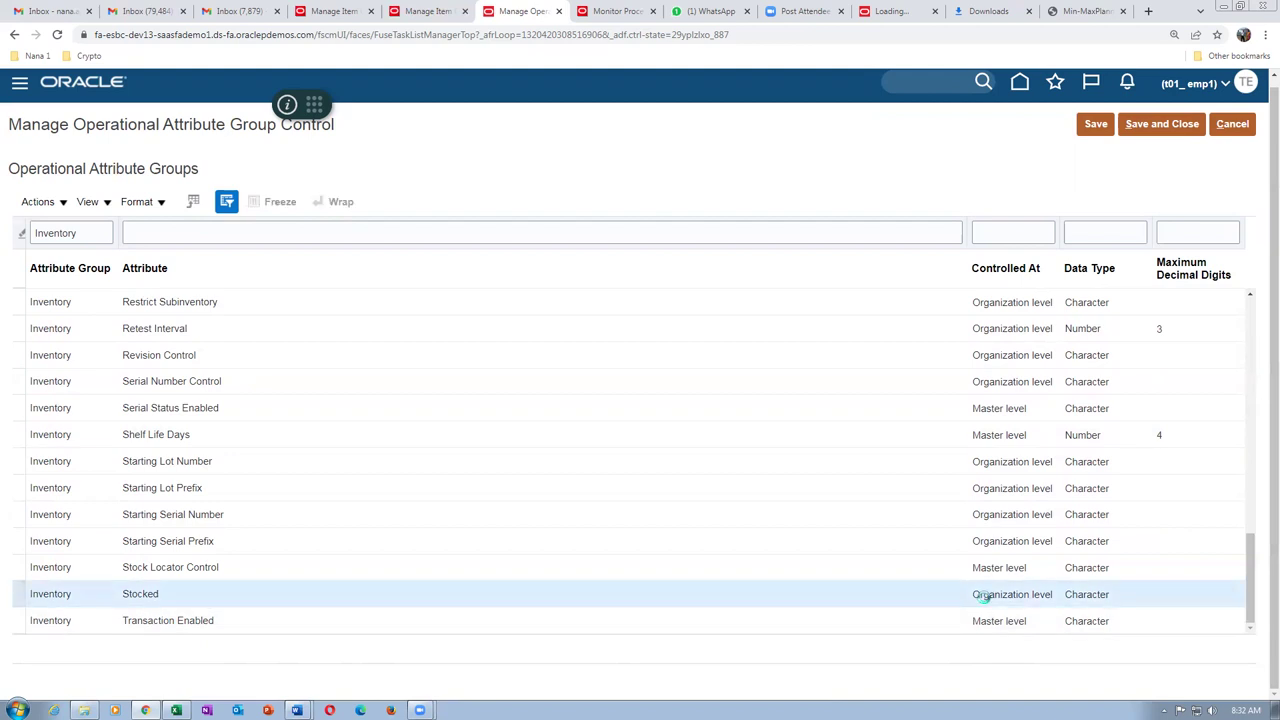
{"action": "left_click", "coordinate": [991, 601]}
{"action": "left_click", "coordinate": [992, 617]}
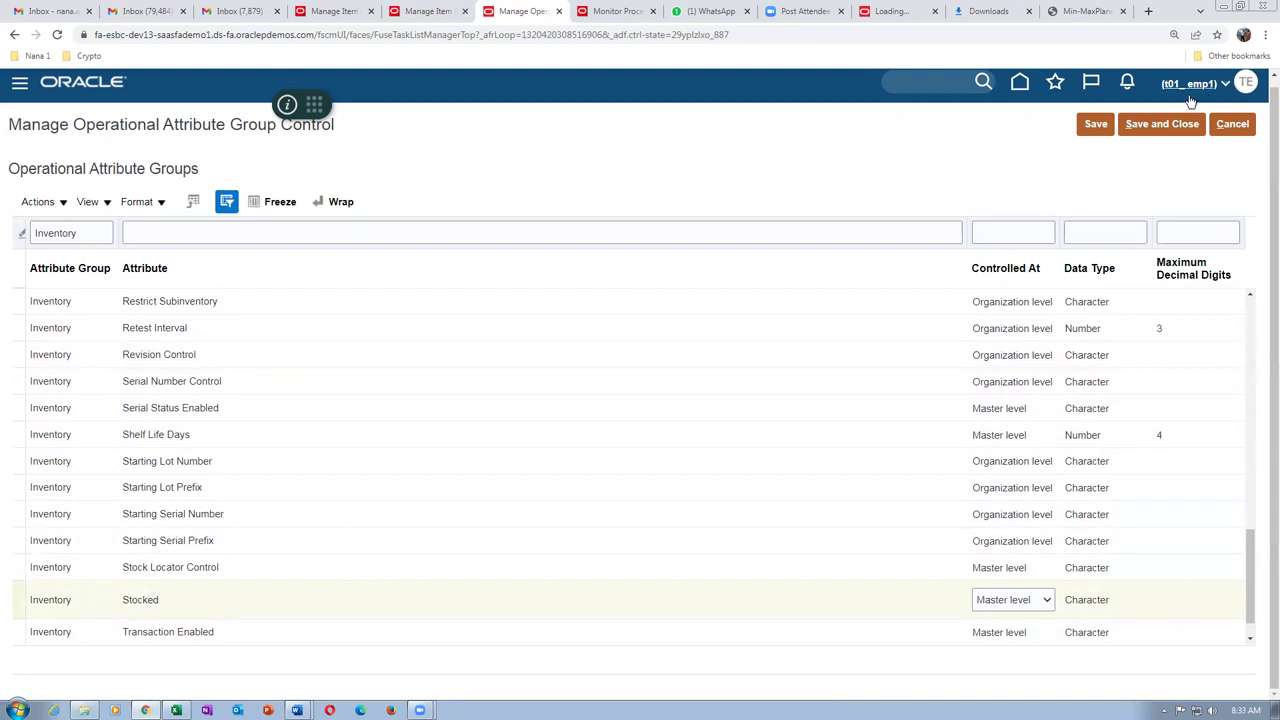
Save the change, scheduling item synchronization, and close back to Item Attribute Control.
{"action": "left_click", "coordinate": [1165, 126]}
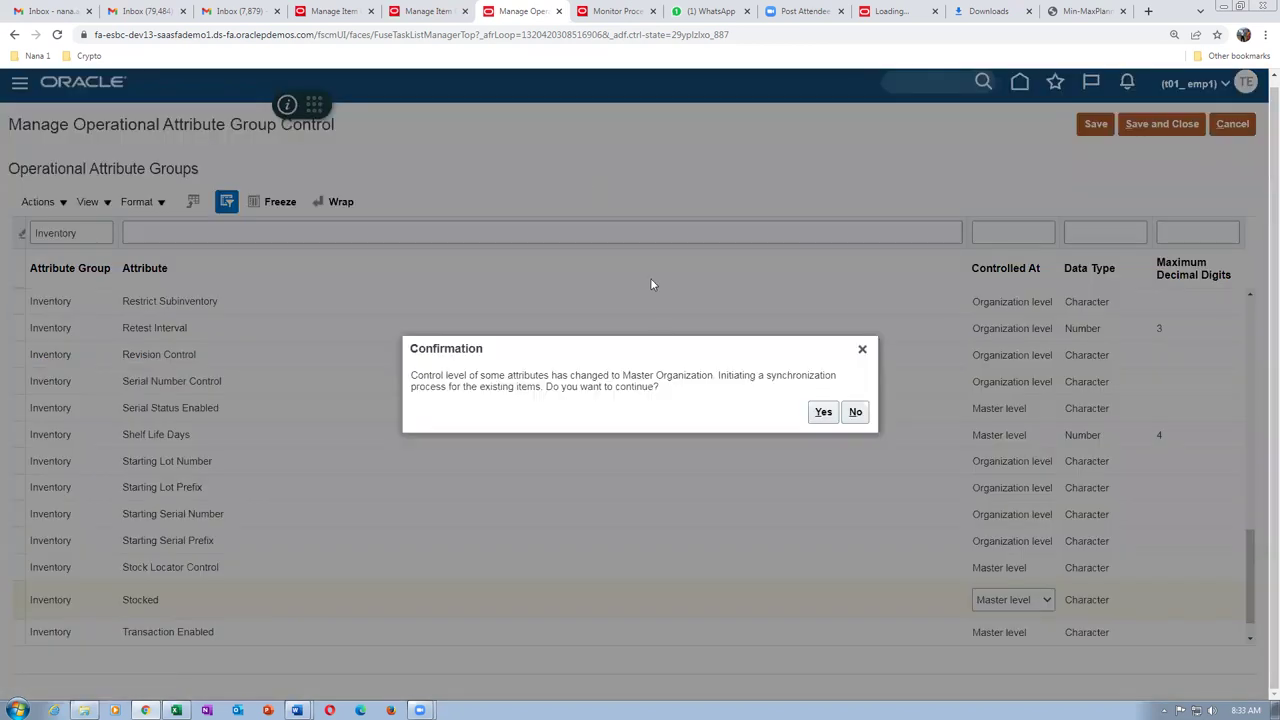
{"action": "left_click", "coordinate": [823, 411]}
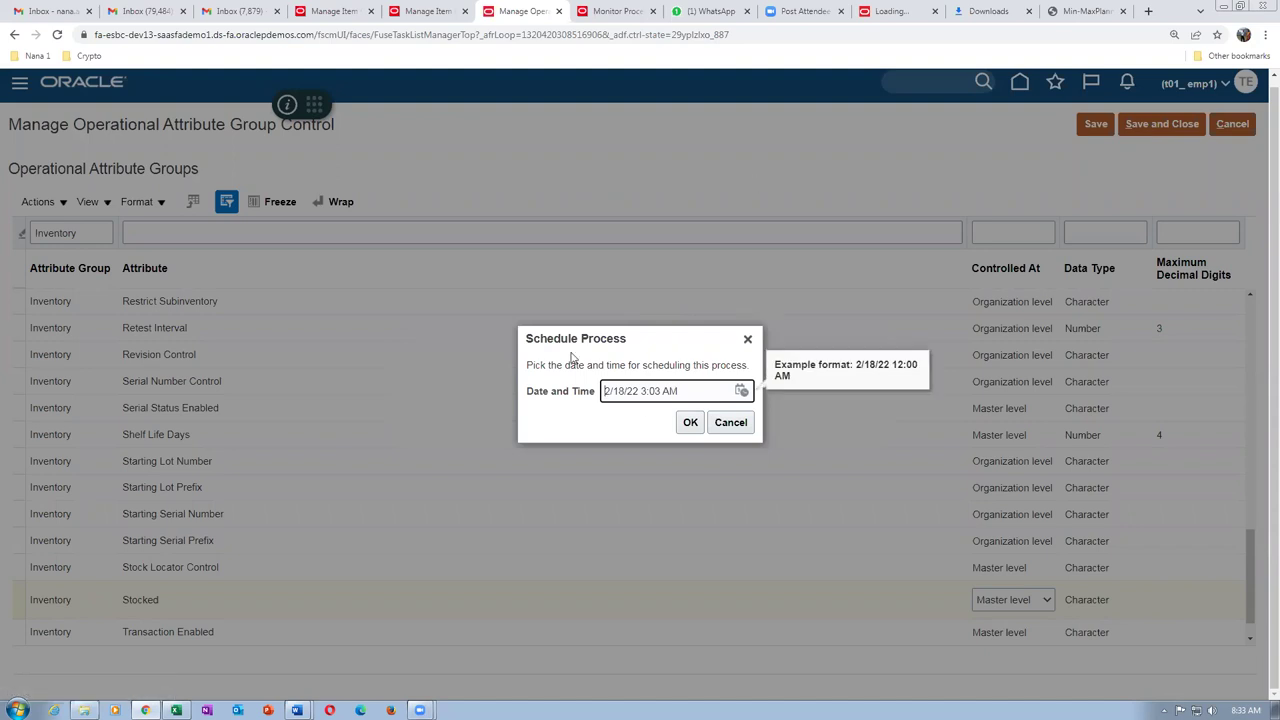
{"action": "left_click", "coordinate": [689, 424]}
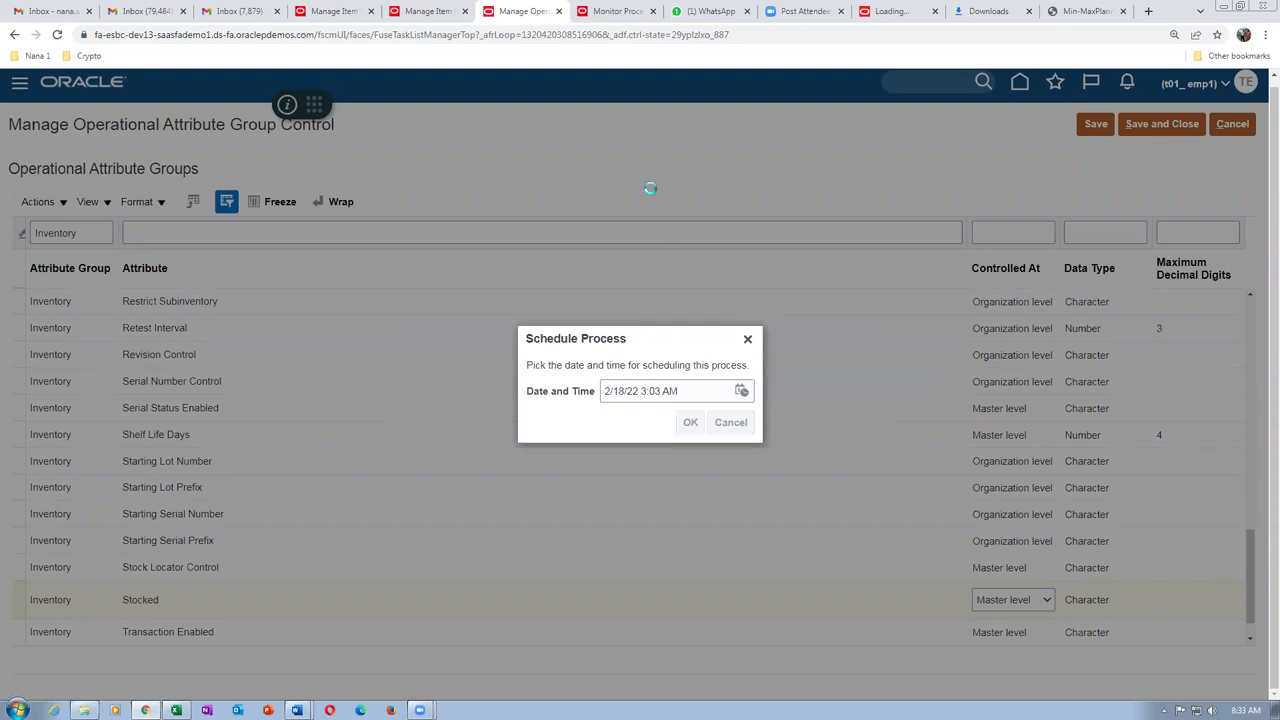
{"action": "left_click", "coordinate": [704, 254]}
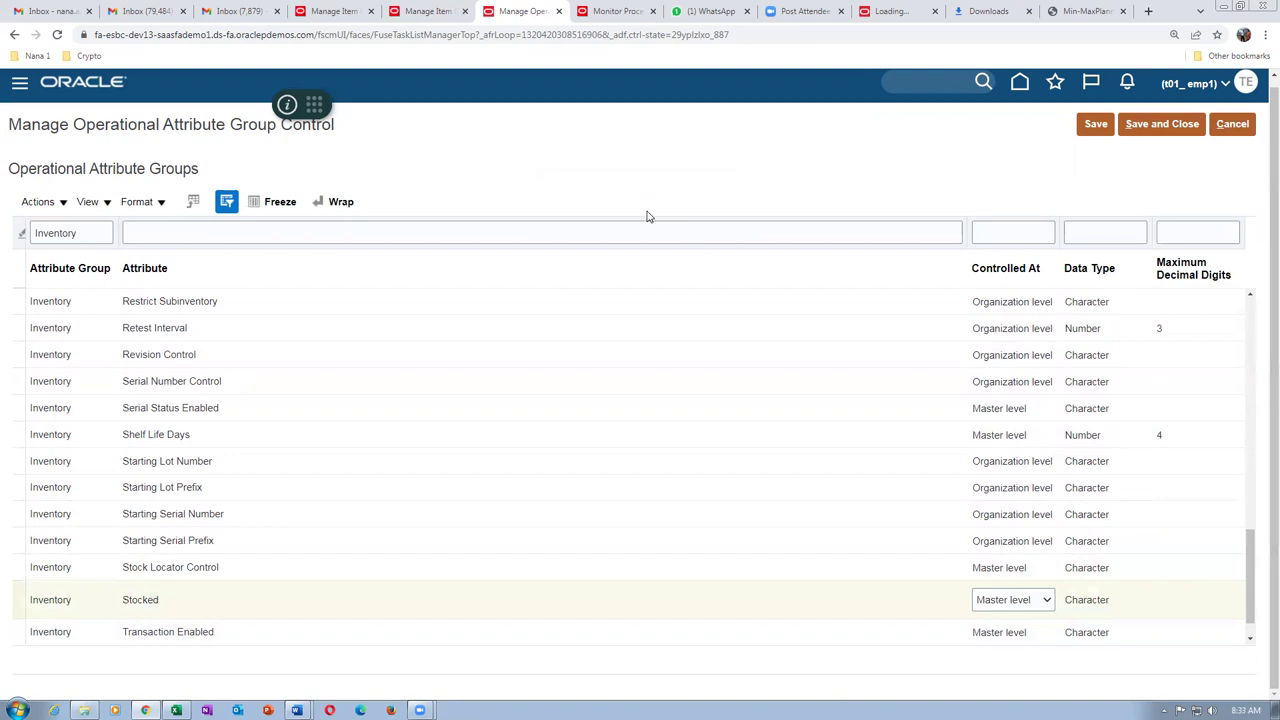
{"action": "left_click", "coordinate": [1178, 131]}
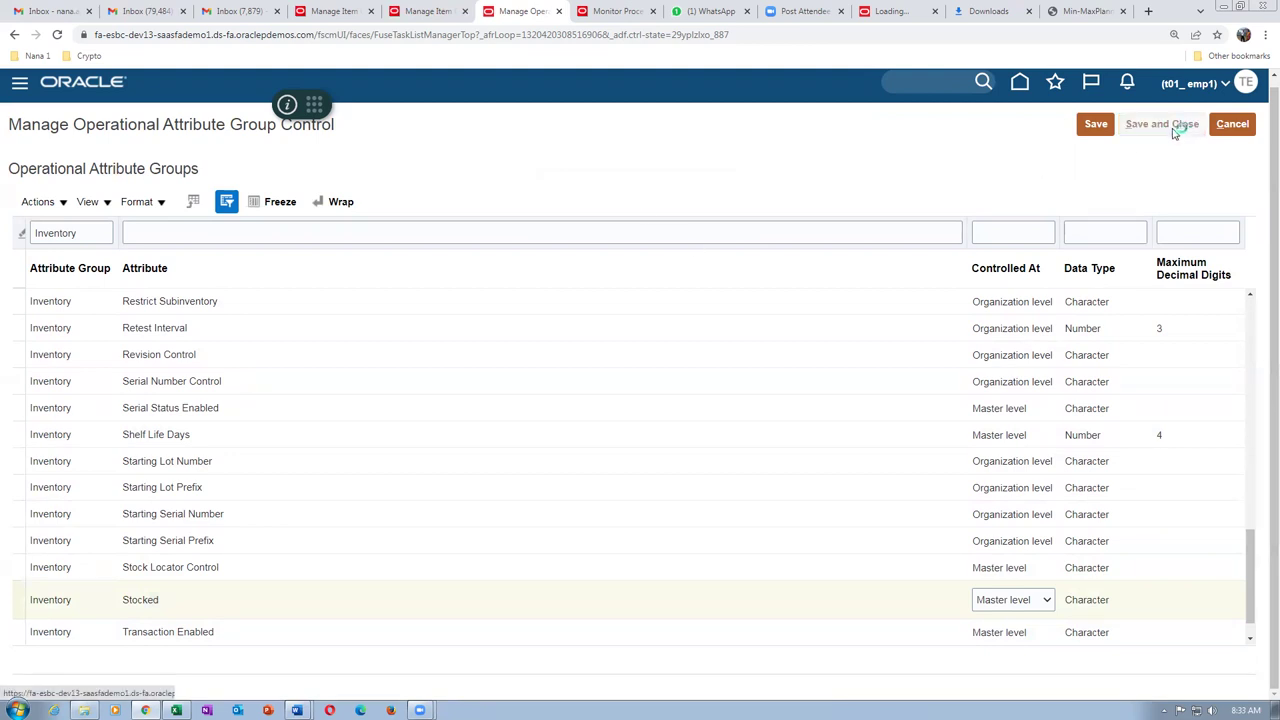
{"action": "left_click", "coordinate": [1240, 133]}
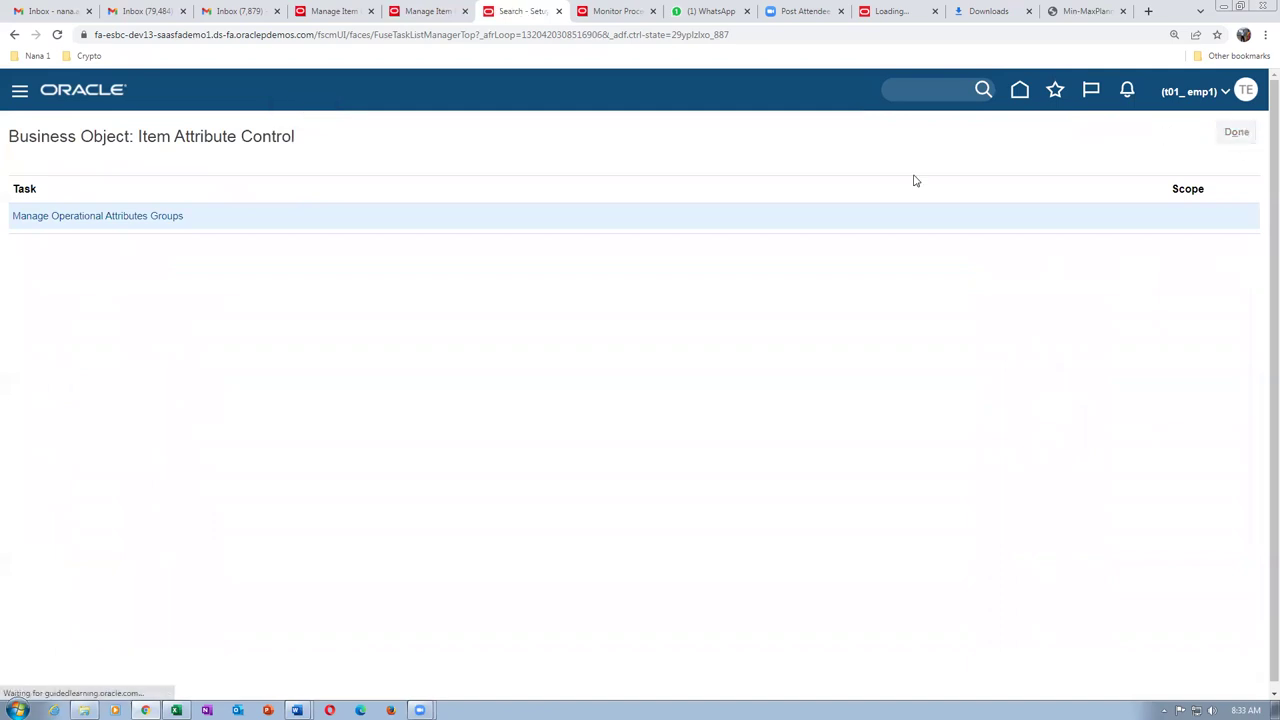
Sign out of the Oracle session, then switch to the Min_Max_Planning Word document.
{"action": "left_click", "coordinate": [1236, 134]}
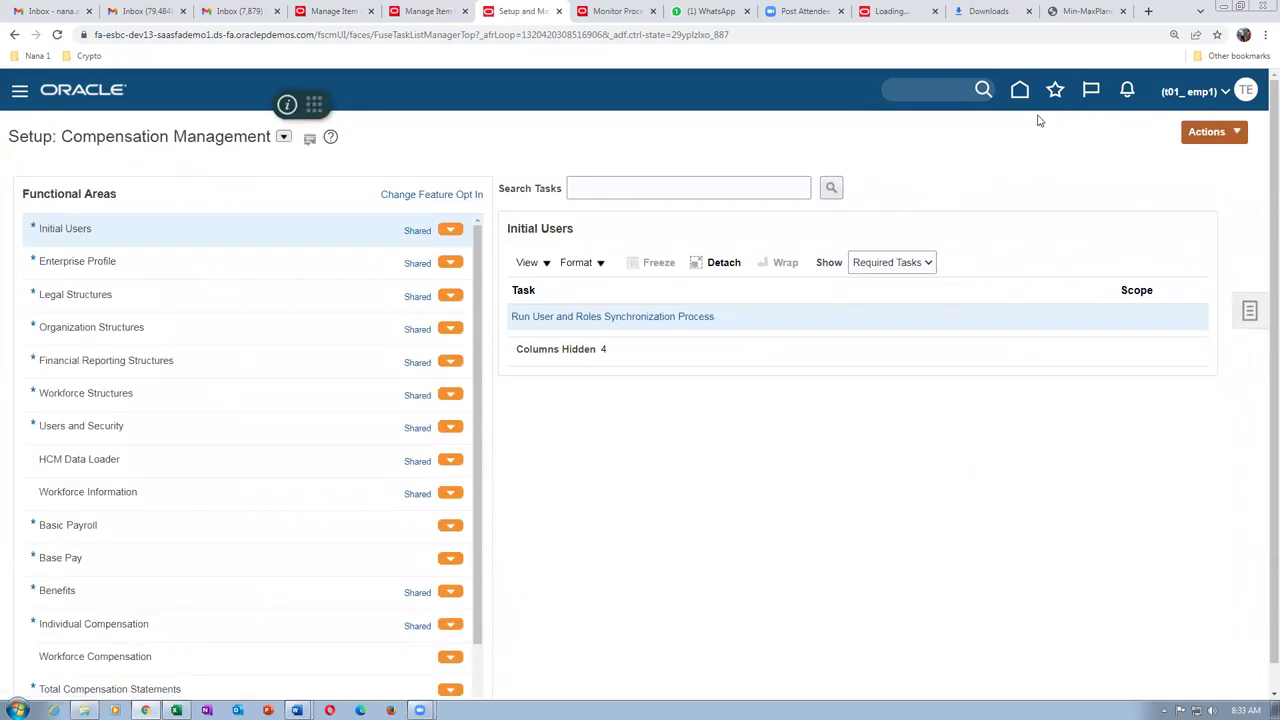
{"action": "left_click", "coordinate": [1176, 98]}
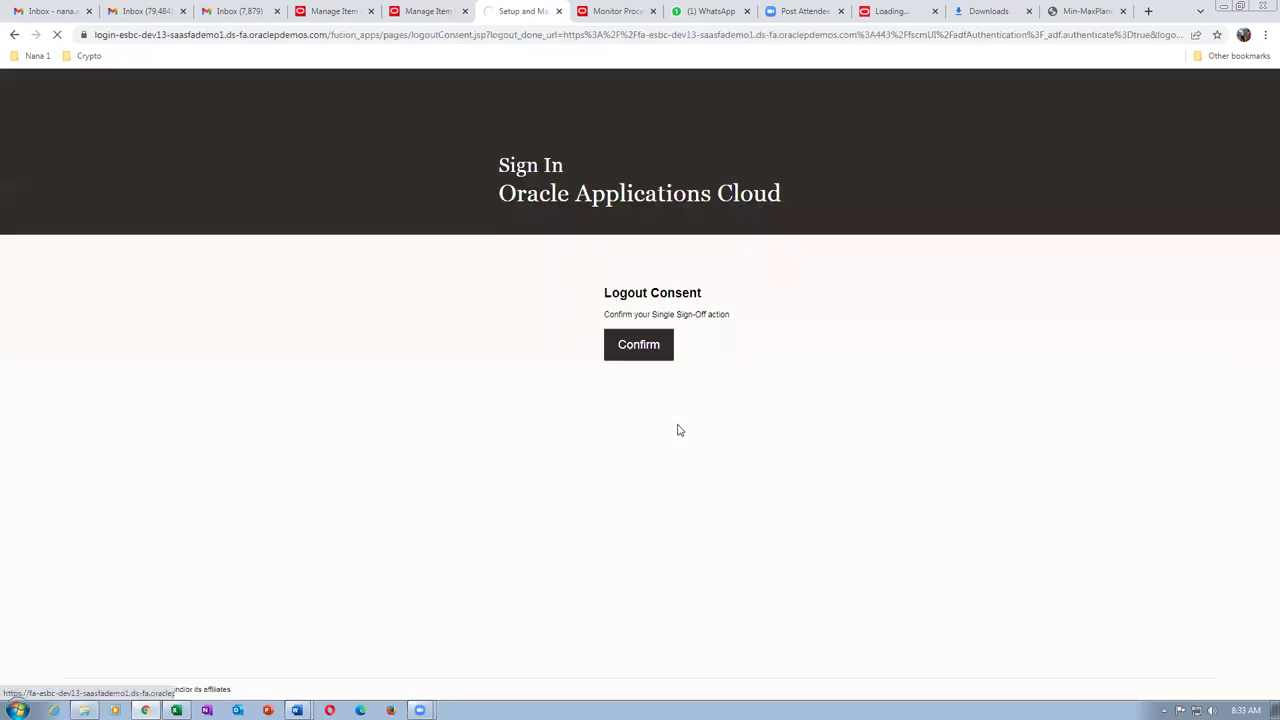
{"action": "left_click", "coordinate": [623, 348]}
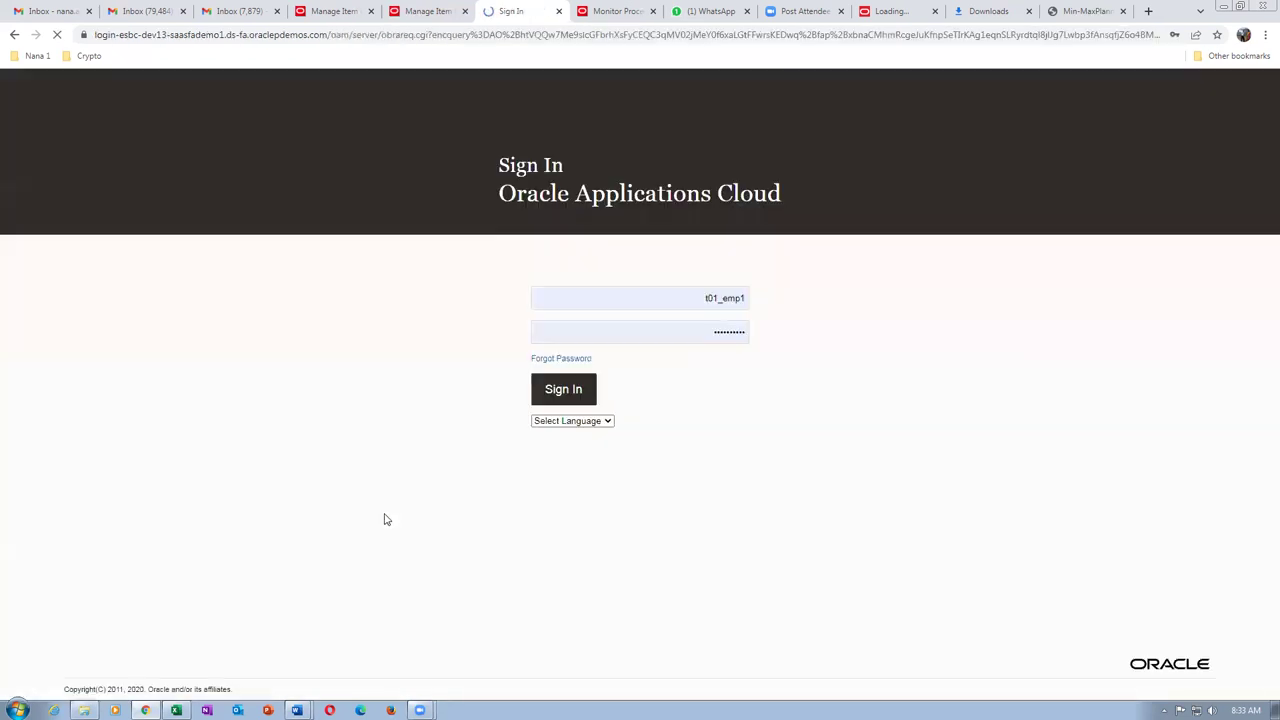
{"action": "key", "text": "alt+Tab"}
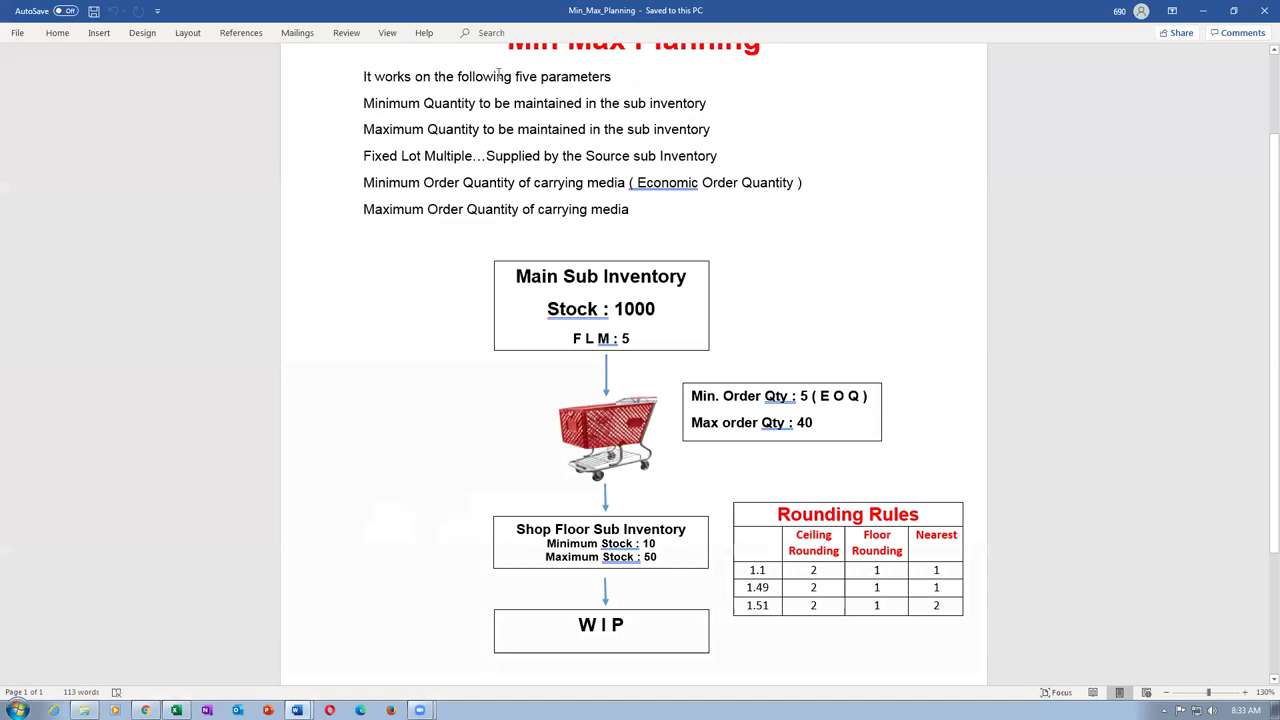
Go over the five parameters, Main and Shop Floor Sub Inventory boxes, and min/max quantities.
{"action": "left_click_drag", "start_coordinate": [496, 76], "coordinate": [530, 201]}
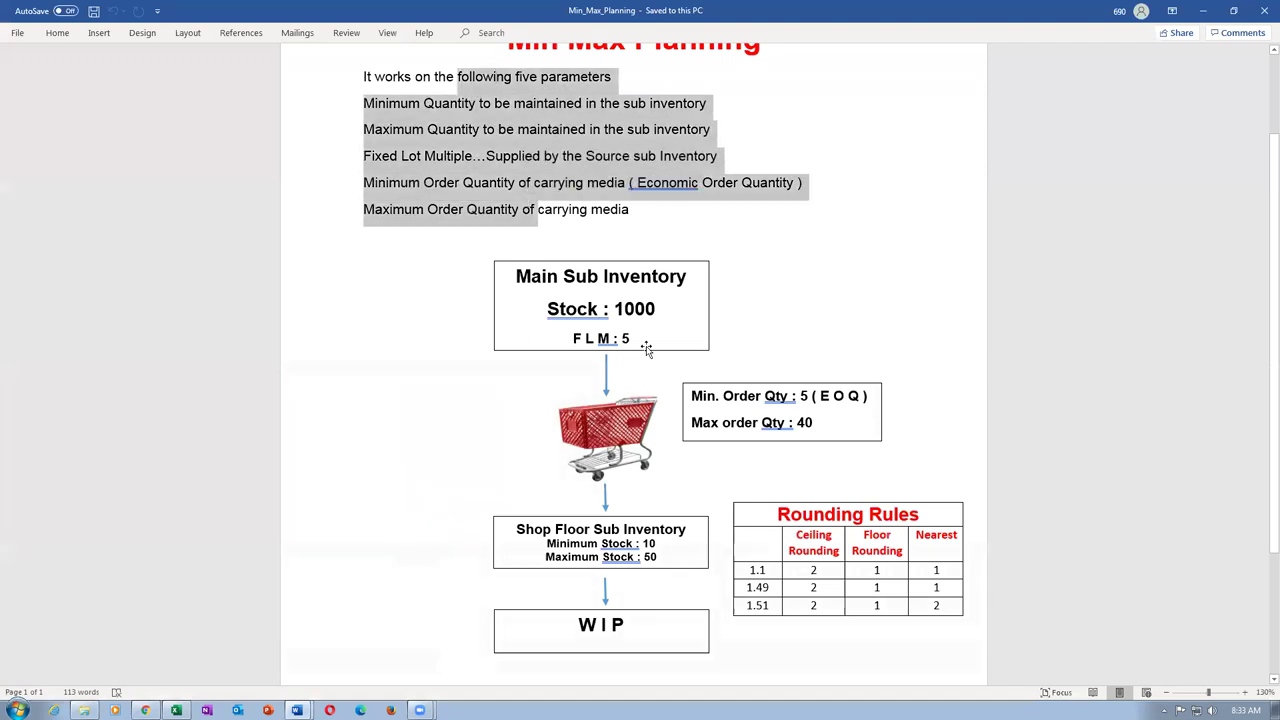
{"action": "left_click", "coordinate": [637, 545]}
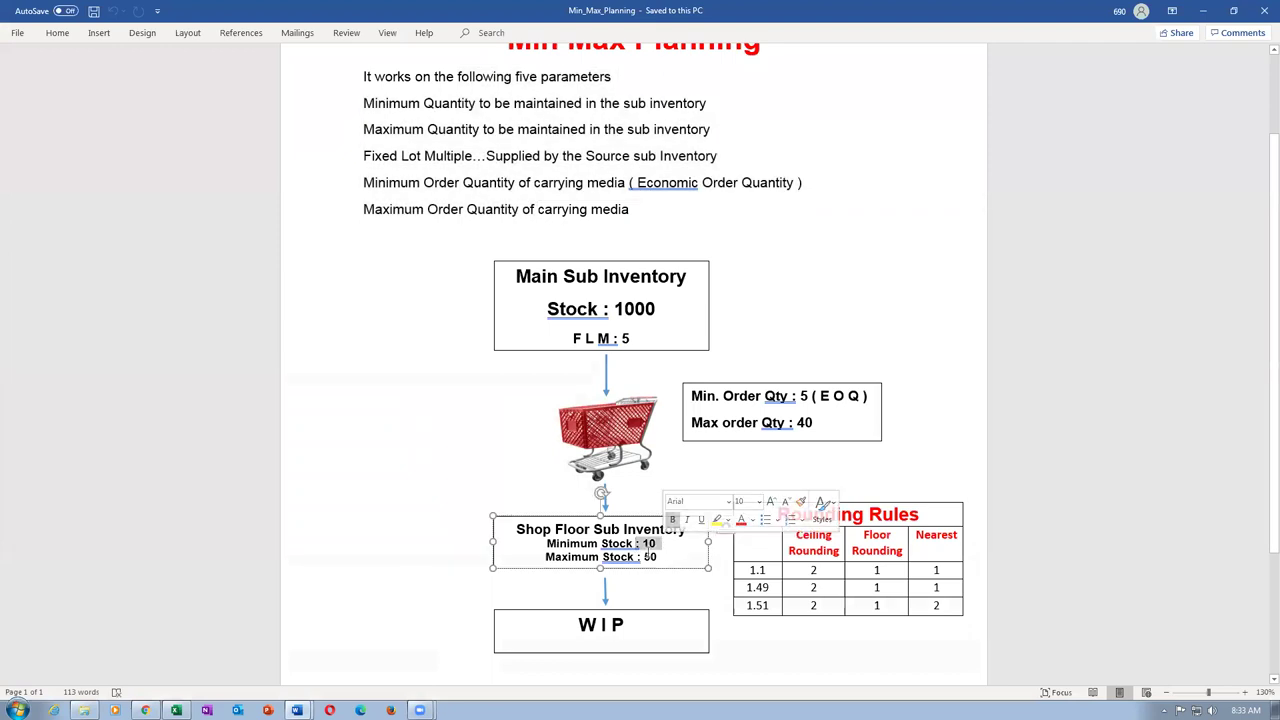
{"action": "left_click", "coordinate": [613, 339]}
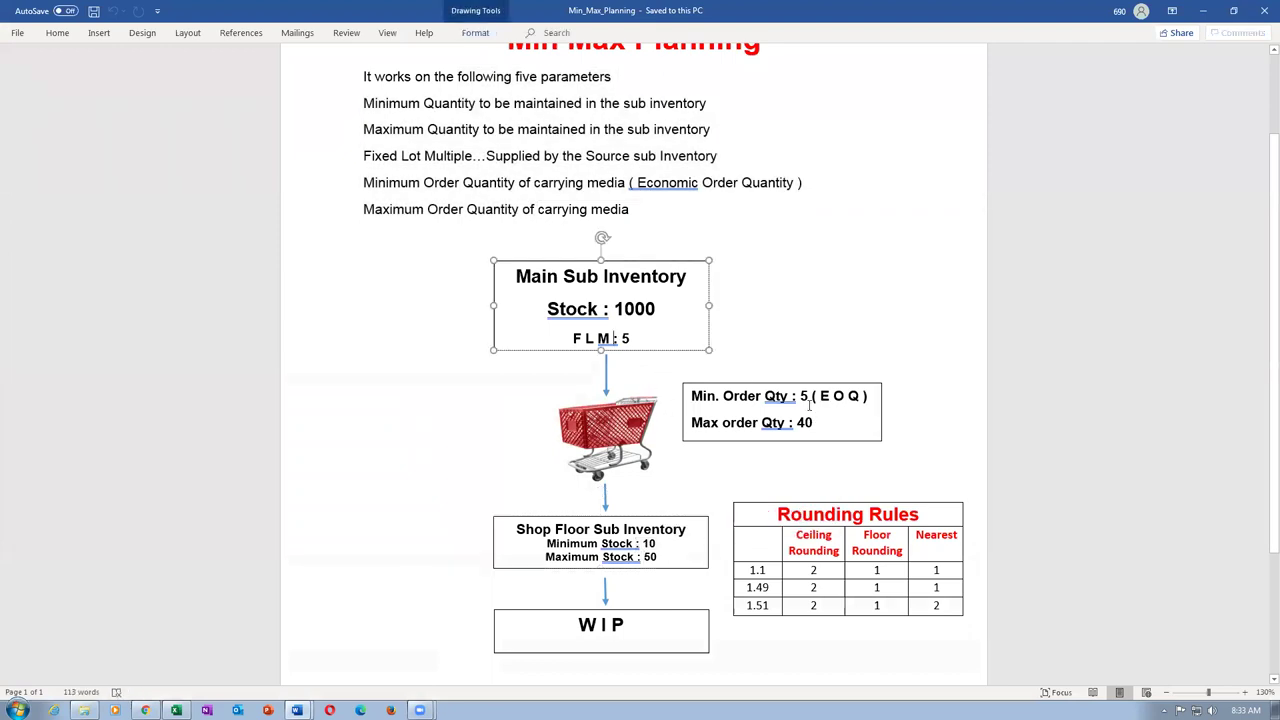
{"action": "left_click_drag", "start_coordinate": [792, 396], "coordinate": [813, 426]}
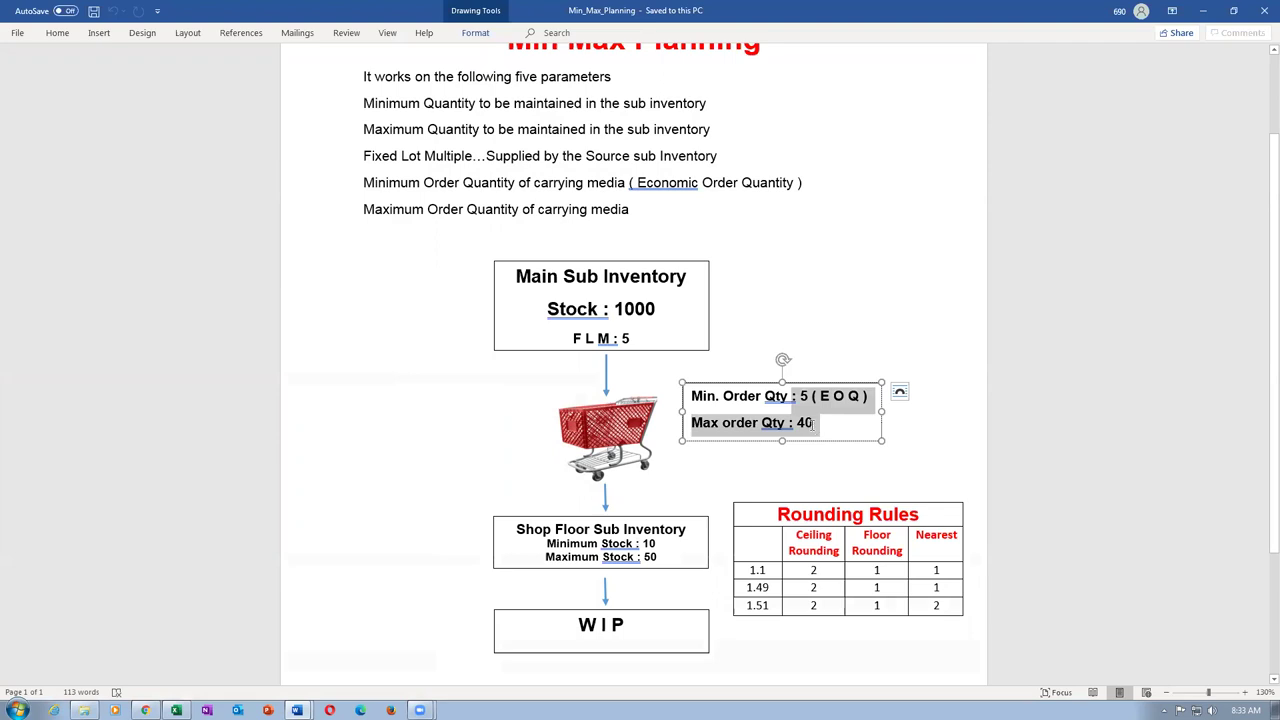
{"action": "left_click", "coordinate": [789, 254]}
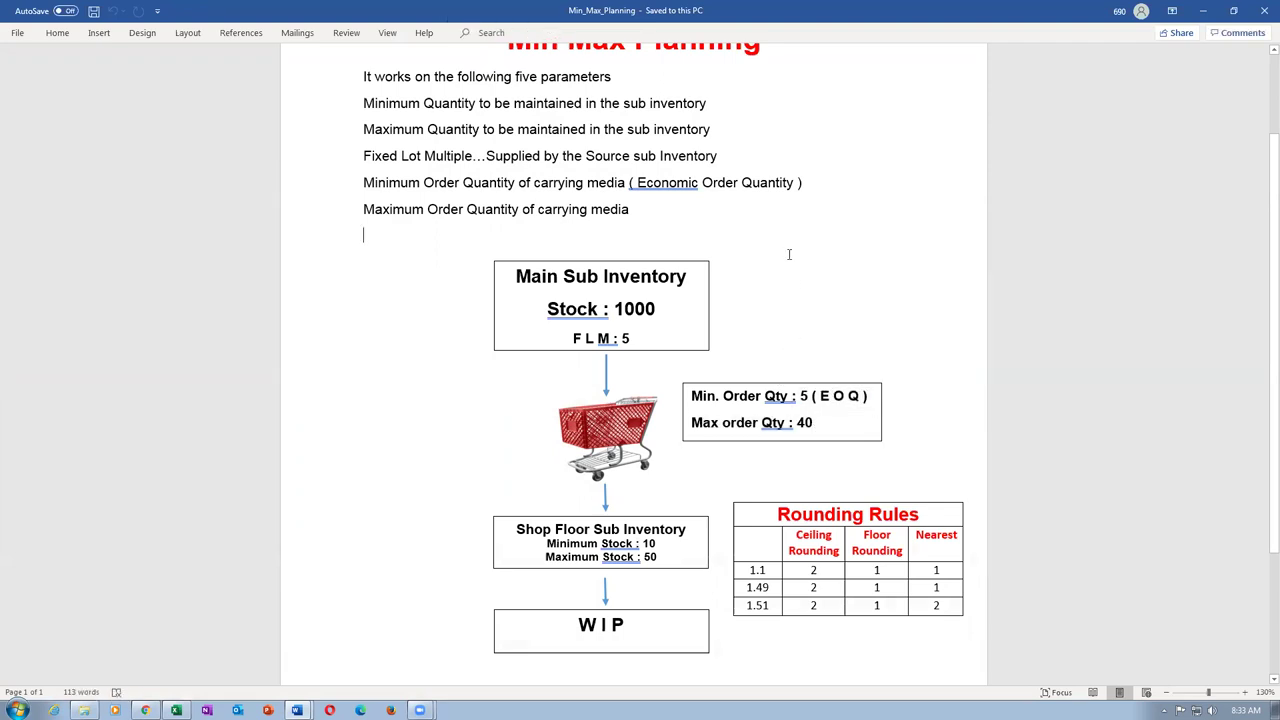
{"action": "scroll", "coordinate": [1090, 334], "scroll_direction": "up", "scroll_amount": 2}
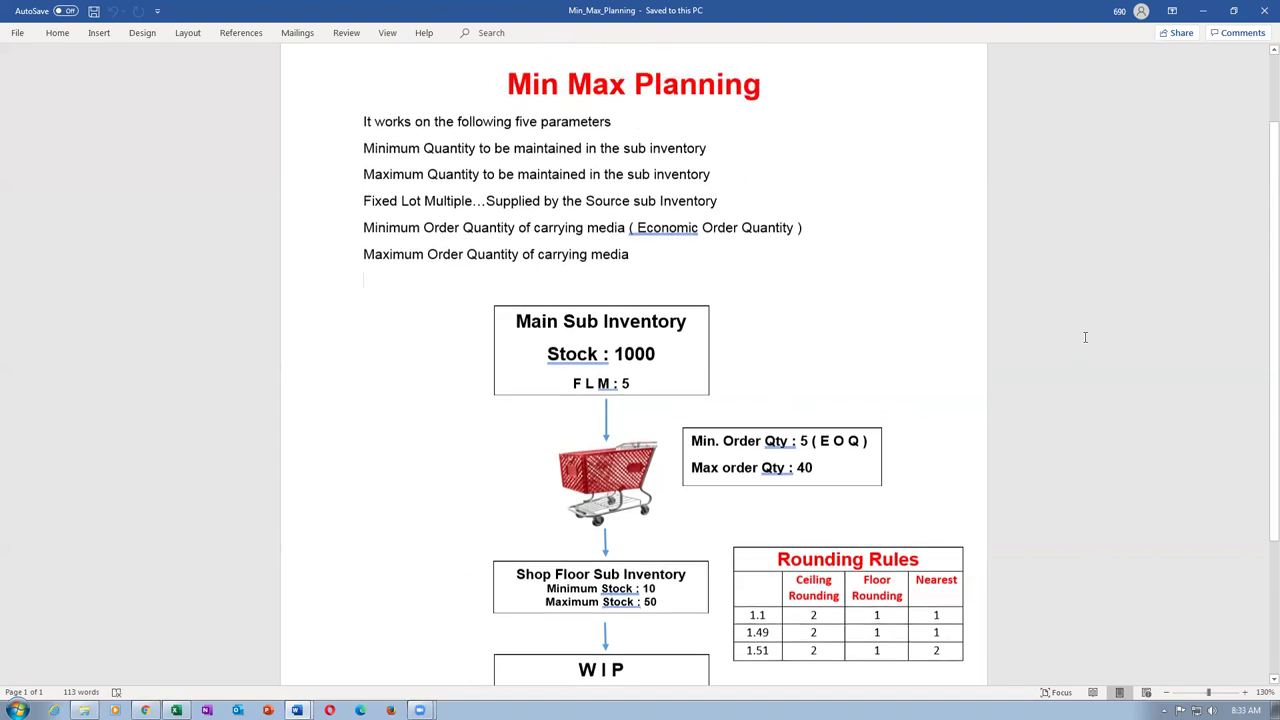
{"action": "left_click_drag", "start_coordinate": [467, 199], "coordinate": [564, 338]}
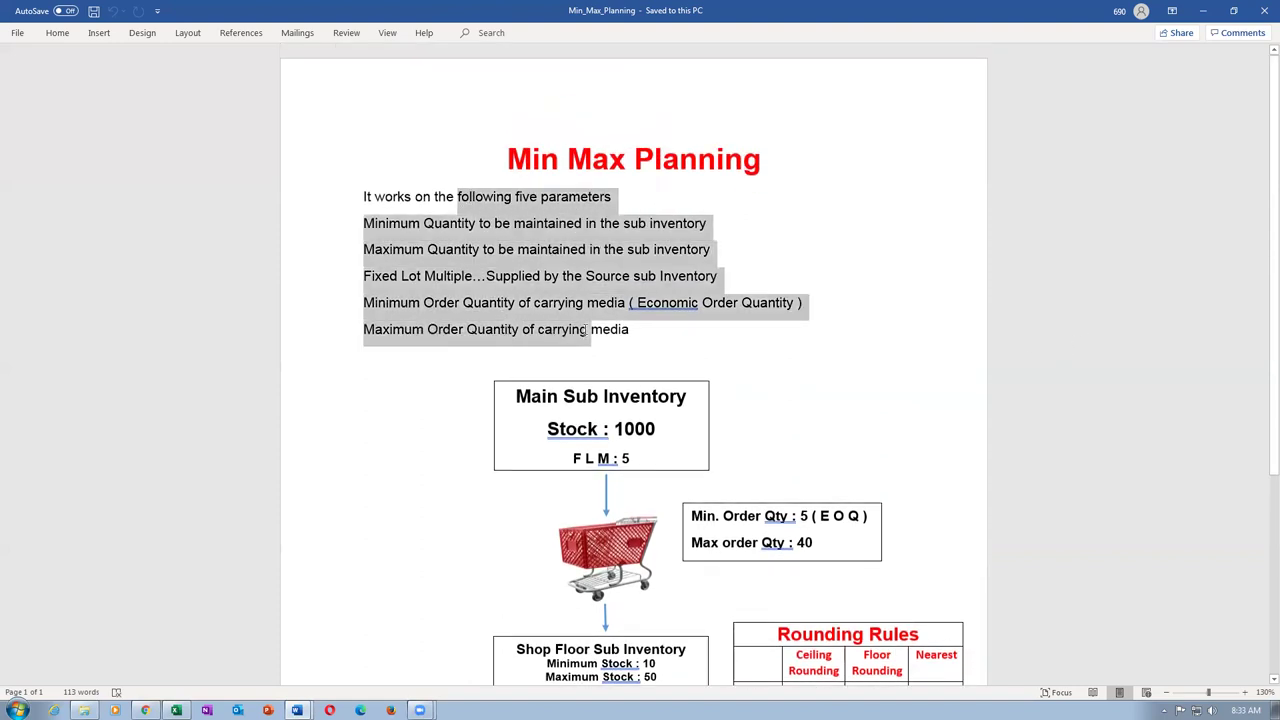
{"action": "left_click", "coordinate": [650, 458]}
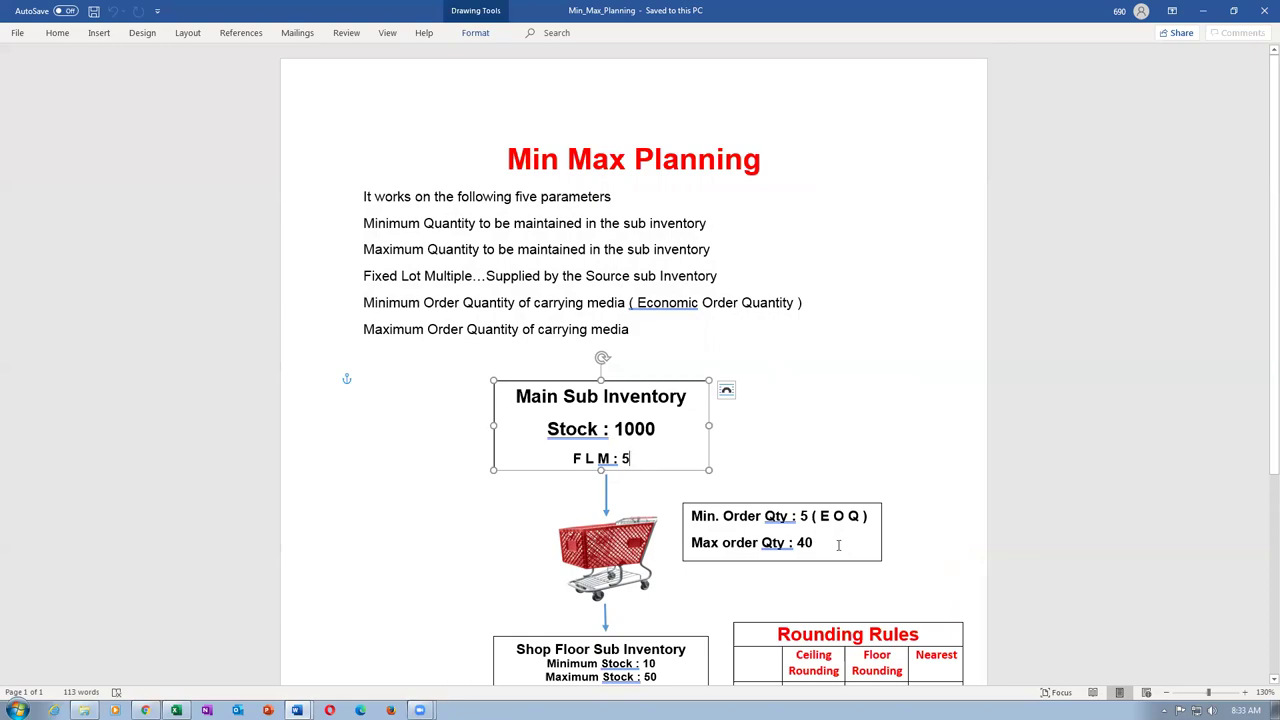
{"action": "key", "text": "alt+Tab"}
Sign in again and close the Downloads, Min-Max report PDF, Loading and Zoom tabs.
{"action": "left_click", "coordinate": [319, 385]}
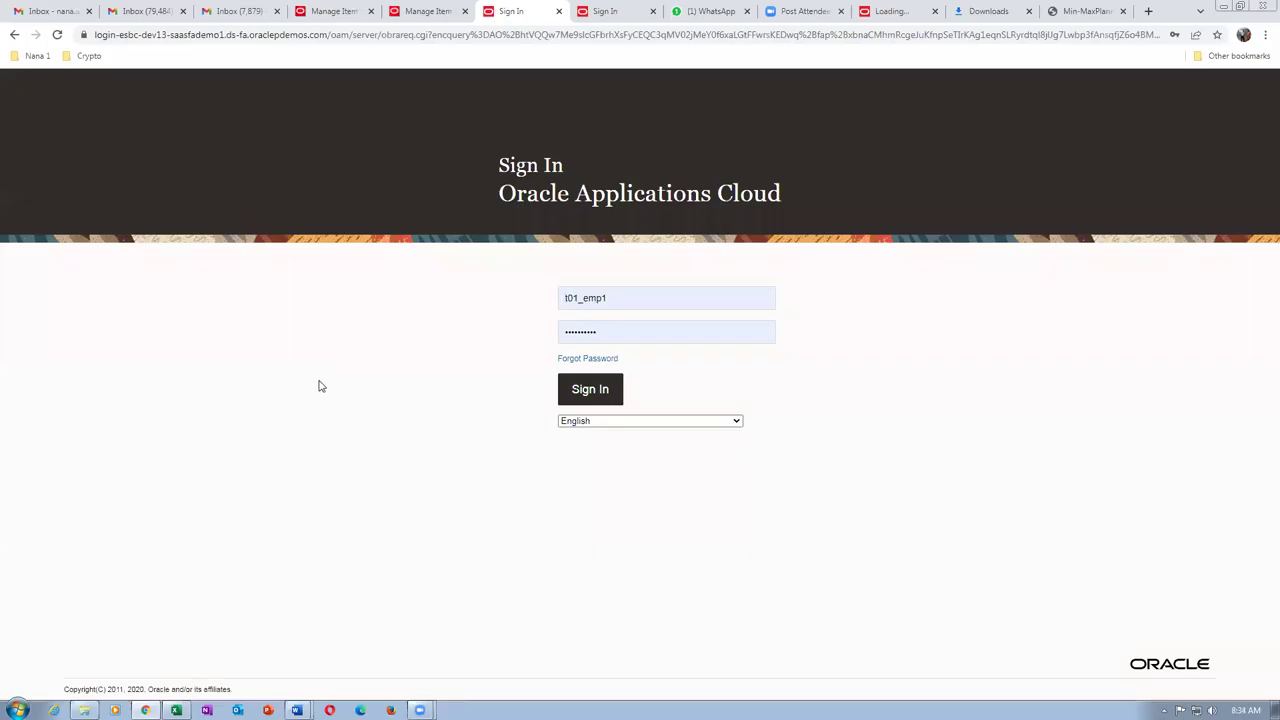
{"action": "left_click", "coordinate": [599, 393]}
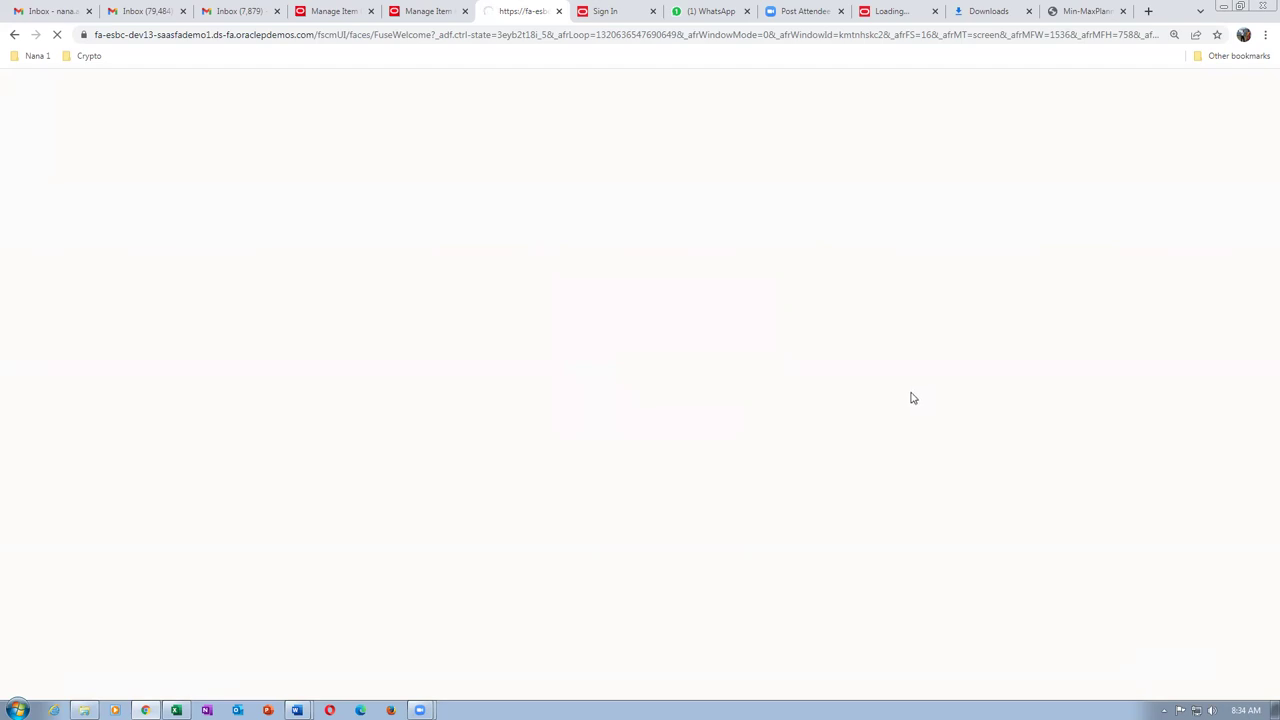
{"action": "left_click", "coordinate": [988, 14]}
{"action": "left_click", "coordinate": [1029, 14]}
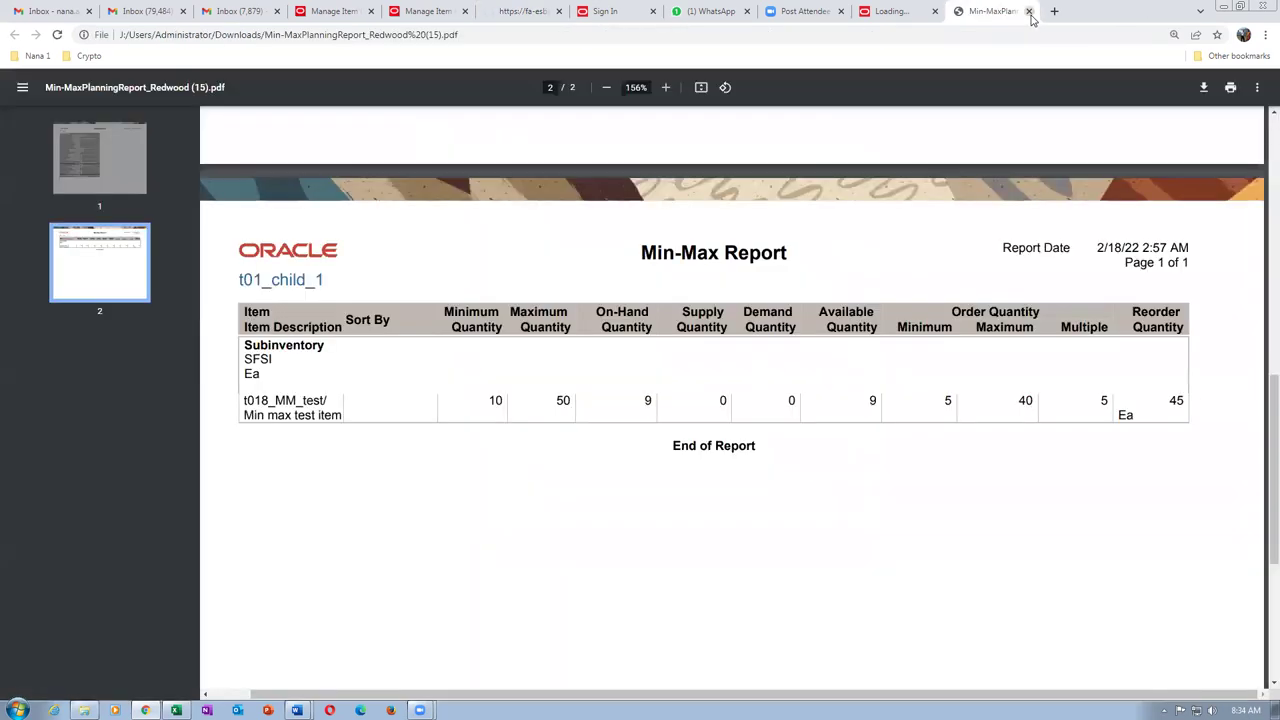
{"action": "left_click", "coordinate": [1029, 12]}
{"action": "left_click", "coordinate": [1029, 12]}
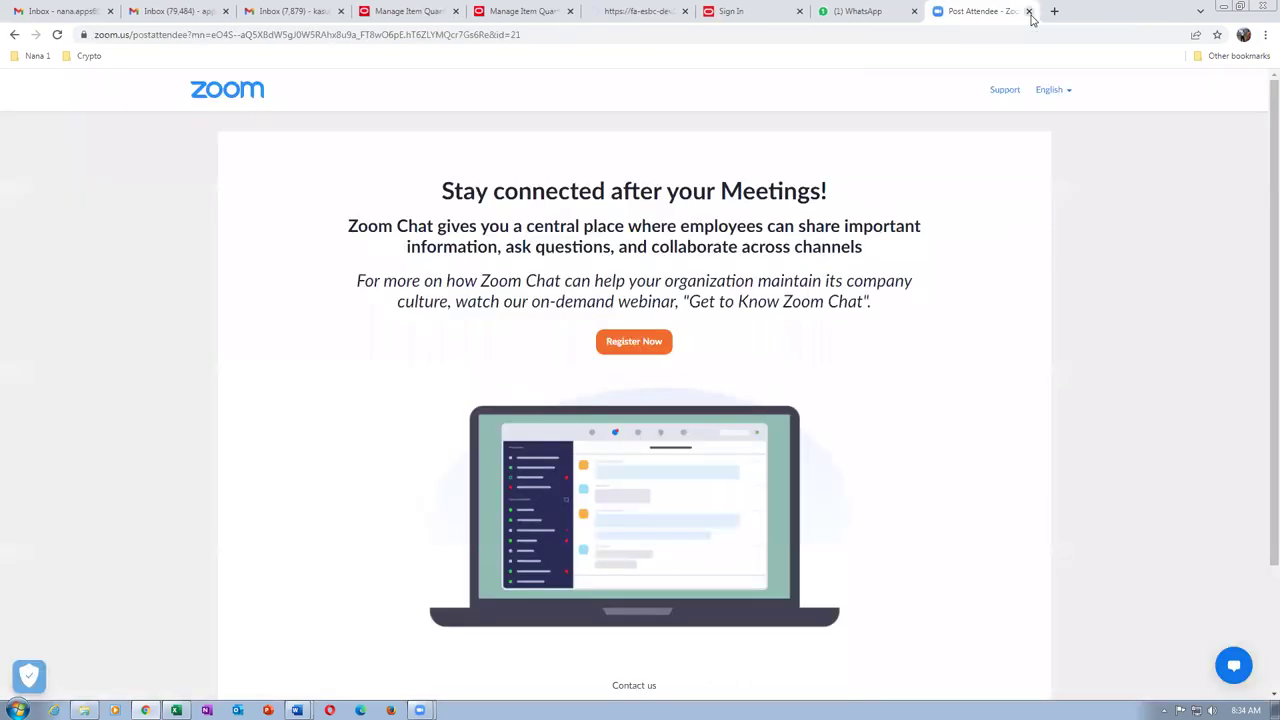
{"action": "left_click", "coordinate": [1029, 12]}
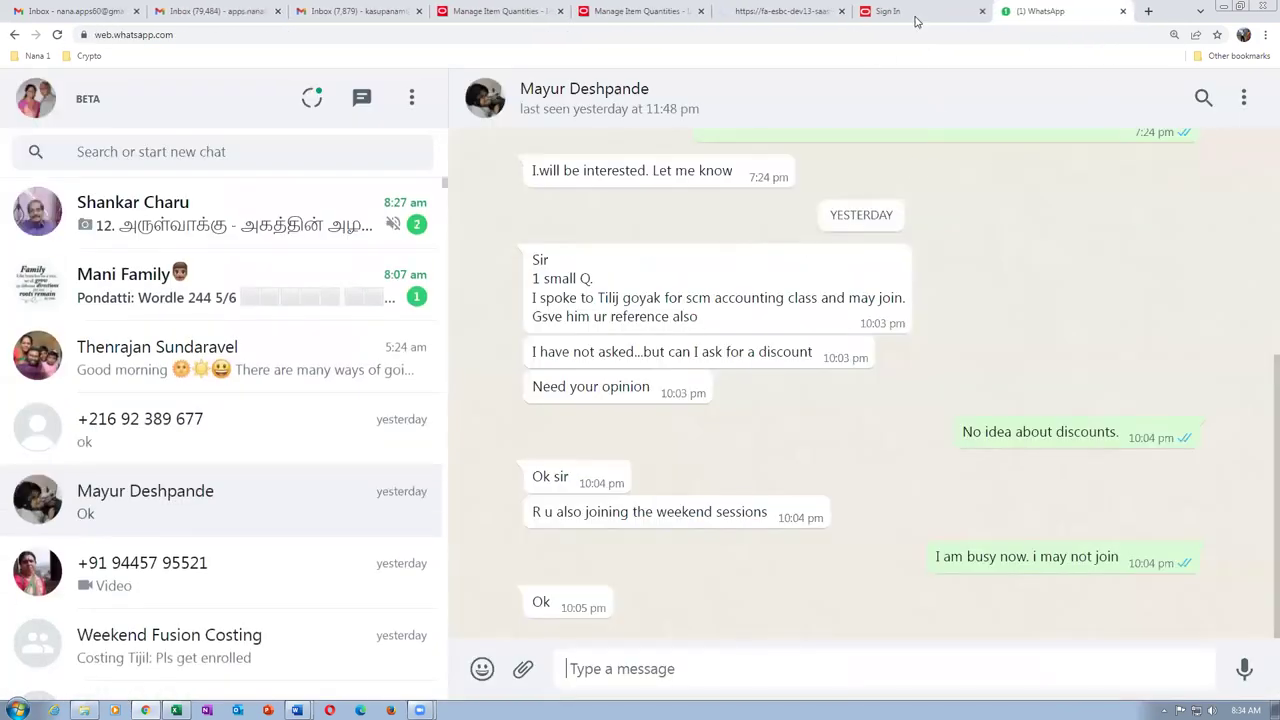
Close the extra Sign In and duplicate Oracle tabs and acknowledge the session-timeout alert.
{"action": "left_click", "coordinate": [920, 14]}
{"action": "left_click", "coordinate": [982, 12]}
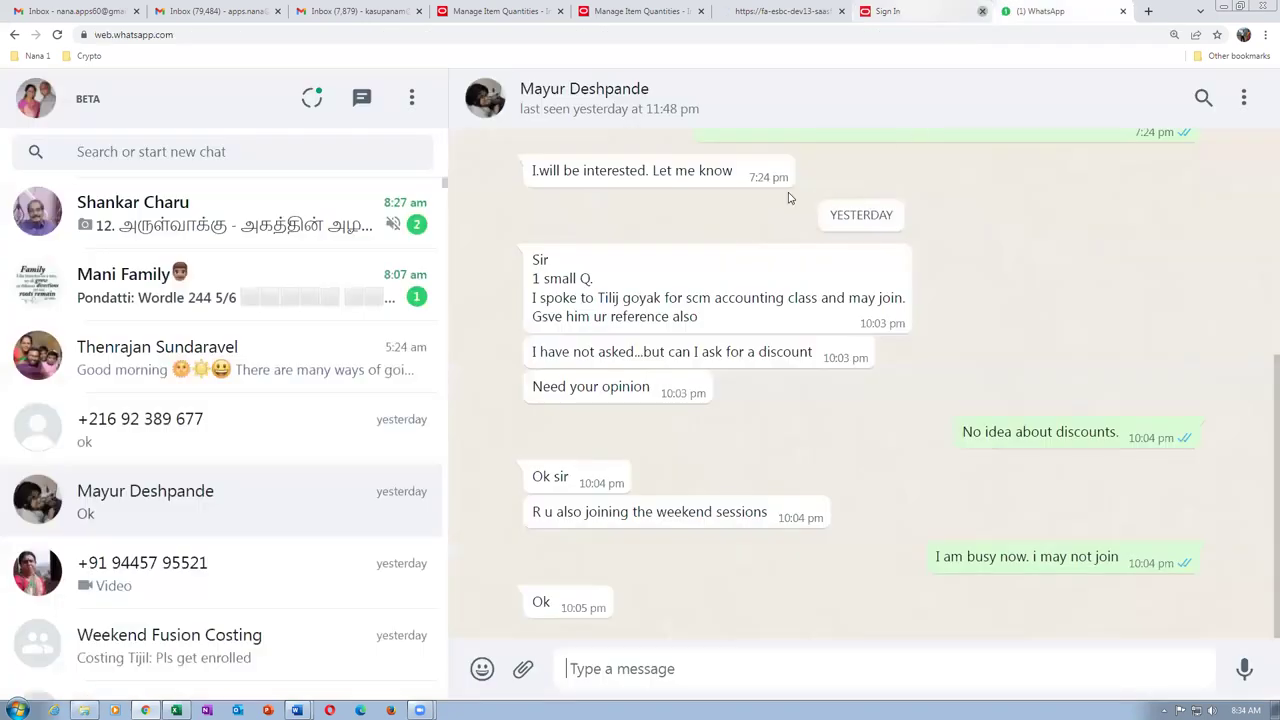
{"action": "left_click", "coordinate": [735, 16]}
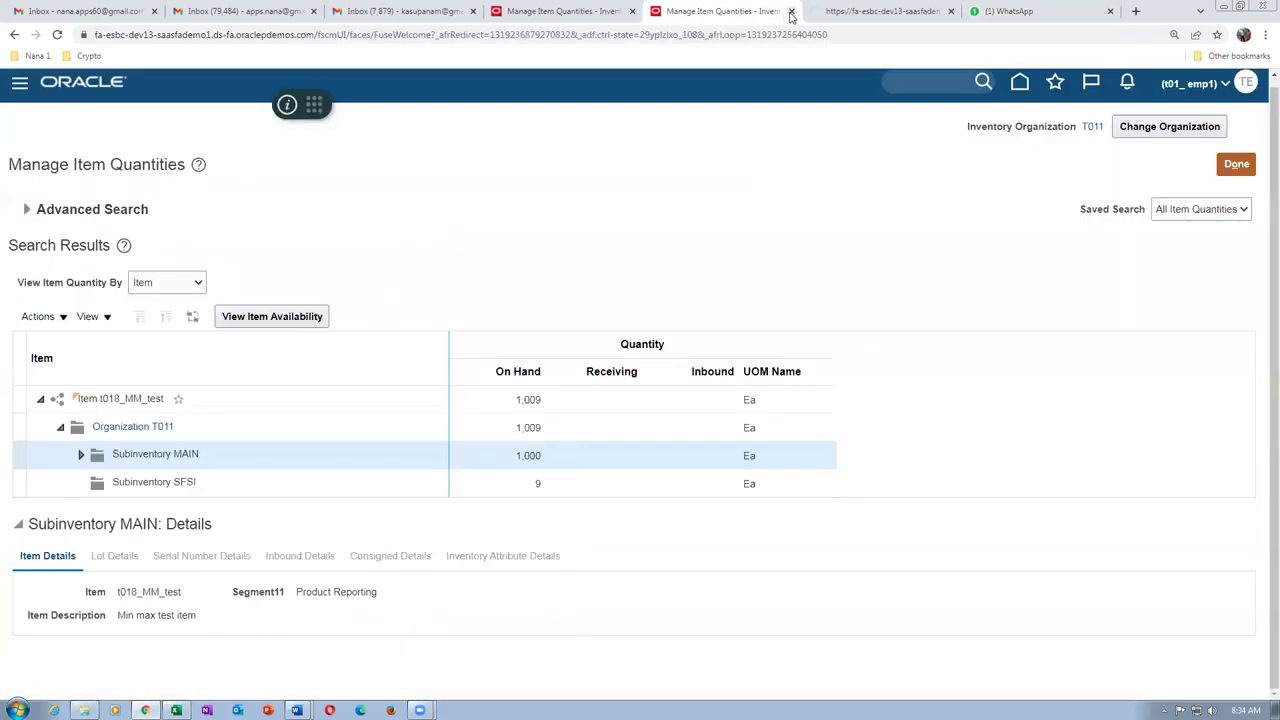
{"action": "left_click", "coordinate": [791, 11]}
{"action": "left_click", "coordinate": [533, 14]}
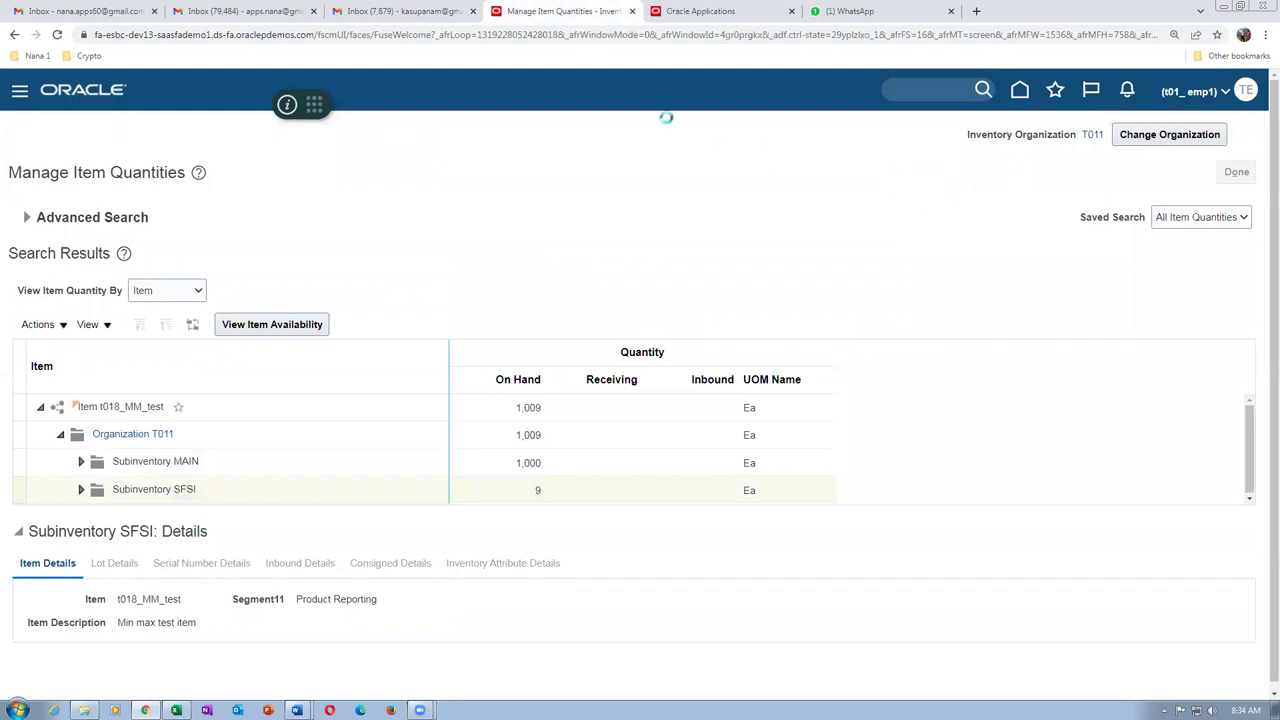
{"action": "left_click", "coordinate": [756, 122]}
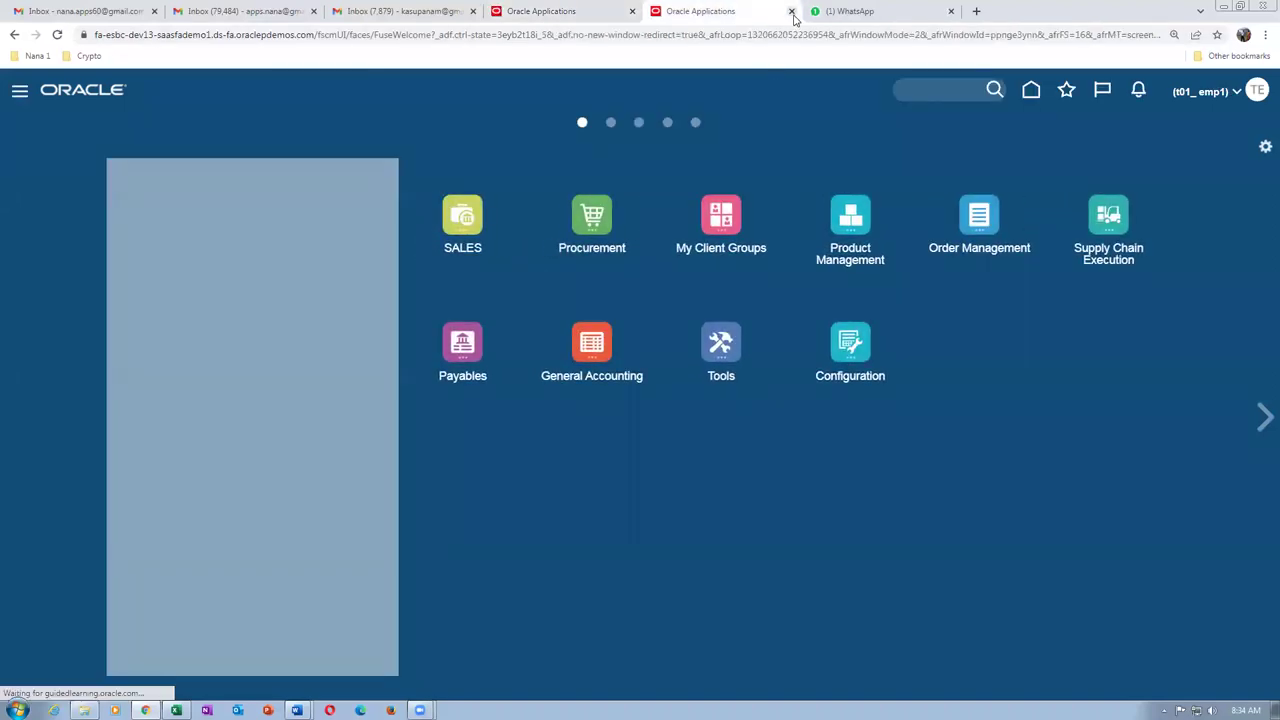
{"action": "left_click", "coordinate": [796, 11]}
{"action": "left_click", "coordinate": [530, 12]}
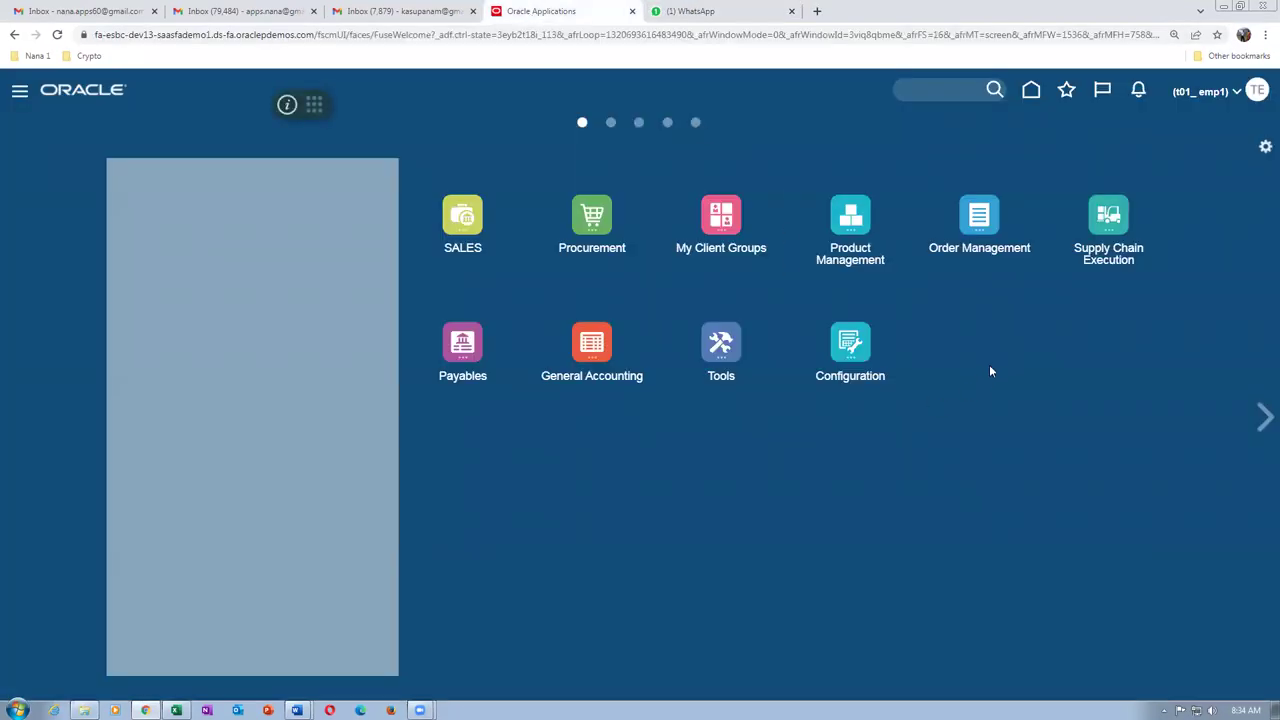
Open Product Management > Product Information Management and launch Browse Items from the Tasks panel.
{"action": "left_click", "coordinate": [845, 218]}
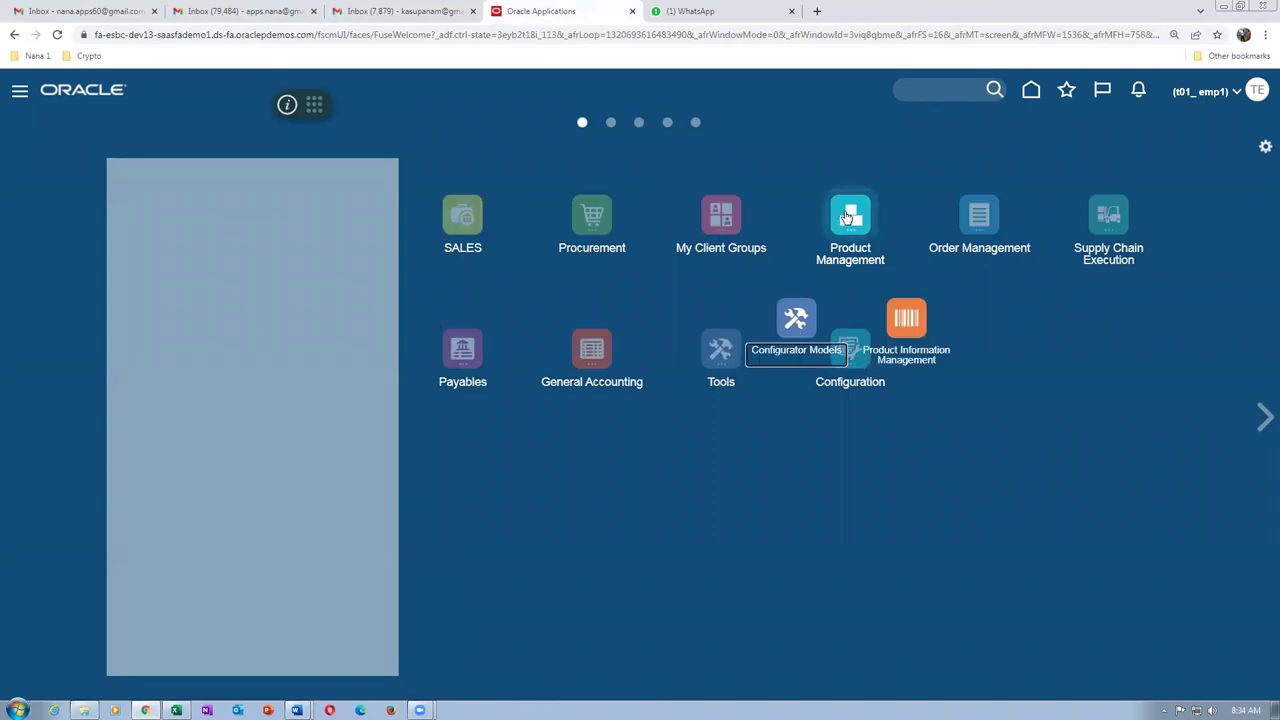
{"action": "left_click", "coordinate": [925, 320]}
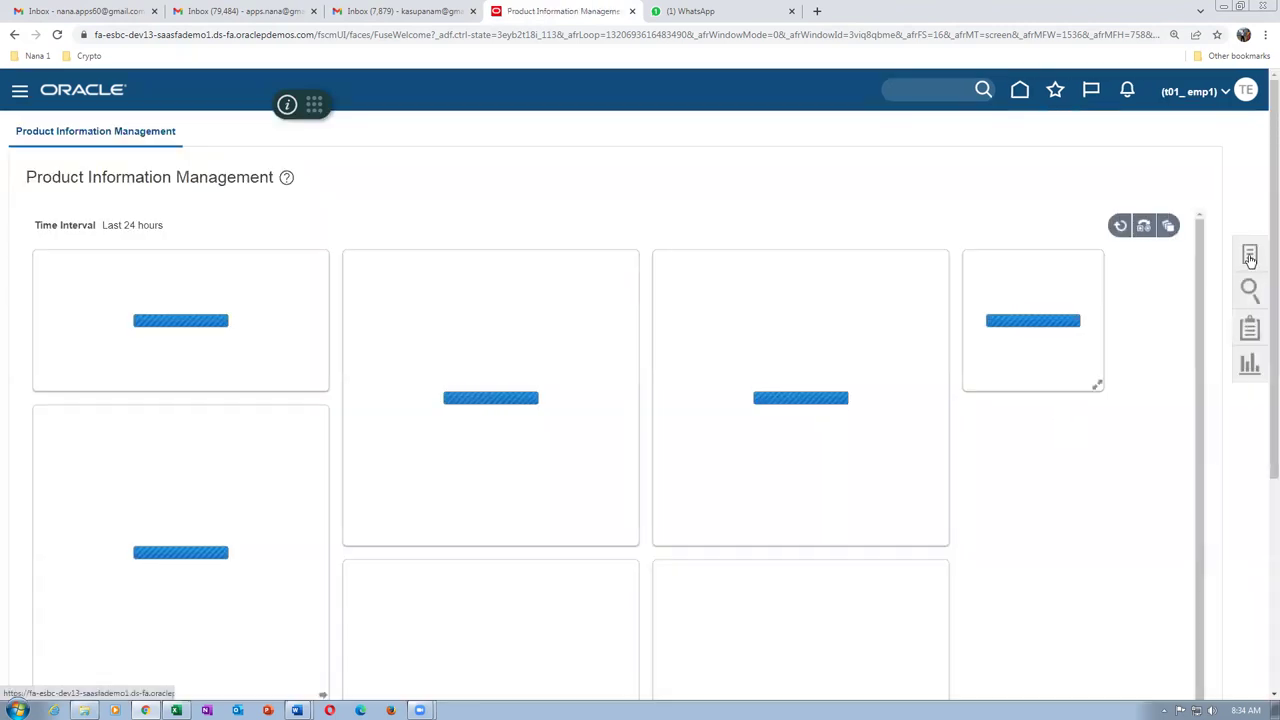
{"action": "left_click", "coordinate": [1250, 257]}
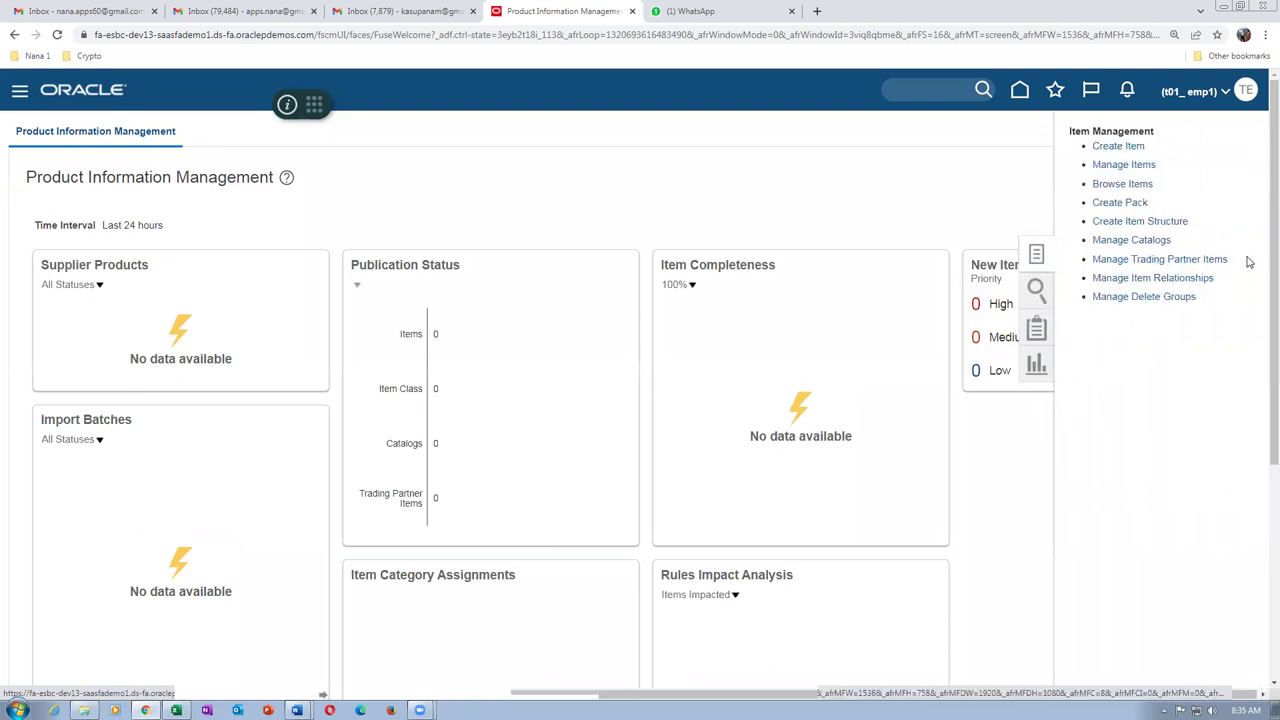
{"action": "left_click", "coordinate": [1110, 182]}
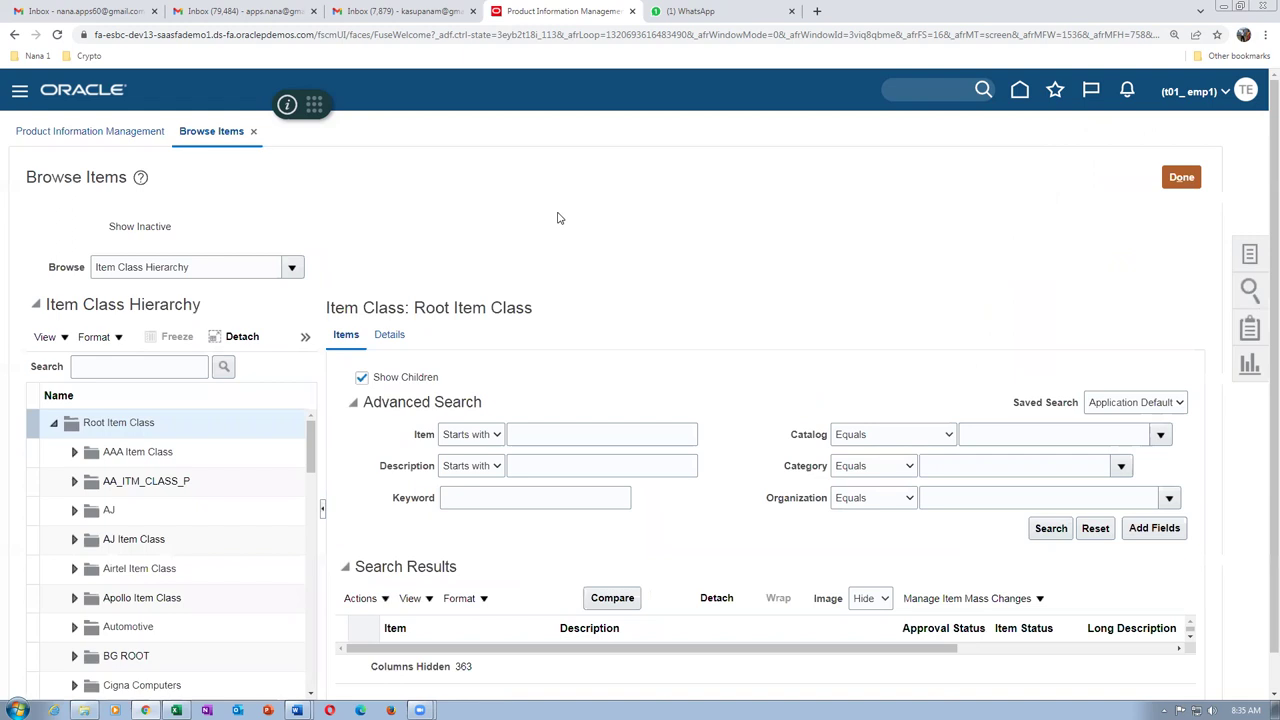
{"action": "left_click", "coordinate": [577, 437]}
Search items for t018 including inactive ones, collapse the class hierarchy, and rerun via Advanced Search.
{"action": "type", "text": "t018"}
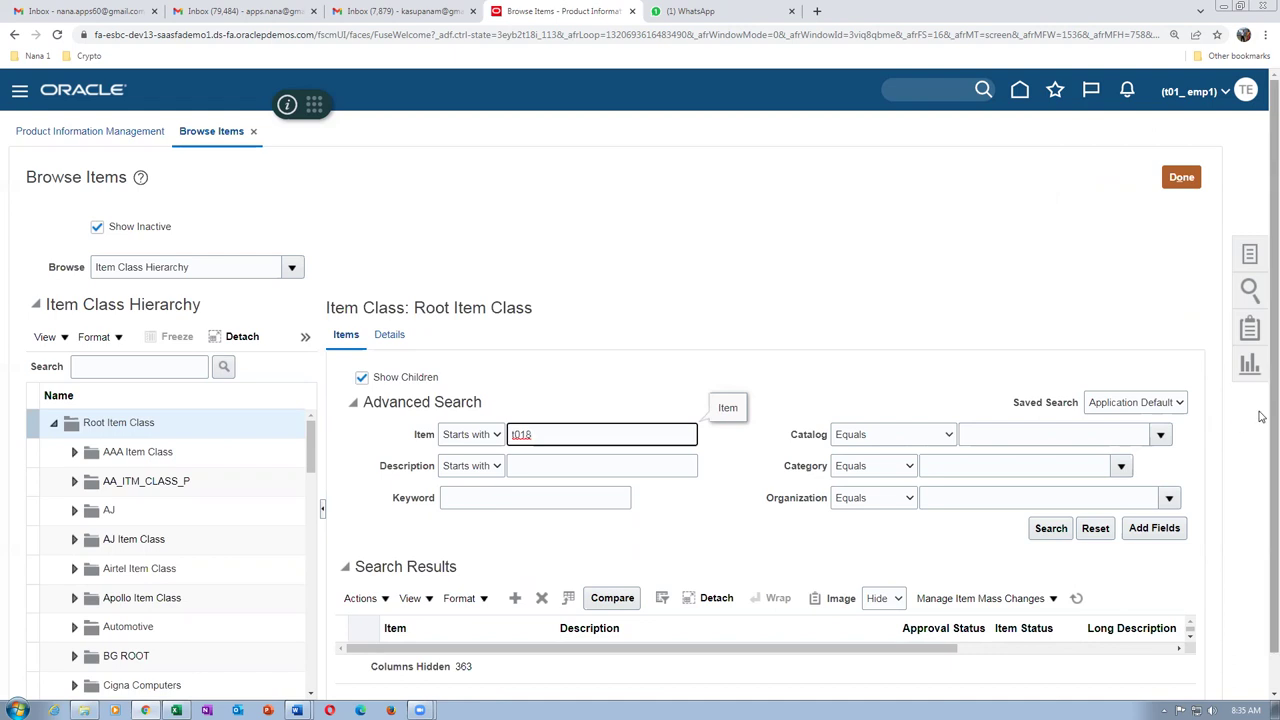
{"action": "scroll", "coordinate": [1261, 416], "scroll_direction": "down", "scroll_amount": 1}
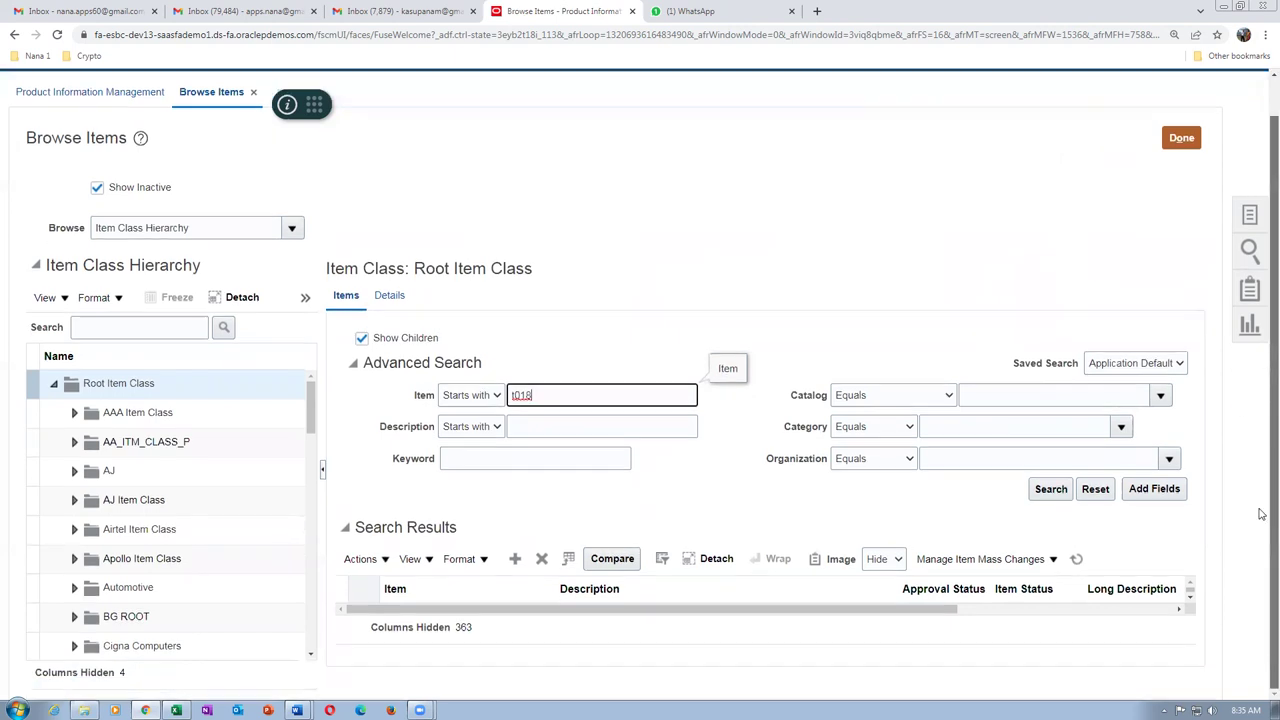
{"action": "left_click", "coordinate": [1049, 489]}
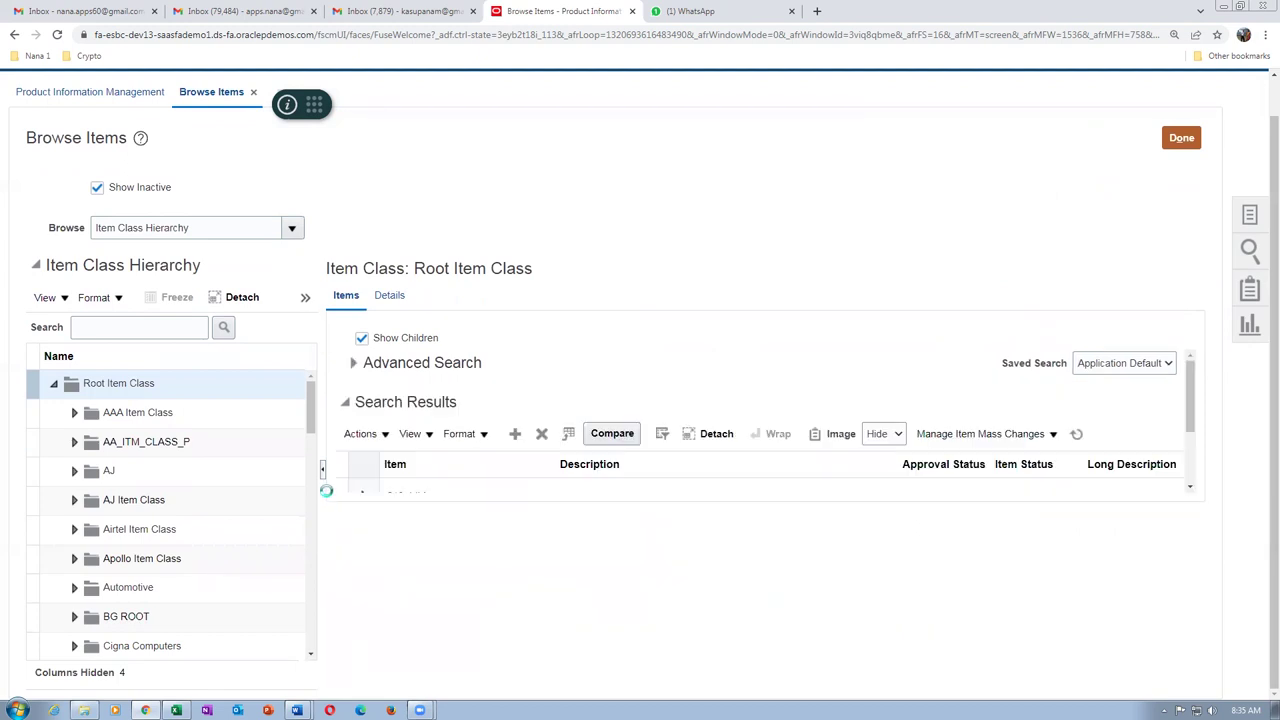
{"action": "left_click", "coordinate": [322, 472]}
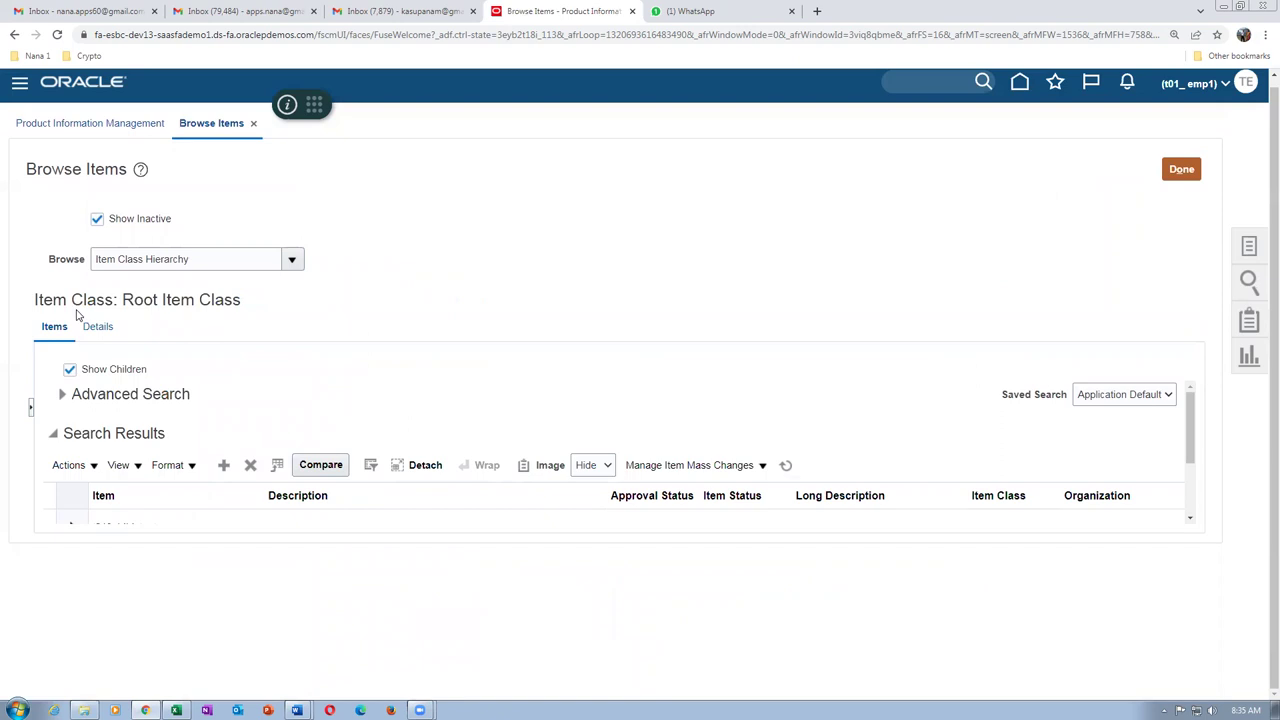
{"action": "left_click", "coordinate": [62, 394]}
{"action": "left_click", "coordinate": [280, 426]}
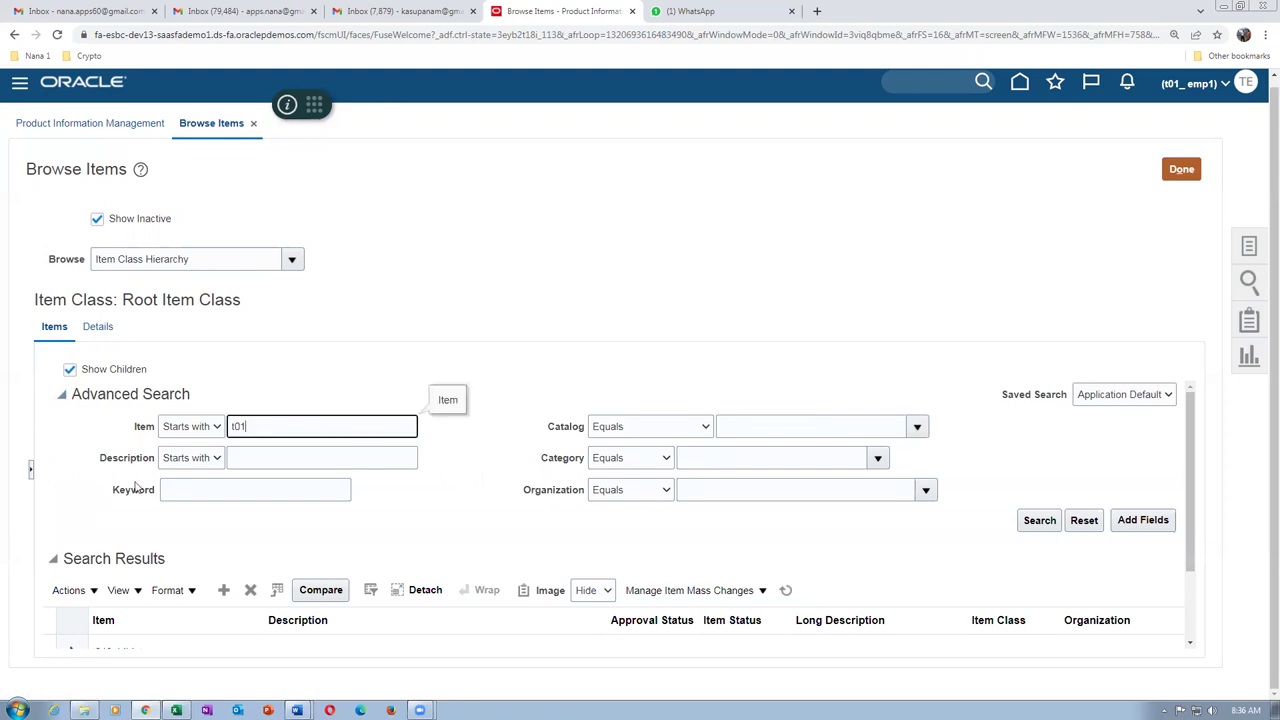
{"action": "left_click", "coordinate": [1036, 525]}
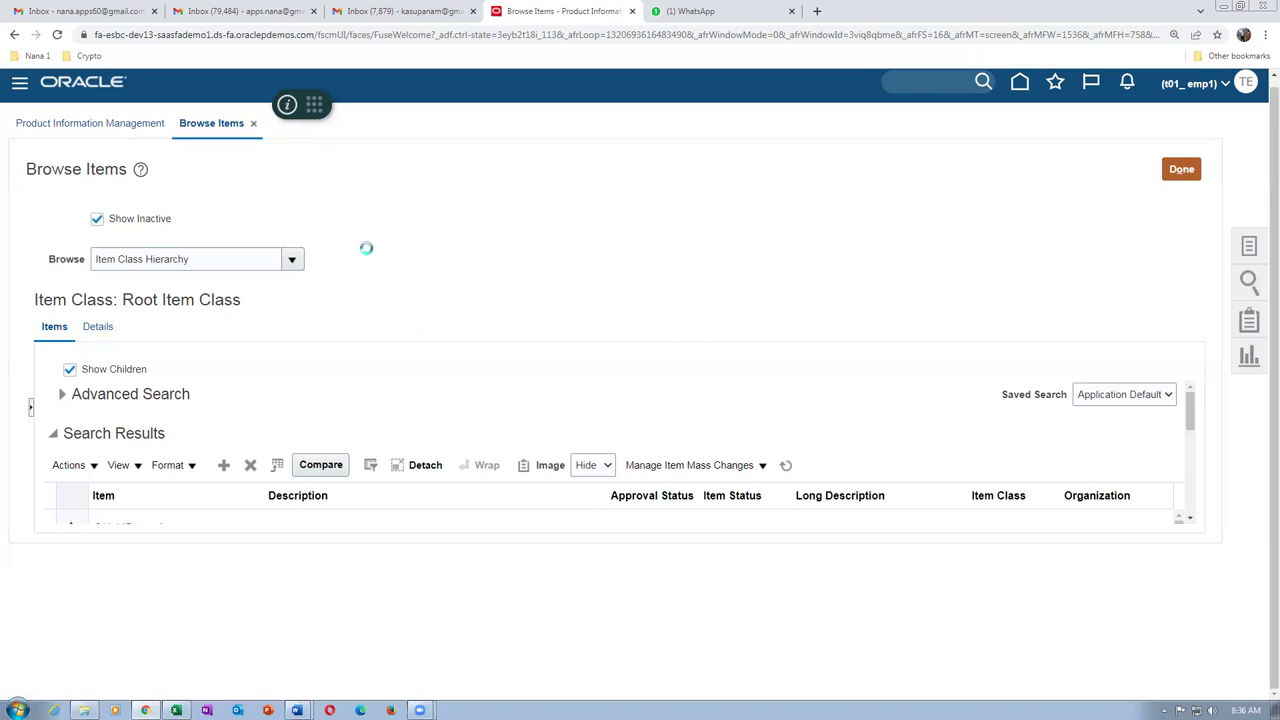
Reload and duplicate the Browse Items tab, then close the duplicate.
{"action": "right_click", "coordinate": [545, 12]}
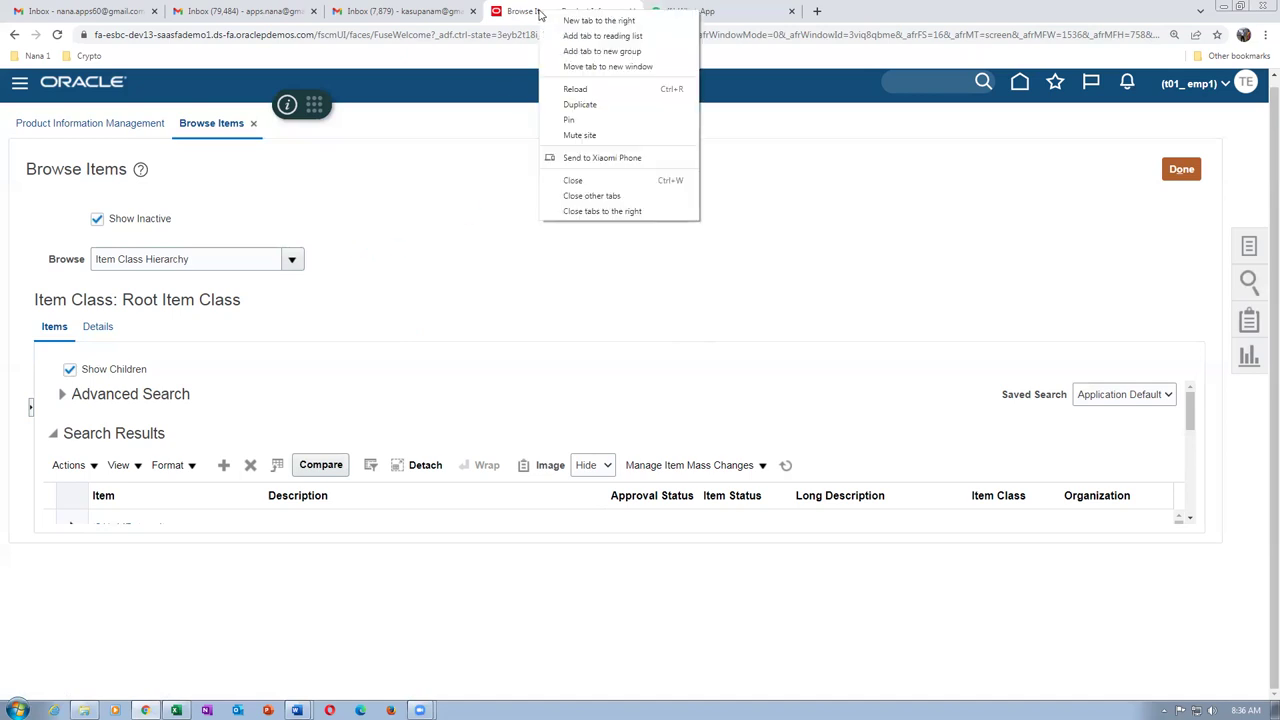
{"action": "left_click", "coordinate": [578, 89]}
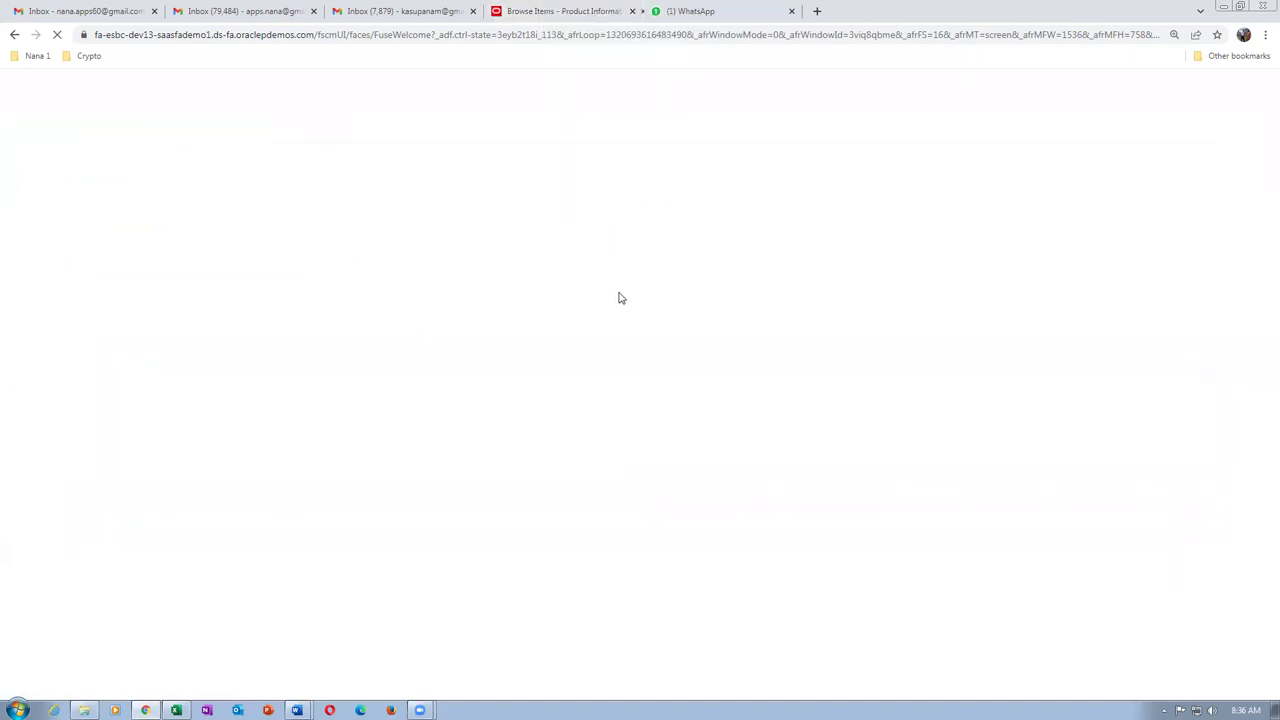
{"action": "left_click", "coordinate": [532, 17]}
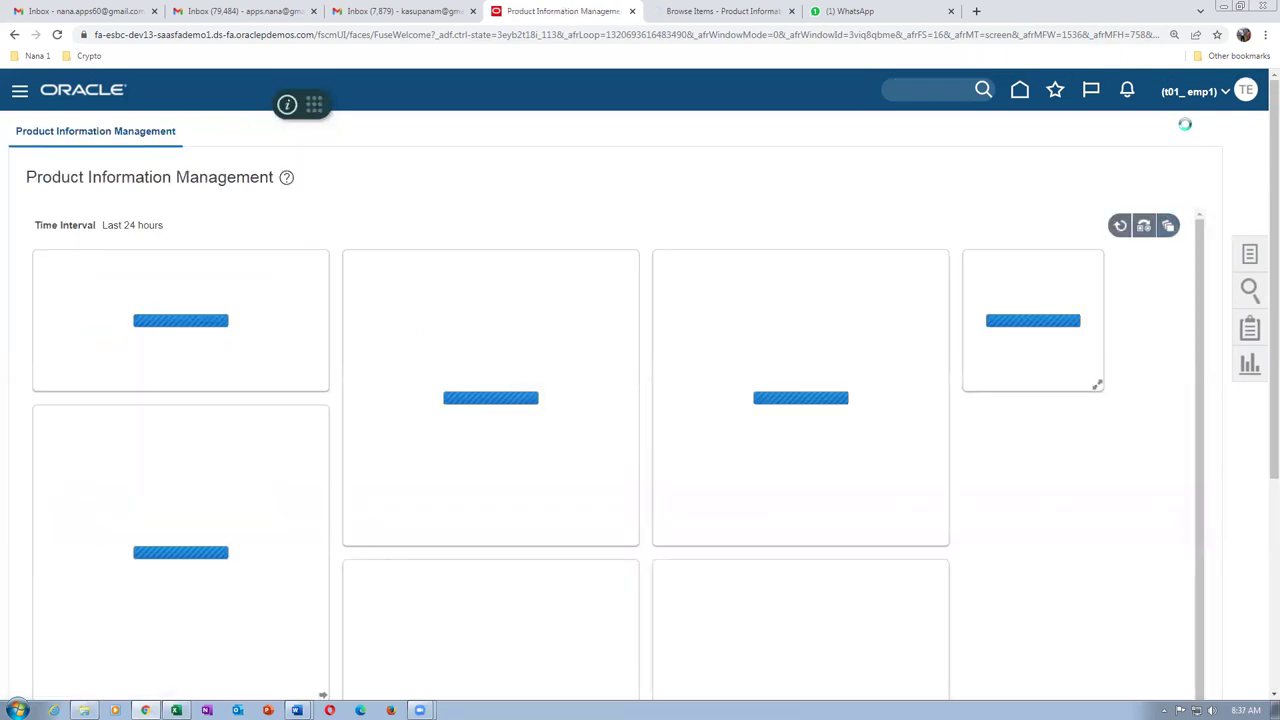
{"action": "left_click", "coordinate": [675, 9]}
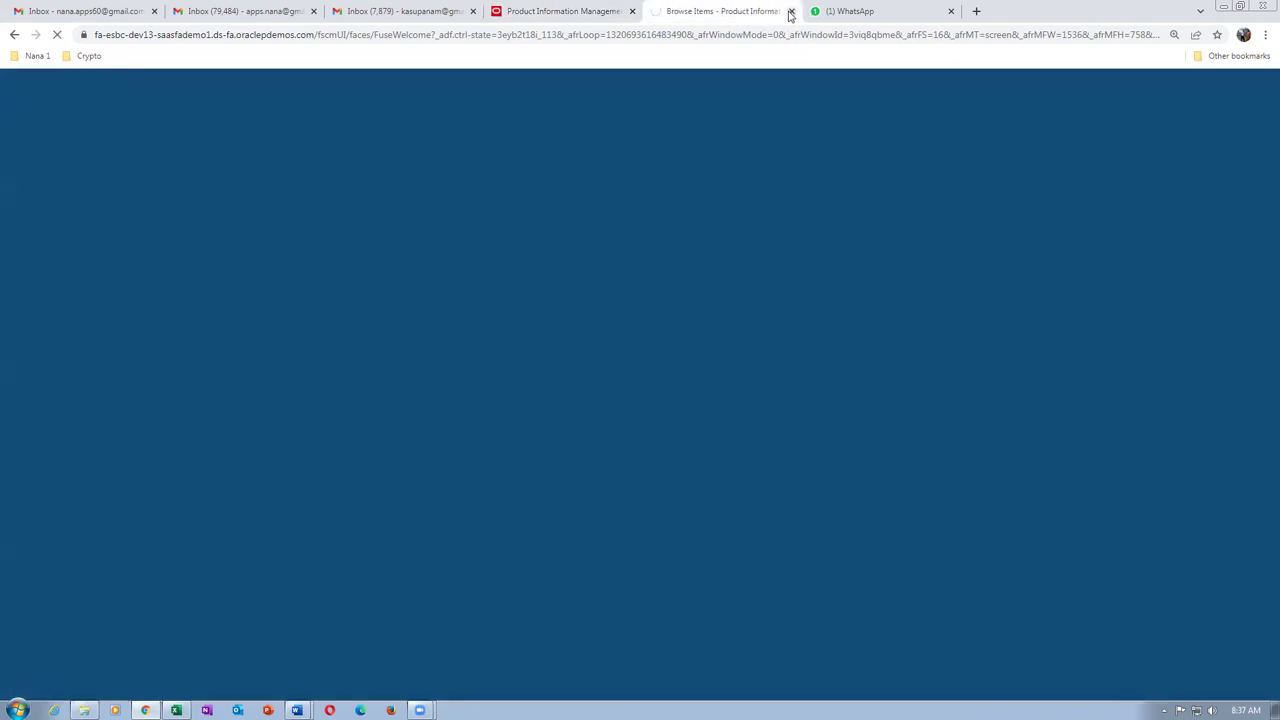
{"action": "left_click", "coordinate": [791, 11]}
Sign out via Settings and Actions, confirm, and sign back in with the saved credentials.
{"action": "left_click", "coordinate": [1245, 90]}
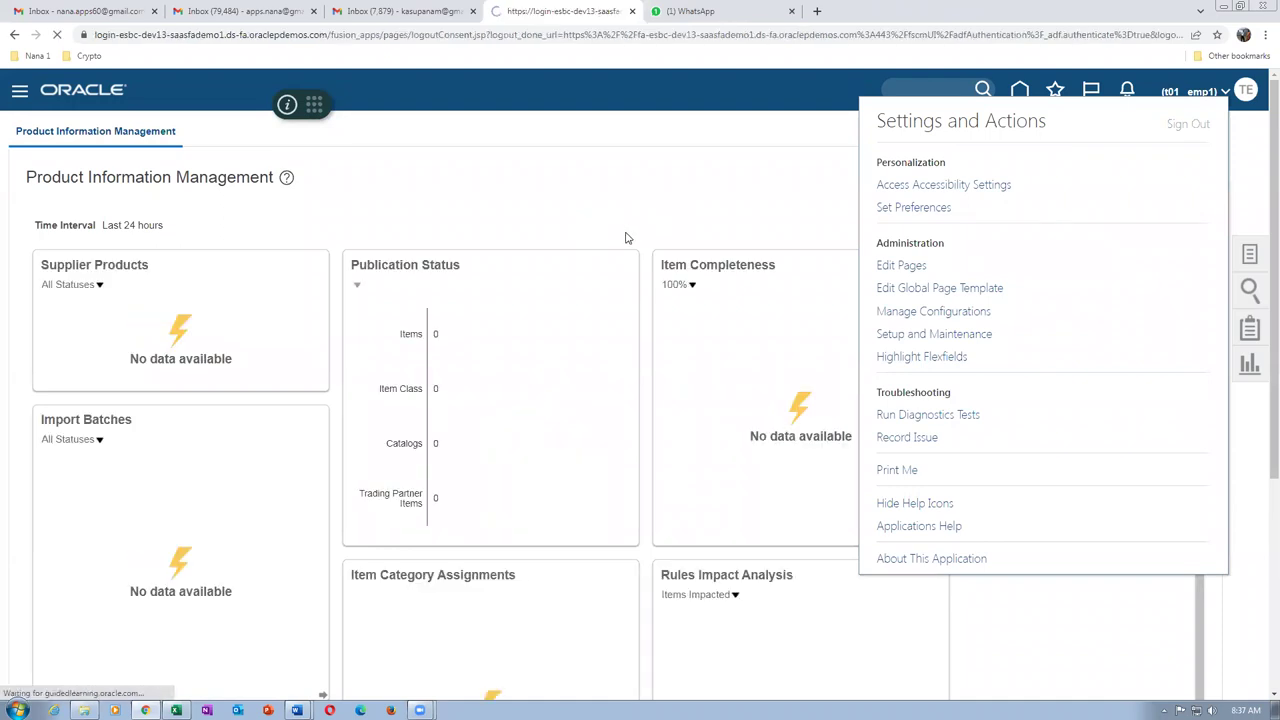
{"action": "left_click", "coordinate": [643, 350]}
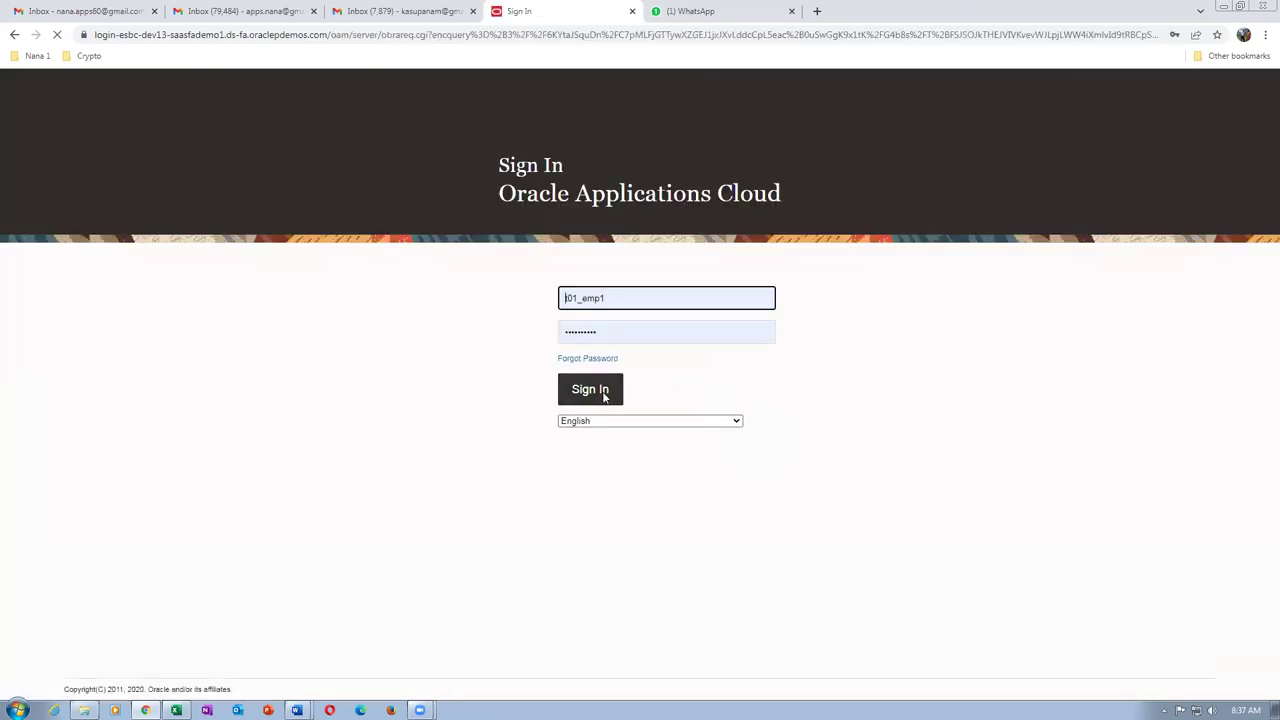
{"action": "left_click", "coordinate": [603, 394]}
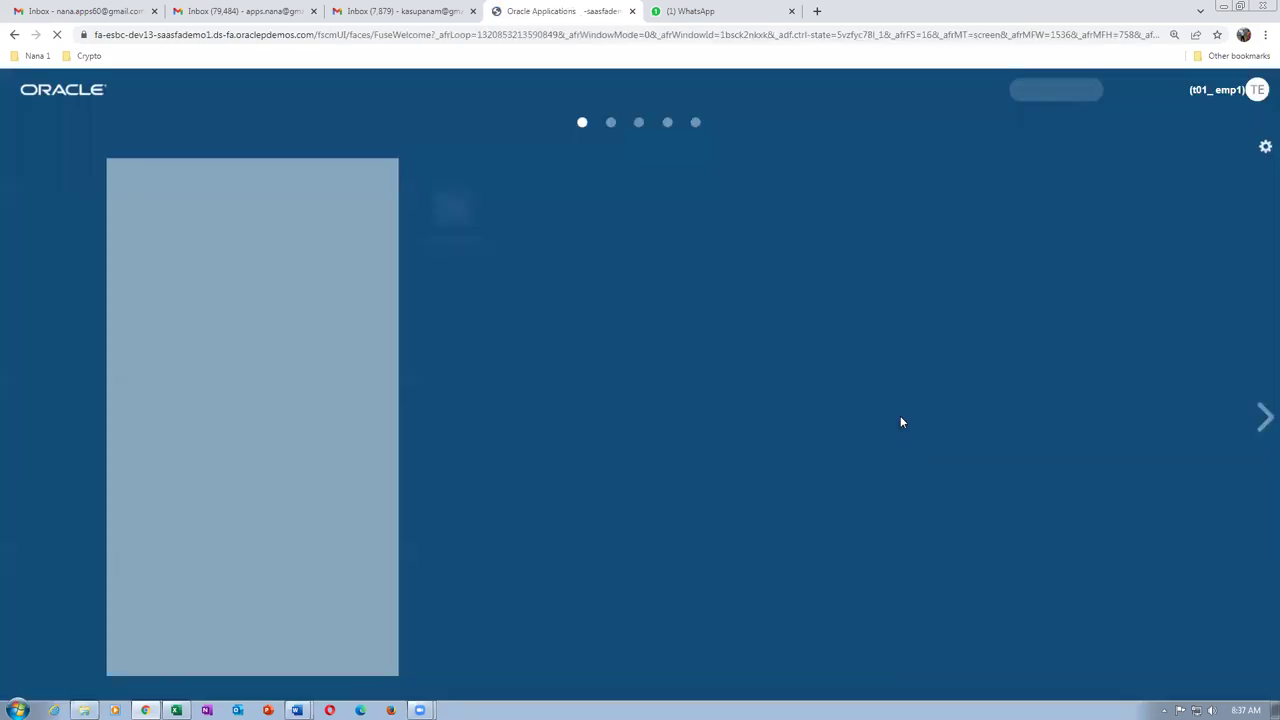
Go to Product Information Management and open the Browse Items page.
{"action": "left_click", "coordinate": [849, 218]}
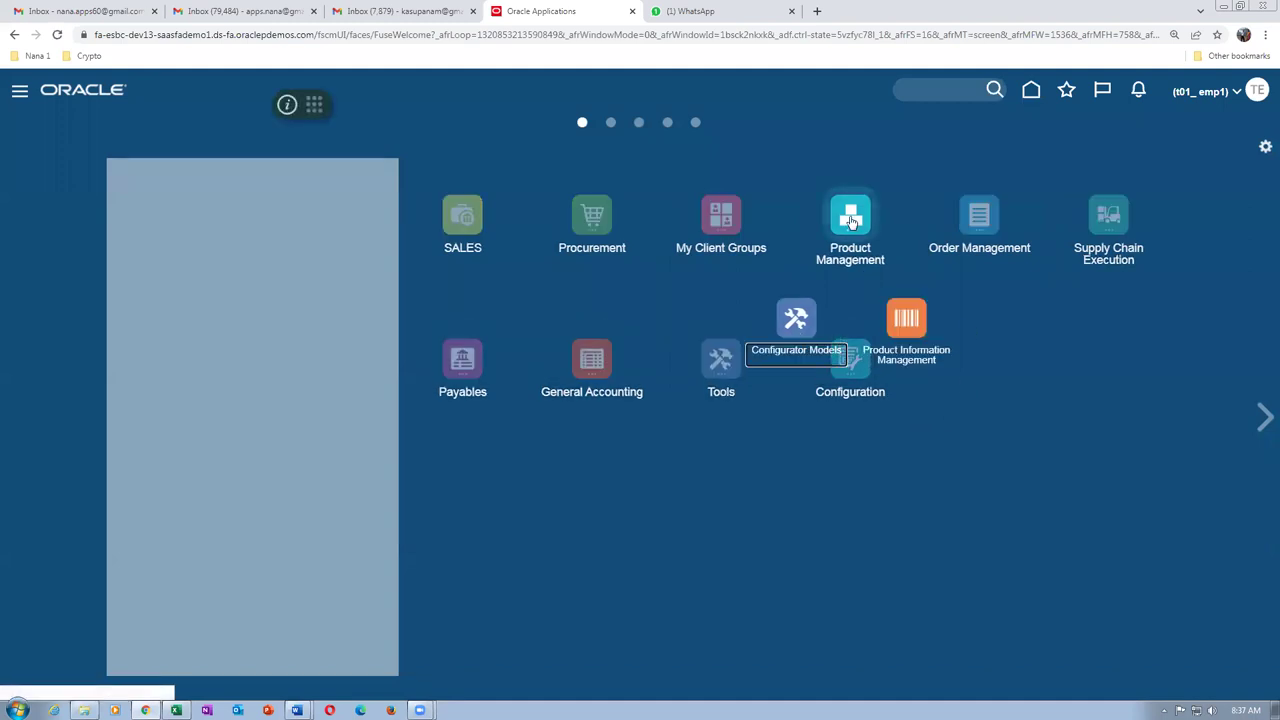
{"action": "left_click", "coordinate": [900, 332]}
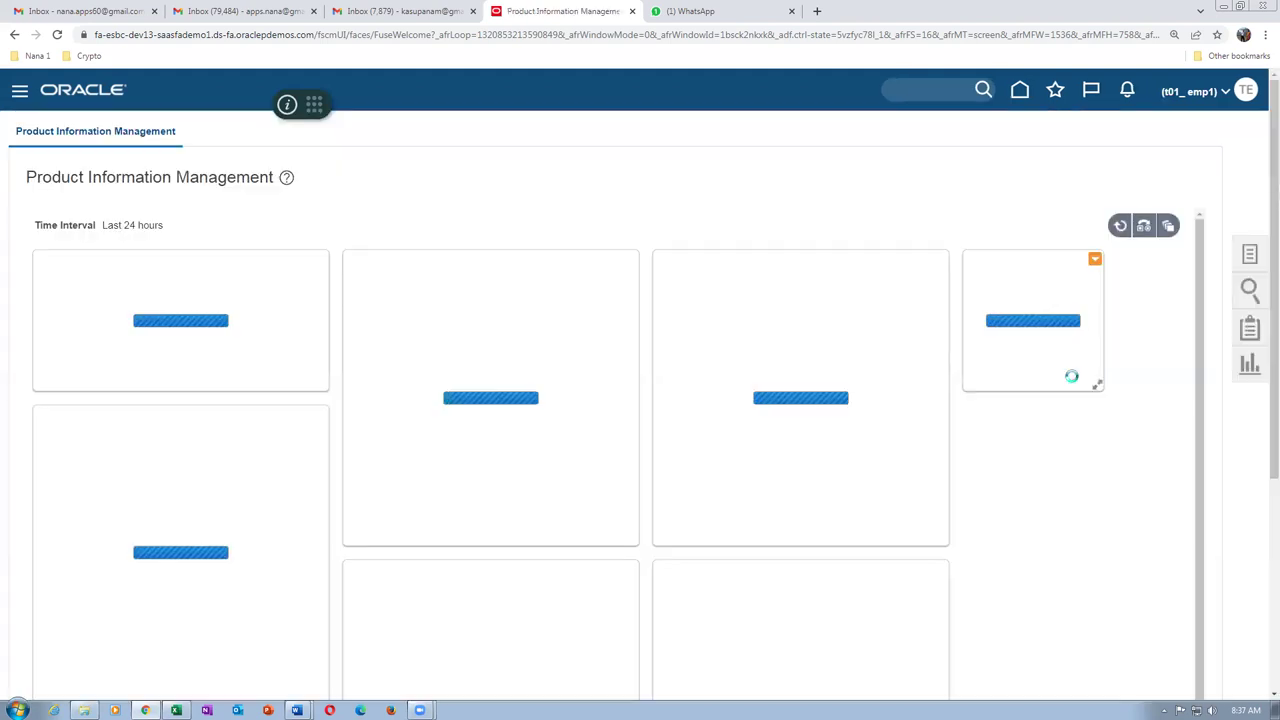
{"action": "left_click", "coordinate": [1250, 258]}
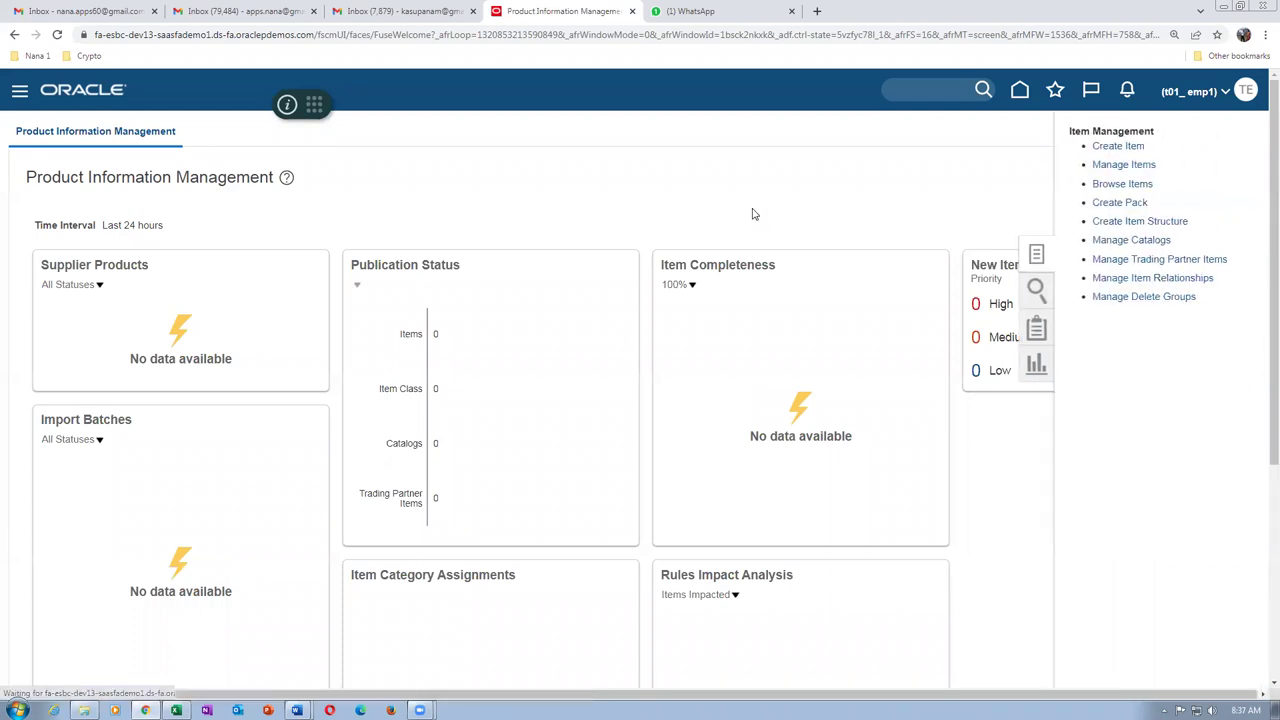
{"action": "left_click", "coordinate": [1130, 183]}
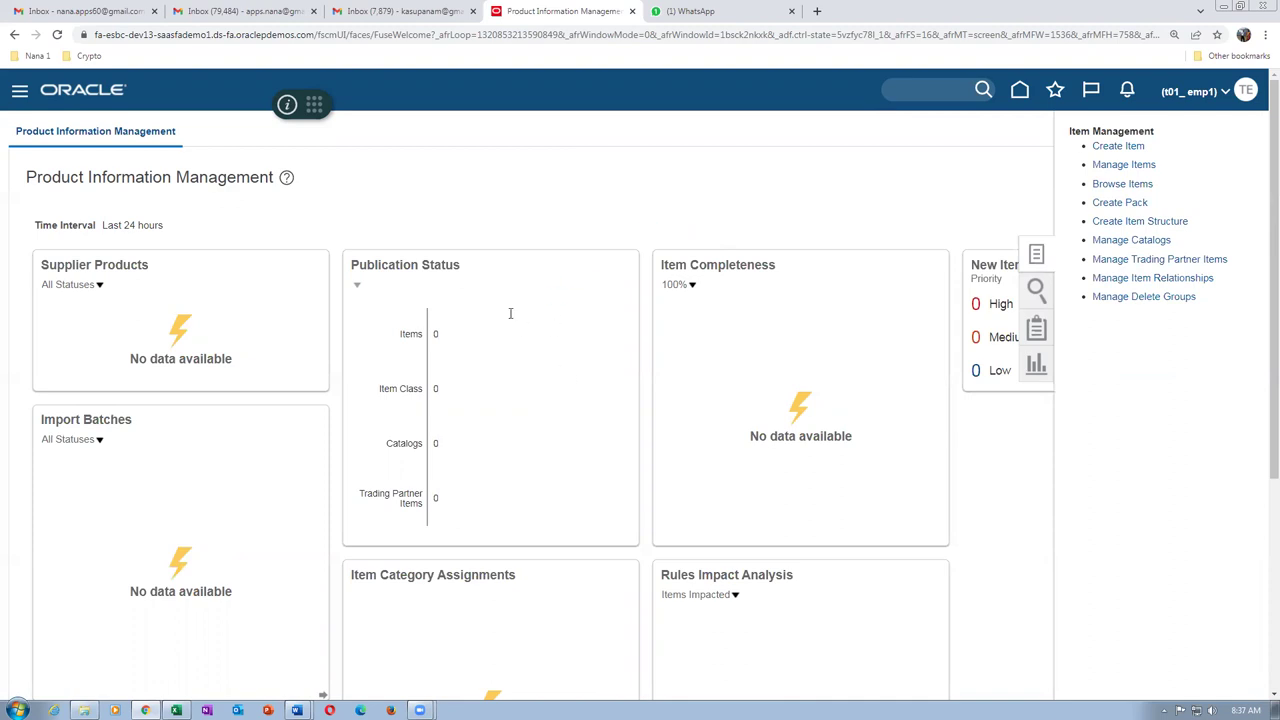
Search items for t018 and open the first t018_MM_test result.
{"action": "left_click", "coordinate": [526, 432]}
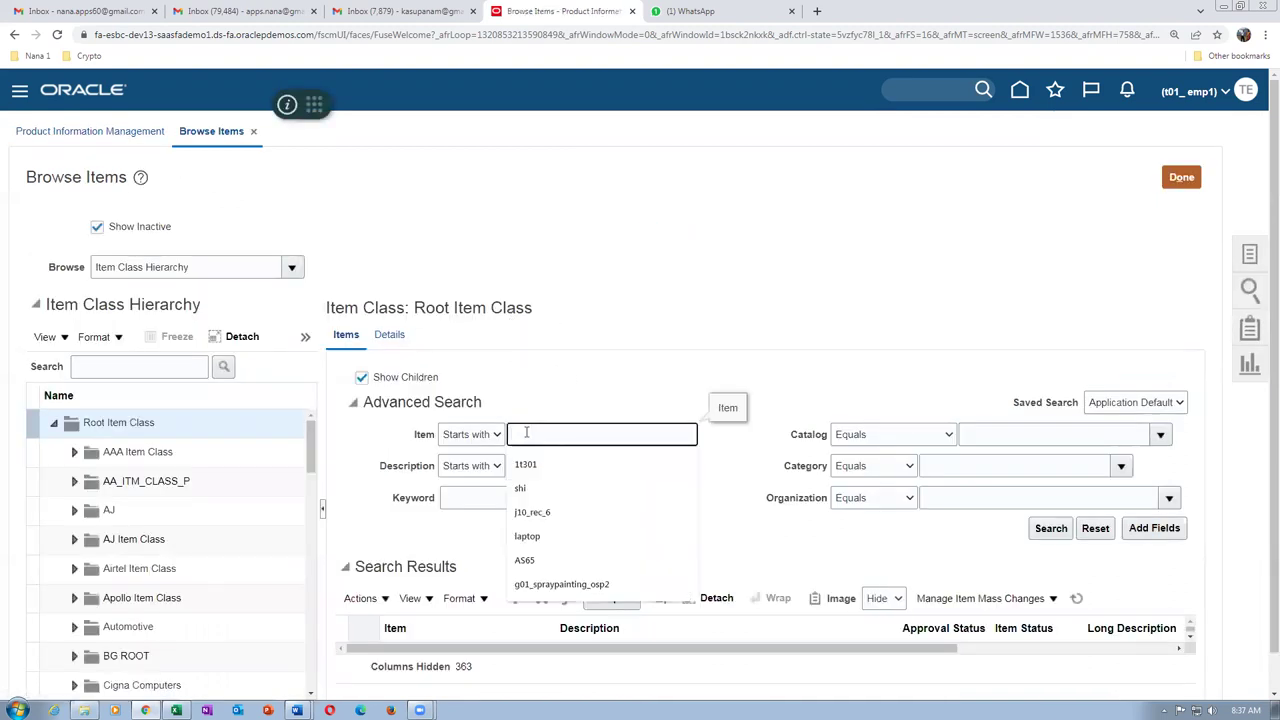
{"action": "type", "text": "t018"}
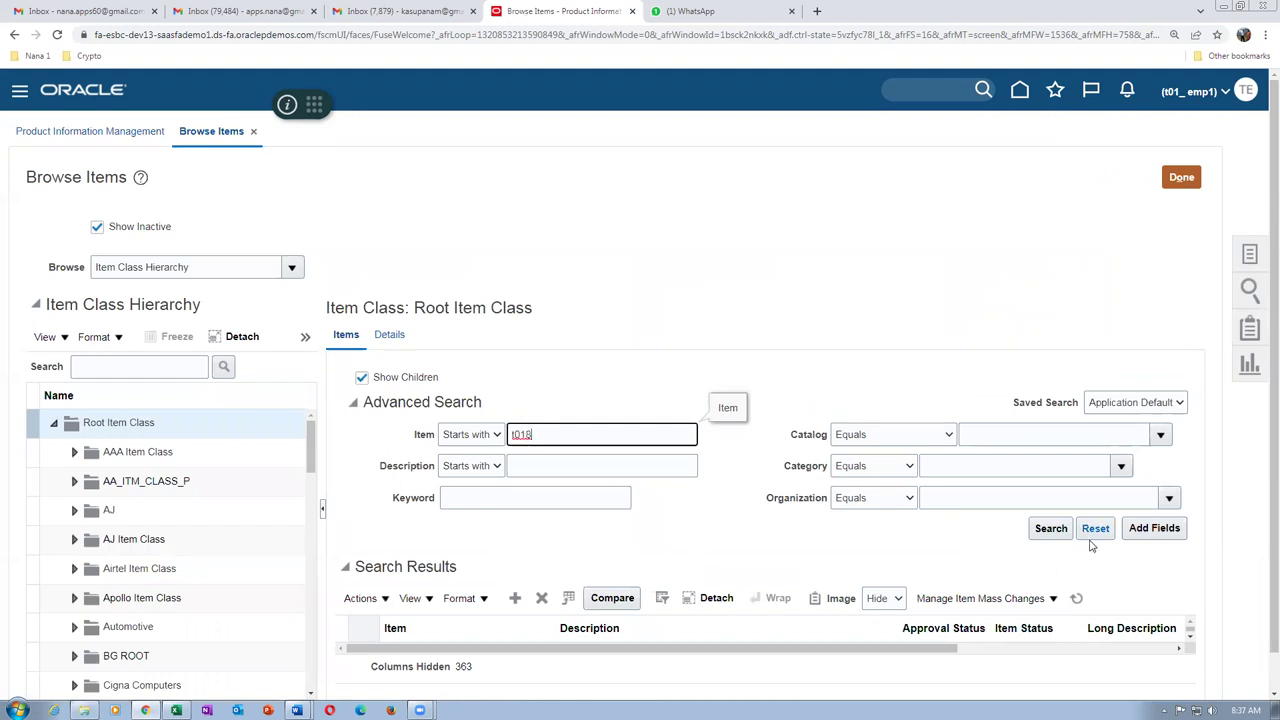
{"action": "left_click", "coordinate": [1050, 528]}
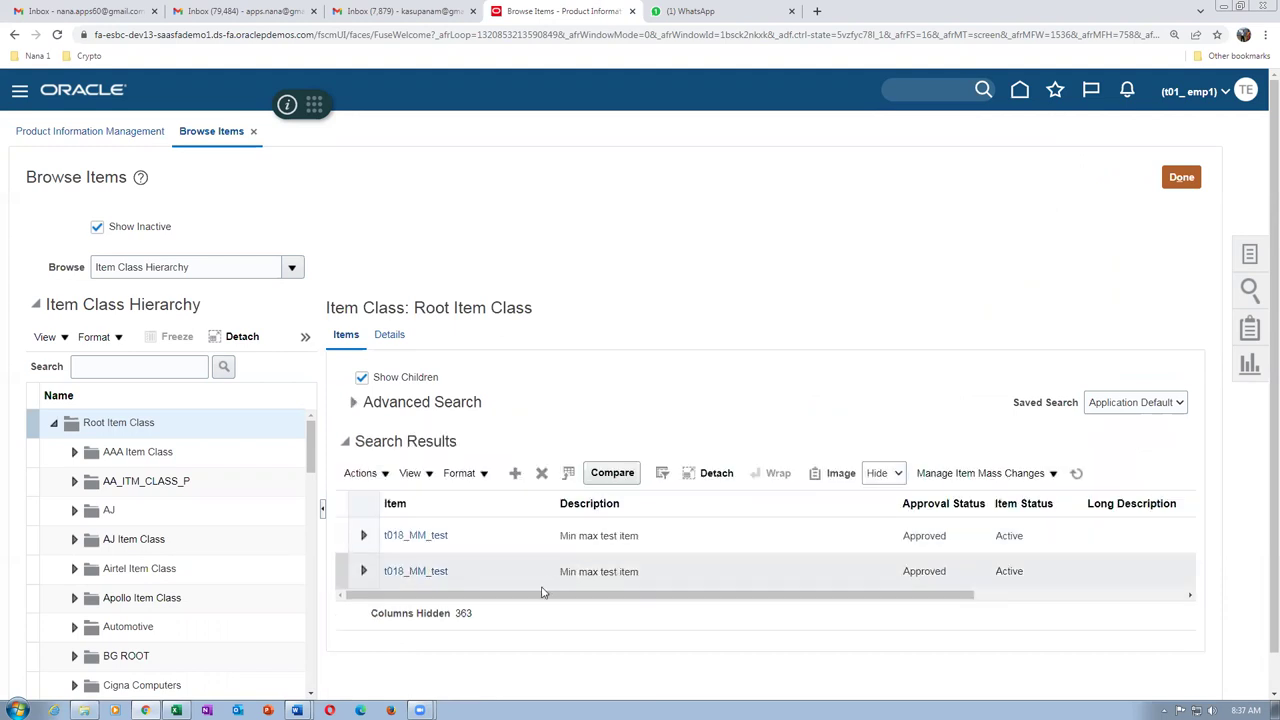
{"action": "left_click_drag", "start_coordinate": [545, 594], "coordinate": [763, 608]}
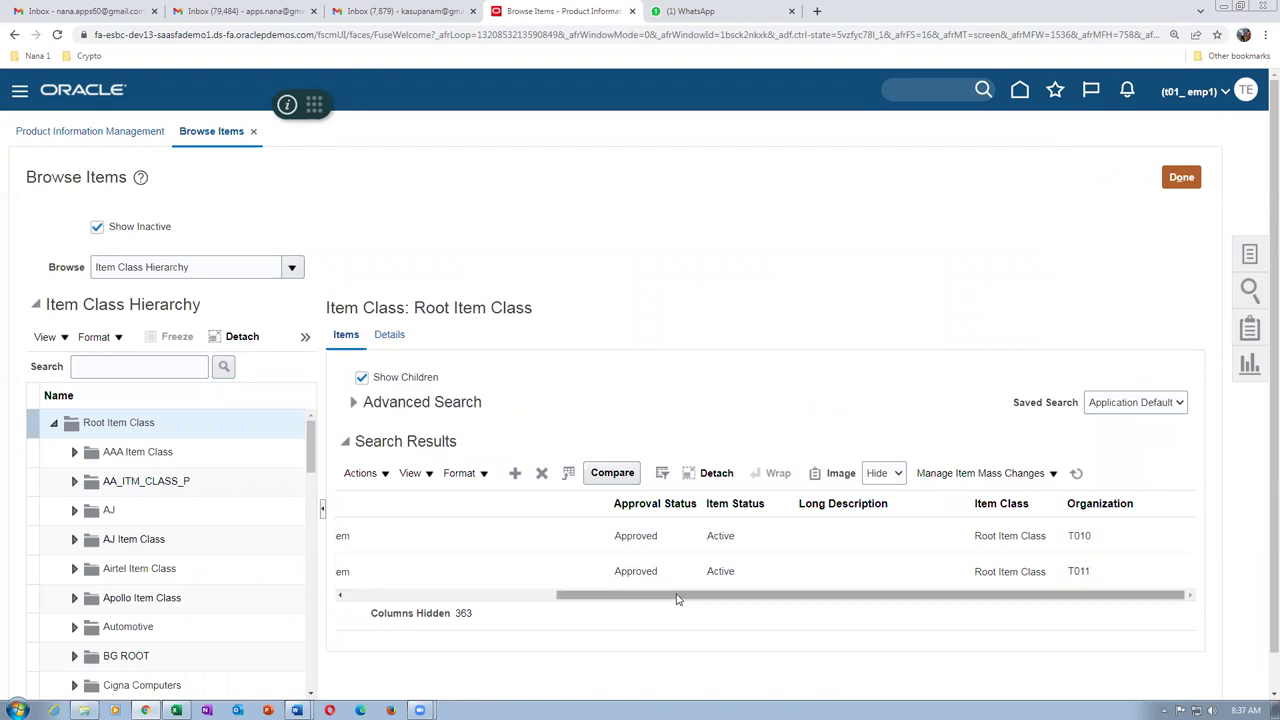
{"action": "left_click_drag", "start_coordinate": [678, 598], "coordinate": [386, 608]}
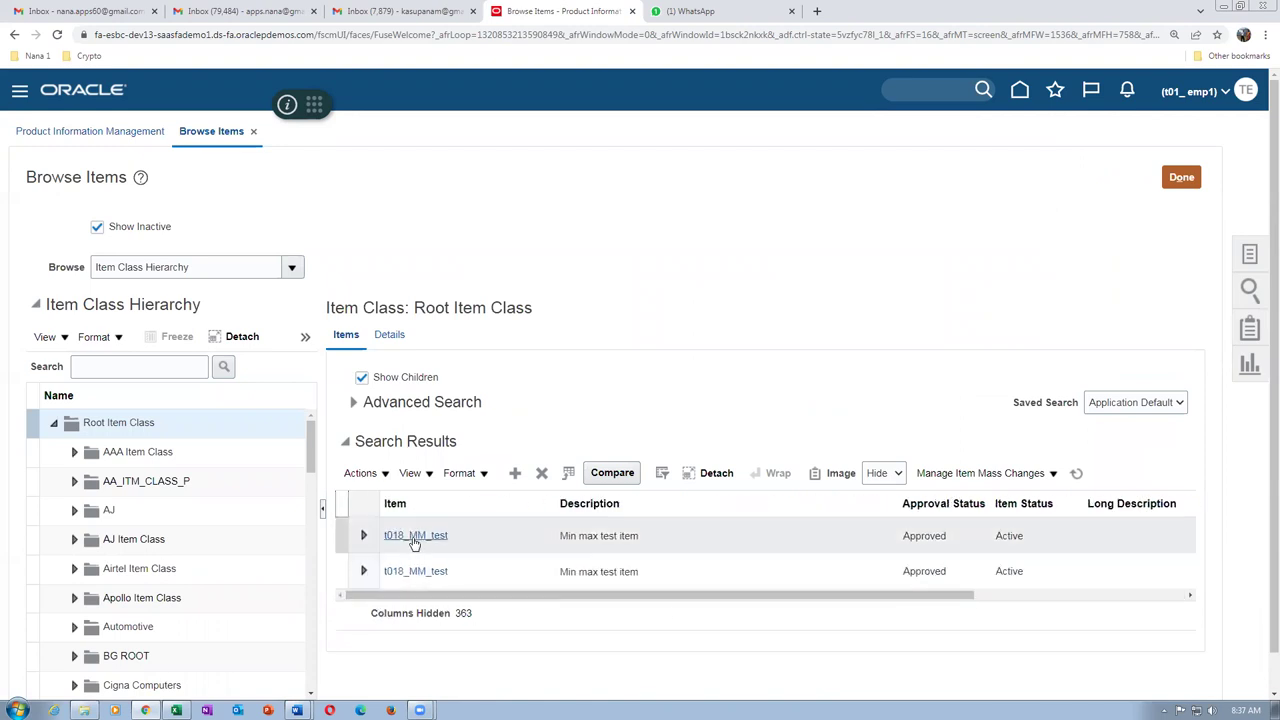
{"action": "left_click", "coordinate": [408, 537]}
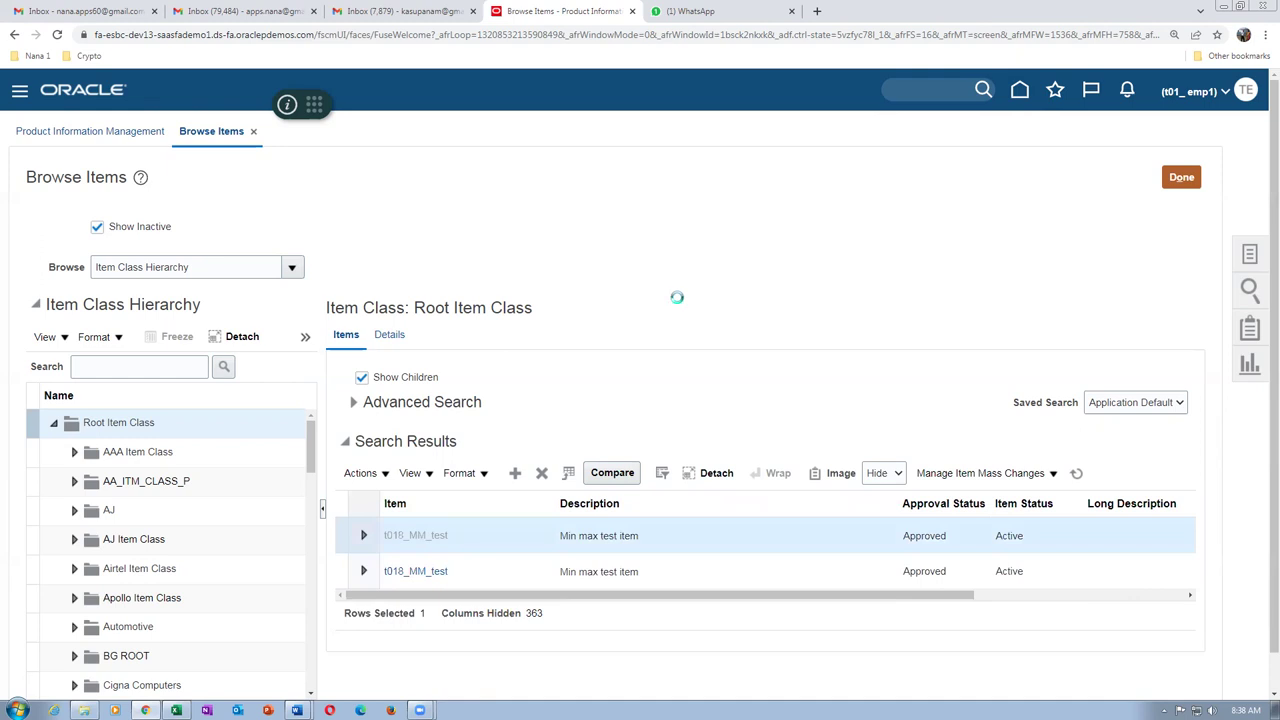
In the Word notes, check the main sub inventory stock of 1000 and shop floor min-max values.
{"action": "key", "text": "alt+Tab"}
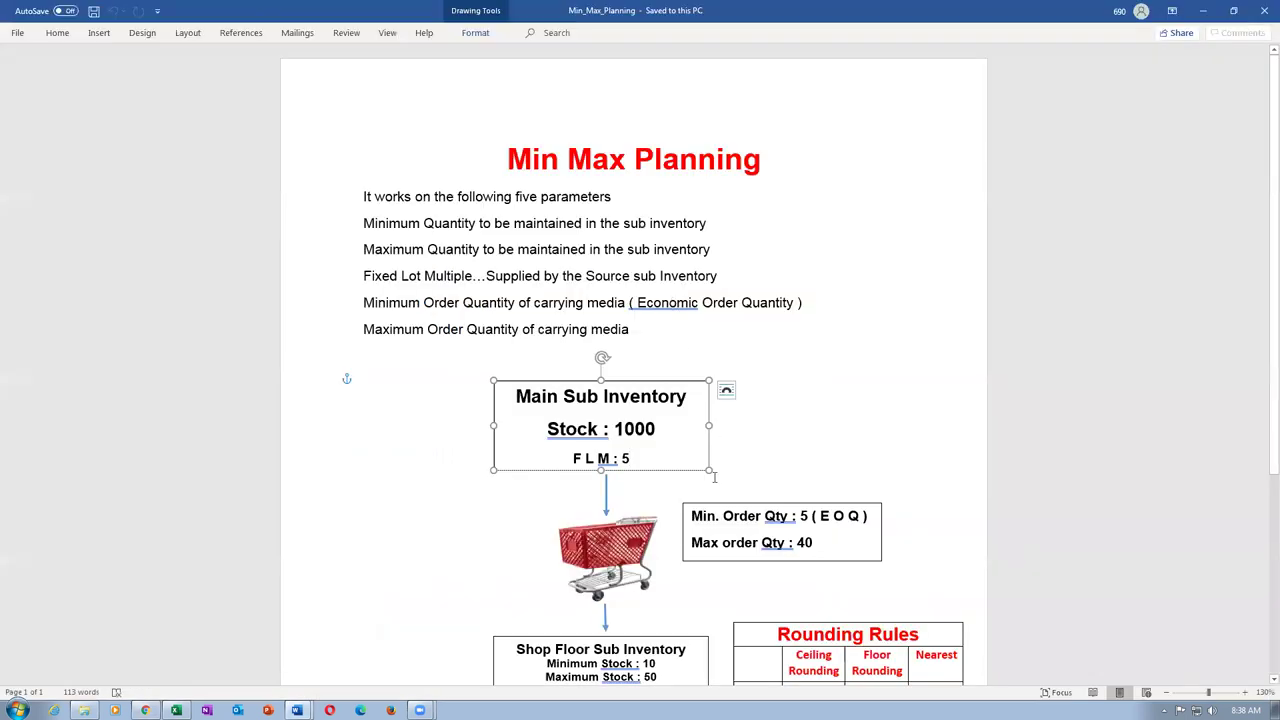
{"action": "scroll", "coordinate": [757, 444], "scroll_direction": "down", "scroll_amount": 3}
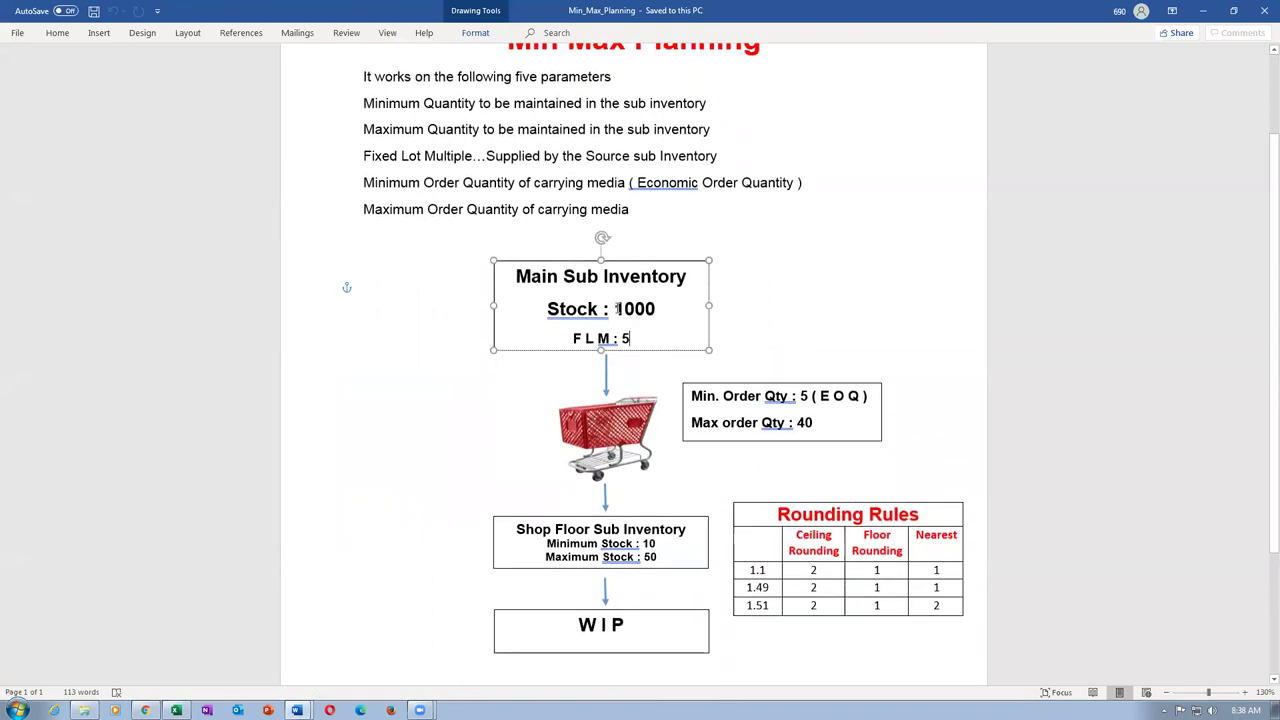
{"action": "left_click_drag", "start_coordinate": [617, 309], "coordinate": [652, 310]}
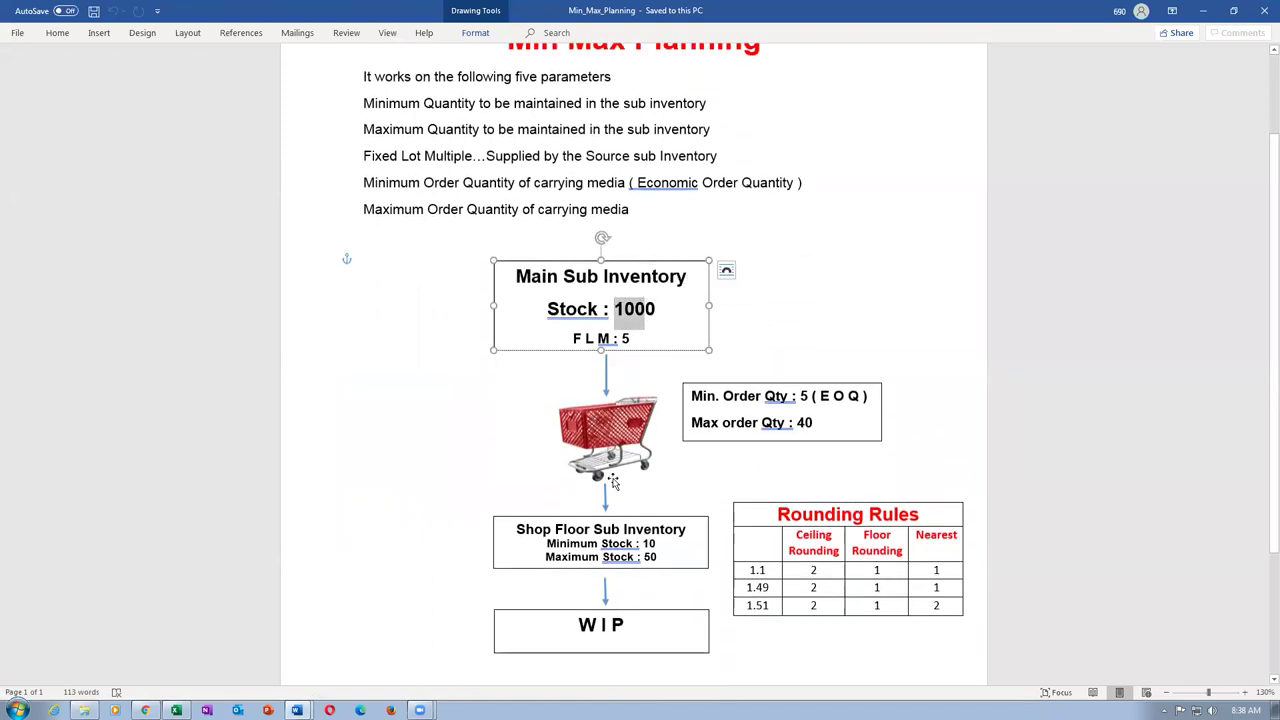
{"action": "left_click_drag", "start_coordinate": [577, 530], "coordinate": [640, 557]}
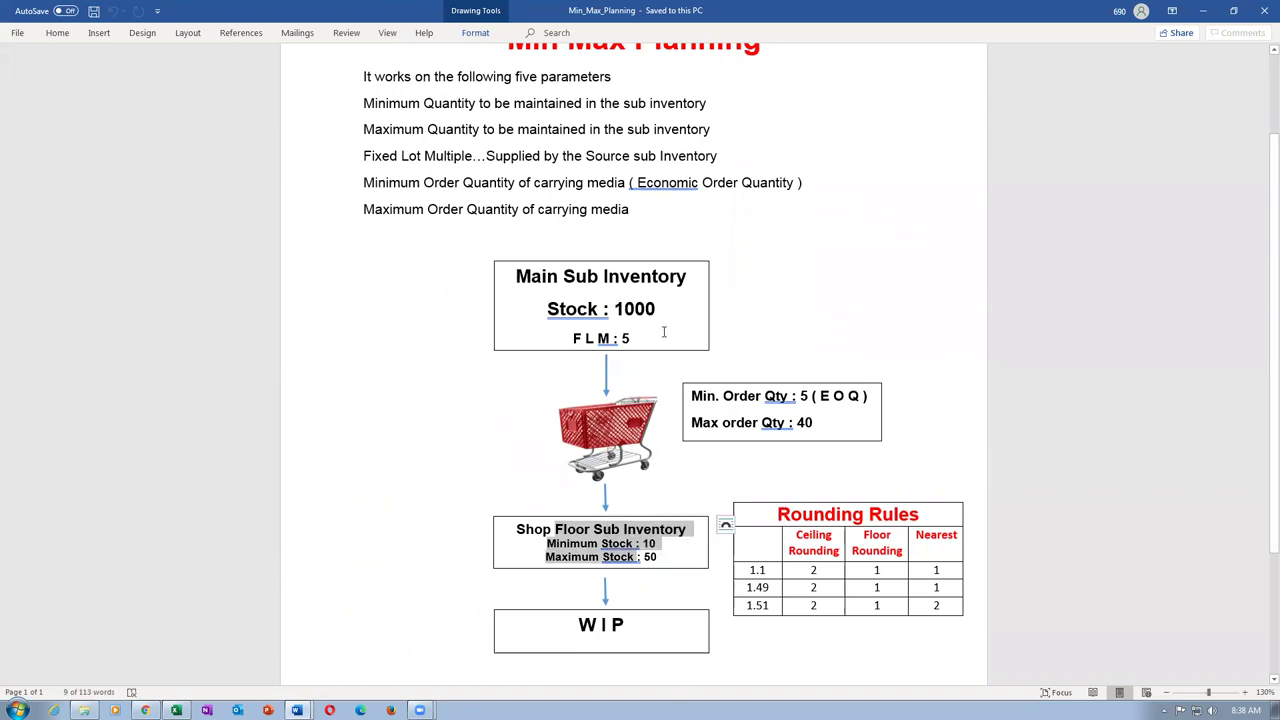
{"action": "key", "text": "alt+Tab"}
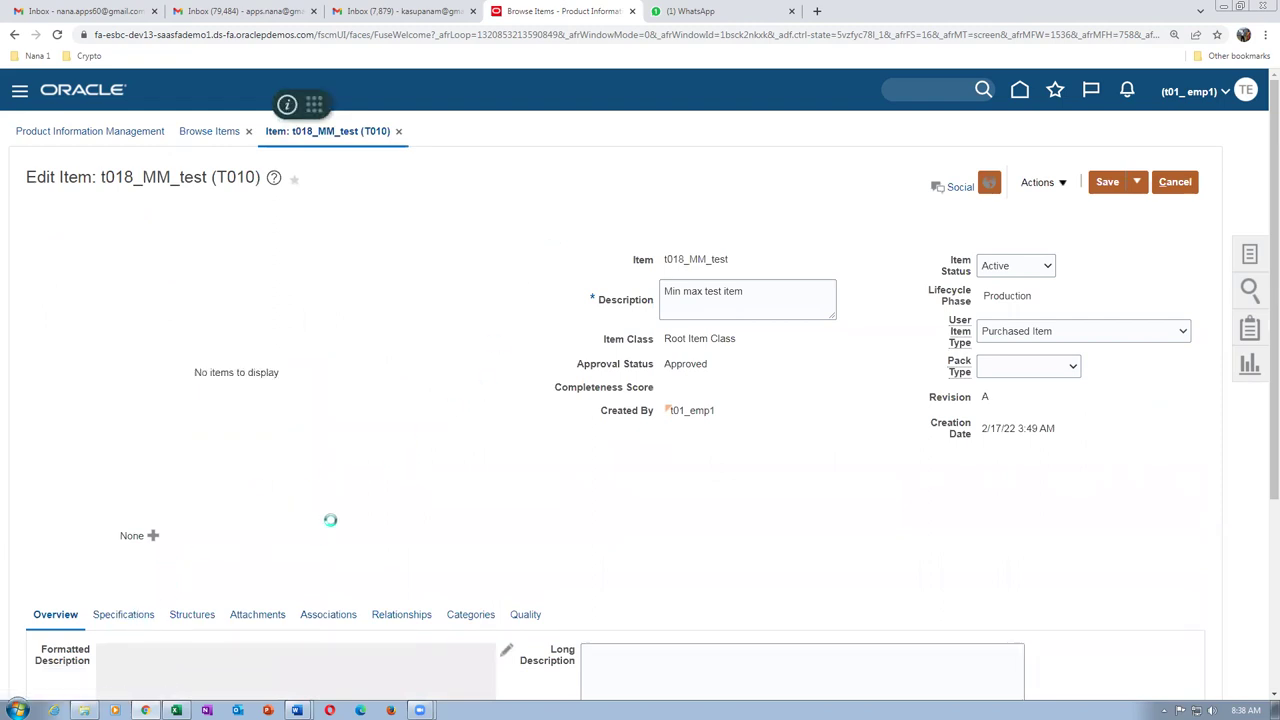
Under Item Organization specifications, show the item's Inventory and then Planning attributes.
{"action": "scroll", "coordinate": [330, 520], "scroll_direction": "down", "scroll_amount": 2}
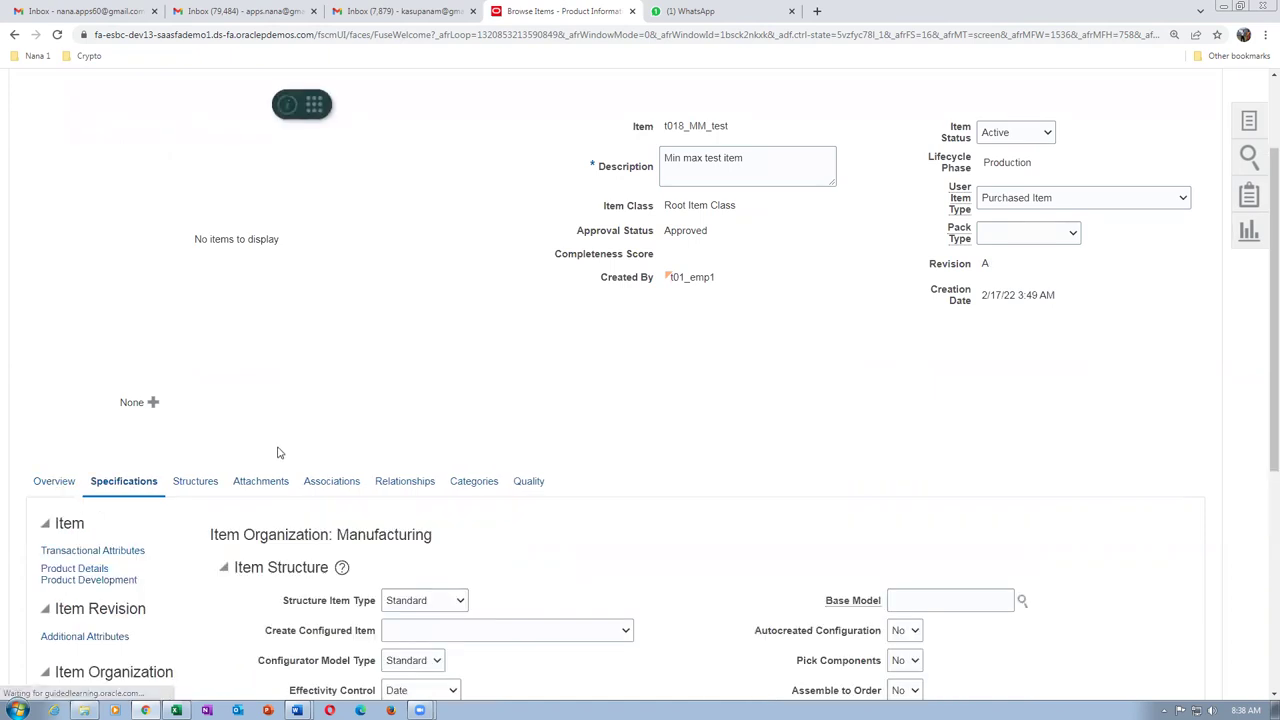
{"action": "scroll", "coordinate": [77, 522], "scroll_direction": "down", "scroll_amount": 3}
{"action": "left_click", "coordinate": [61, 468]}
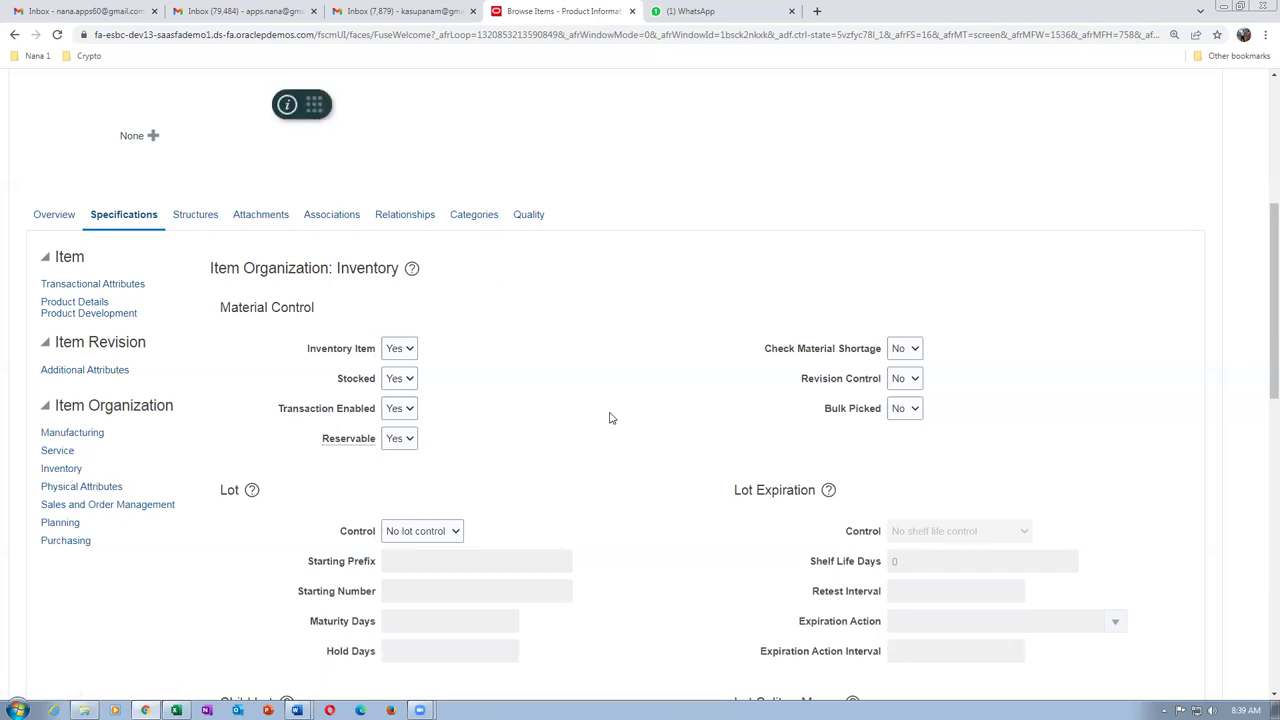
{"action": "scroll", "coordinate": [612, 418], "scroll_direction": "down", "scroll_amount": 2}
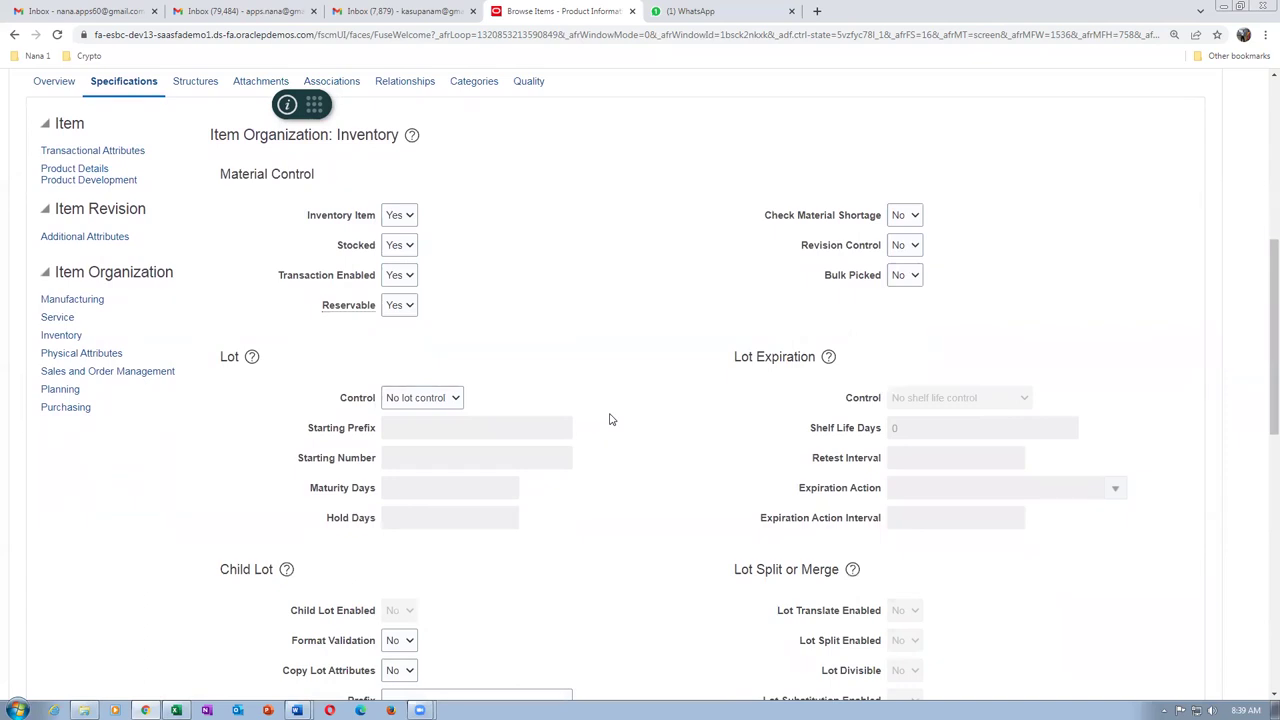
{"action": "scroll", "coordinate": [612, 418], "scroll_direction": "up", "scroll_amount": 2}
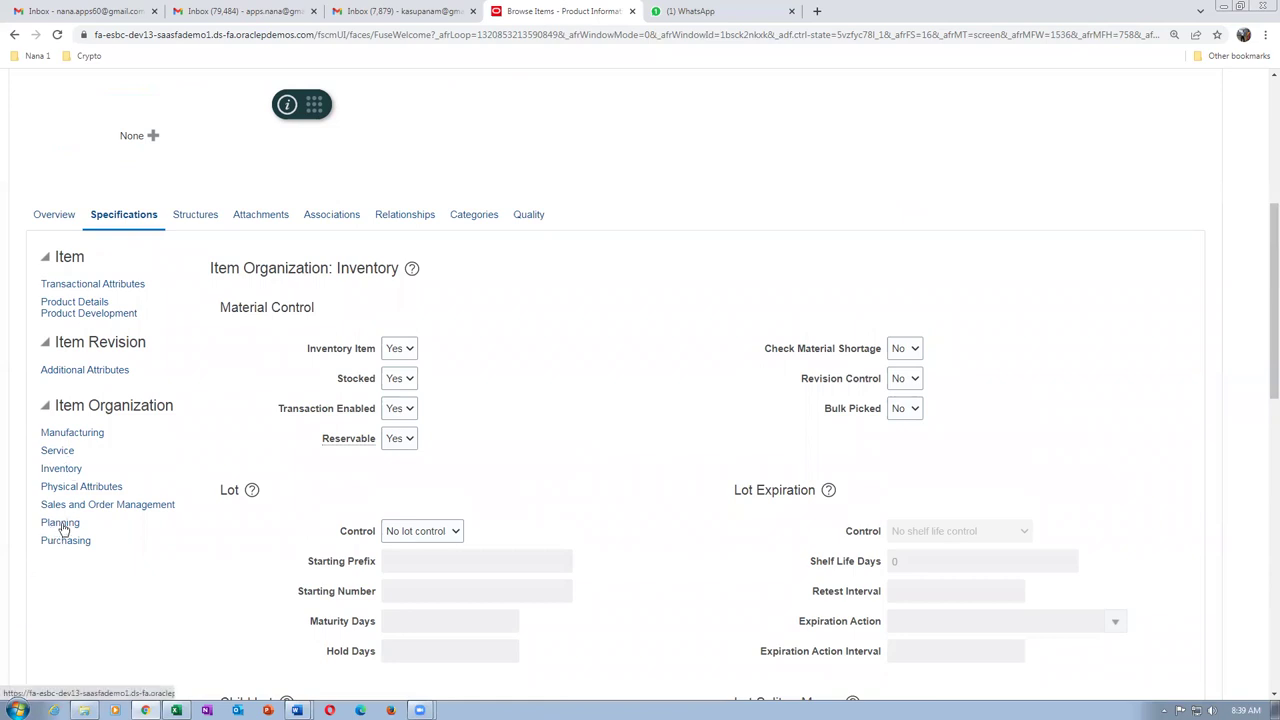
{"action": "left_click", "coordinate": [61, 523]}
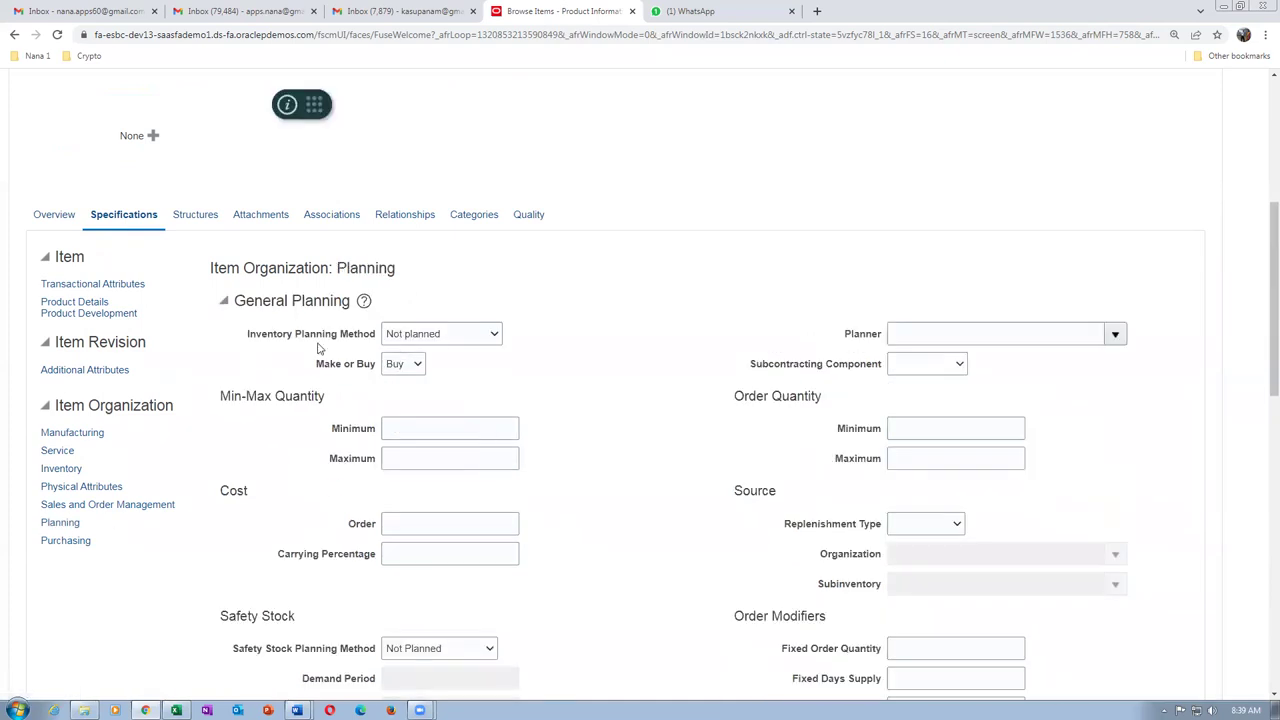
Set the planning method to Min-max planning with min-max quantity 1,200 to 4,000.
{"action": "left_click", "coordinate": [434, 340]}
{"action": "left_click", "coordinate": [436, 353]}
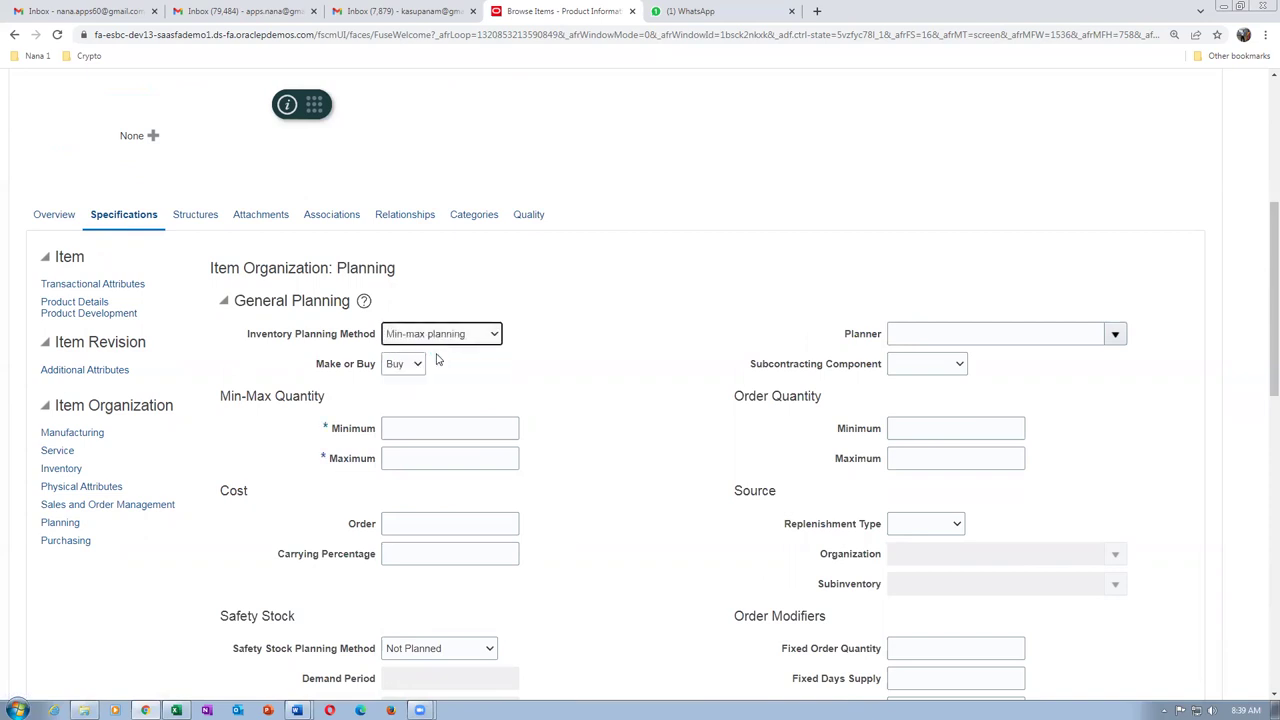
{"action": "left_click", "coordinate": [394, 430]}
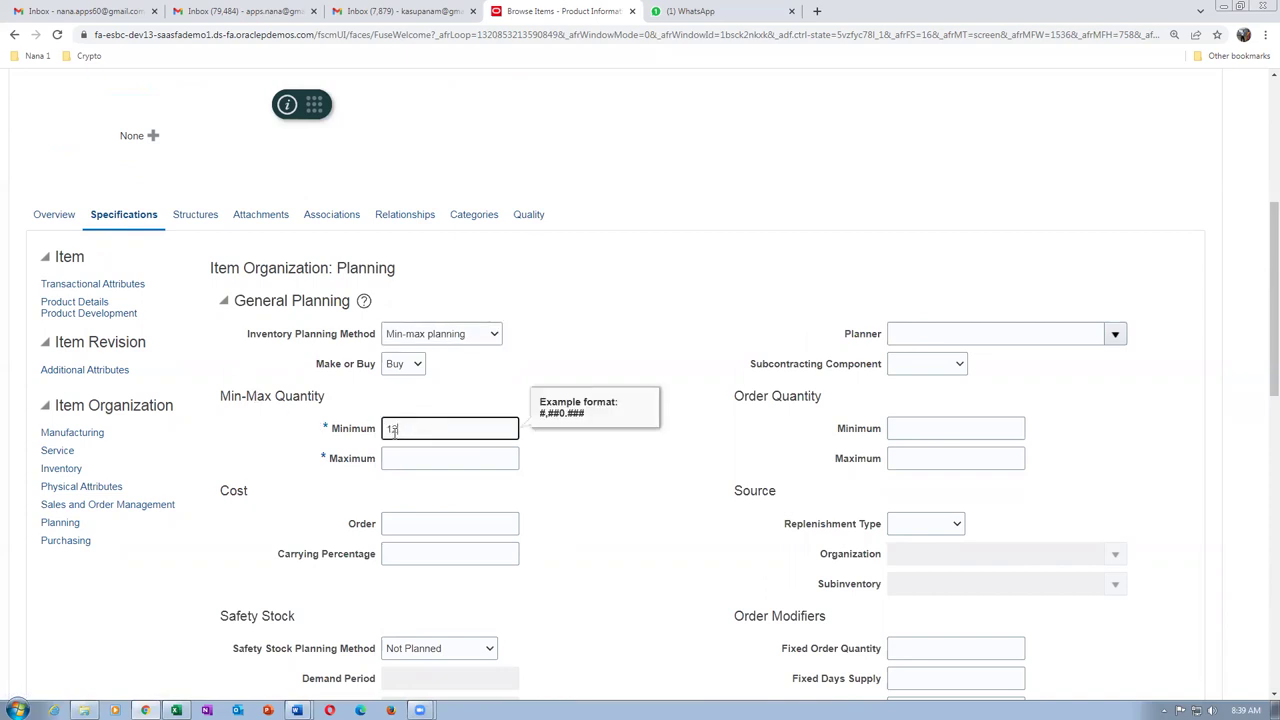
{"action": "key", "text": "Tab"}
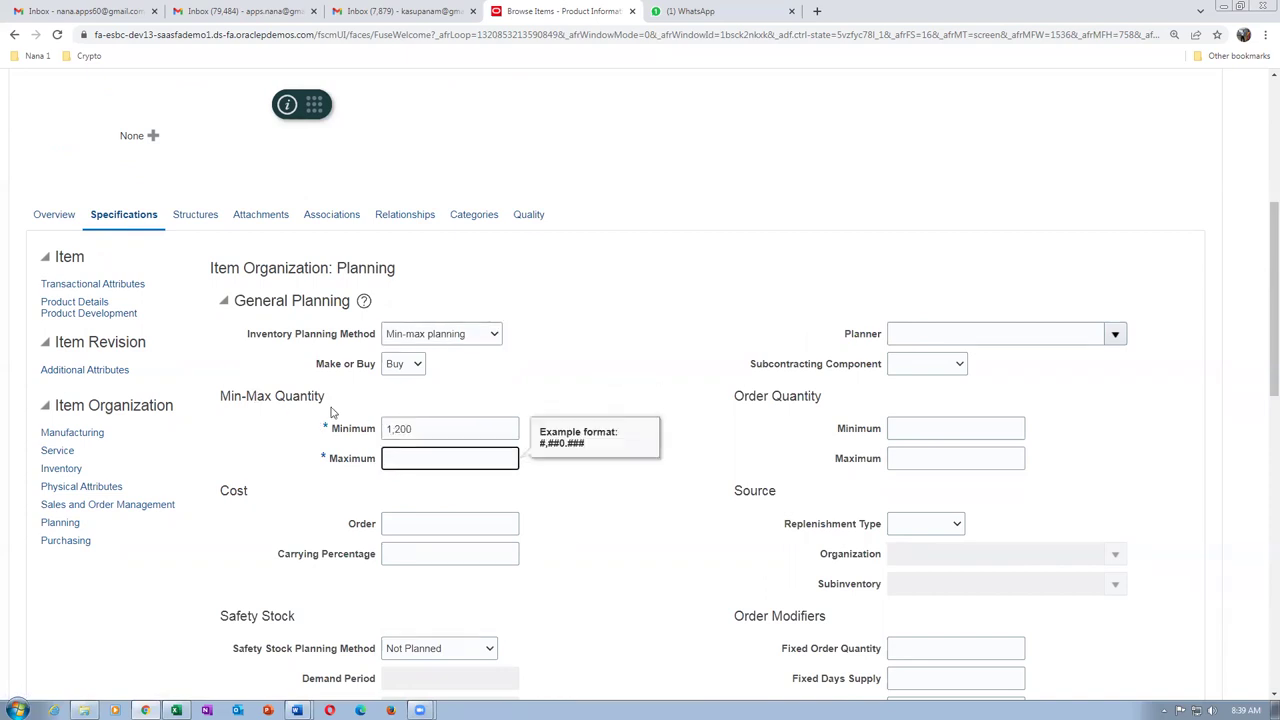
{"action": "key", "text": "alt+Tab"}
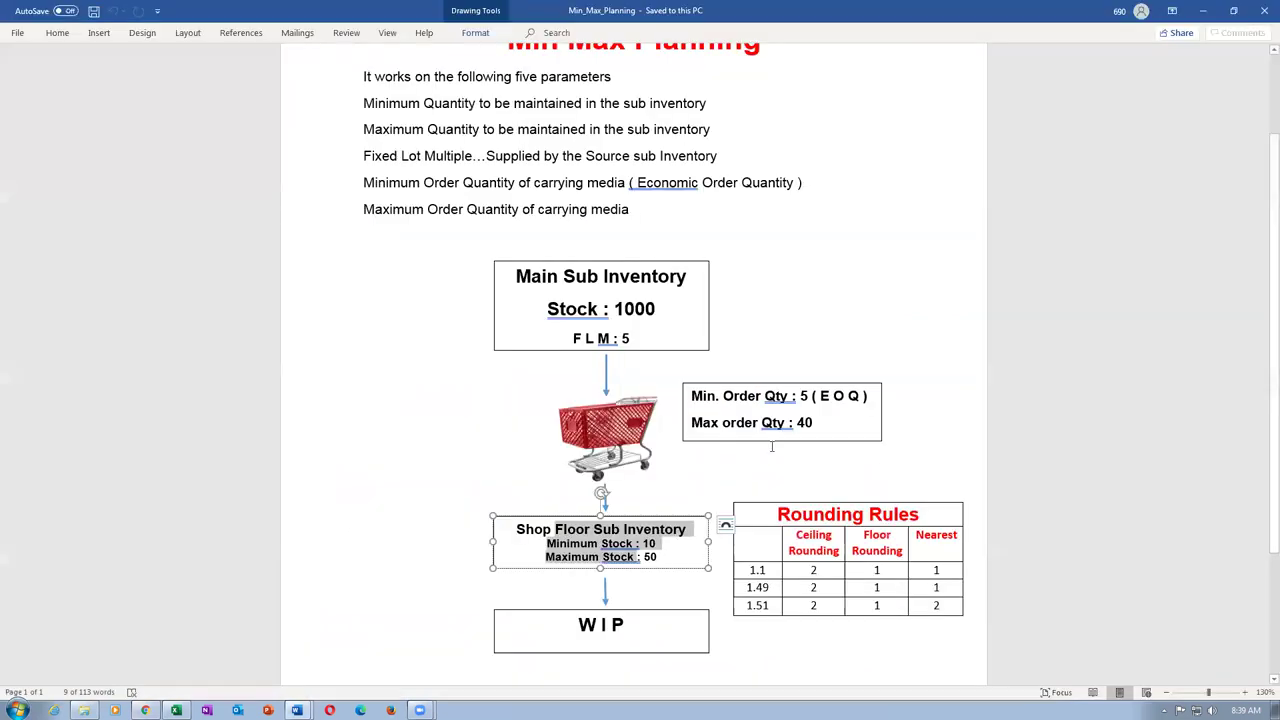
{"action": "left_click", "coordinate": [641, 308]}
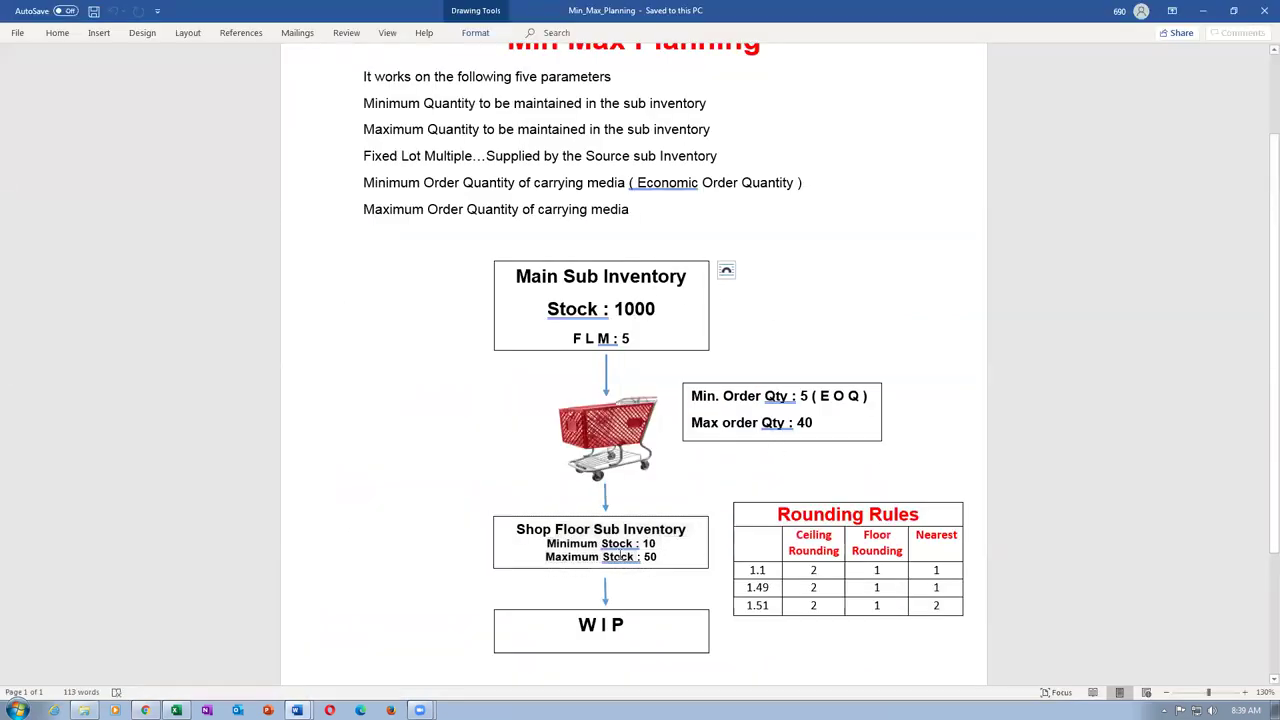
{"action": "key", "text": "alt+Tab"}
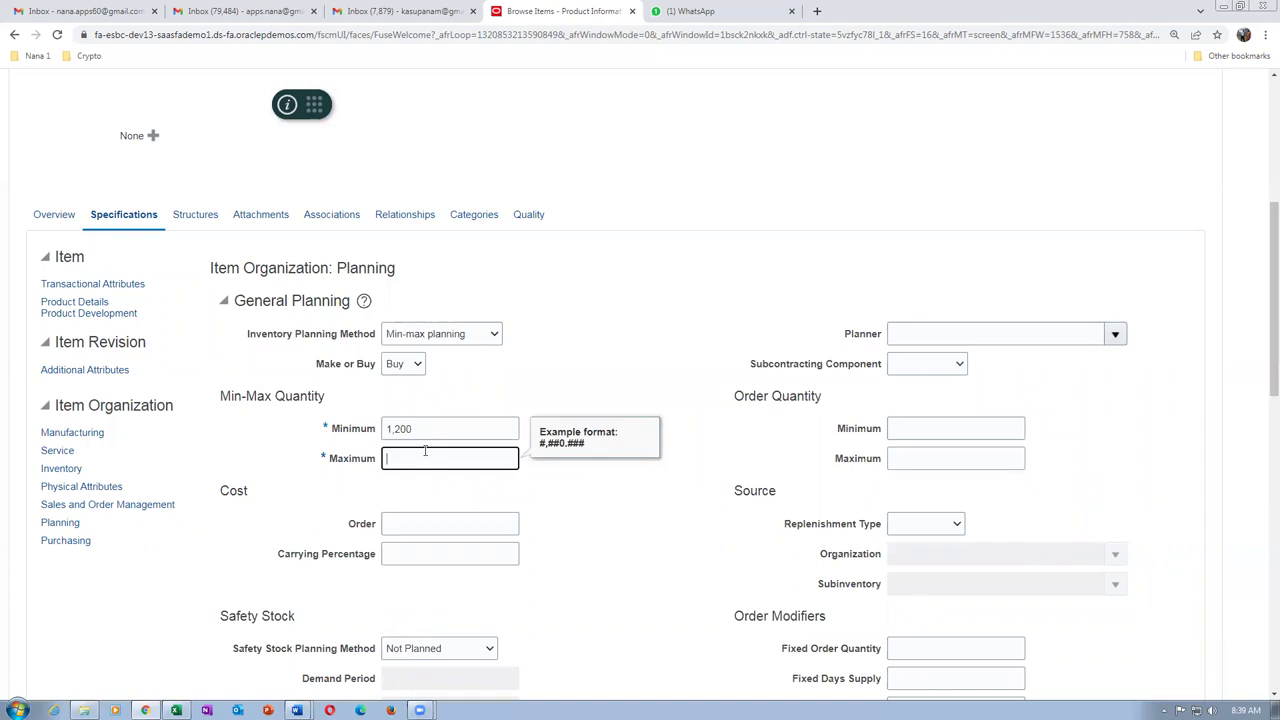
{"action": "type", "text": "4,000"}
{"action": "key", "text": "Tab"}
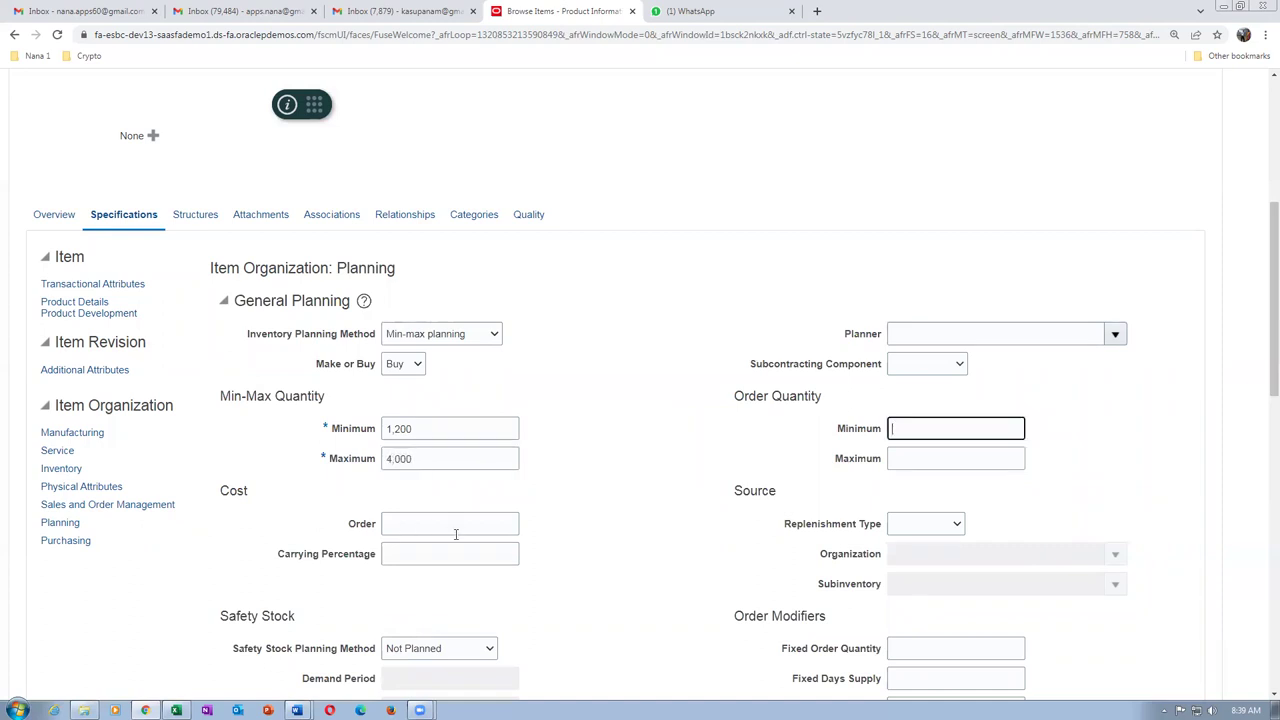
Set the order quantity minimum to 50 and maximum to 2,000.
{"action": "key", "text": "alt+Tab"}
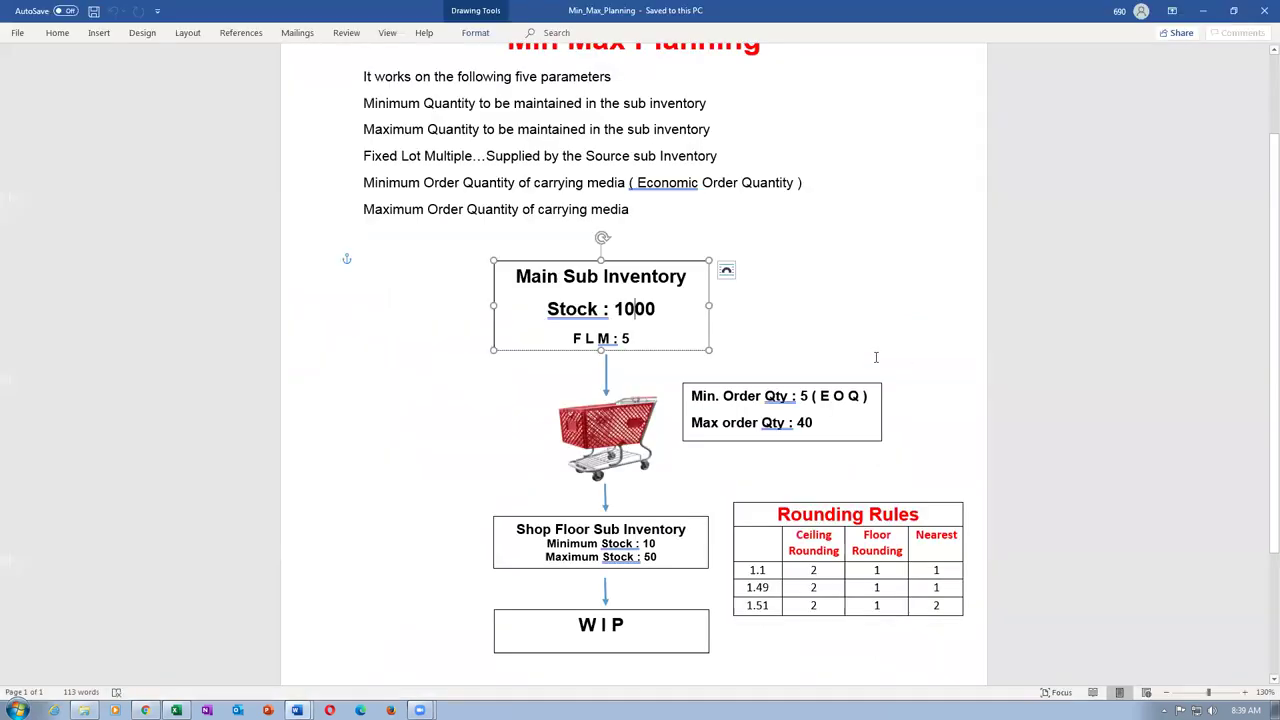
{"action": "left_click_drag", "start_coordinate": [727, 397], "coordinate": [825, 433]}
{"action": "key", "text": "alt+Tab"}
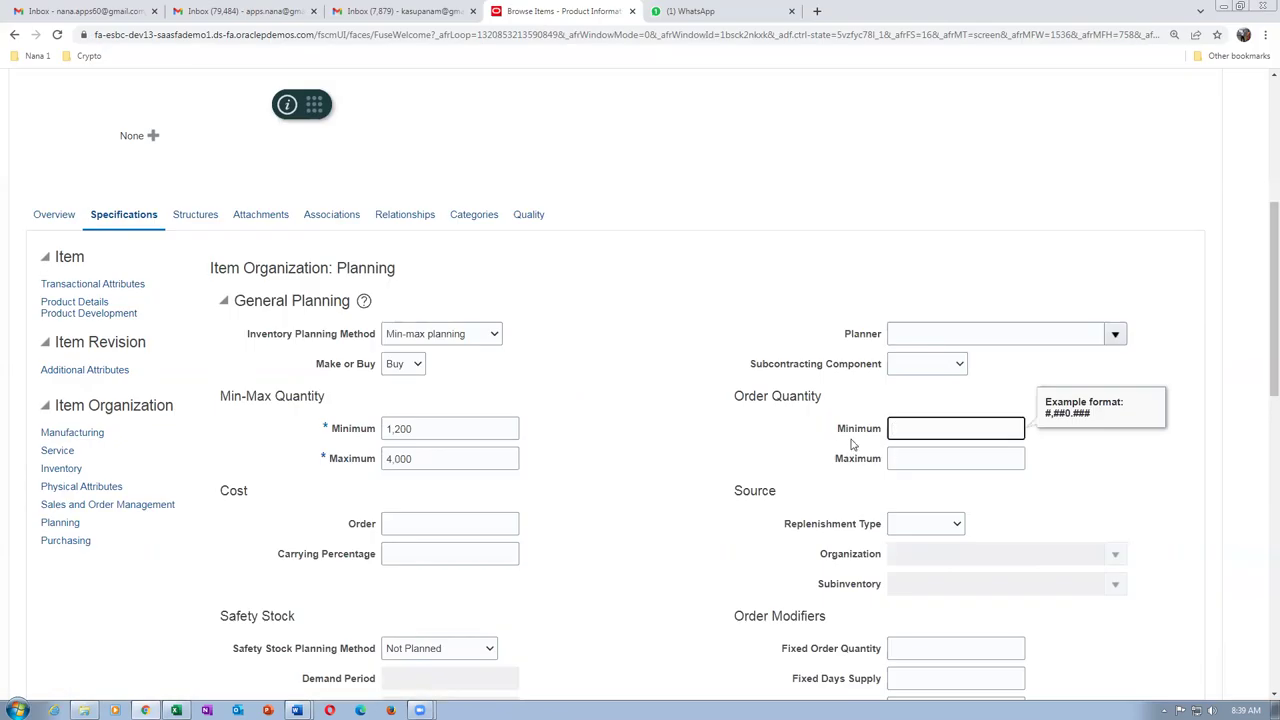
{"action": "type", "text": "0"}
{"action": "key", "text": "Tab"}
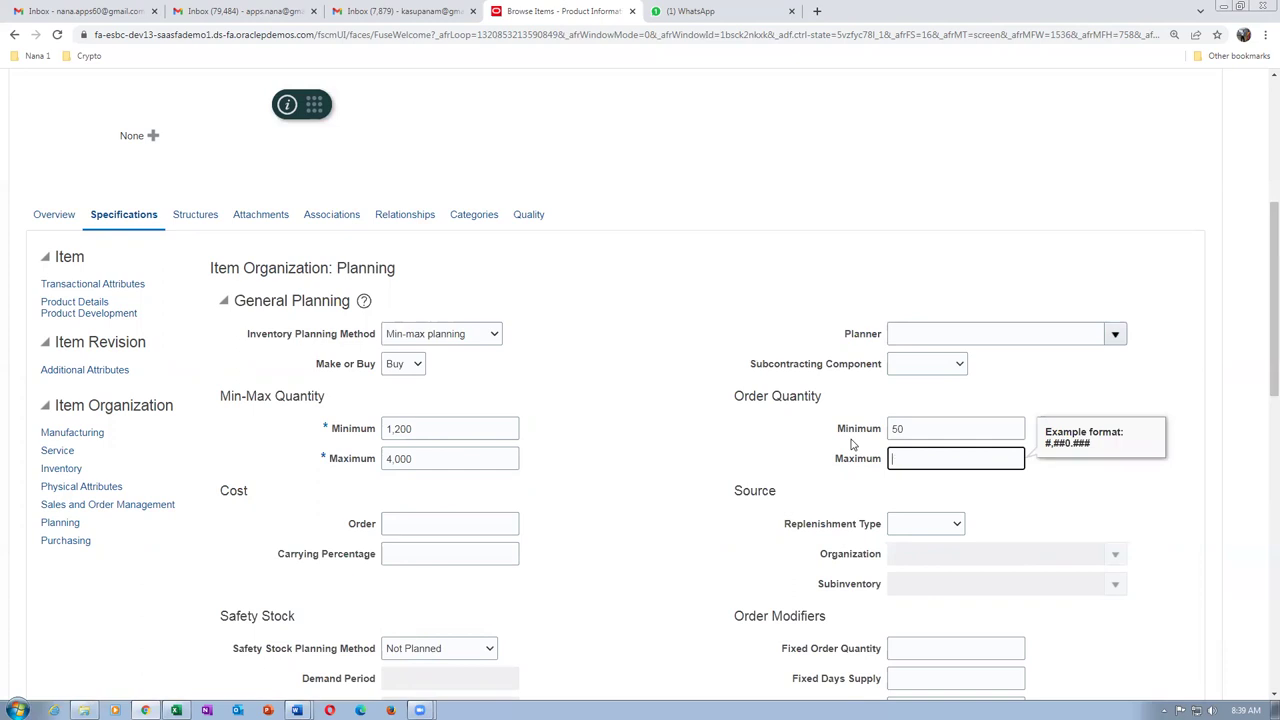
{"action": "type", "text": "2000"}
{"action": "scroll", "coordinate": [840, 540], "scroll_direction": "down", "scroll_amount": 1}
{"action": "left_click", "coordinate": [920, 457]}
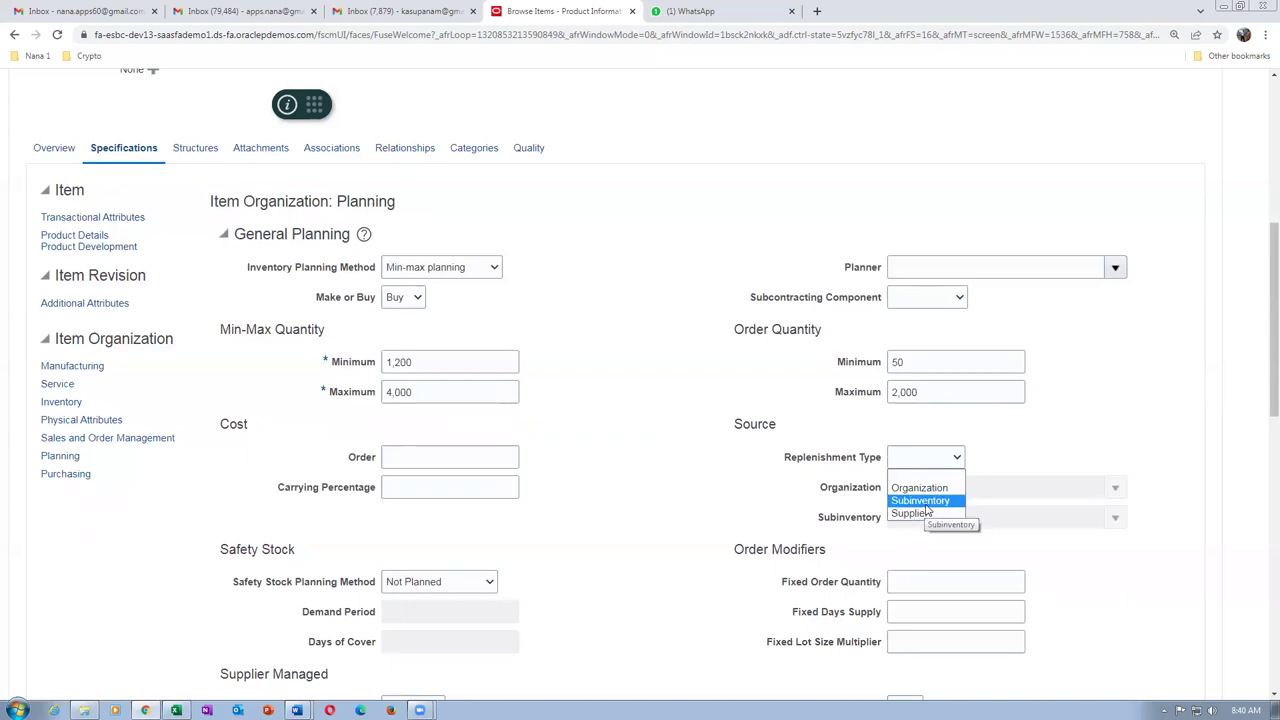
After checking the Main Sub Inventory notes, set Replenishment Type to Supplier.
{"action": "key", "text": "alt+Tab"}
{"action": "left_click_drag", "start_coordinate": [548, 276], "coordinate": [603, 337]}
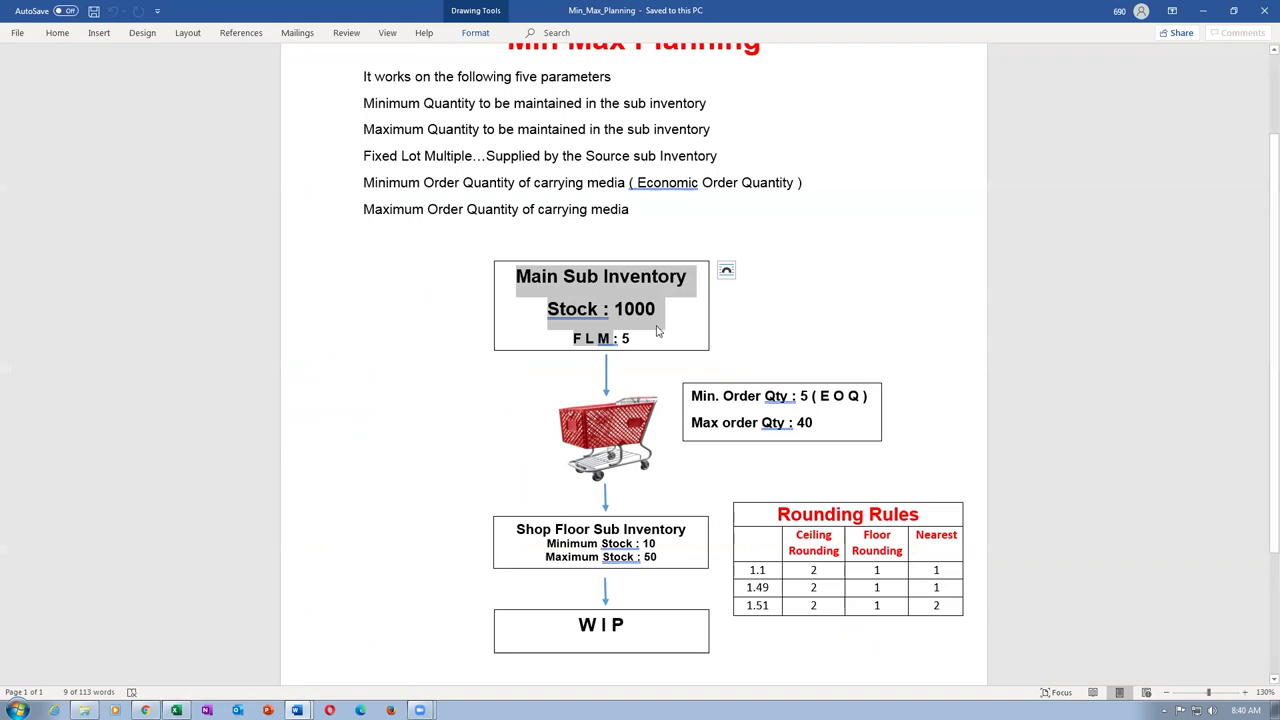
{"action": "key", "text": "alt+Tab"}
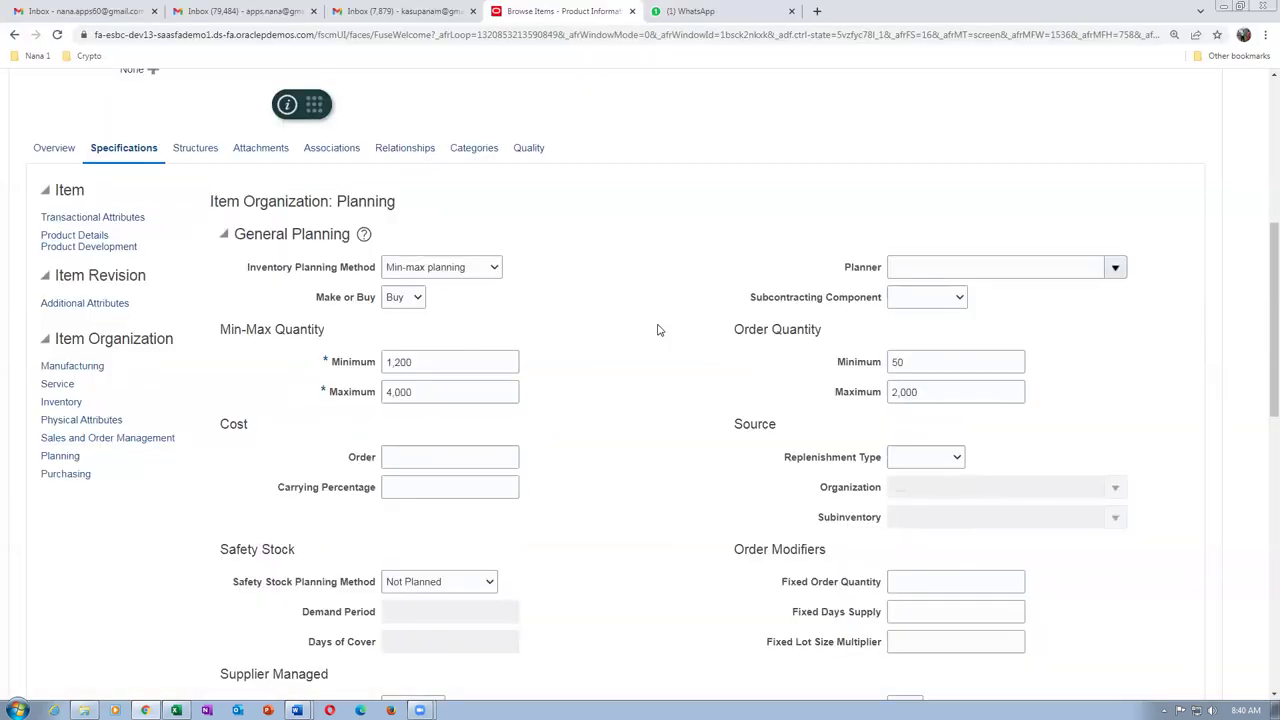
{"action": "left_click", "coordinate": [926, 460]}
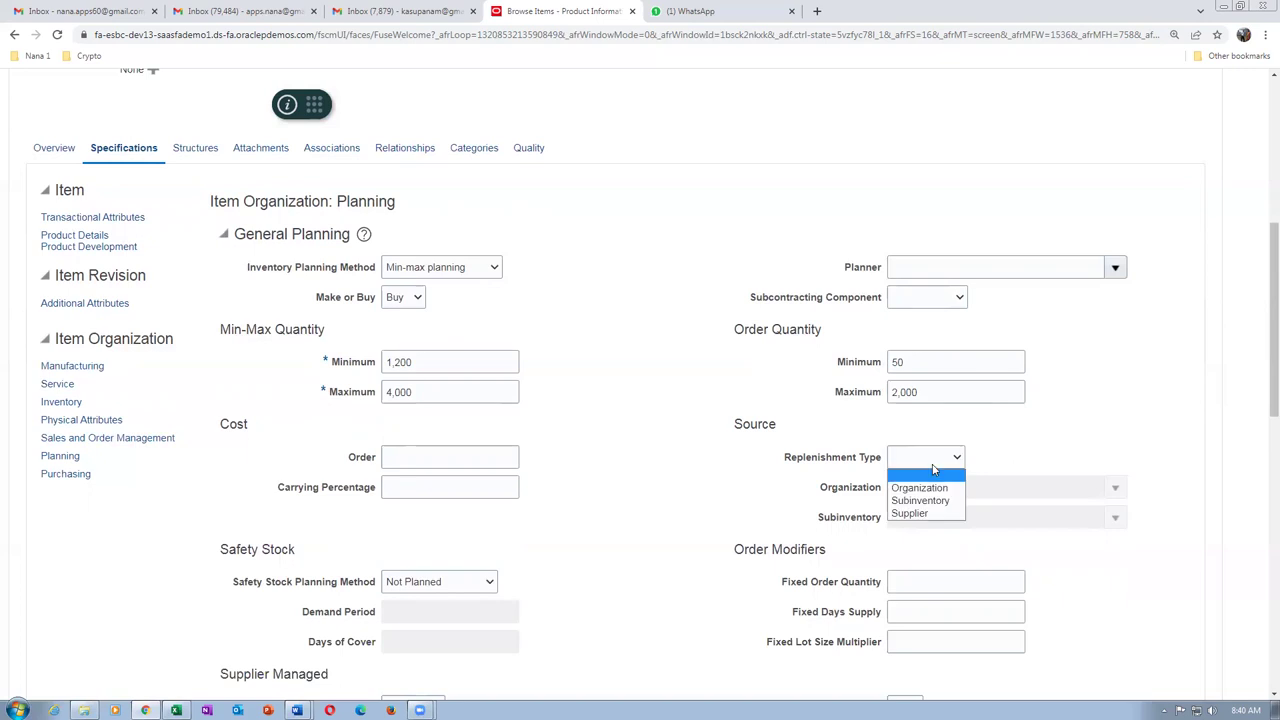
{"action": "left_click", "coordinate": [910, 513]}
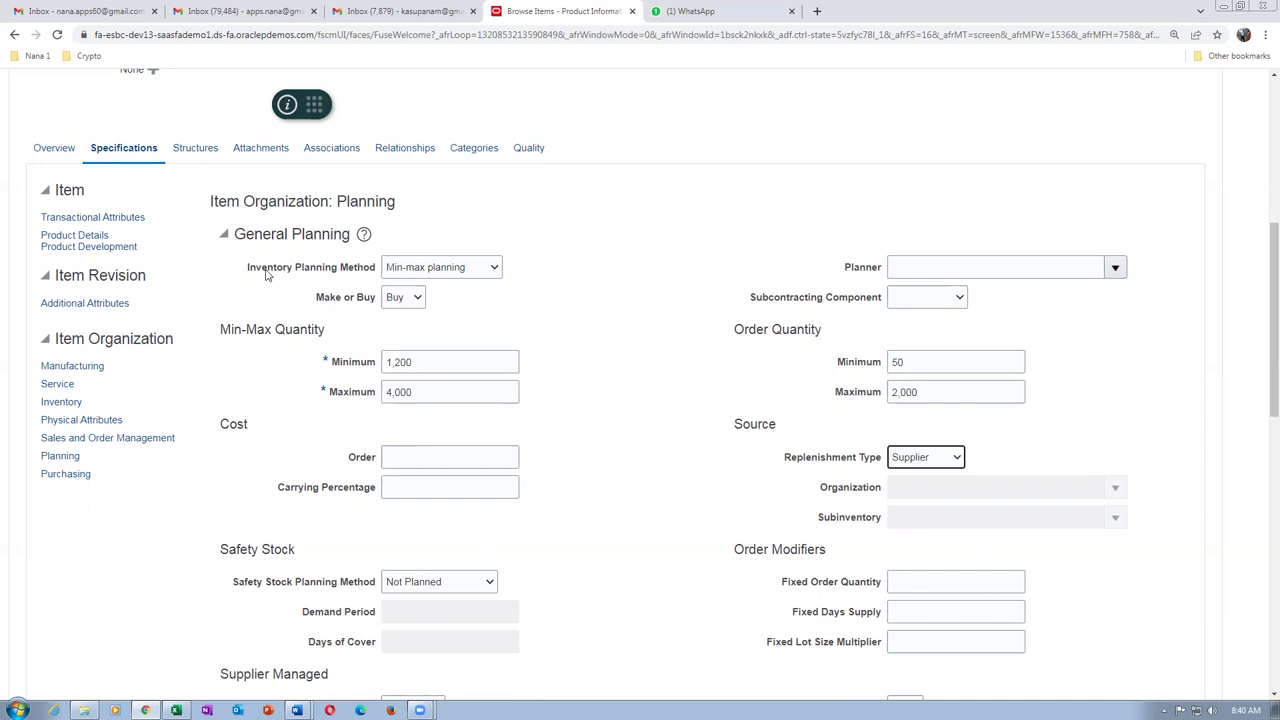
Enter a Fixed Lot Size Multiplier of 10.
{"action": "scroll", "coordinate": [589, 443], "scroll_direction": "down", "scroll_amount": 1}
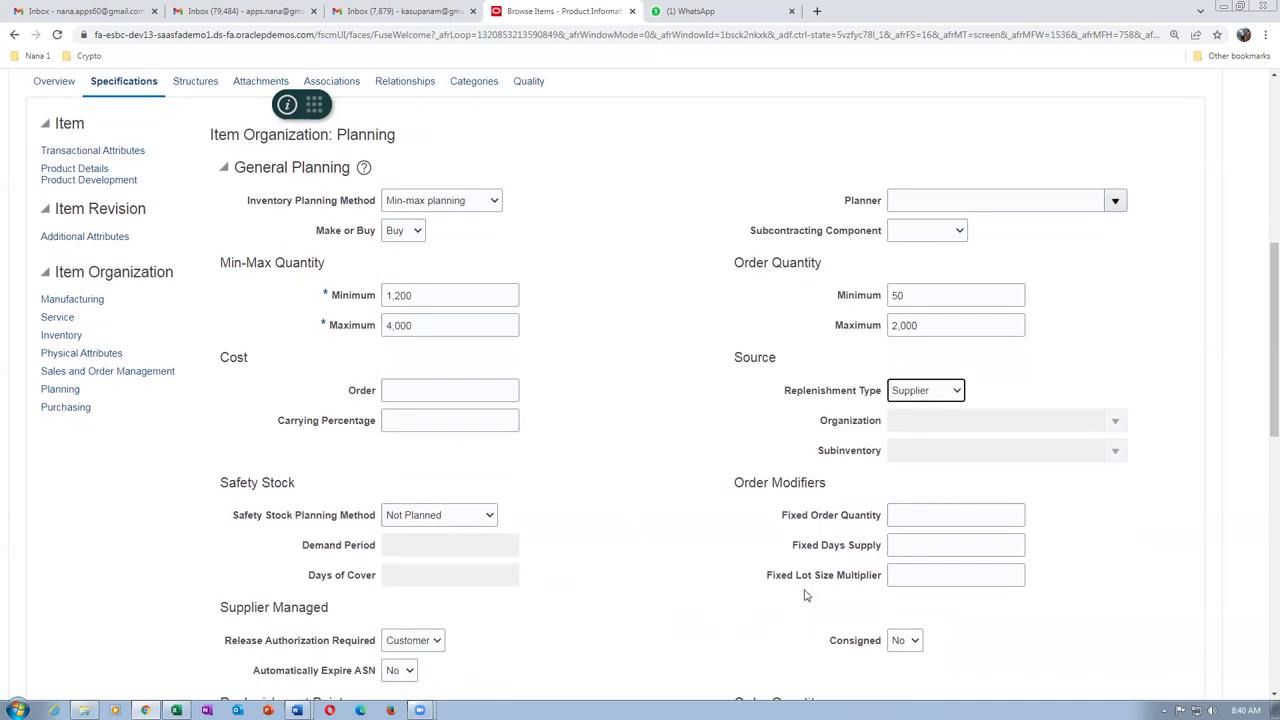
{"action": "left_click", "coordinate": [901, 577]}
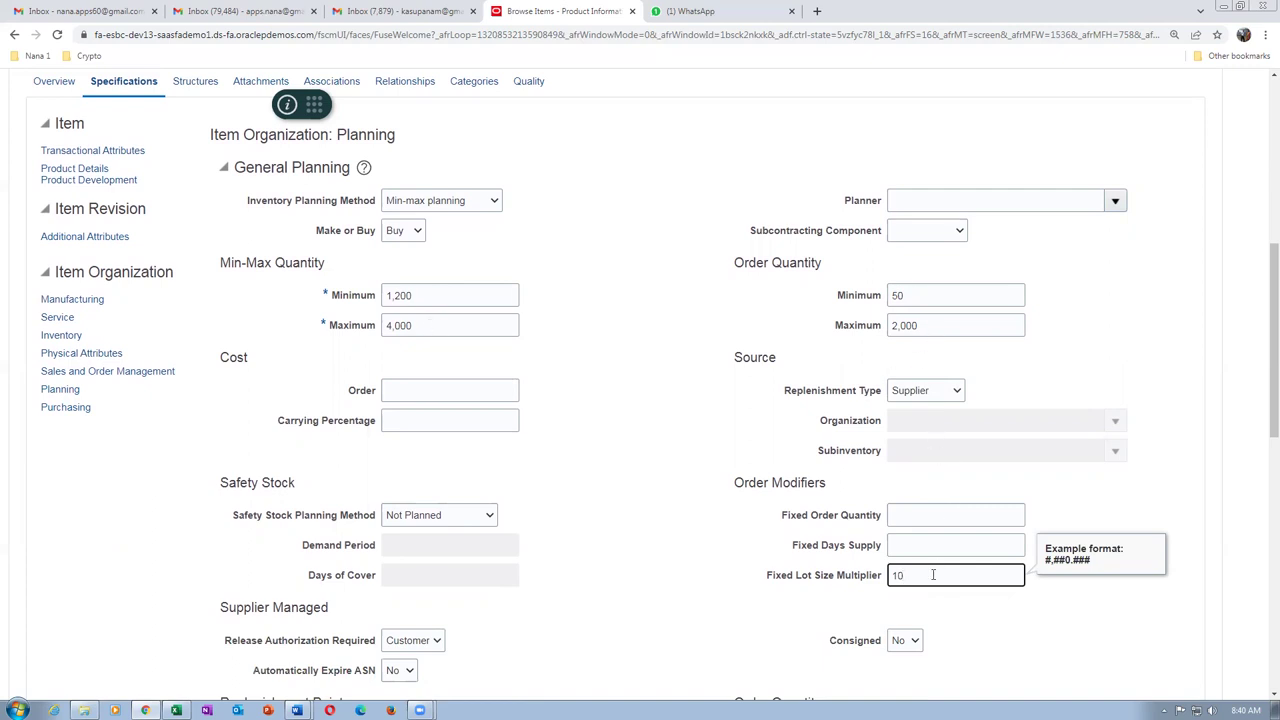
{"action": "left_click", "coordinate": [660, 452]}
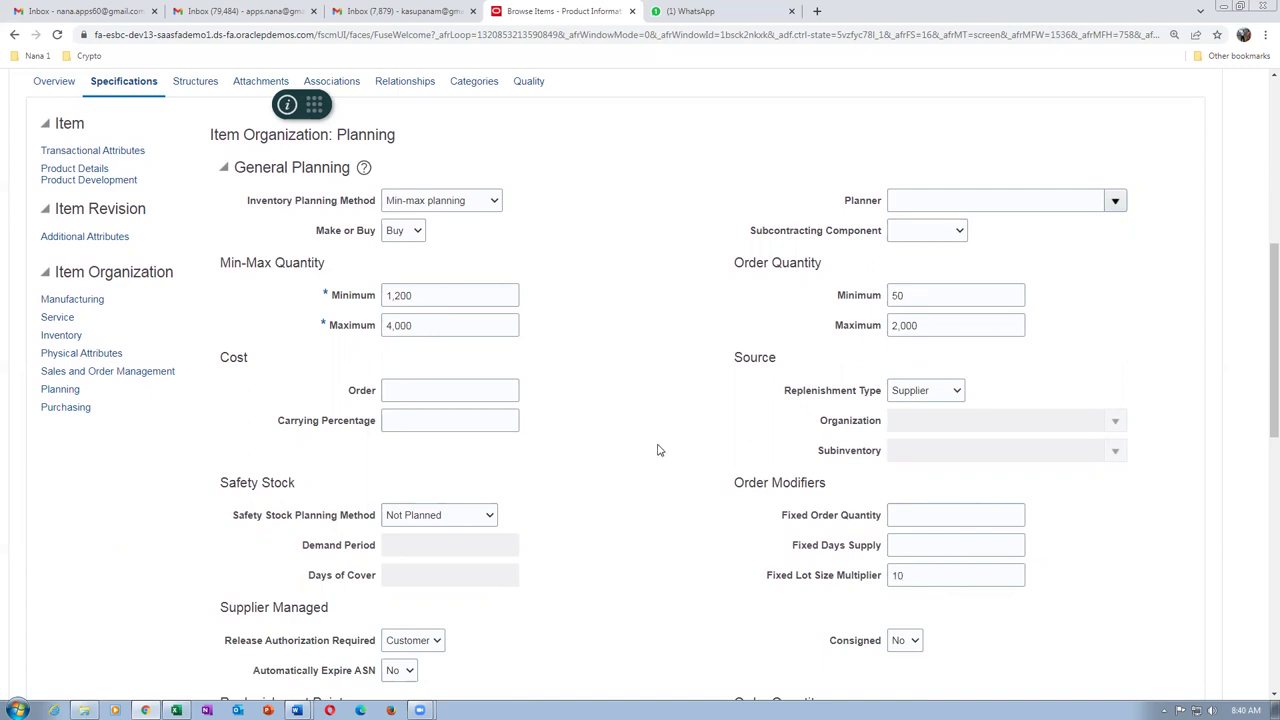
{"action": "scroll", "coordinate": [657, 450], "scroll_direction": "up", "scroll_amount": 2}
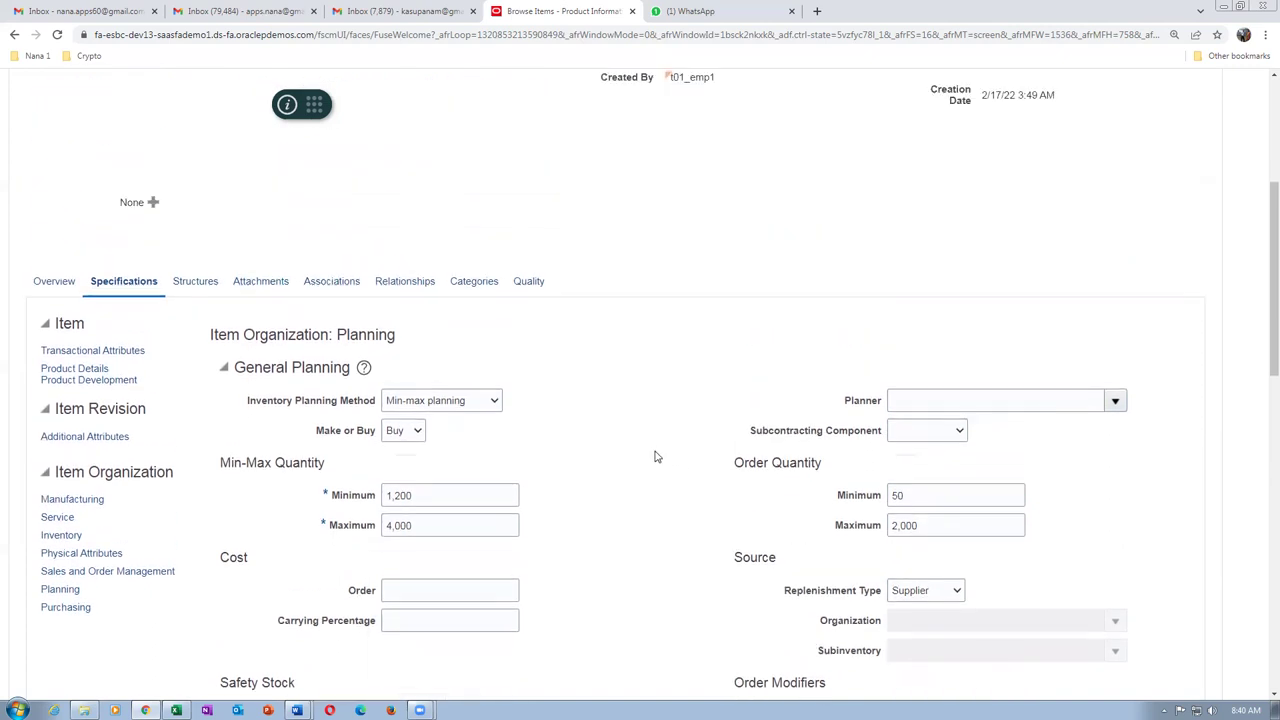
Save and close the t018_MM_test item with Save and Close.
{"action": "scroll", "coordinate": [652, 458], "scroll_direction": "up", "scroll_amount": 3}
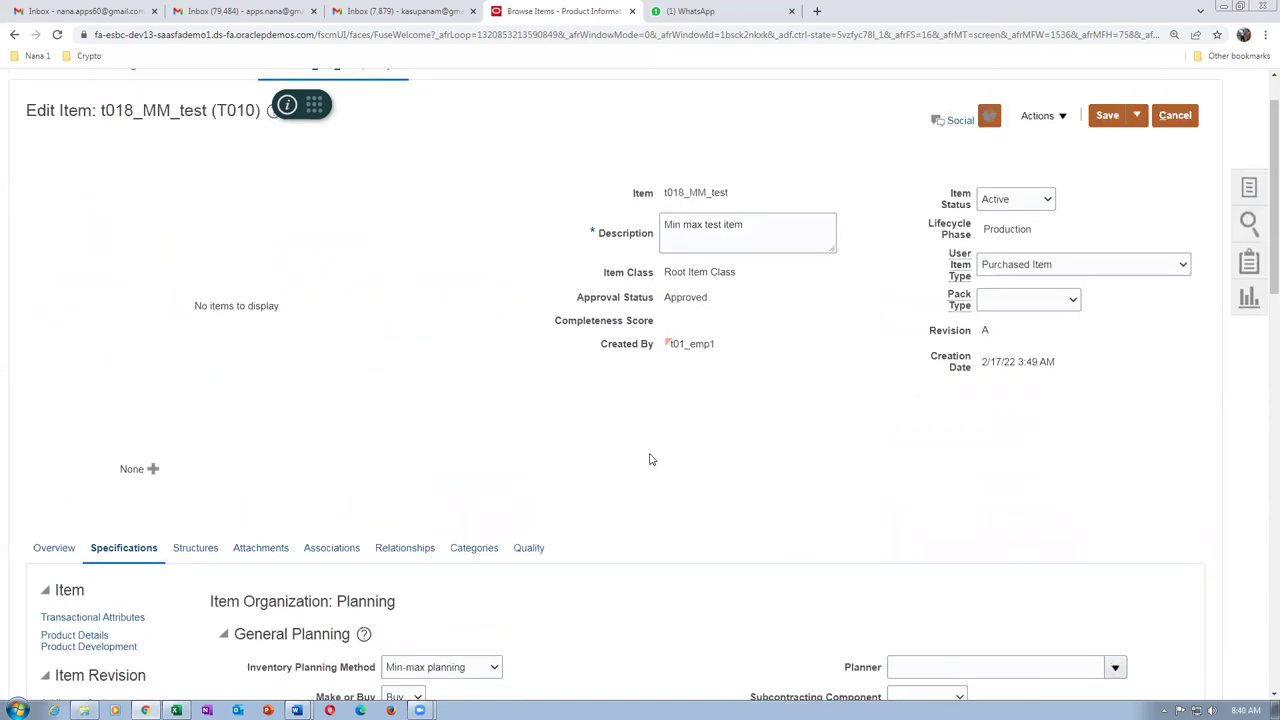
{"action": "left_click", "coordinate": [1136, 115]}
{"action": "left_click", "coordinate": [1131, 141]}
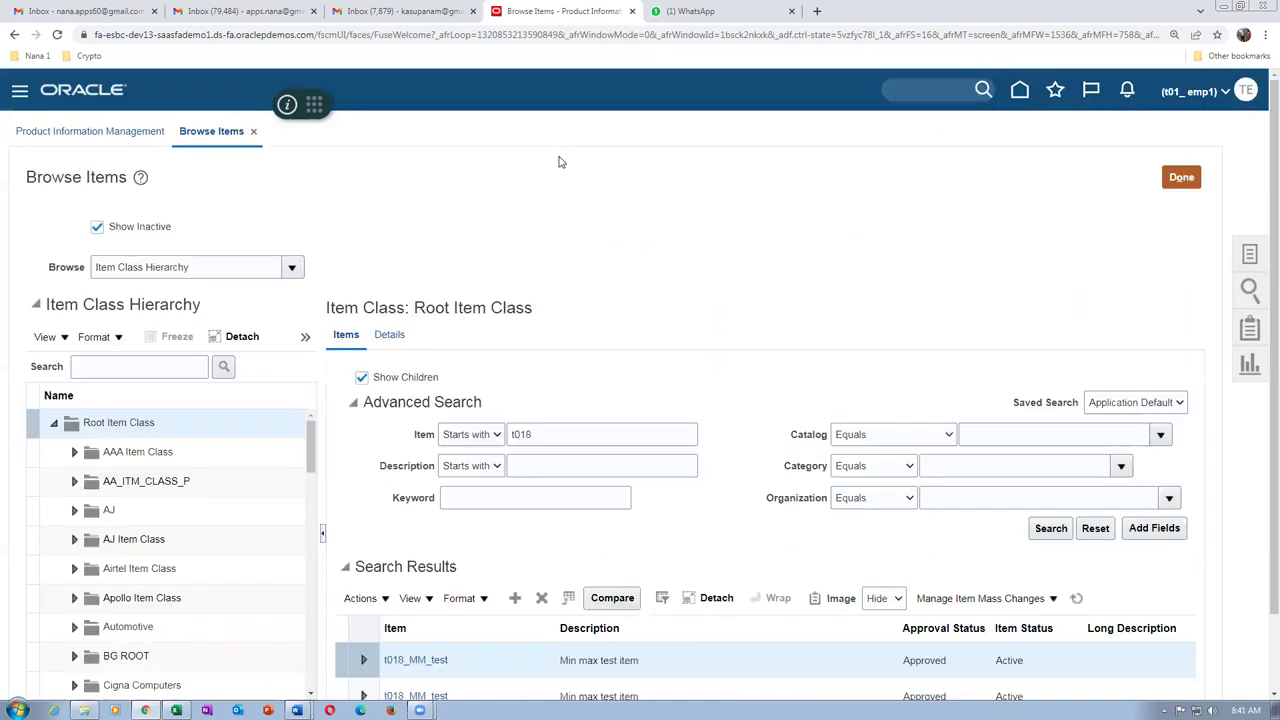
Duplicate the Oracle browser tab and switch to the copy showing the home page.
{"action": "right_click", "coordinate": [542, 18]}
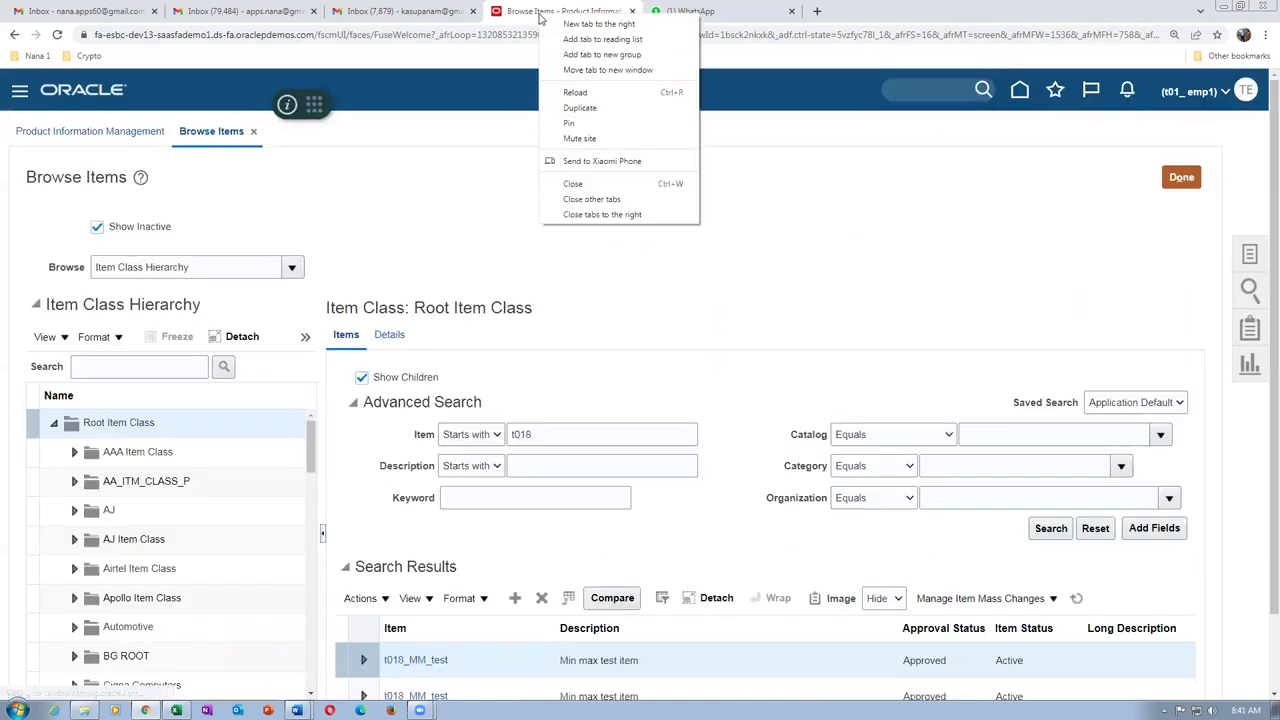
{"action": "left_click", "coordinate": [574, 92]}
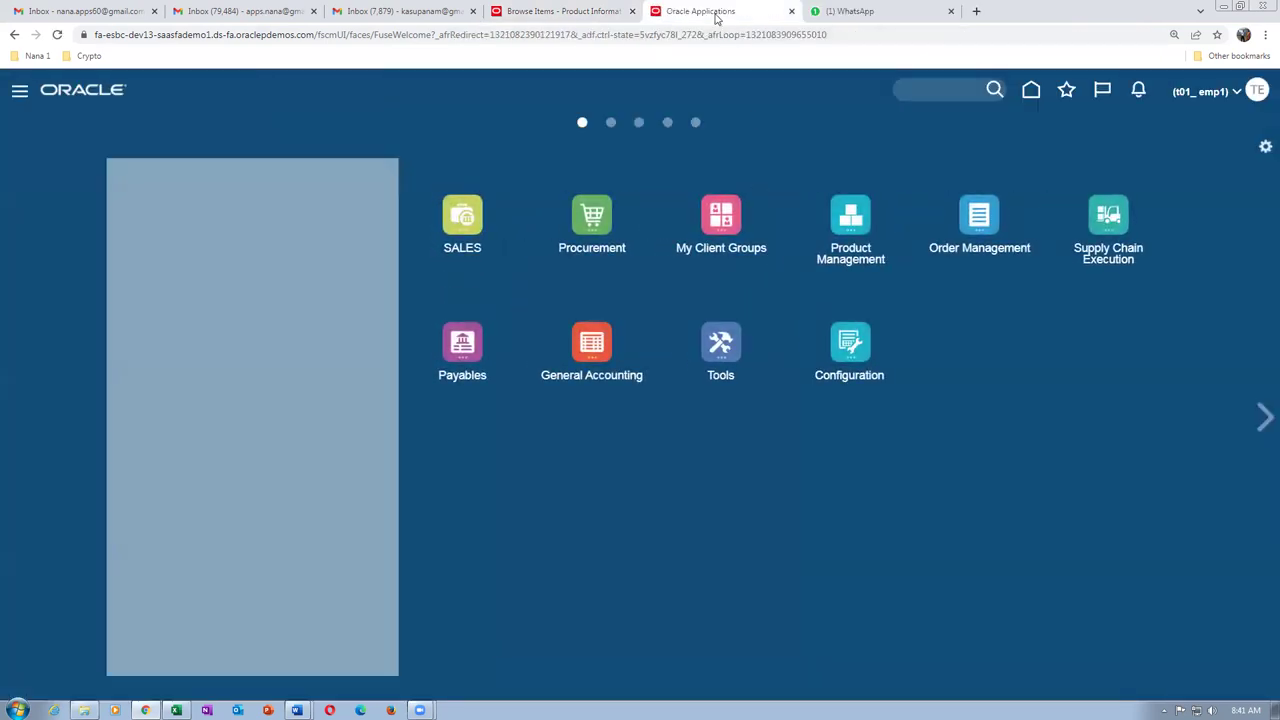
{"action": "right_click", "coordinate": [716, 18]}
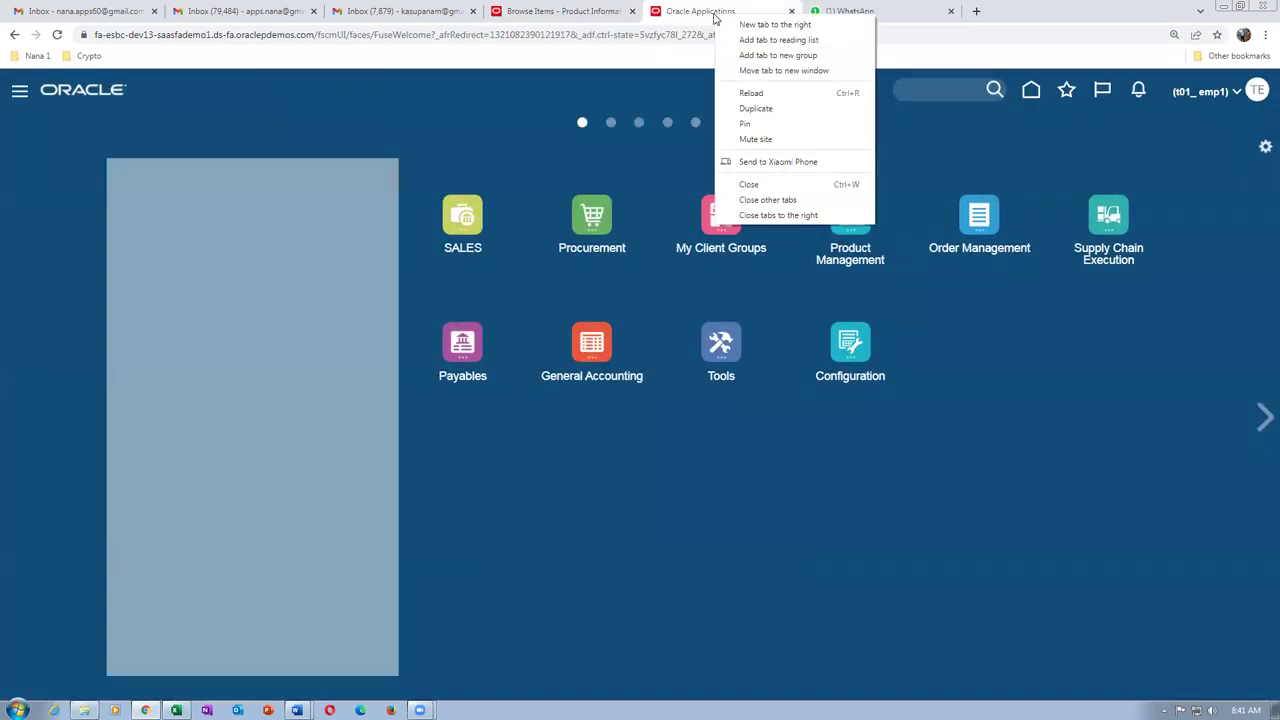
{"action": "left_click", "coordinate": [750, 112]}
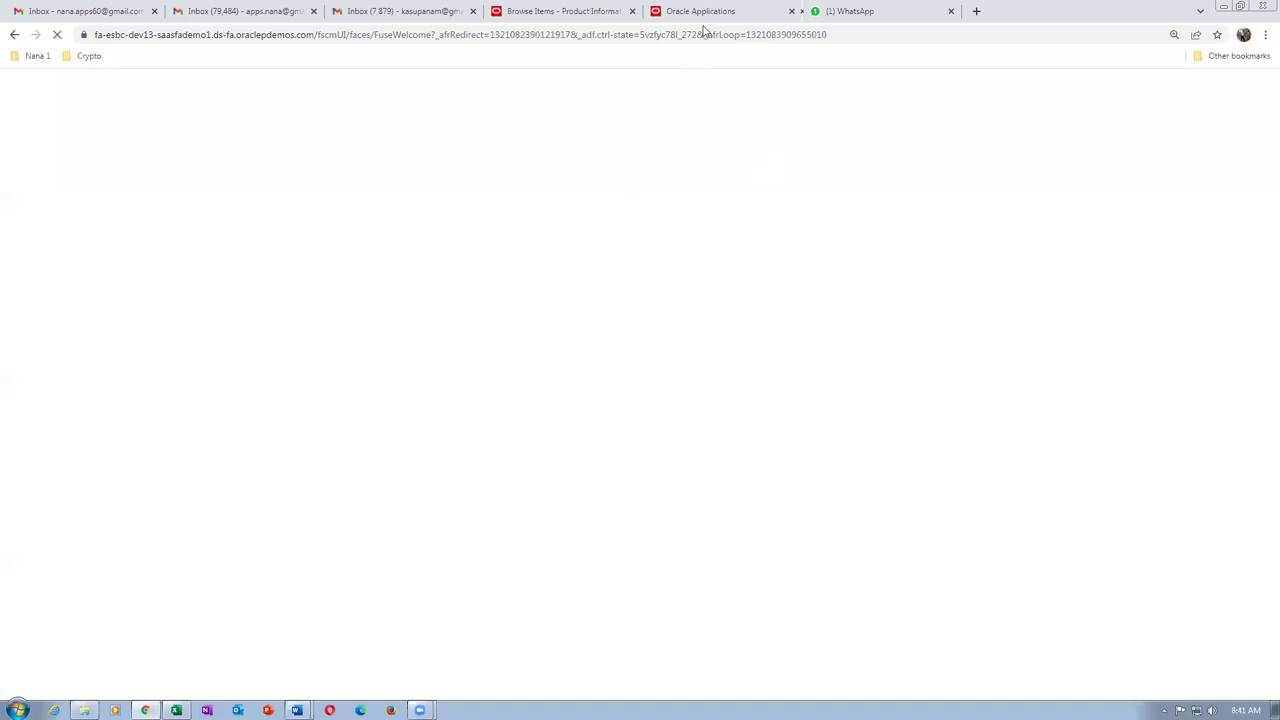
{"action": "left_click", "coordinate": [712, 16]}
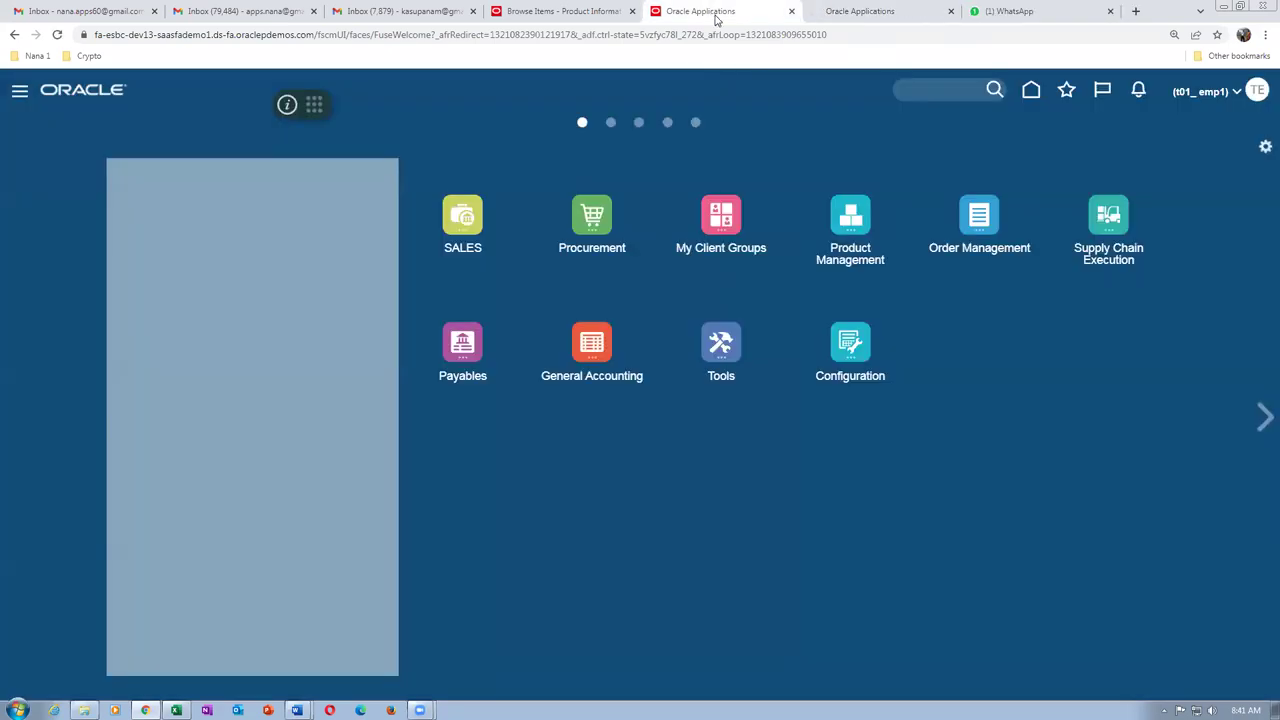
From Tools > Scheduled Processes, schedule a new Print Min-Max Planning Report via 'print min' search.
{"action": "left_click", "coordinate": [724, 344]}
{"action": "left_click", "coordinate": [912, 448]}
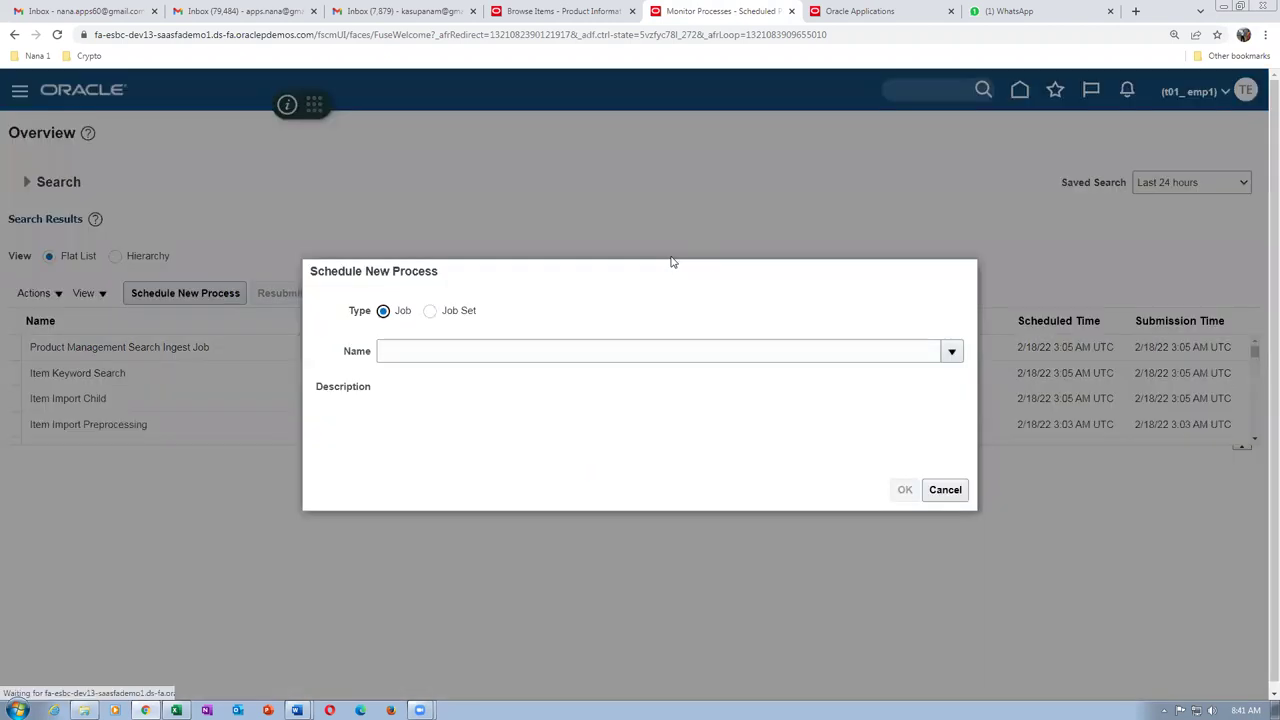
{"action": "left_click", "coordinate": [480, 350]}
{"action": "type", "text": "print m"}
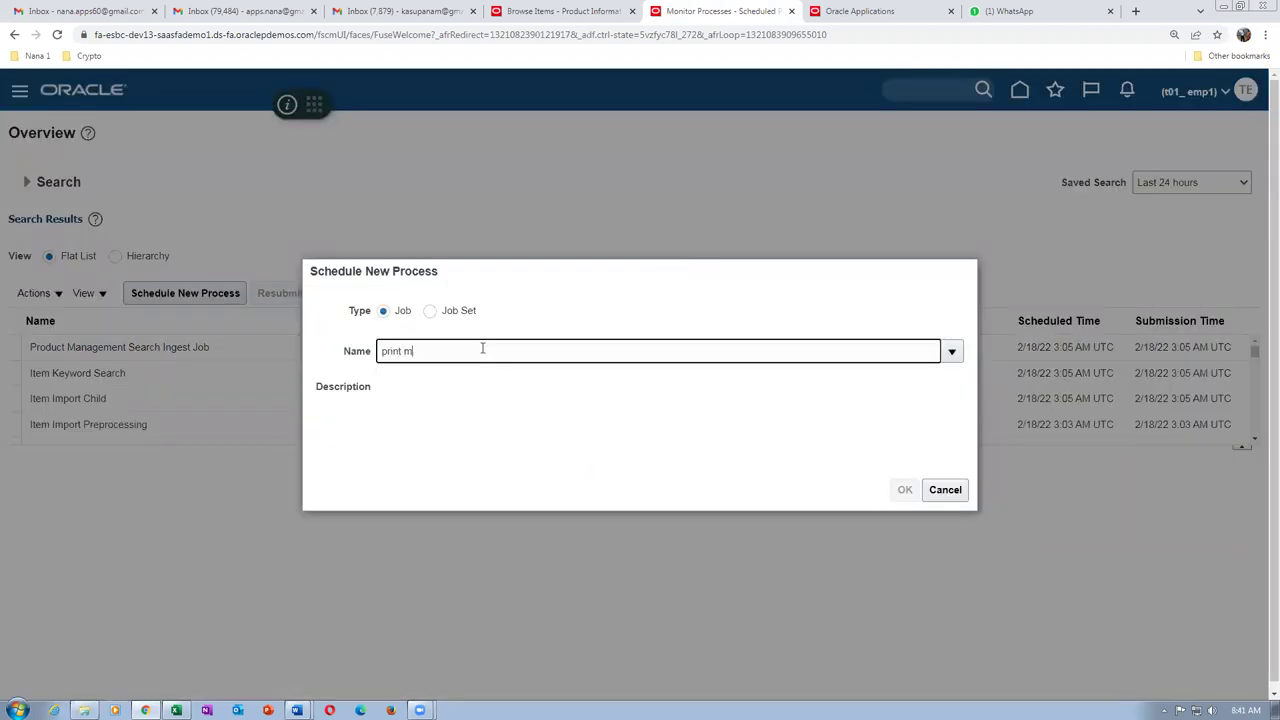
{"action": "type", "text": "in"}
{"action": "key", "text": "Tab"}
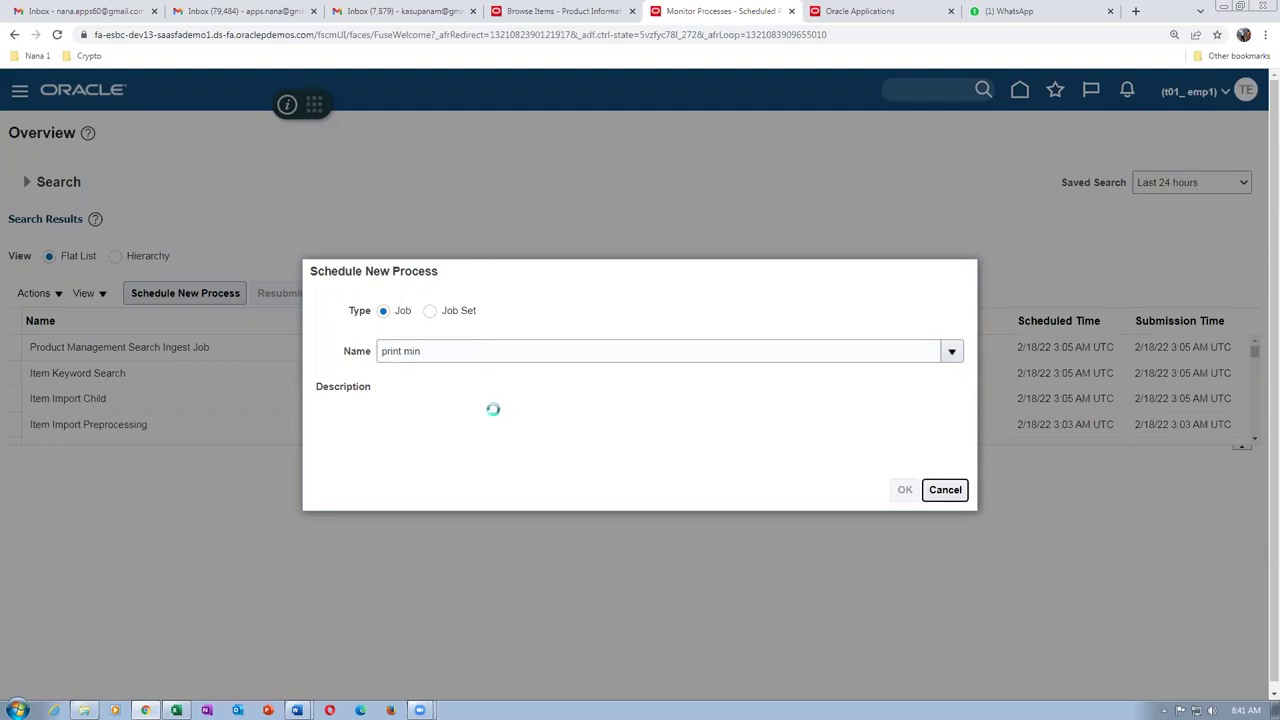
{"action": "left_click", "coordinate": [904, 490]}
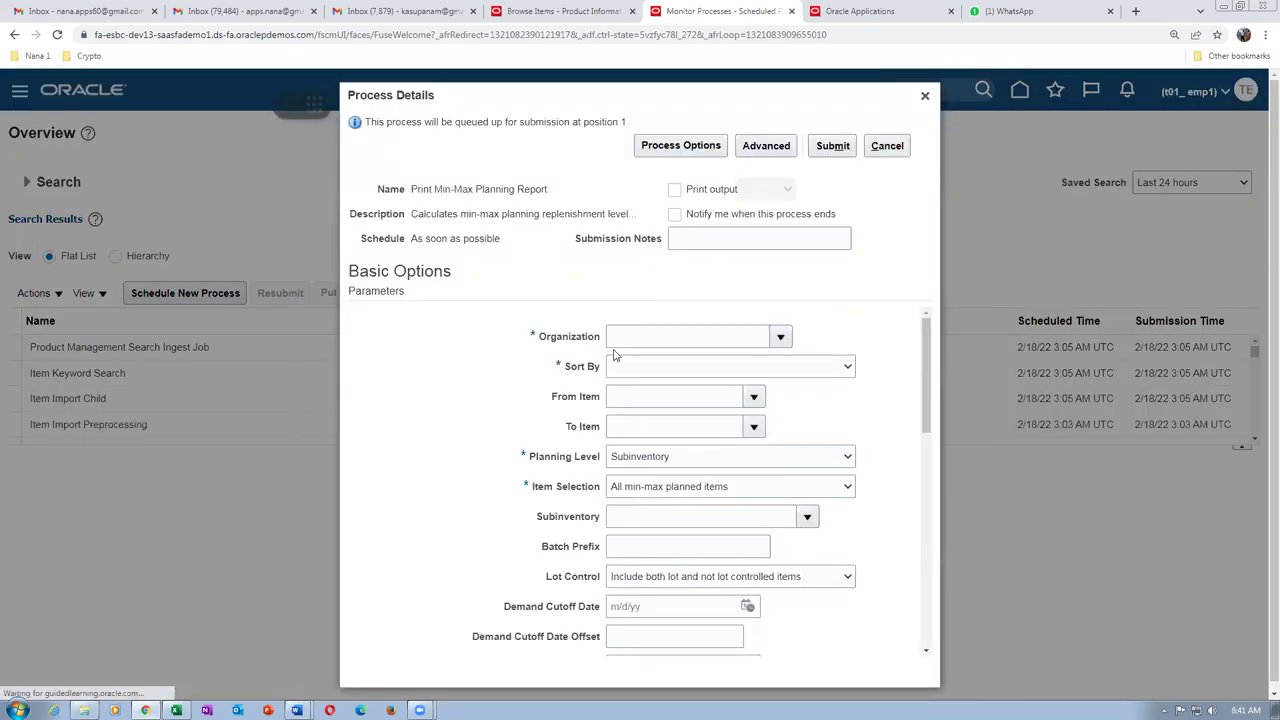
{"action": "left_click", "coordinate": [619, 333]}
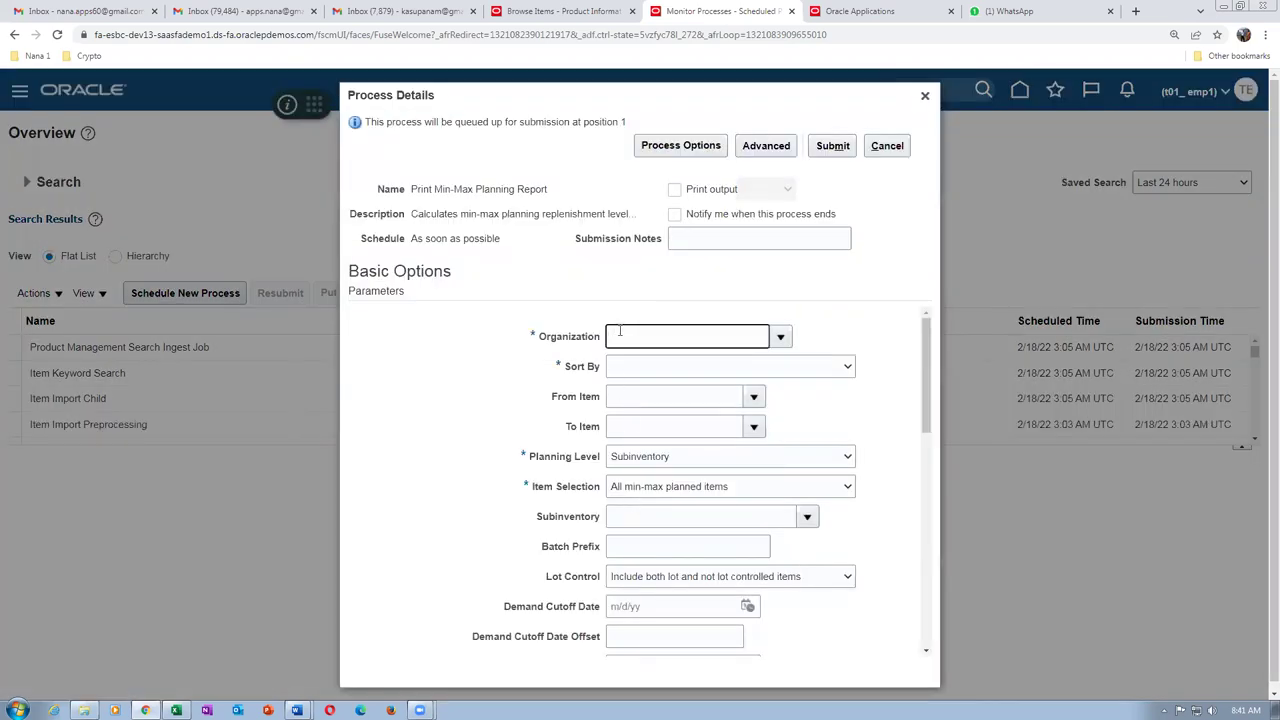
With organization T011 entered, sort the report by Inventory item.
{"action": "key", "text": "Tab"}
{"action": "left_click", "coordinate": [651, 372]}
{"action": "left_click", "coordinate": [645, 423]}
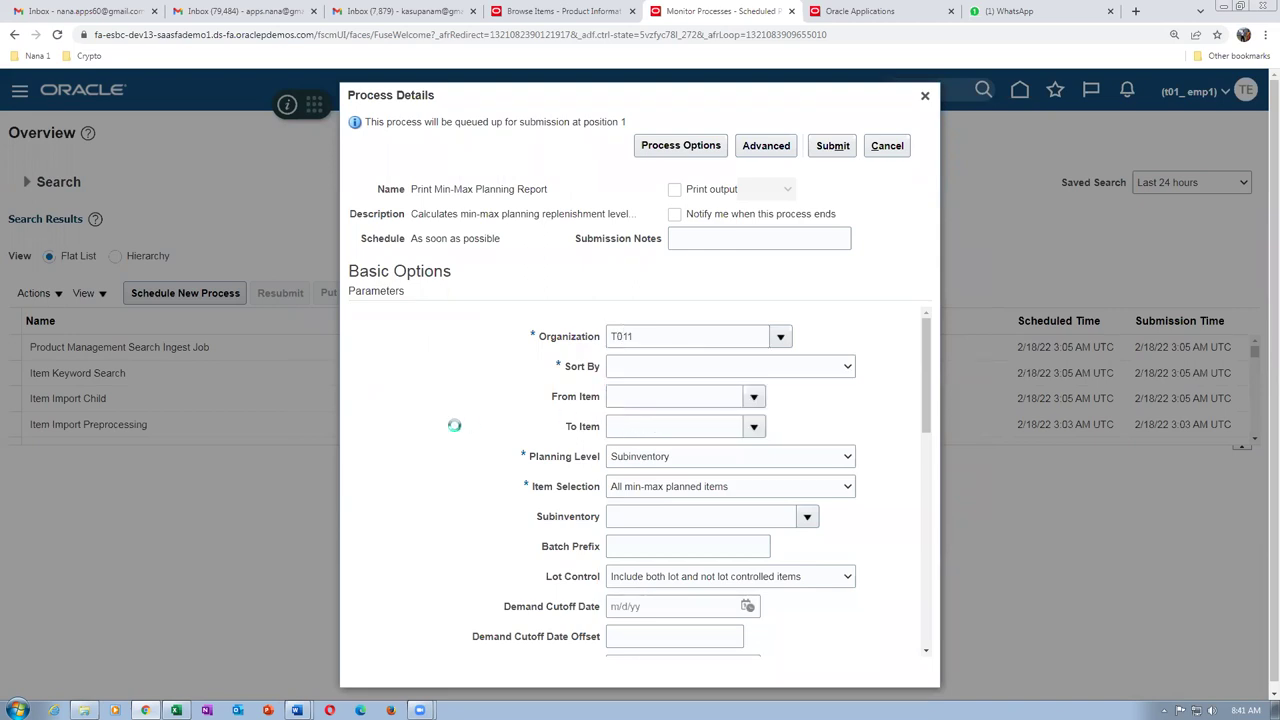
{"action": "left_click", "coordinate": [697, 461]}
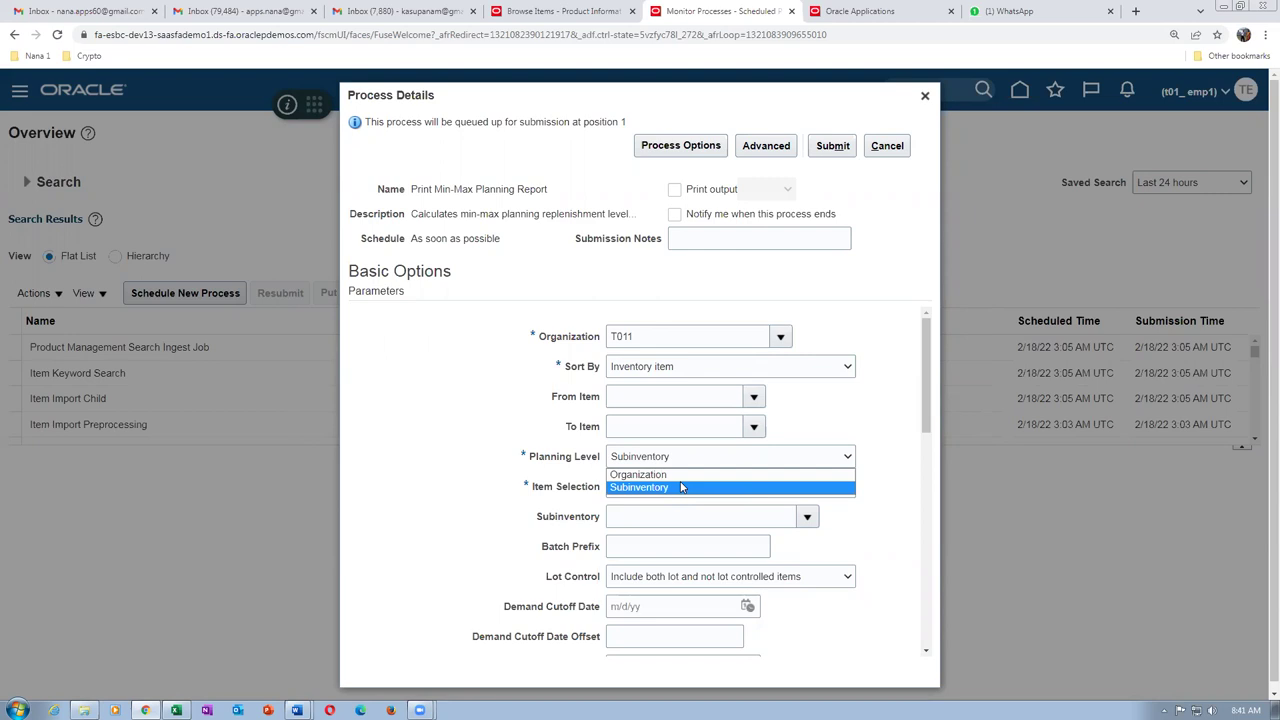
Check the Shop Floor Sub Inventory box in the Word min-max notes.
{"action": "key", "text": "alt+Tab"}
{"action": "left_click", "coordinate": [628, 348]}
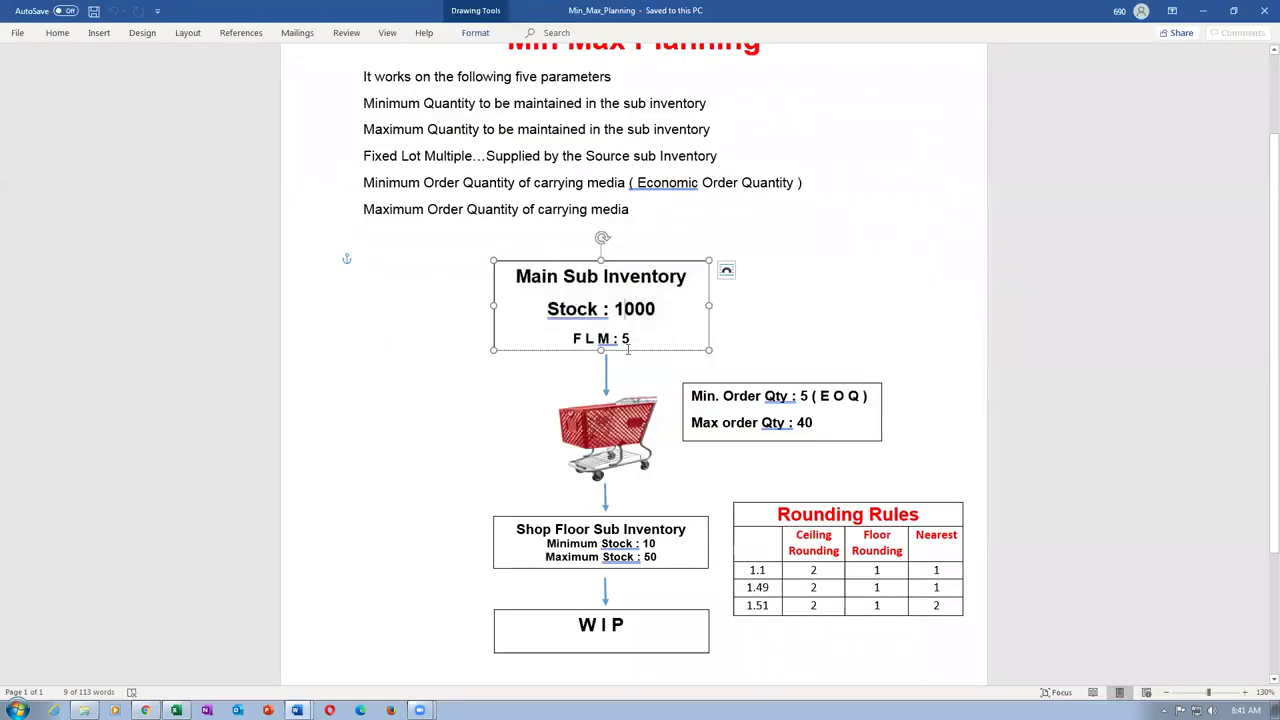
{"action": "left_click", "coordinate": [649, 557]}
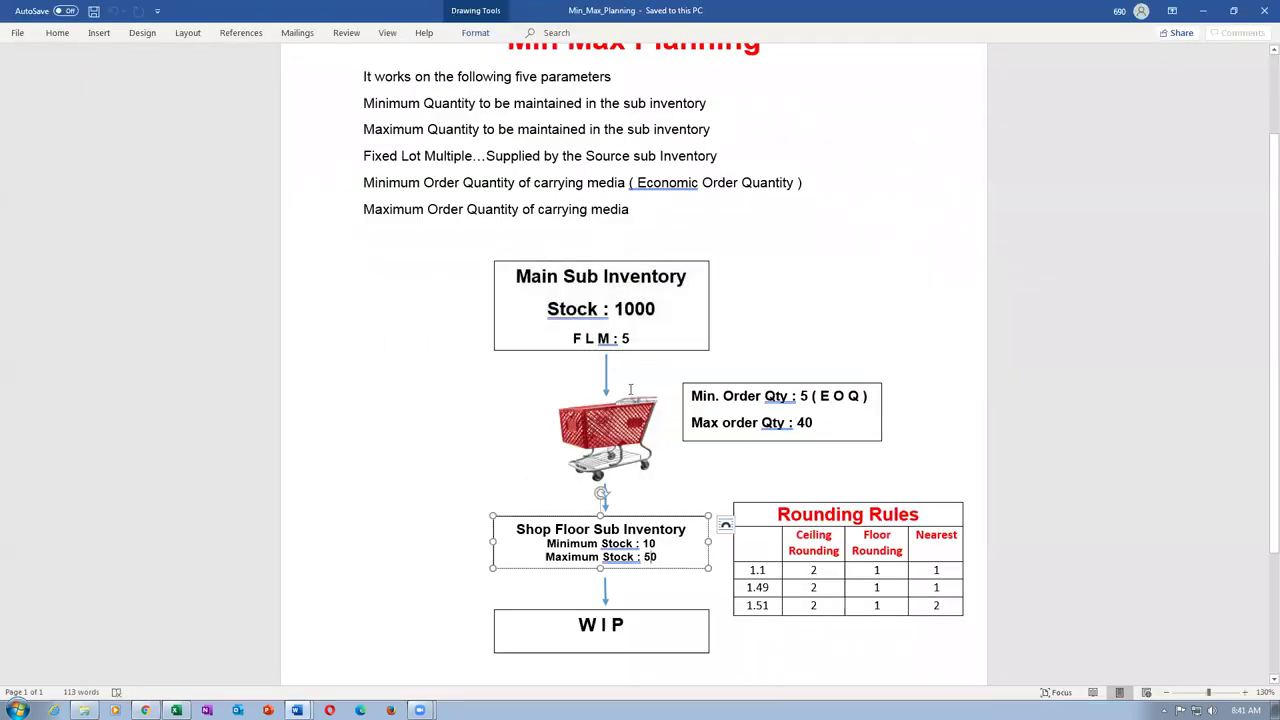
{"action": "key", "text": "alt+Tab"}
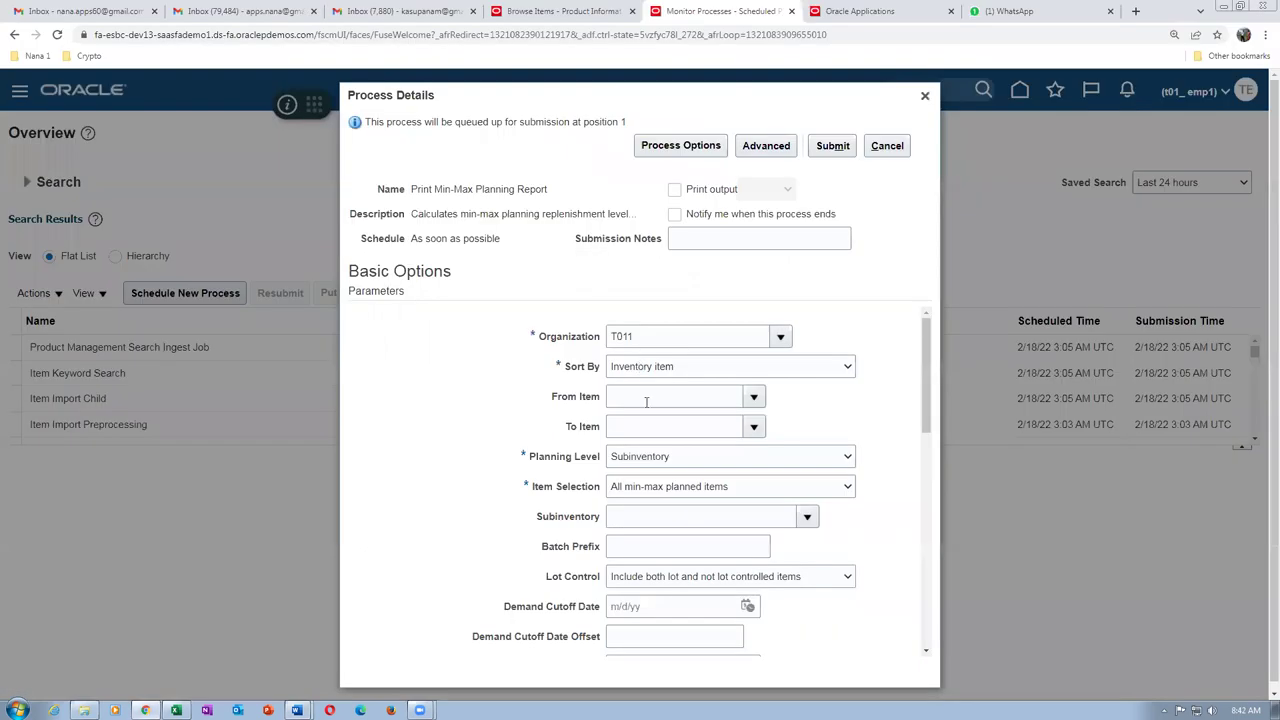
Change the report's Planning Level to Organization and review the remaining parameters.
{"action": "left_click", "coordinate": [663, 456]}
{"action": "left_click", "coordinate": [665, 476]}
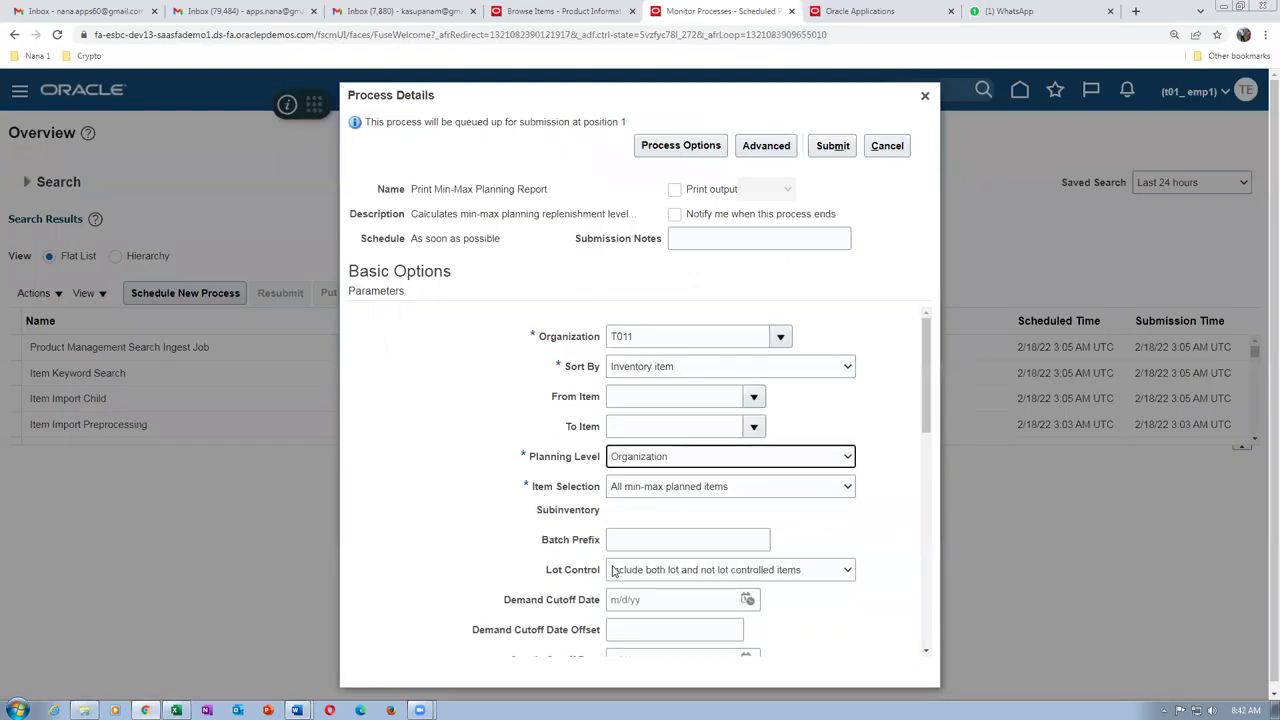
{"action": "left_click_drag", "start_coordinate": [927, 405], "coordinate": [957, 462]}
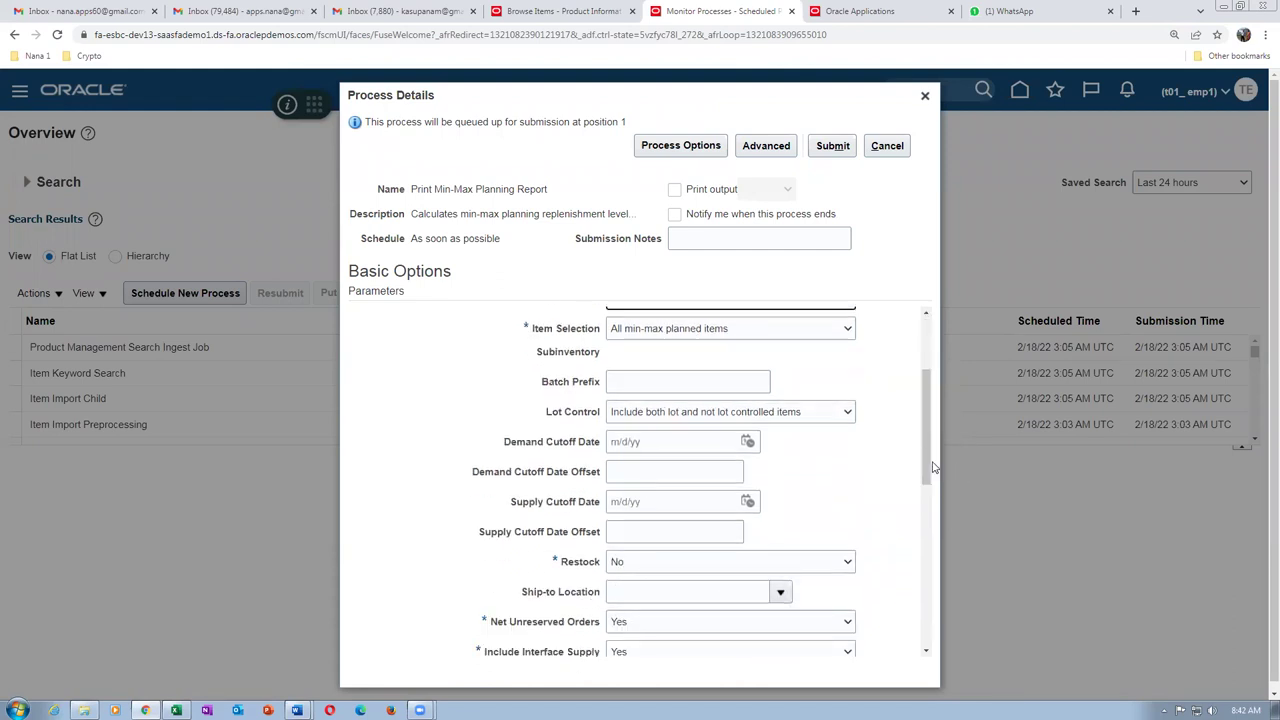
{"action": "left_click_drag", "start_coordinate": [927, 473], "coordinate": [953, 362]}
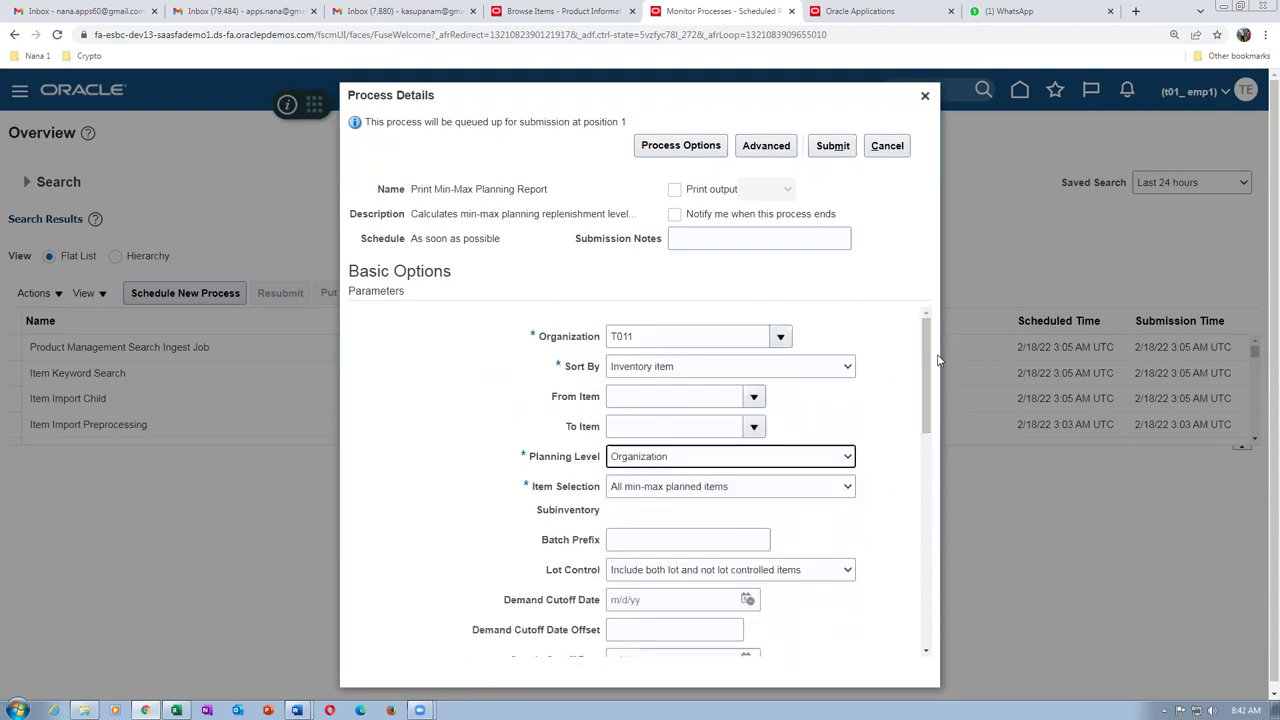
Submit the Print Min-Max Planning Report and refresh Monitor Processes until process 4431920 reads Succeeded.
{"action": "left_click", "coordinate": [836, 148]}
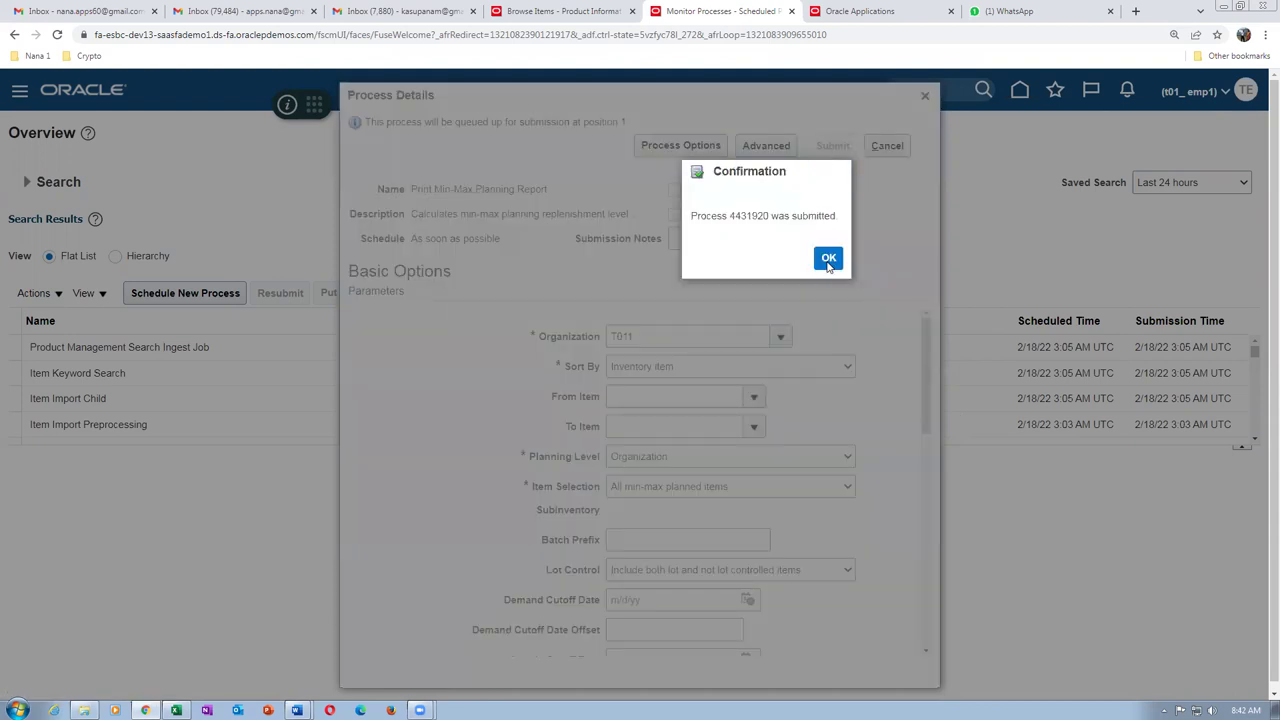
{"action": "left_click", "coordinate": [827, 259]}
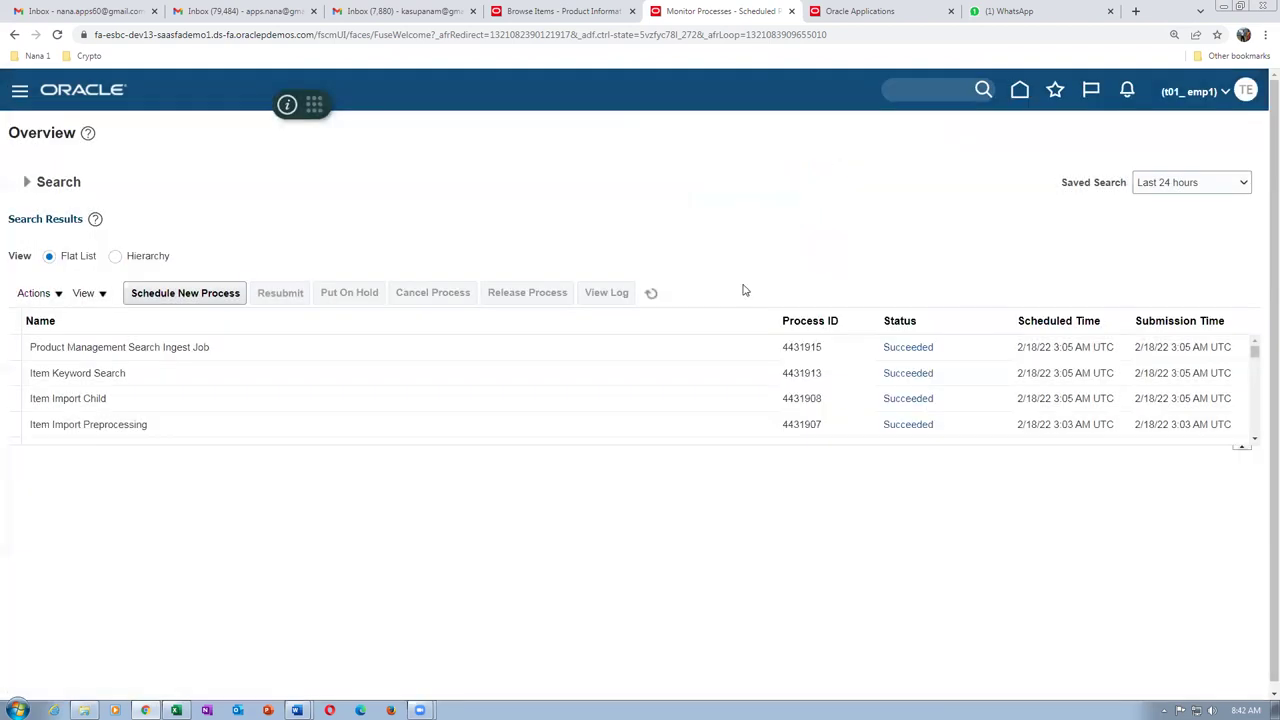
{"action": "left_click", "coordinate": [651, 294]}
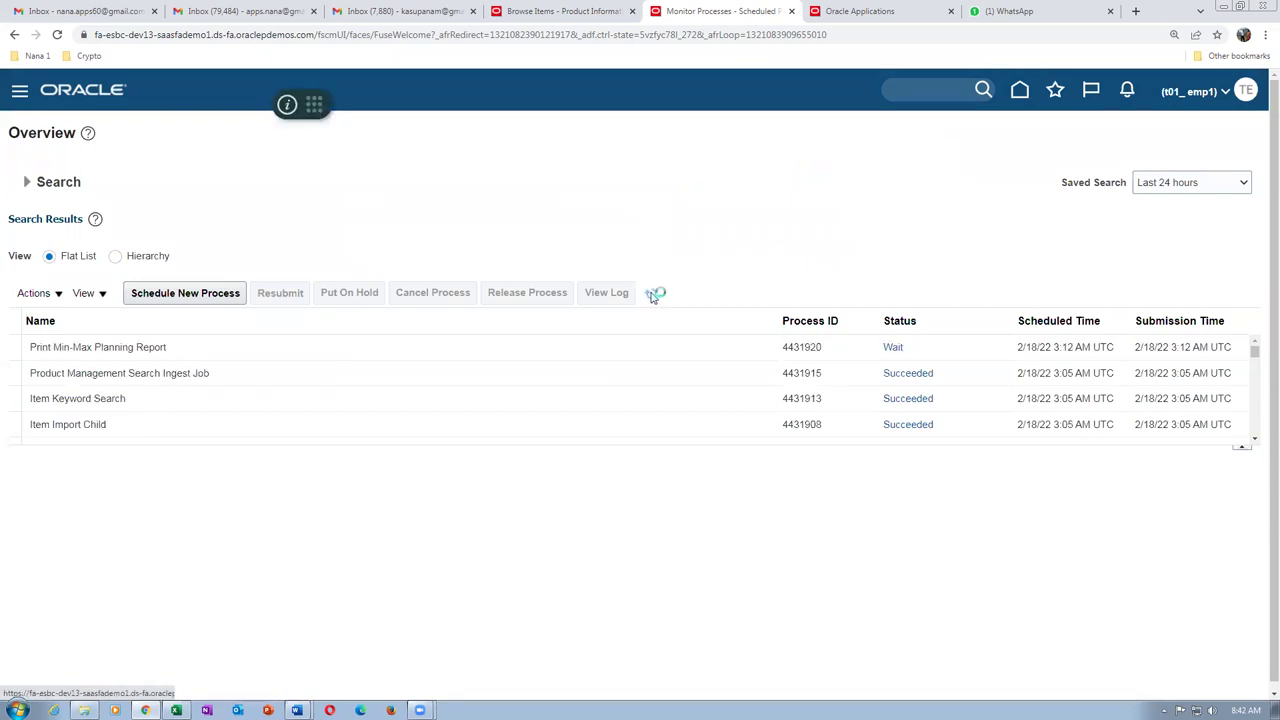
{"action": "left_click", "coordinate": [651, 294]}
{"action": "left_click", "coordinate": [651, 294]}
{"action": "left_click", "coordinate": [651, 294]}
{"action": "left_click", "coordinate": [651, 295]}
{"action": "left_click", "coordinate": [651, 294]}
{"action": "left_click", "coordinate": [652, 295]}
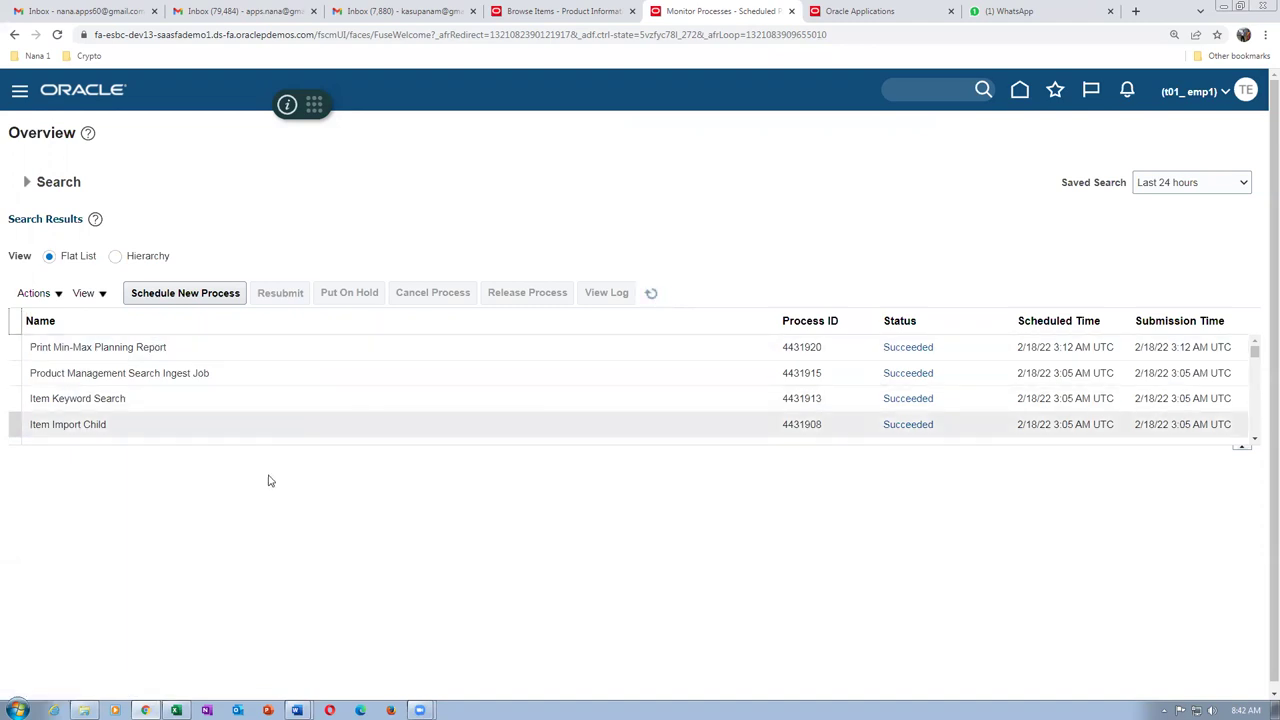
Open process 4431920's Min-Max Report output in BI Publisher and export it as PDF.
{"action": "left_click", "coordinate": [211, 347]}
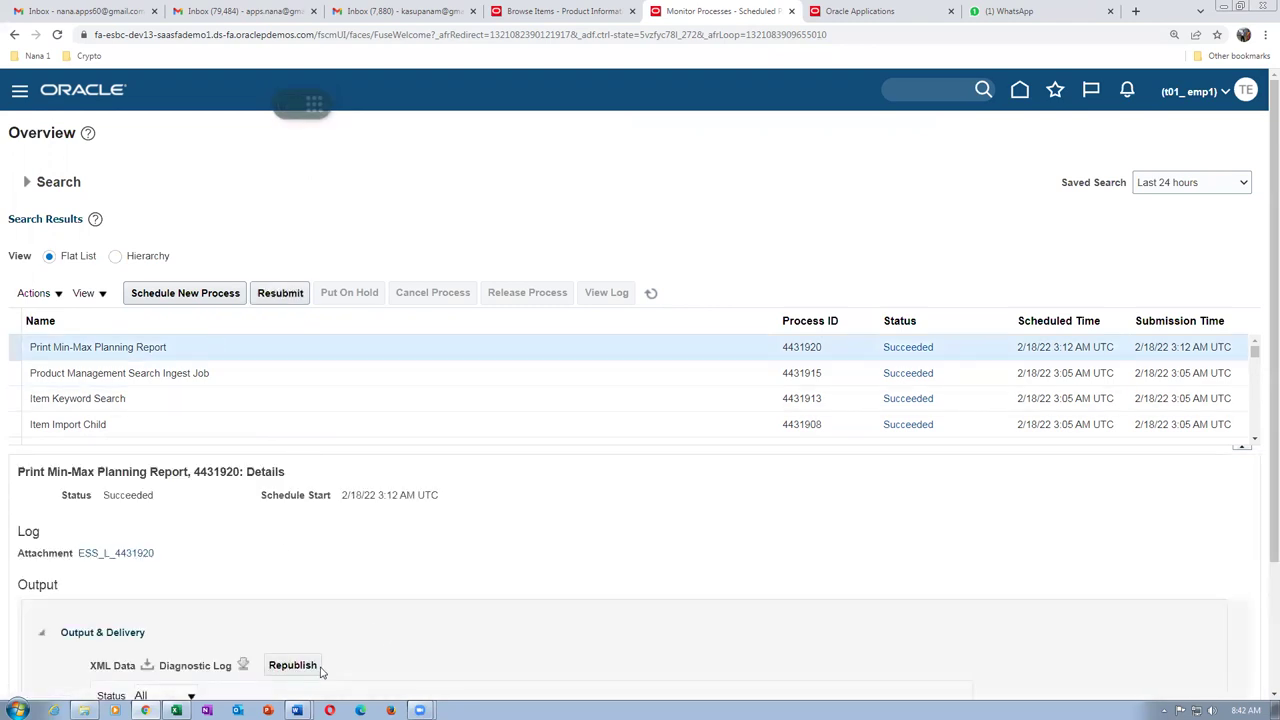
{"action": "left_click", "coordinate": [292, 667]}
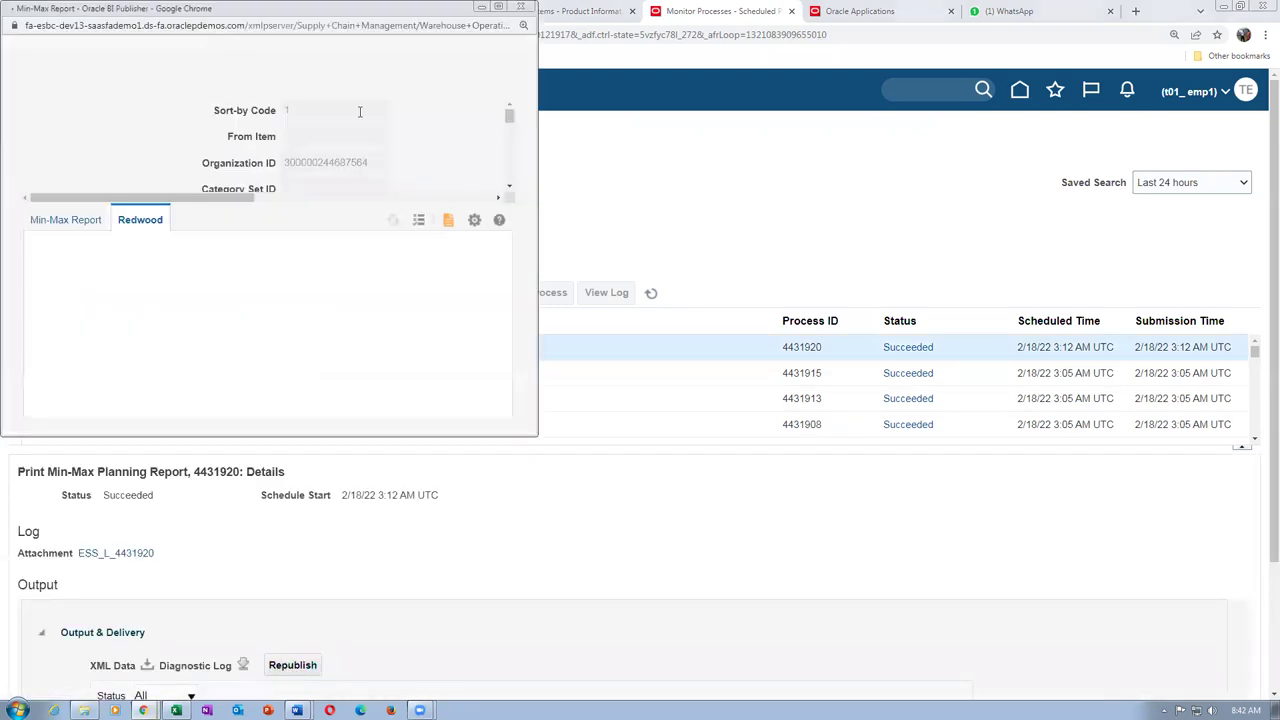
{"action": "left_click", "coordinate": [476, 221]}
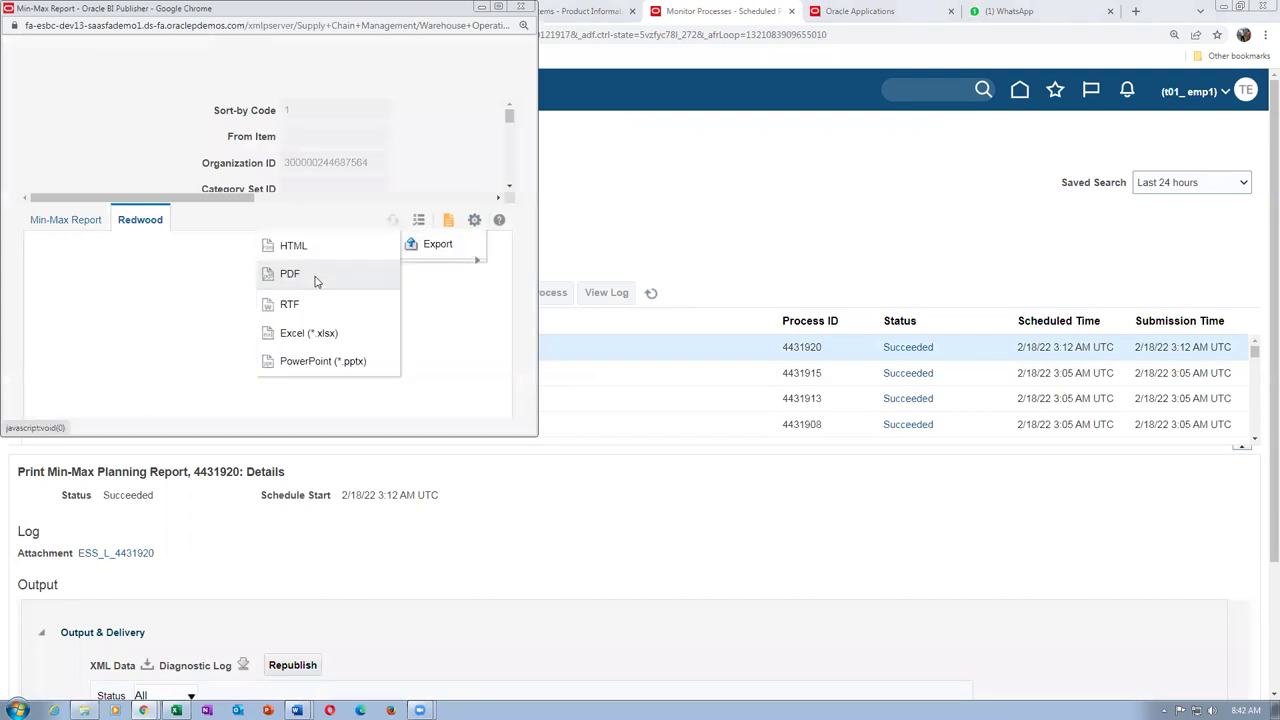
{"action": "left_click", "coordinate": [314, 277]}
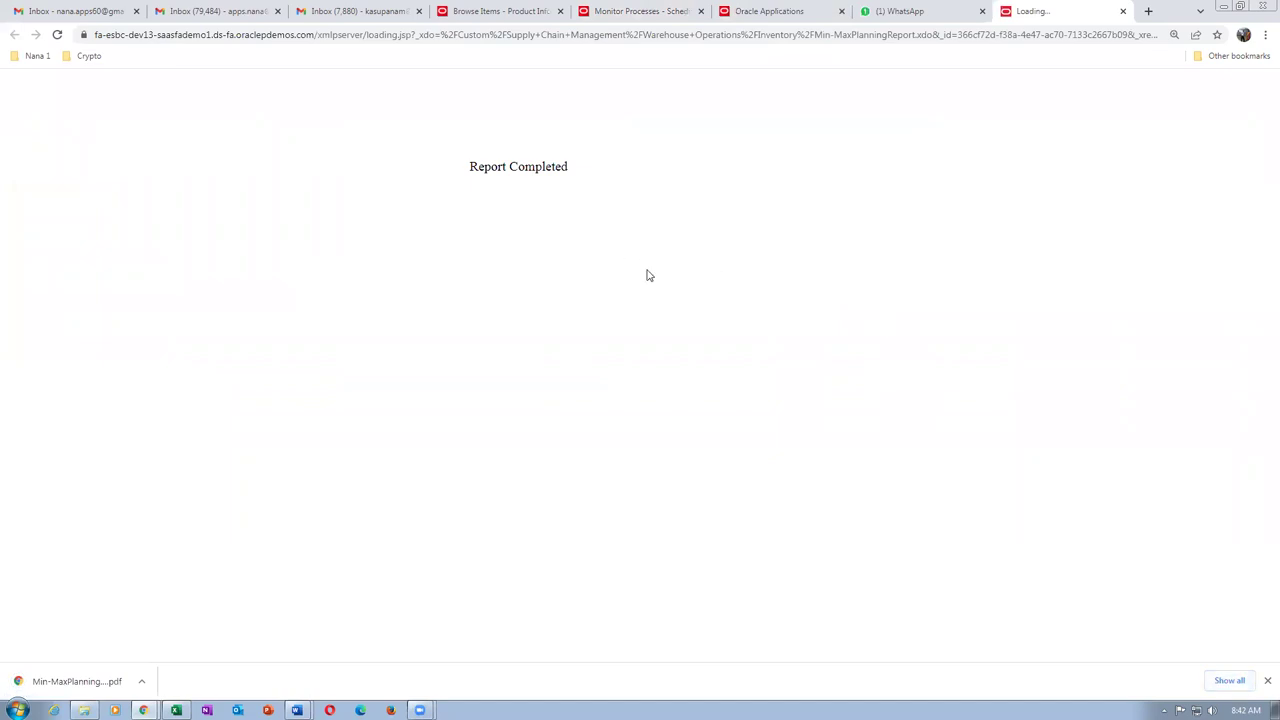
Open the newest download, Min-MaxPlanningReport_Redwood (16).pdf, from Chrome's downloads list.
{"action": "left_click", "coordinate": [1220, 687]}
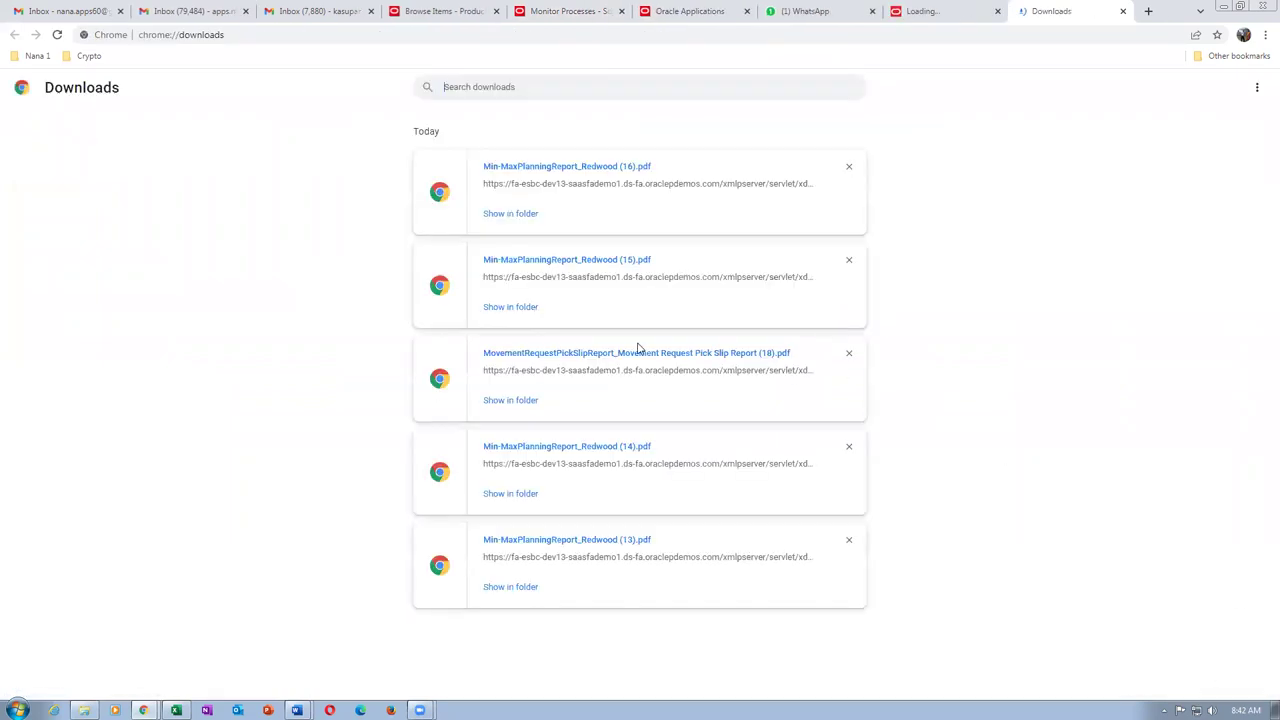
{"action": "left_click", "coordinate": [566, 168]}
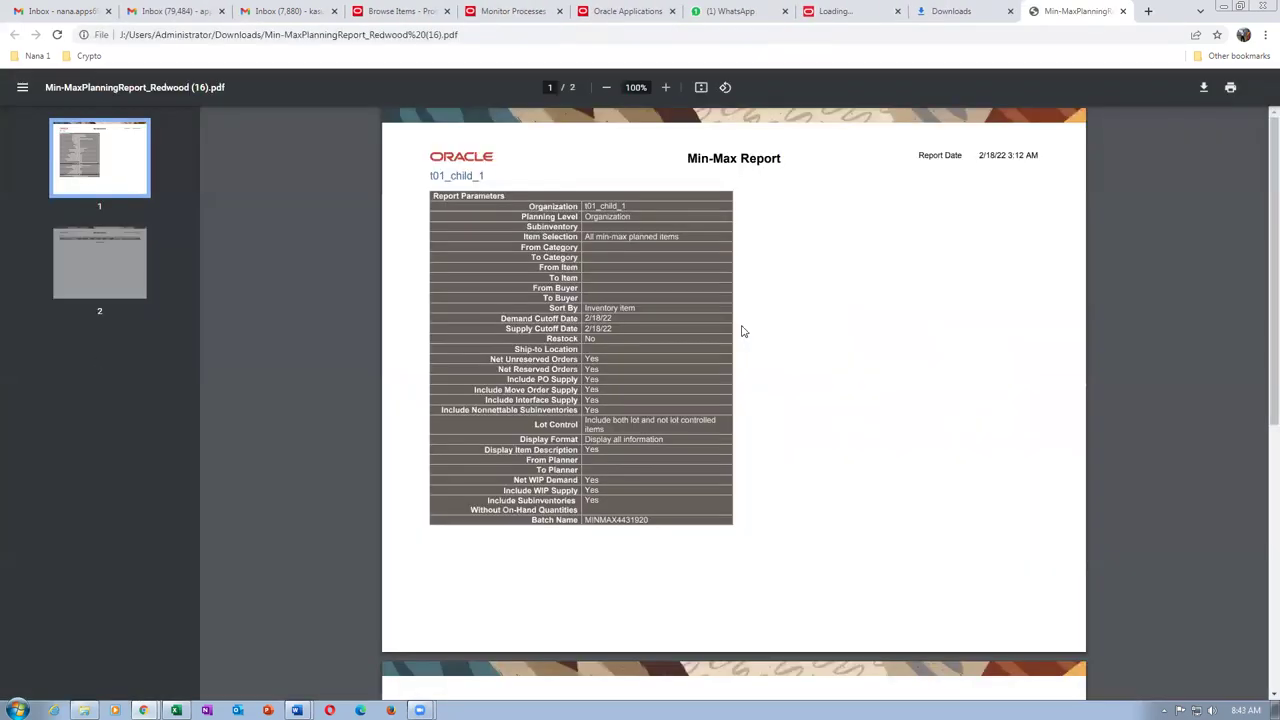
{"action": "scroll", "coordinate": [741, 330], "scroll_direction": "down", "scroll_amount": 3}
Confirm the t01_child_1 item table reads No Data Found, then return to Oracle Applications.
{"action": "left_click_drag", "start_coordinate": [705, 510], "coordinate": [771, 514]}
{"action": "scroll", "coordinate": [750, 562], "scroll_direction": "up", "scroll_amount": 2}
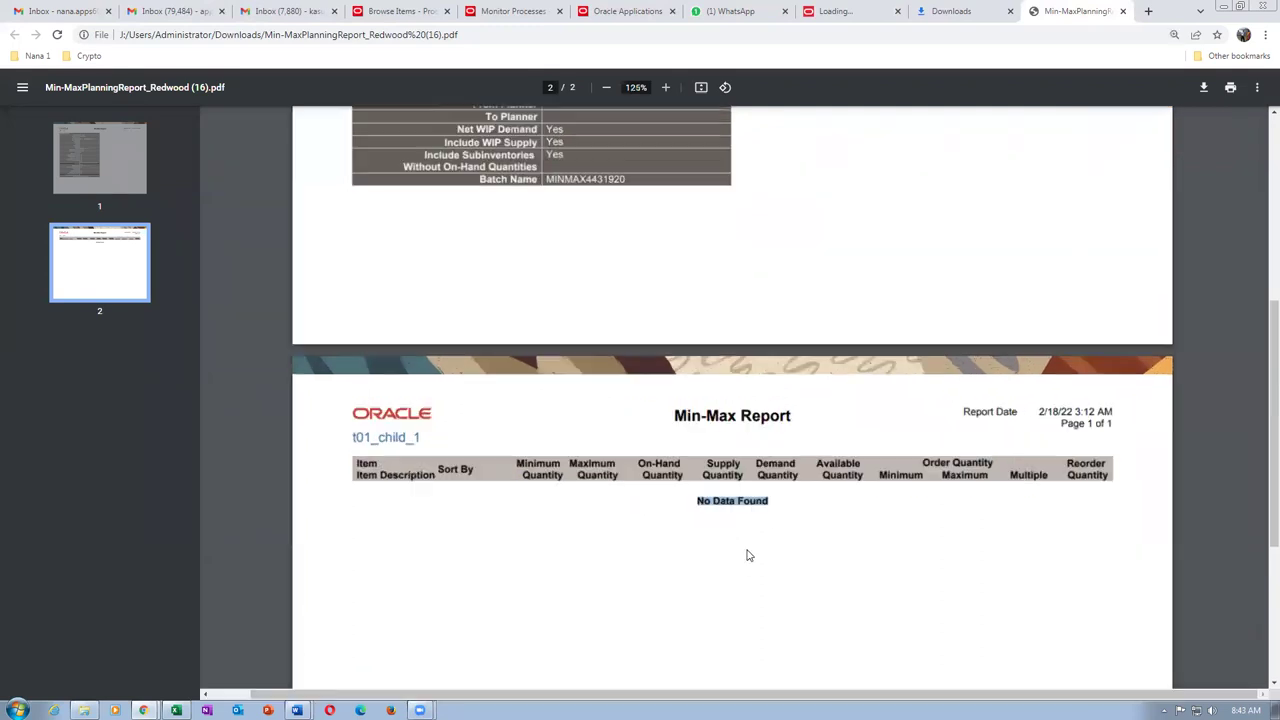
{"action": "left_click", "coordinate": [688, 555]}
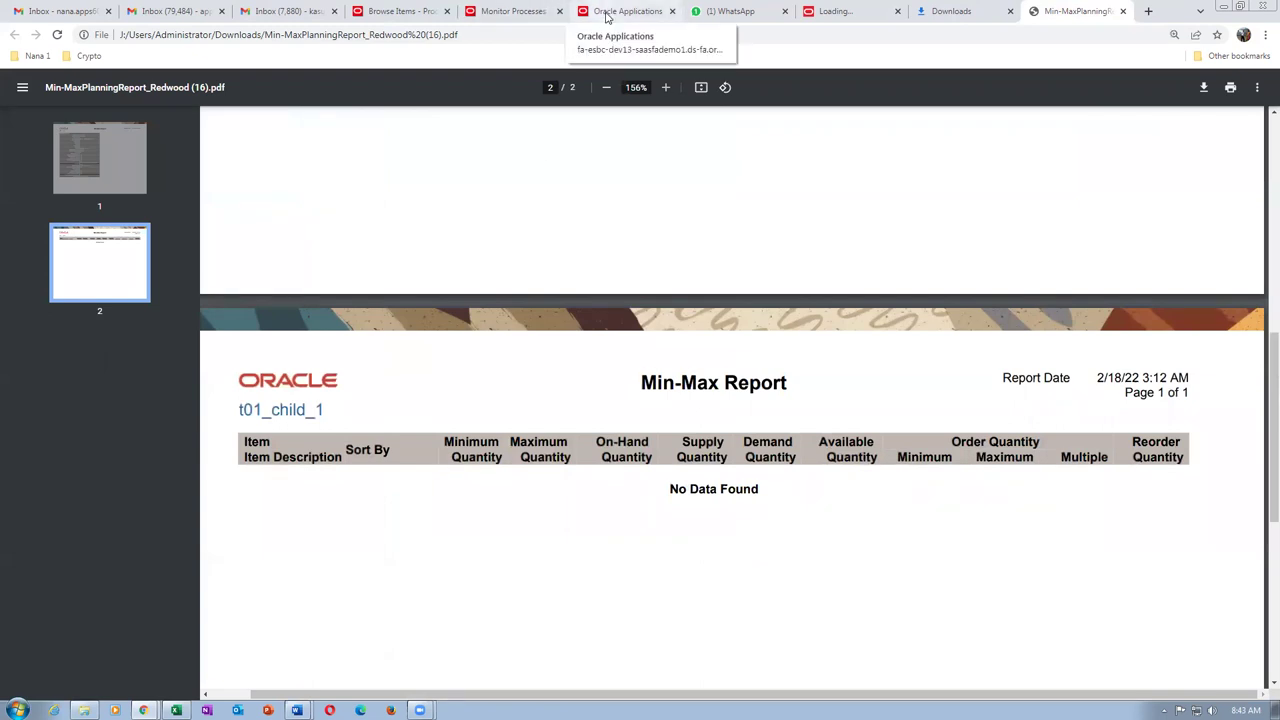
{"action": "left_click", "coordinate": [607, 14]}
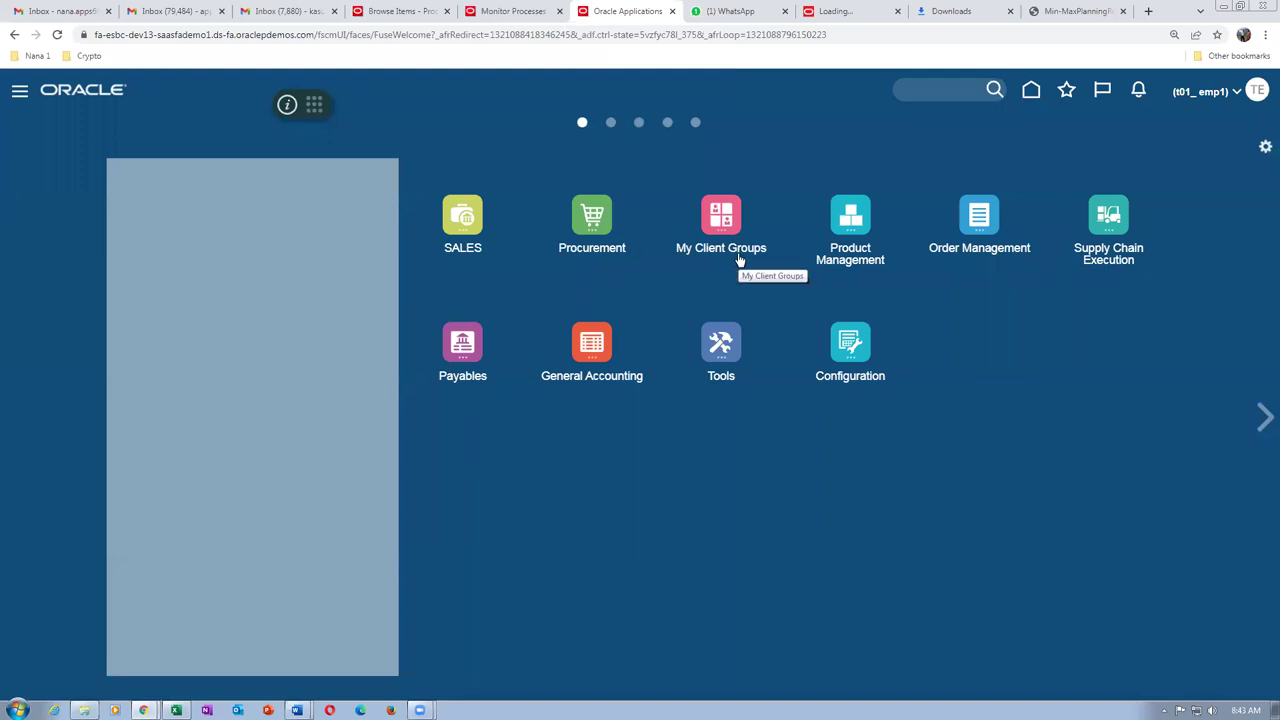
Go back to the t018_MM_test Browse Items results and bring up the Fusion_Inventory_Documentation folder.
{"action": "left_click", "coordinate": [377, 14]}
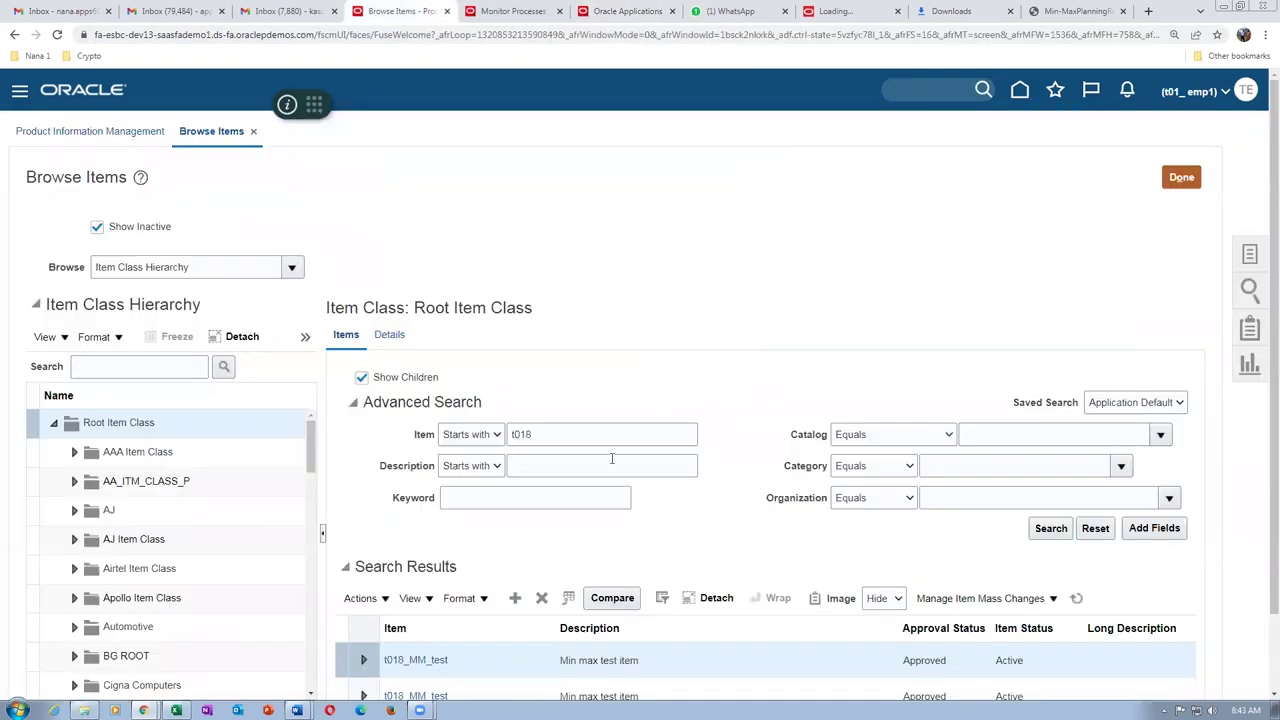
{"action": "scroll", "coordinate": [618, 566], "scroll_direction": "down", "scroll_amount": 2}
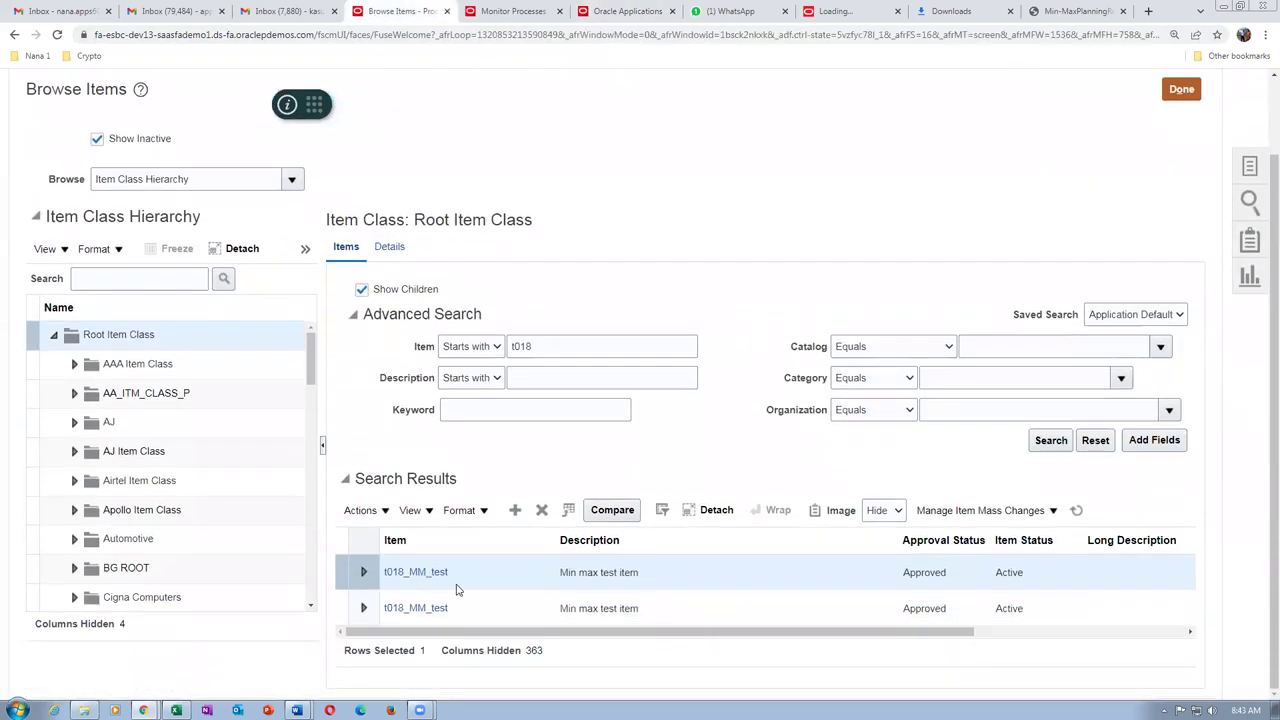
{"action": "left_click", "coordinate": [84, 710]}
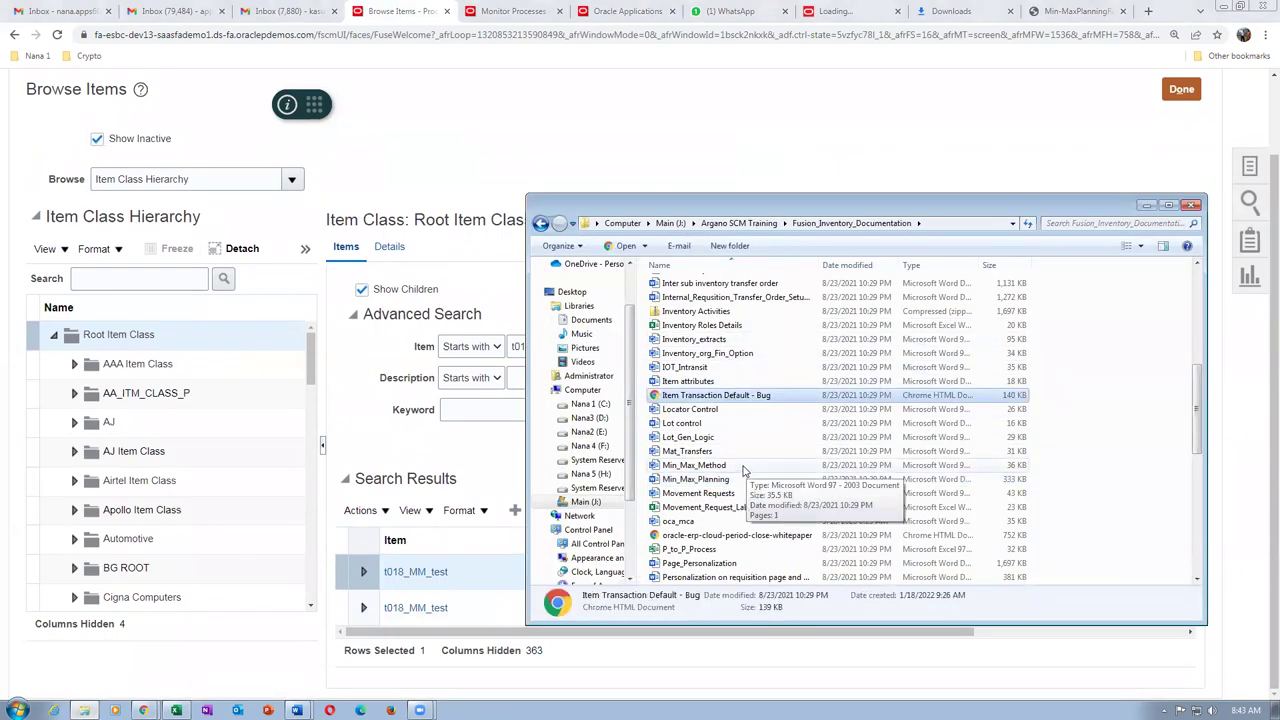
Open oca_mca in Word to show the Org Controlled Attributes diagram.
{"action": "left_click", "coordinate": [740, 521]}
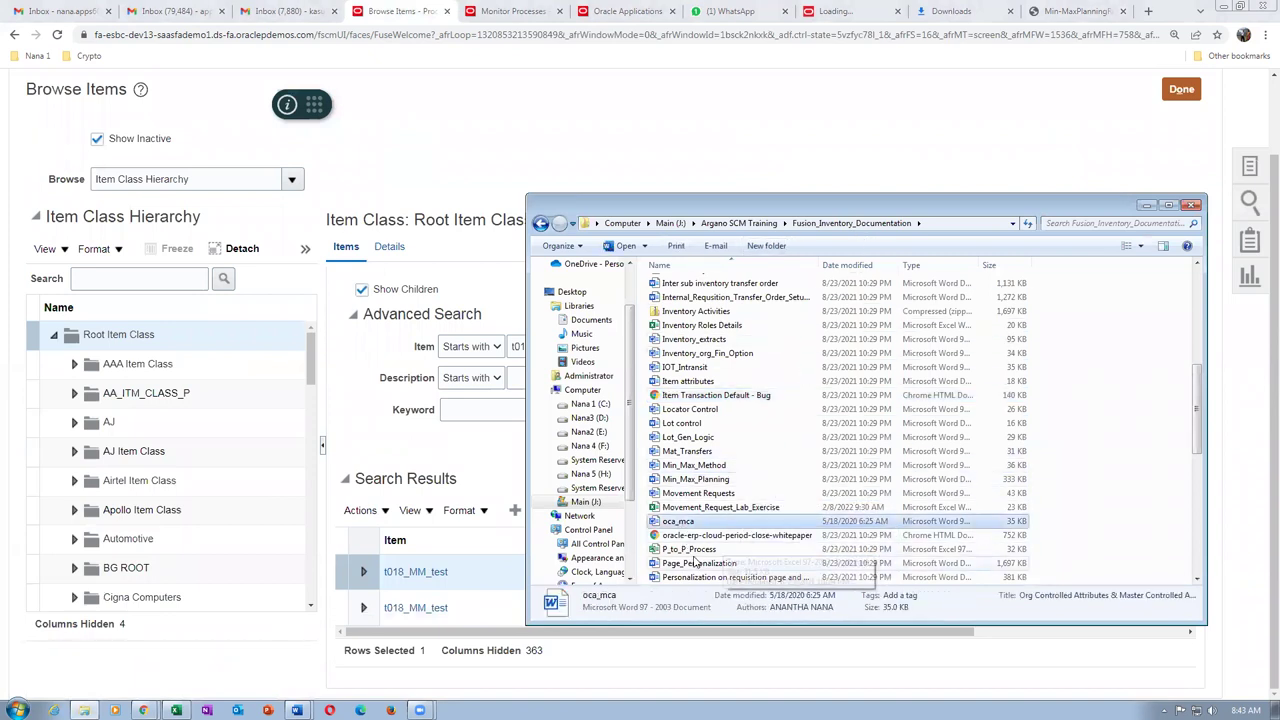
{"action": "double_click", "coordinate": [694, 522]}
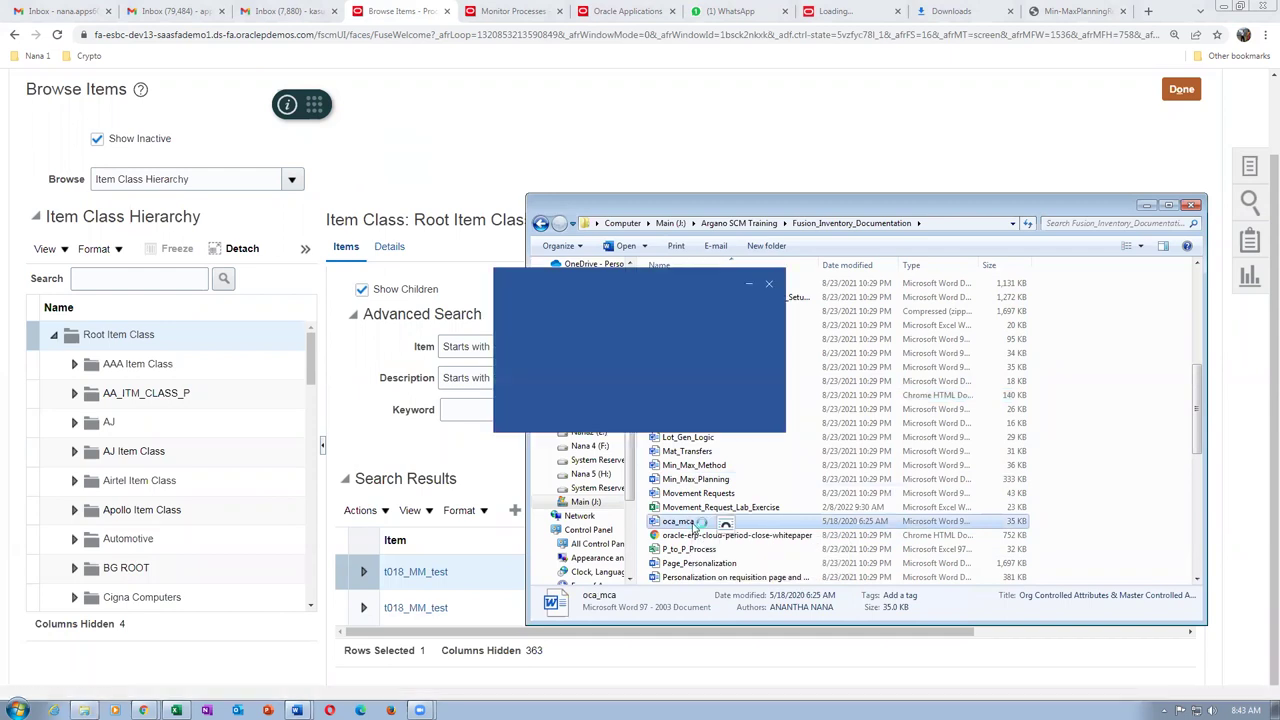
{"action": "scroll", "coordinate": [714, 447], "scroll_direction": "up", "scroll_amount": 3}
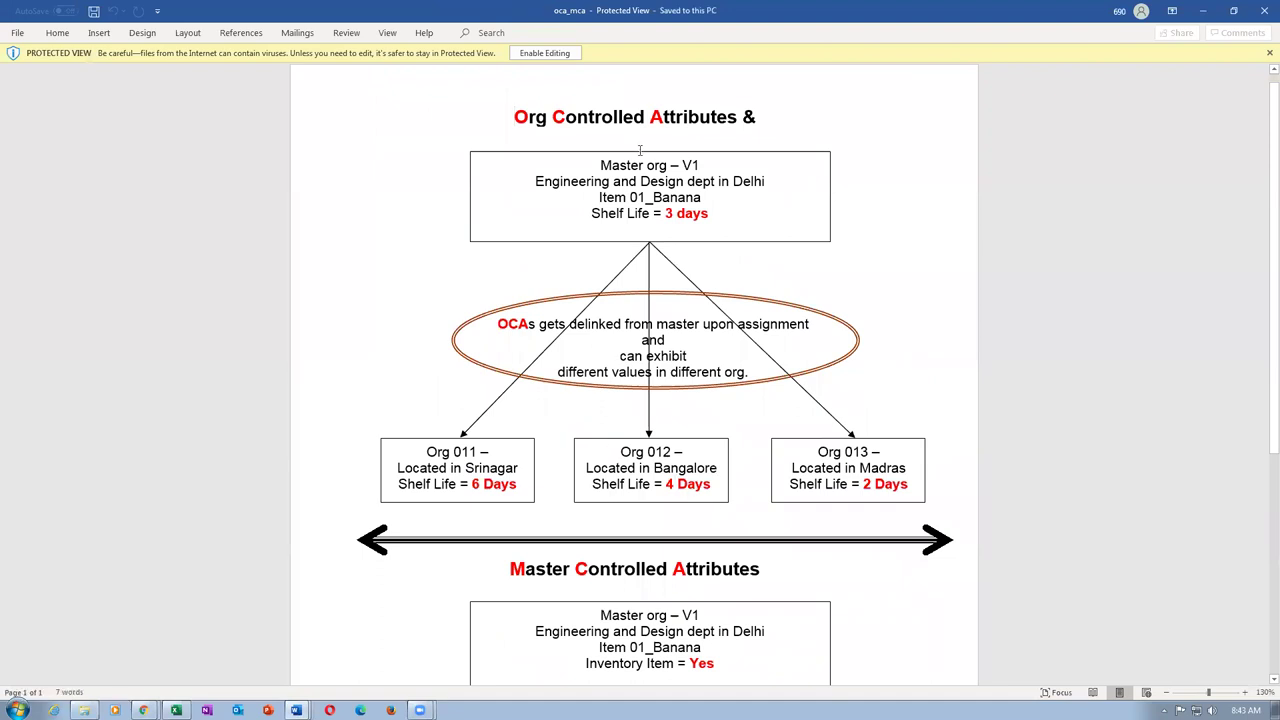
{"action": "left_click_drag", "start_coordinate": [634, 162], "coordinate": [665, 222]}
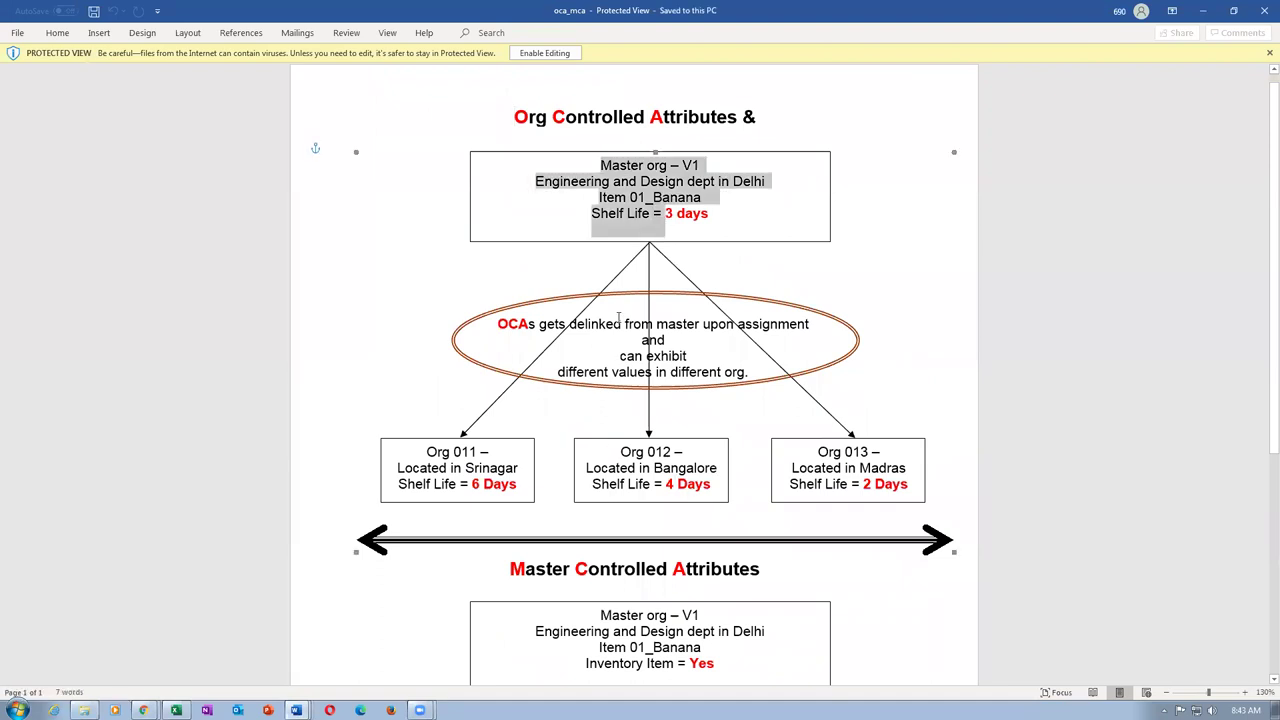
{"action": "left_click_drag", "start_coordinate": [466, 463], "coordinate": [476, 492]}
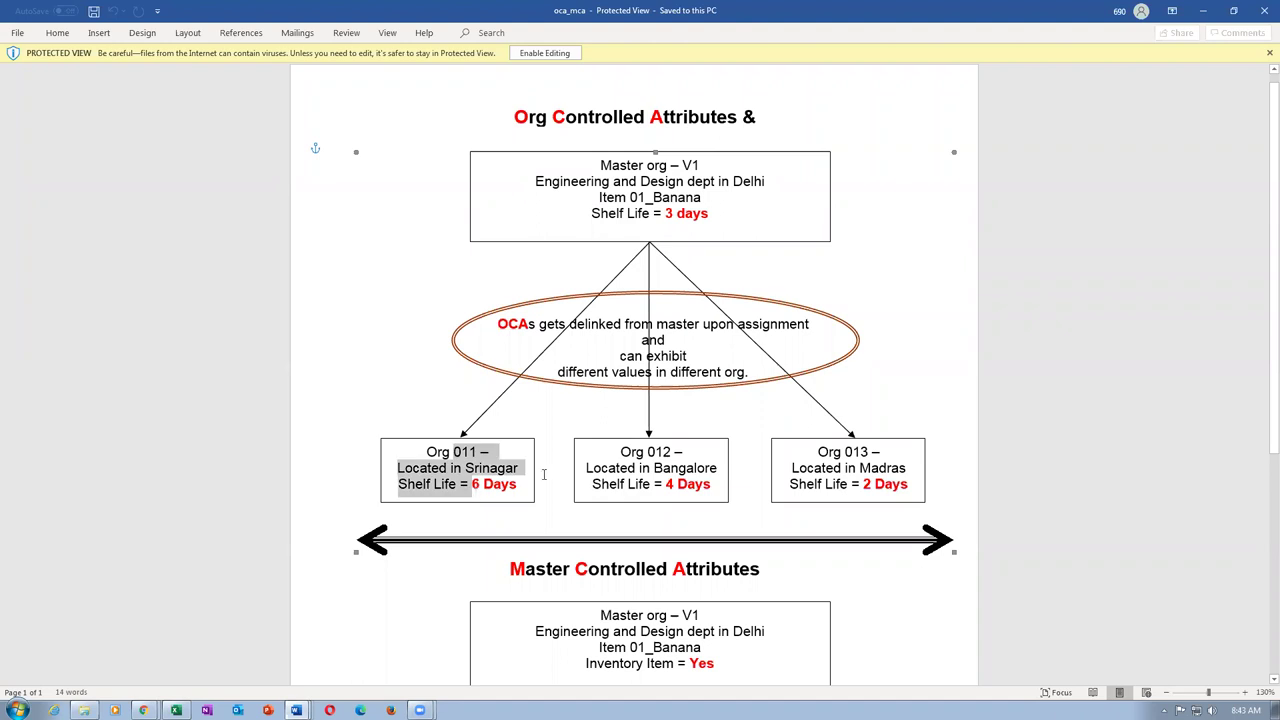
{"action": "left_click_drag", "start_coordinate": [523, 324], "coordinate": [751, 373]}
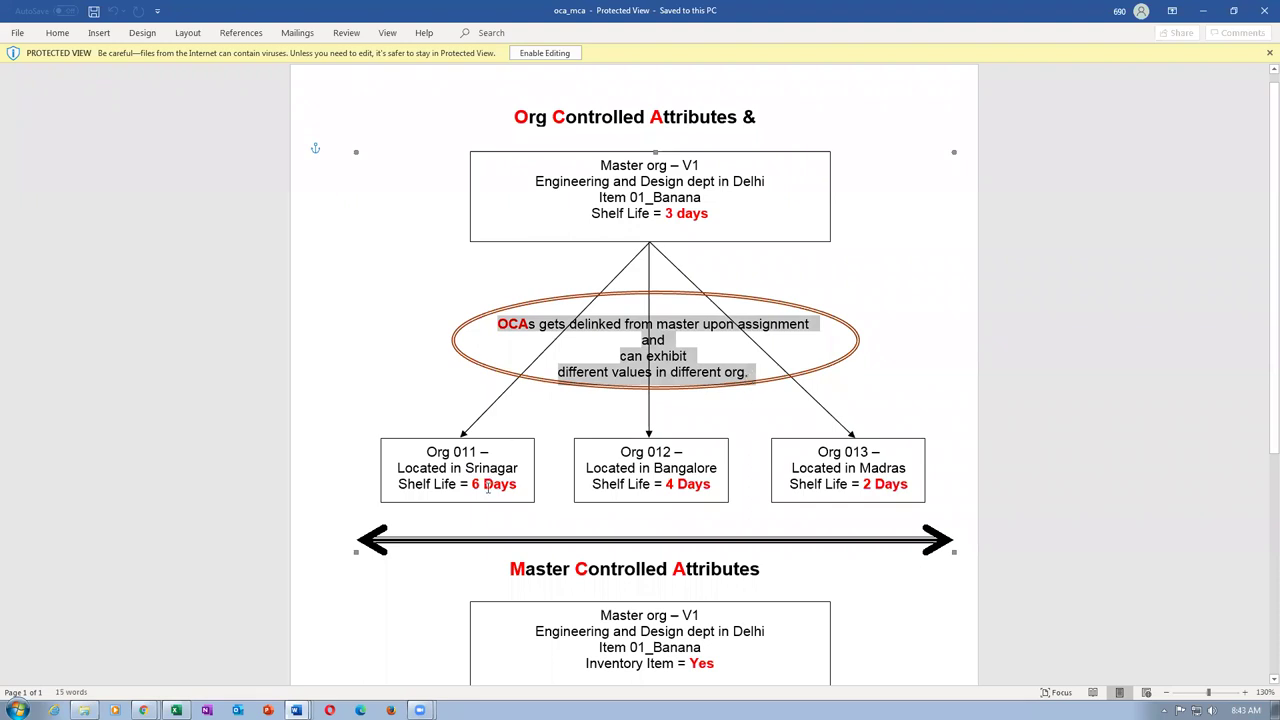
{"action": "left_click", "coordinate": [622, 386]}
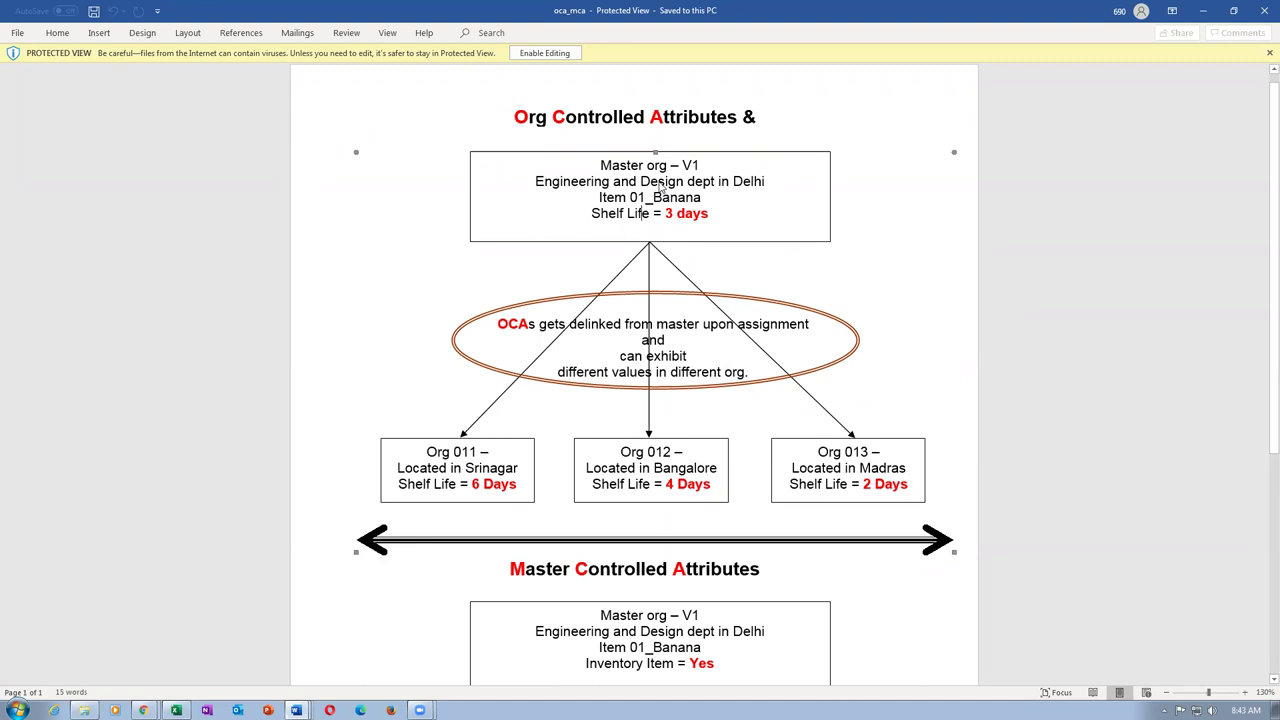
{"action": "left_click", "coordinate": [667, 222]}
{"action": "left_click_drag", "start_coordinate": [448, 470], "coordinate": [514, 494]}
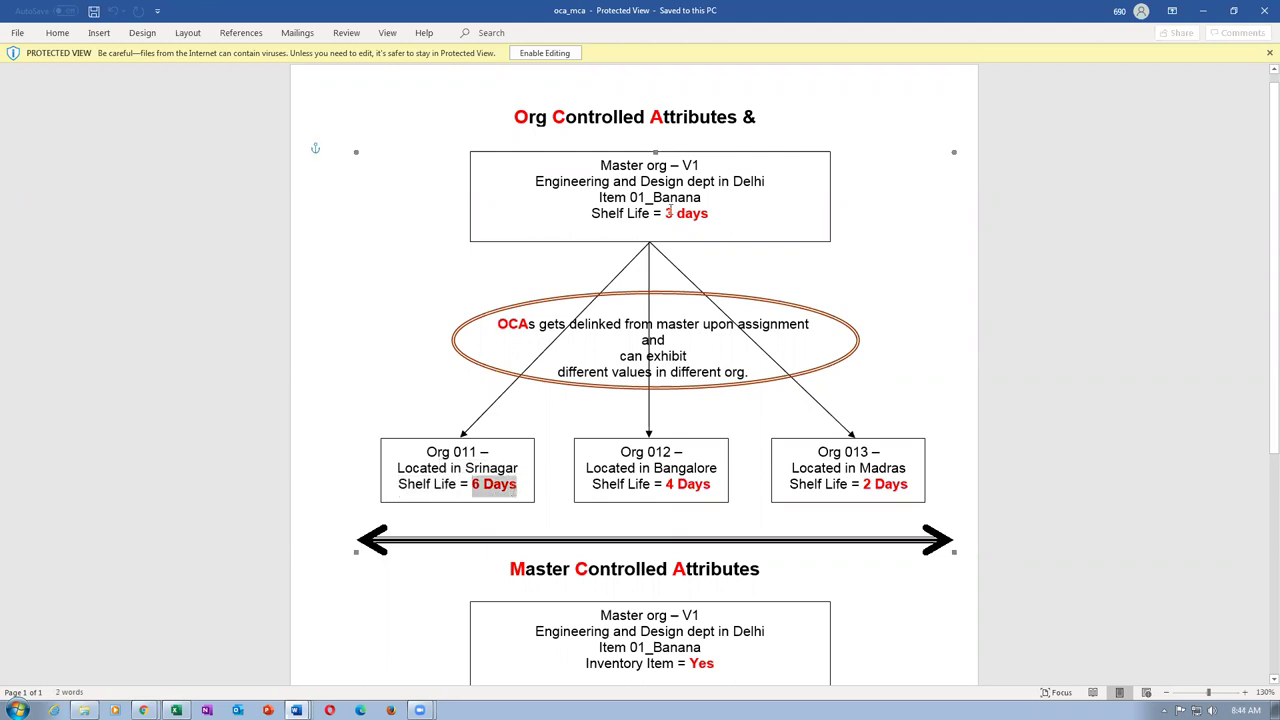
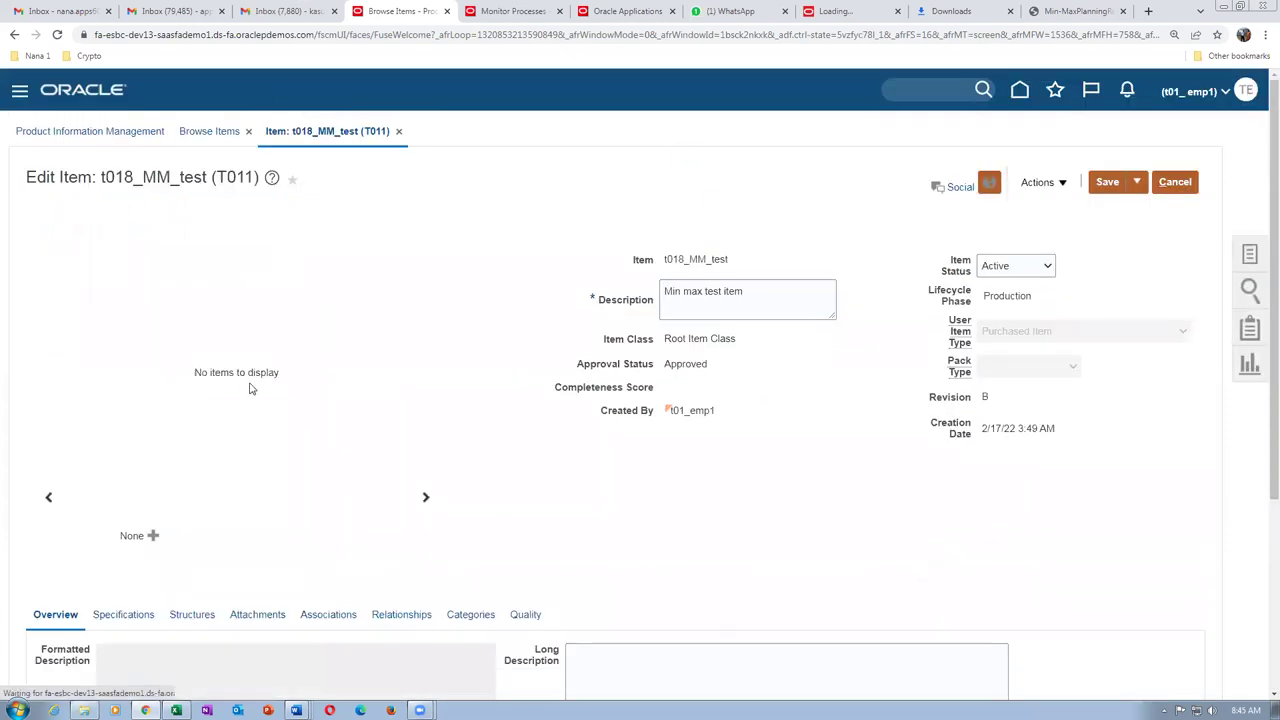
Open the item's Planning specifications and set Inventory Planning Method to Min-max planning.
{"action": "scroll", "coordinate": [257, 386], "scroll_direction": "down", "scroll_amount": 3}
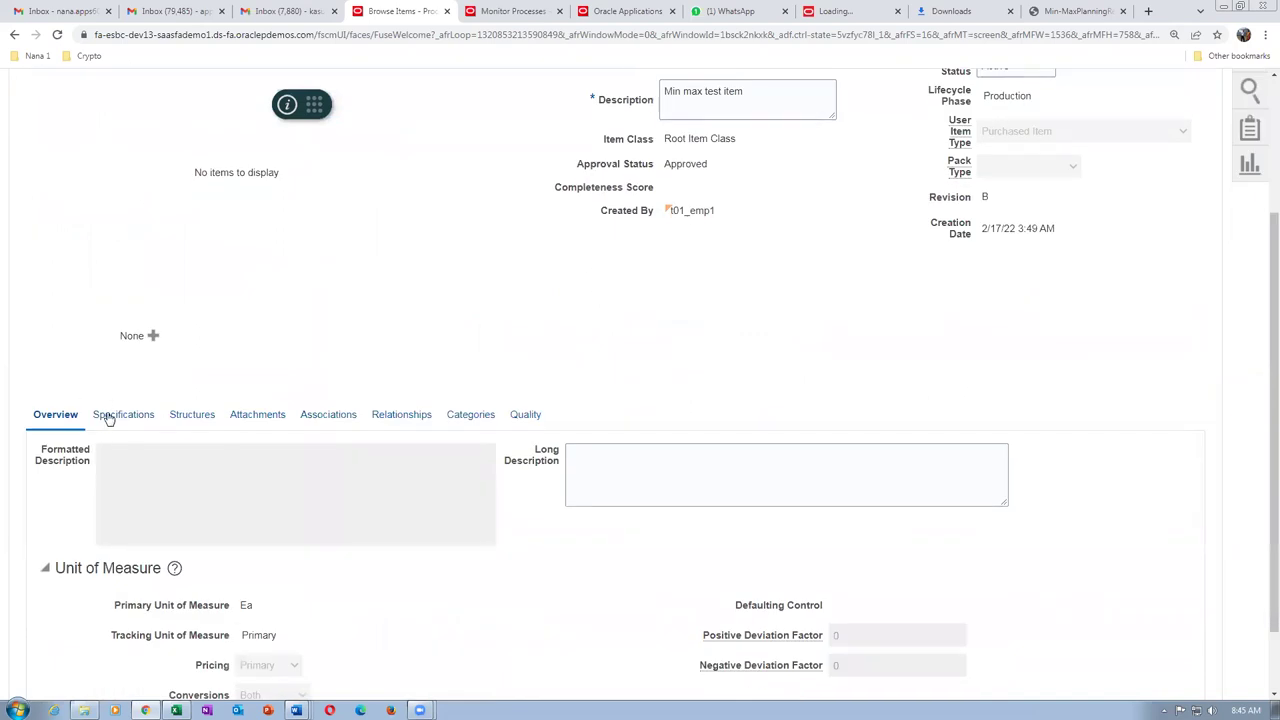
{"action": "left_click", "coordinate": [110, 415]}
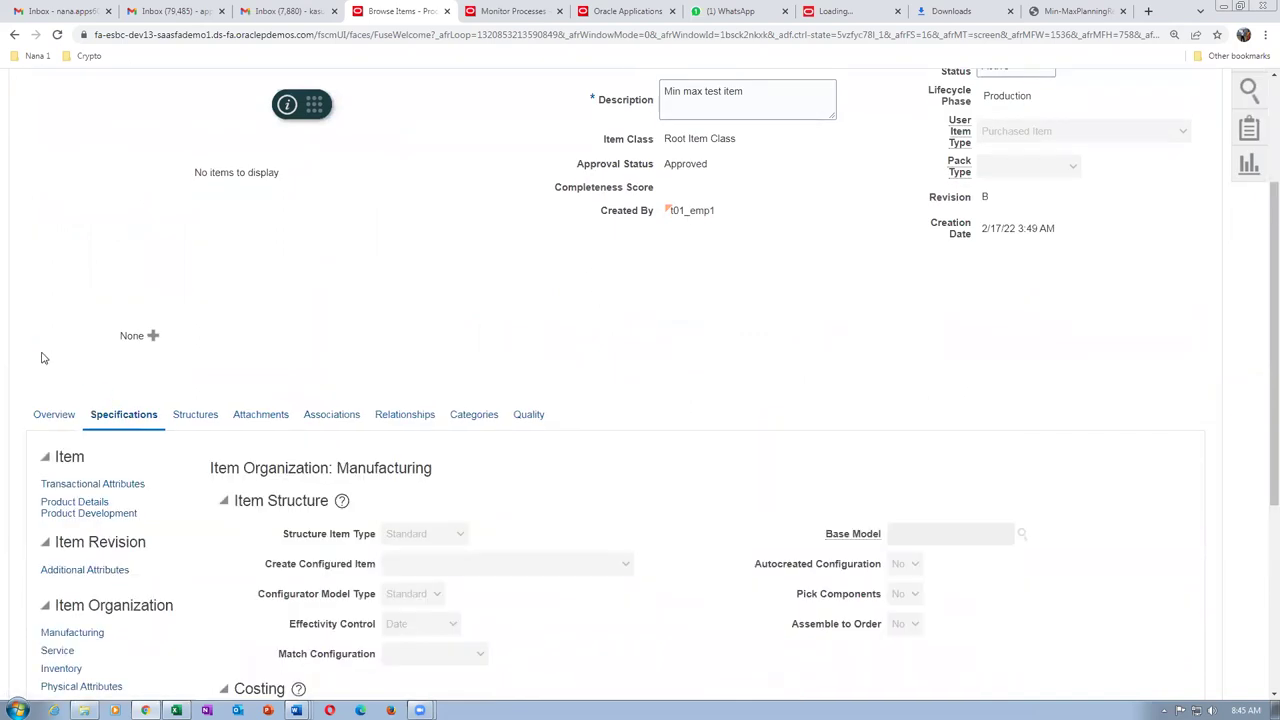
{"action": "scroll", "coordinate": [40, 354], "scroll_direction": "down", "scroll_amount": 3}
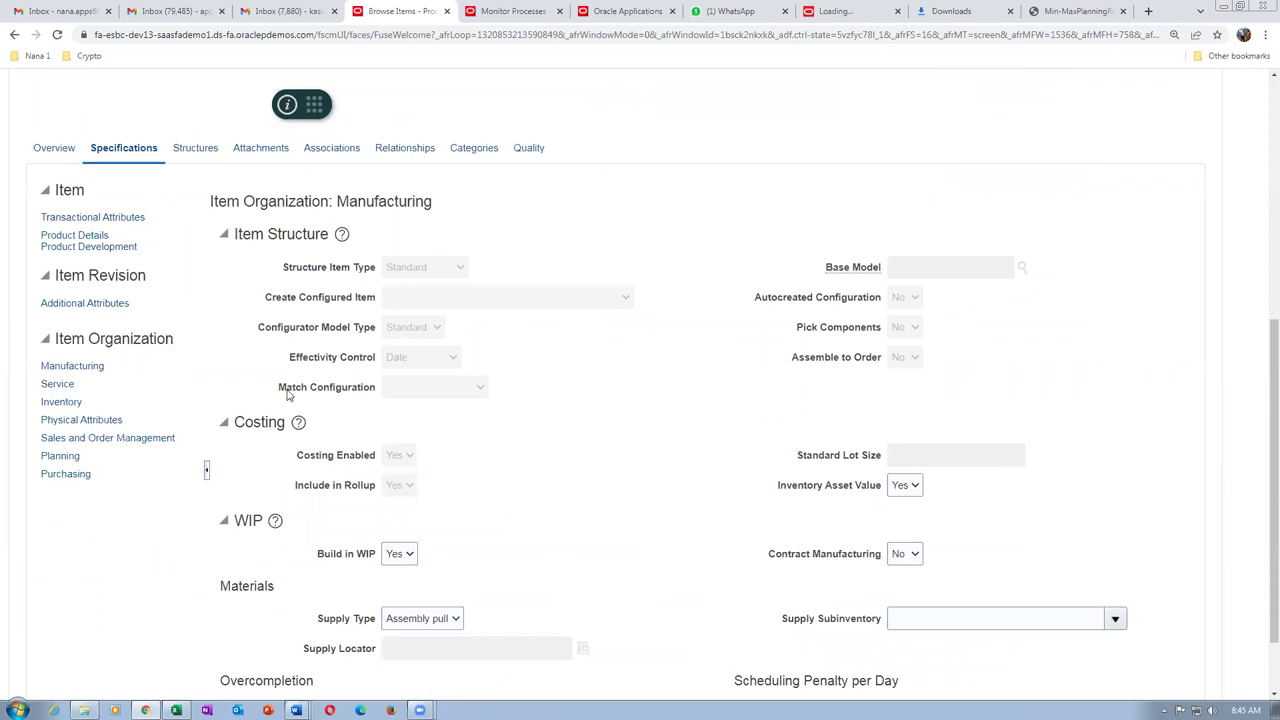
{"action": "scroll", "coordinate": [343, 380], "scroll_direction": "up", "scroll_amount": 5}
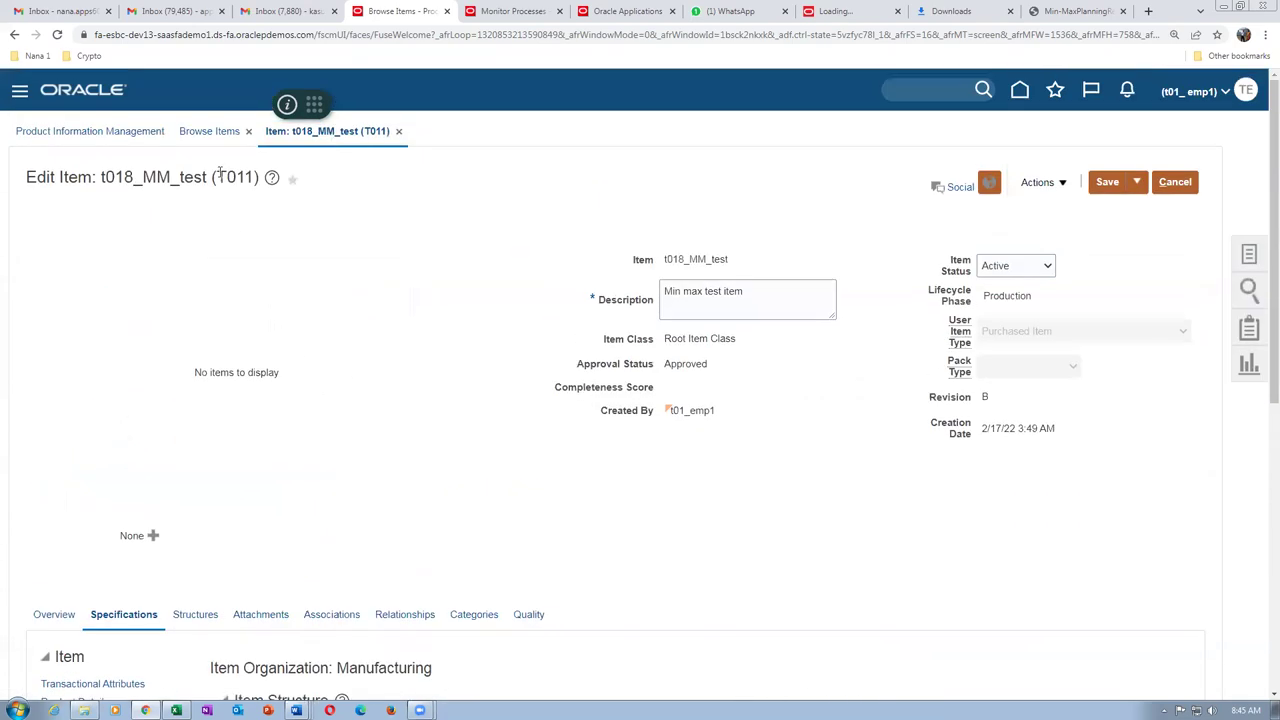
{"action": "left_click_drag", "start_coordinate": [217, 173], "coordinate": [256, 173]}
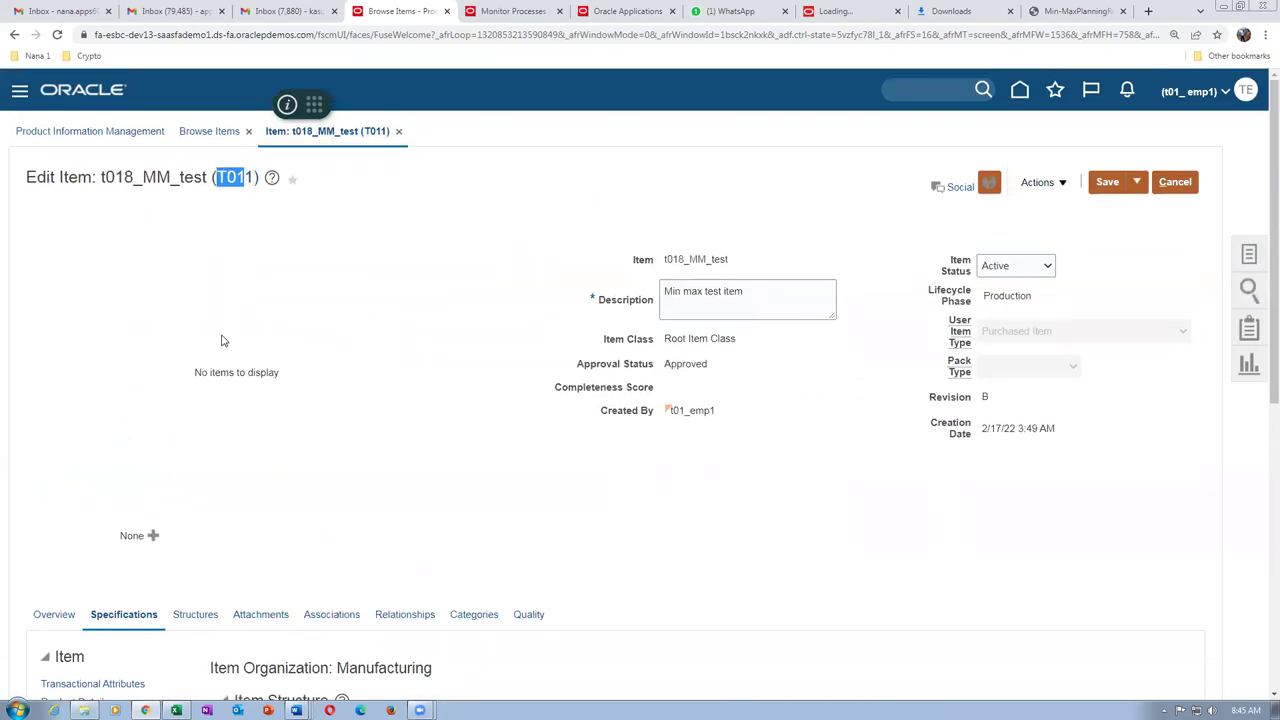
{"action": "scroll", "coordinate": [223, 340], "scroll_direction": "down", "scroll_amount": 6}
{"action": "left_click", "coordinate": [68, 394]}
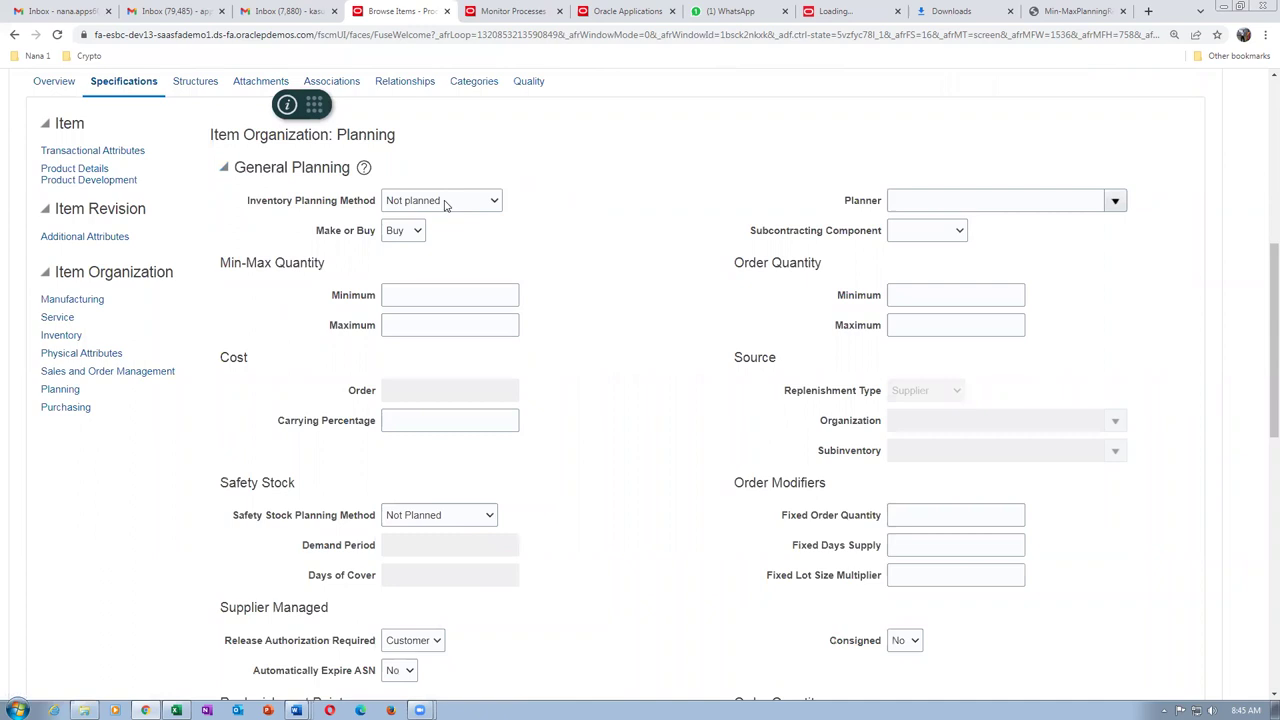
{"action": "left_click", "coordinate": [445, 204]}
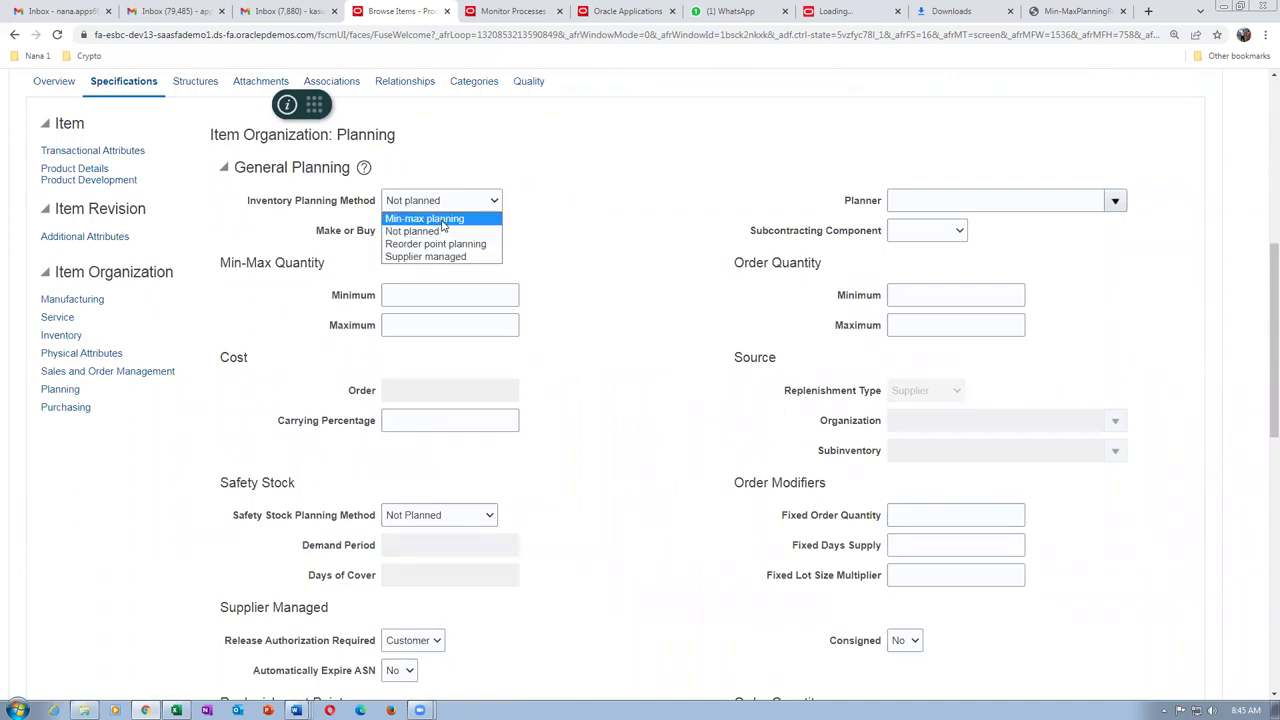
{"action": "left_click", "coordinate": [442, 220]}
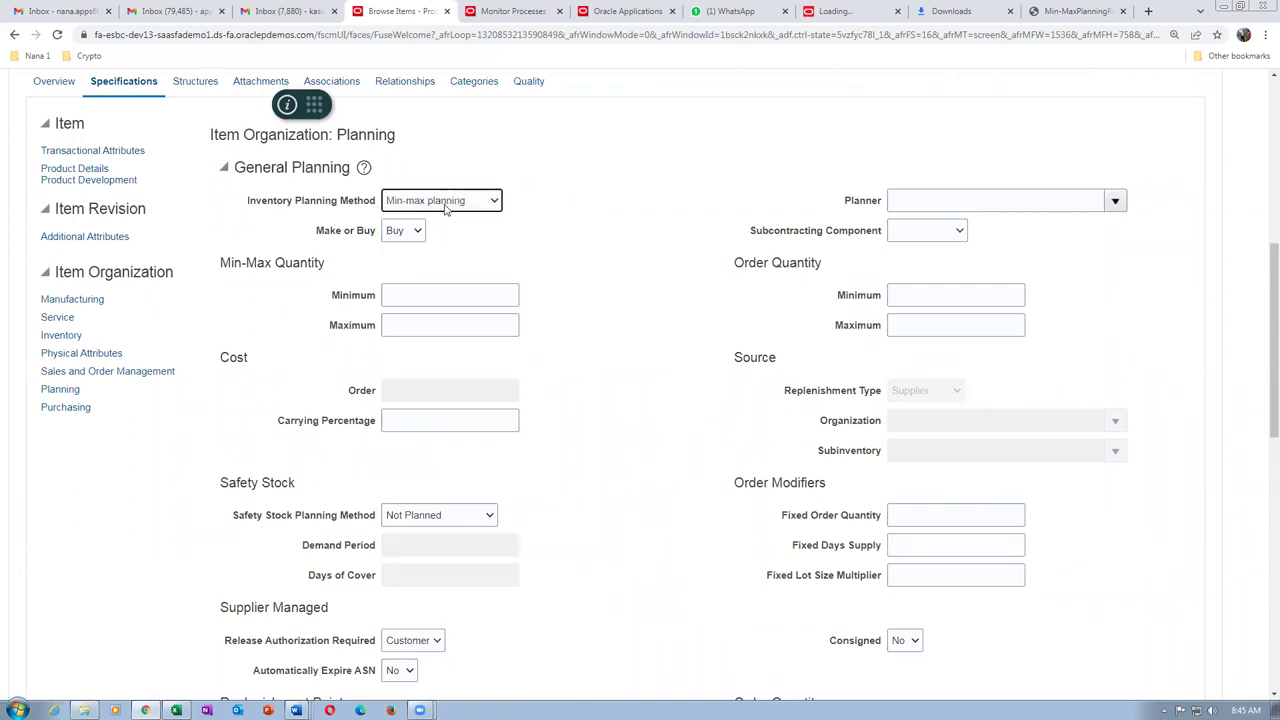
Enter min-max limits 1,500 and 5,000 and order quantities 200 and 4,500.
{"action": "left_click", "coordinate": [399, 295]}
{"action": "type", "text": "1,500"}
{"action": "key", "text": "Tab"}
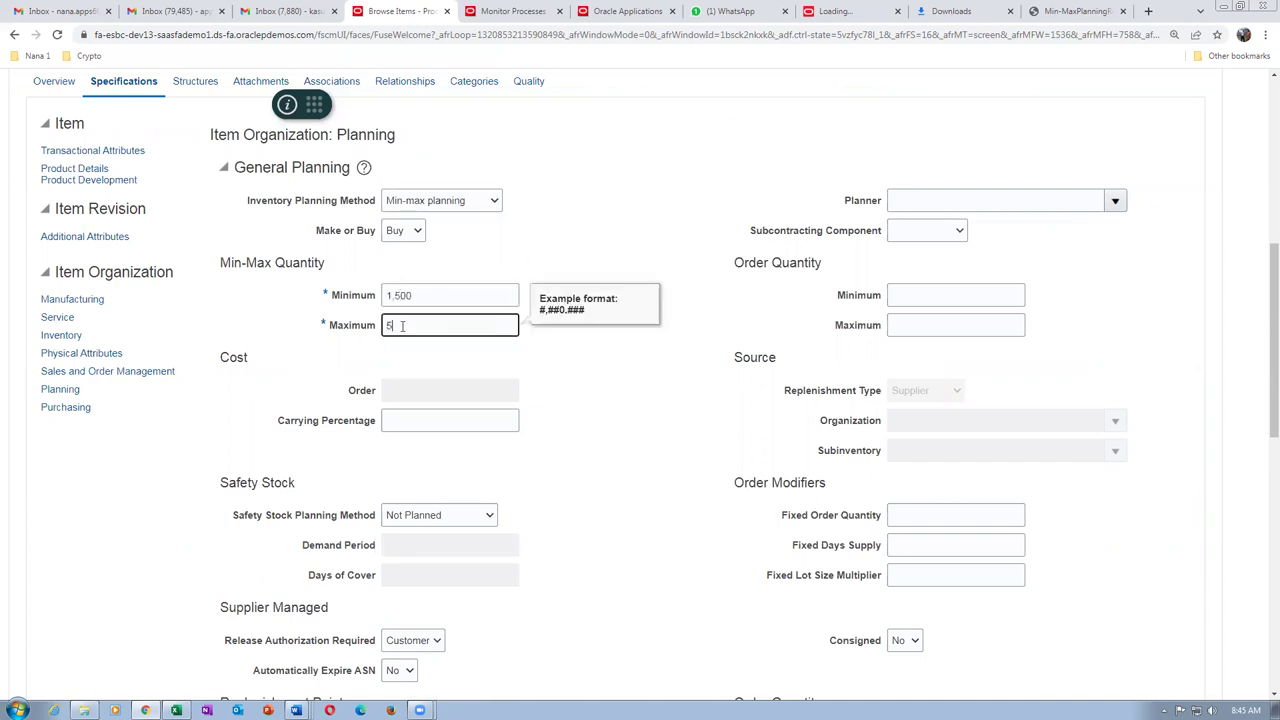
{"action": "type", "text": "5000"}
{"action": "key", "text": "Tab"}
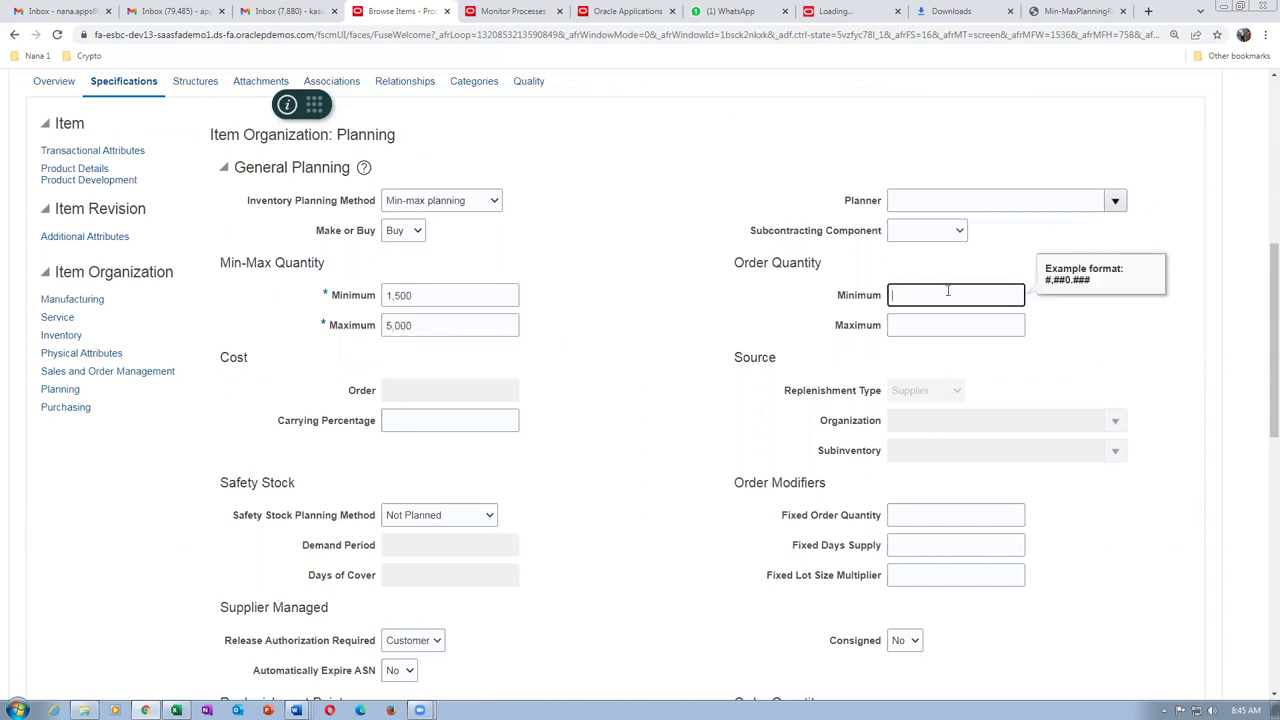
{"action": "type", "text": "200"}
{"action": "key", "text": "Tab"}
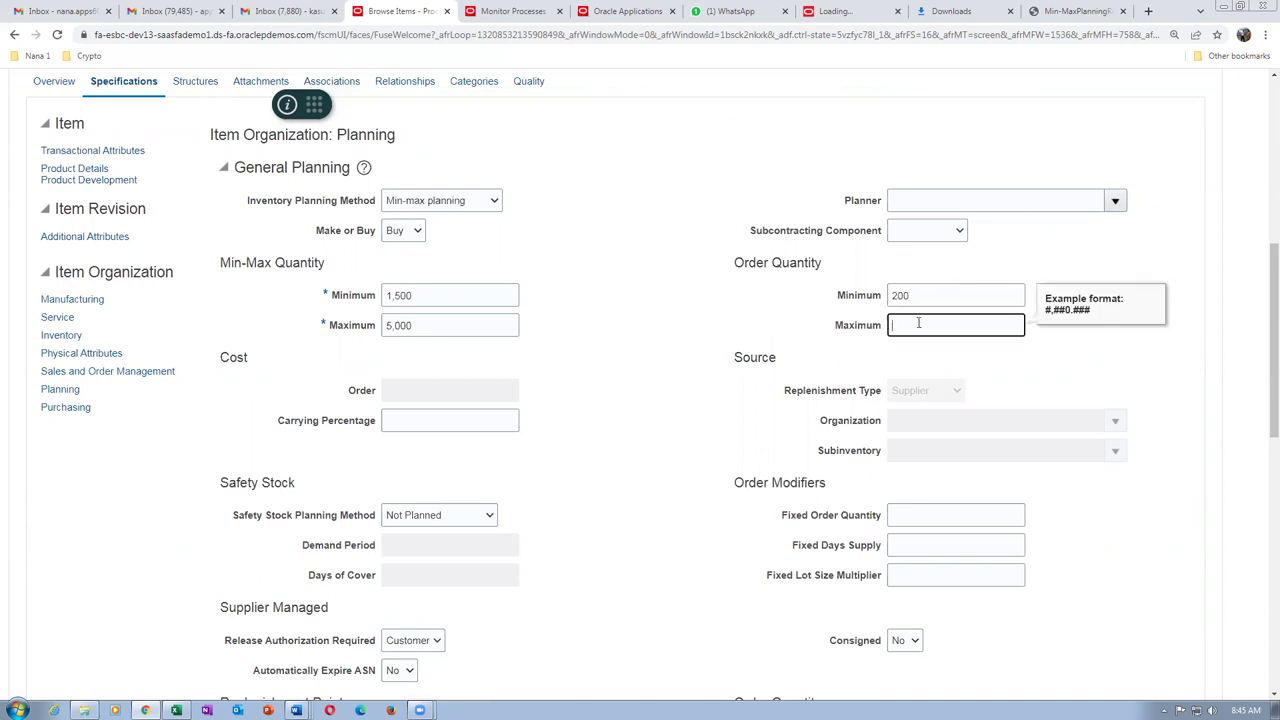
{"action": "type", "text": "4,500"}
{"action": "key", "text": "Tab"}
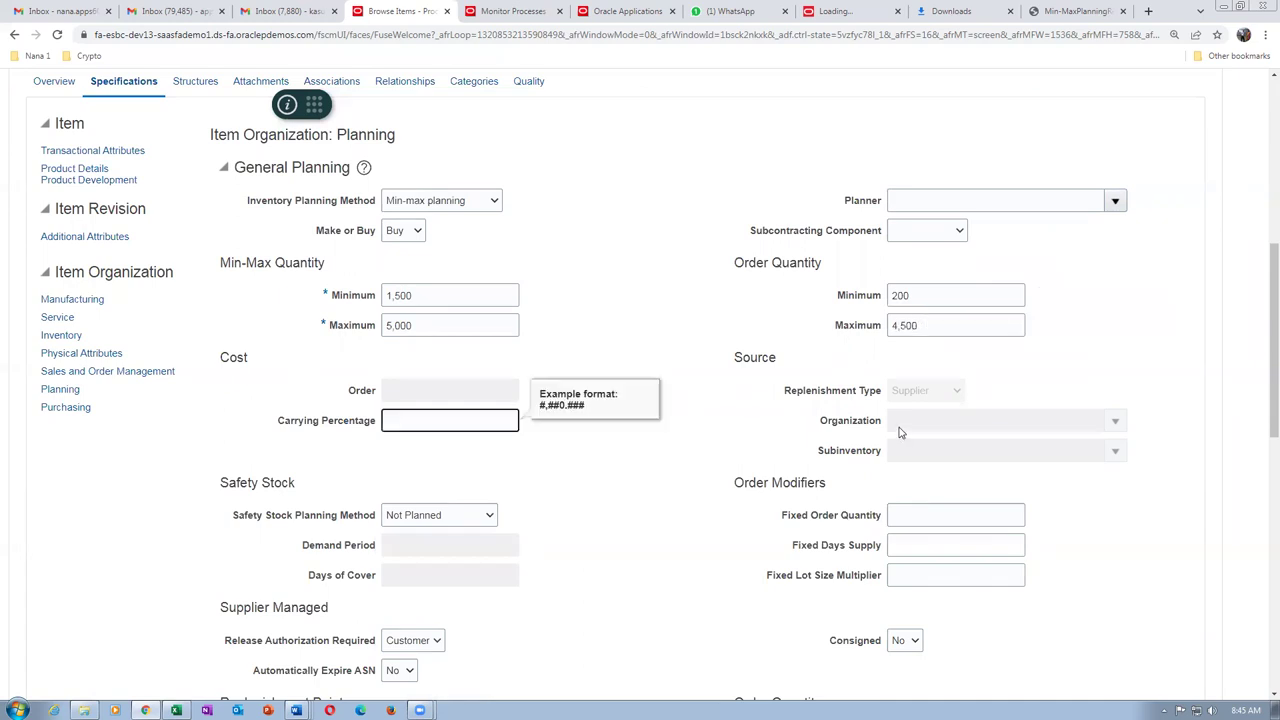
Set the Fixed Lot Size Multiplier to 200.
{"action": "scroll", "coordinate": [685, 400], "scroll_direction": "down", "scroll_amount": 2}
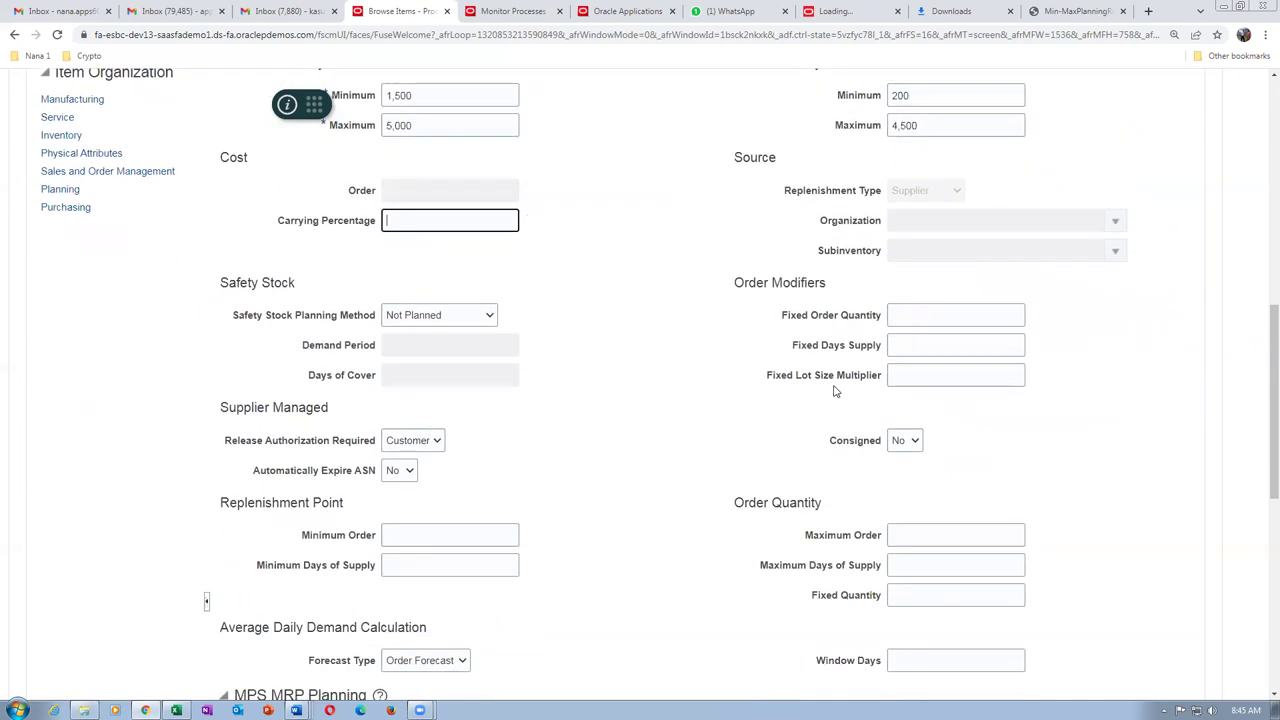
{"action": "left_click", "coordinate": [928, 378]}
{"action": "type", "text": "200"}
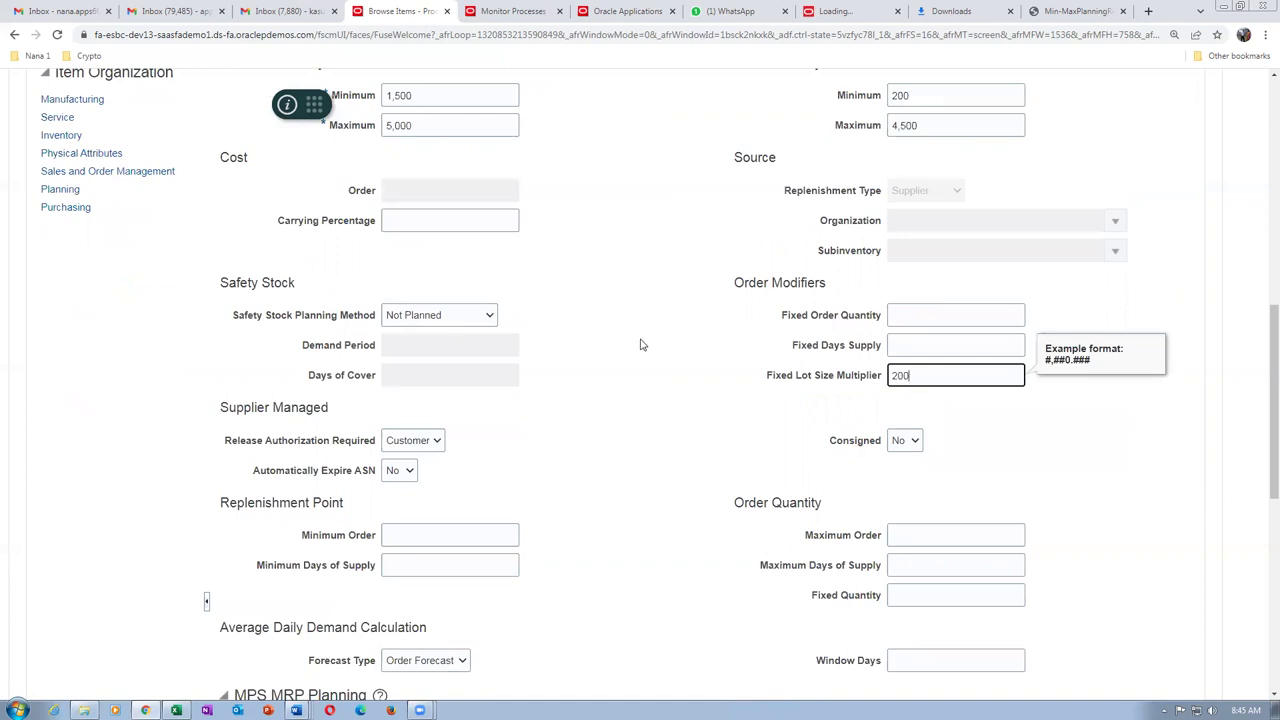
{"action": "left_click", "coordinate": [632, 363]}
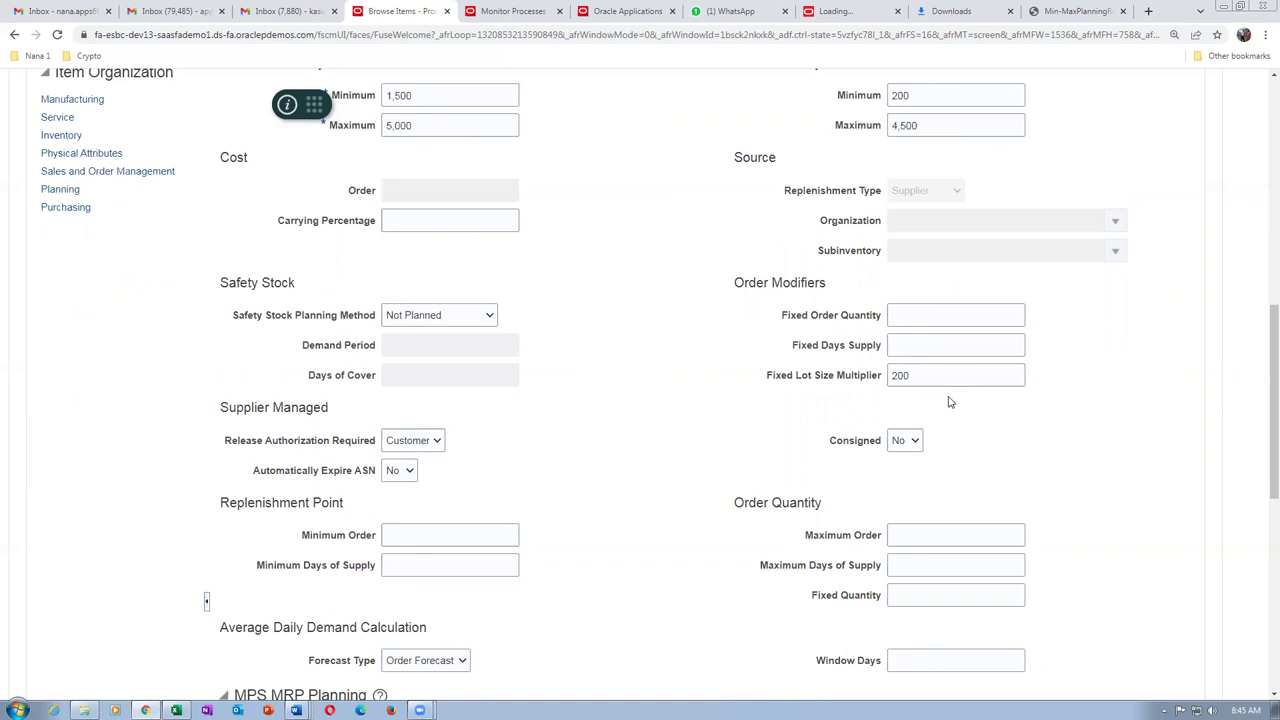
Save and close item t018_MM_test using Save and Close from the Save dropdown.
{"action": "scroll", "coordinate": [607, 460], "scroll_direction": "up", "scroll_amount": 3}
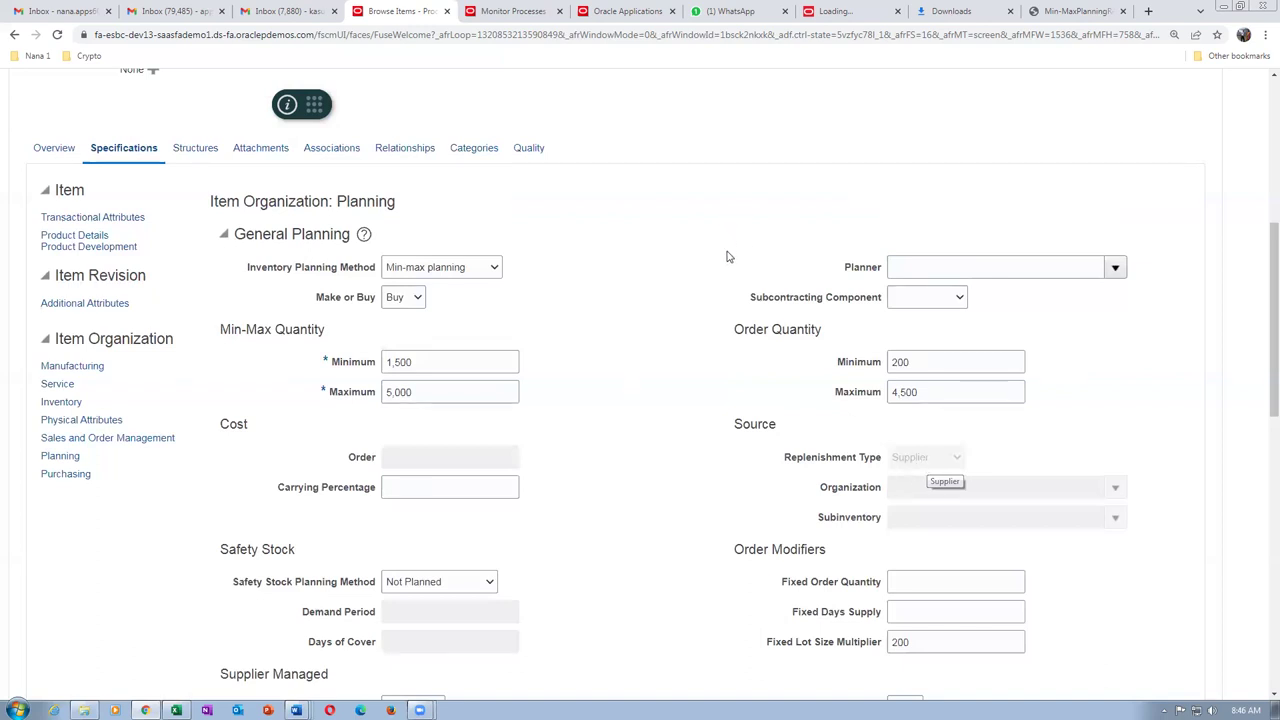
{"action": "scroll", "coordinate": [728, 258], "scroll_direction": "up", "scroll_amount": 3}
{"action": "scroll", "coordinate": [738, 266], "scroll_direction": "up", "scroll_amount": 2}
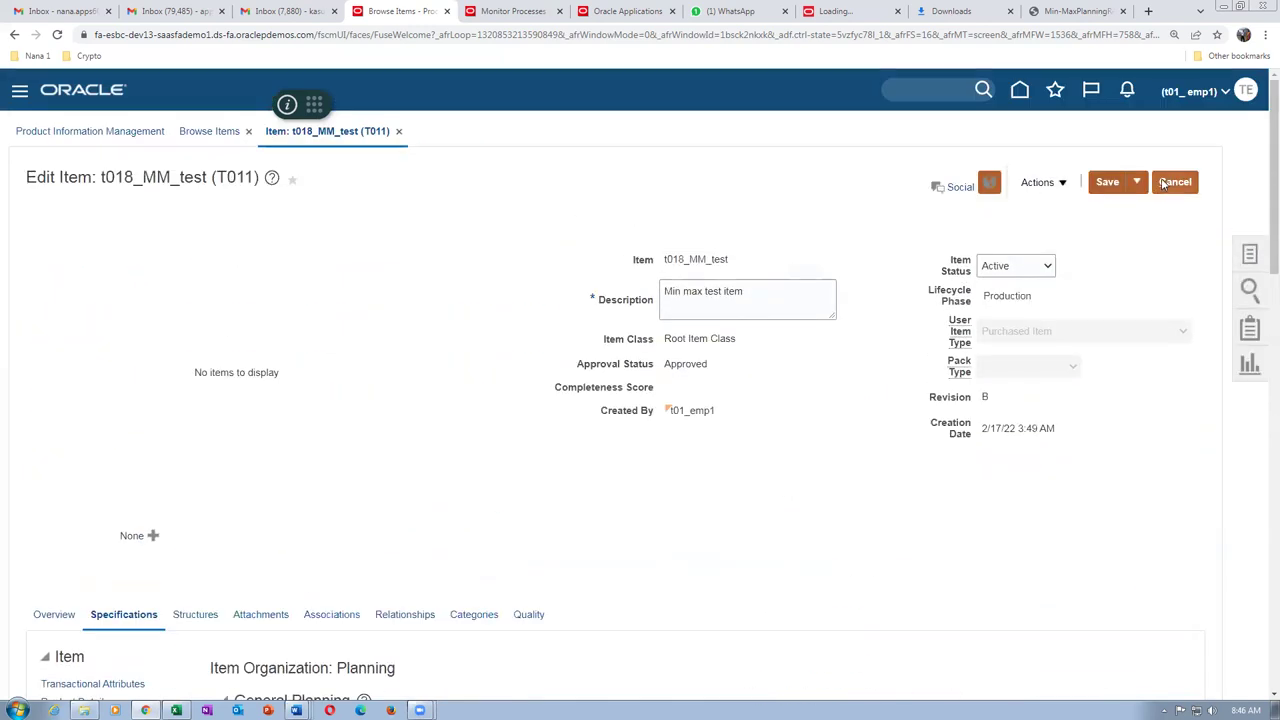
{"action": "left_click", "coordinate": [1137, 182]}
{"action": "left_click", "coordinate": [1148, 211]}
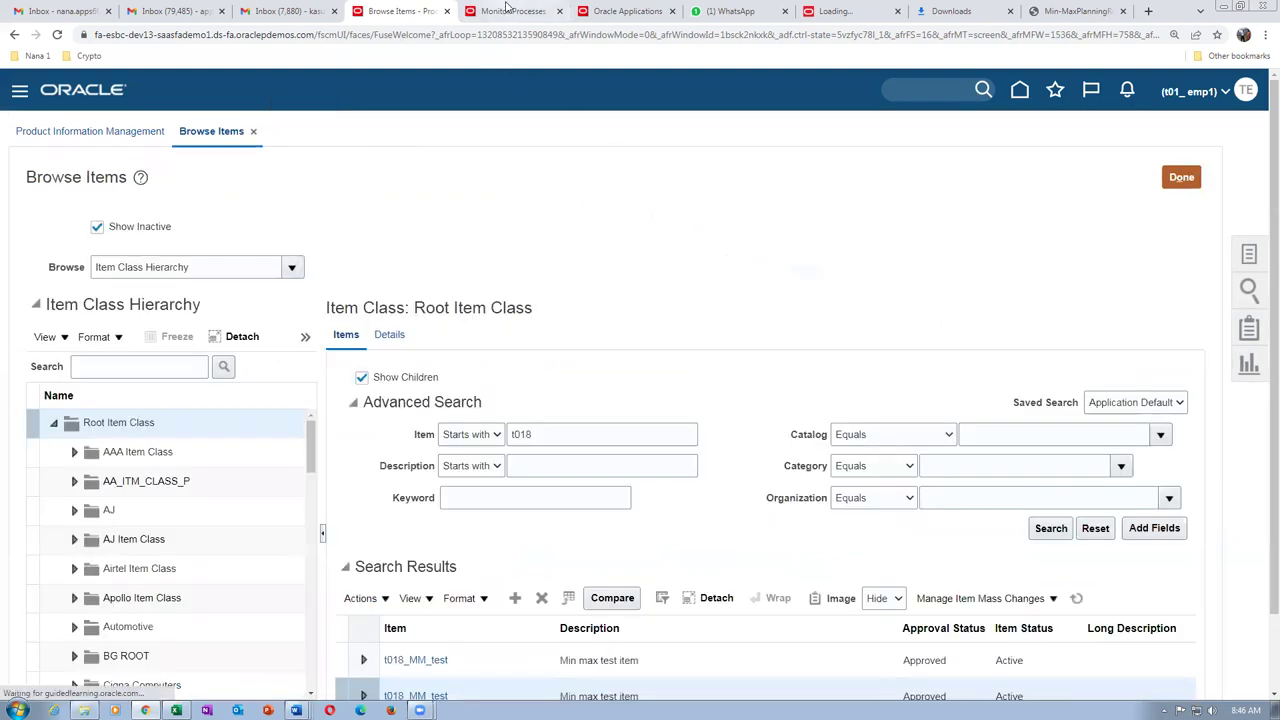
Resubmit the Print Min-Max Planning Report and refresh until the new run succeeds.
{"action": "left_click", "coordinate": [508, 11]}
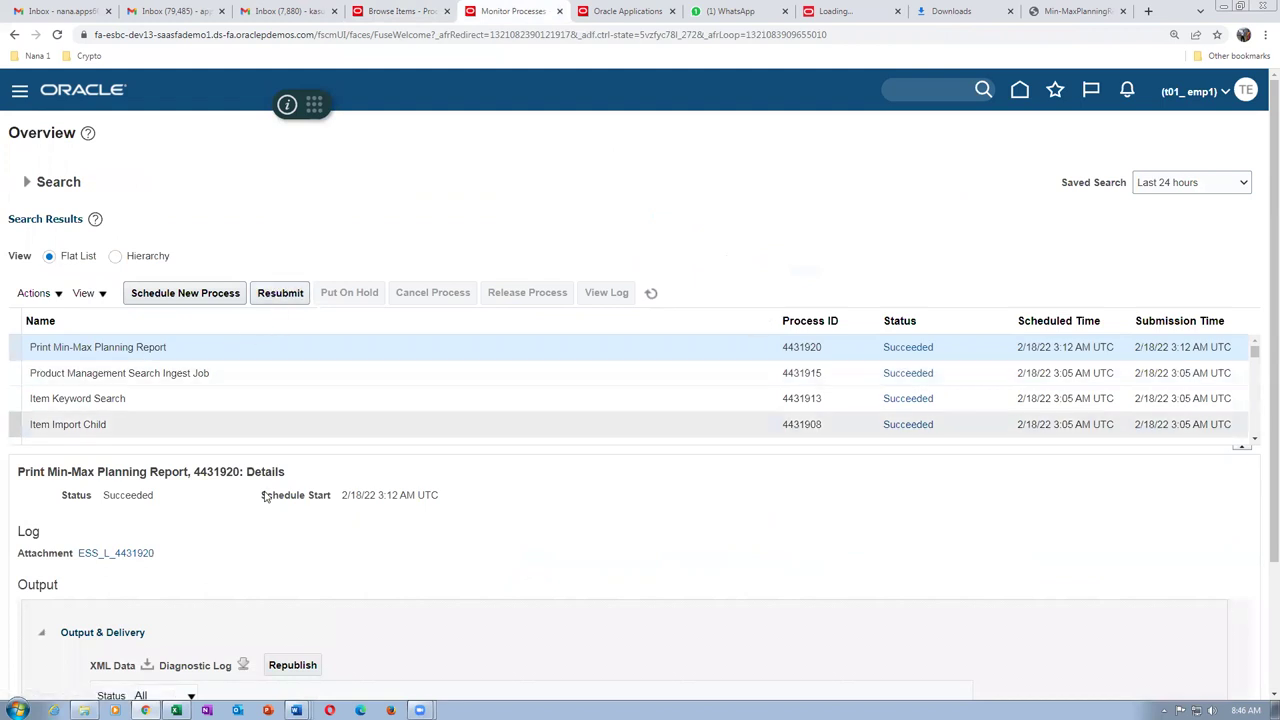
{"action": "left_click", "coordinate": [280, 295]}
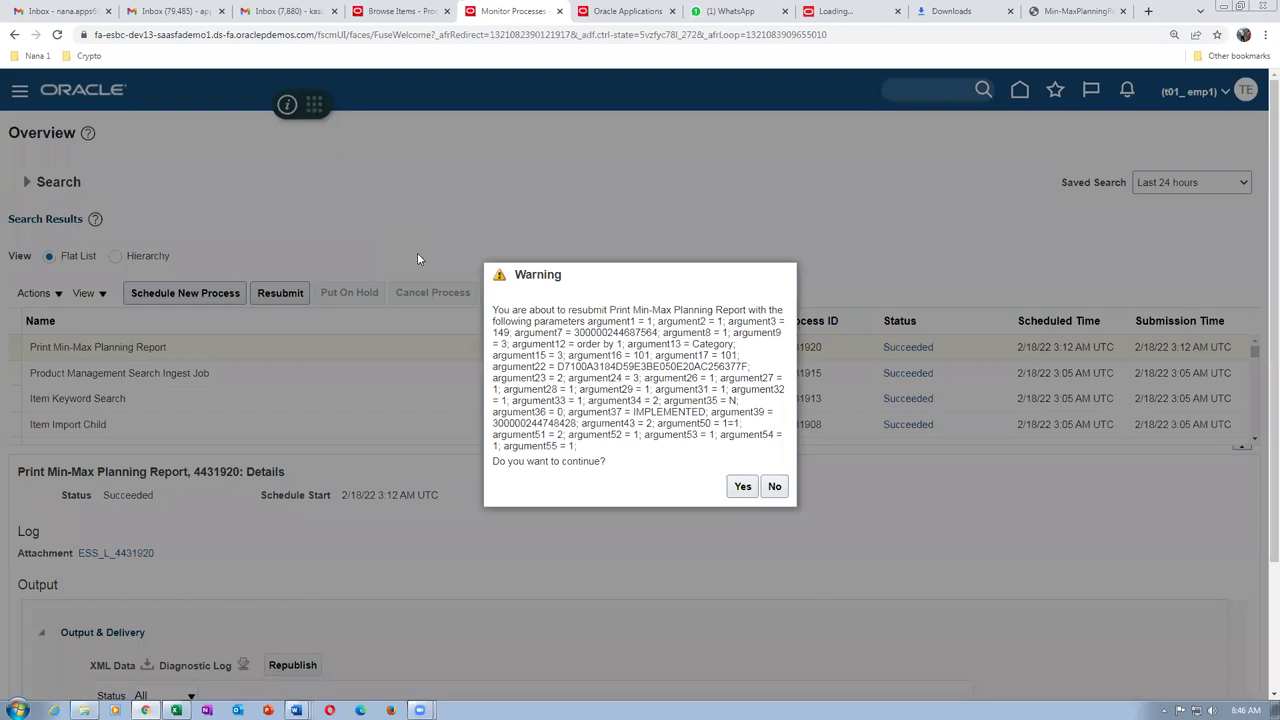
{"action": "left_click", "coordinate": [740, 486]}
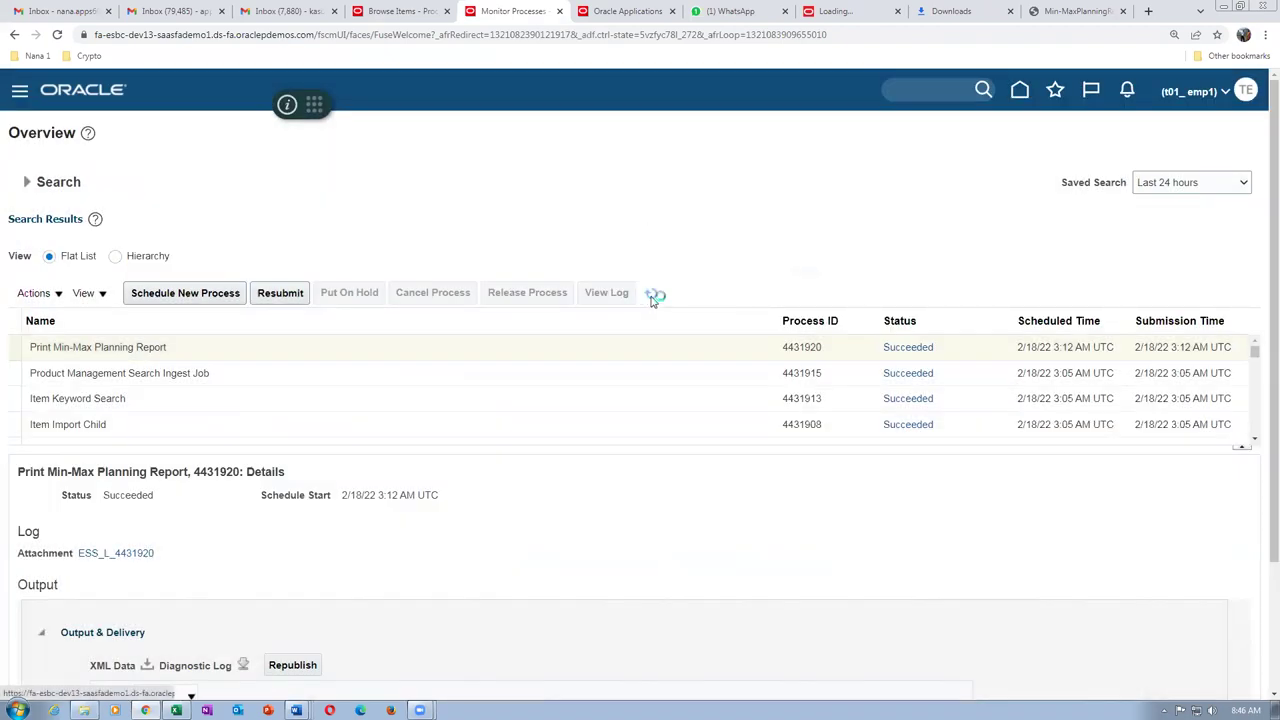
{"action": "left_click", "coordinate": [652, 298]}
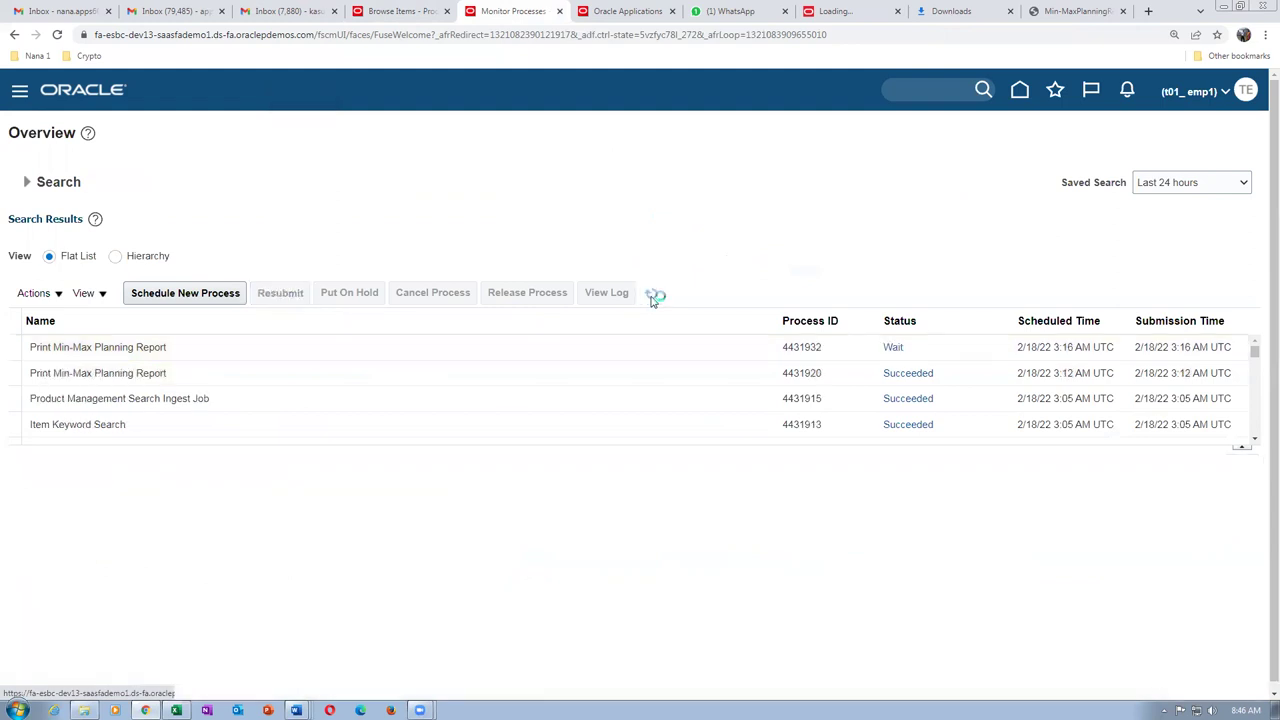
{"action": "left_click", "coordinate": [651, 296]}
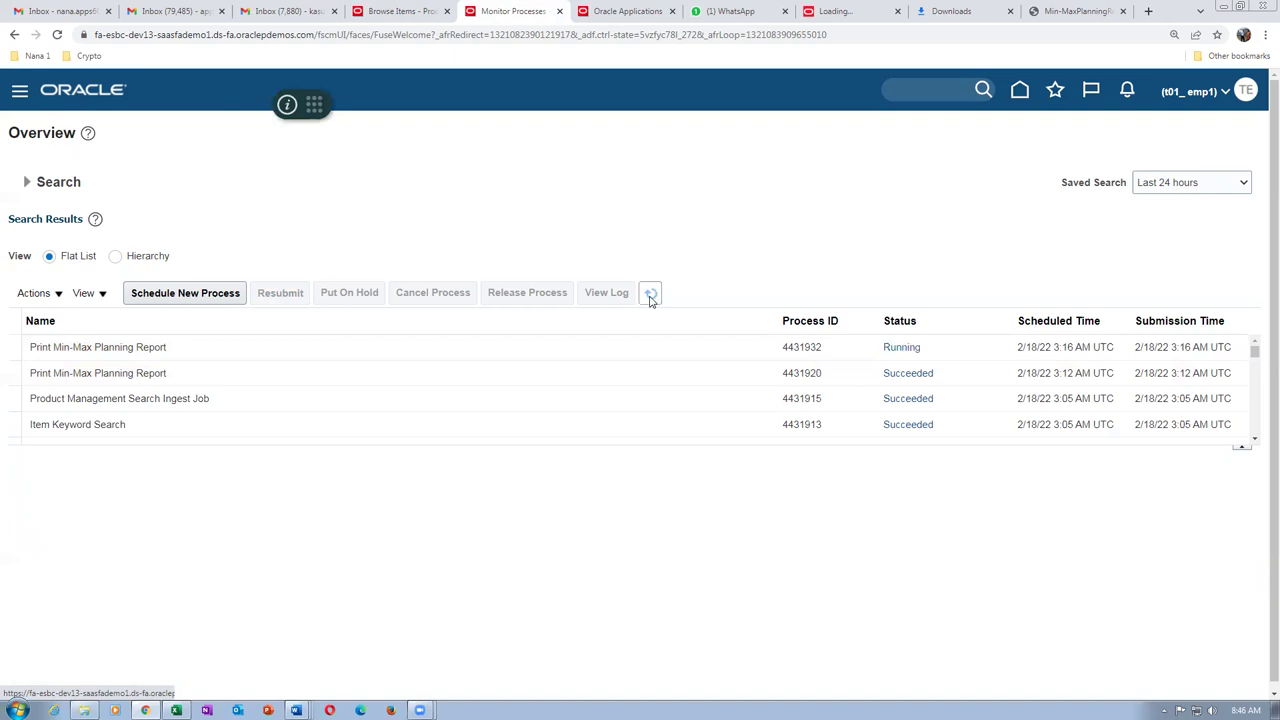
{"action": "left_click", "coordinate": [650, 298]}
{"action": "left_click", "coordinate": [650, 298]}
{"action": "left_click", "coordinate": [653, 299]}
Republish the latest report output and export it as a PDF.
{"action": "left_click", "coordinate": [176, 352]}
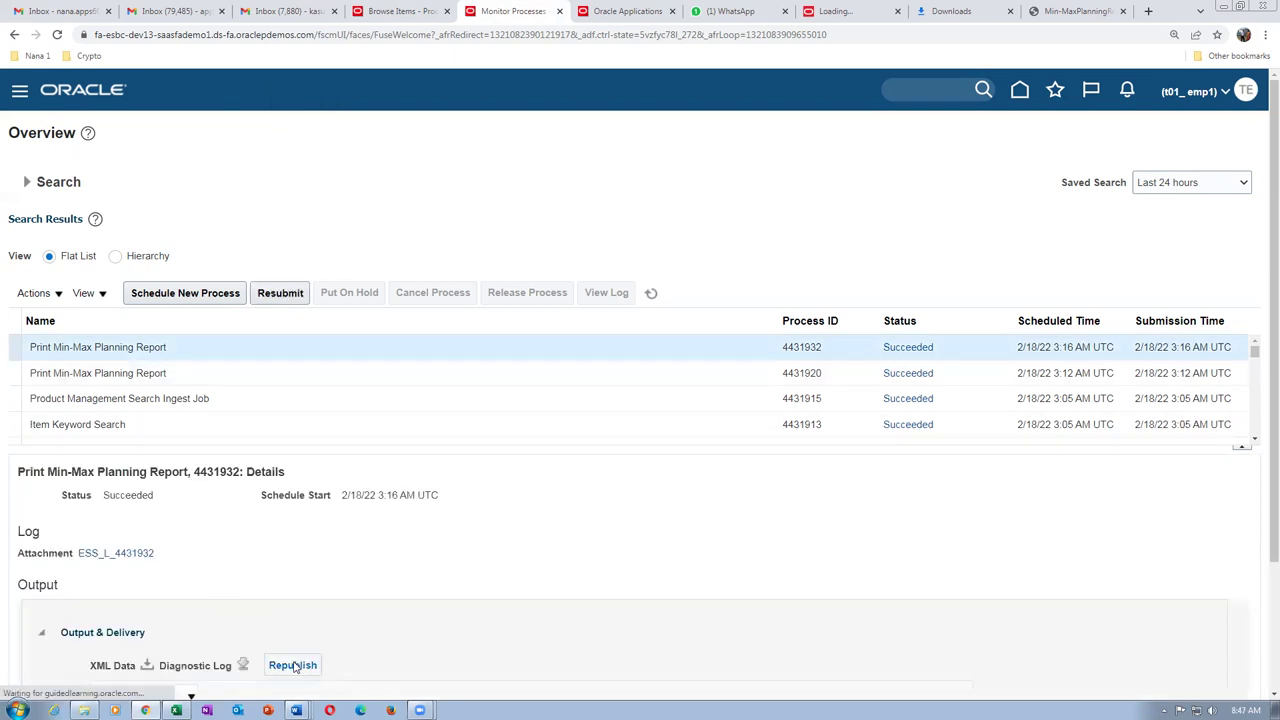
{"action": "left_click", "coordinate": [293, 665]}
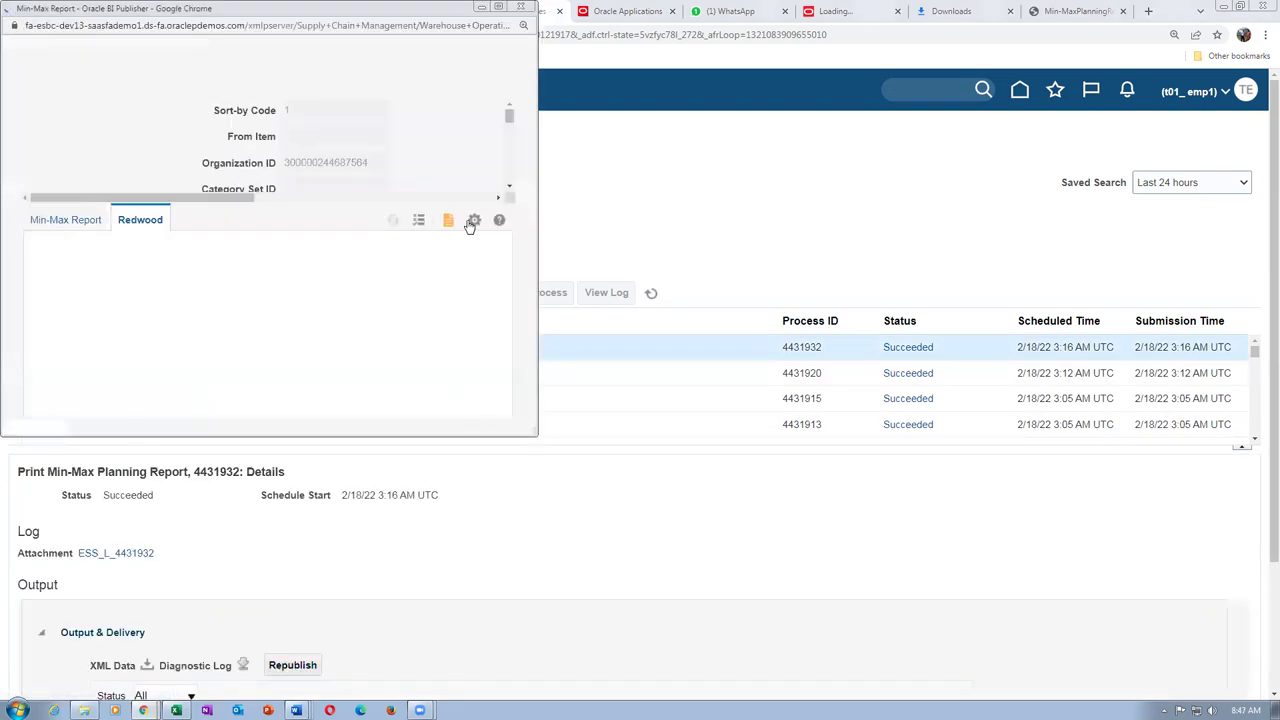
{"action": "left_click", "coordinate": [472, 221]}
{"action": "mouse_move", "coordinate": [470, 245]}
{"action": "left_click", "coordinate": [331, 271]}
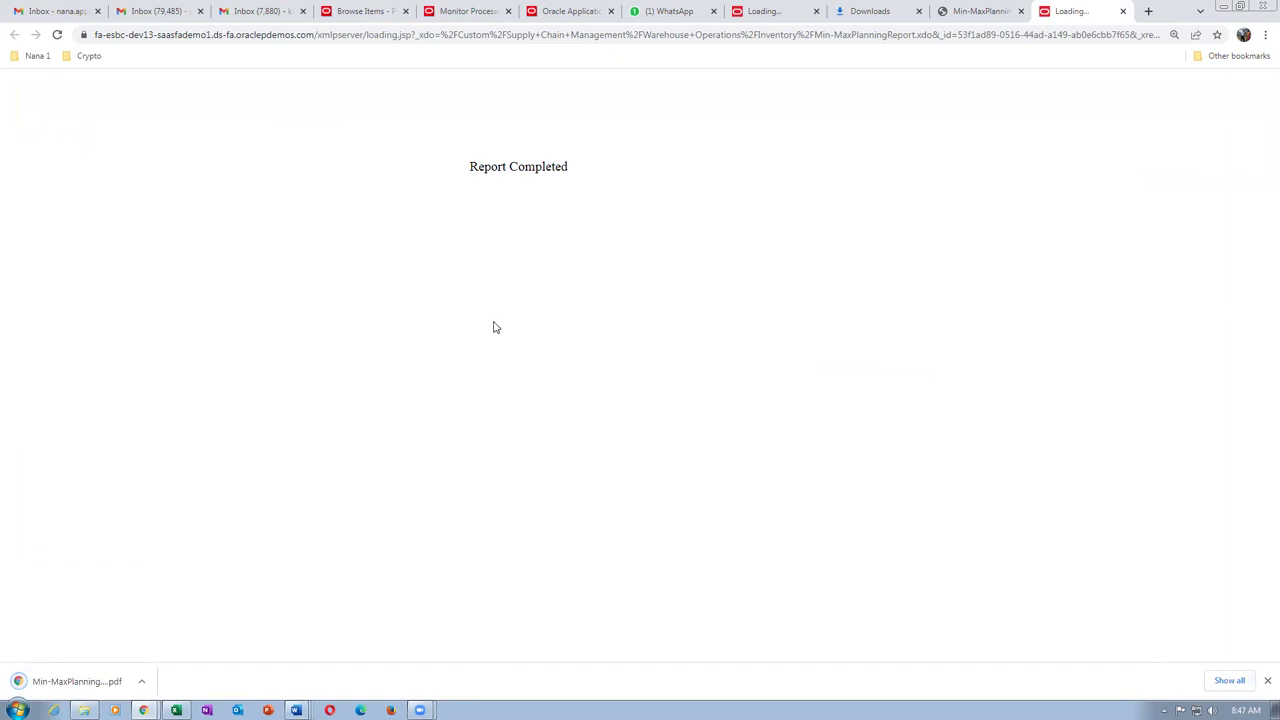
Open the downloaded Min-Max report PDF.
{"action": "left_click", "coordinate": [1229, 681]}
{"action": "left_click", "coordinate": [531, 172]}
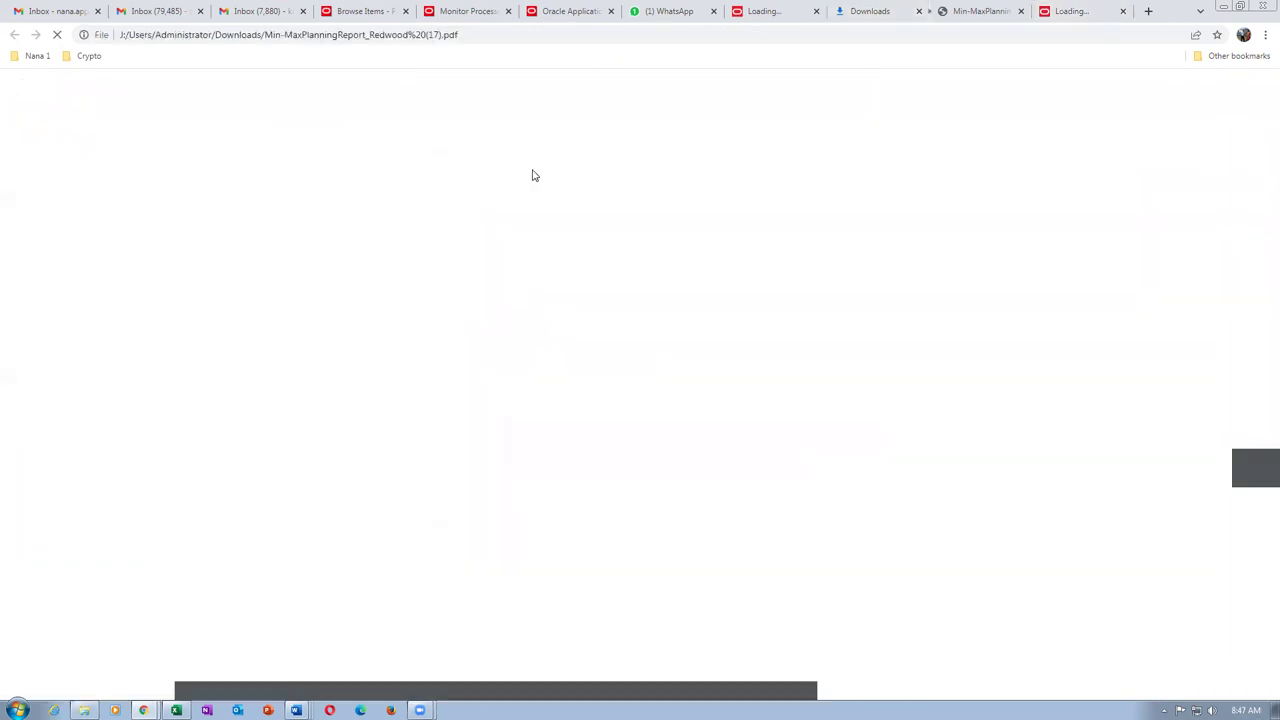
{"action": "scroll", "coordinate": [697, 390], "scroll_direction": "down", "scroll_amount": 4}
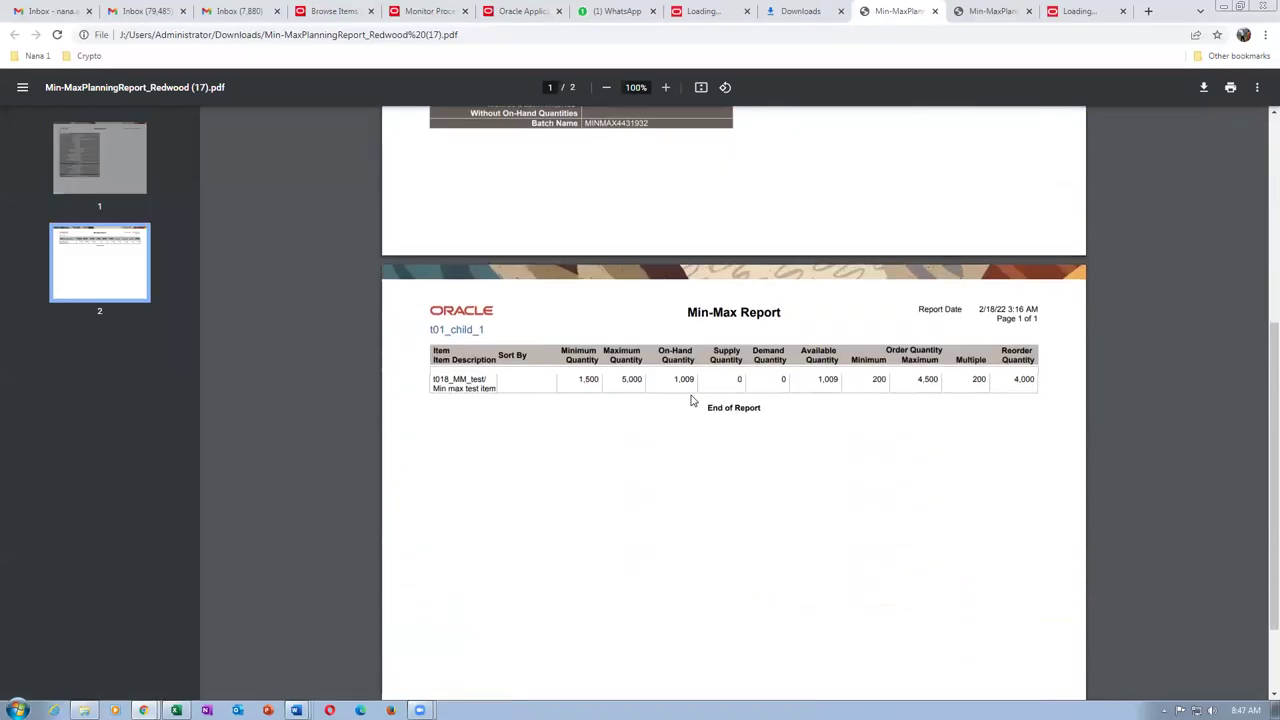
{"action": "scroll", "coordinate": [667, 509], "scroll_direction": "up", "scroll_amount": 1}
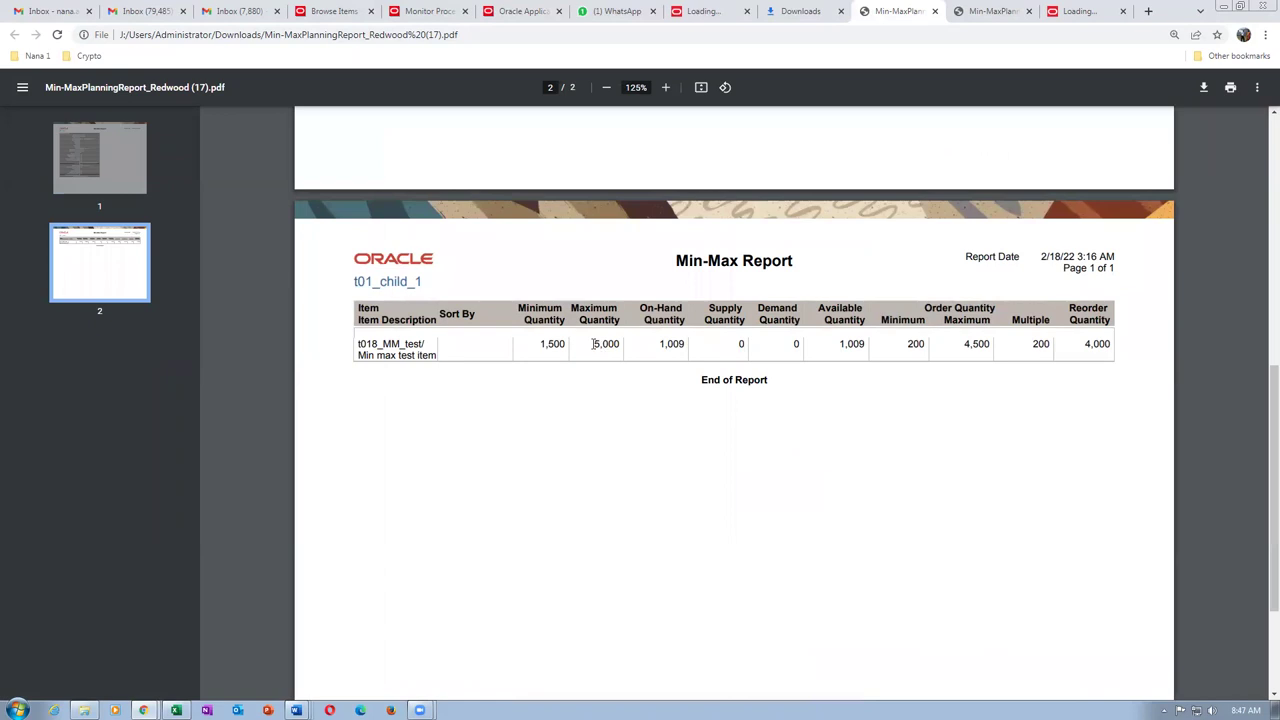
Highlight the report's maximum 5,000, order quantities 200 and 4,500, and reorder quantity 4,000.
{"action": "left_click_drag", "start_coordinate": [594, 343], "coordinate": [608, 344]}
{"action": "left_click", "coordinate": [670, 343]}
{"action": "left_click_drag", "start_coordinate": [963, 345], "coordinate": [990, 347]}
{"action": "left_click", "coordinate": [936, 451]}
{"action": "left_click_drag", "start_coordinate": [1086, 343], "coordinate": [1106, 343]}
{"action": "left_click", "coordinate": [958, 444]}
{"action": "left_click_drag", "start_coordinate": [905, 343], "coordinate": [990, 345]}
{"action": "left_click", "coordinate": [952, 385]}
{"action": "left_click_drag", "start_coordinate": [968, 344], "coordinate": [985, 344]}
{"action": "left_click", "coordinate": [970, 350]}
{"action": "left_click_drag", "start_coordinate": [966, 347], "coordinate": [984, 348]}
{"action": "left_click_drag", "start_coordinate": [1086, 343], "coordinate": [1106, 343]}
{"action": "left_click_drag", "start_coordinate": [963, 344], "coordinate": [993, 343]}
{"action": "left_click", "coordinate": [990, 400]}
Close the report PDF and downloads list, returning to the t018 Browse Items results.
{"action": "left_click", "coordinate": [935, 11]}
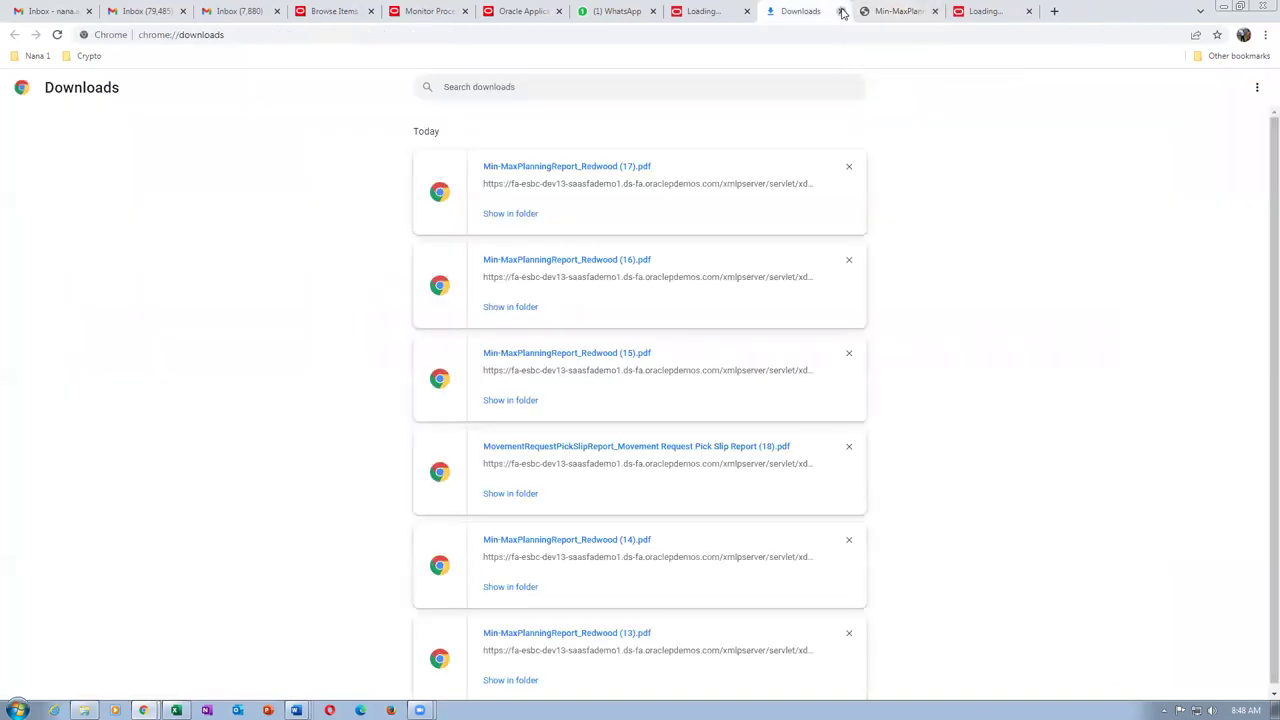
{"action": "left_click", "coordinate": [842, 11]}
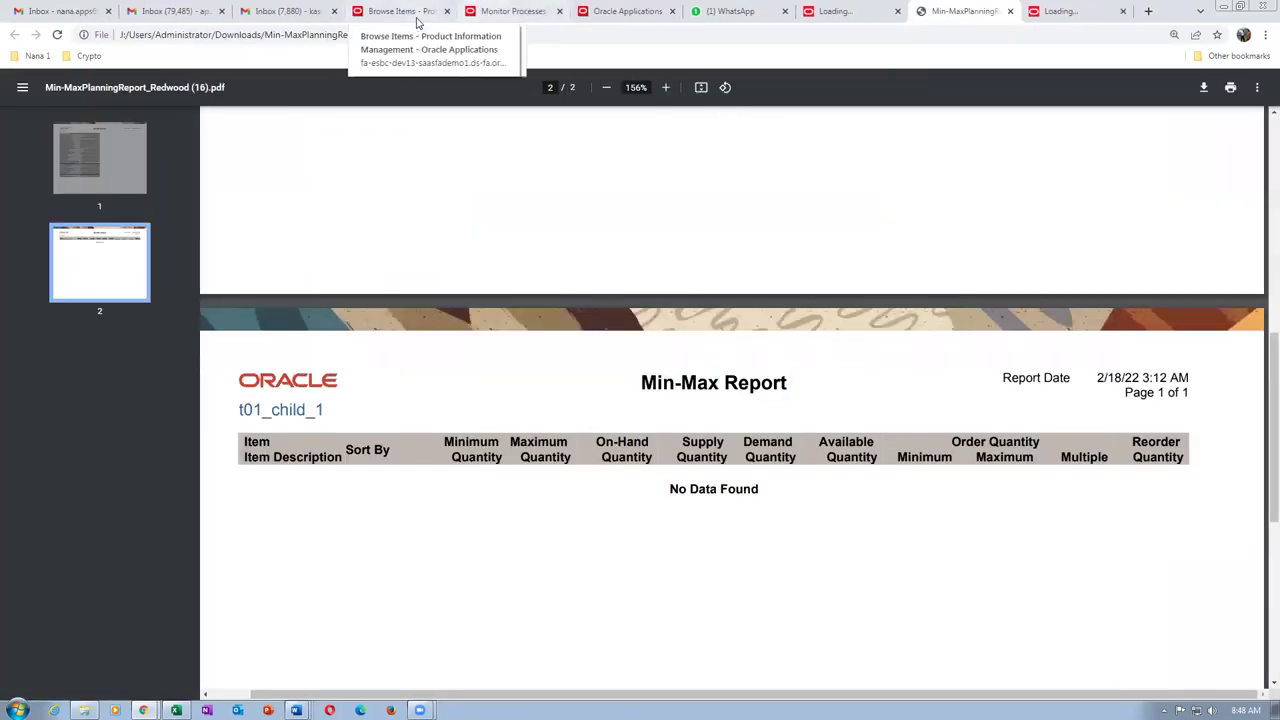
{"action": "left_click", "coordinate": [405, 11]}
{"action": "scroll", "coordinate": [640, 490], "scroll_direction": "down", "scroll_amount": 1}
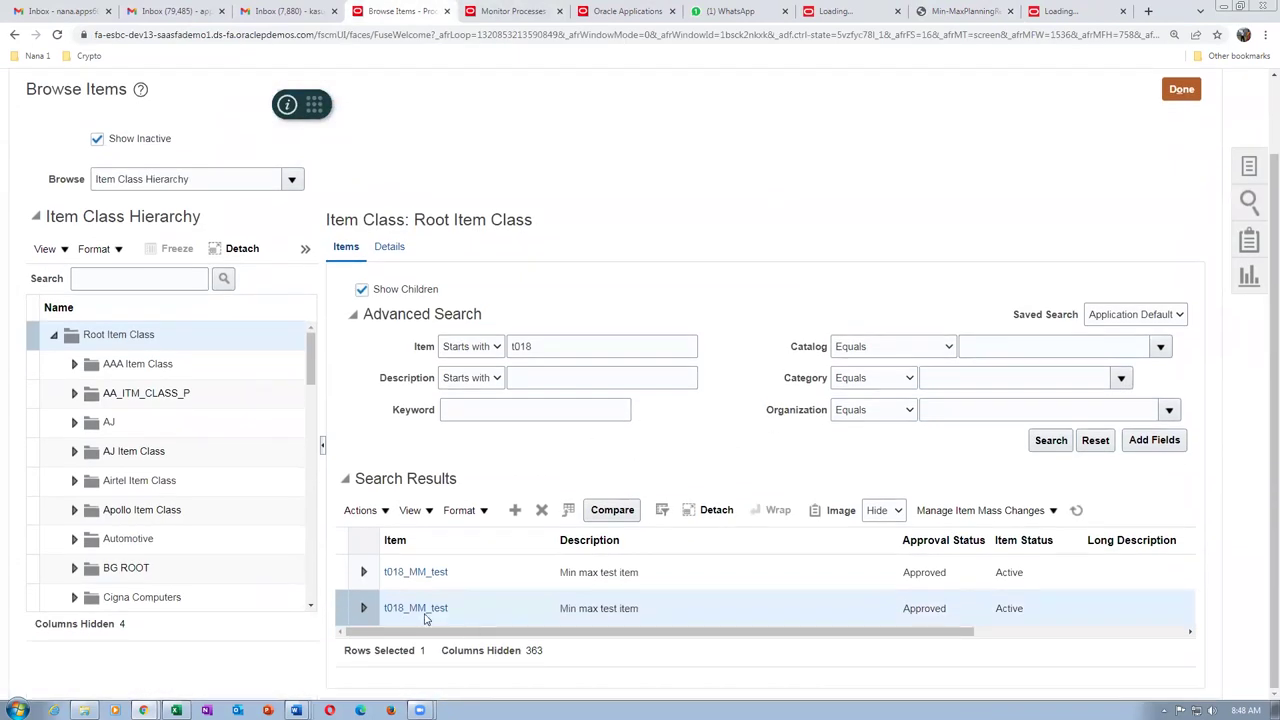
Open the second t018_MM_test item's Planning specifications.
{"action": "left_click", "coordinate": [420, 608]}
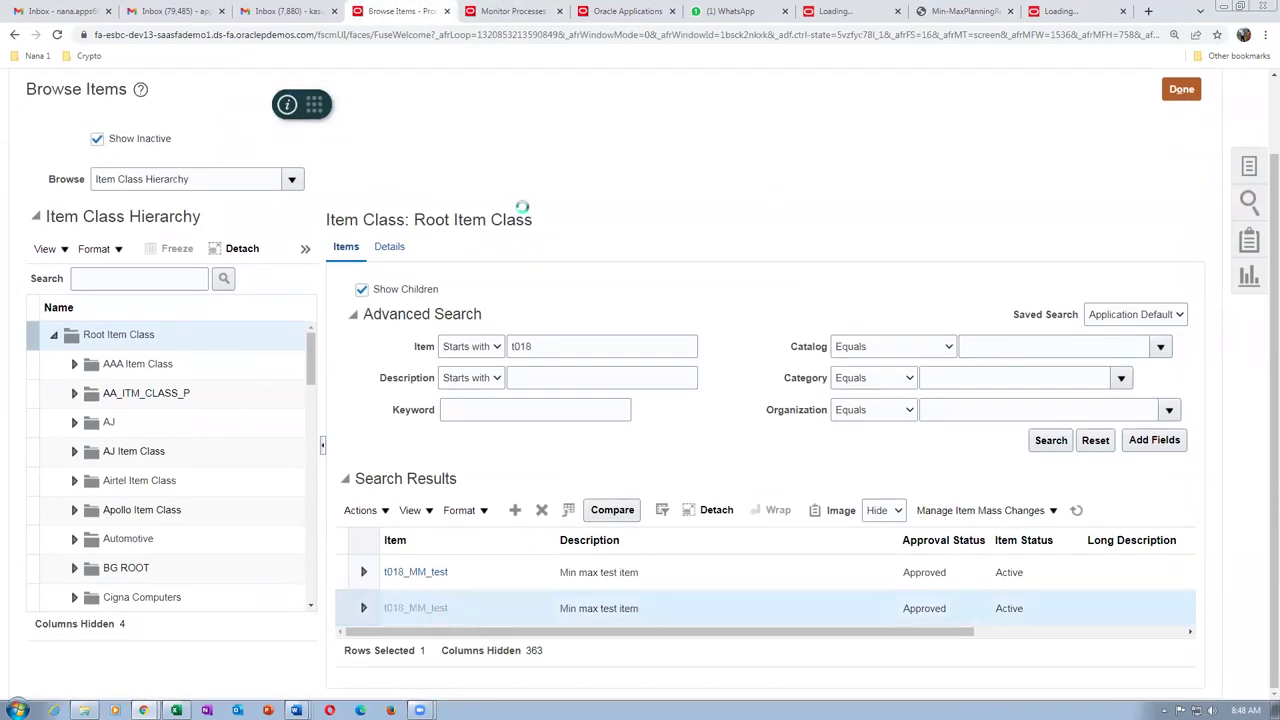
{"action": "left_click", "coordinate": [101, 620]}
{"action": "scroll", "coordinate": [271, 495], "scroll_direction": "down", "scroll_amount": 2}
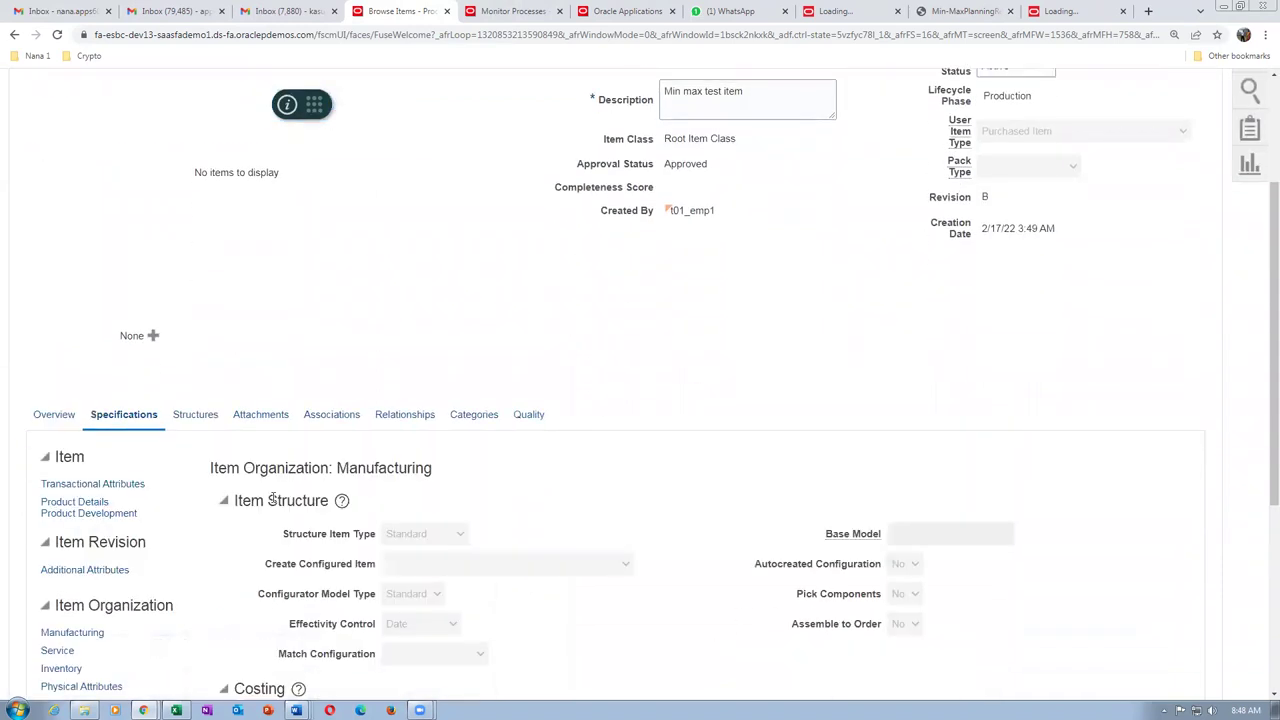
{"action": "scroll", "coordinate": [249, 420], "scroll_direction": "down", "scroll_amount": 2}
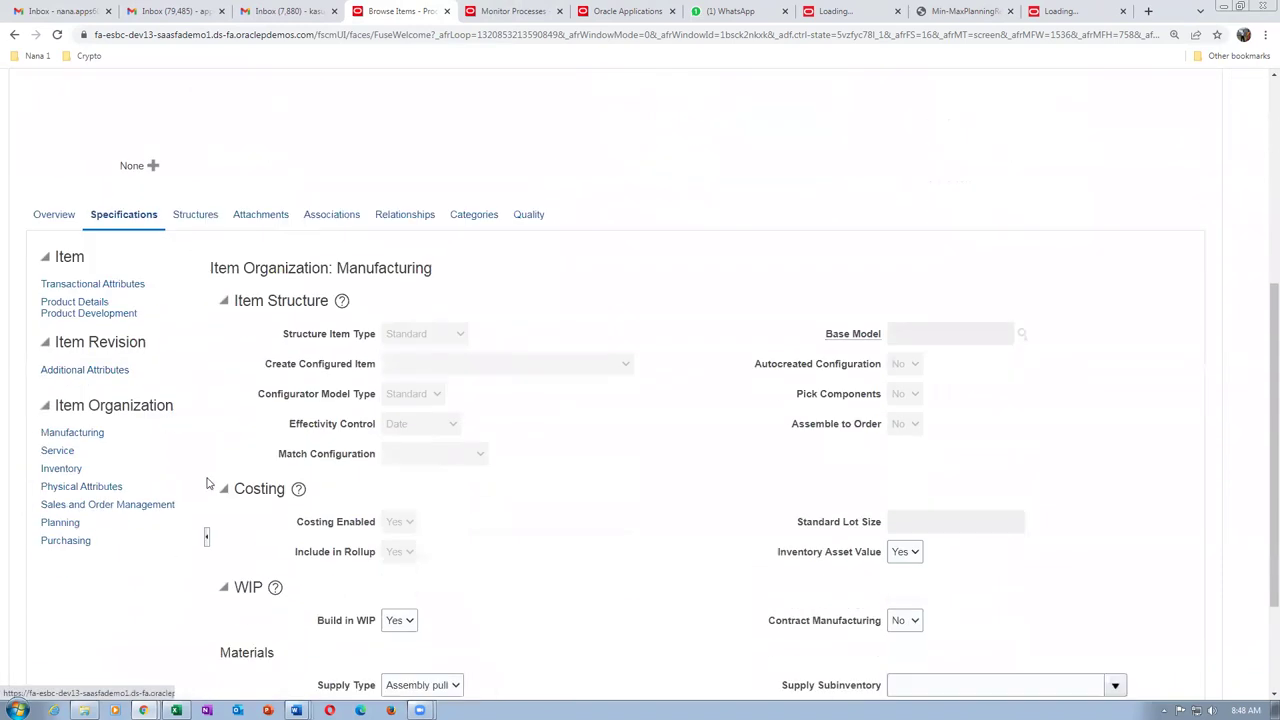
{"action": "left_click", "coordinate": [58, 523]}
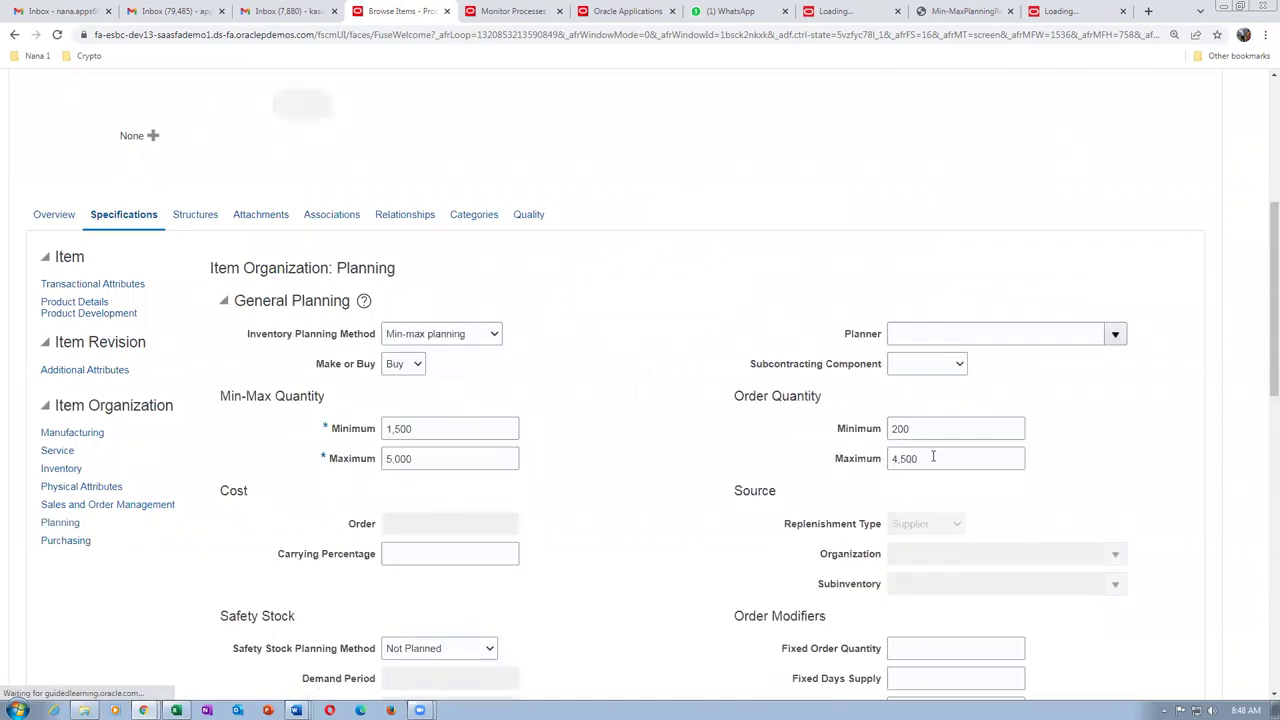
Change the order quantity maximum to 3,000 and the minimum to 100.
{"action": "left_click", "coordinate": [933, 456]}
{"action": "type", "text": "300"}
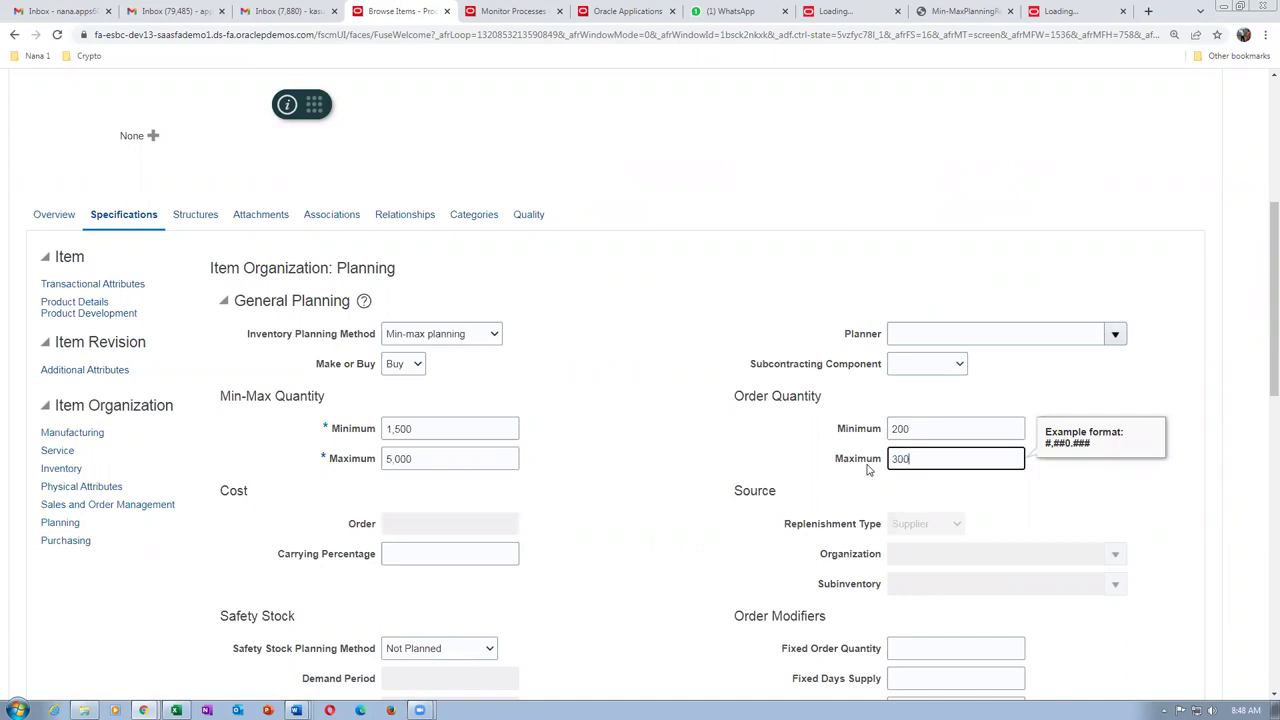
{"action": "key", "text": "Tab"}
{"action": "left_click", "coordinate": [929, 459]}
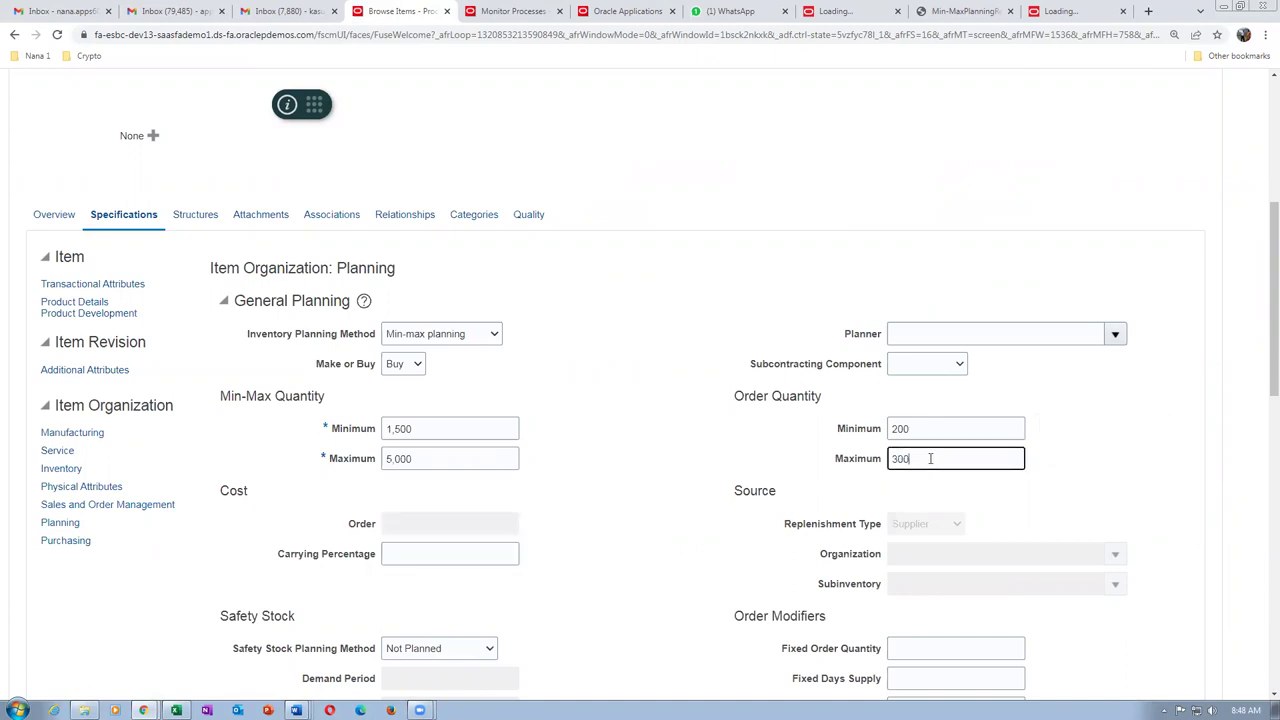
{"action": "type", "text": "0"}
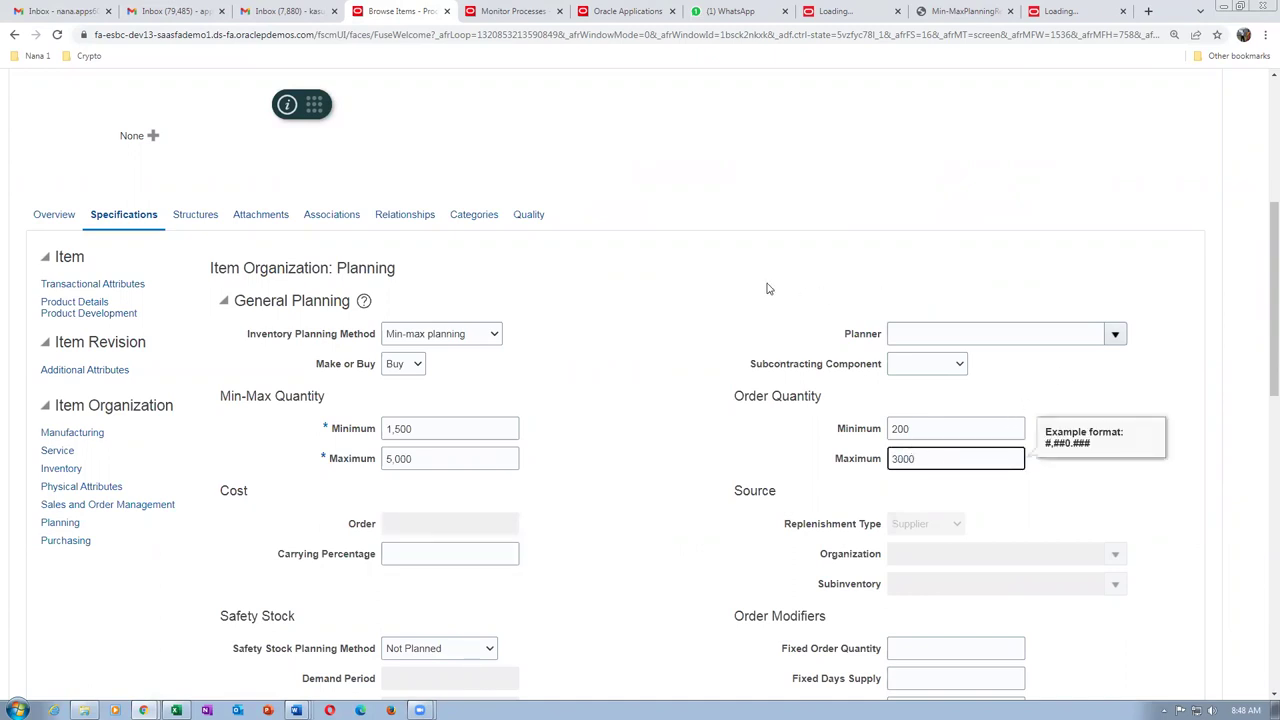
{"action": "left_click", "coordinate": [709, 274]}
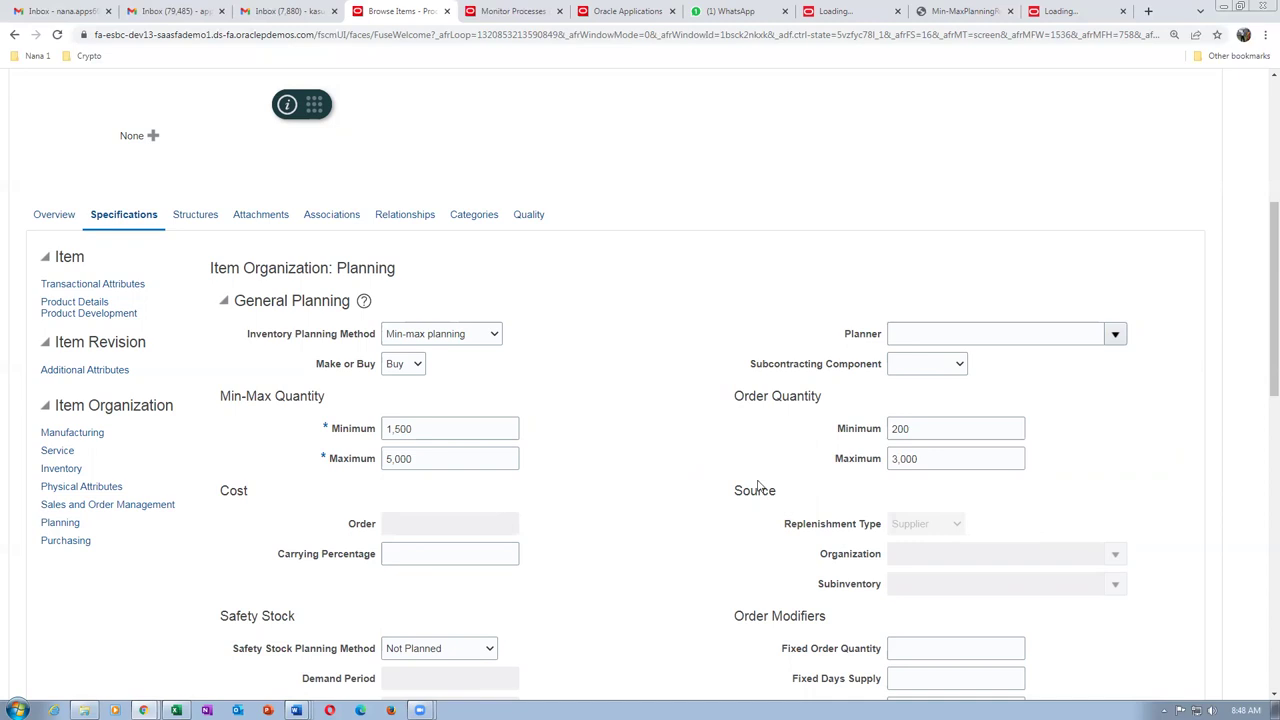
{"action": "double_click", "coordinate": [932, 430]}
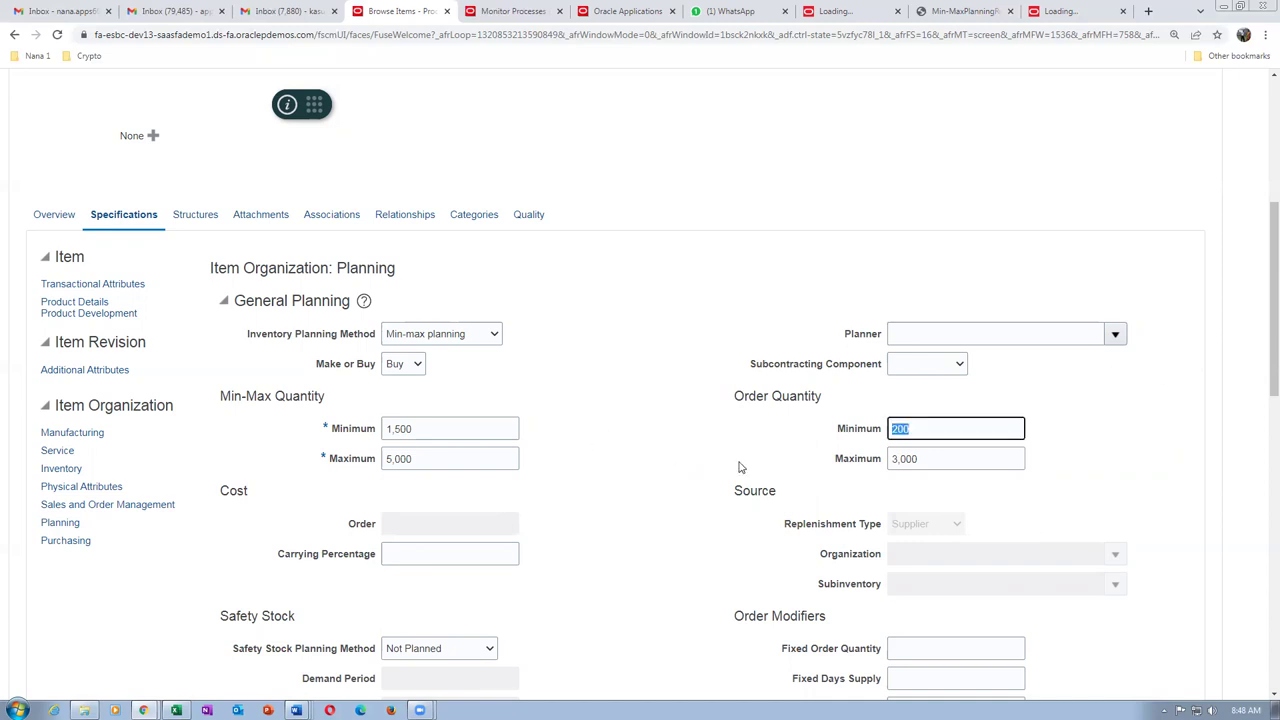
{"action": "type", "text": "100"}
{"action": "key", "text": "Tab"}
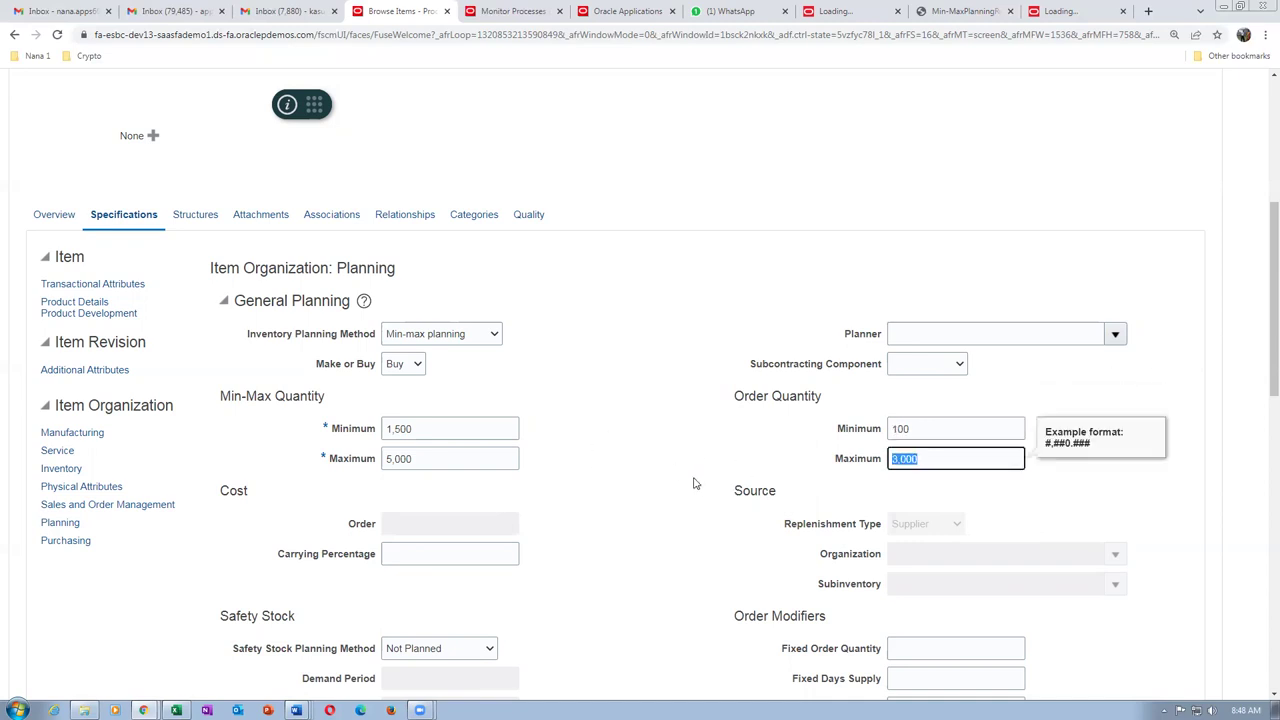
{"action": "left_click", "coordinate": [631, 486]}
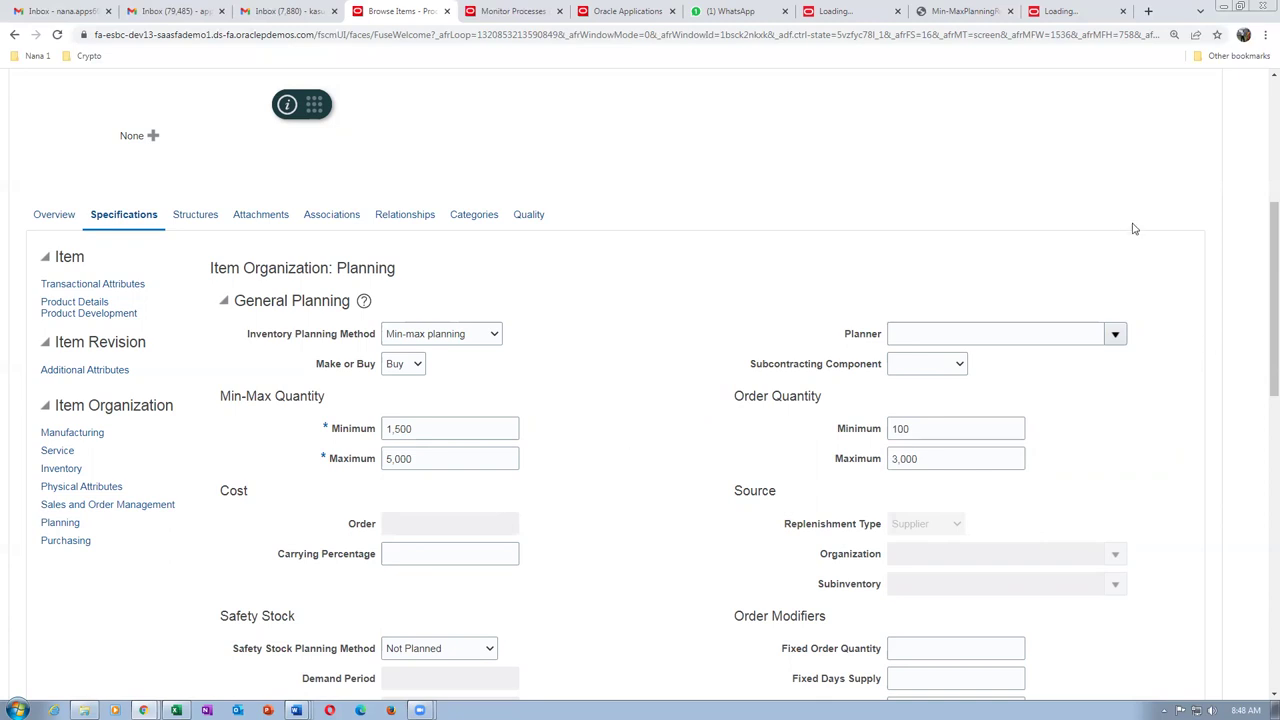
Save and close the item with Save and Close.
{"action": "scroll", "coordinate": [1113, 266], "scroll_direction": "up", "scroll_amount": 3}
{"action": "scroll", "coordinate": [1143, 257], "scroll_direction": "up", "scroll_amount": 2}
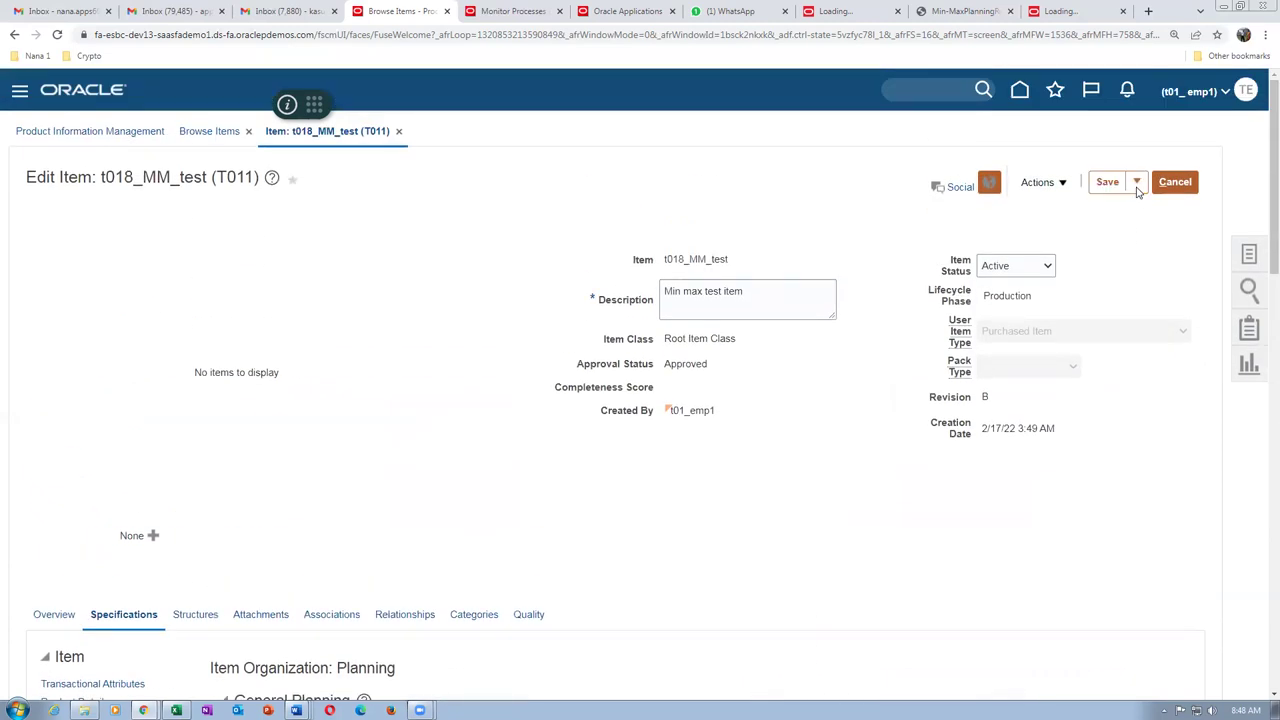
{"action": "left_click", "coordinate": [1137, 183]}
{"action": "left_click", "coordinate": [1141, 211]}
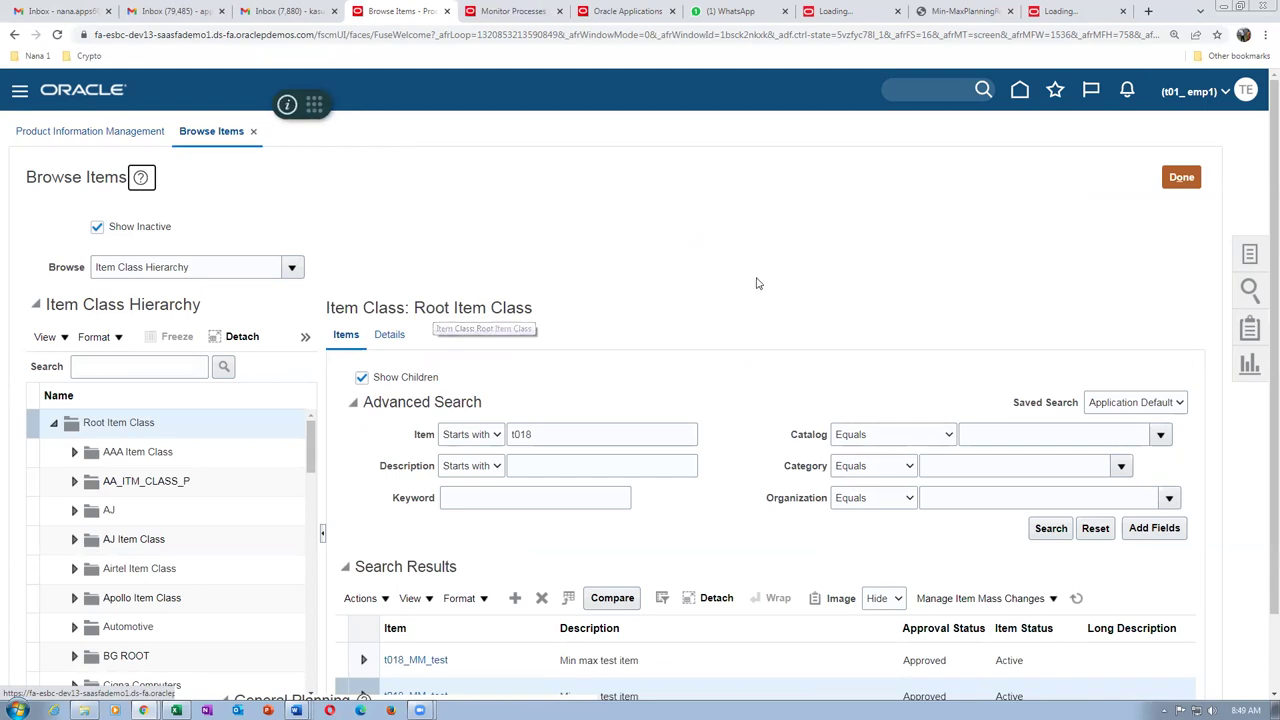
Open the Security Console from Tools and go to Users.
{"action": "left_click", "coordinate": [641, 14]}
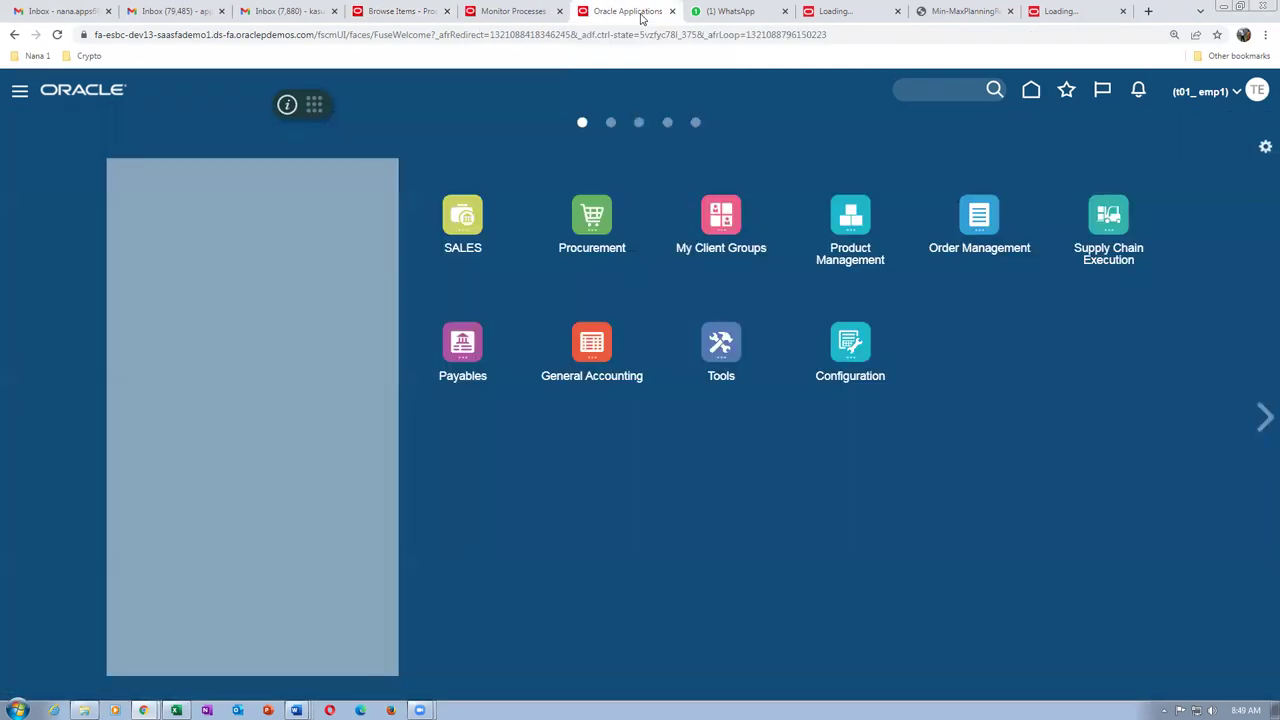
{"action": "left_click", "coordinate": [722, 345]}
{"action": "left_click", "coordinate": [1017, 450]}
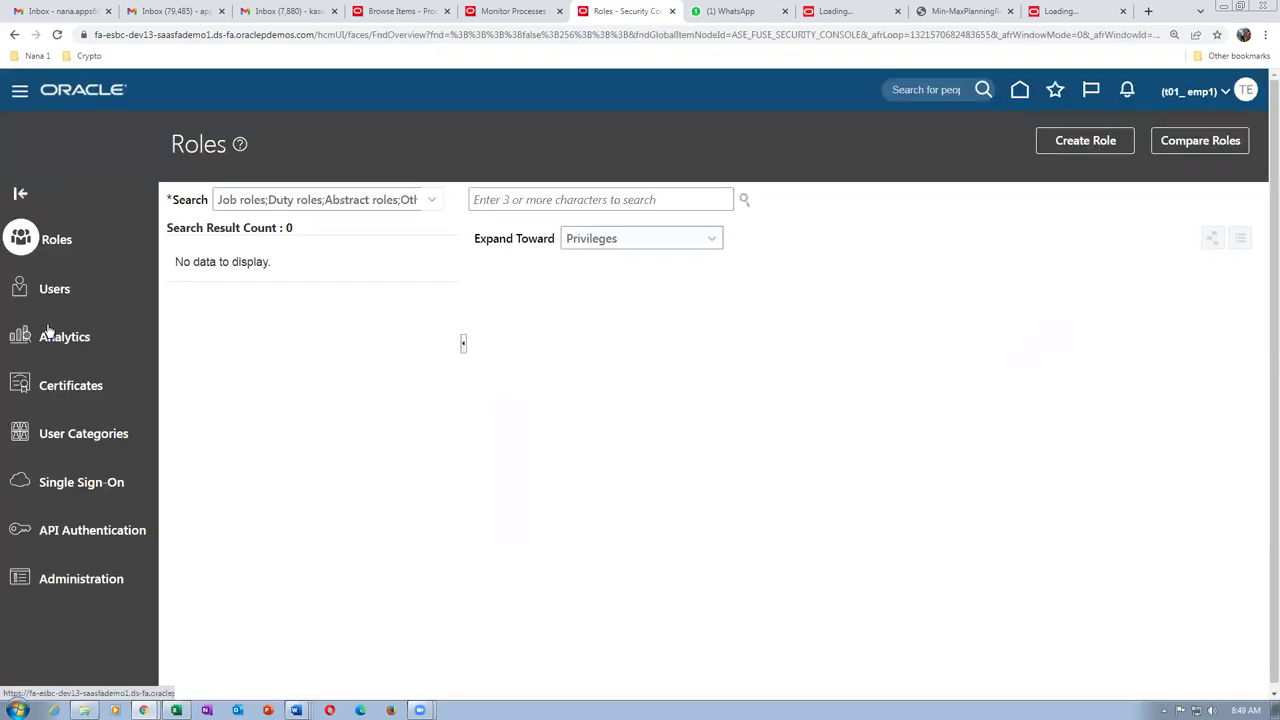
{"action": "left_click", "coordinate": [57, 291]}
Search users for 't0', open the first user, and review roles like Supply Chain Operations Manager.
{"action": "left_click", "coordinate": [569, 200]}
{"action": "type", "text": "t01"}
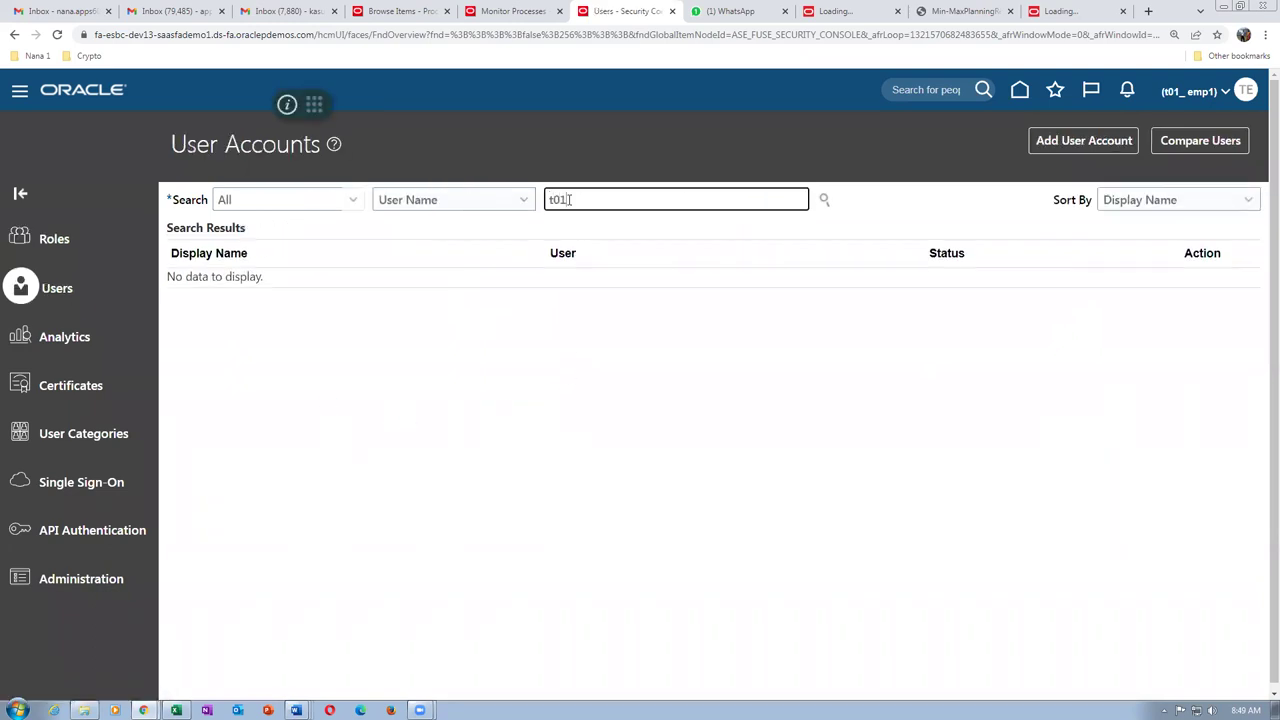
{"action": "key", "text": "Return"}
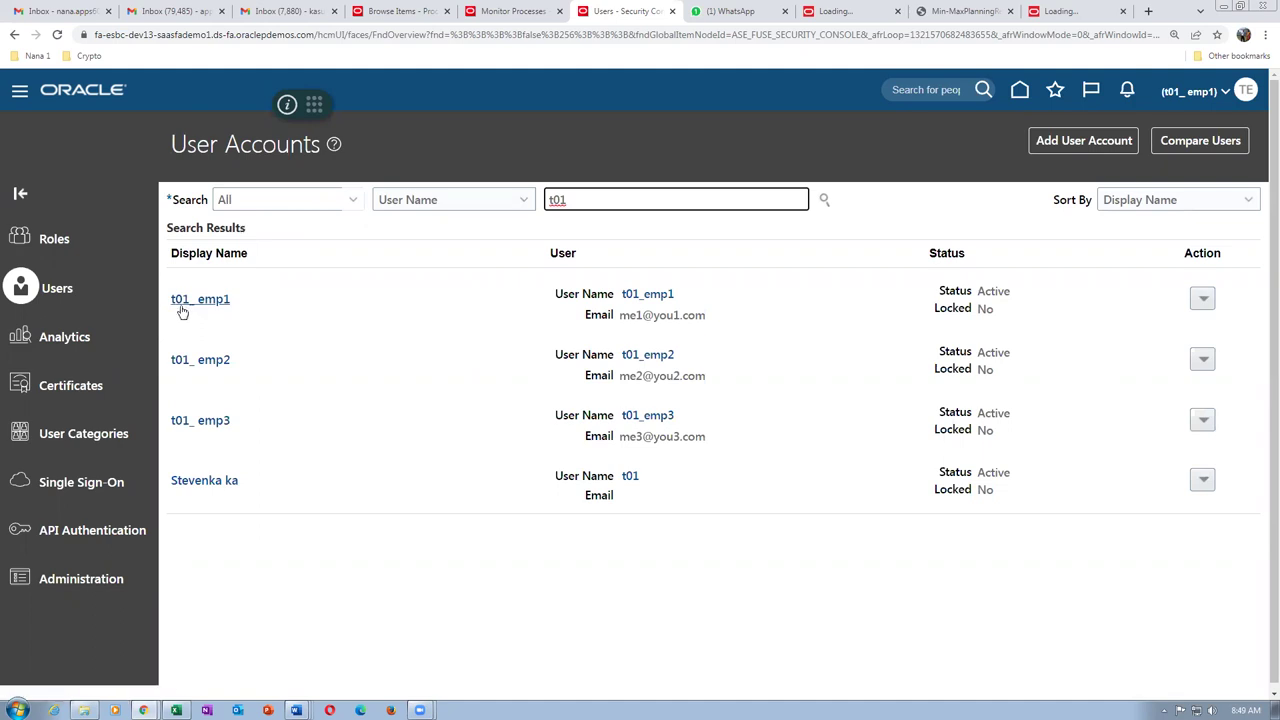
{"action": "left_click", "coordinate": [190, 299]}
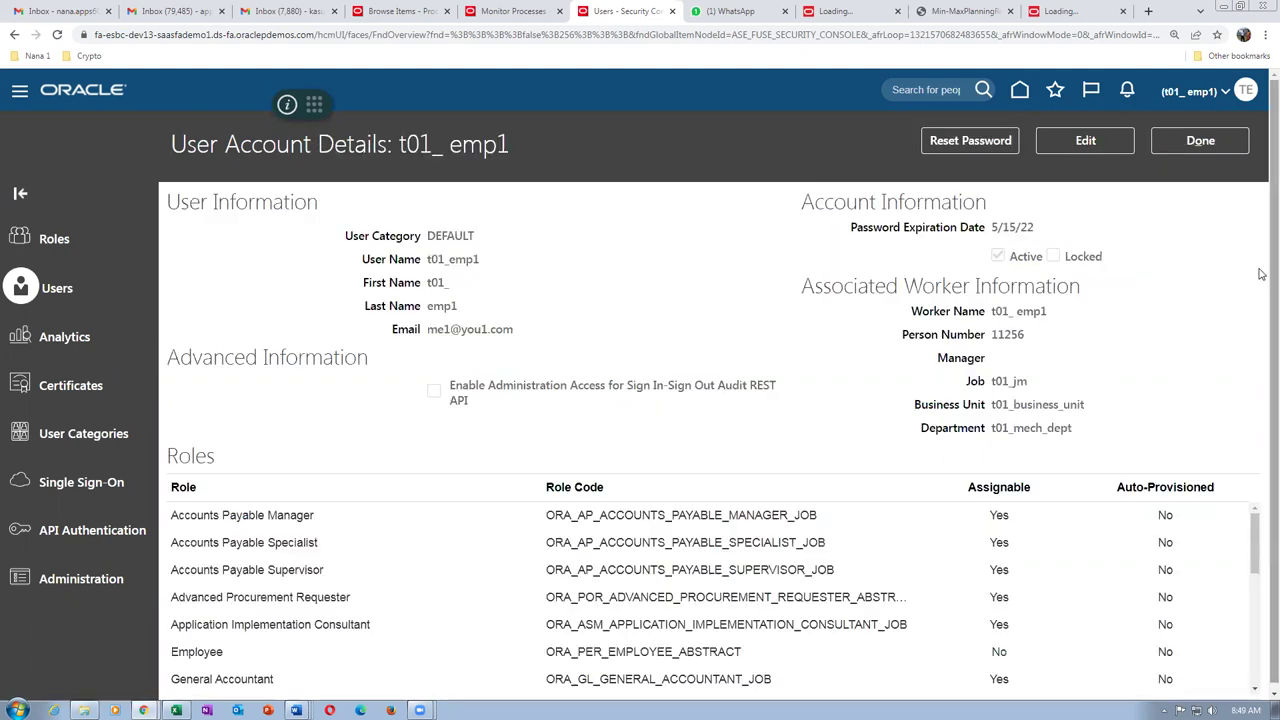
{"action": "scroll", "coordinate": [1262, 275], "scroll_direction": "down", "scroll_amount": 1}
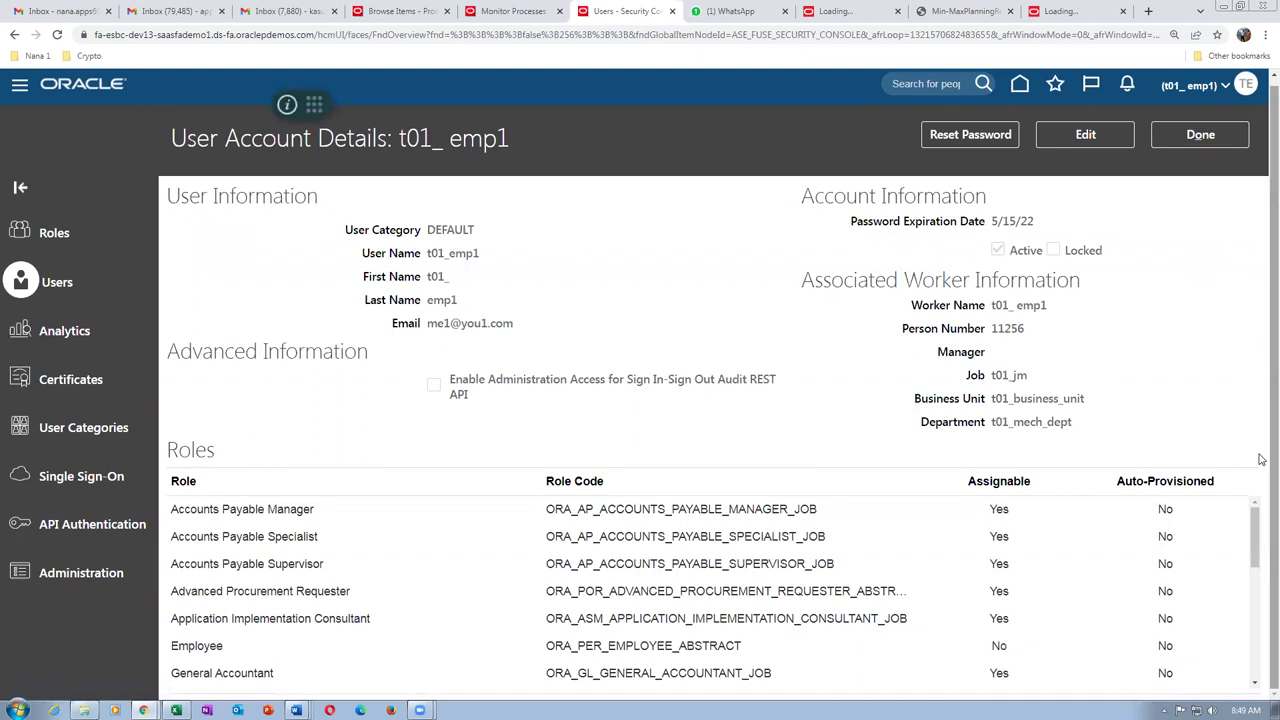
{"action": "left_click_drag", "start_coordinate": [1259, 517], "coordinate": [1260, 621]}
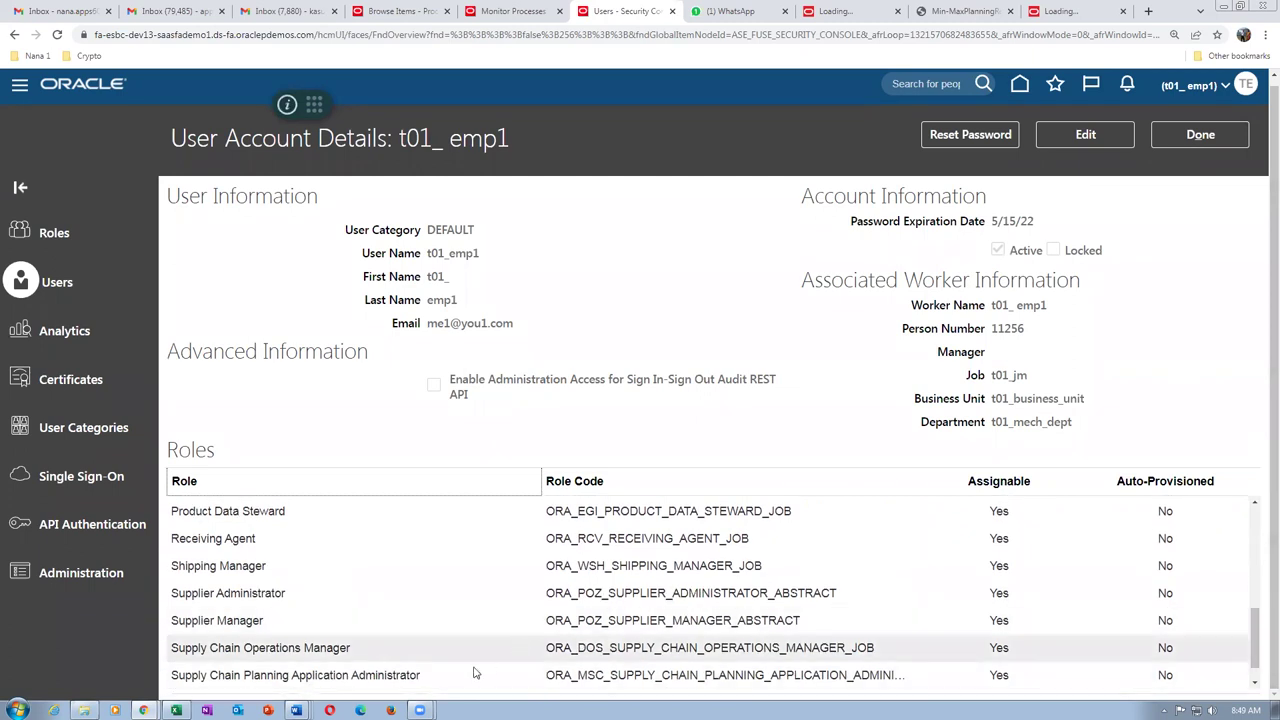
{"action": "left_click", "coordinate": [409, 660]}
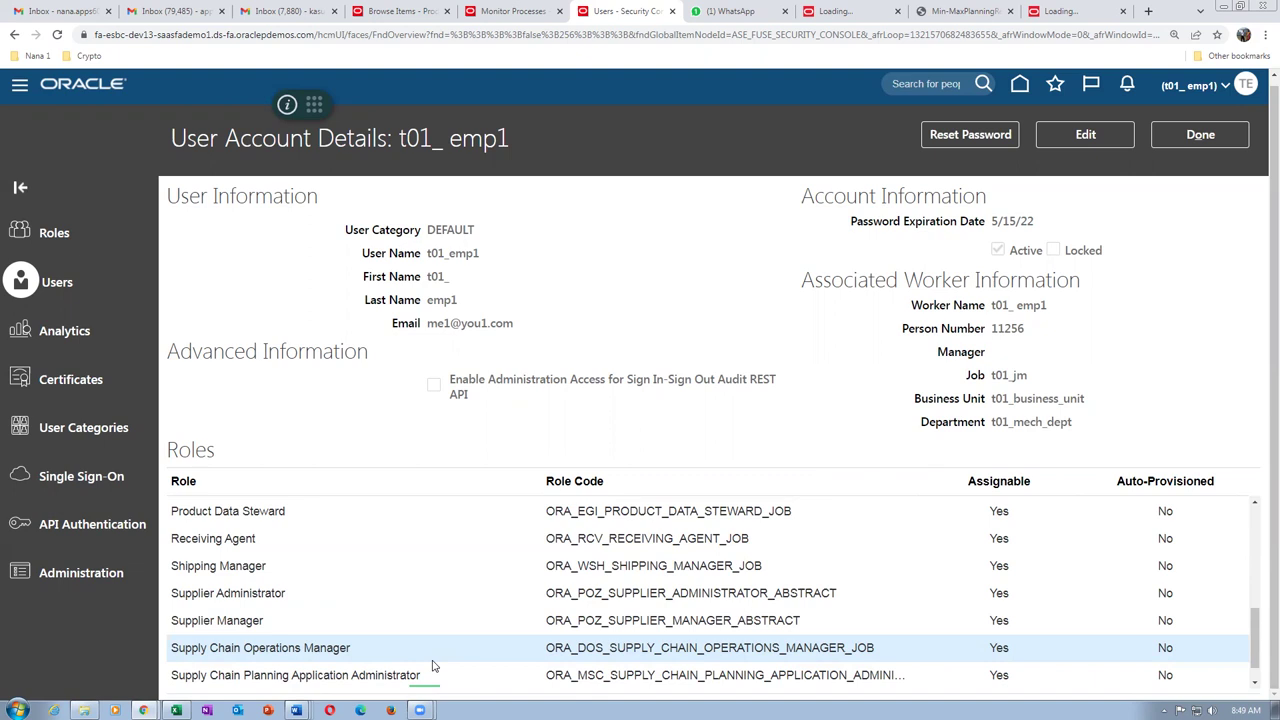
Navigate from Argano SCM Training into the Additional_Docs_Records_1 folder.
{"action": "left_click", "coordinate": [84, 710]}
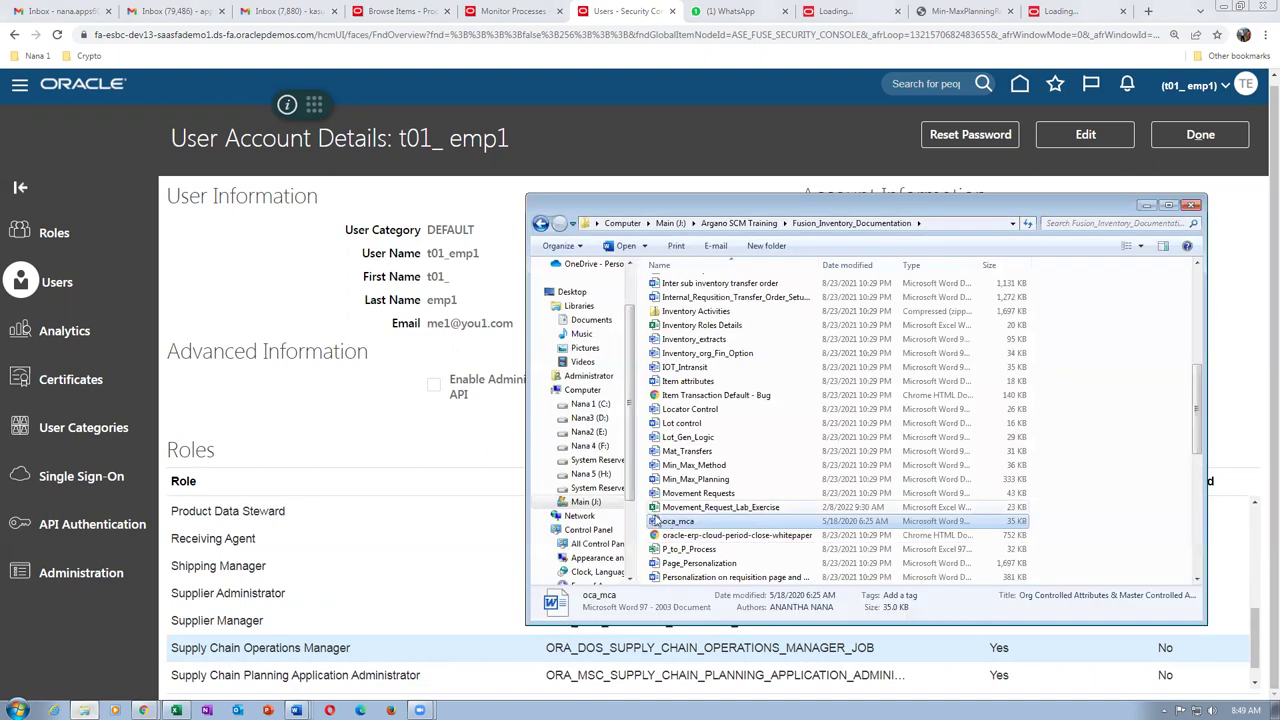
{"action": "left_click", "coordinate": [725, 222]}
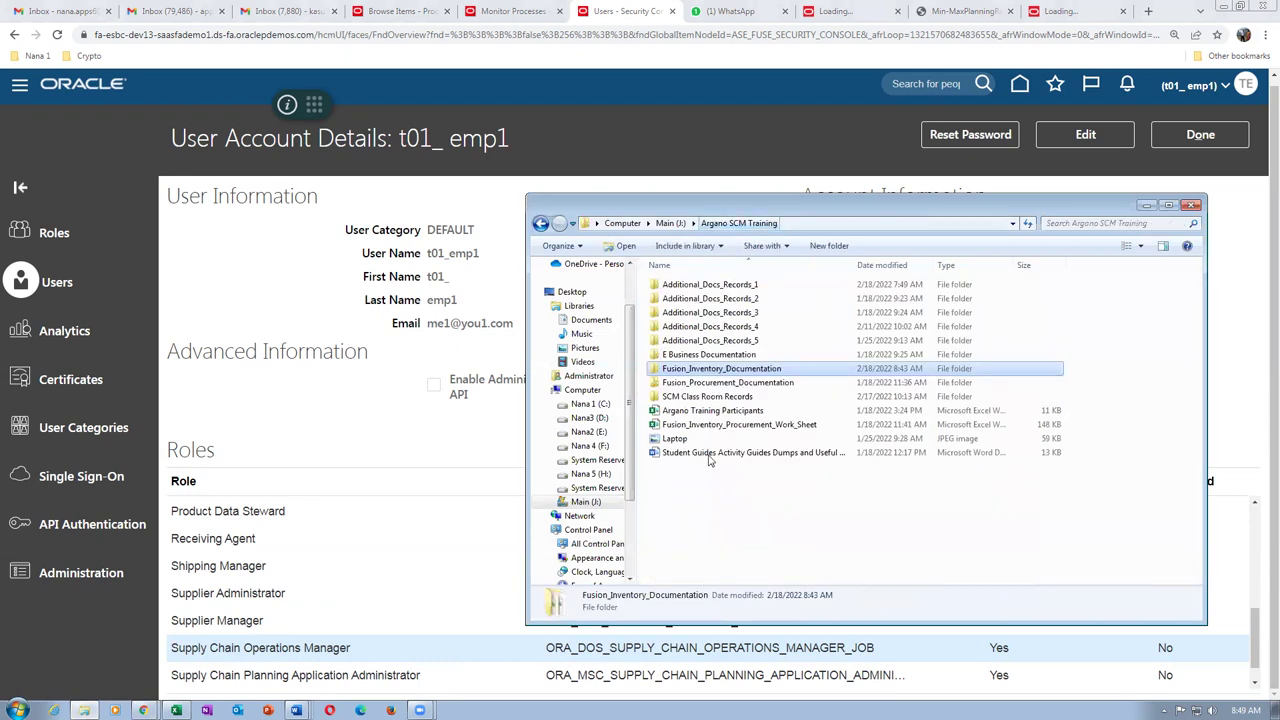
{"action": "left_click", "coordinate": [702, 287]}
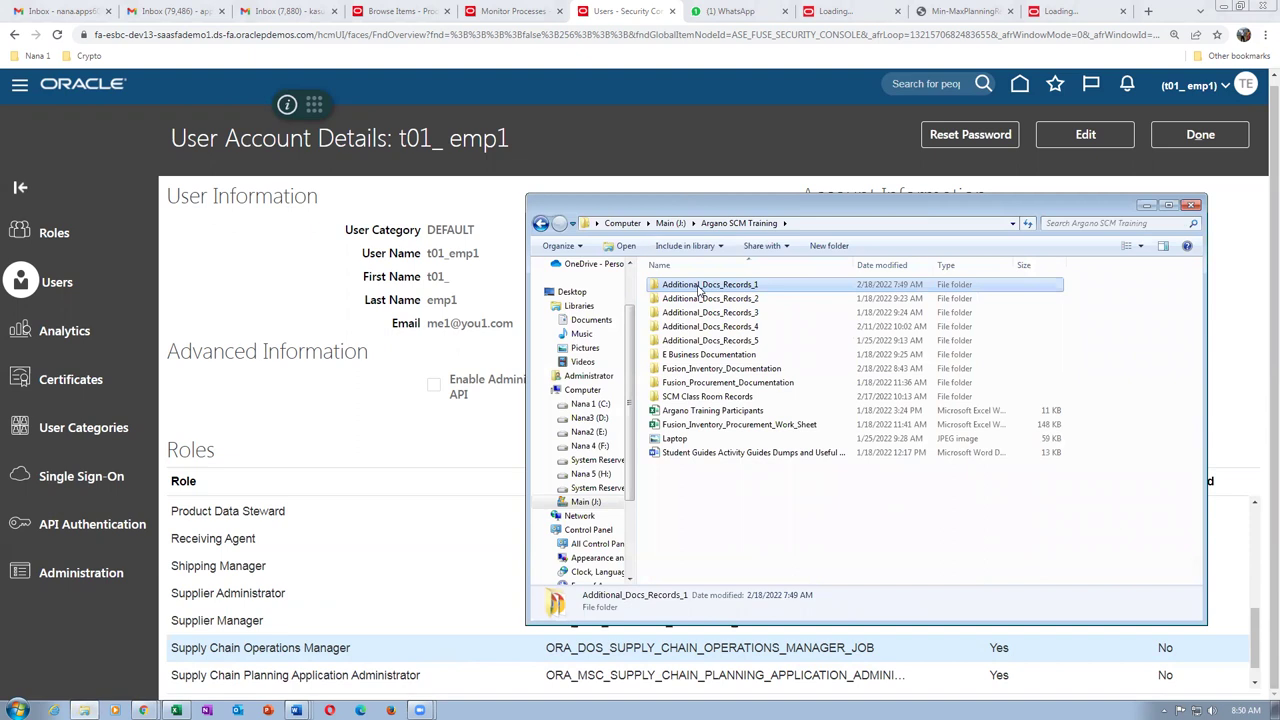
{"action": "double_click", "coordinate": [700, 289]}
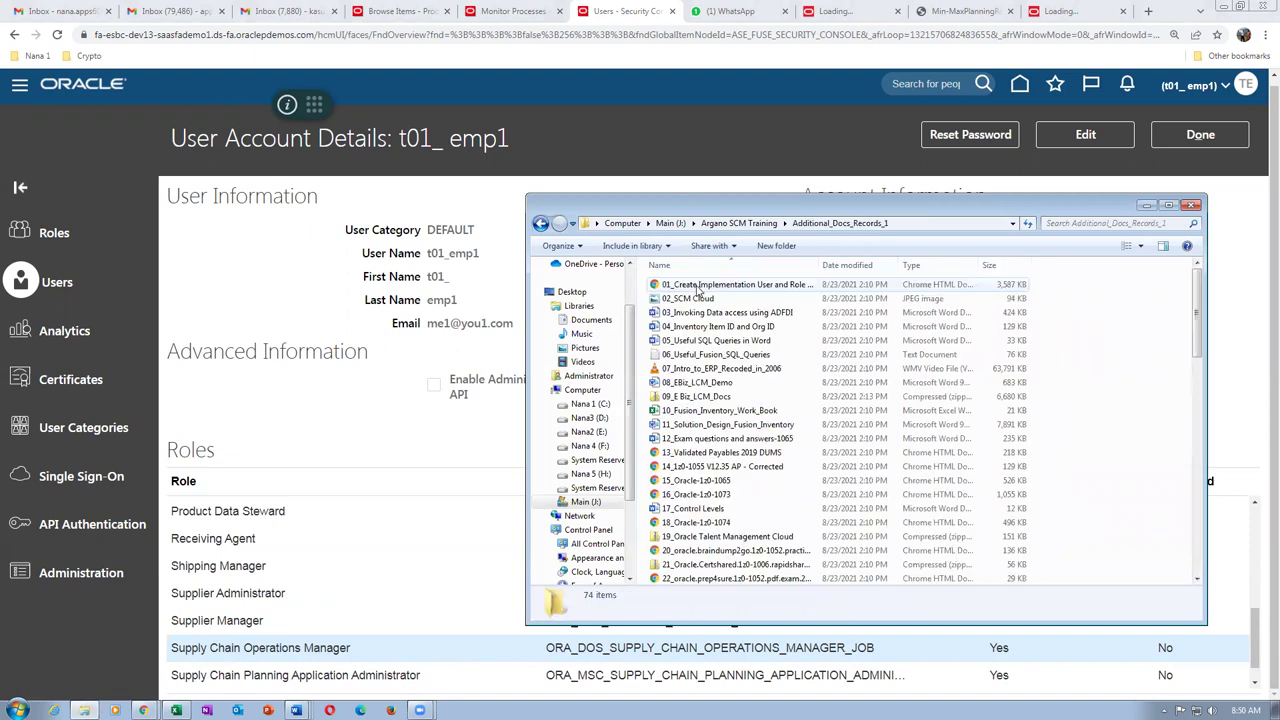
Search the folder for DOO and open the 37_DOO_SCO spreadsheet.
{"action": "left_click", "coordinate": [1042, 224]}
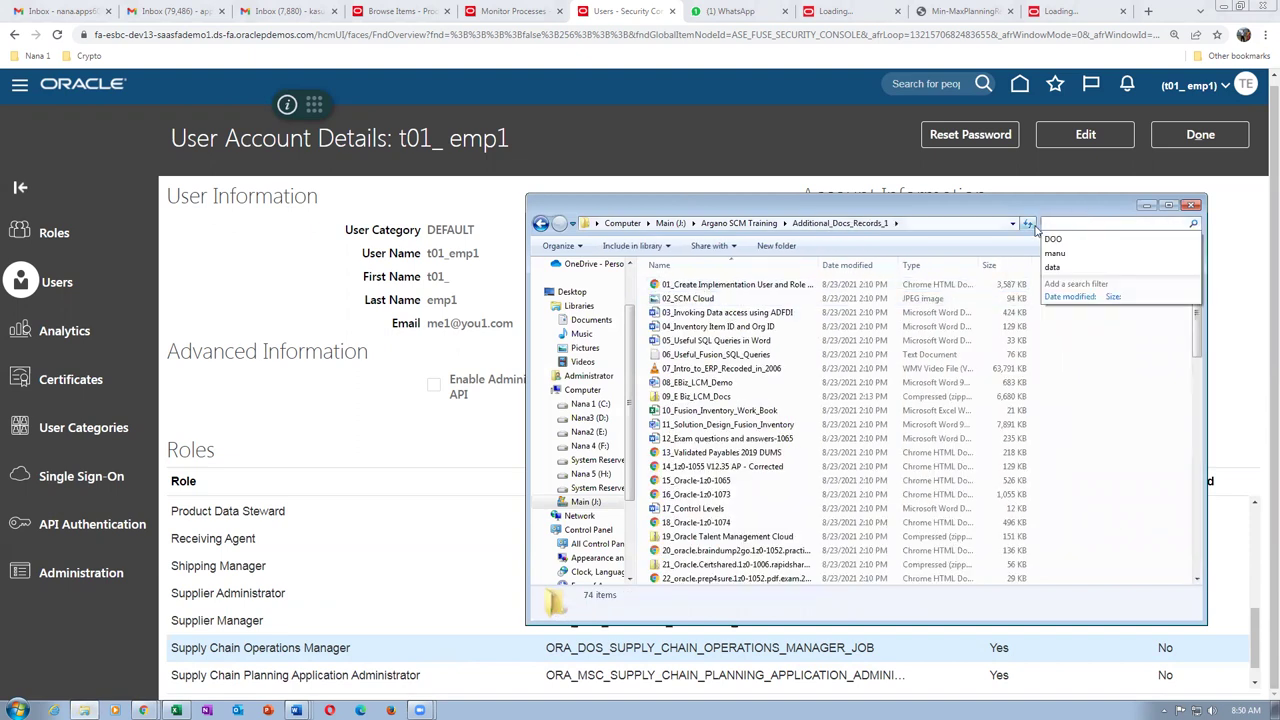
{"action": "type", "text": "DOO"}
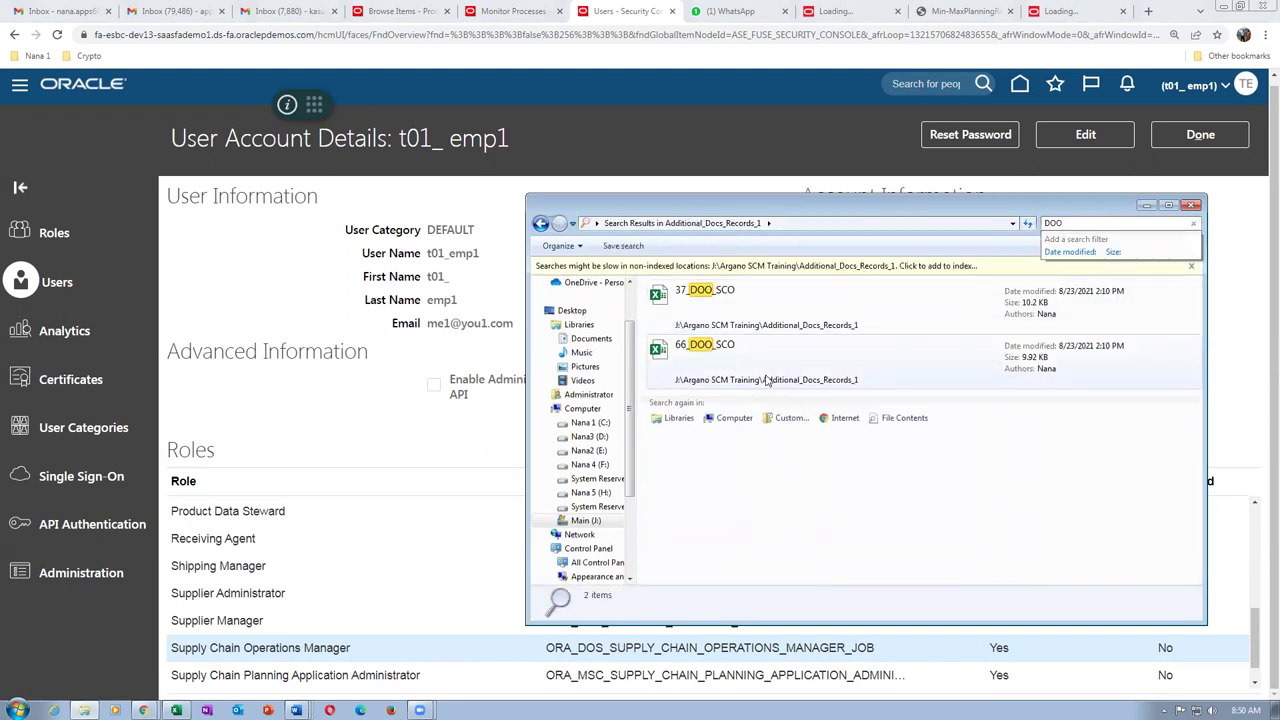
{"action": "left_click", "coordinate": [770, 311]}
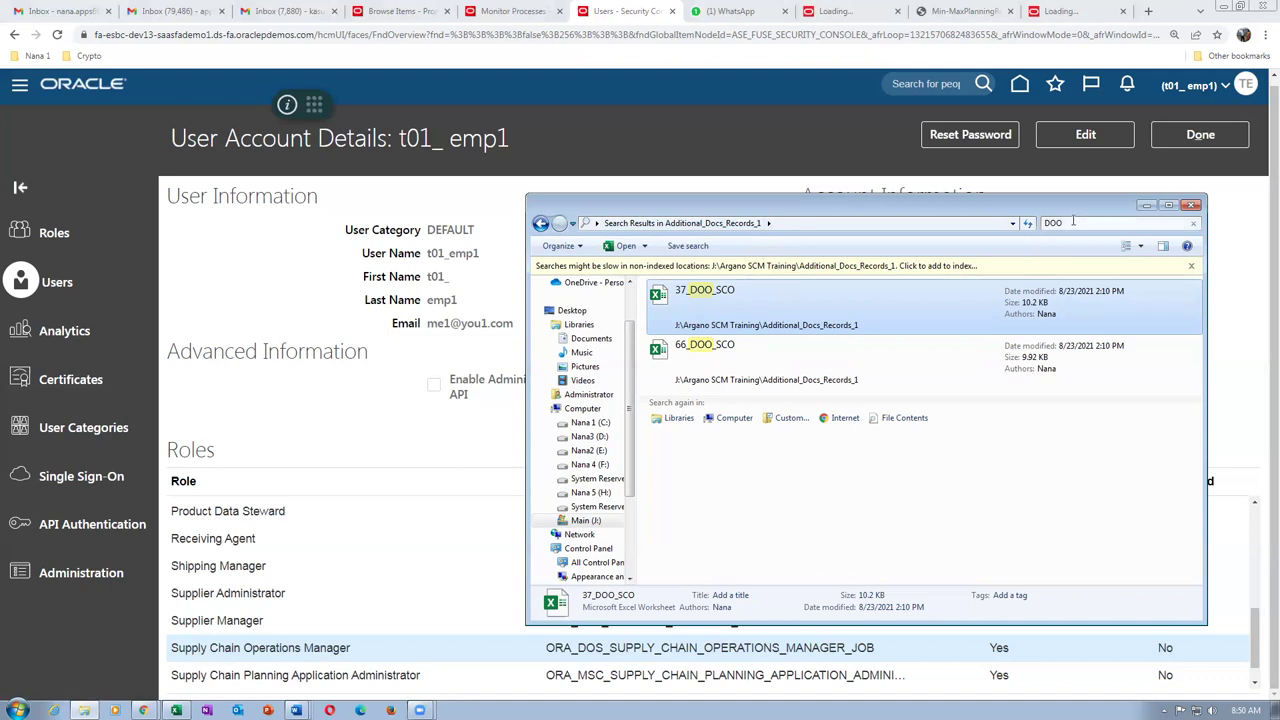
{"action": "double_click", "coordinate": [730, 312]}
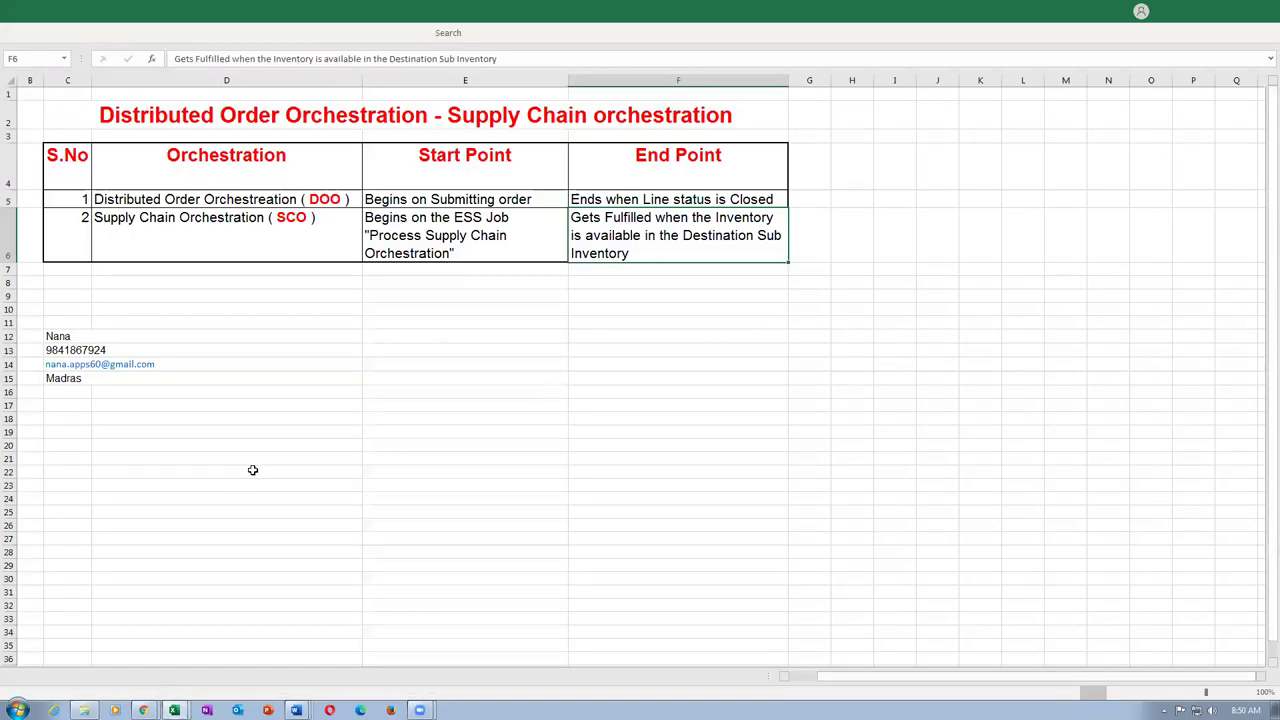
Review the DOO orchestration entry, start point and end point in cells D5–F5.
{"action": "scroll", "coordinate": [253, 470], "scroll_direction": "up", "scroll_amount": 2, "text": "ctrl"}
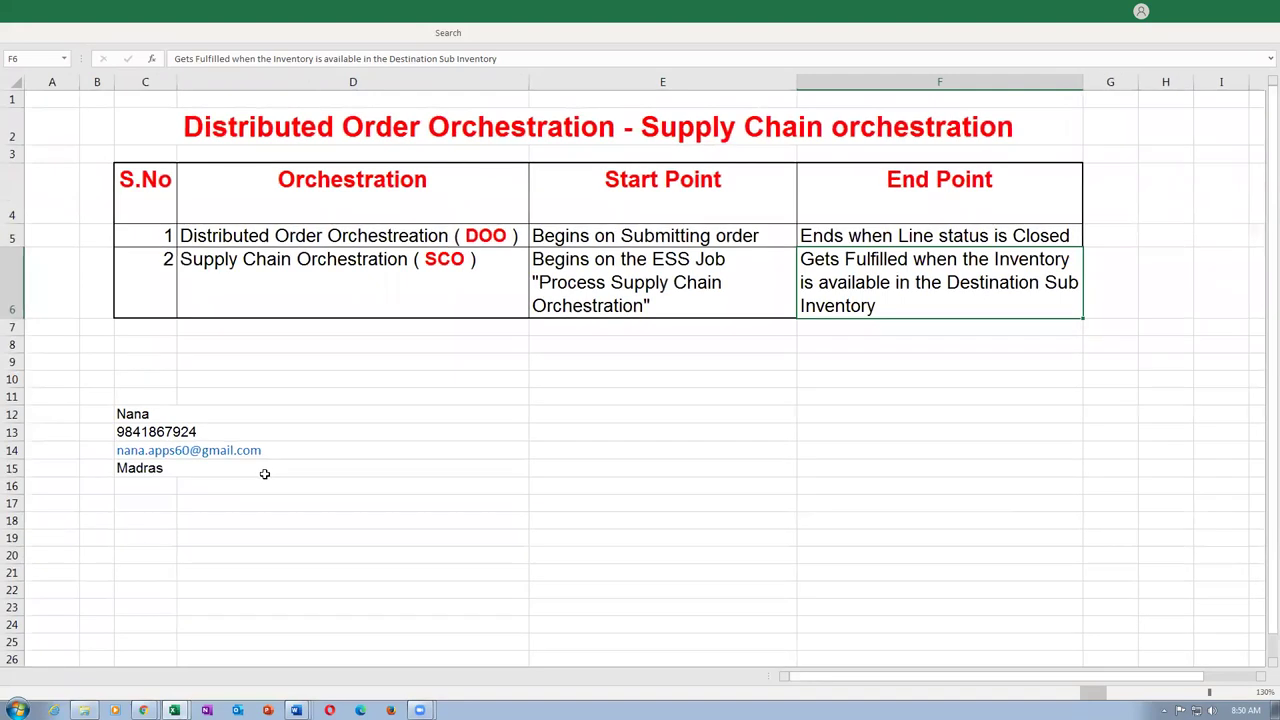
{"action": "left_click", "coordinate": [205, 130]}
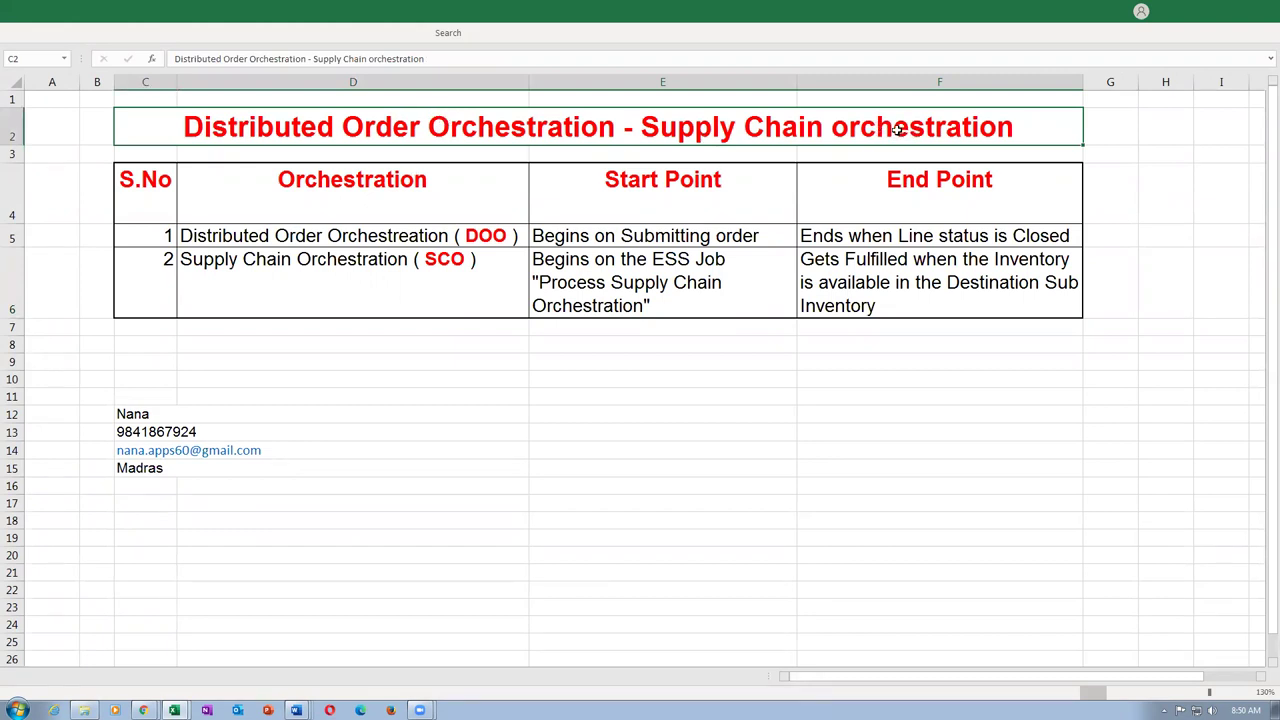
{"action": "left_click", "coordinate": [272, 236]}
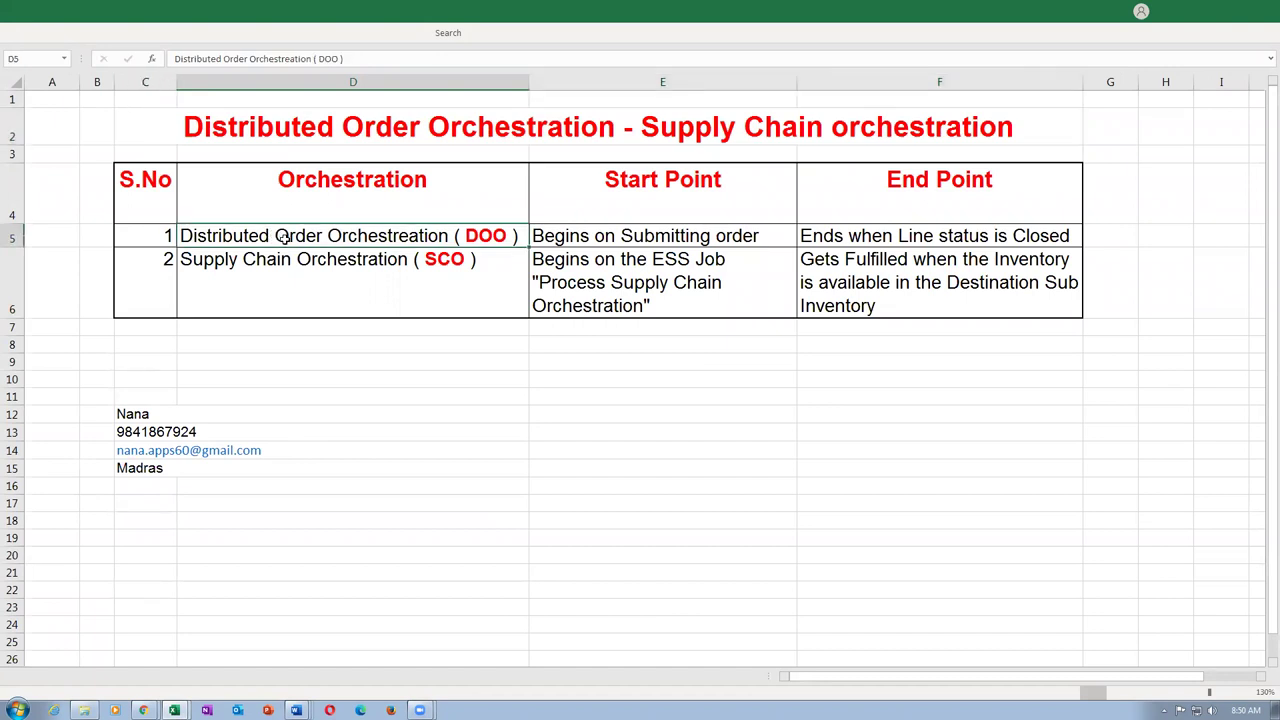
{"action": "left_click", "coordinate": [590, 238]}
{"action": "left_click", "coordinate": [460, 236]}
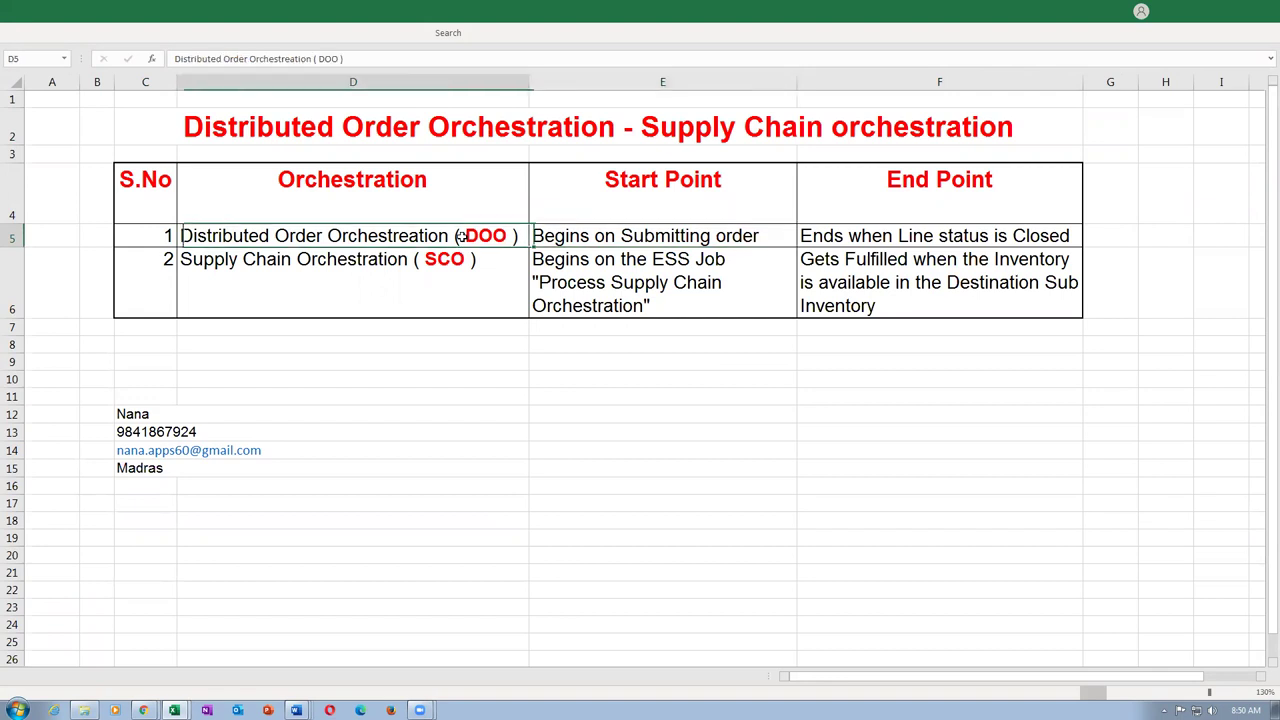
{"action": "left_click", "coordinate": [590, 238]}
{"action": "left_click", "coordinate": [866, 238]}
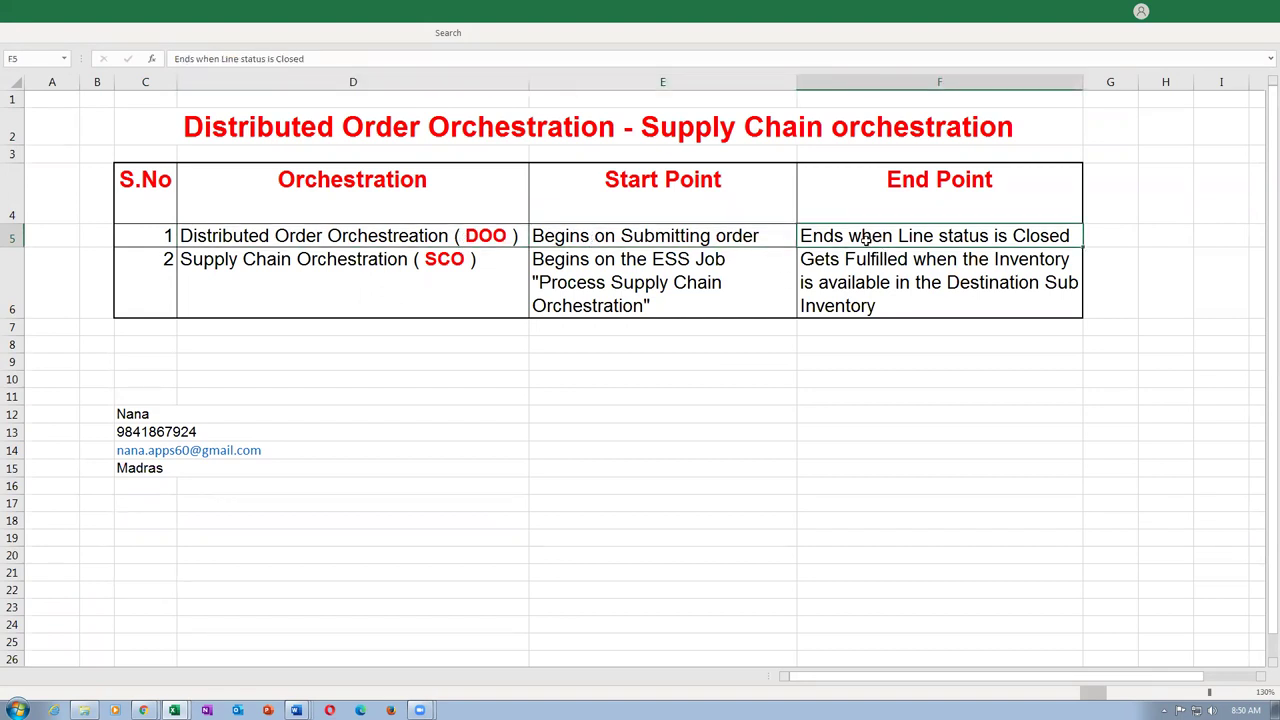
{"action": "left_click", "coordinate": [702, 237]}
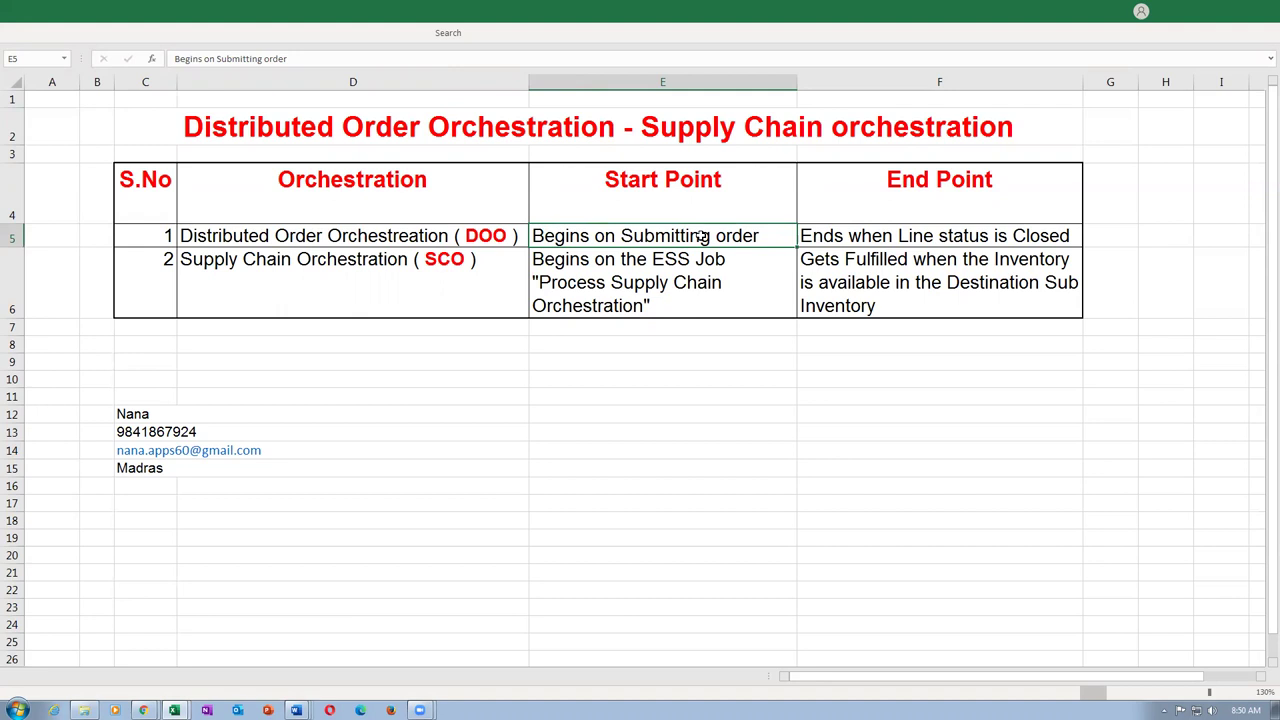
{"action": "left_click", "coordinate": [941, 241]}
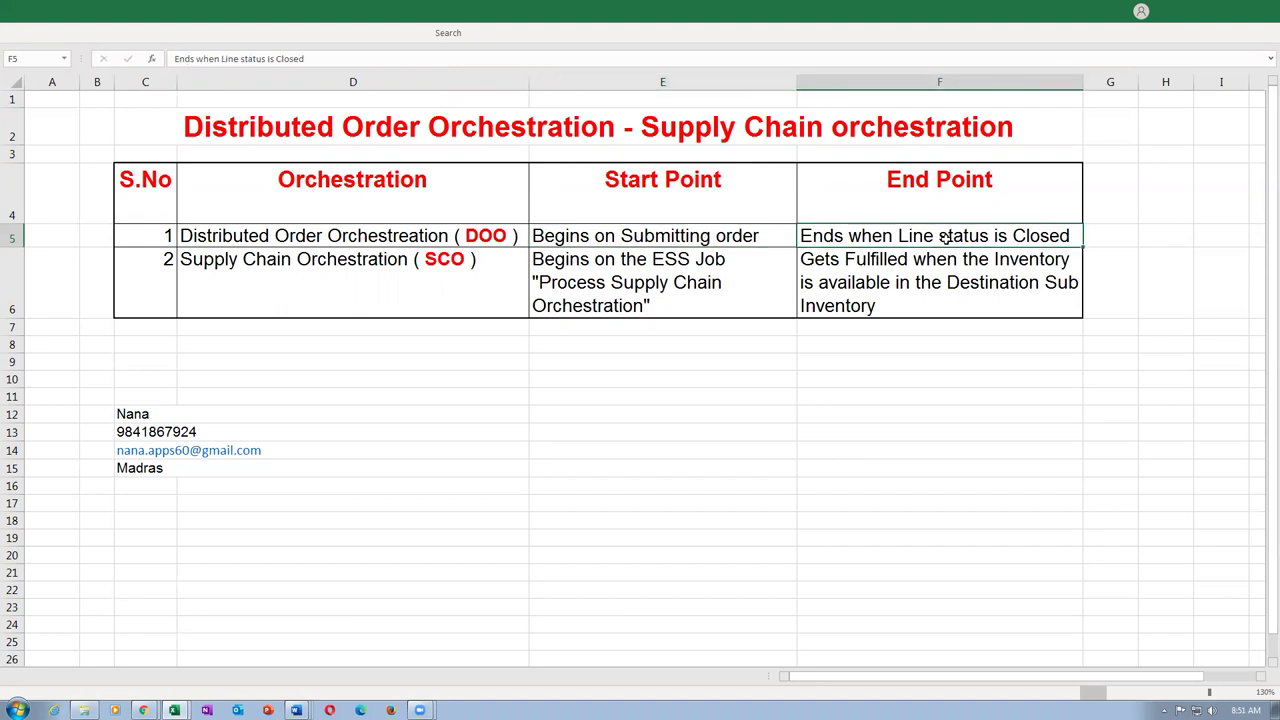
{"action": "left_click", "coordinate": [428, 237]}
{"action": "left_click", "coordinate": [626, 237]}
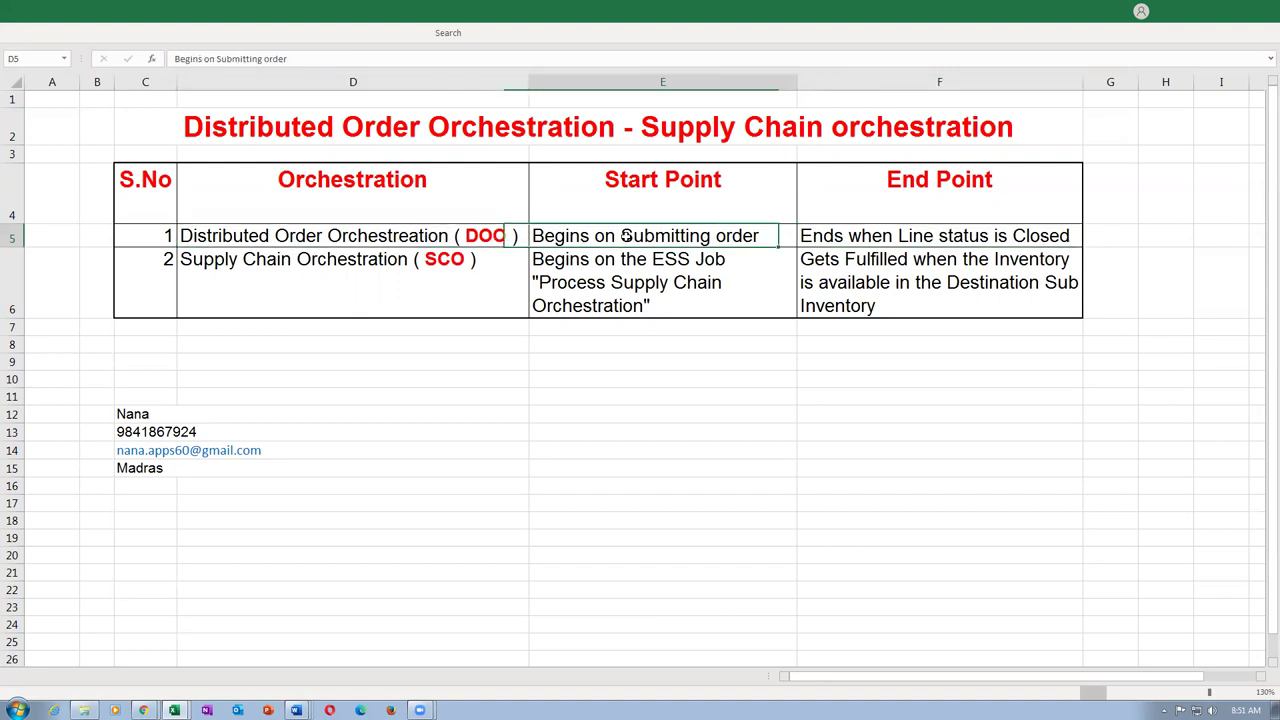
{"action": "left_click", "coordinate": [912, 240]}
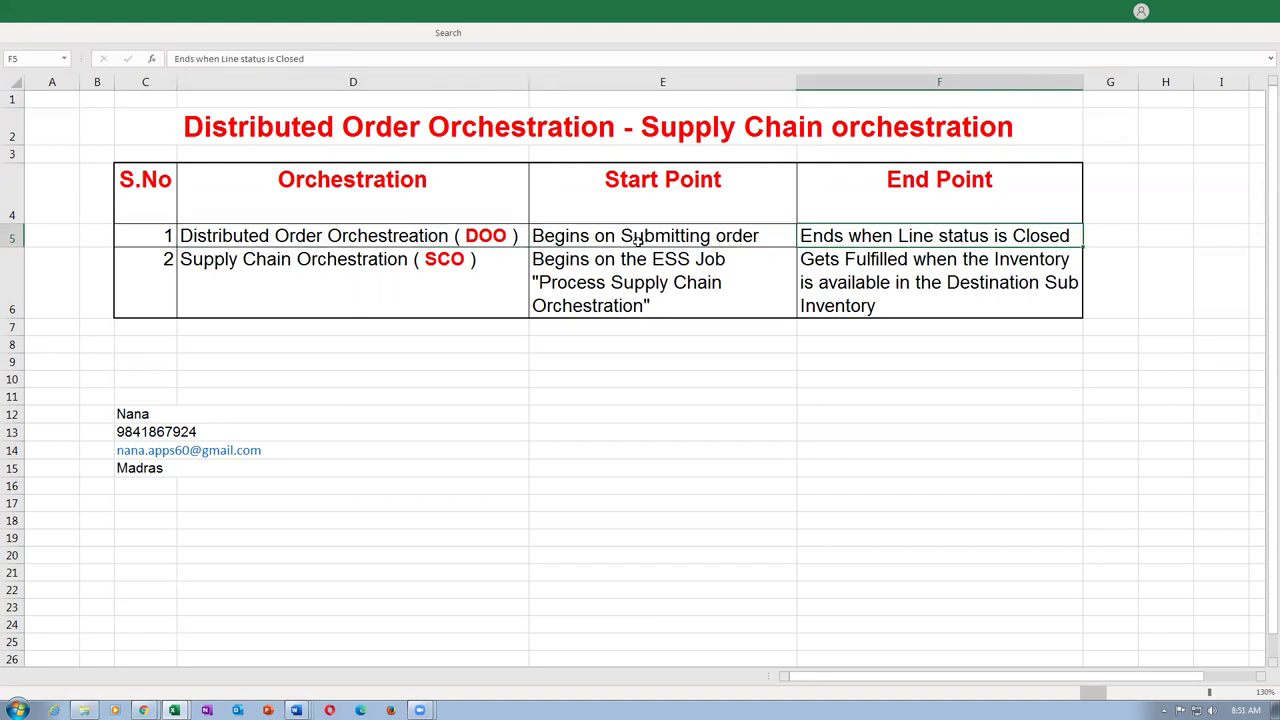
{"action": "left_click", "coordinate": [490, 237]}
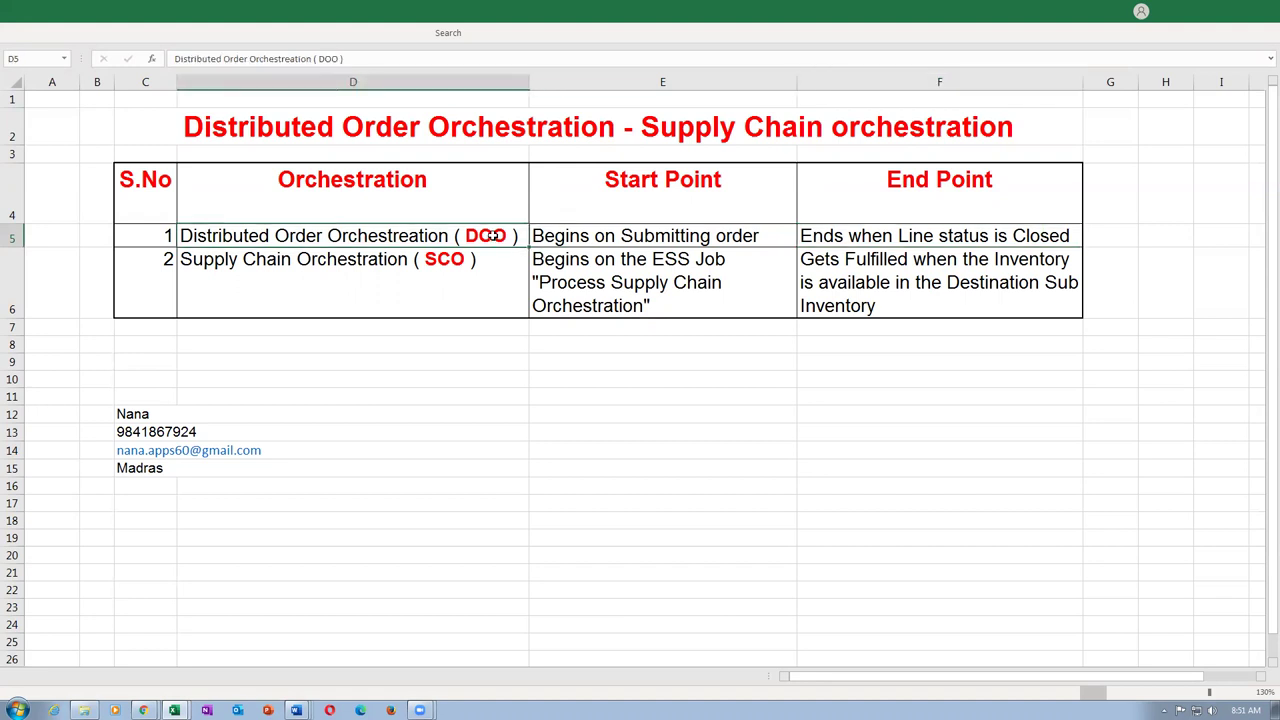
Examine the SCO orchestration entry in D6 and its start and end point text in E6 and F6.
{"action": "left_click", "coordinate": [435, 285]}
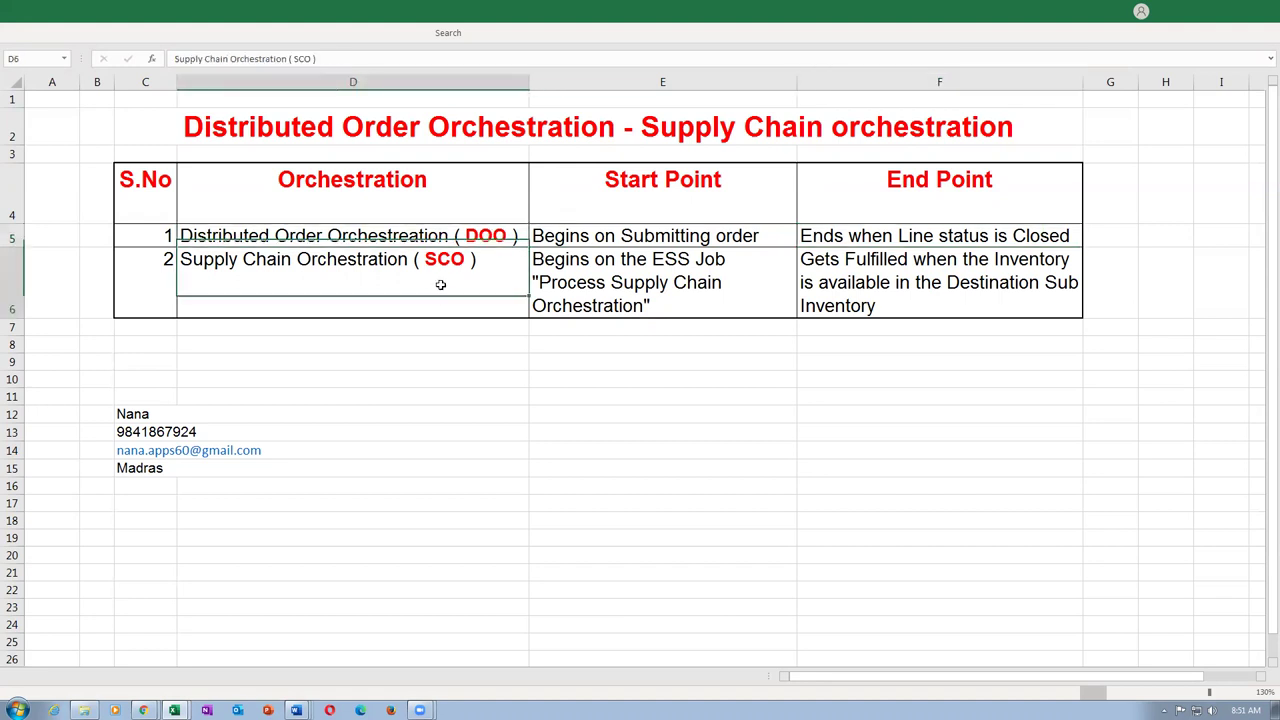
{"action": "left_click", "coordinate": [416, 240]}
{"action": "left_click", "coordinate": [422, 273]}
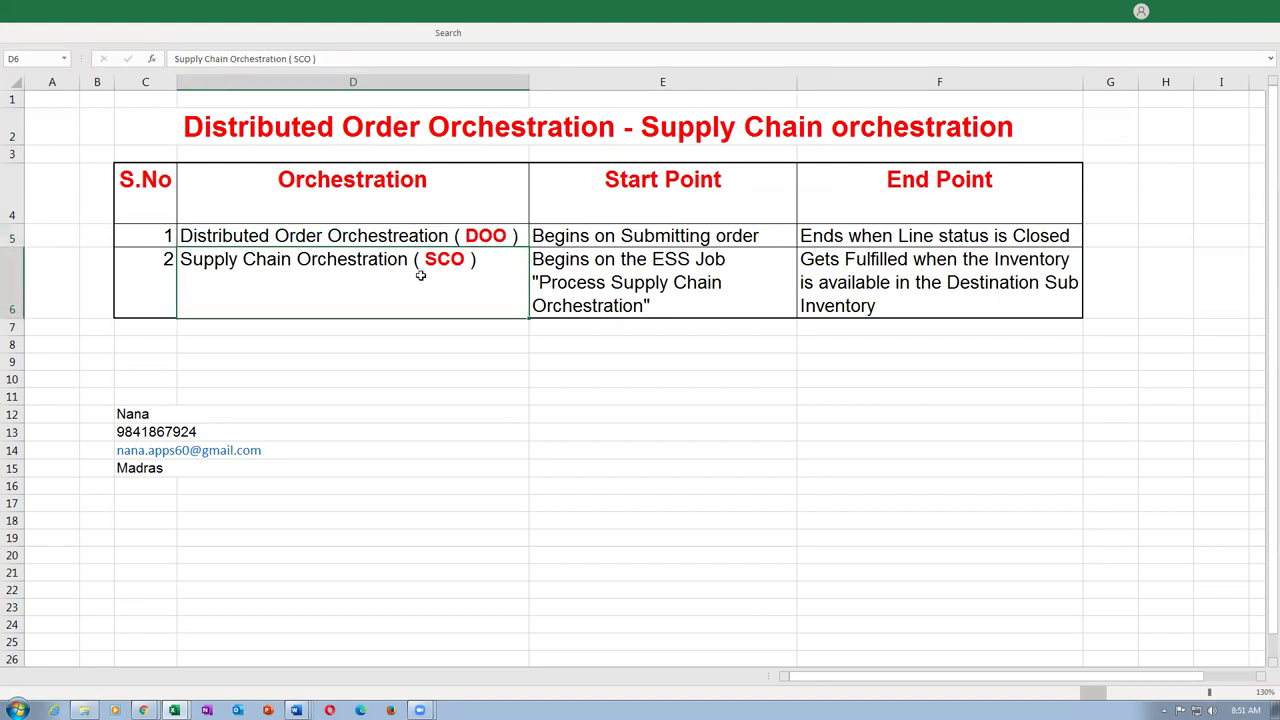
{"action": "left_click", "coordinate": [428, 236]}
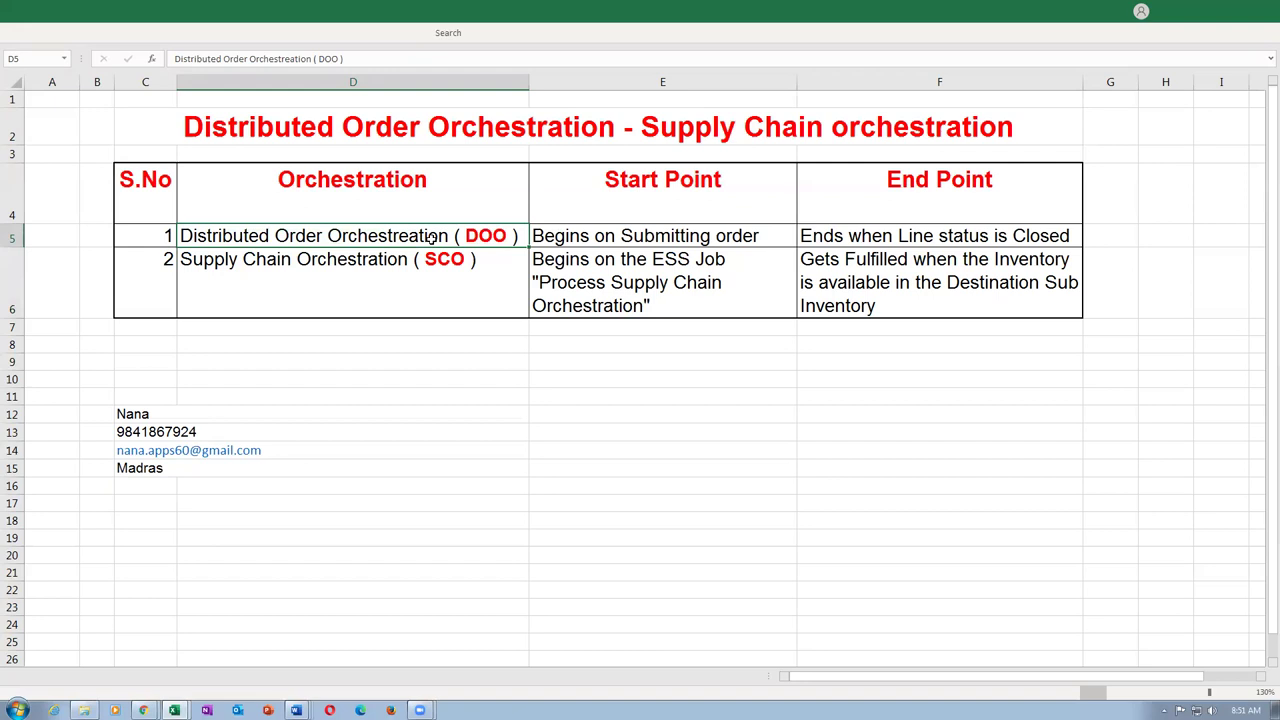
{"action": "left_click", "coordinate": [307, 282]}
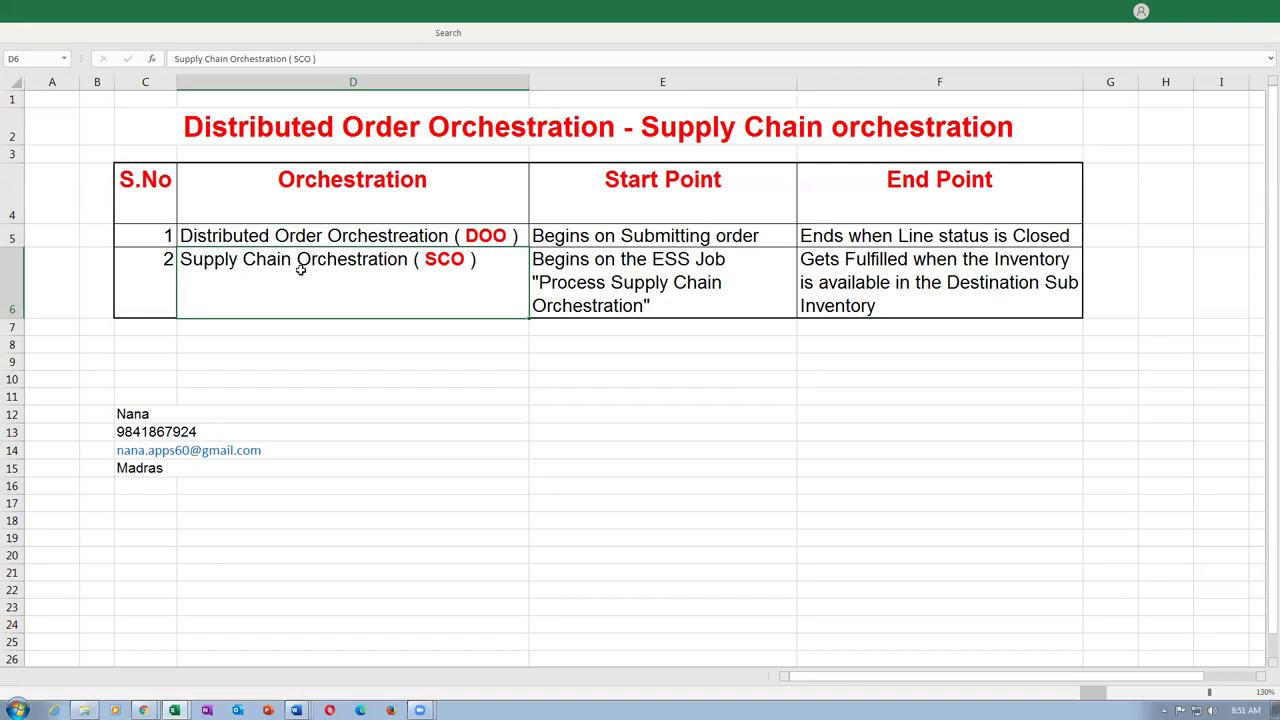
{"action": "left_click", "coordinate": [648, 284]}
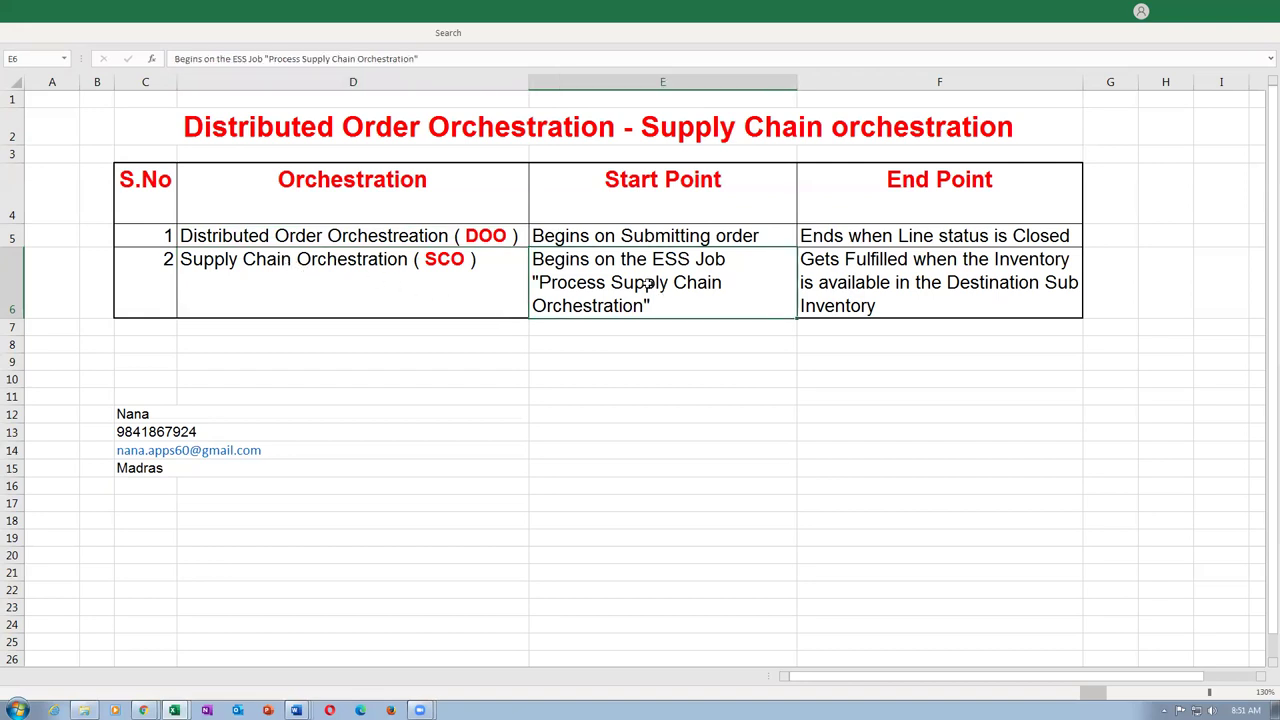
{"action": "double_click", "coordinate": [539, 283]}
{"action": "left_click_drag", "start_coordinate": [539, 283], "coordinate": [643, 310]}
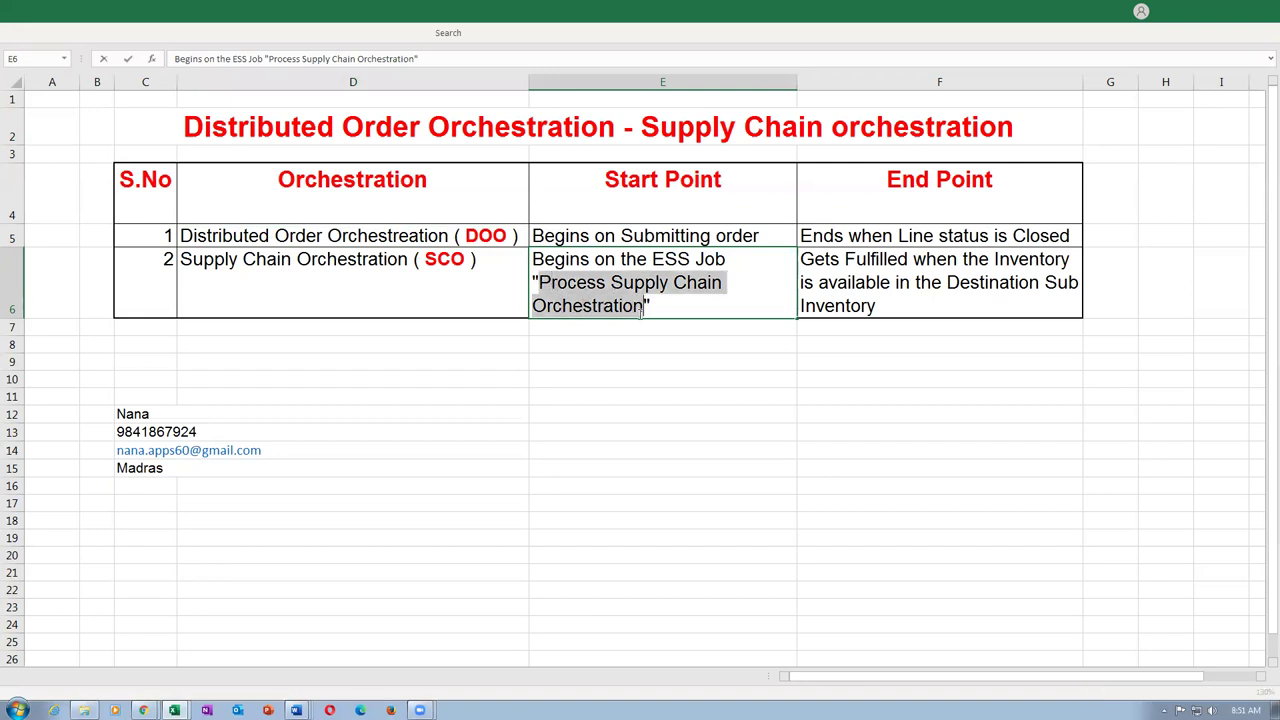
{"action": "left_click", "coordinate": [476, 306]}
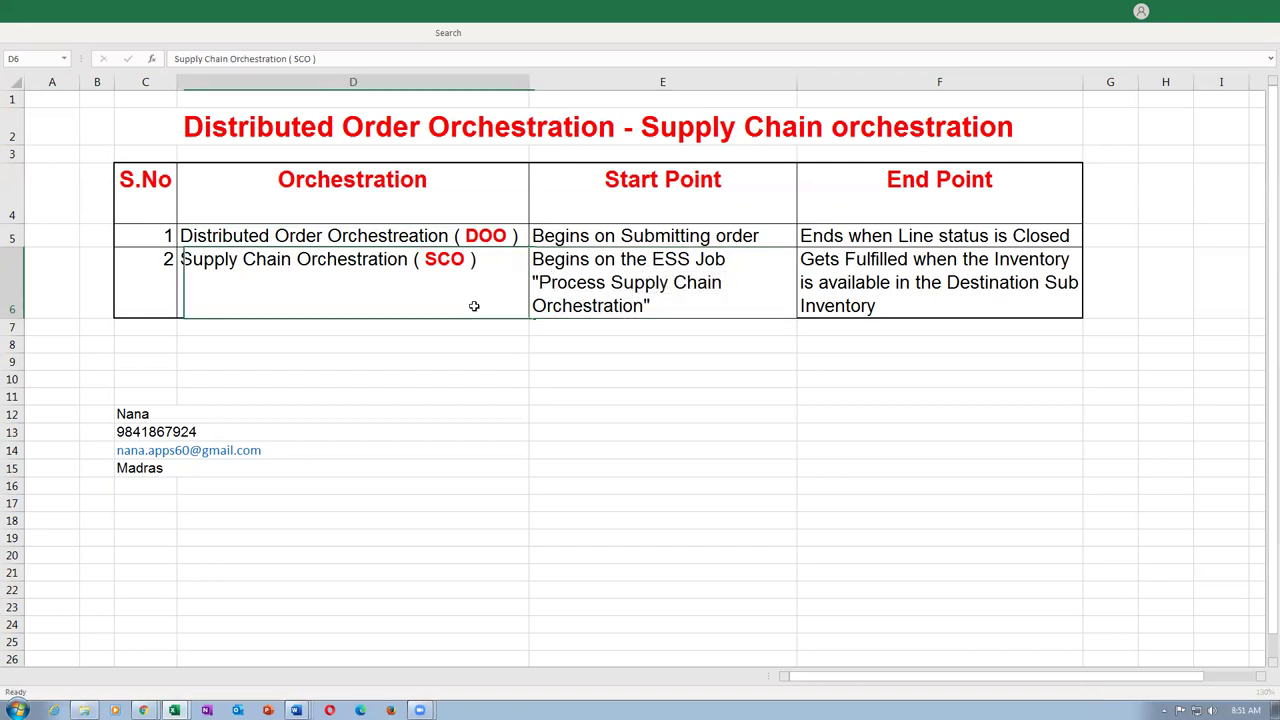
{"action": "left_click", "coordinate": [985, 282]}
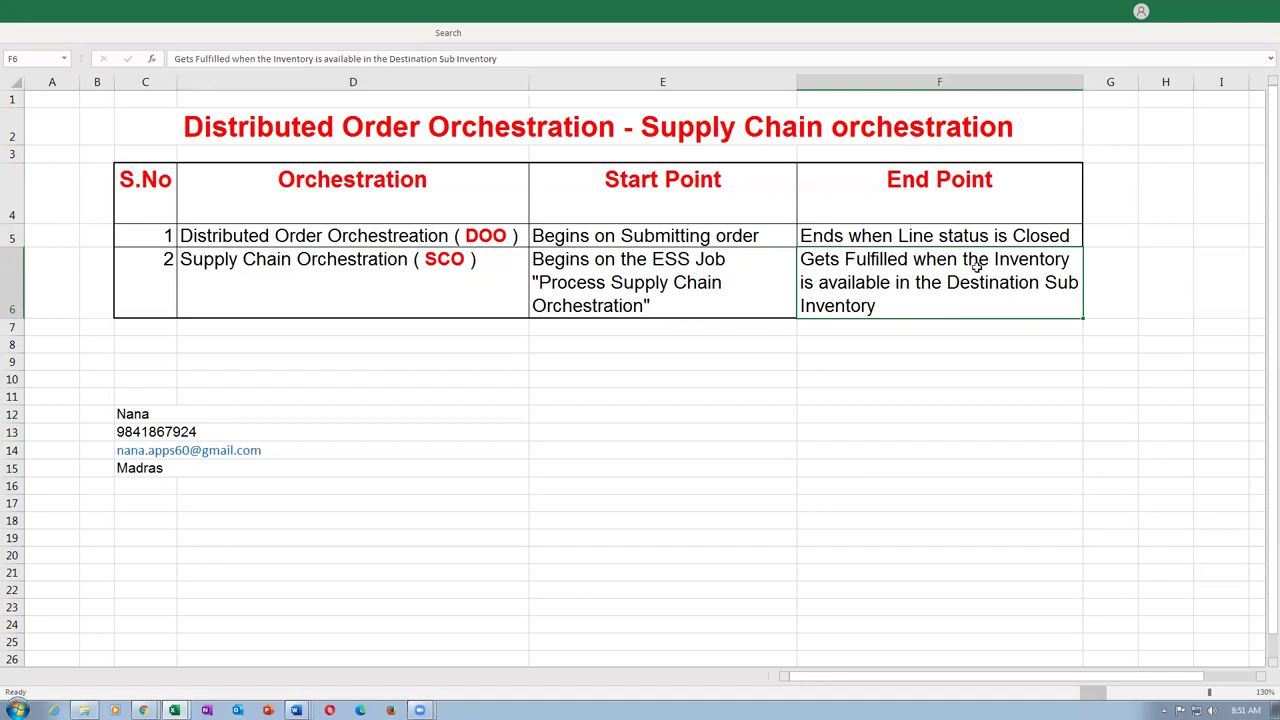
{"action": "double_click", "coordinate": [850, 282]}
{"action": "left_click_drag", "start_coordinate": [803, 262], "coordinate": [876, 306]}
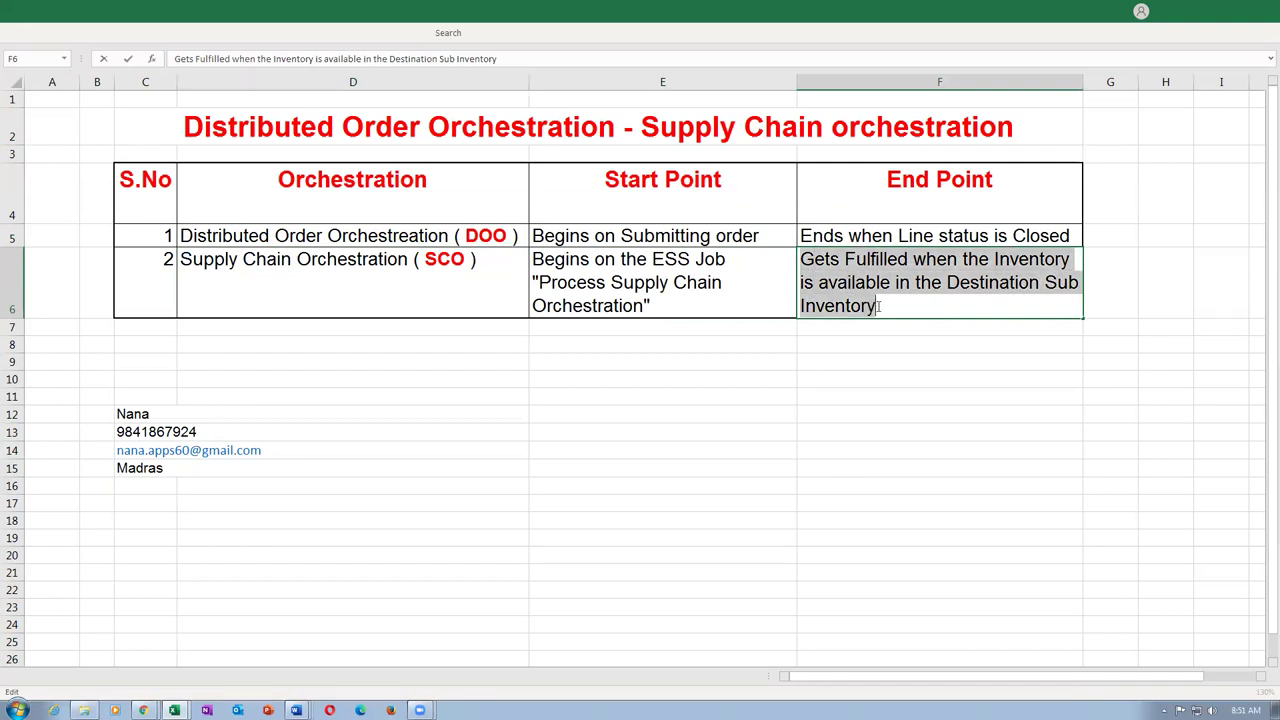
{"action": "left_click", "coordinate": [775, 382]}
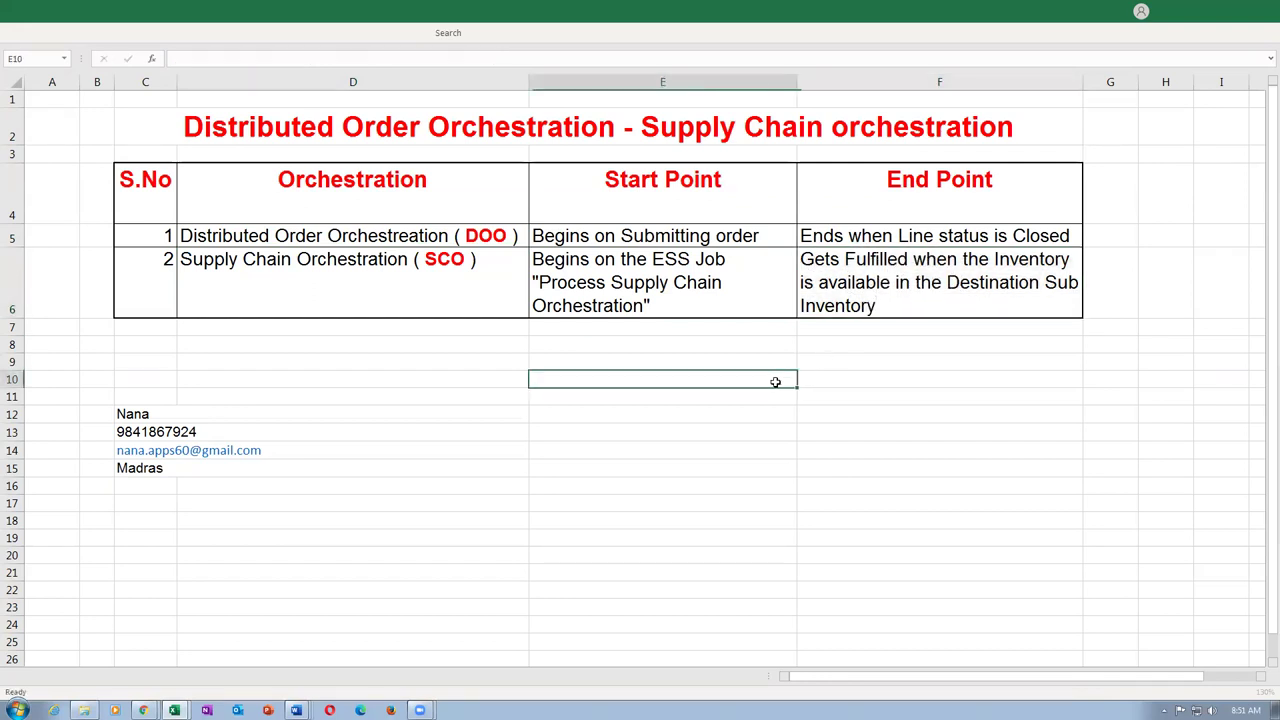
Re-read the Process Supply Chain Orchestration job name in E6, comparing it with the DOO entry.
{"action": "left_click", "coordinate": [427, 294]}
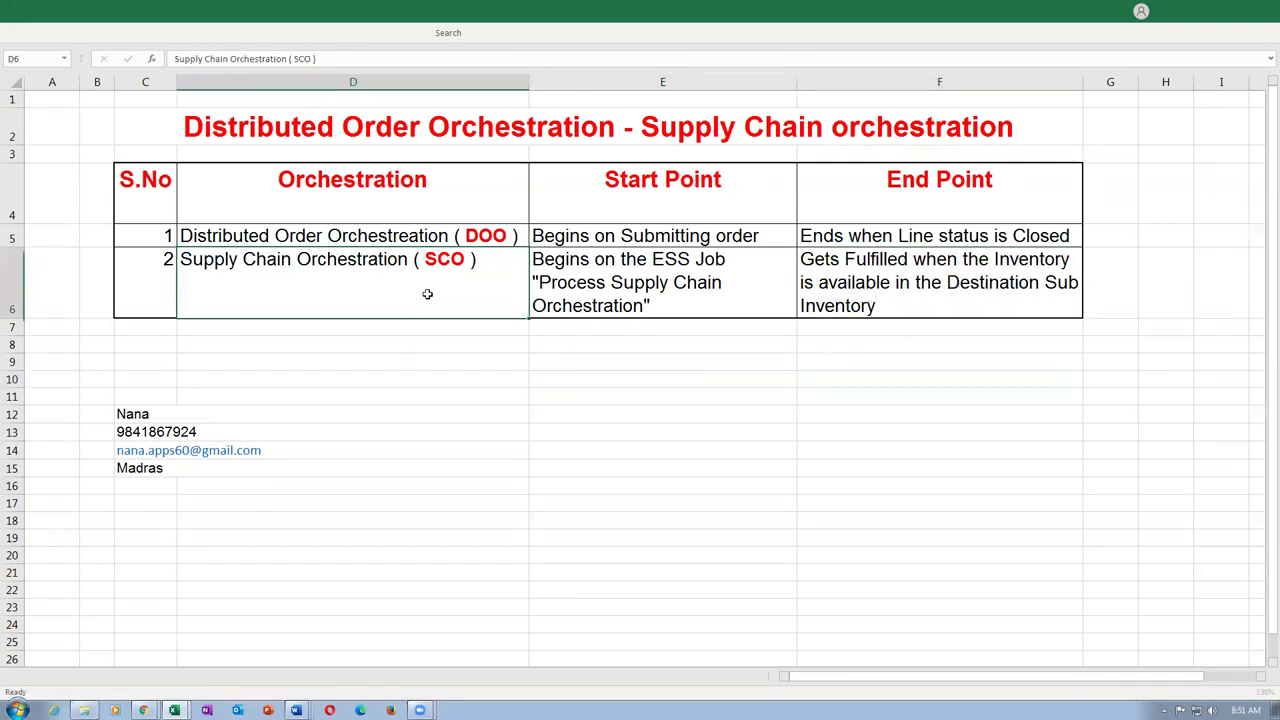
{"action": "left_click", "coordinate": [432, 240]}
{"action": "left_click", "coordinate": [418, 287]}
{"action": "left_click", "coordinate": [442, 232]}
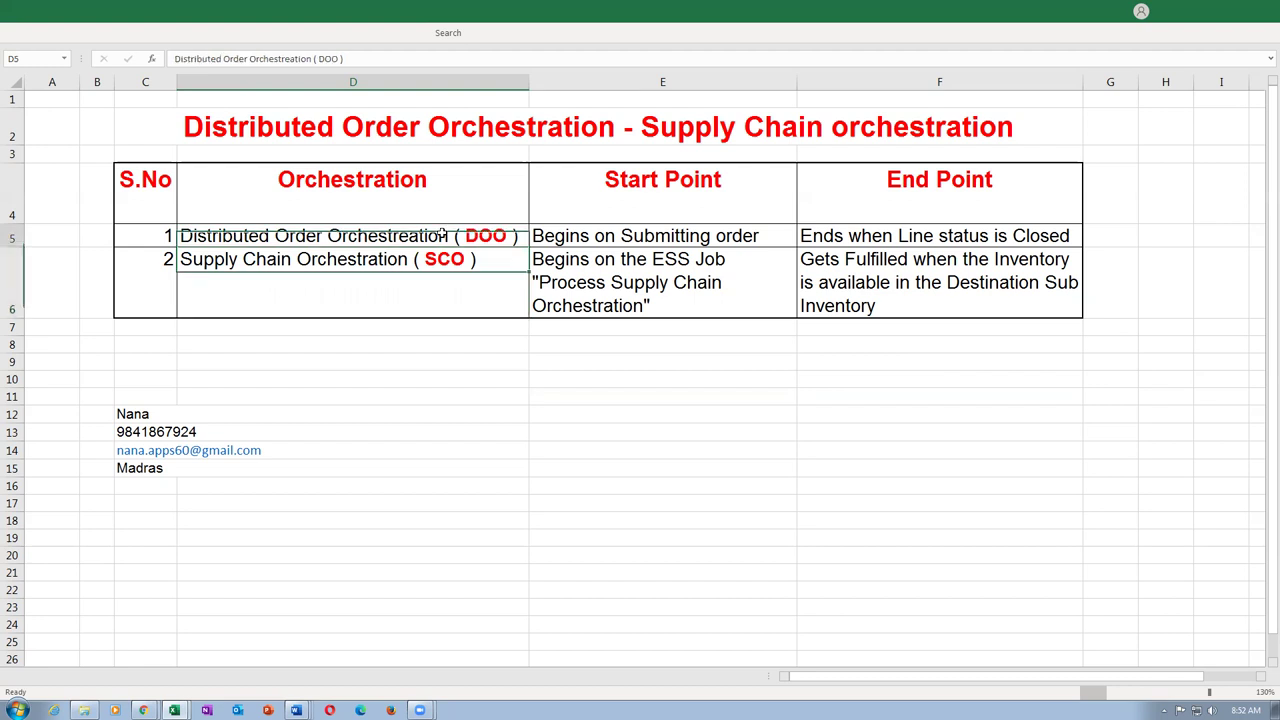
{"action": "left_click", "coordinate": [448, 288]}
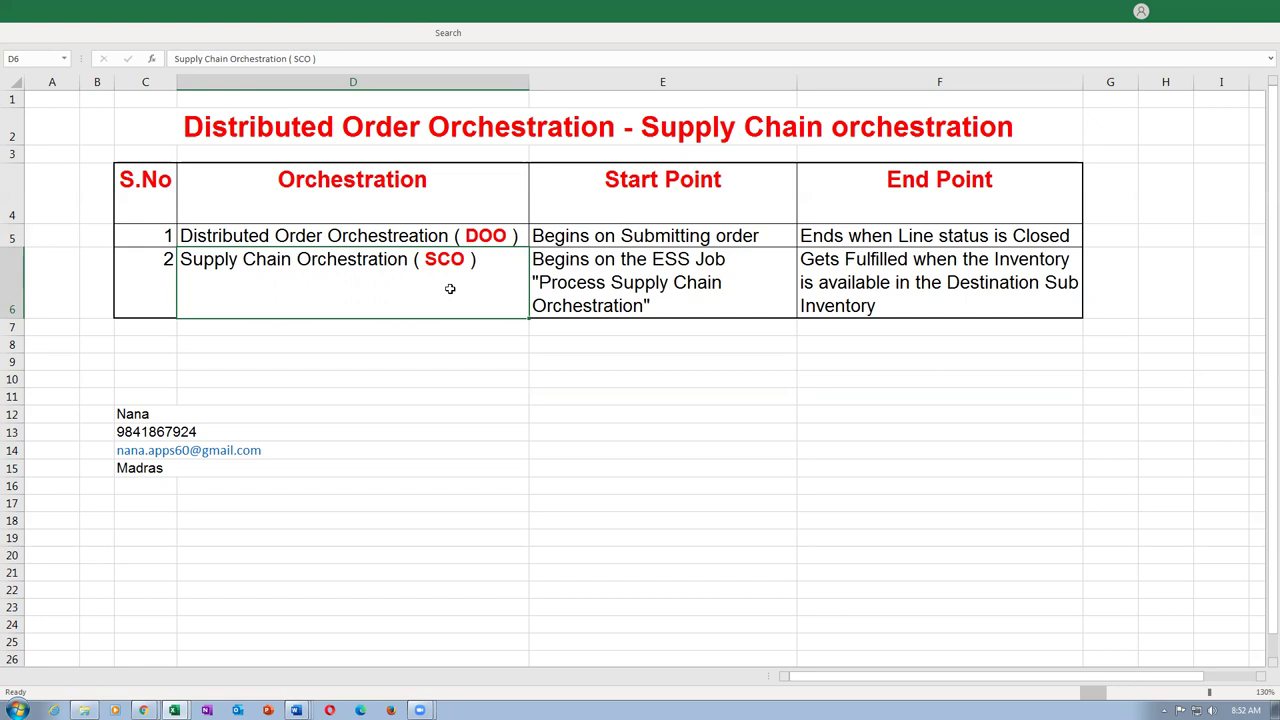
{"action": "left_click", "coordinate": [590, 290]}
{"action": "left_click", "coordinate": [860, 302]}
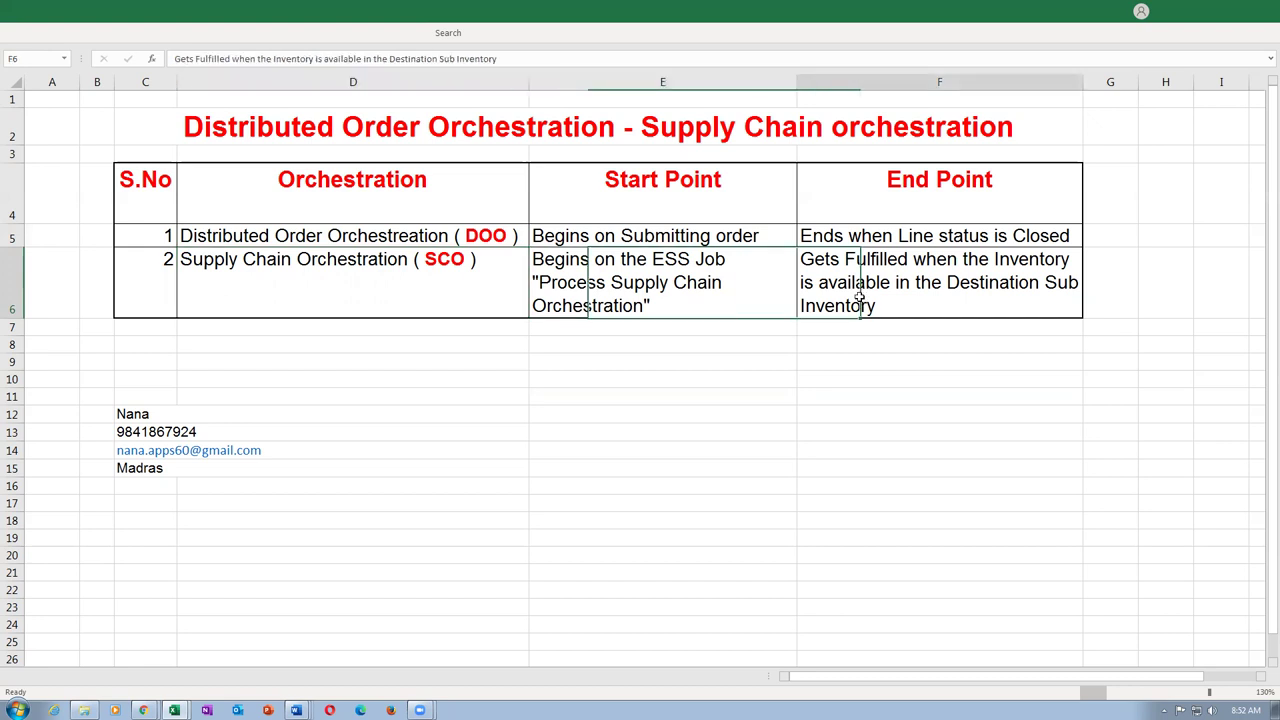
{"action": "left_click", "coordinate": [662, 285]}
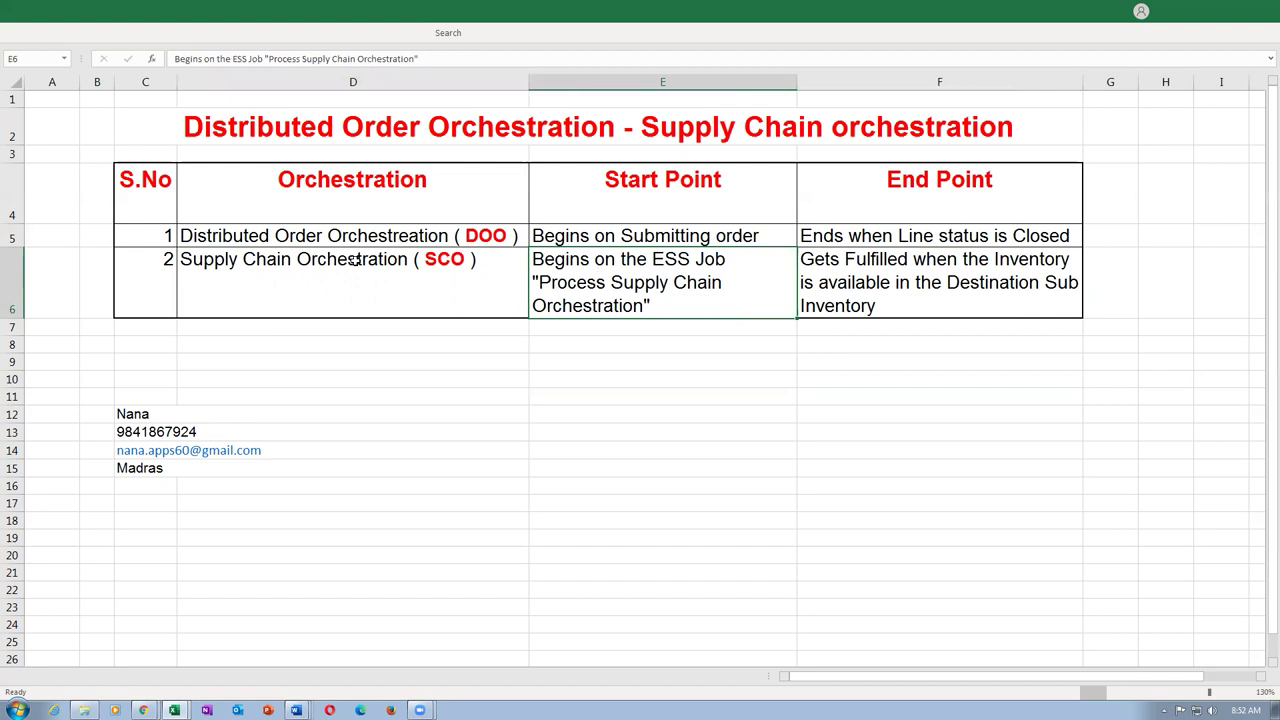
{"action": "left_click", "coordinate": [301, 280]}
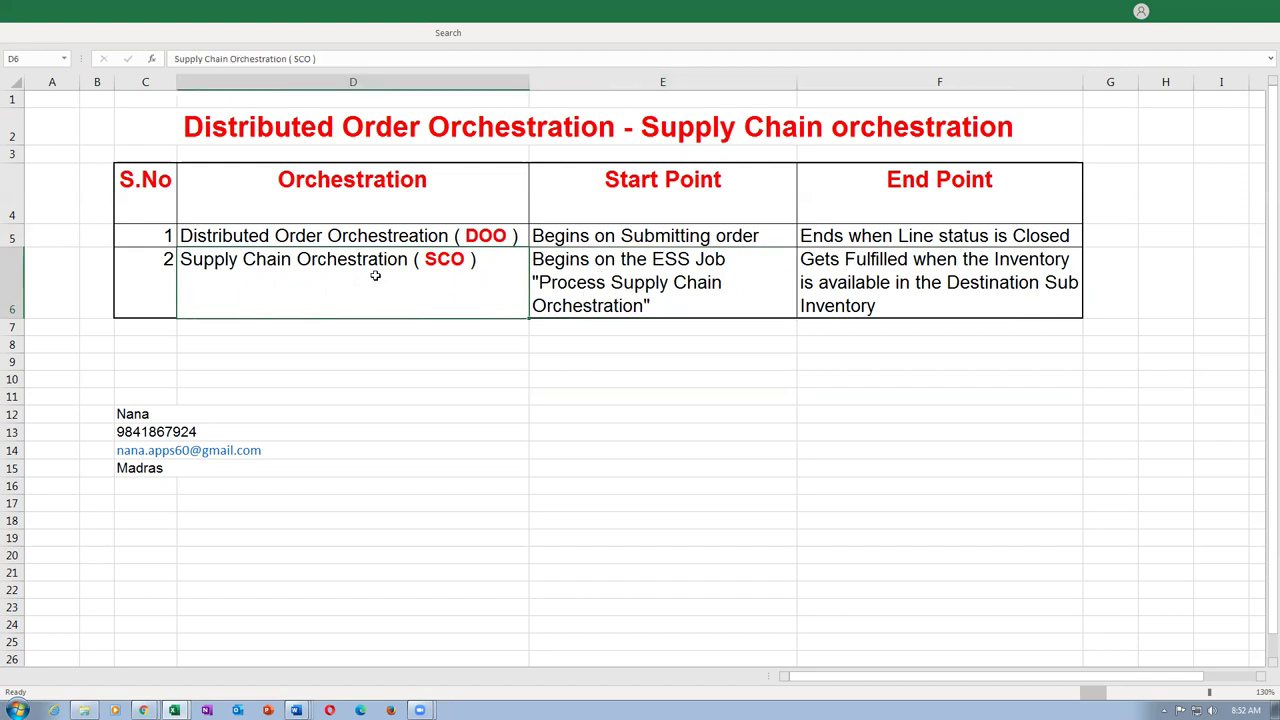
{"action": "left_click", "coordinate": [574, 282]}
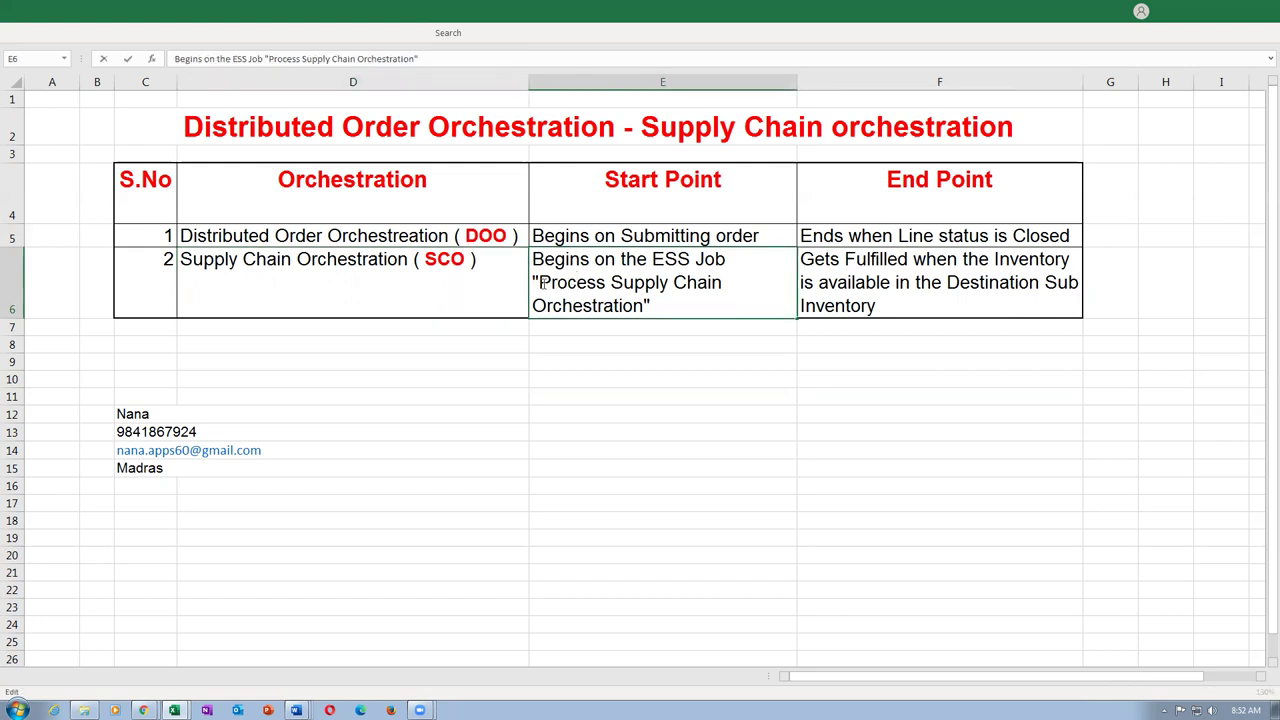
{"action": "left_click_drag", "start_coordinate": [540, 283], "coordinate": [646, 308]}
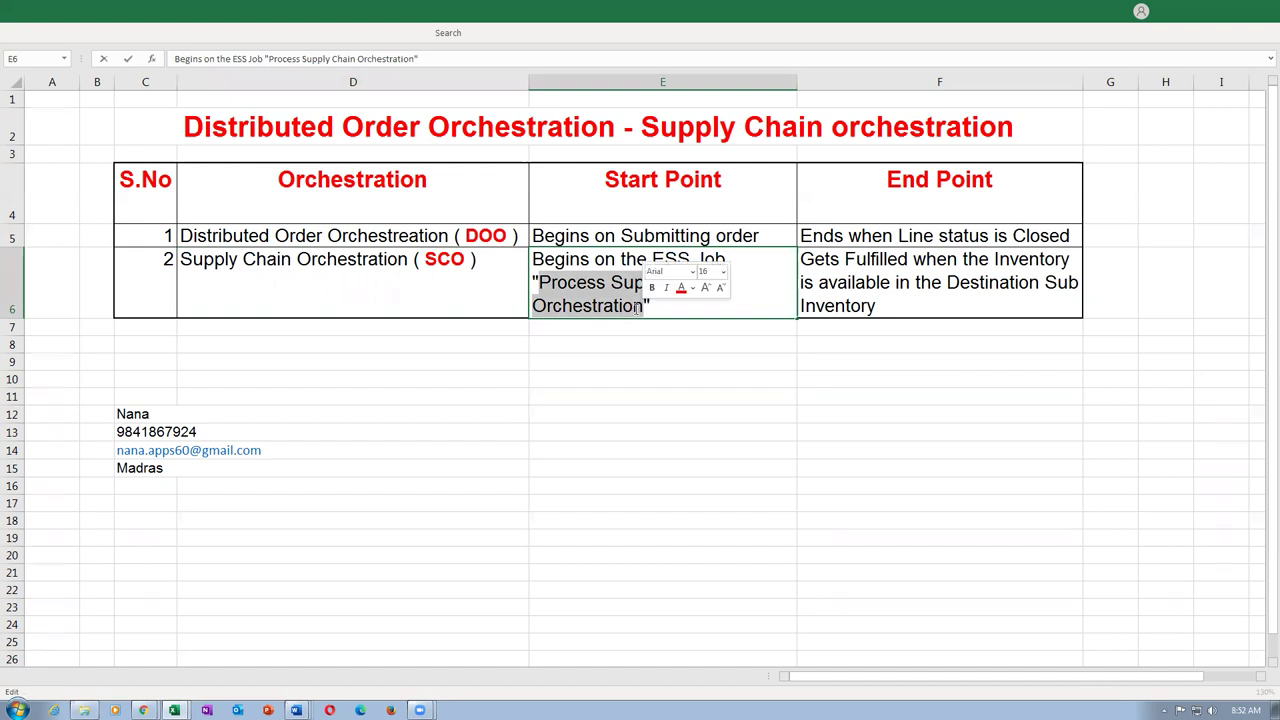
{"action": "left_click", "coordinate": [450, 236]}
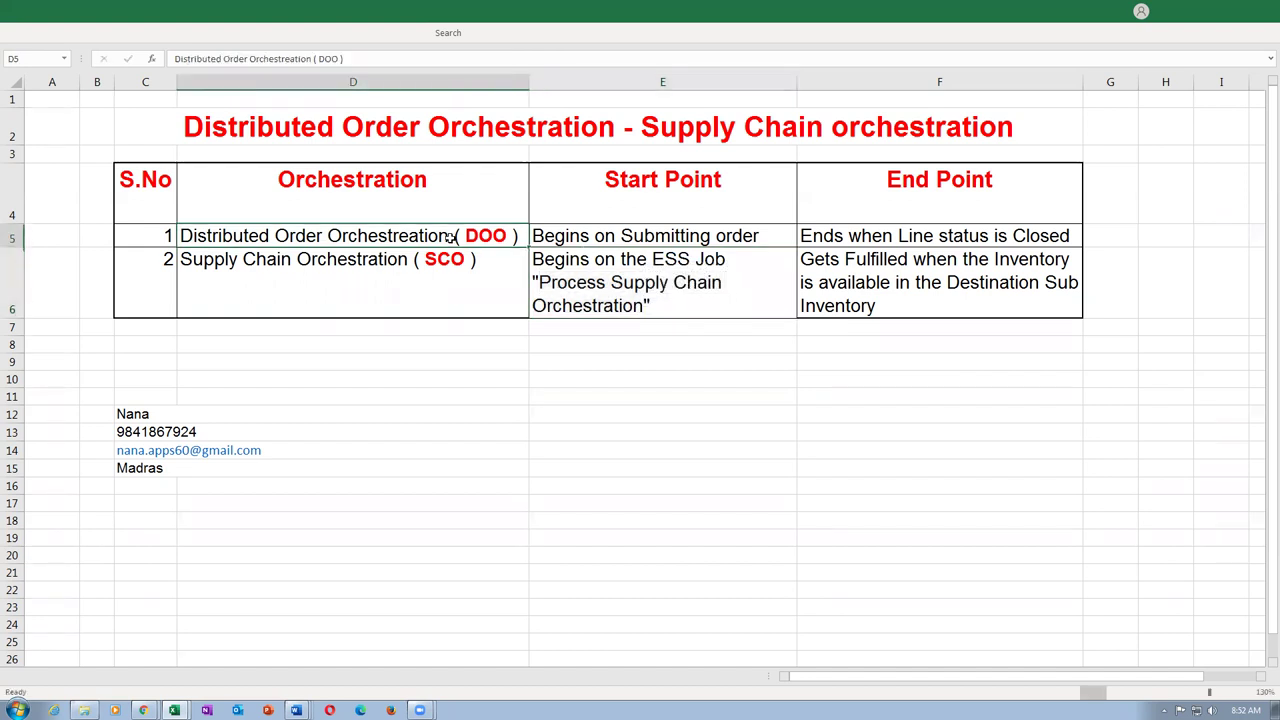
{"action": "left_click", "coordinate": [541, 282]}
{"action": "key", "text": "F2"}
{"action": "left_click_drag", "start_coordinate": [538, 282], "coordinate": [648, 306]}
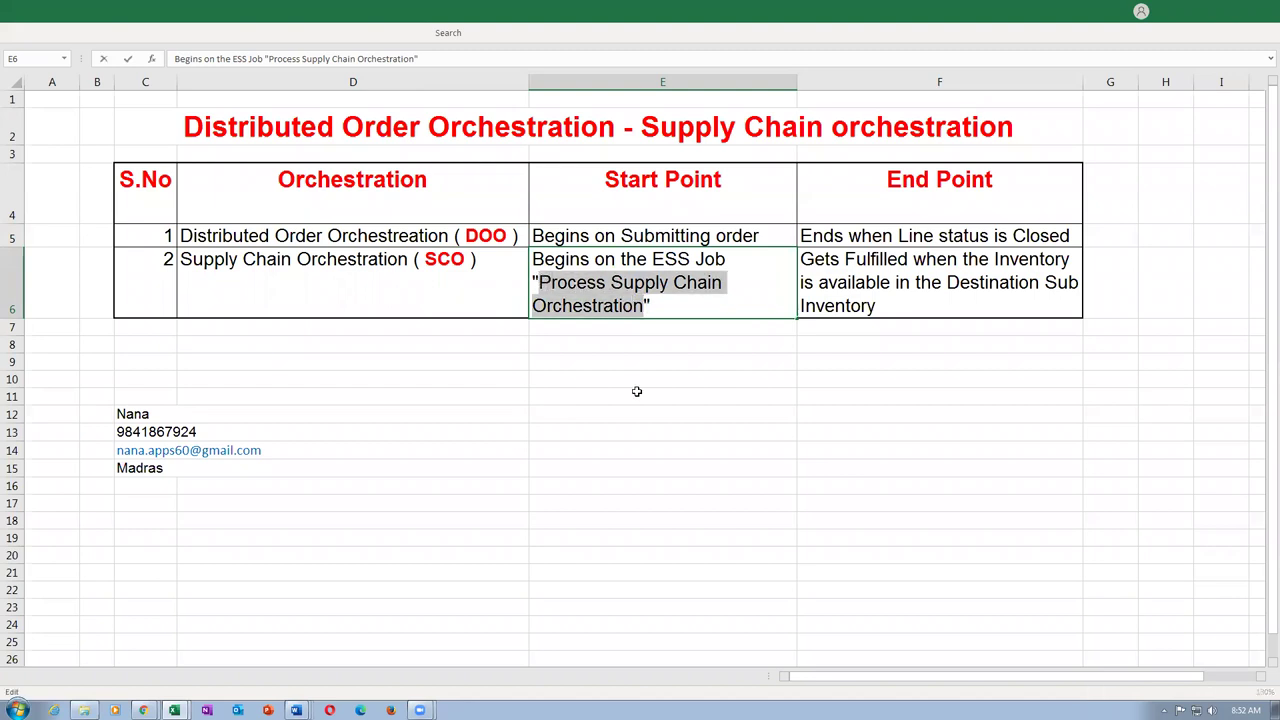
{"action": "left_click", "coordinate": [626, 414]}
{"action": "left_click", "coordinate": [600, 305]}
{"action": "double_click", "coordinate": [540, 283]}
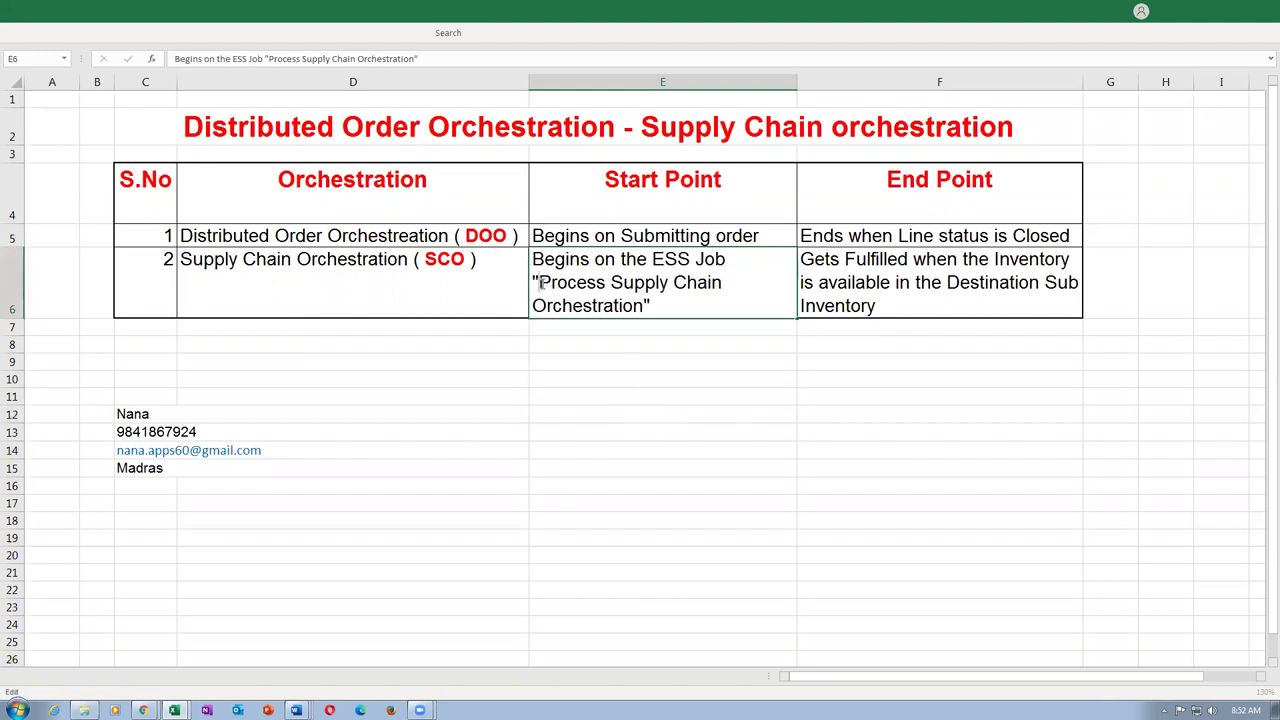
{"action": "left_click_drag", "start_coordinate": [540, 283], "coordinate": [648, 306]}
{"action": "left_click", "coordinate": [631, 388]}
{"action": "left_click", "coordinate": [631, 389]}
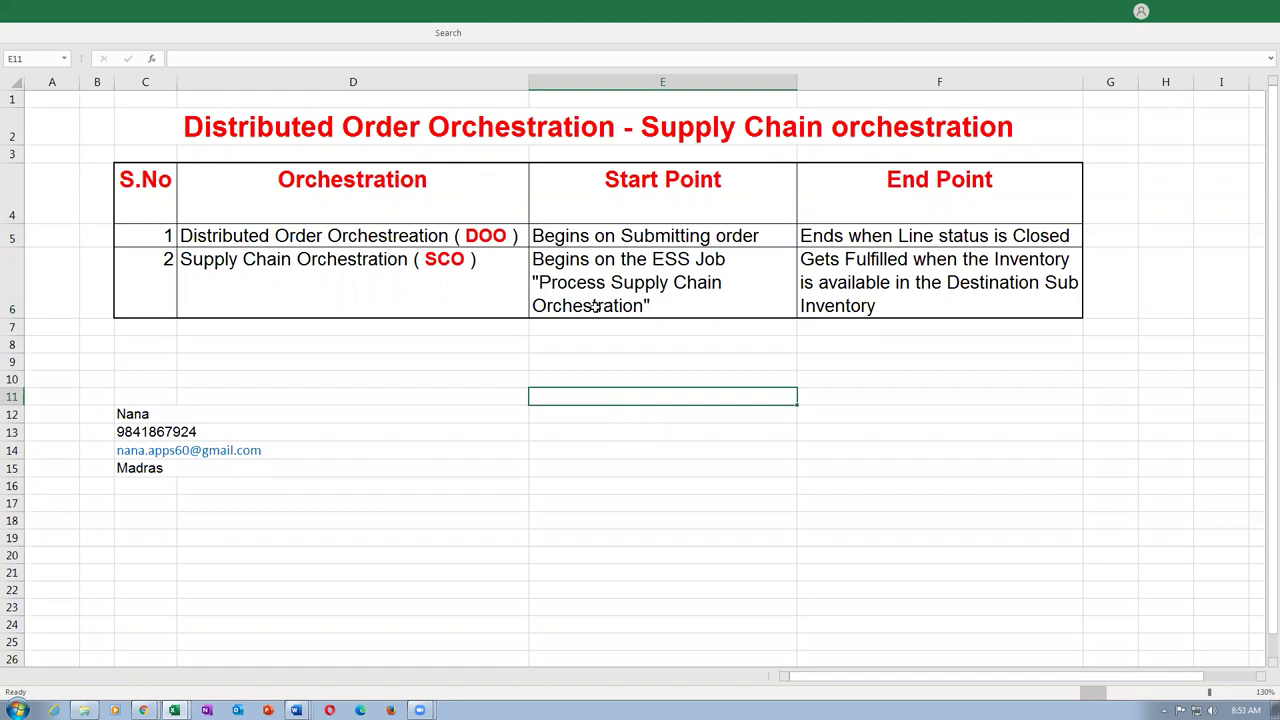
{"action": "left_click", "coordinate": [593, 307]}
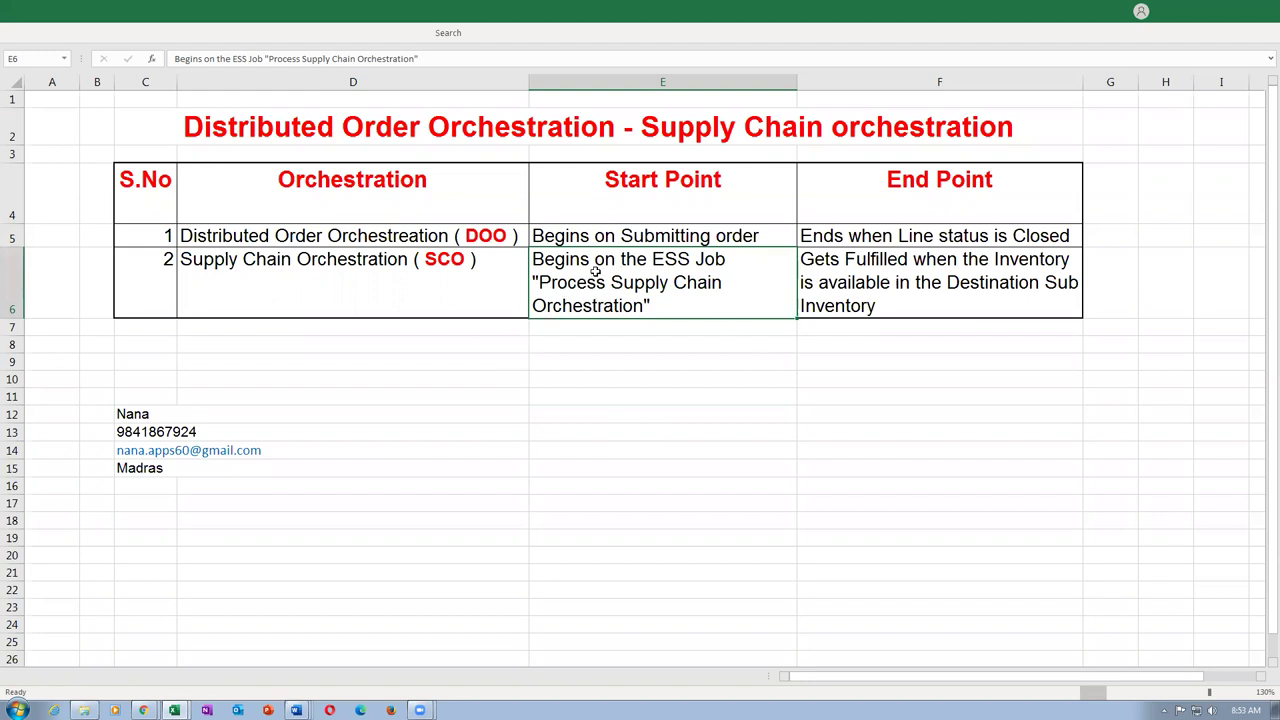
Review the whole SCO row 6, including its ESS Job start point and end point descriptions.
{"action": "left_click", "coordinate": [865, 284]}
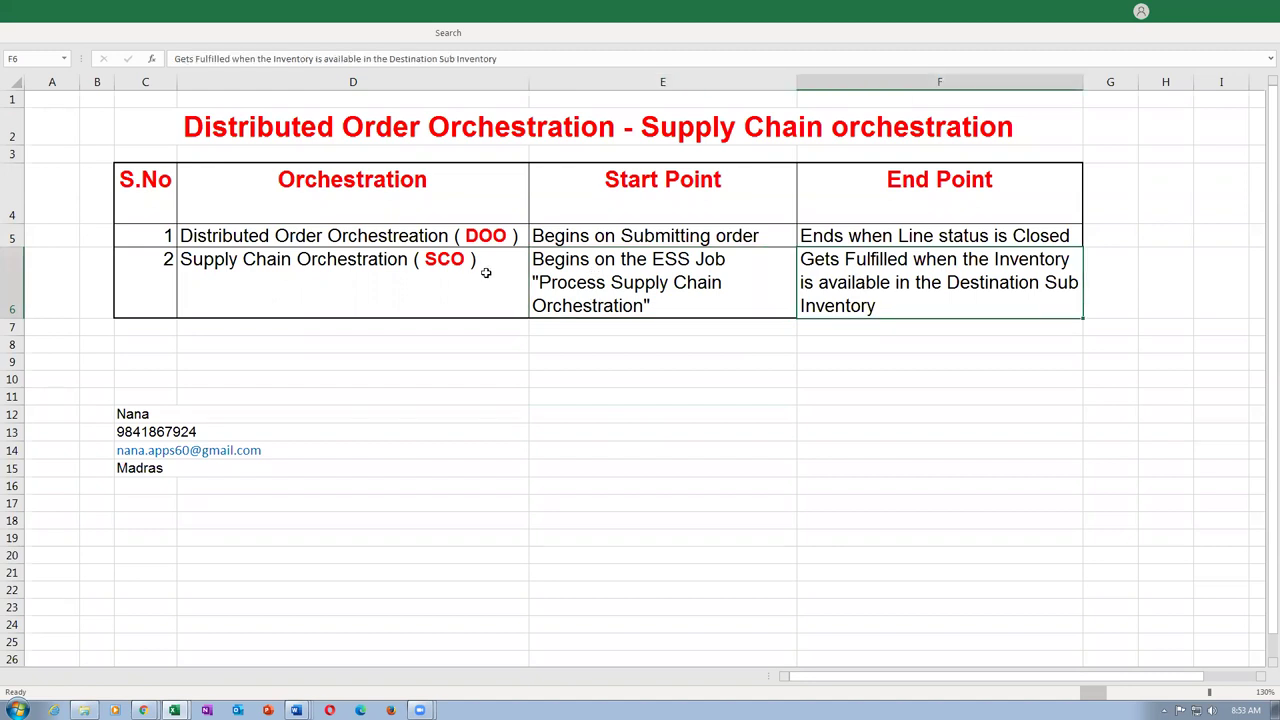
{"action": "left_click", "coordinate": [434, 283]}
{"action": "left_click", "coordinate": [615, 275]}
{"action": "left_click", "coordinate": [940, 283]}
{"action": "left_click", "coordinate": [666, 284]}
{"action": "left_click", "coordinate": [884, 297]}
{"action": "left_click", "coordinate": [370, 302]}
{"action": "left_click", "coordinate": [606, 270]}
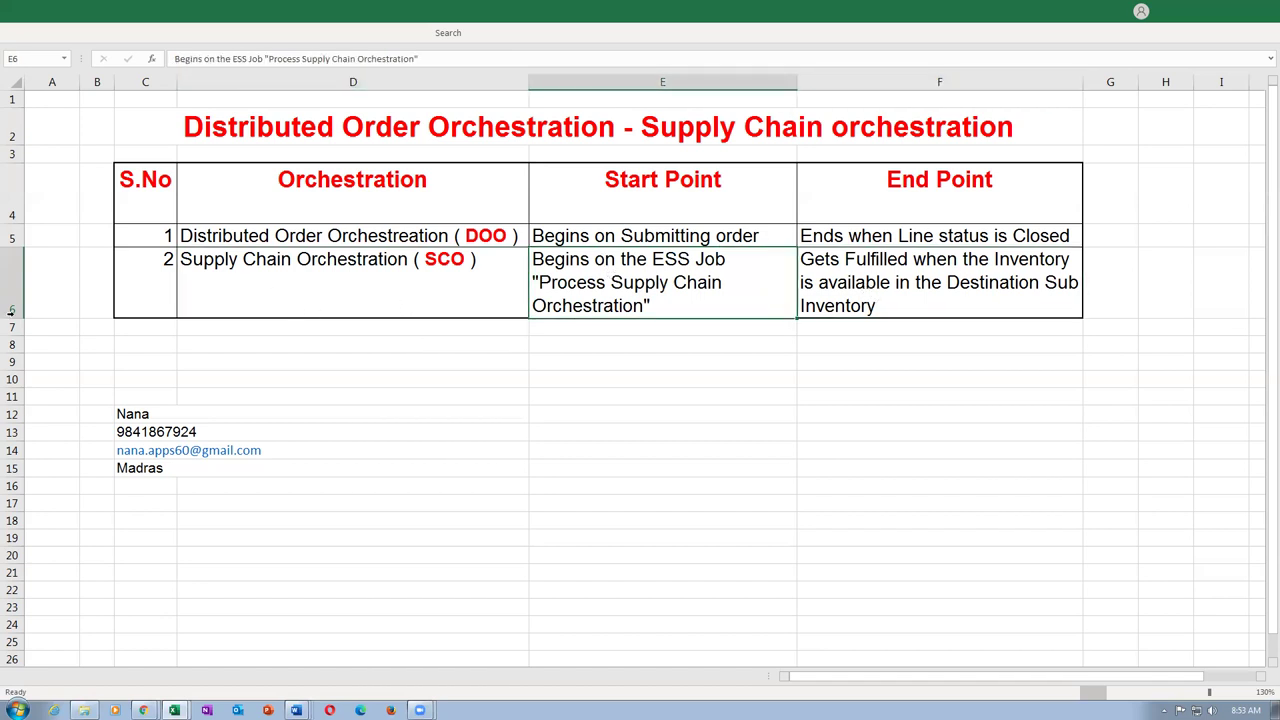
{"action": "left_click", "coordinate": [6, 274]}
{"action": "left_click_drag", "start_coordinate": [7, 246], "coordinate": [6, 240]}
{"action": "left_click", "coordinate": [271, 280]}
{"action": "left_click", "coordinate": [416, 238]}
{"action": "left_click", "coordinate": [418, 263]}
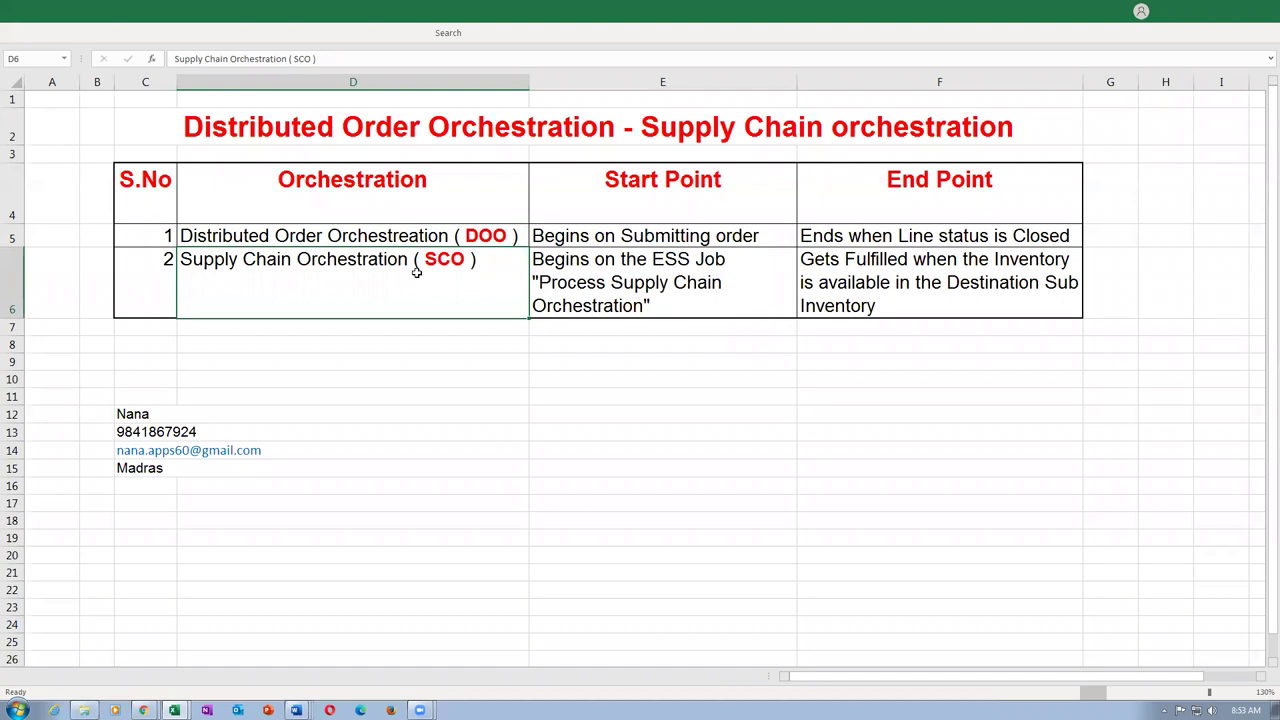
Close the Min-Max report browser window and return to the Oracle user account page.
{"action": "key", "text": "alt+Tab"}
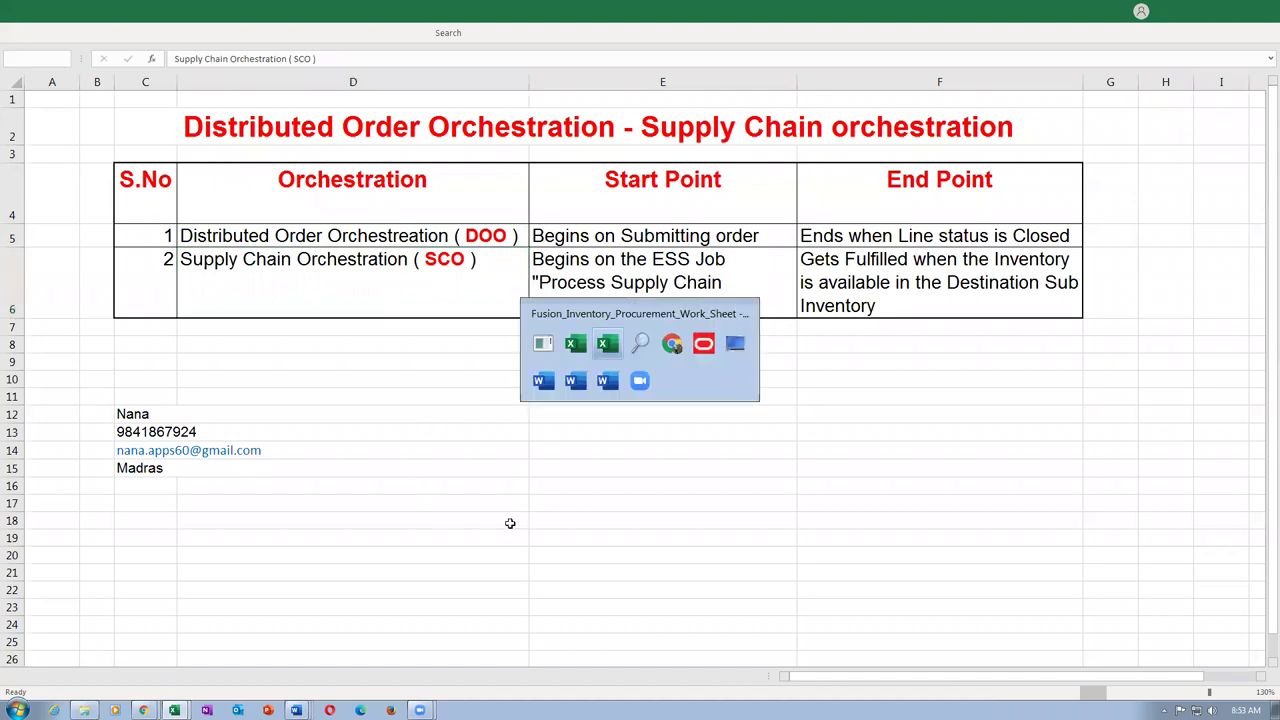
{"action": "mouse_move", "coordinate": [143, 710]}
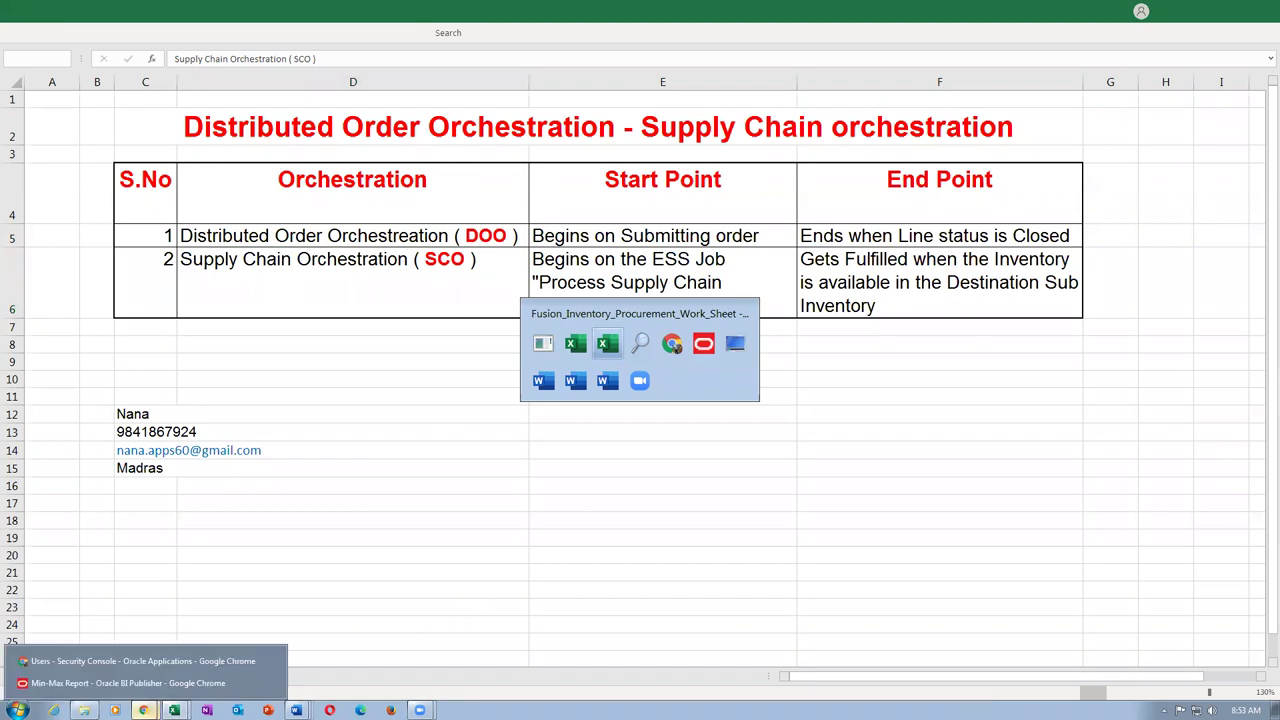
{"action": "left_click", "coordinate": [155, 683]}
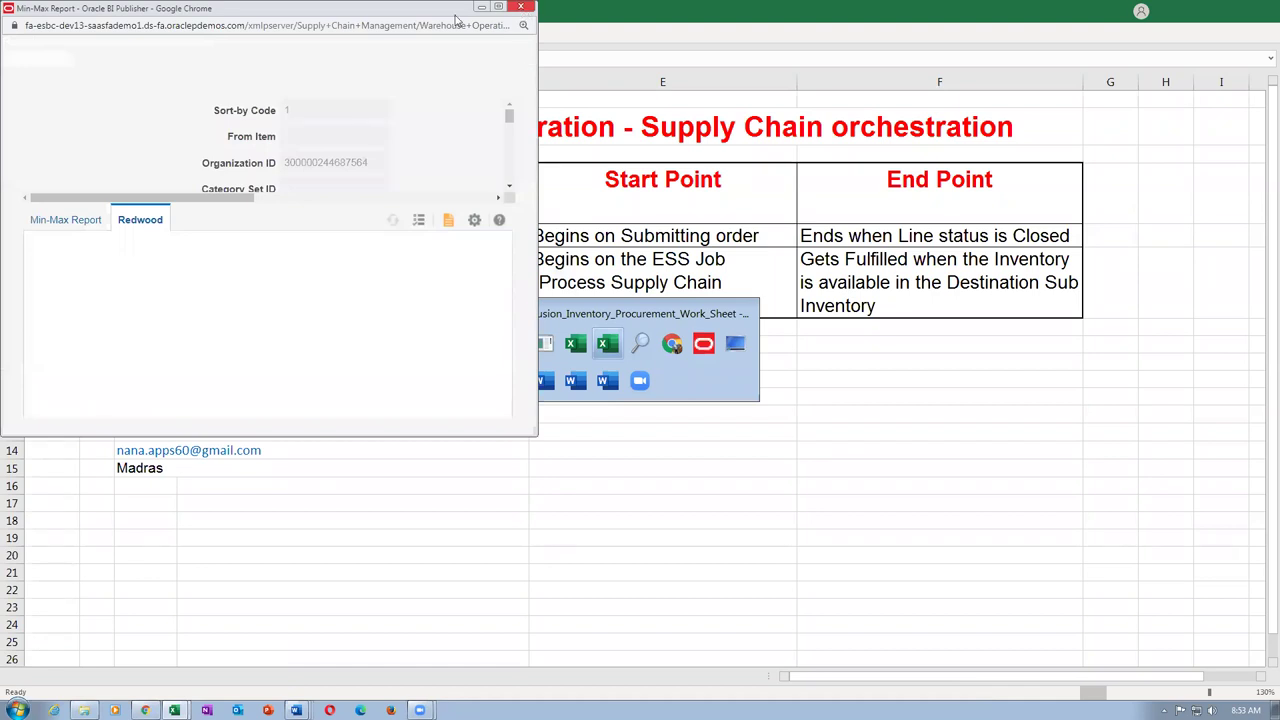
{"action": "left_click", "coordinate": [522, 7]}
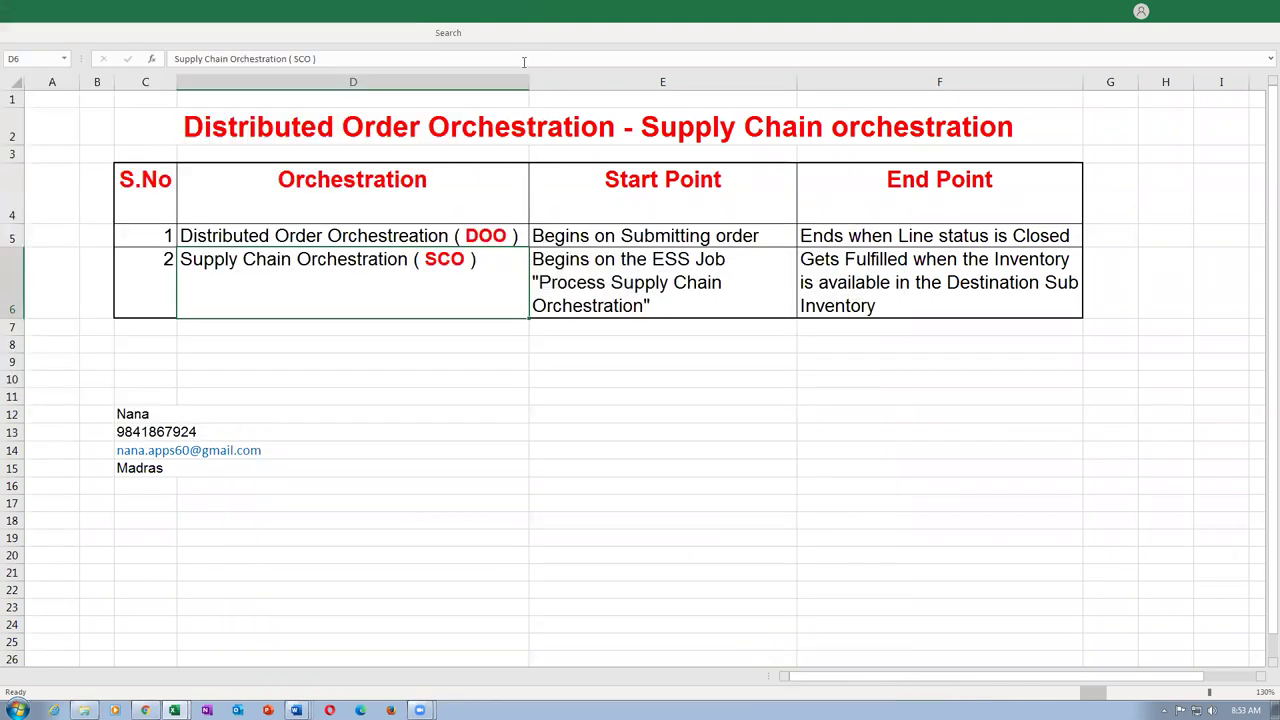
{"action": "key", "text": "alt+Tab"}
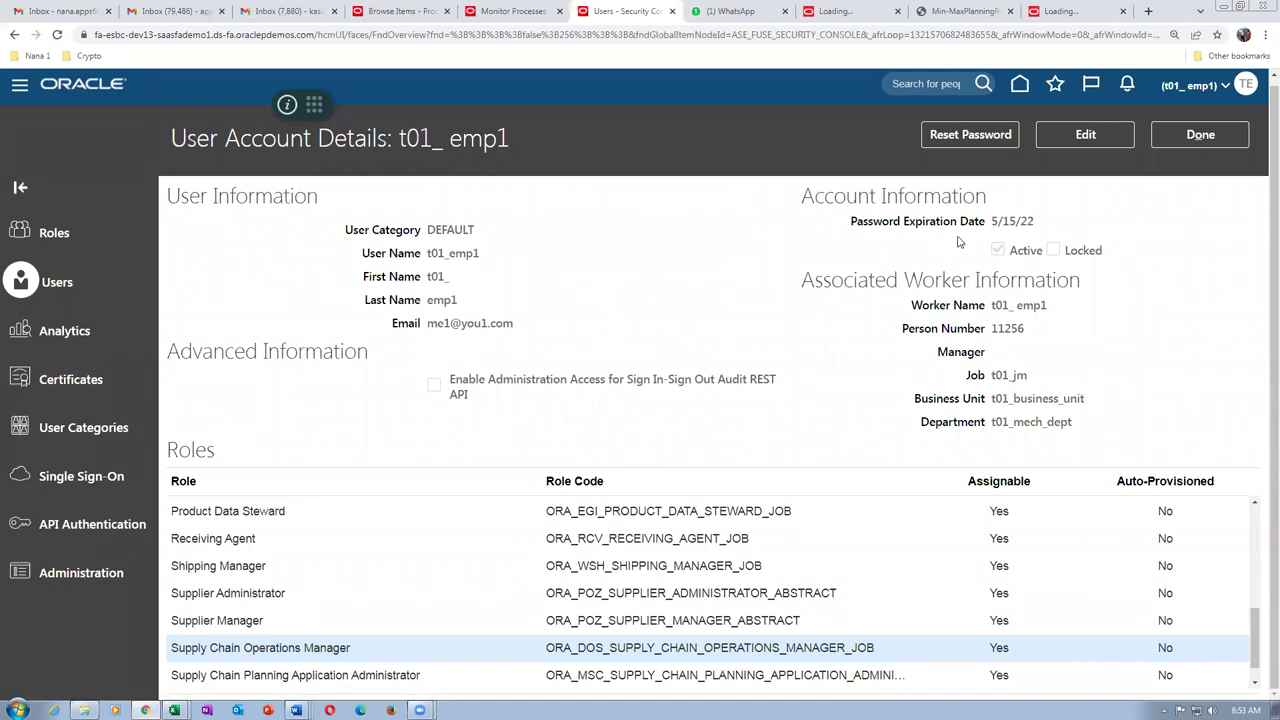
Leave the user account, go to the home page and open Scheduled Processes from Tools.
{"action": "left_click", "coordinate": [1200, 134]}
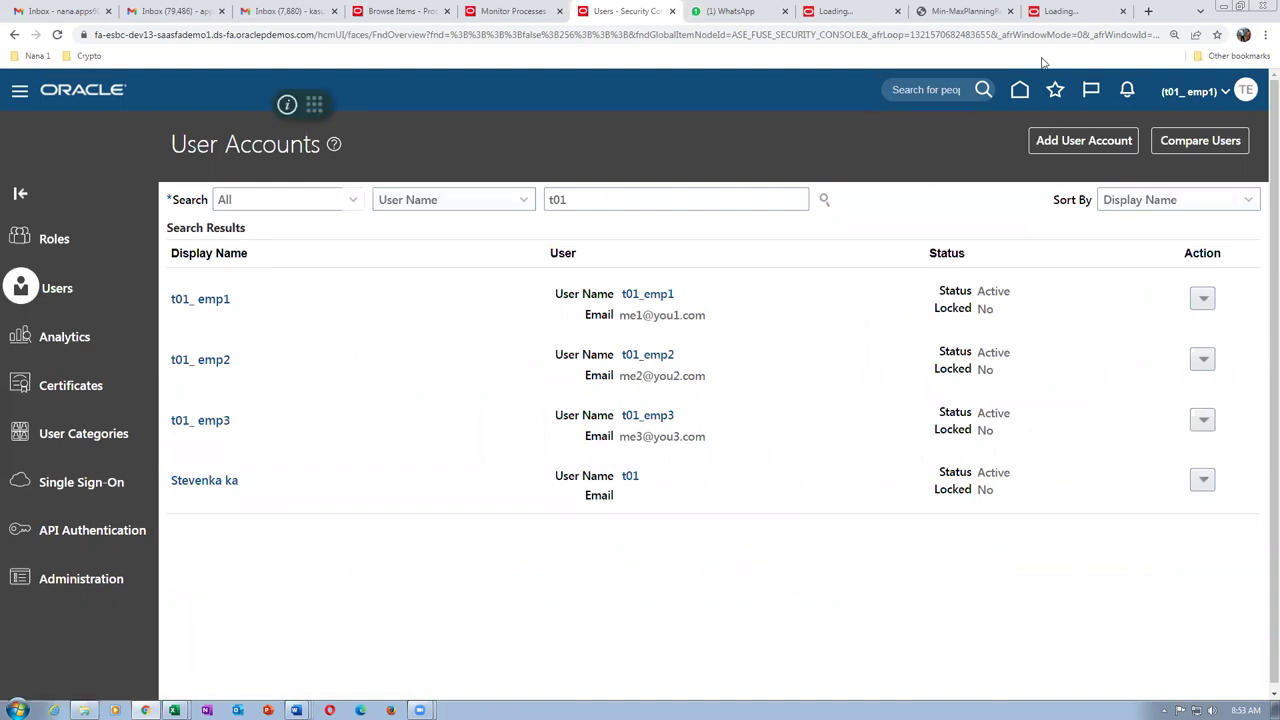
{"action": "left_click", "coordinate": [1019, 91]}
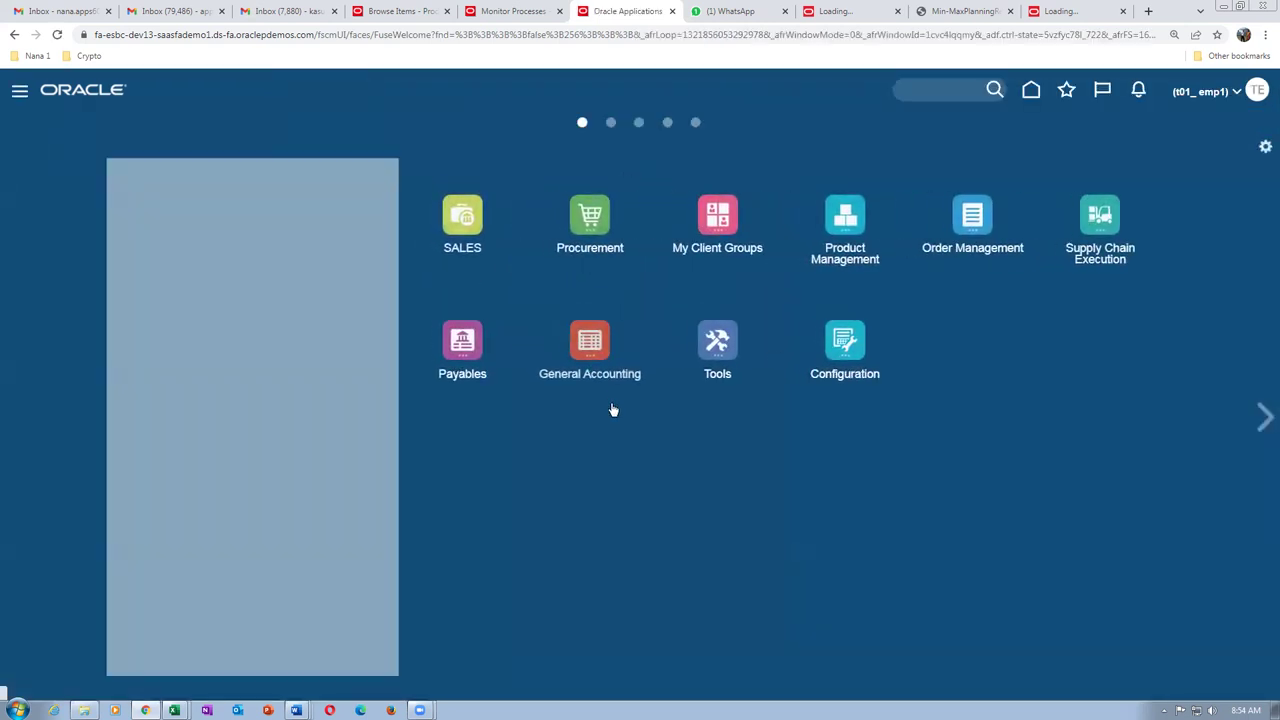
{"action": "left_click", "coordinate": [731, 355]}
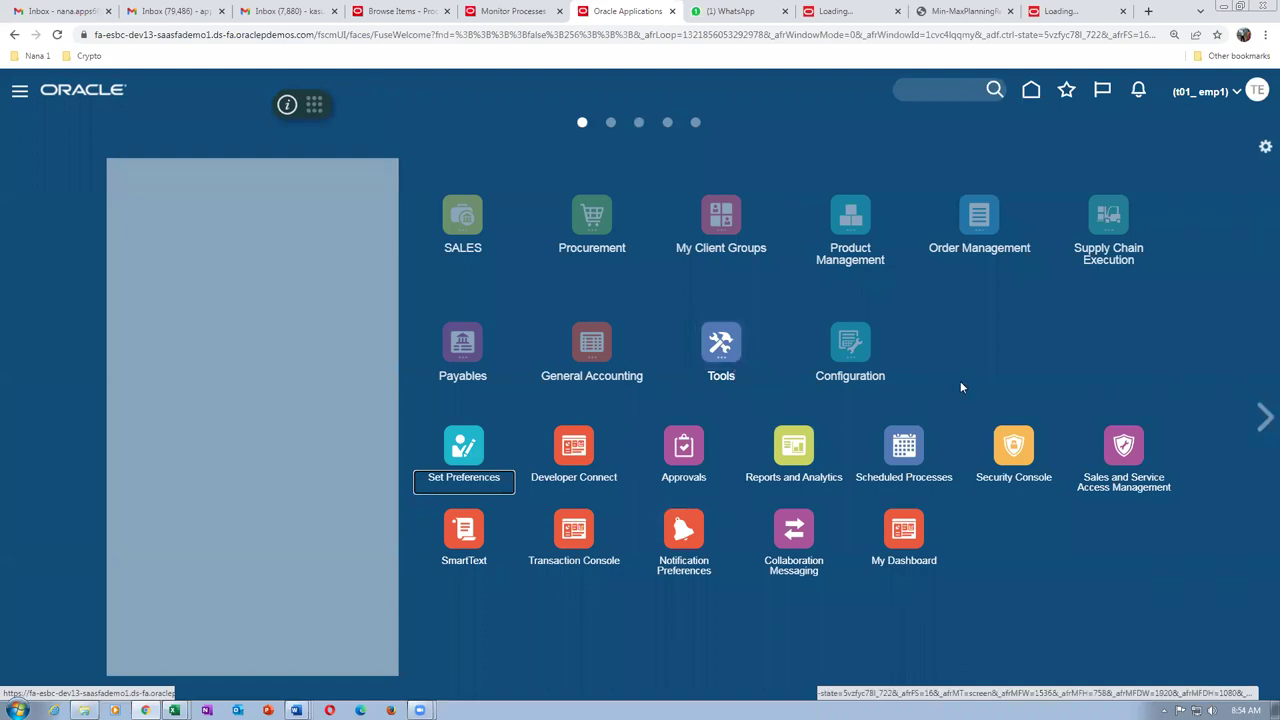
{"action": "left_click", "coordinate": [905, 452]}
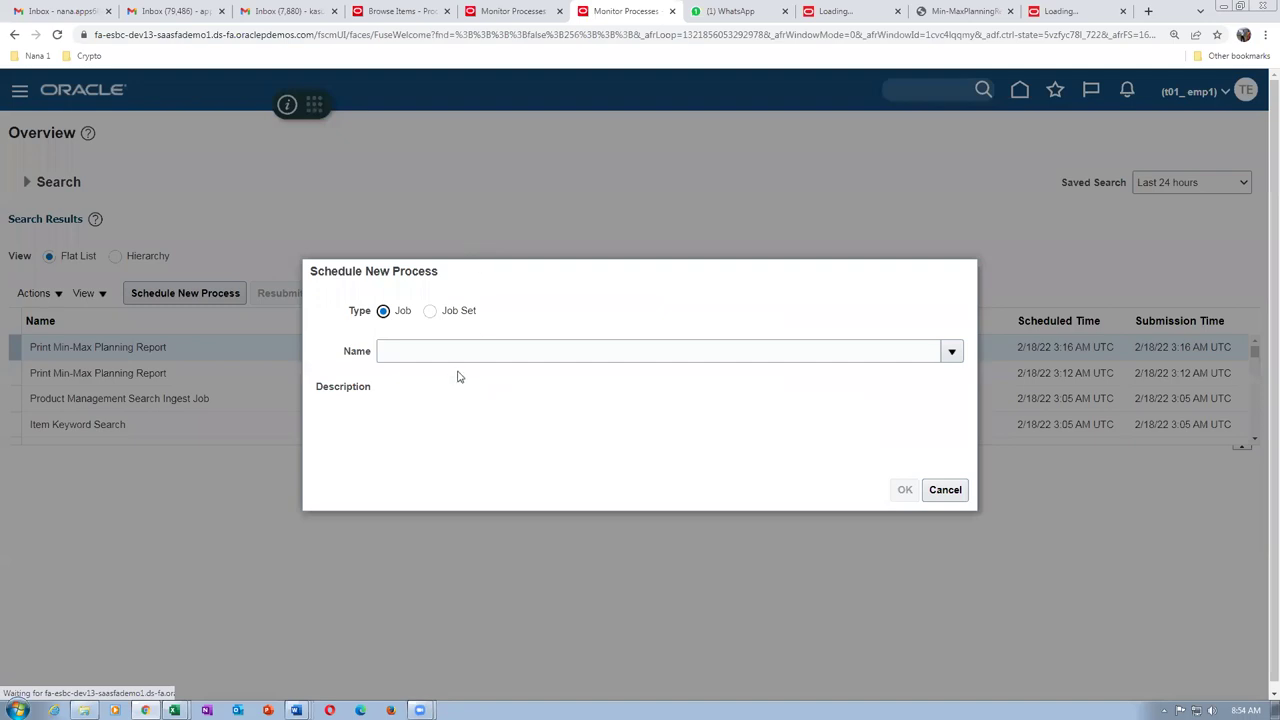
Submit the Import User and Role Application Security Data job, found by searching import%user%role.
{"action": "left_click", "coordinate": [445, 350]}
{"action": "type", "text": "import%user%role"}
{"action": "key", "text": "Tab"}
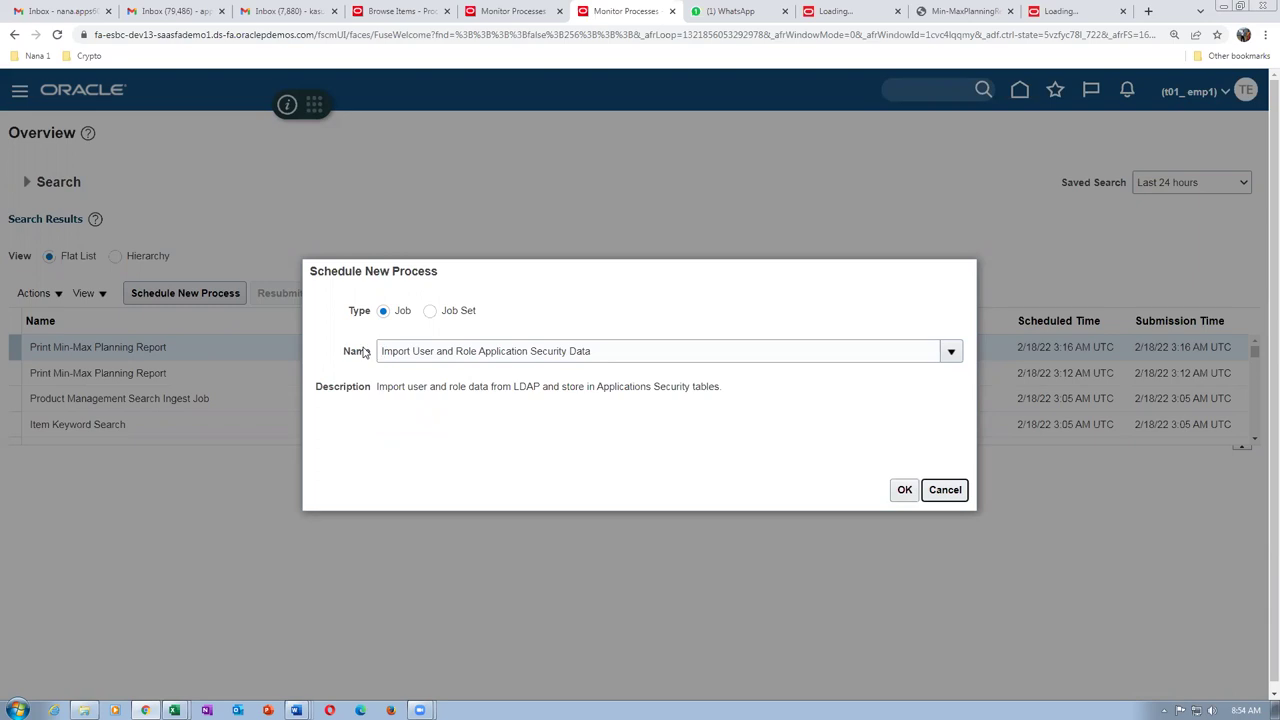
{"action": "left_click", "coordinate": [904, 489]}
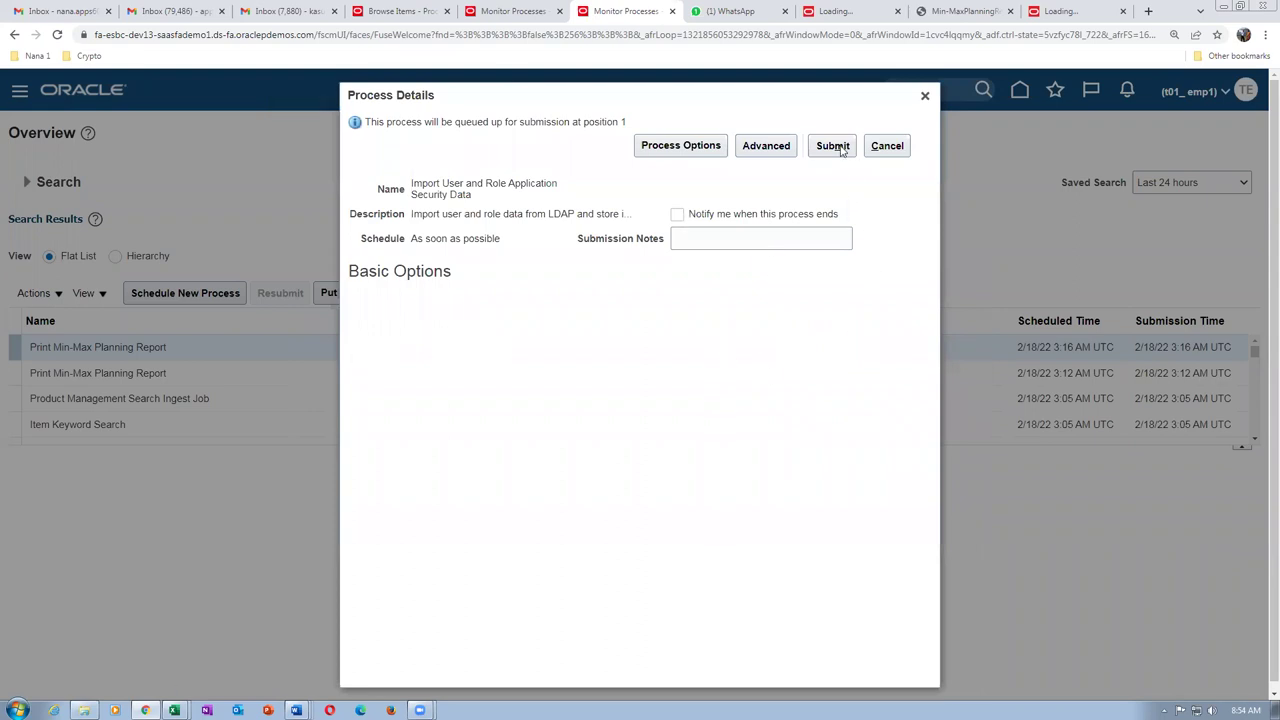
{"action": "left_click", "coordinate": [832, 146]}
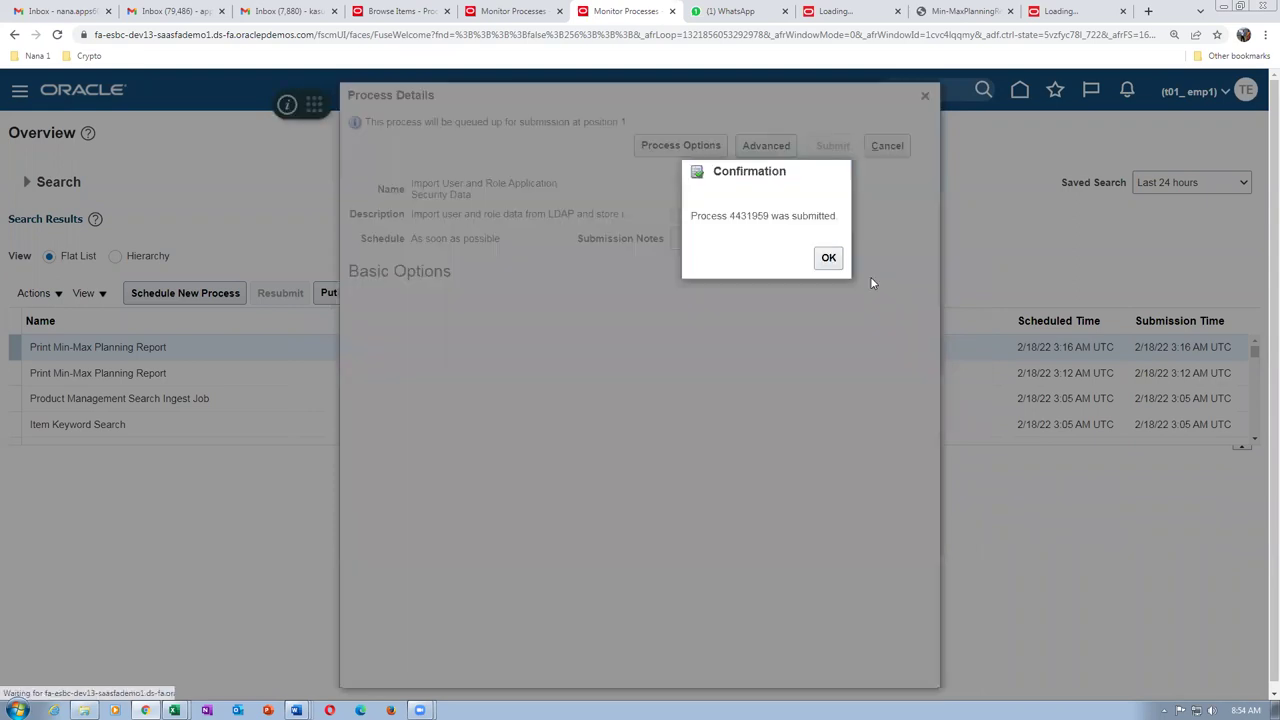
{"action": "left_click", "coordinate": [828, 257]}
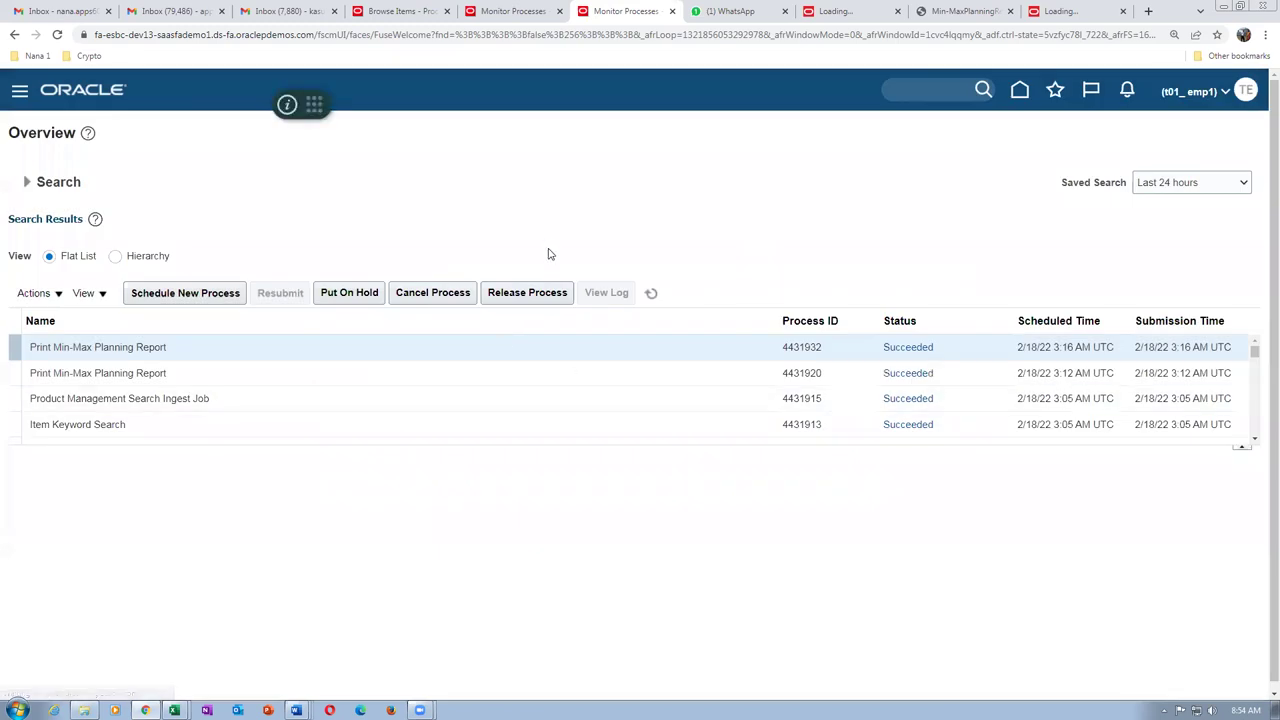
Refresh the process list until import process 4431959 shows as Running.
{"action": "left_click", "coordinate": [645, 295]}
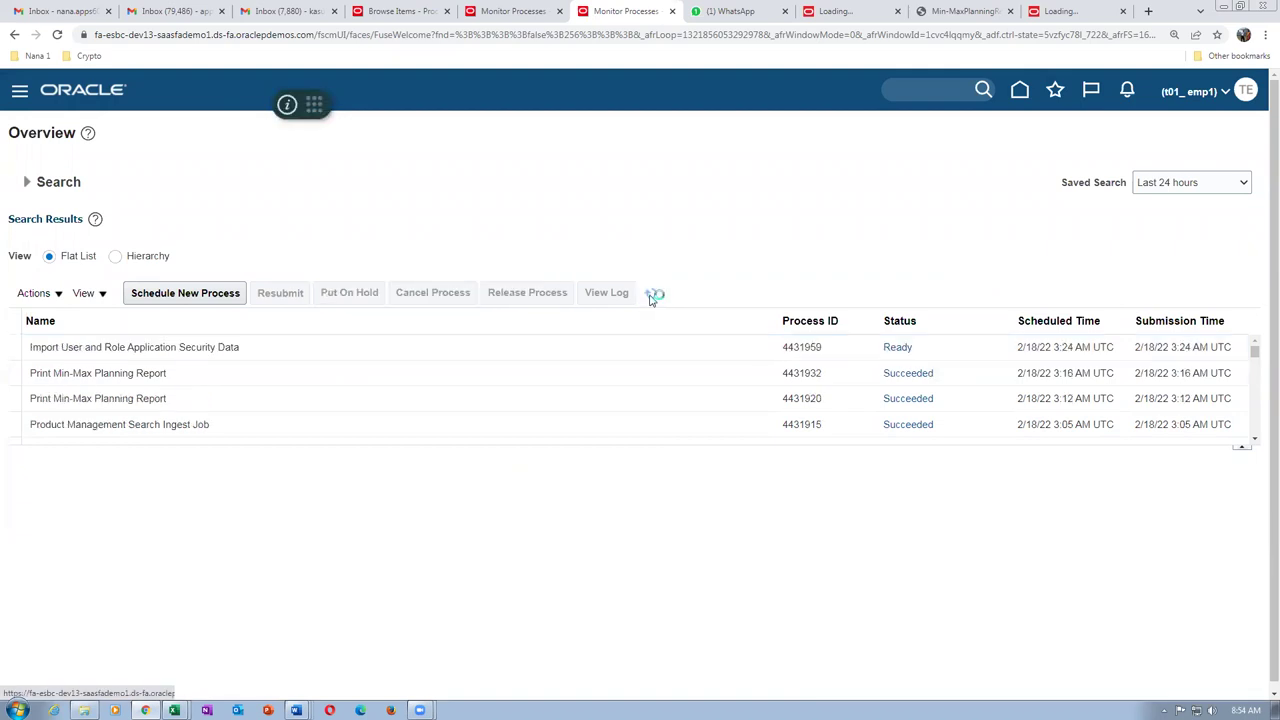
{"action": "left_click", "coordinate": [649, 296]}
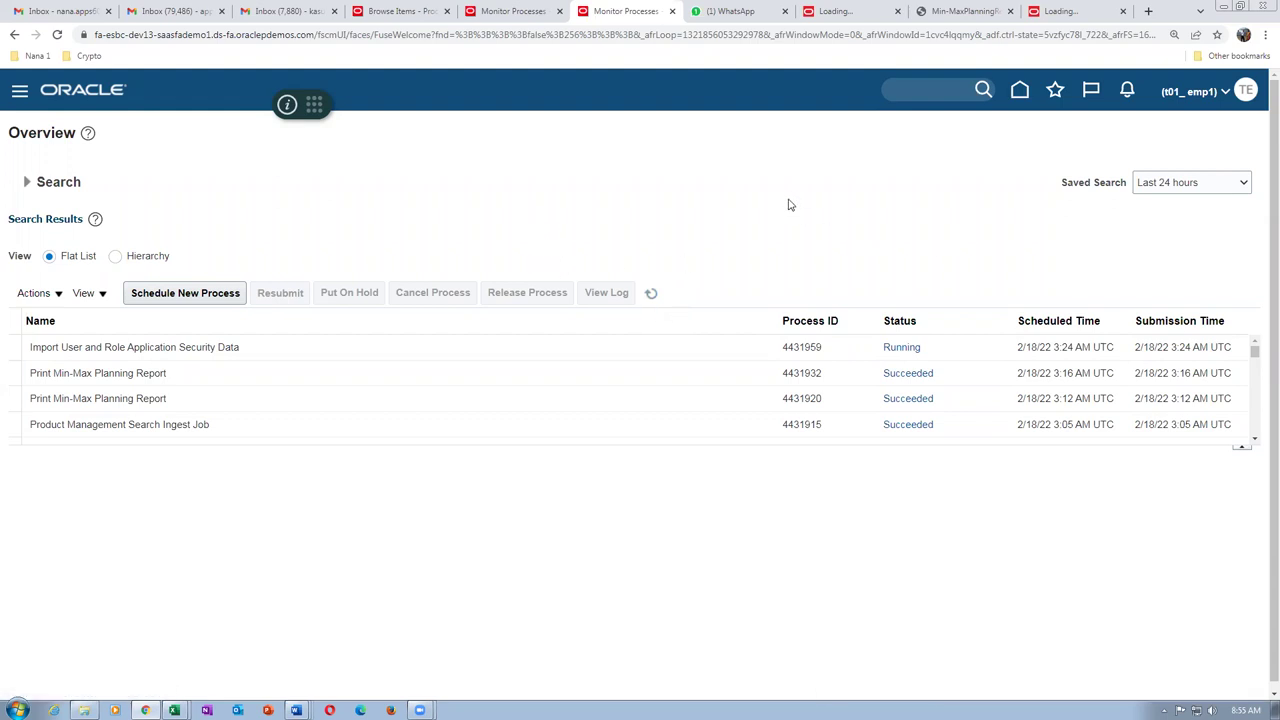
{"action": "left_click", "coordinate": [1192, 95]}
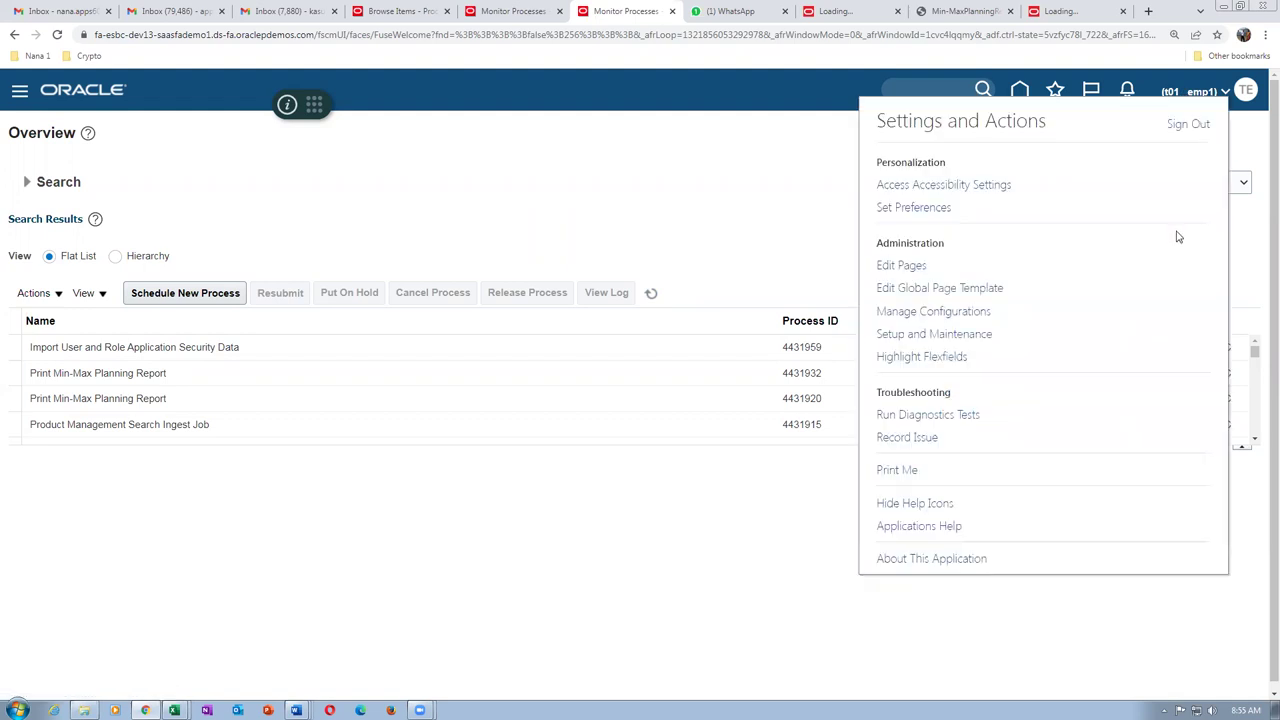
In Setup and Maintenance, switch to the Financials offering and search tasks for assign%busi%busi%.
{"action": "left_click", "coordinate": [955, 335]}
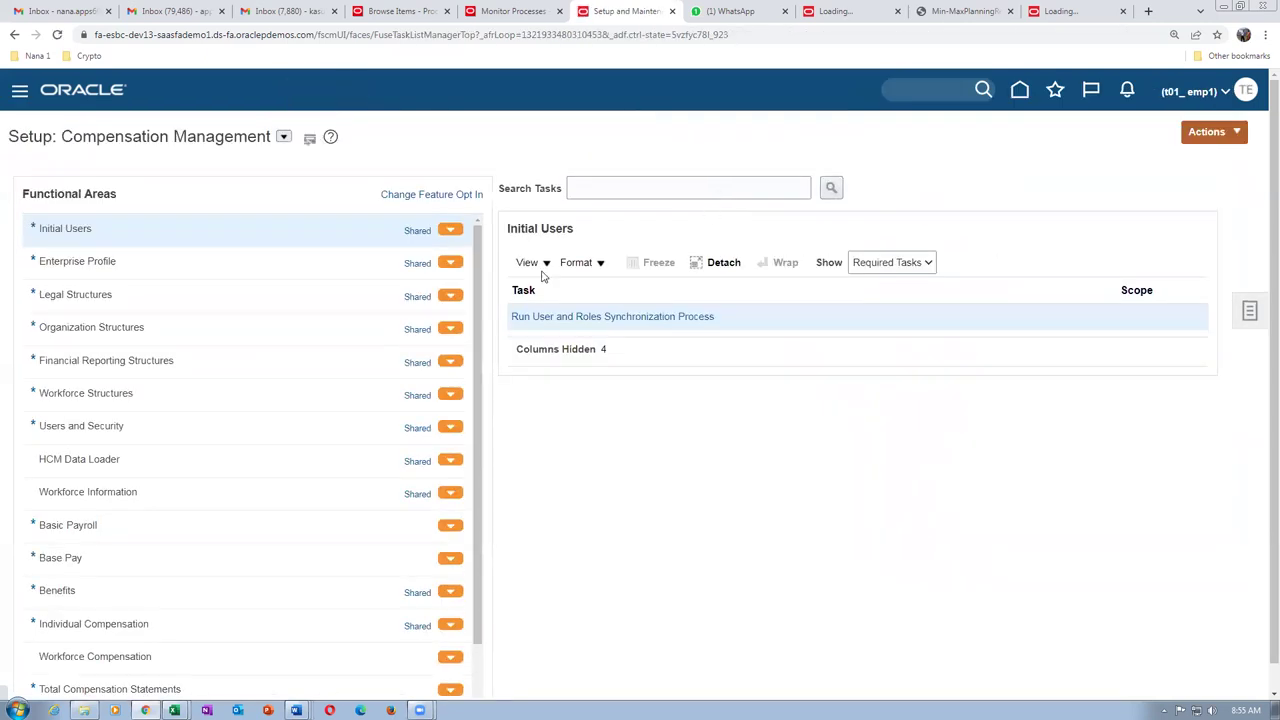
{"action": "left_click", "coordinate": [284, 138]}
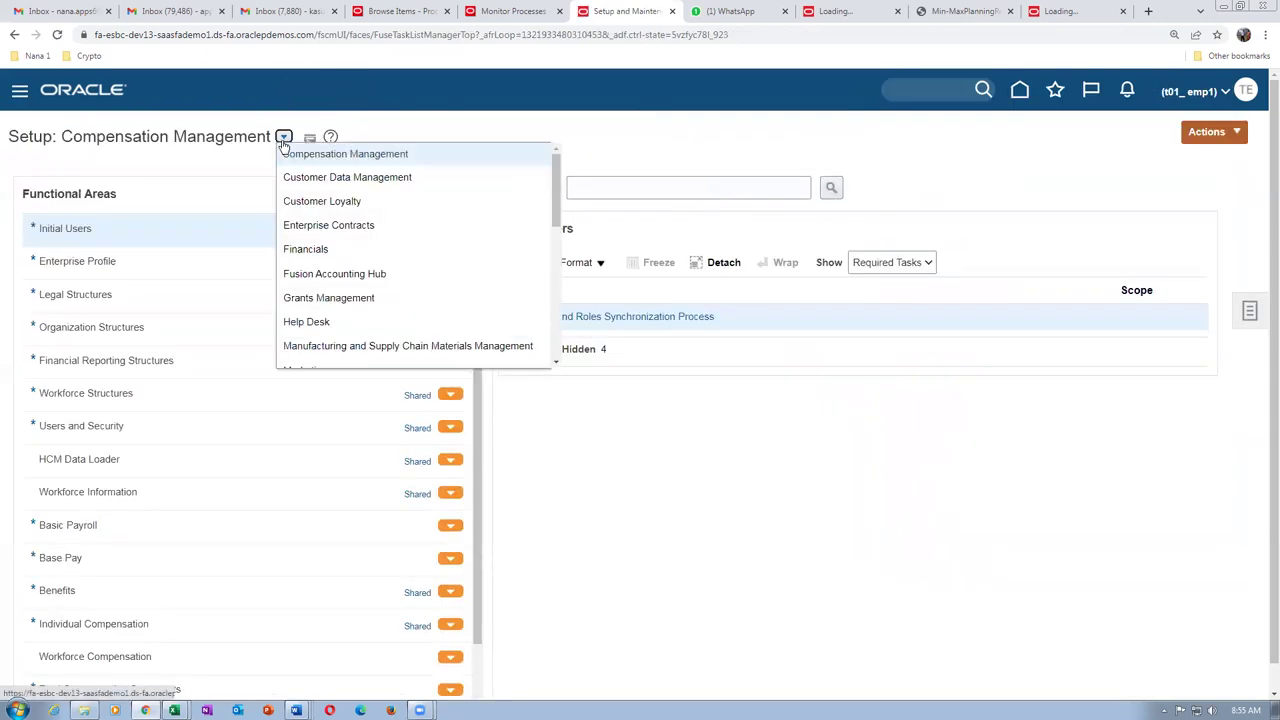
{"action": "left_click", "coordinate": [300, 247]}
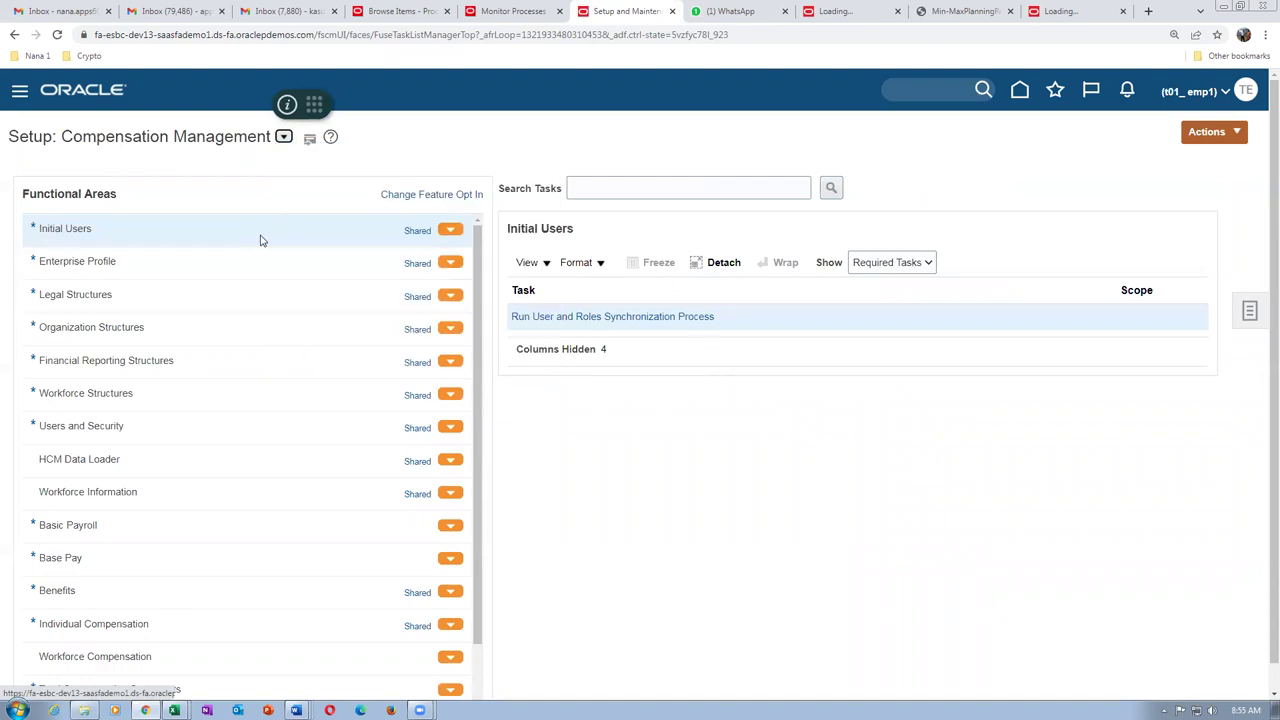
{"action": "left_click", "coordinate": [620, 204]}
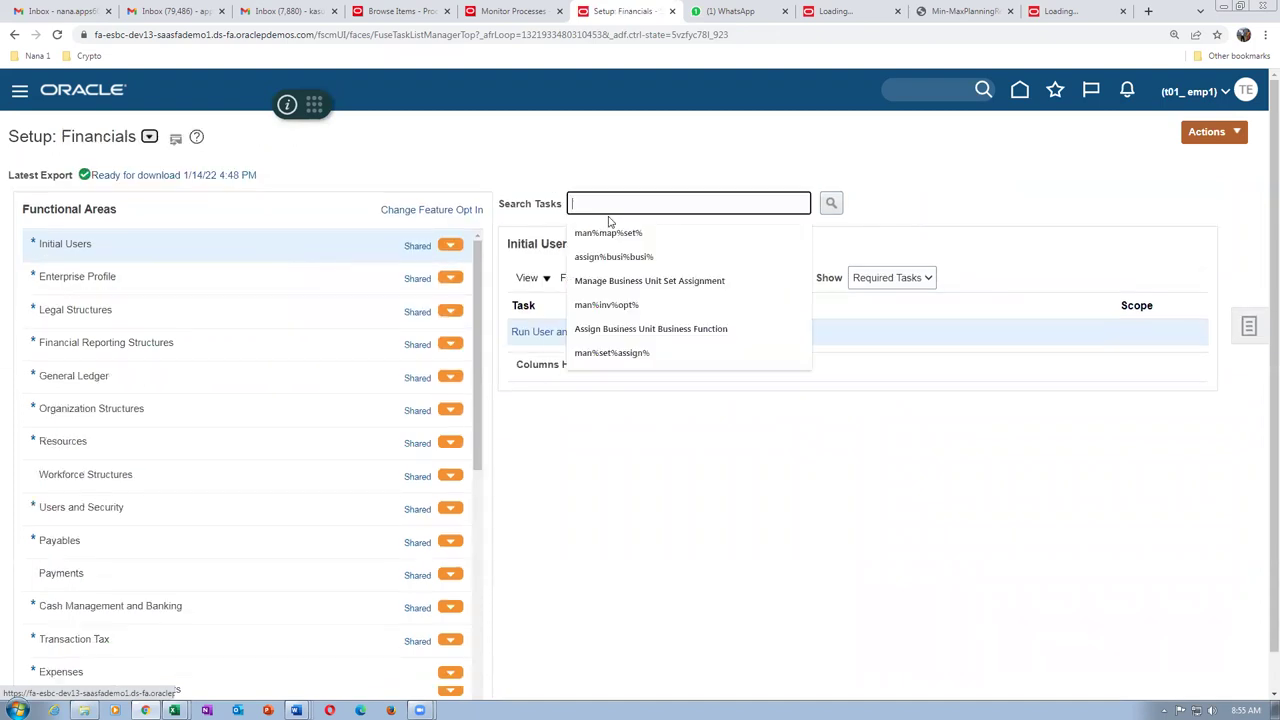
{"action": "type", "text": "assign%busi%"}
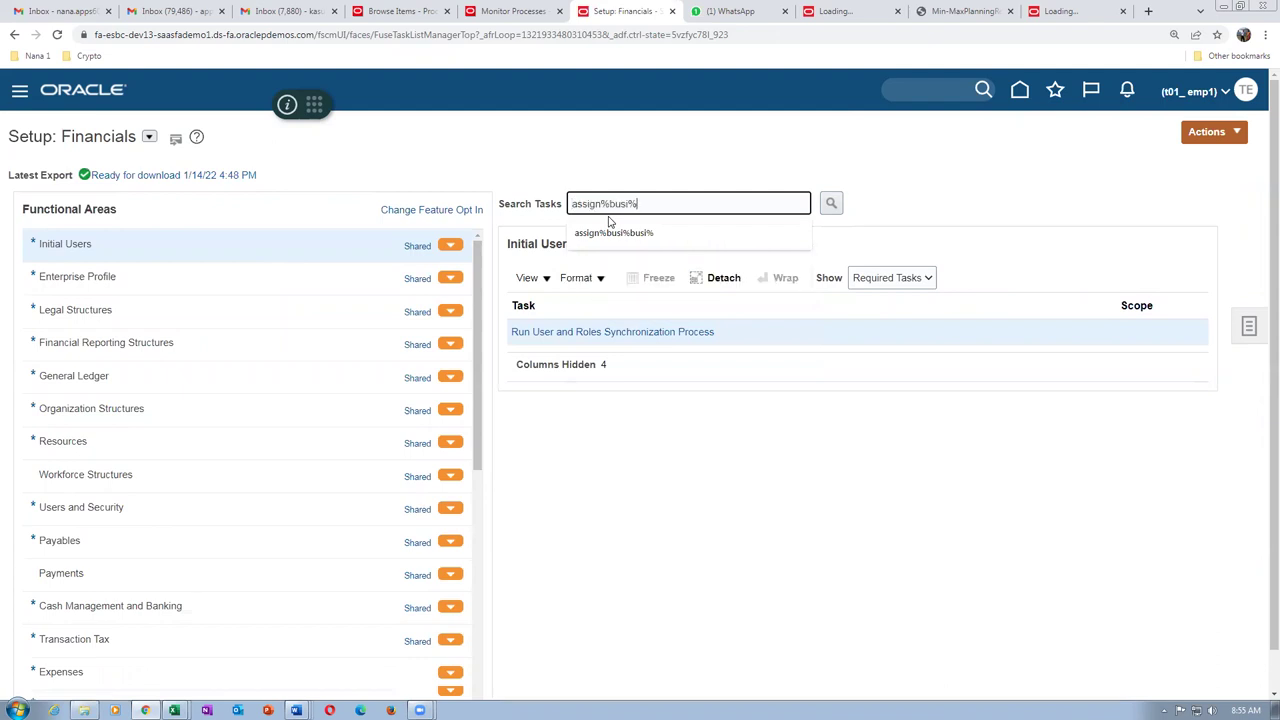
{"action": "type", "text": "busi%"}
{"action": "key", "text": "Return"}
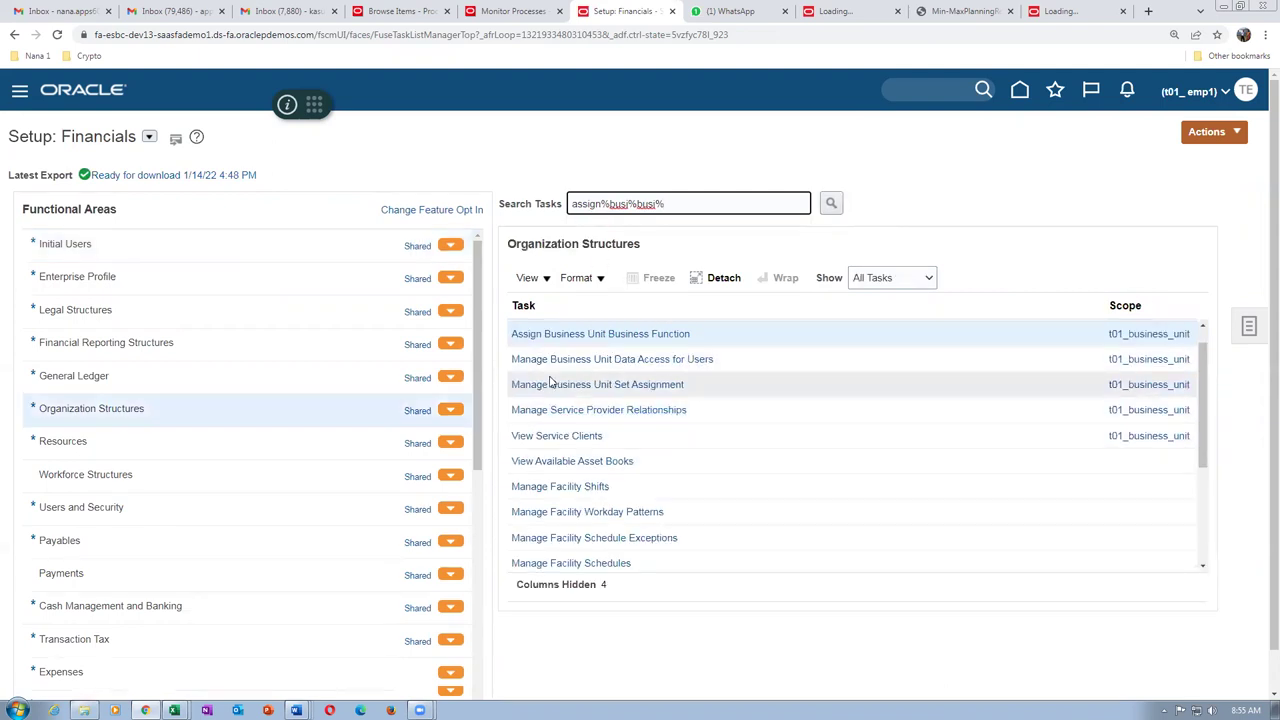
Review t01_business_unit's enabled business functions, cancel without saving, and open the task search page.
{"action": "left_click", "coordinate": [580, 337]}
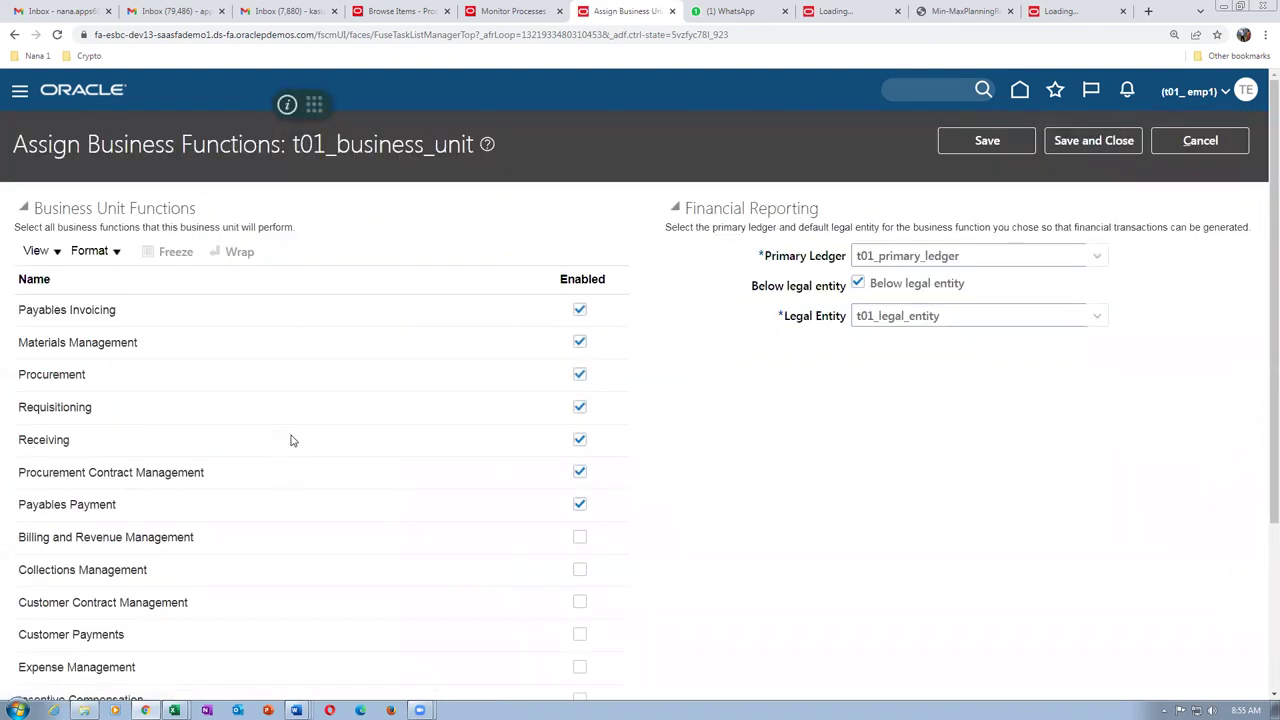
{"action": "scroll", "coordinate": [42, 323], "scroll_direction": "down", "scroll_amount": 1}
{"action": "left_click_drag", "start_coordinate": [34, 278], "coordinate": [50, 308]}
{"action": "left_click_drag", "start_coordinate": [35, 242], "coordinate": [43, 242]}
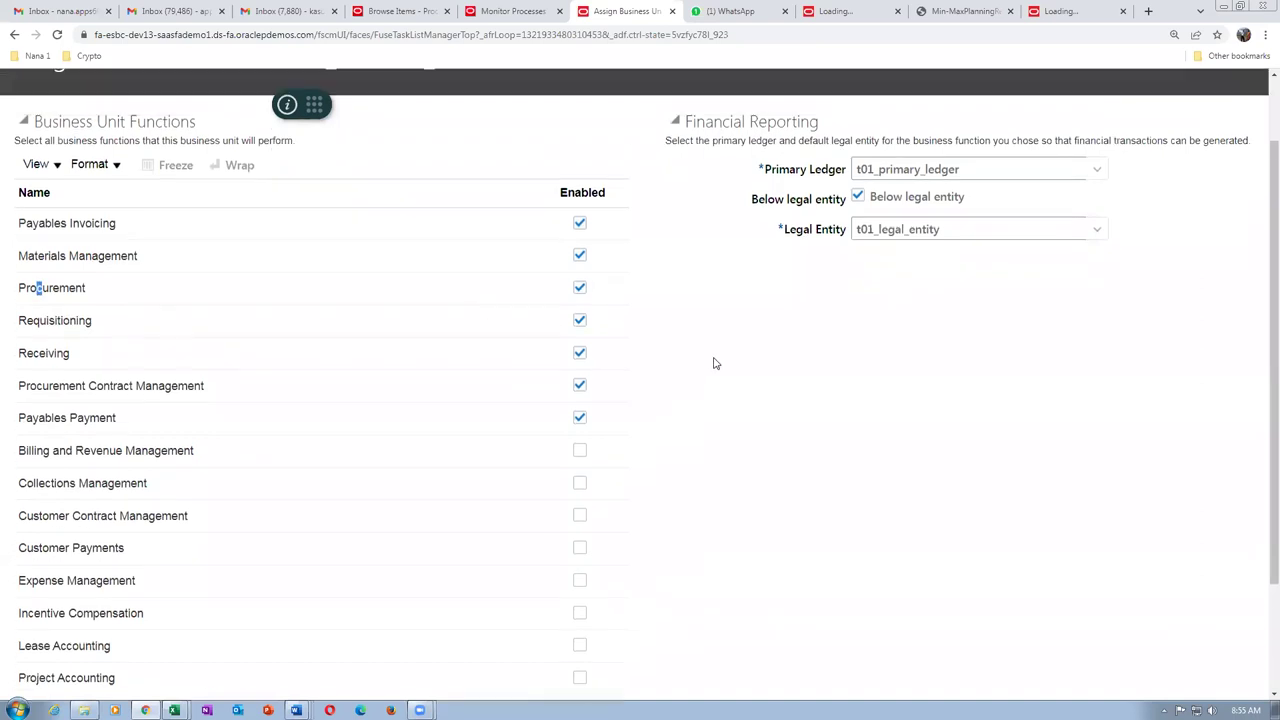
{"action": "scroll", "coordinate": [716, 362], "scroll_direction": "up", "scroll_amount": 1}
{"action": "scroll", "coordinate": [691, 509], "scroll_direction": "down", "scroll_amount": 1}
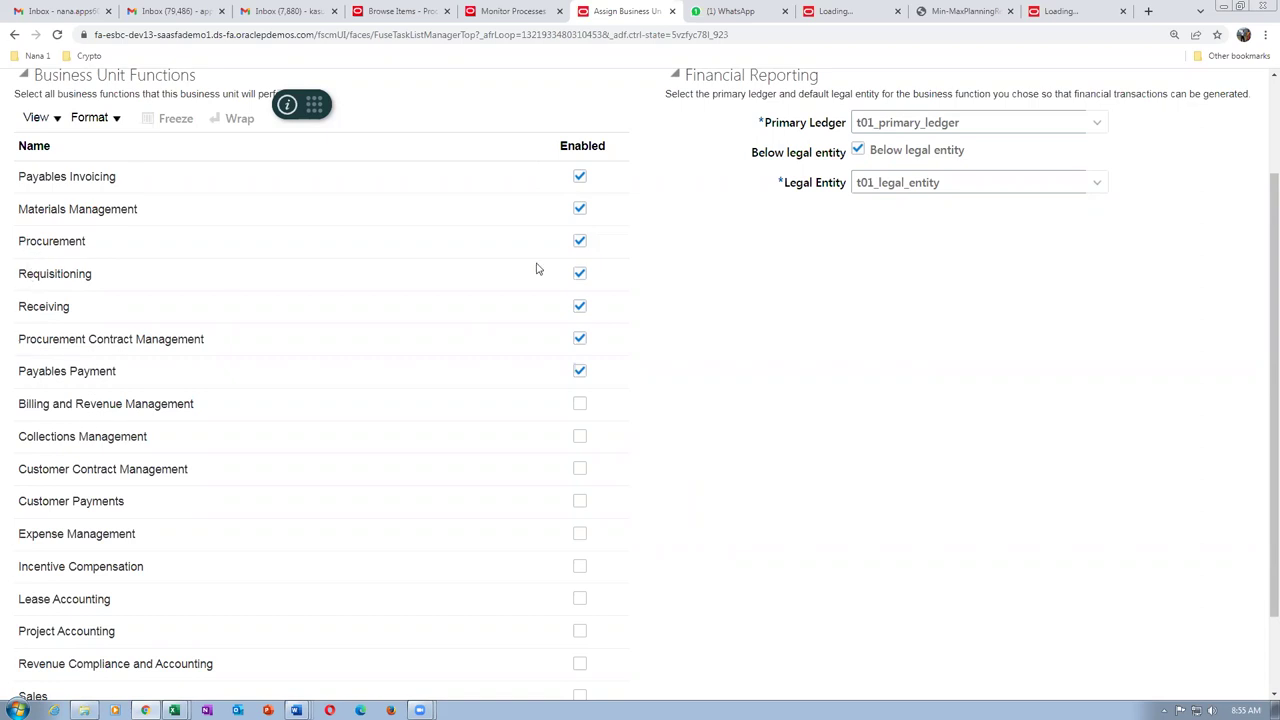
{"action": "scroll", "coordinate": [827, 339], "scroll_direction": "up", "scroll_amount": 3}
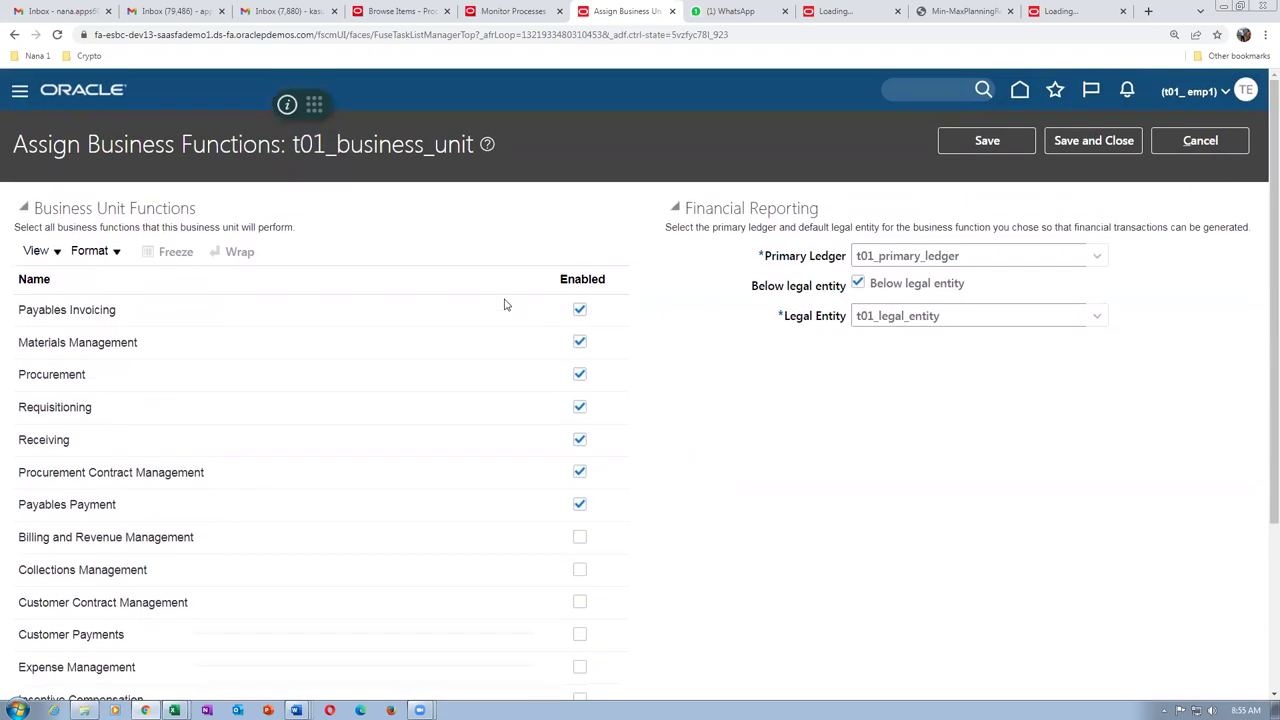
{"action": "left_click", "coordinate": [1215, 143]}
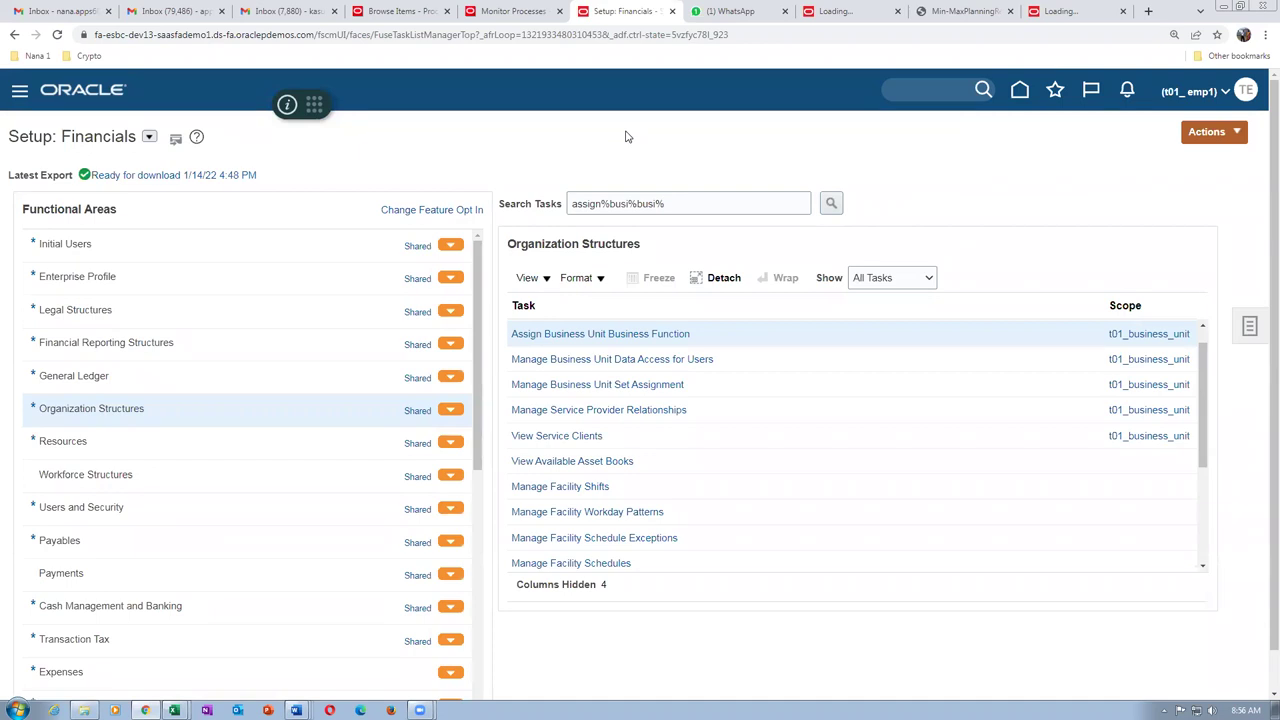
{"action": "left_click", "coordinate": [1252, 333]}
{"action": "left_click", "coordinate": [1096, 332]}
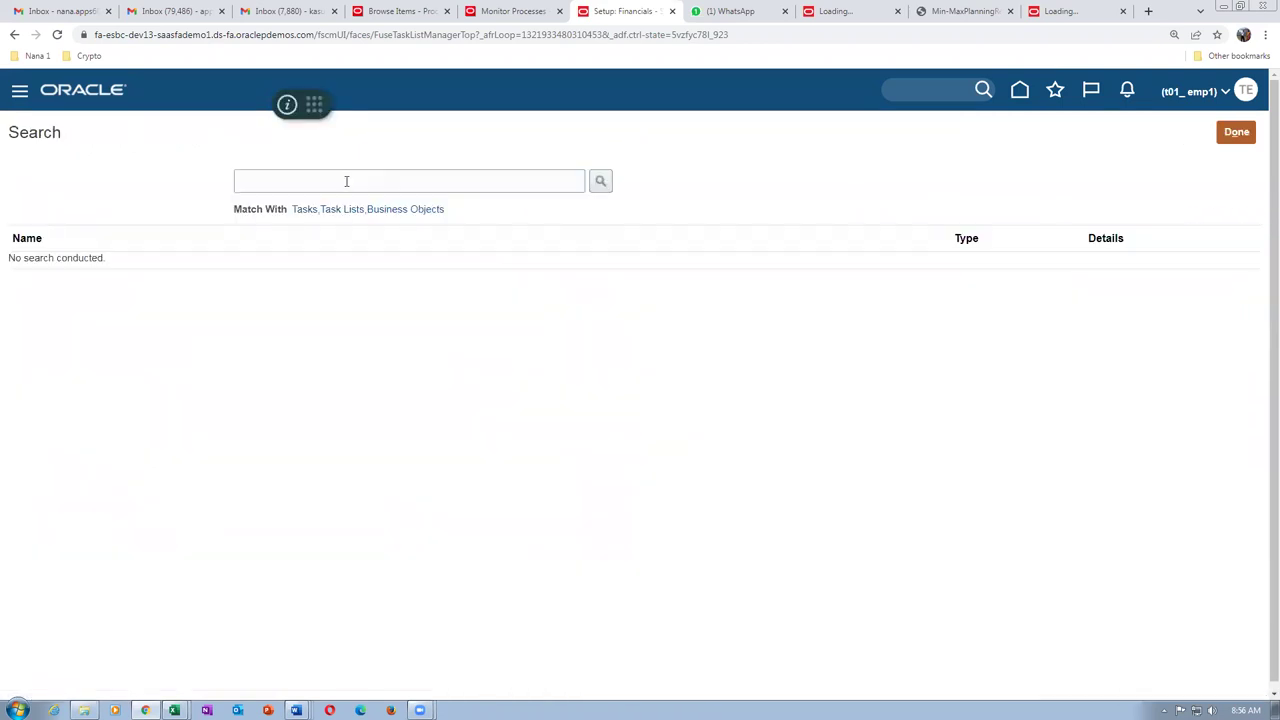
Search conf%re and open Configure Requisitioning Business Function for t01_business_unit.
{"action": "left_click", "coordinate": [345, 180]}
{"action": "type", "text": "conf%req%b"}
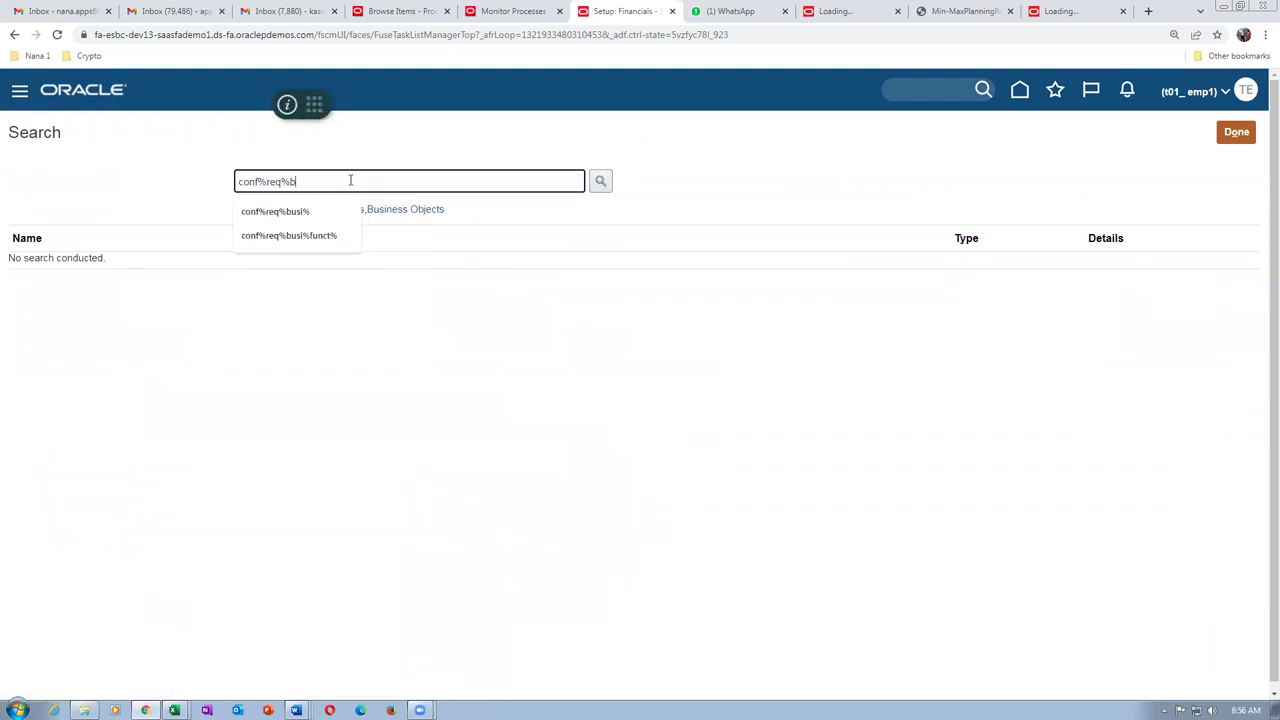
{"action": "key", "text": "Return"}
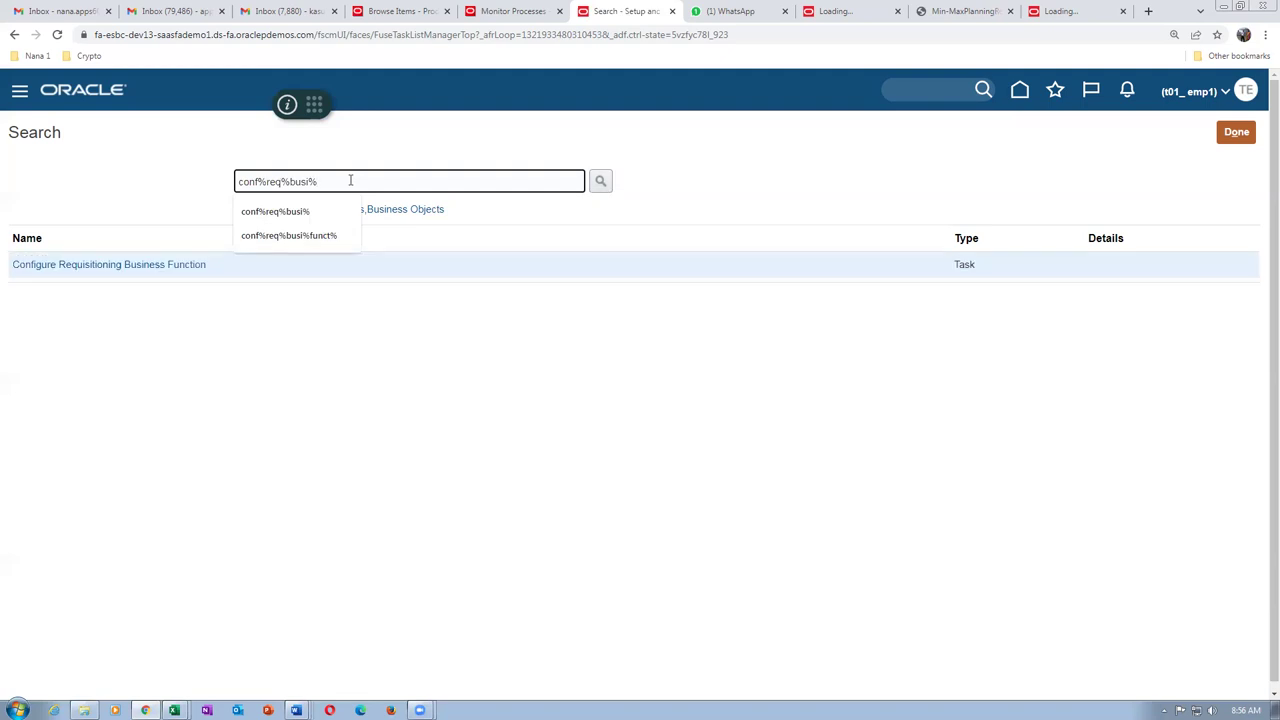
{"action": "left_click", "coordinate": [126, 266]}
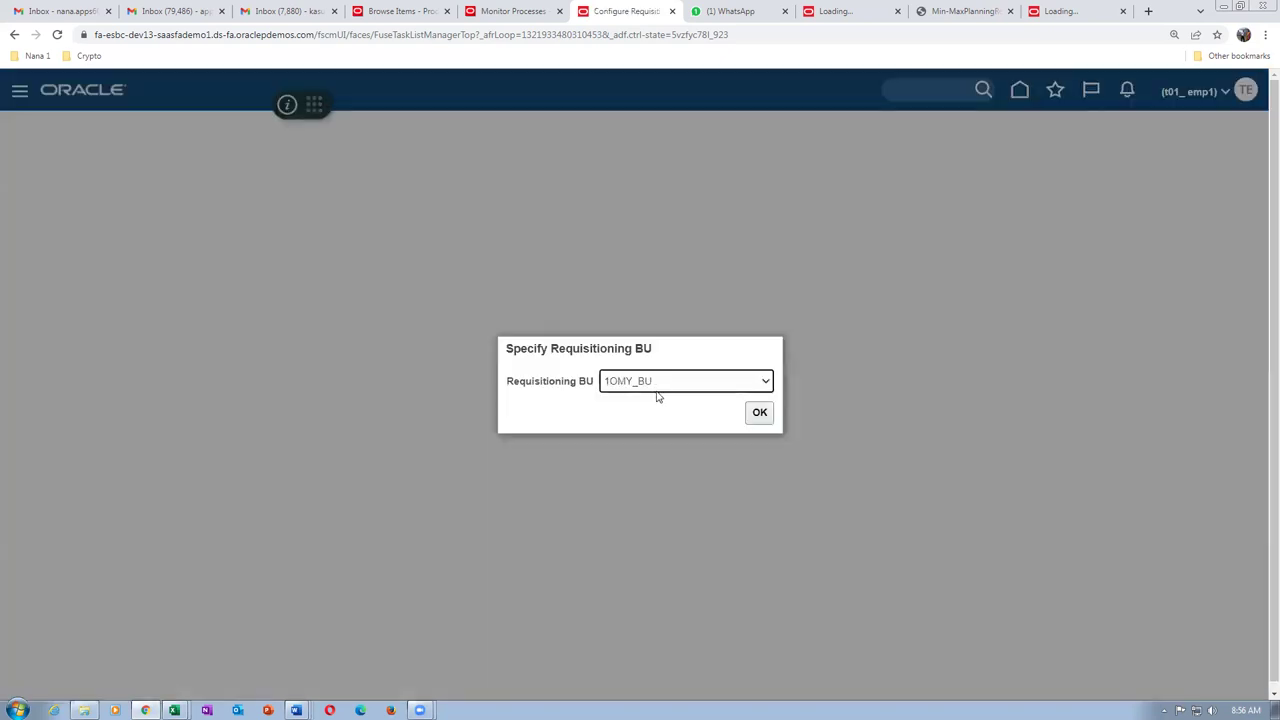
{"action": "left_click", "coordinate": [658, 385]}
{"action": "left_click_drag", "start_coordinate": [770, 423], "coordinate": [784, 629]}
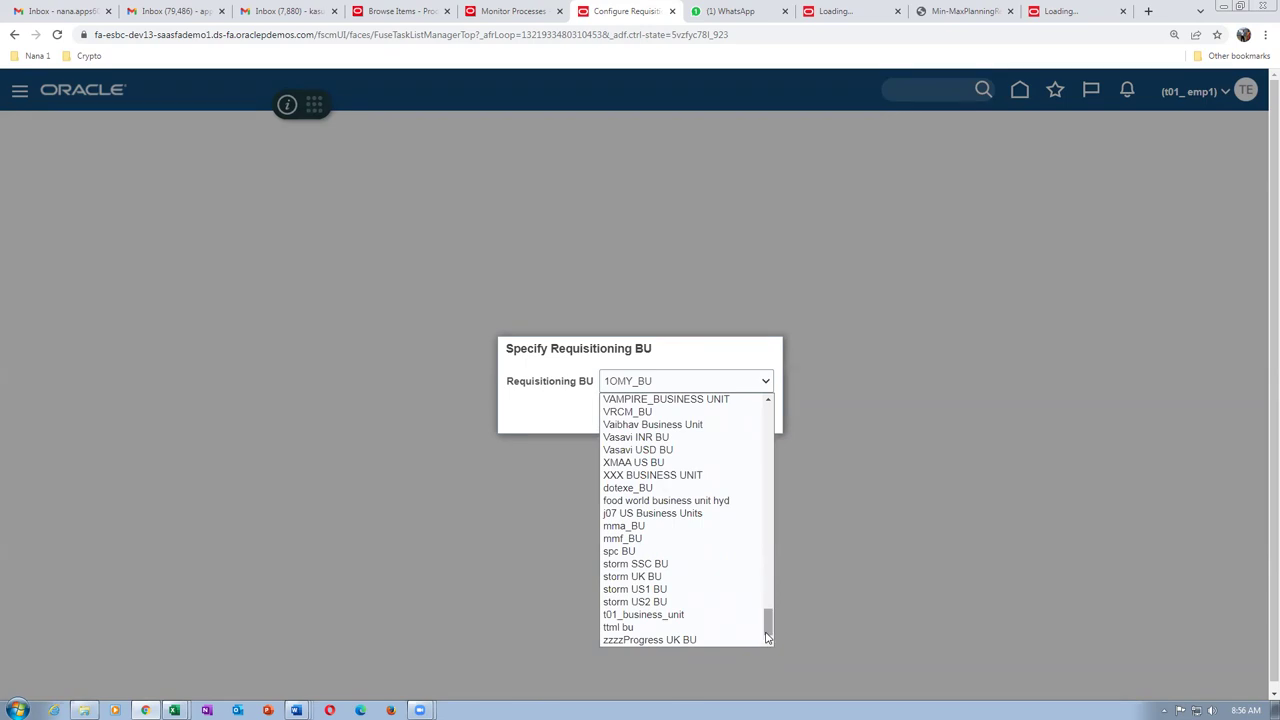
{"action": "left_click", "coordinate": [697, 614]}
Confirm t01_business_unit and set the default deliver-to organization to t01_master_org.
{"action": "left_click", "coordinate": [754, 418]}
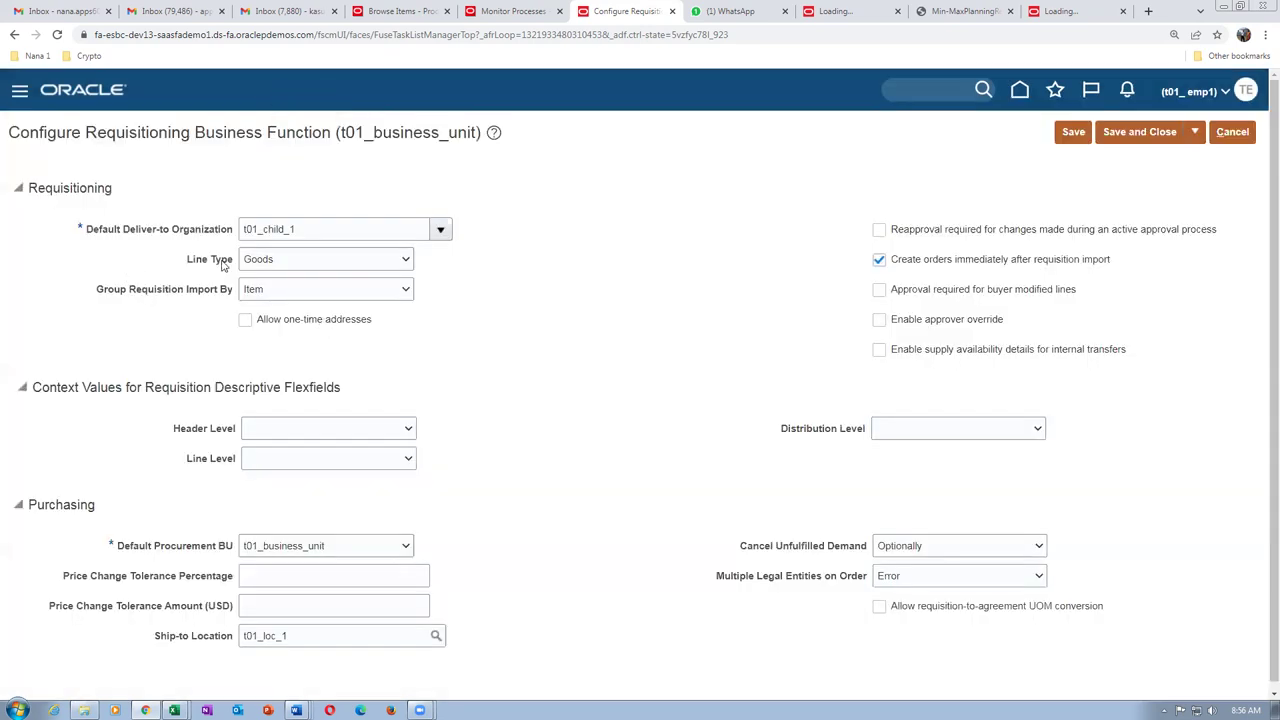
{"action": "left_click_drag", "start_coordinate": [323, 229], "coordinate": [229, 246]}
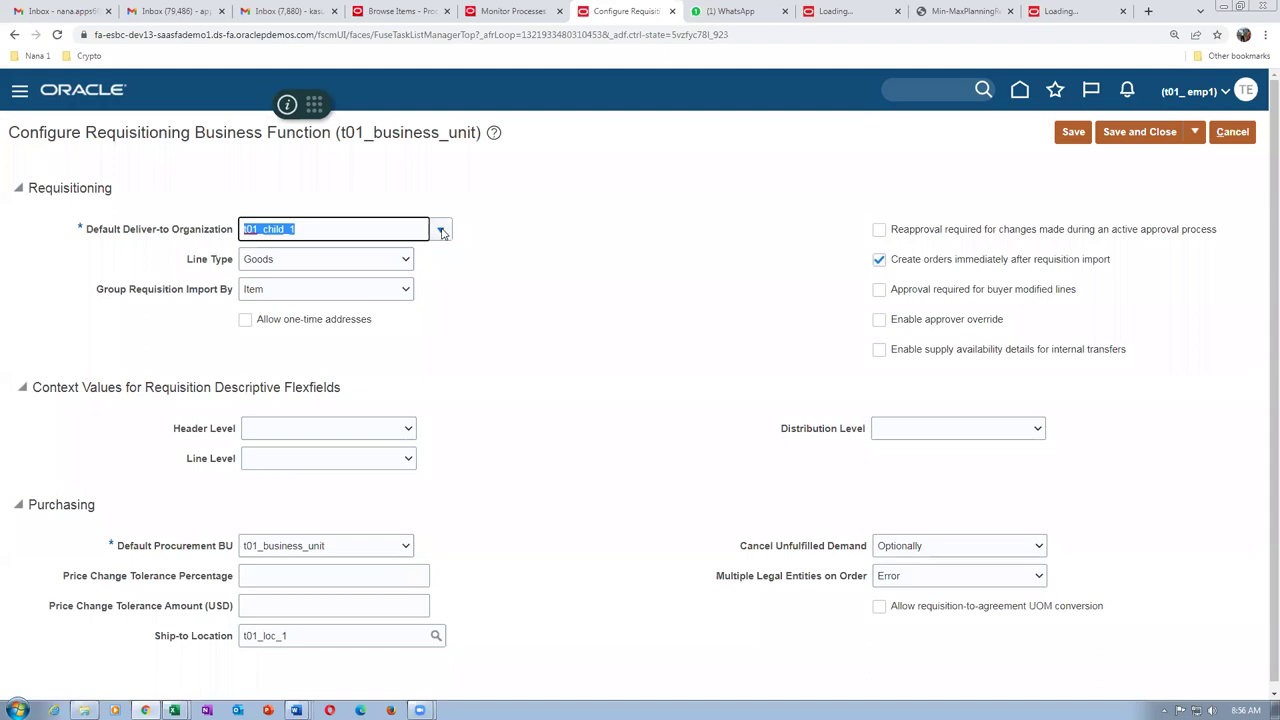
{"action": "left_click", "coordinate": [440, 230]}
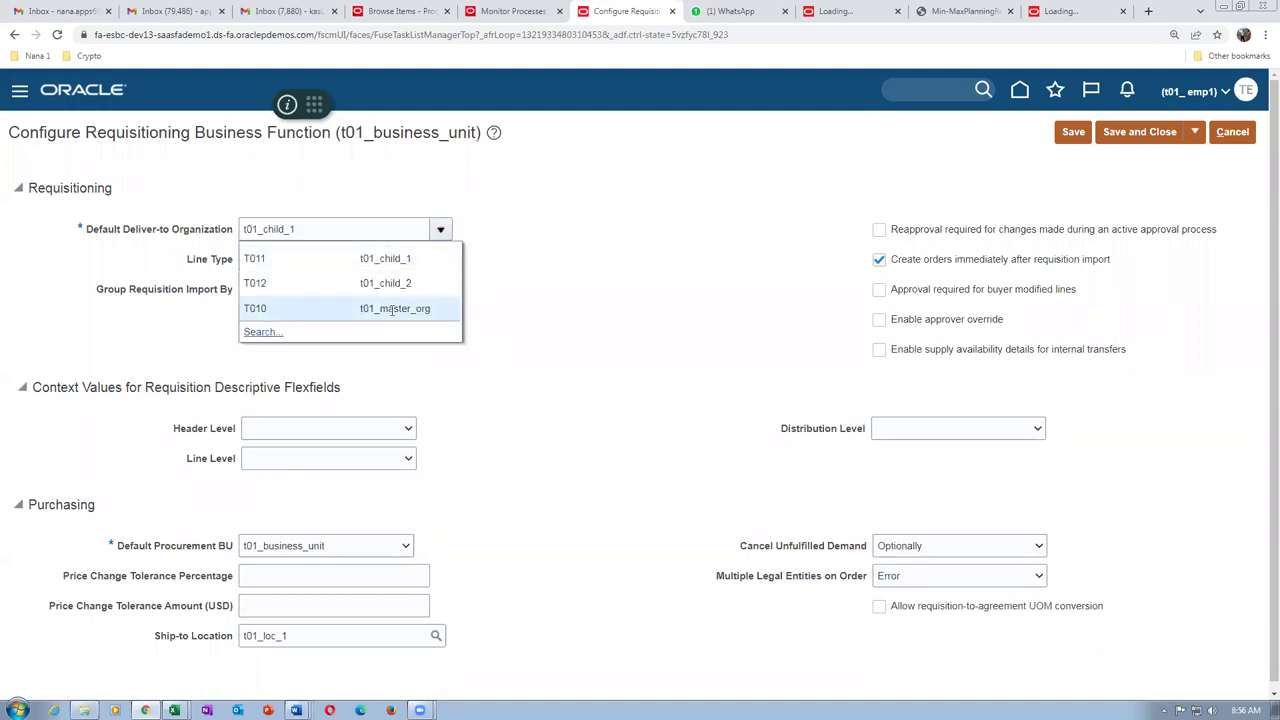
{"action": "left_click", "coordinate": [470, 335]}
{"action": "type", "text": "t01_master_org"}
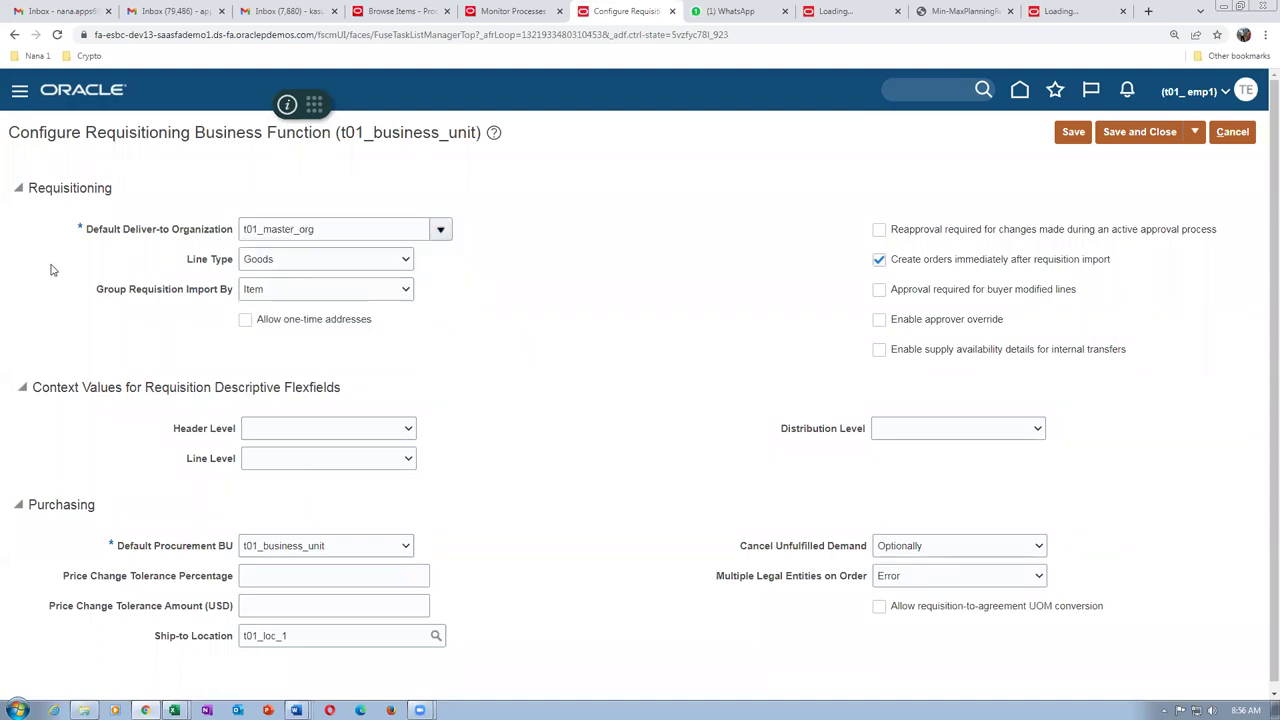
{"action": "left_click_drag", "start_coordinate": [340, 223], "coordinate": [213, 238]}
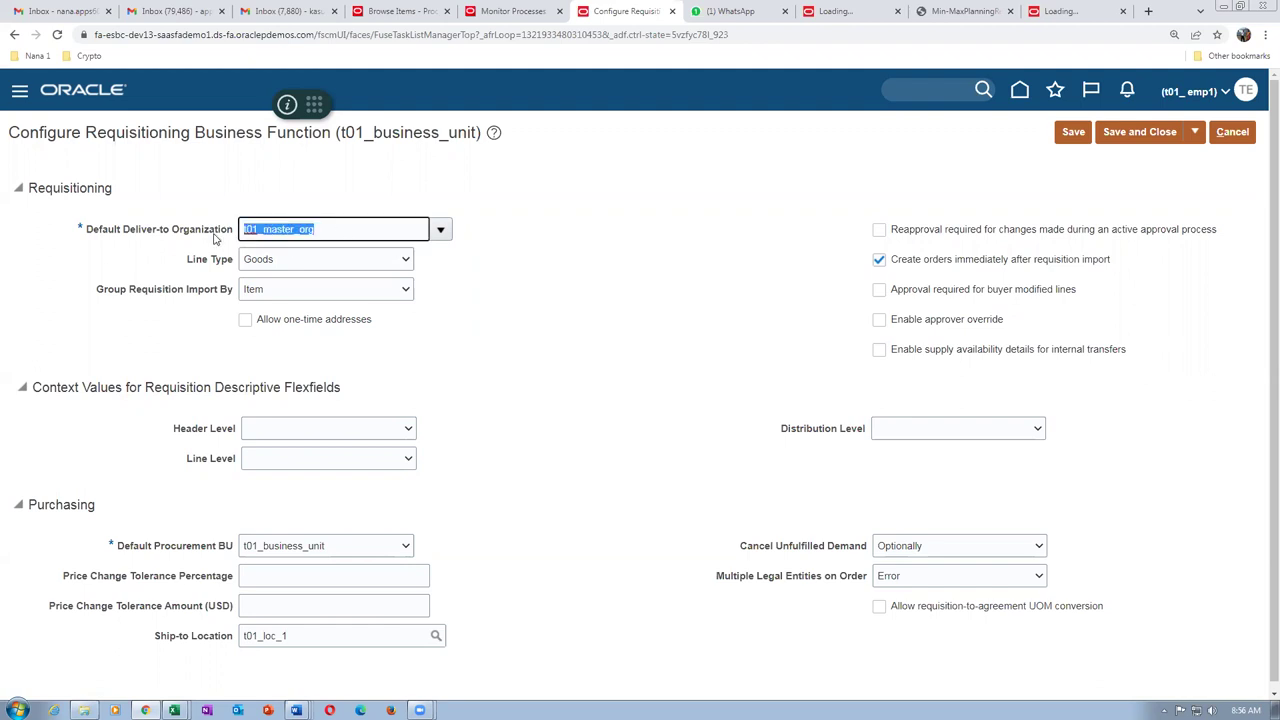
{"action": "left_click", "coordinate": [556, 328]}
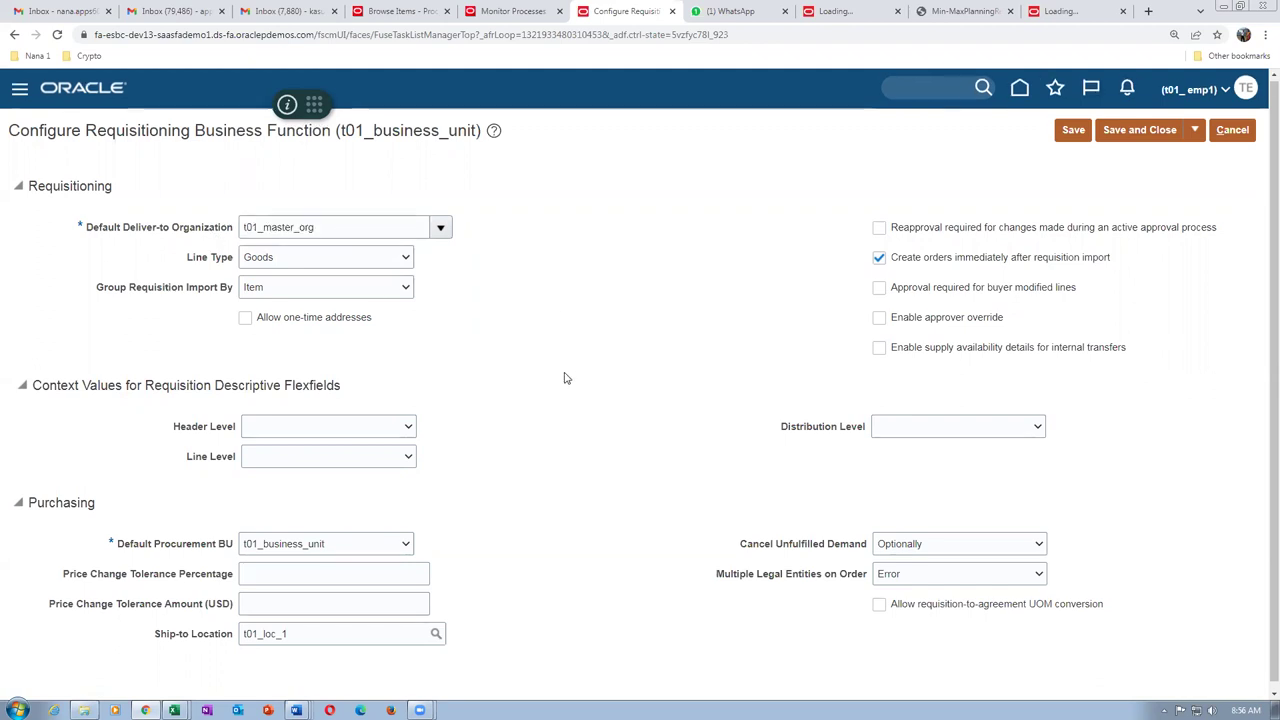
Check the ship-to location and deliver-to values, then save and close the requisitioning settings.
{"action": "left_click_drag", "start_coordinate": [300, 638], "coordinate": [221, 646]}
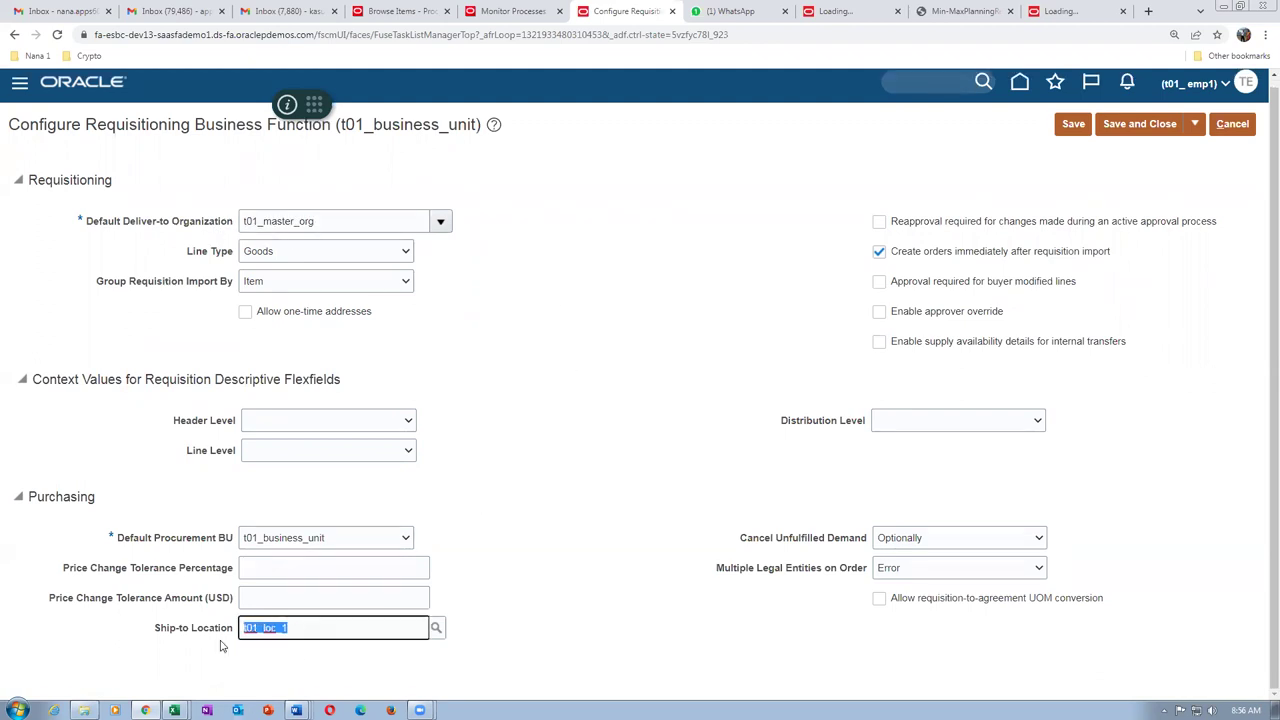
{"action": "left_click", "coordinate": [474, 494]}
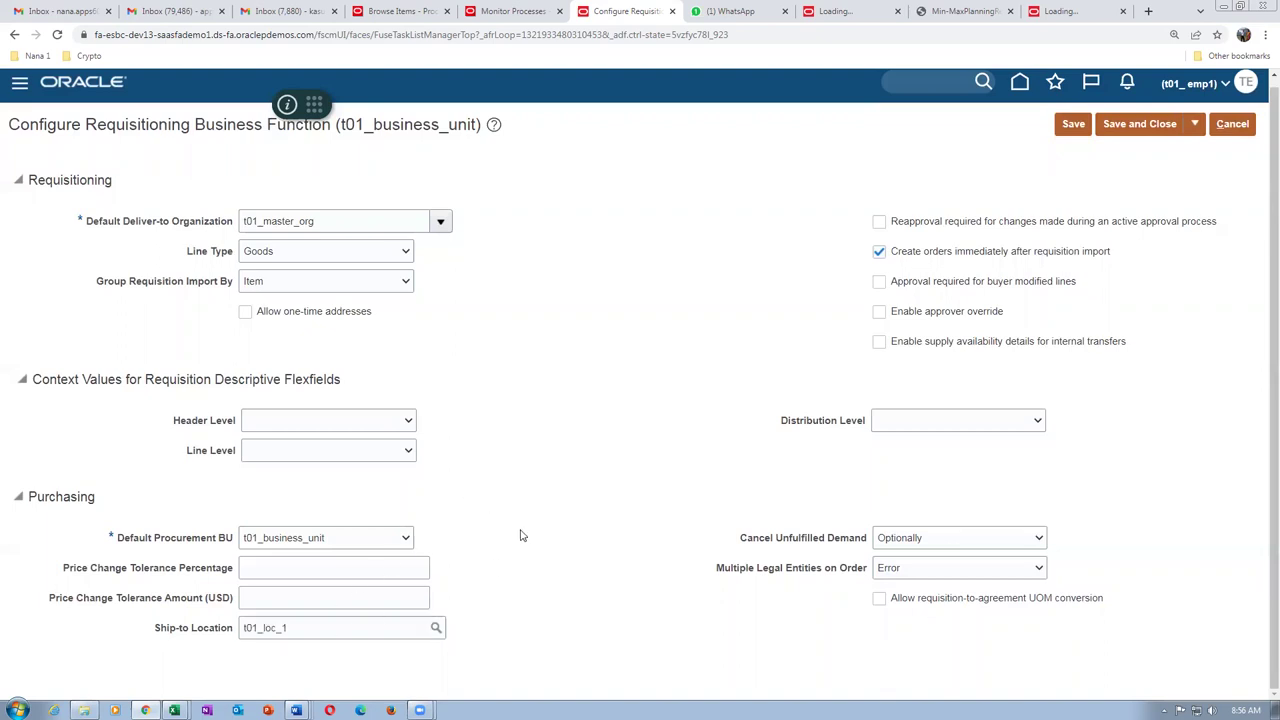
{"action": "left_click_drag", "start_coordinate": [330, 229], "coordinate": [163, 250]}
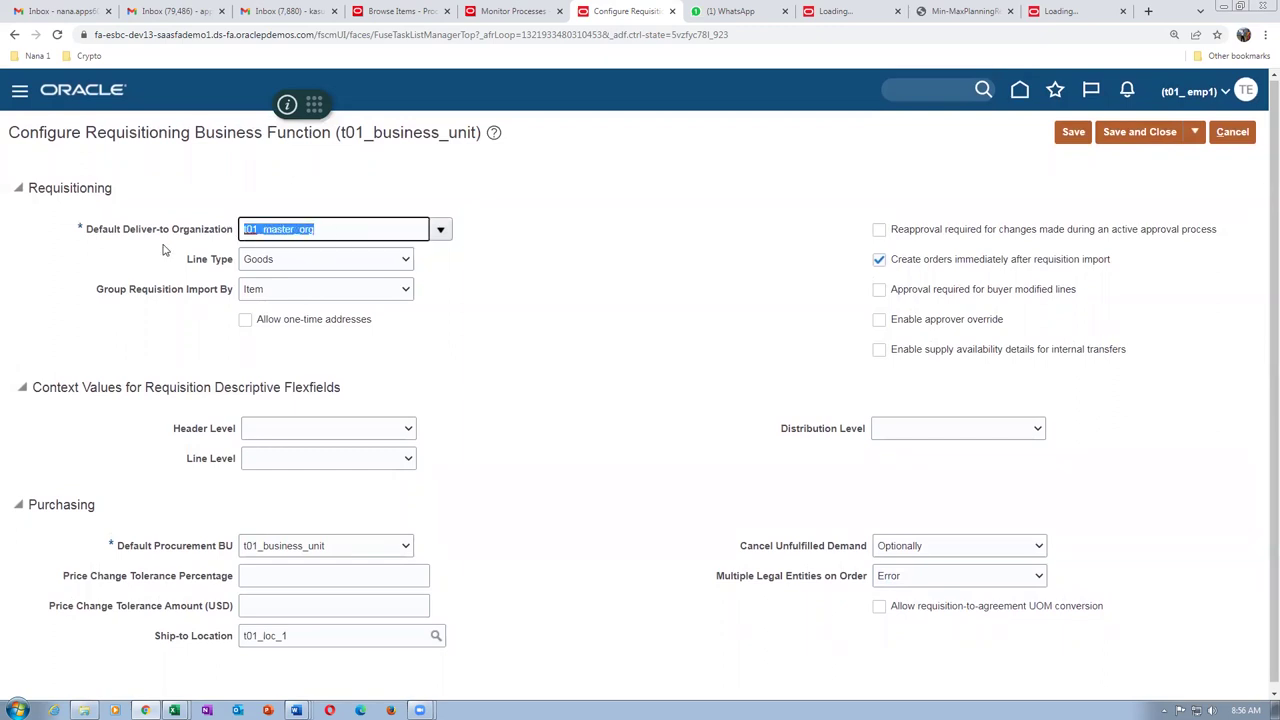
{"action": "left_click", "coordinate": [512, 326]}
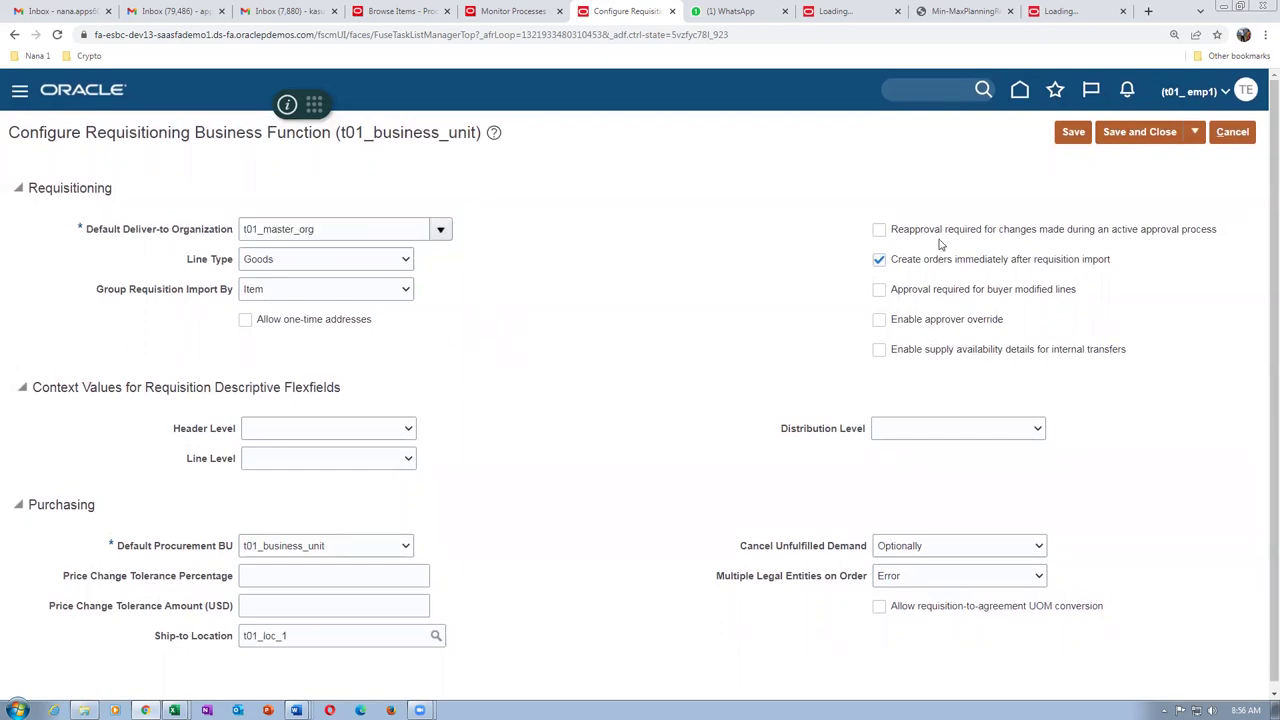
{"action": "left_click", "coordinate": [1120, 132]}
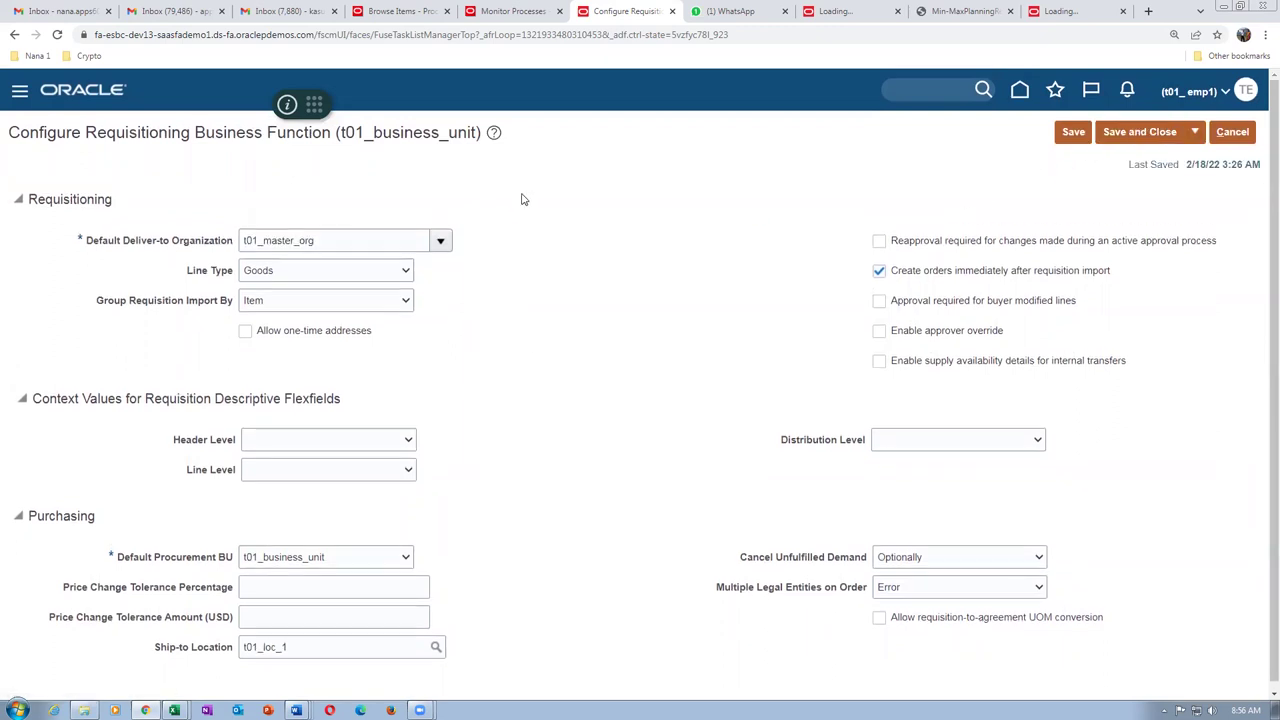
{"action": "left_click", "coordinate": [686, 405]}
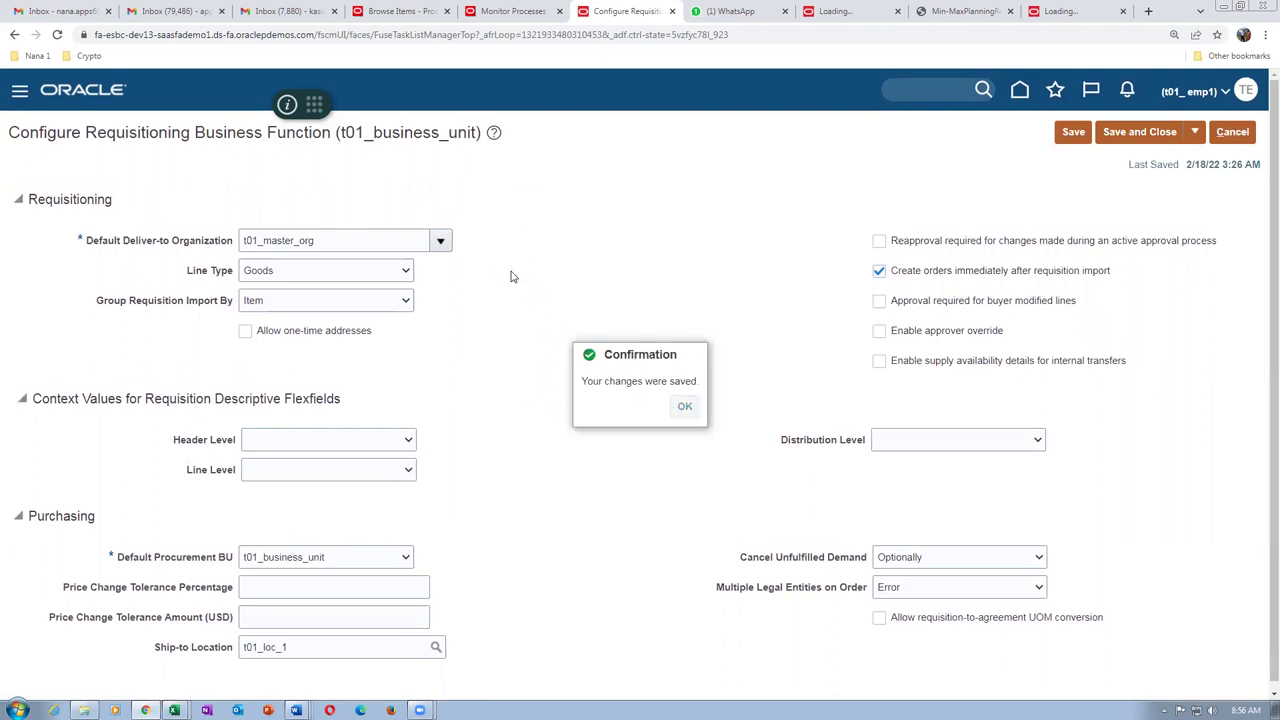
{"action": "left_click", "coordinate": [350, 187]}
Search conf%proc% and open Configure Procurement Business Function with t01_business_unit selected.
{"action": "key", "text": "ctrl+a"}
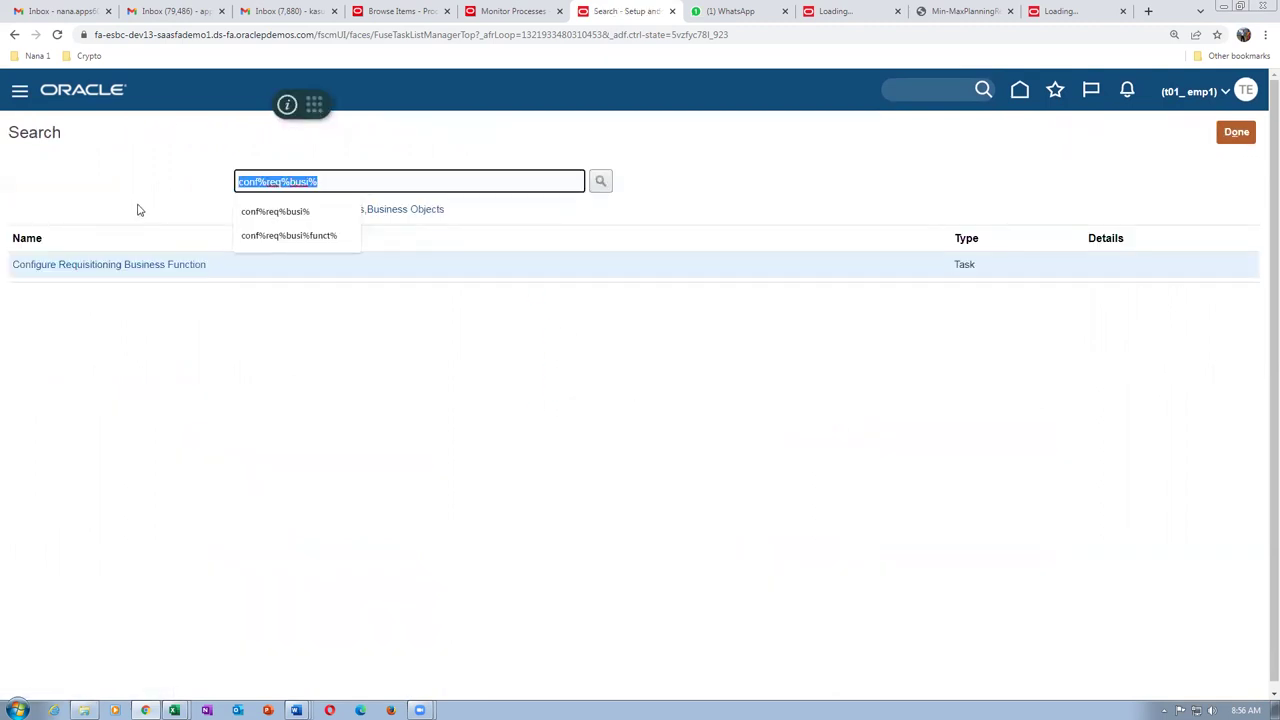
{"action": "type", "text": "conf%"}
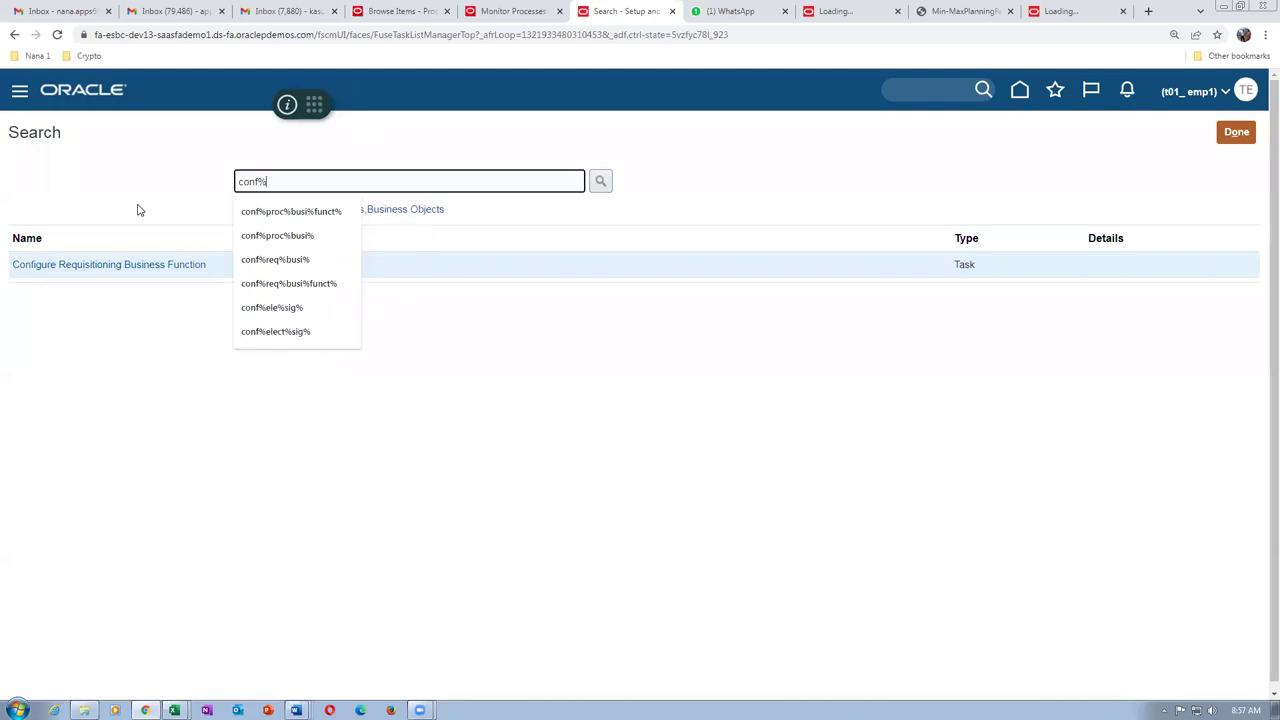
{"action": "type", "text": "proc%busi%"}
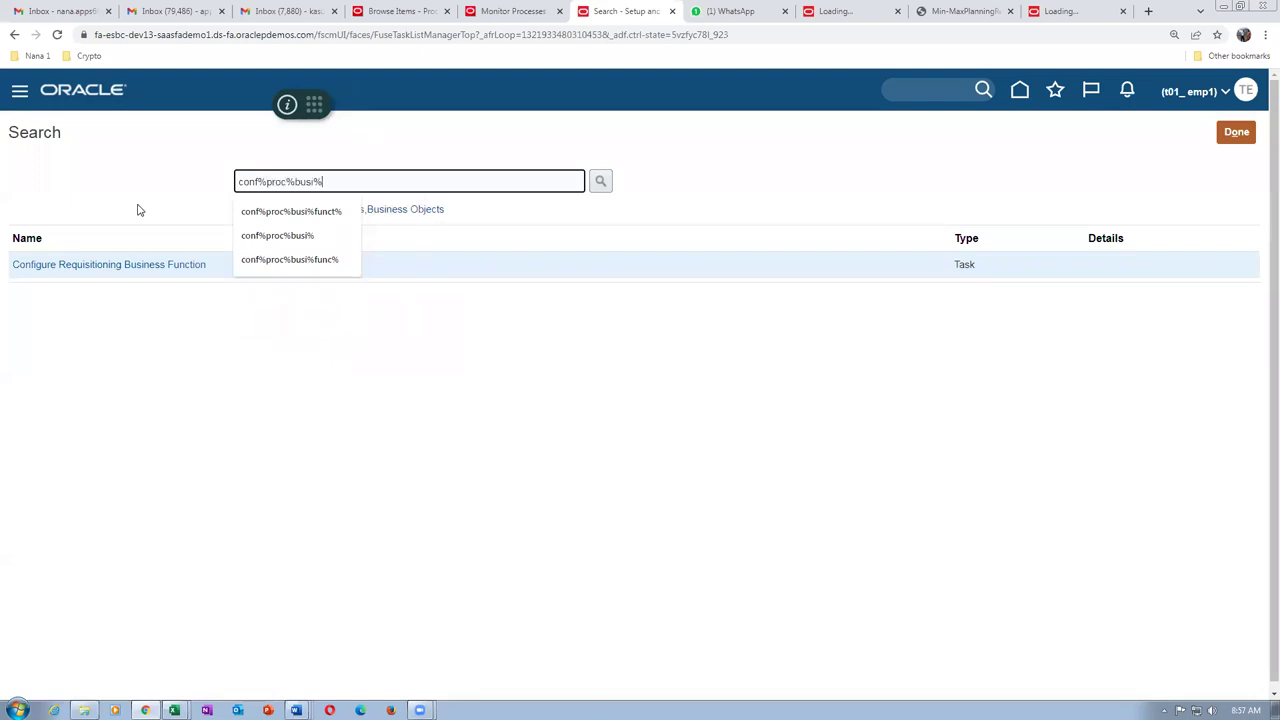
{"action": "key", "text": "Return"}
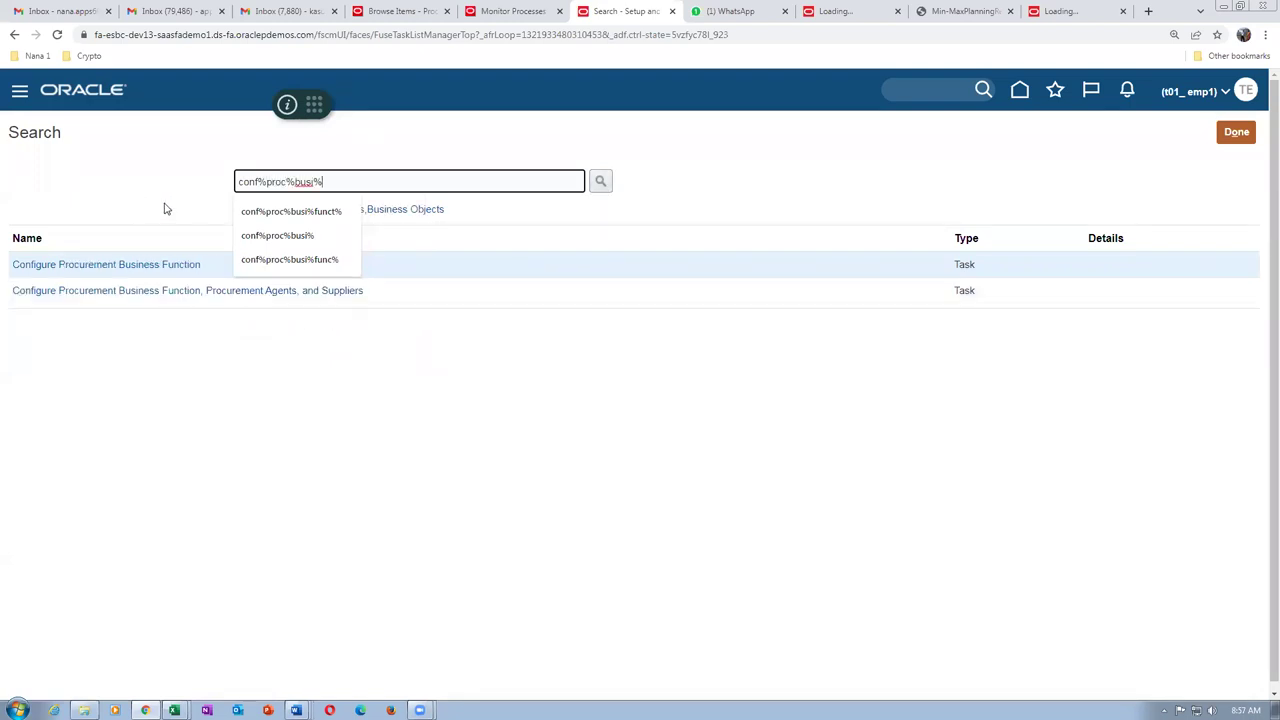
{"action": "left_click", "coordinate": [140, 268]}
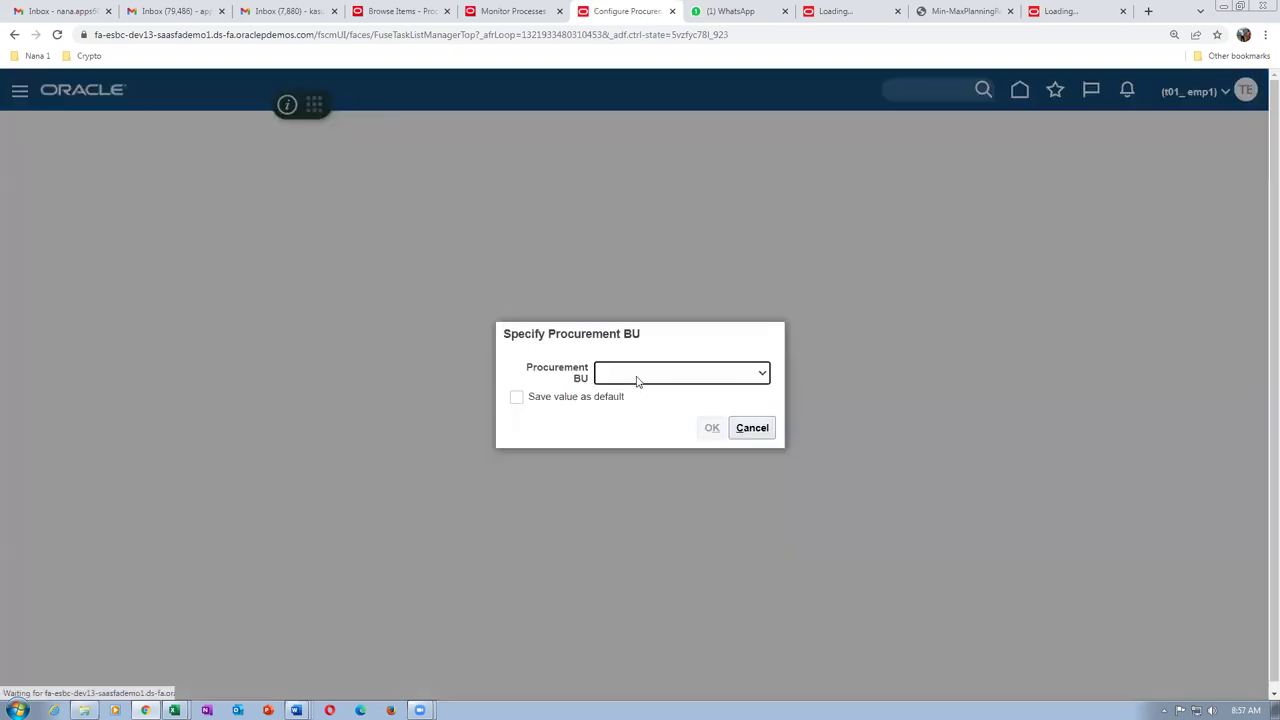
{"action": "left_click", "coordinate": [637, 381]}
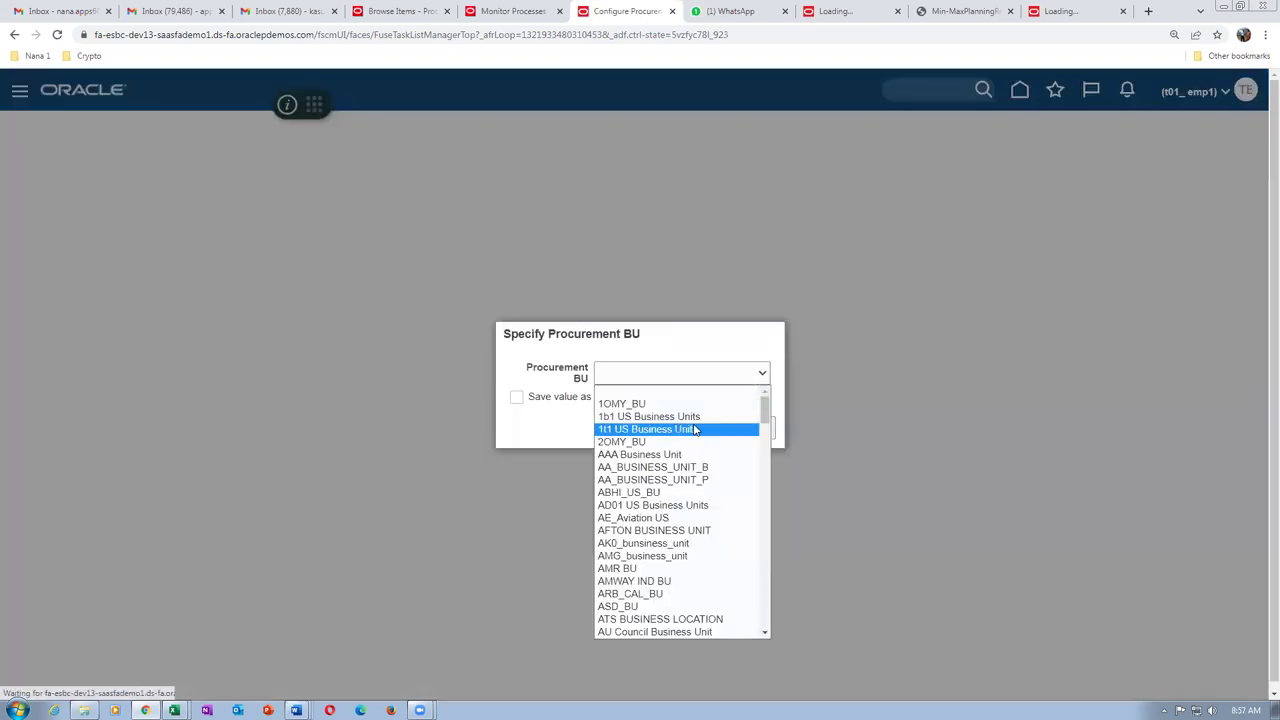
{"action": "left_click_drag", "start_coordinate": [765, 405], "coordinate": [766, 628]}
{"action": "left_click", "coordinate": [704, 607]}
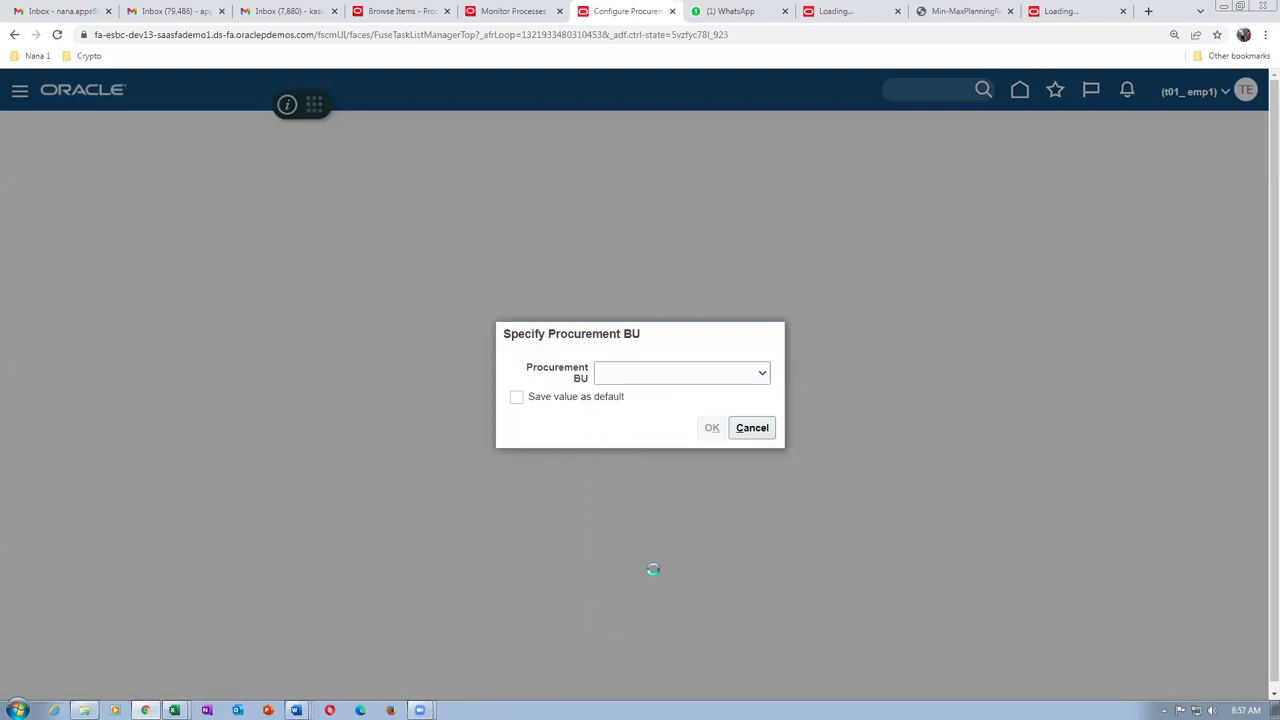
Confirm t01_business_unit, check inventory organization t01_master_org, and cancel without changes.
{"action": "left_click", "coordinate": [711, 428]}
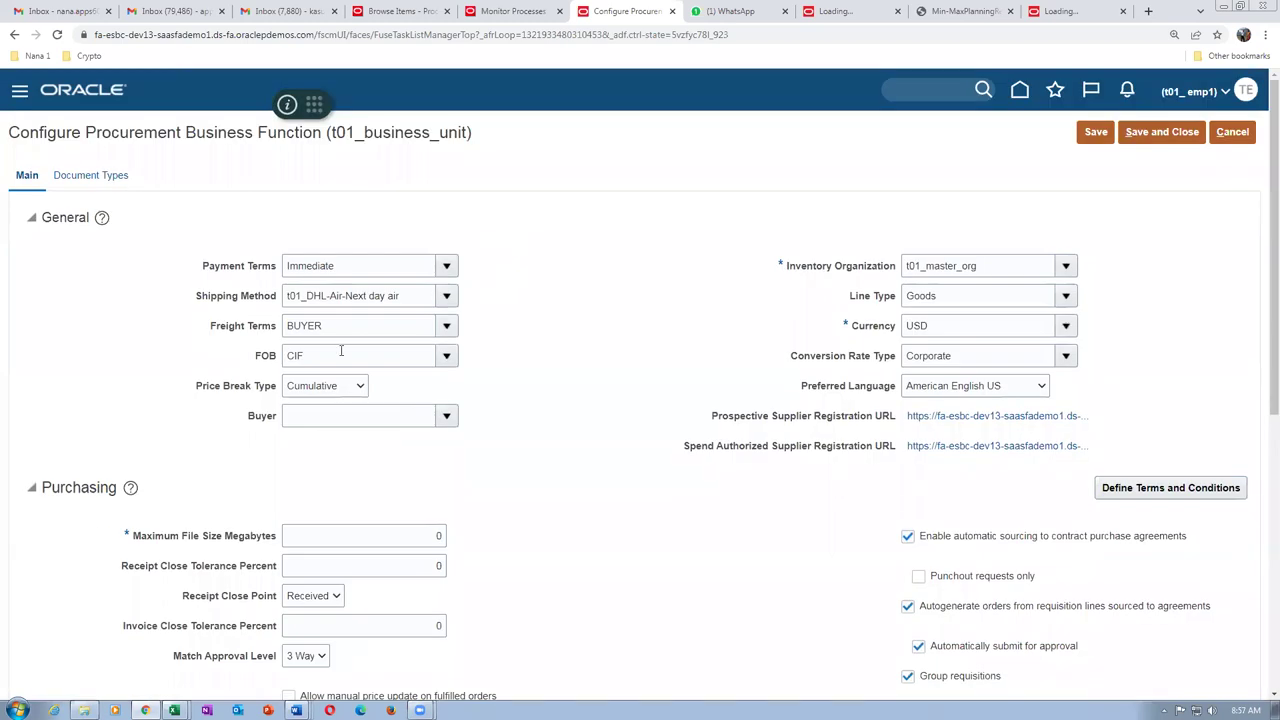
{"action": "double_click", "coordinate": [908, 267]}
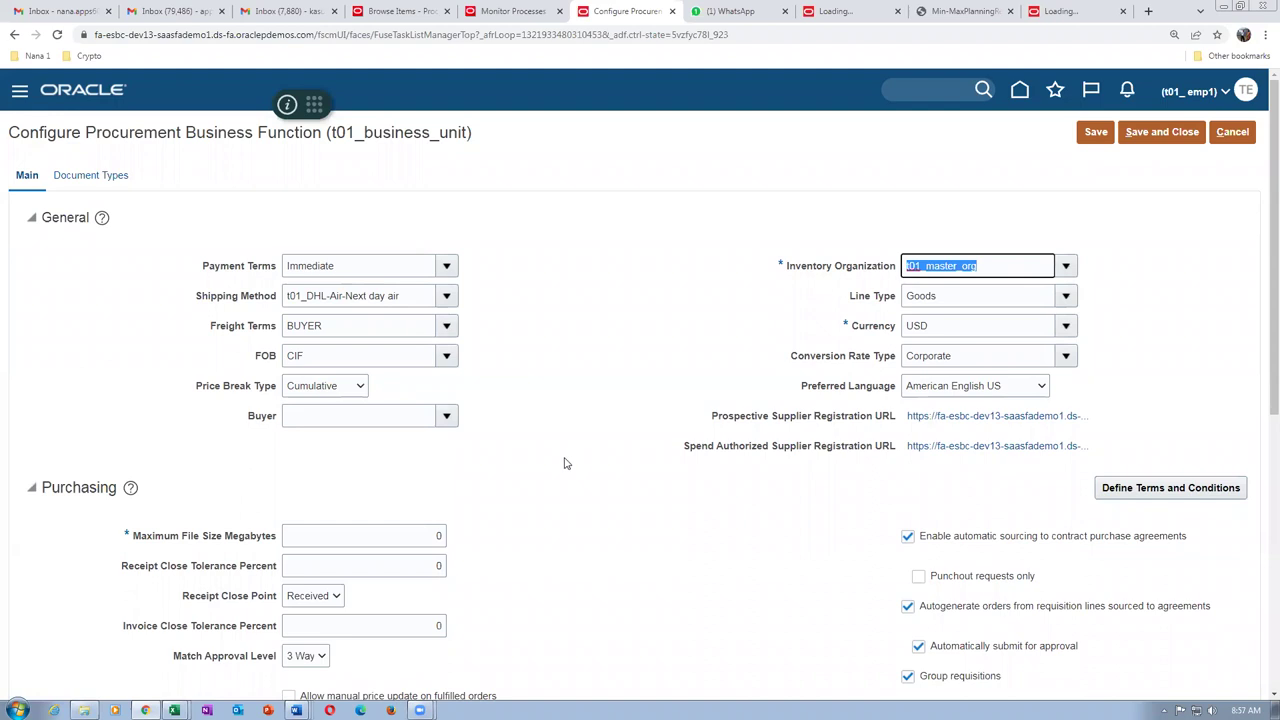
{"action": "scroll", "coordinate": [562, 462], "scroll_direction": "down", "scroll_amount": 3}
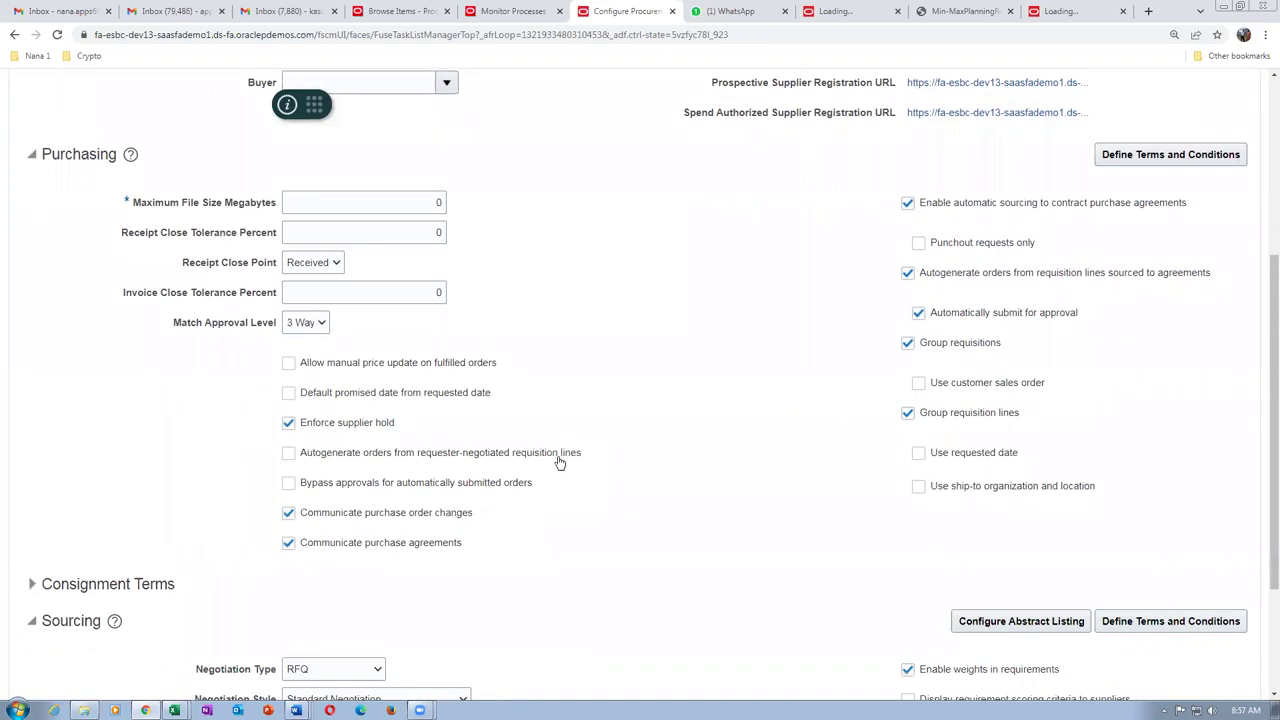
{"action": "scroll", "coordinate": [560, 462], "scroll_direction": "up", "scroll_amount": 3}
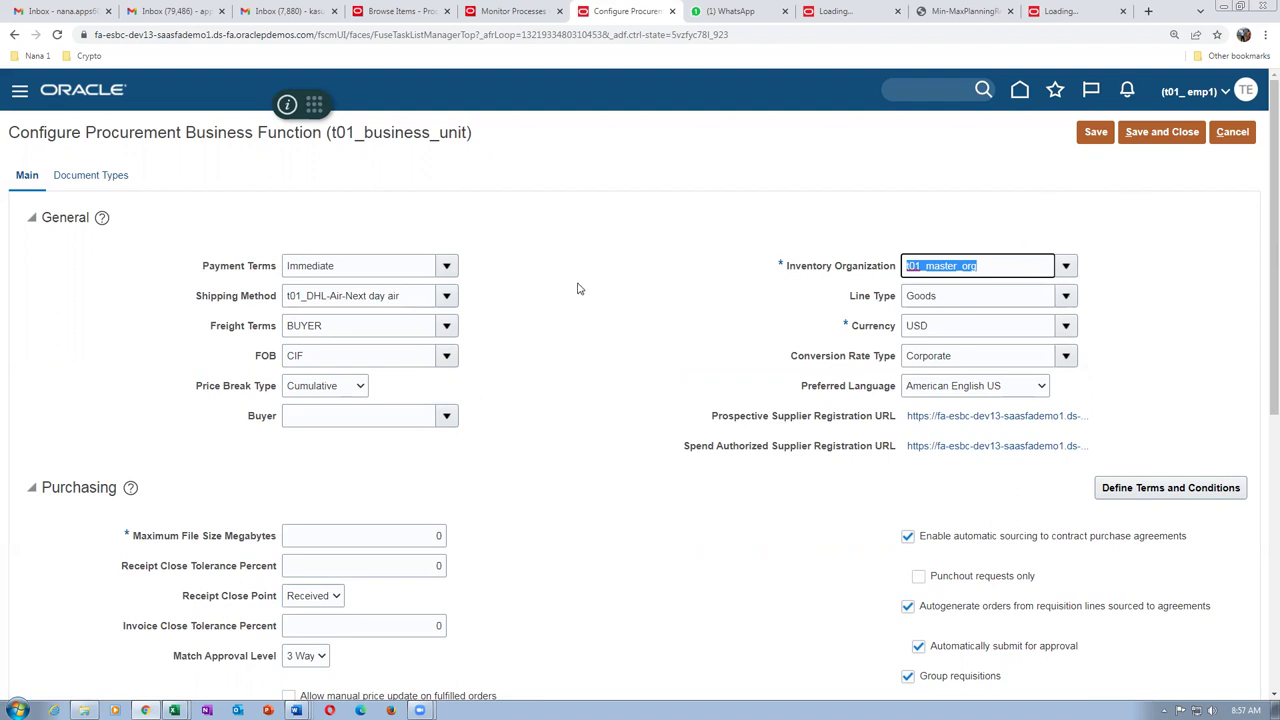
{"action": "left_click", "coordinate": [580, 368]}
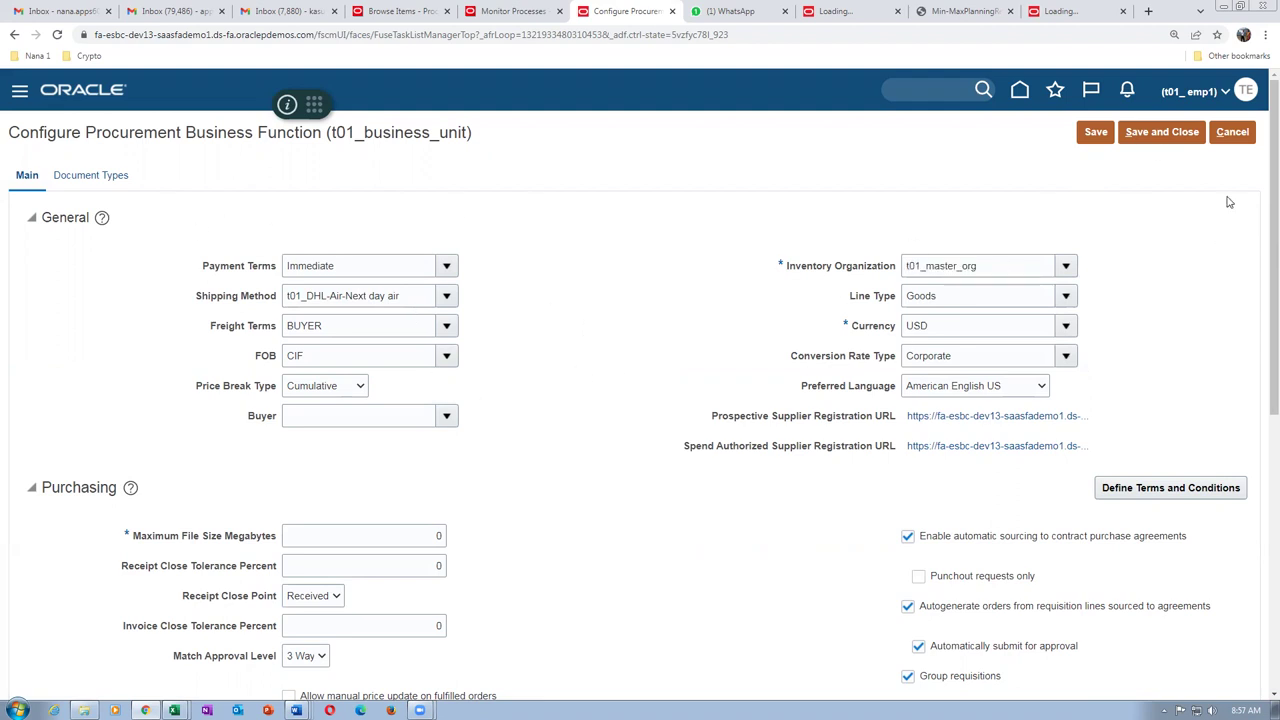
{"action": "left_click", "coordinate": [1247, 136]}
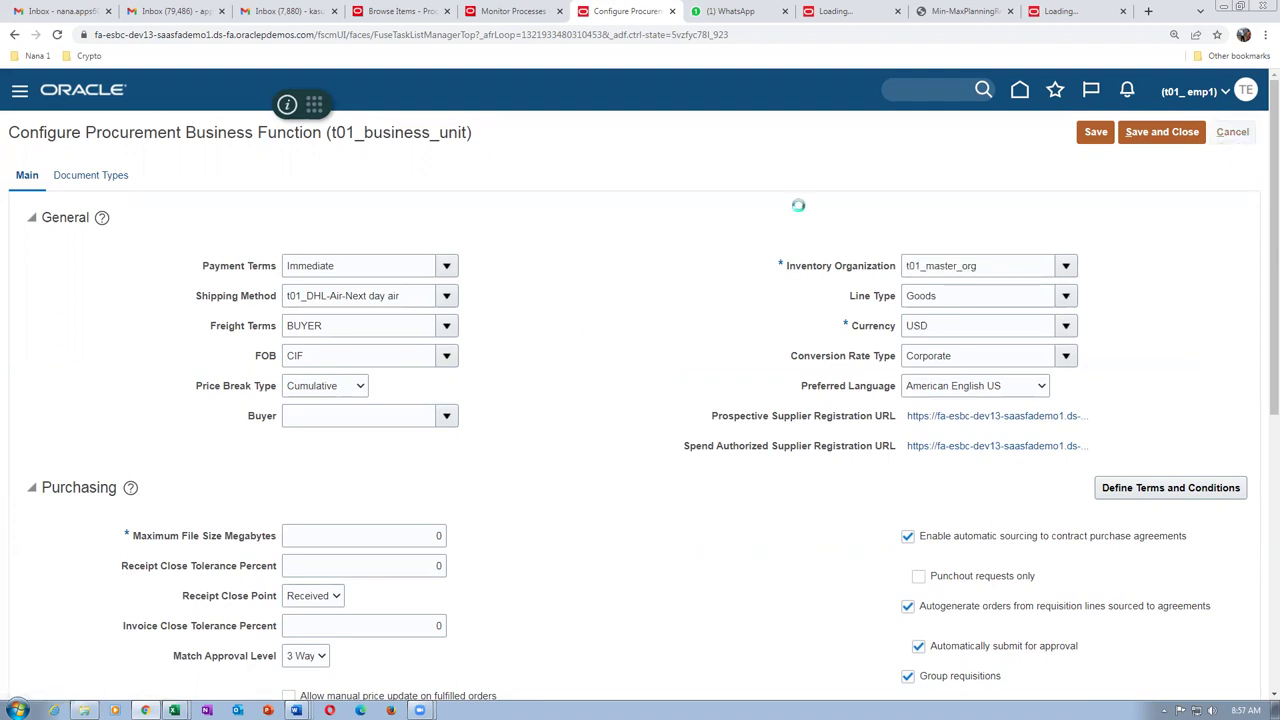
{"action": "left_click", "coordinate": [356, 184]}
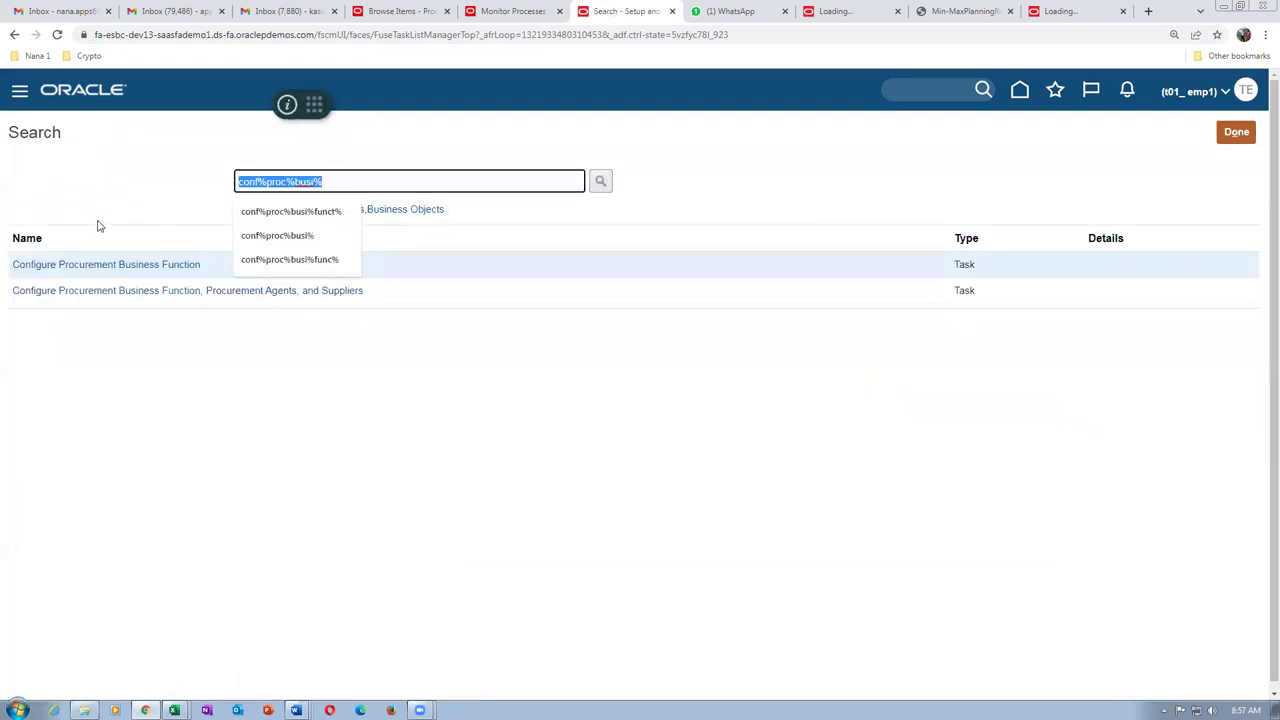
Search the setup tasks for mana%numb% to list the Manage Autonumber Rule tasks.
{"action": "type", "text": "mana%"}
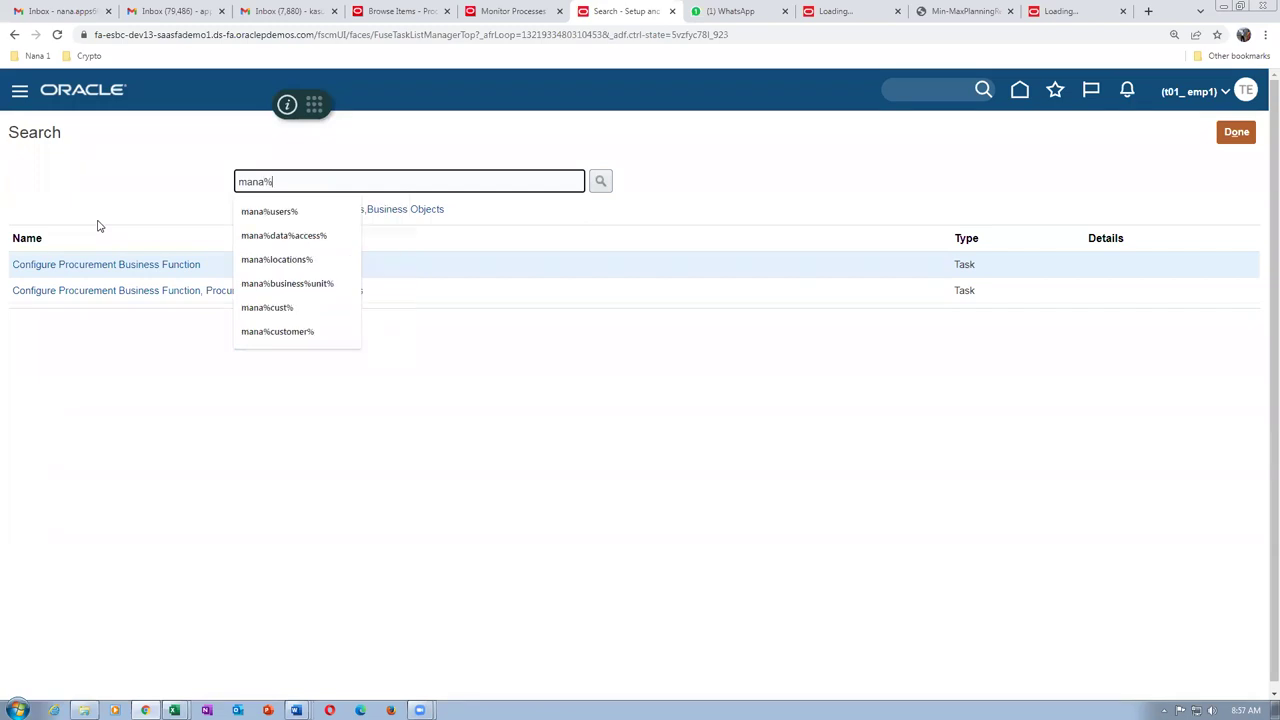
{"action": "type", "text": "d"}
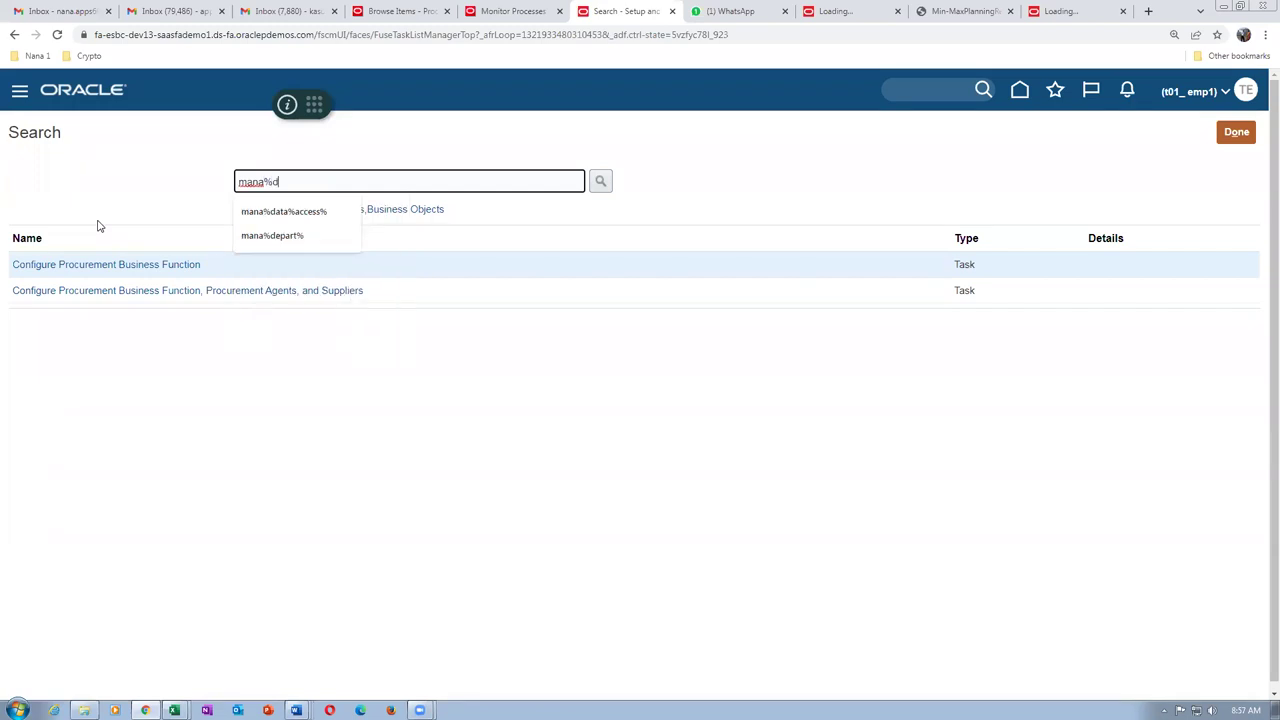
{"action": "type", "text": "oc"}
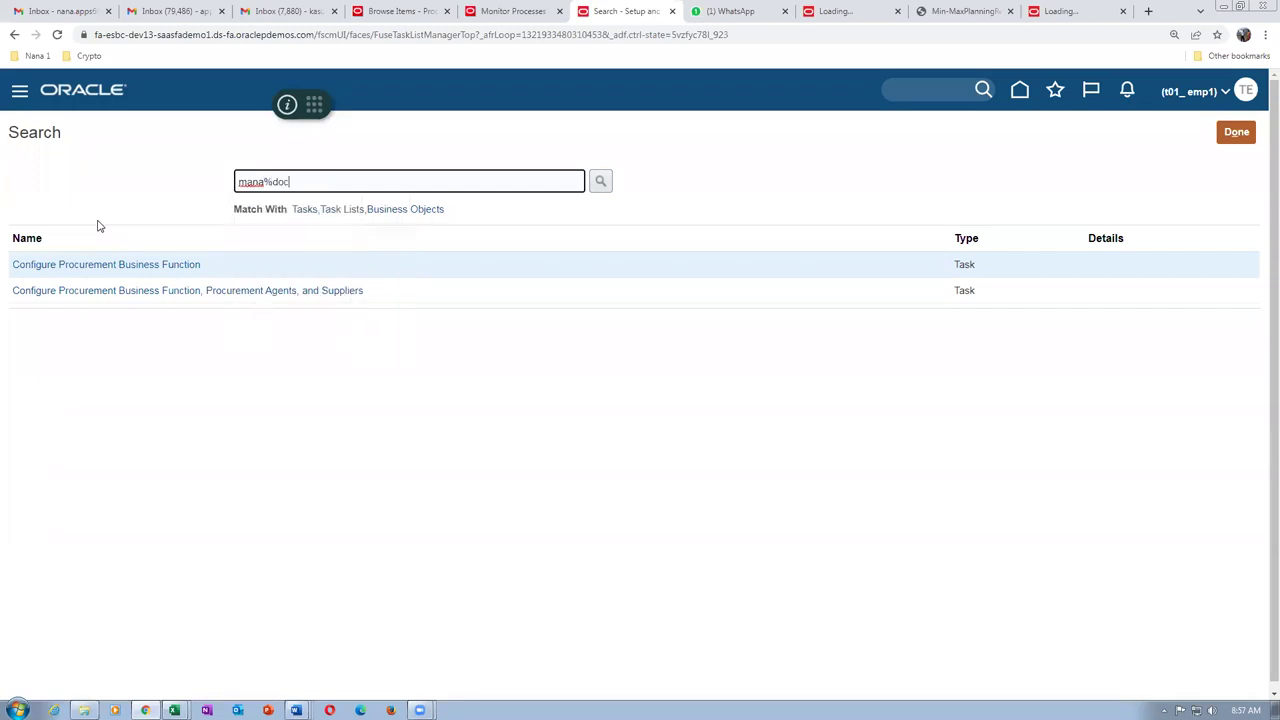
{"action": "key", "text": "BackSpace"}
{"action": "key", "text": "BackSpace"}
{"action": "type", "text": "nu"}
{"action": "key", "text": "Return"}
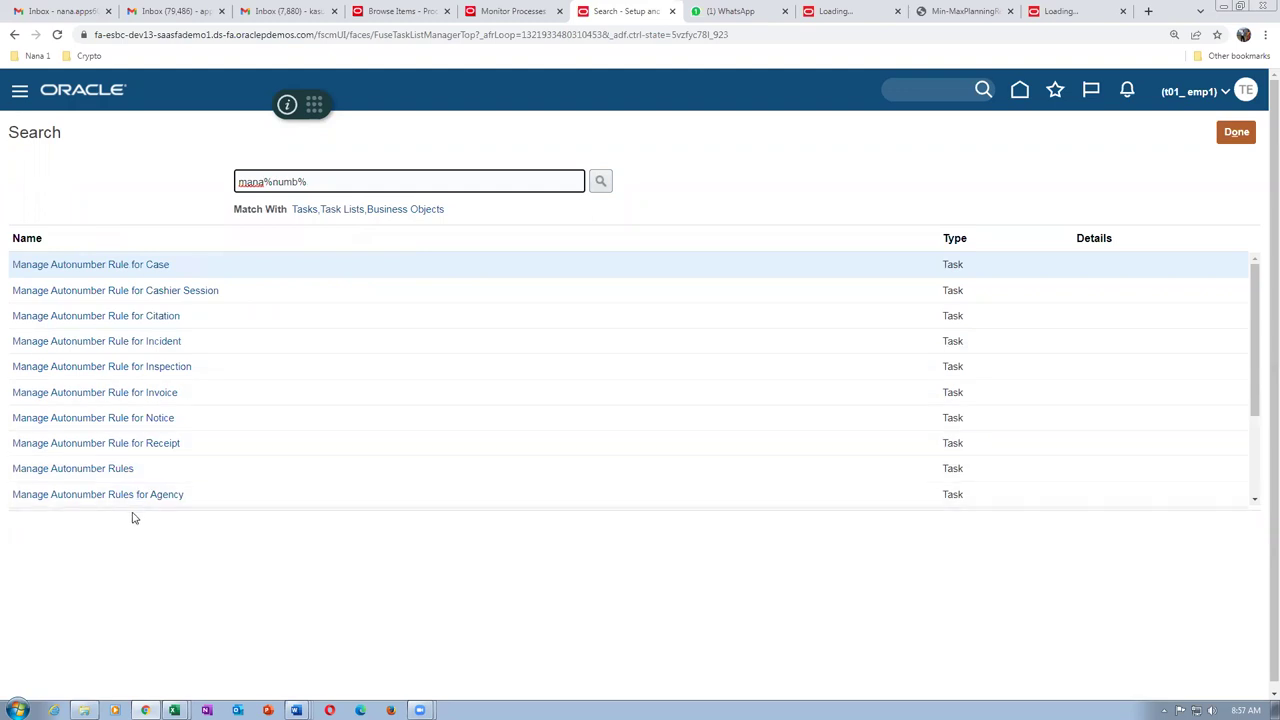
{"action": "key", "text": "alt+Tab"}
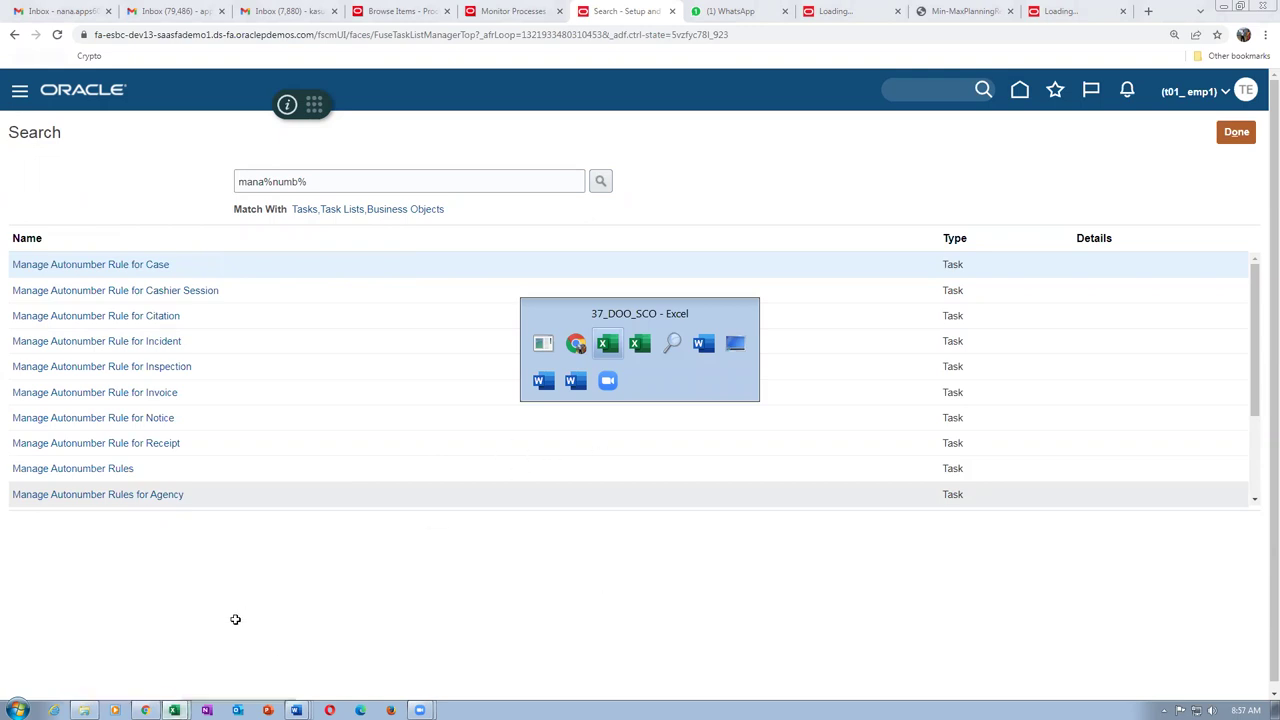
Close all Excel windows, discarding 37_DOO_SCO changes, and reopen Fusion_Inventory_Procurement_Work_Sheet from Recent.
{"action": "mouse_move", "coordinate": [174, 709]}
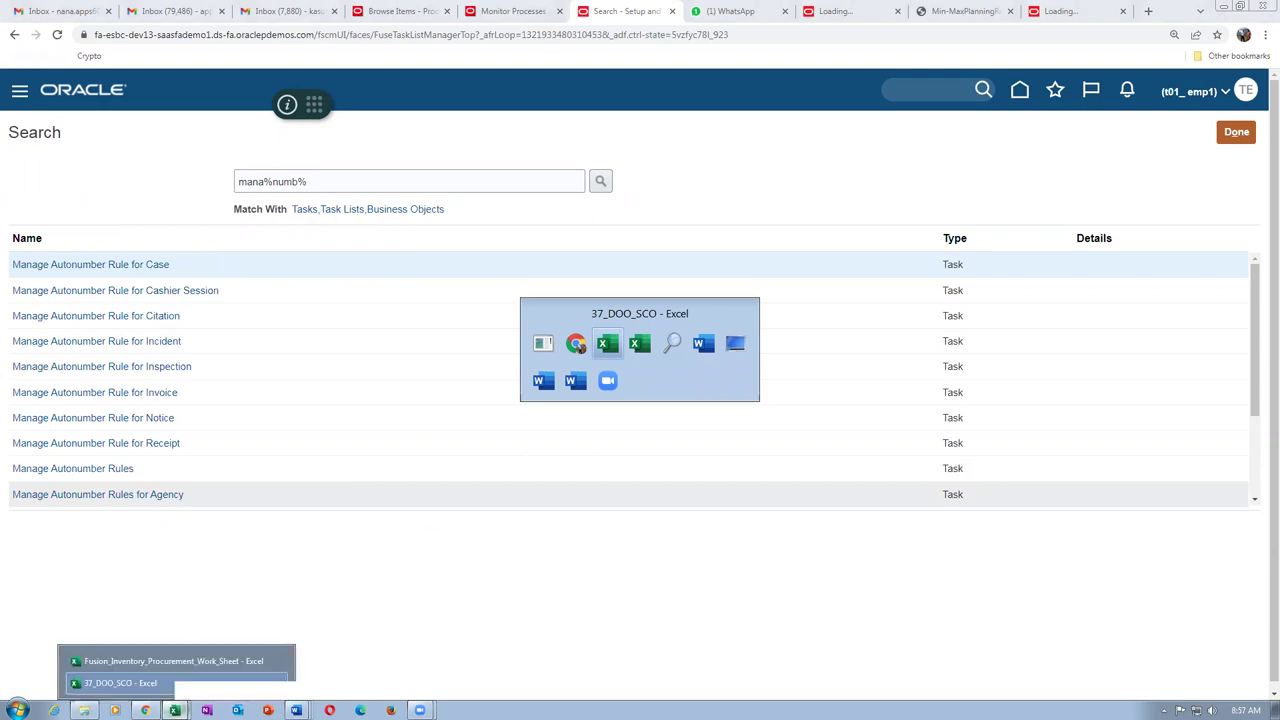
{"action": "left_click", "coordinate": [174, 663]}
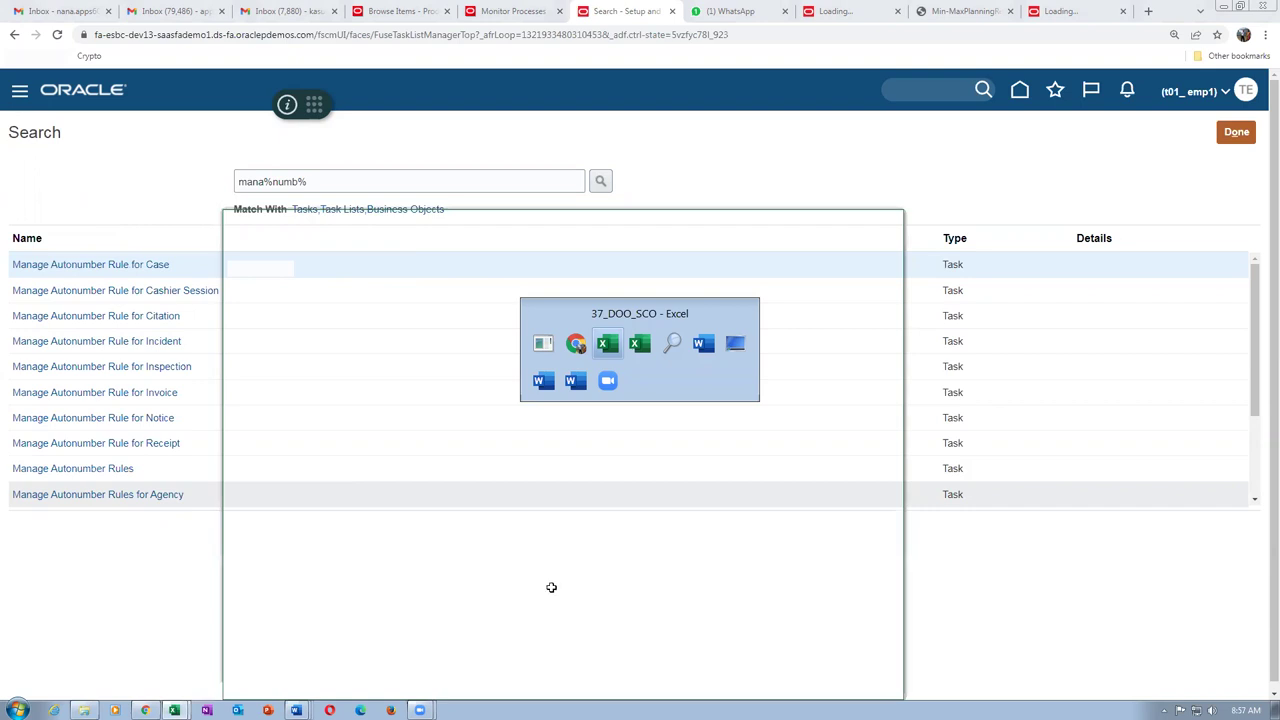
{"action": "right_click", "coordinate": [176, 709]}
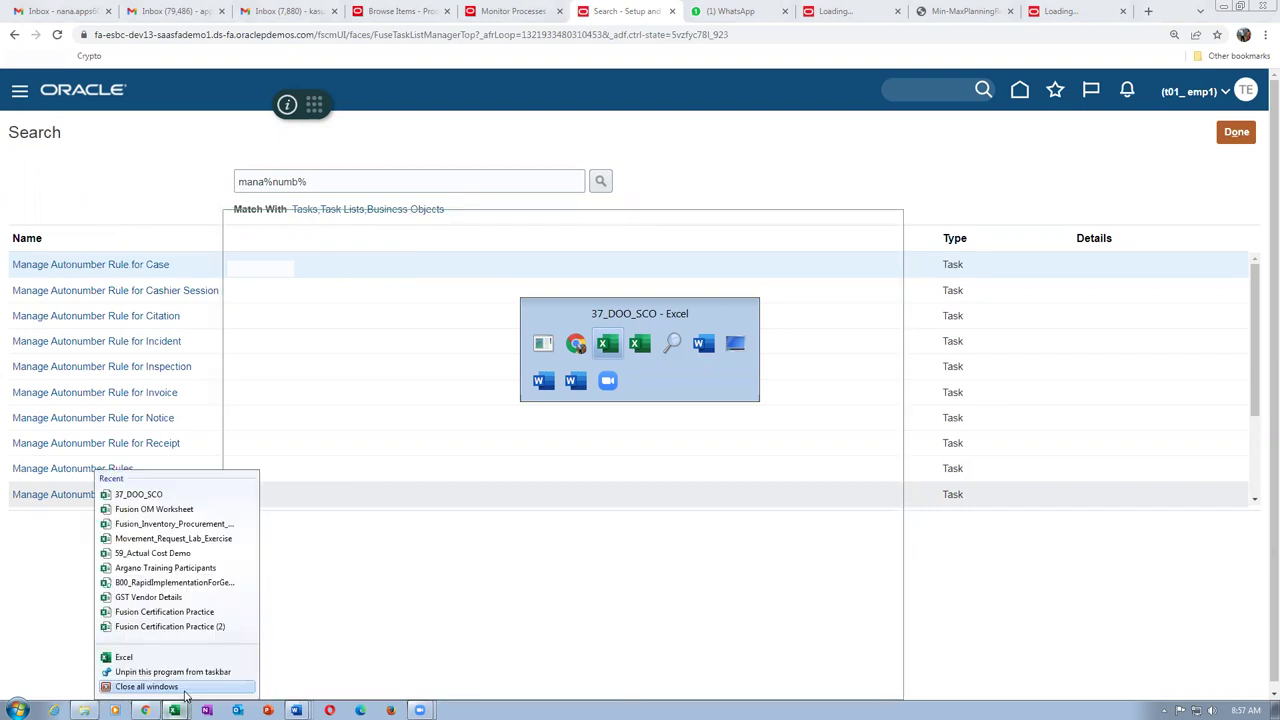
{"action": "left_click", "coordinate": [183, 690]}
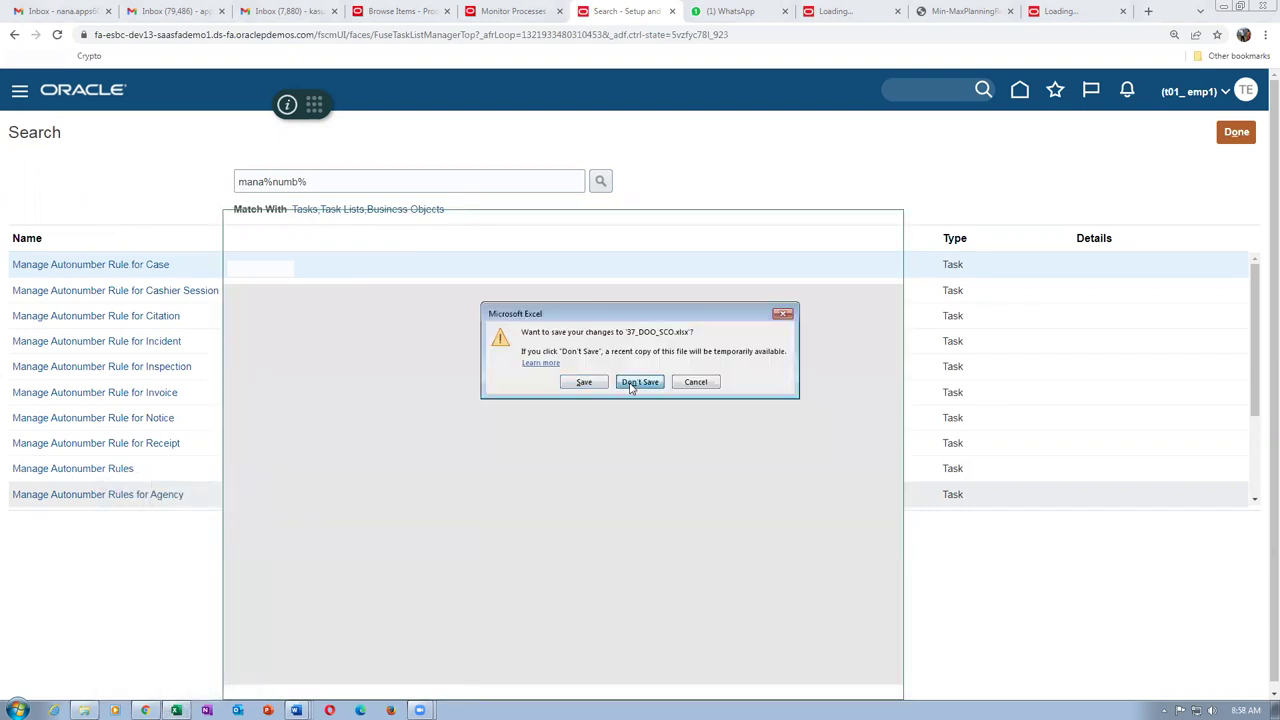
{"action": "left_click", "coordinate": [639, 382]}
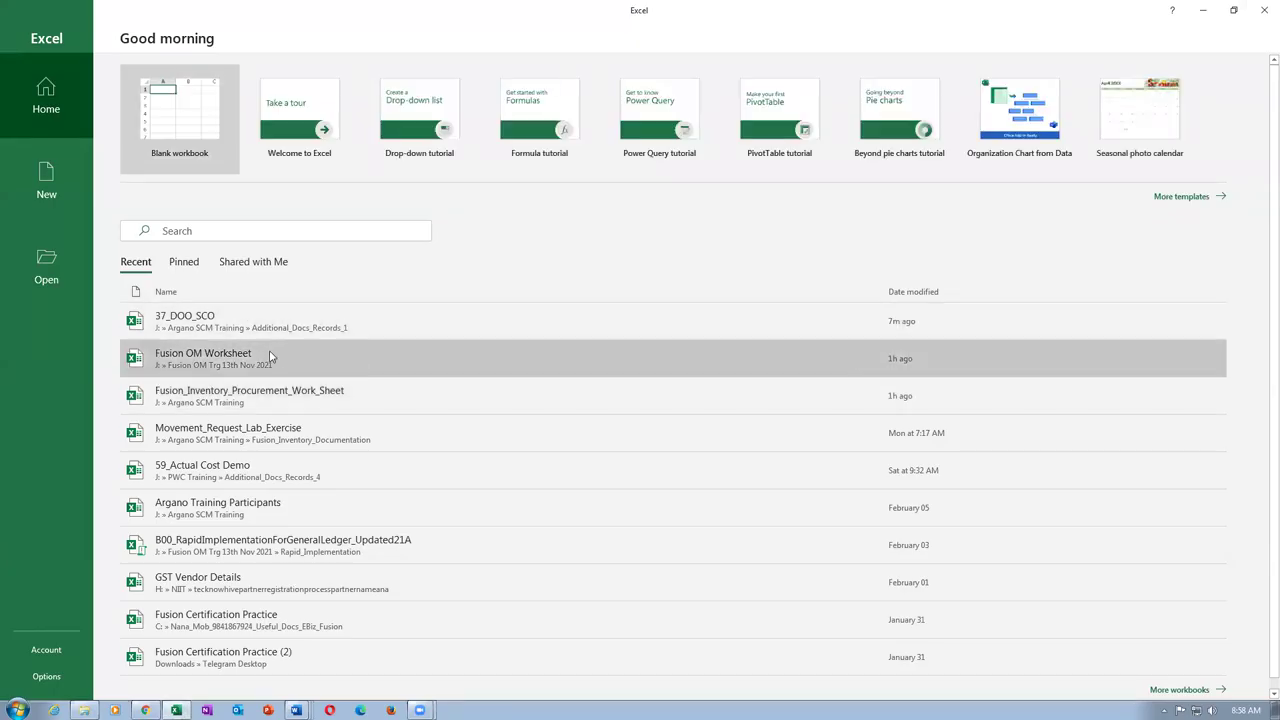
{"action": "left_click", "coordinate": [270, 394]}
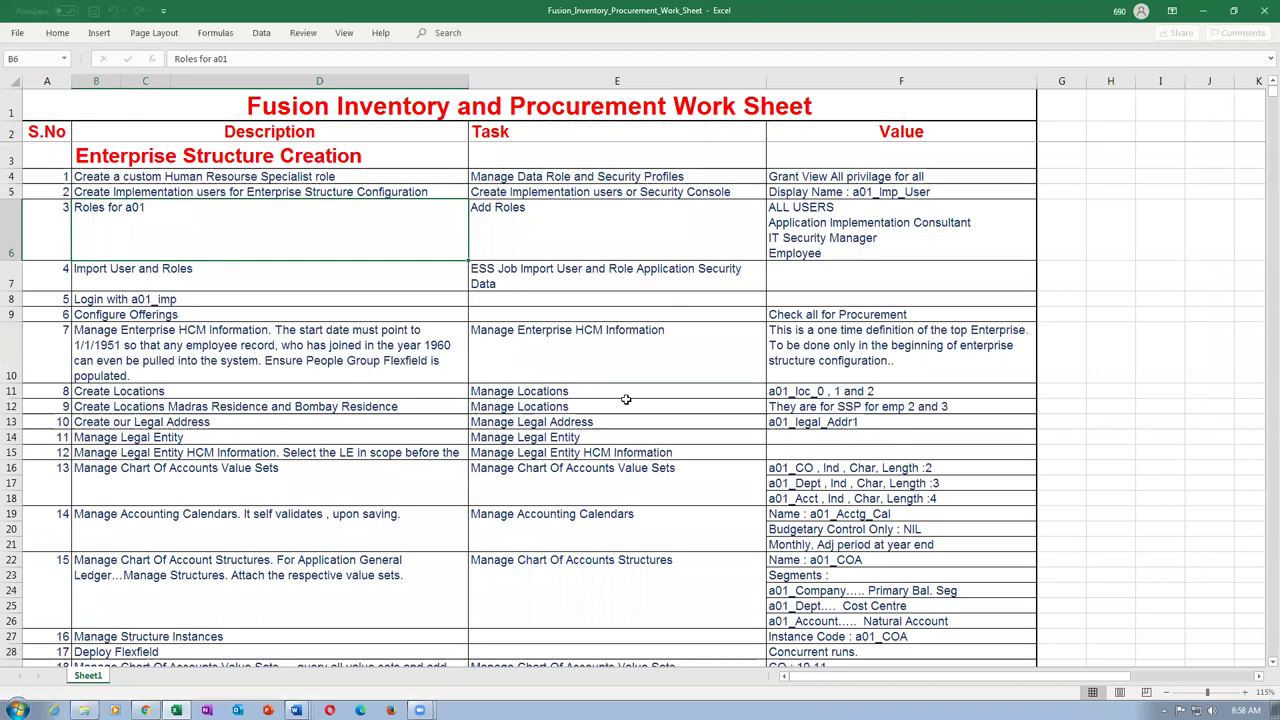
Copy the task name 'Manage Procurement Document Numbering' from cell E94 of the worksheet.
{"action": "left_click", "coordinate": [615, 408]}
{"action": "scroll", "coordinate": [643, 448], "scroll_direction": "down", "scroll_amount": 8}
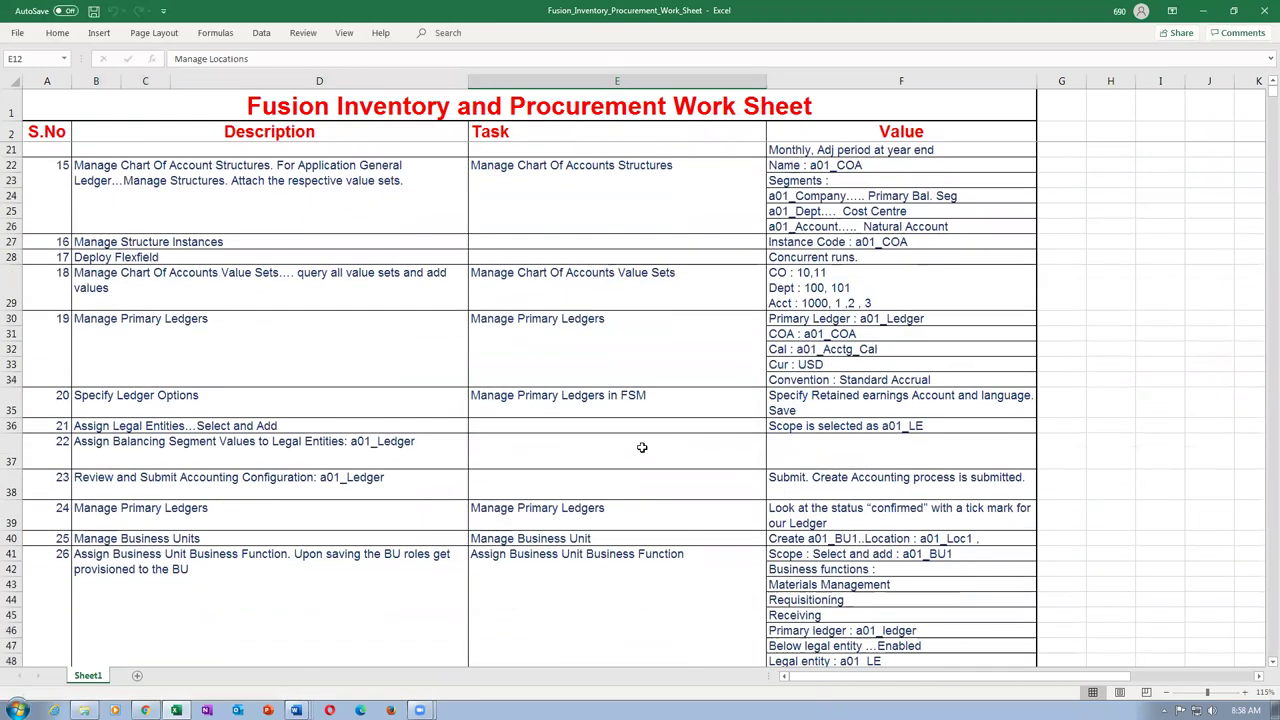
{"action": "scroll", "coordinate": [643, 448], "scroll_direction": "down", "scroll_amount": 10}
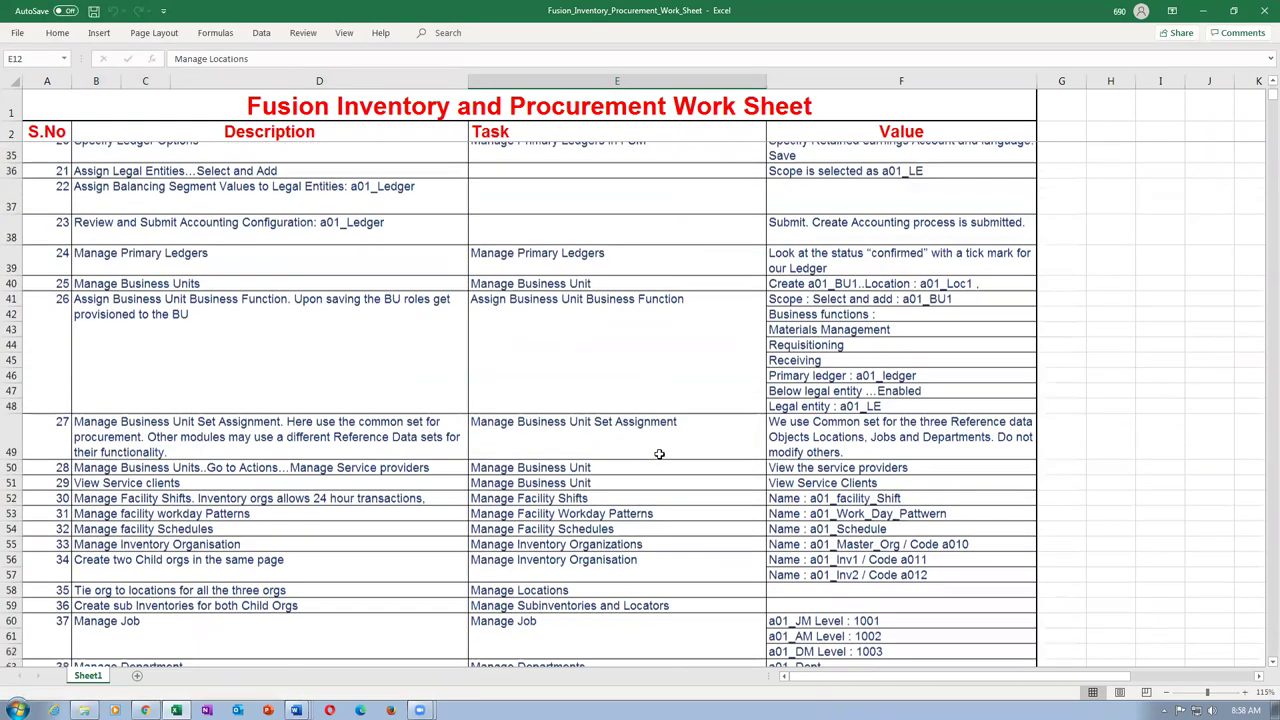
{"action": "scroll", "coordinate": [647, 442], "scroll_direction": "down", "scroll_amount": 4}
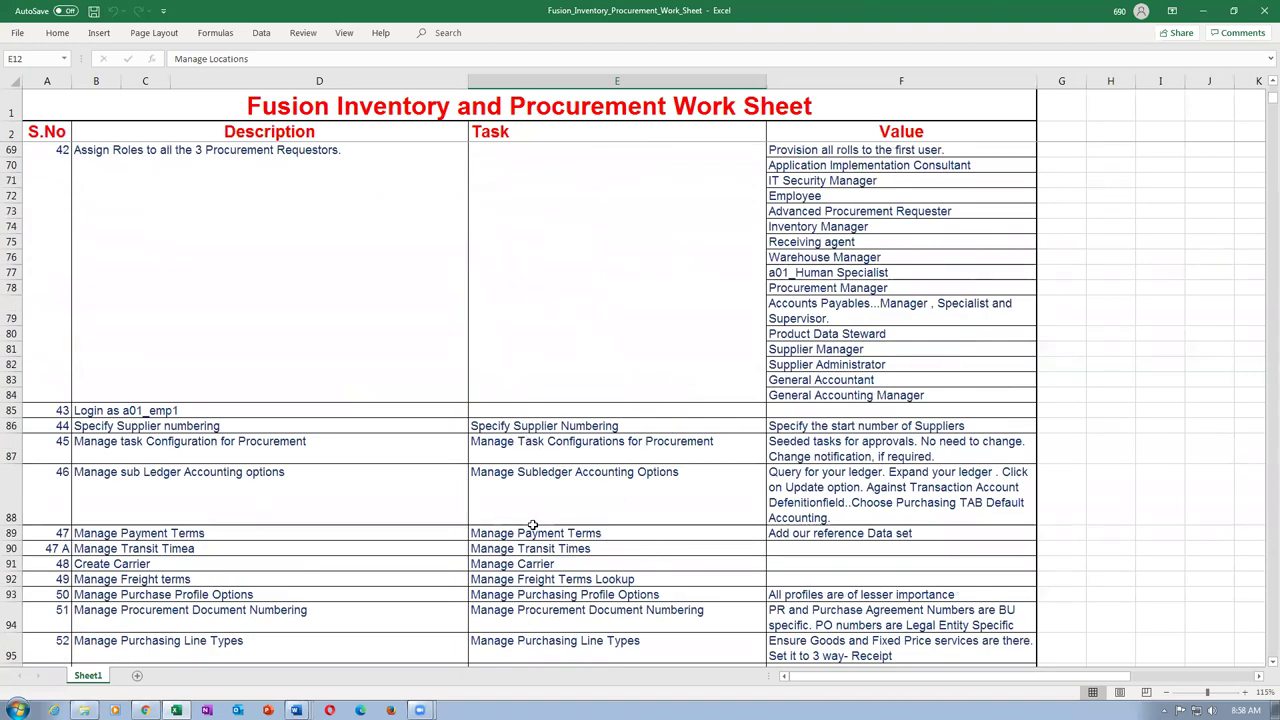
{"action": "left_click", "coordinate": [577, 448]}
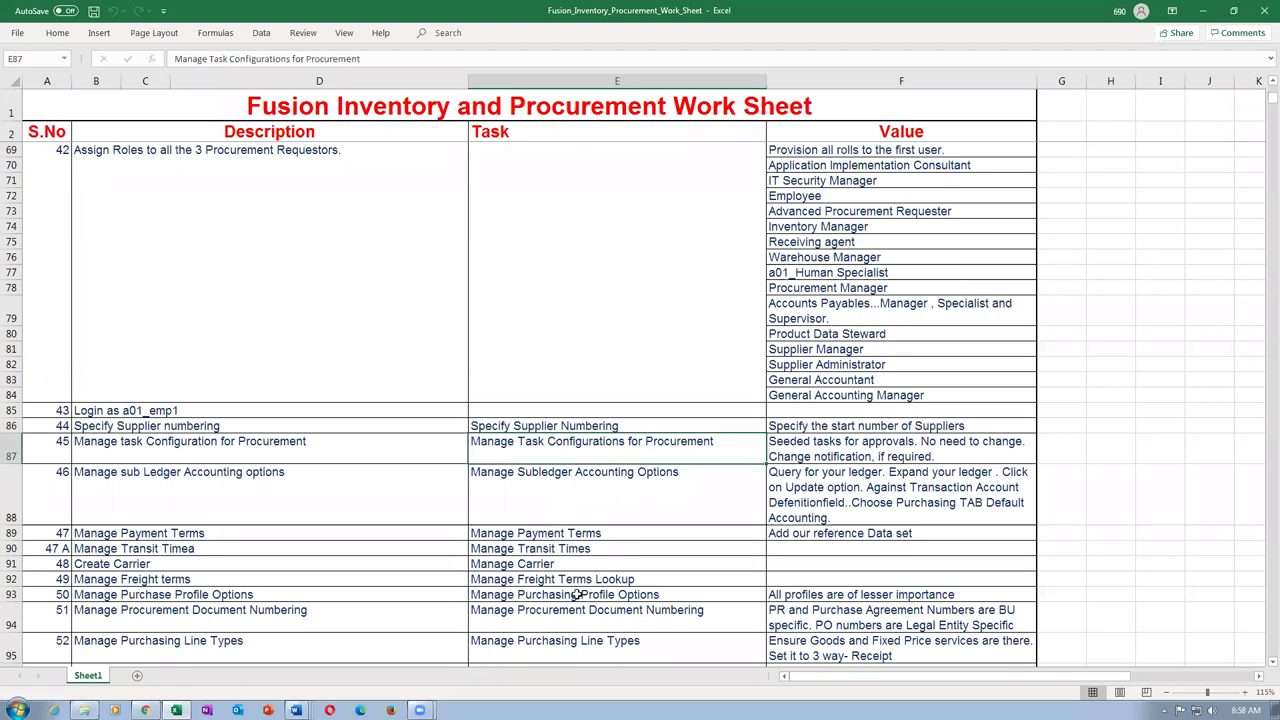
{"action": "left_click", "coordinate": [552, 618]}
{"action": "key", "text": "ctrl+c"}
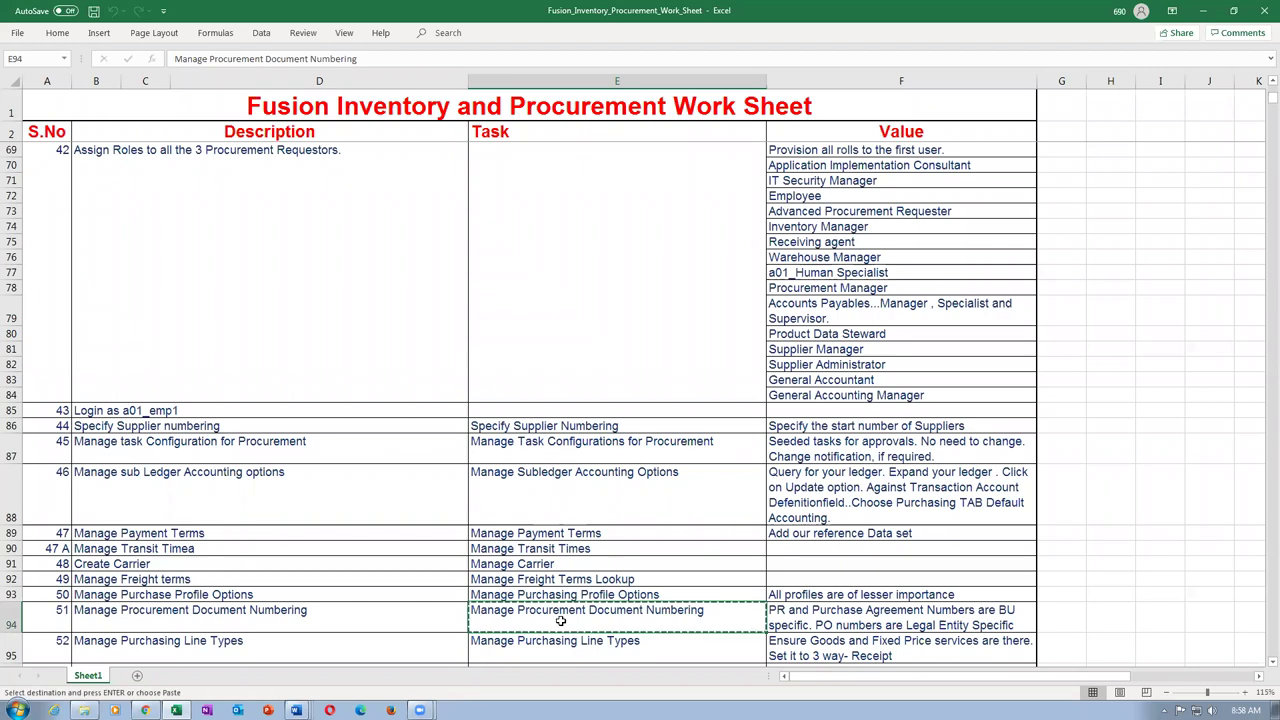
Replace the Oracle setup search text with the copied task name and run the search.
{"action": "key", "text": "alt+Tab"}
{"action": "key", "text": "ctrl+a"}
{"action": "key", "text": "ctrl+v"}
{"action": "key", "text": "Return"}
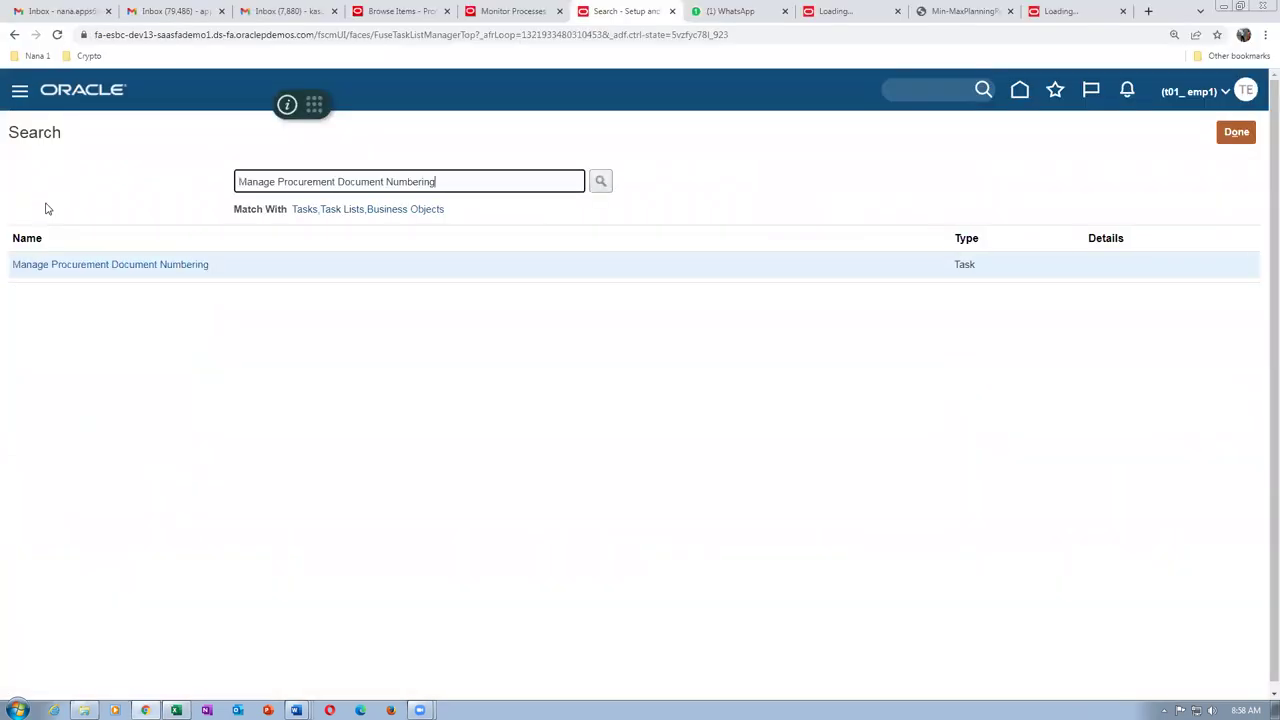
{"action": "left_click", "coordinate": [65, 269]}
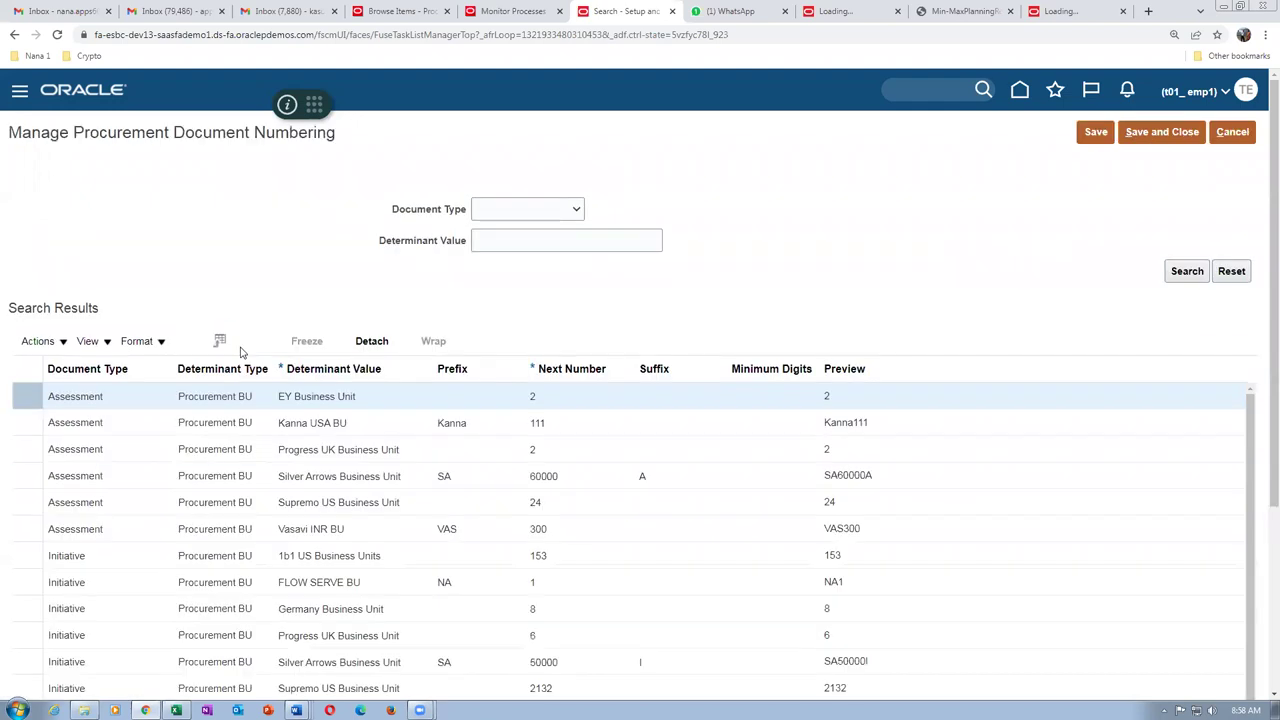
{"action": "left_click", "coordinate": [481, 243]}
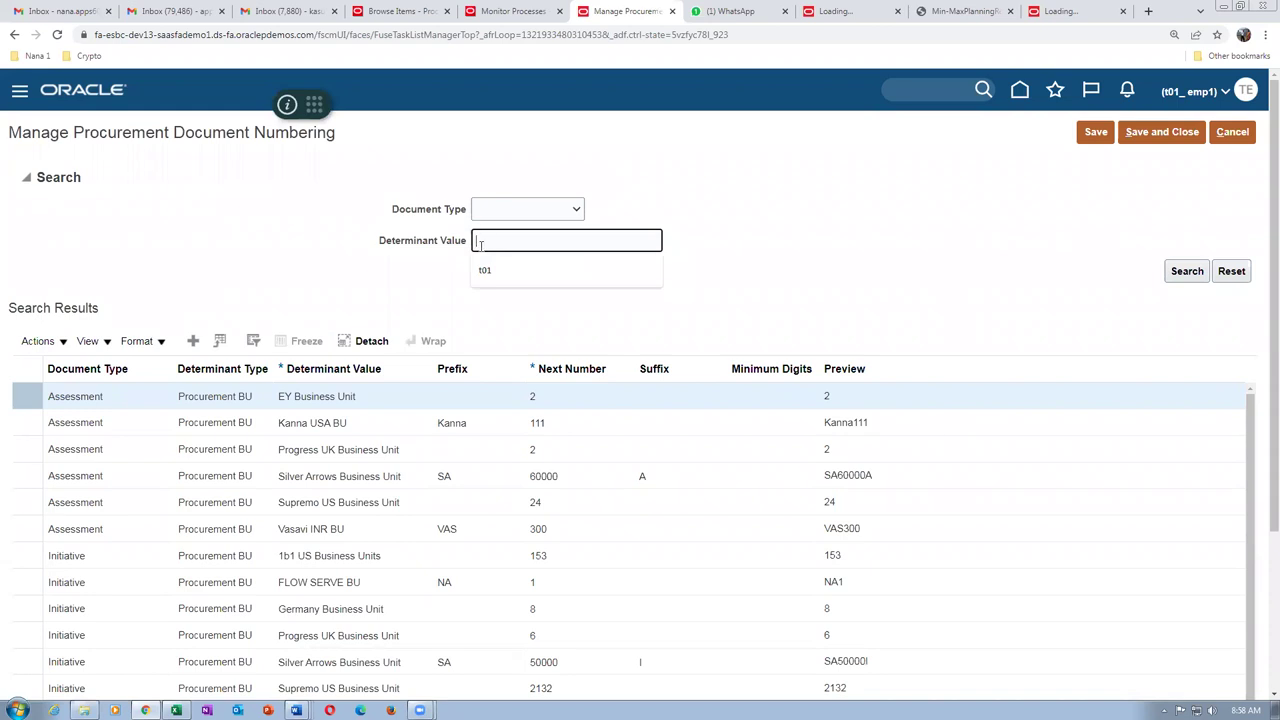
{"action": "left_click", "coordinate": [1186, 272]}
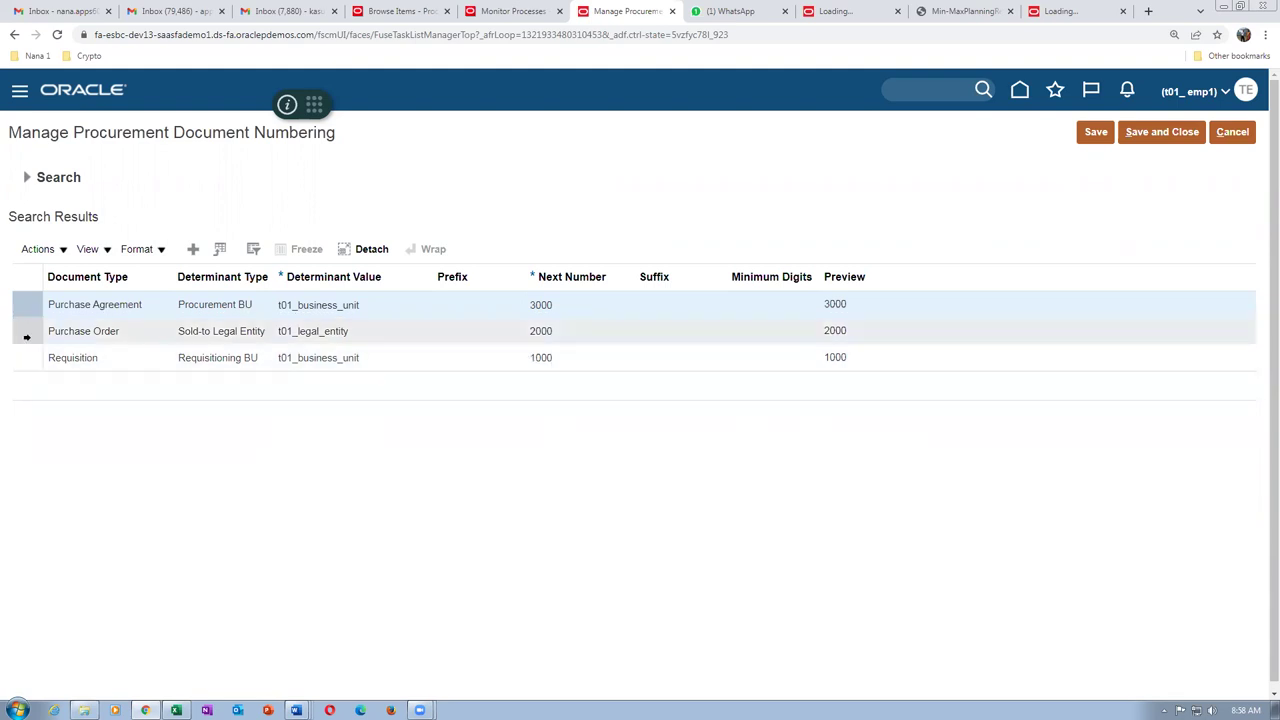
{"action": "left_click", "coordinate": [1233, 132]}
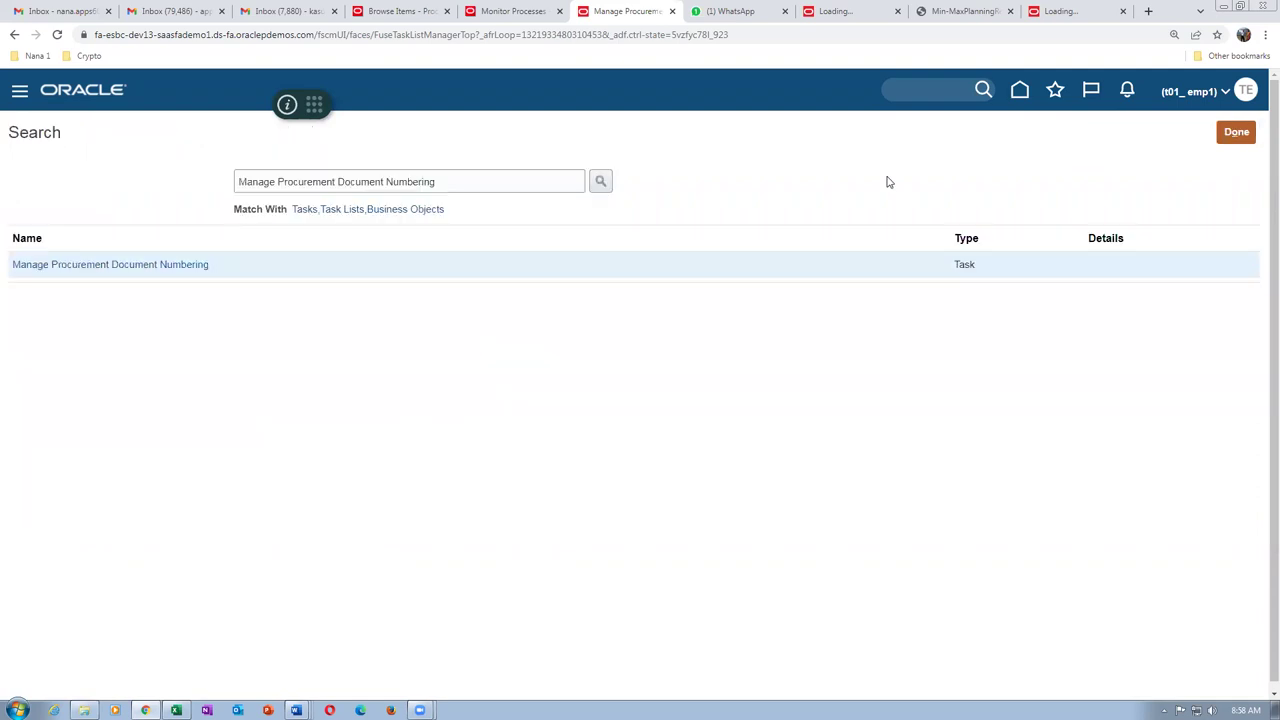
Search setup tasks for man%req%app% and open Manage Requisition Approvals.
{"action": "left_click", "coordinate": [1236, 132]}
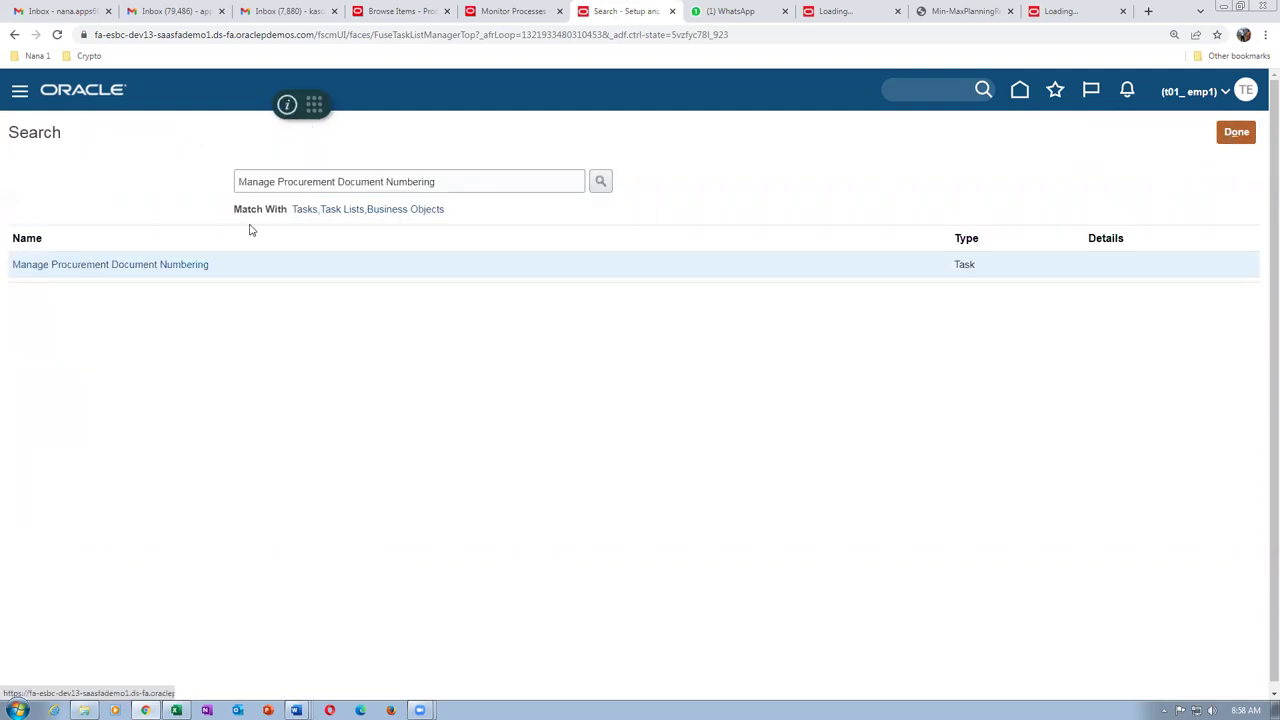
{"action": "left_click_drag", "start_coordinate": [466, 181], "coordinate": [122, 210]}
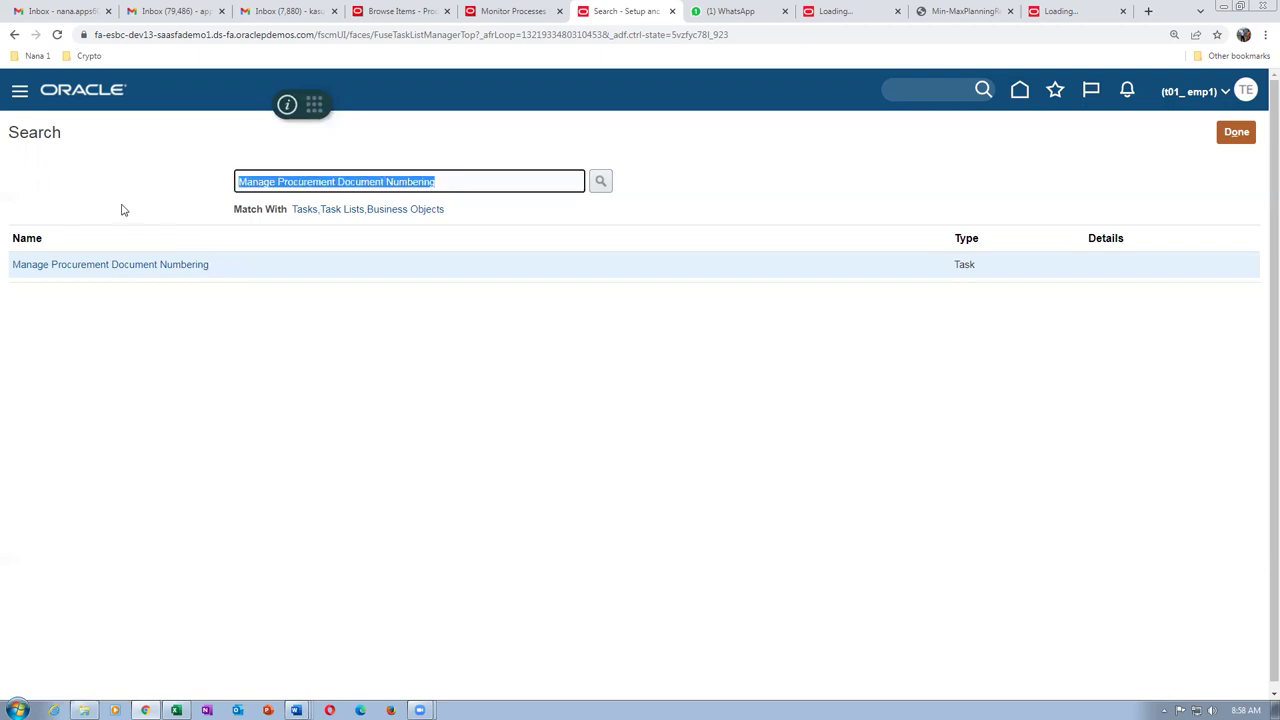
{"action": "type", "text": "man%r"}
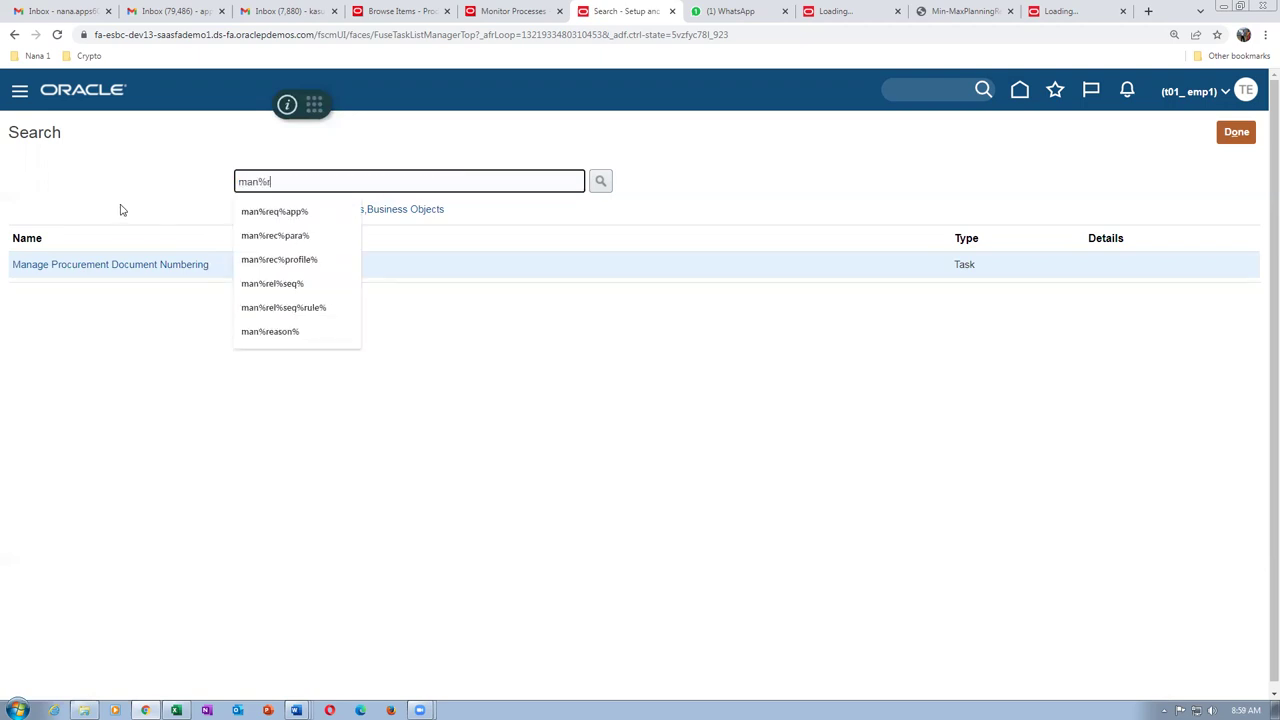
{"action": "type", "text": "eq%app%"}
{"action": "key", "text": "Return"}
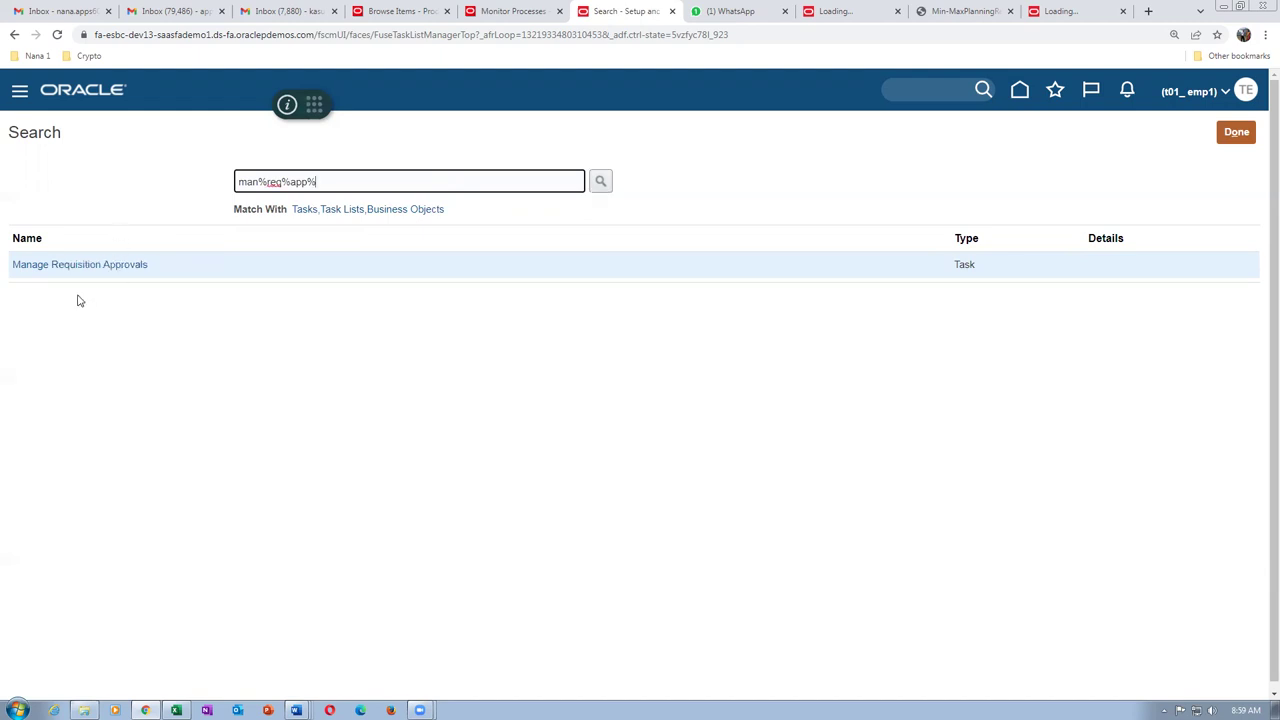
{"action": "left_click", "coordinate": [106, 266]}
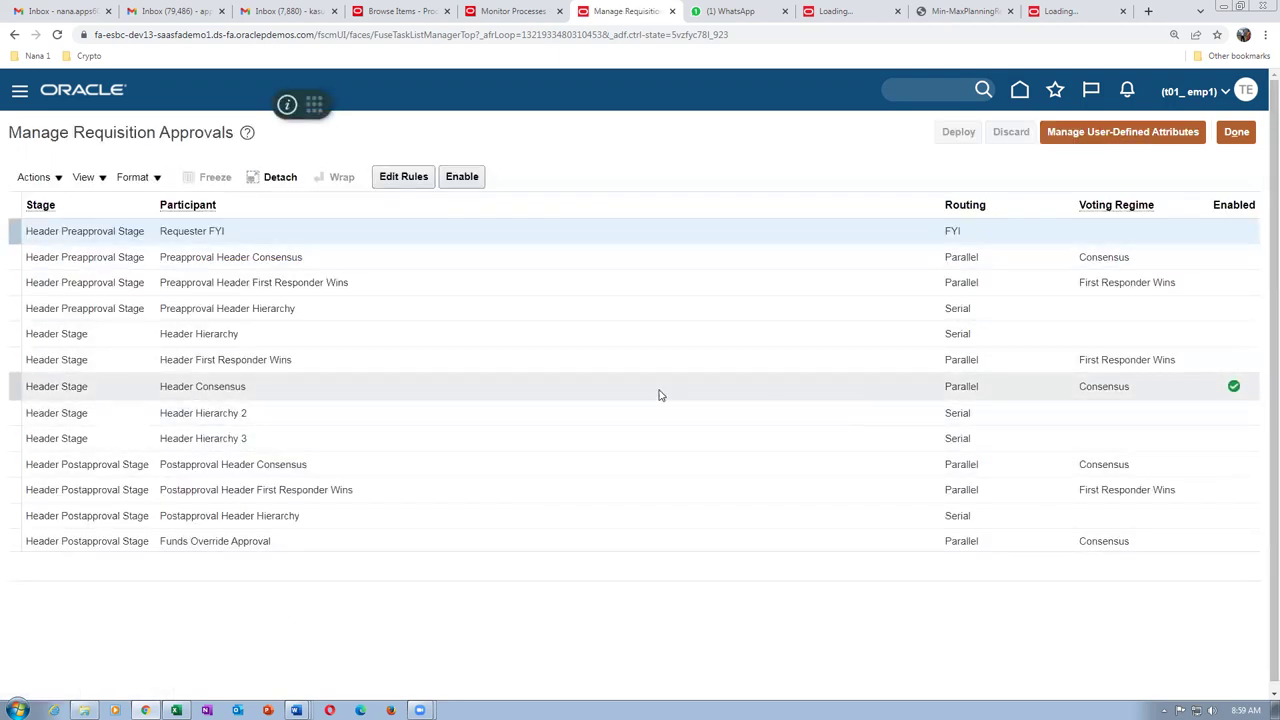
Review the Header Consensus approval rules and leave them unchanged.
{"action": "left_click", "coordinate": [449, 396]}
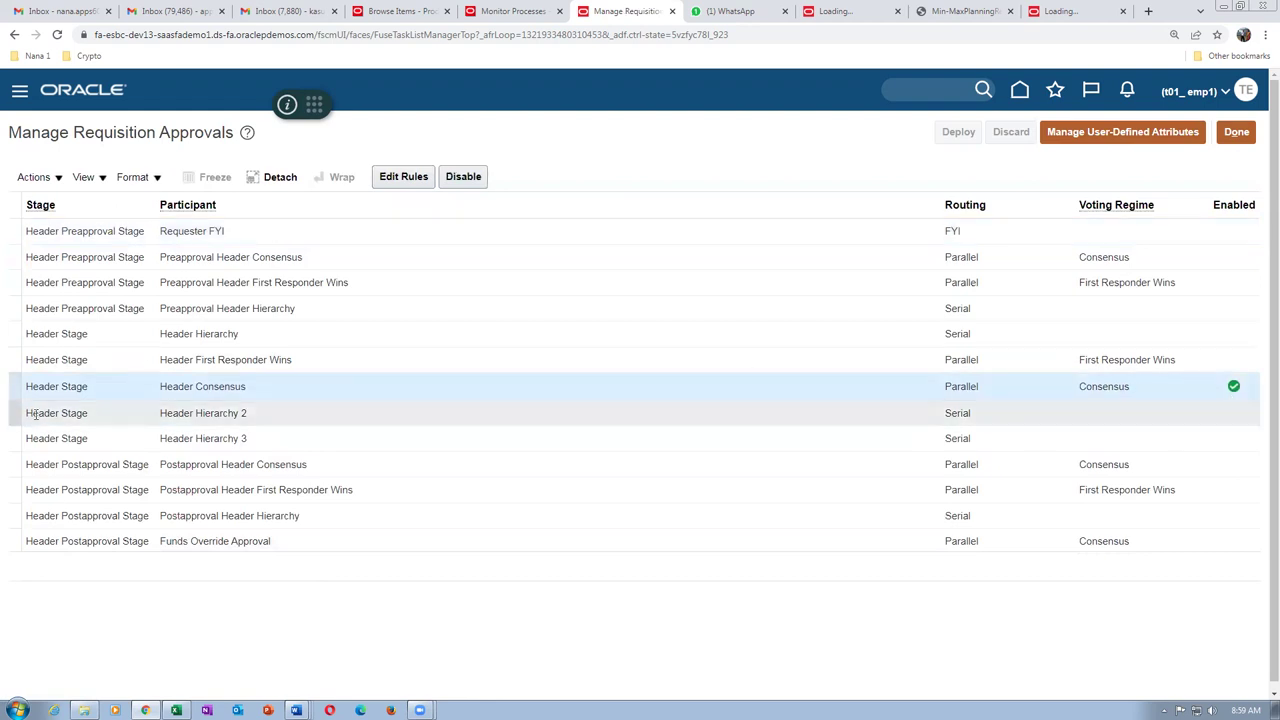
{"action": "left_click", "coordinate": [409, 177]}
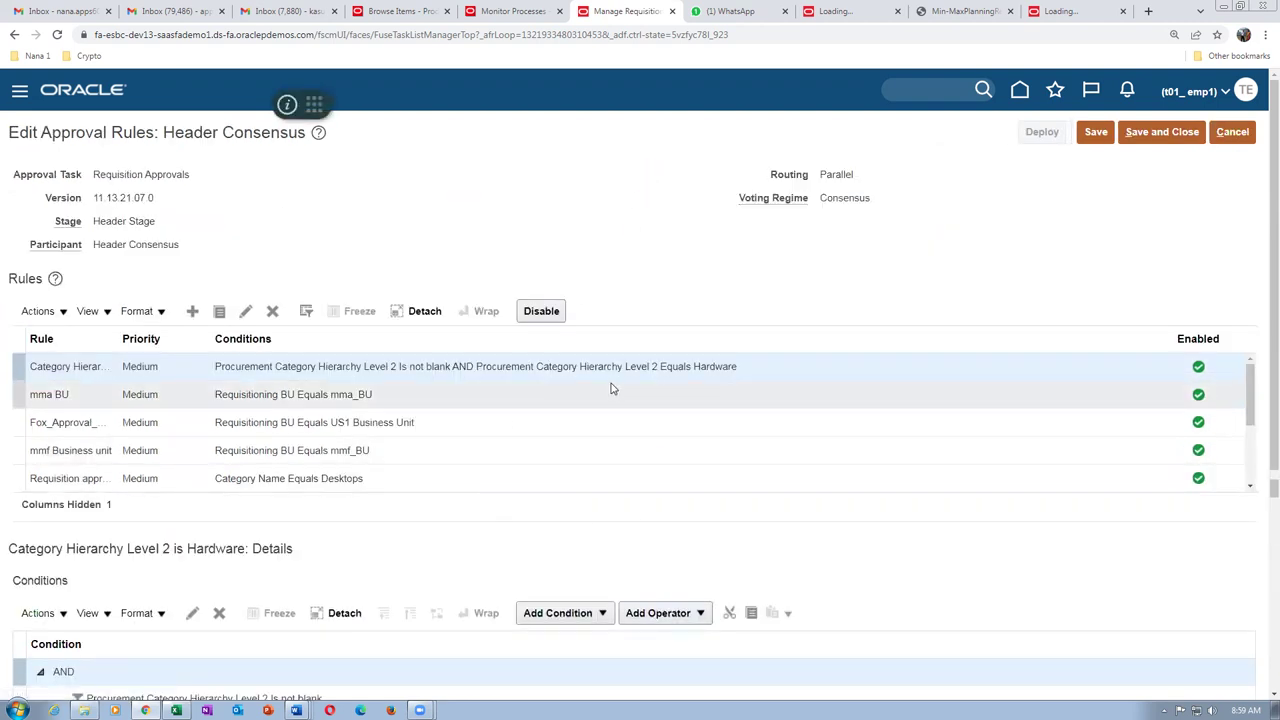
{"action": "left_click", "coordinate": [1233, 132]}
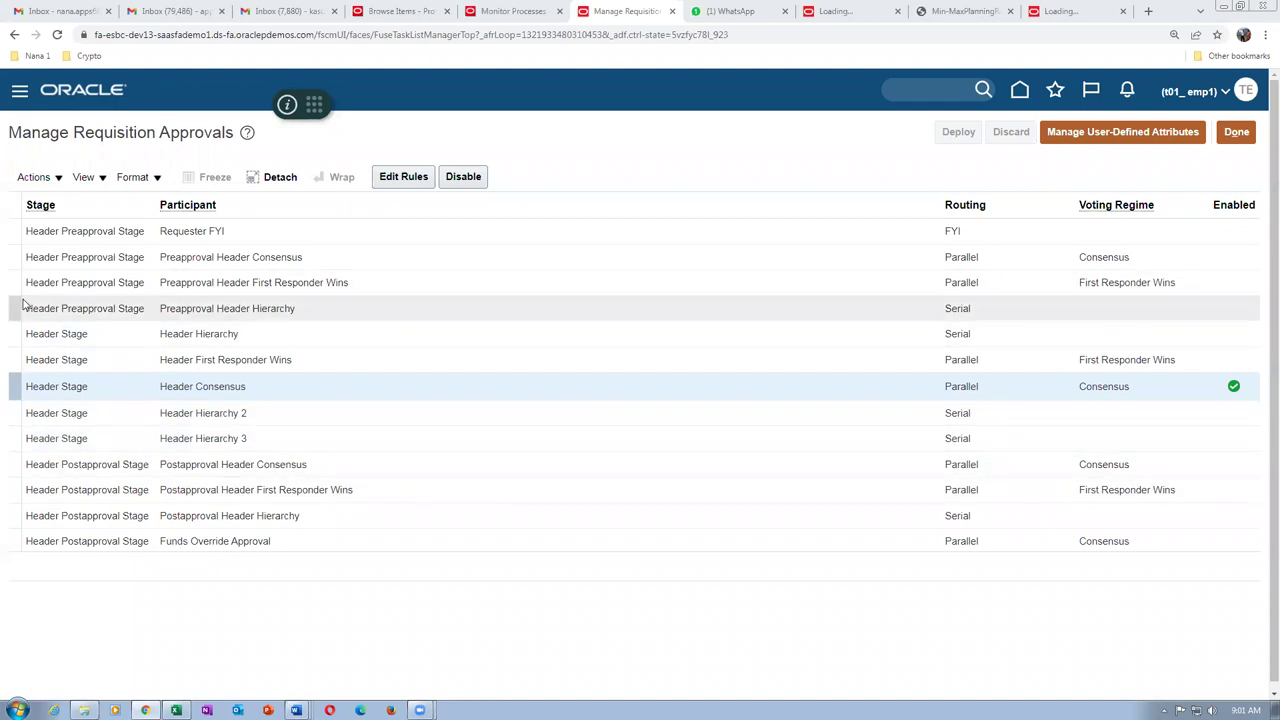
Review the Preapproval Header Hierarchy and Header Hierarchy rules, cancelling out of each unchanged.
{"action": "left_click", "coordinate": [375, 316]}
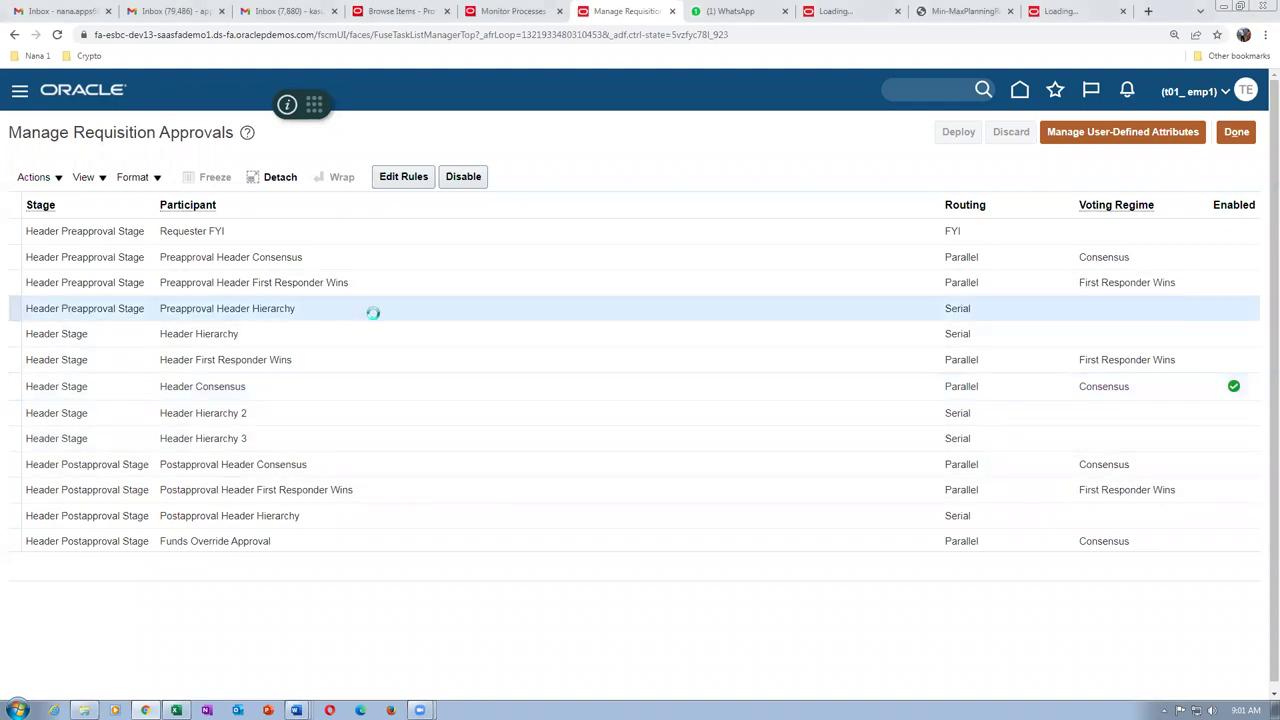
{"action": "left_click", "coordinate": [401, 178]}
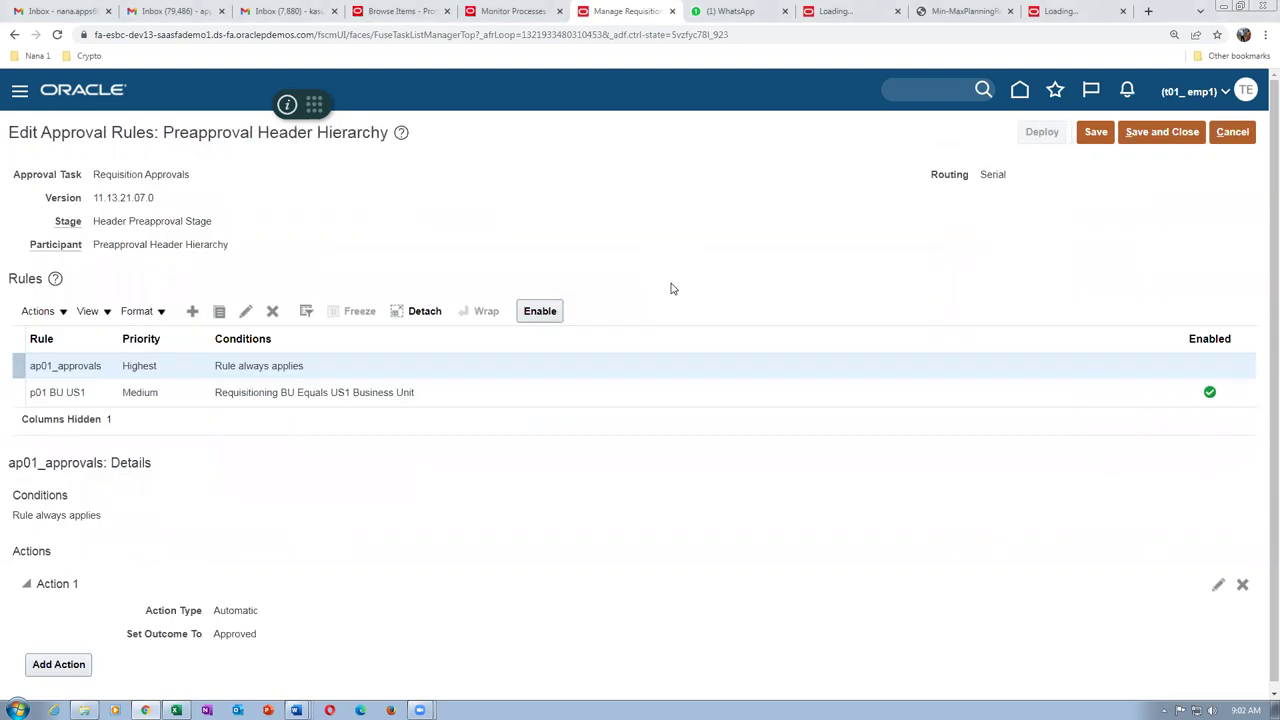
{"action": "left_click", "coordinate": [1232, 132]}
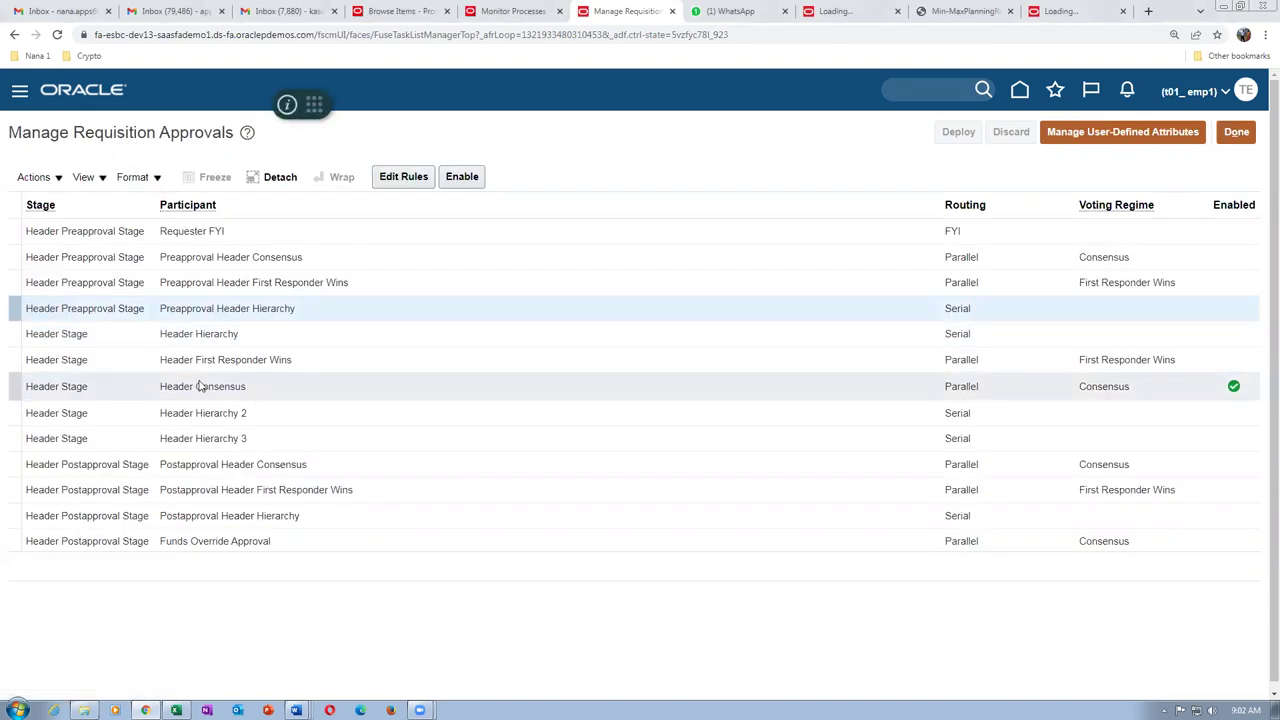
{"action": "left_click", "coordinate": [336, 332]}
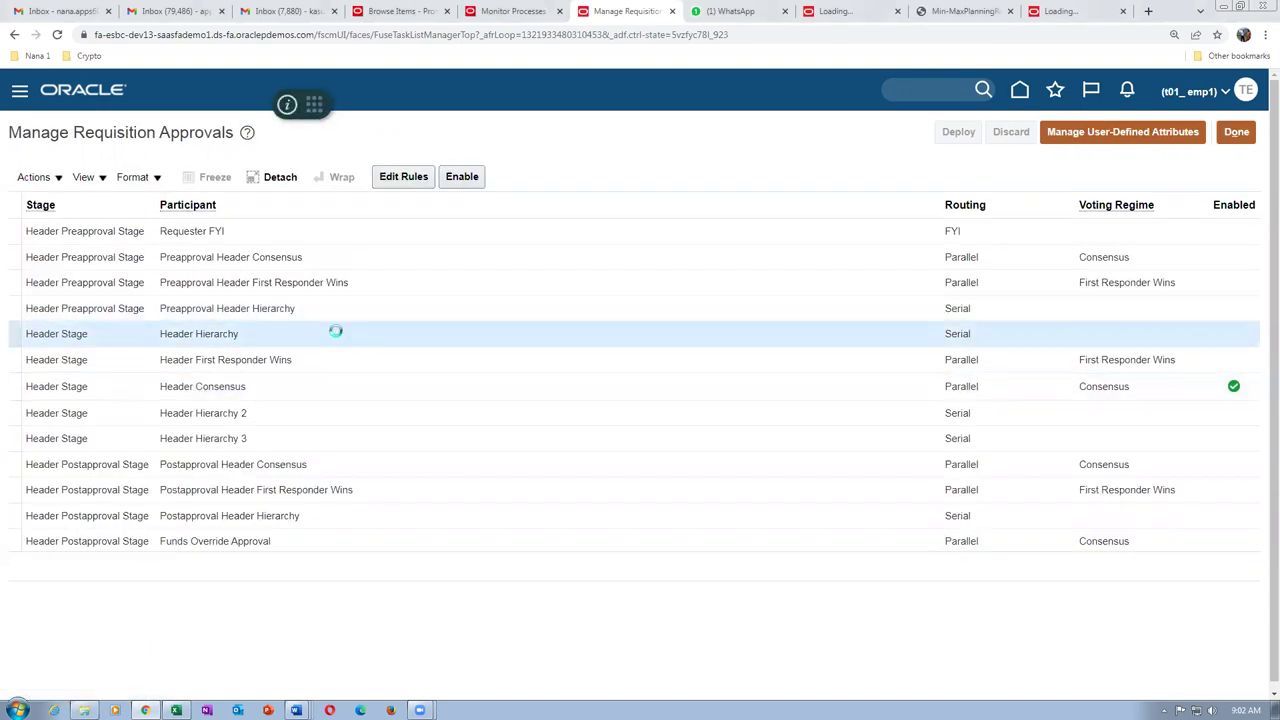
{"action": "left_click", "coordinate": [403, 177]}
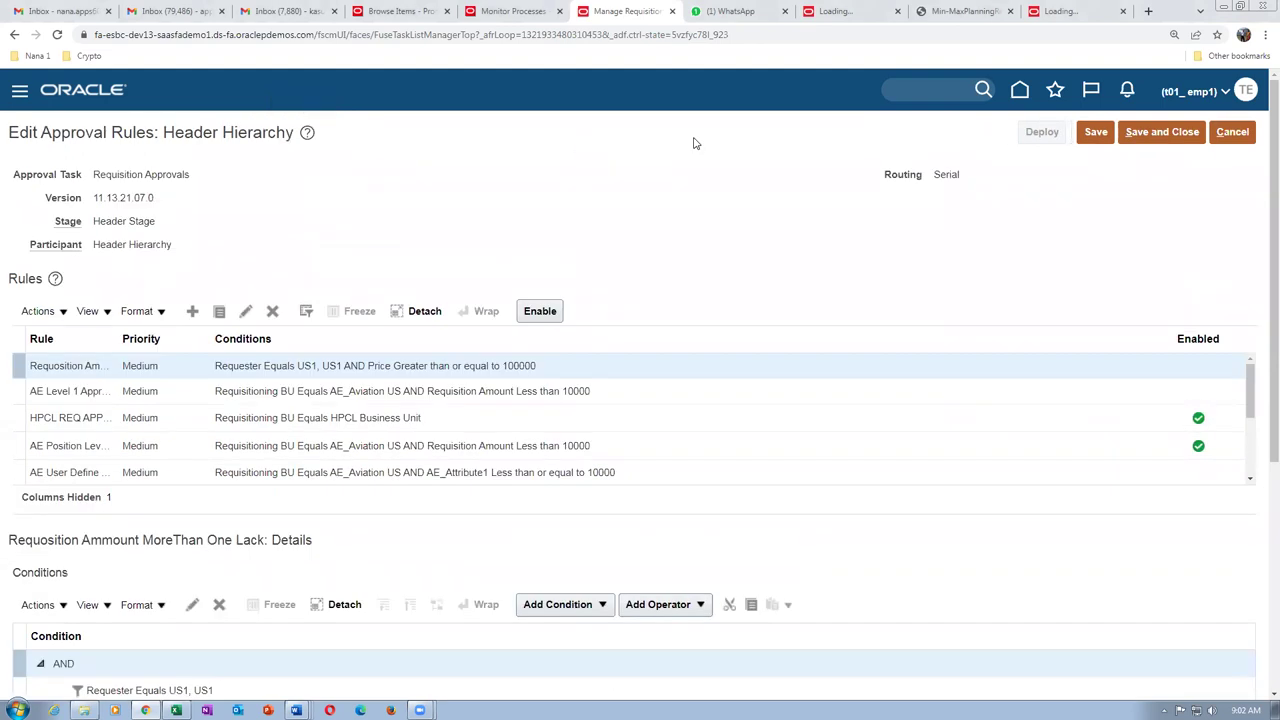
{"action": "left_click", "coordinate": [1224, 131]}
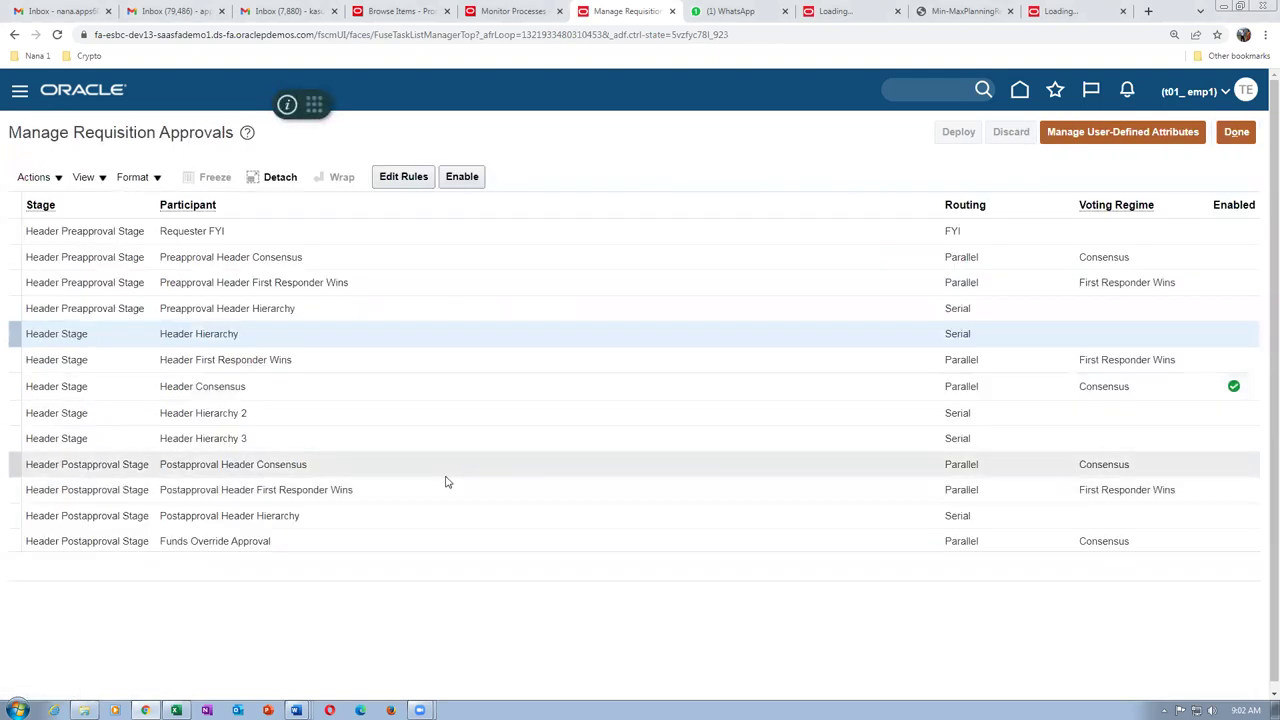
Check Preapproval Header Consensus rules, then open the Postapproval Header Hierarchy rules for editing.
{"action": "left_click", "coordinate": [349, 256]}
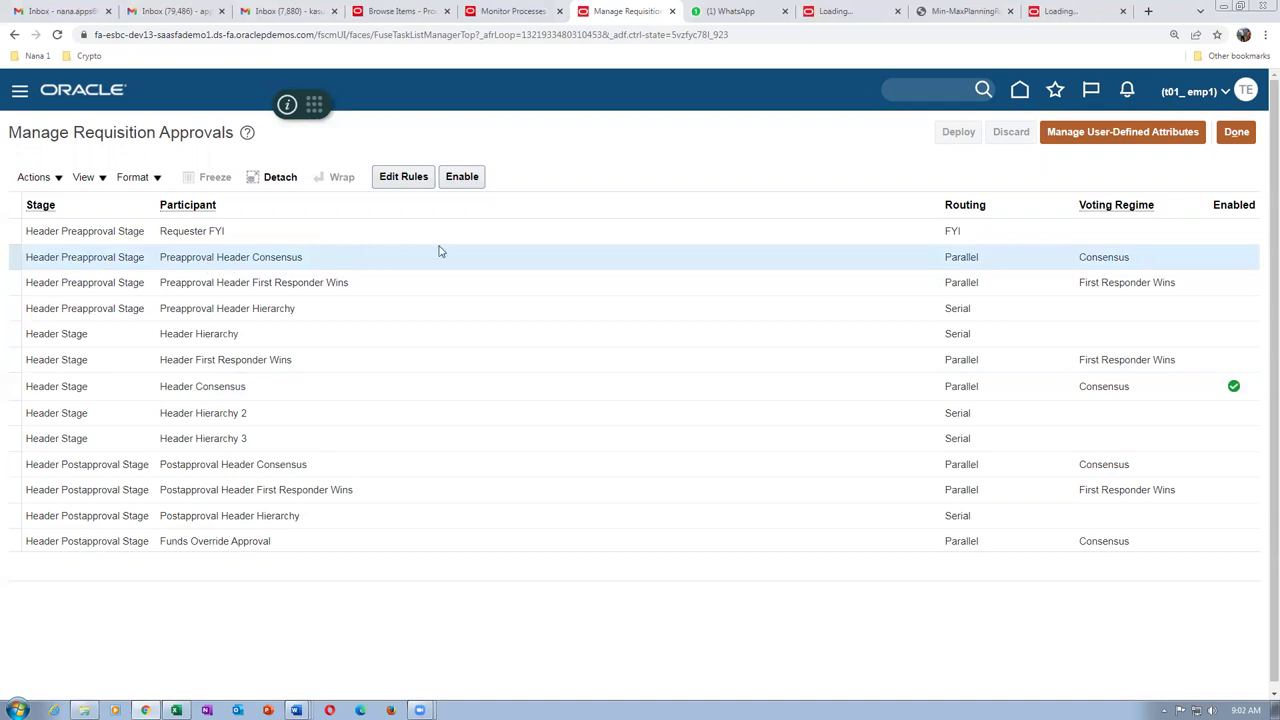
{"action": "left_click", "coordinate": [400, 178]}
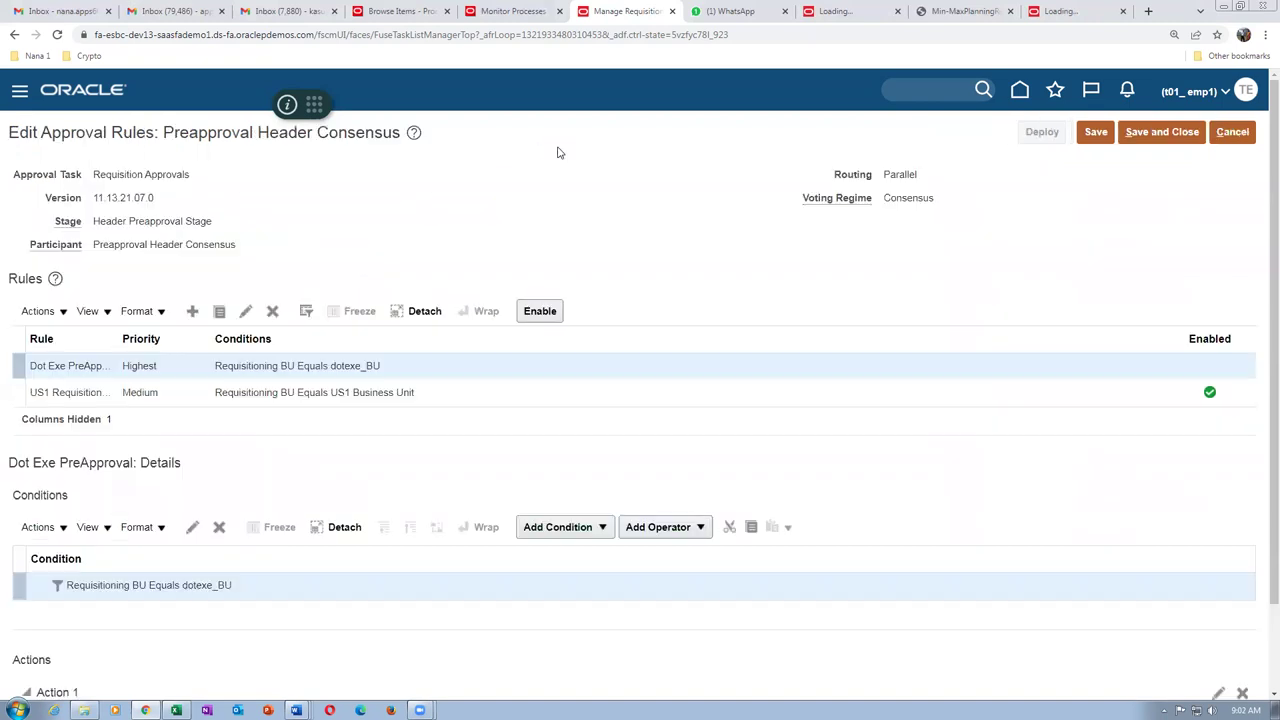
{"action": "left_click", "coordinate": [1232, 131]}
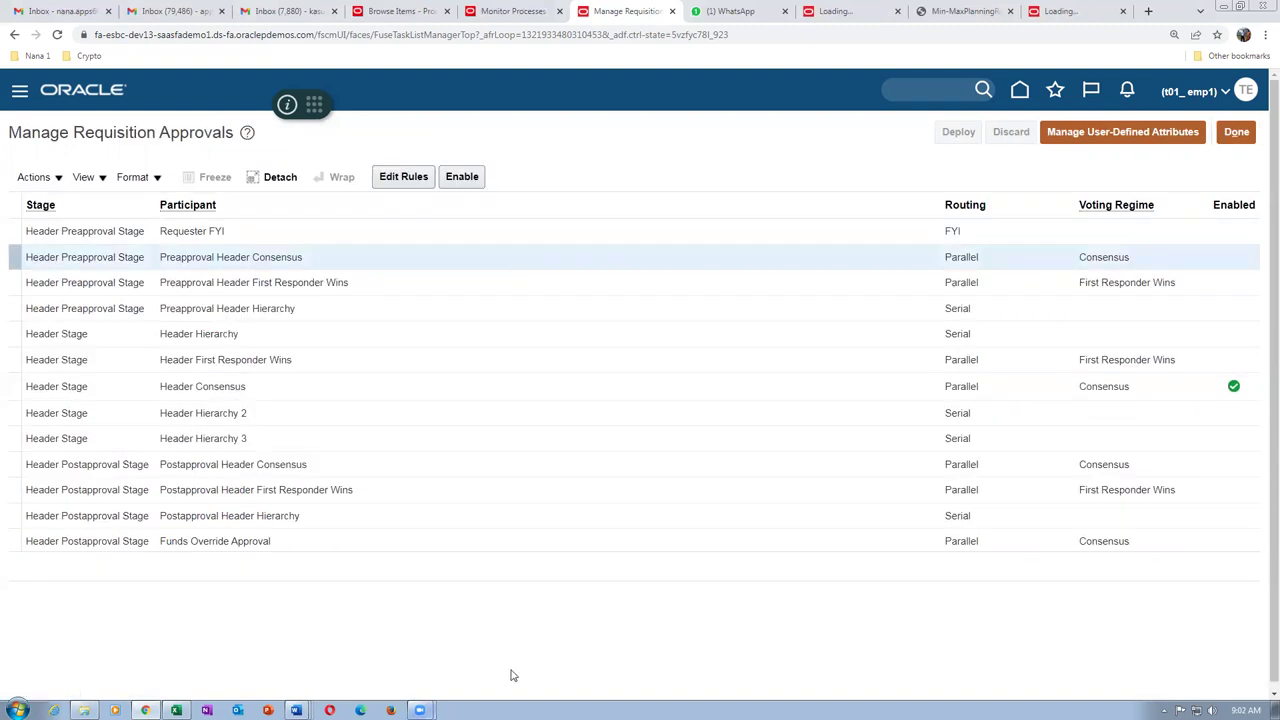
{"action": "left_click", "coordinate": [133, 515]}
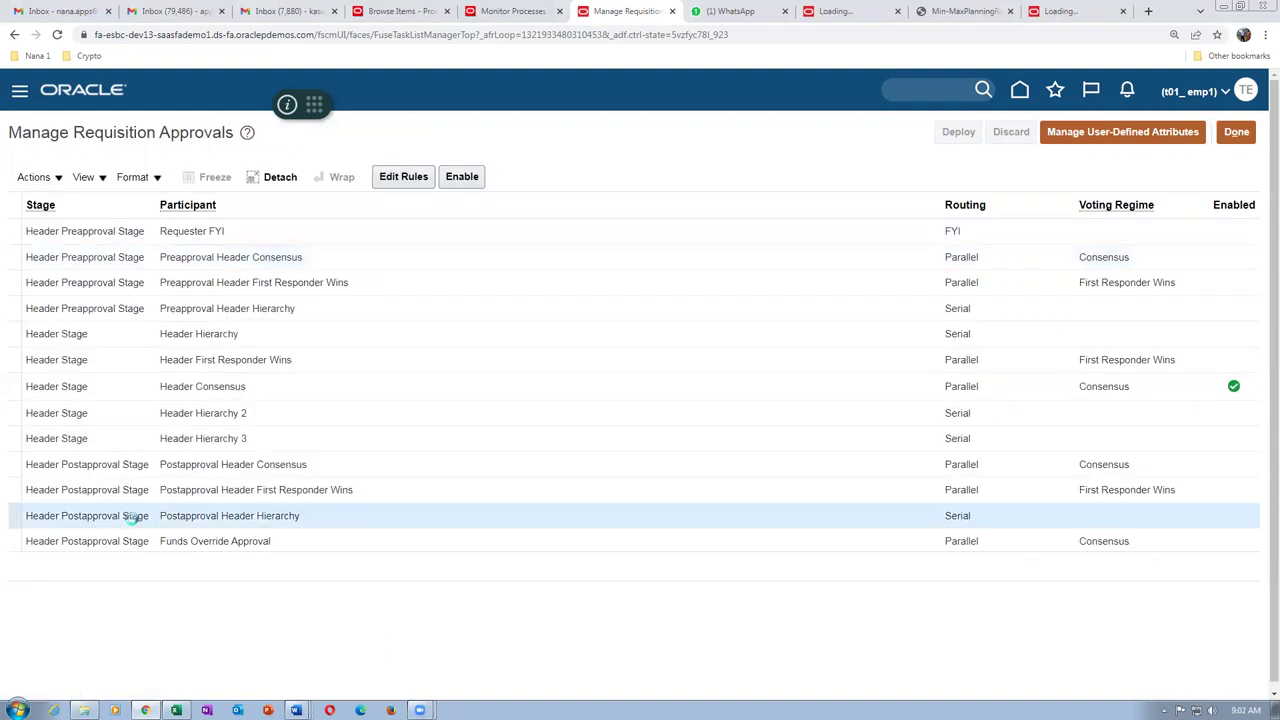
{"action": "left_click", "coordinate": [392, 178]}
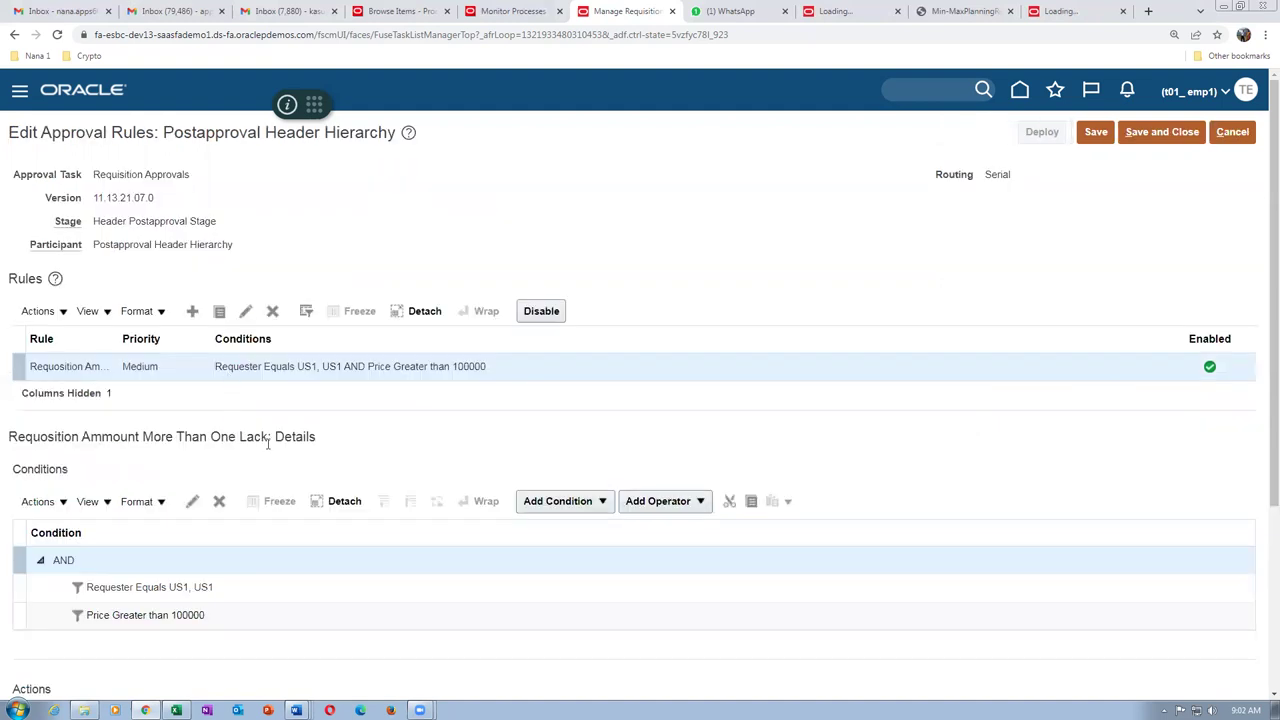
Disable the price-over-100000 rule and start a new rule named Automatic.
{"action": "left_click", "coordinate": [546, 315]}
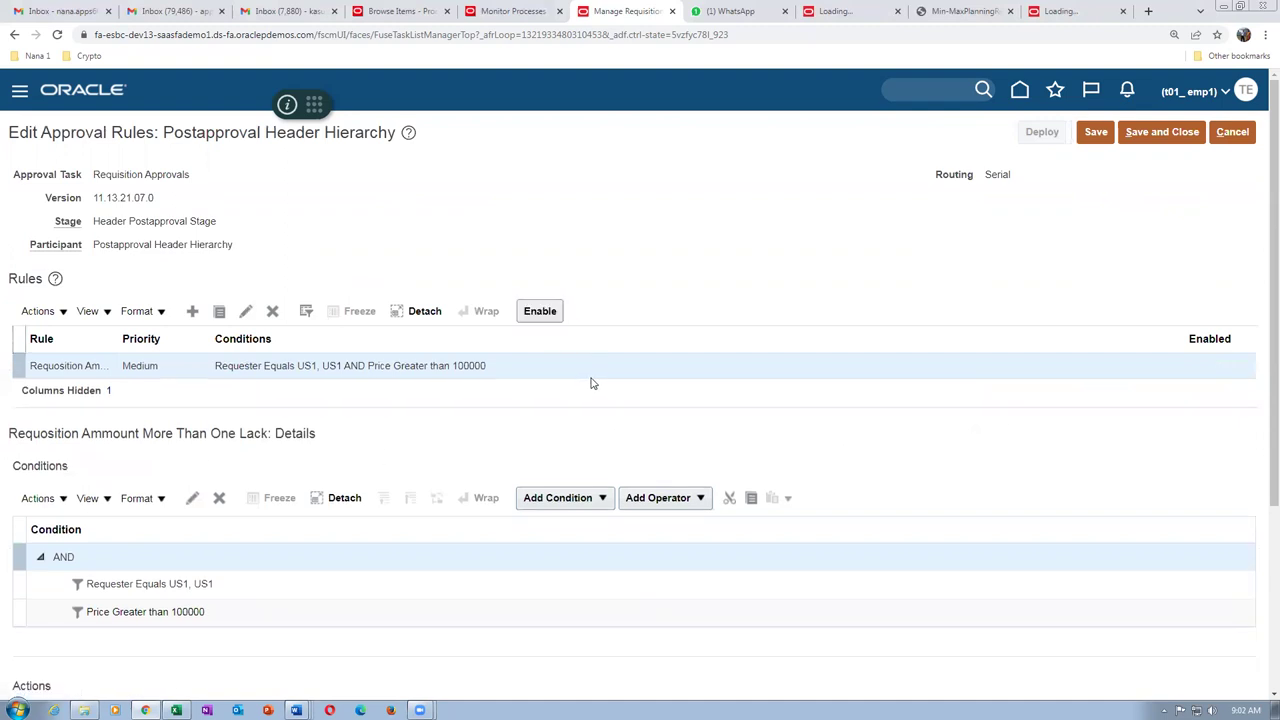
{"action": "left_click", "coordinate": [193, 311]}
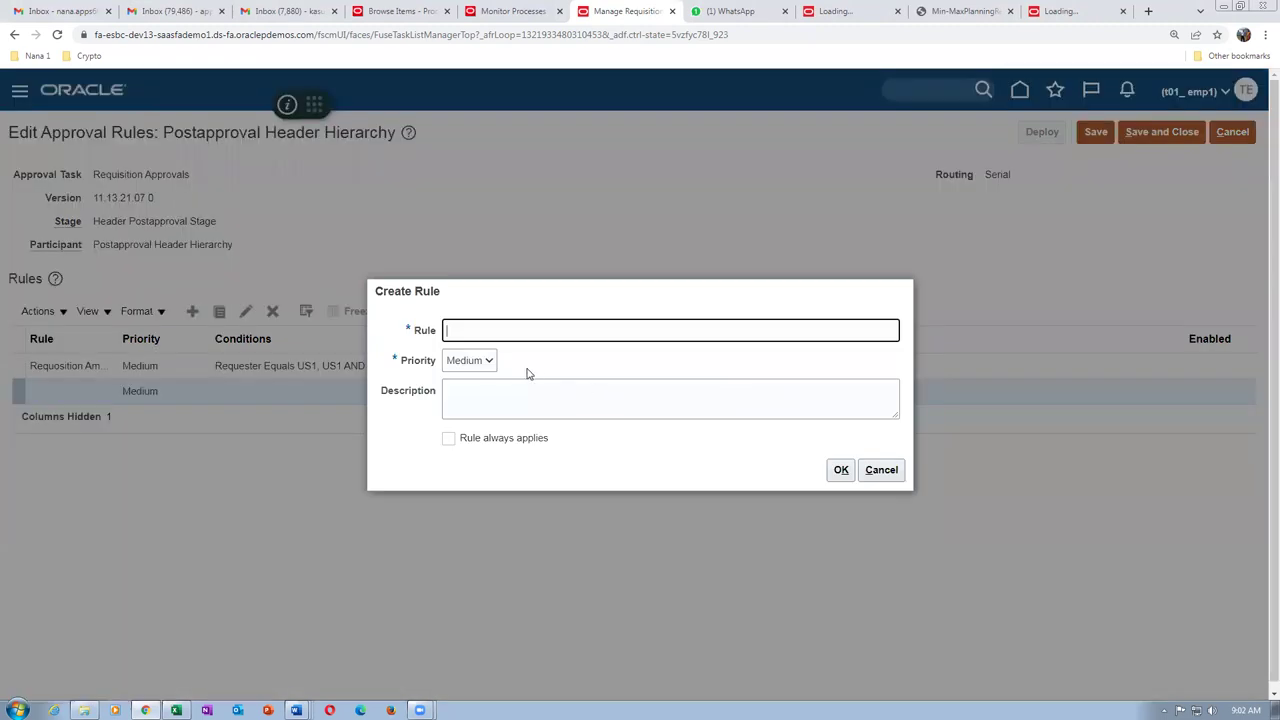
{"action": "type", "text": "Automatic"}
Give the Automatic rule Highest priority, description Automatic, and Rule always applies checked.
{"action": "left_click_drag", "start_coordinate": [497, 331], "coordinate": [360, 366]}
{"action": "key", "text": "ctrl+c"}
{"action": "left_click", "coordinate": [447, 366]}
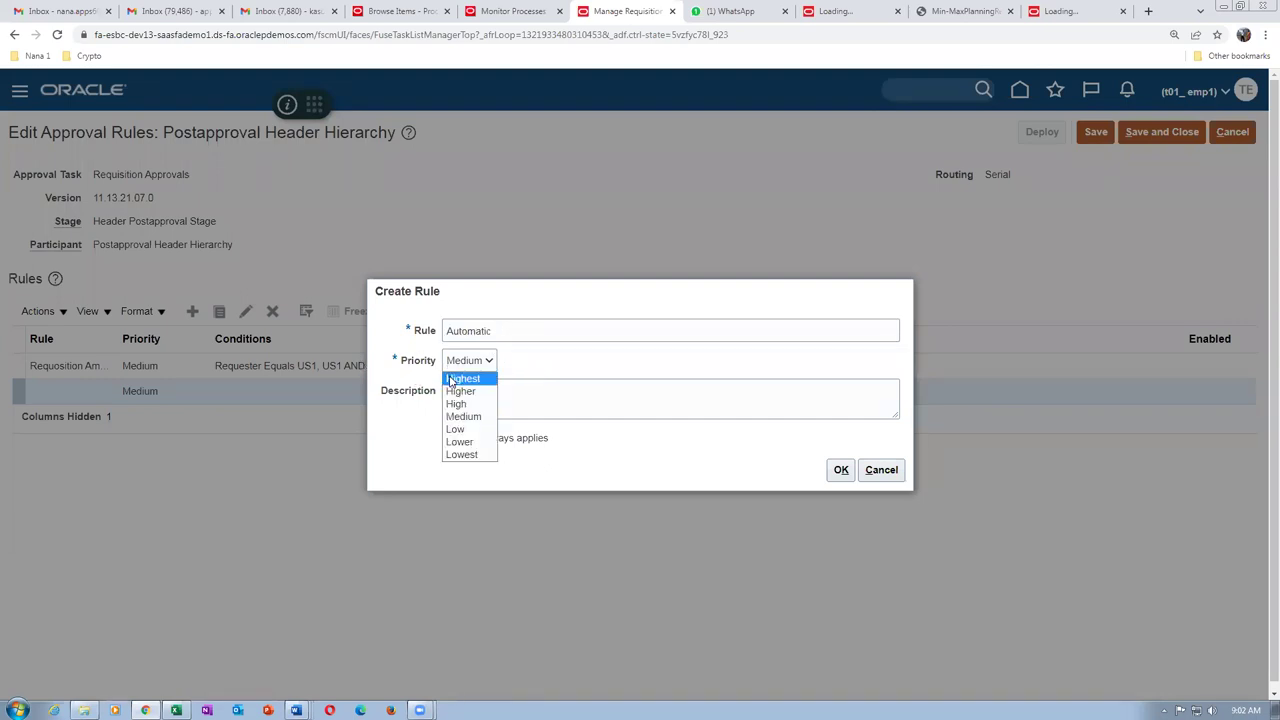
{"action": "left_click", "coordinate": [455, 372]}
{"action": "left_click", "coordinate": [468, 411]}
{"action": "key", "text": "ctrl+v"}
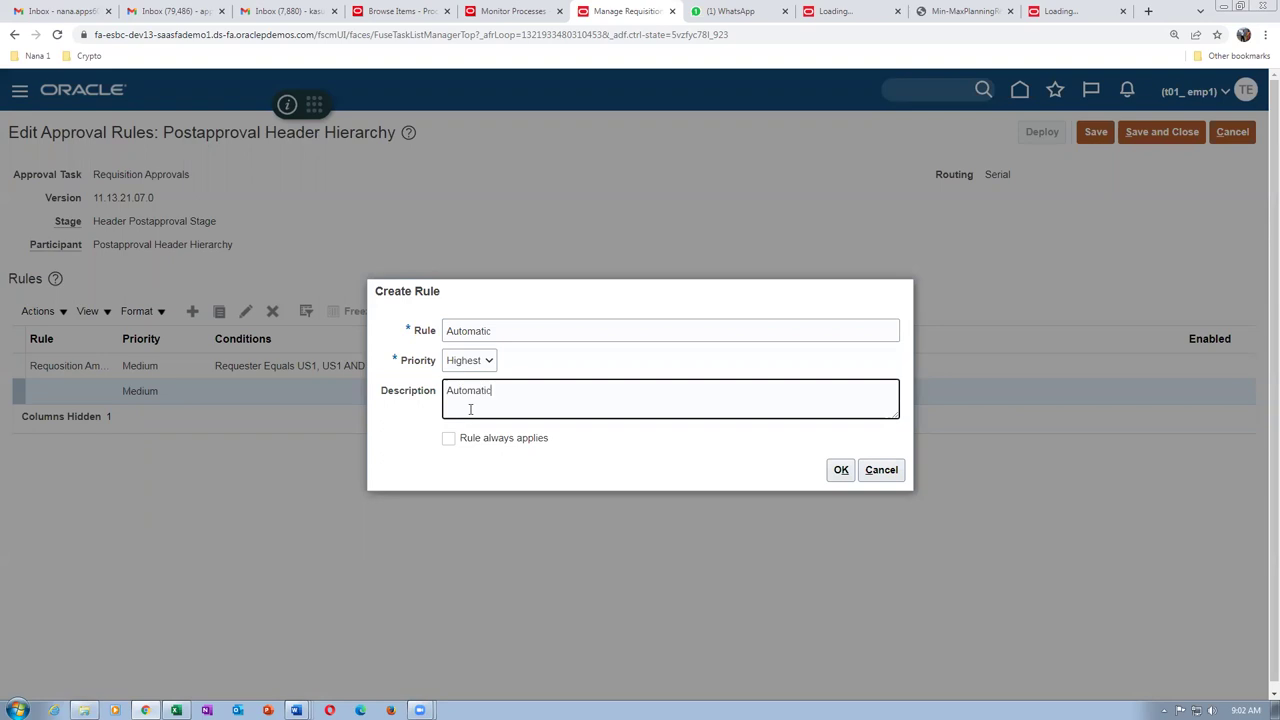
{"action": "left_click", "coordinate": [448, 439]}
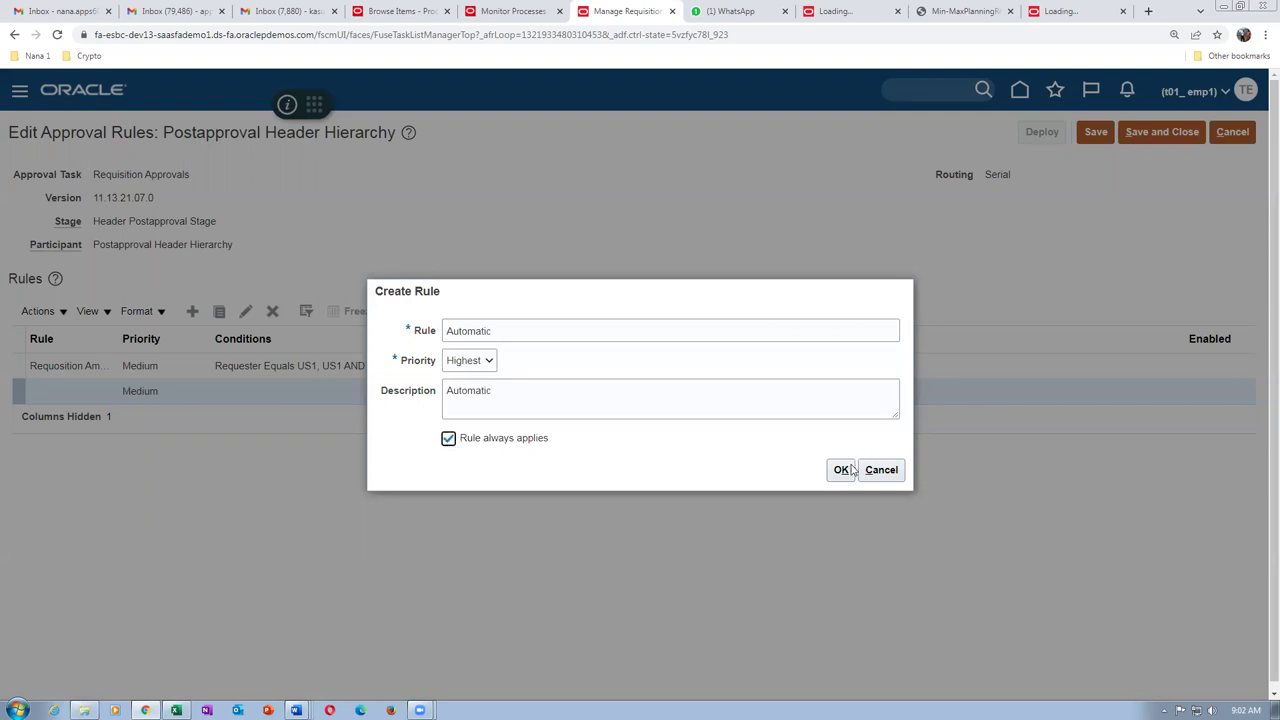
{"action": "left_click", "coordinate": [841, 469]}
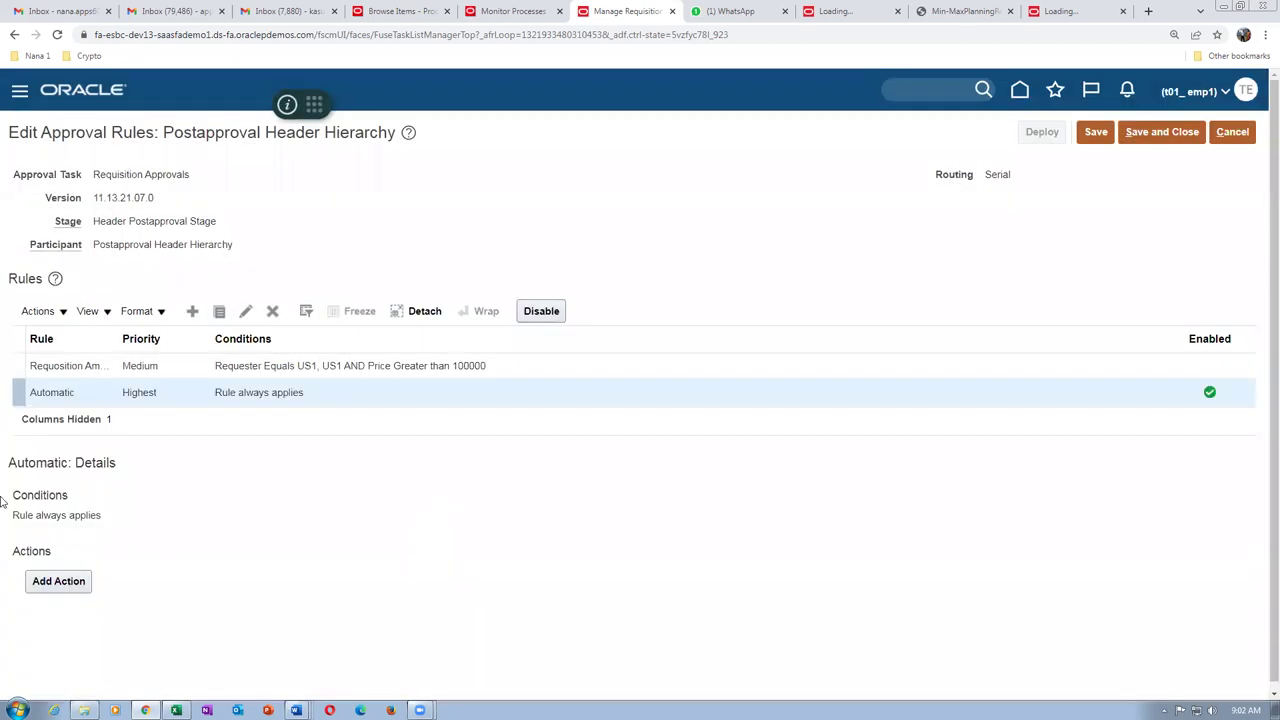
Add an Automatic action type with outcome Approved to the Automatic rule.
{"action": "left_click", "coordinate": [58, 584]}
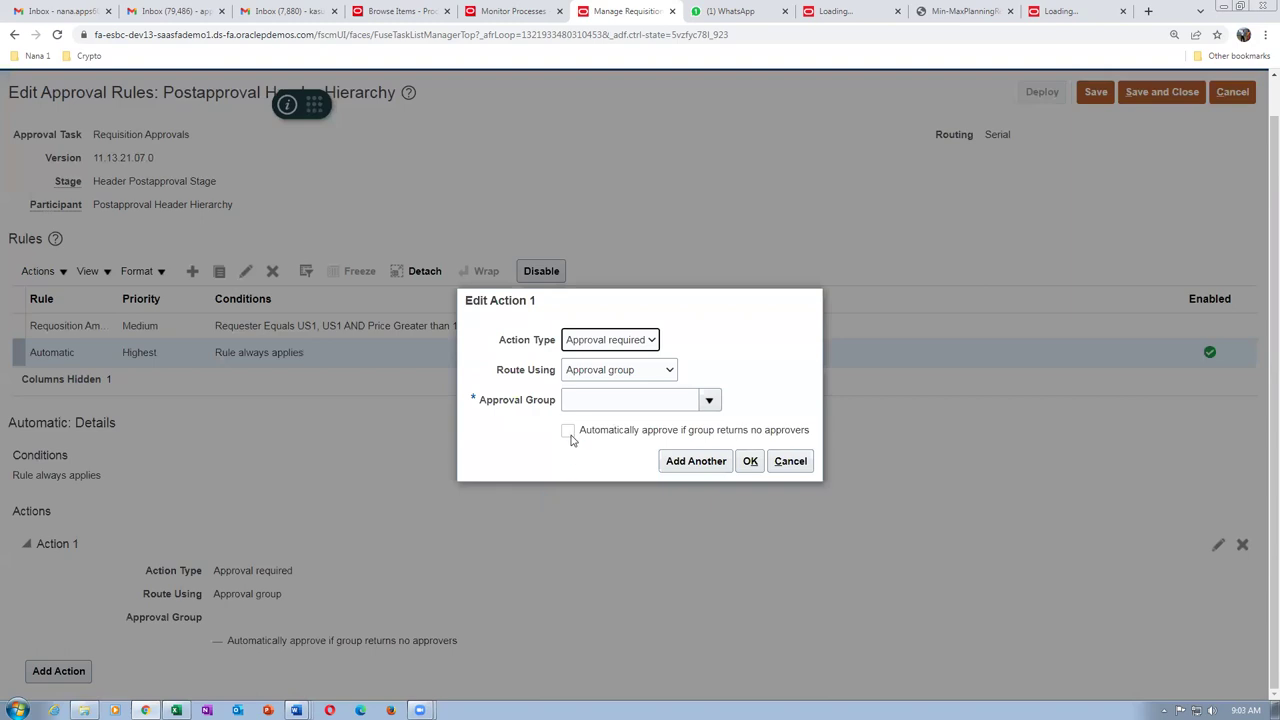
{"action": "left_click", "coordinate": [588, 348]}
{"action": "left_click", "coordinate": [589, 375]}
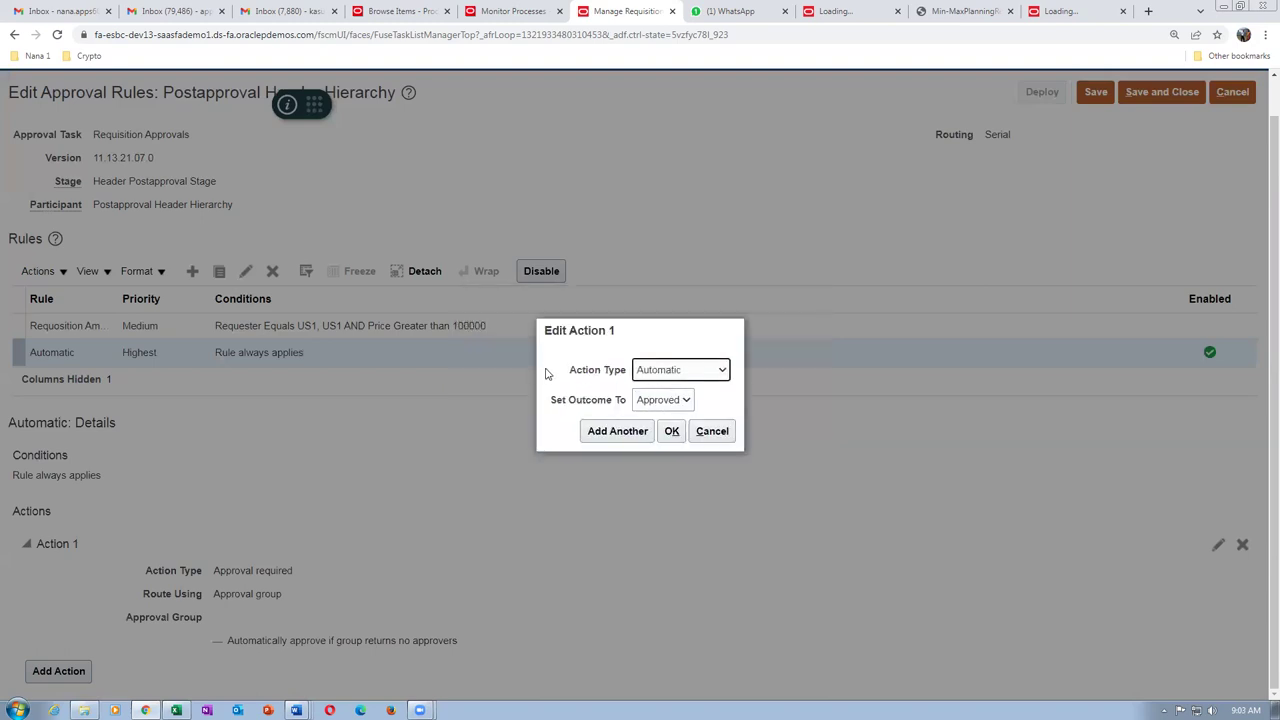
{"action": "left_click", "coordinate": [674, 431]}
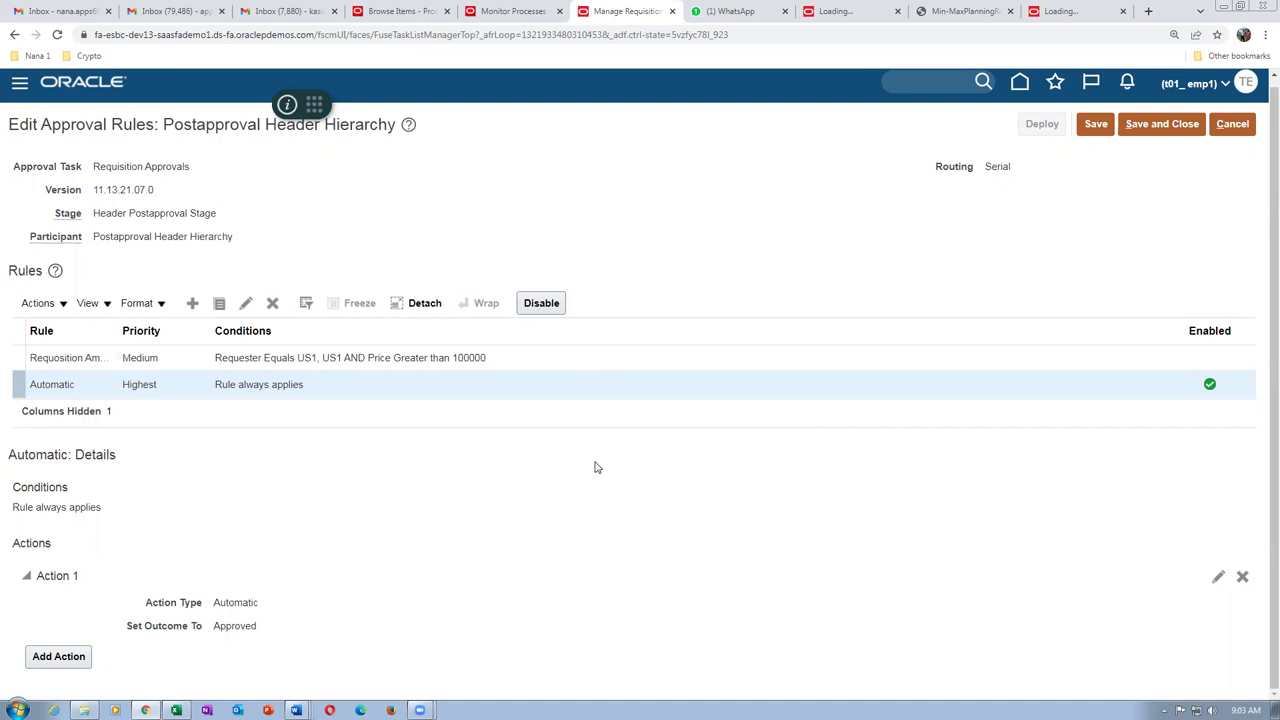
Save the edited approval rules and start deploying them.
{"action": "left_click", "coordinate": [1100, 126]}
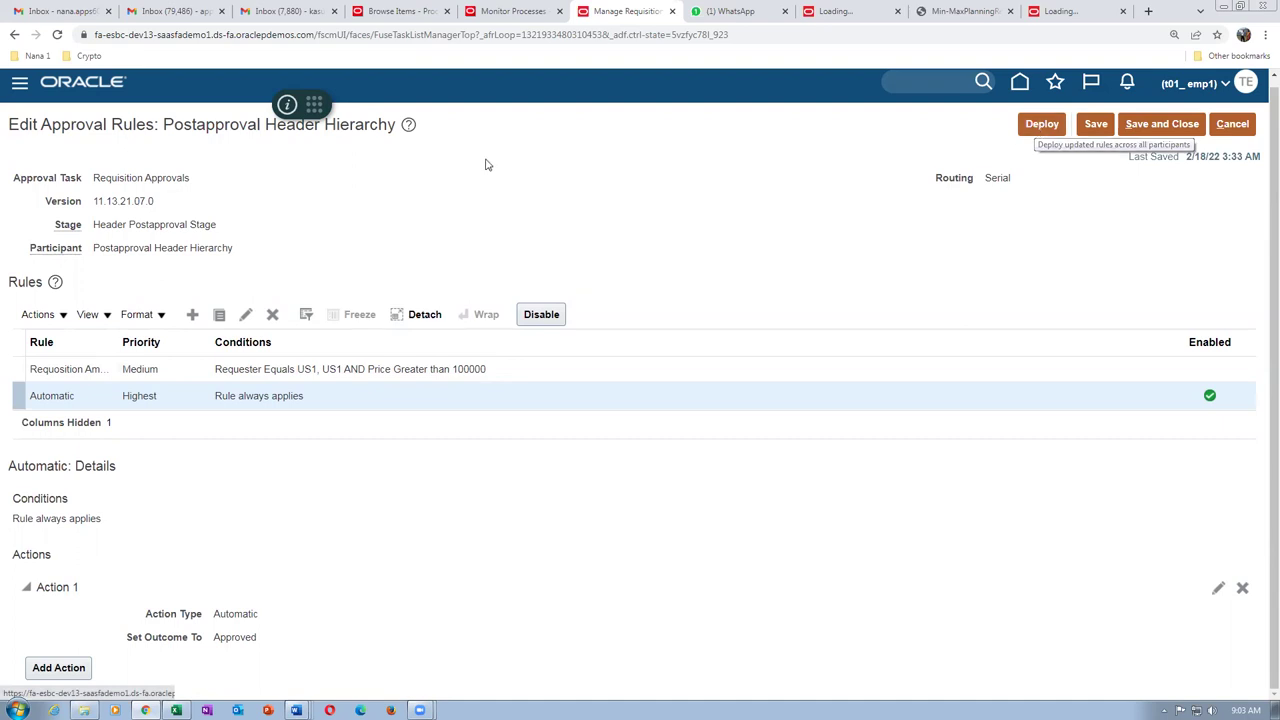
{"action": "left_click_drag", "start_coordinate": [190, 124], "coordinate": [368, 114]}
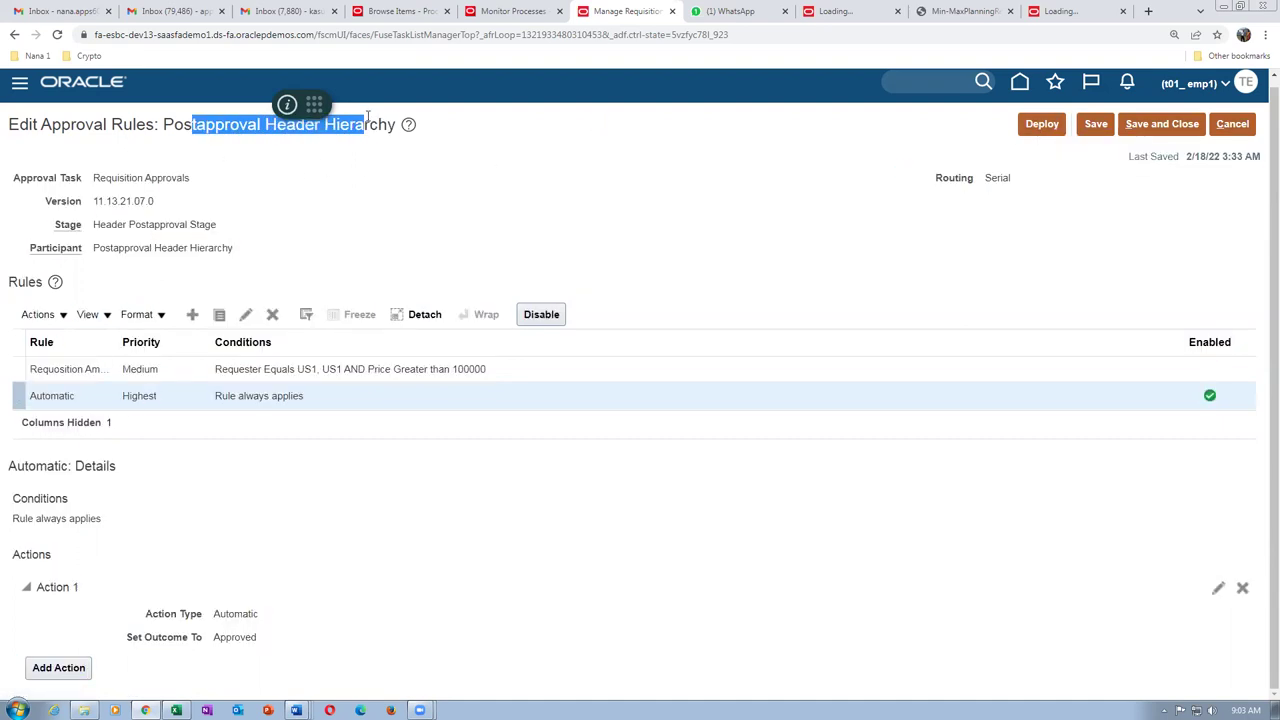
{"action": "left_click", "coordinate": [1041, 124]}
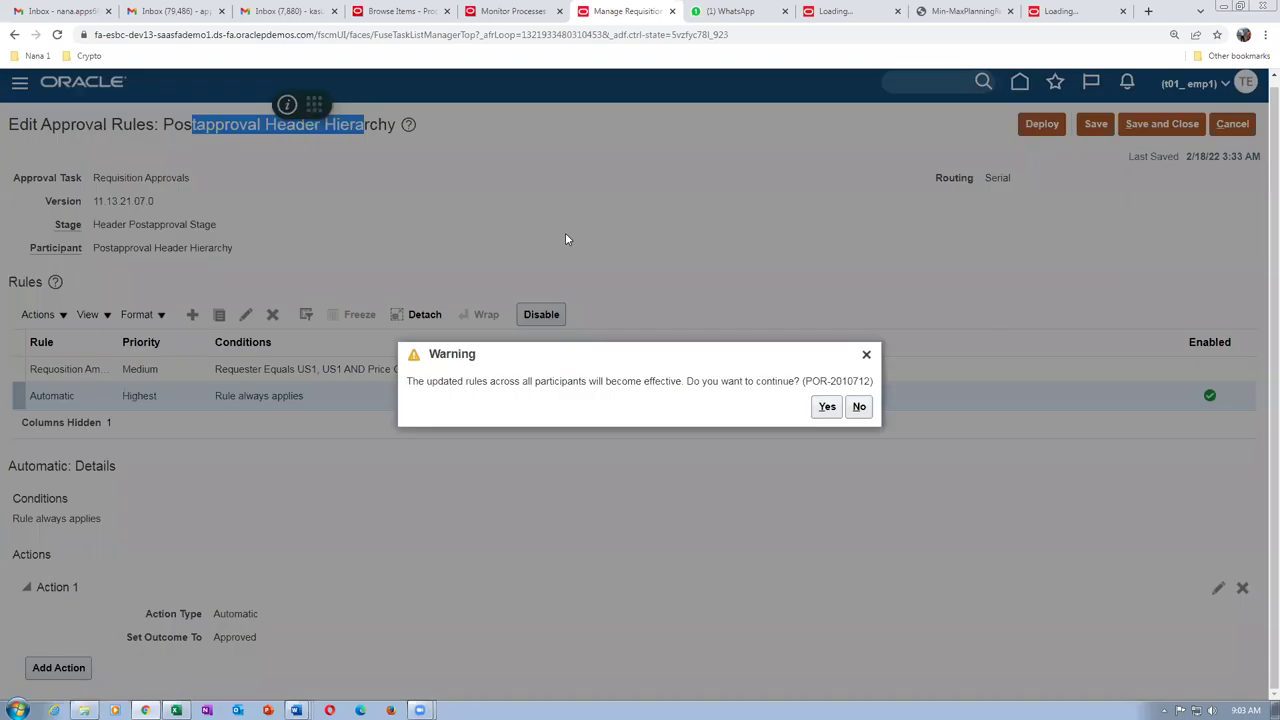
Confirm the deployment warning and acknowledge the deployment confirmation.
{"action": "left_click", "coordinate": [827, 406]}
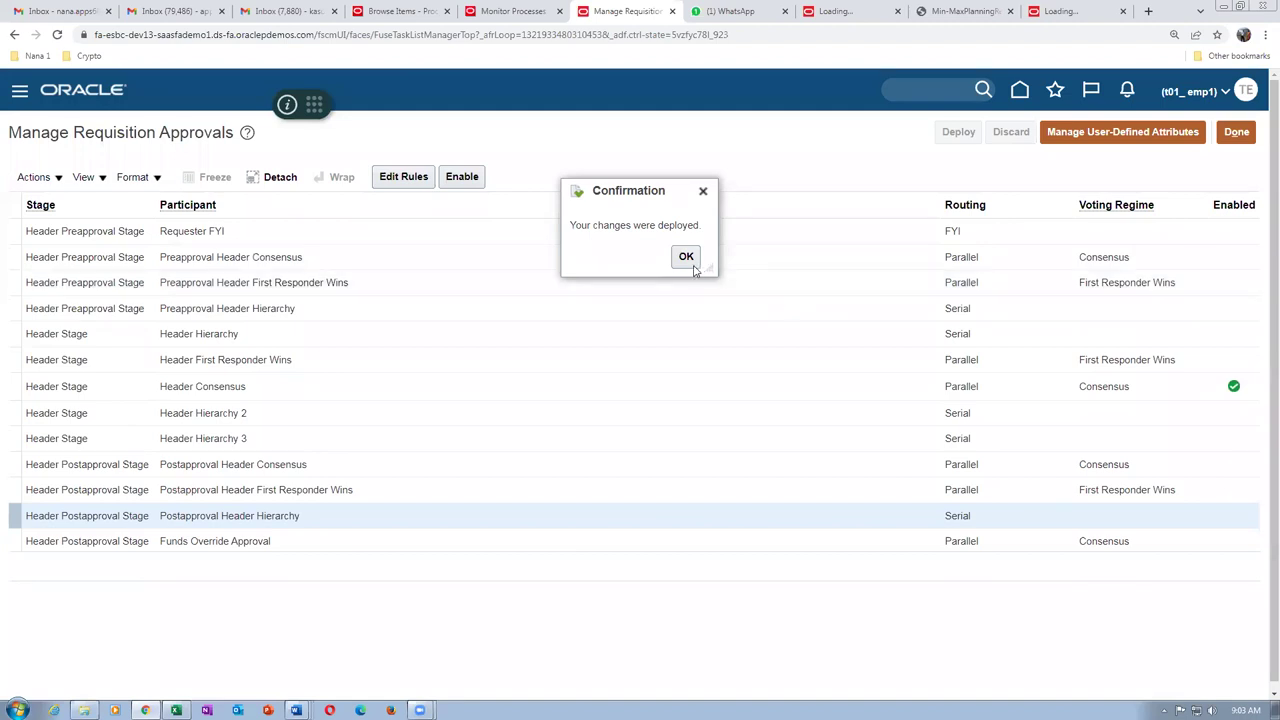
{"action": "left_click", "coordinate": [686, 258]}
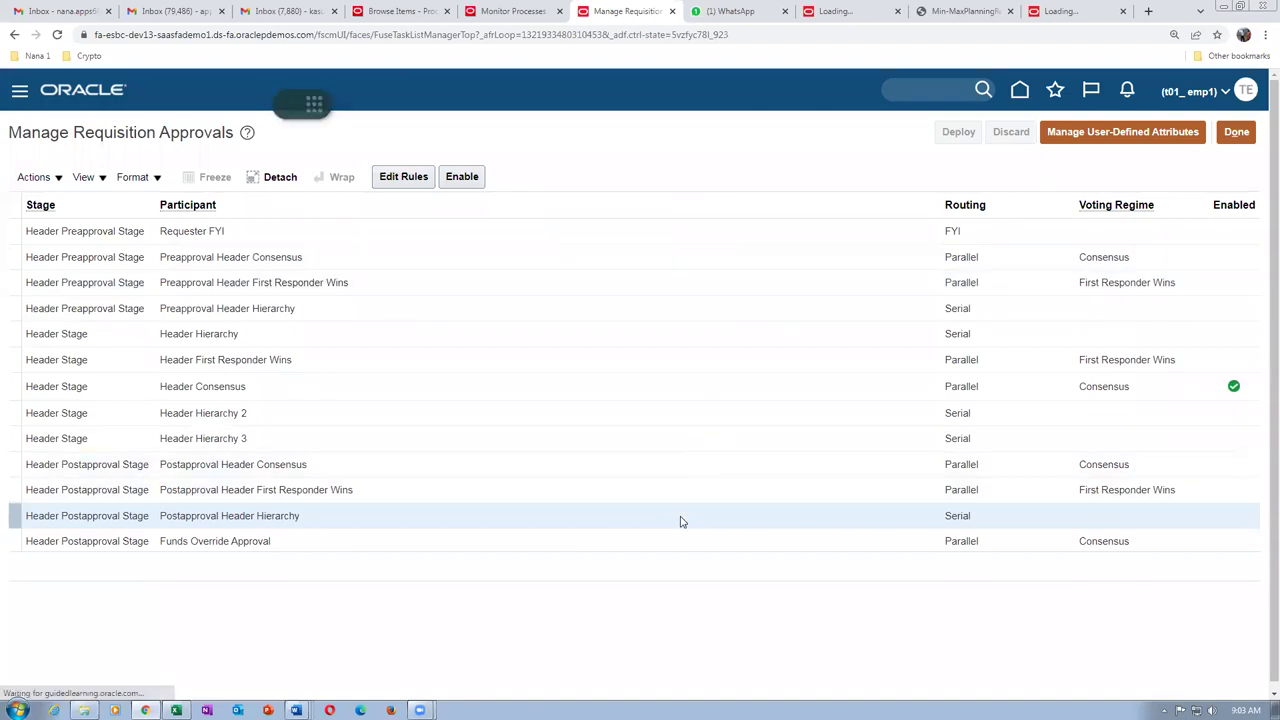
Enable Postapproval Header Hierarchy, disable Header Consensus, and finish with requisition approvals.
{"action": "left_click", "coordinate": [464, 180]}
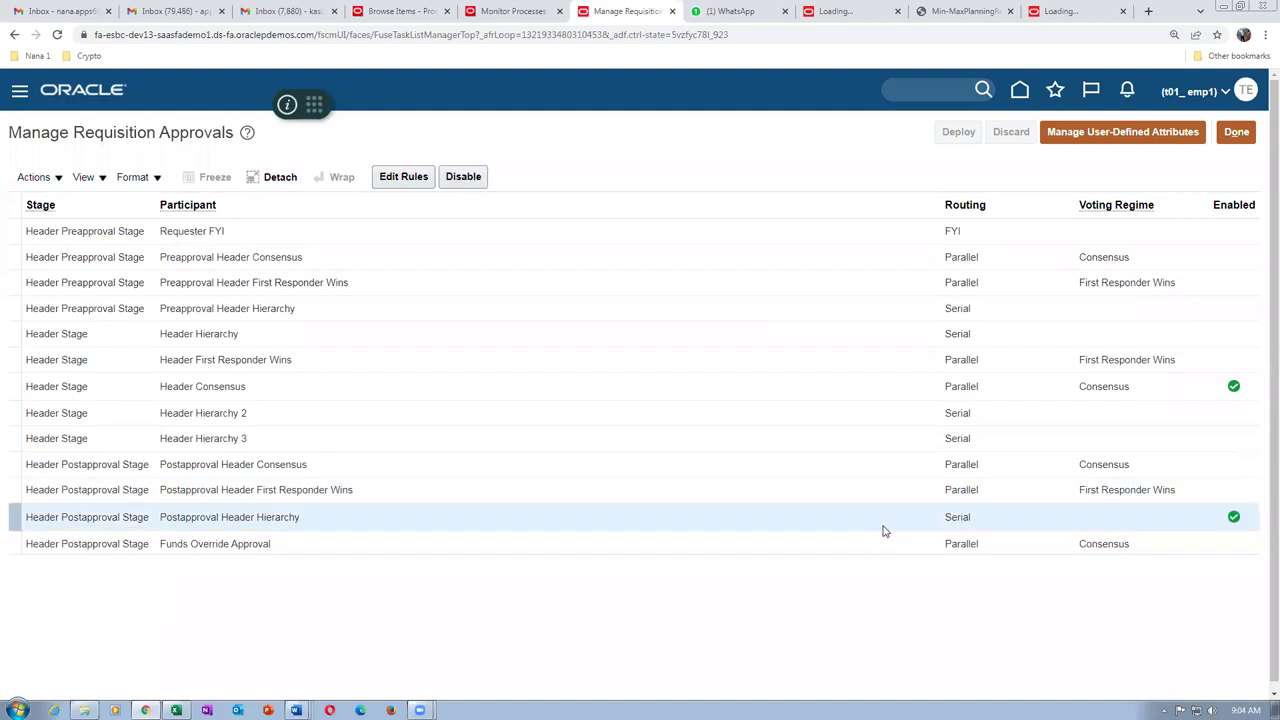
{"action": "left_click", "coordinate": [829, 386]}
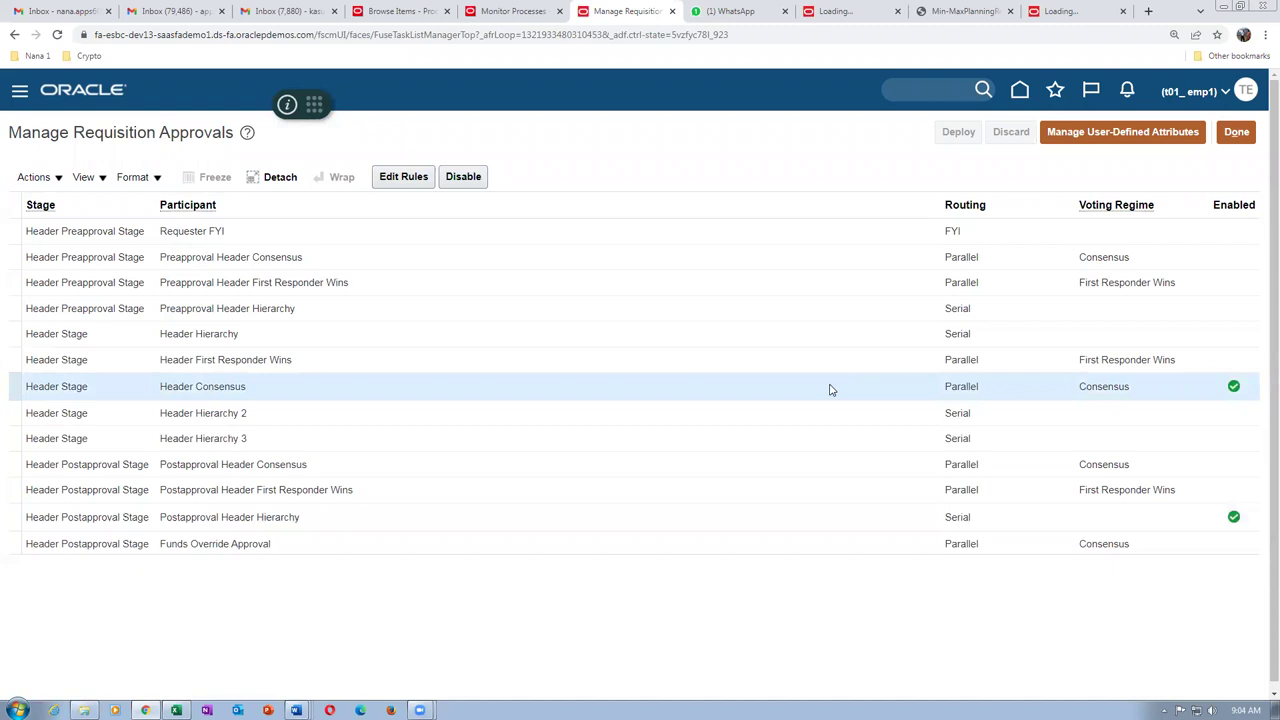
{"action": "left_click", "coordinate": [464, 177]}
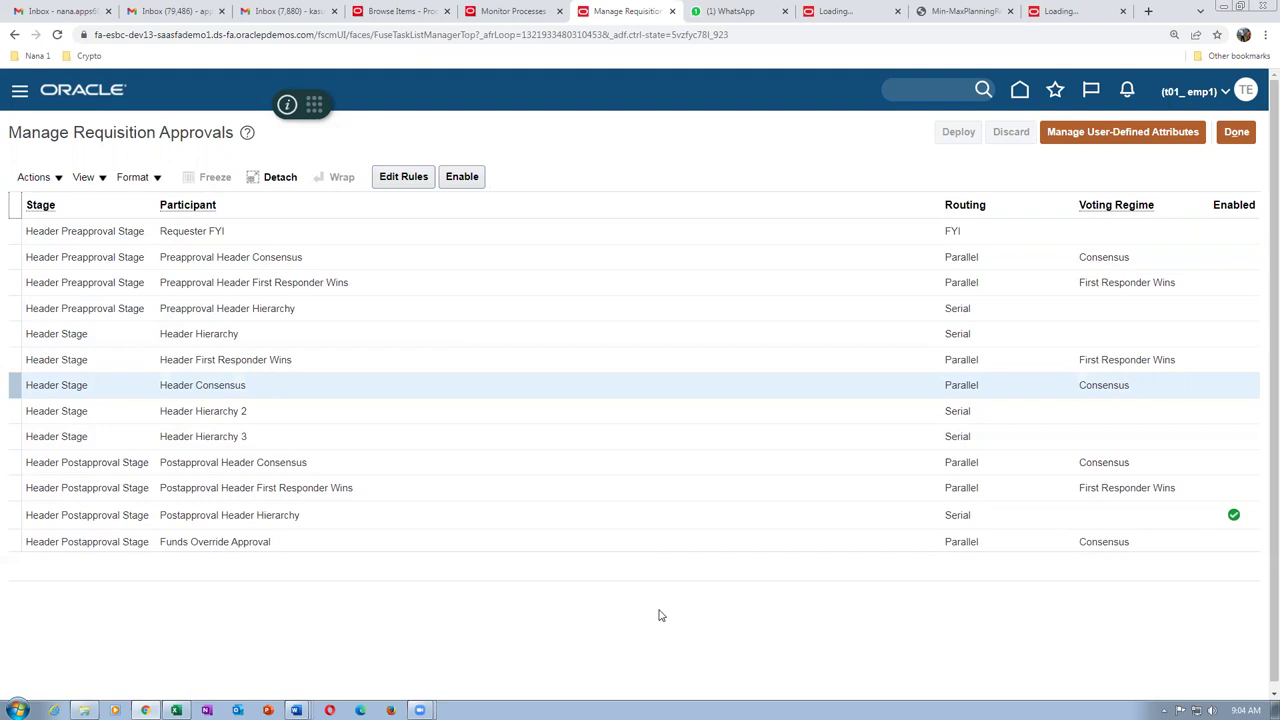
{"action": "left_click", "coordinate": [441, 521]}
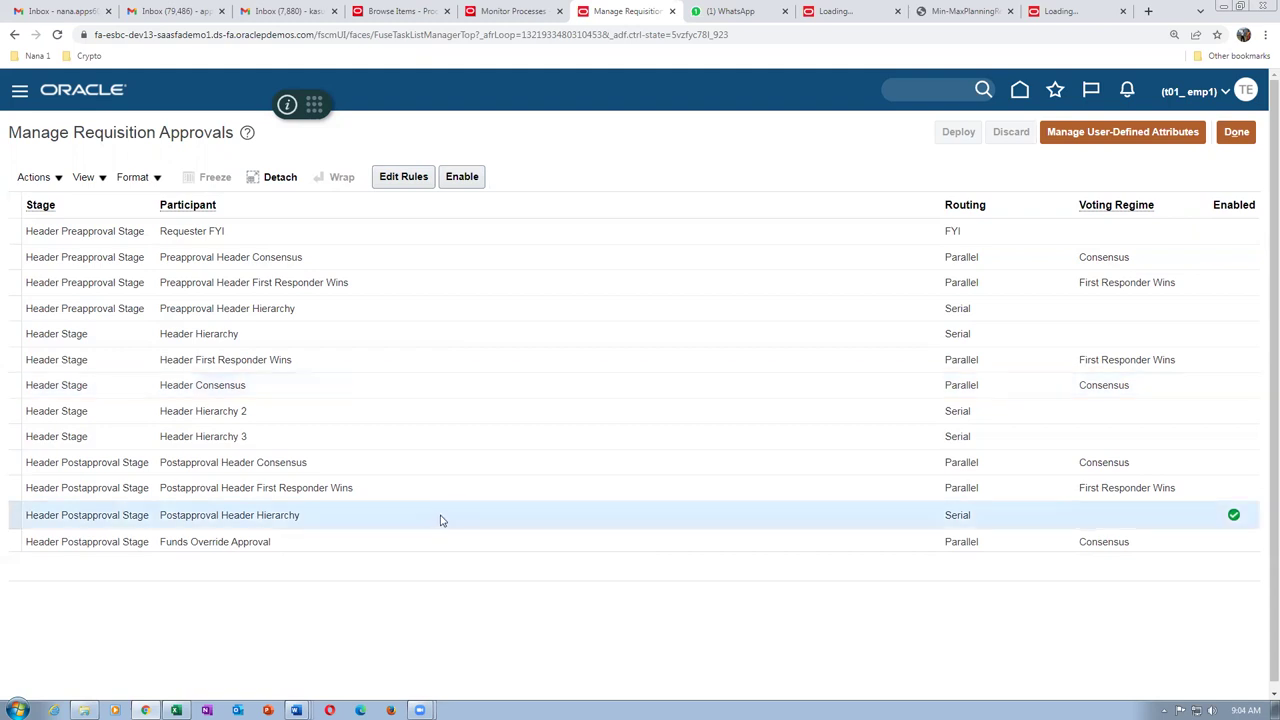
{"action": "left_click", "coordinate": [1236, 134]}
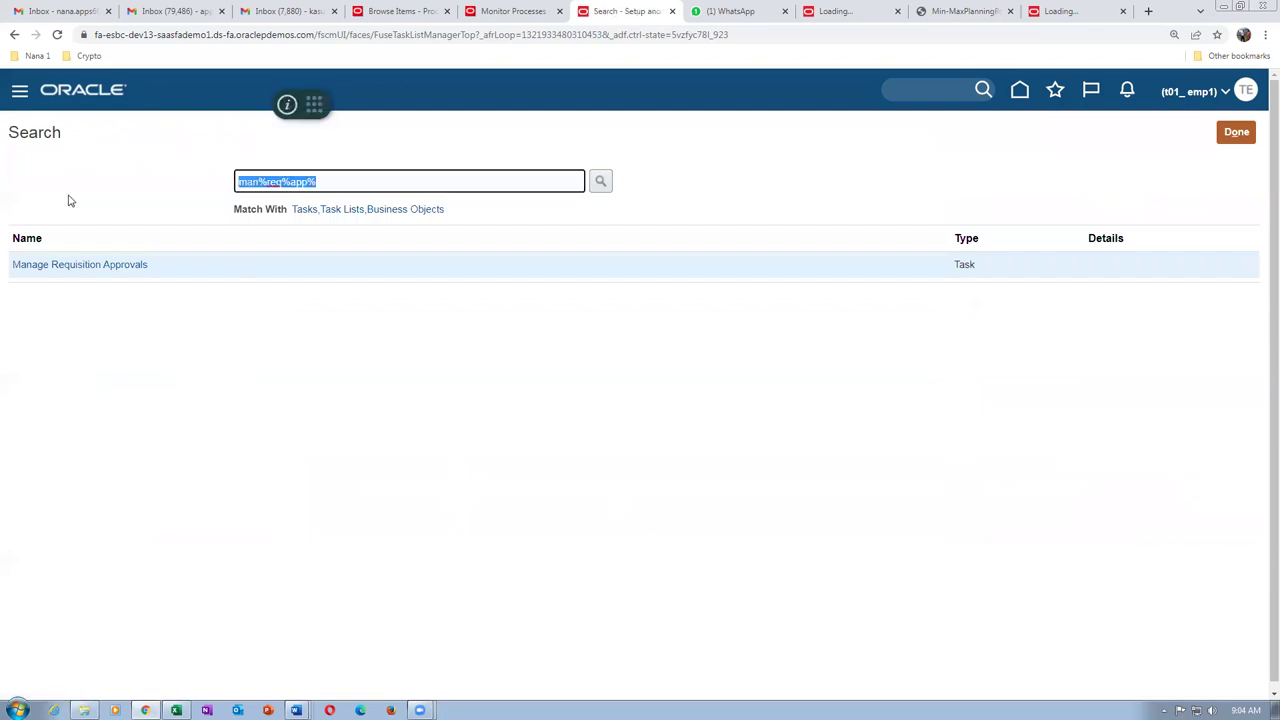
Search setup tasks for man%doc%app% and open Manage Purchasing Document Approvals.
{"action": "type", "text": "man%d"}
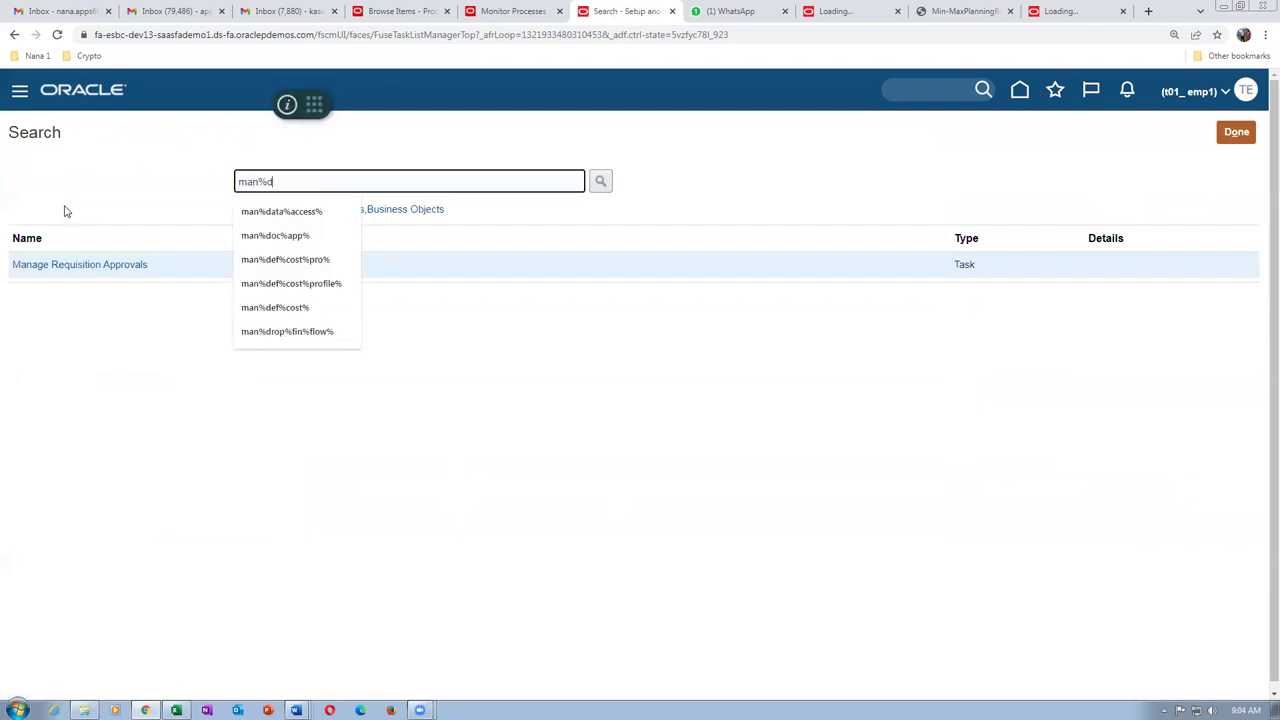
{"action": "type", "text": "oc%app%"}
{"action": "key", "text": "Return"}
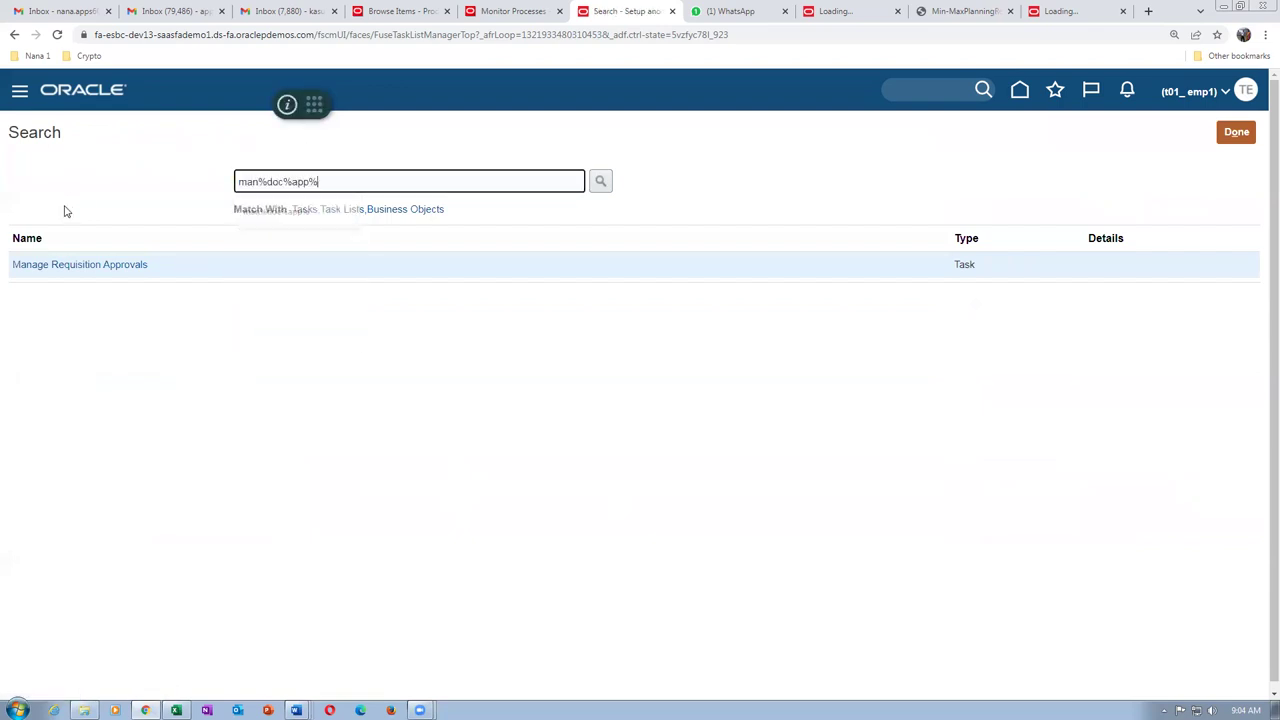
{"action": "left_click", "coordinate": [83, 266]}
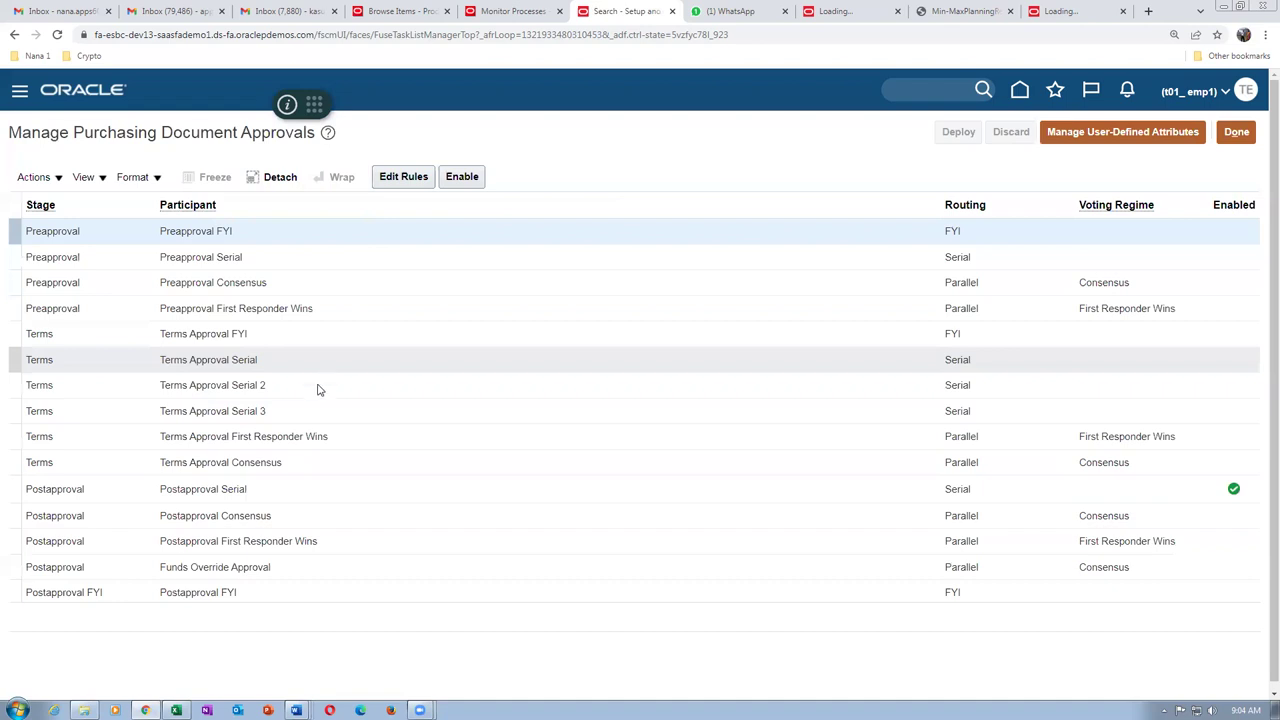
Review the Postapproval Serial rules and leave them without saving.
{"action": "left_click", "coordinate": [606, 500]}
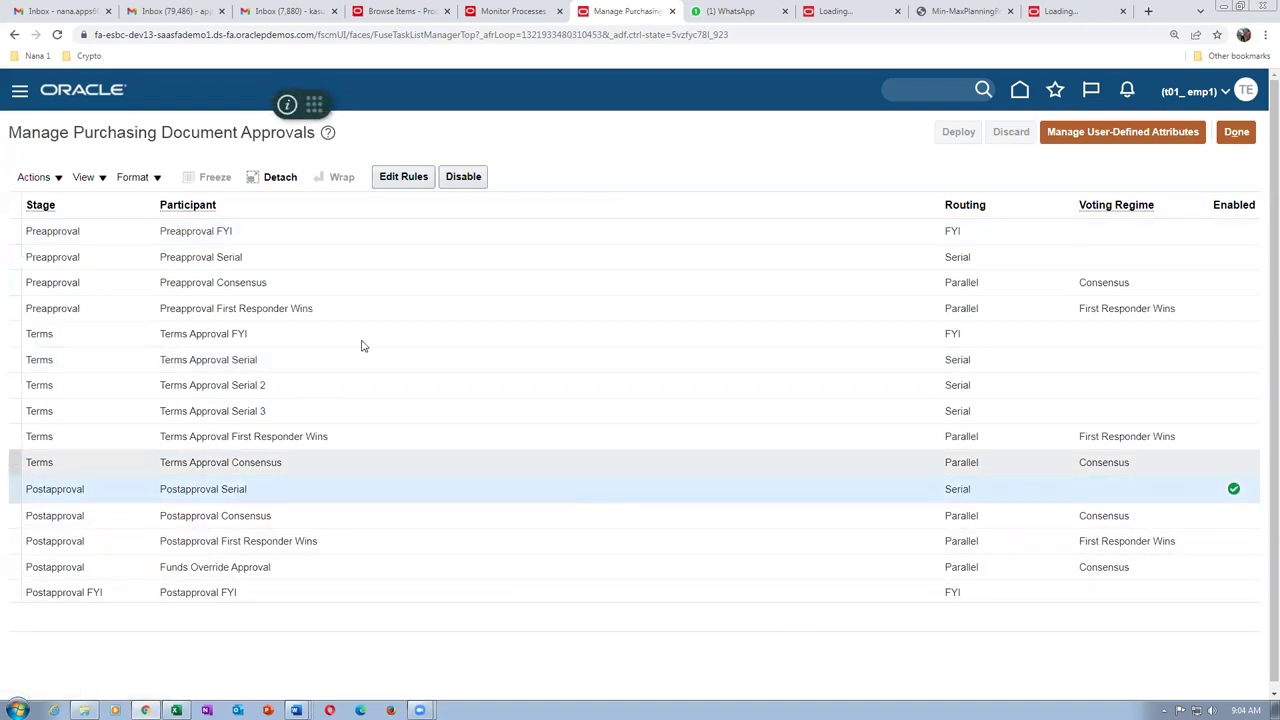
{"action": "left_click", "coordinate": [401, 180]}
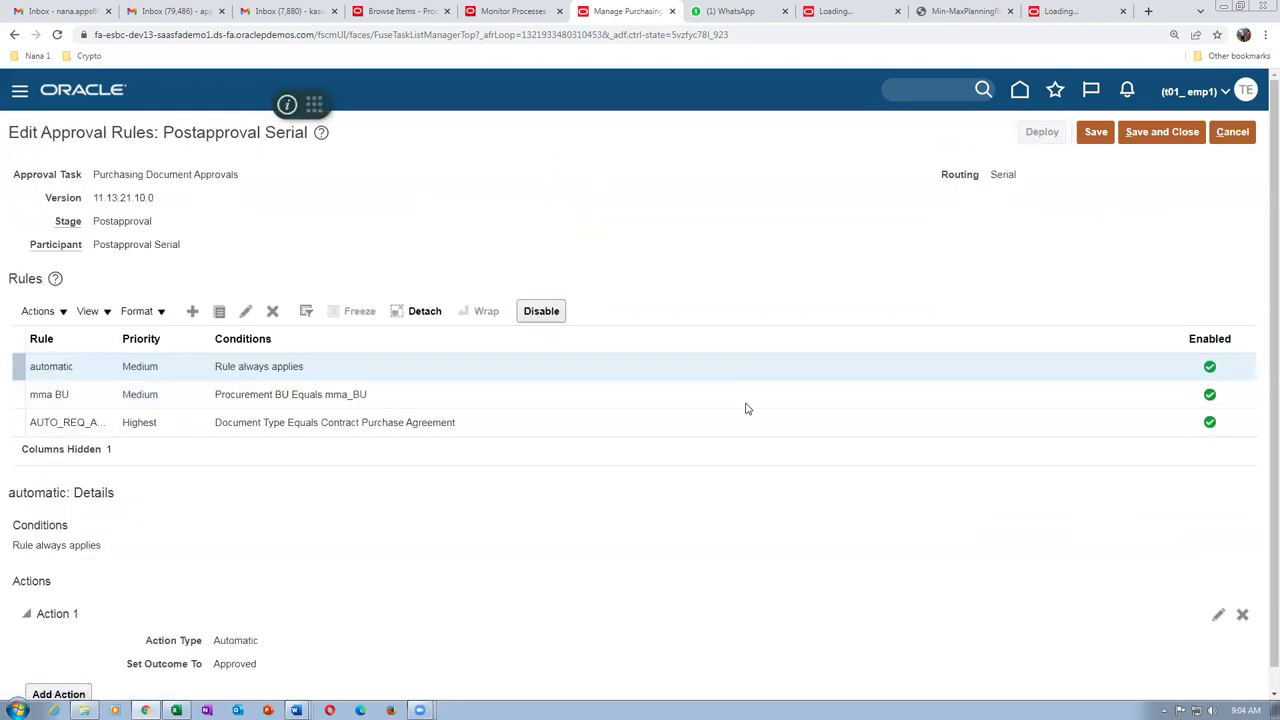
{"action": "left_click", "coordinate": [1236, 132]}
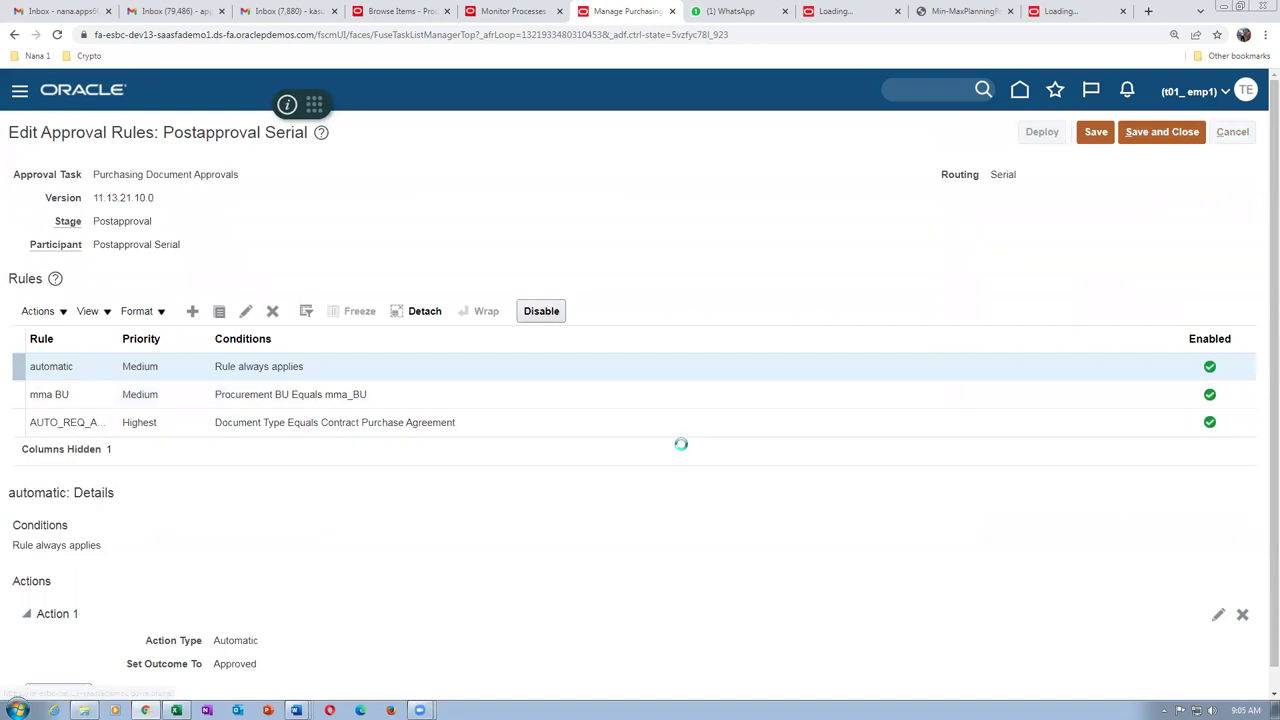
Select Postapproval First Responder Wins and open its approval rules.
{"action": "left_click", "coordinate": [340, 570]}
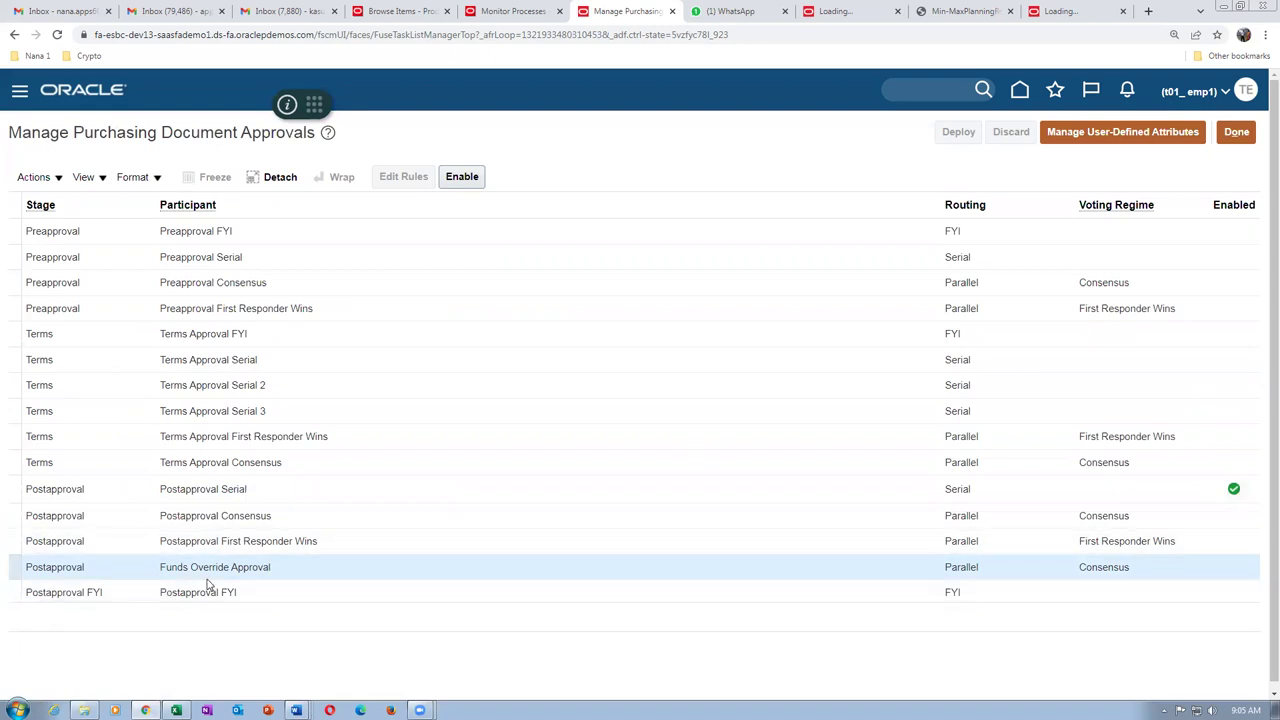
{"action": "left_click", "coordinate": [350, 545]}
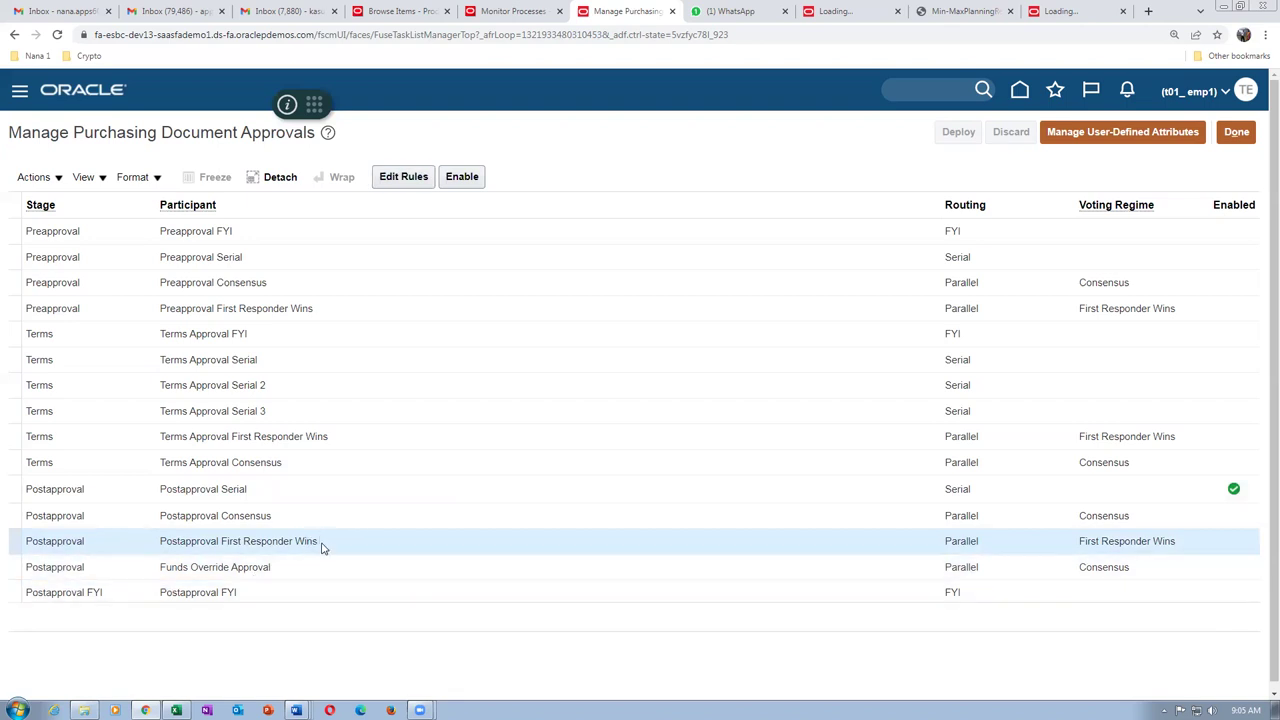
{"action": "left_click", "coordinate": [388, 175]}
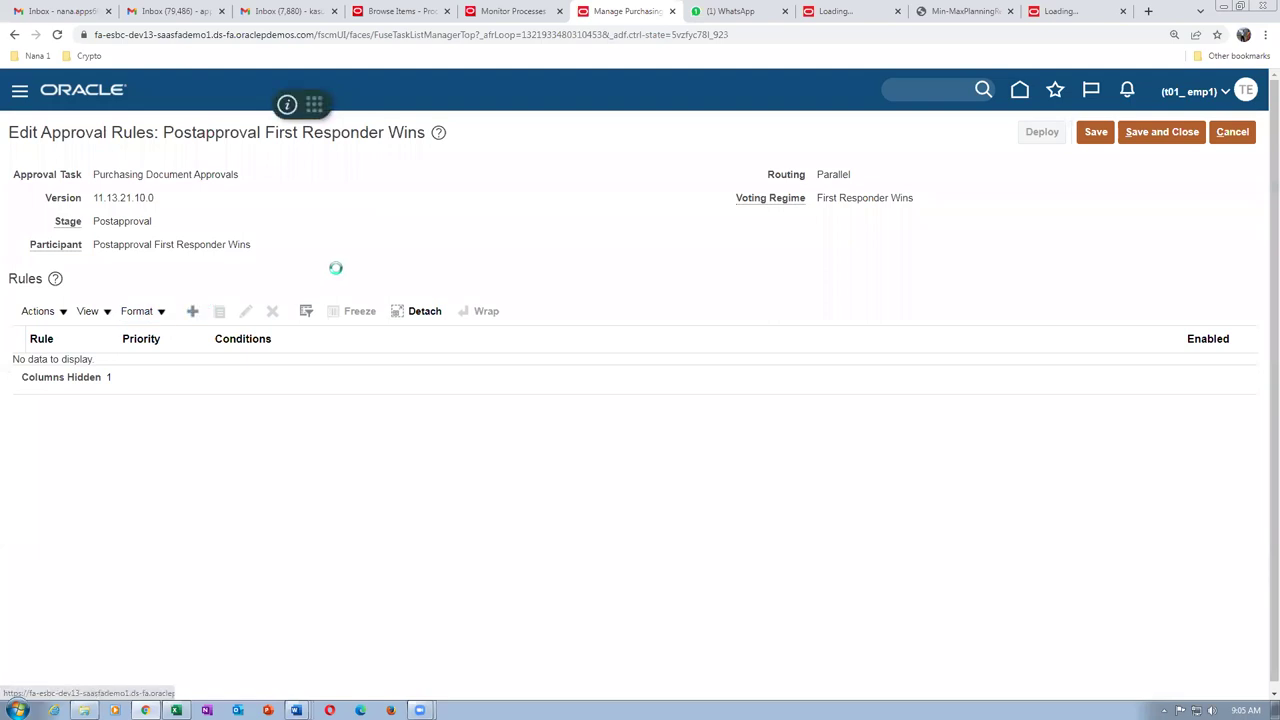
Create a rule named Automatic, with Automatic as its description, that always applies.
{"action": "type", "text": "Automatic"}
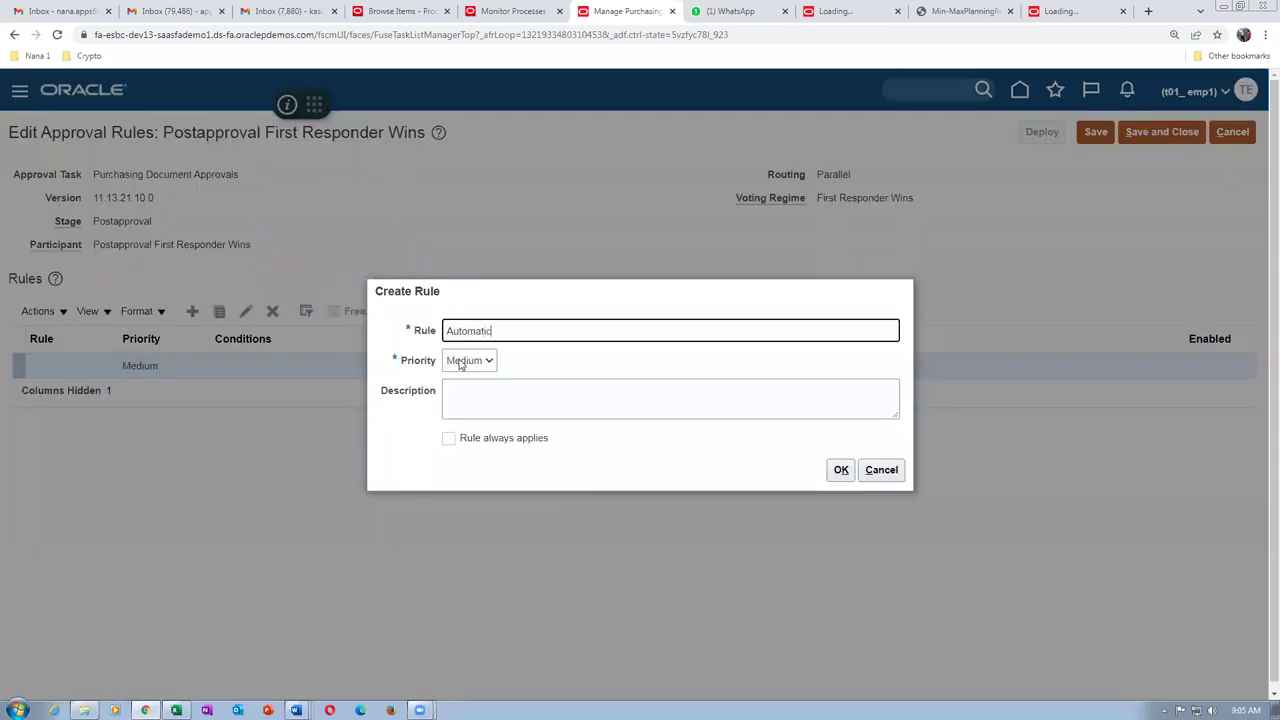
{"action": "key", "text": "ctrl+a"}
{"action": "key", "text": "ctrl+c"}
{"action": "left_click", "coordinate": [500, 396]}
{"action": "key", "text": "ctrl+v"}
{"action": "left_click", "coordinate": [448, 438]}
{"action": "left_click", "coordinate": [841, 468]}
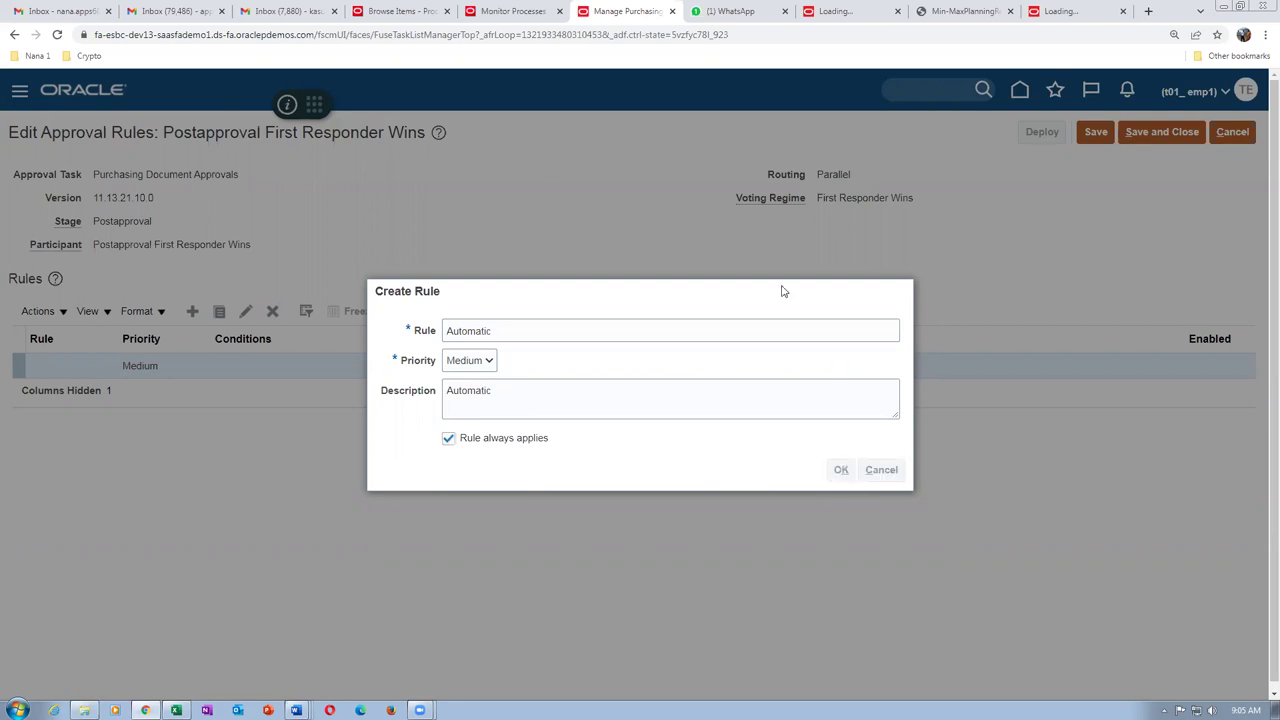
Give the Automatic rule an Automatic action type, save it, and start deployment.
{"action": "left_click", "coordinate": [55, 562]}
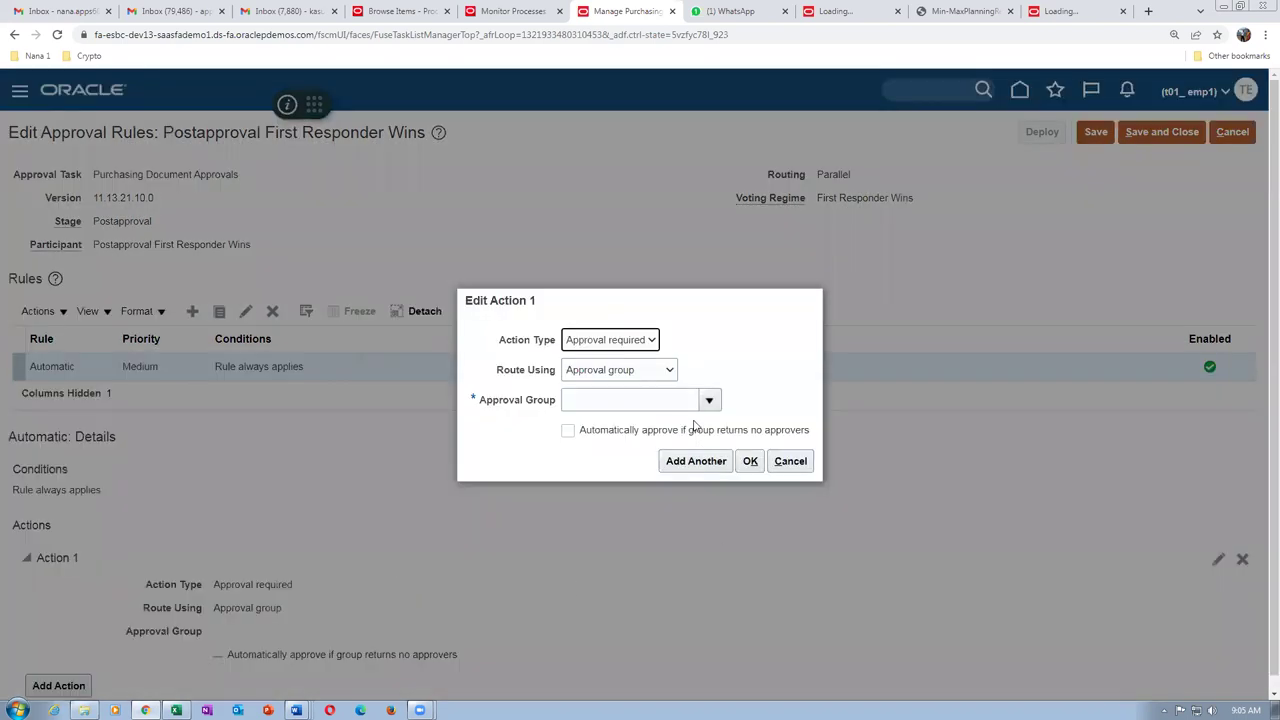
{"action": "left_click", "coordinate": [618, 342]}
{"action": "left_click", "coordinate": [617, 368]}
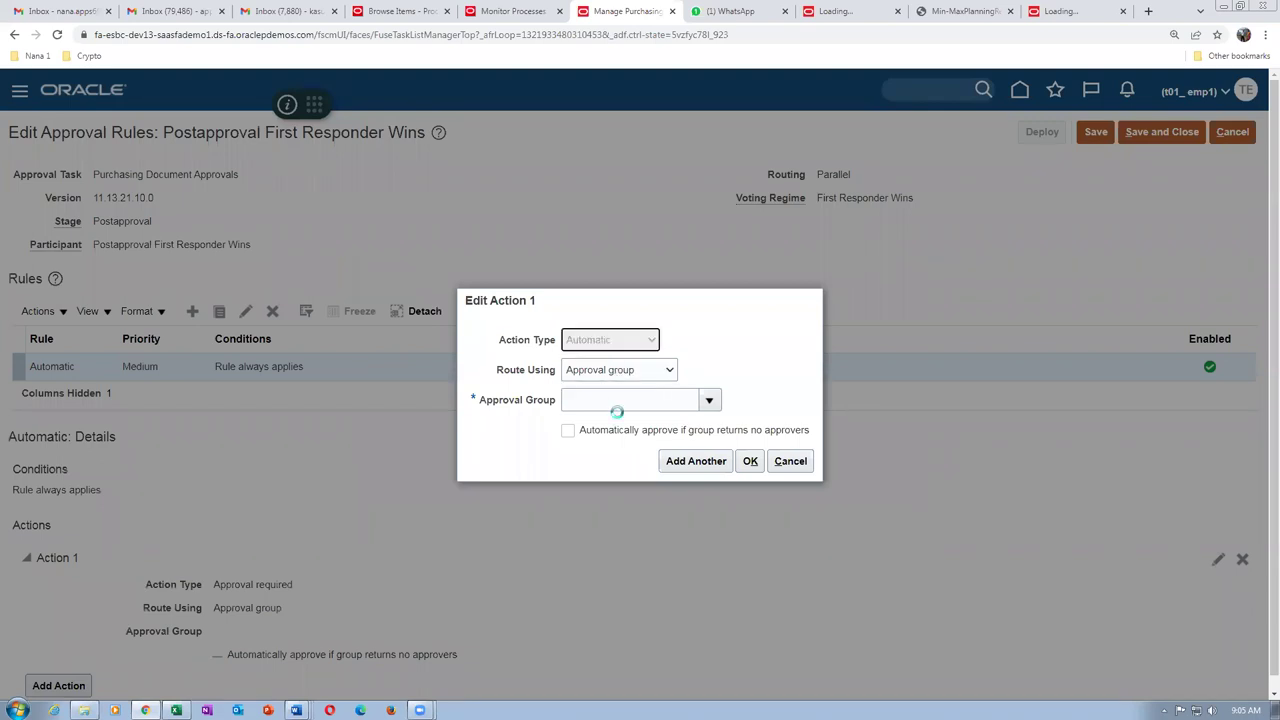
{"action": "left_click", "coordinate": [671, 431]}
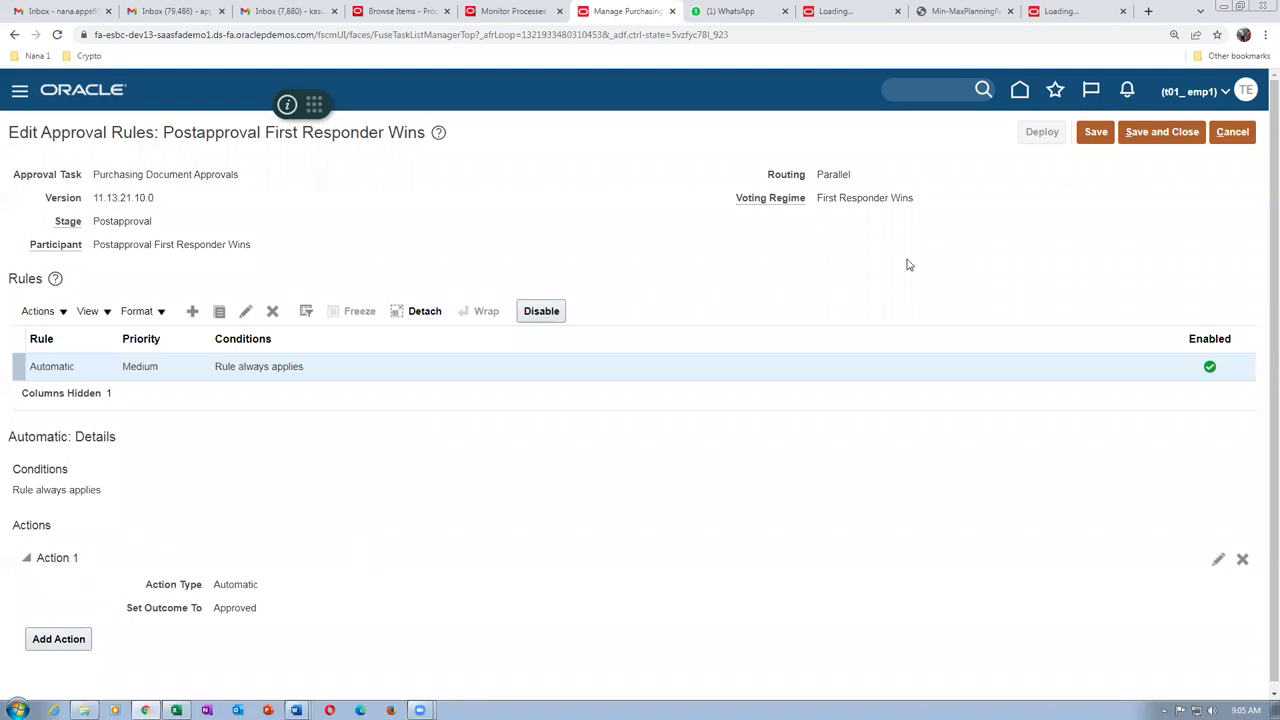
{"action": "left_click", "coordinate": [1096, 132]}
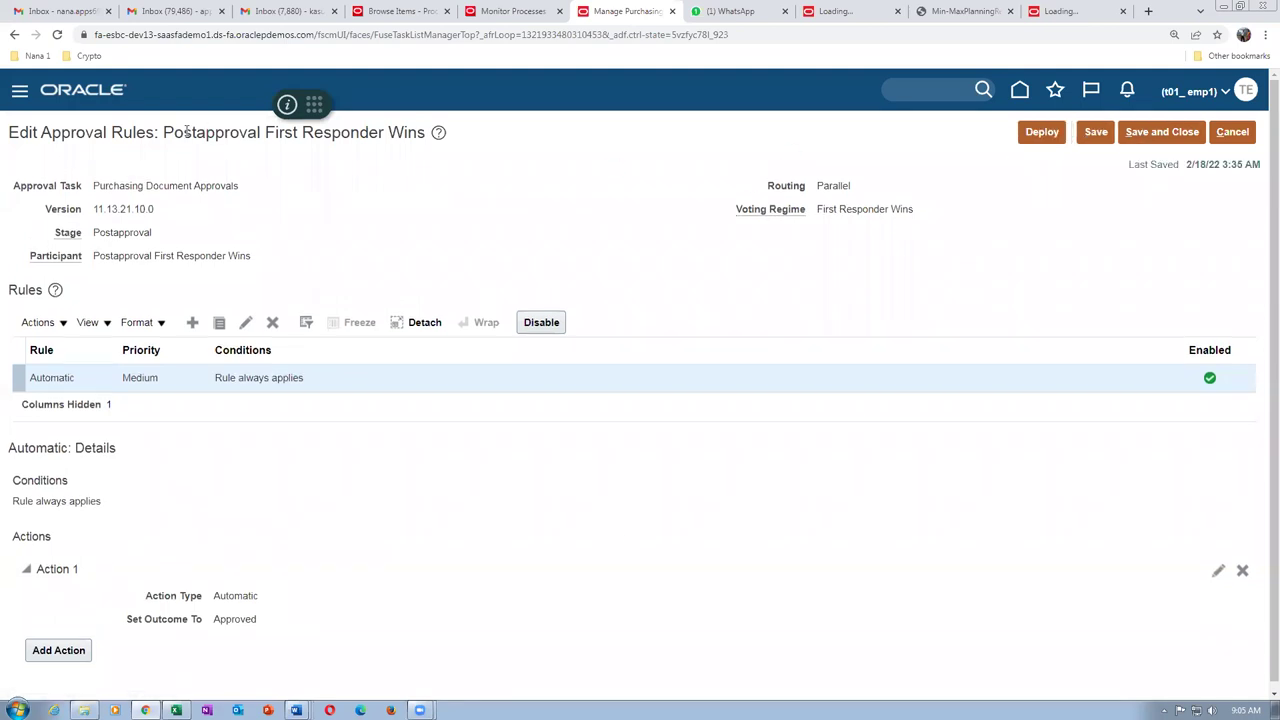
{"action": "left_click", "coordinate": [1063, 136]}
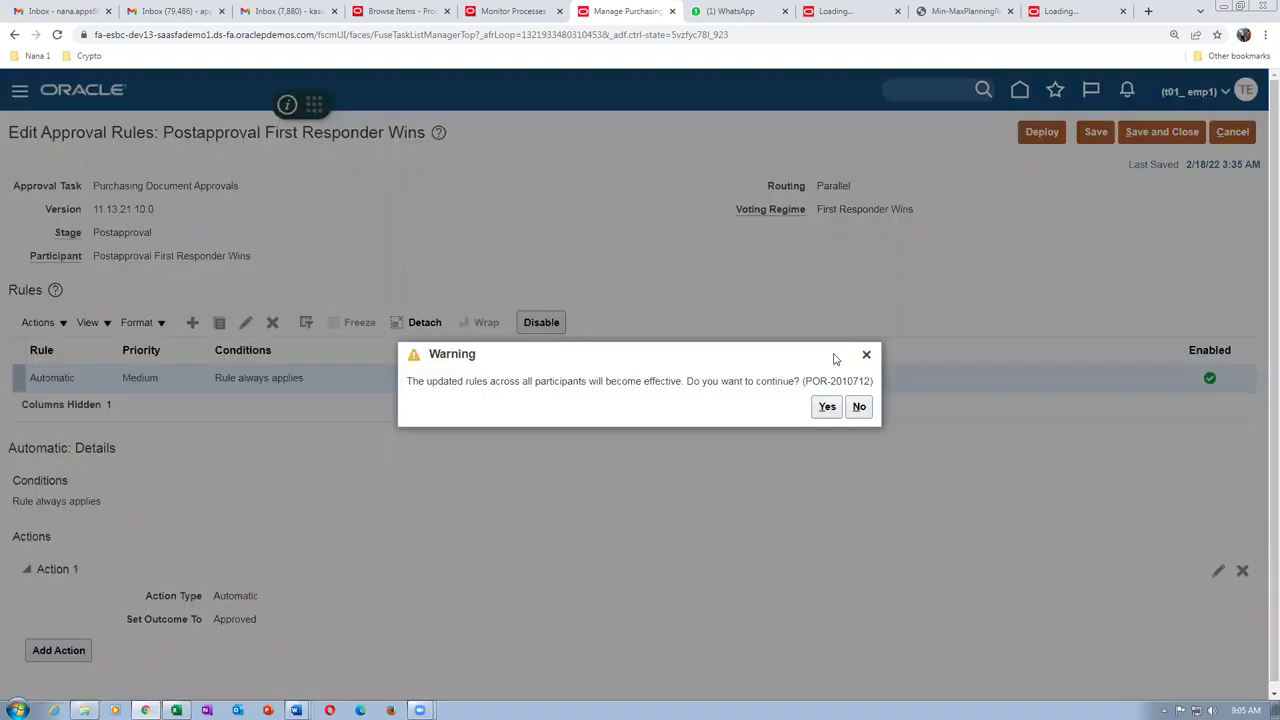
Confirm deployment of the updated rules and enable Postapproval First Responder Wins.
{"action": "left_click", "coordinate": [827, 406]}
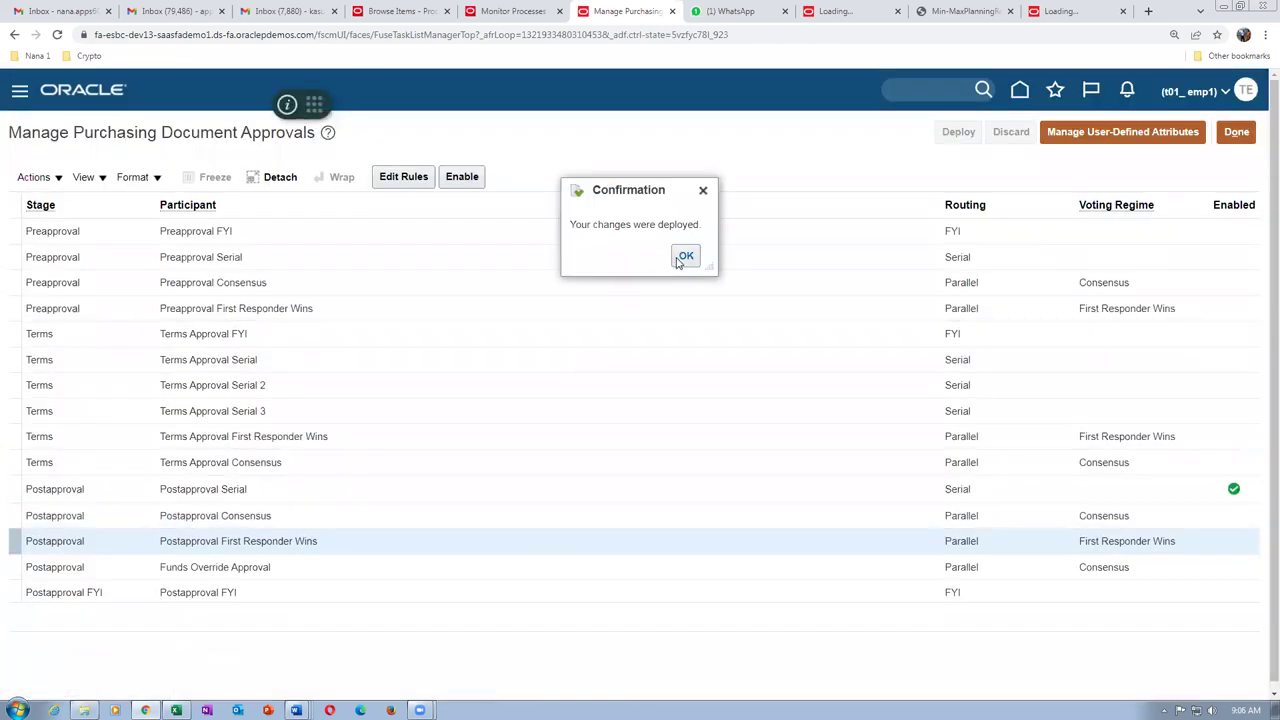
{"action": "left_click", "coordinate": [685, 256]}
{"action": "left_click", "coordinate": [460, 176]}
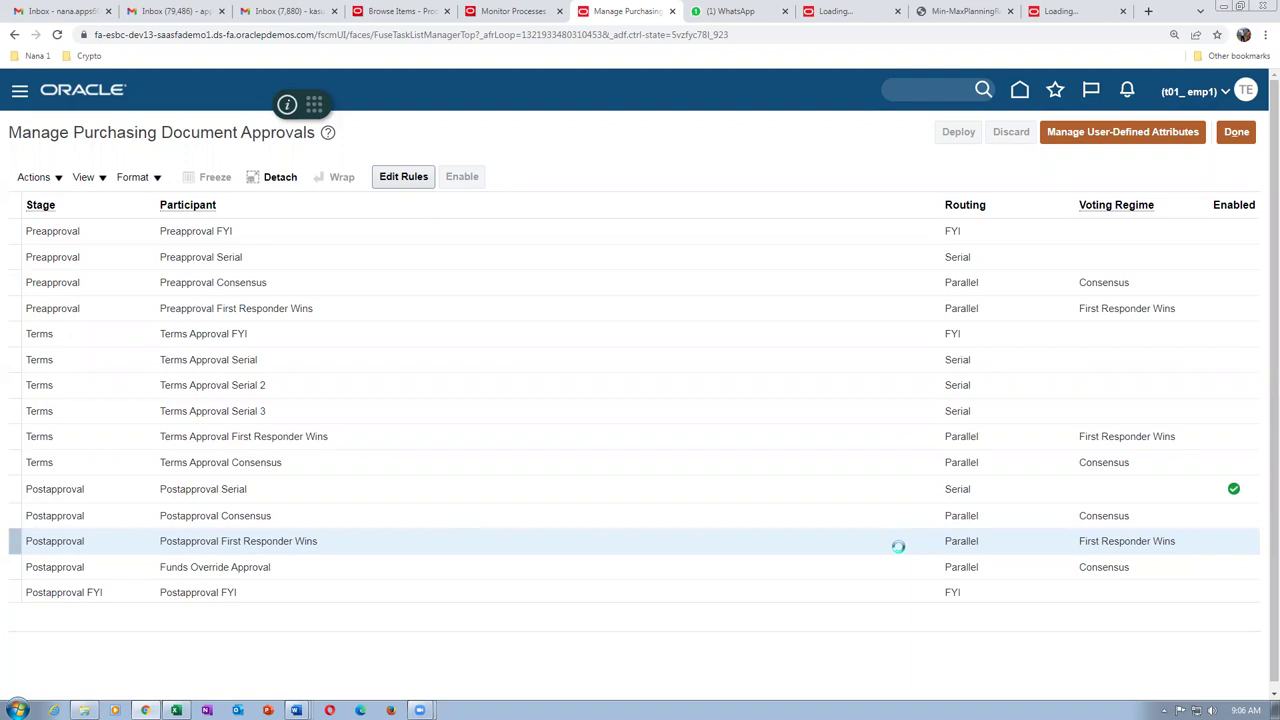
Disable the Postapproval Serial participant and finish managing purchasing document approvals.
{"action": "left_click", "coordinate": [795, 498]}
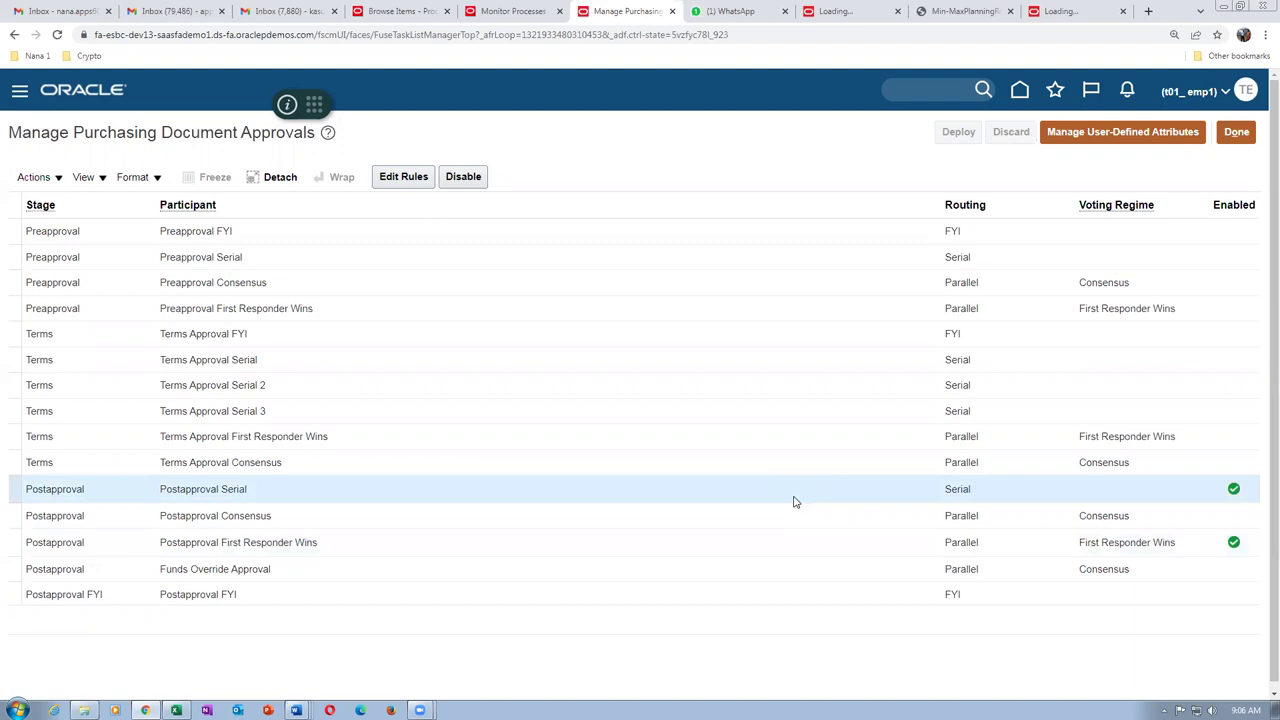
{"action": "left_click", "coordinate": [468, 180]}
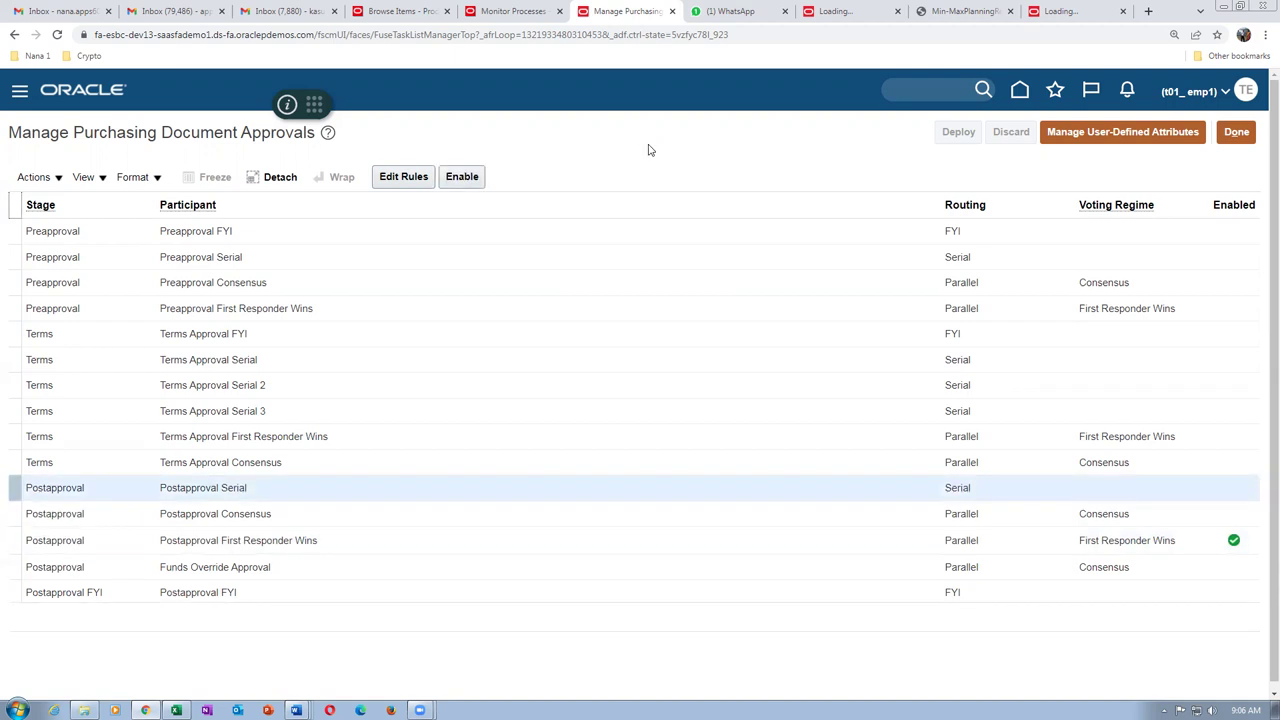
{"action": "left_click", "coordinate": [1246, 136]}
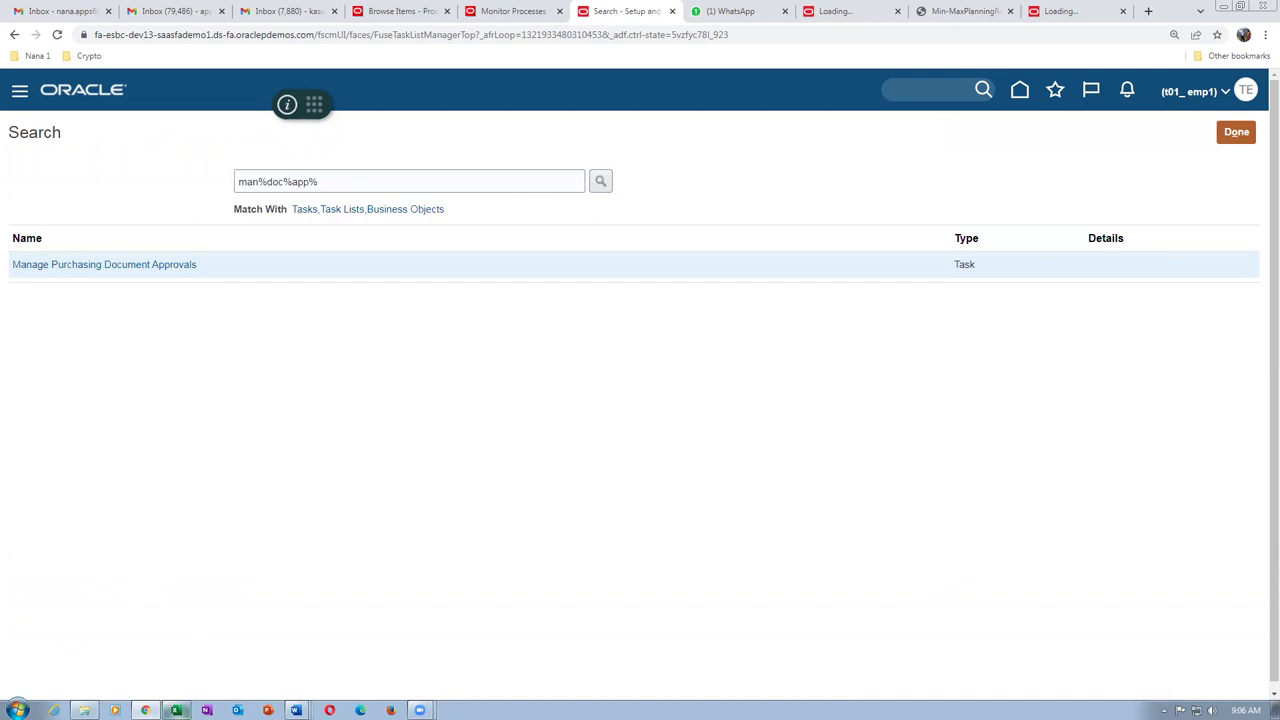
Open the recent 37_DOO_SCO workbook and read the Process Supply Chain Orchestration start point in E6.
{"action": "left_click", "coordinate": [176, 710]}
{"action": "left_click", "coordinate": [17, 32]}
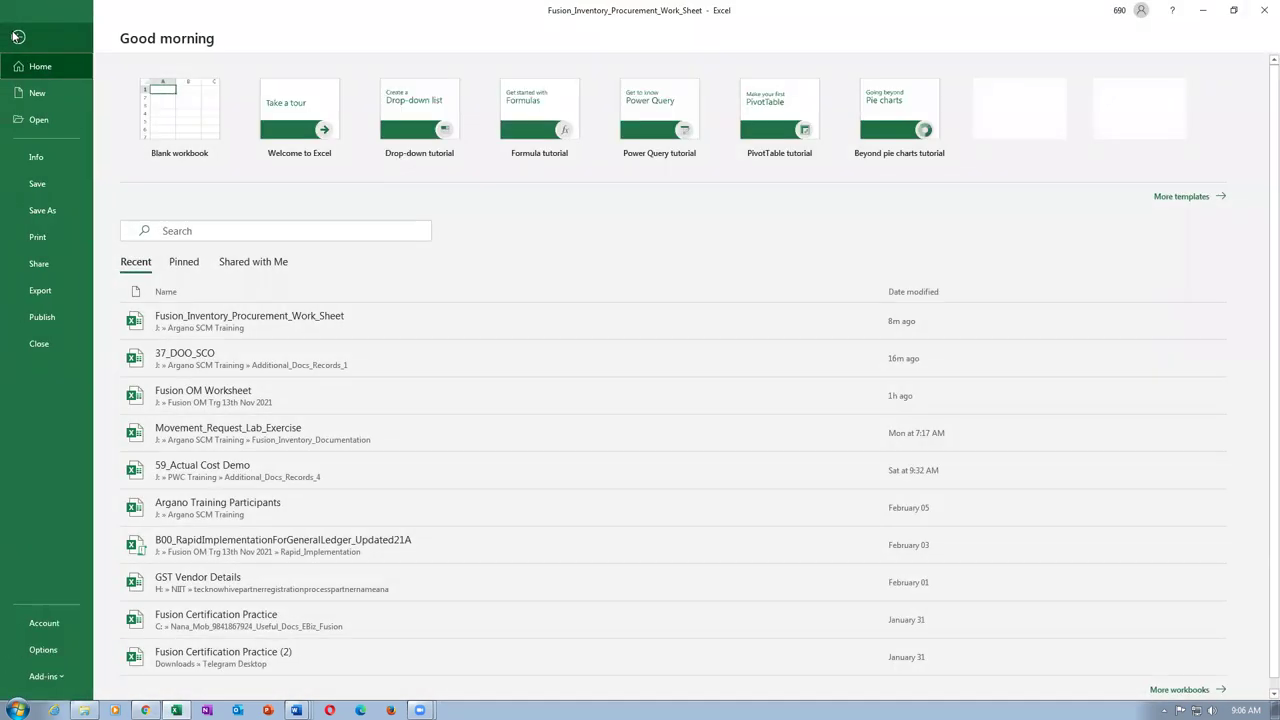
{"action": "left_click", "coordinate": [200, 358]}
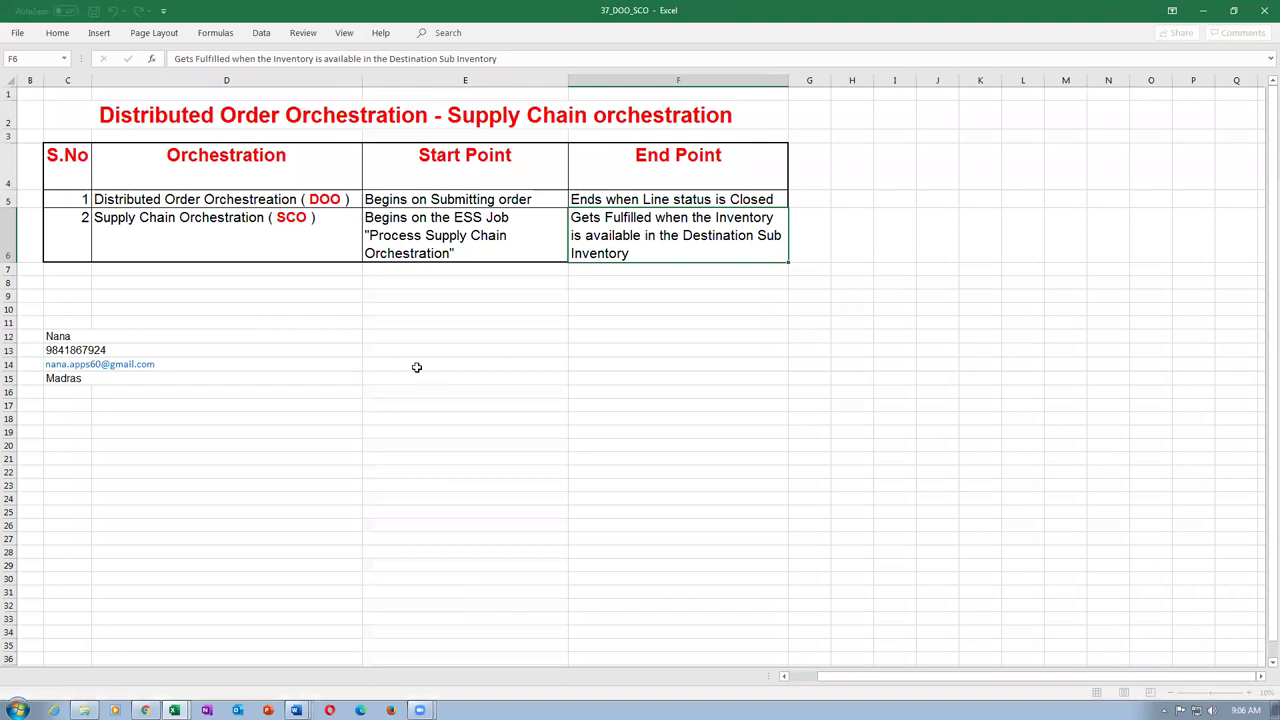
{"action": "left_click", "coordinate": [313, 372]}
{"action": "double_click", "coordinate": [403, 252]}
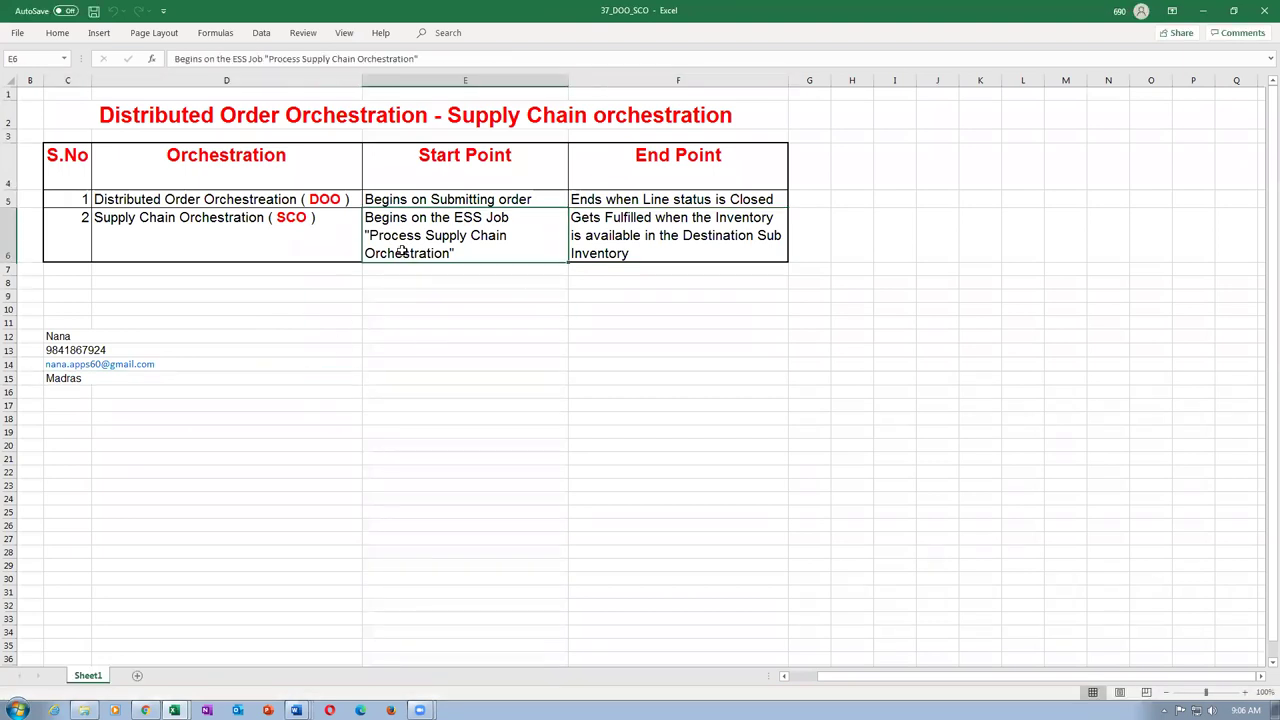
{"action": "left_click_drag", "start_coordinate": [369, 235], "coordinate": [447, 265]}
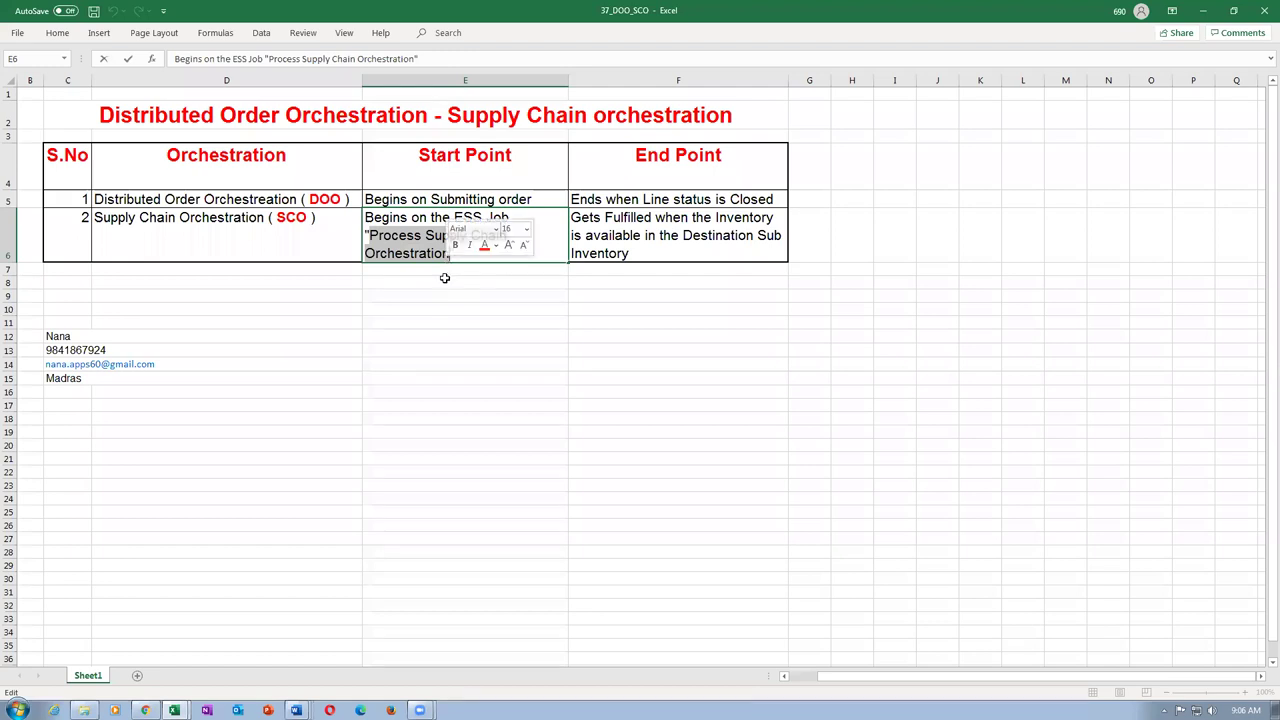
{"action": "left_click", "coordinate": [446, 391]}
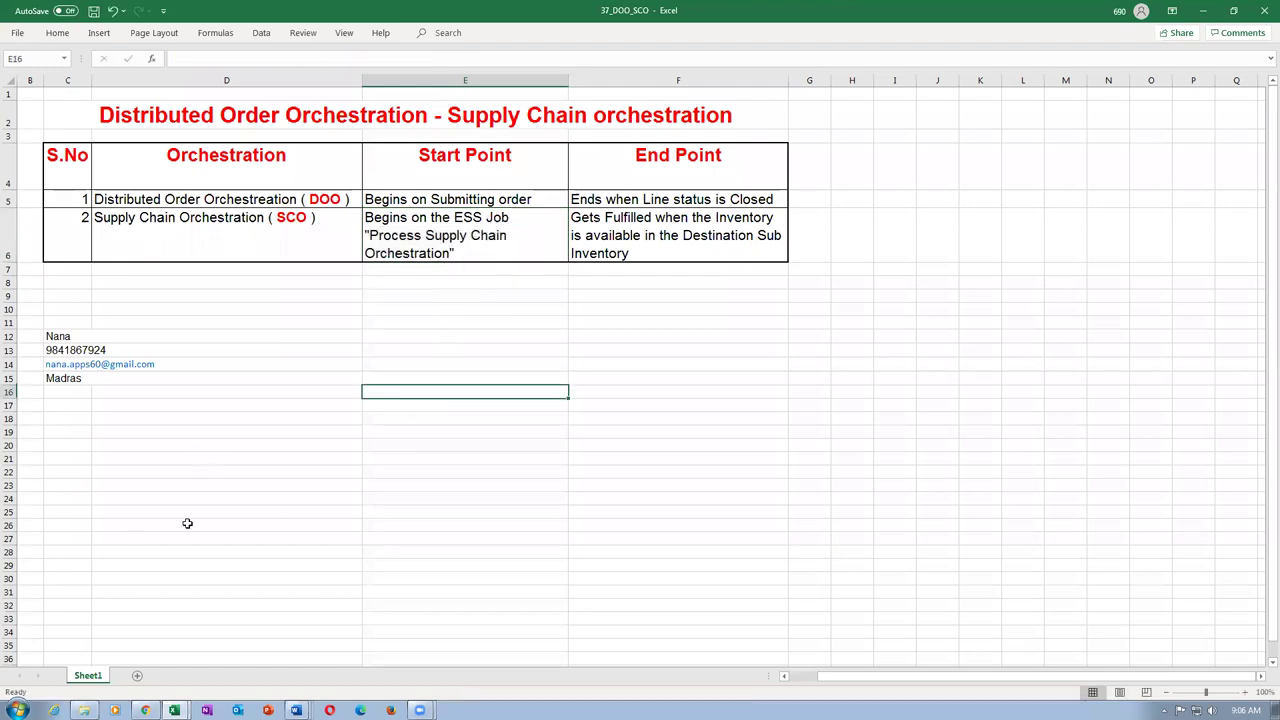
{"action": "left_click", "coordinate": [145, 710]}
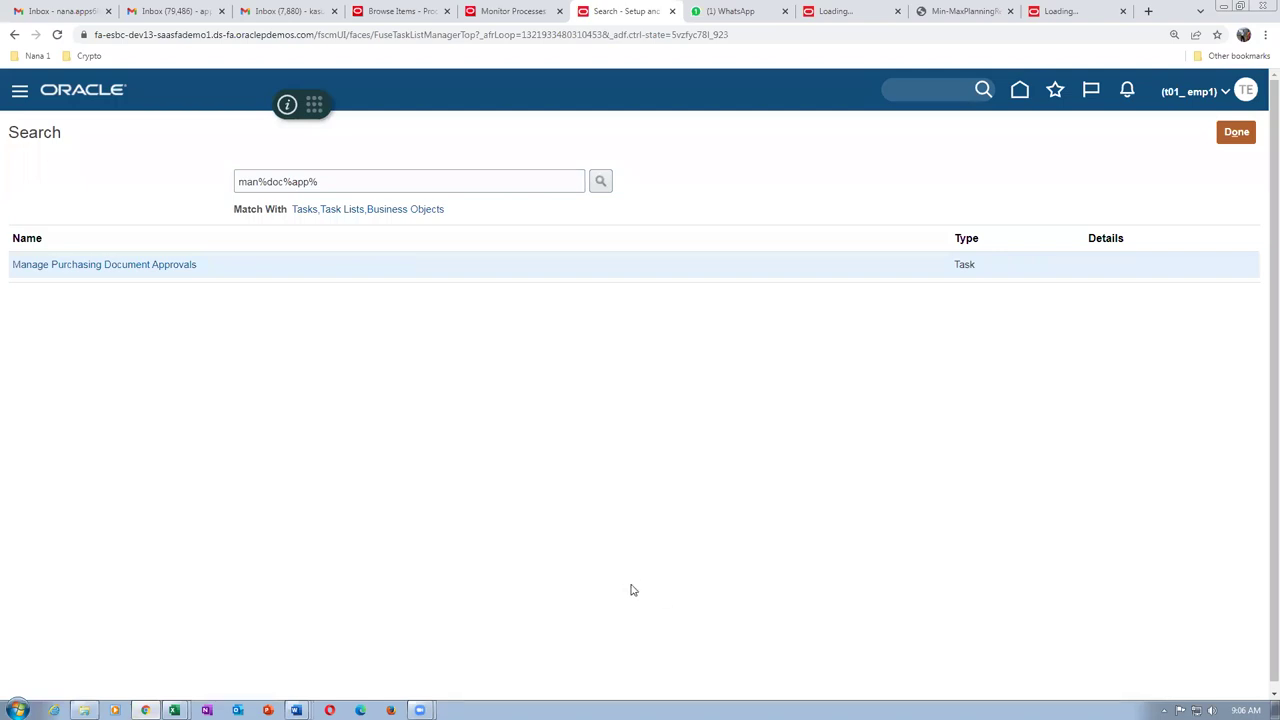
Expand Supply Chain Execution on the home page and check the Supply Chain Orchestration entry in D6.
{"action": "left_click", "coordinate": [1020, 91]}
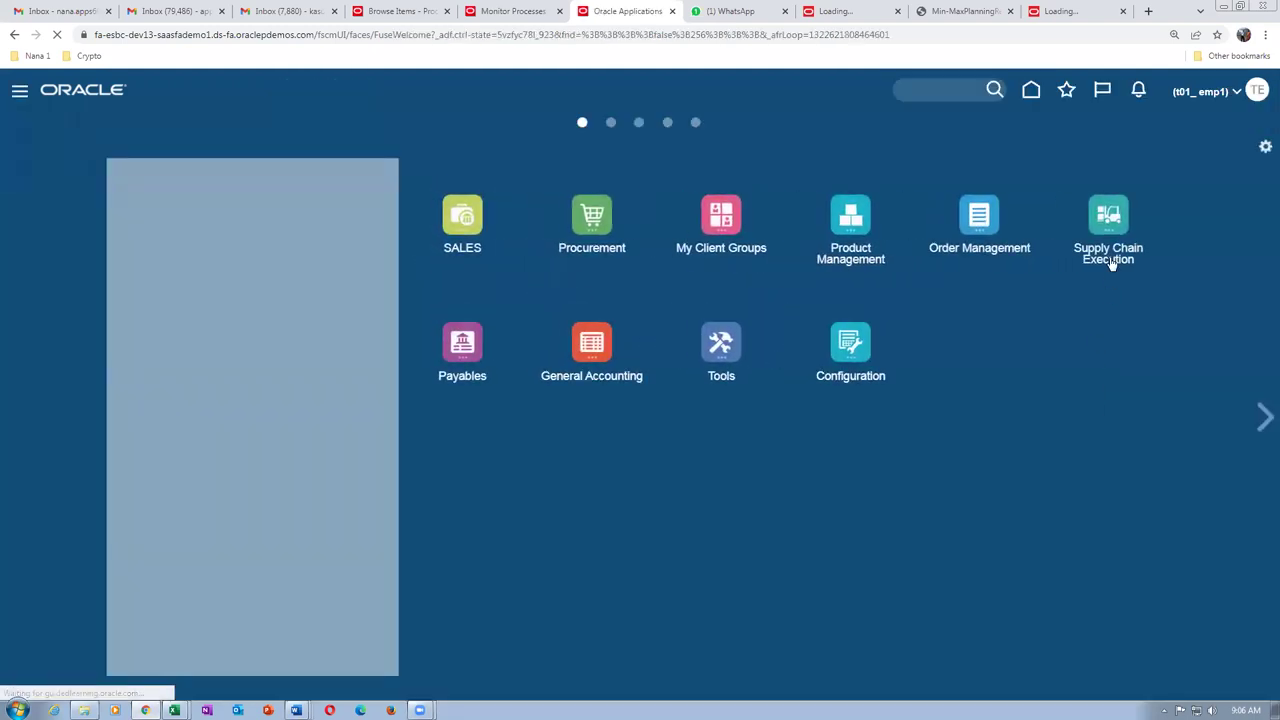
{"action": "left_click", "coordinate": [1108, 216]}
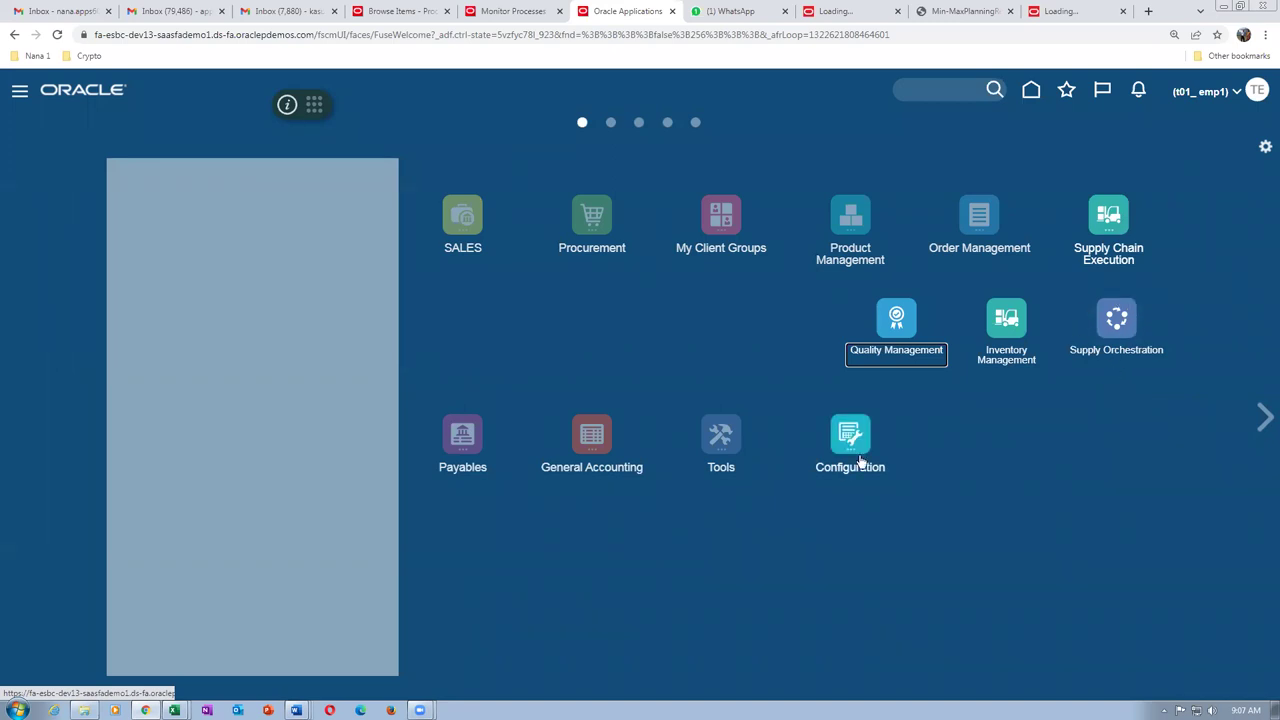
{"action": "key", "text": "alt+Tab"}
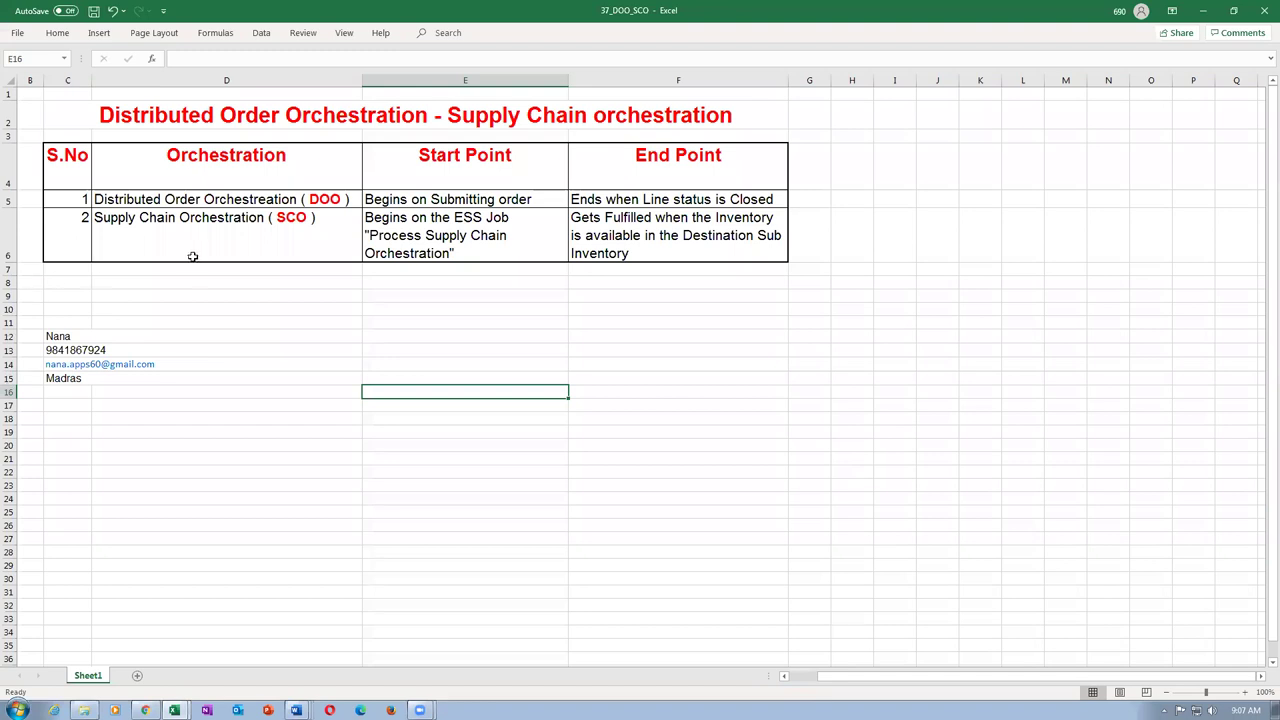
{"action": "left_click", "coordinate": [185, 234]}
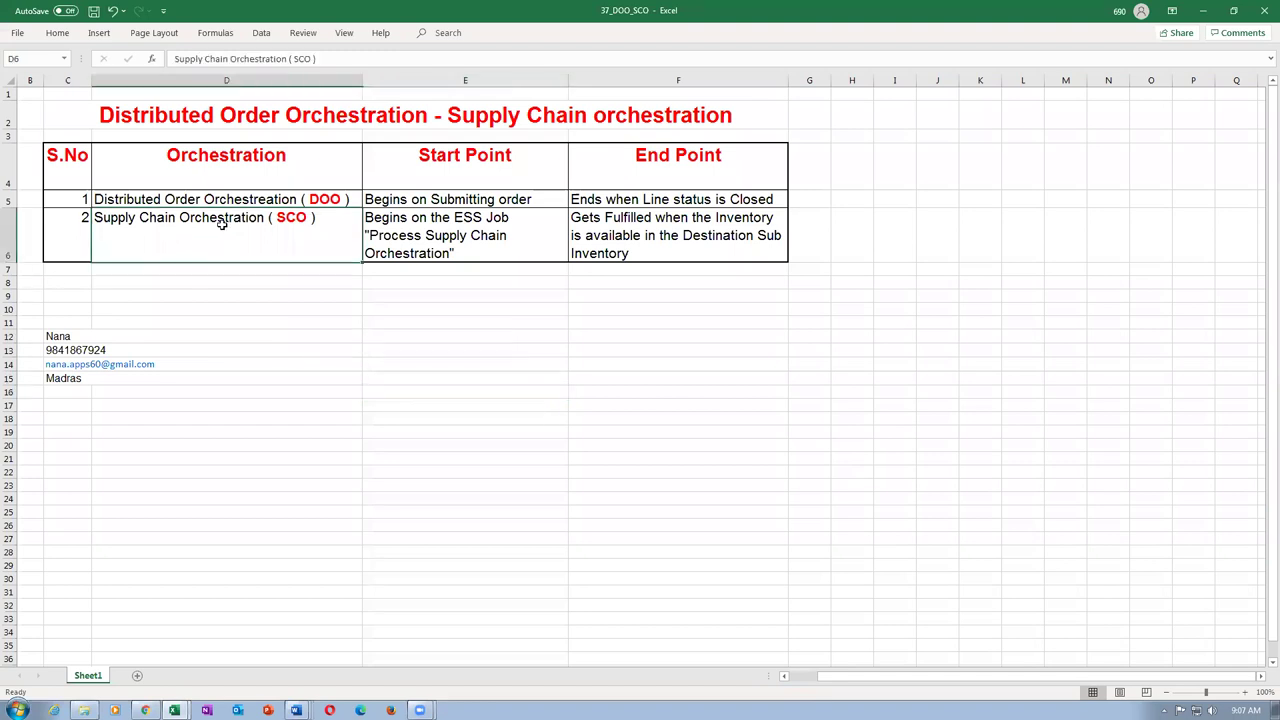
{"action": "key", "text": "alt+Tab"}
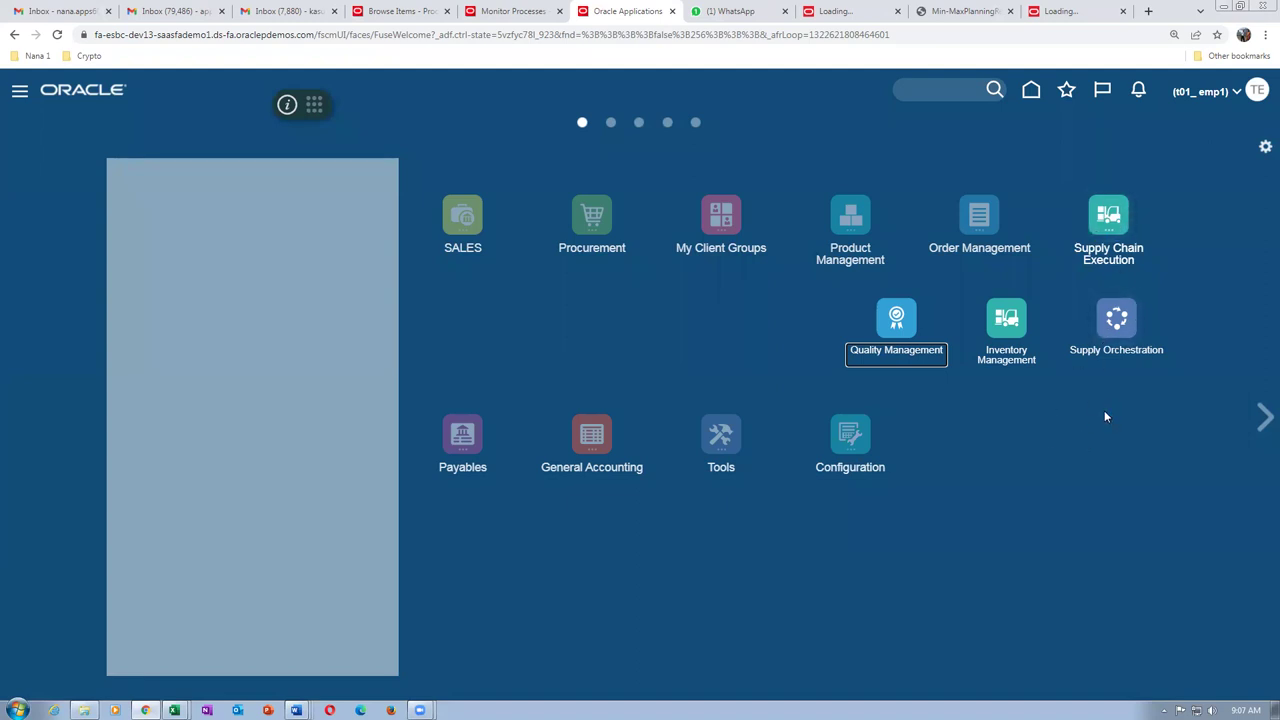
Schedule a new Print Min-Max Planning Report process from Scheduled Processes.
{"action": "left_click", "coordinate": [720, 434]}
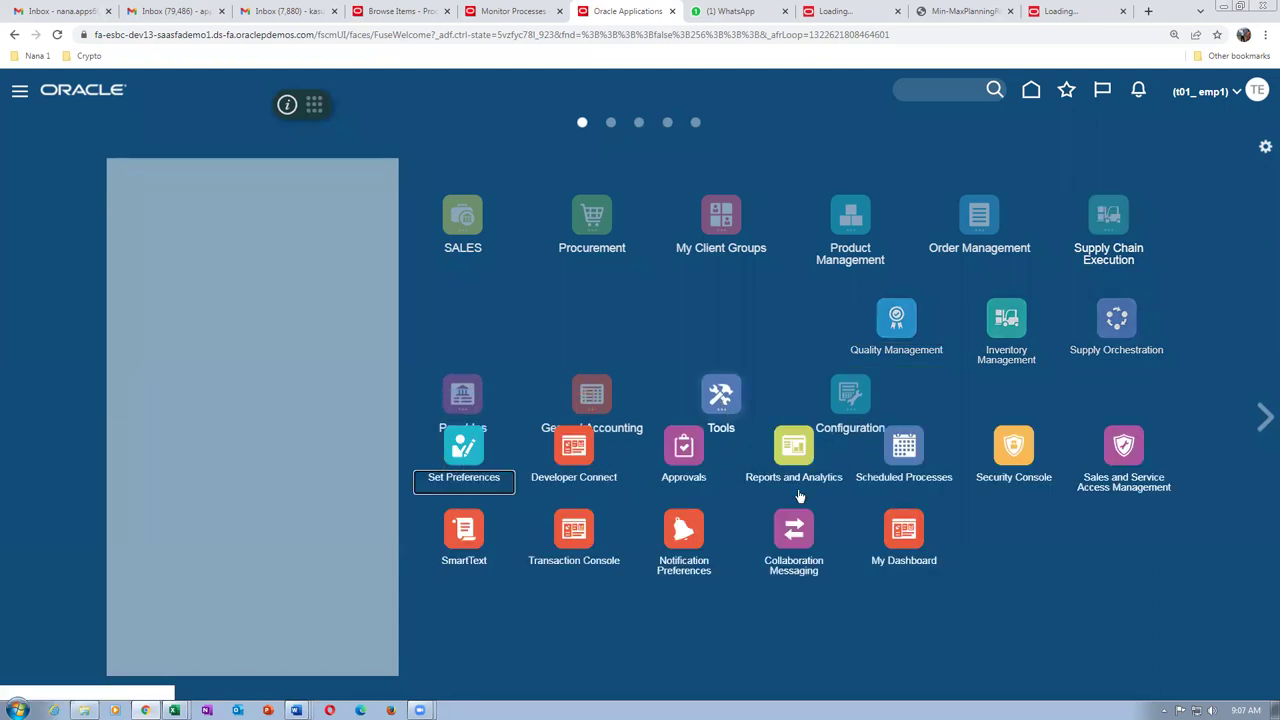
{"action": "left_click", "coordinate": [918, 446]}
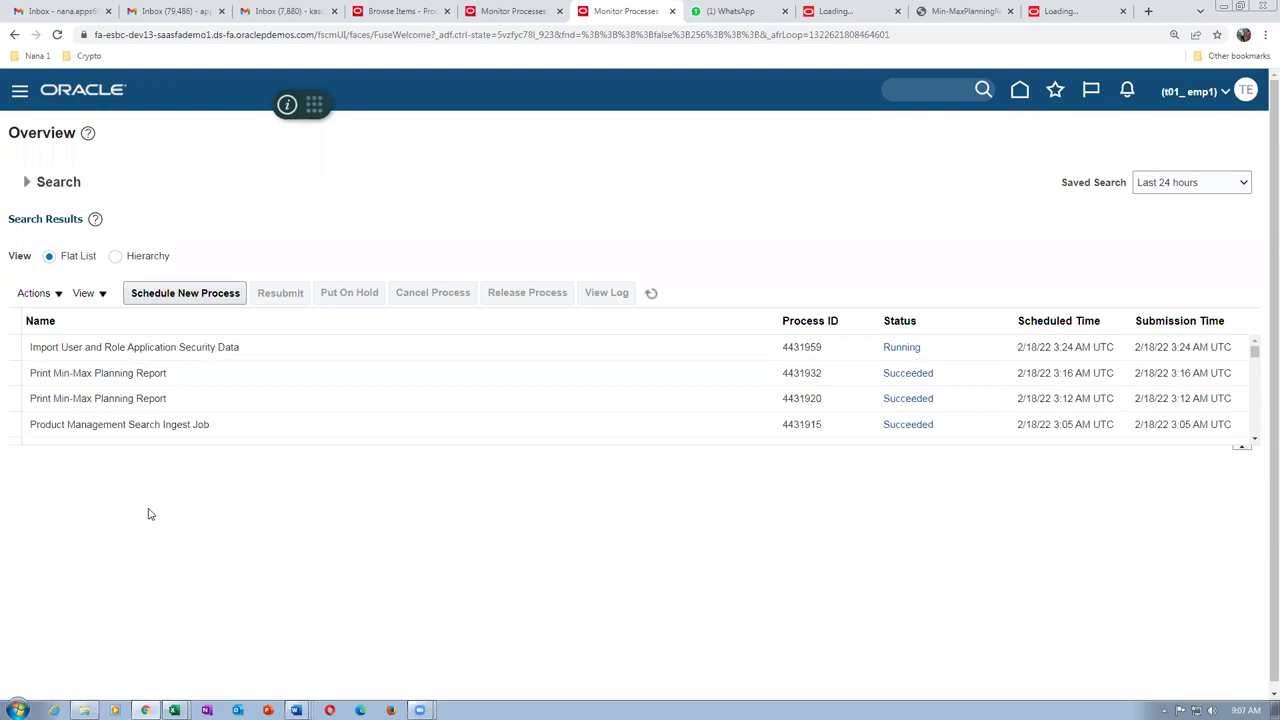
{"action": "left_click", "coordinate": [172, 297]}
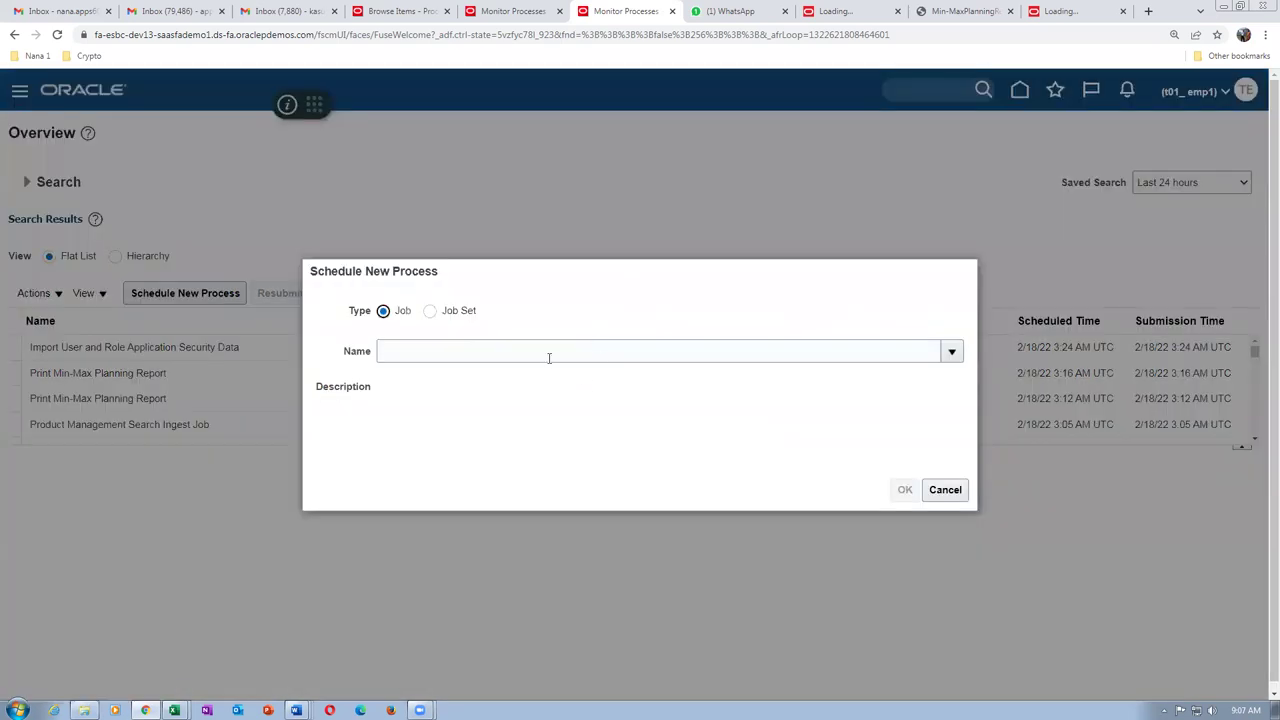
{"action": "left_click", "coordinate": [545, 355]}
{"action": "type", "text": "print min"}
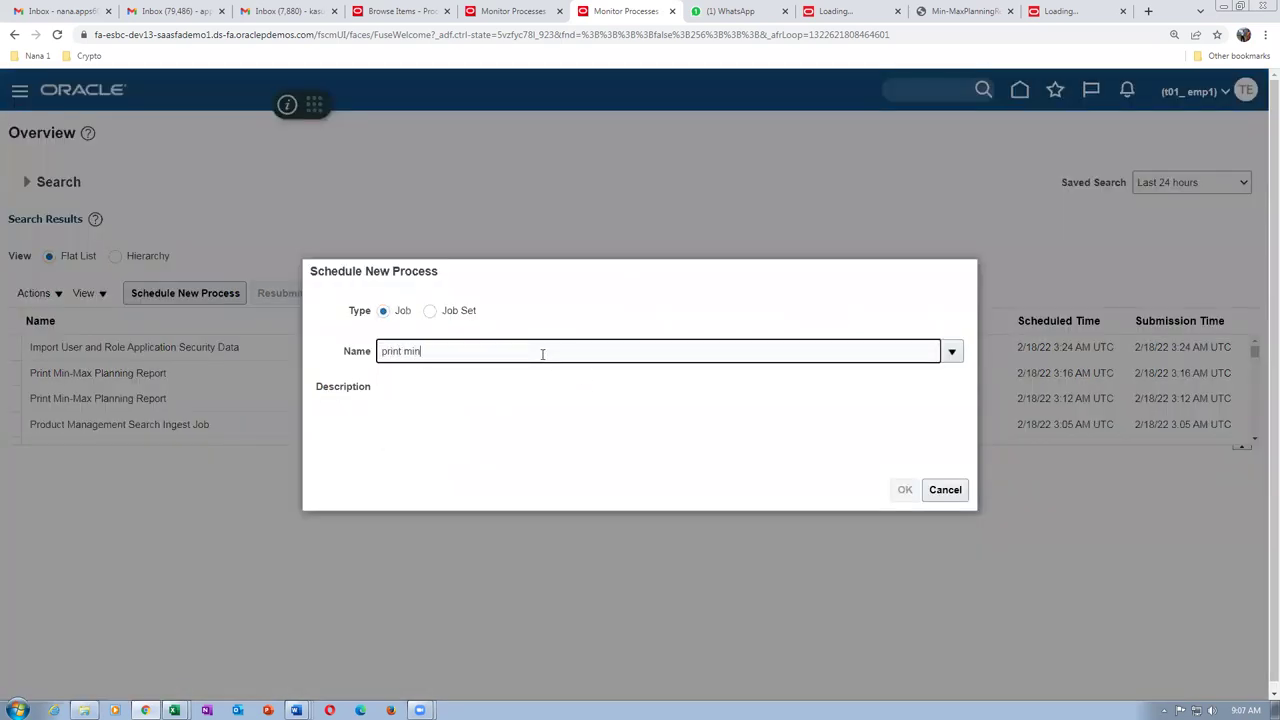
{"action": "key", "text": "Tab"}
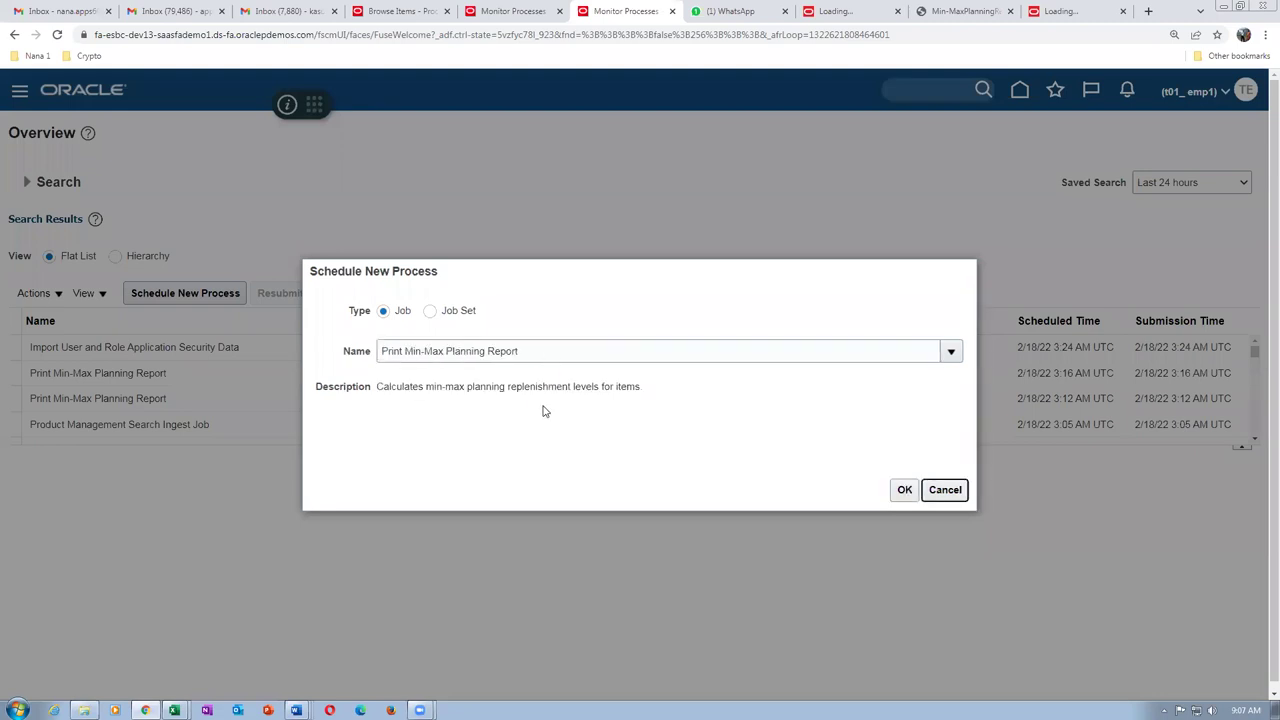
{"action": "left_click", "coordinate": [903, 495]}
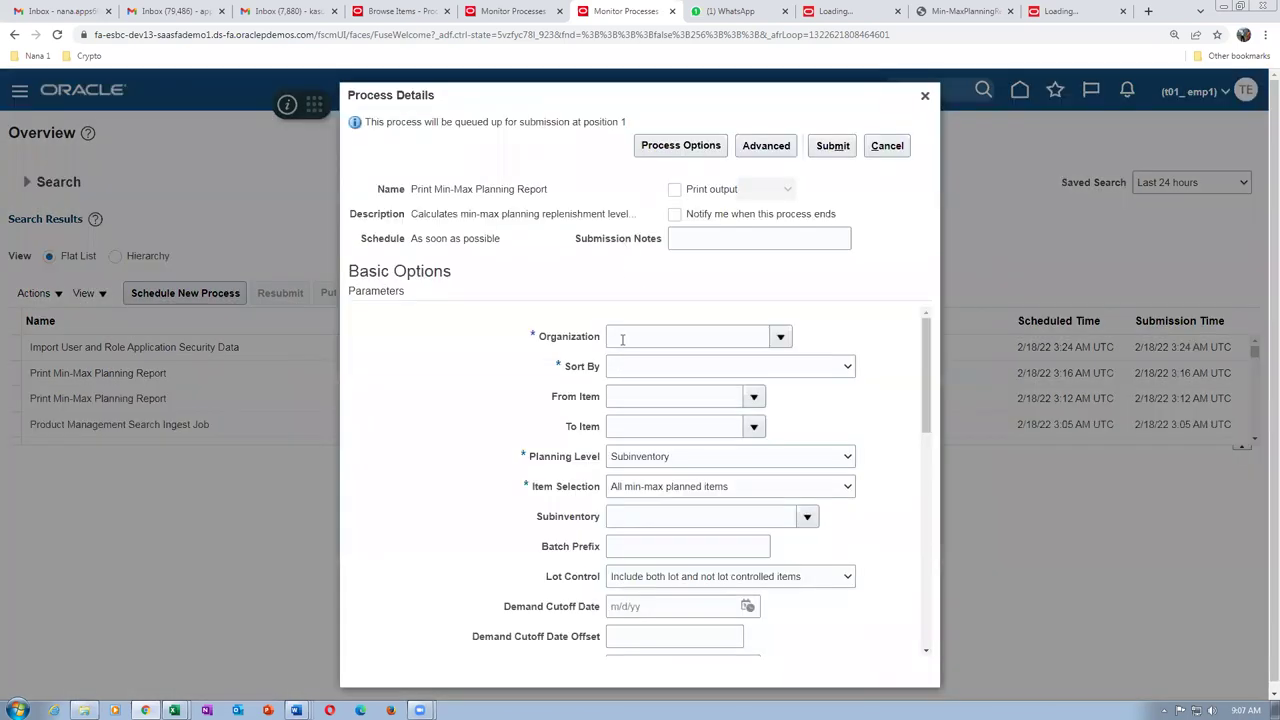
Set the report's Organization parameter to T011.
{"action": "left_click", "coordinate": [622, 339]}
{"action": "type", "text": "T011"}
{"action": "key", "text": "Tab"}
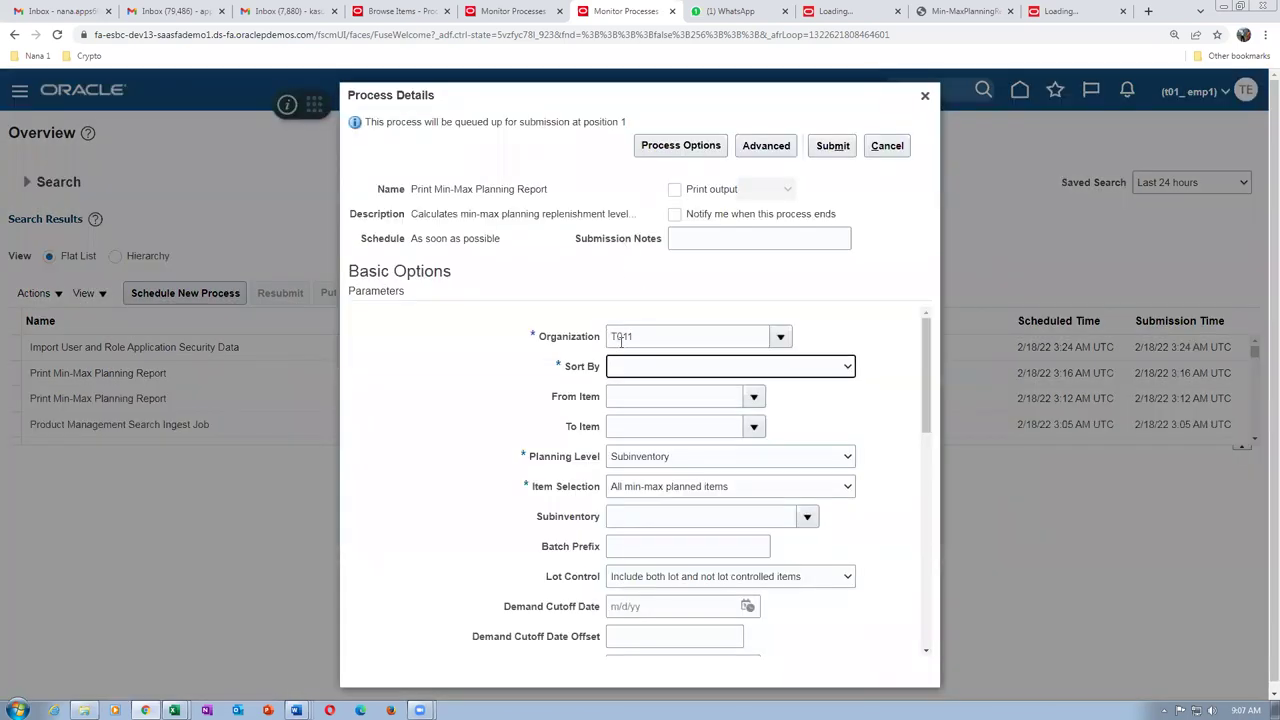
Set Sort By to Inventory item, Planning Level to Organization and Restock to Yes.
{"action": "left_click", "coordinate": [656, 370]}
{"action": "left_click", "coordinate": [639, 421]}
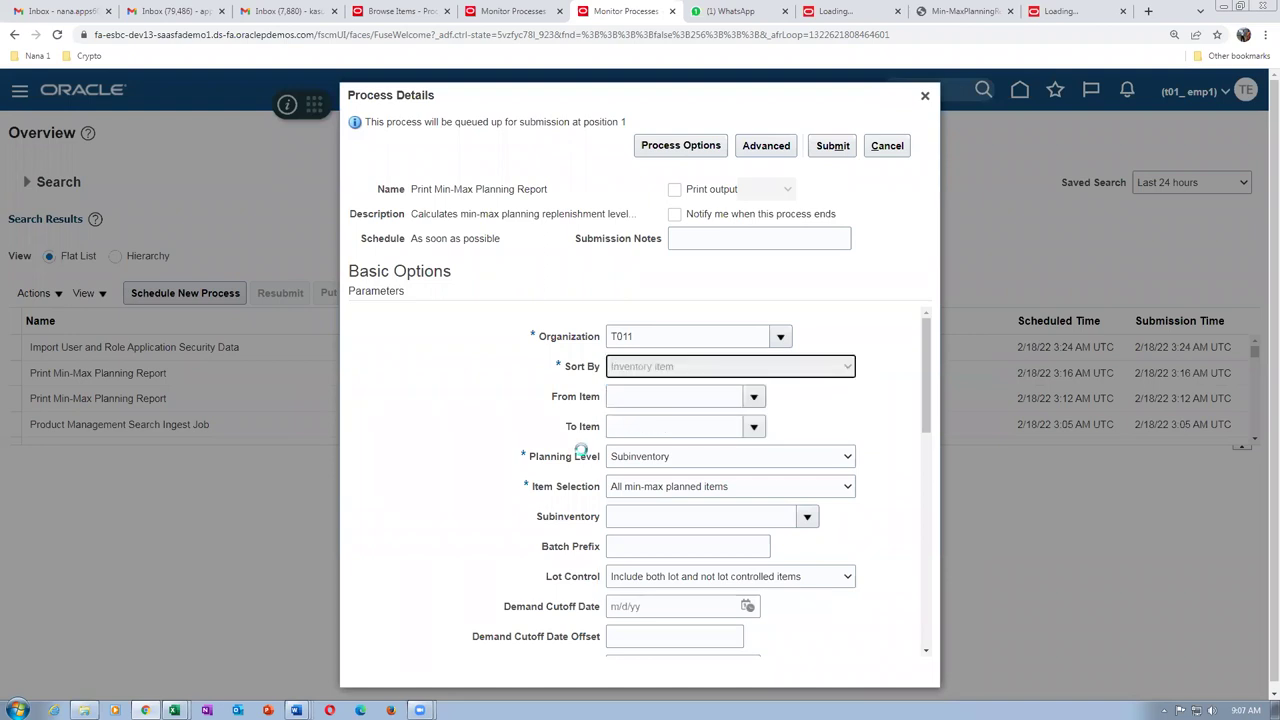
{"action": "left_click", "coordinate": [646, 458]}
{"action": "left_click", "coordinate": [640, 481]}
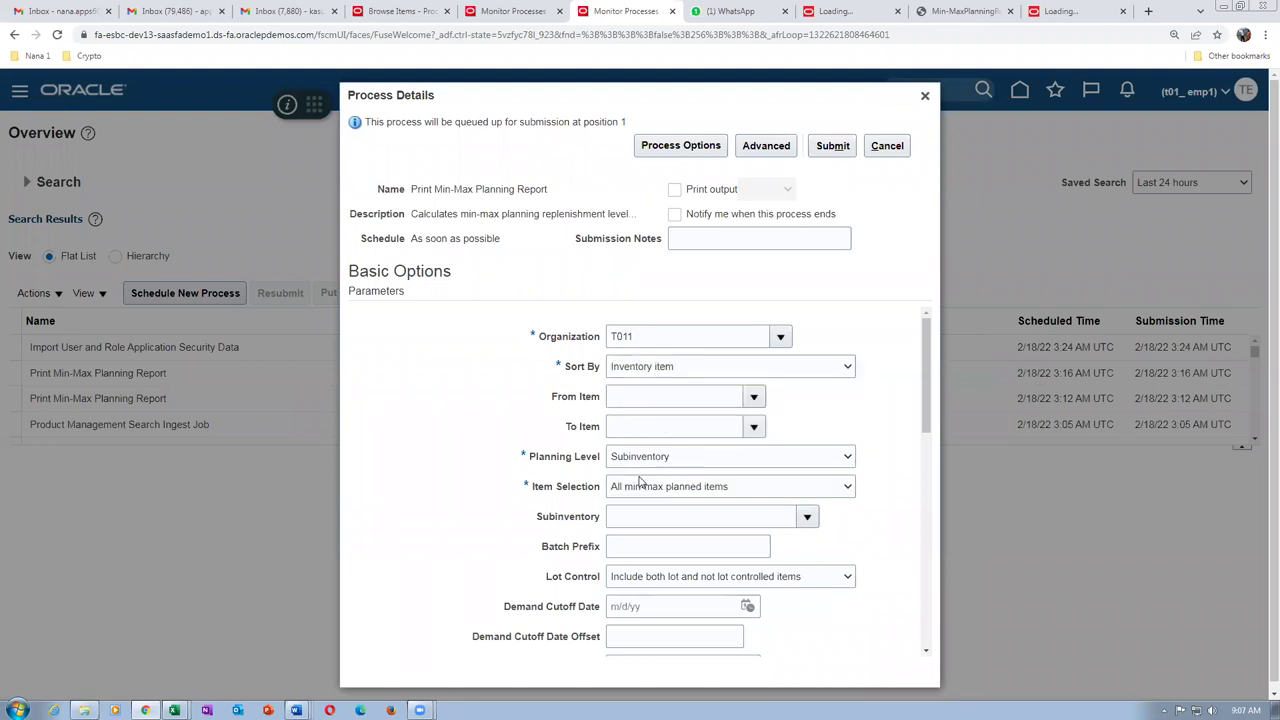
{"action": "left_click_drag", "start_coordinate": [939, 395], "coordinate": [949, 470]}
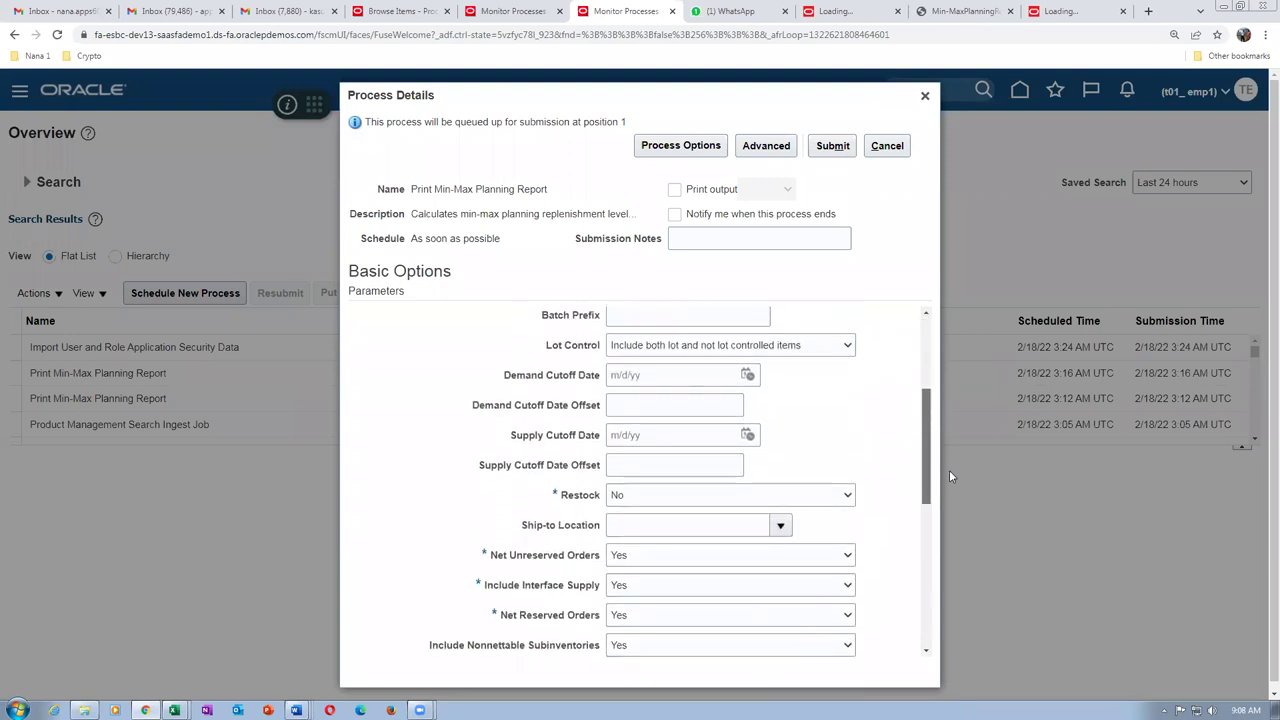
{"action": "left_click", "coordinate": [636, 491]}
{"action": "key", "text": "Escape"}
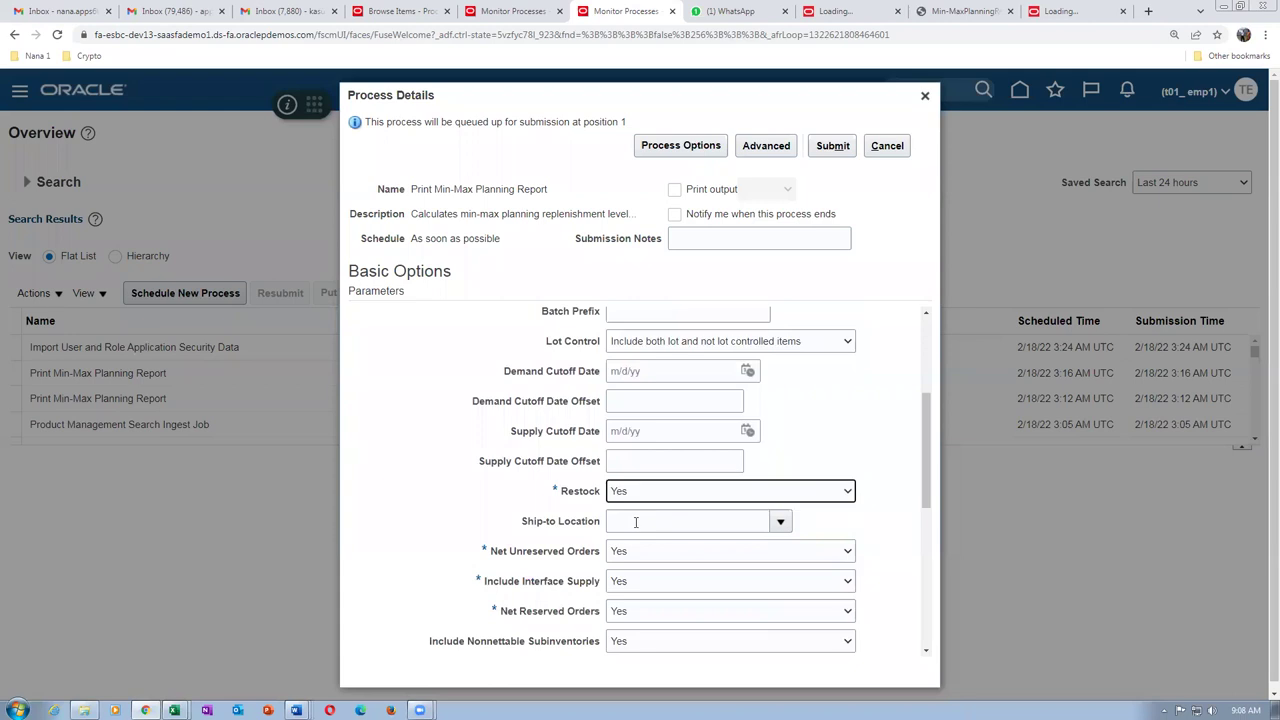
{"action": "left_click_drag", "start_coordinate": [928, 486], "coordinate": [920, 420]}
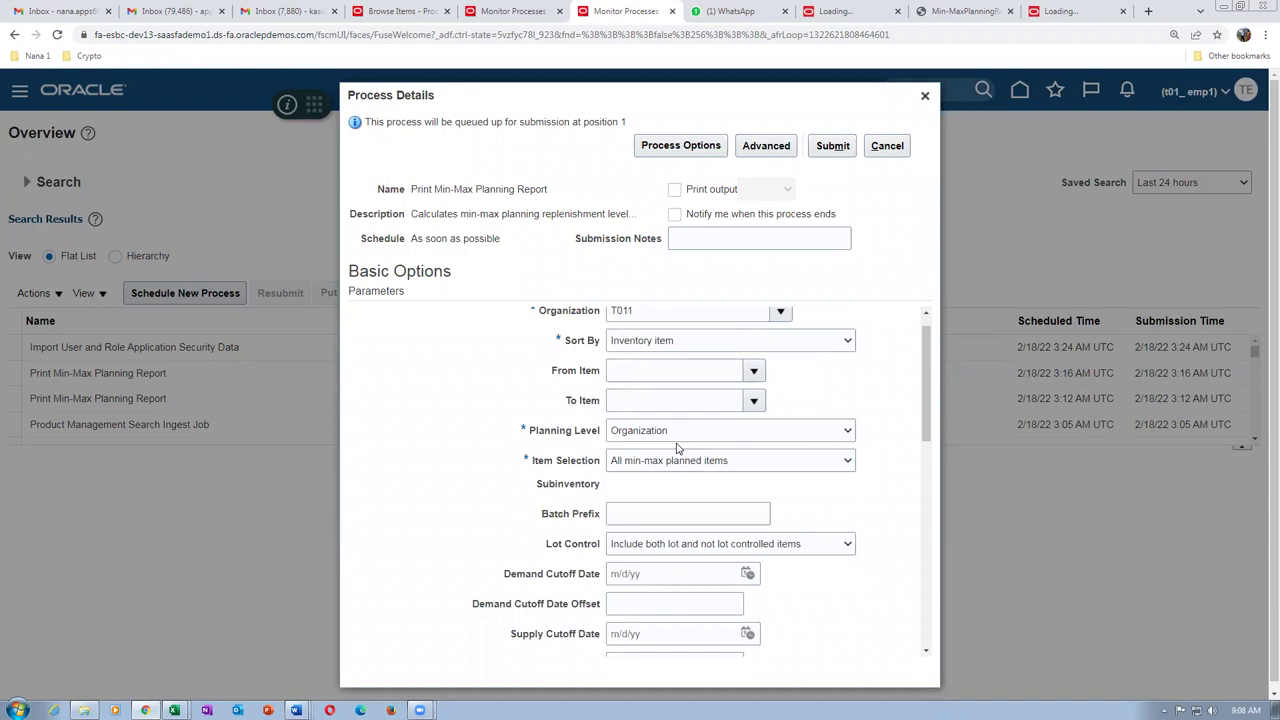
{"action": "key", "text": "alt+Tab"}
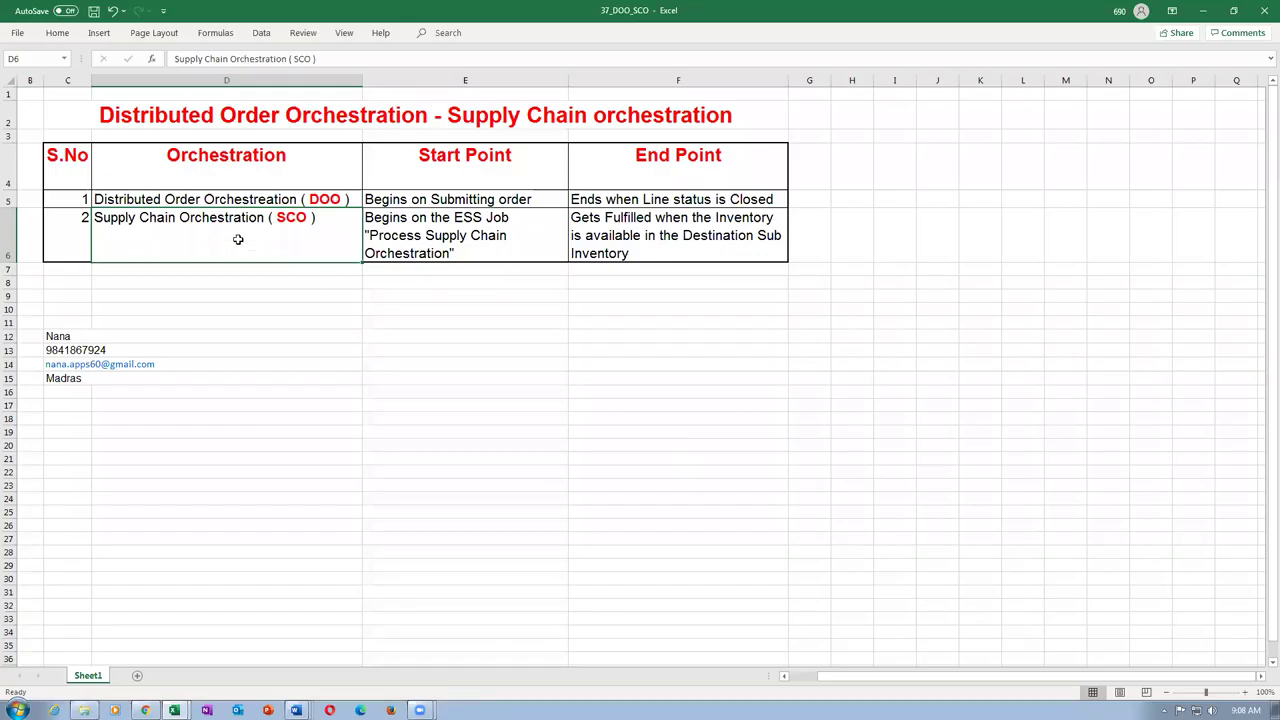
Read the SCO orchestration name in D6 and its start point in E6, then return to Oracle.
{"action": "left_click", "coordinate": [474, 246]}
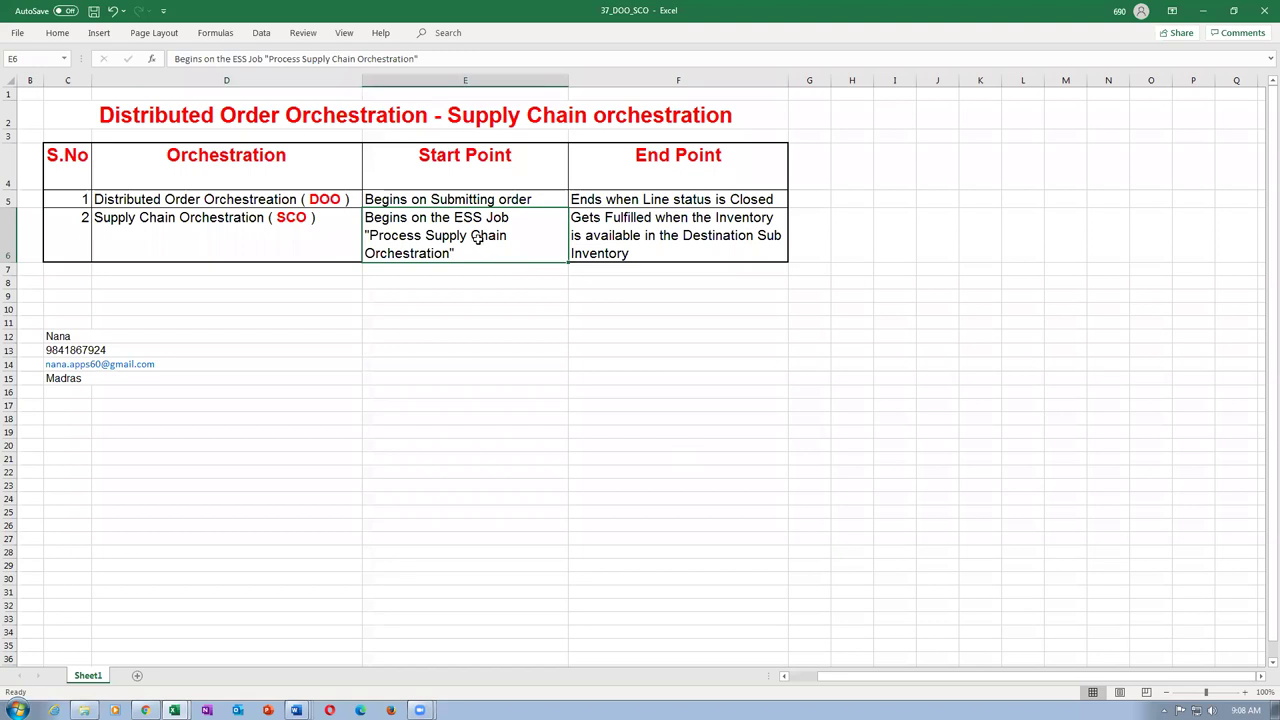
{"action": "left_click", "coordinate": [261, 244]}
{"action": "left_click", "coordinate": [428, 236]}
{"action": "left_click", "coordinate": [228, 240]}
{"action": "left_click", "coordinate": [450, 243]}
{"action": "key", "text": "alt+Tab"}
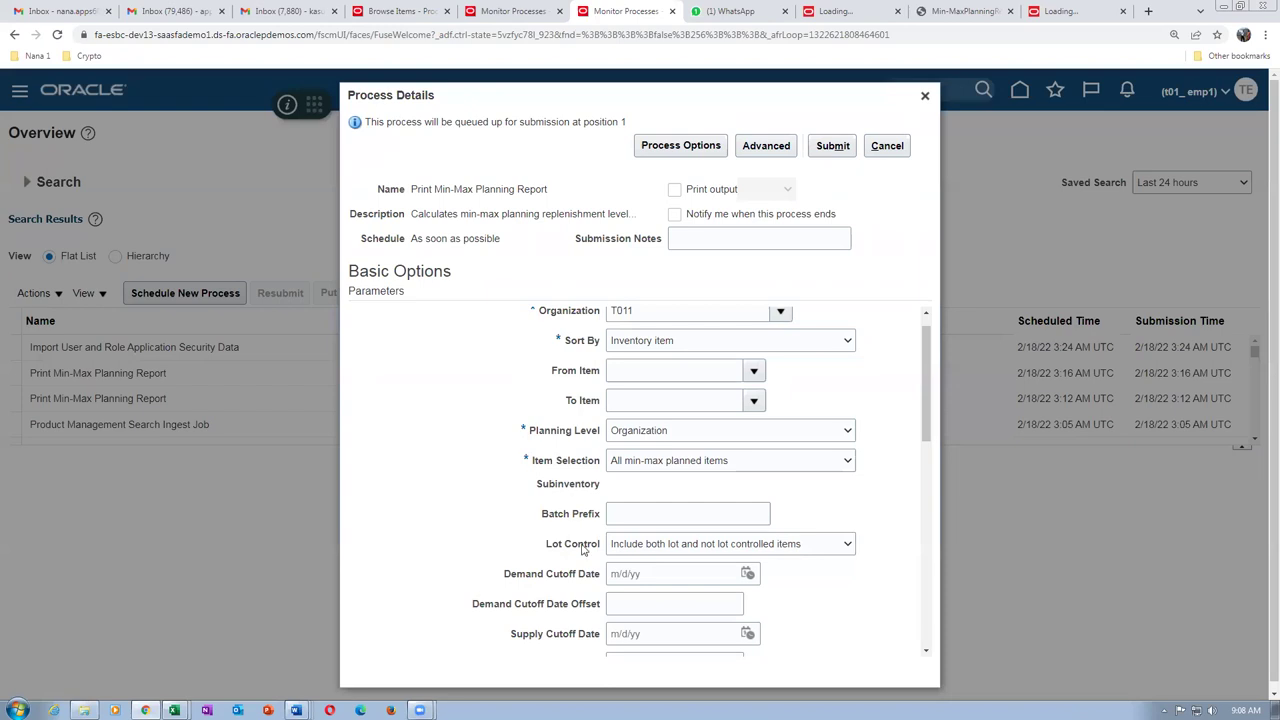
Submit the Print Min-Max Planning Report process and dismiss the confirmation.
{"action": "left_click_drag", "start_coordinate": [928, 414], "coordinate": [932, 503]}
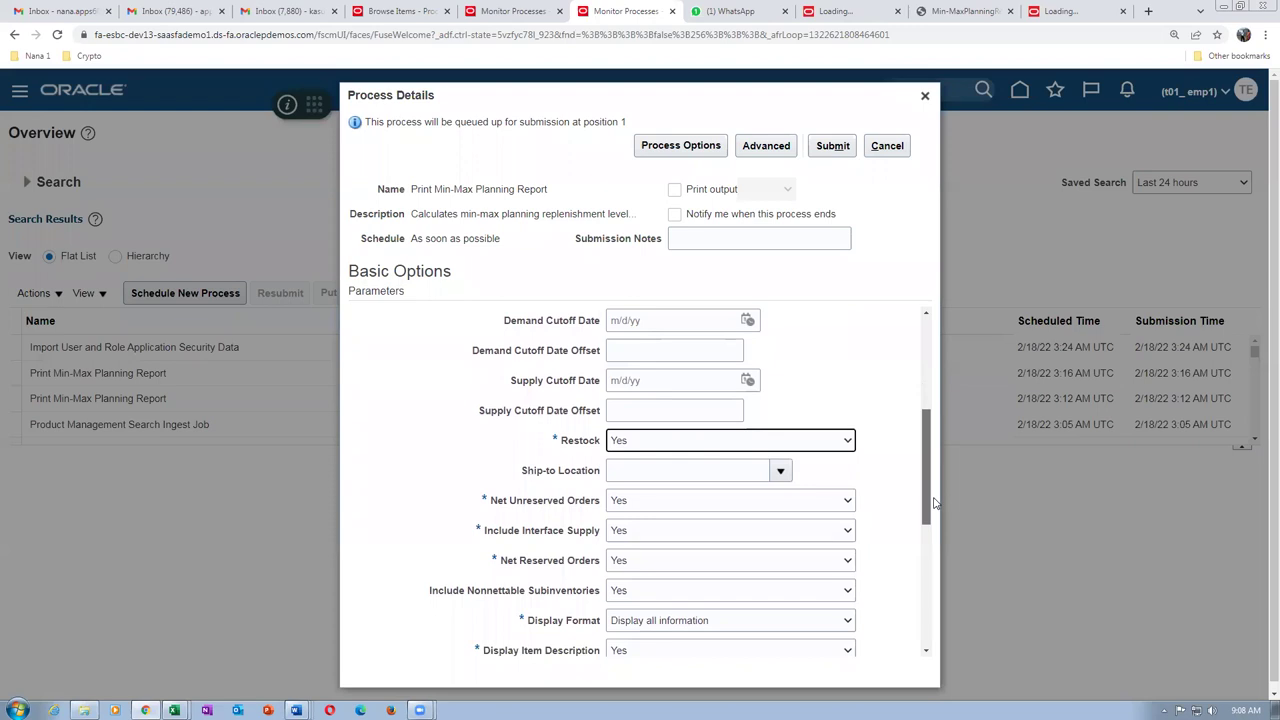
{"action": "left_click_drag", "start_coordinate": [938, 503], "coordinate": [932, 408]}
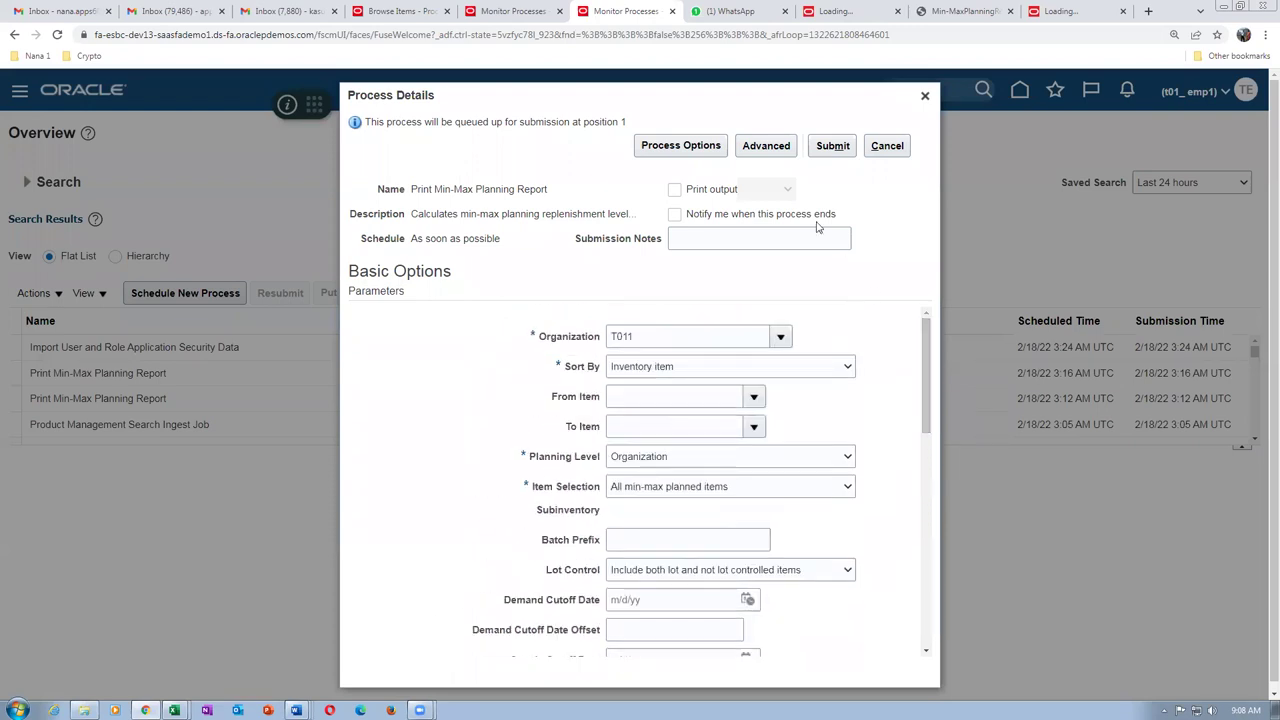
{"action": "left_click", "coordinate": [828, 147]}
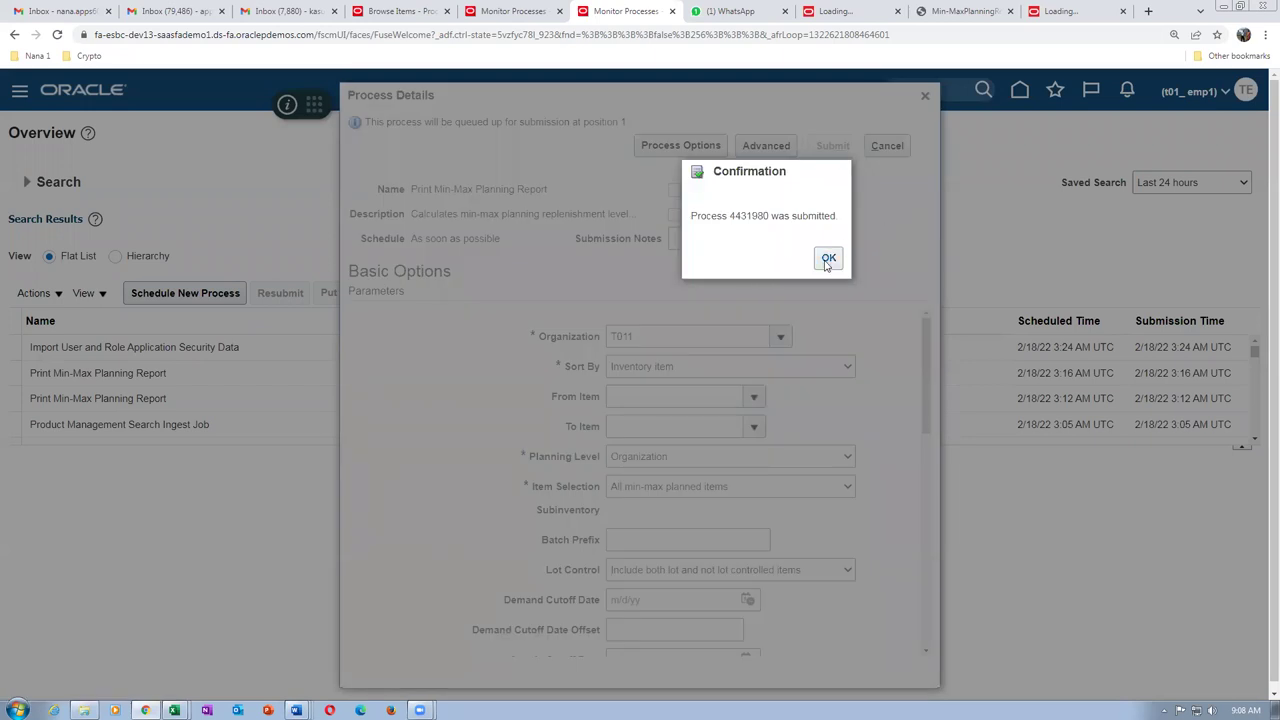
{"action": "left_click", "coordinate": [828, 260]}
Refresh until process 4431980 shows Succeeded, then open its details.
{"action": "left_click", "coordinate": [651, 293]}
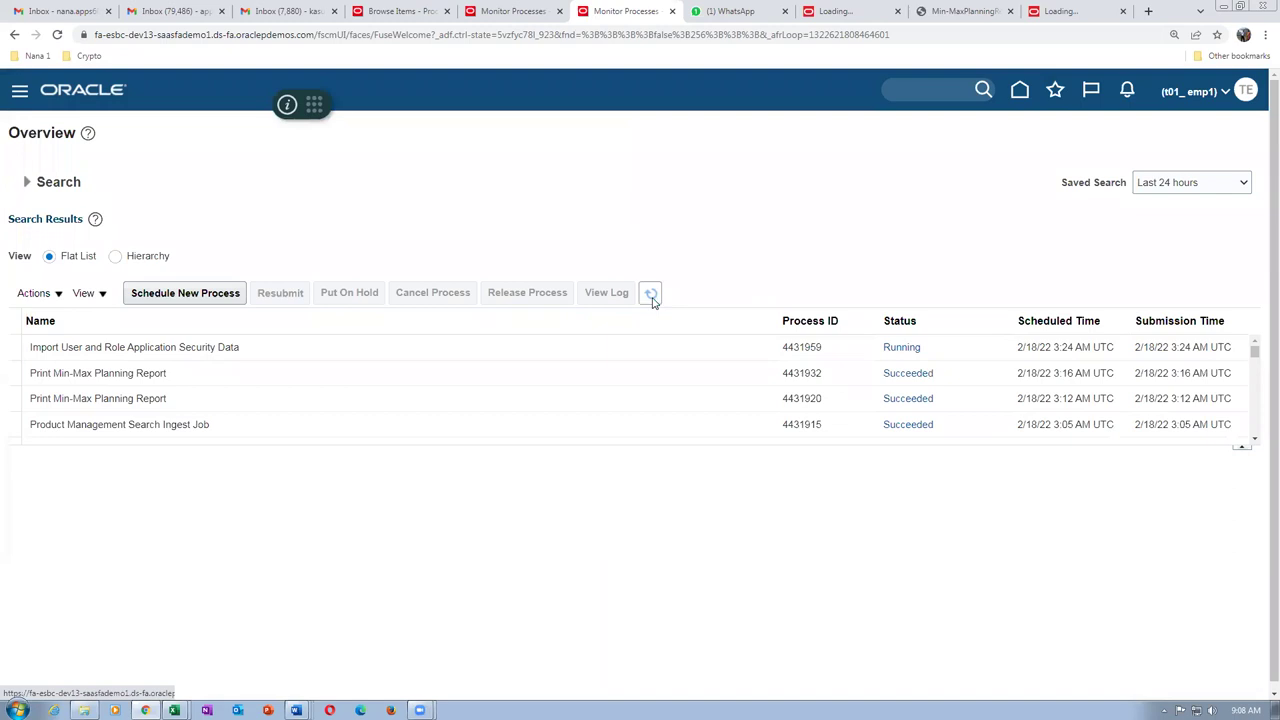
{"action": "left_click", "coordinate": [652, 300]}
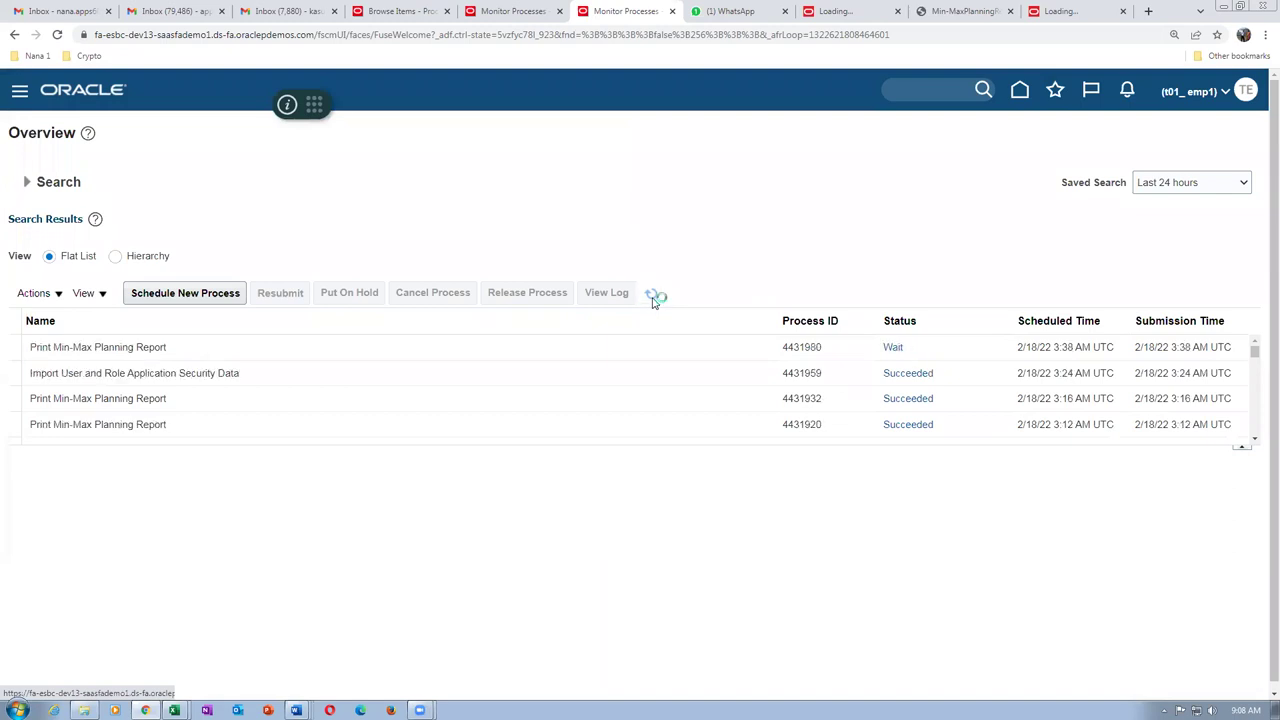
{"action": "left_click", "coordinate": [652, 300]}
{"action": "left_click", "coordinate": [652, 300]}
{"action": "left_click", "coordinate": [652, 300]}
{"action": "left_click", "coordinate": [652, 300]}
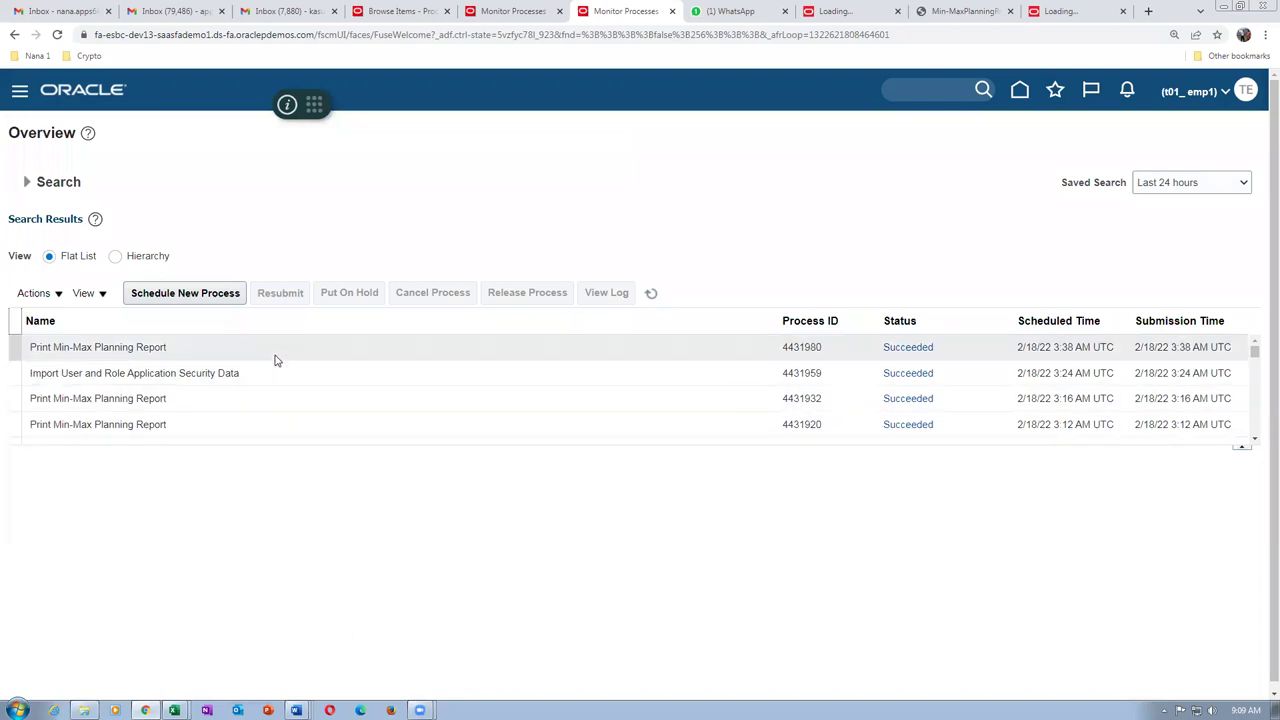
{"action": "left_click", "coordinate": [277, 358]}
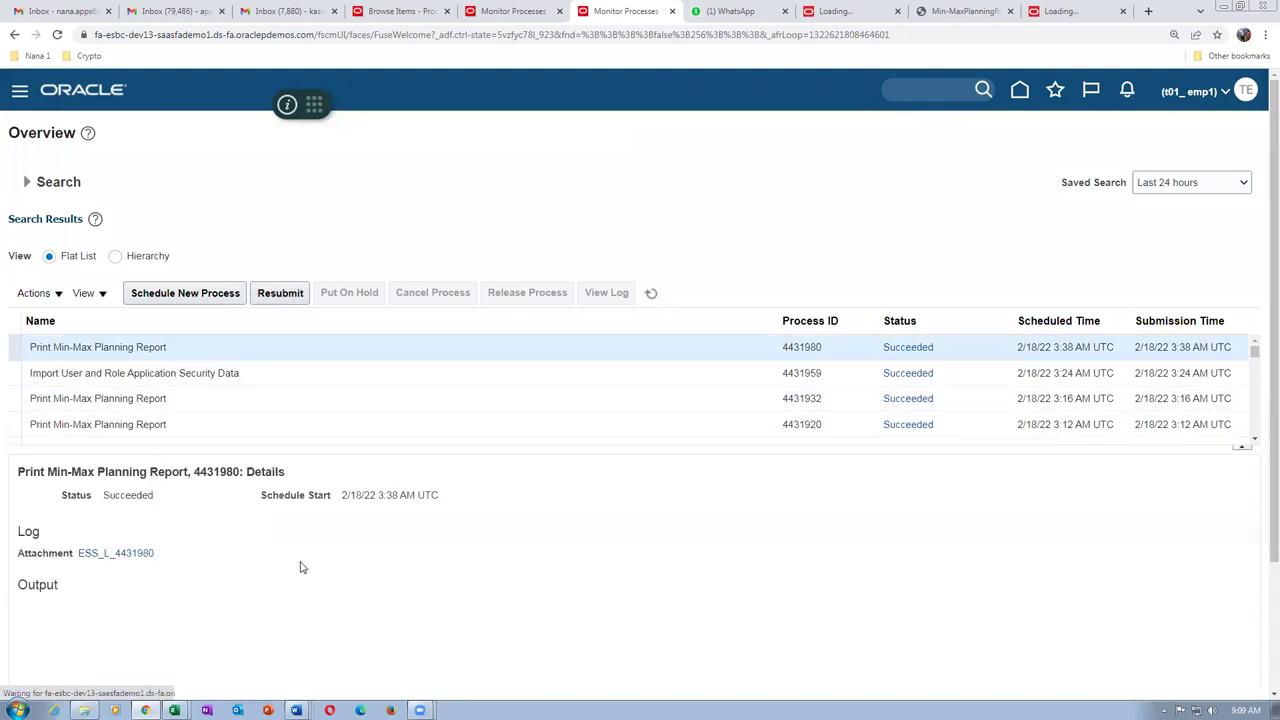
Republish the report, export it as PDF, and open Min-MaxPlanningReport_Redwood (18).pdf from downloads.
{"action": "left_click", "coordinate": [292, 665]}
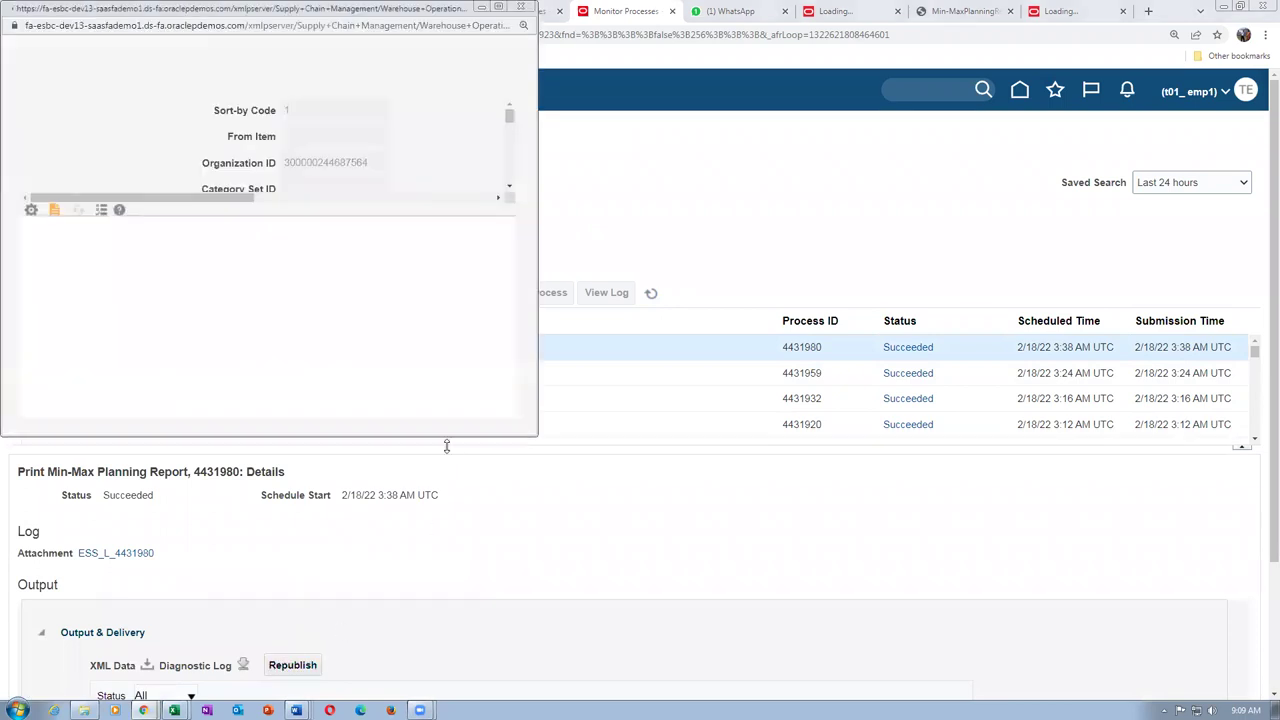
{"action": "left_click", "coordinate": [474, 221]}
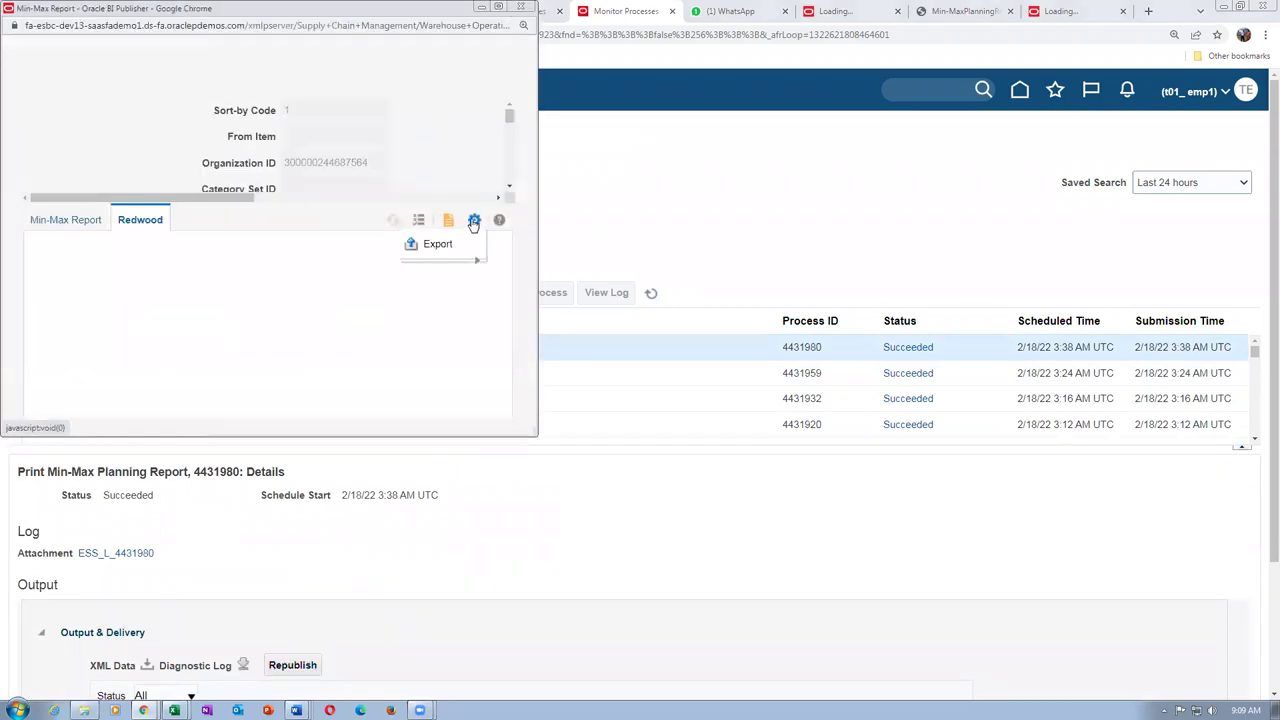
{"action": "mouse_move", "coordinate": [437, 244]}
{"action": "left_click", "coordinate": [326, 274]}
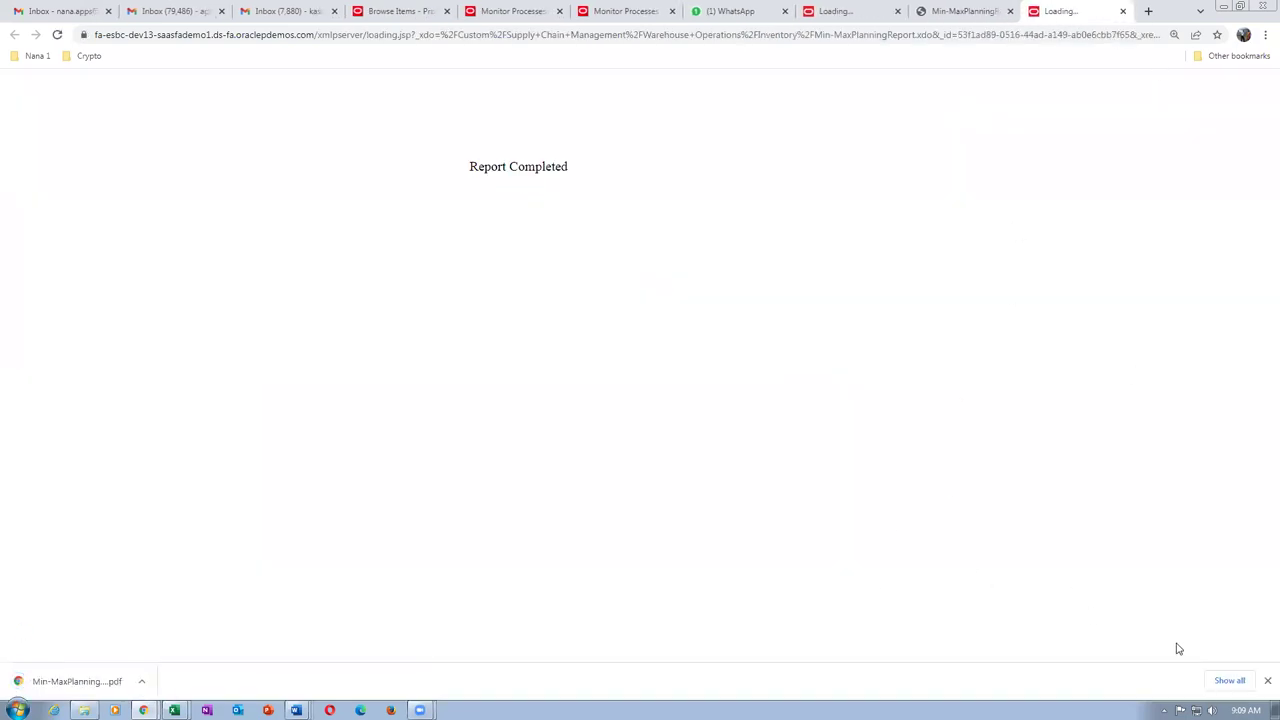
{"action": "left_click", "coordinate": [1229, 681]}
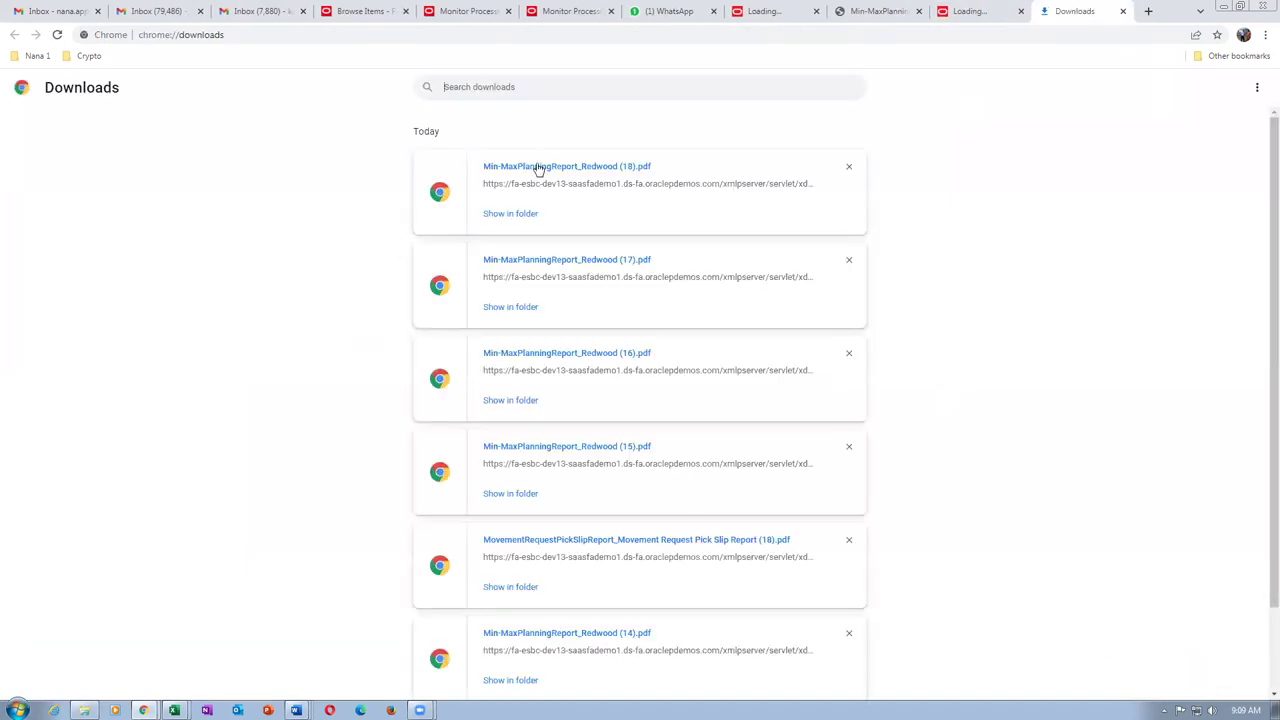
{"action": "left_click", "coordinate": [538, 168]}
On page 2, check maximum order quantity 3,000 and reorder quantity 4,000 for t018_MM_test.
{"action": "scroll", "coordinate": [855, 370], "scroll_direction": "down", "scroll_amount": 1}
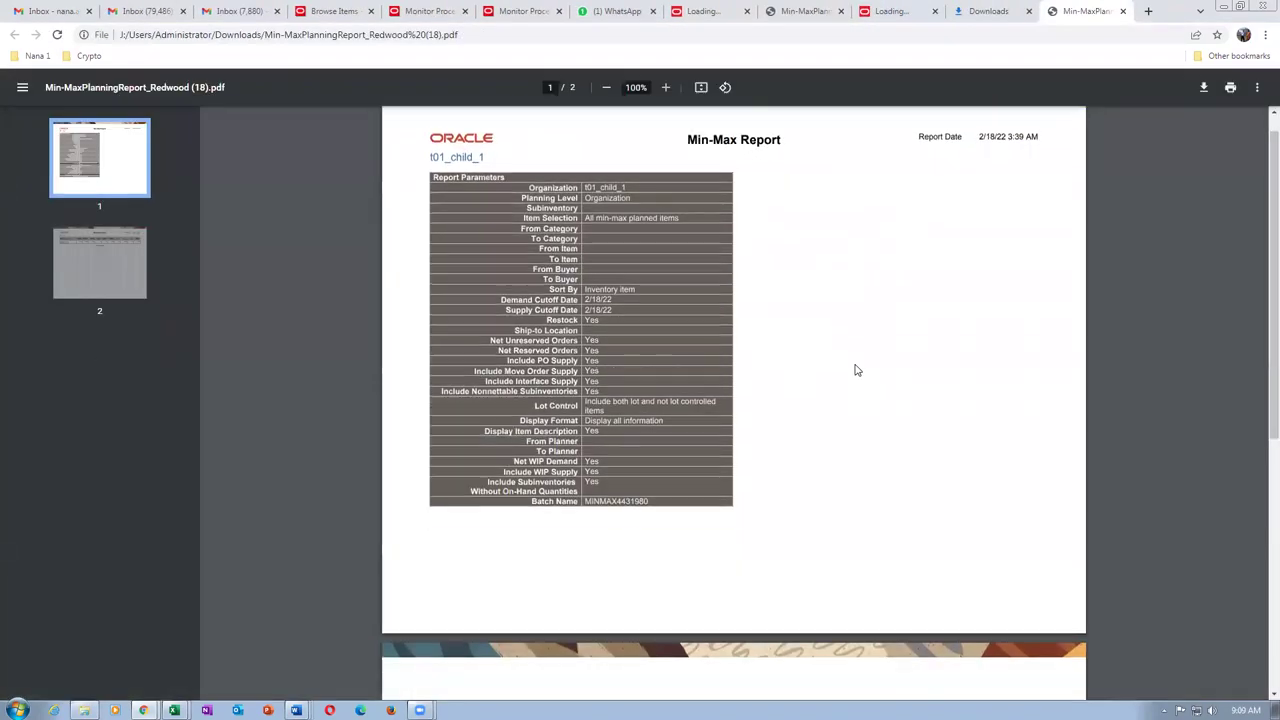
{"action": "scroll", "coordinate": [855, 370], "scroll_direction": "down", "scroll_amount": 3}
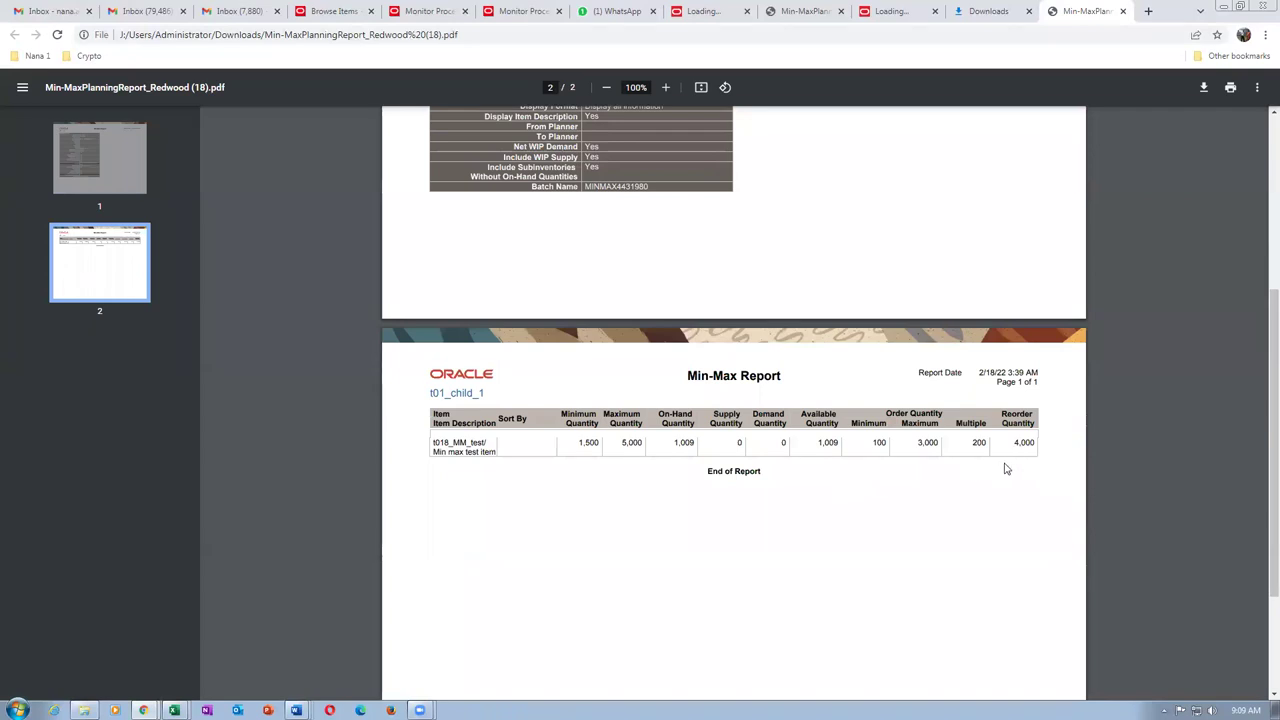
{"action": "left_click_drag", "start_coordinate": [917, 443], "coordinate": [929, 442]}
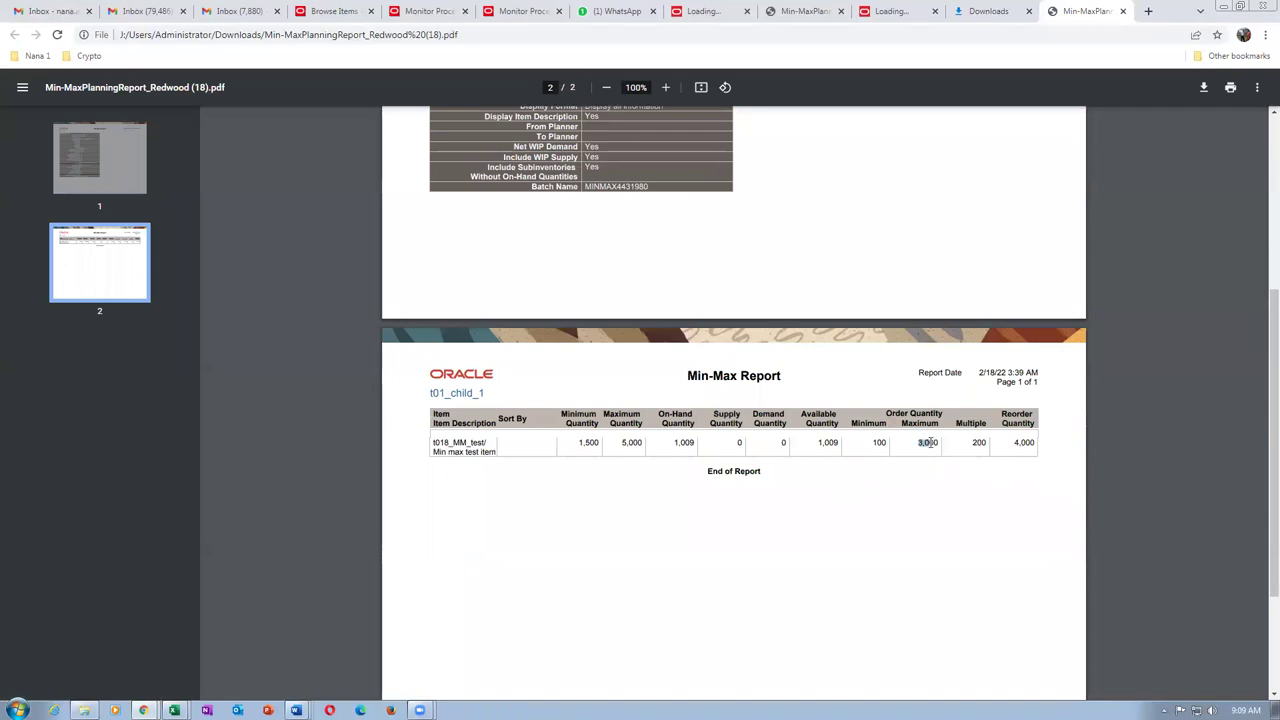
{"action": "left_click", "coordinate": [1012, 446]}
{"action": "left_click_drag", "start_coordinate": [1015, 440], "coordinate": [1027, 438]}
{"action": "left_click", "coordinate": [1020, 534]}
Recheck the reorder quantity 4,000, then close the BI Publisher report window.
{"action": "scroll", "coordinate": [714, 557], "scroll_direction": "up", "scroll_amount": 2}
{"action": "scroll", "coordinate": [714, 557], "scroll_direction": "up", "scroll_amount": 1}
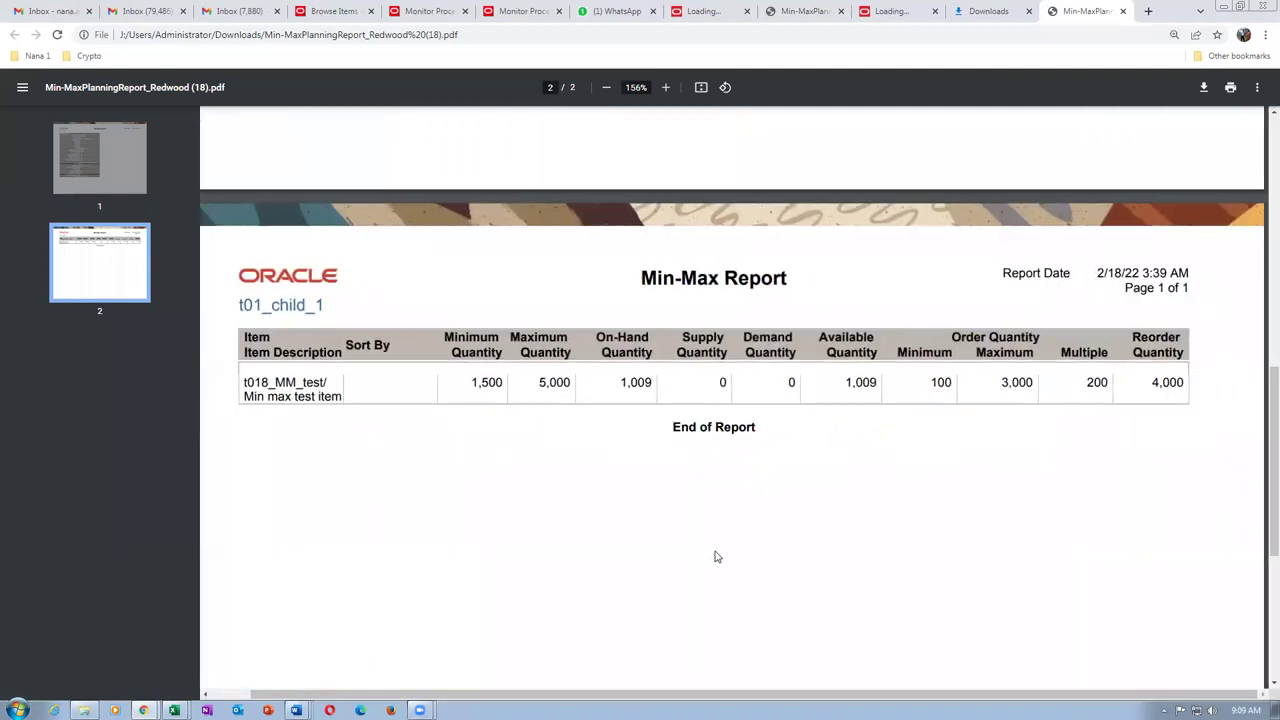
{"action": "left_click_drag", "start_coordinate": [1152, 383], "coordinate": [1184, 386]}
{"action": "left_click", "coordinate": [937, 511]}
{"action": "key", "text": "alt+Tab"}
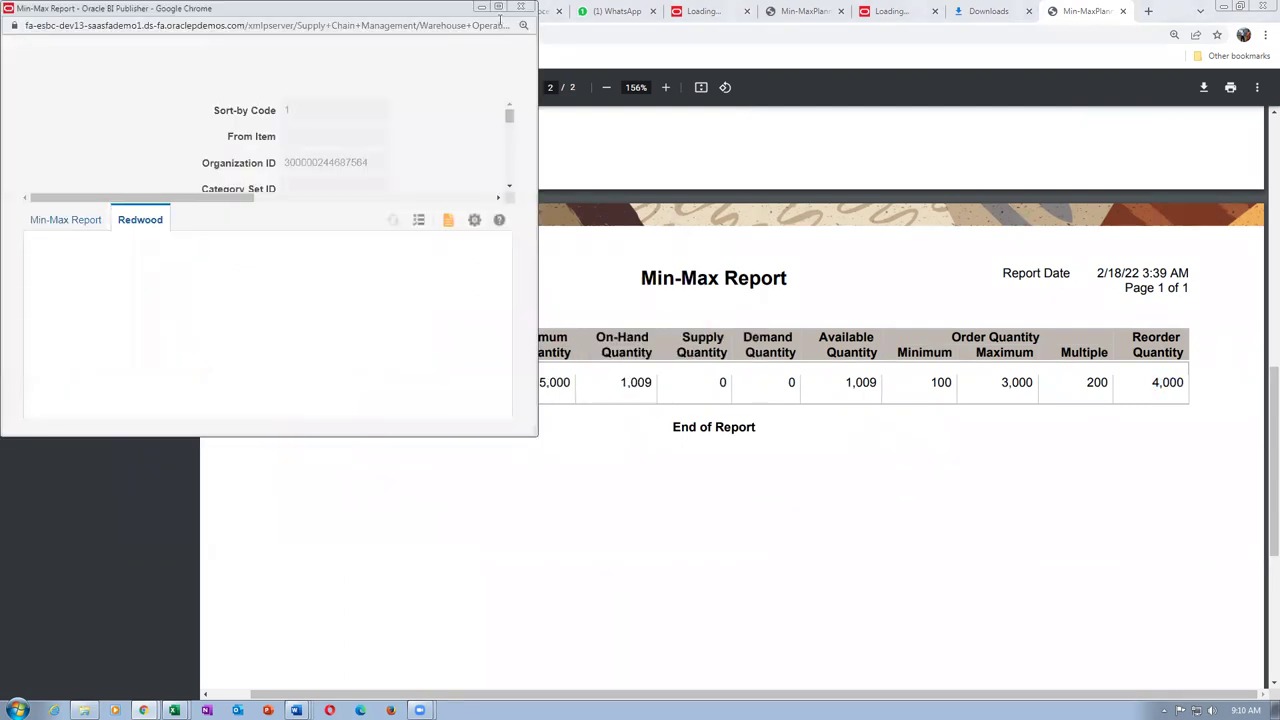
{"action": "left_click", "coordinate": [520, 8]}
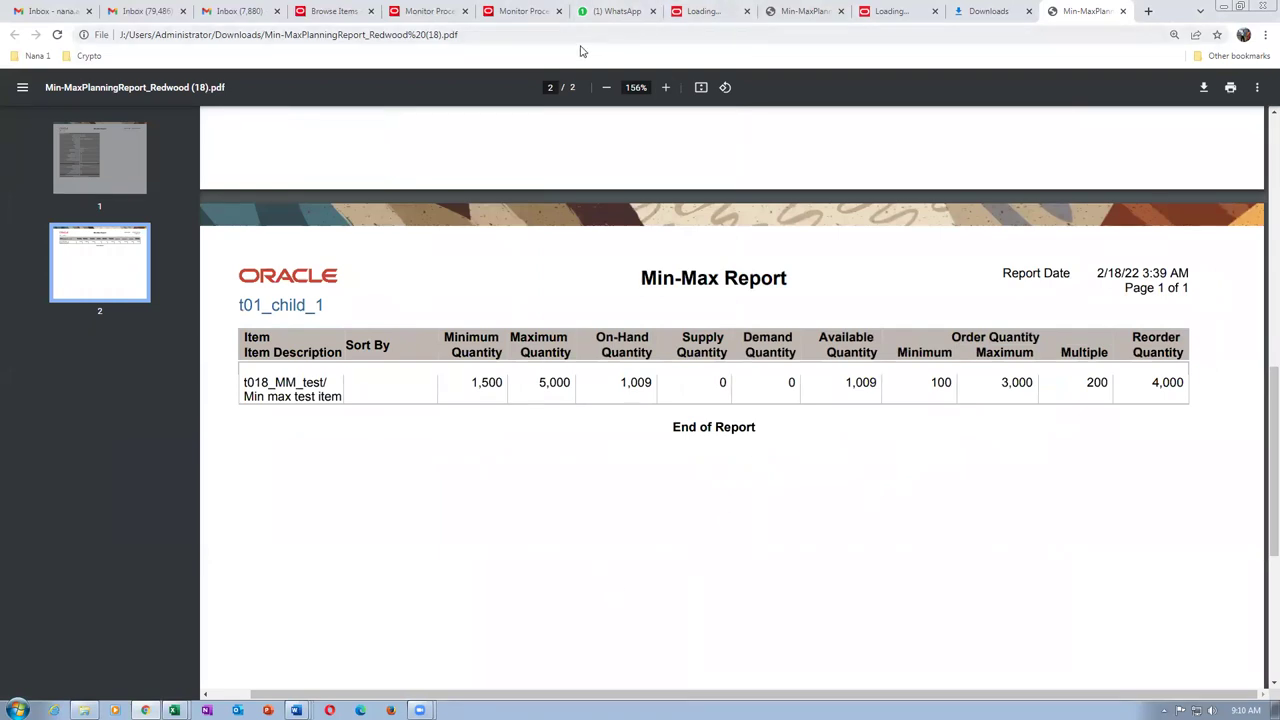
Refresh the process list, select the latest Print Min-Max Planning Report run, and switch to 37_DOO_SCO.
{"action": "left_click", "coordinate": [496, 12]}
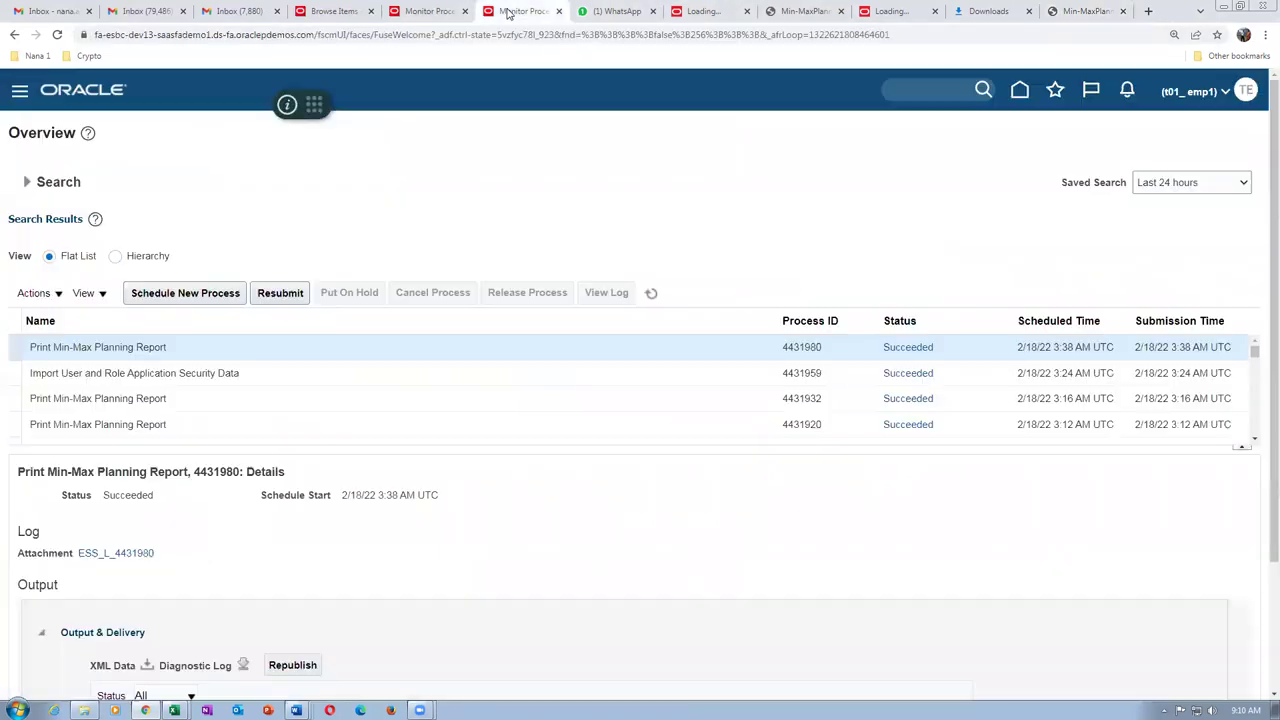
{"action": "left_click", "coordinate": [652, 295]}
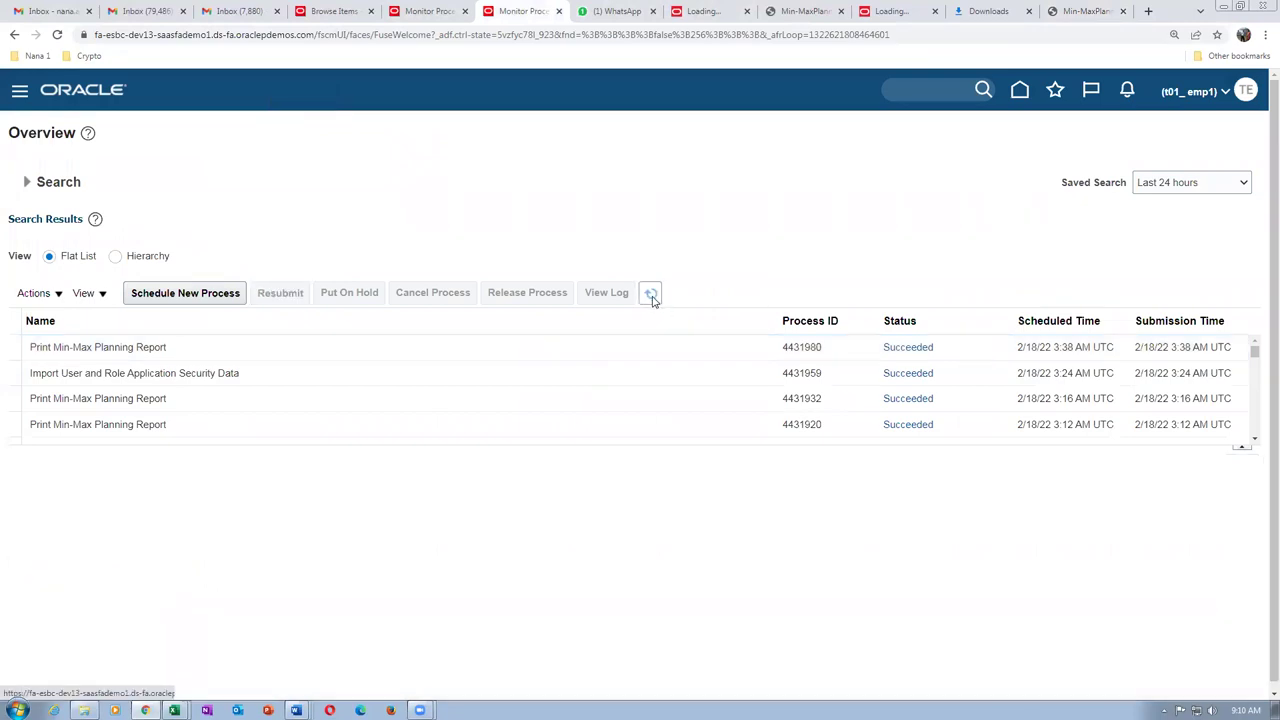
{"action": "left_click", "coordinate": [297, 351]}
{"action": "key", "text": "alt+Tab"}
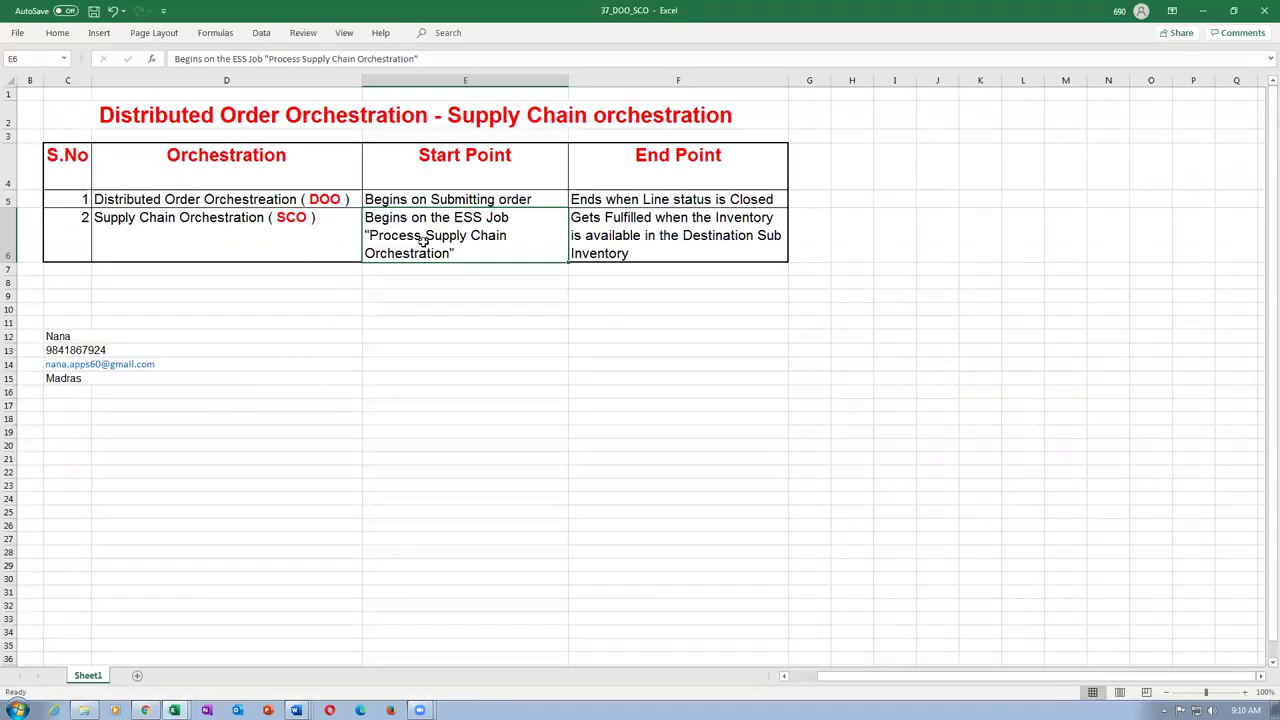
Read the 'Process Supply Chain Orchestration' job name in cell E6, then return to Oracle.
{"action": "double_click", "coordinate": [423, 240]}
{"action": "left_click_drag", "start_coordinate": [370, 236], "coordinate": [453, 253]}
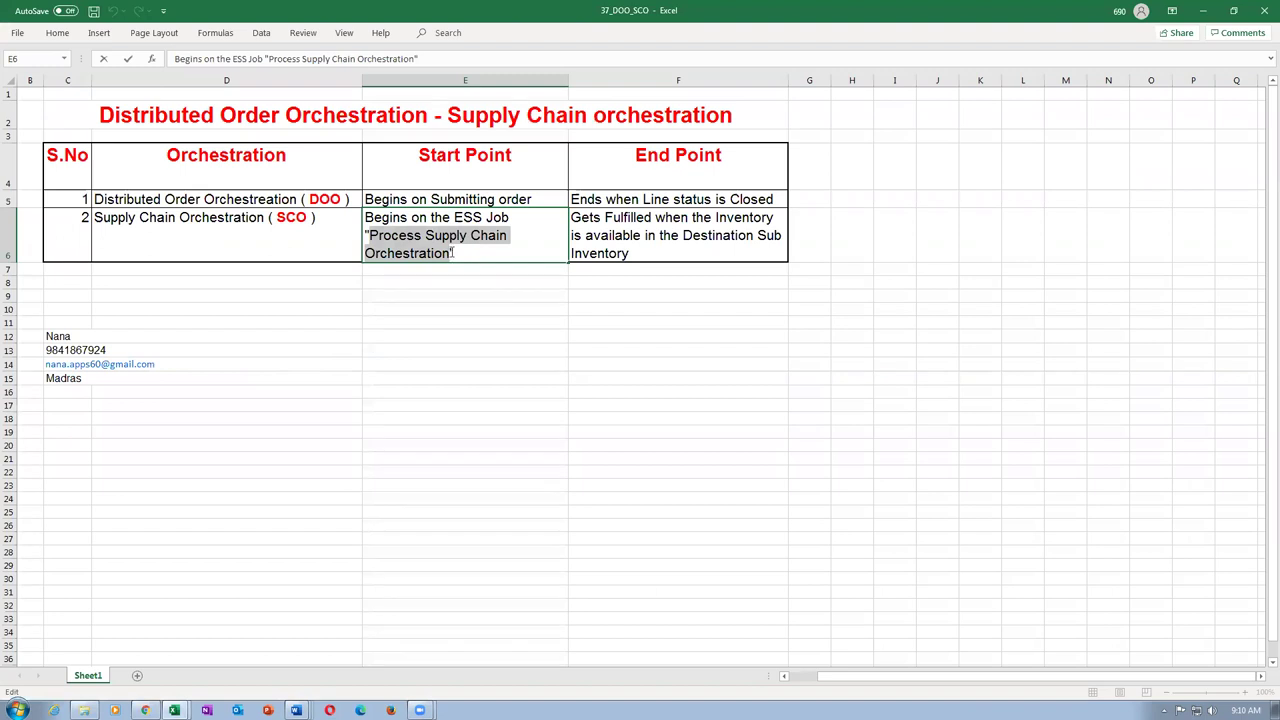
{"action": "left_click", "coordinate": [191, 248]}
{"action": "left_click", "coordinate": [465, 237]}
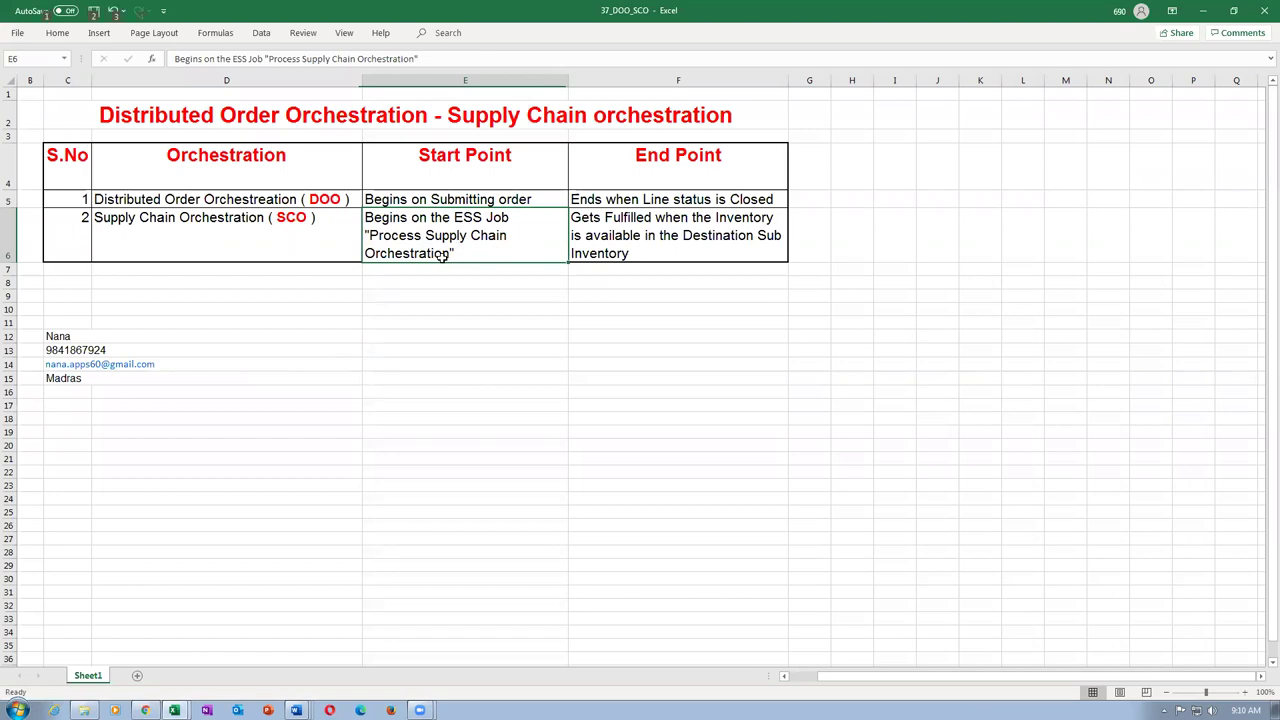
{"action": "key", "text": "alt+Tab"}
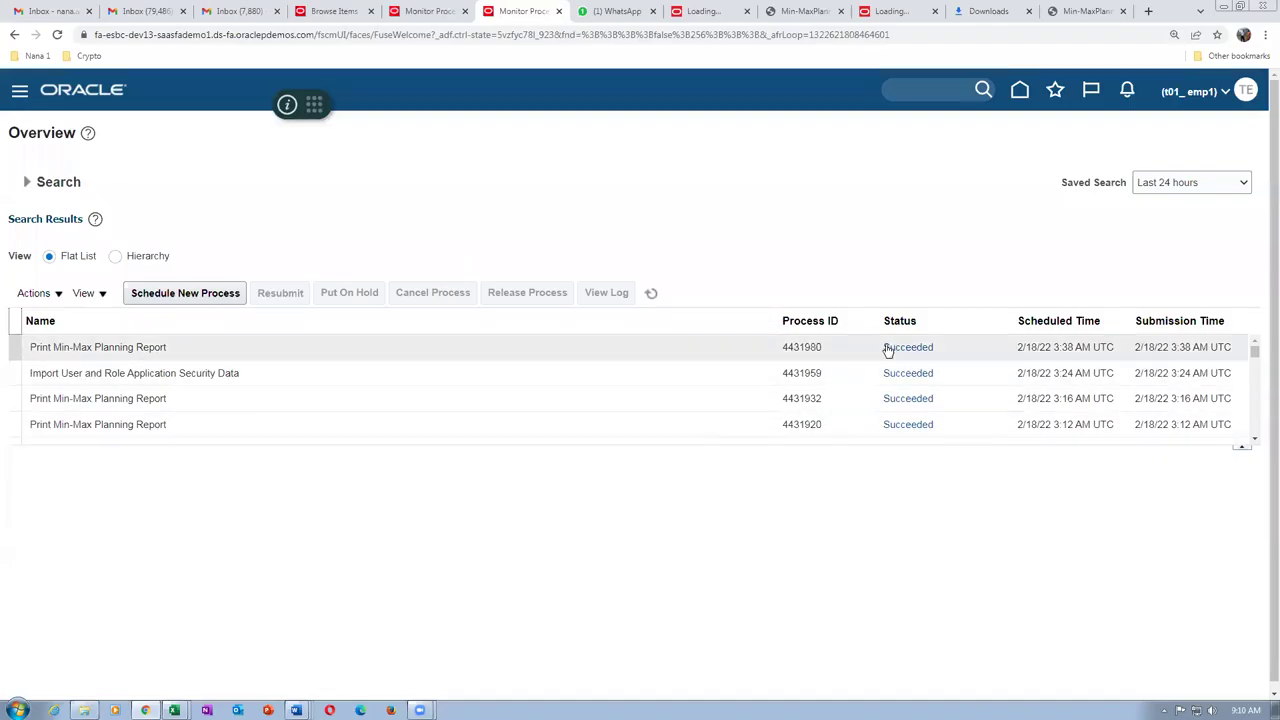
Copy Min-Max process ID 4431980 and schedule the Process Supply Chain Orchestration Interface job.
{"action": "left_click", "coordinate": [789, 347]}
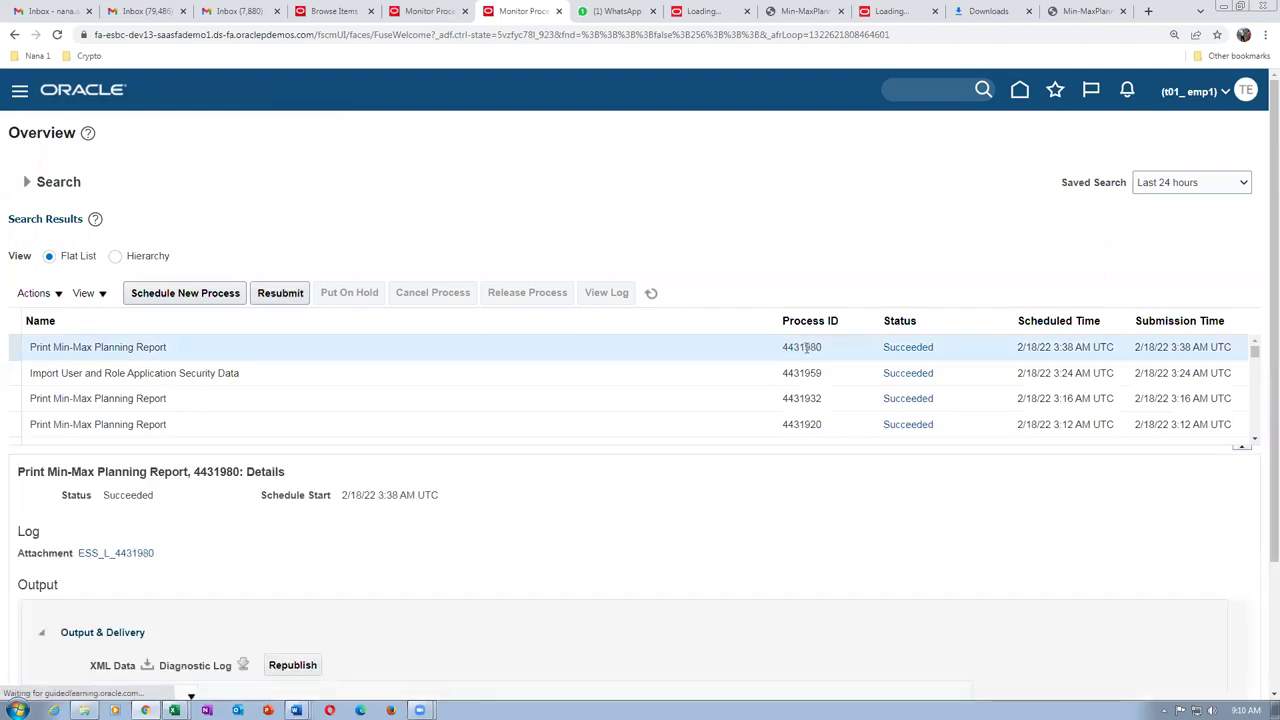
{"action": "left_click_drag", "start_coordinate": [785, 347], "coordinate": [825, 357]}
{"action": "key", "text": "ctrl+c"}
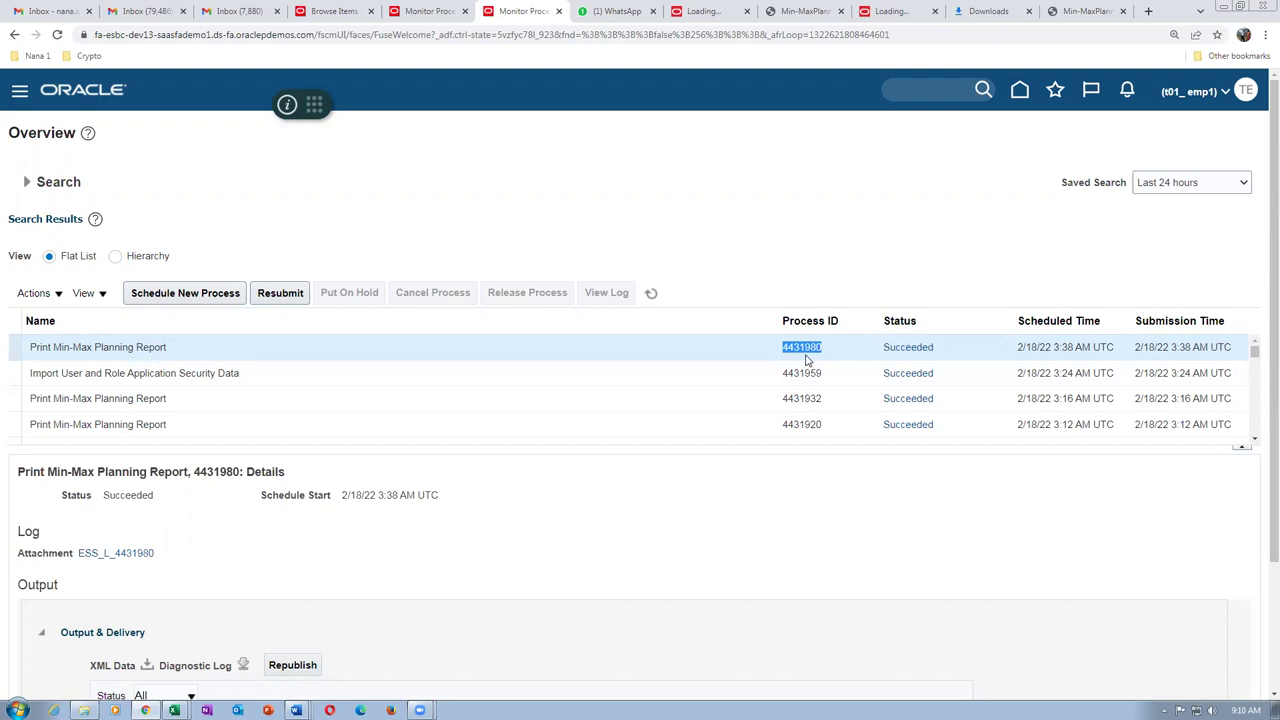
{"action": "left_click", "coordinate": [158, 296]}
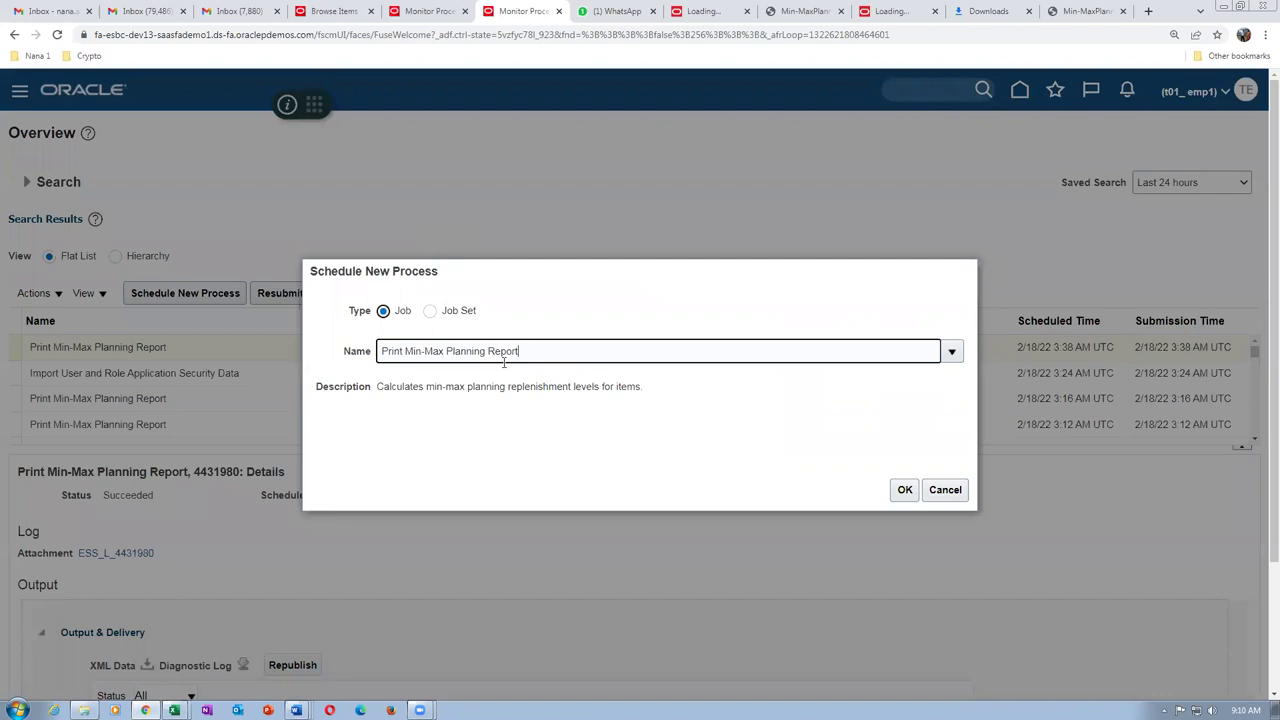
{"action": "type", "text": "proce"}
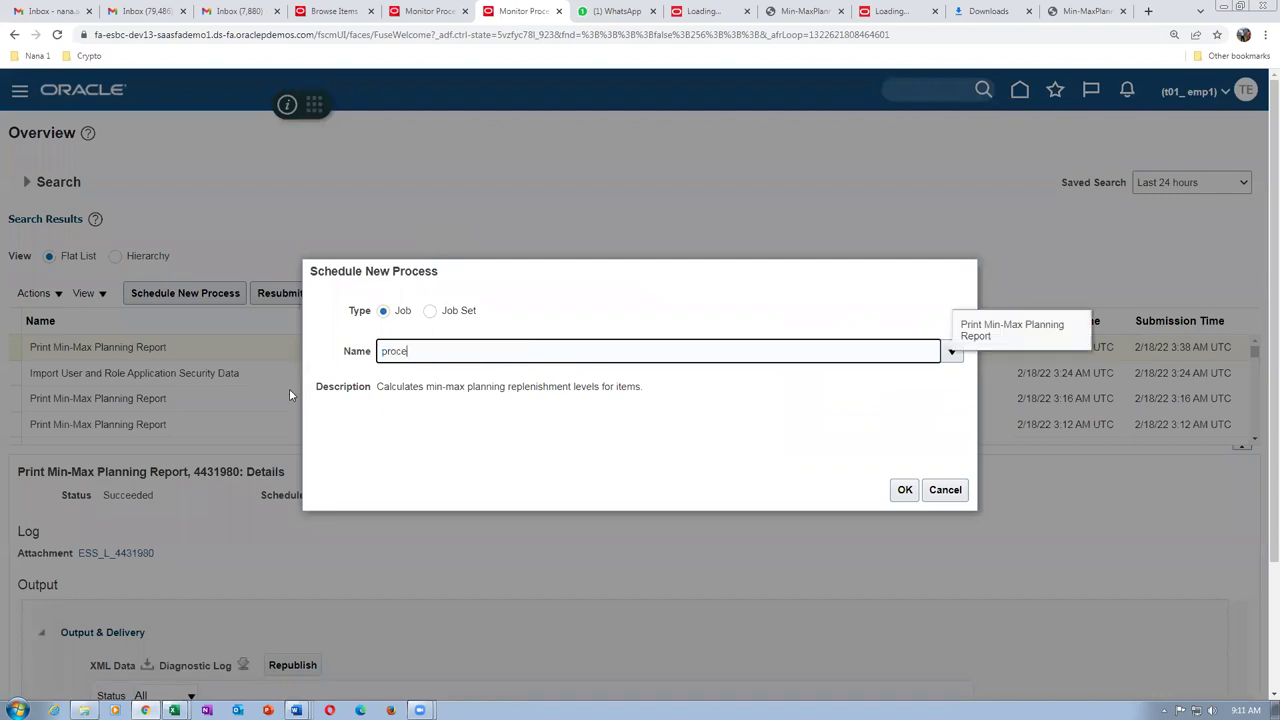
{"action": "type", "text": "ss supply"}
{"action": "key", "text": "Tab"}
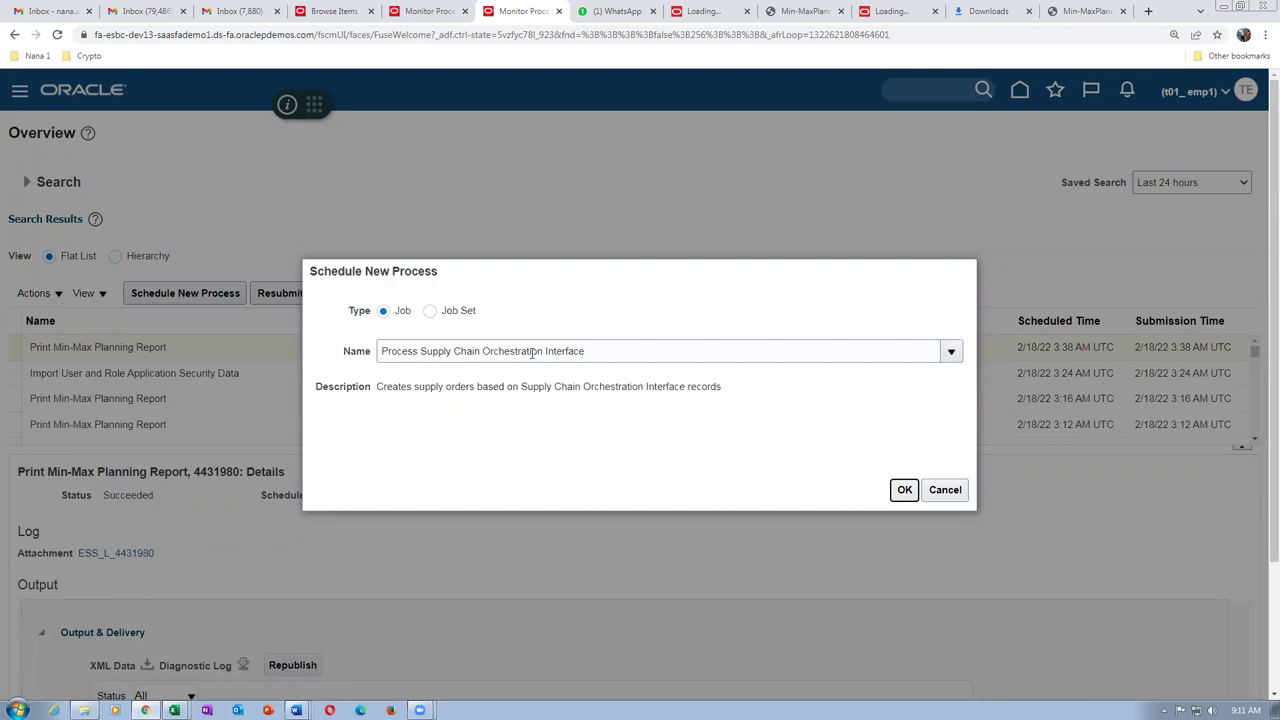
{"action": "key", "text": "alt+Tab"}
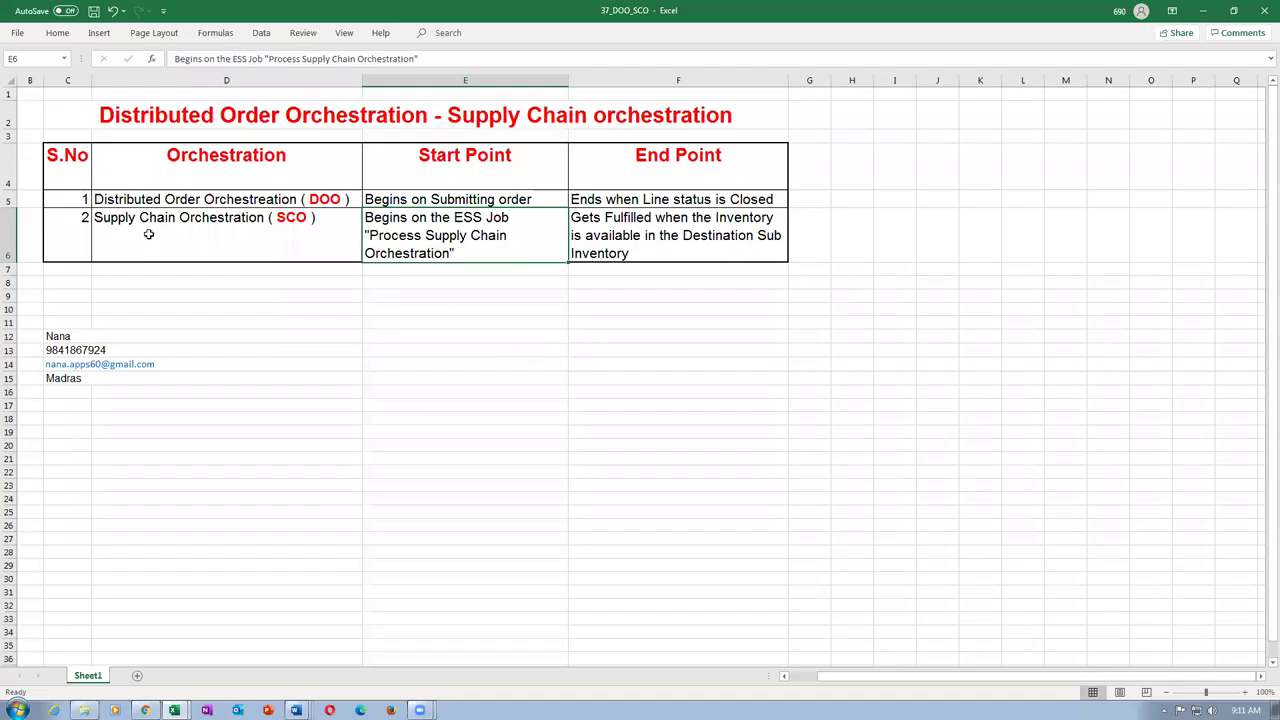
Compare the SCO orchestration entry in D6 with its start point in E6.
{"action": "left_click", "coordinate": [148, 234]}
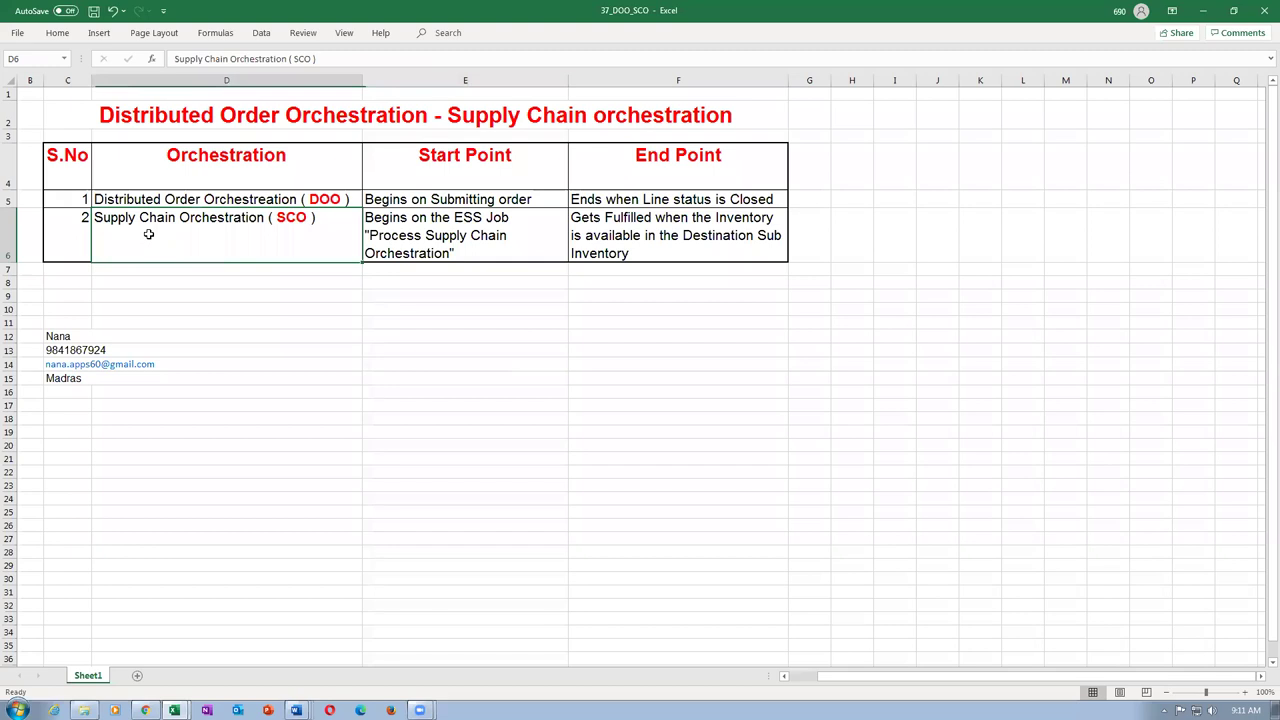
{"action": "left_click", "coordinate": [472, 235]}
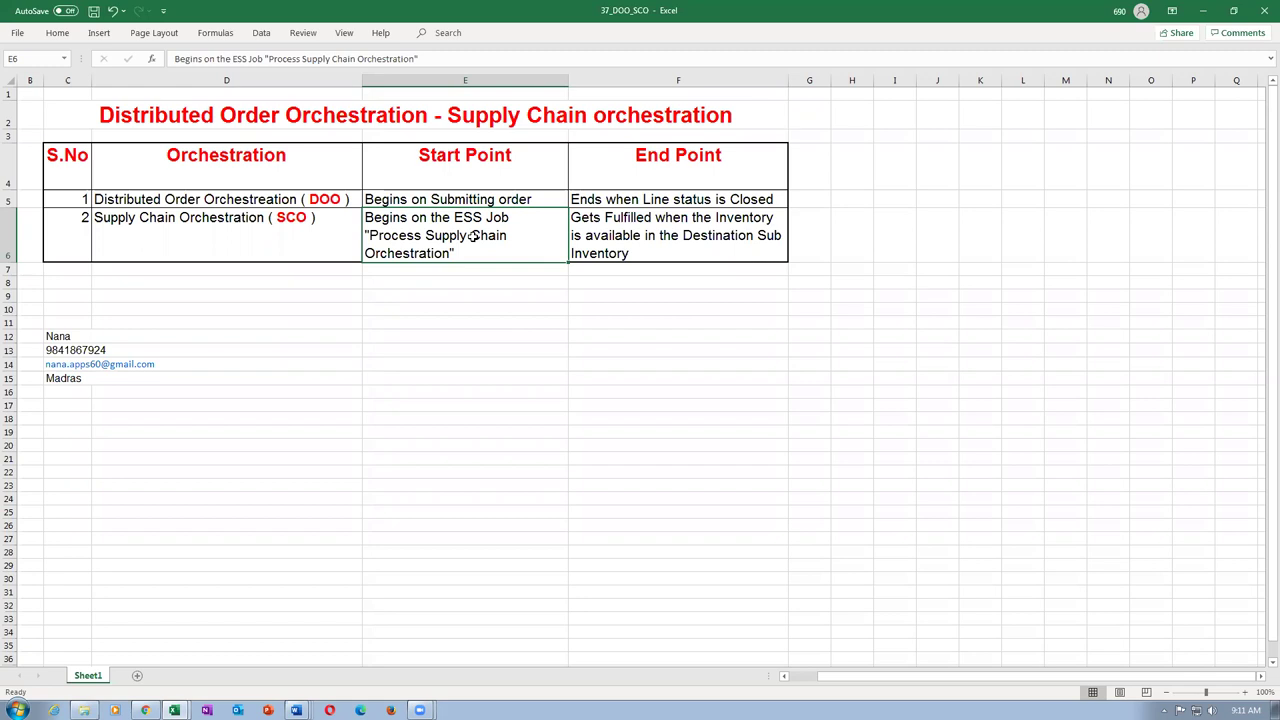
{"action": "left_click", "coordinate": [147, 236]}
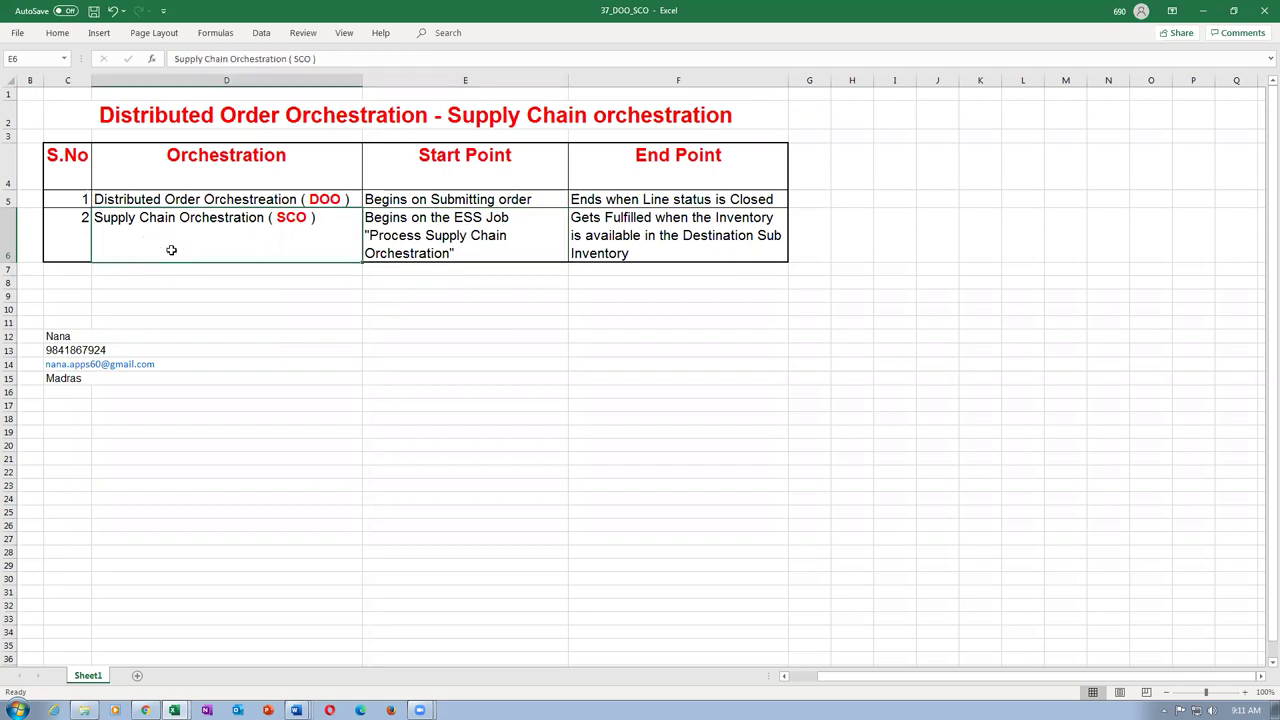
{"action": "left_click", "coordinate": [470, 238]}
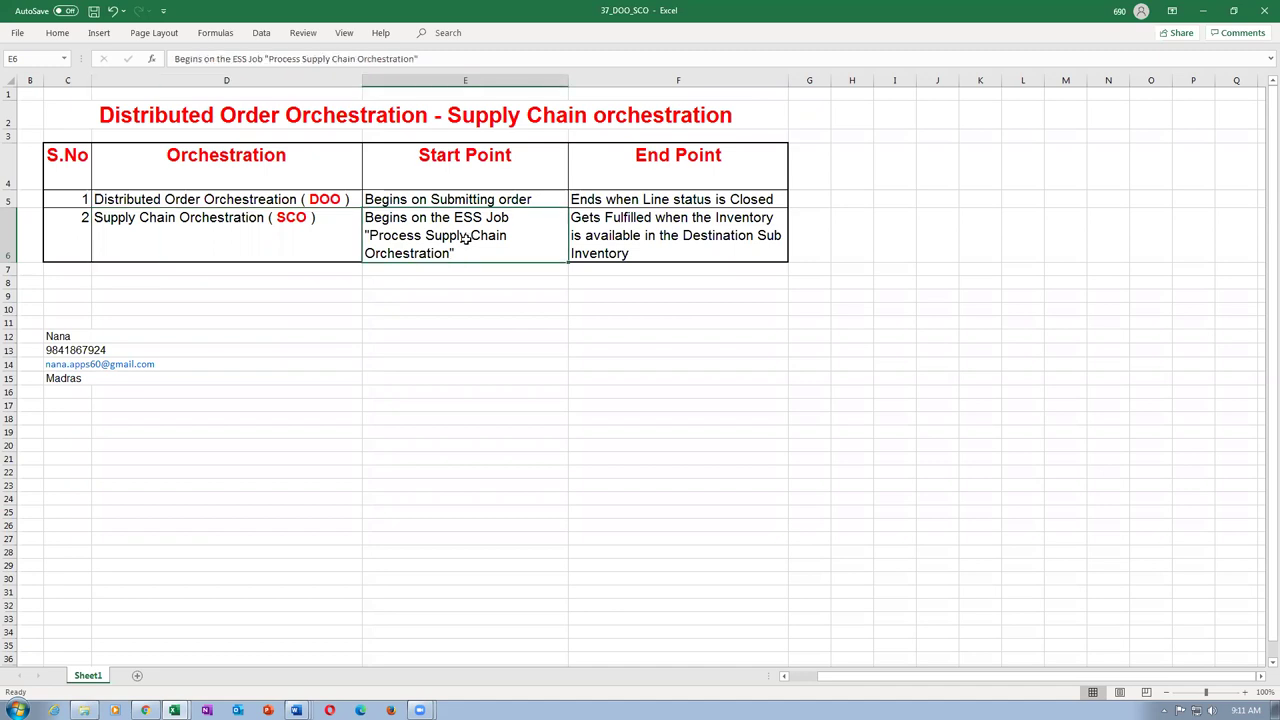
Confirm the orchestration interface job and set Supply Request System to Oracle Fusion Inventory Management.
{"action": "key", "text": "alt+Tab"}
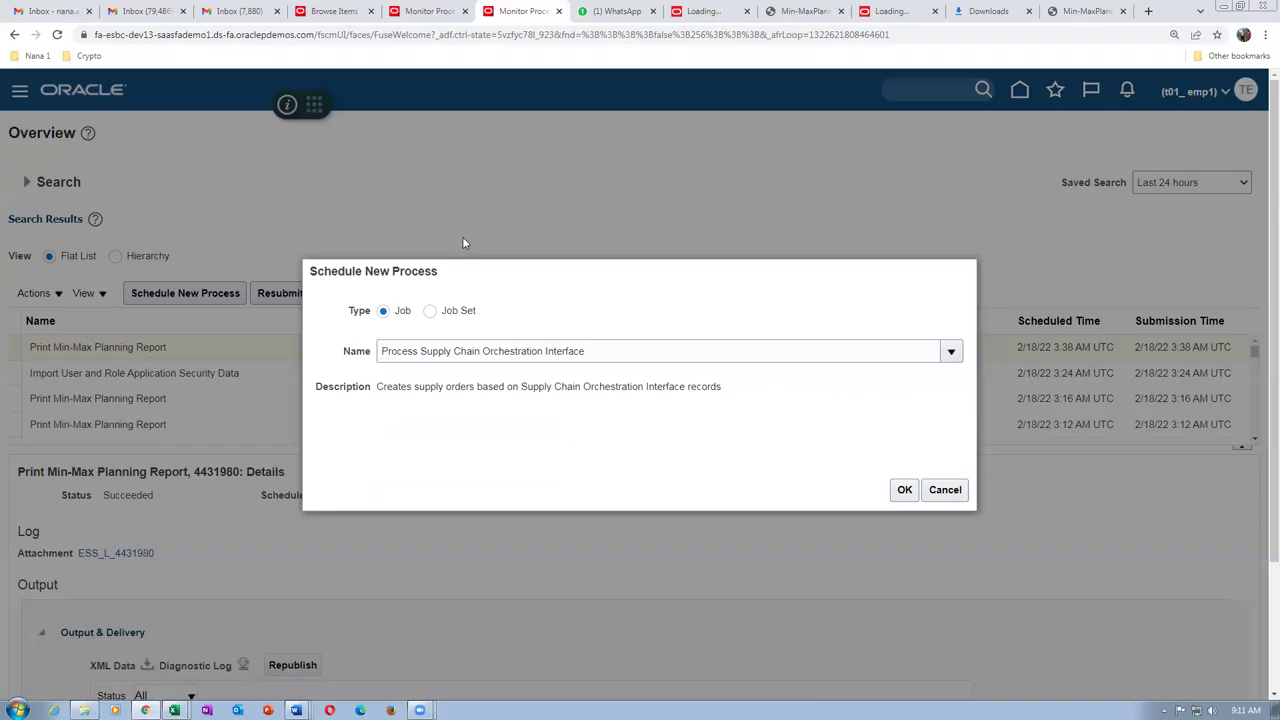
{"action": "left_click", "coordinate": [901, 490]}
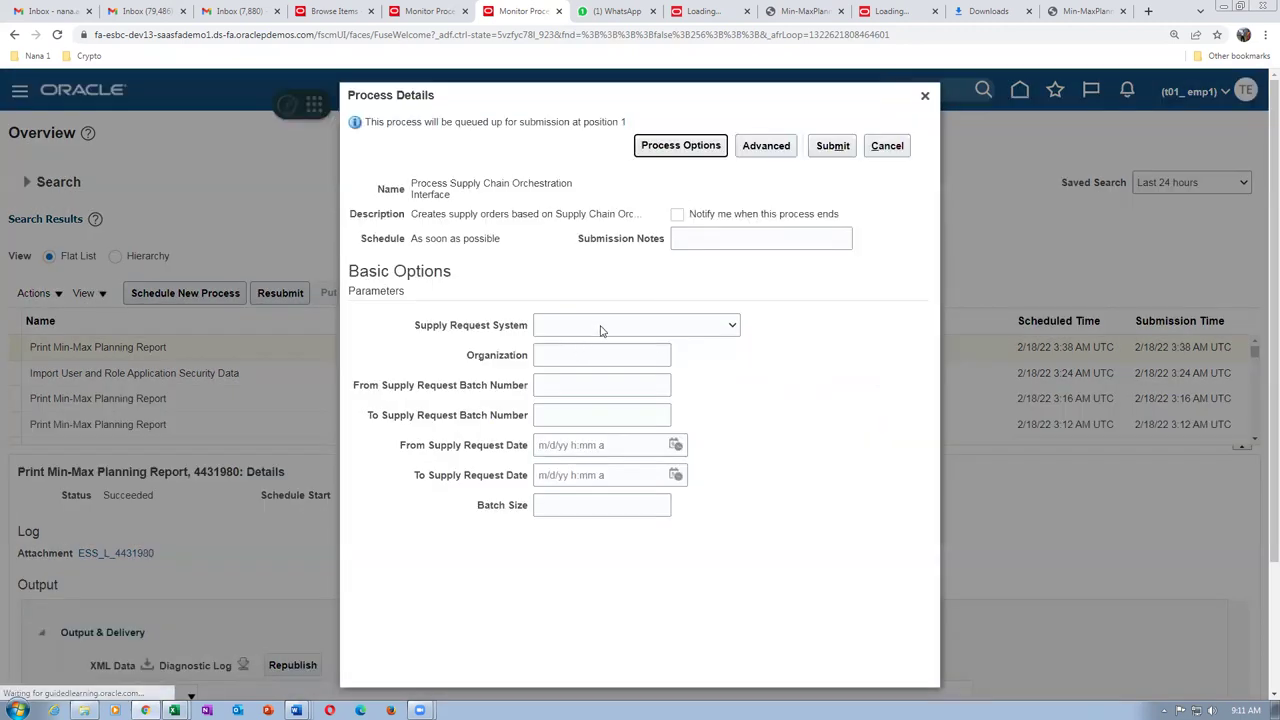
{"action": "left_click", "coordinate": [601, 328]}
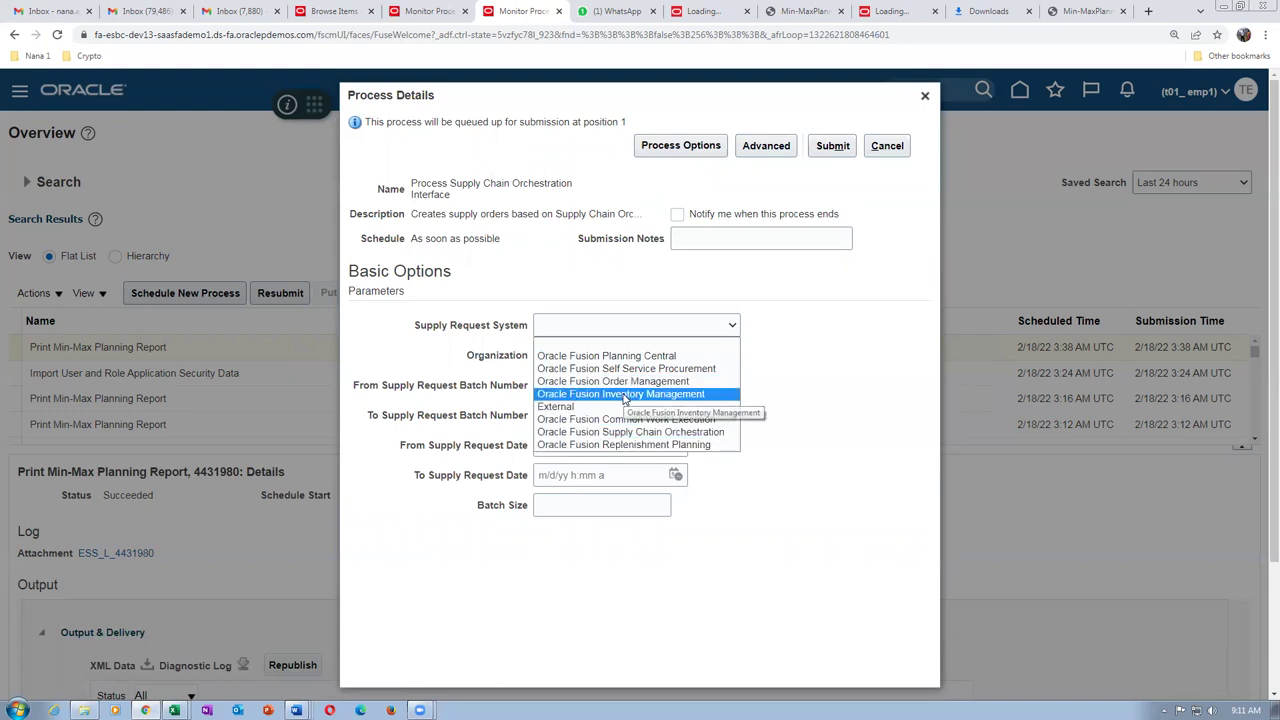
{"action": "left_click", "coordinate": [624, 396]}
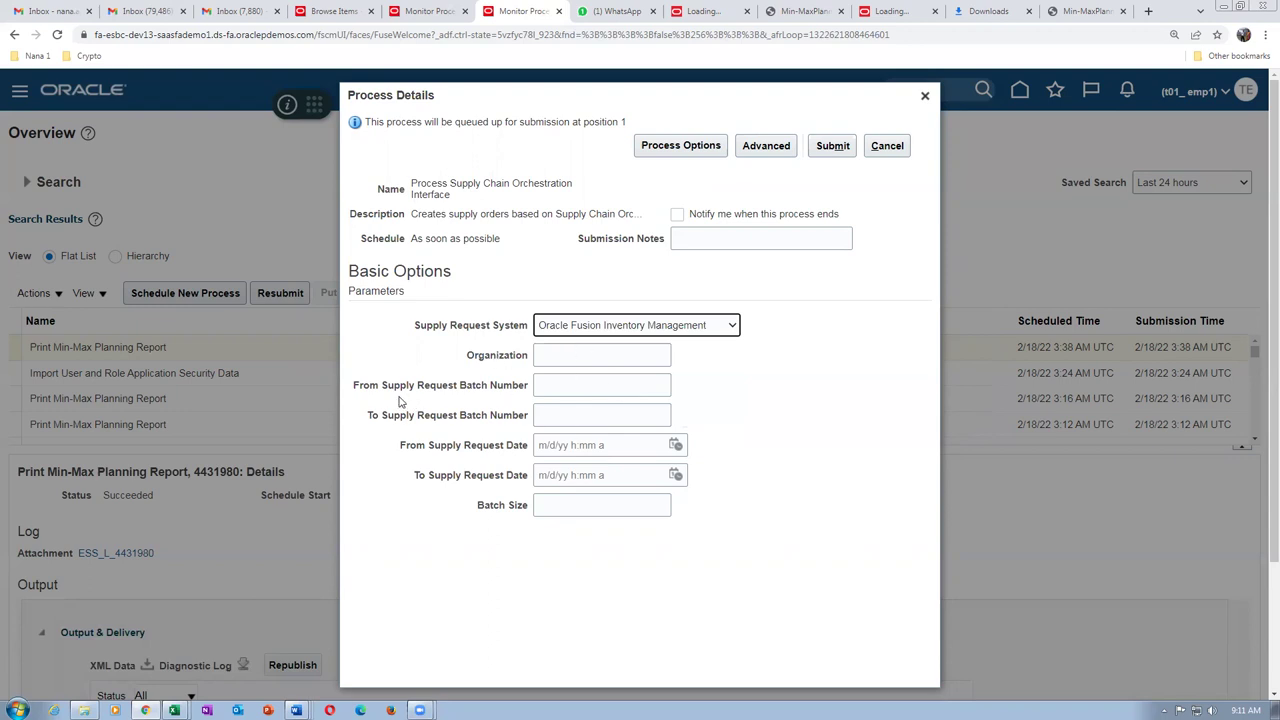
Enter MINMAX4431980 as From and To batch numbers and submit it as process 4431984.
{"action": "left_click", "coordinate": [583, 386]}
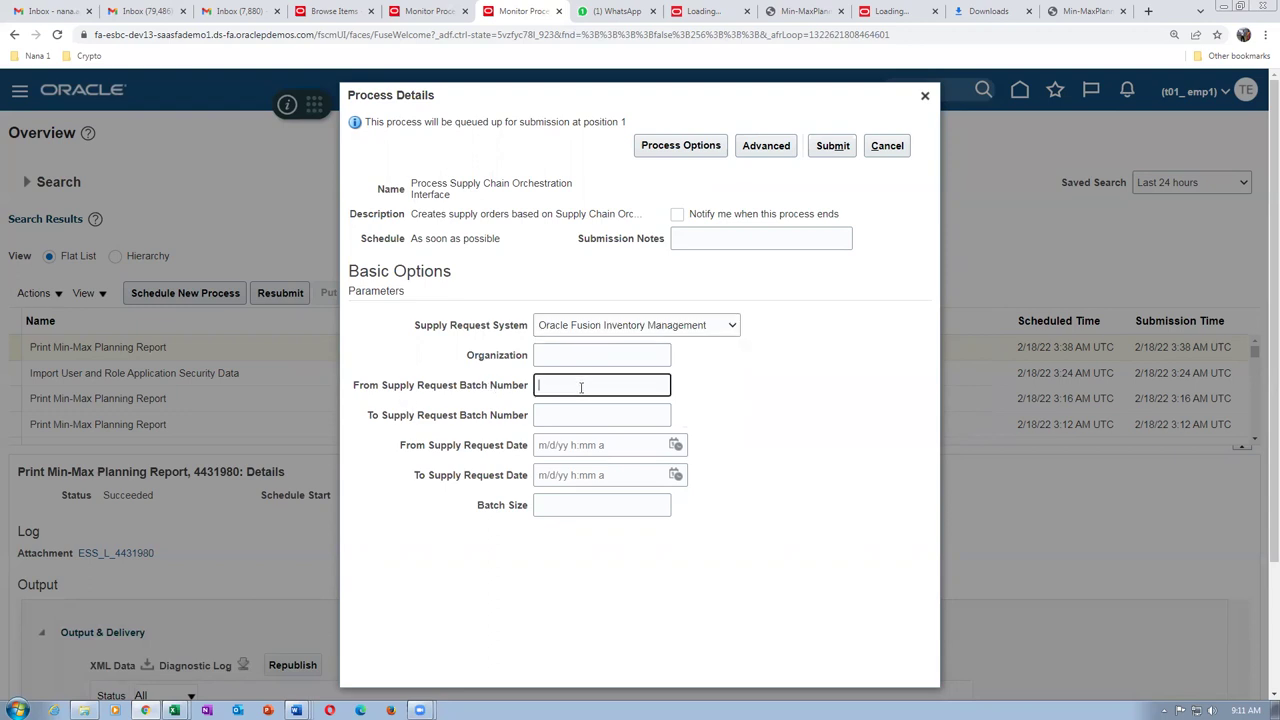
{"action": "type", "text": "MINMAX"}
{"action": "key", "text": "ctrl+v"}
{"action": "left_click_drag", "start_coordinate": [578, 386], "coordinate": [622, 385]}
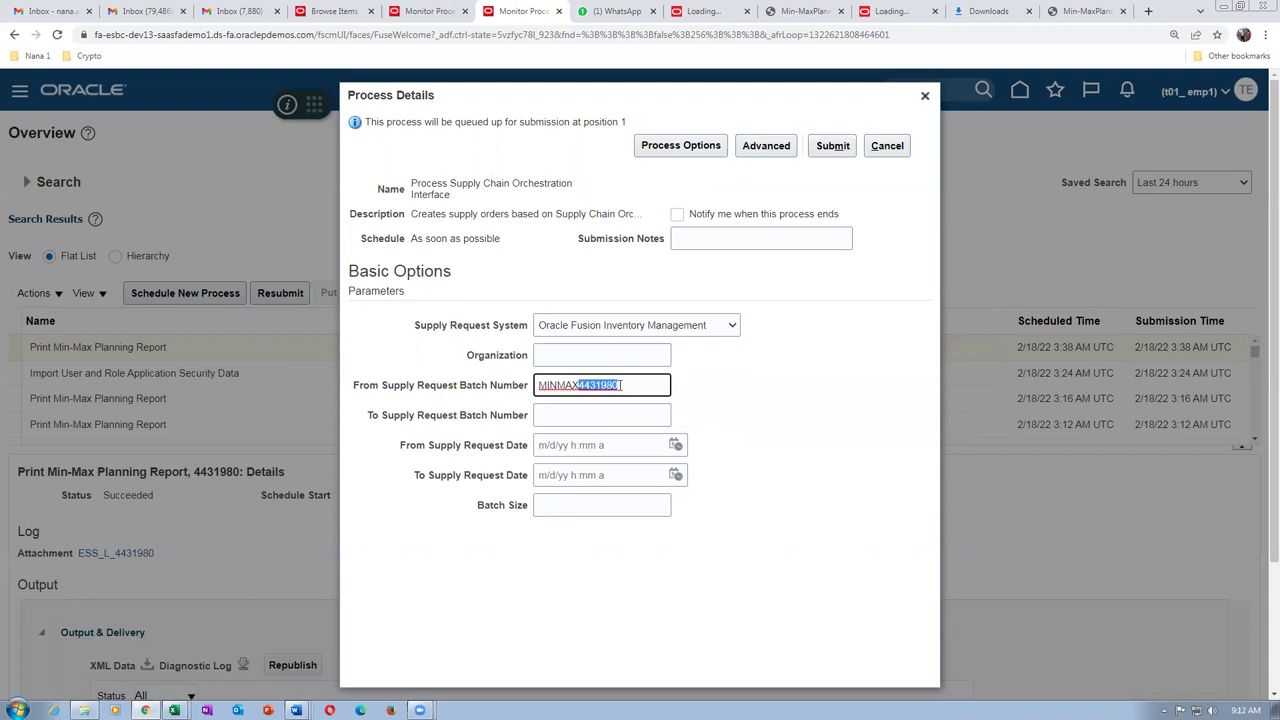
{"action": "left_click", "coordinate": [625, 386]}
{"action": "double_click", "coordinate": [605, 387]}
{"action": "key", "text": "ctrl+c"}
{"action": "left_click", "coordinate": [569, 413]}
{"action": "key", "text": "ctrl+v"}
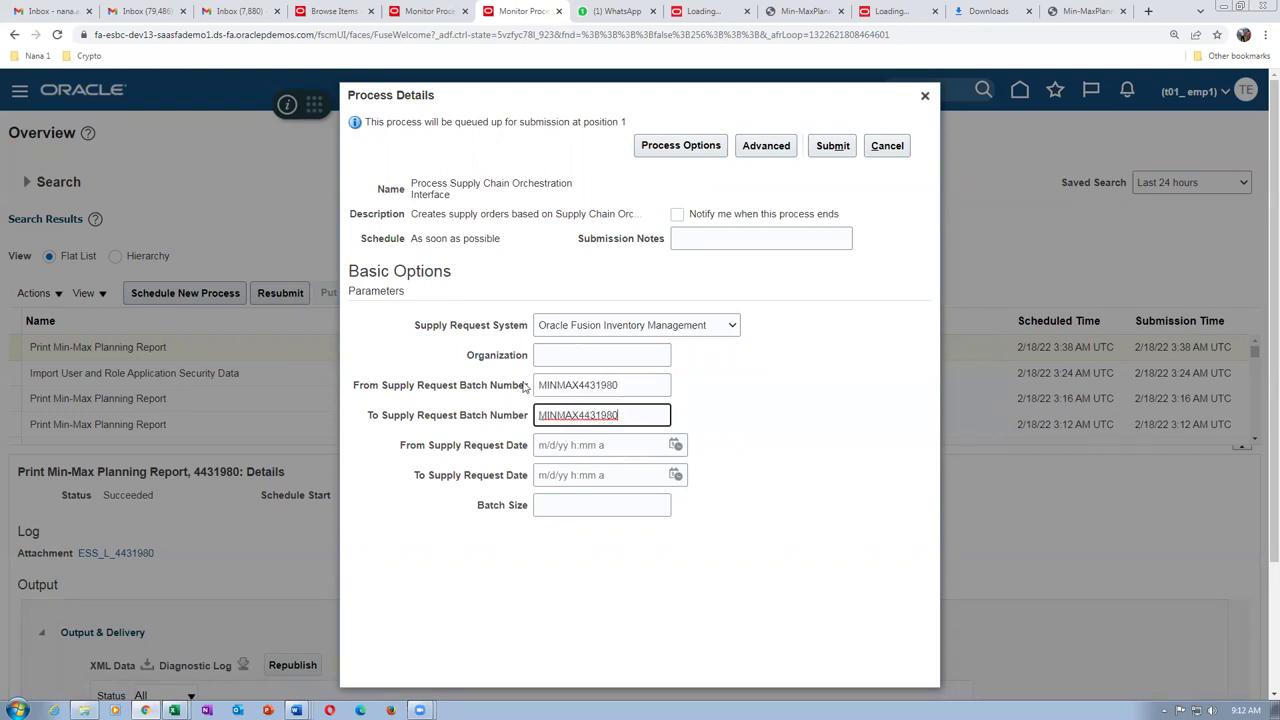
{"action": "left_click", "coordinate": [582, 600]}
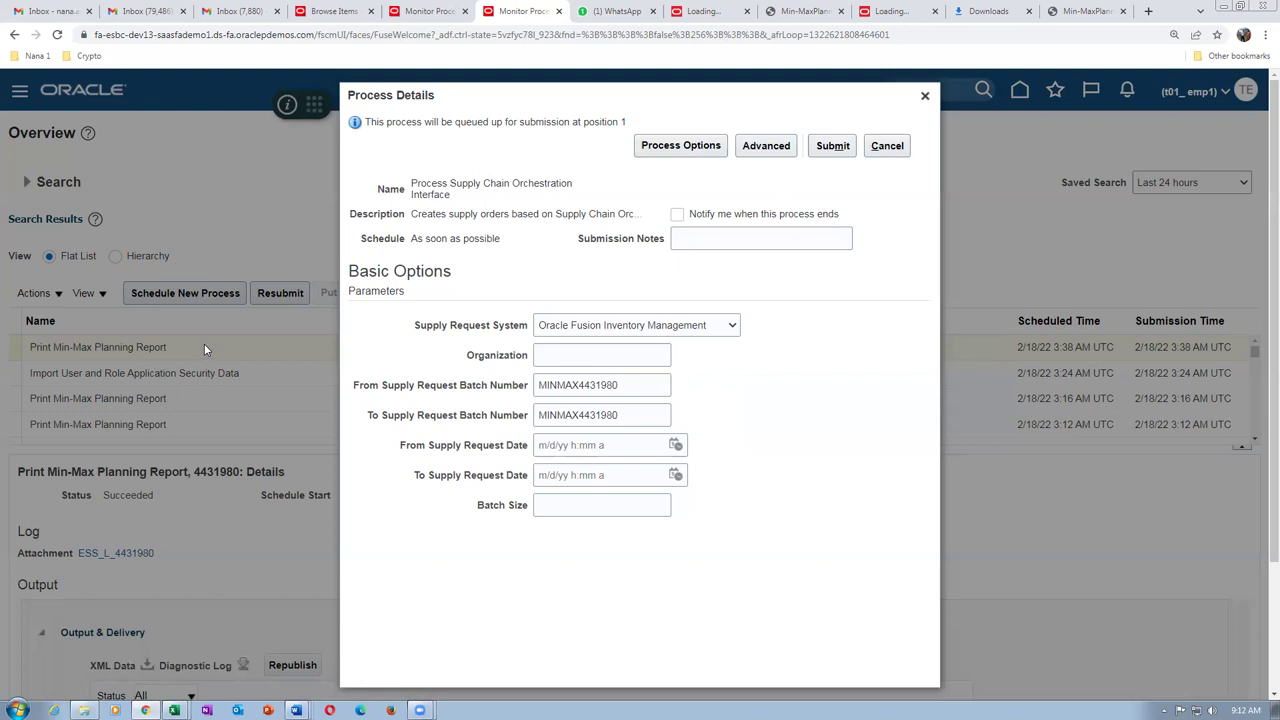
{"action": "left_click", "coordinate": [832, 145]}
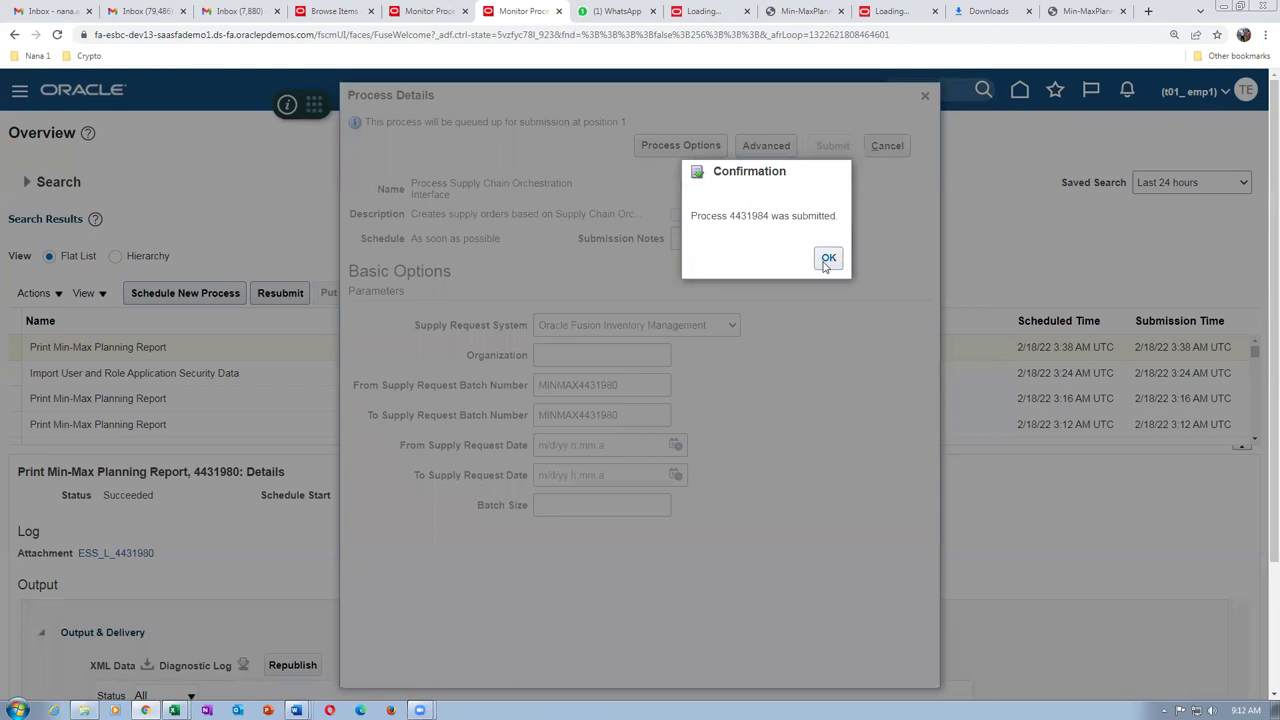
{"action": "left_click", "coordinate": [829, 259]}
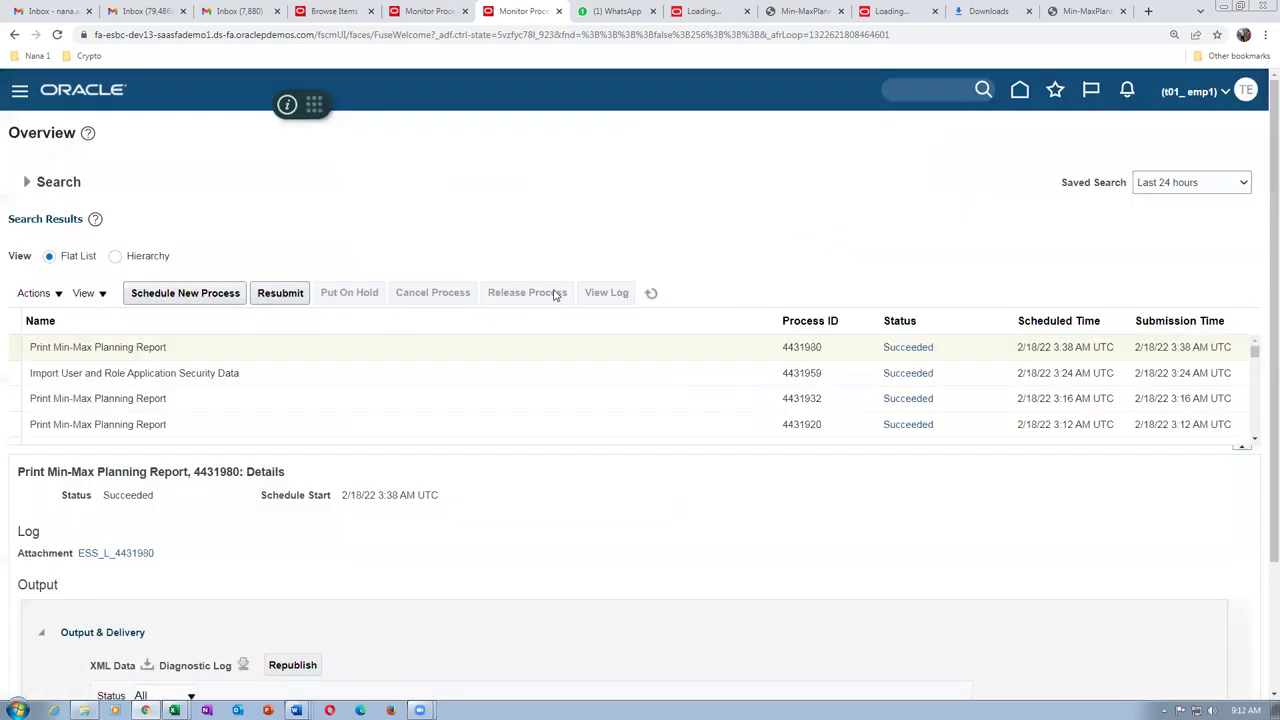
Refresh the process list until 4431984 shows Succeeded, then show that process's details.
{"action": "left_click", "coordinate": [652, 296]}
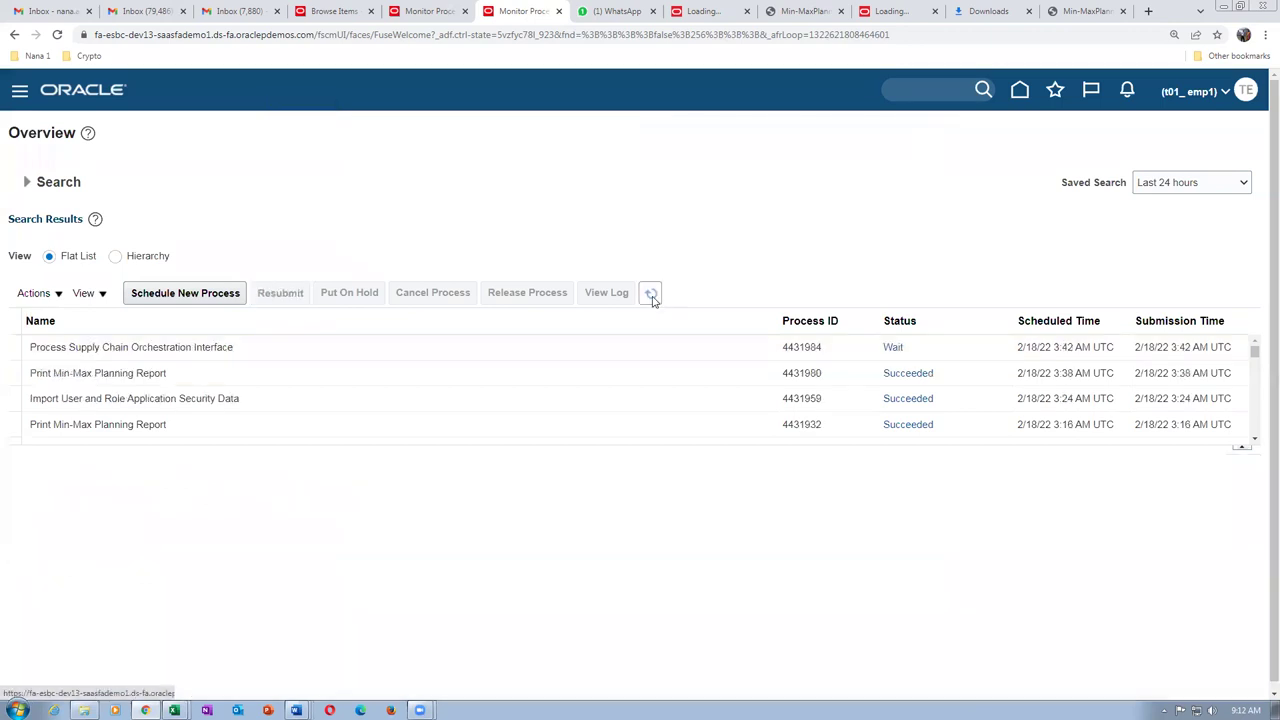
{"action": "left_click", "coordinate": [651, 295]}
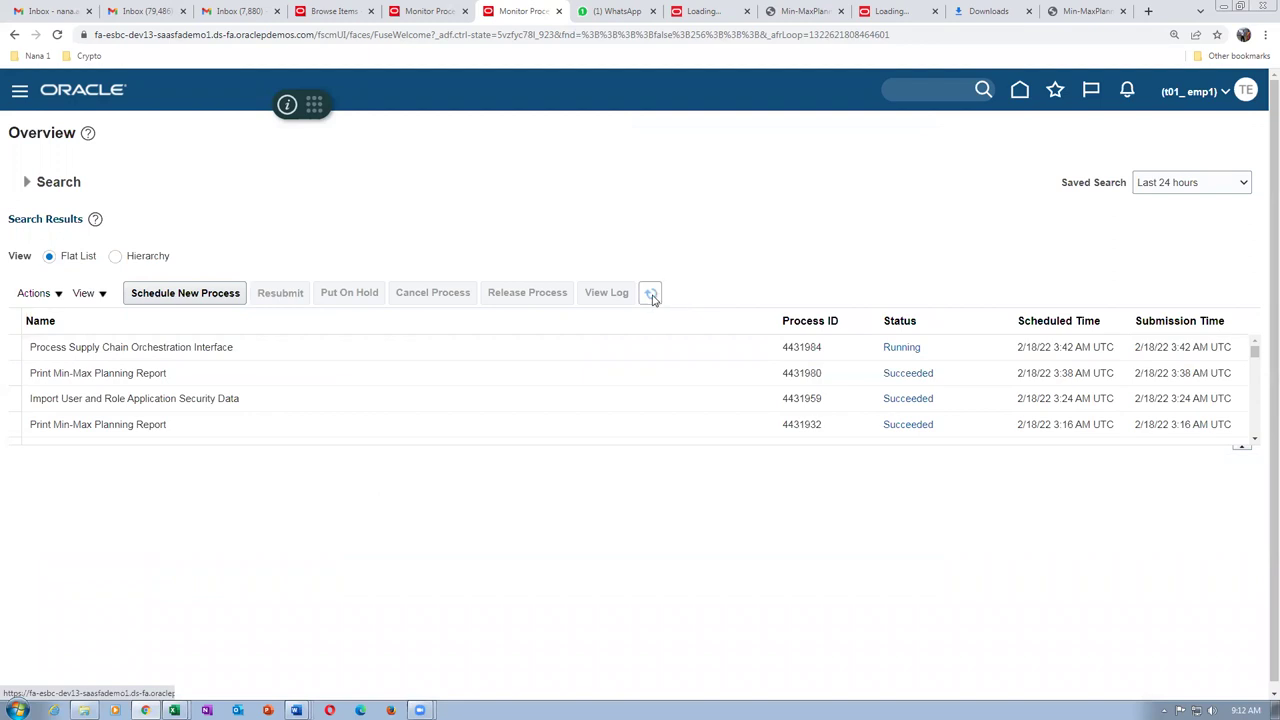
{"action": "key", "text": "alt+Tab"}
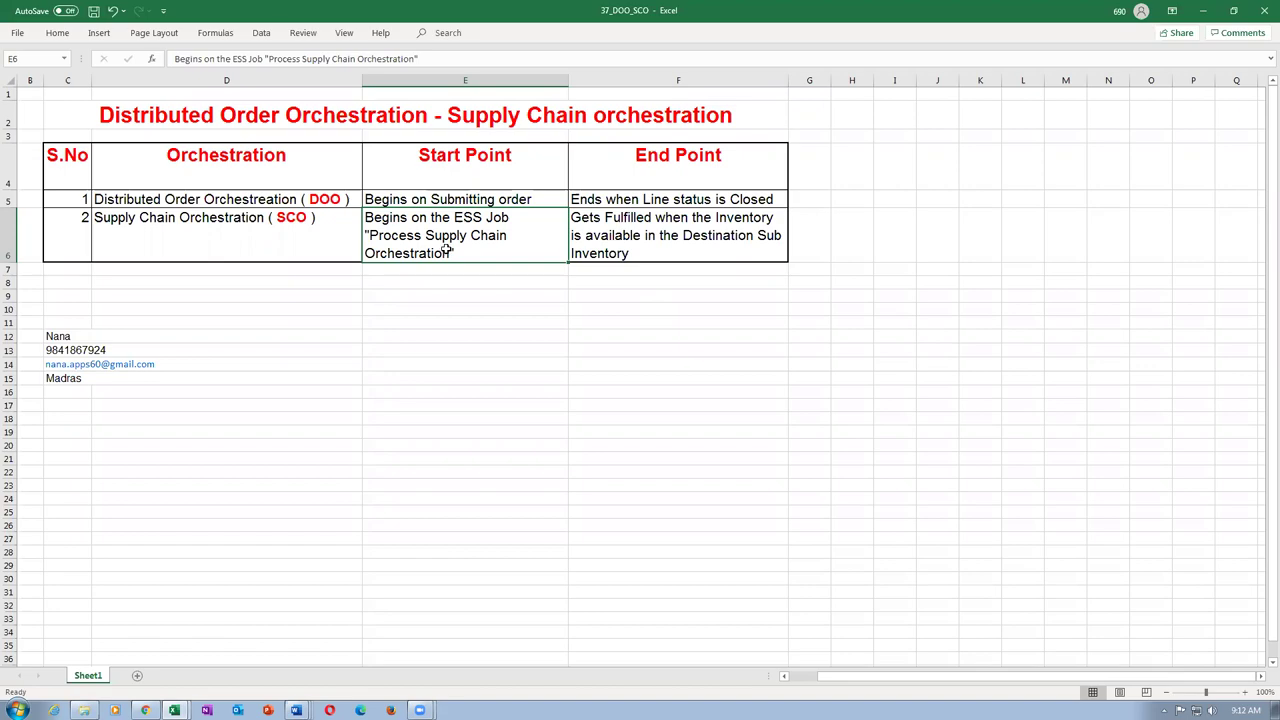
{"action": "key", "text": "alt+Tab"}
{"action": "left_click", "coordinate": [651, 294]}
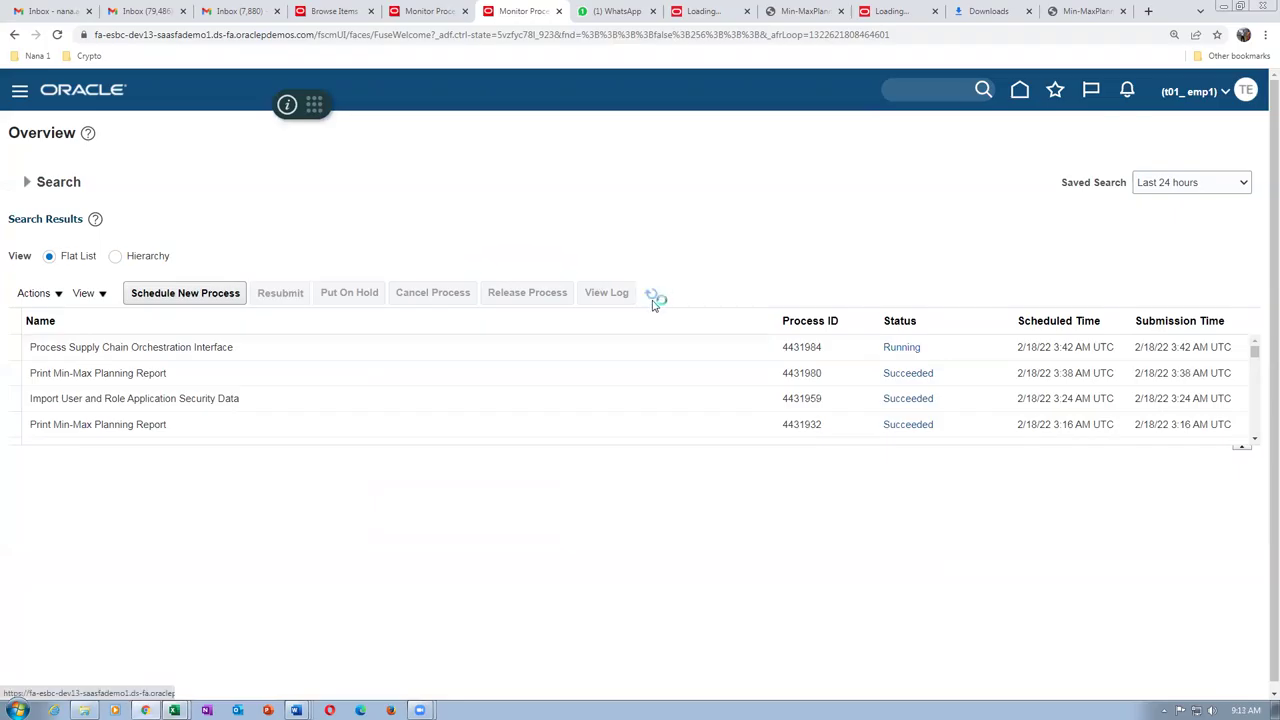
{"action": "left_click", "coordinate": [243, 350]}
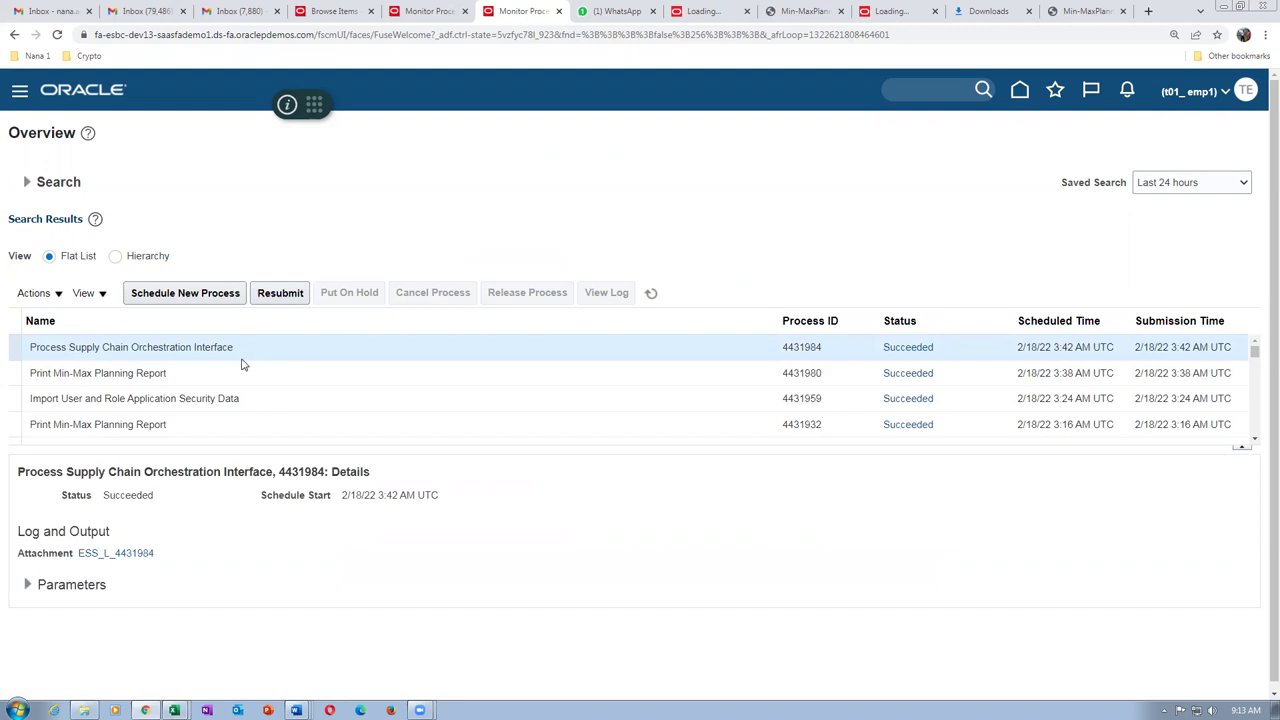
Download 4431984.log, open it in Notepad, select all its text, and close it.
{"action": "left_click", "coordinate": [113, 558]}
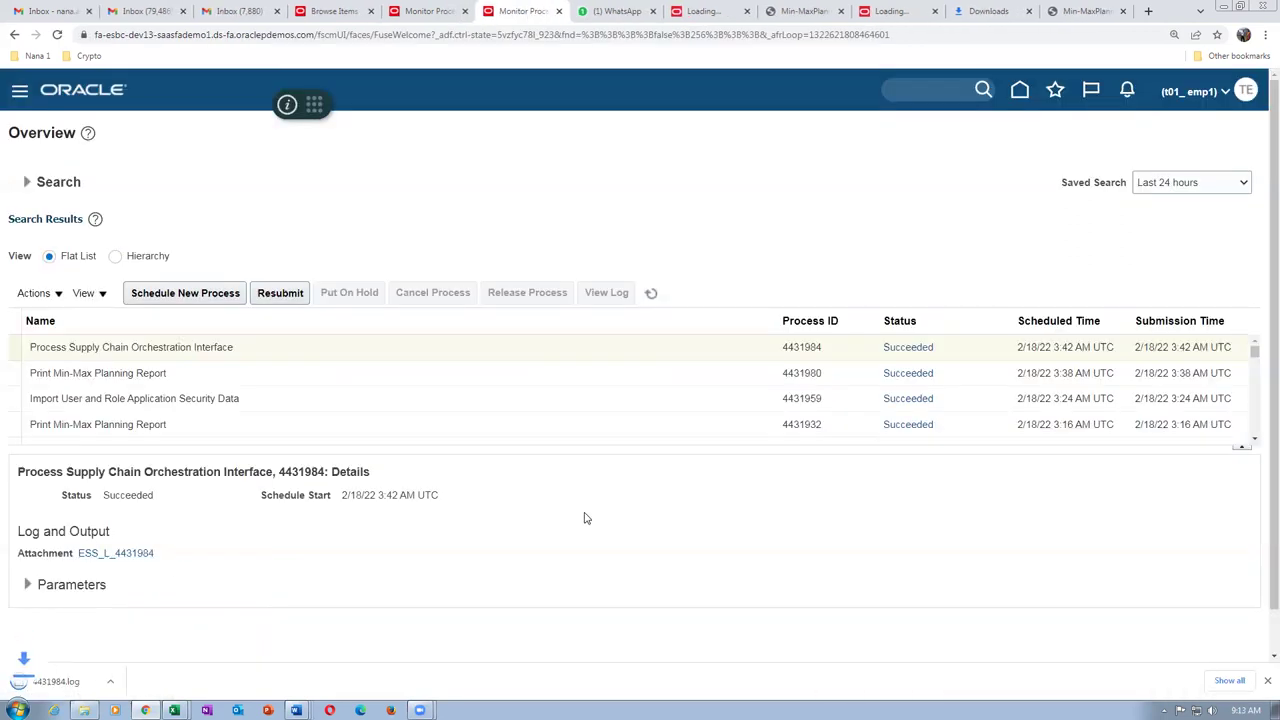
{"action": "left_click", "coordinate": [1225, 681]}
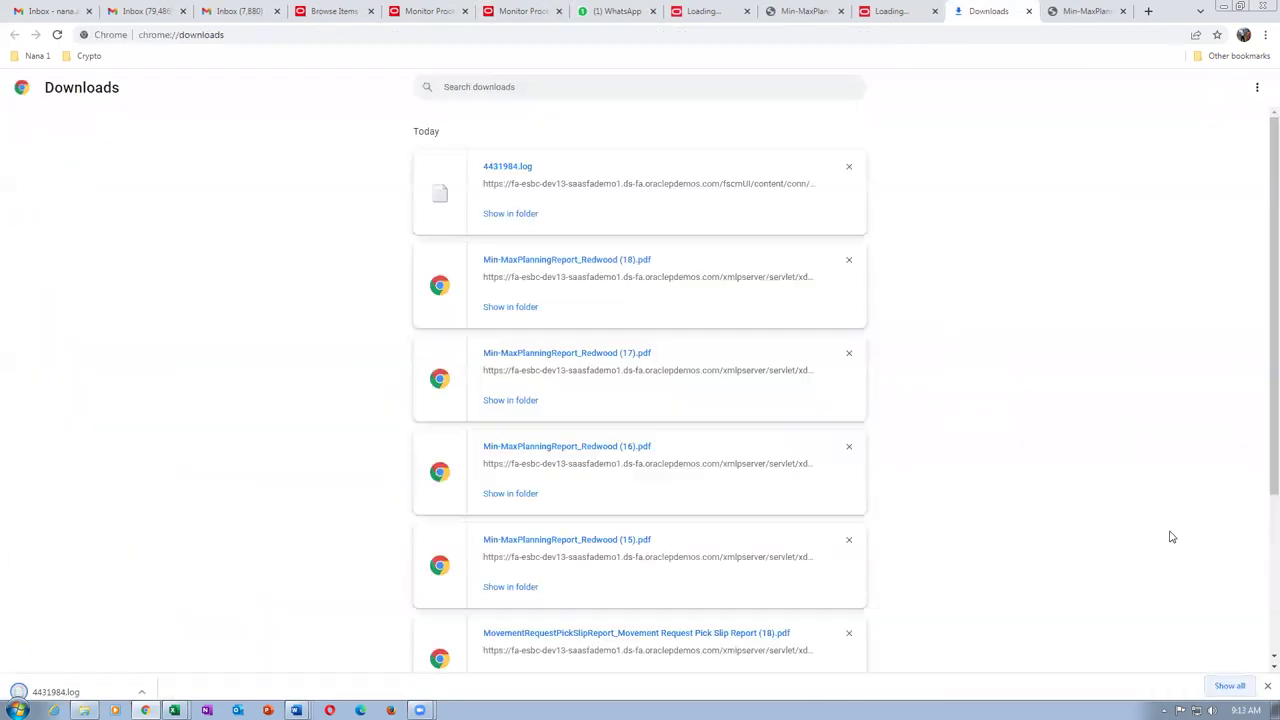
{"action": "left_click", "coordinate": [506, 168]}
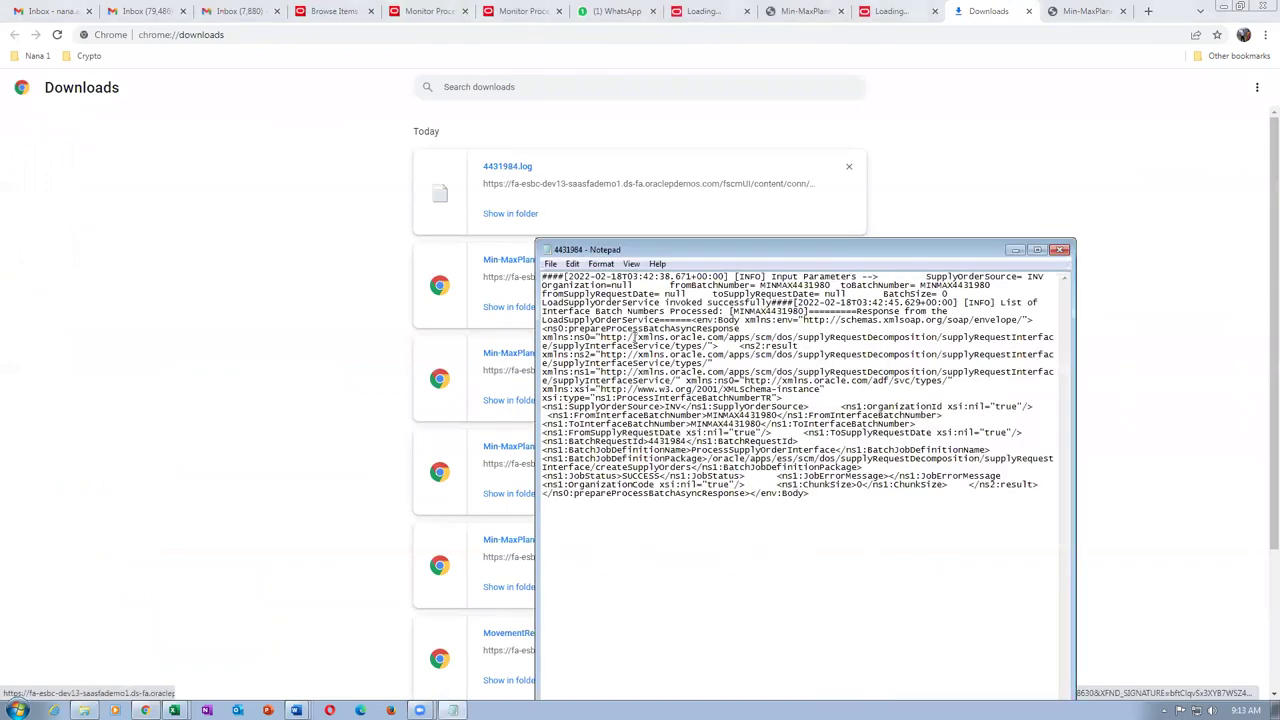
{"action": "key", "text": "ctrl+a"}
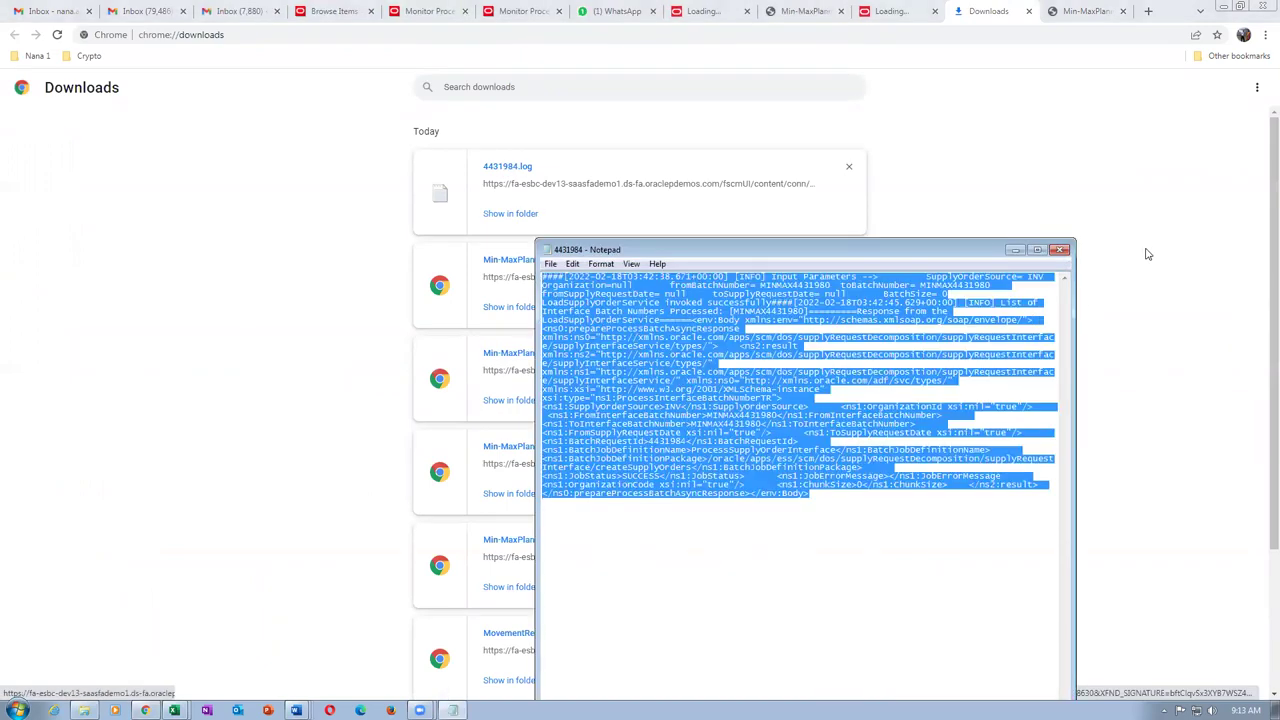
{"action": "left_click", "coordinate": [1061, 249]}
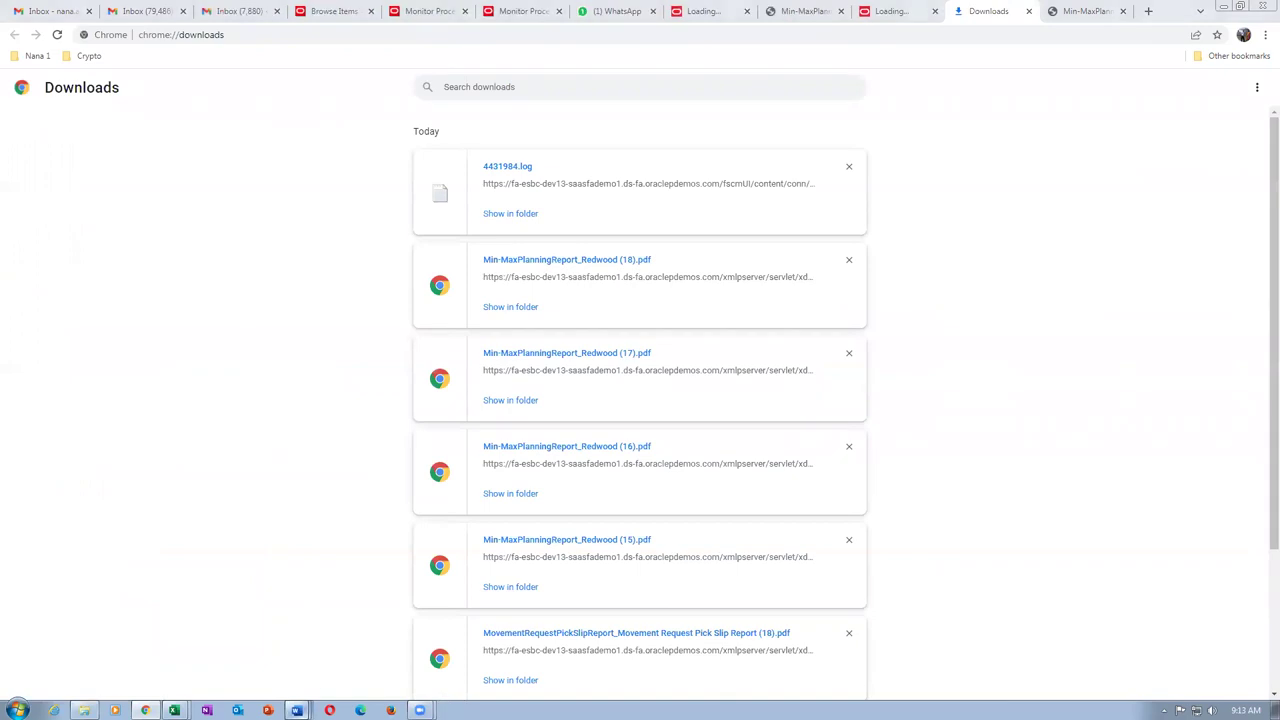
From the Min_Max_Planning document, create a blank Word document and paste the log text.
{"action": "mouse_move", "coordinate": [296, 708]}
{"action": "left_click", "coordinate": [288, 674]}
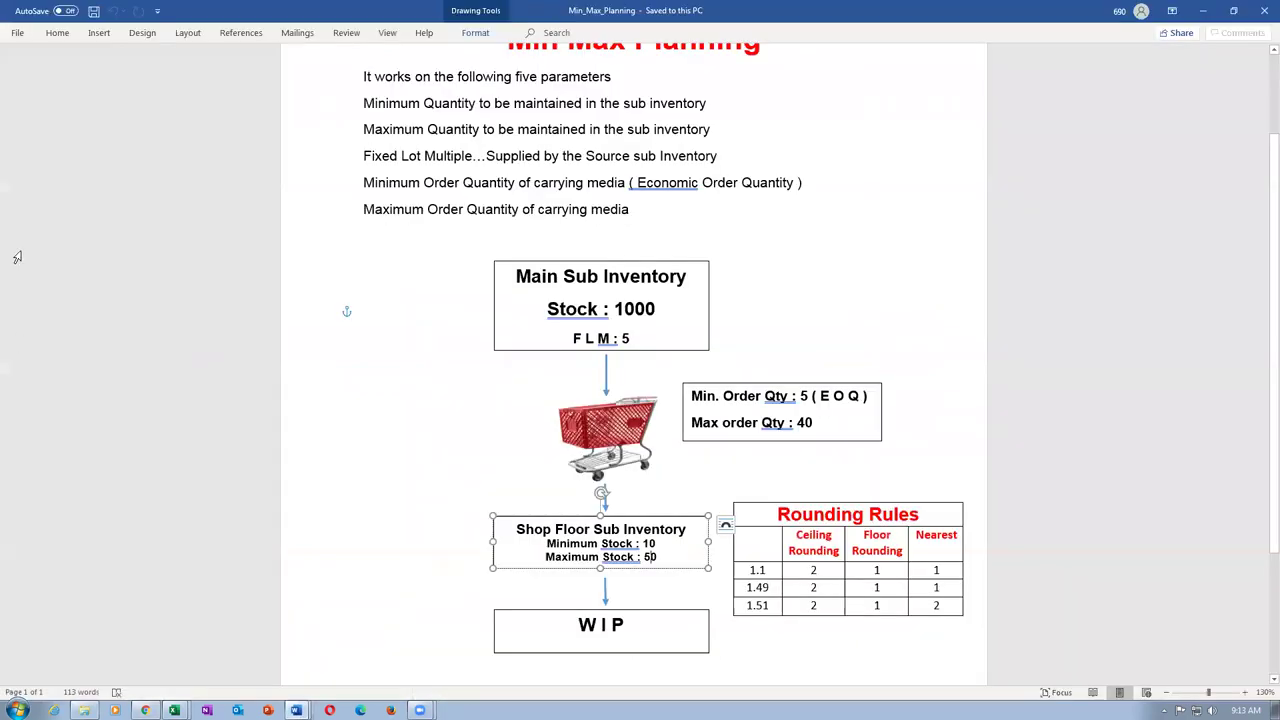
{"action": "left_click", "coordinate": [17, 33]}
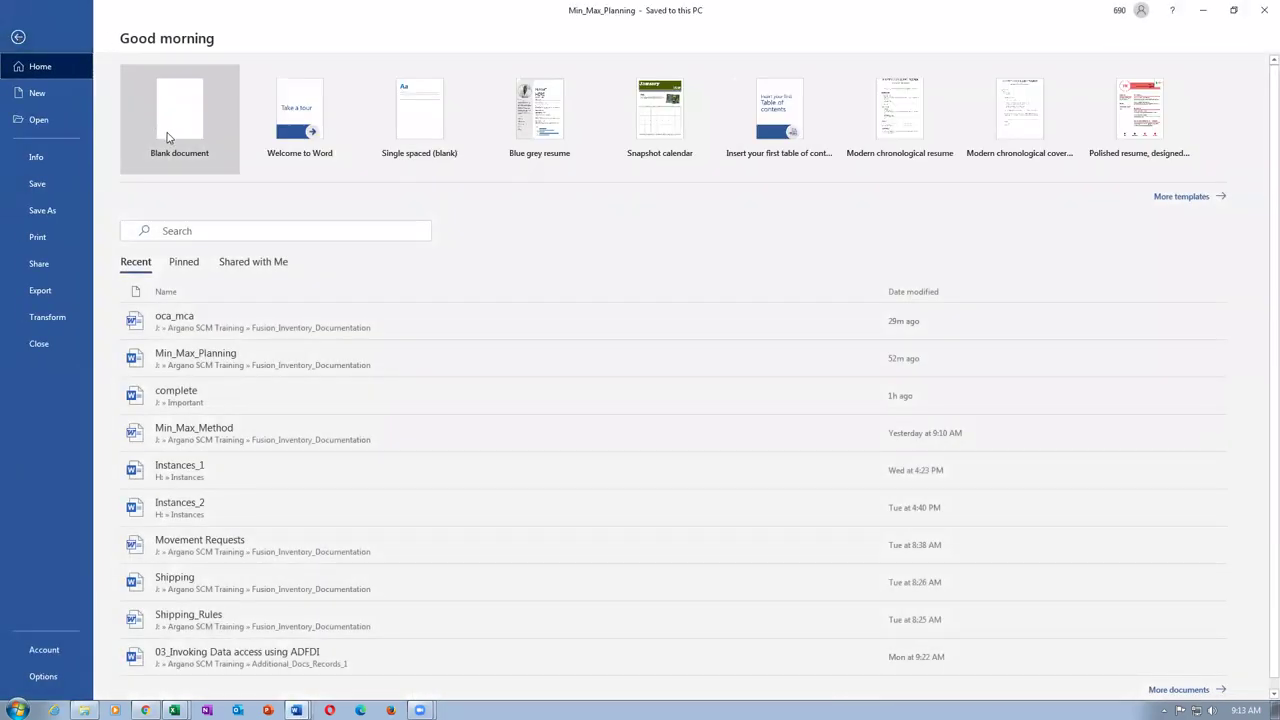
{"action": "left_click", "coordinate": [170, 137]}
{"action": "key", "text": "ctrl+v"}
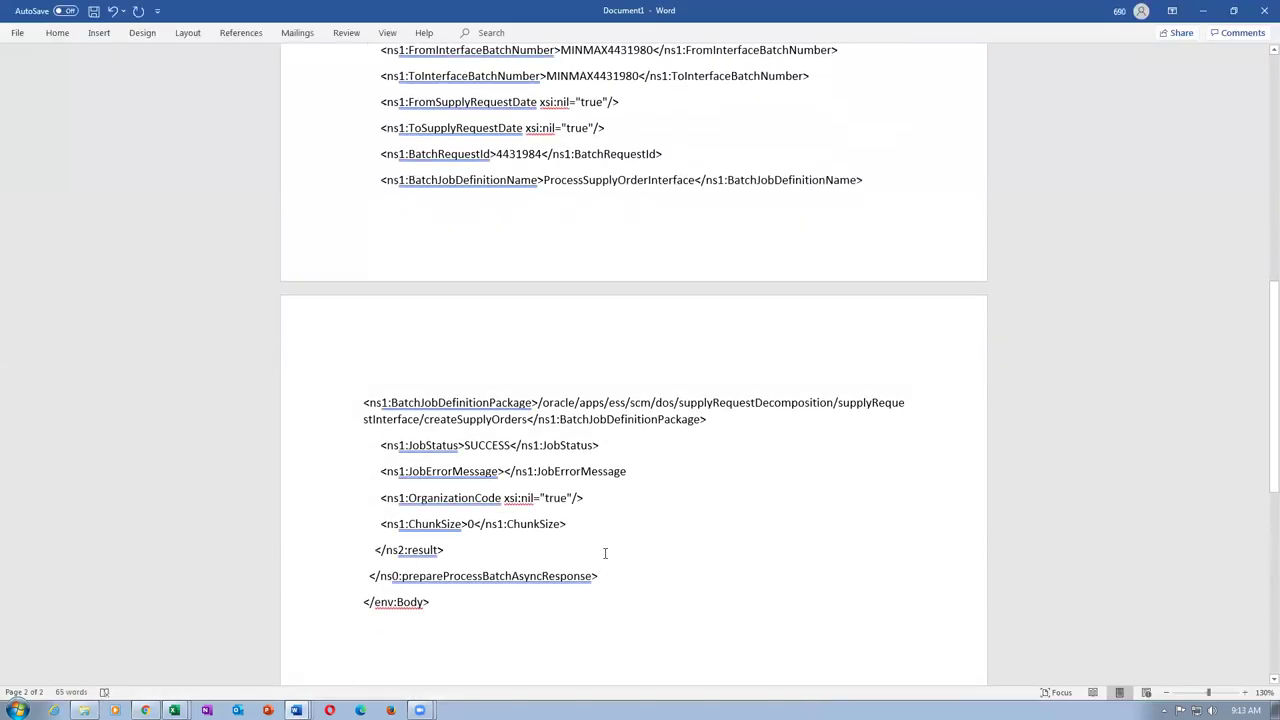
Highlight batch number MINMAX4431980 and the processed batch numbers line in the pasted log.
{"action": "scroll", "coordinate": [605, 553], "scroll_direction": "up", "scroll_amount": 15}
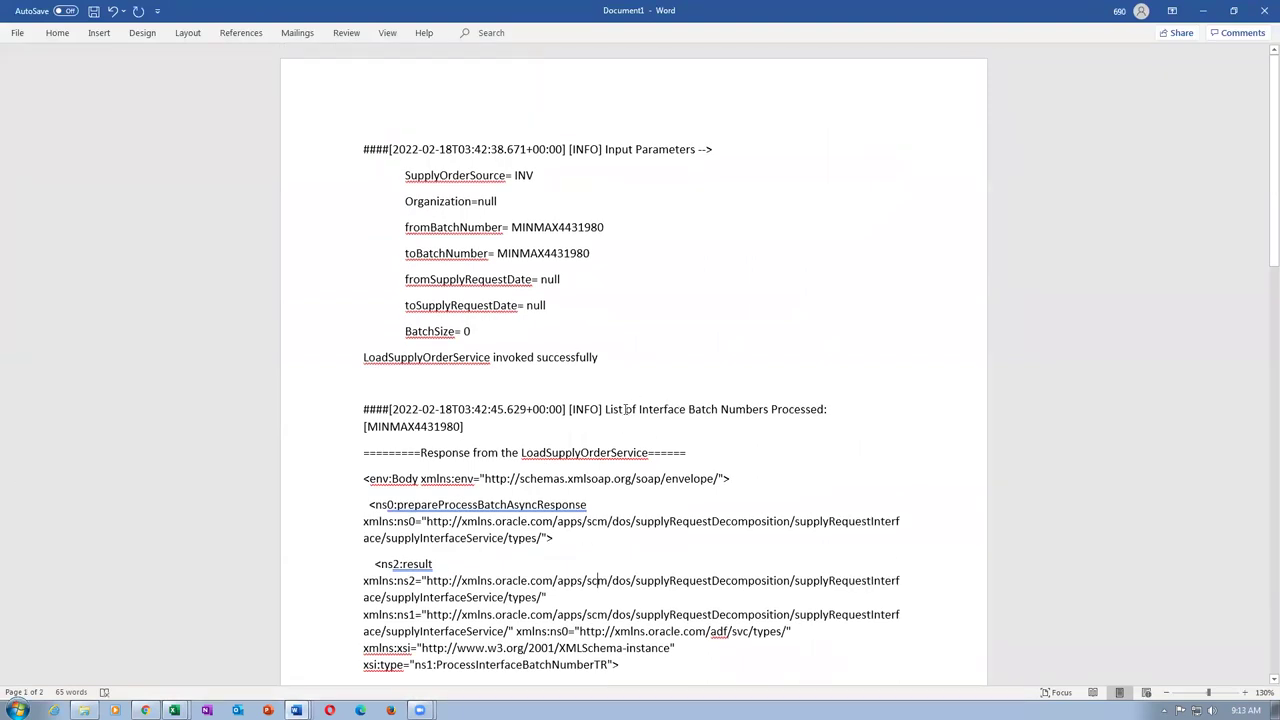
{"action": "left_click_drag", "start_coordinate": [621, 412], "coordinate": [826, 412]}
{"action": "left_click", "coordinate": [437, 429]}
{"action": "left_click_drag", "start_coordinate": [368, 428], "coordinate": [459, 426]}
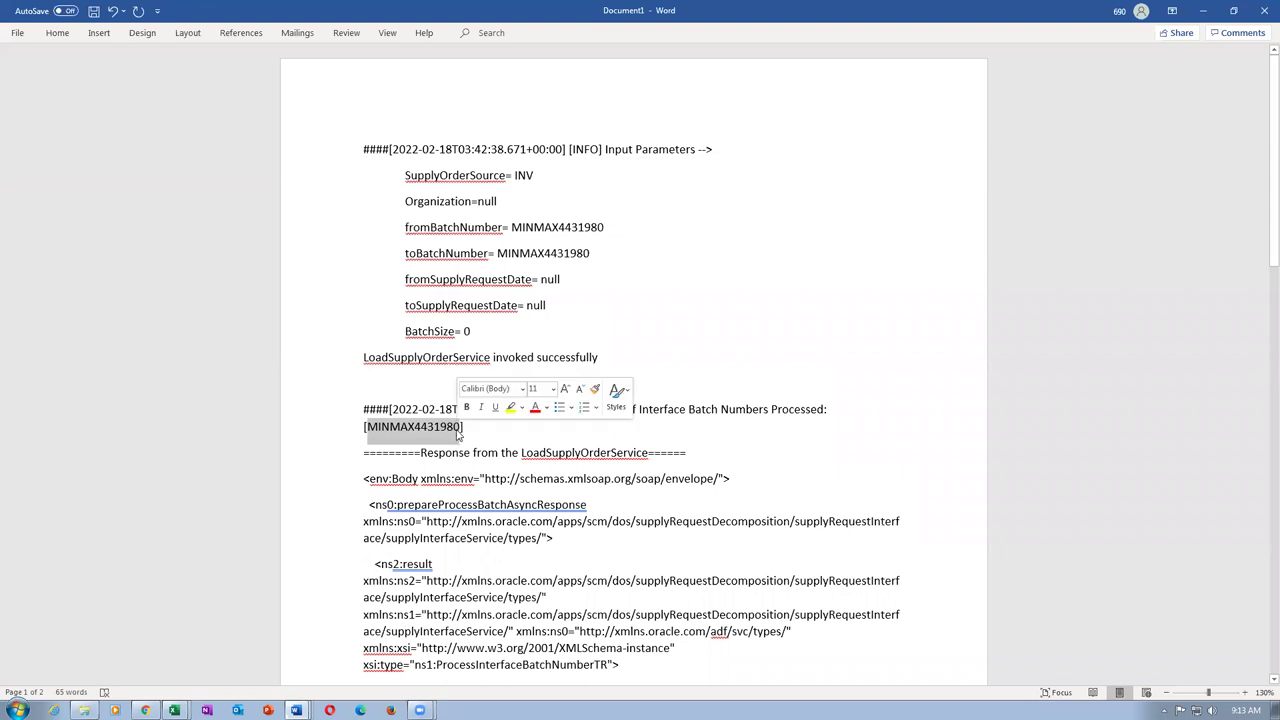
{"action": "left_click", "coordinate": [479, 441]}
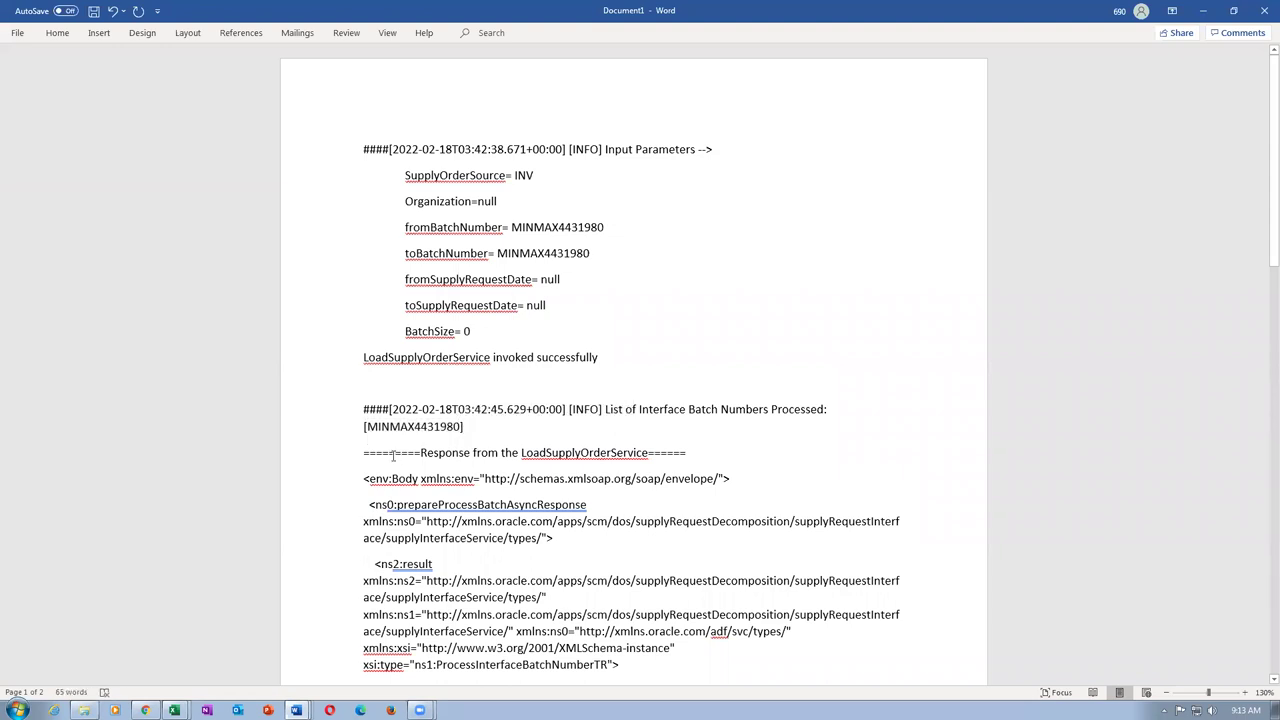
{"action": "left_click_drag", "start_coordinate": [366, 427], "coordinate": [456, 429]}
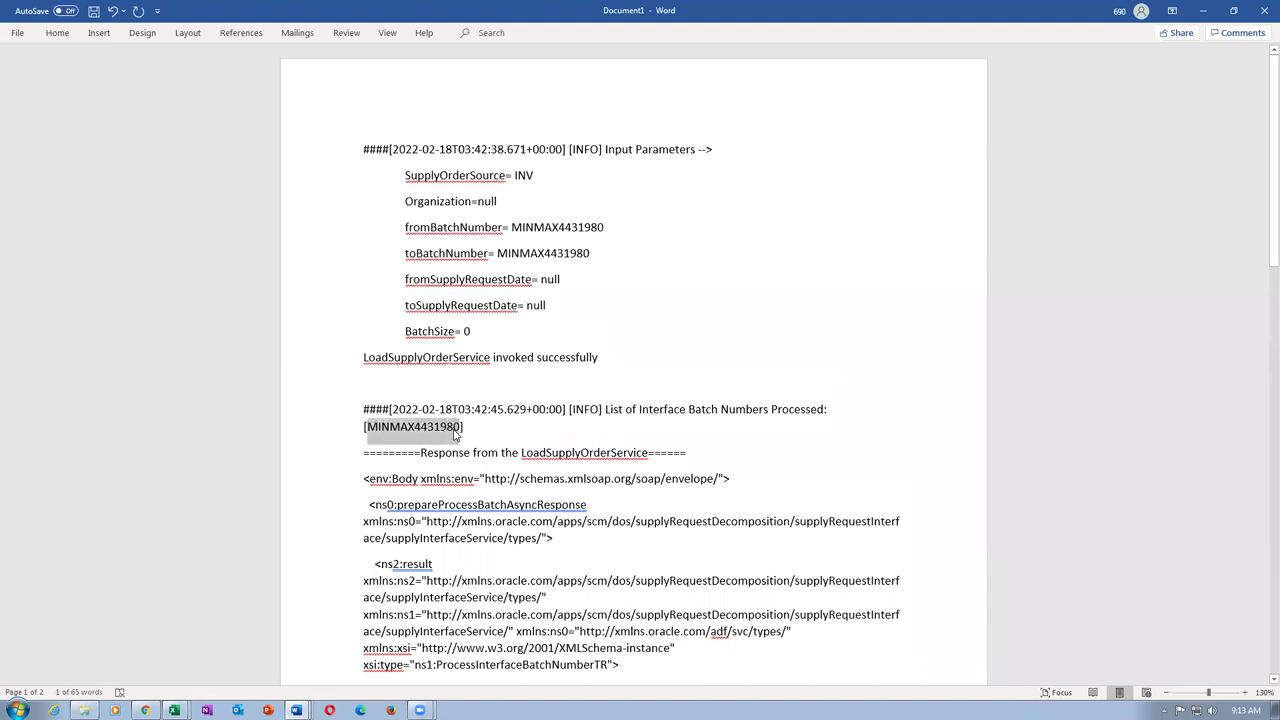
{"action": "left_click", "coordinate": [626, 421]}
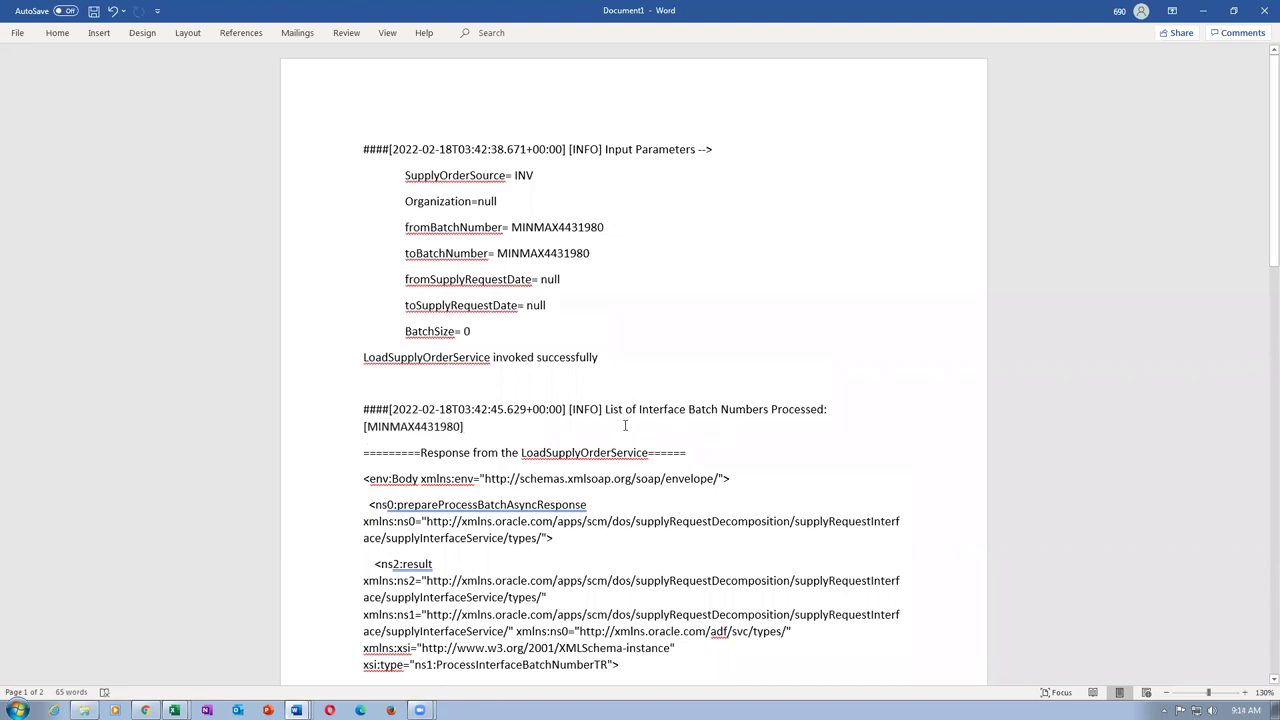
{"action": "left_click_drag", "start_coordinate": [620, 411], "coordinate": [630, 424]}
{"action": "key", "text": "alt+Tab"}
{"action": "key", "text": "alt+Tab"}
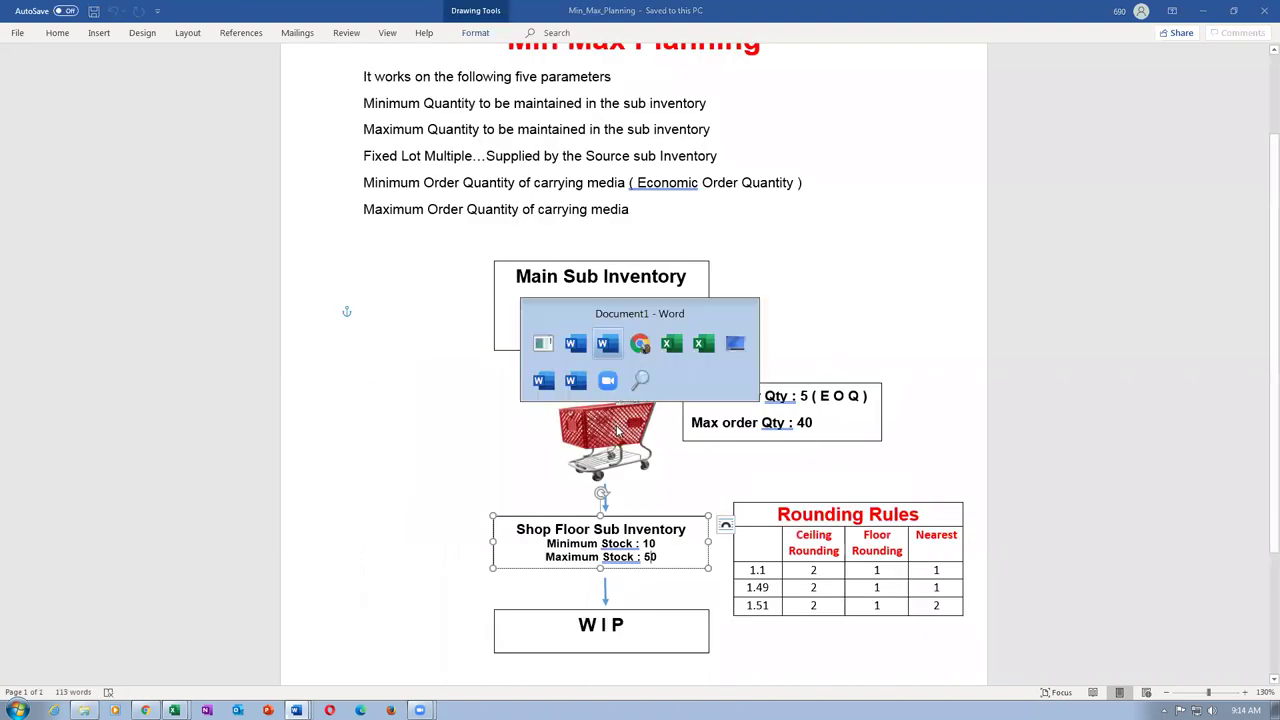
{"action": "key", "text": "alt+Tab"}
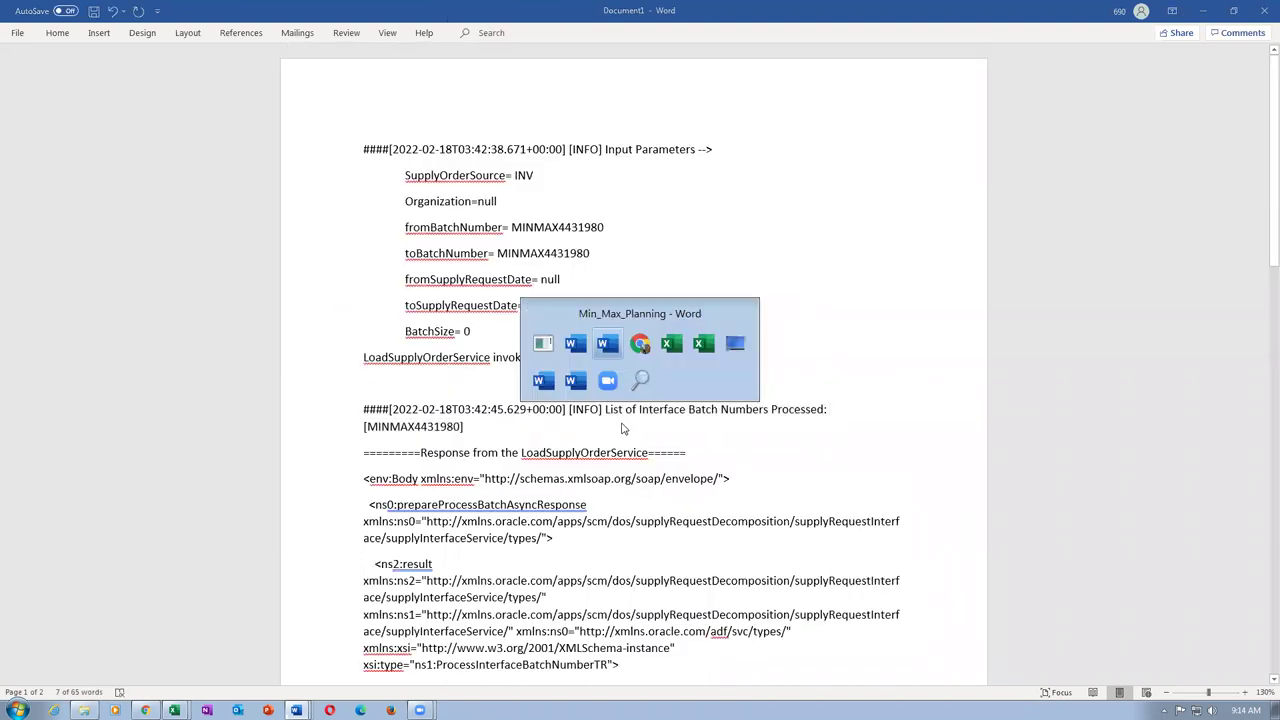
{"action": "key", "text": "alt+Tab"}
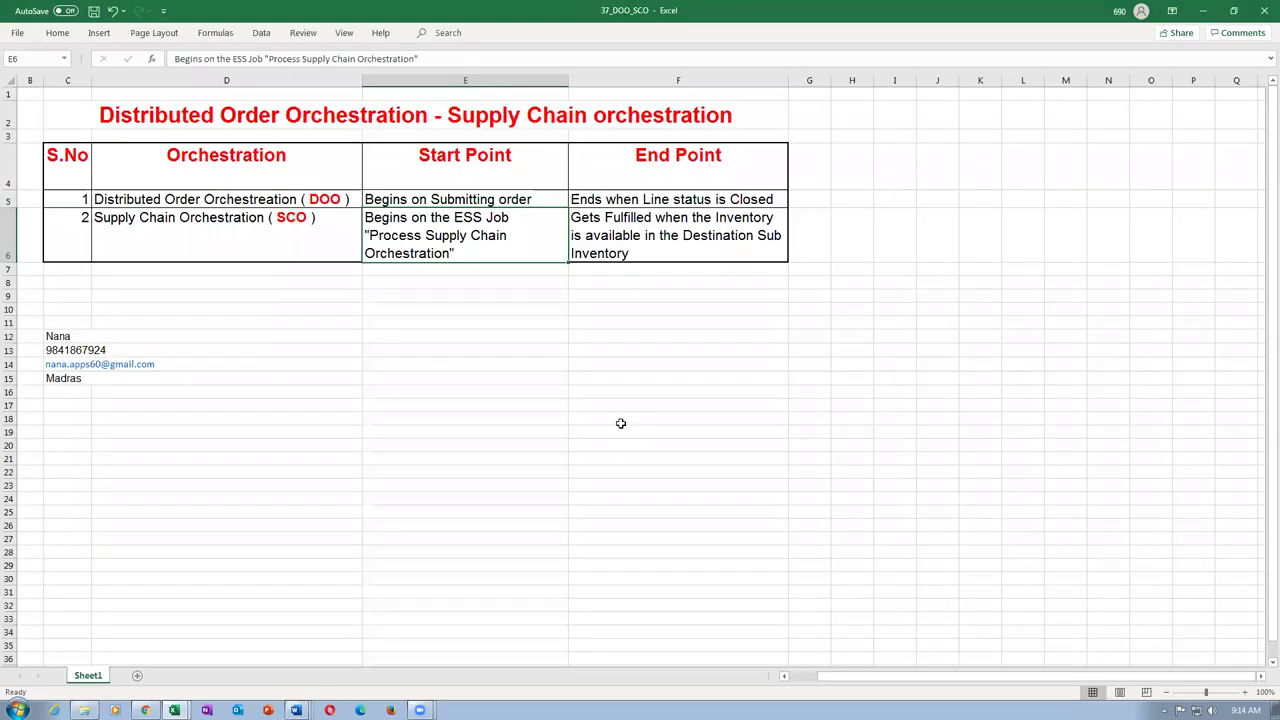
Review the SCO entry and its start point in Excel cells D6 and E6.
{"action": "left_click", "coordinate": [170, 238]}
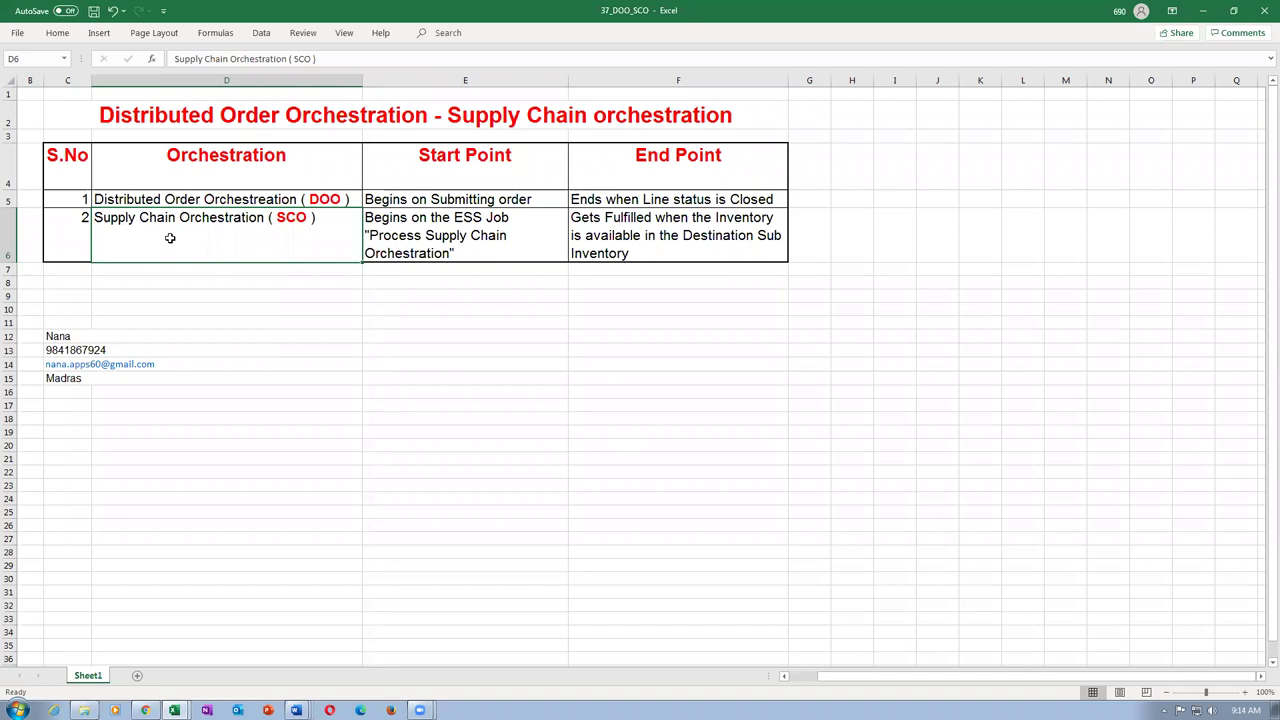
{"action": "left_click", "coordinate": [468, 235]}
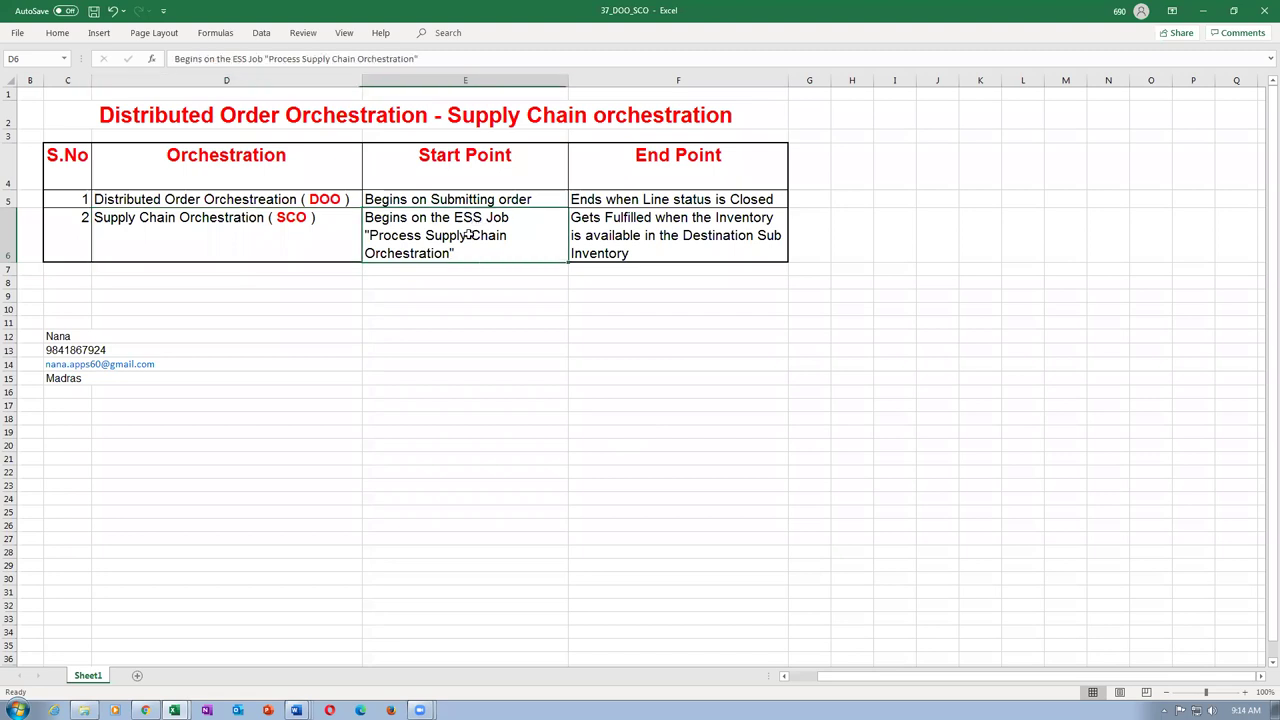
{"action": "left_click", "coordinate": [170, 230]}
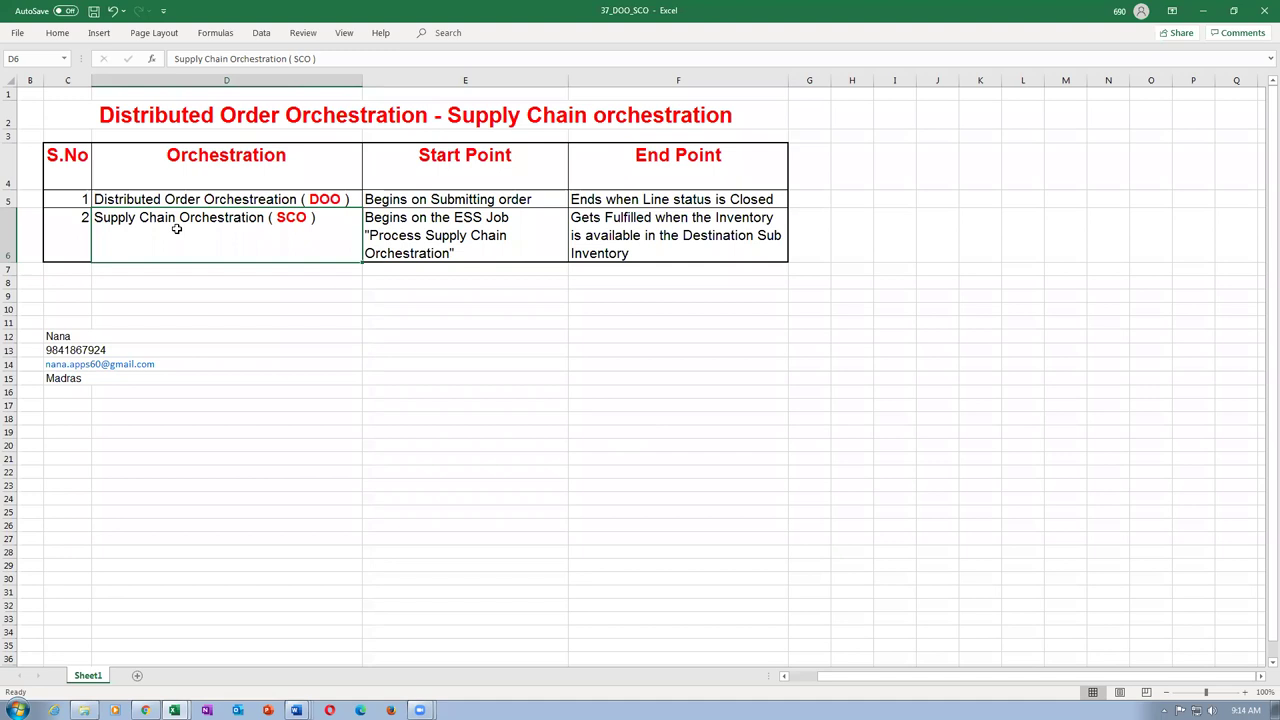
{"action": "left_click", "coordinate": [472, 234]}
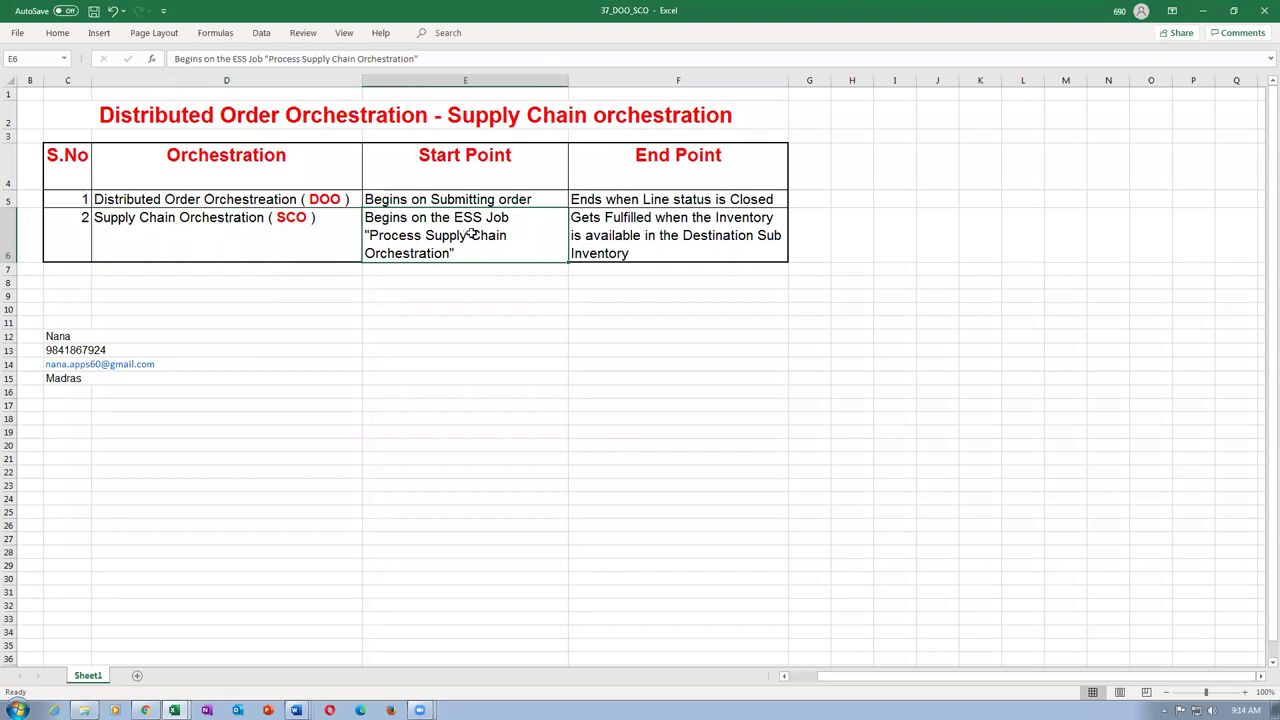
{"action": "left_click", "coordinate": [166, 239]}
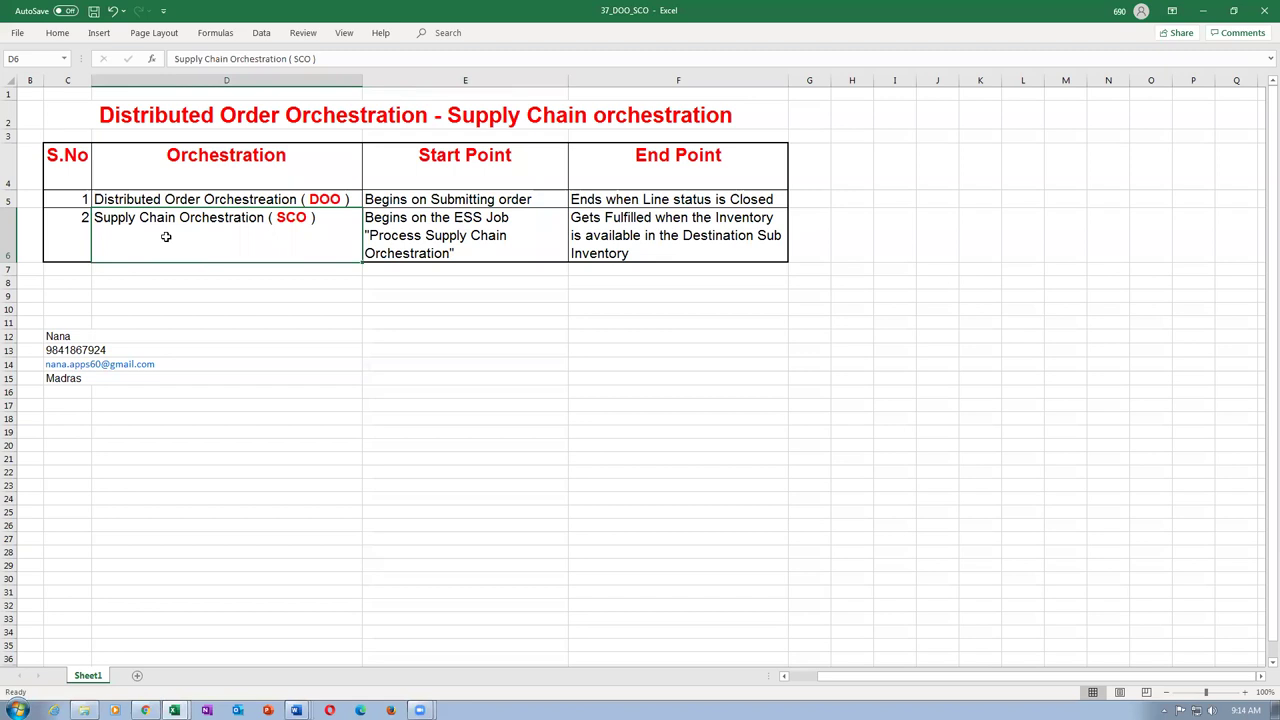
{"action": "left_click", "coordinate": [418, 236]}
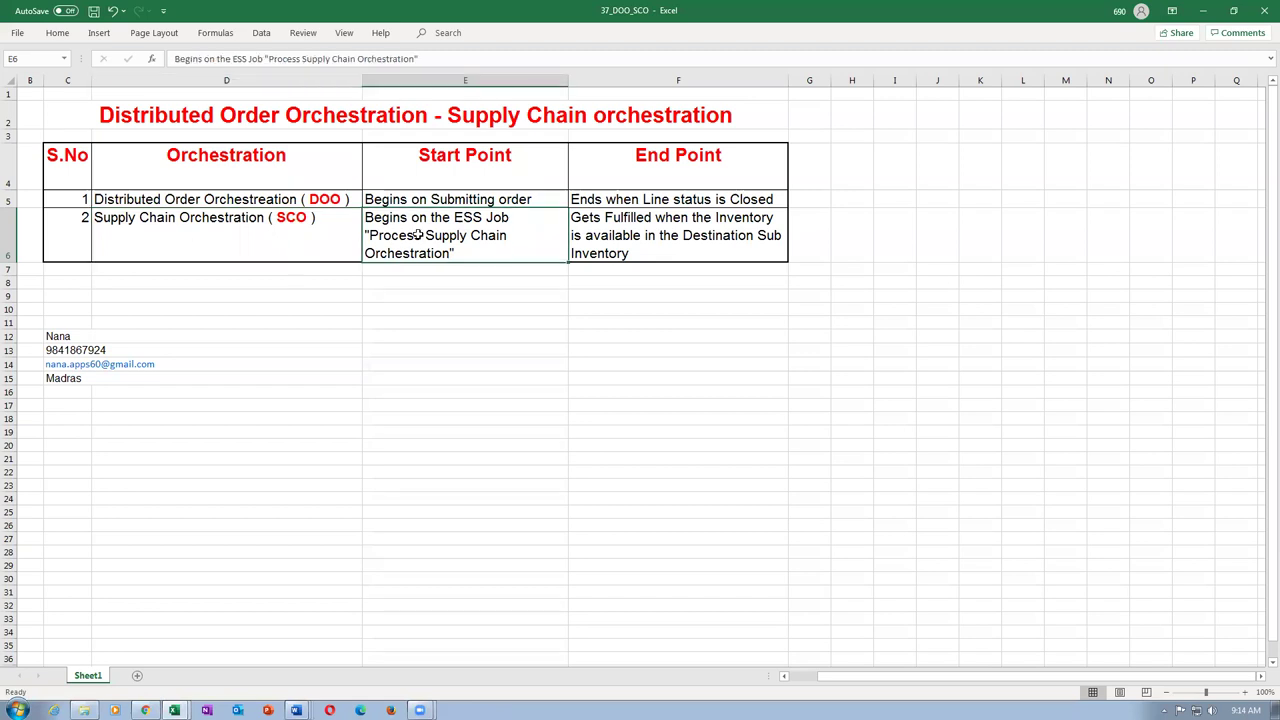
{"action": "left_click", "coordinate": [174, 236]}
{"action": "left_click_drag", "start_coordinate": [247, 236], "coordinate": [409, 230]}
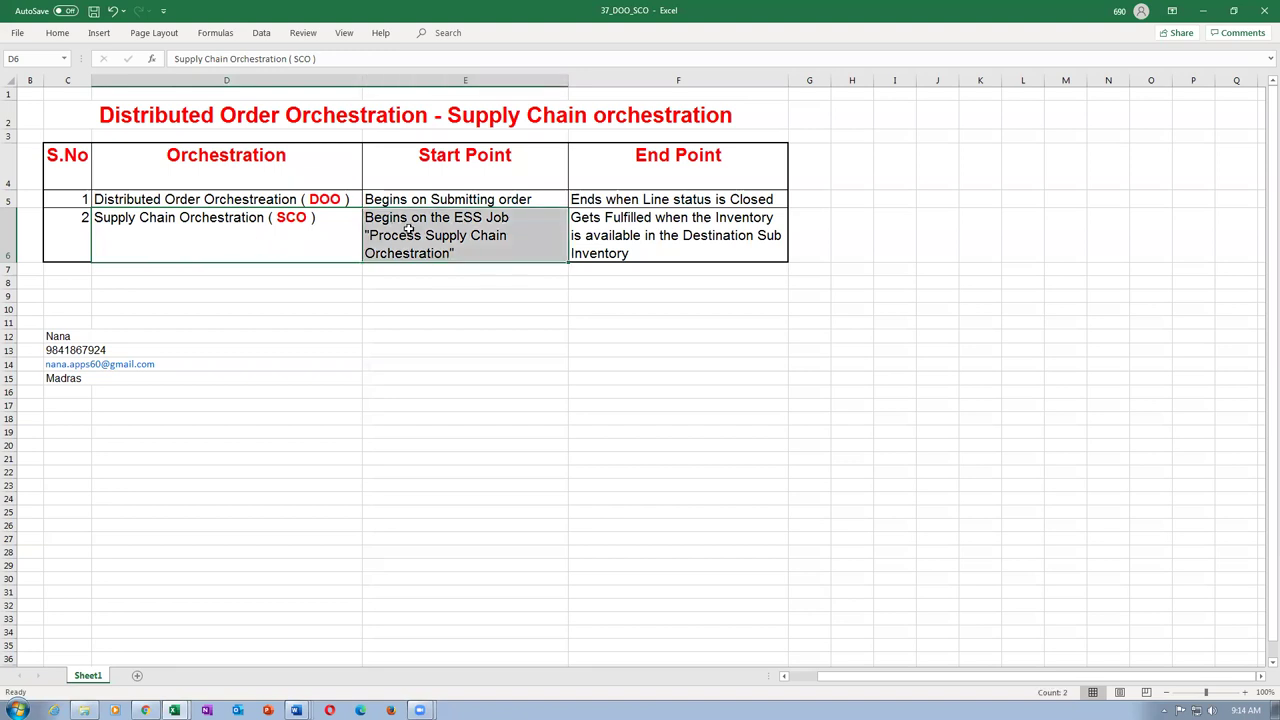
Close the pasted-log Word document without saving and return to Chrome's downloads page.
{"action": "key", "text": "alt+Tab"}
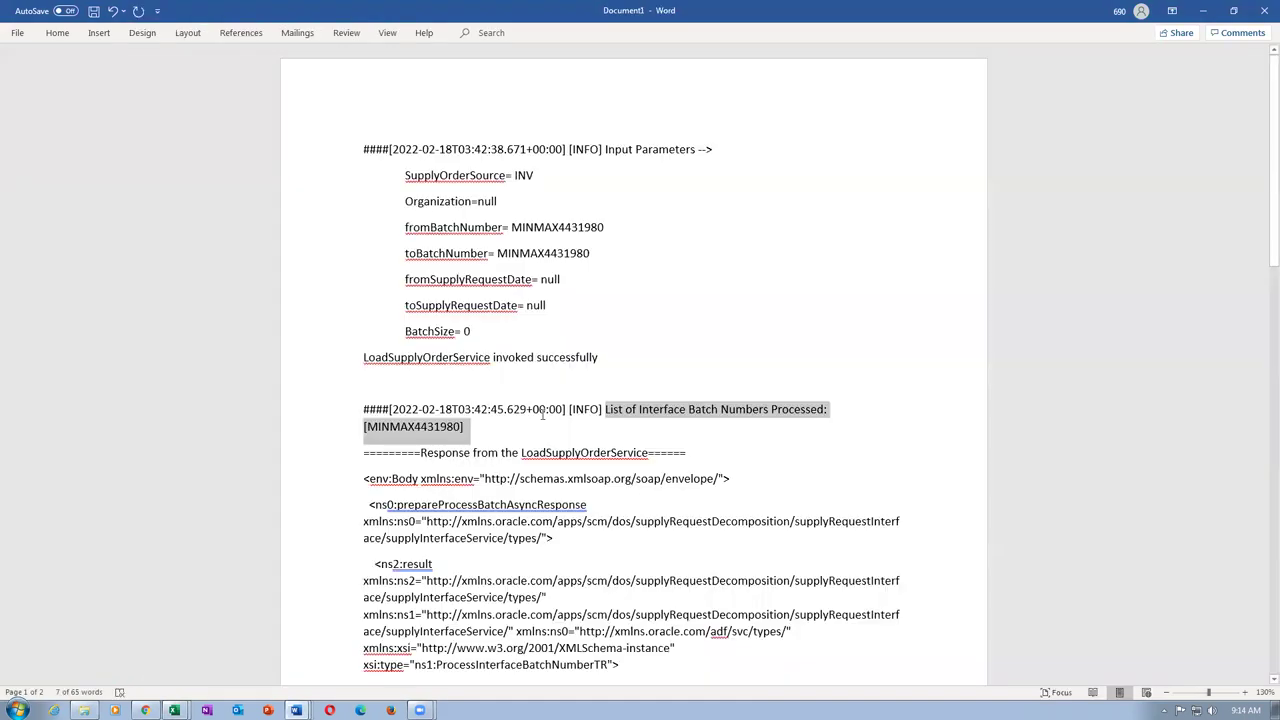
{"action": "left_click", "coordinate": [532, 444]}
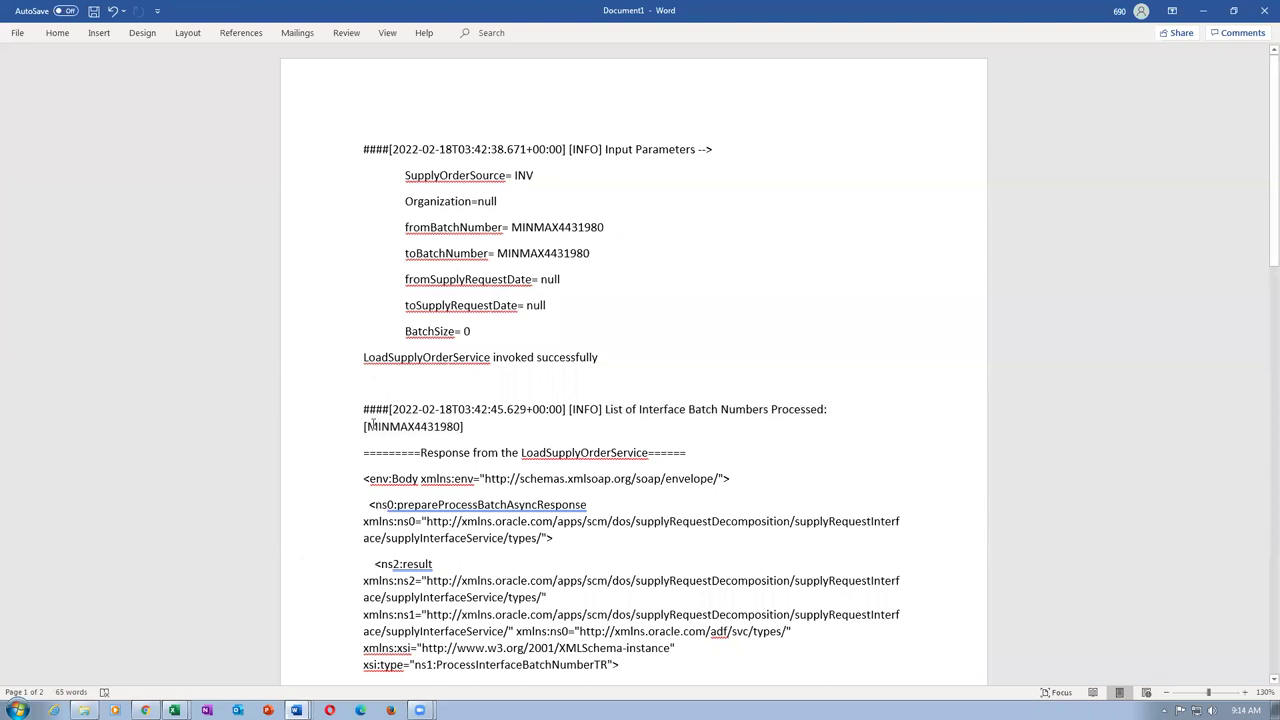
{"action": "left_click", "coordinate": [1264, 10]}
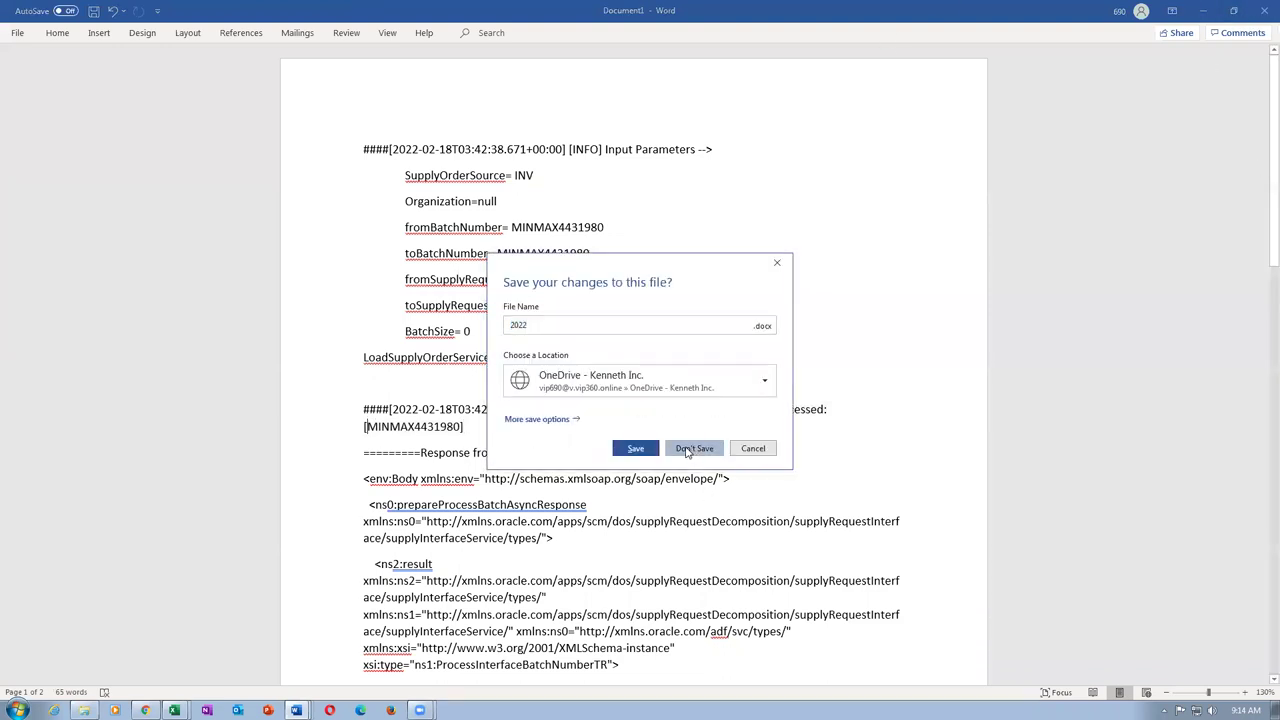
{"action": "left_click", "coordinate": [687, 450]}
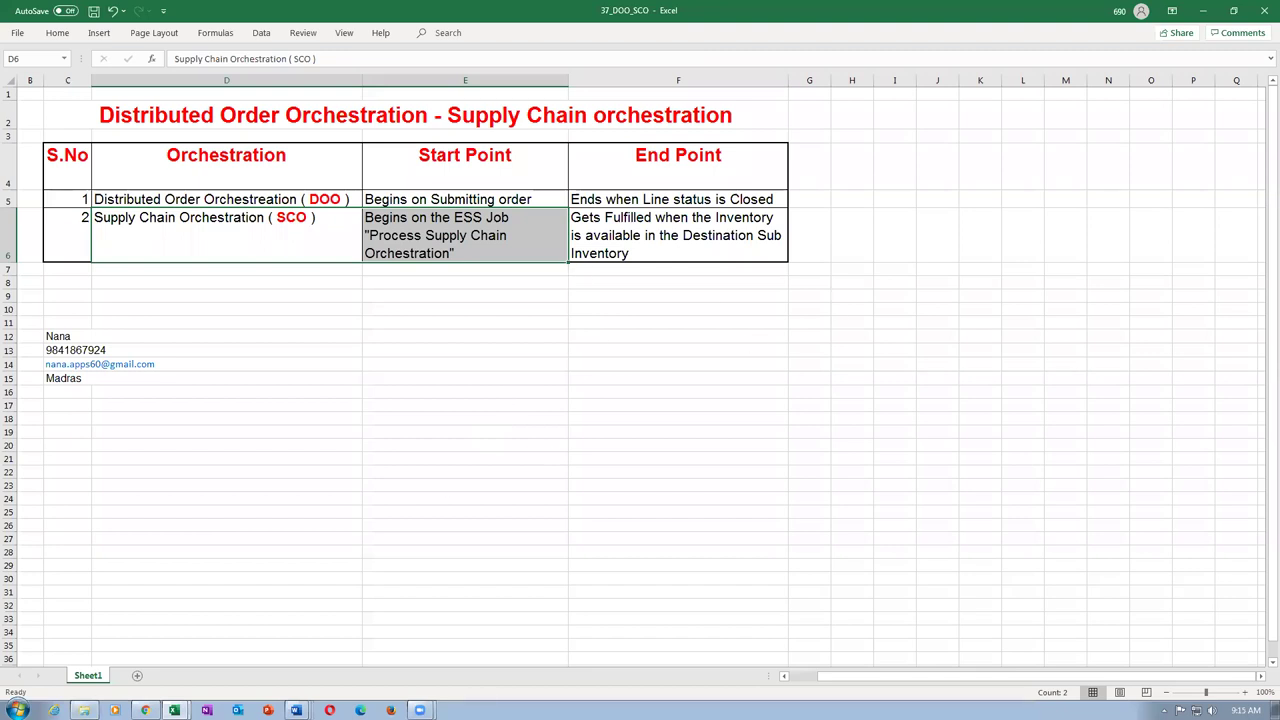
{"action": "left_click", "coordinate": [145, 710]}
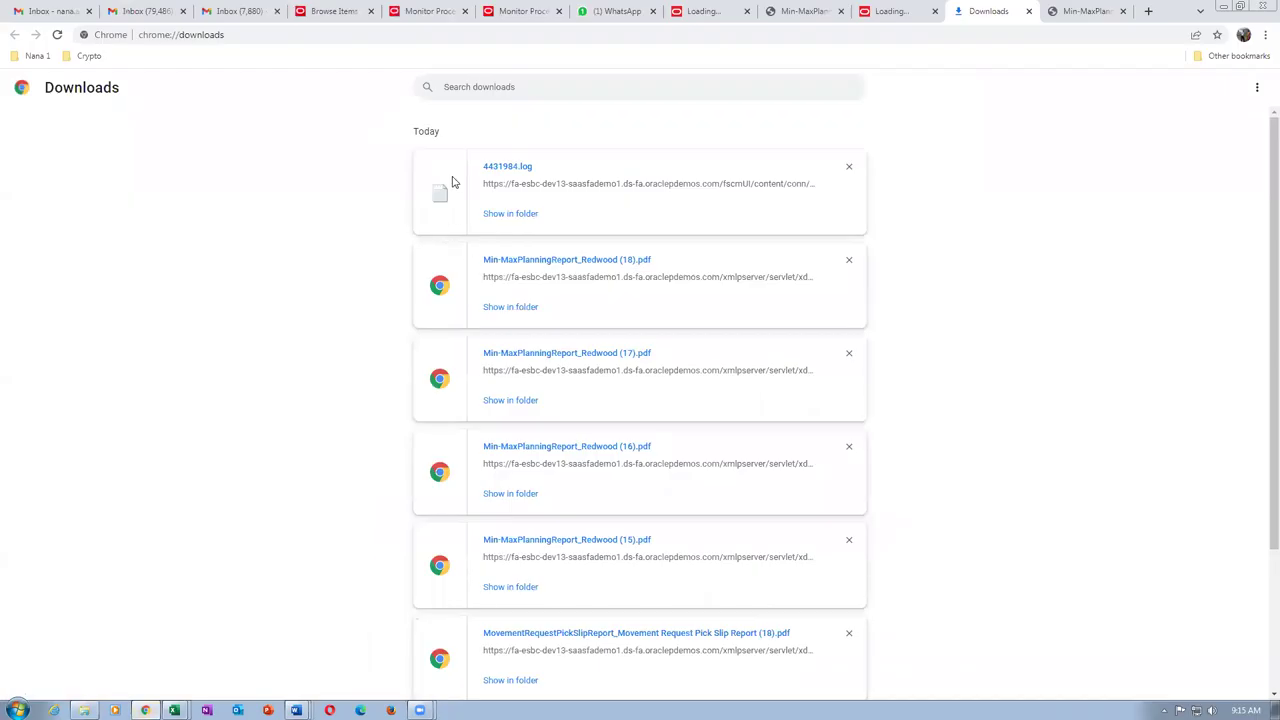
Go Home > Supply Chain Execution > Supply Orchestration and show its task list.
{"action": "left_click", "coordinate": [528, 12]}
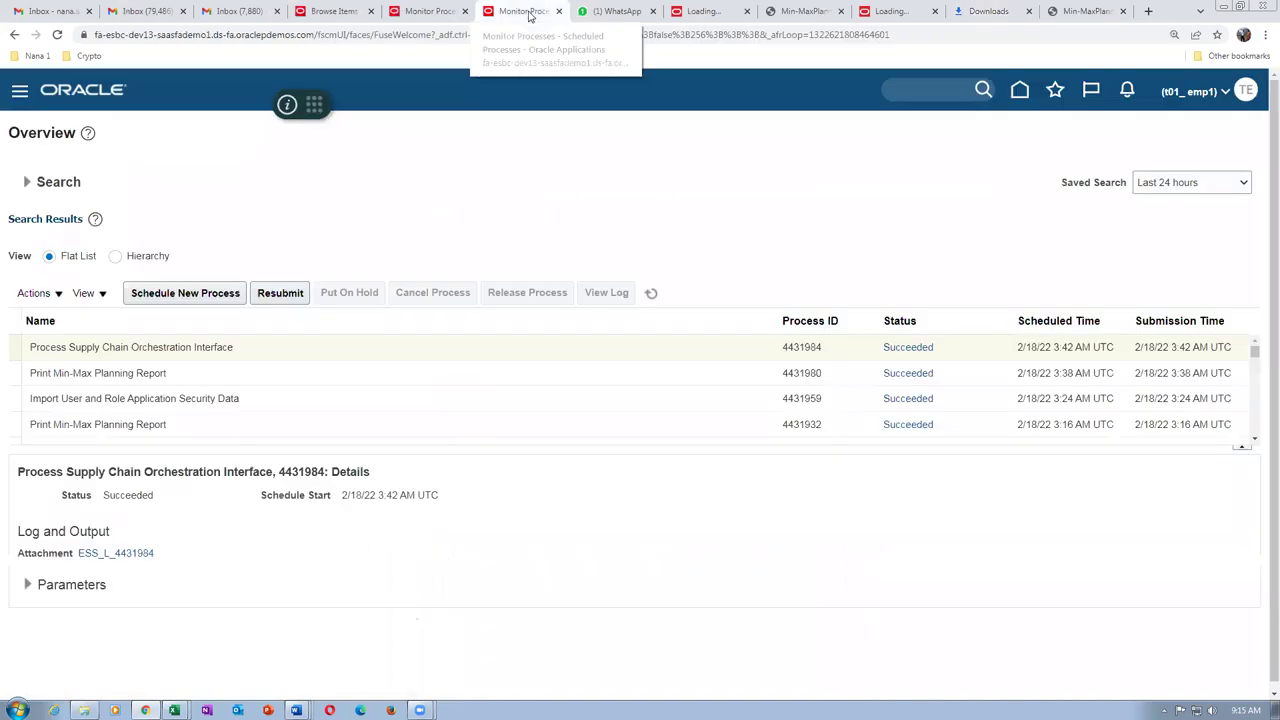
{"action": "left_click", "coordinate": [1020, 95]}
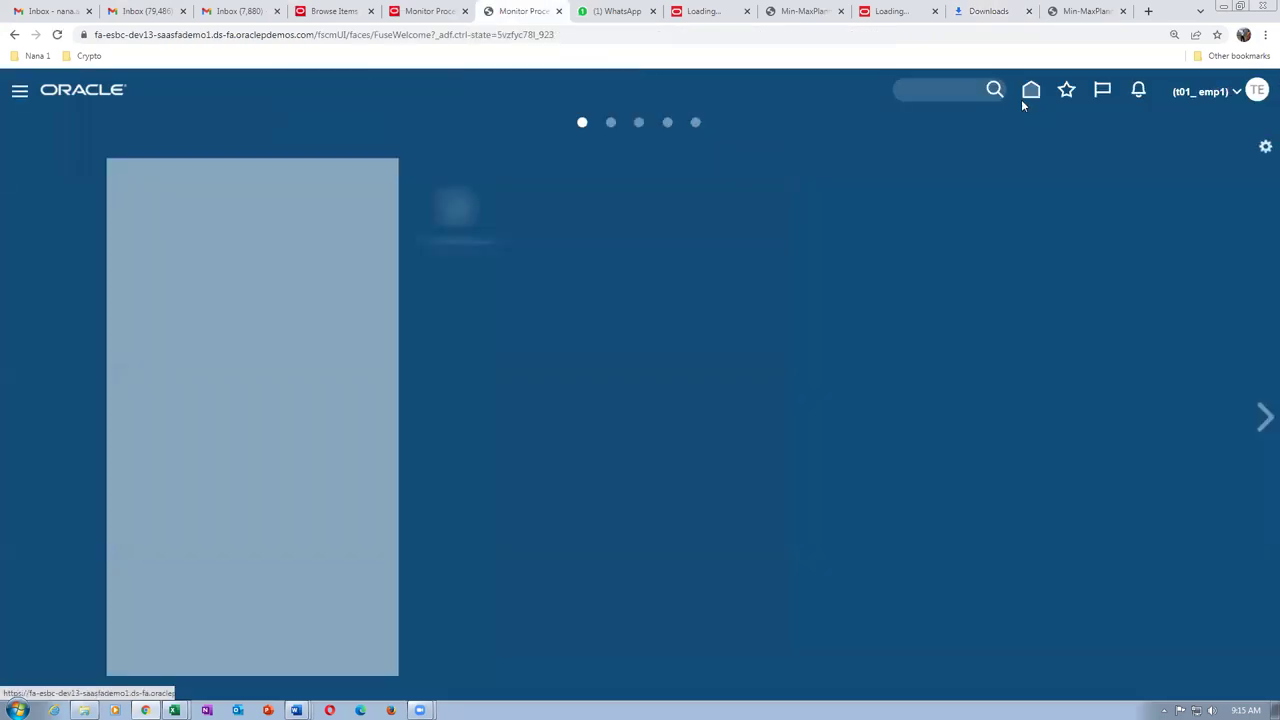
{"action": "left_click", "coordinate": [1108, 218]}
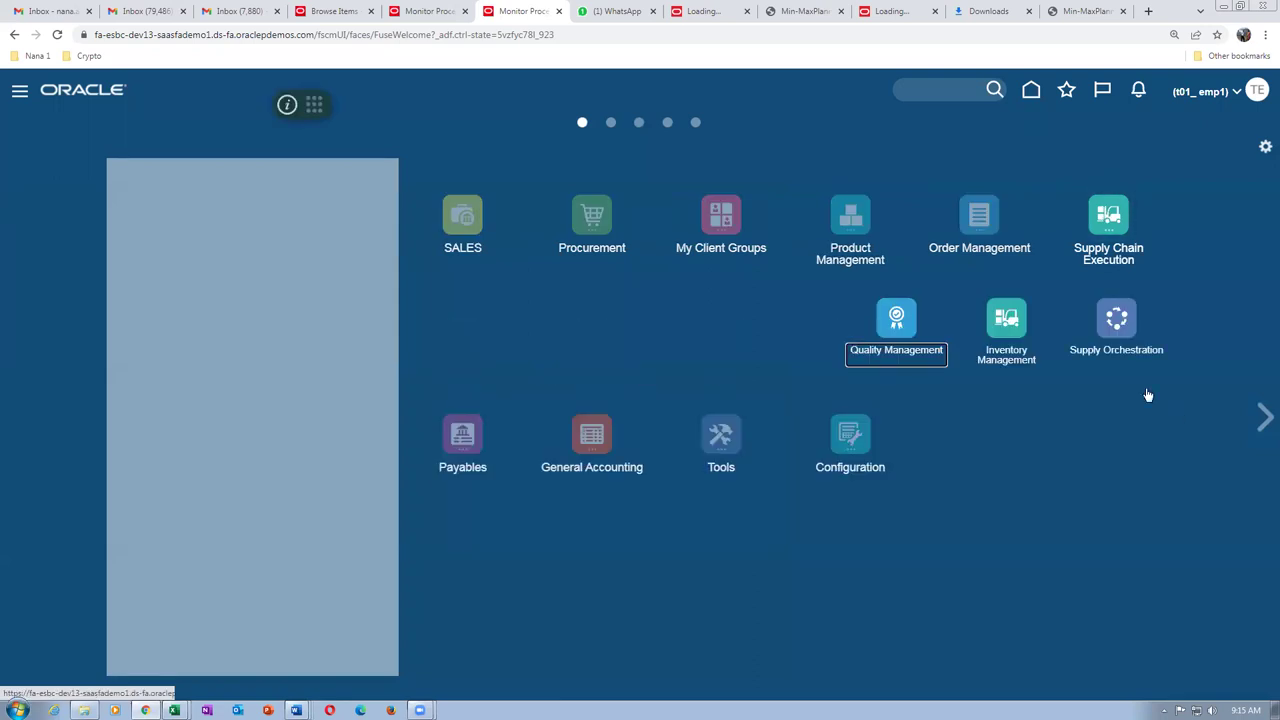
{"action": "left_click", "coordinate": [1122, 322]}
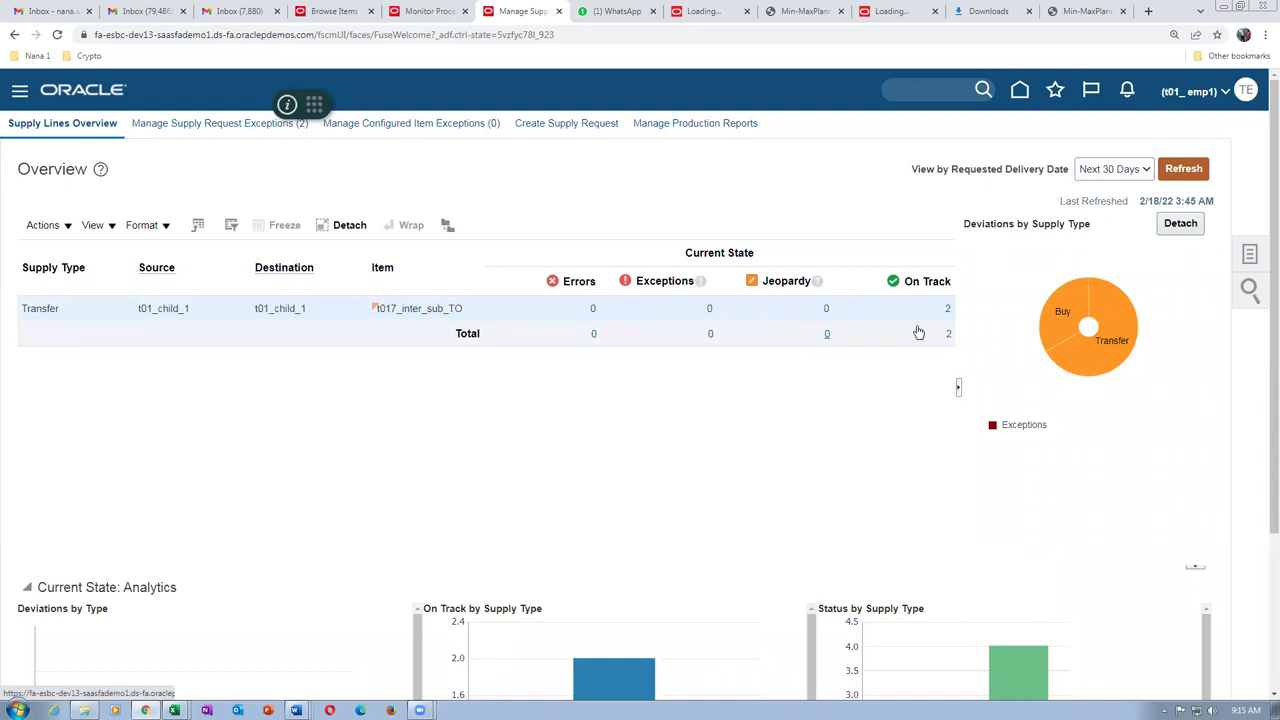
{"action": "left_click", "coordinate": [1249, 258]}
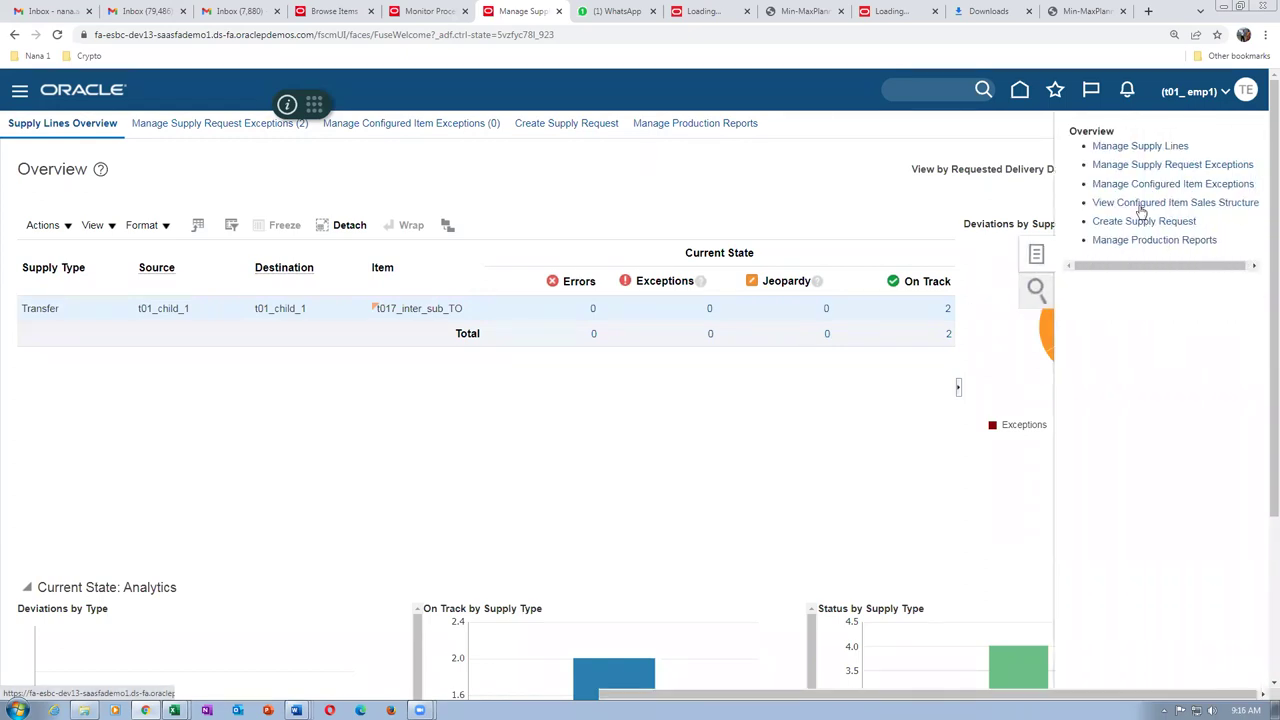
Search Manage Supply Lines for reference MINMAX4431980 and review errors on lines 2.1 and 1.1.
{"action": "left_click", "coordinate": [1148, 147]}
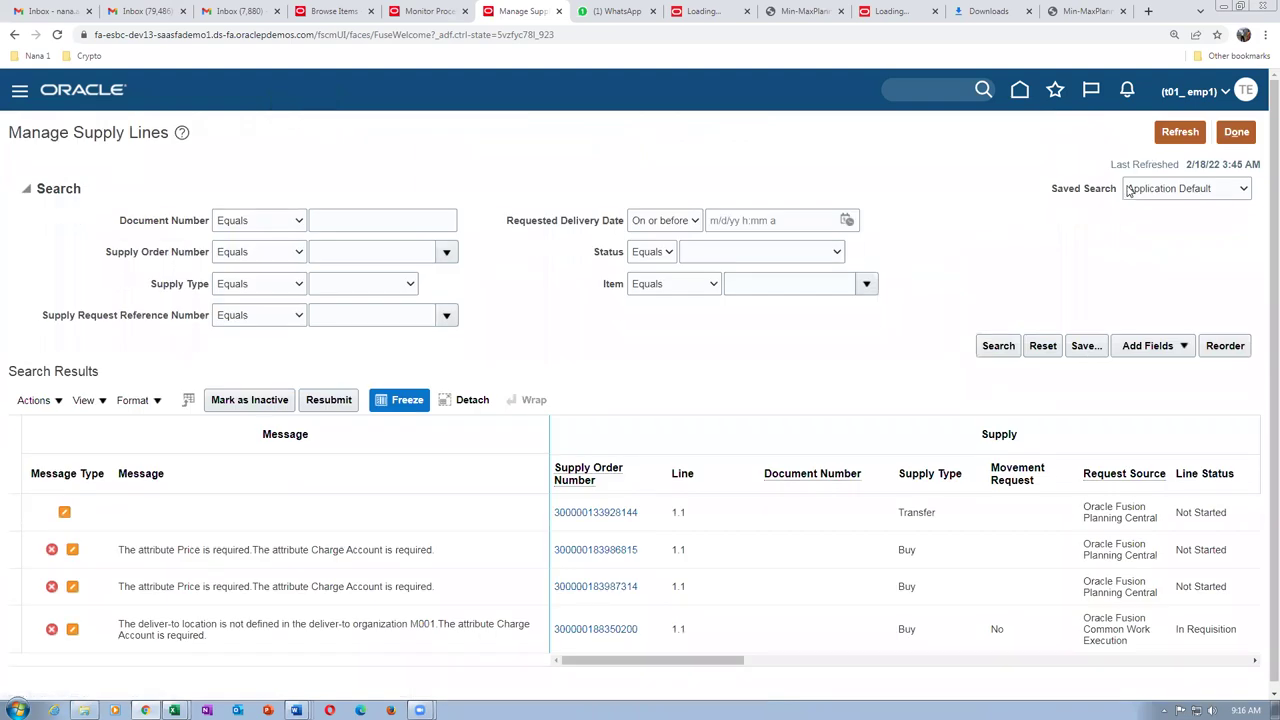
{"action": "left_click", "coordinate": [326, 313]}
{"action": "type", "text": "MINMAX4431980"}
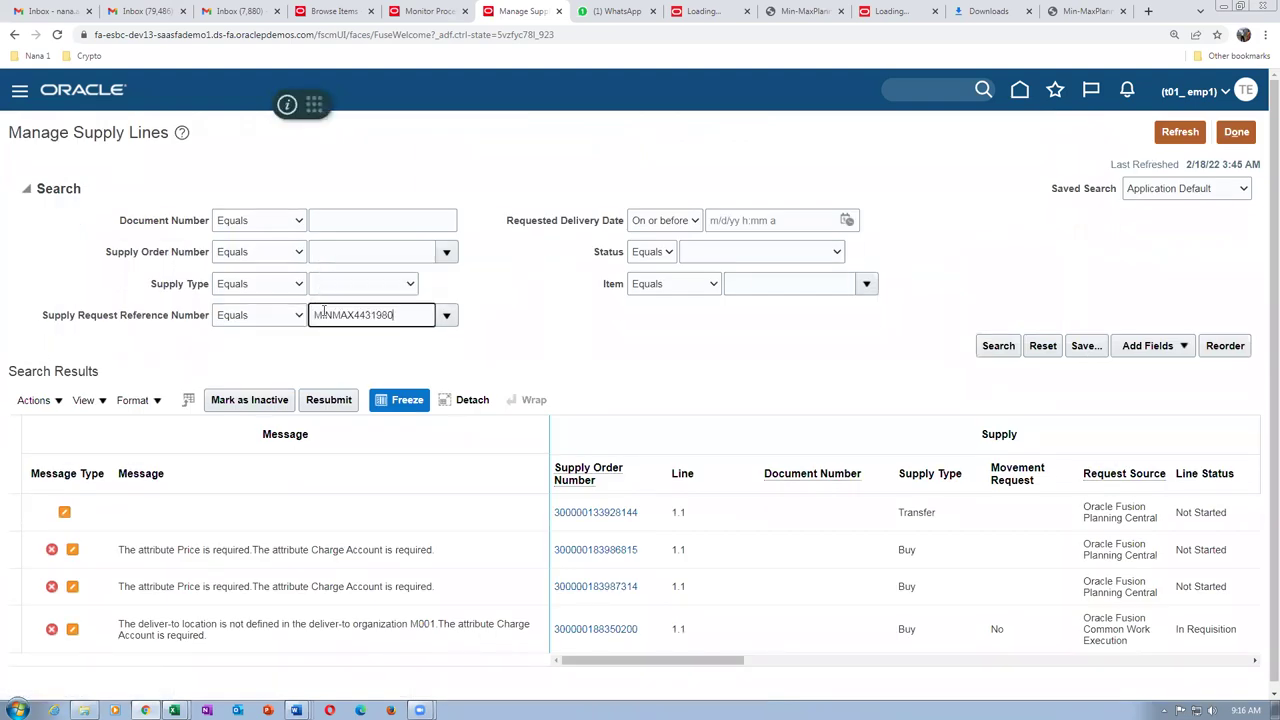
{"action": "key", "text": "Tab"}
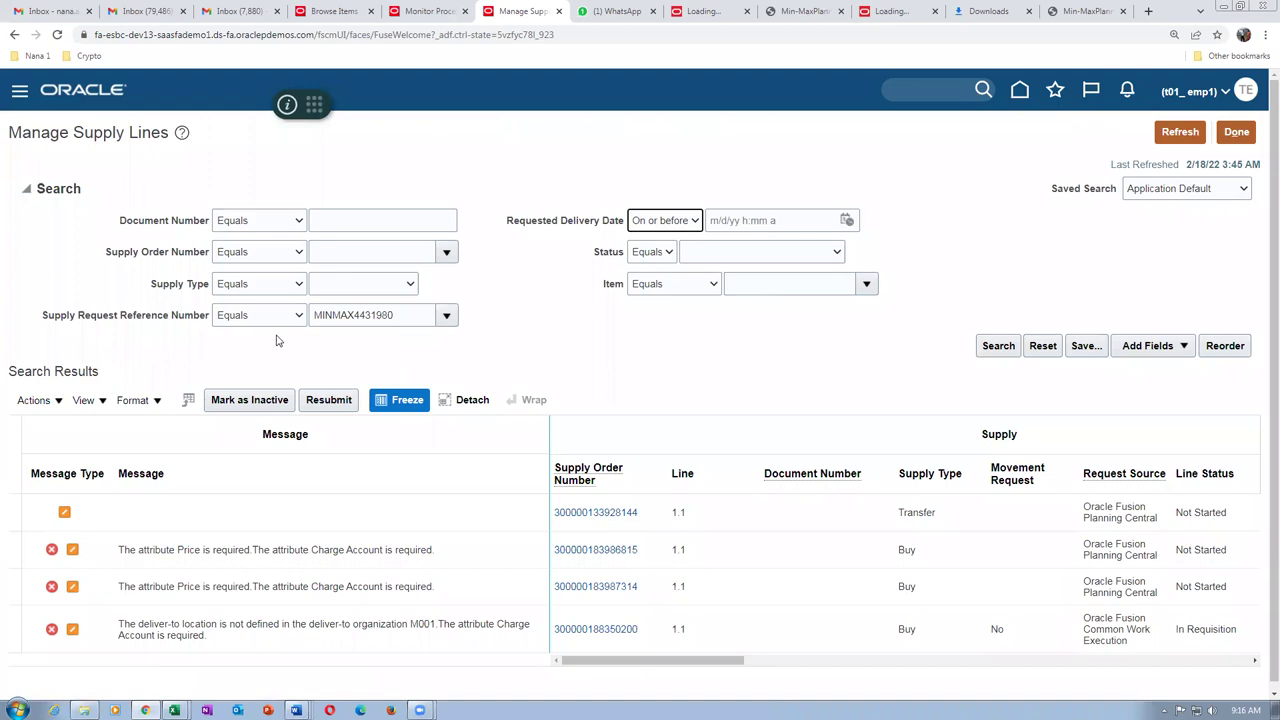
{"action": "left_click", "coordinate": [1000, 350]}
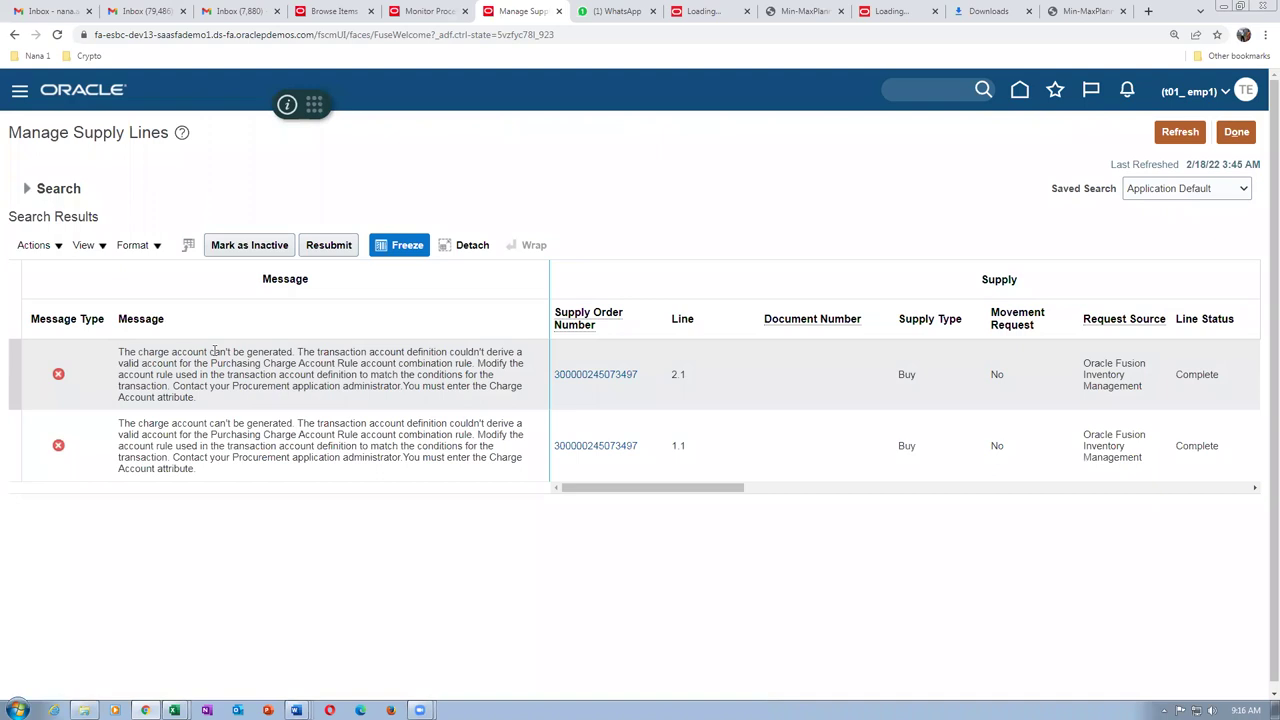
{"action": "left_click", "coordinate": [251, 404]}
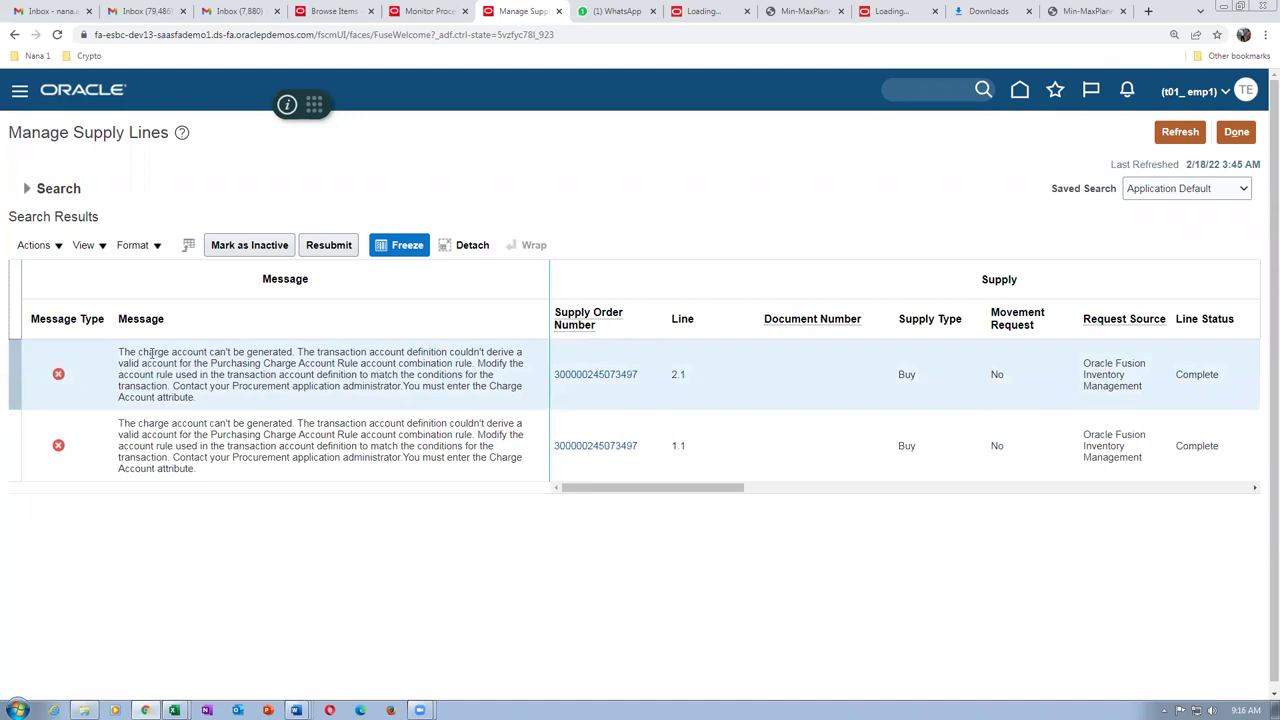
{"action": "left_click_drag", "start_coordinate": [149, 352], "coordinate": [179, 402]}
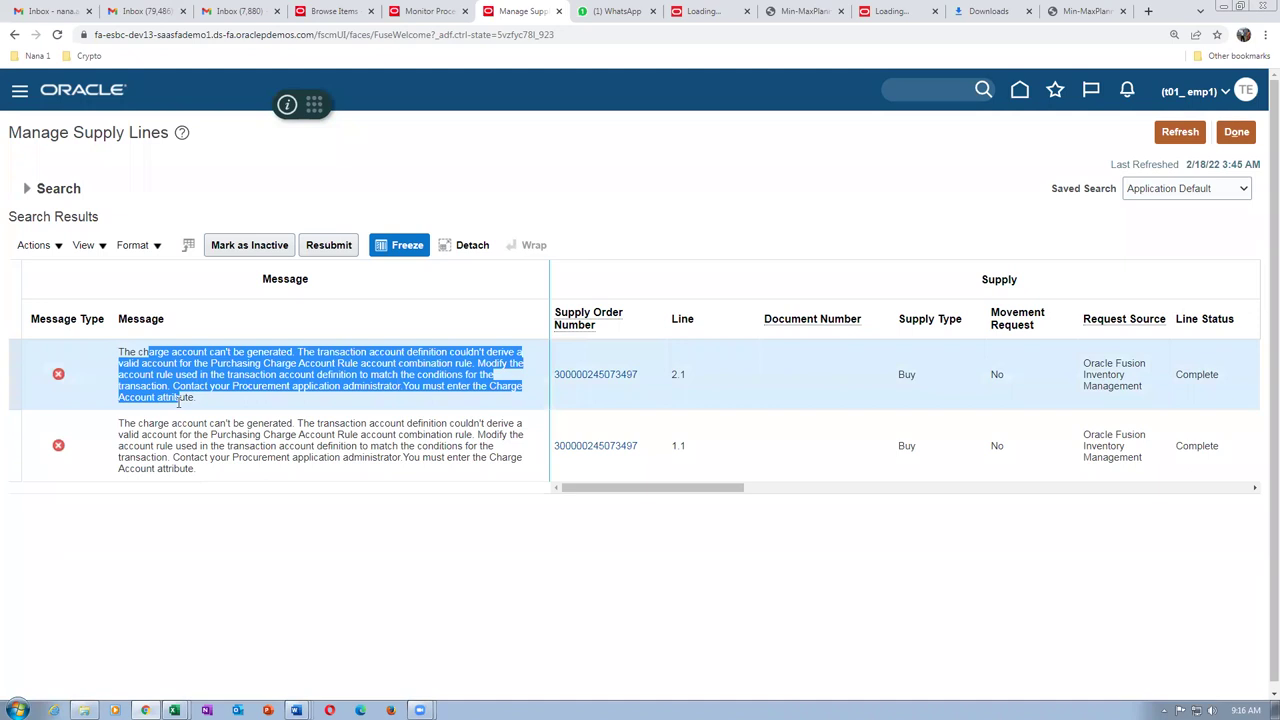
{"action": "left_click", "coordinate": [196, 480]}
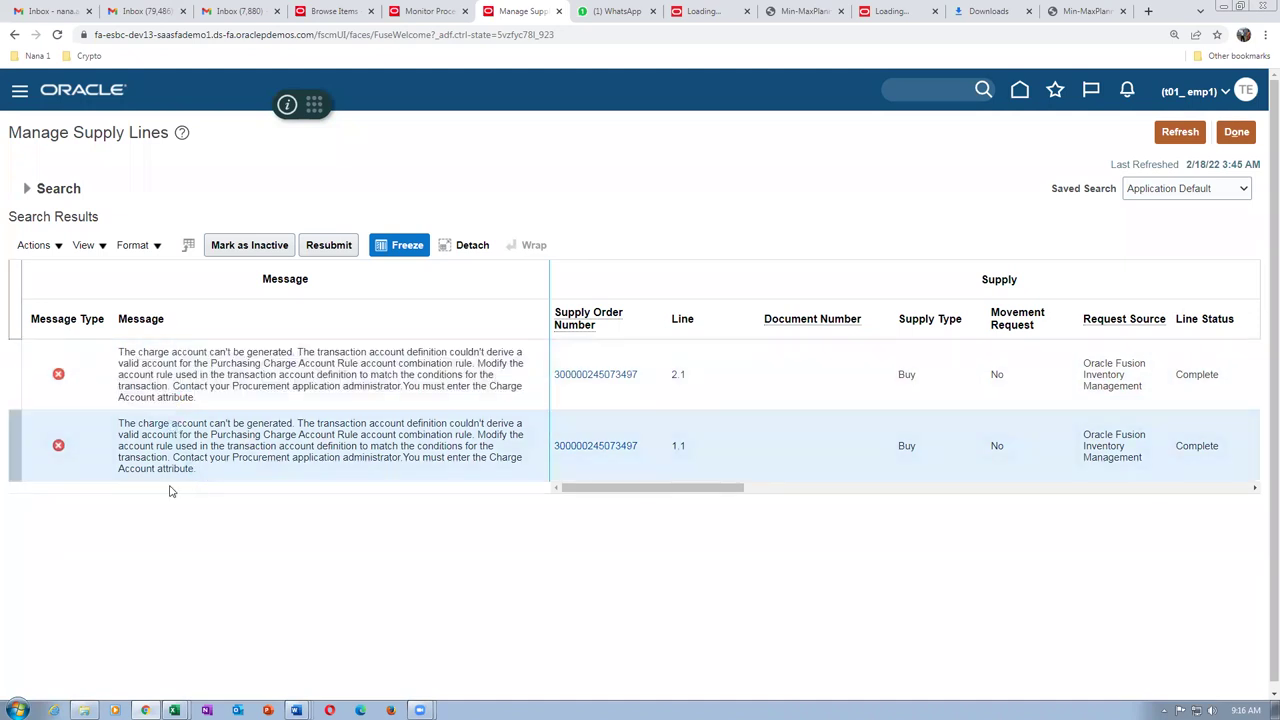
Close the Browse Items and Min-Max report tabs, recheck line 2.1, then go to Product Information Management.
{"action": "left_click", "coordinate": [325, 15]}
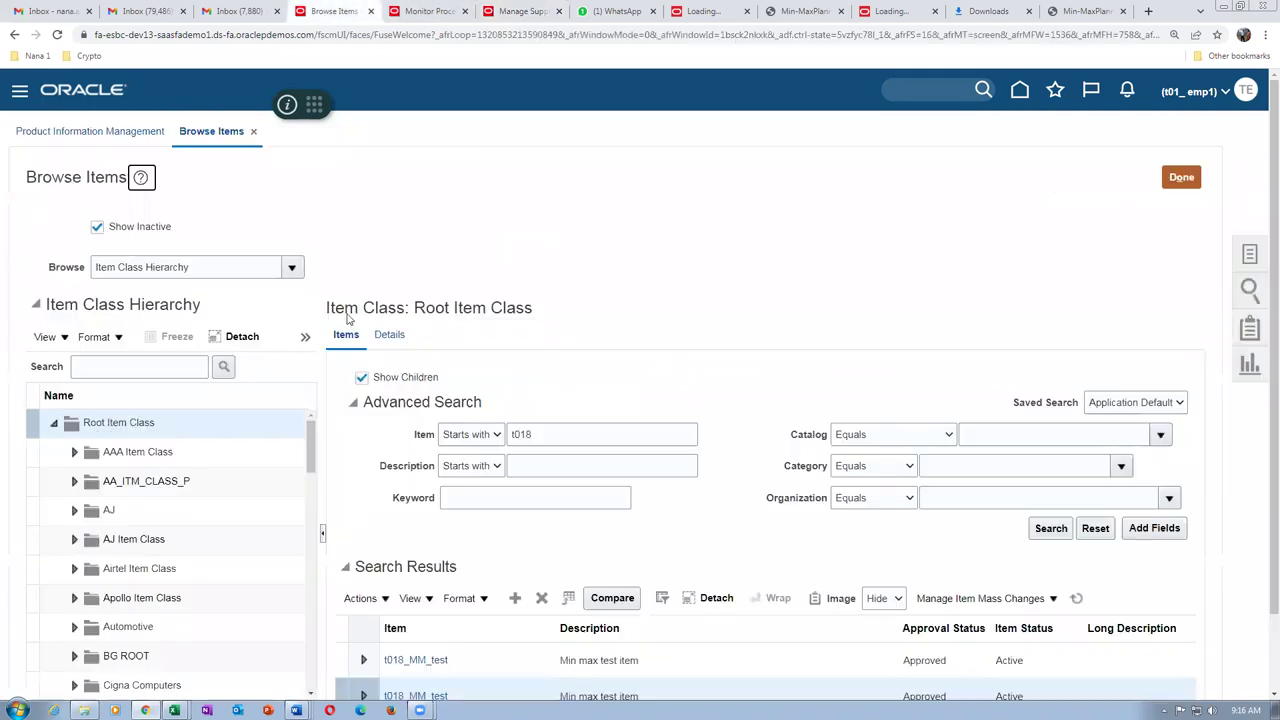
{"action": "left_click", "coordinate": [1181, 178]}
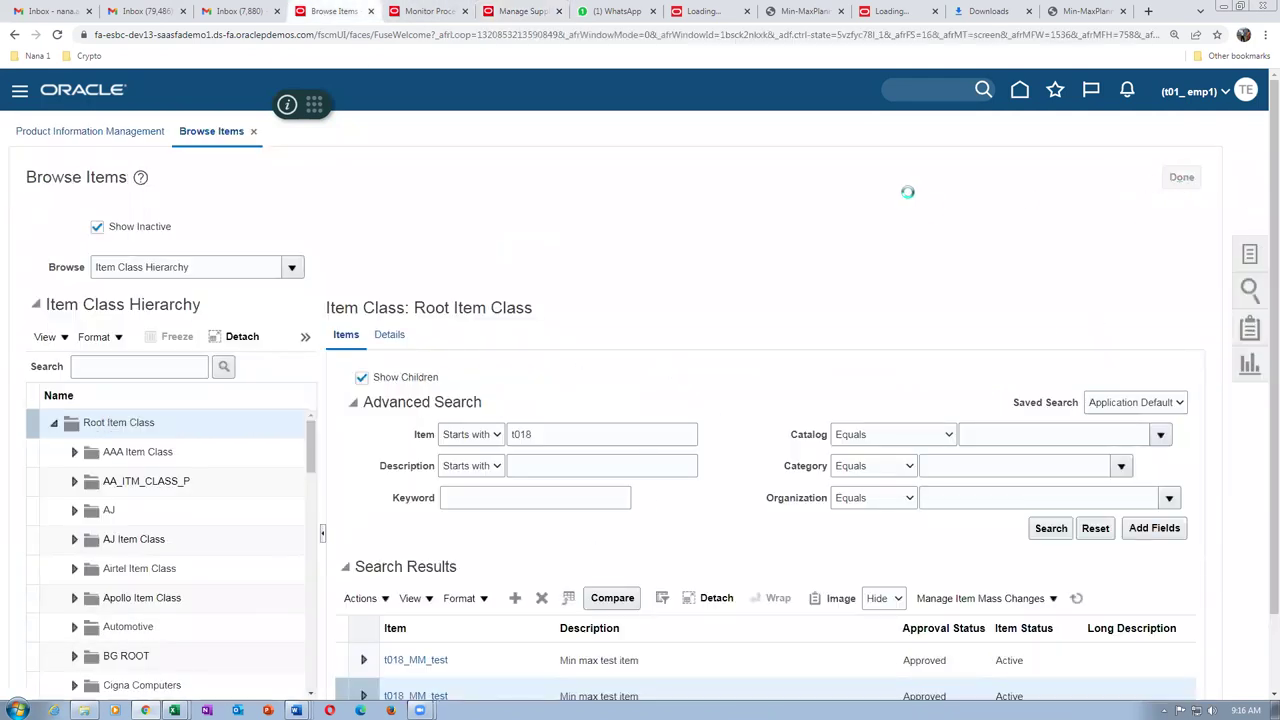
{"action": "left_click", "coordinate": [1095, 11]}
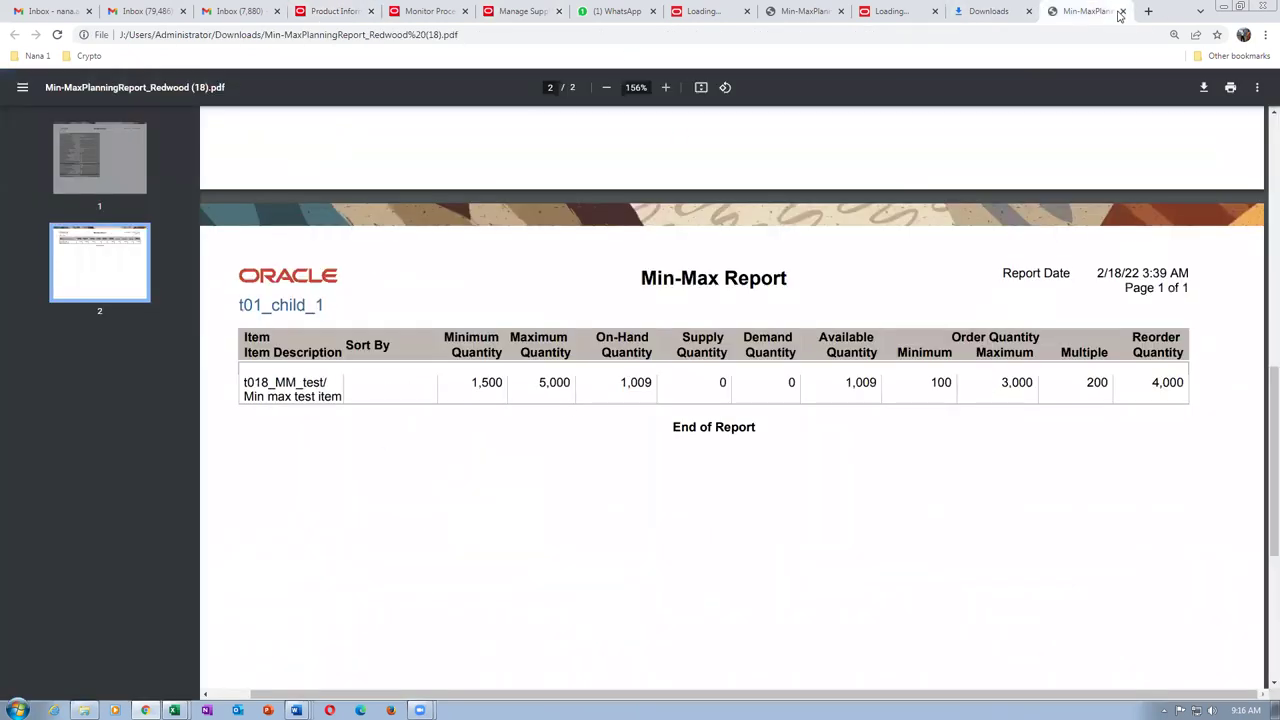
{"action": "left_click", "coordinate": [1123, 11]}
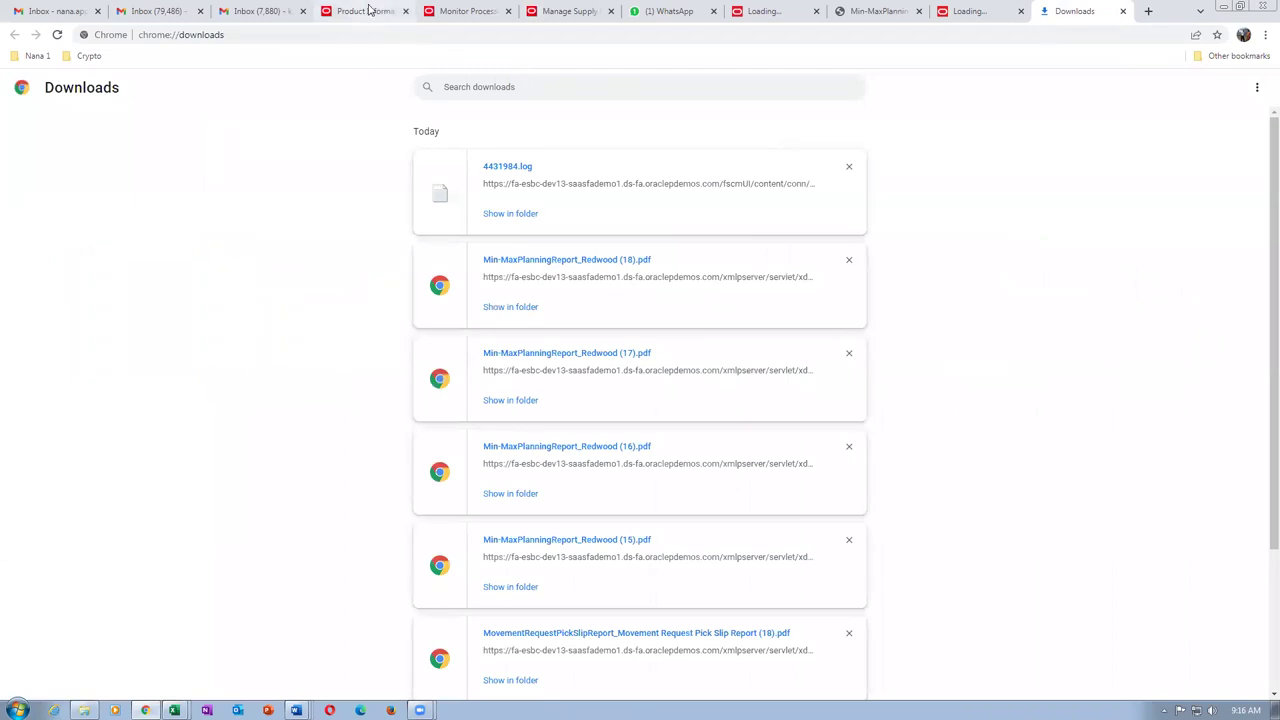
{"action": "left_click", "coordinate": [368, 11]}
{"action": "left_click", "coordinate": [452, 10]}
{"action": "left_click", "coordinate": [562, 11]}
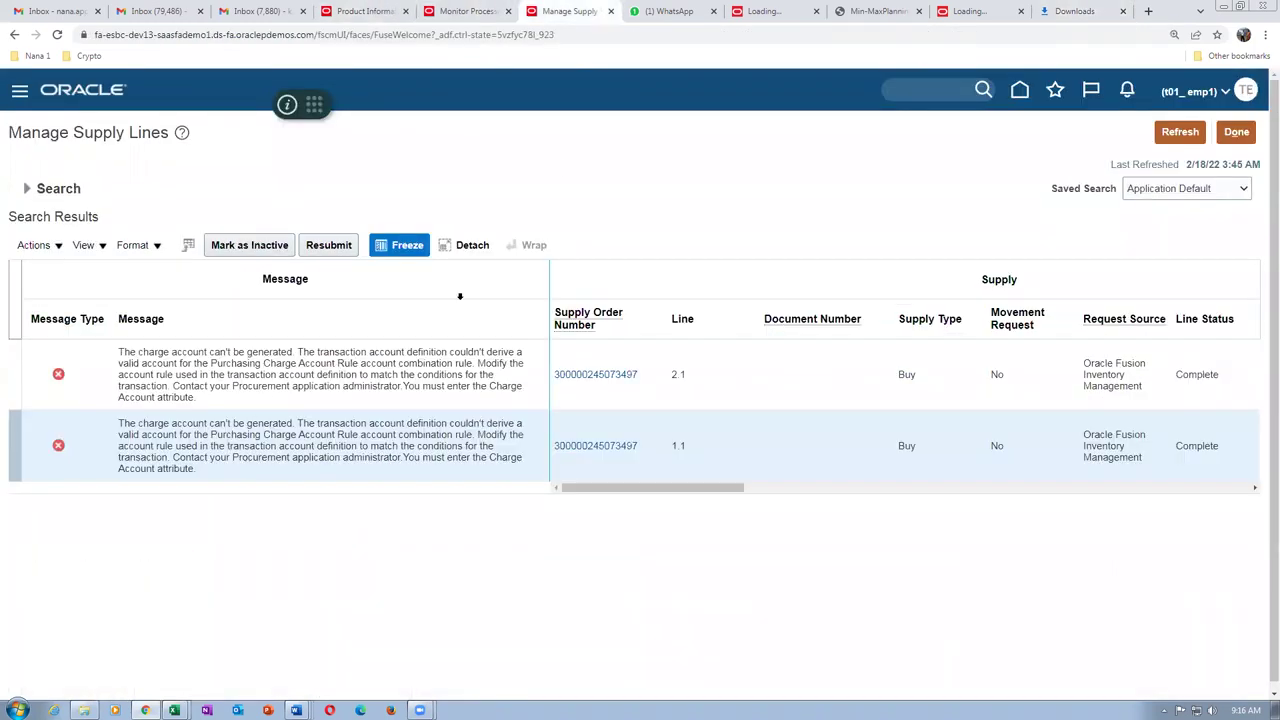
{"action": "left_click", "coordinate": [643, 380]}
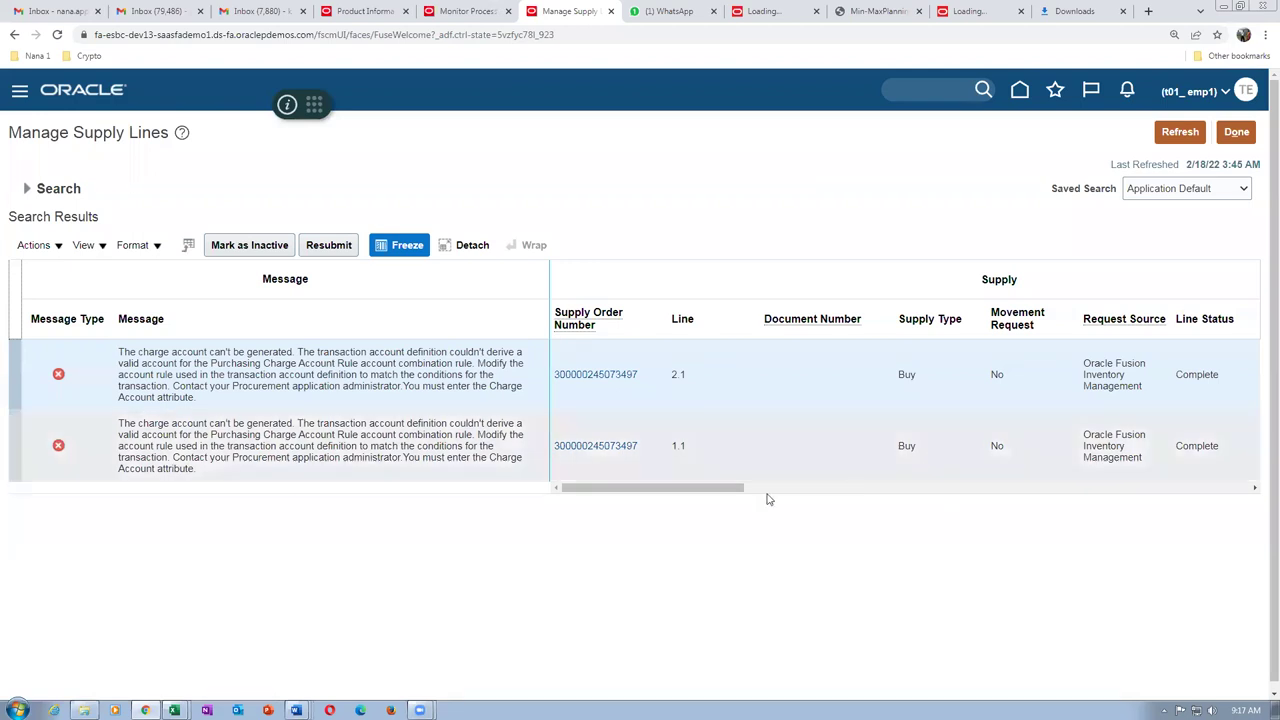
{"action": "mouse_move", "coordinate": [685, 500]}
{"action": "left_mouse_down"}
{"action": "mouse_move", "coordinate": [893, 497]}
{"action": "mouse_move", "coordinate": [666, 504]}
{"action": "left_mouse_up"}
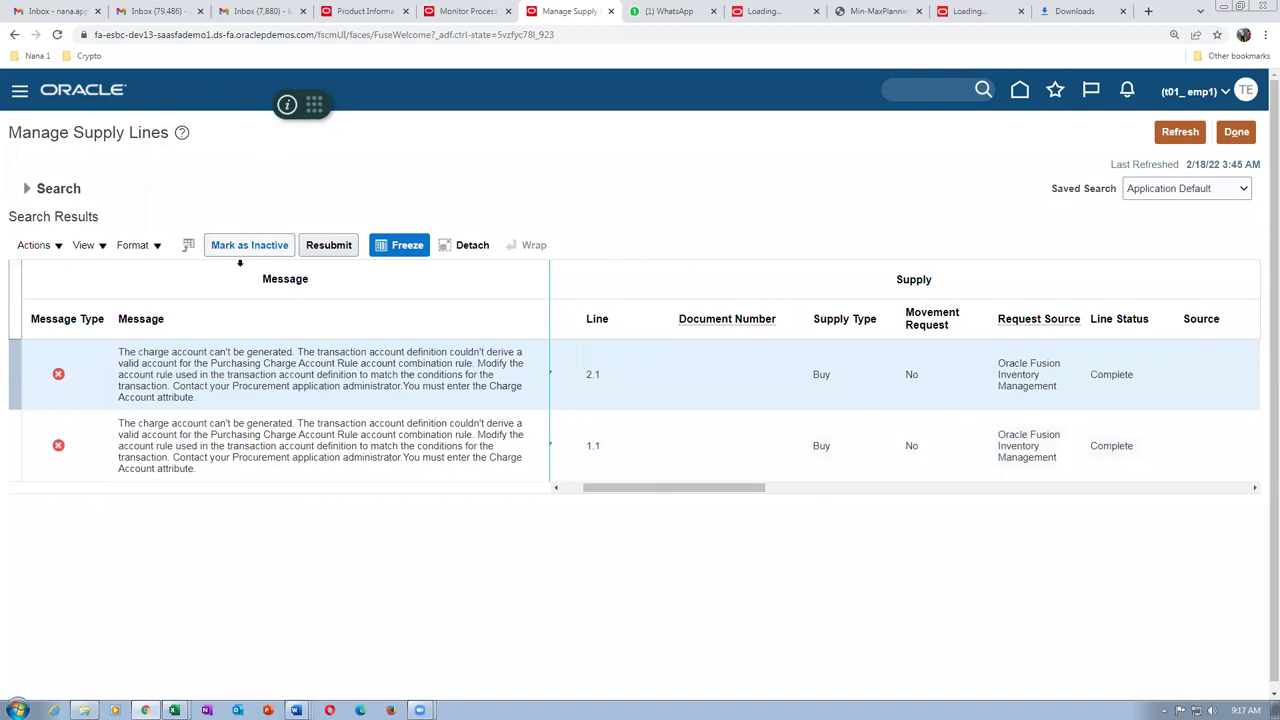
{"action": "left_click", "coordinate": [345, 12]}
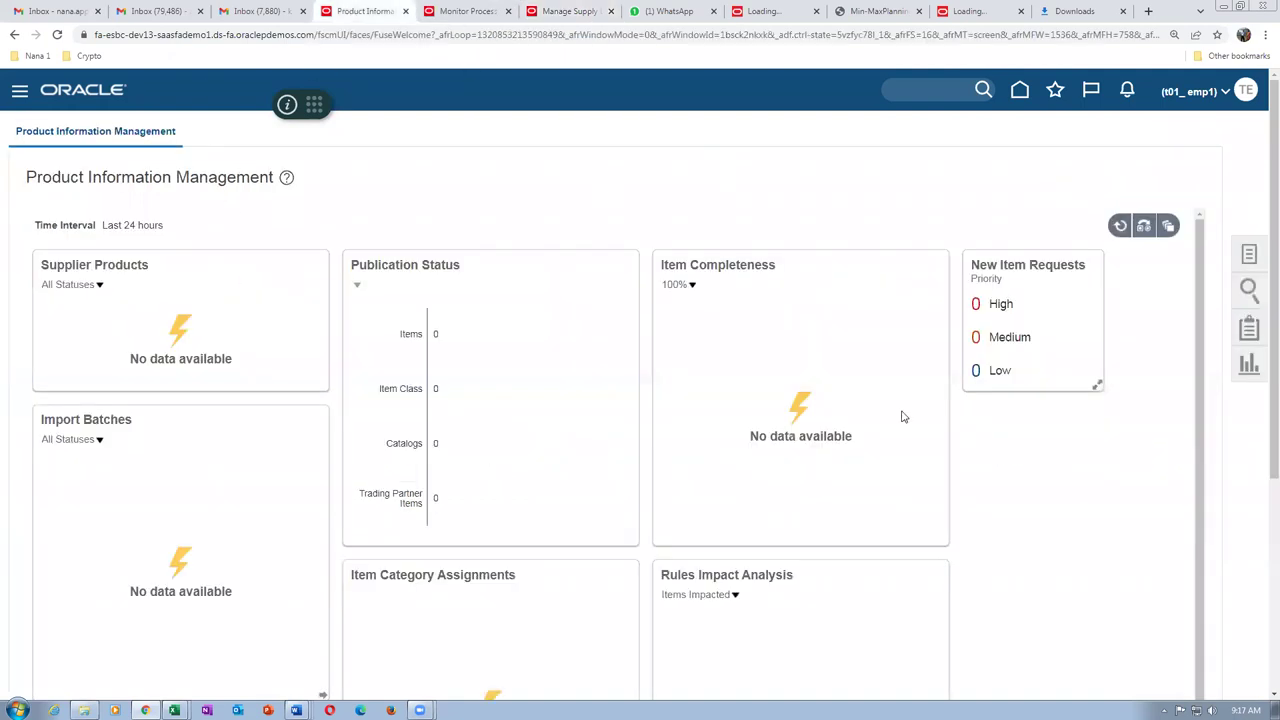
Open Setup and Maintenance with the Manufacturing and Supply Chain Materials Management offering.
{"action": "left_click", "coordinate": [1203, 92]}
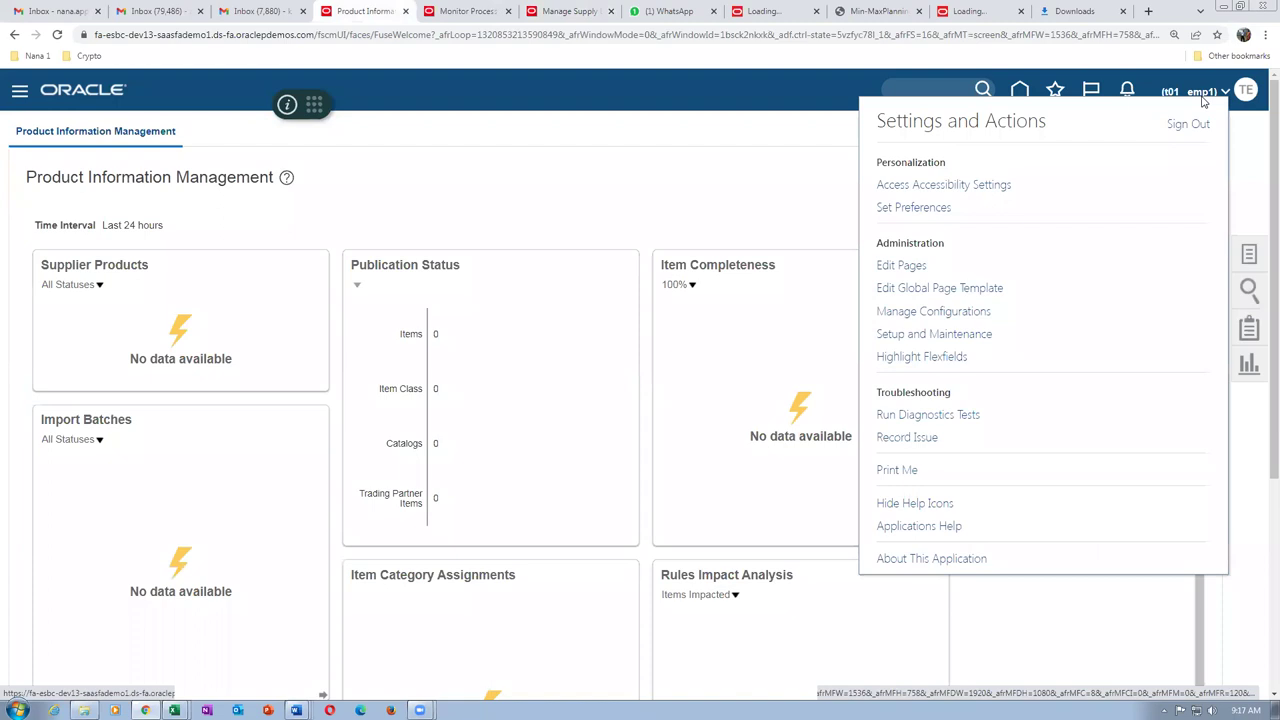
{"action": "left_click", "coordinate": [952, 340]}
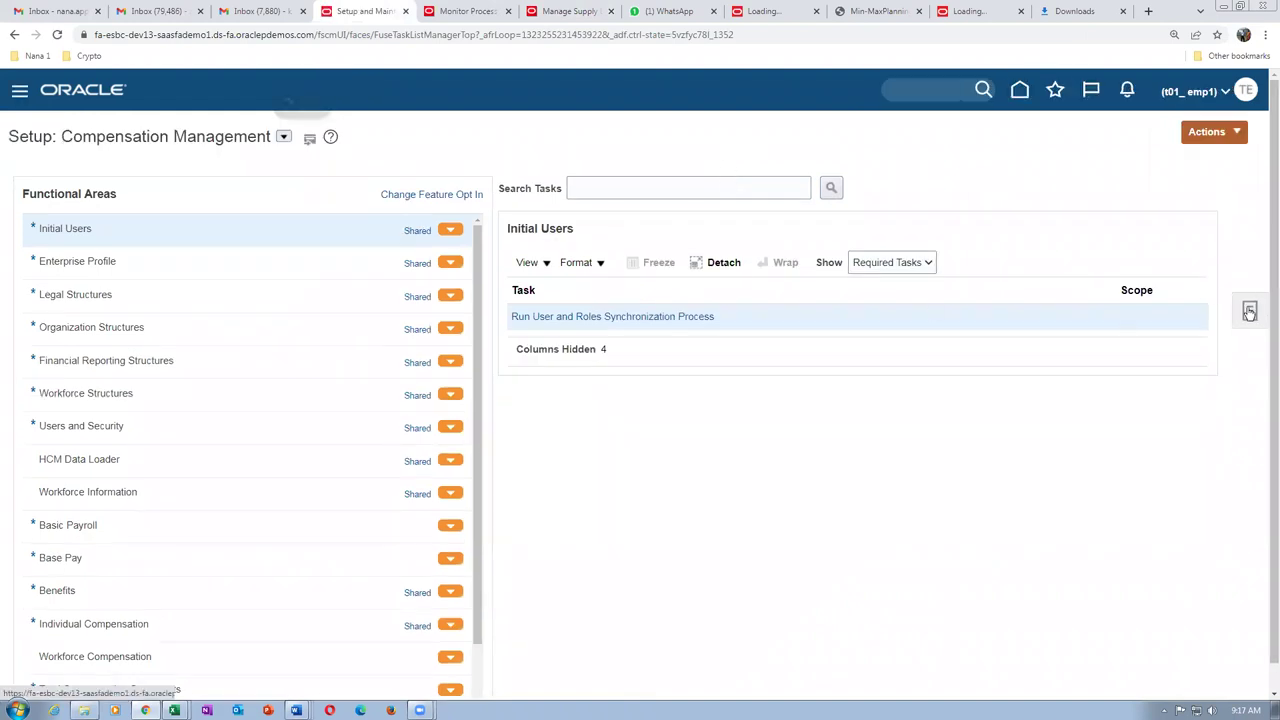
{"action": "left_click", "coordinate": [1249, 312]}
{"action": "left_click", "coordinate": [1248, 313]}
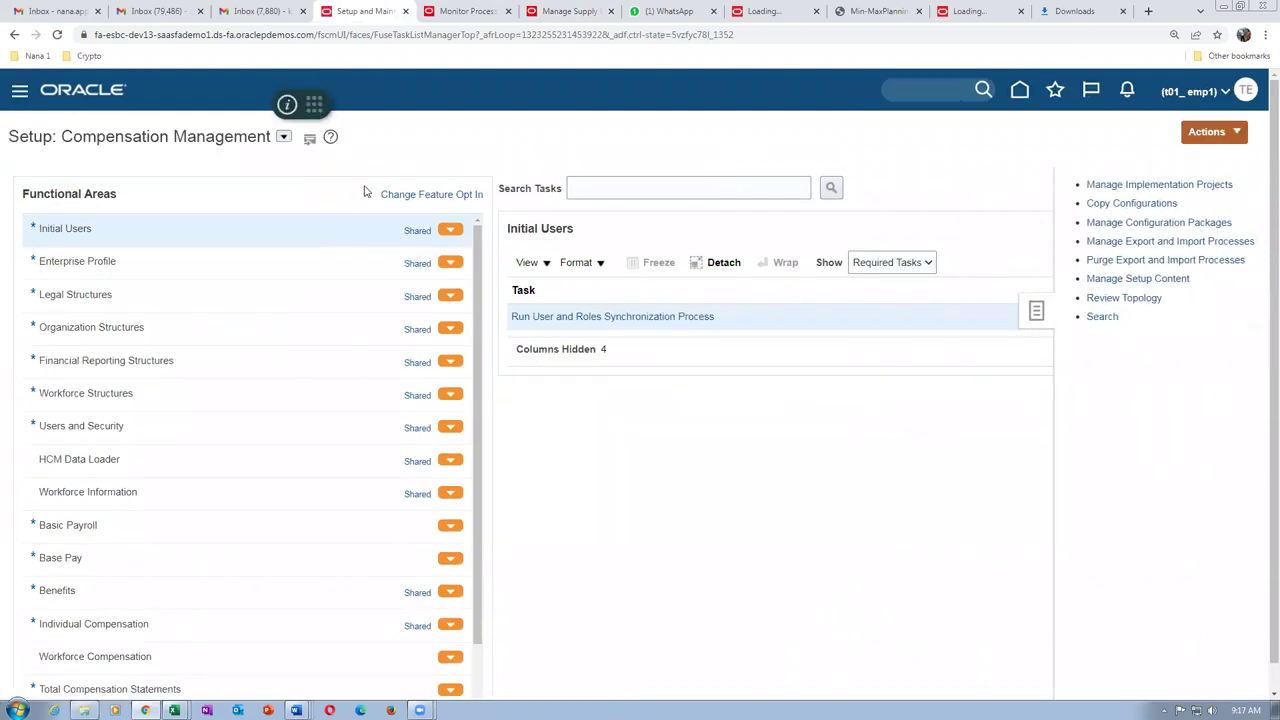
{"action": "left_click", "coordinate": [283, 137]}
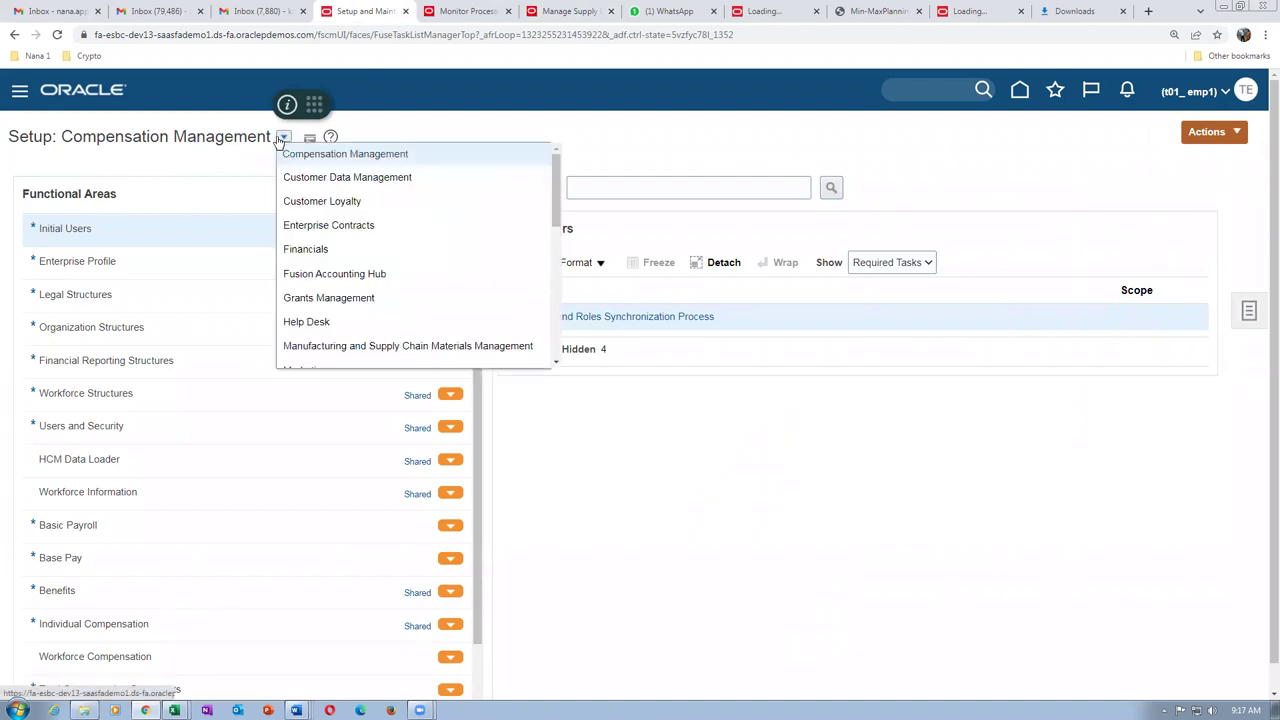
{"action": "left_click", "coordinate": [329, 350]}
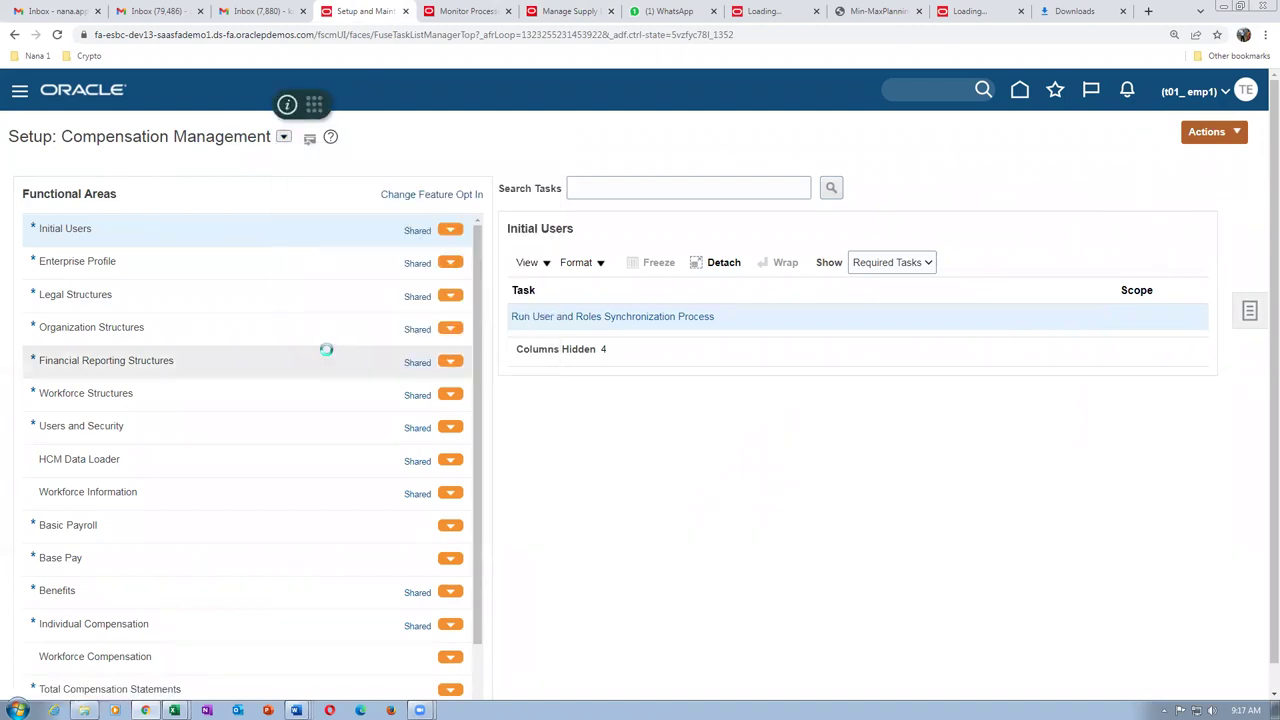
Search setup tasks for 'man%map%set%' and open Manage Mapping Sets for Cost Accounting.
{"action": "left_click", "coordinate": [653, 187]}
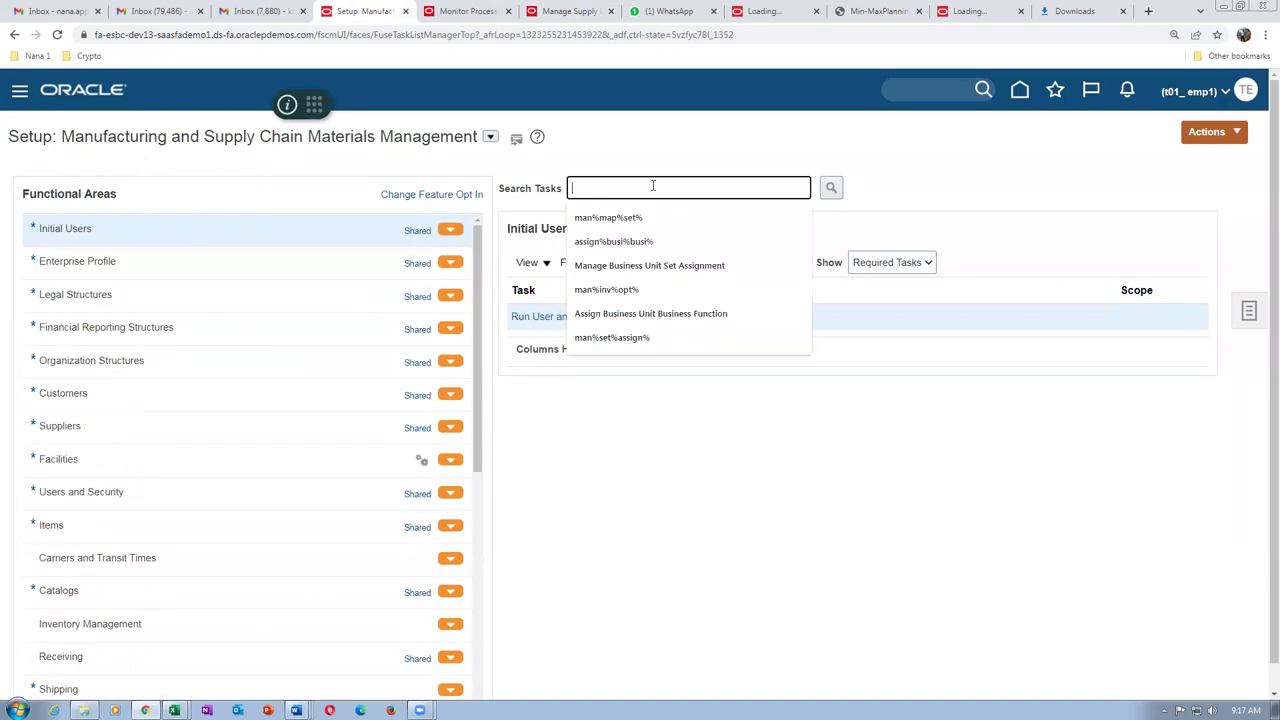
{"action": "type", "text": "man"}
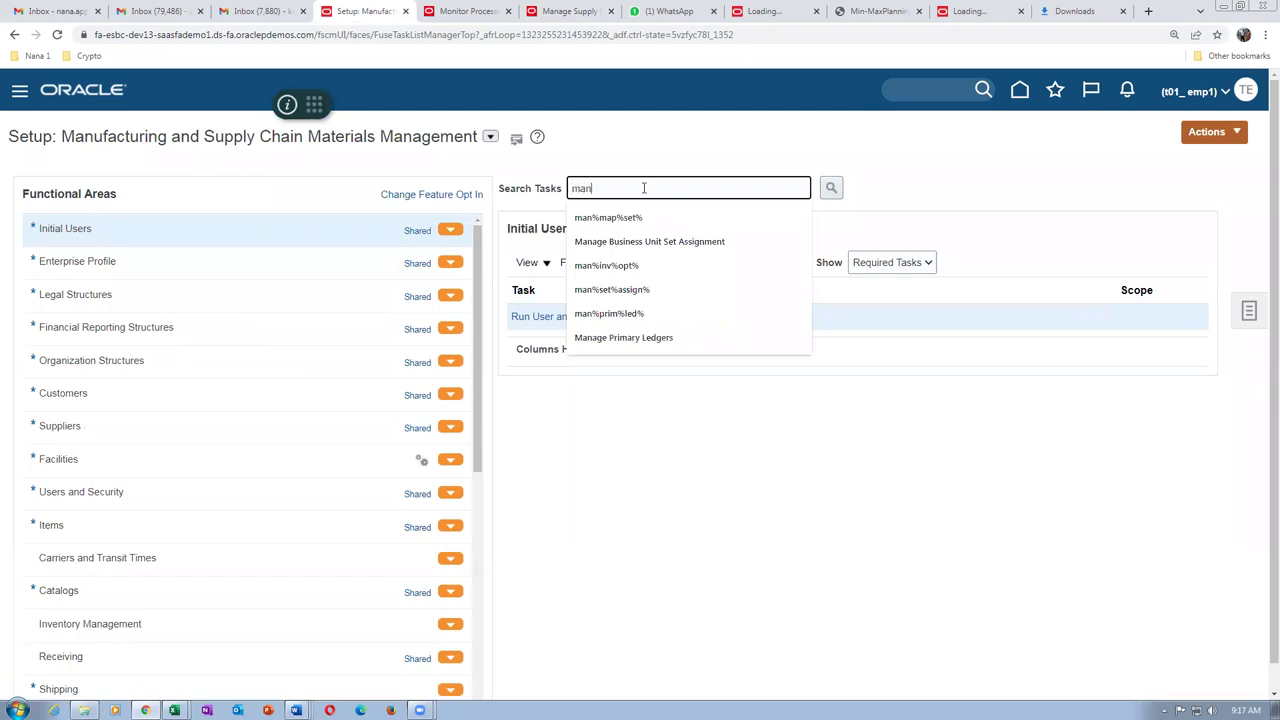
{"action": "type", "text": "%map%set%"}
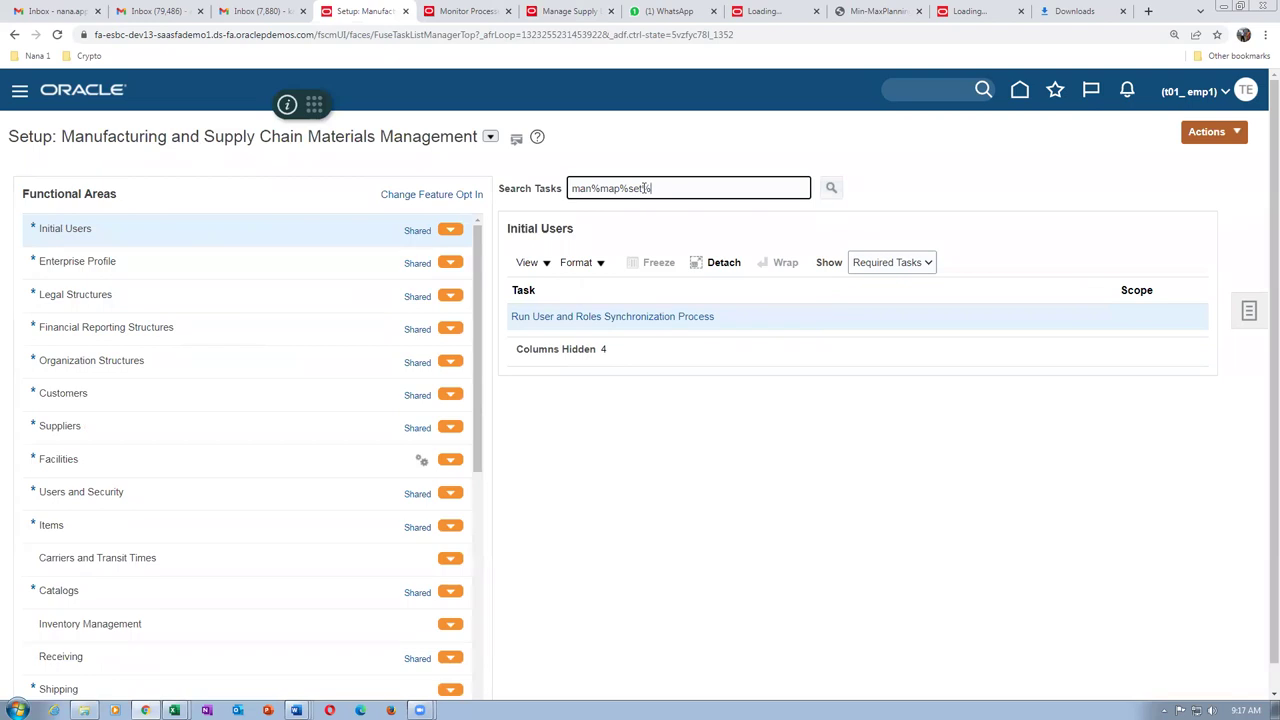
{"action": "key", "text": "Return"}
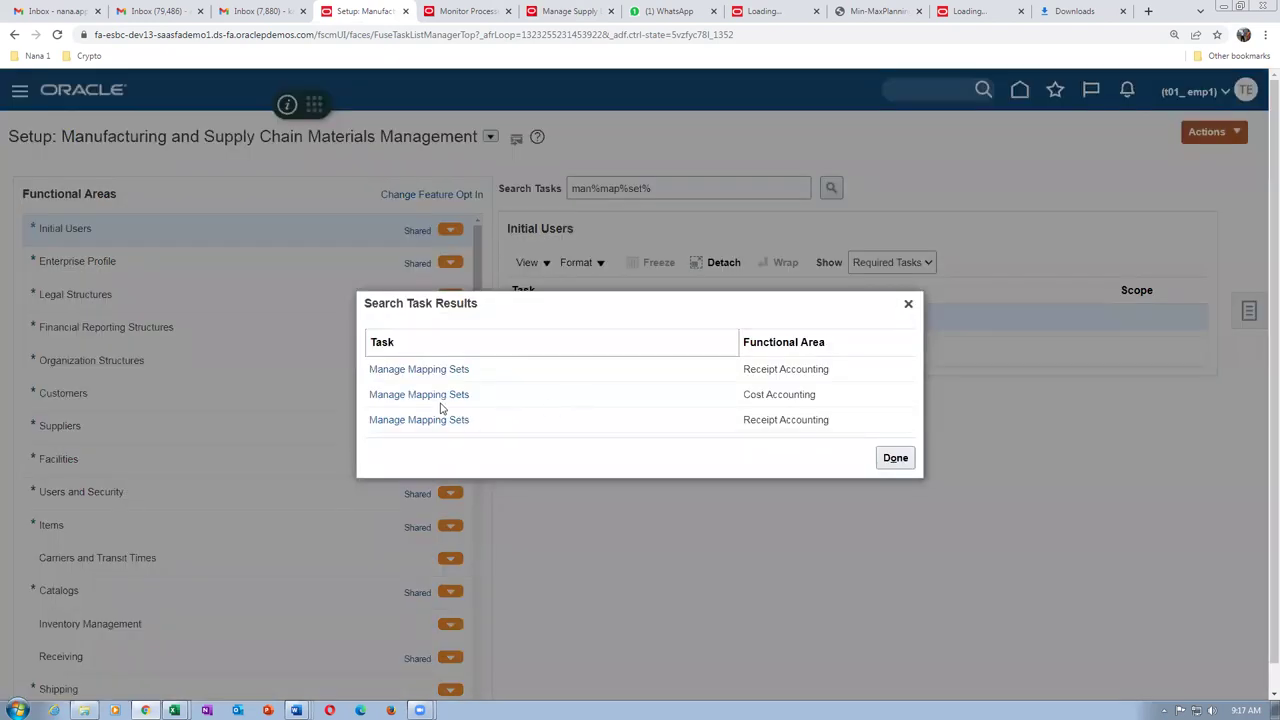
{"action": "left_click", "coordinate": [440, 396]}
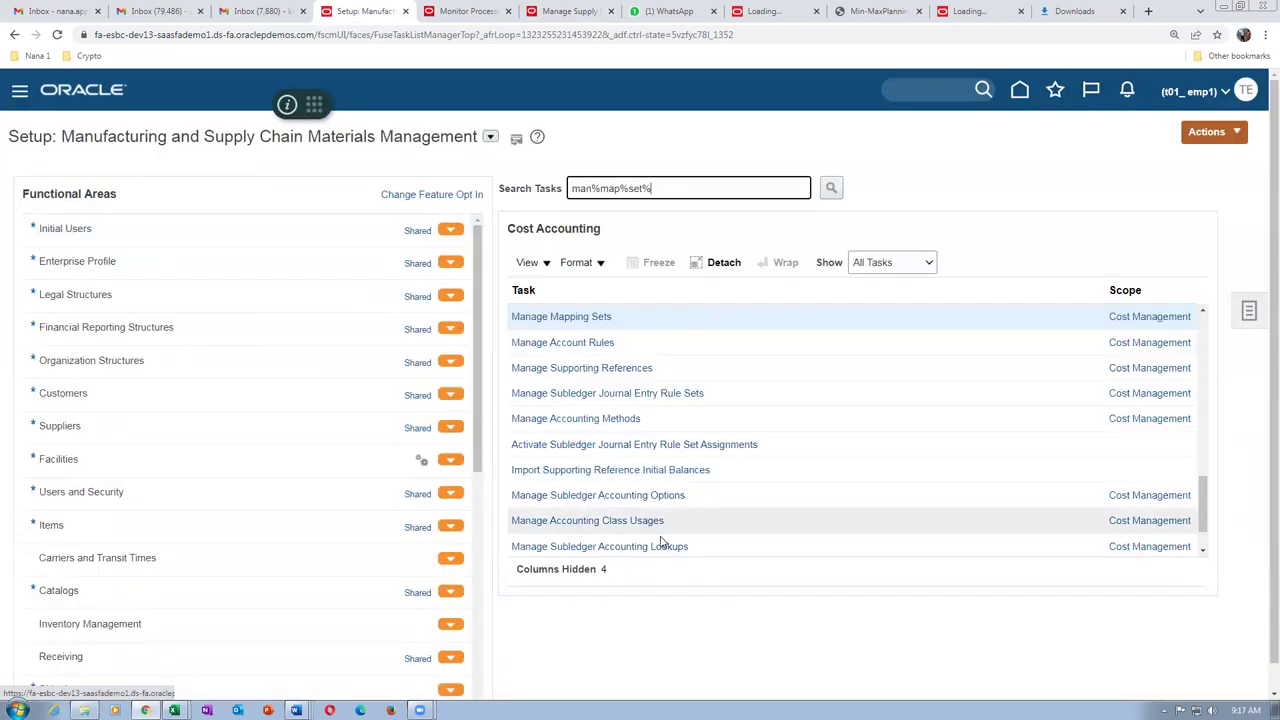
{"action": "left_click", "coordinate": [578, 316]}
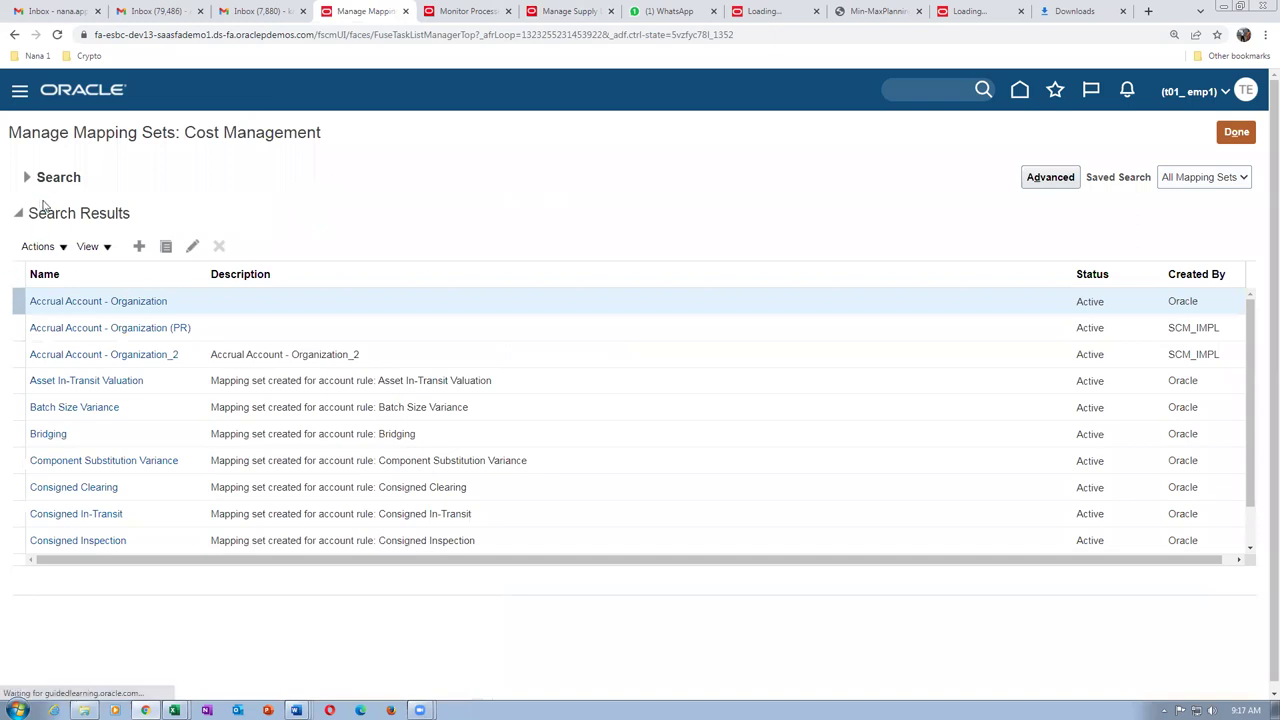
Search mapping sets by name 'ma' and open Material Account - Organization.
{"action": "left_click", "coordinate": [26, 177]}
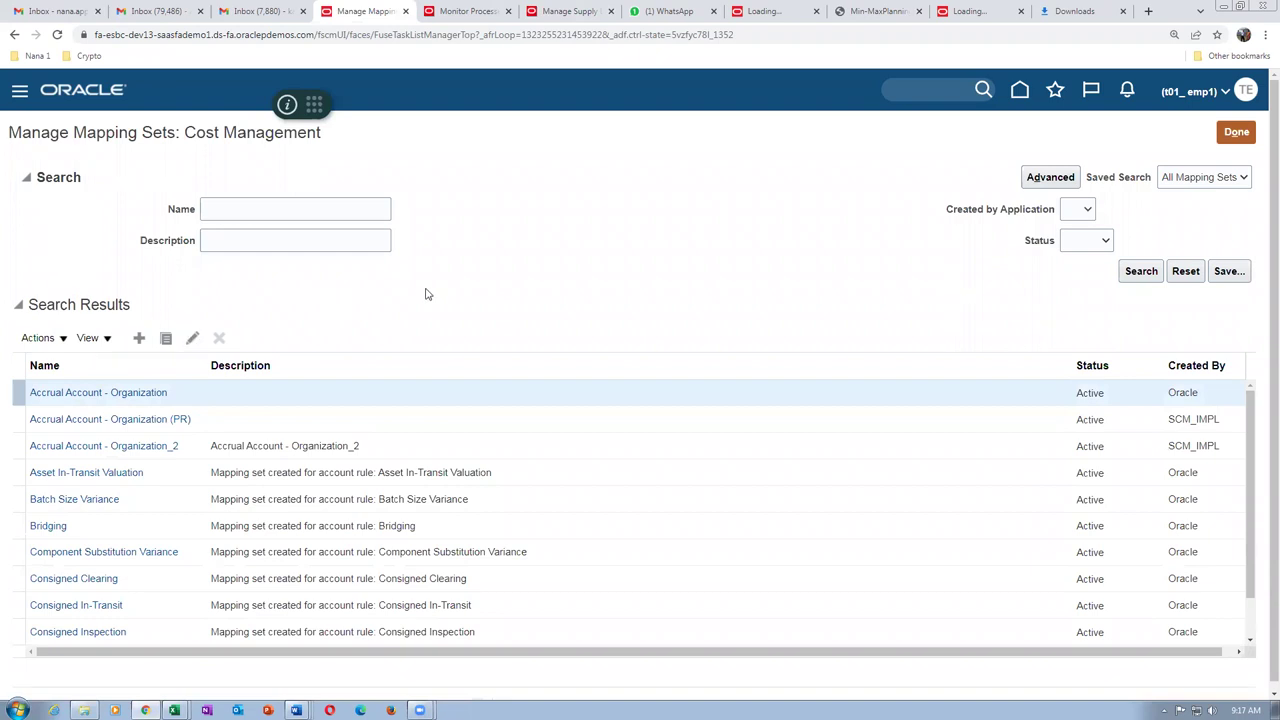
{"action": "left_click", "coordinate": [255, 202]}
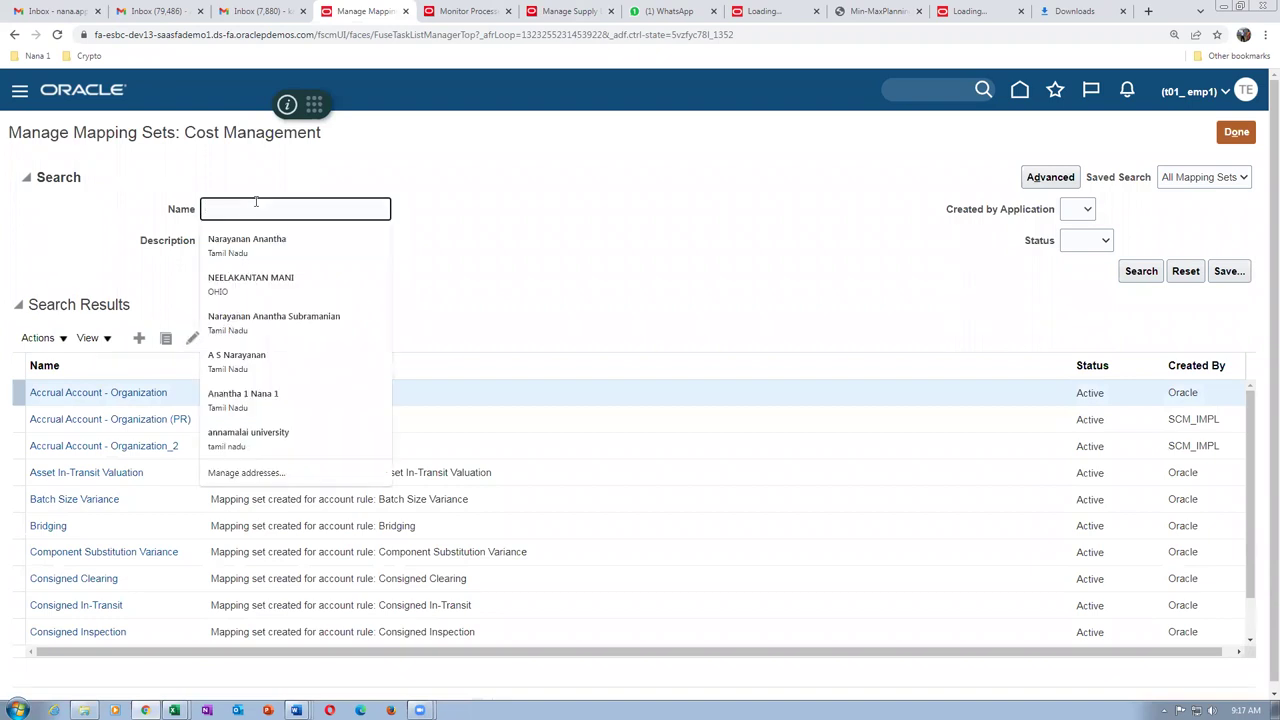
{"action": "type", "text": "material"}
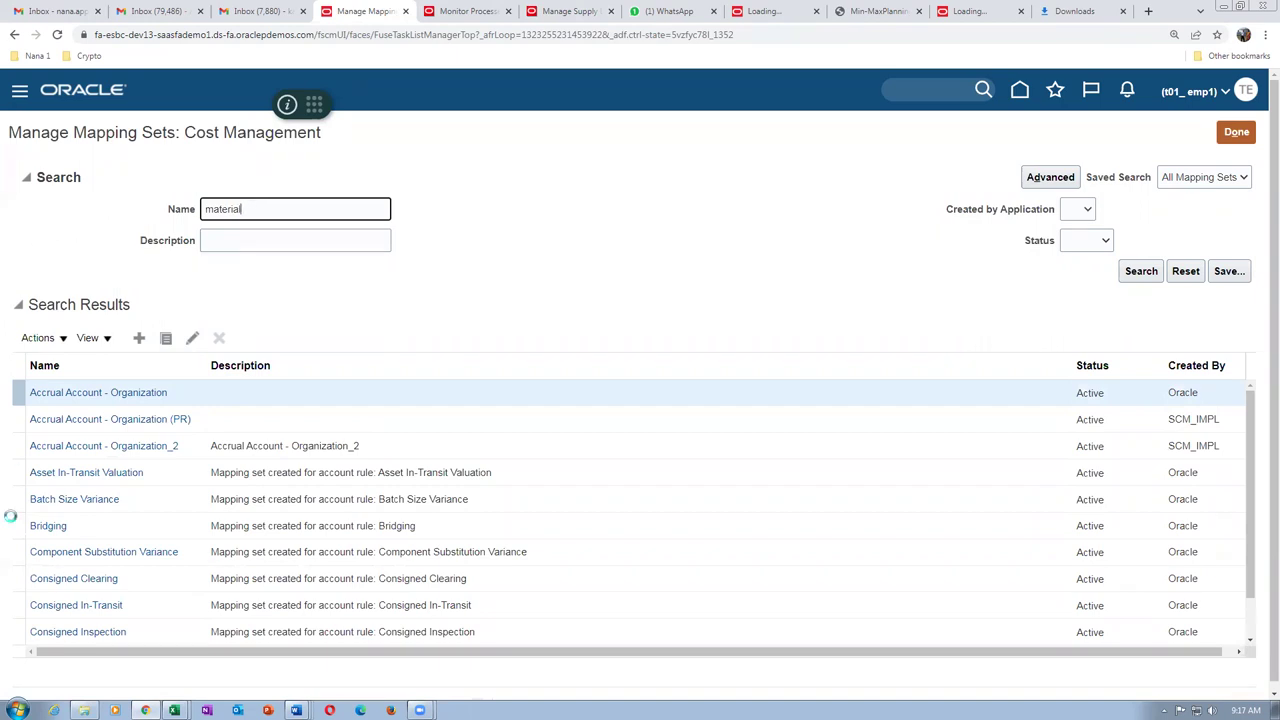
{"action": "key", "text": "Return"}
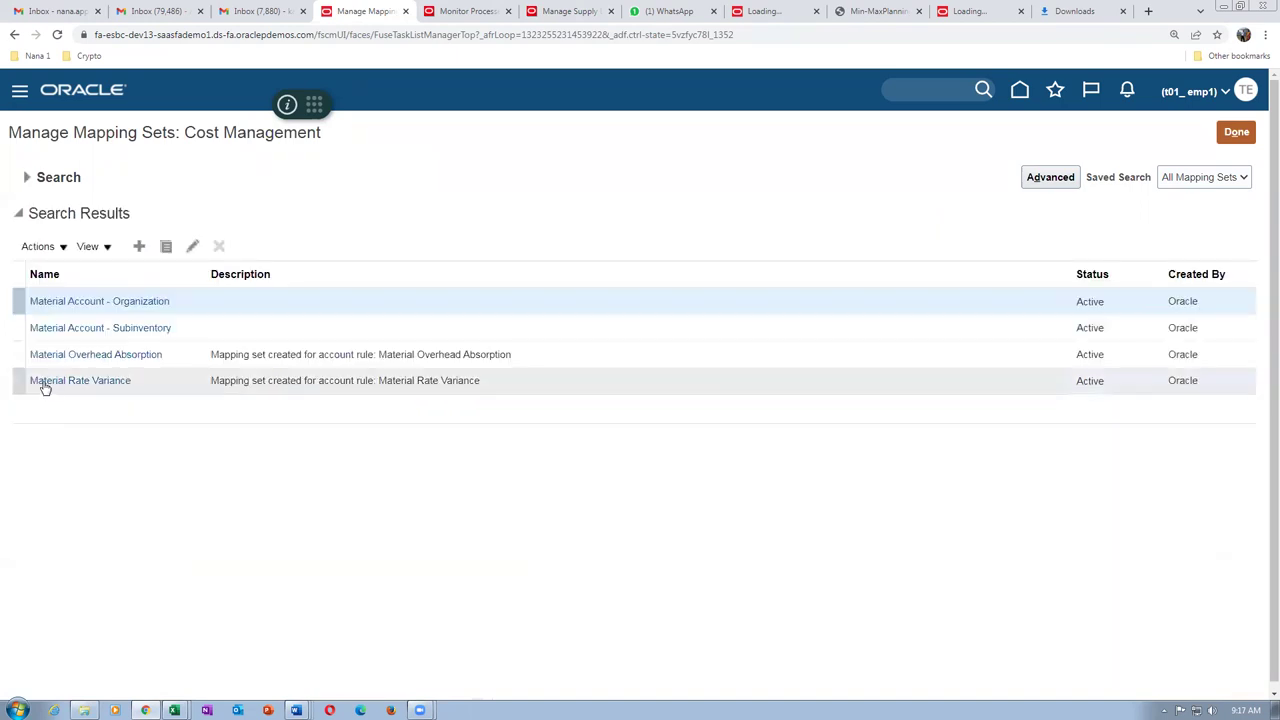
{"action": "left_click", "coordinate": [93, 303]}
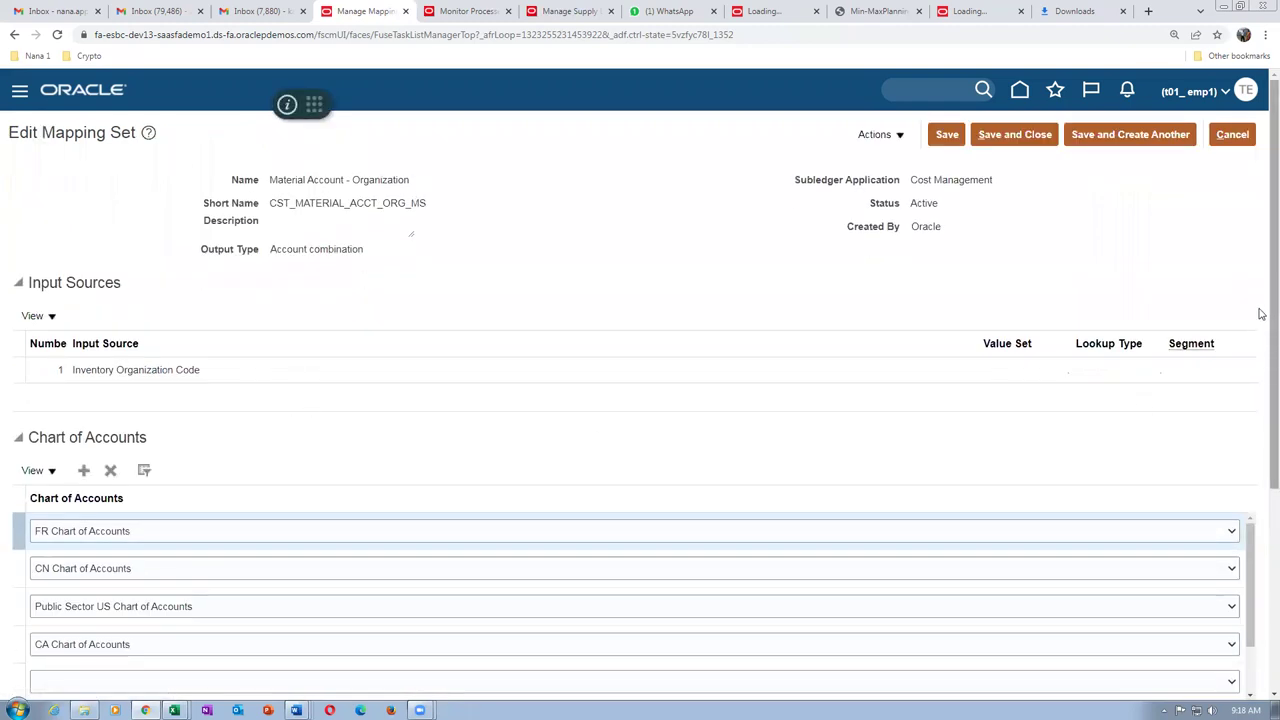
{"action": "scroll", "coordinate": [1257, 380], "scroll_direction": "down", "scroll_amount": 3}
{"action": "scroll", "coordinate": [1260, 490], "scroll_direction": "up", "scroll_amount": 2}
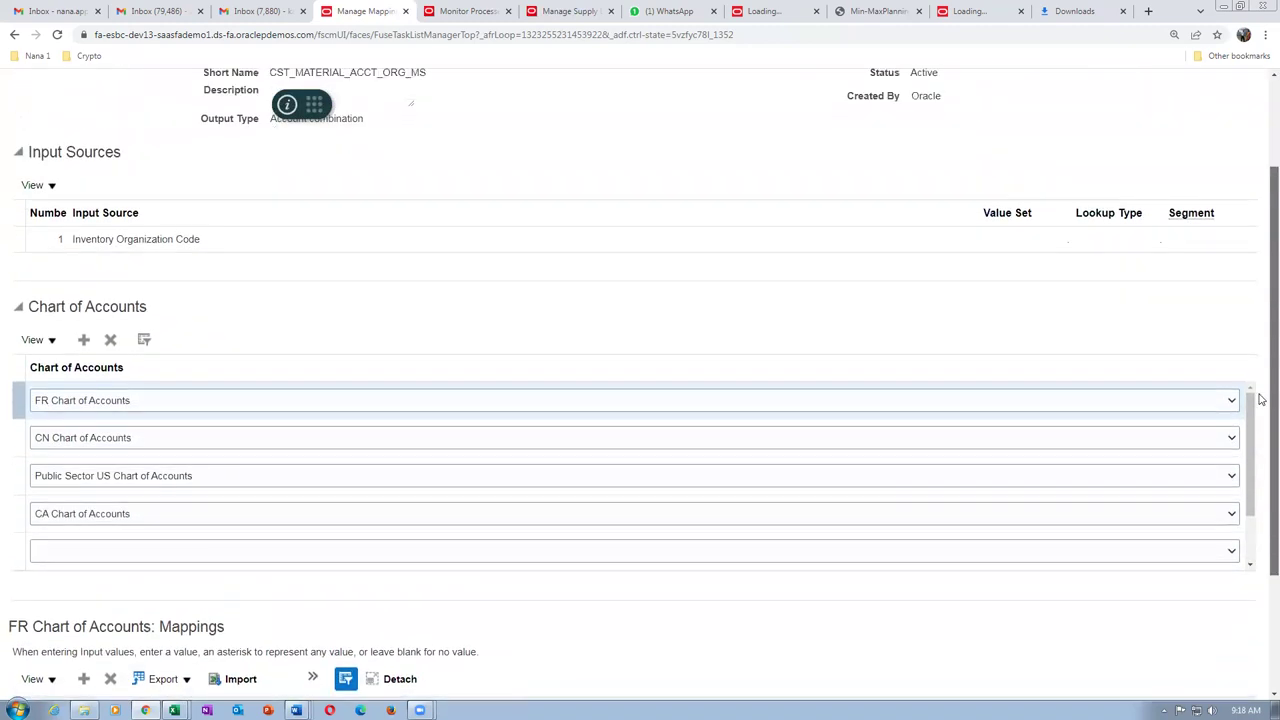
Add a chart of accounts row set to 001 t01 COA.
{"action": "left_click", "coordinate": [84, 341]}
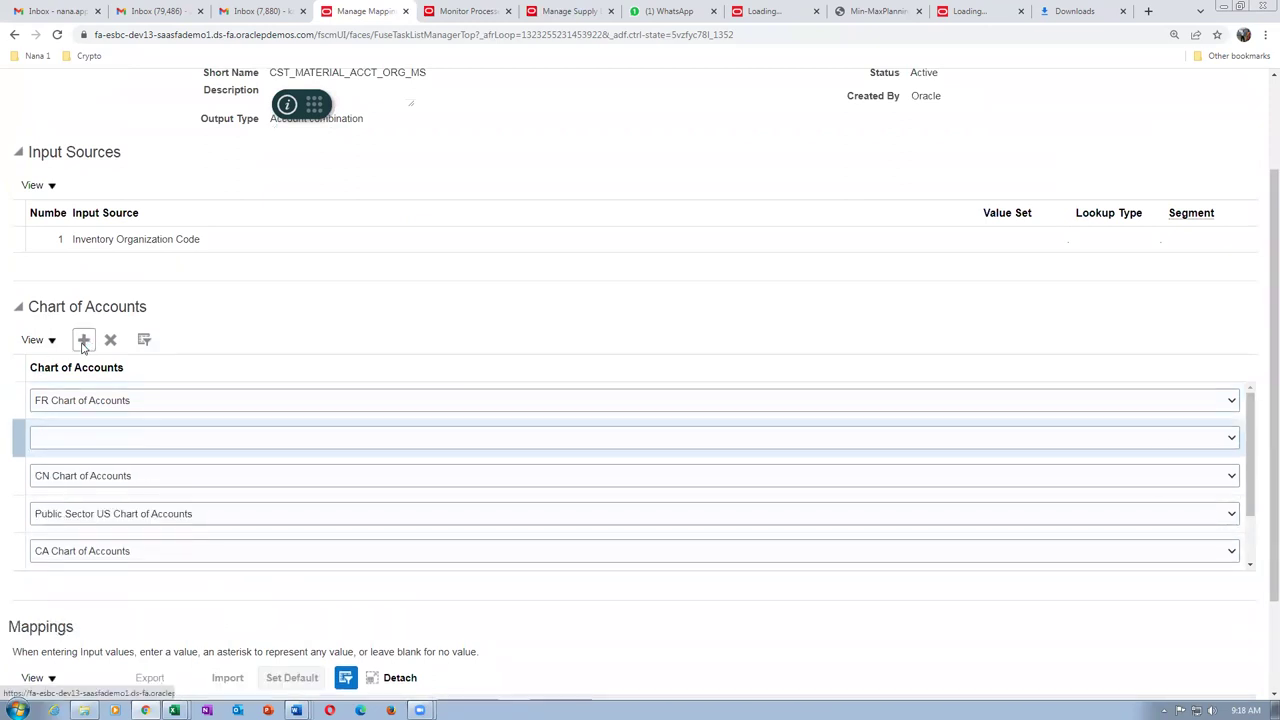
{"action": "left_click", "coordinate": [104, 441]}
{"action": "scroll", "coordinate": [106, 425], "scroll_direction": "down", "scroll_amount": 1}
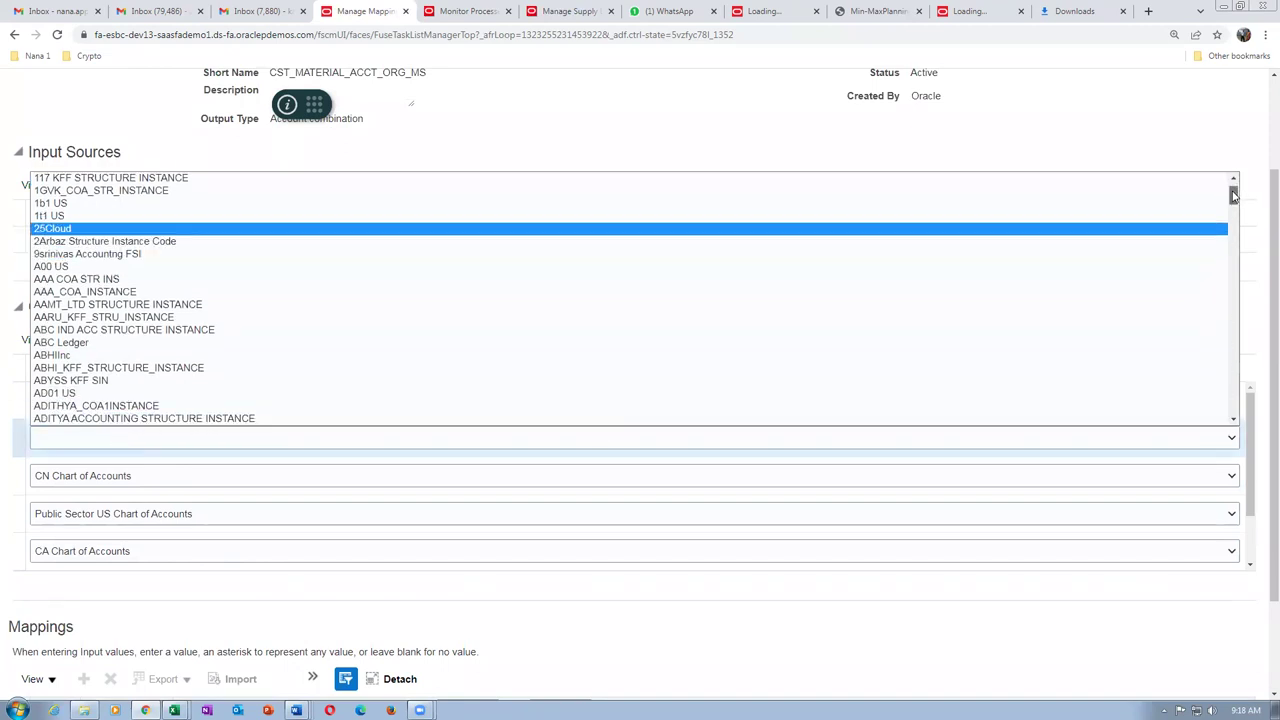
{"action": "scroll", "coordinate": [1040, 214], "scroll_direction": "up", "scroll_amount": 2}
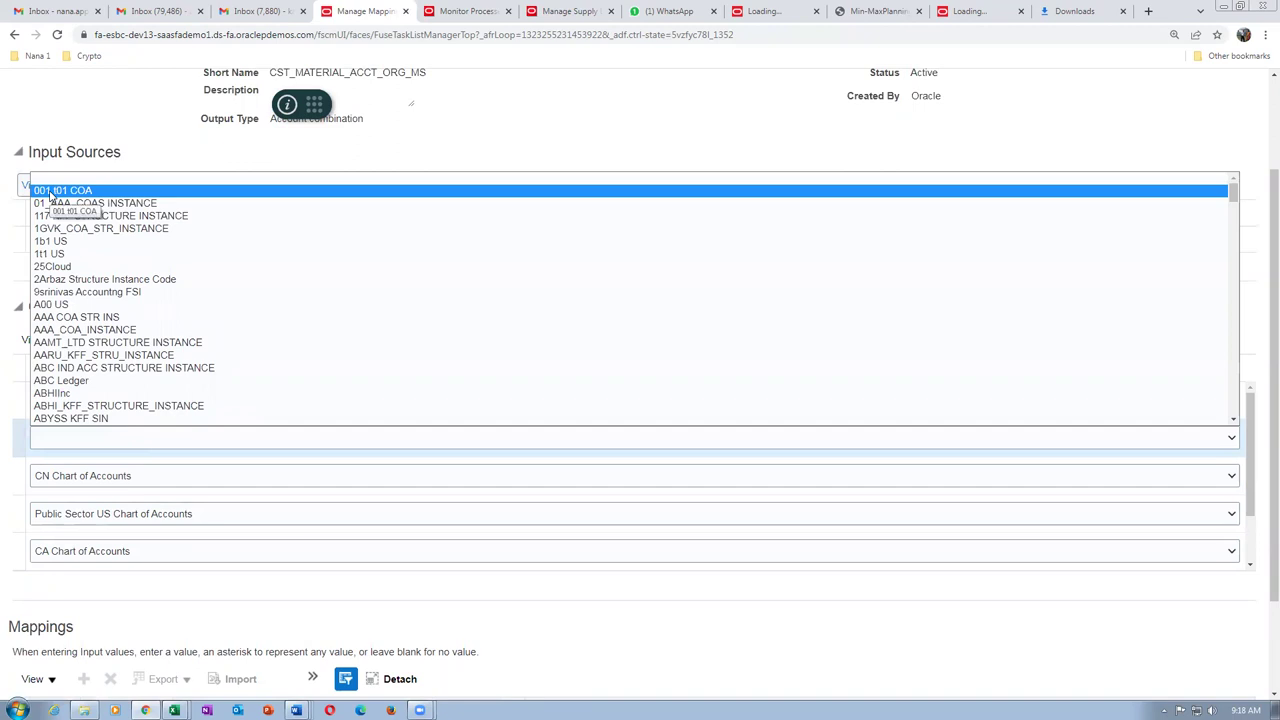
{"action": "left_click", "coordinate": [49, 194]}
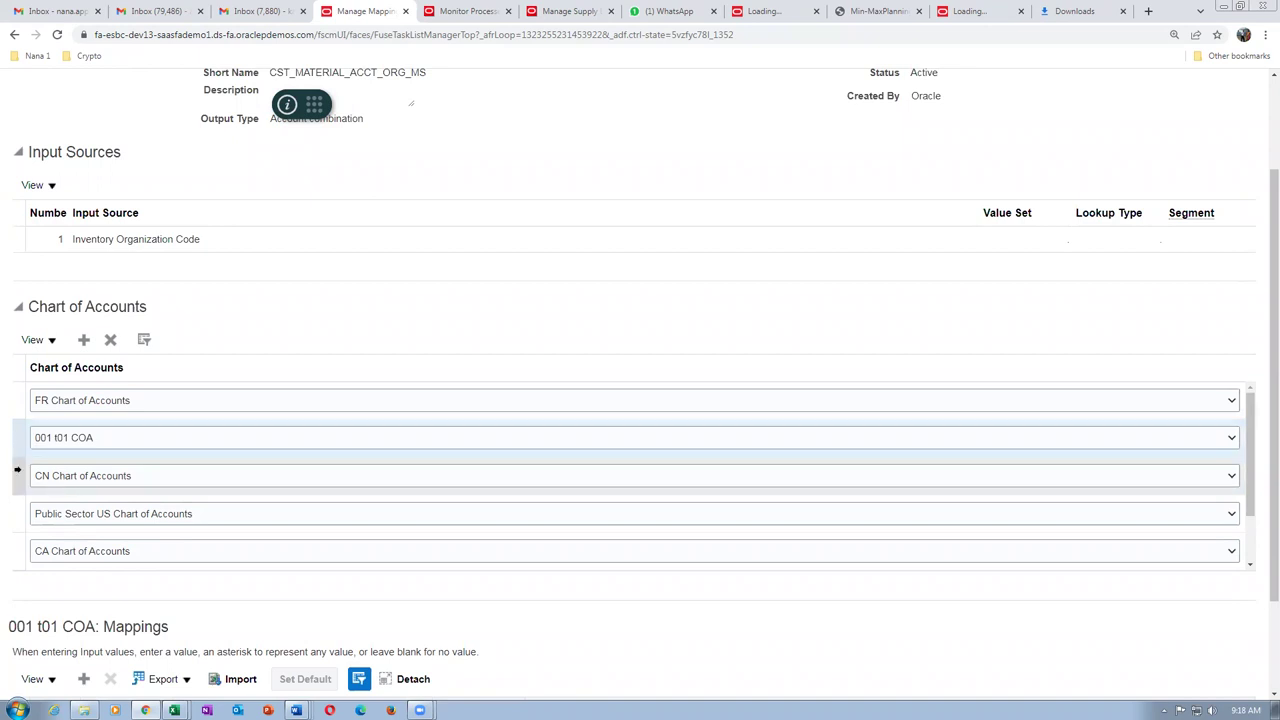
{"action": "scroll", "coordinate": [1262, 302], "scroll_direction": "down", "scroll_amount": 1}
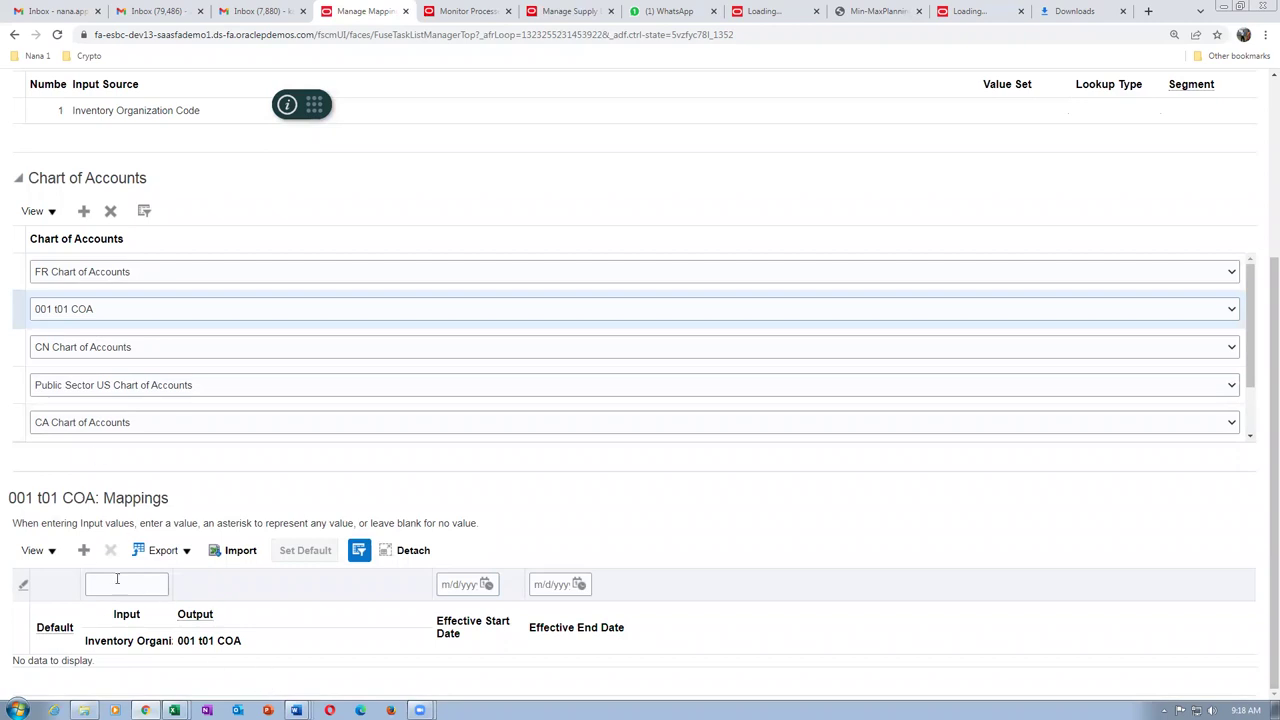
Add a default mapping with output 10-100-1000 and save the mapping set.
{"action": "left_click", "coordinate": [84, 550]}
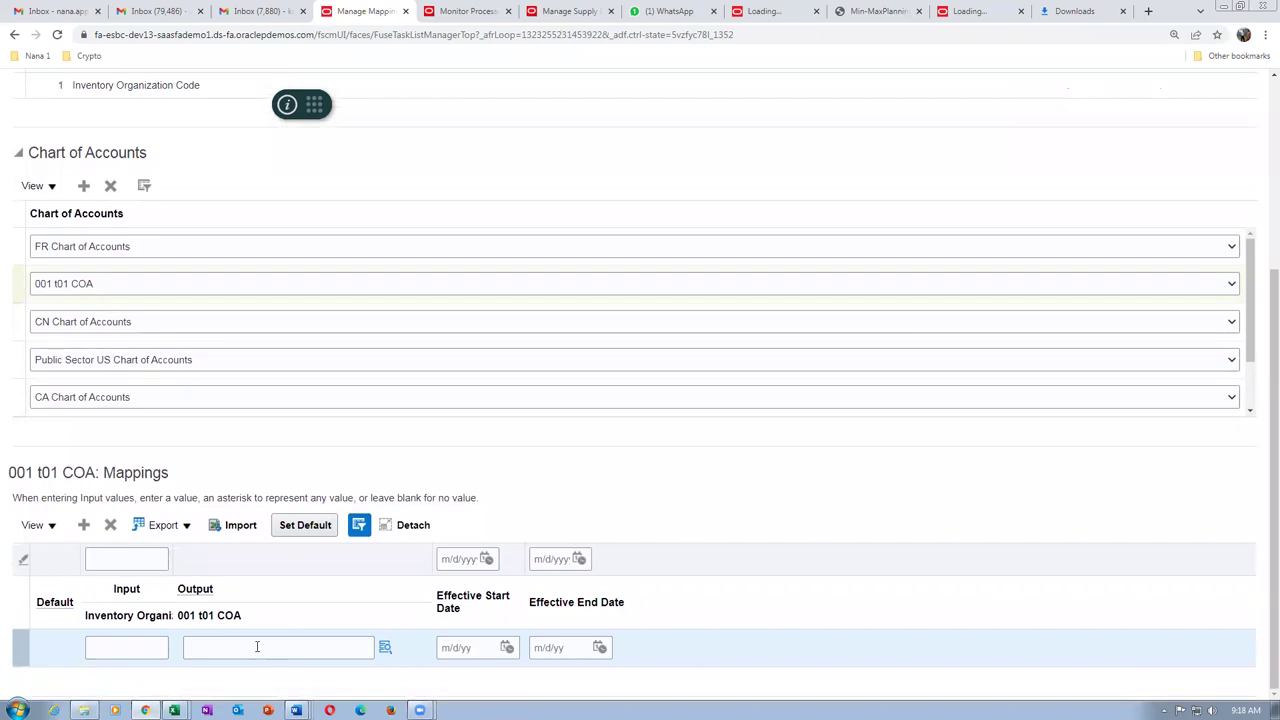
{"action": "left_click", "coordinate": [257, 647]}
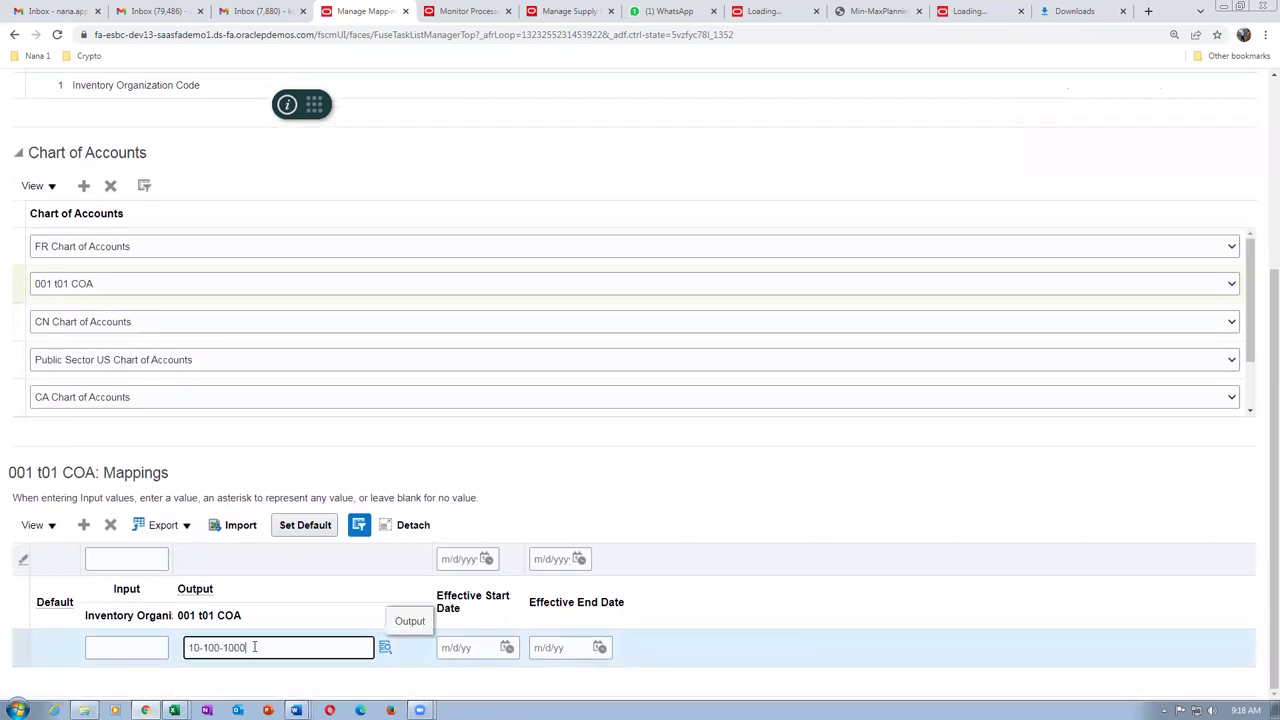
{"action": "left_click", "coordinate": [322, 529]}
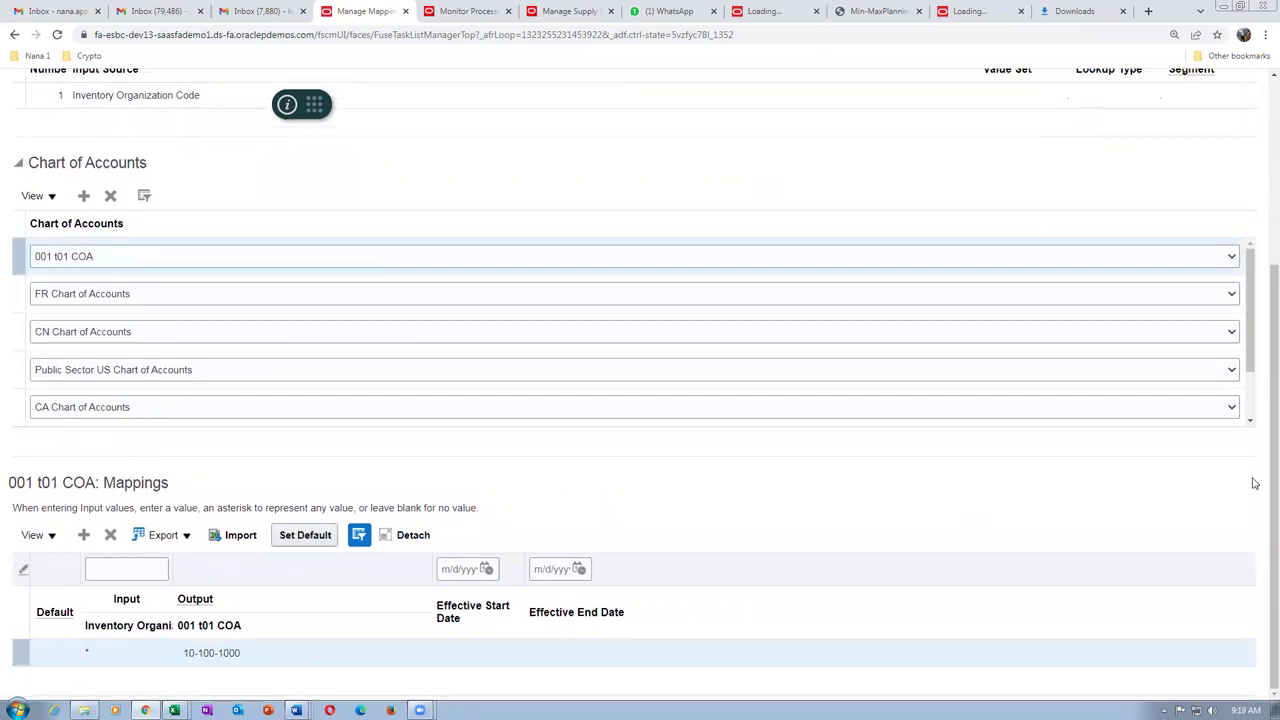
{"action": "scroll", "coordinate": [1262, 265], "scroll_direction": "up", "scroll_amount": 3}
{"action": "scroll", "coordinate": [1262, 265], "scroll_direction": "down", "scroll_amount": 3}
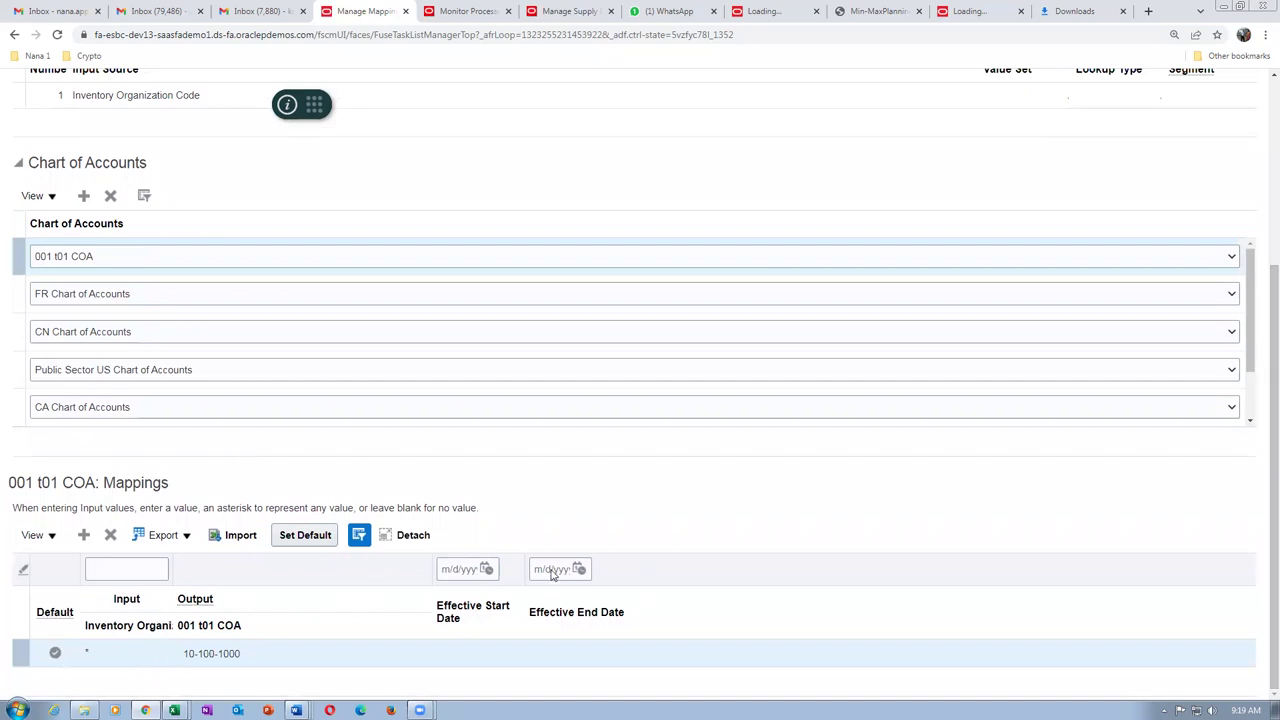
{"action": "scroll", "coordinate": [1261, 357], "scroll_direction": "up", "scroll_amount": 3}
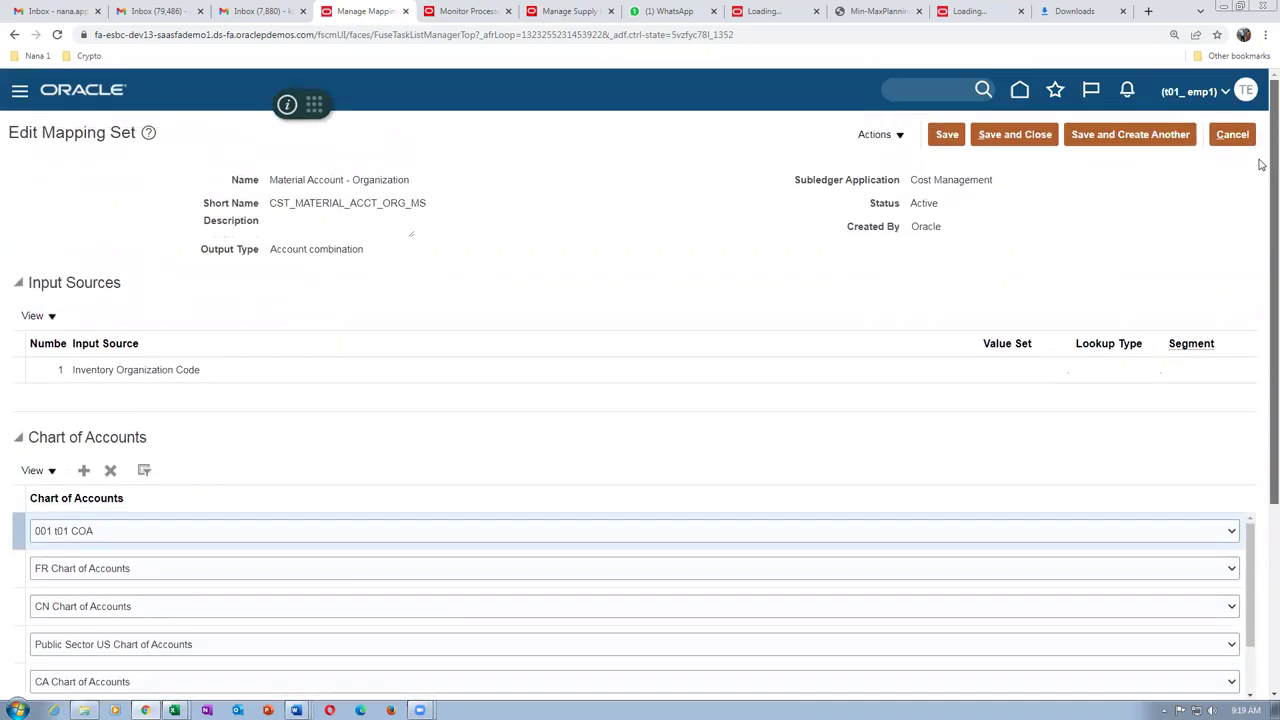
{"action": "scroll", "coordinate": [1260, 214], "scroll_direction": "down", "scroll_amount": 3}
{"action": "scroll", "coordinate": [1260, 320], "scroll_direction": "up", "scroll_amount": 3}
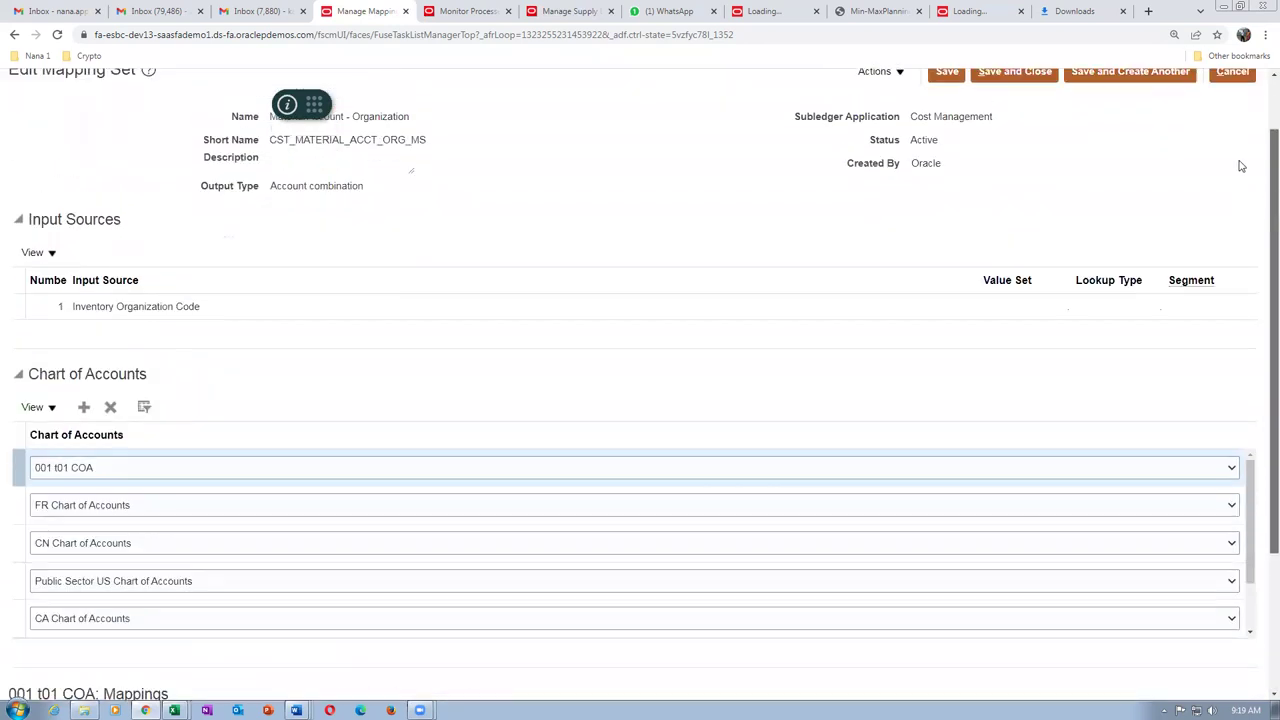
{"action": "left_click", "coordinate": [993, 142]}
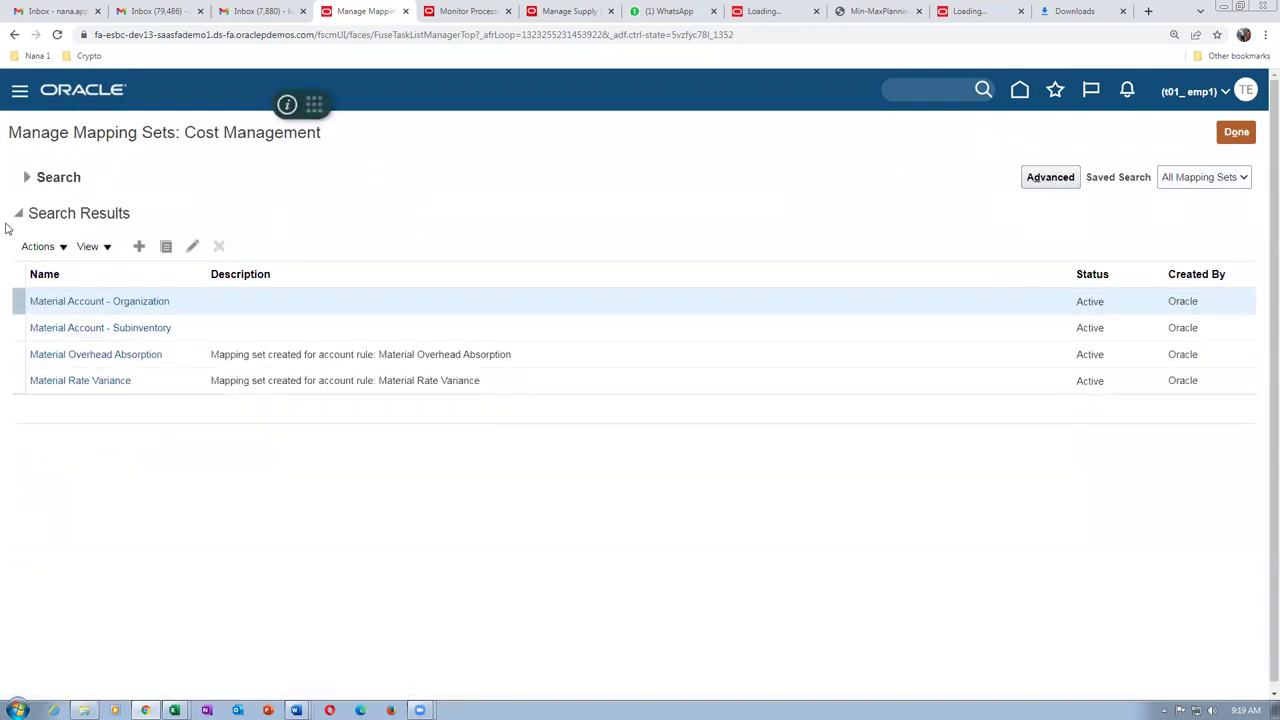
Filter mapping sets by name 'In', widen the Name column, and open Invoice Price Variance Account - Organization.
{"action": "left_click", "coordinate": [26, 177]}
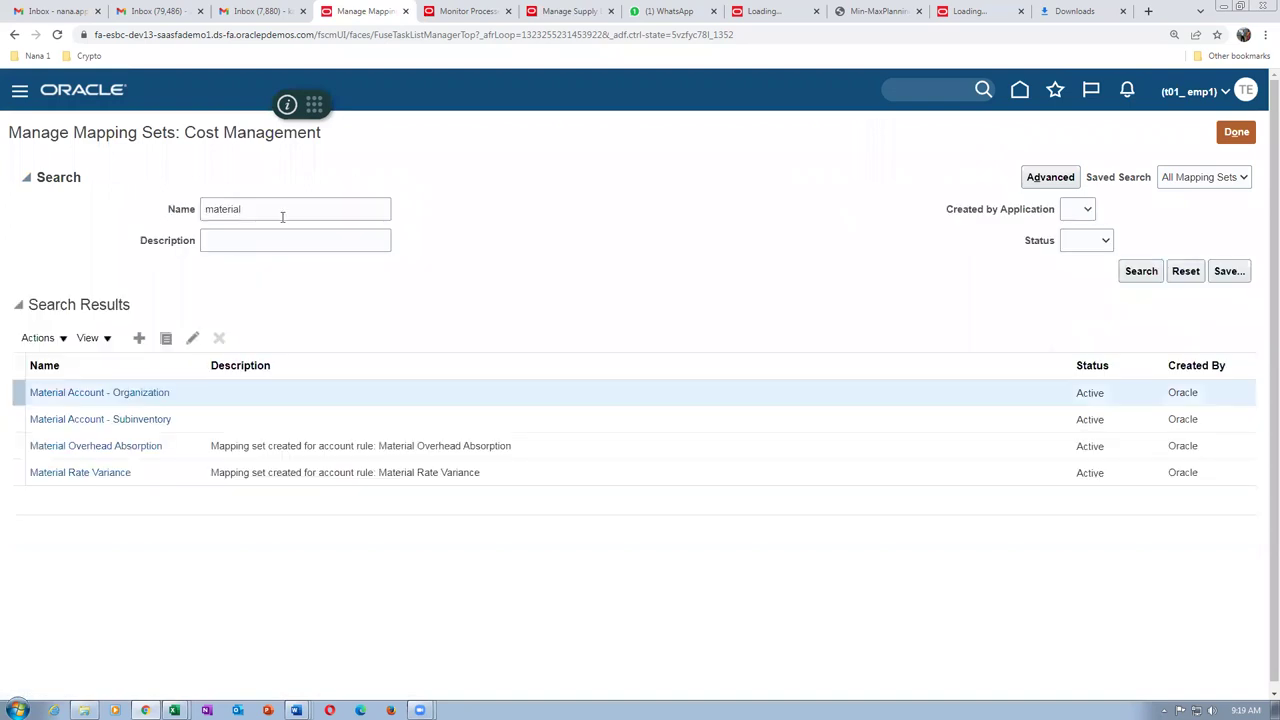
{"action": "double_click", "coordinate": [282, 216]}
{"action": "type", "text": "Invoice"}
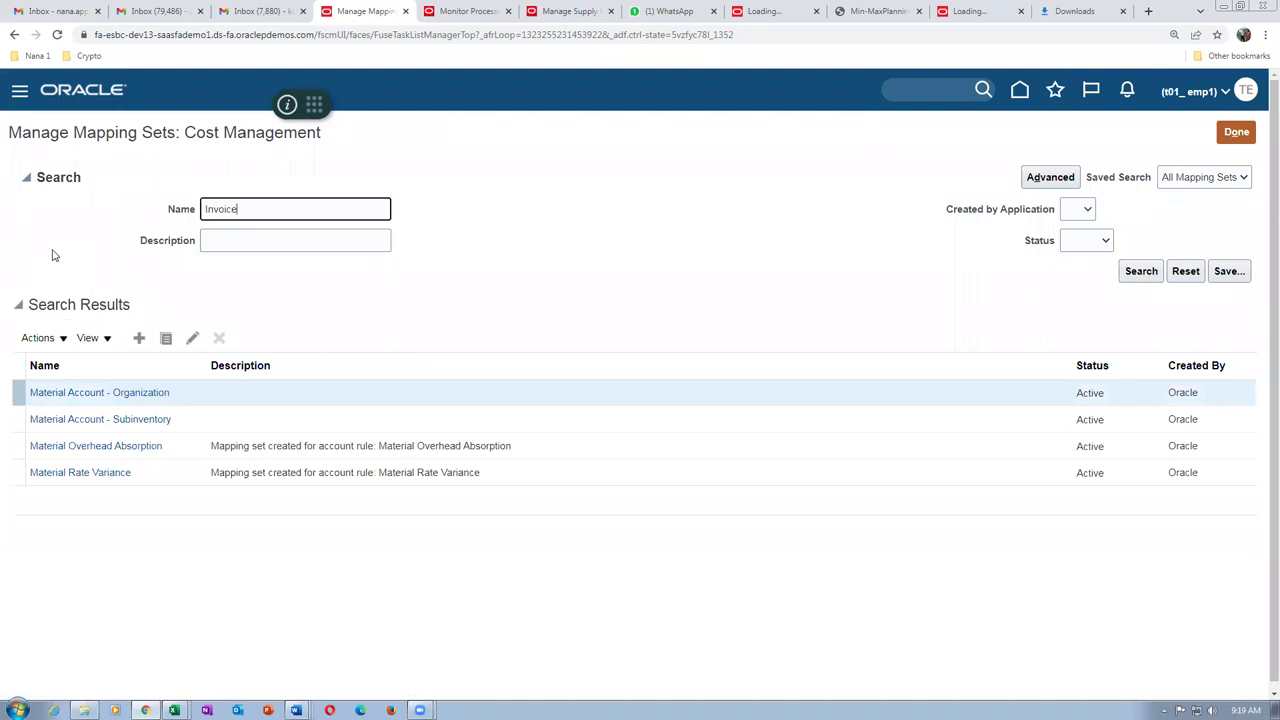
{"action": "key", "text": "Return"}
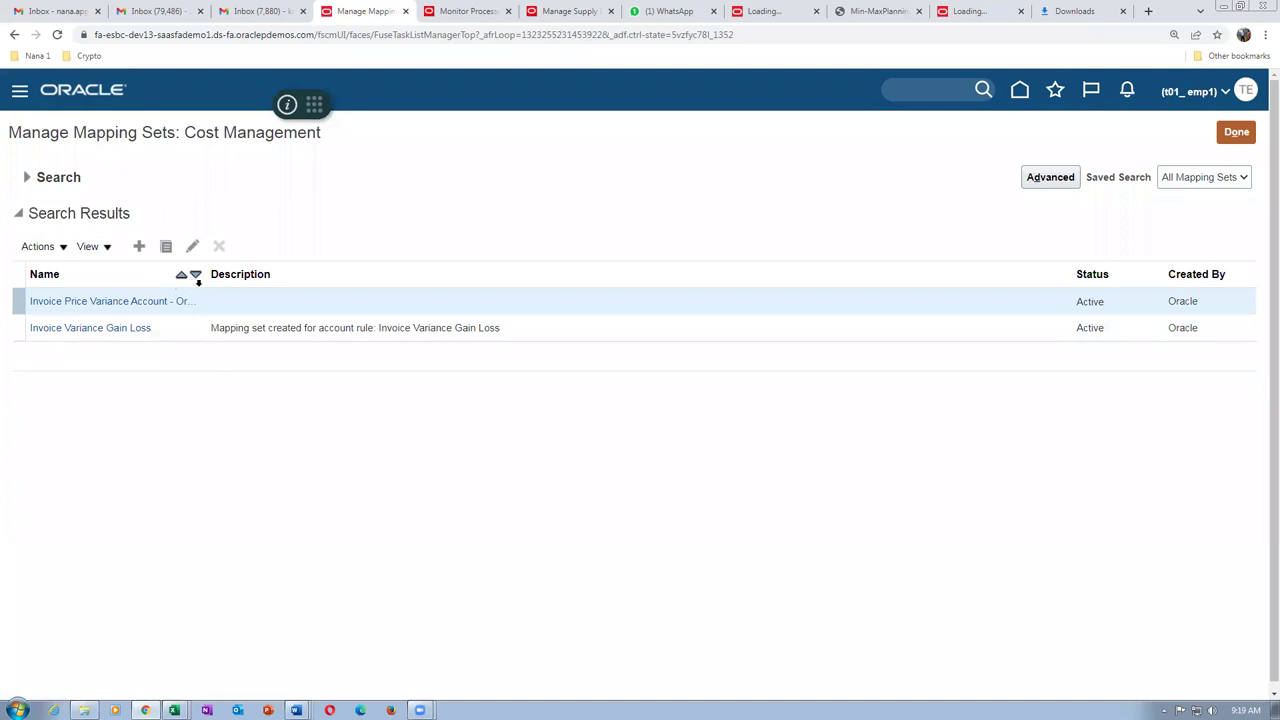
{"action": "left_click_drag", "start_coordinate": [205, 281], "coordinate": [245, 285]}
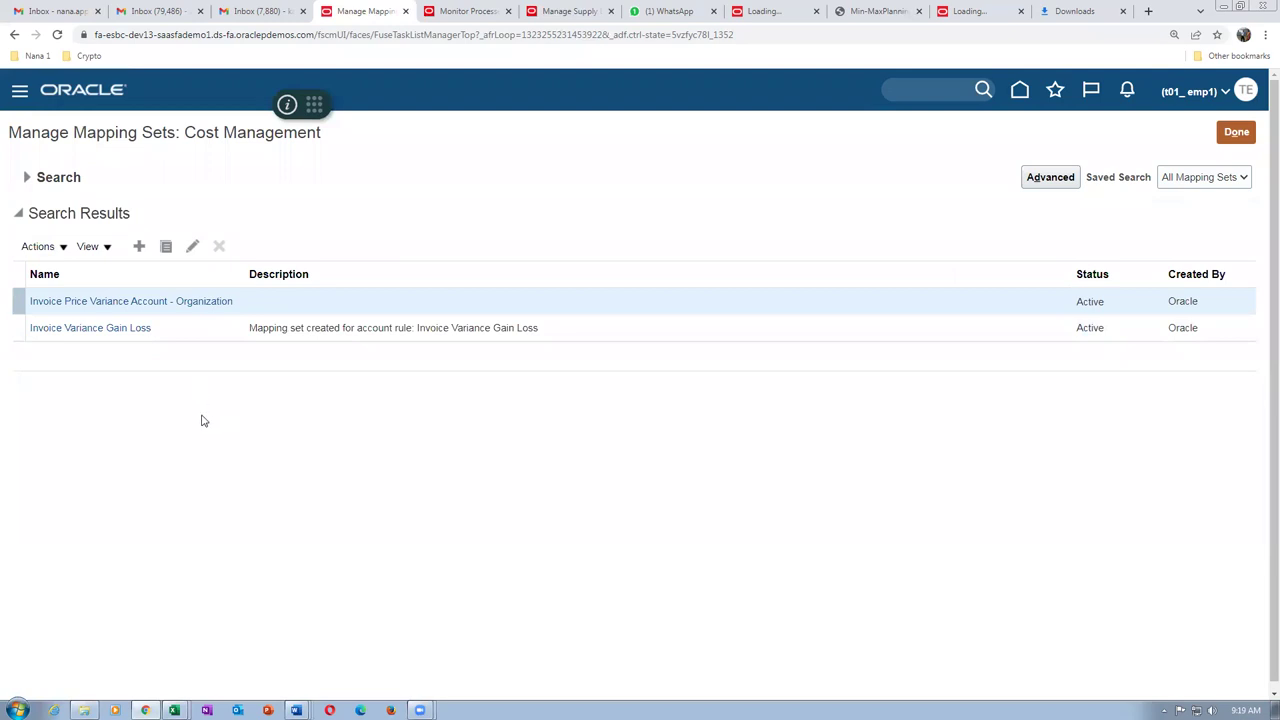
{"action": "left_click", "coordinate": [90, 305]}
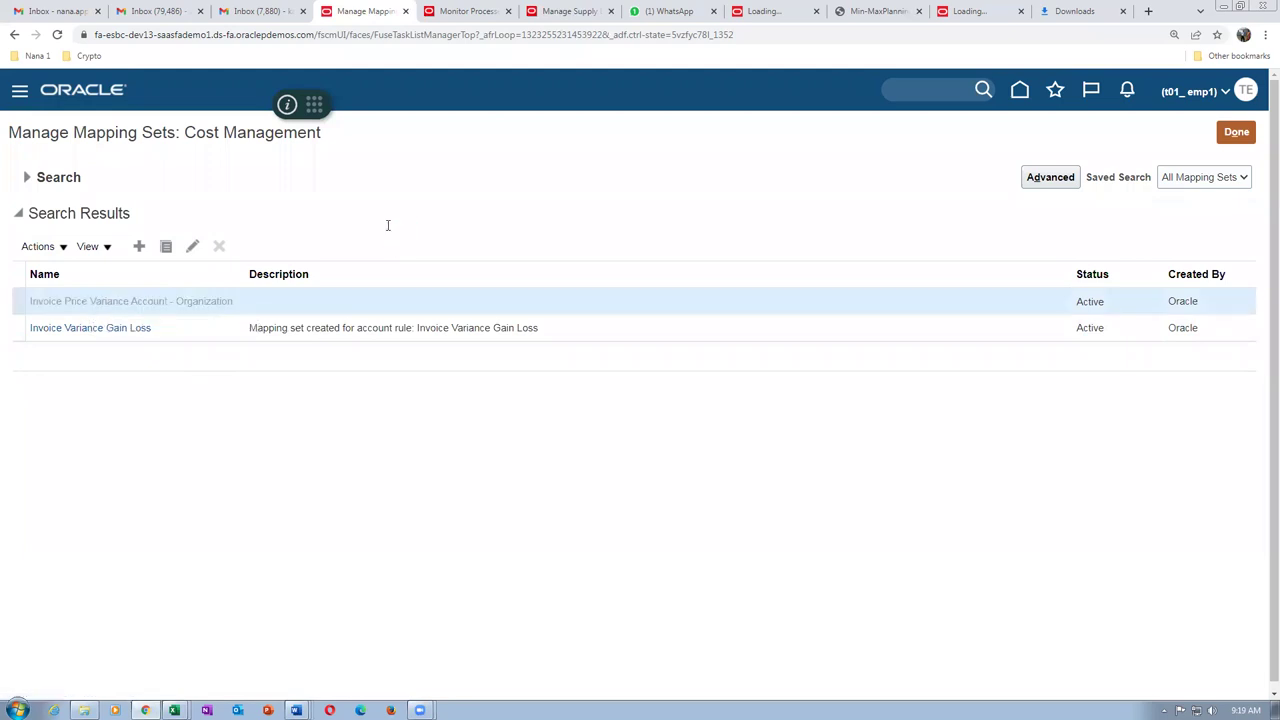
Add 001 t01 COA as a new chart of accounts row in the Invoice Price Variance mapping set.
{"action": "left_click", "coordinate": [83, 470]}
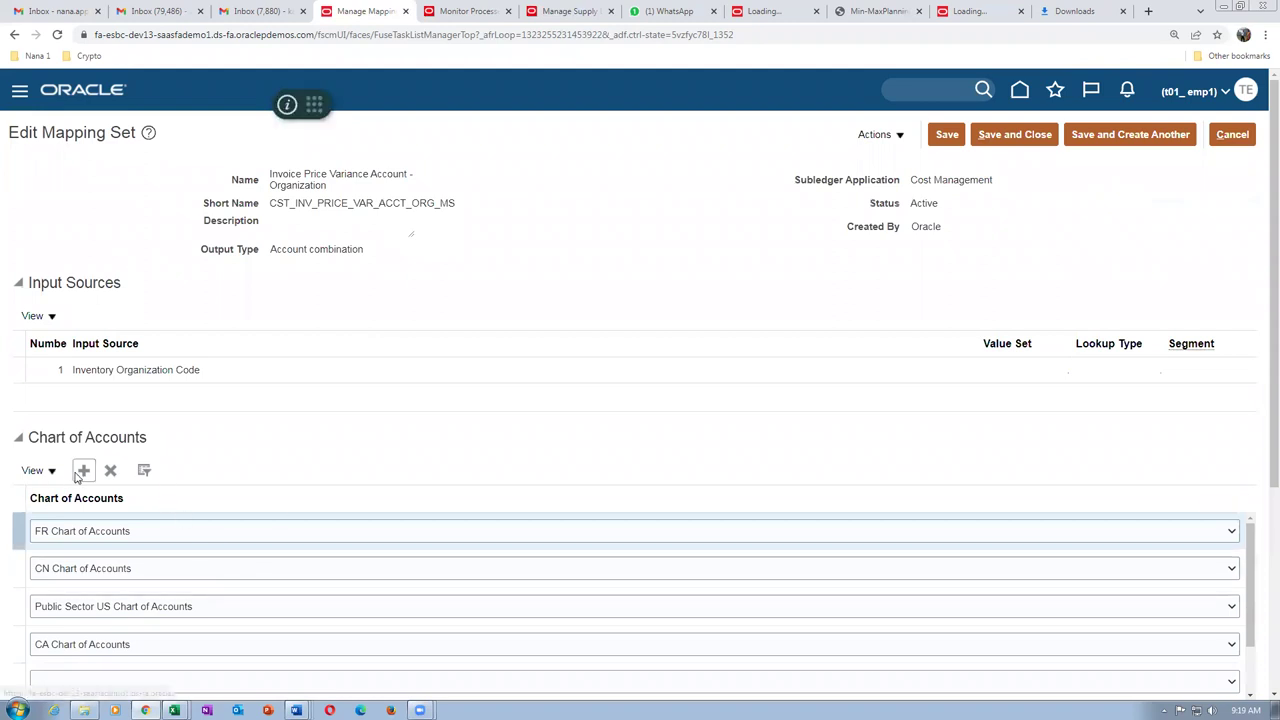
{"action": "scroll", "coordinate": [1261, 342], "scroll_direction": "down", "scroll_amount": 2}
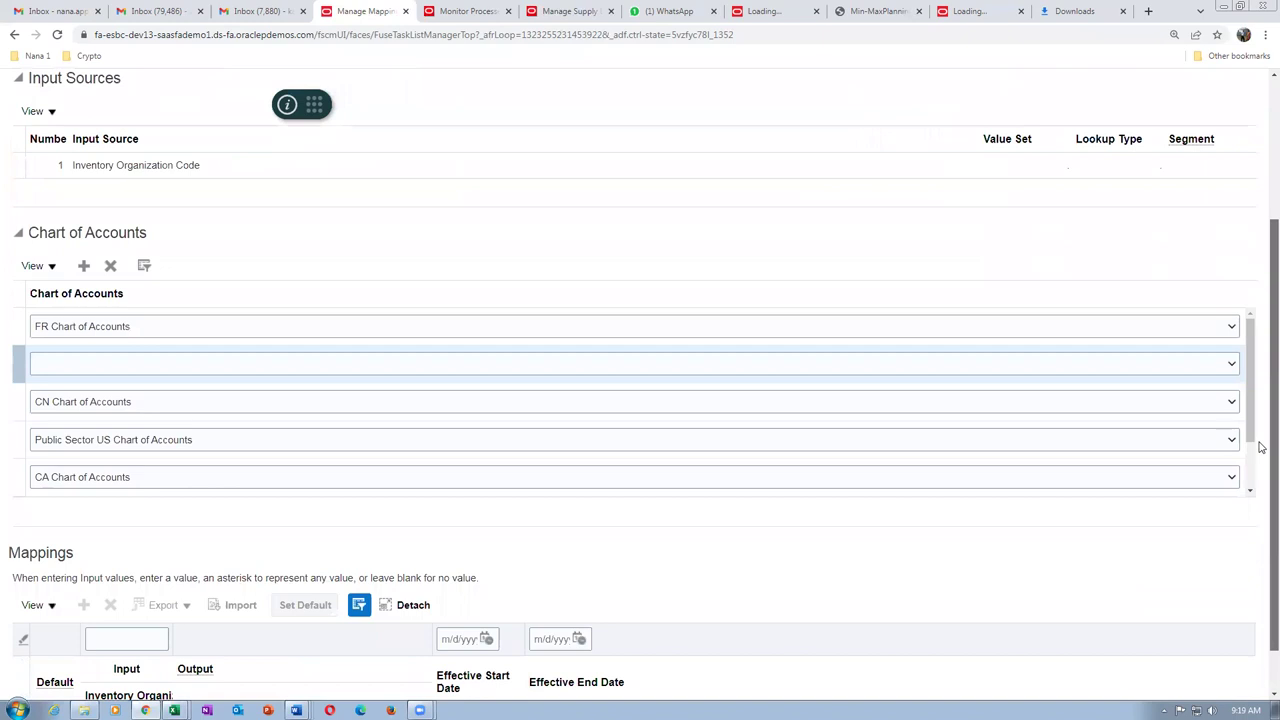
{"action": "scroll", "coordinate": [1261, 500], "scroll_direction": "down", "scroll_amount": 1}
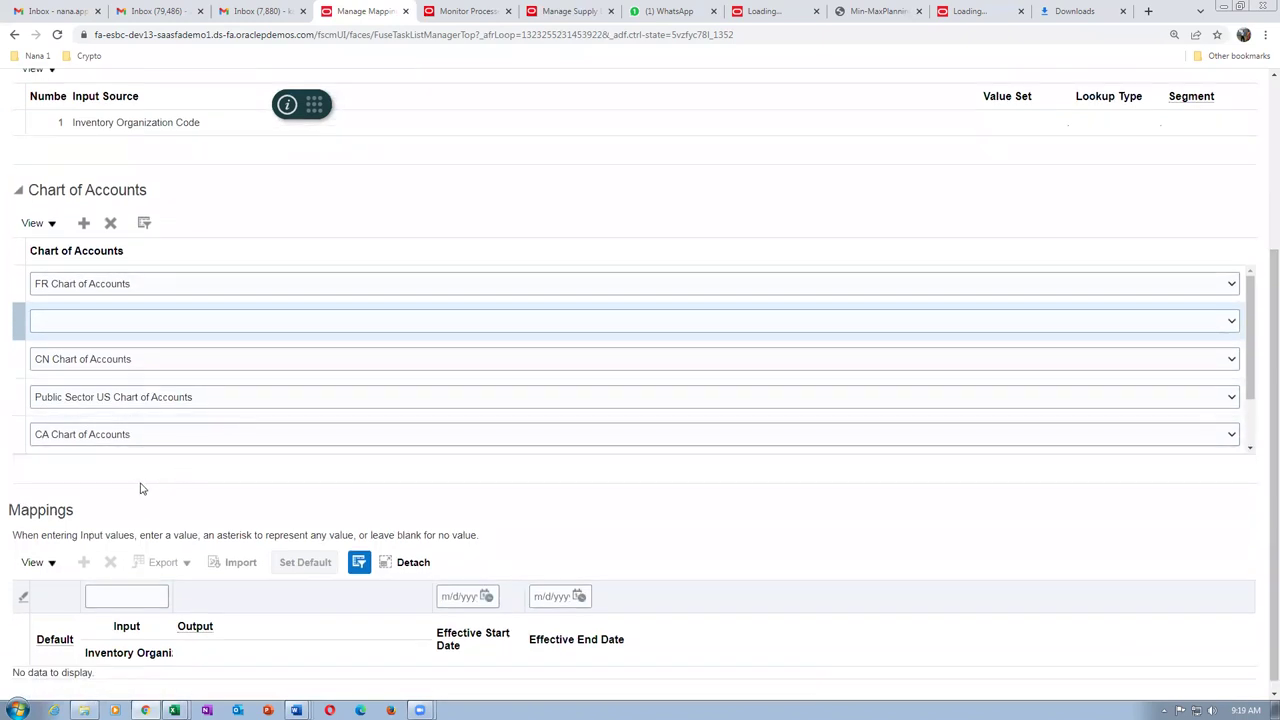
{"action": "left_click", "coordinate": [131, 321]}
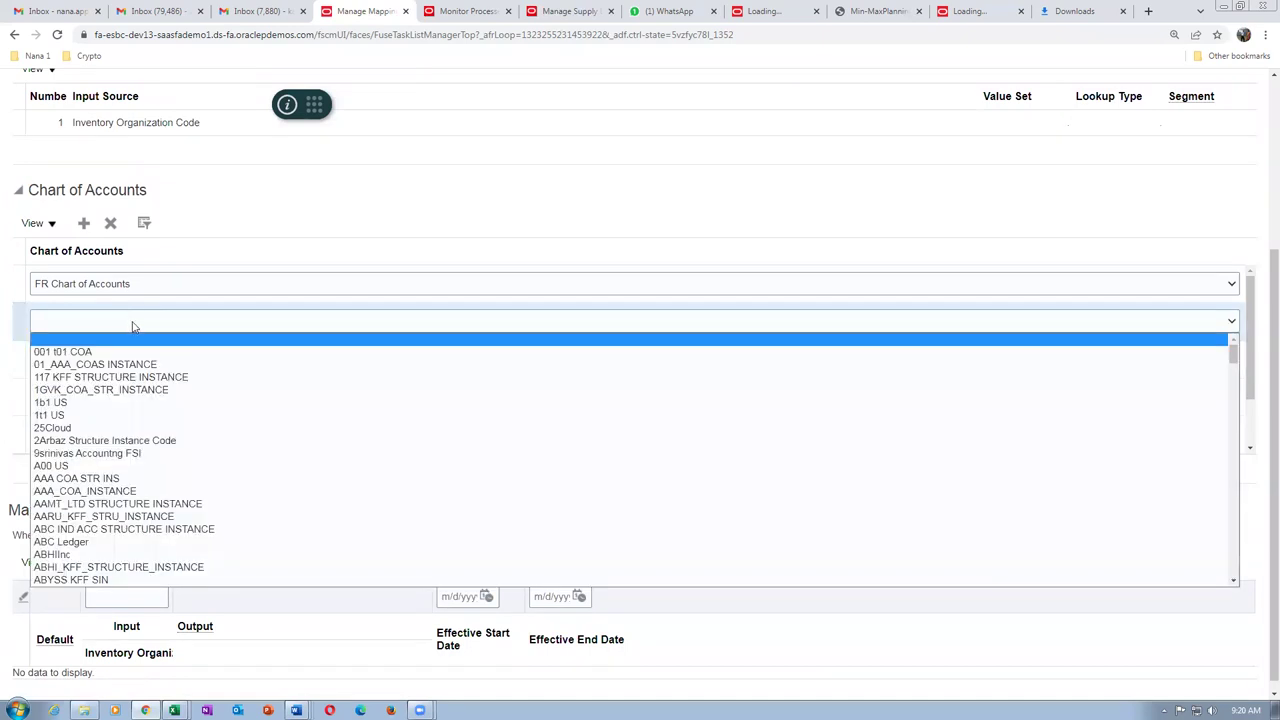
{"action": "left_click", "coordinate": [130, 352]}
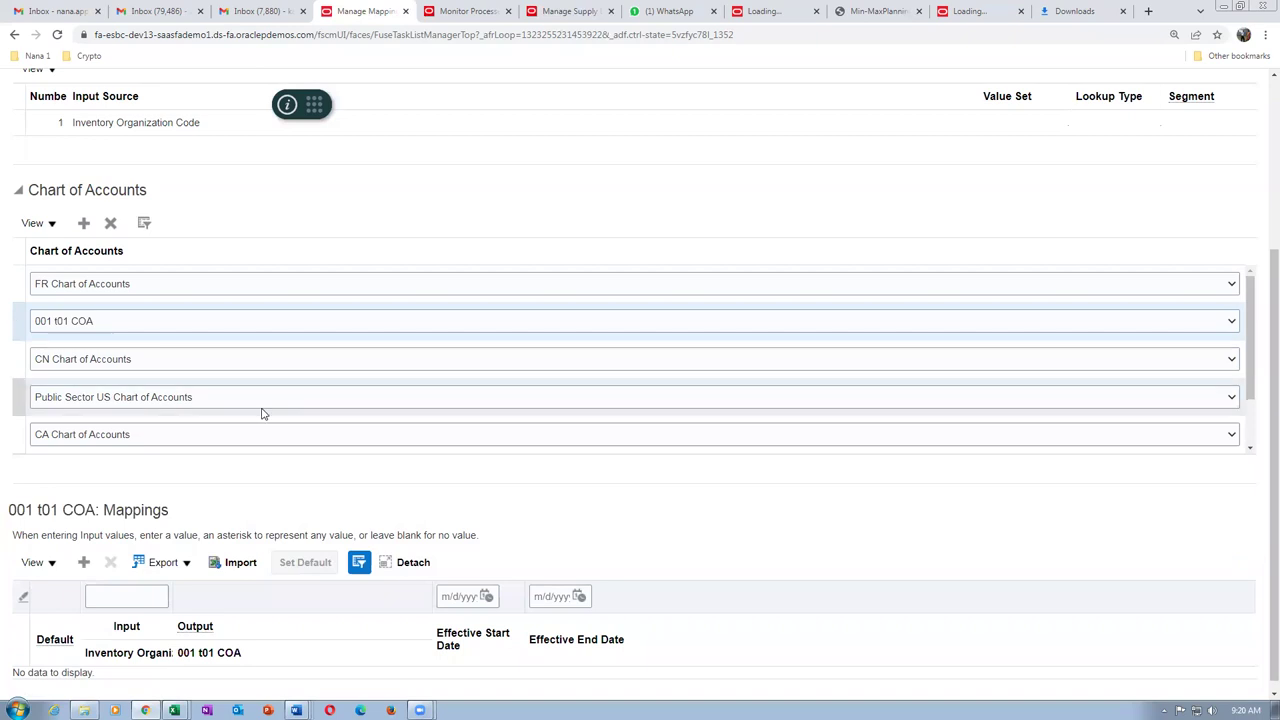
Add a mapping with output 10-100-1002, make it the default, and save the mapping set.
{"action": "scroll", "coordinate": [1258, 350], "scroll_direction": "down", "scroll_amount": 1}
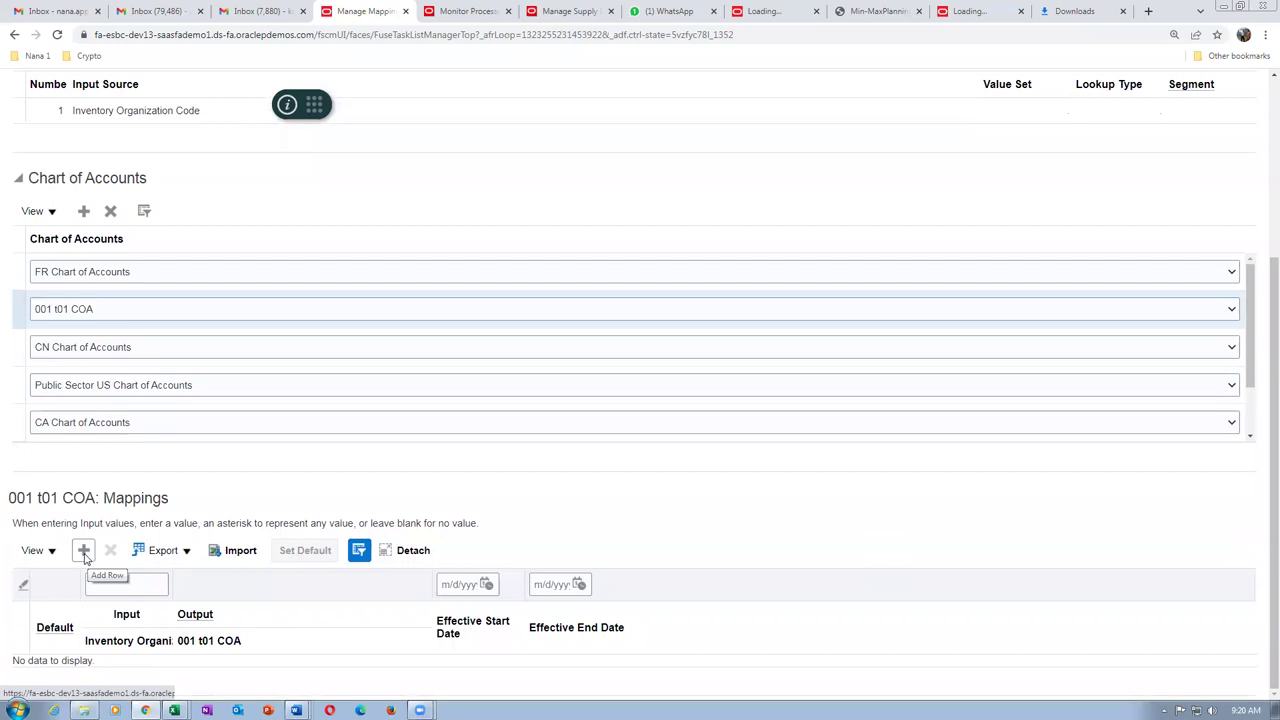
{"action": "left_click", "coordinate": [84, 556]}
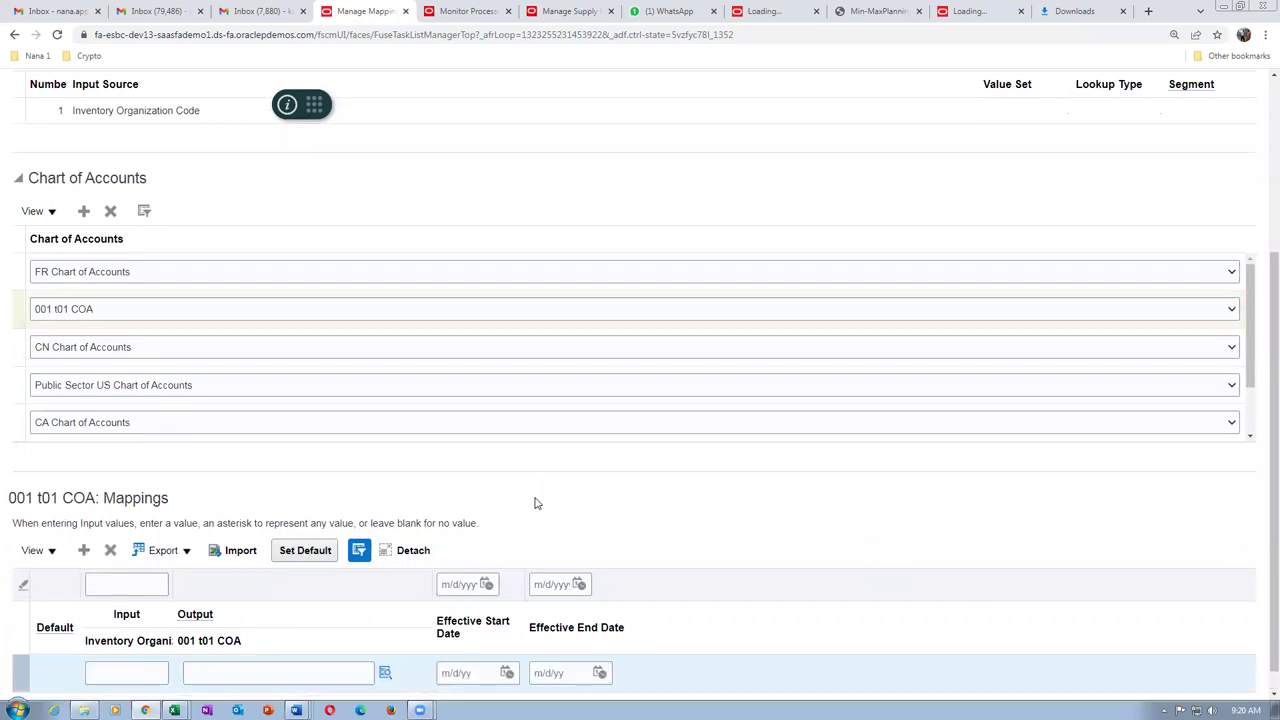
{"action": "scroll", "coordinate": [258, 648], "scroll_direction": "down", "scroll_amount": 1}
{"action": "left_click", "coordinate": [255, 641]}
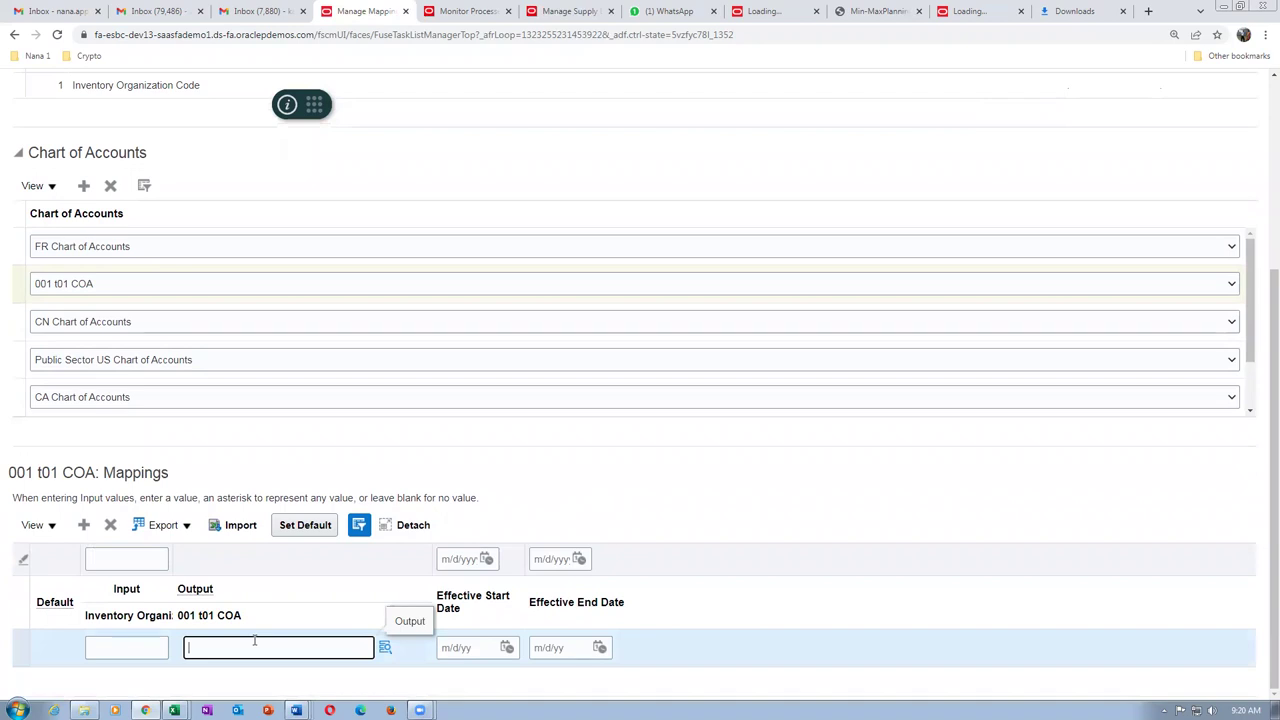
{"action": "type", "text": "10-100-1002"}
{"action": "left_click", "coordinate": [595, 503]}
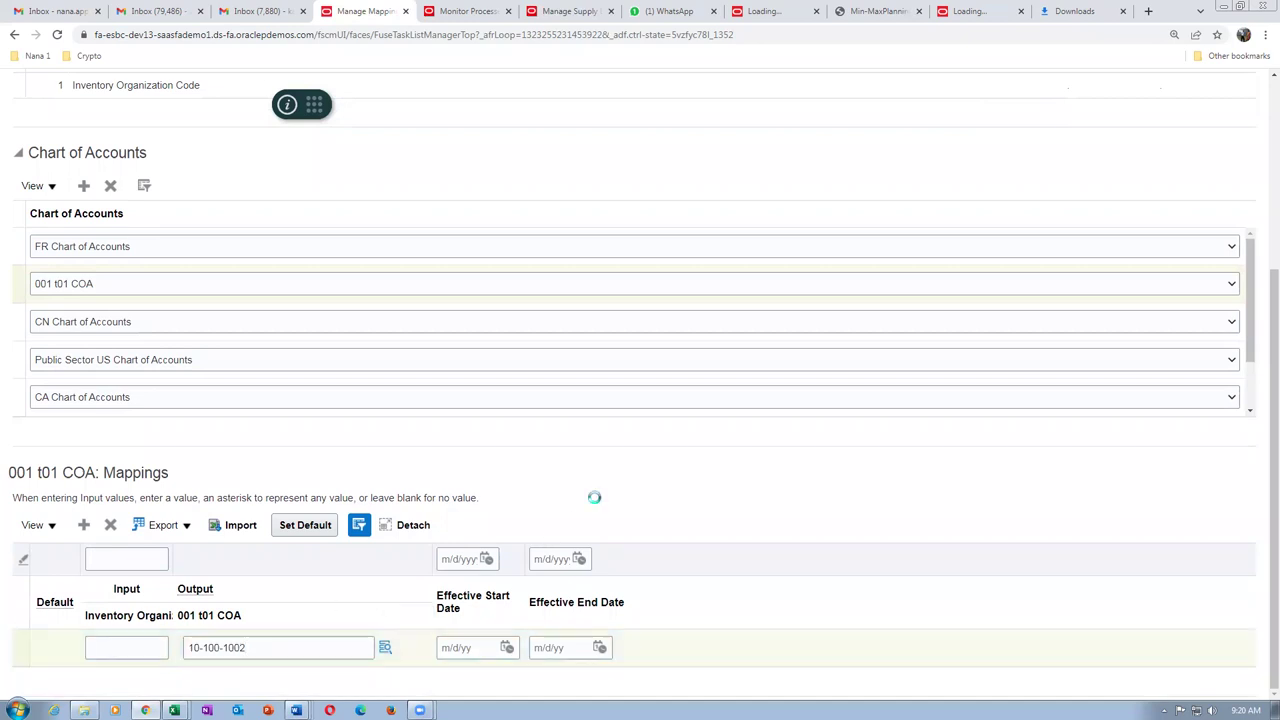
{"action": "left_click", "coordinate": [308, 530]}
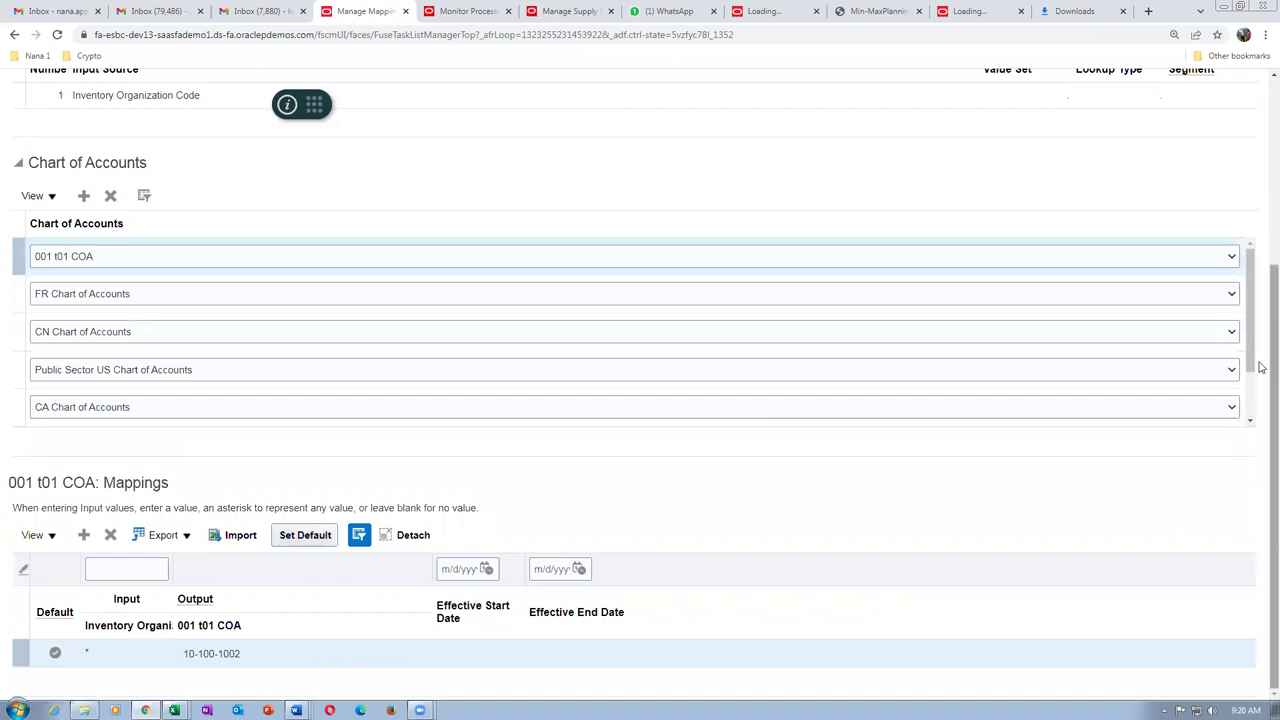
{"action": "left_click_drag", "start_coordinate": [1262, 368], "coordinate": [1262, 182]}
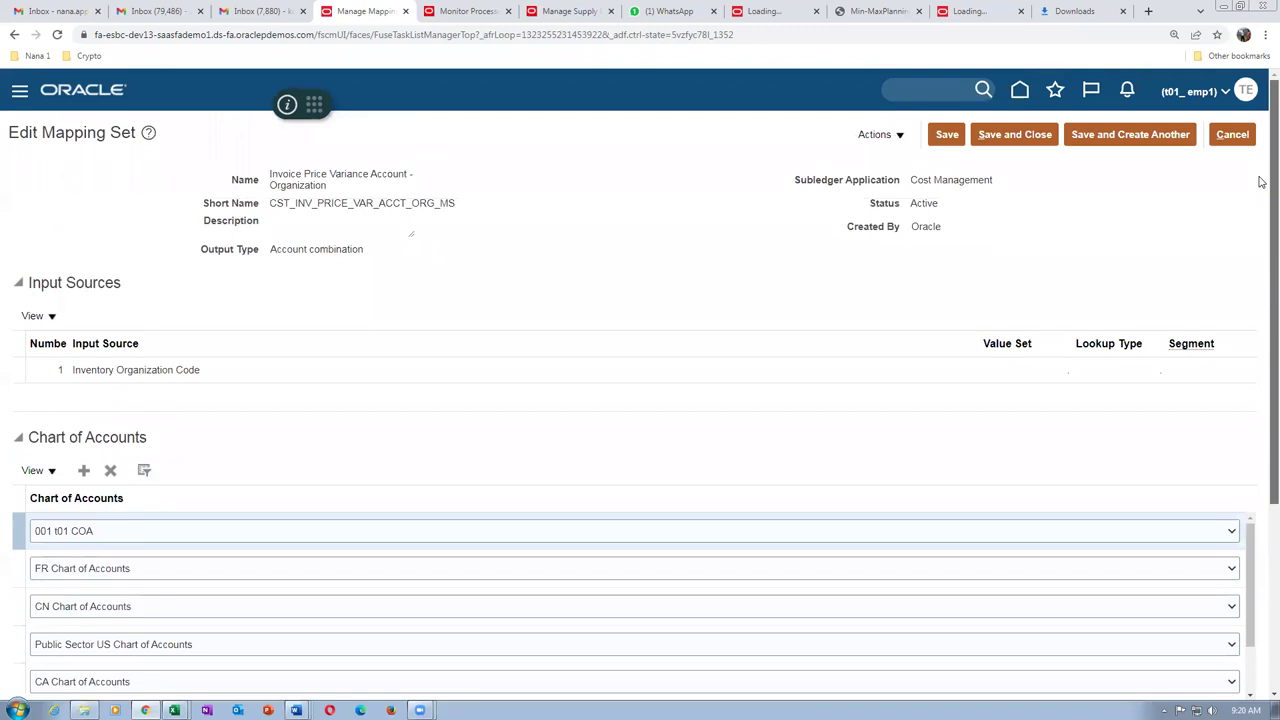
{"action": "left_click", "coordinate": [1010, 134]}
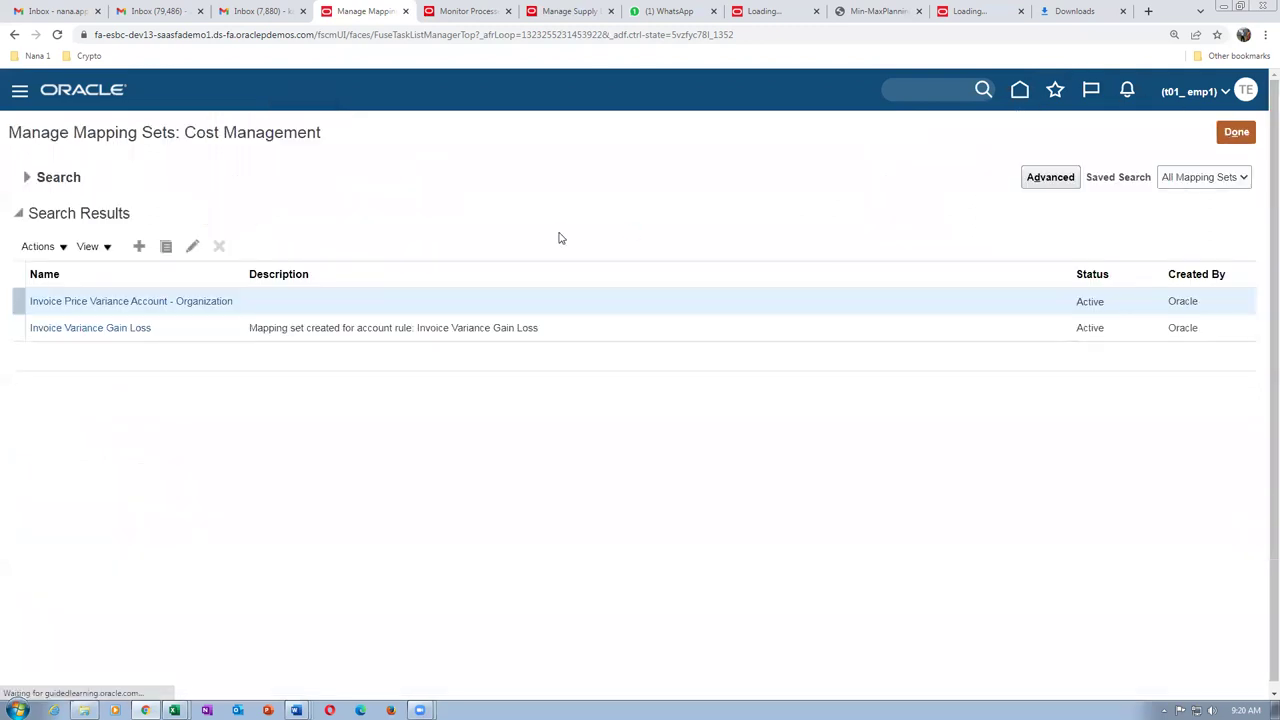
Leave the mapping sets and sign out of Oracle Fusion.
{"action": "left_click", "coordinate": [1237, 134]}
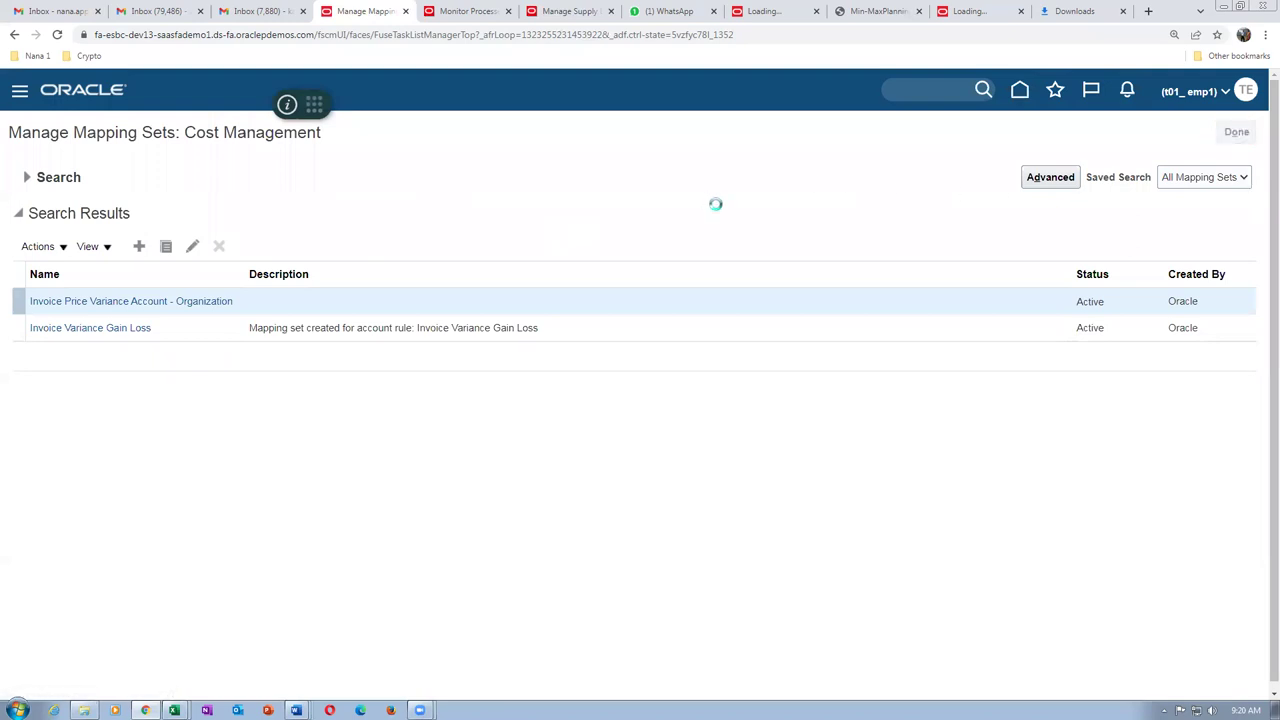
{"action": "left_click", "coordinate": [1194, 94]}
{"action": "left_click", "coordinate": [1186, 126]}
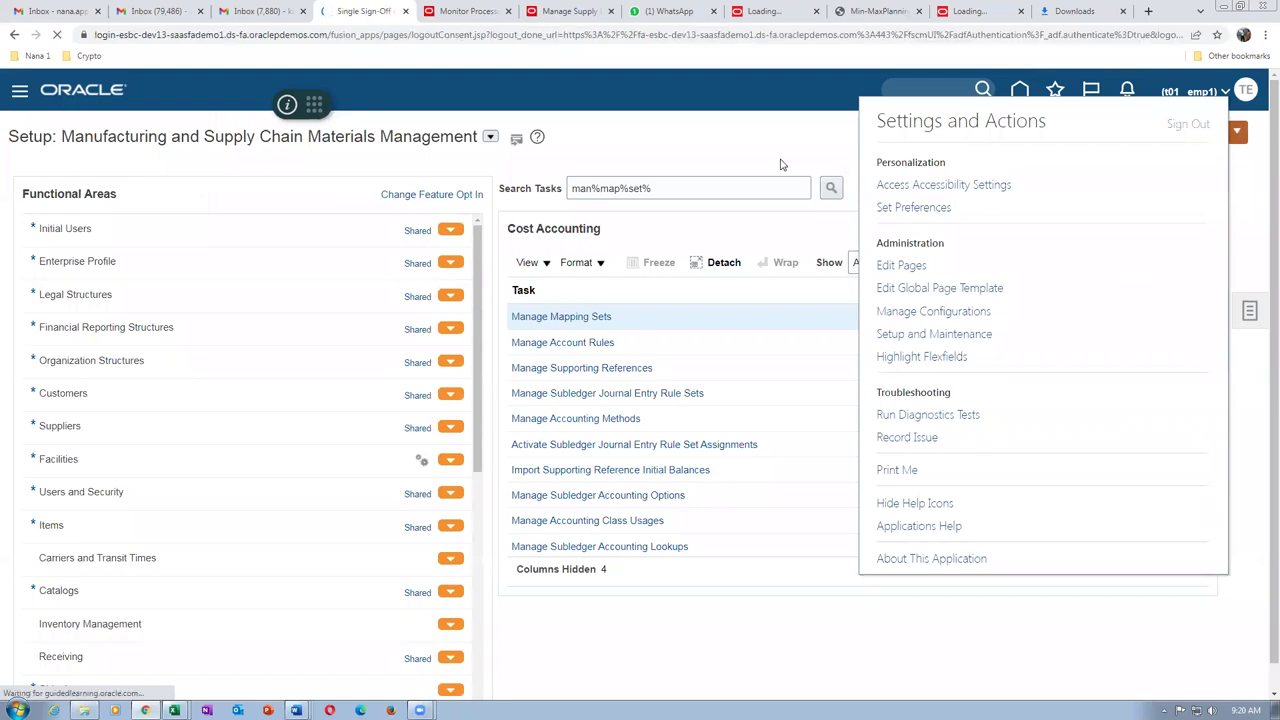
{"action": "left_click", "coordinate": [610, 350]}
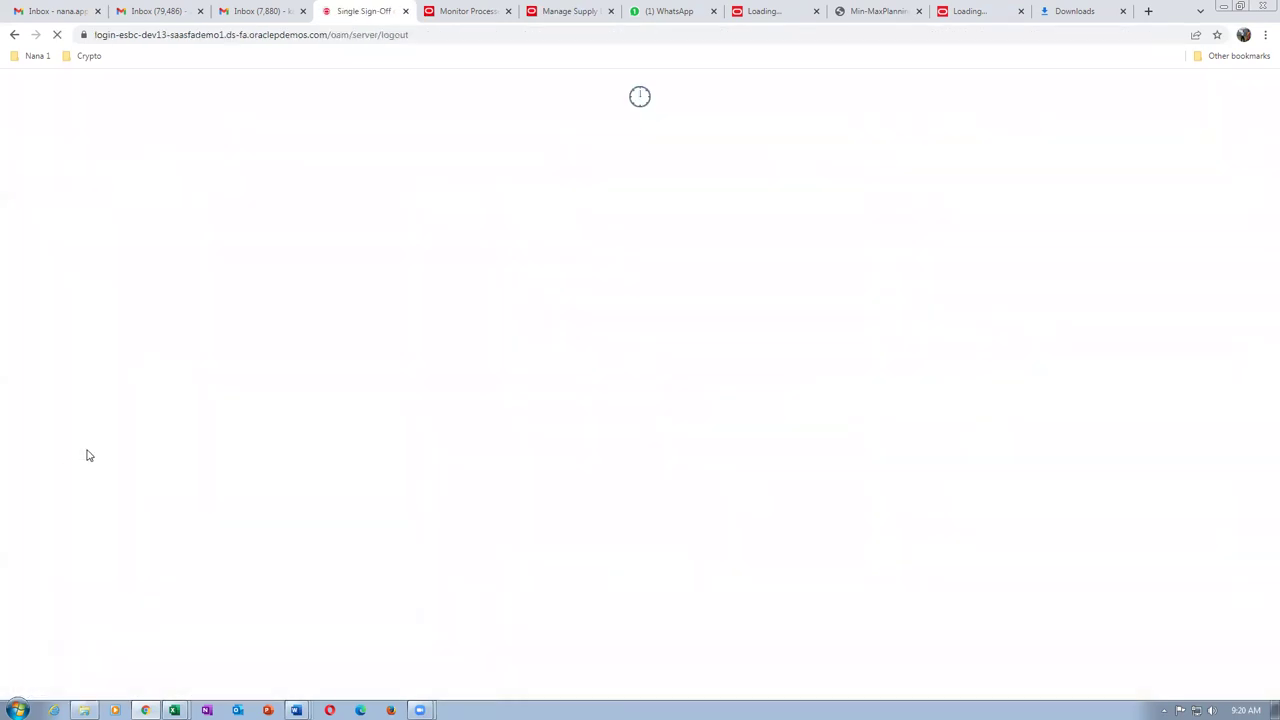
Close the leftover Monitor Processes, loading, report PDF and Downloads browser tabs.
{"action": "left_click", "coordinate": [468, 11]}
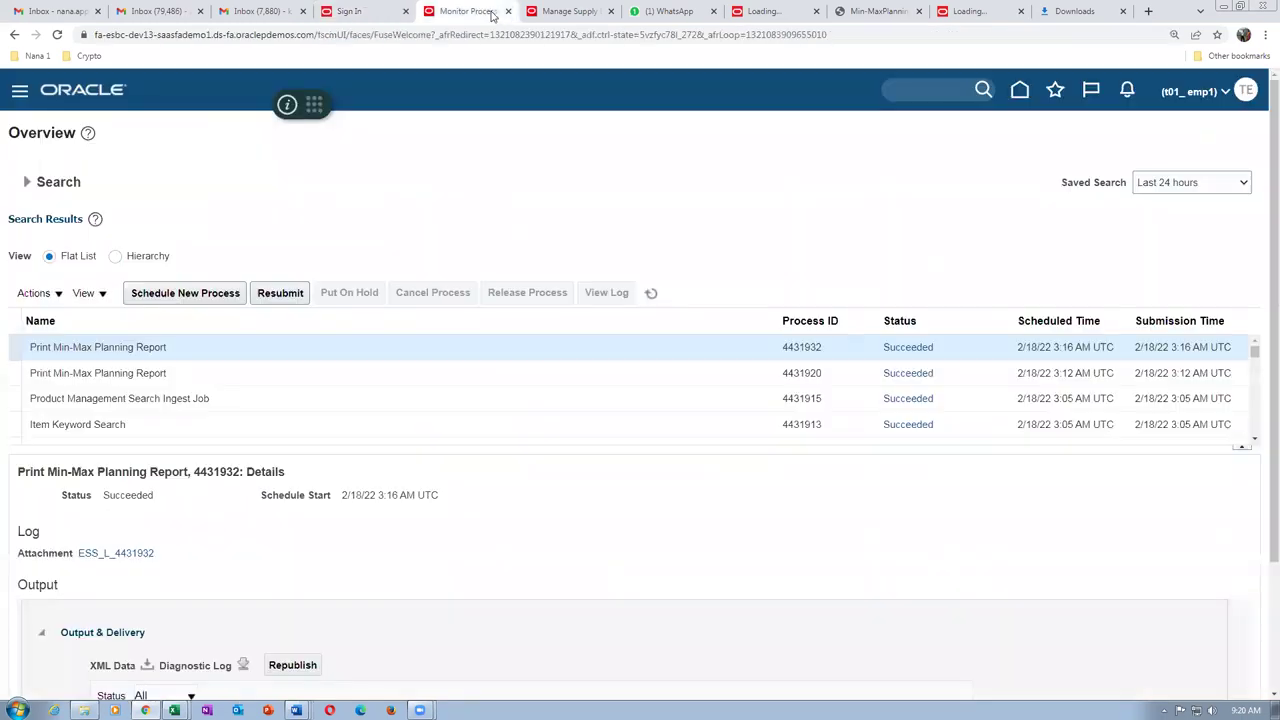
{"action": "left_click", "coordinate": [508, 11]}
{"action": "left_click", "coordinate": [508, 14]}
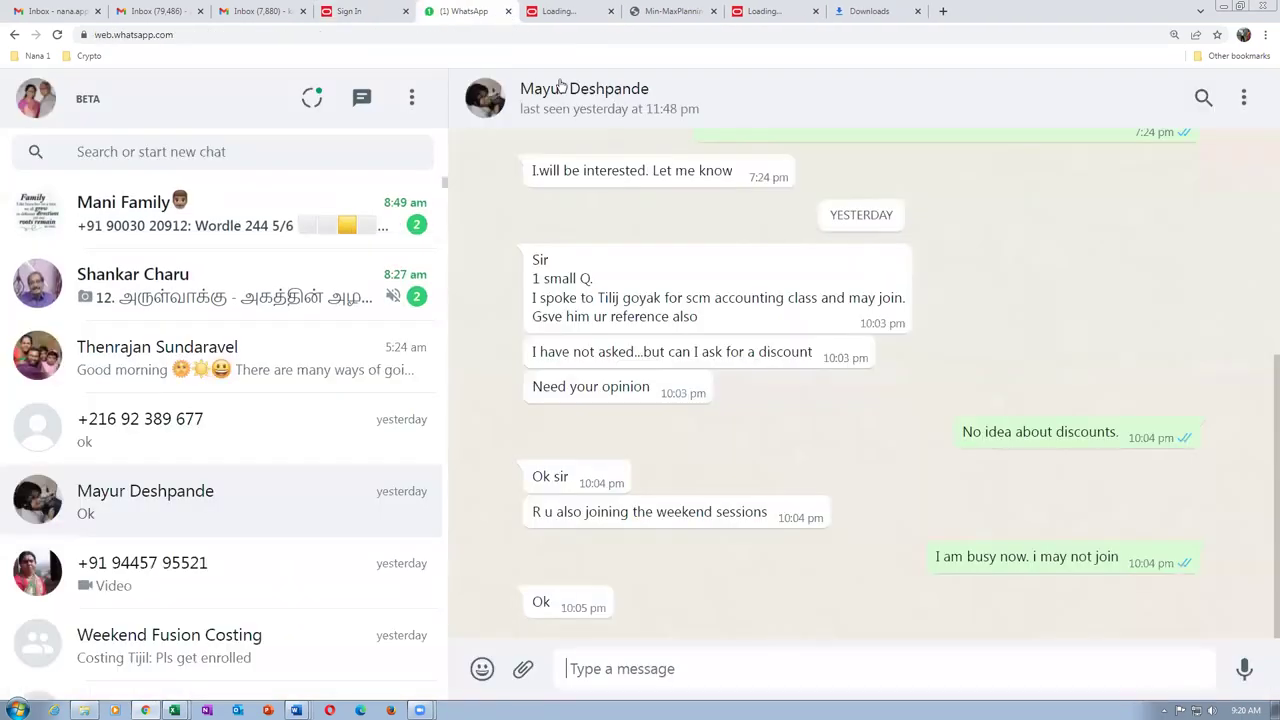
{"action": "left_click", "coordinate": [740, 18]}
{"action": "left_click", "coordinate": [746, 12]}
{"action": "left_click", "coordinate": [747, 12]}
{"action": "left_click", "coordinate": [747, 12]}
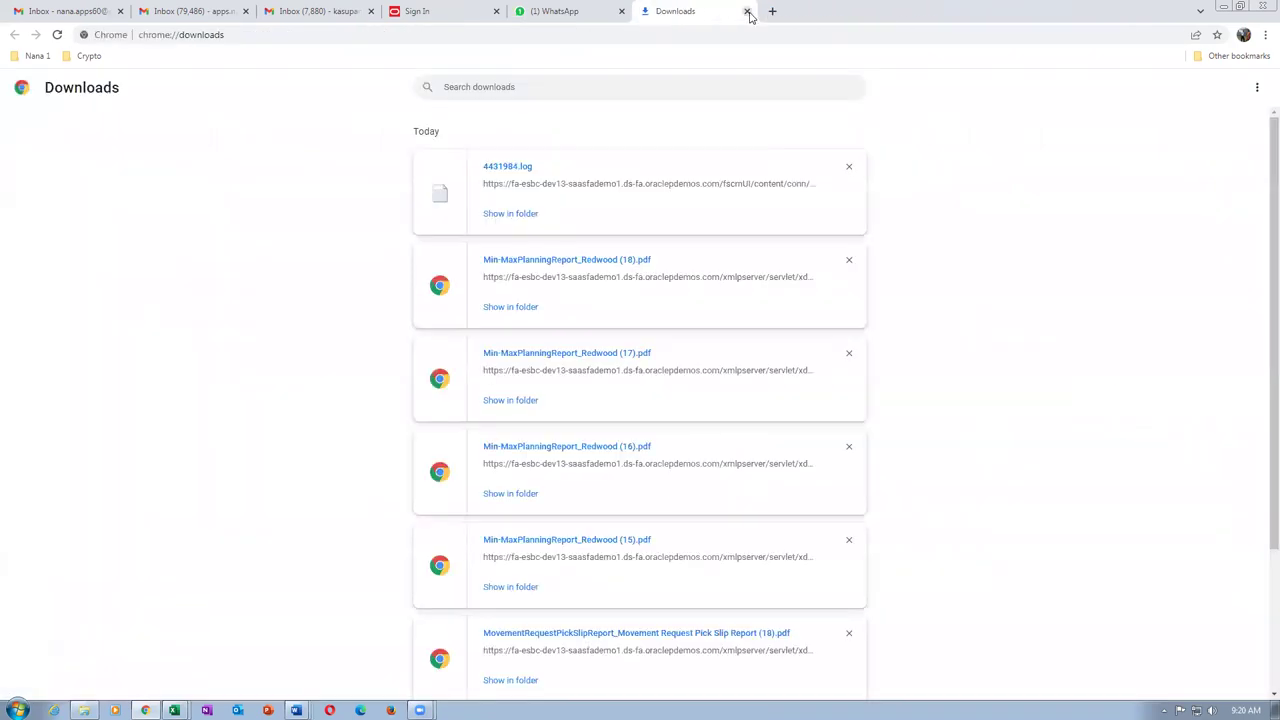
{"action": "left_click", "coordinate": [748, 12]}
Sign back in on the Sign In tab and expand Supply Chain Execution.
{"action": "left_click", "coordinate": [500, 11]}
{"action": "left_click", "coordinate": [591, 393]}
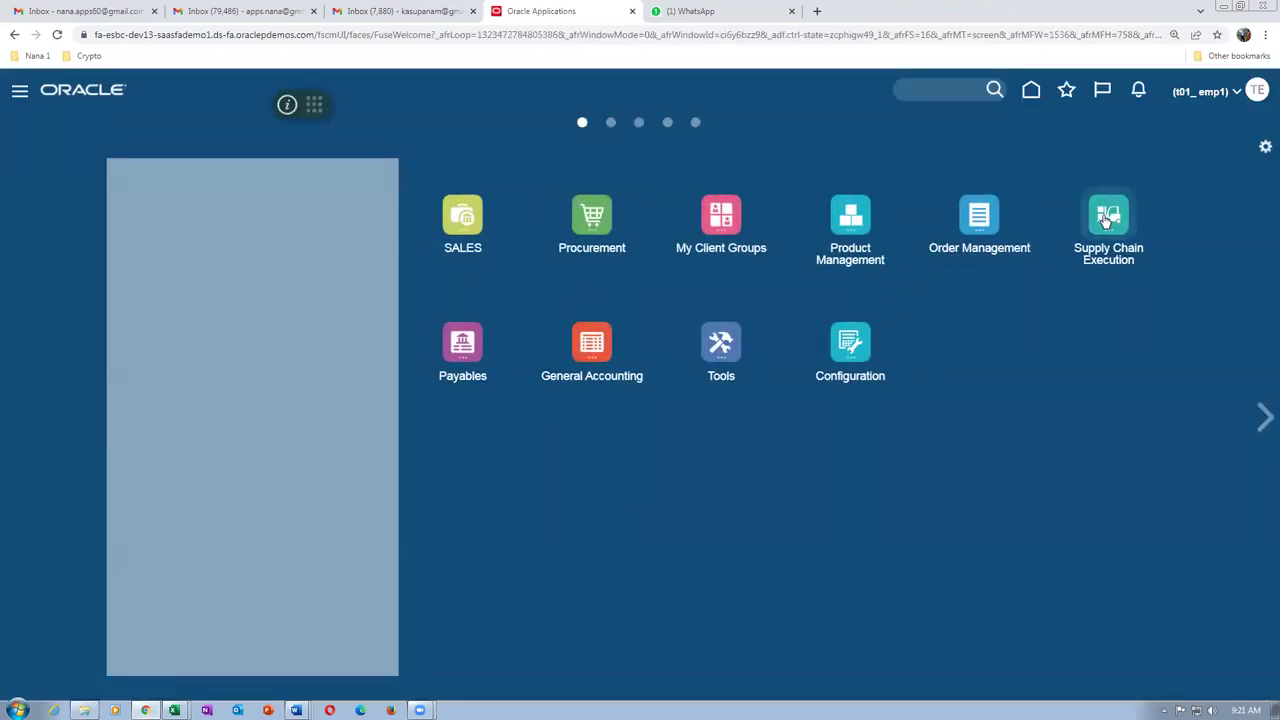
{"action": "left_click", "coordinate": [1108, 214]}
Search Manage Supply Lines for supply request reference MINMAX4431980.
{"action": "left_click", "coordinate": [1115, 325]}
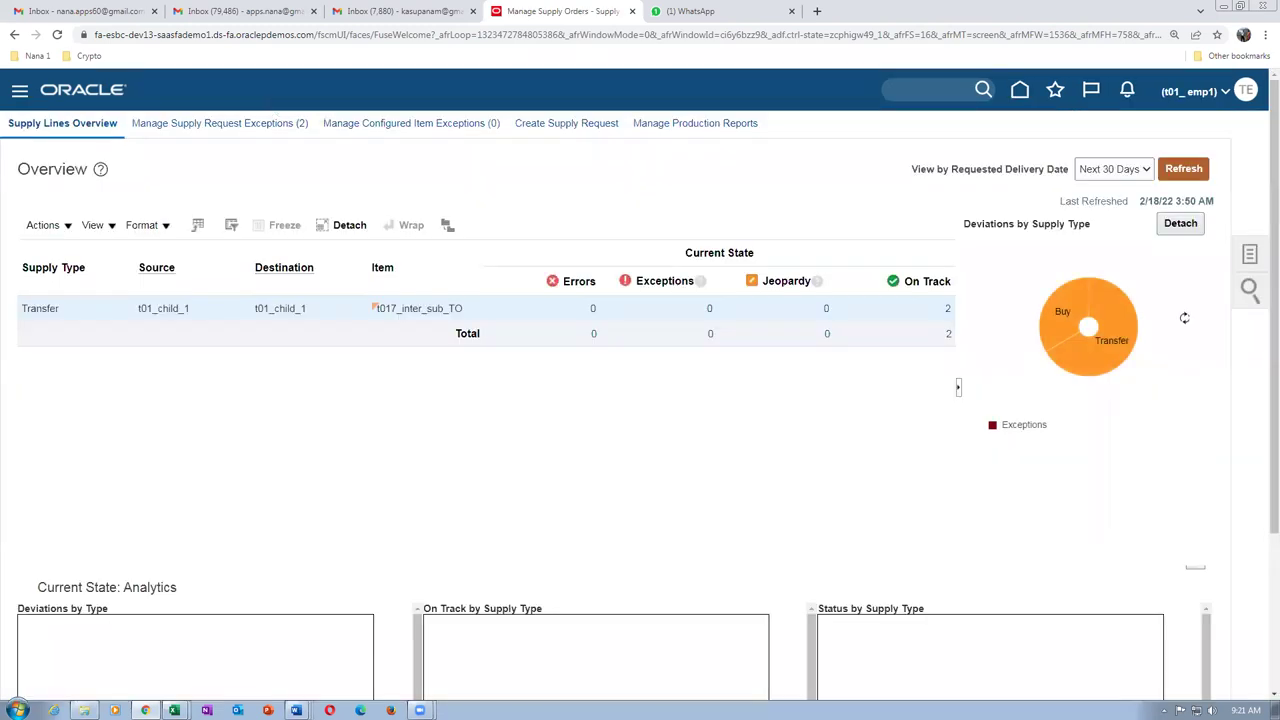
{"action": "left_click", "coordinate": [1253, 254]}
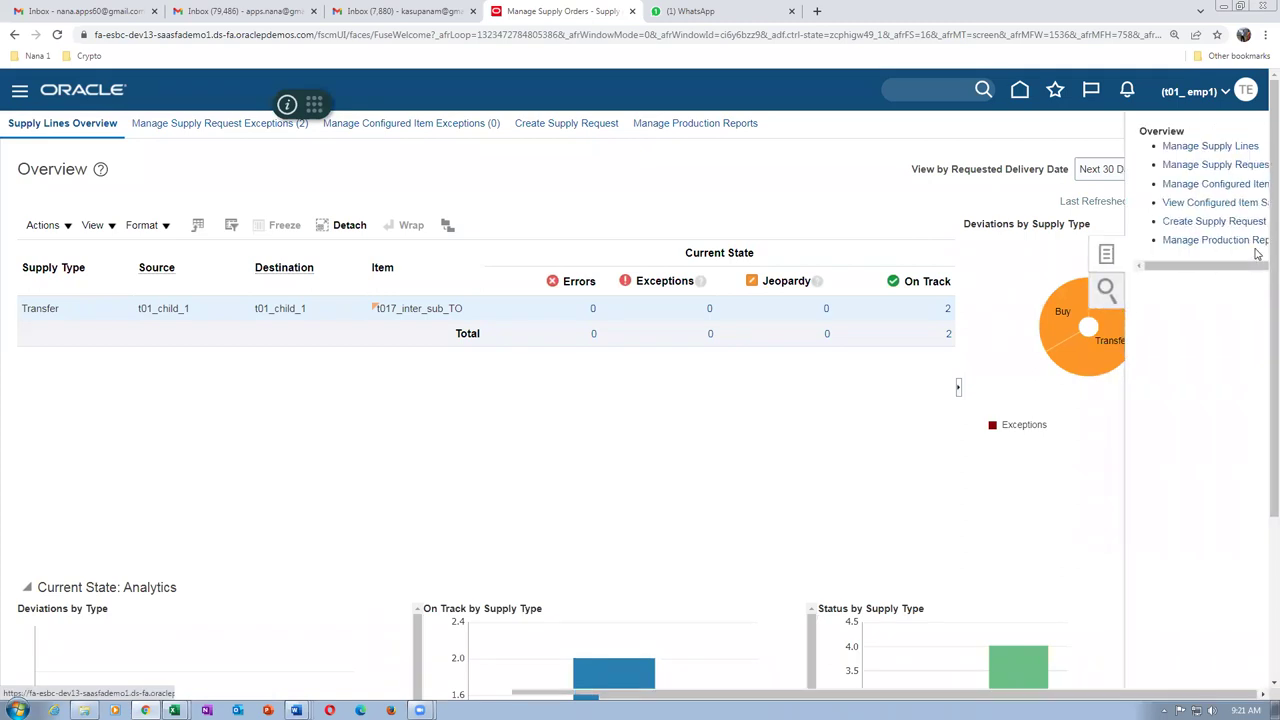
{"action": "left_click", "coordinate": [1185, 149]}
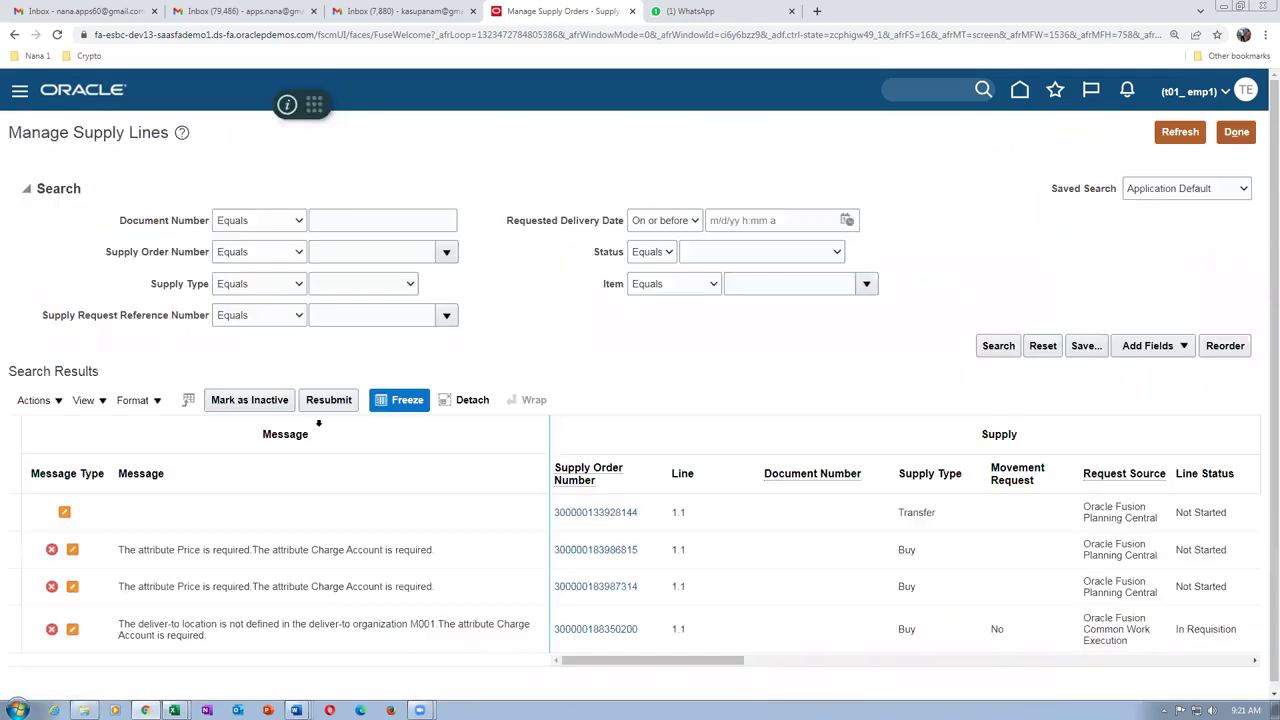
{"action": "left_click", "coordinate": [330, 316]}
{"action": "type", "text": "MINMAX4431980"}
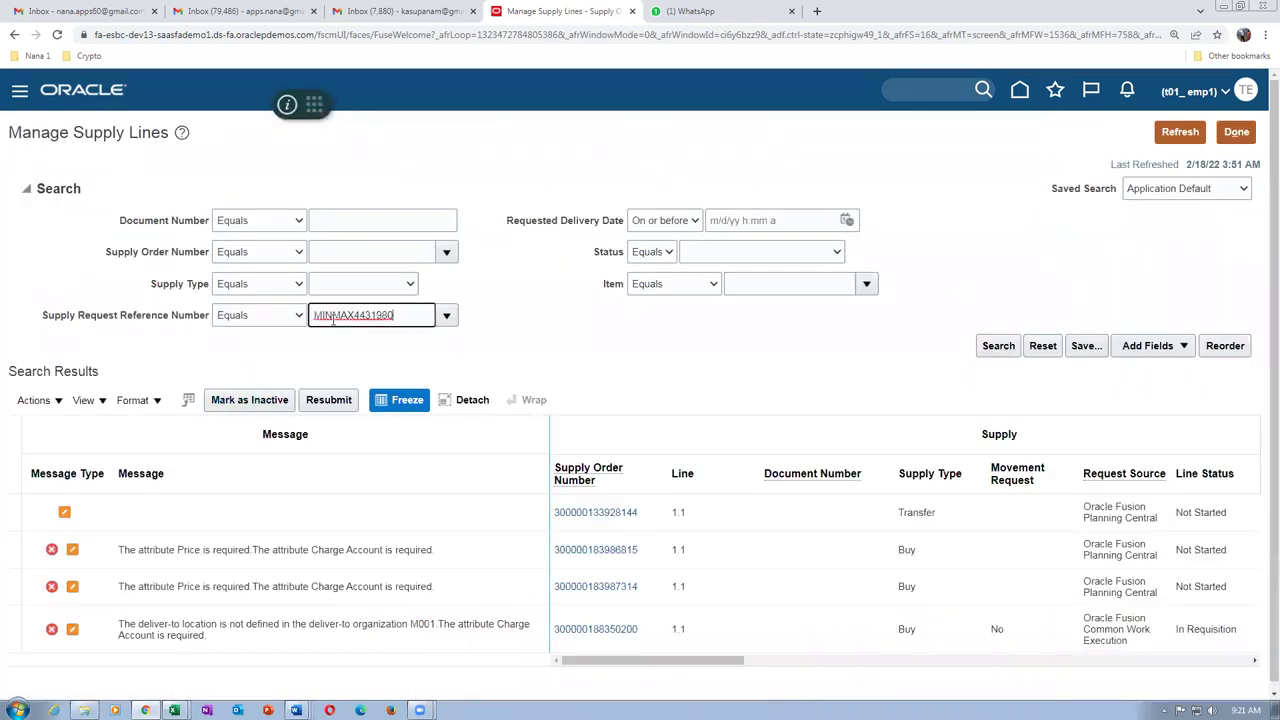
{"action": "left_click", "coordinate": [335, 332]}
{"action": "left_click", "coordinate": [997, 346]}
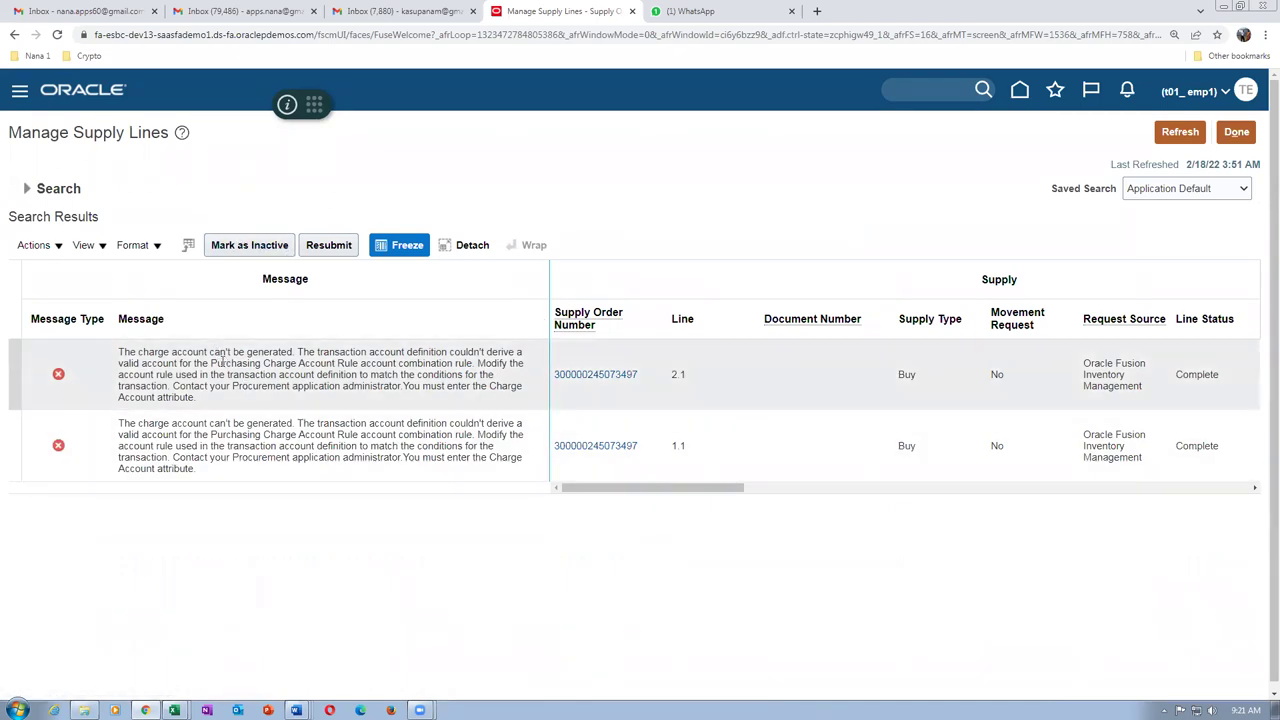
Resubmit supply lines 2.1 and 1.1, then refresh the results.
{"action": "left_click", "coordinate": [10, 378]}
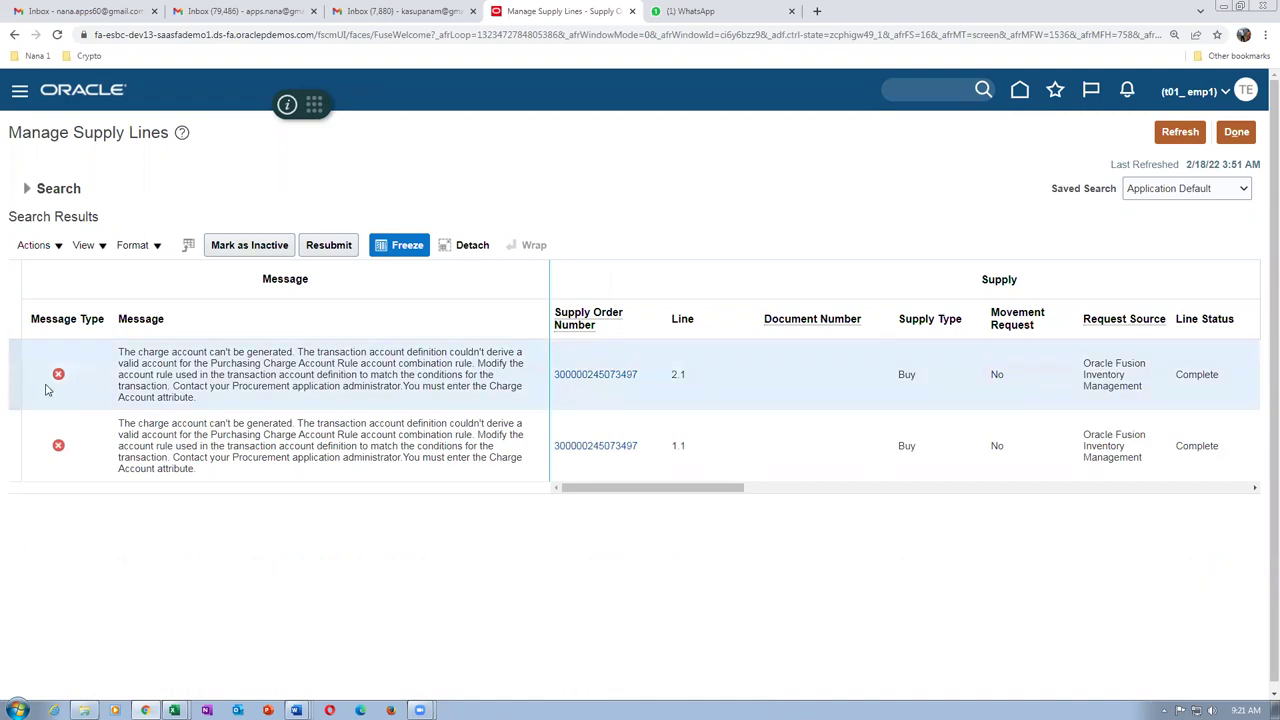
{"action": "left_click", "coordinate": [325, 250]}
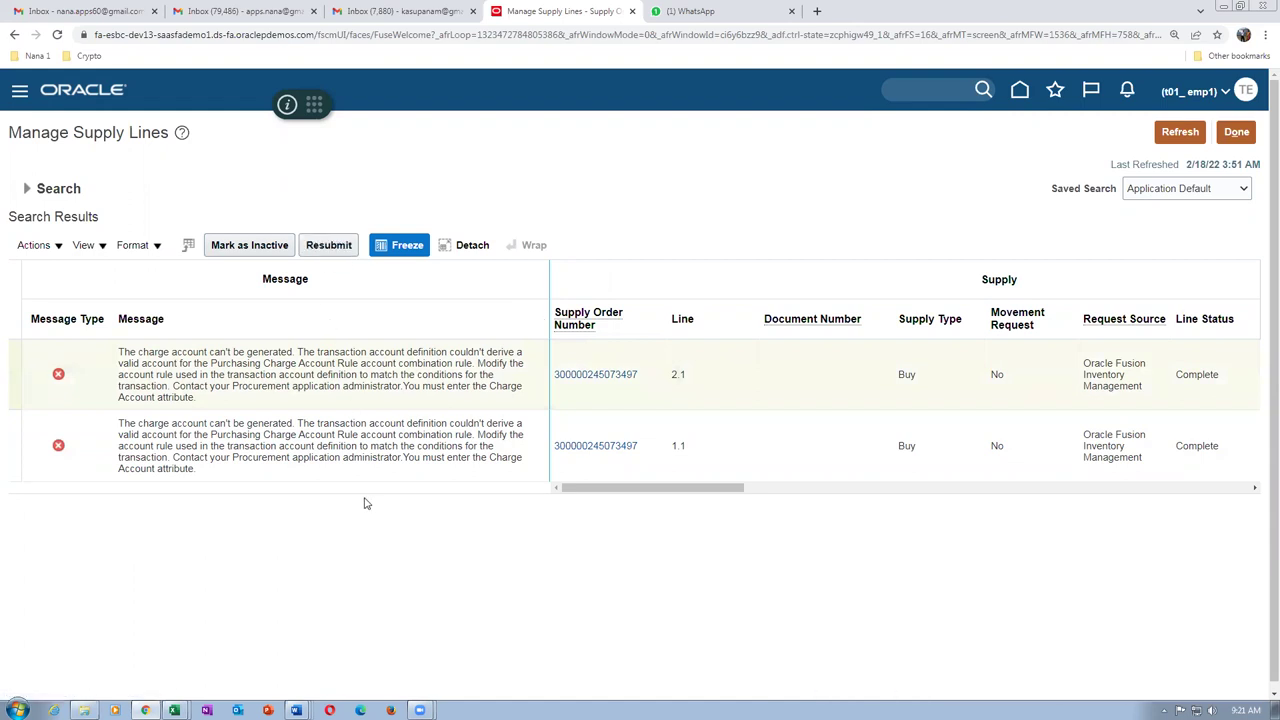
{"action": "left_click", "coordinate": [9, 434]}
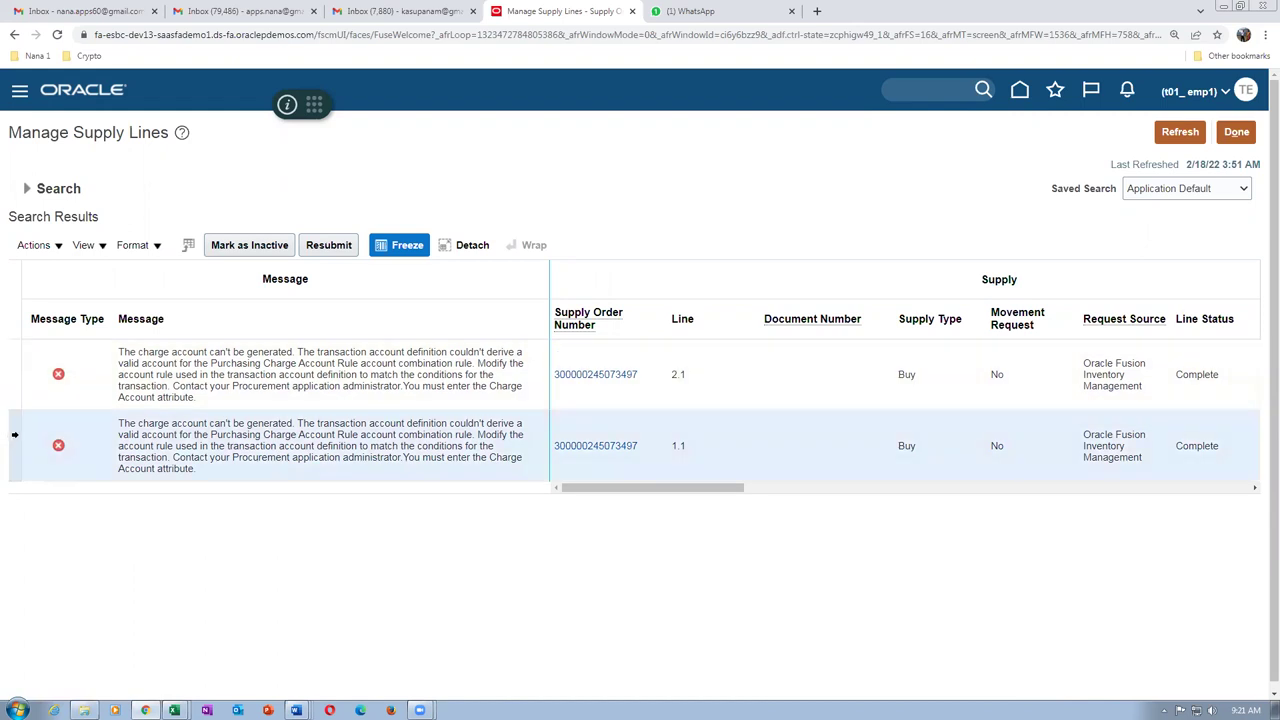
{"action": "left_click", "coordinate": [327, 245]}
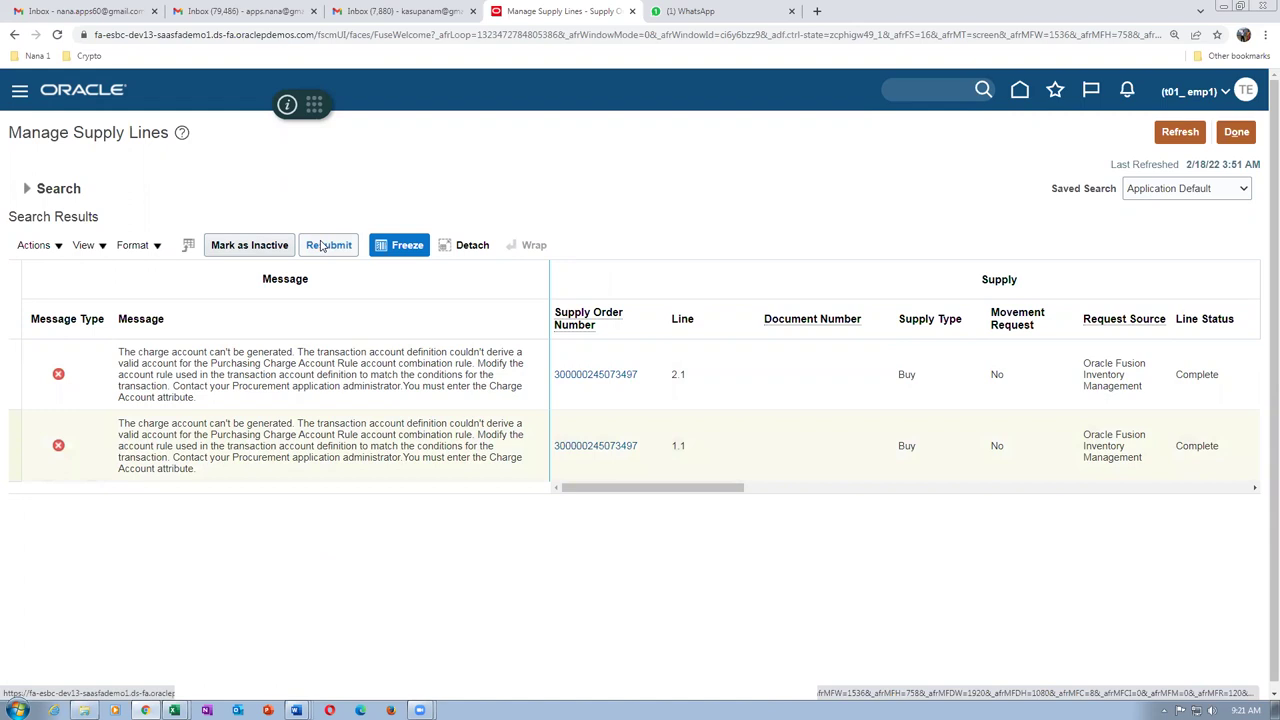
{"action": "mouse_move", "coordinate": [651, 500]}
{"action": "left_mouse_down"}
{"action": "mouse_move", "coordinate": [925, 500]}
{"action": "mouse_move", "coordinate": [645, 500]}
{"action": "left_mouse_up"}
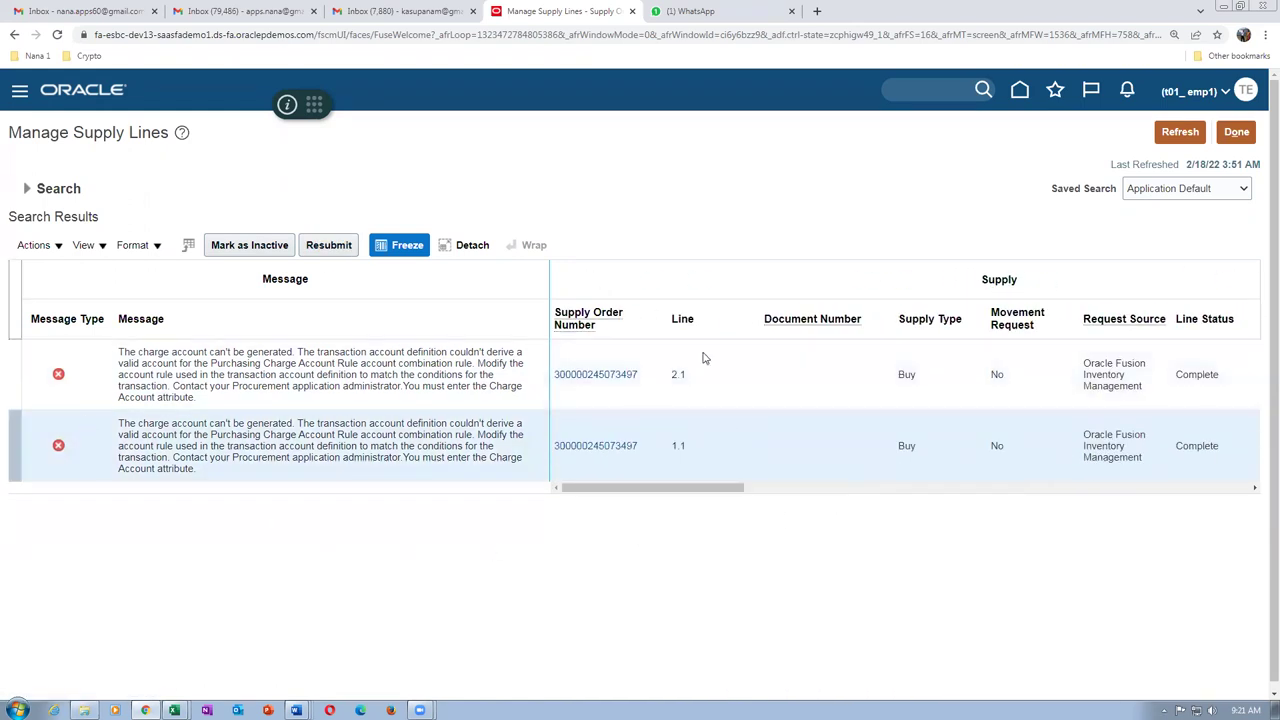
{"action": "left_click", "coordinate": [1178, 132]}
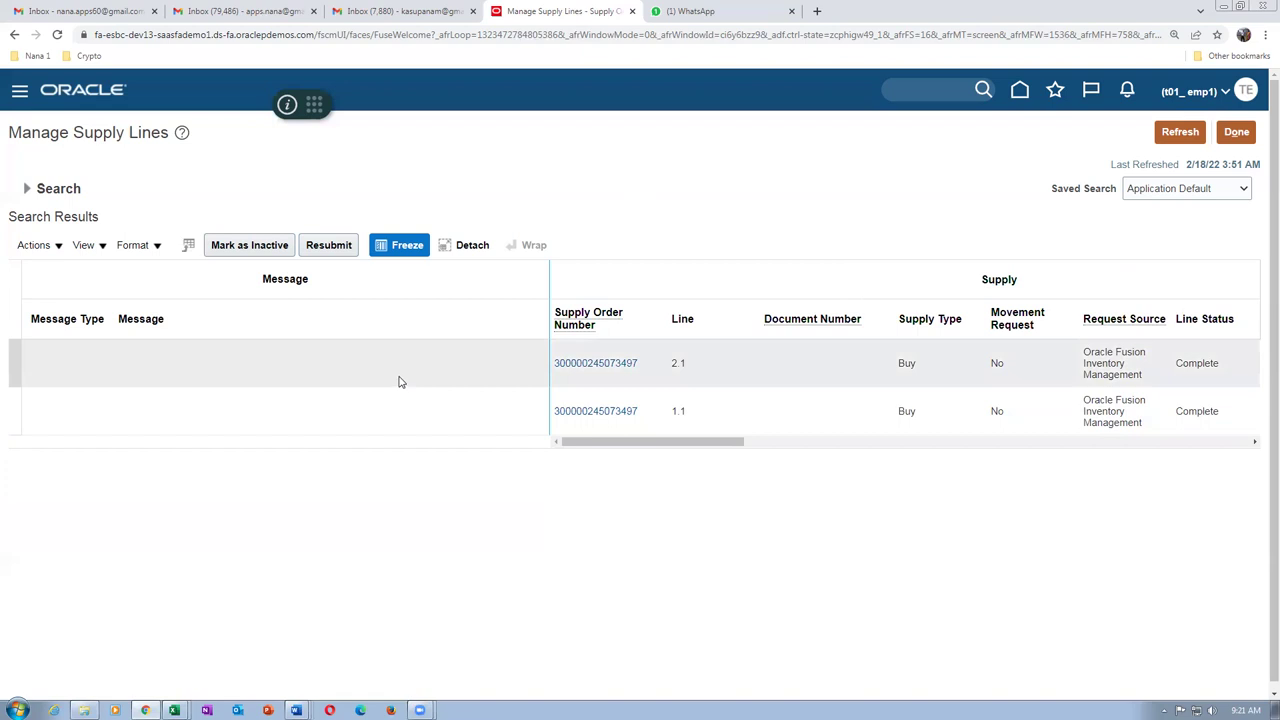
{"action": "left_click", "coordinate": [597, 372]}
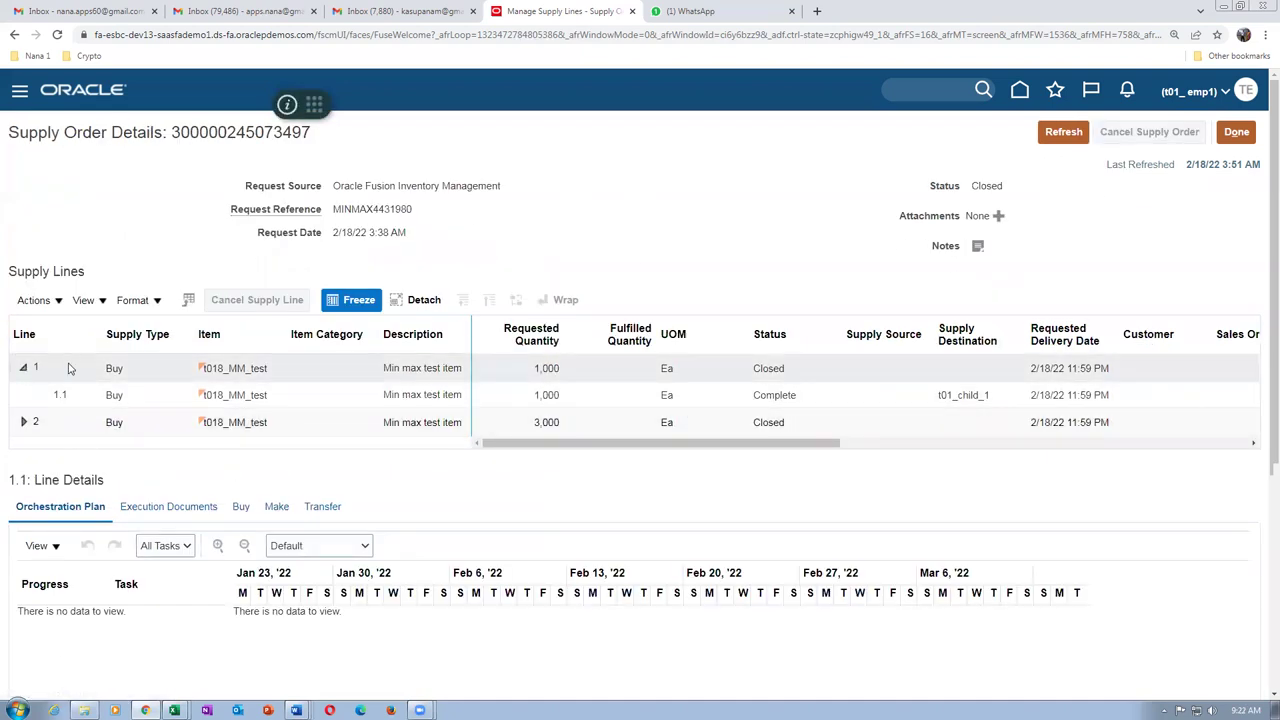
{"action": "left_click", "coordinate": [75, 396]}
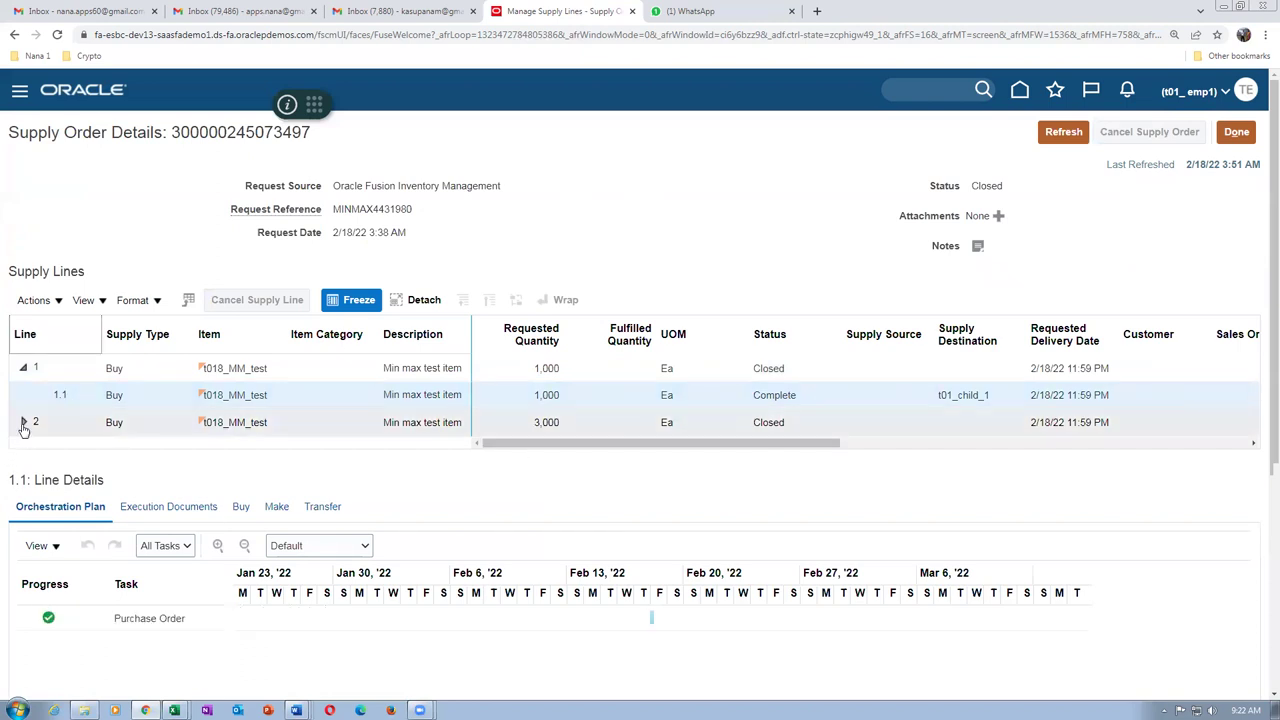
{"action": "left_click", "coordinate": [23, 422]}
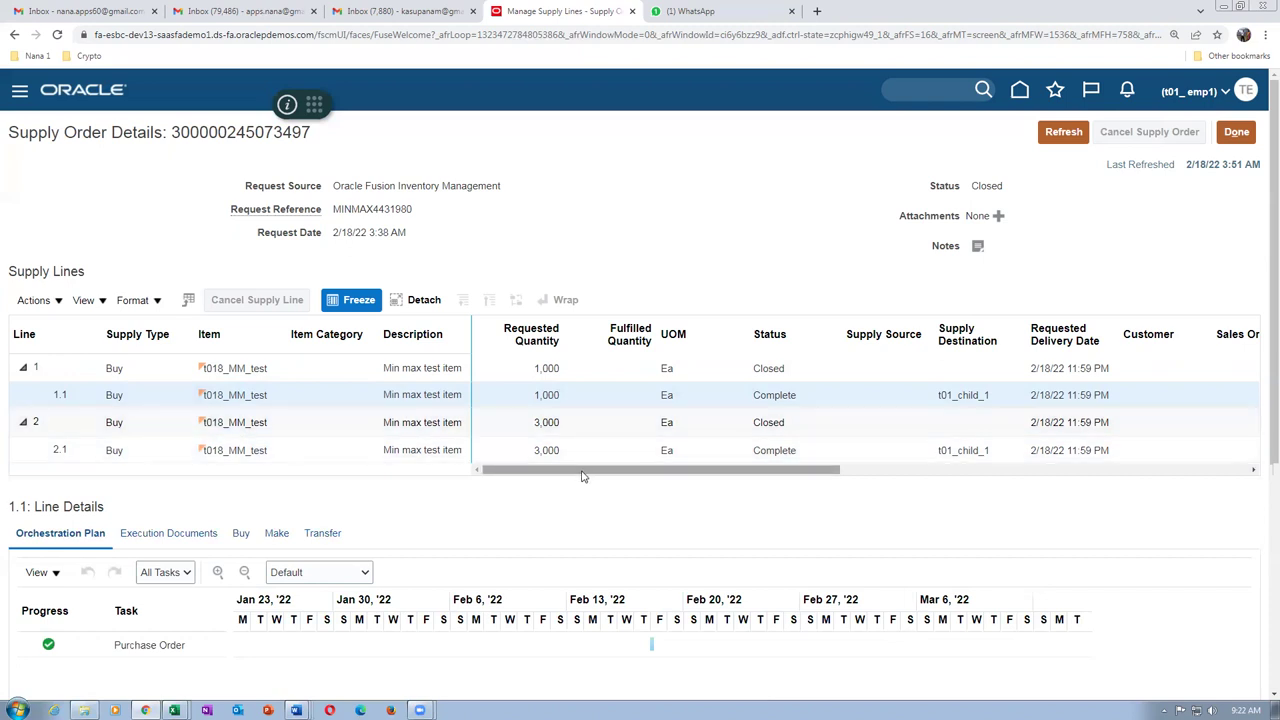
{"action": "mouse_move", "coordinate": [577, 476]}
{"action": "left_mouse_down"}
{"action": "mouse_move", "coordinate": [877, 497]}
{"action": "mouse_move", "coordinate": [1028, 488]}
{"action": "mouse_move", "coordinate": [557, 491]}
{"action": "left_mouse_up"}
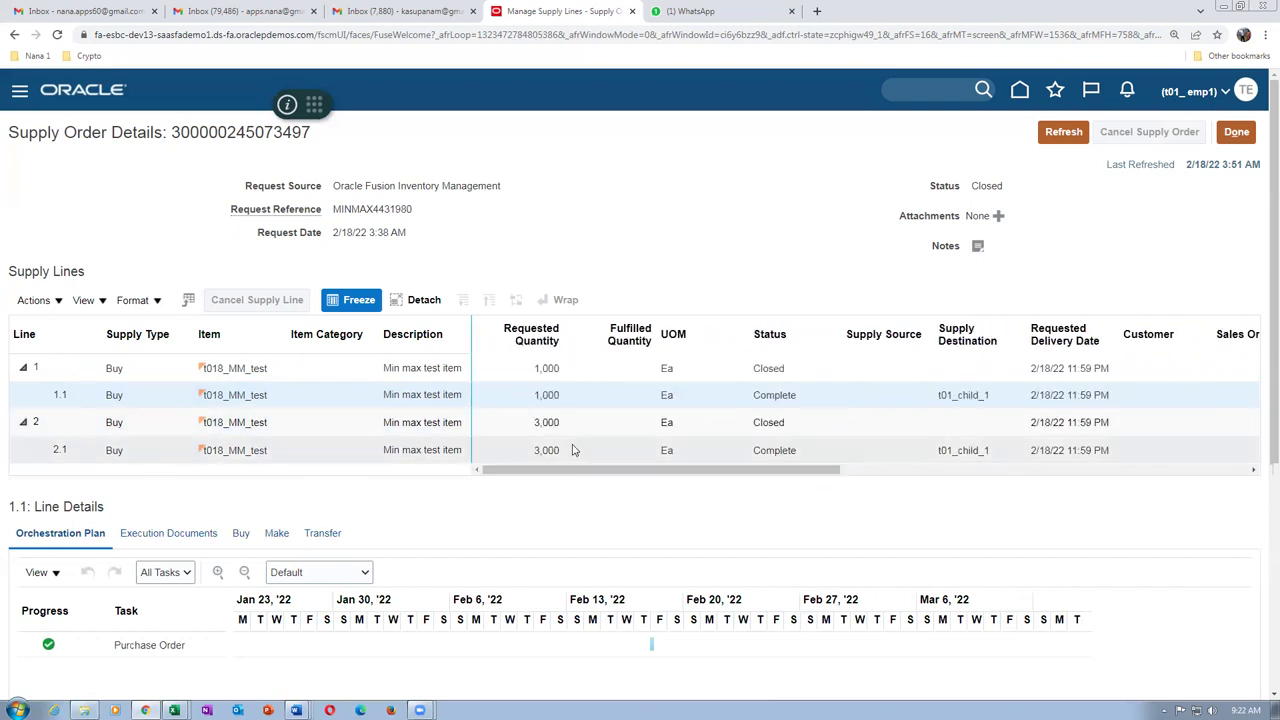
{"action": "left_click", "coordinate": [571, 449]}
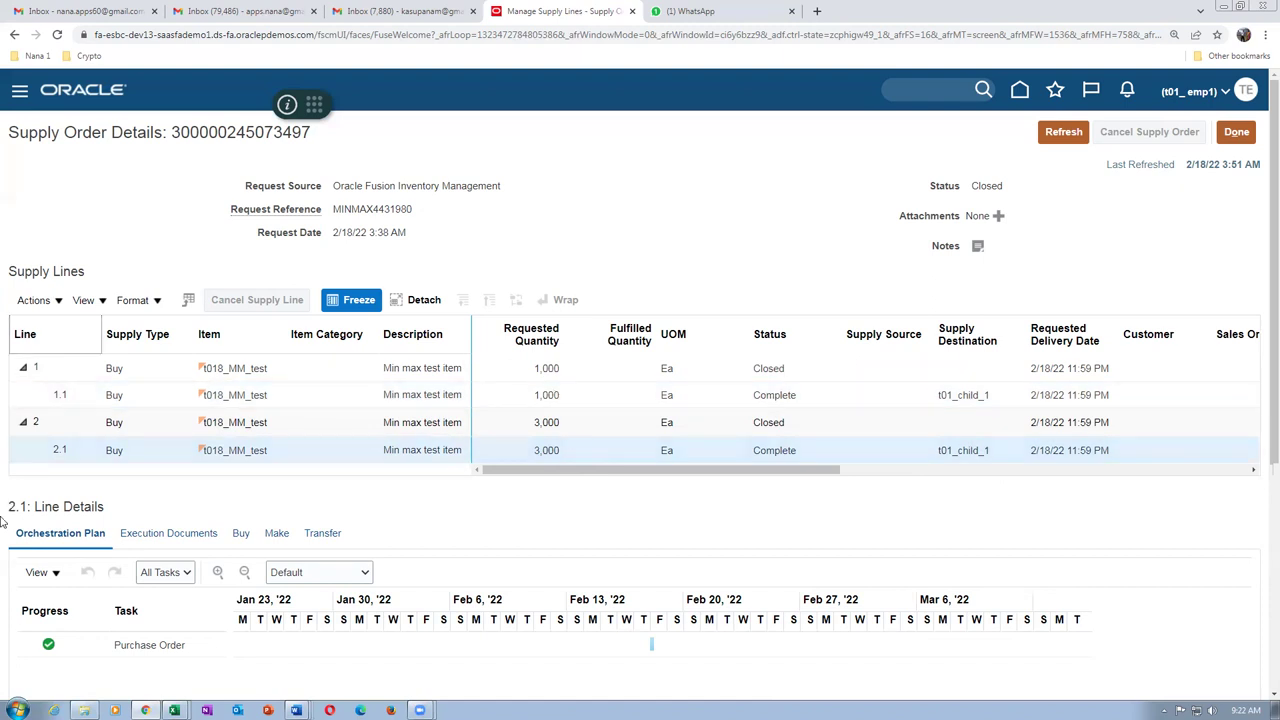
{"action": "left_click", "coordinate": [160, 397]}
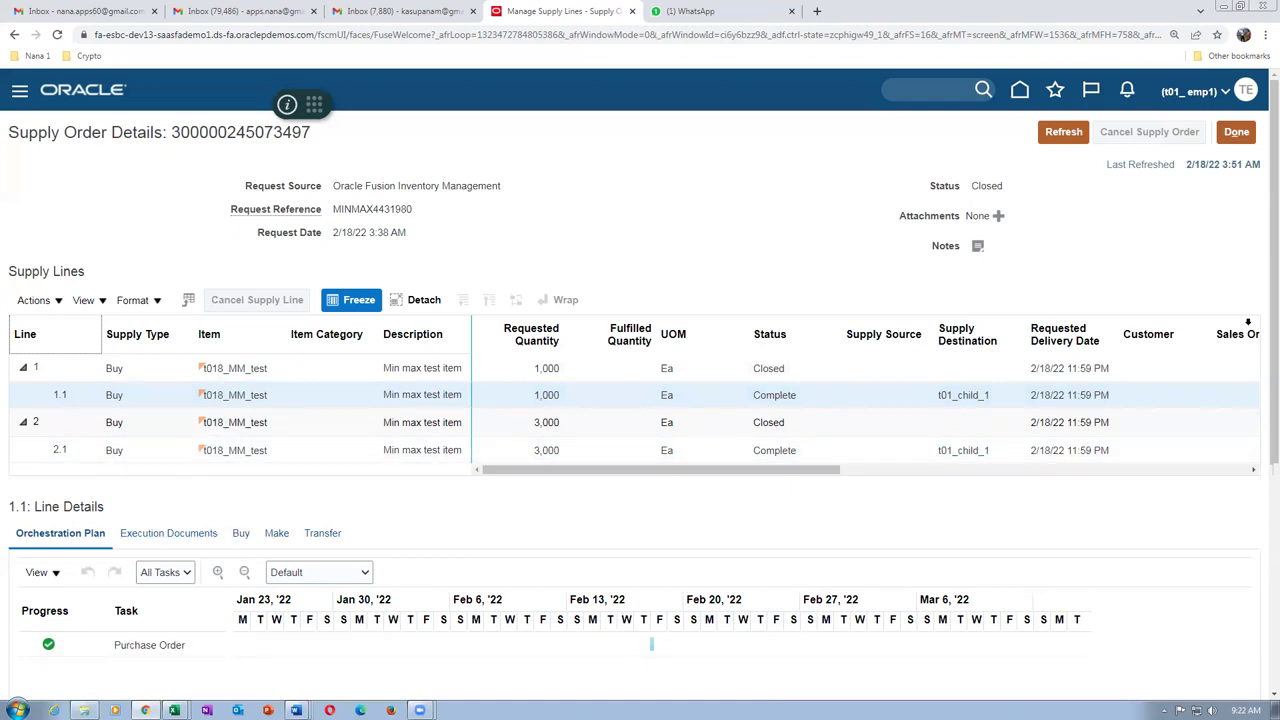
{"action": "scroll", "coordinate": [277, 569], "scroll_direction": "down", "scroll_amount": 3}
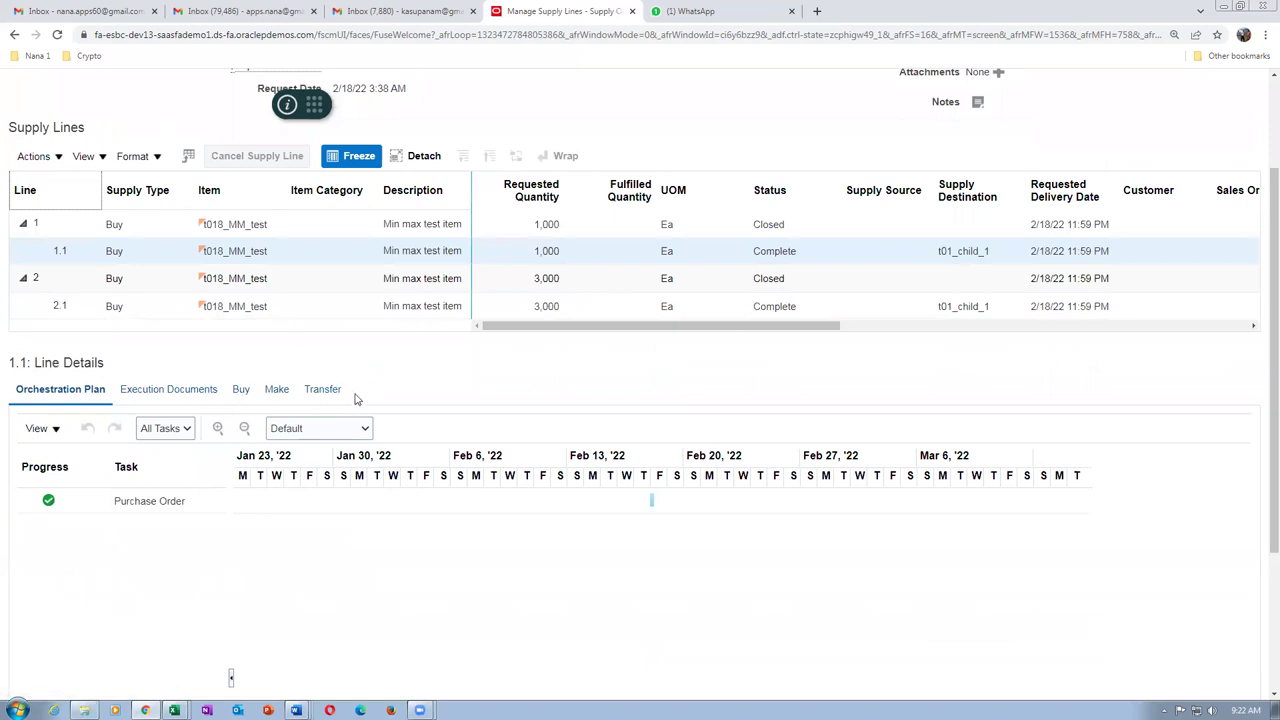
{"action": "key", "text": "alt+Tab"}
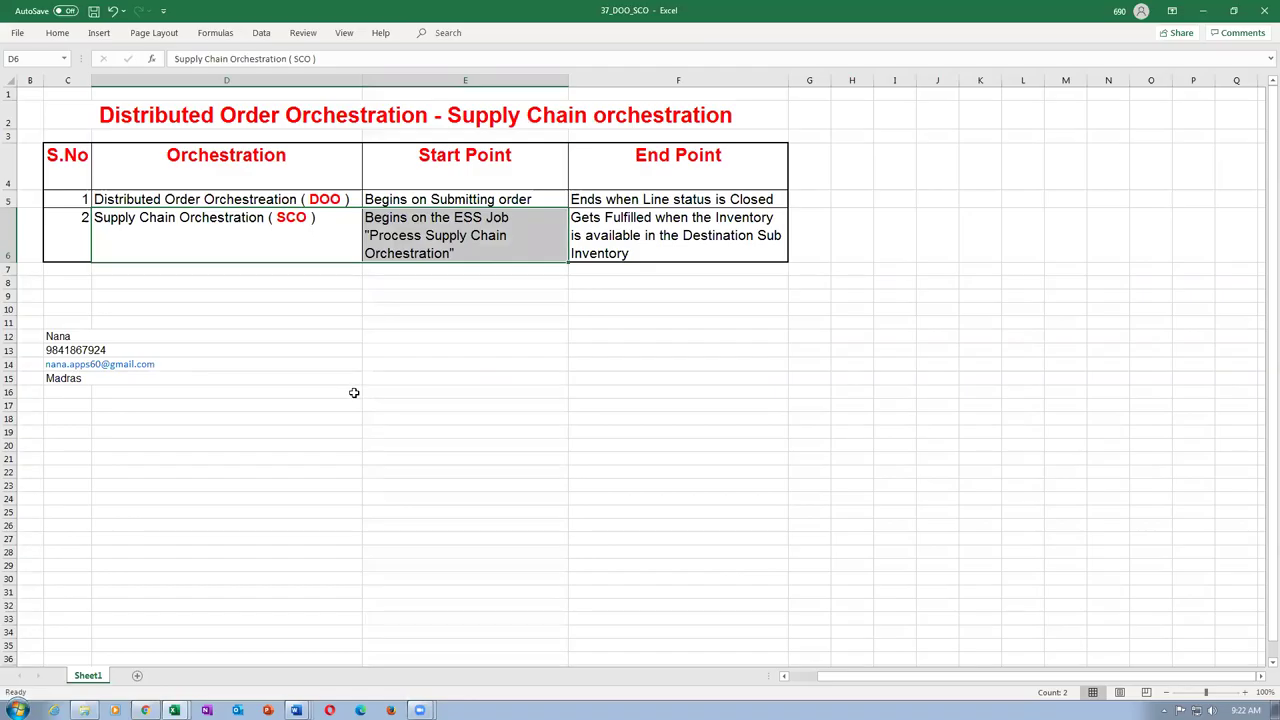
{"action": "left_click", "coordinate": [426, 323]}
{"action": "left_click", "coordinate": [219, 234]}
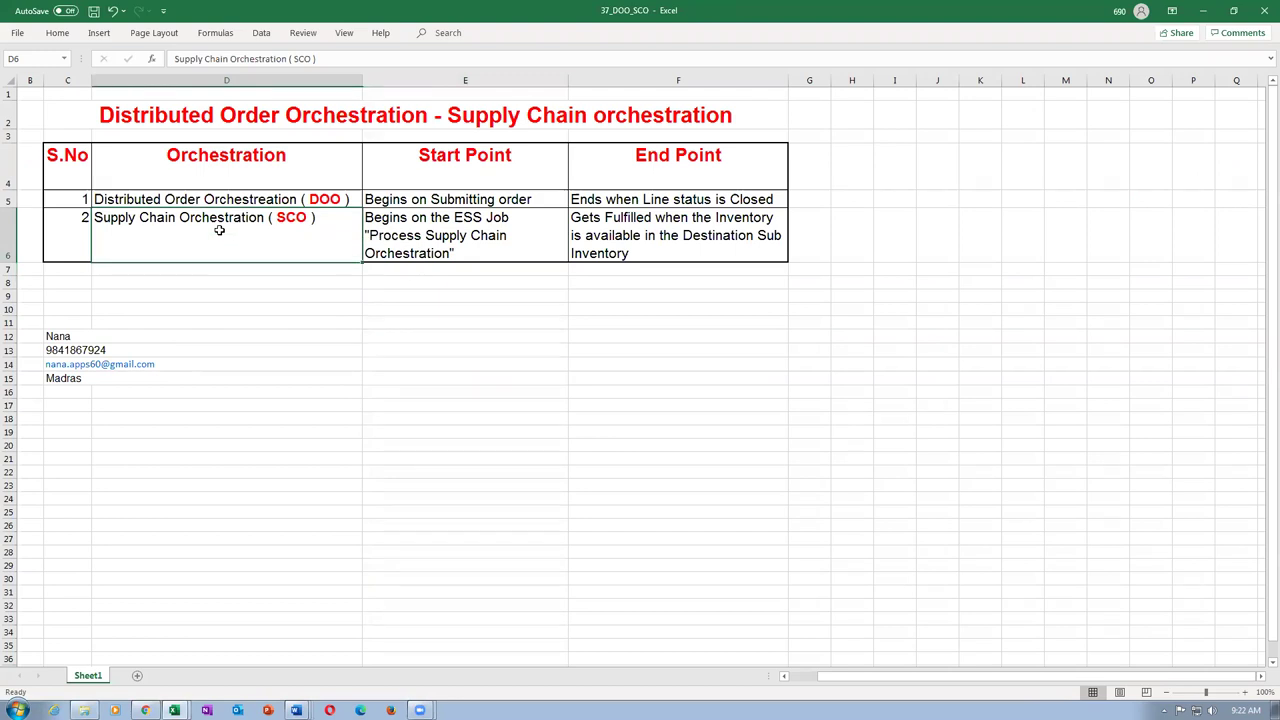
{"action": "left_click", "coordinate": [489, 236]}
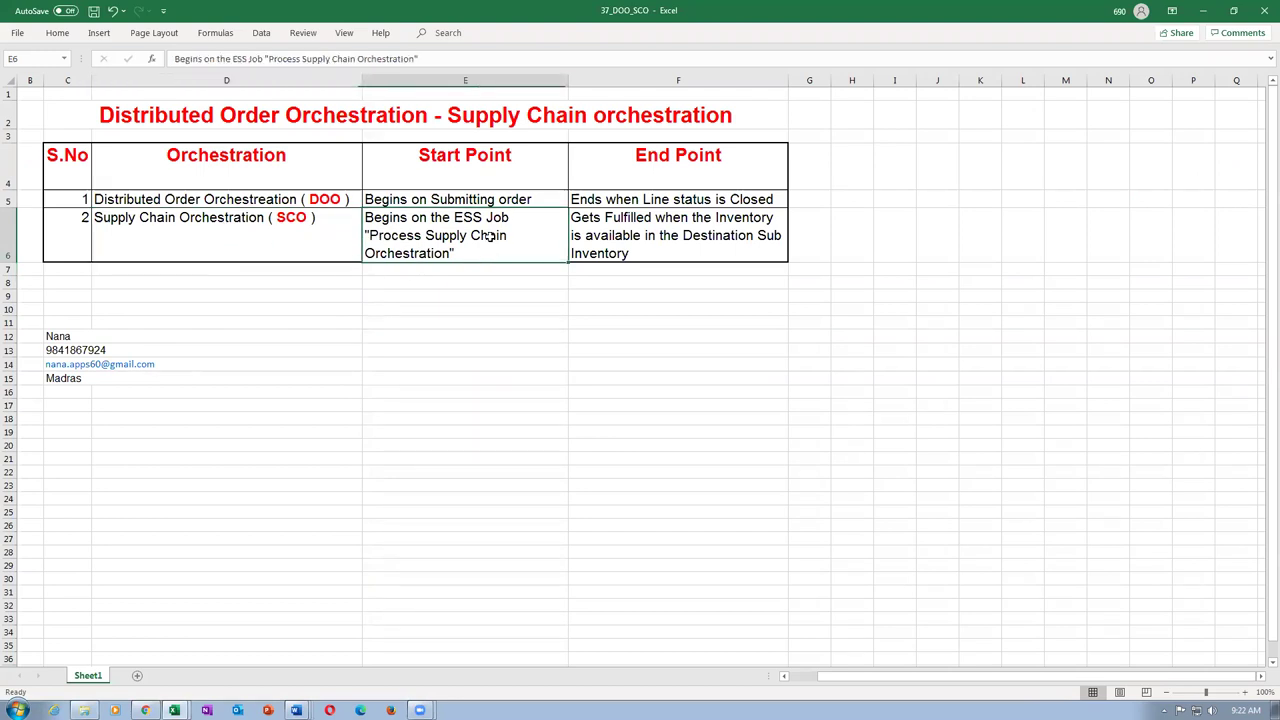
{"action": "key", "text": "alt+Tab"}
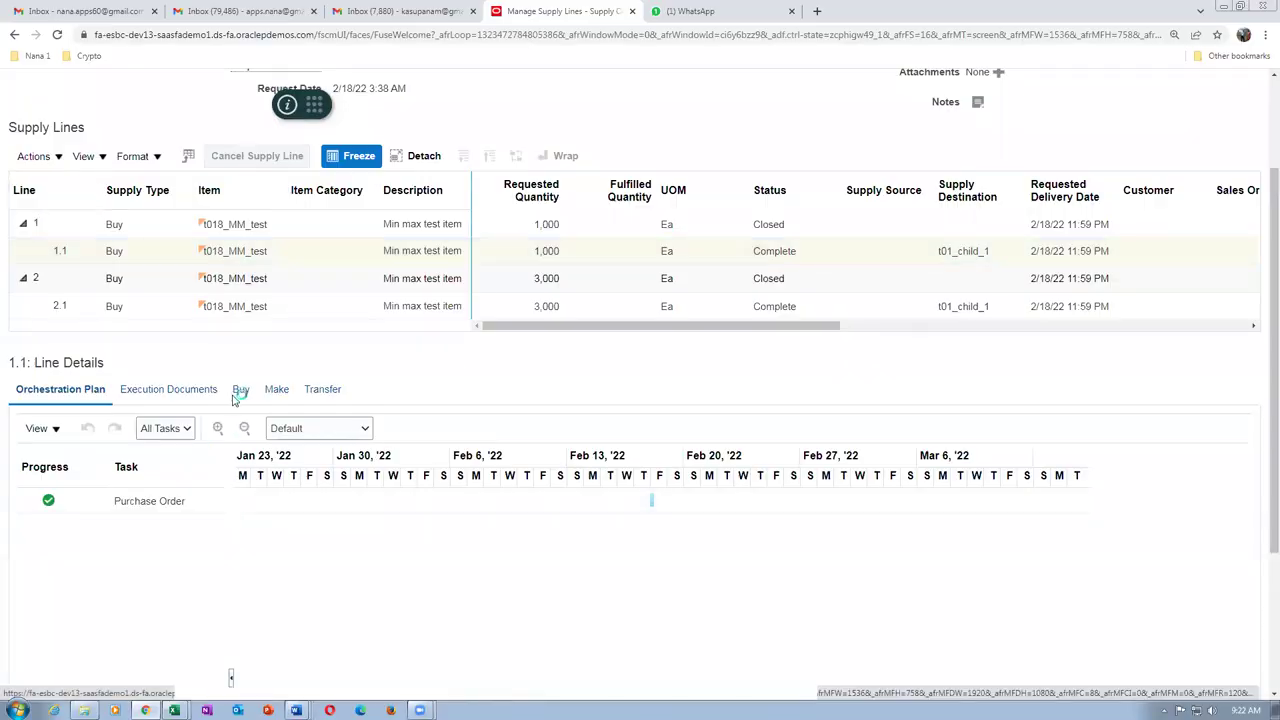
Review line 1.1's buy, make and transfer documents, noting requisition 1001 status Created.
{"action": "left_click", "coordinate": [240, 390]}
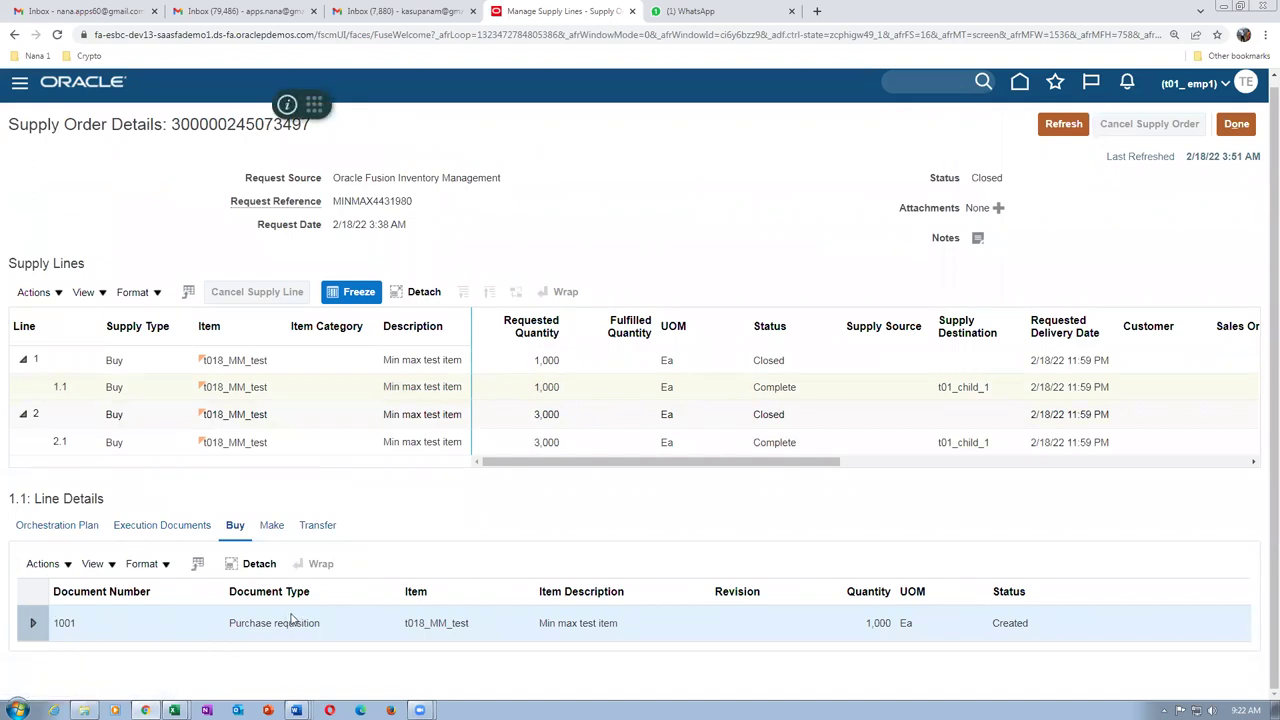
{"action": "left_click_drag", "start_coordinate": [995, 622], "coordinate": [1046, 624]}
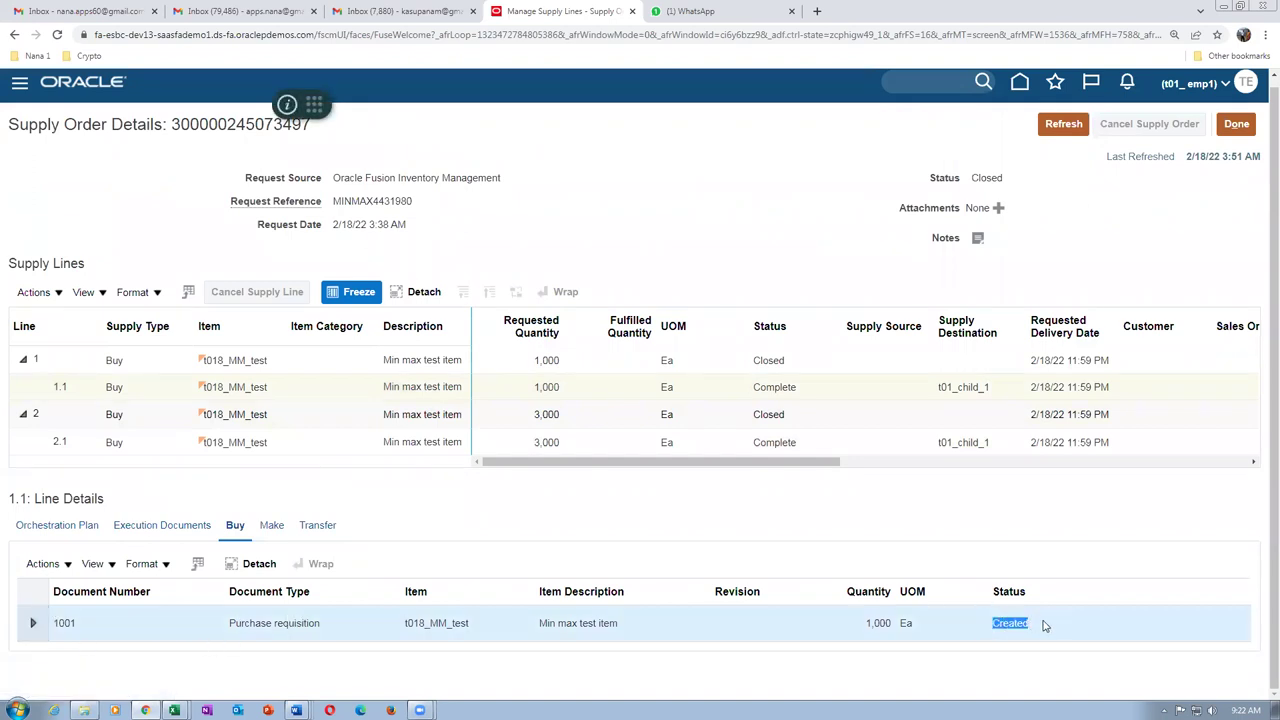
{"action": "left_click", "coordinate": [273, 528]}
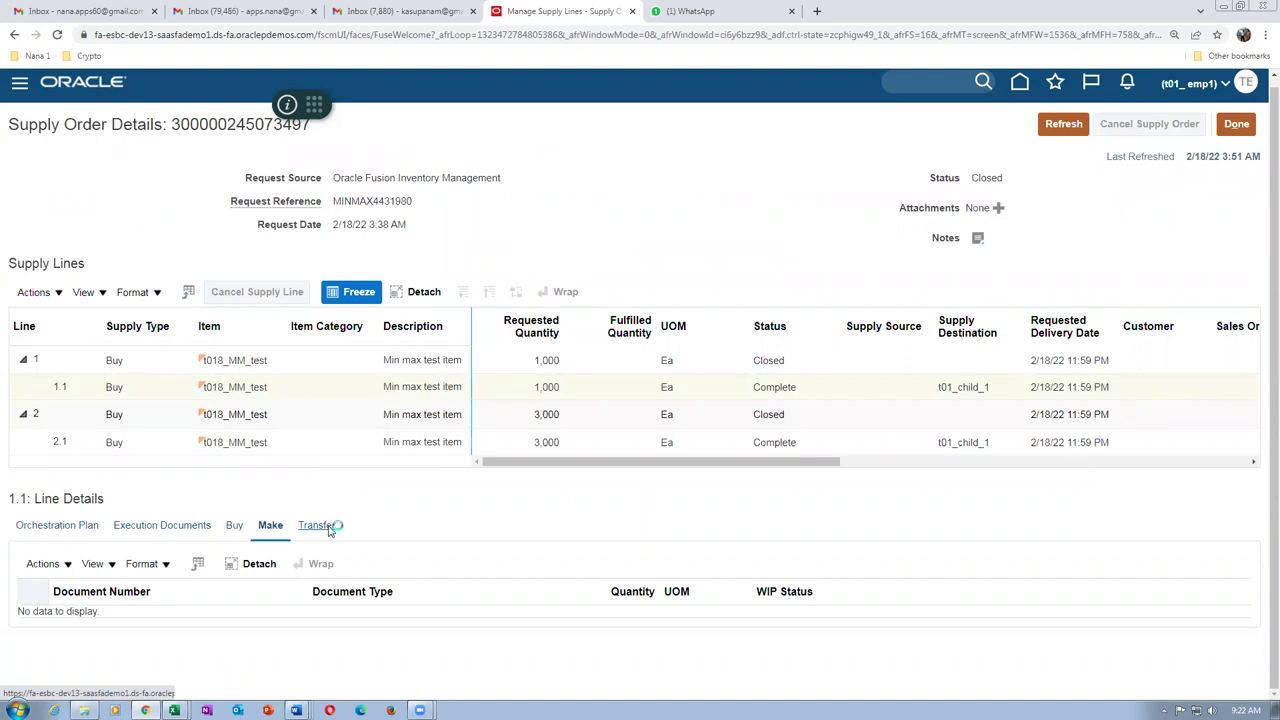
{"action": "left_click", "coordinate": [318, 526]}
{"action": "left_click", "coordinate": [268, 533]}
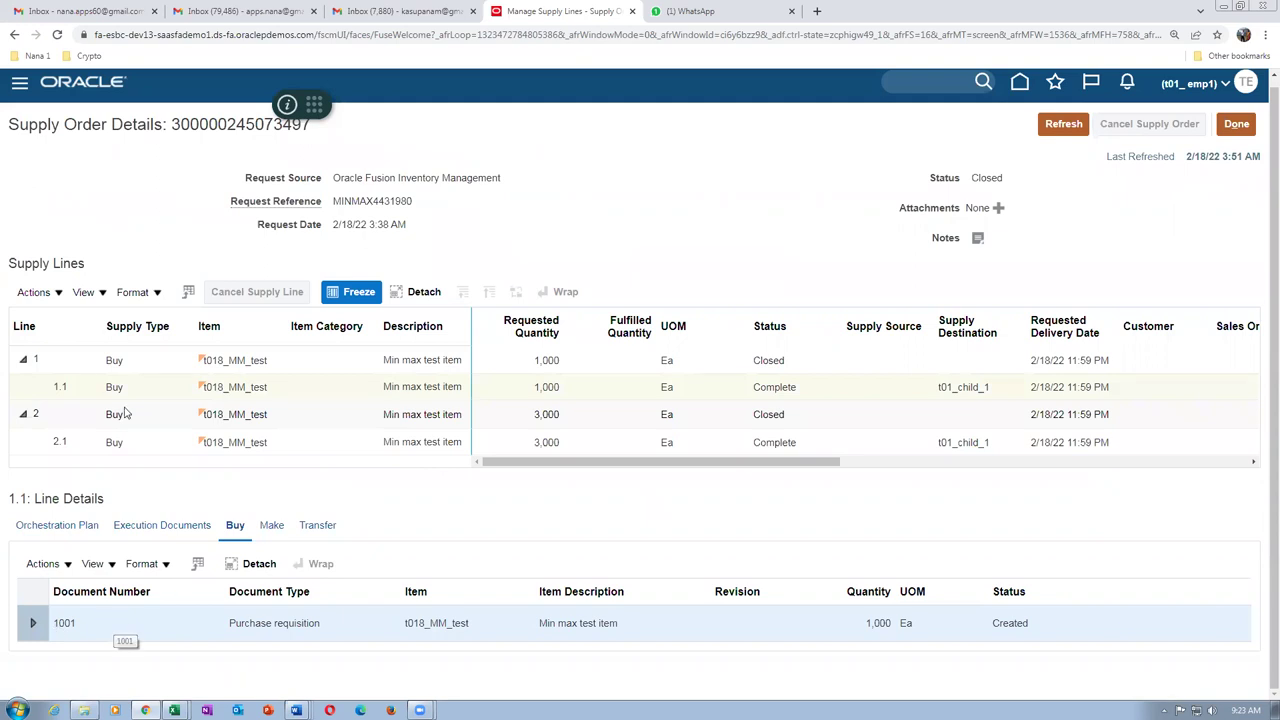
Review the execution documents and orchestration plan for line 2.1.
{"action": "left_click", "coordinate": [84, 446]}
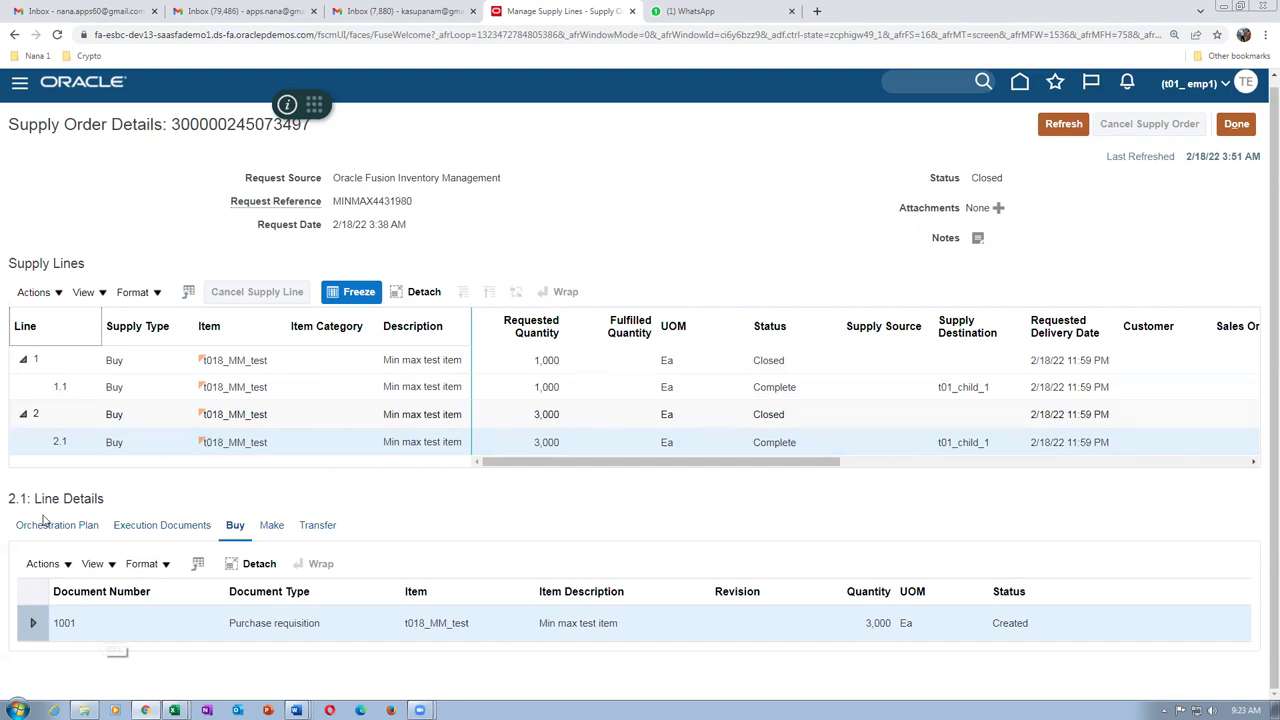
{"action": "left_click", "coordinate": [197, 525]}
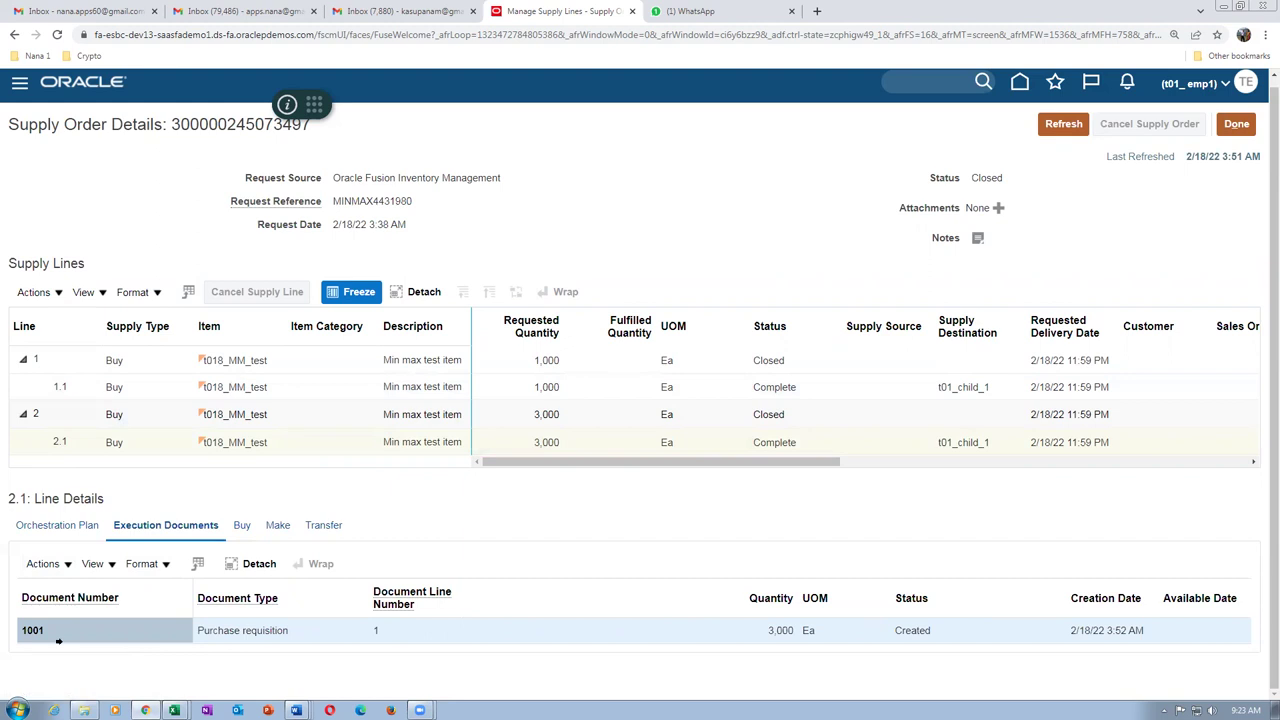
{"action": "left_click", "coordinate": [52, 527]}
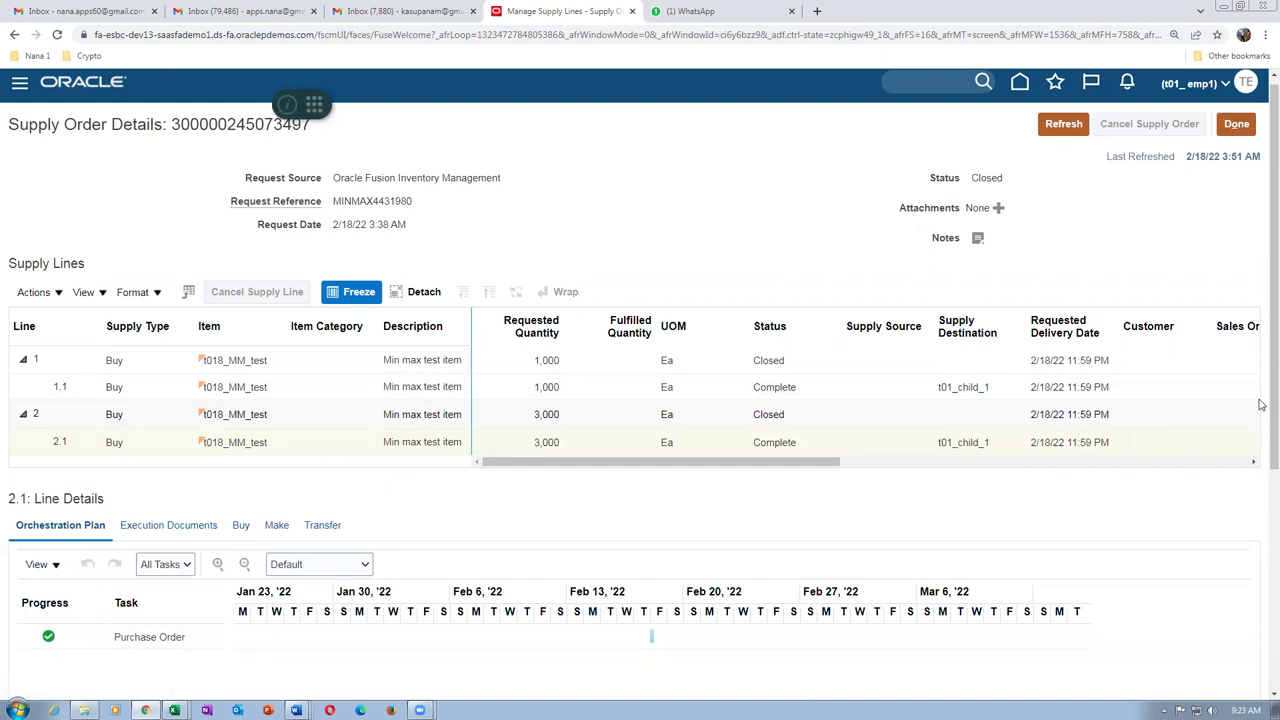
{"action": "scroll", "coordinate": [1261, 404], "scroll_direction": "down", "scroll_amount": 3}
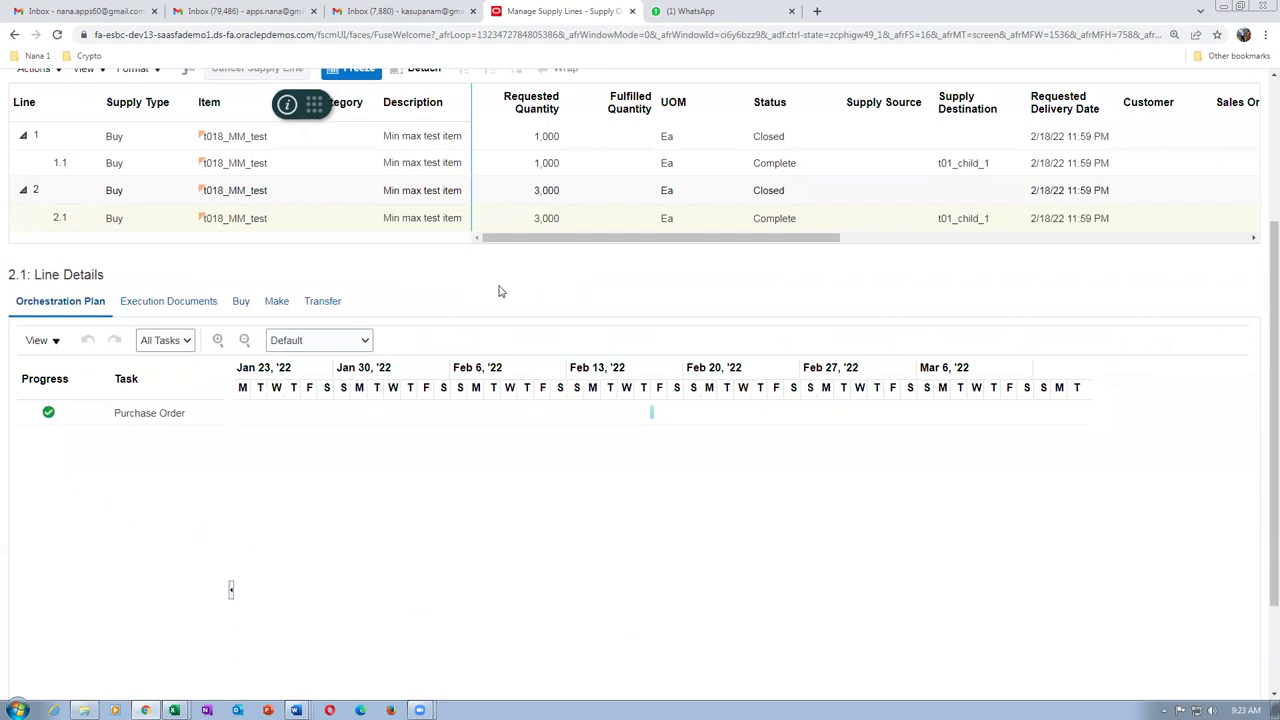
Return to line 1.1's orchestration plan and execution documents.
{"action": "left_click", "coordinate": [40, 134]}
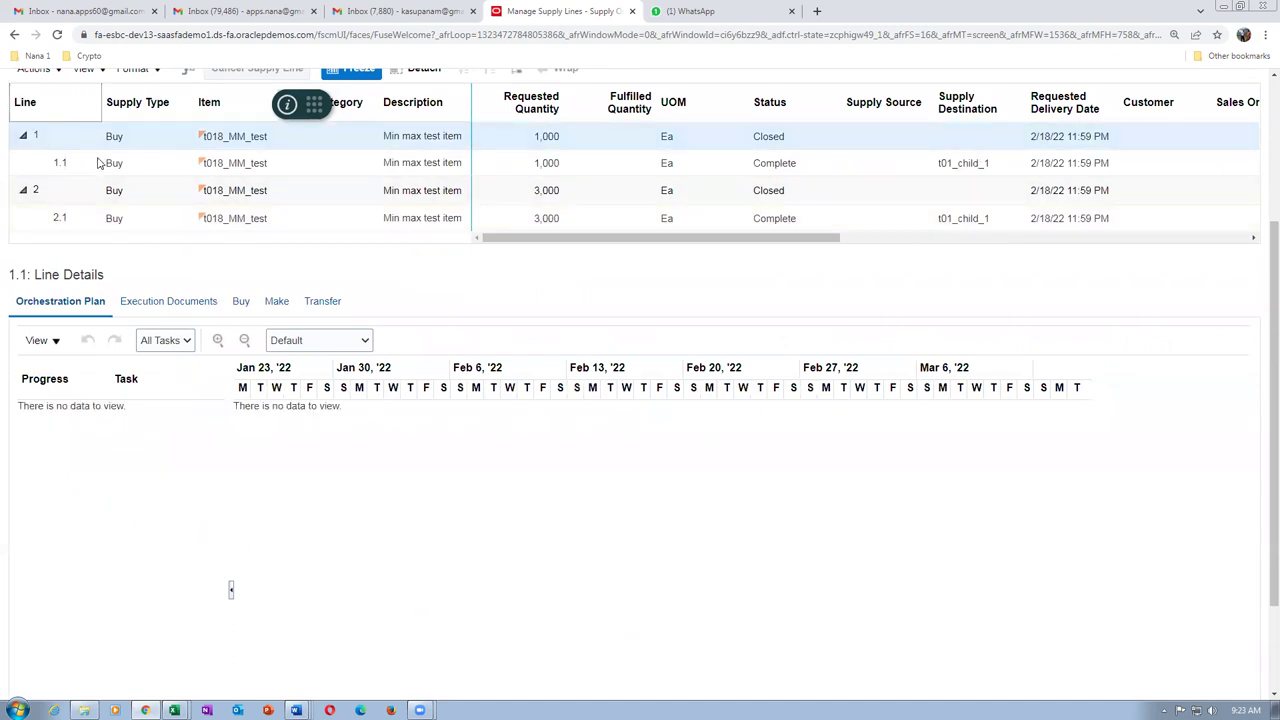
{"action": "left_click", "coordinate": [80, 162]}
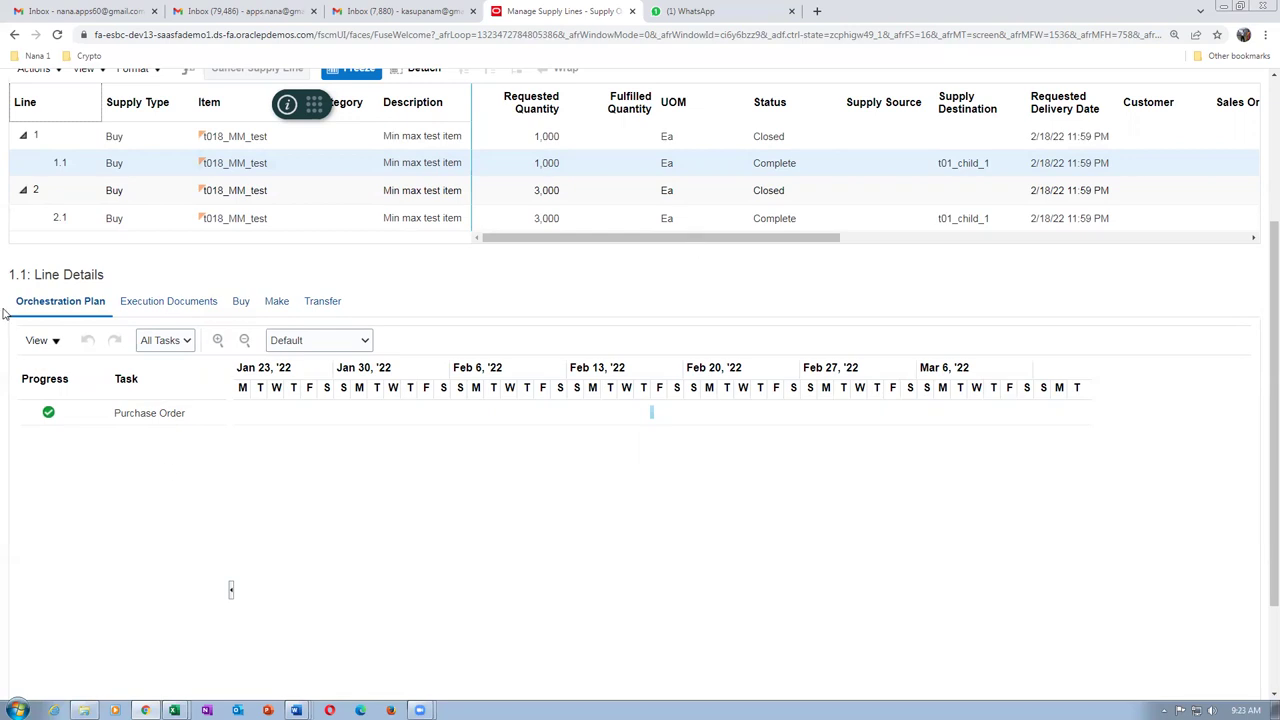
{"action": "left_click", "coordinate": [168, 301]}
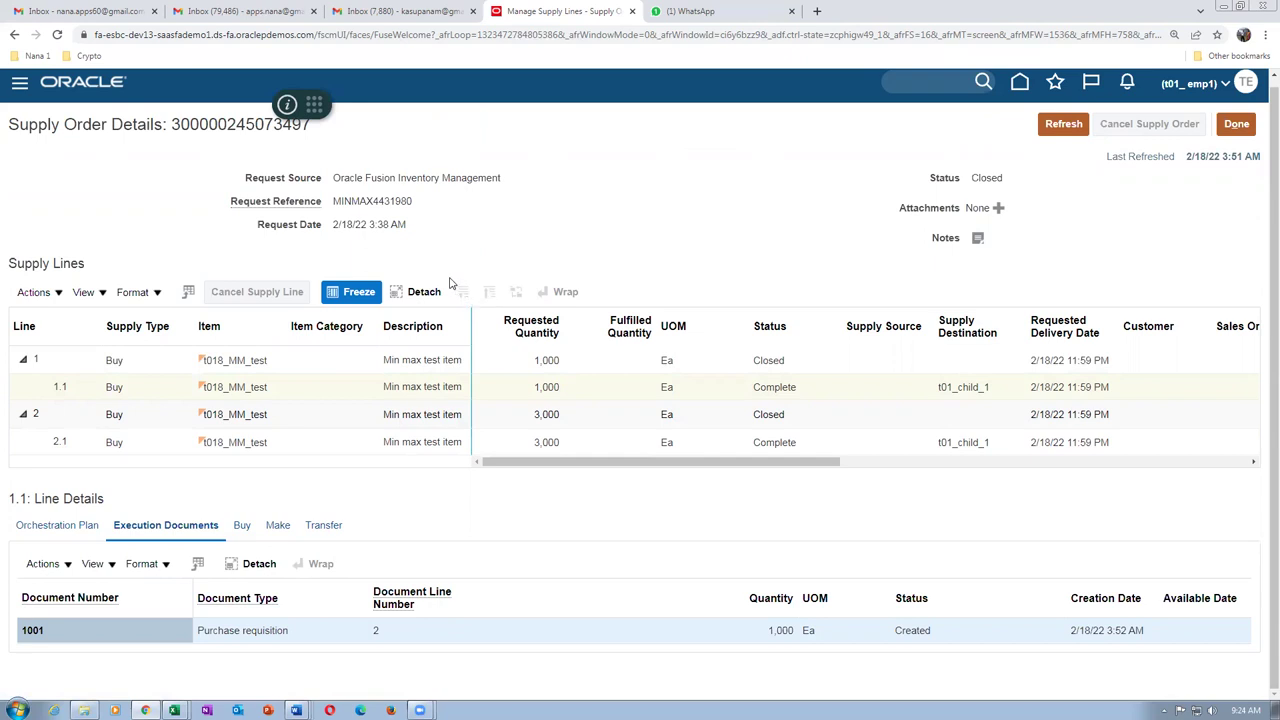
Duplicate the supply lines tab, go to Procurement > Suppliers, then enter Setup and Maintenance.
{"action": "right_click", "coordinate": [536, 12]}
{"action": "left_click", "coordinate": [576, 97]}
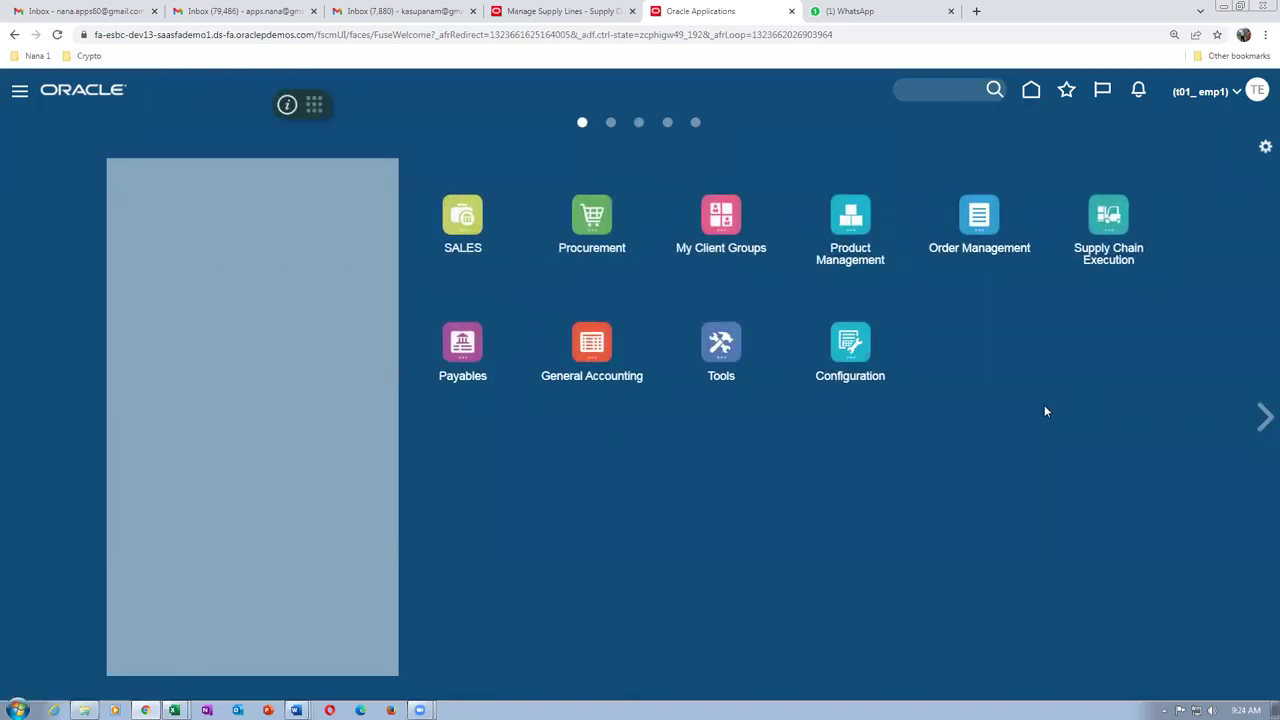
{"action": "left_click", "coordinate": [592, 230]}
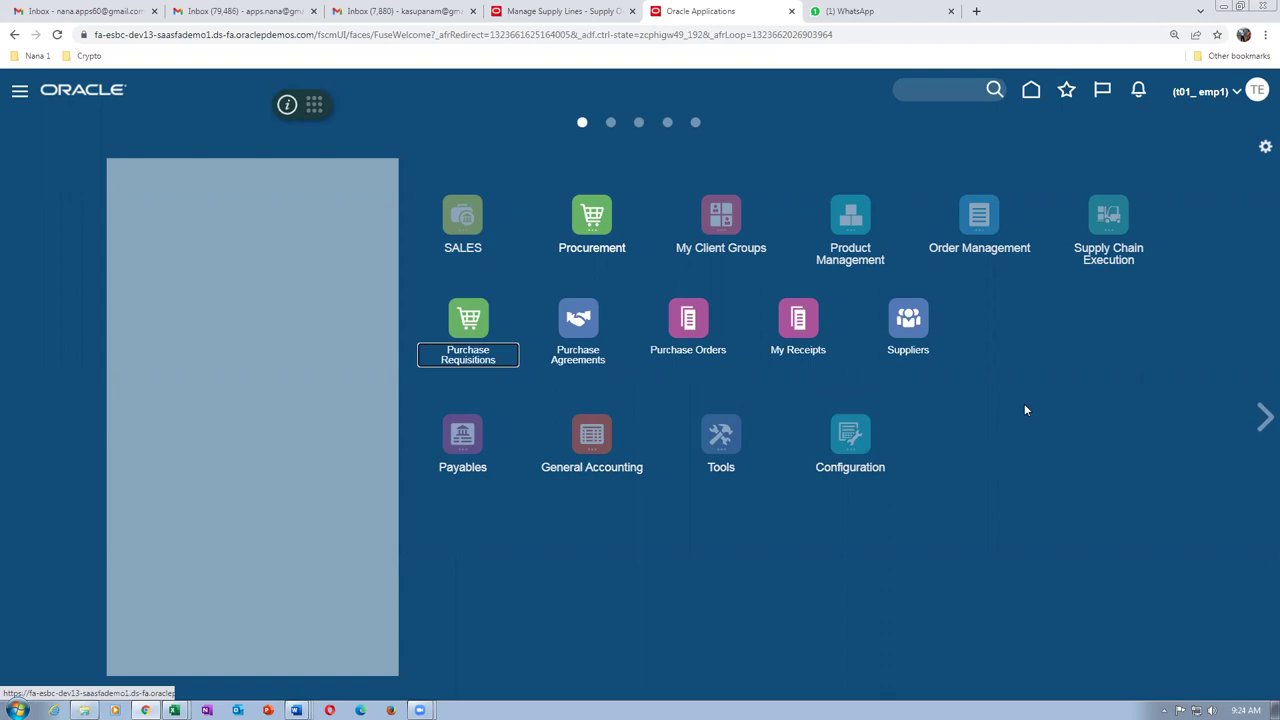
{"action": "left_click", "coordinate": [912, 328]}
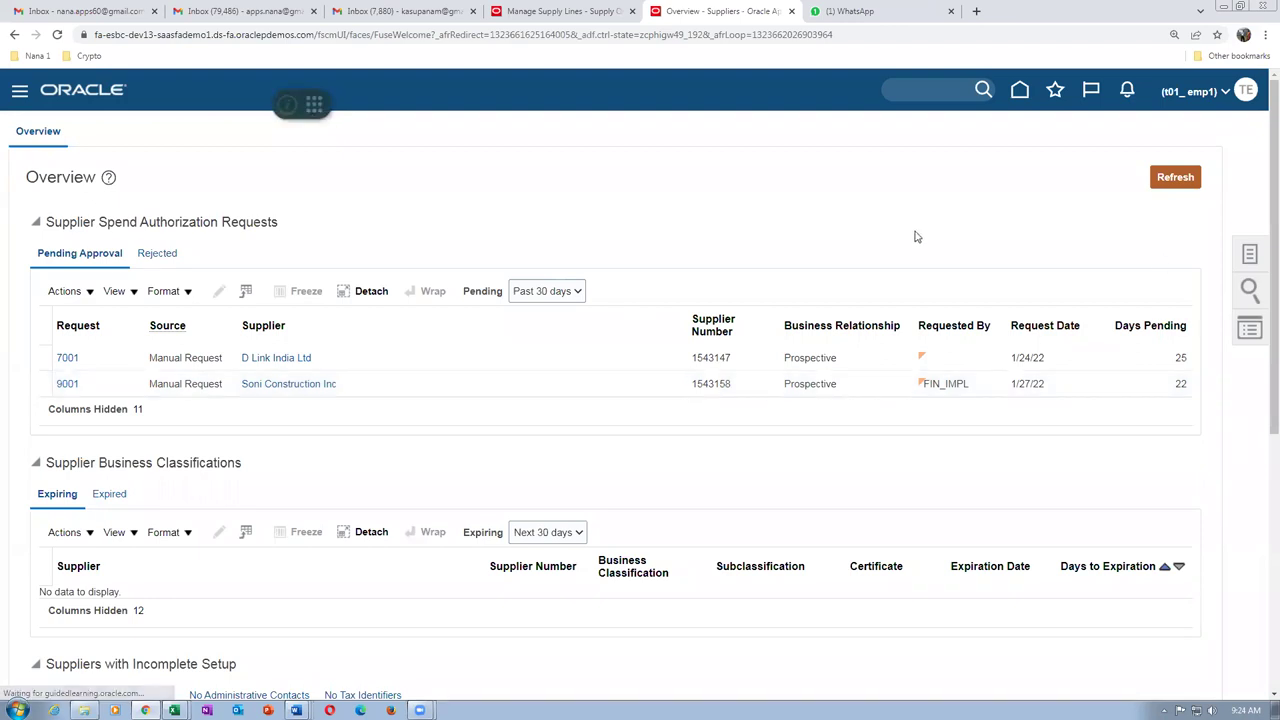
{"action": "left_click", "coordinate": [1249, 254]}
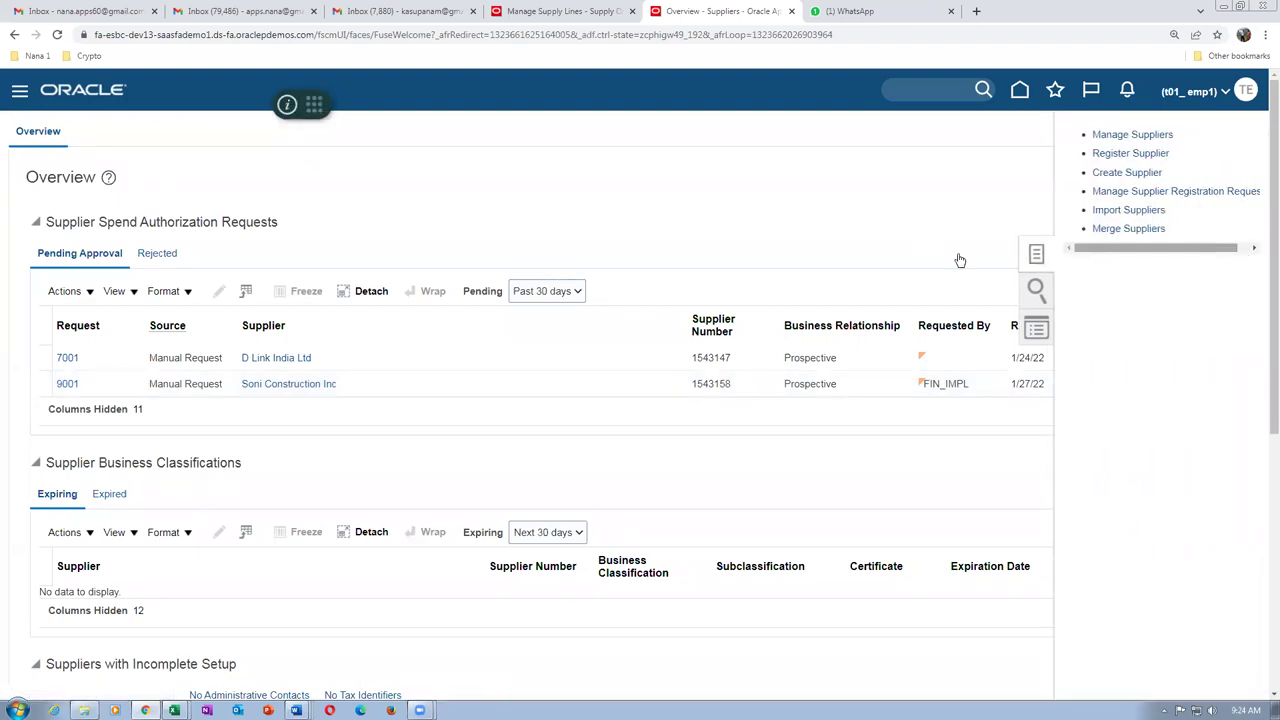
{"action": "left_click", "coordinate": [693, 241]}
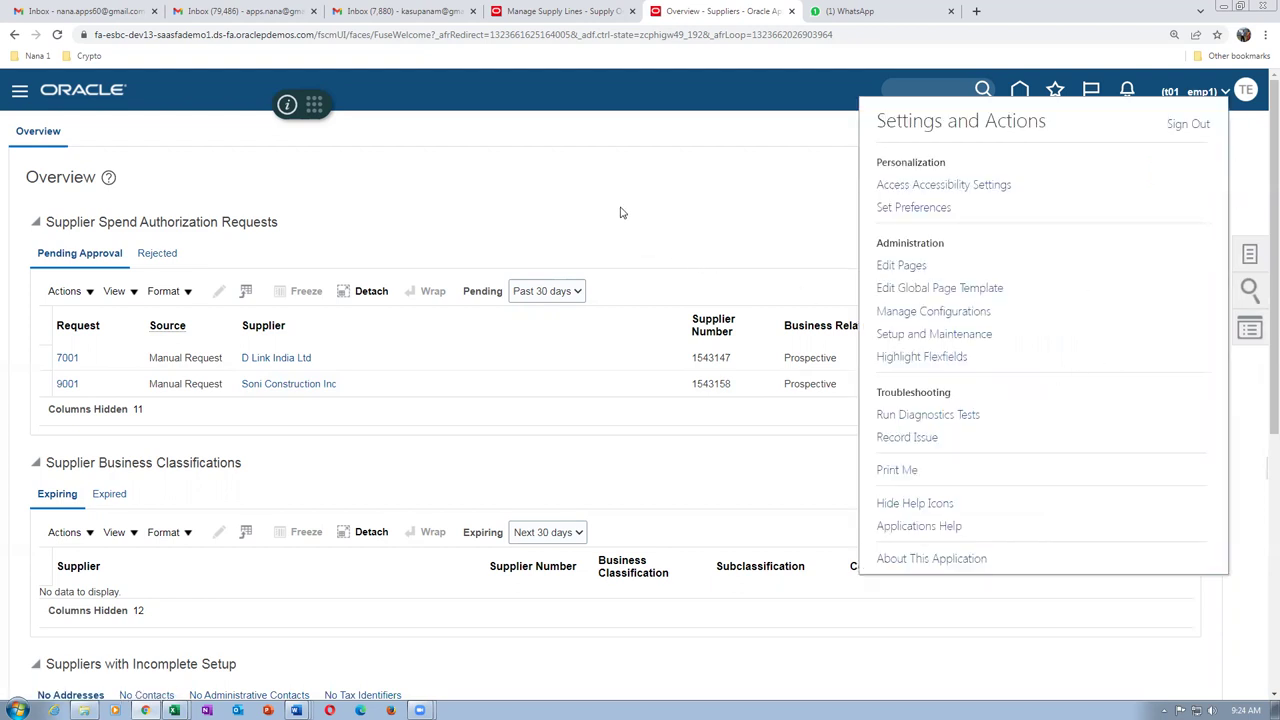
{"action": "left_click", "coordinate": [963, 338]}
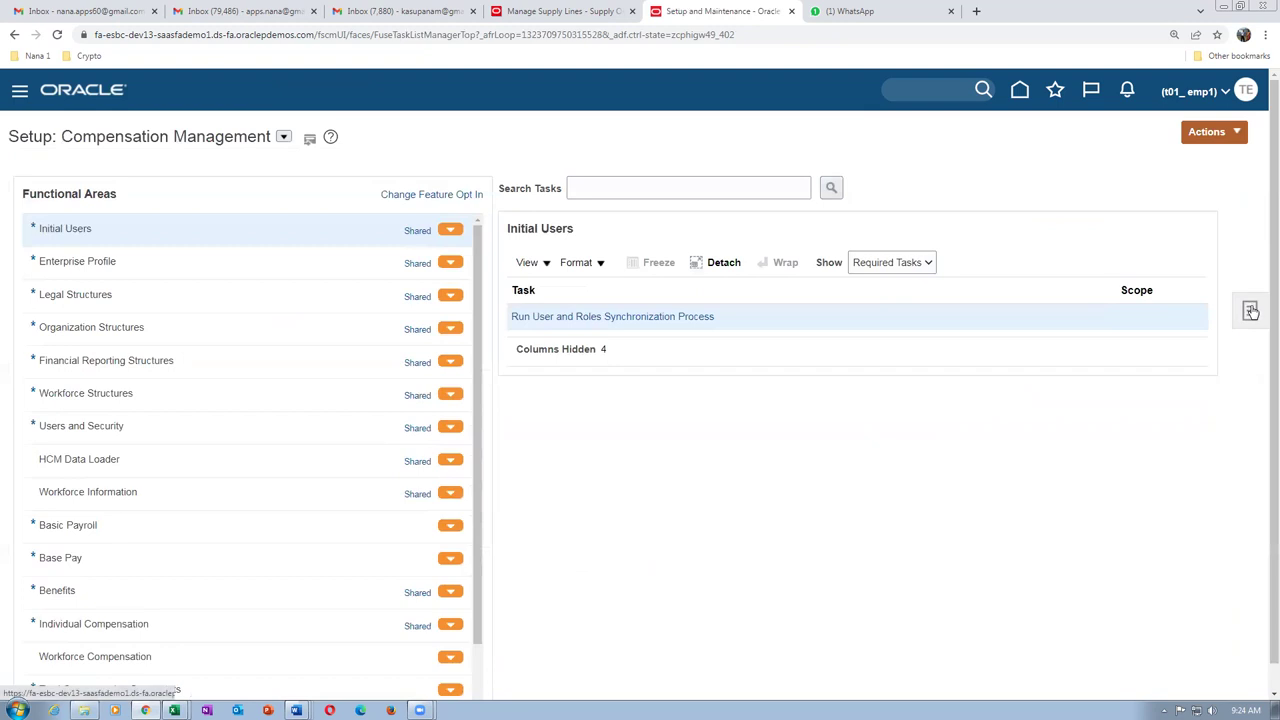
Search setup tasks for %sup%app% and open Manage Supplier Spend Authorization Approvals.
{"action": "left_click", "coordinate": [1252, 314]}
{"action": "left_click", "coordinate": [1101, 317]}
{"action": "left_click", "coordinate": [302, 178]}
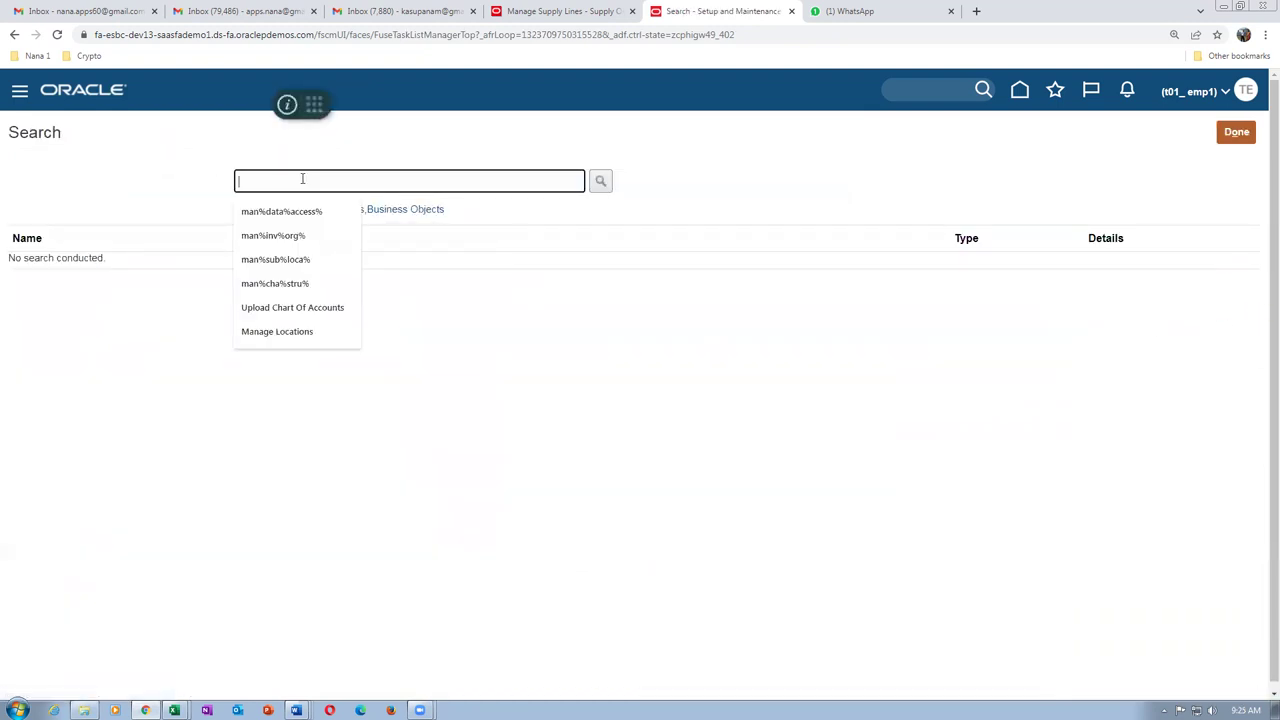
{"action": "type", "text": "%sup5app%"}
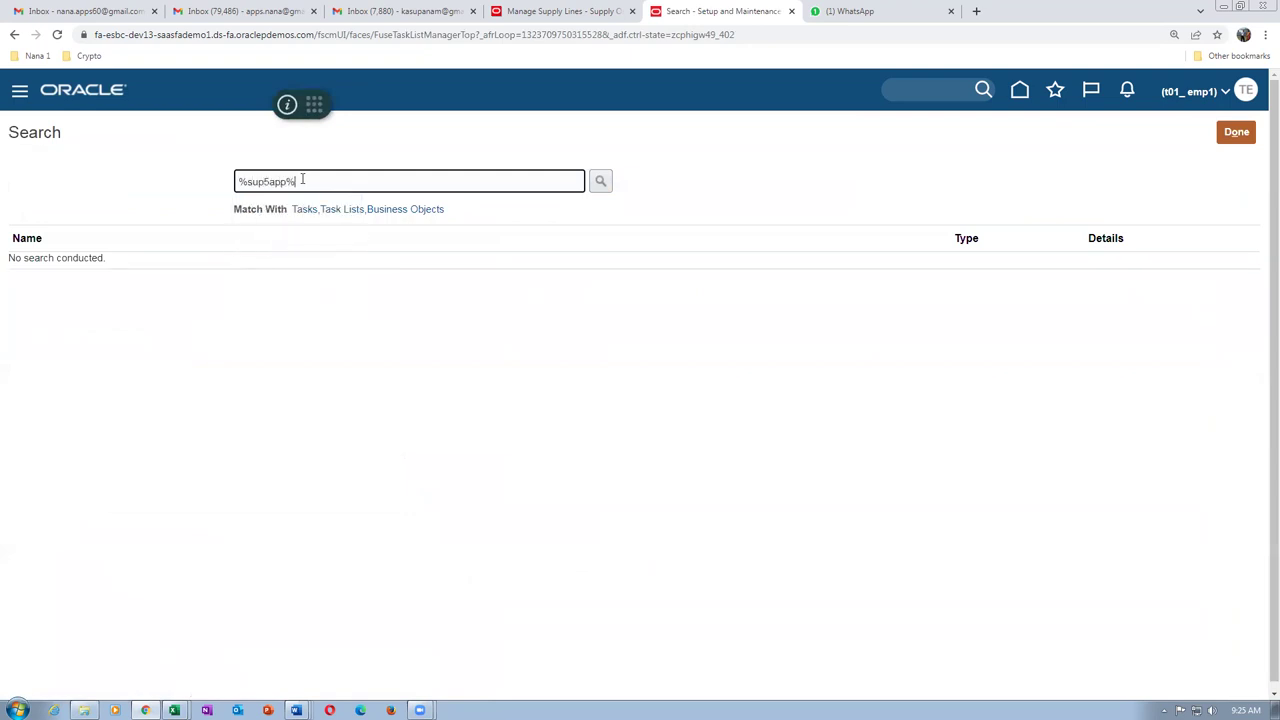
{"action": "key", "text": "BackSpace"}
{"action": "key", "text": "BackSpace"}
{"action": "key", "text": "BackSpace"}
{"action": "key", "text": "BackSpace"}
{"action": "key", "text": "BackSpace"}
{"action": "type", "text": "%app%"}
{"action": "key", "text": "Return"}
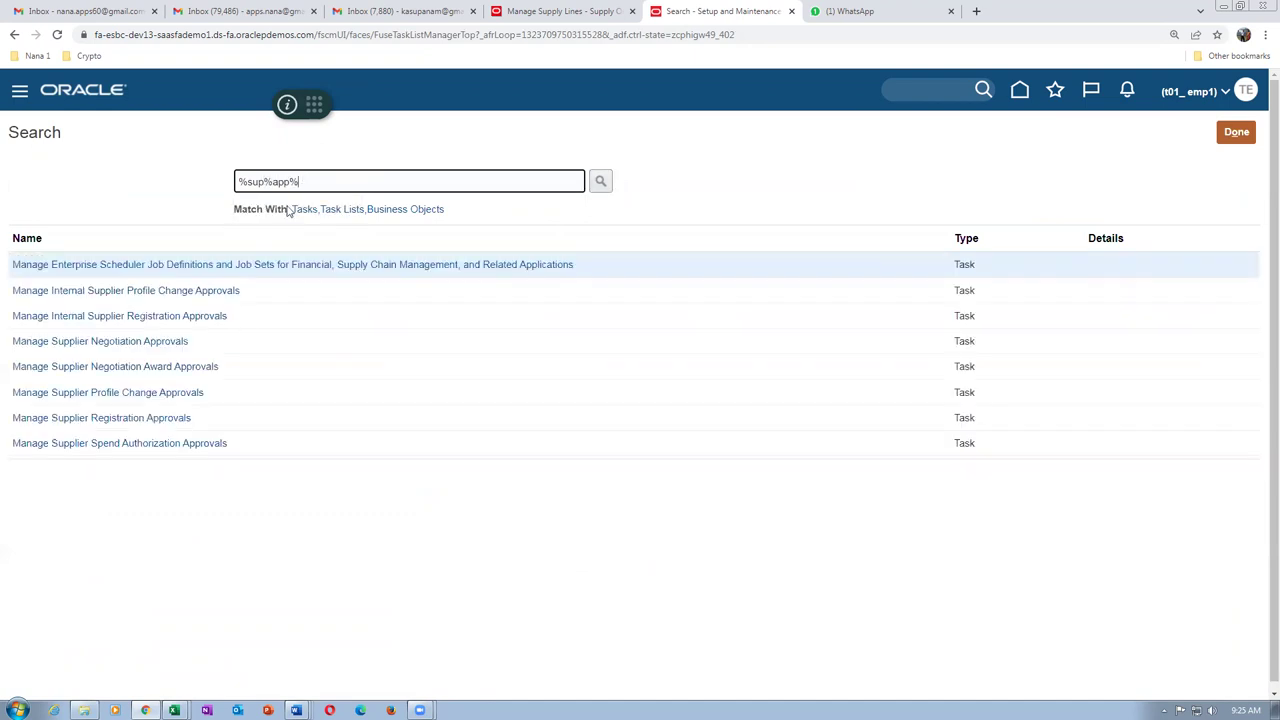
{"action": "left_click", "coordinate": [55, 450]}
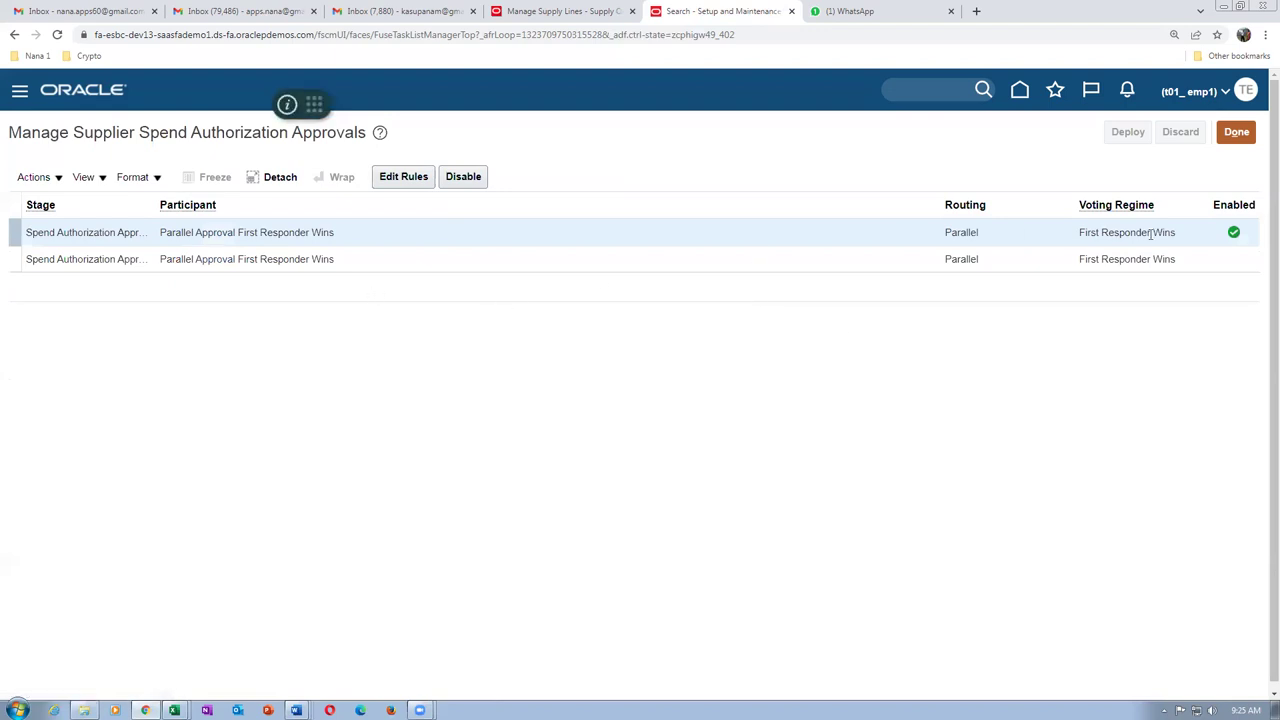
Review the spend authorization rule unchanged, then open Supplier Registration Approvals' first-stage rules.
{"action": "left_click", "coordinate": [401, 180]}
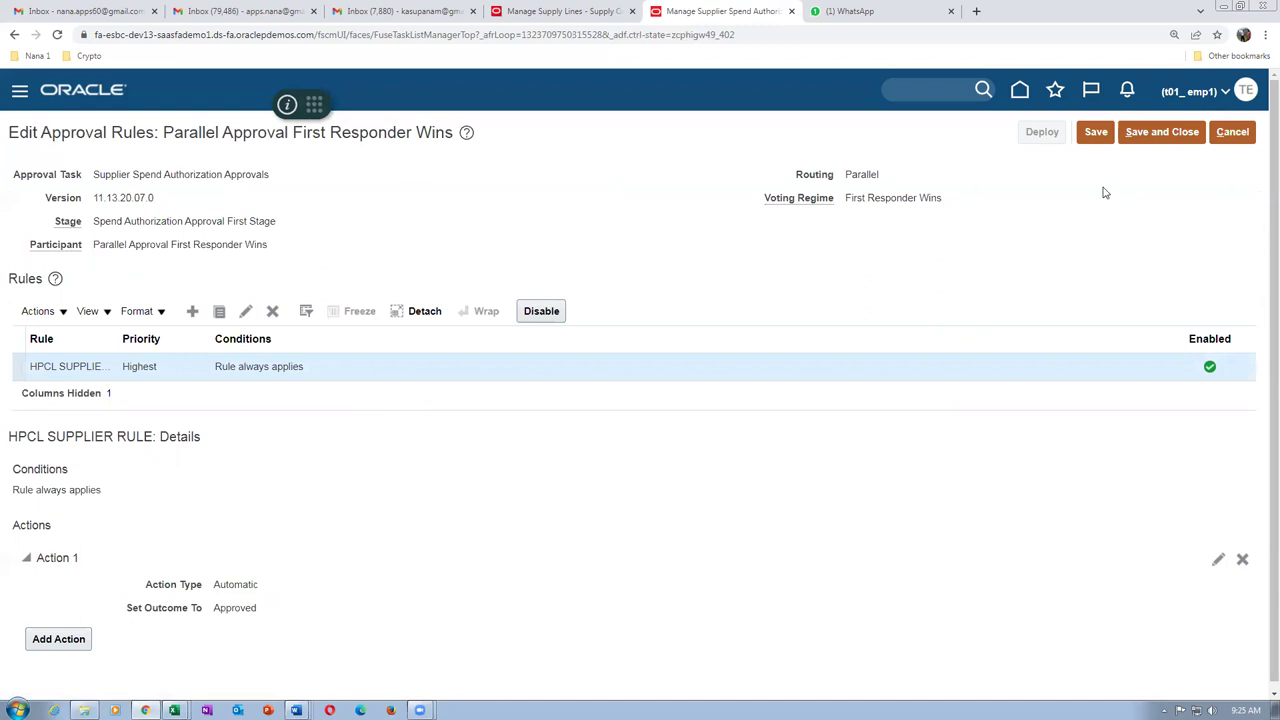
{"action": "left_click", "coordinate": [1236, 132]}
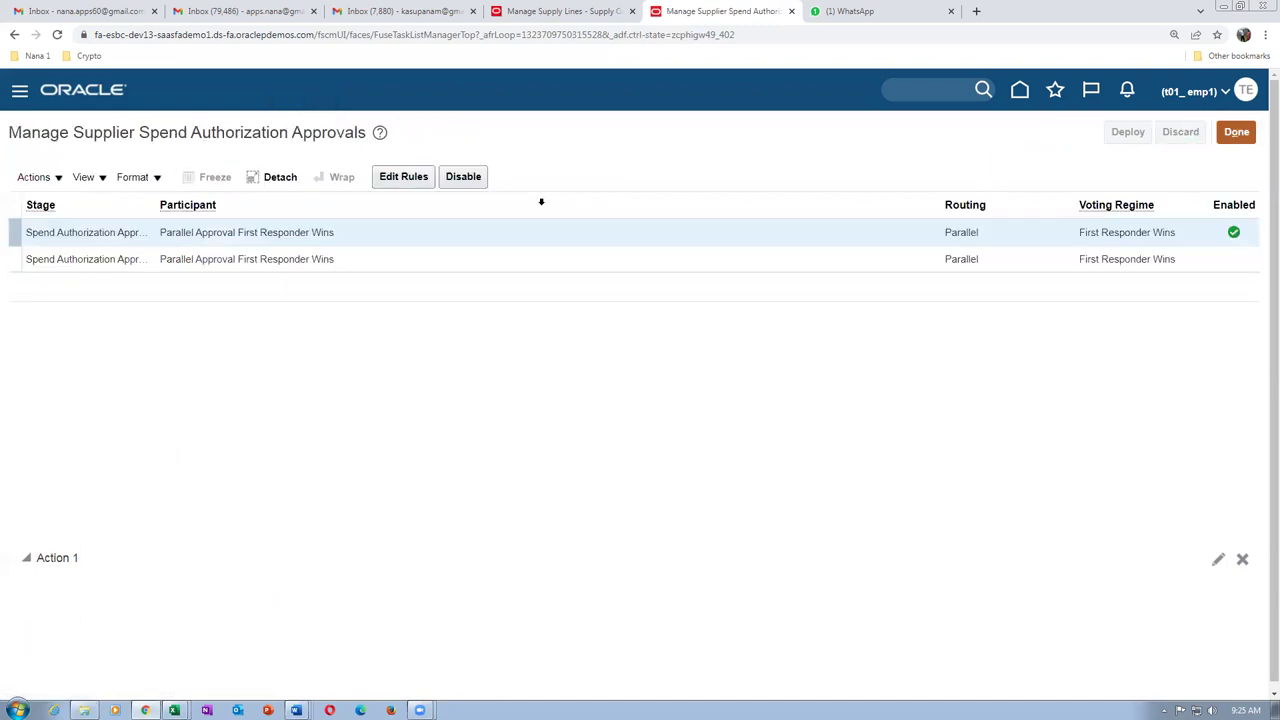
{"action": "left_click", "coordinate": [1236, 134]}
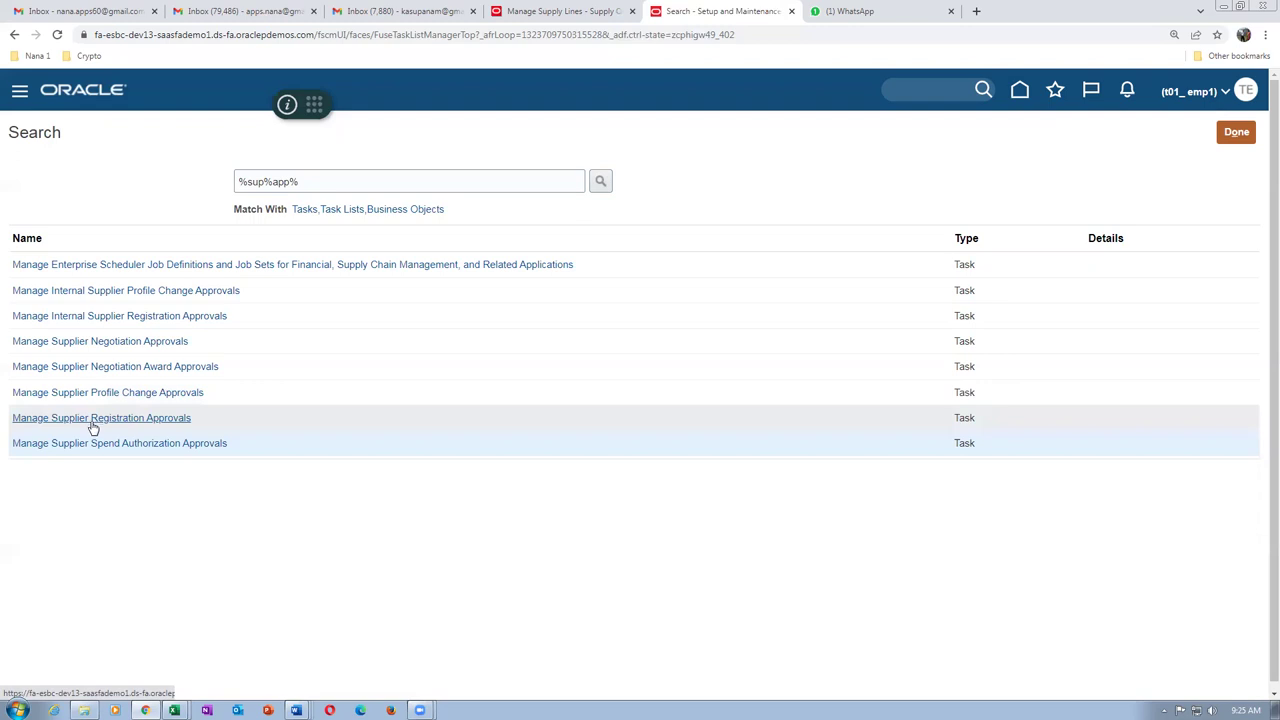
{"action": "left_click", "coordinate": [92, 419]}
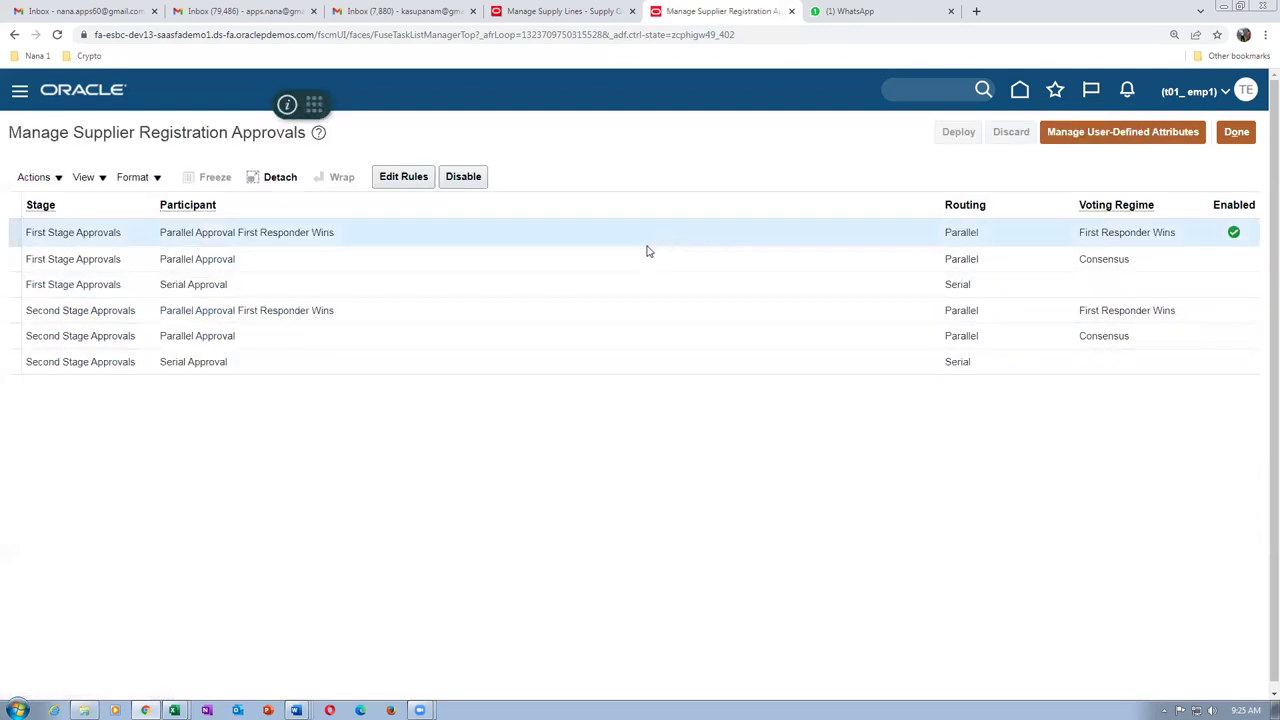
{"action": "left_click", "coordinate": [410, 179]}
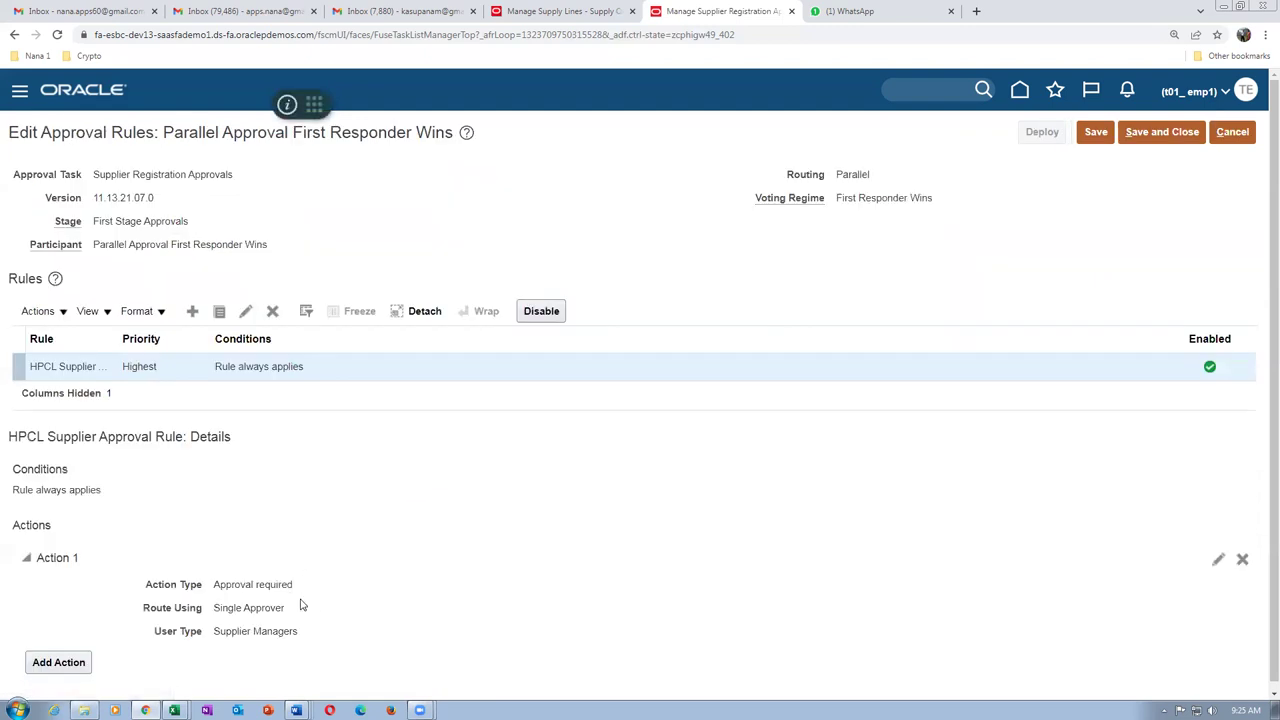
Change the HPCL Supplier Approval Rule action type to Automatic, then save and deploy.
{"action": "left_click", "coordinate": [1222, 554]}
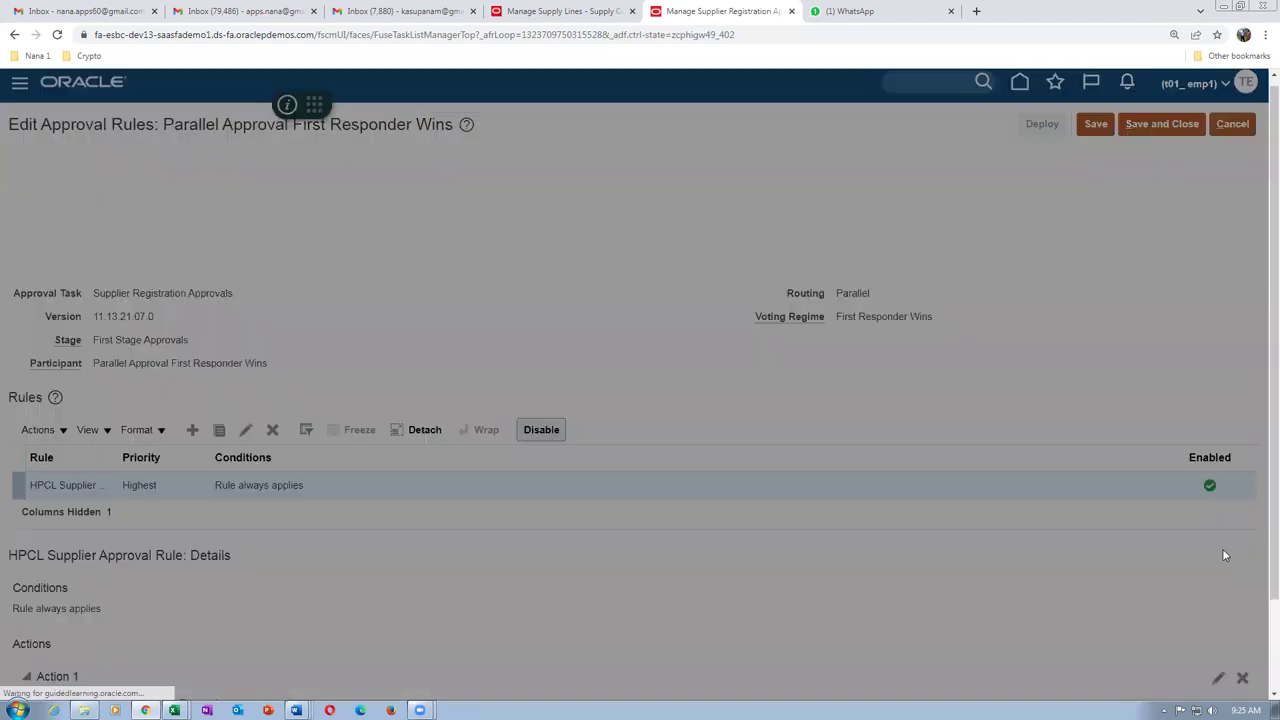
{"action": "left_click", "coordinate": [647, 355]}
{"action": "left_click", "coordinate": [650, 380]}
{"action": "left_click", "coordinate": [671, 431]}
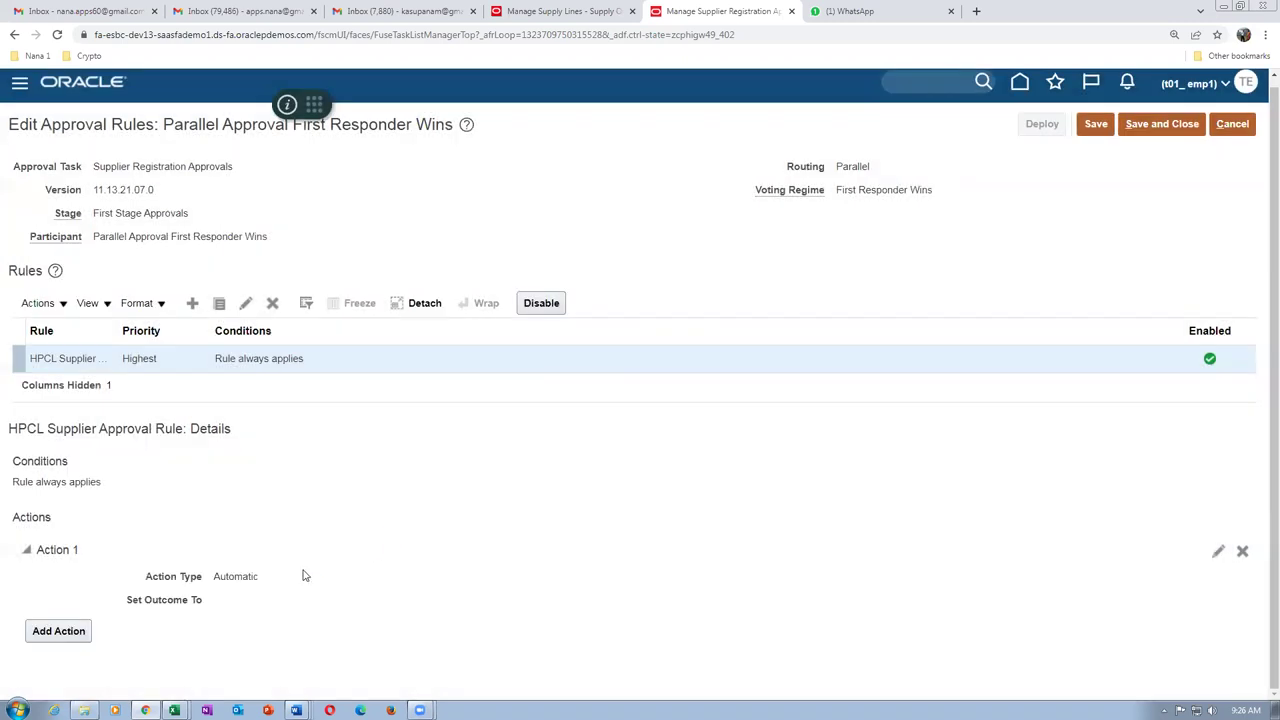
{"action": "left_click", "coordinate": [1096, 124]}
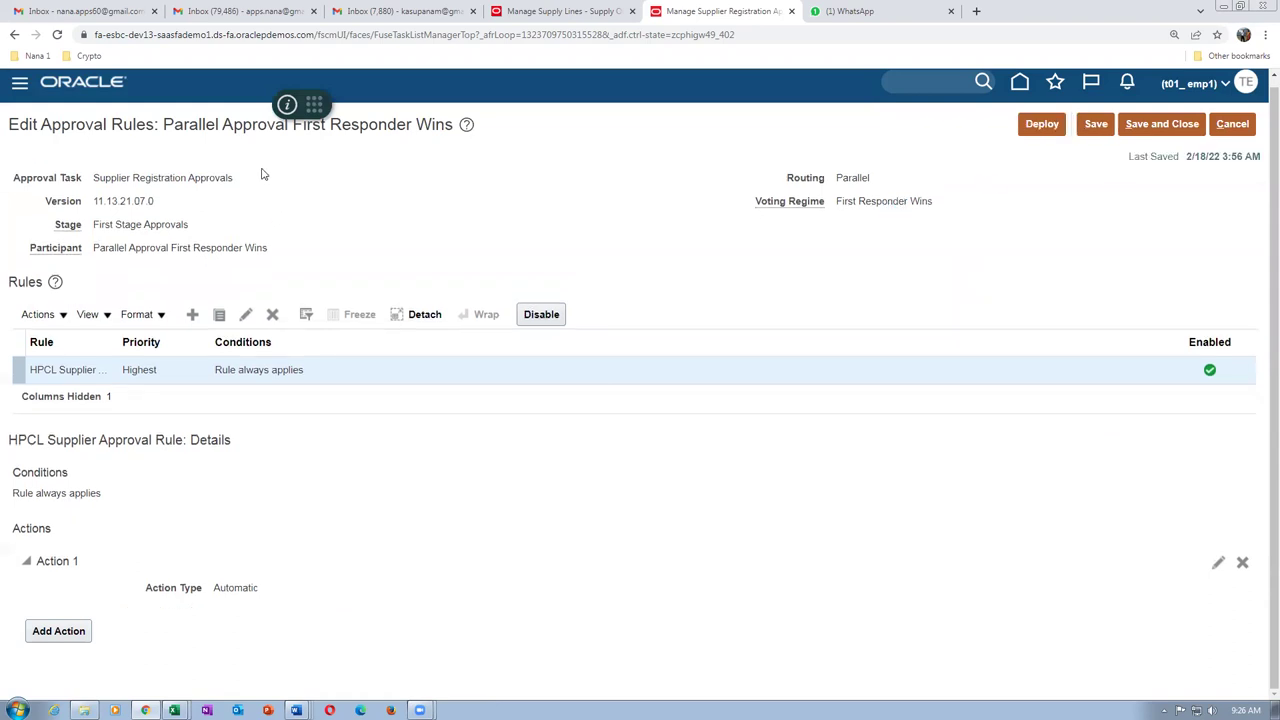
{"action": "left_click", "coordinate": [1041, 126]}
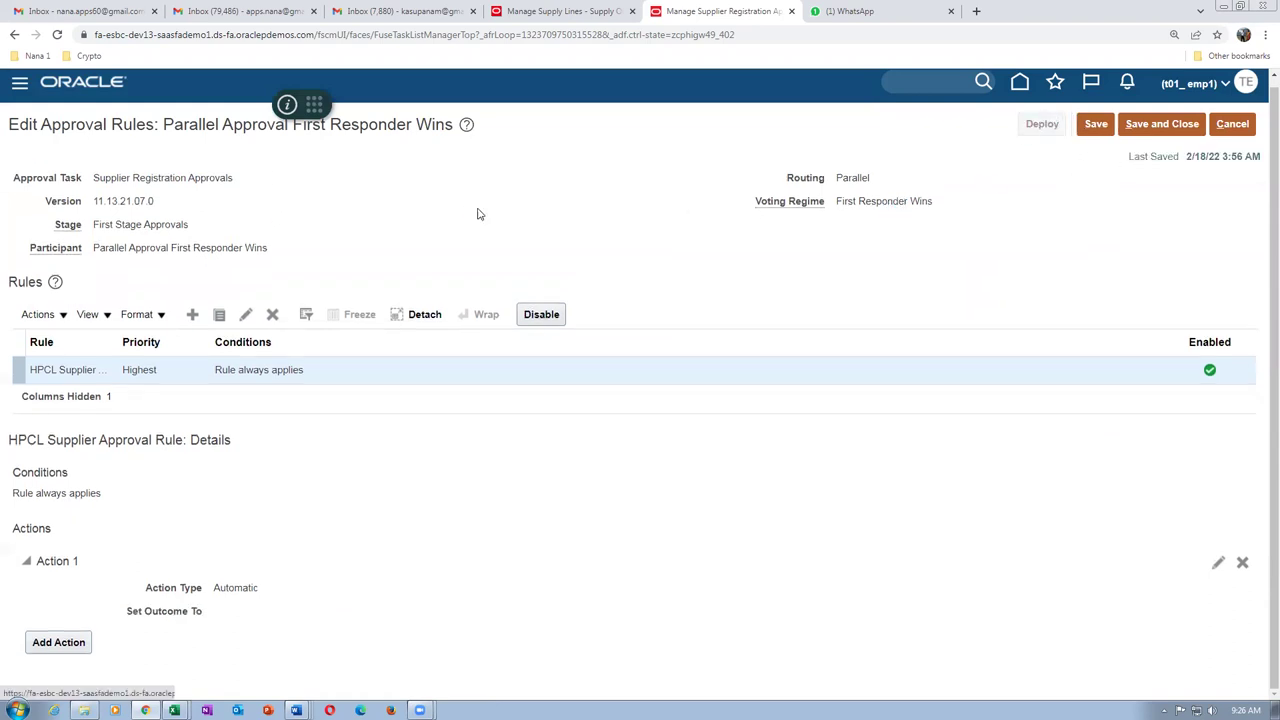
{"action": "left_click", "coordinate": [827, 406]}
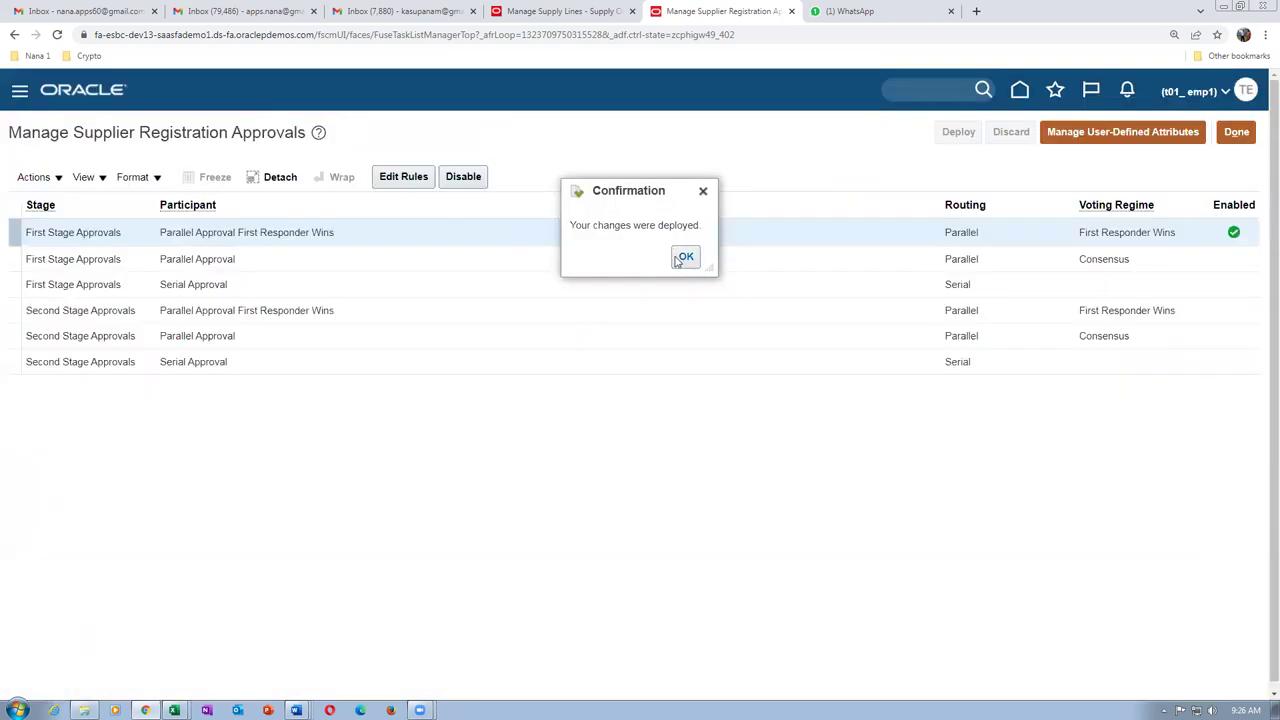
{"action": "left_click", "coordinate": [677, 260]}
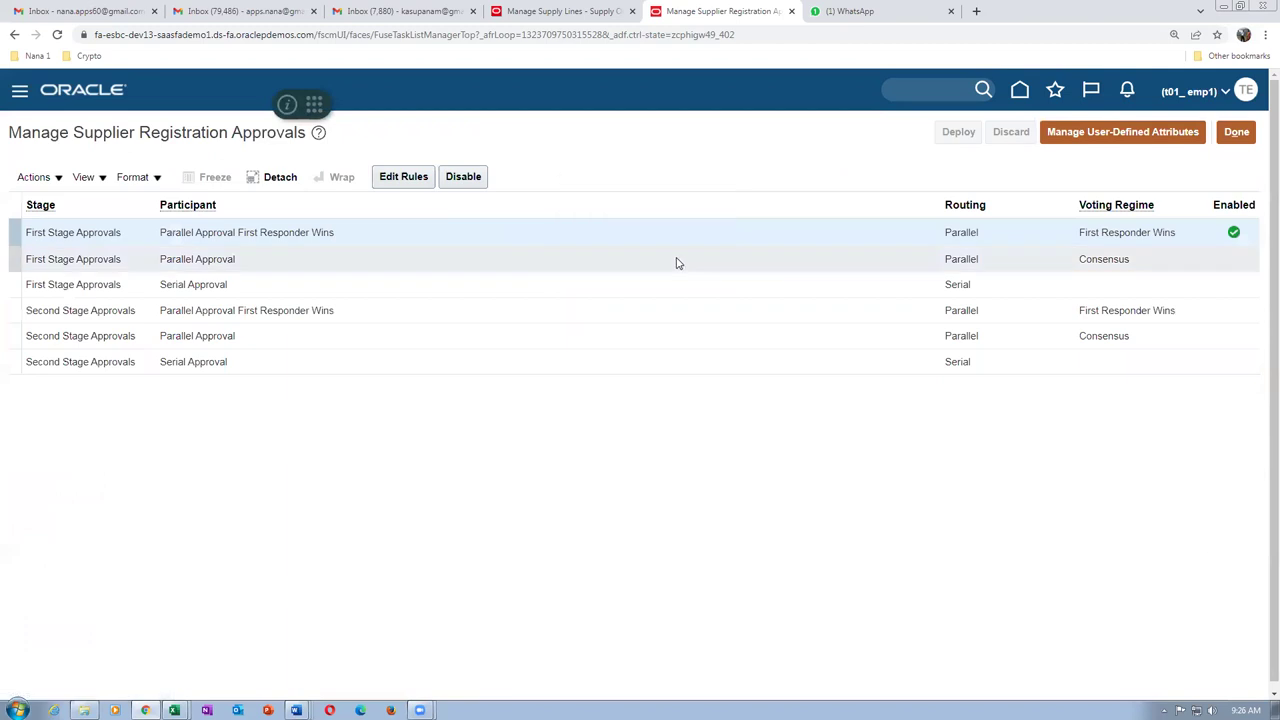
Exit registration approvals and task search, then open Procurement > Suppliers from Home.
{"action": "left_click", "coordinate": [1235, 133]}
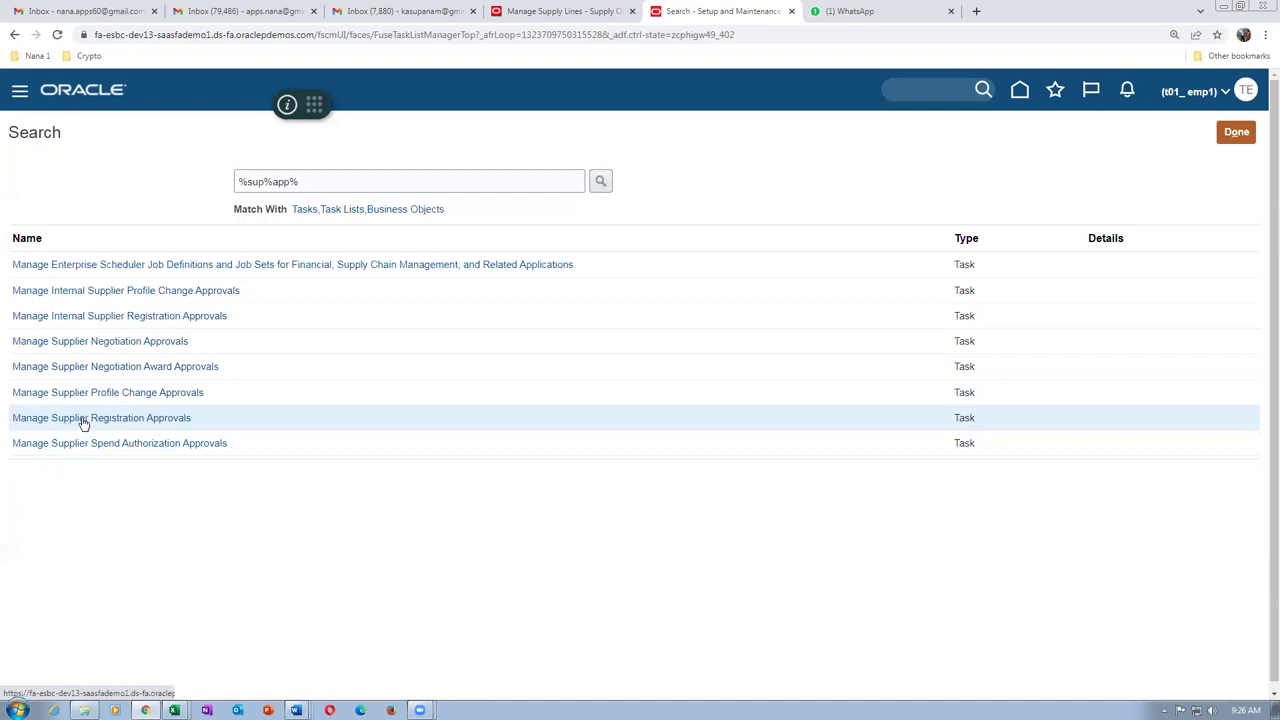
{"action": "left_click", "coordinate": [1236, 131]}
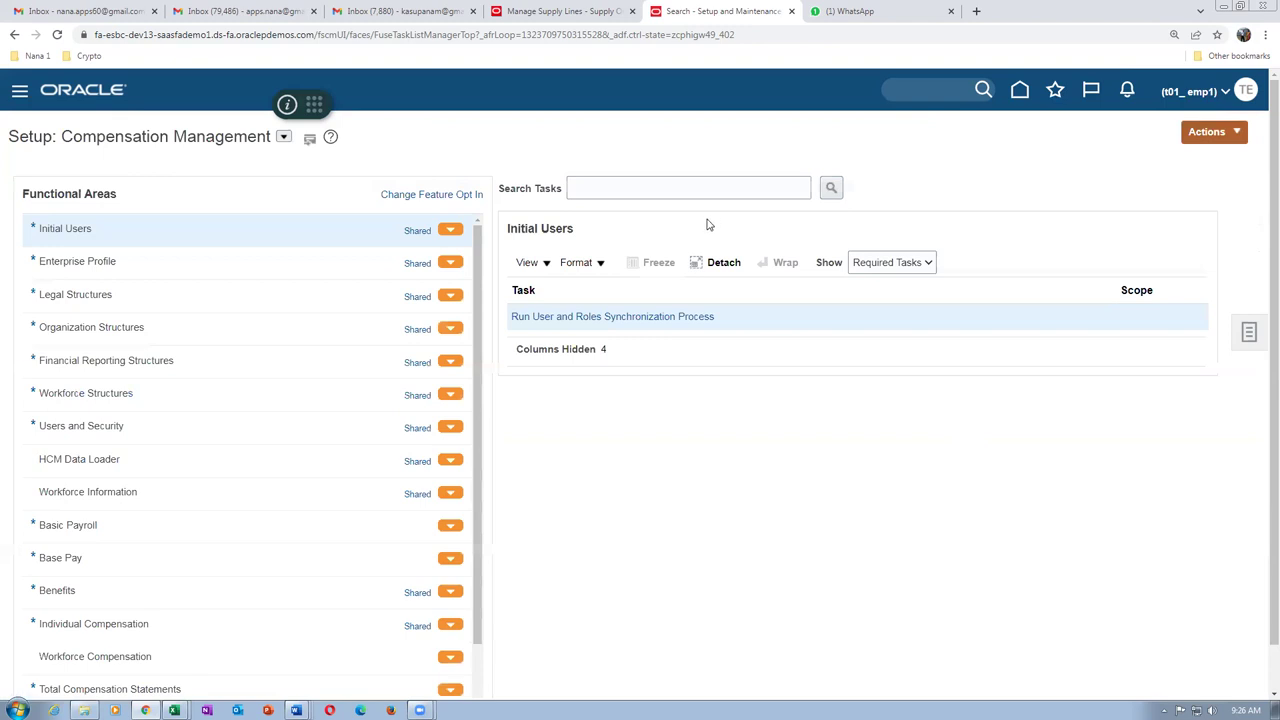
{"action": "left_click", "coordinate": [1022, 95]}
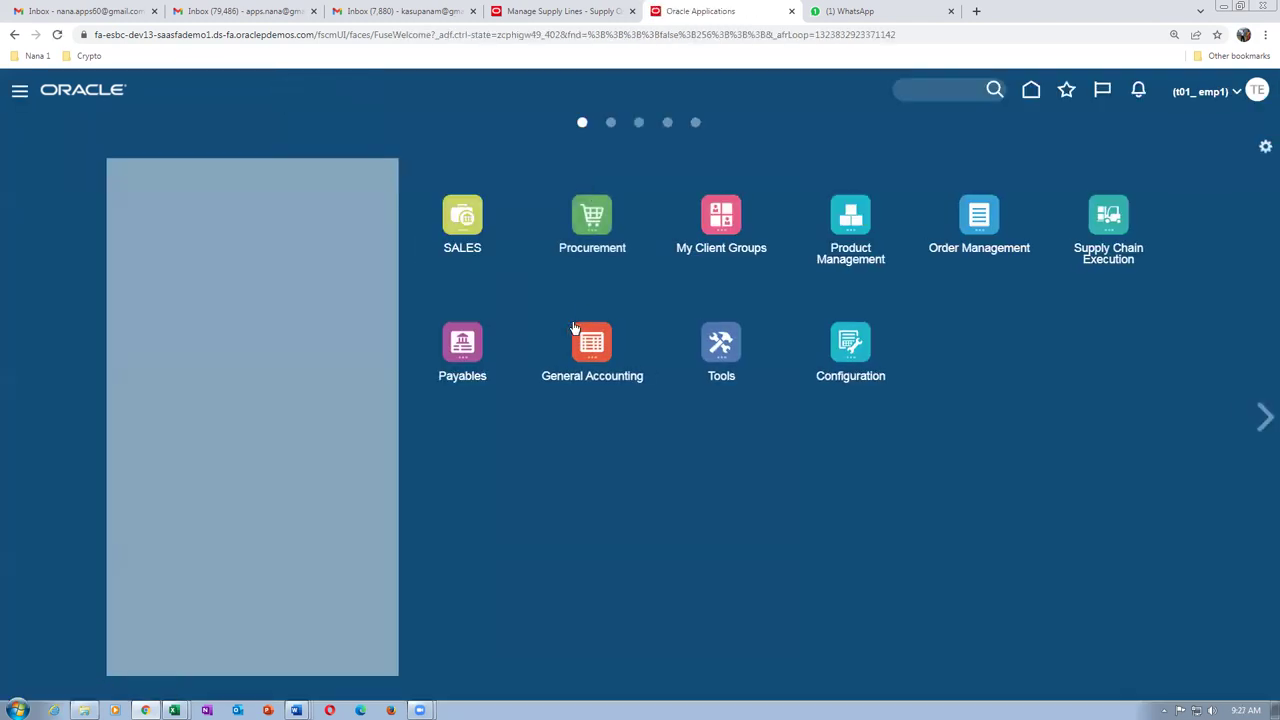
{"action": "left_click", "coordinate": [592, 218]}
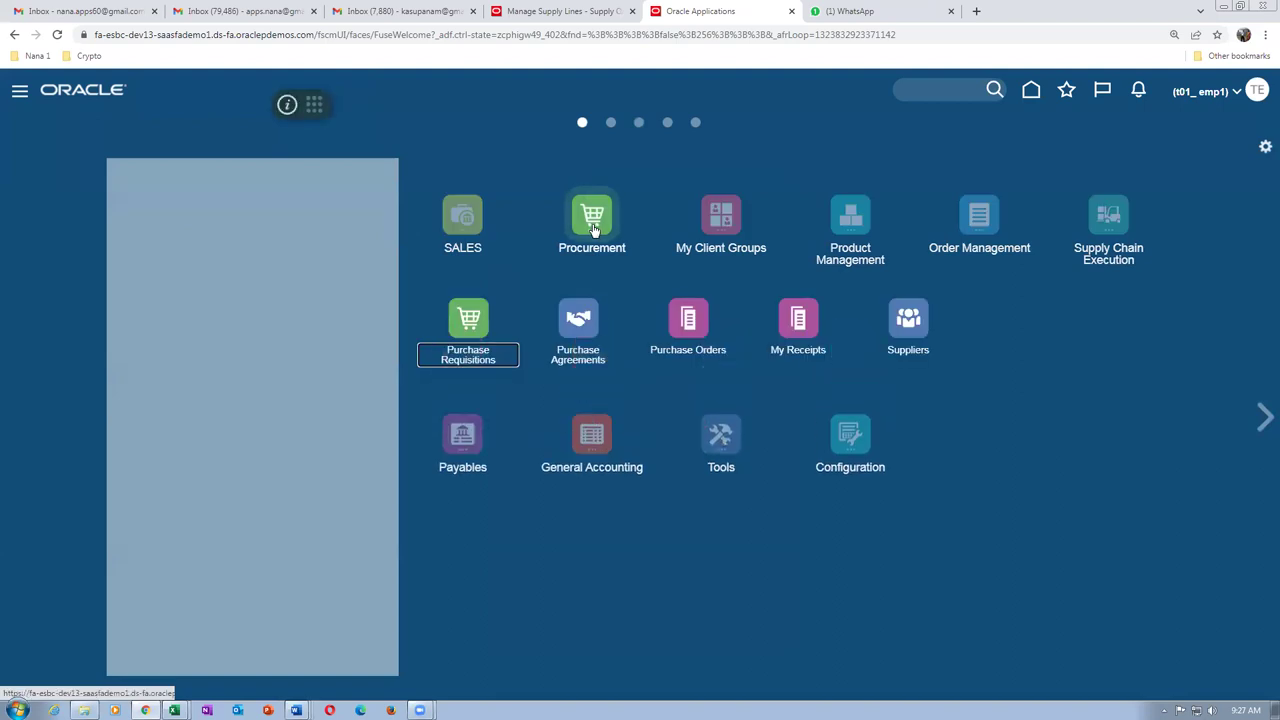
{"action": "left_click", "coordinate": [903, 343]}
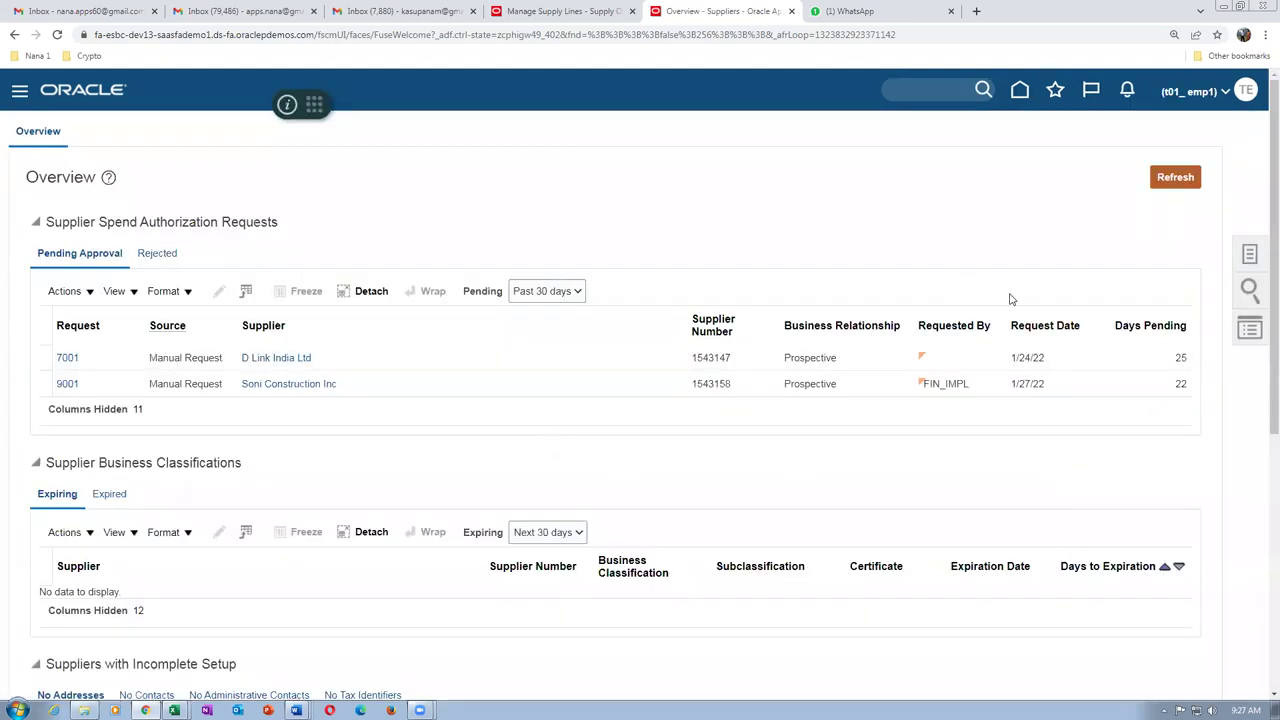
Create supplier t01_sup_1 as Spend Authorized with Corporation tax organization type, getting number 1543251.
{"action": "left_click", "coordinate": [1252, 256]}
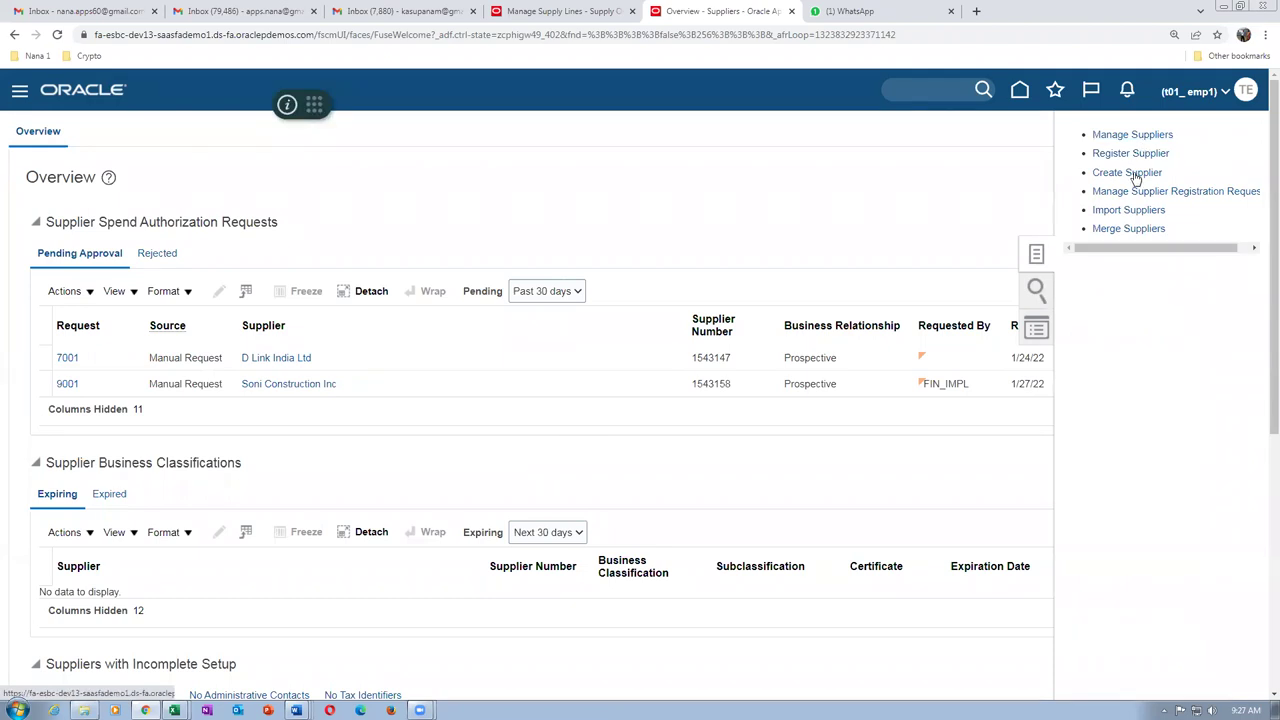
{"action": "left_click", "coordinate": [1134, 172]}
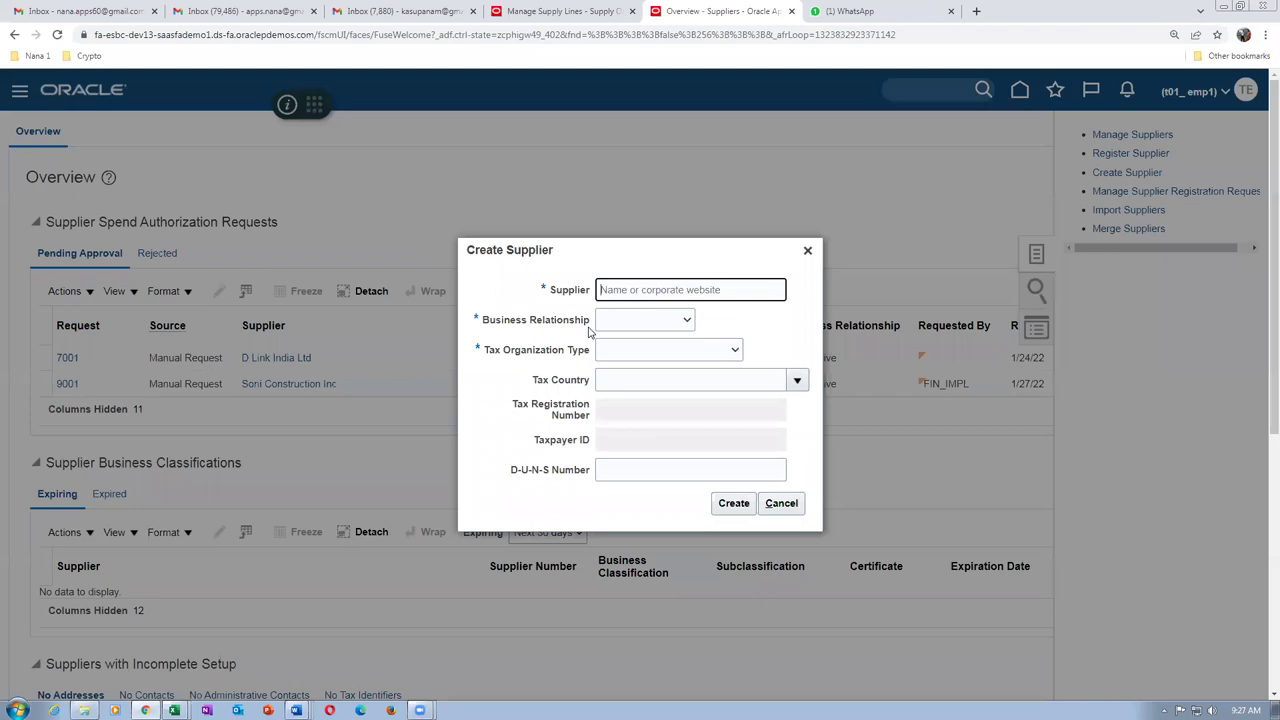
{"action": "type", "text": "t01_sup_1"}
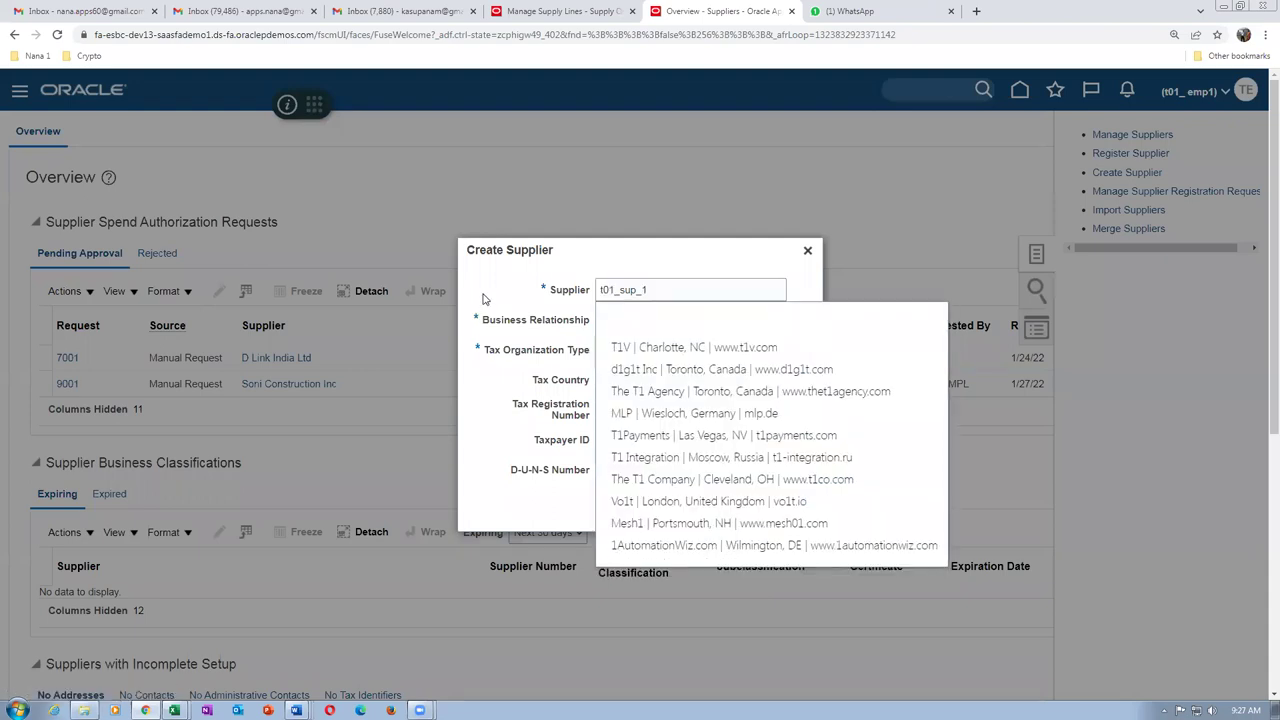
{"action": "left_click", "coordinate": [740, 263]}
{"action": "left_click", "coordinate": [686, 320]}
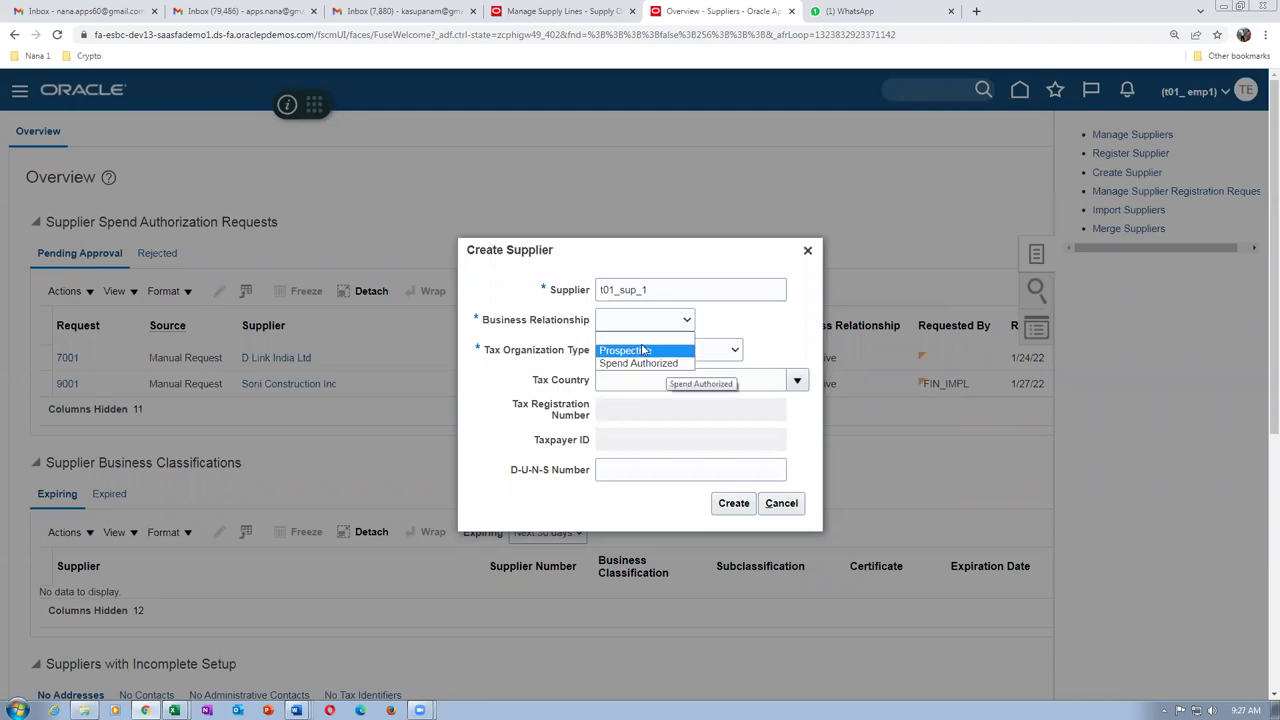
{"action": "left_click", "coordinate": [659, 364]}
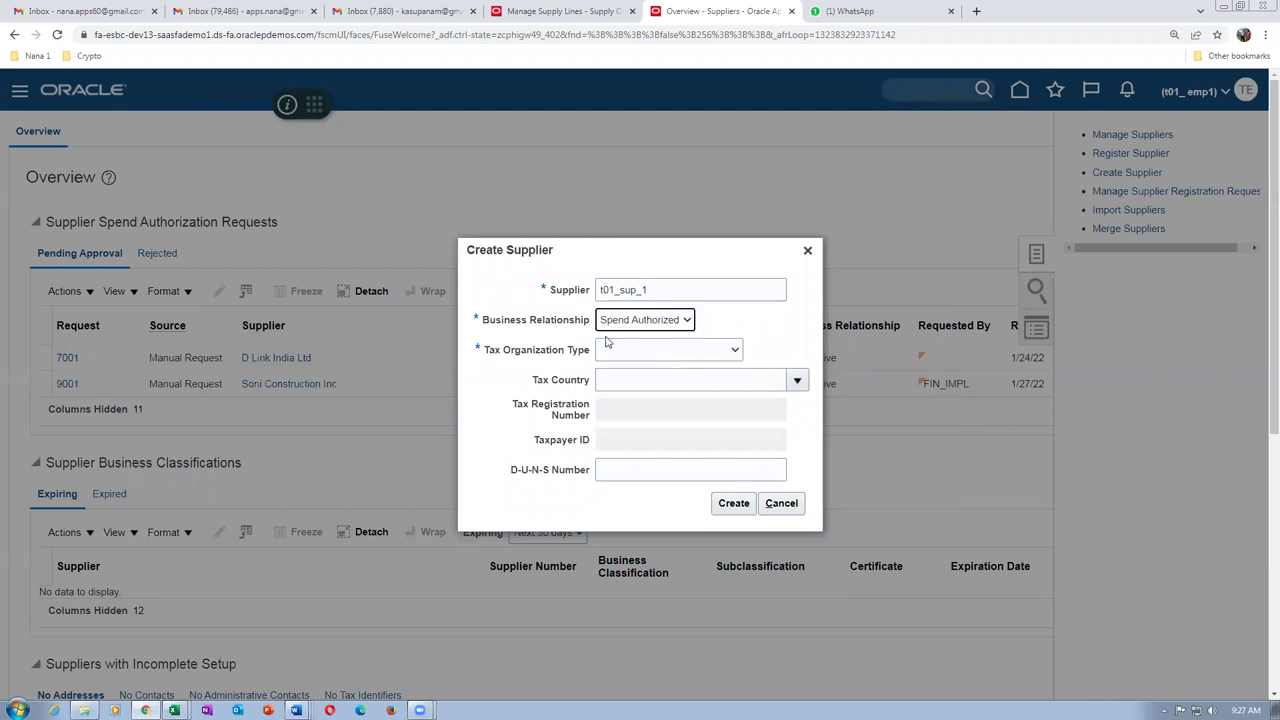
{"action": "left_click", "coordinate": [632, 351]}
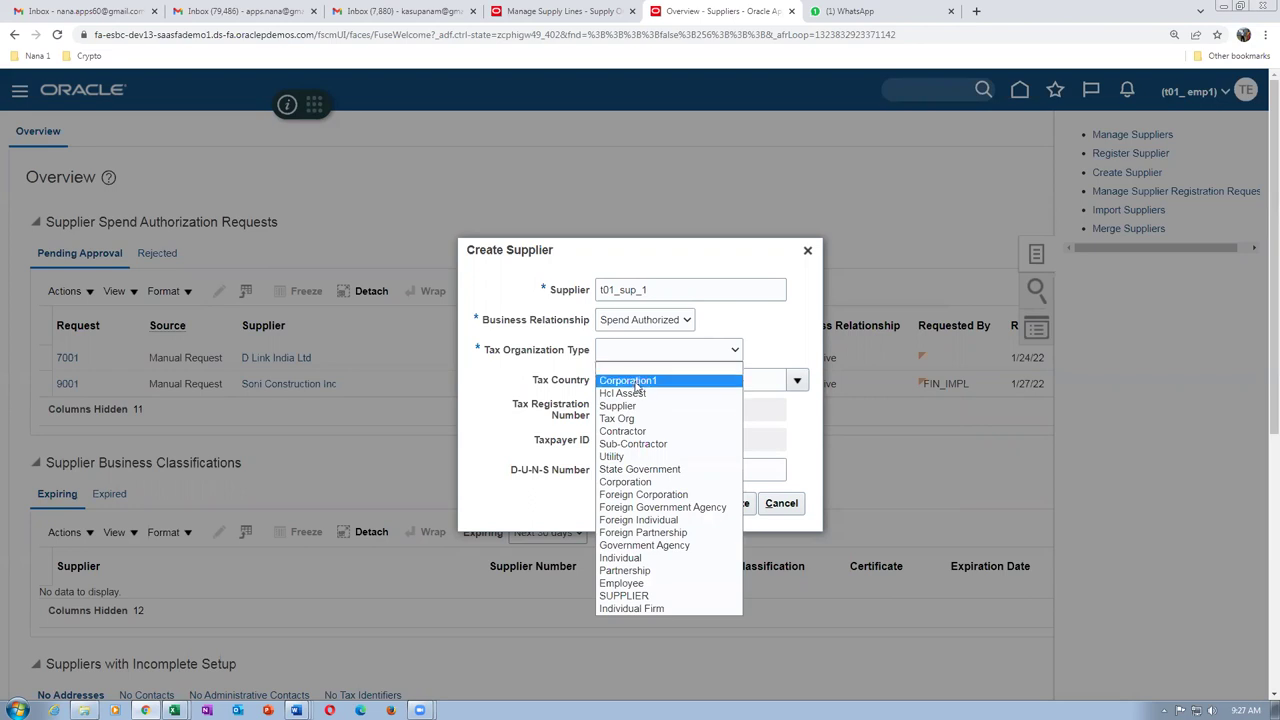
{"action": "left_click", "coordinate": [650, 482]}
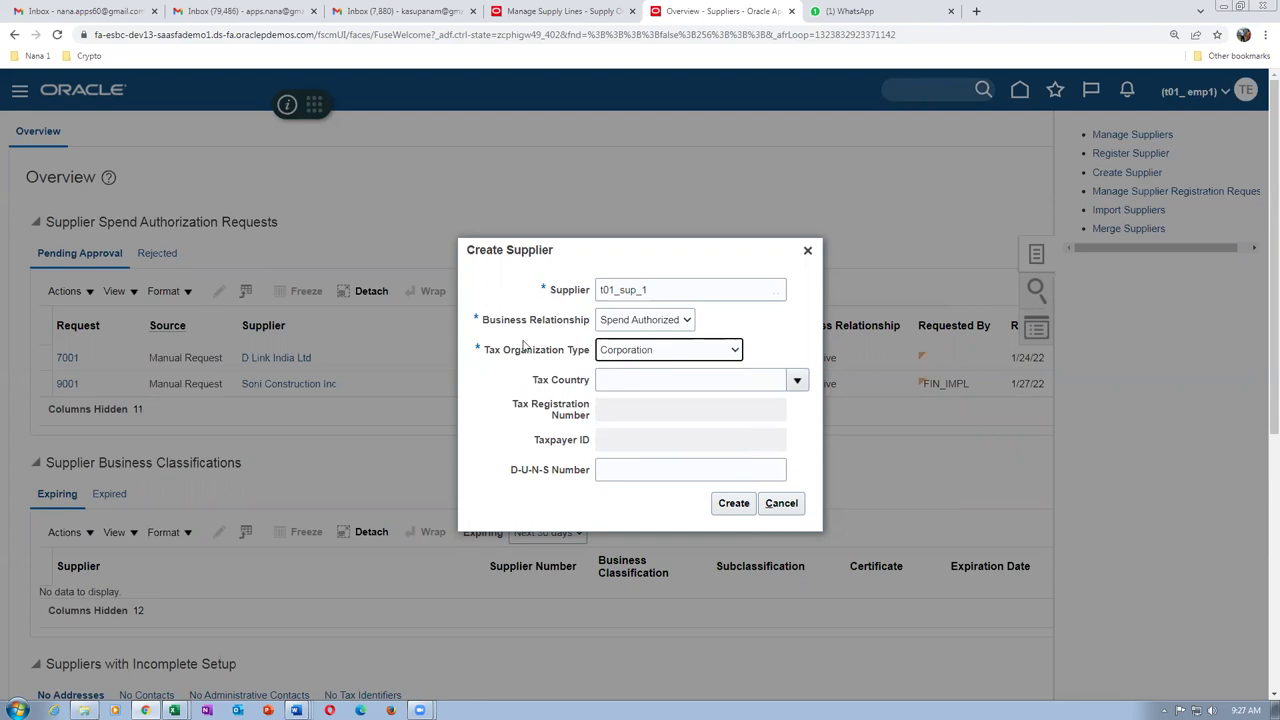
{"action": "left_click", "coordinate": [735, 505]}
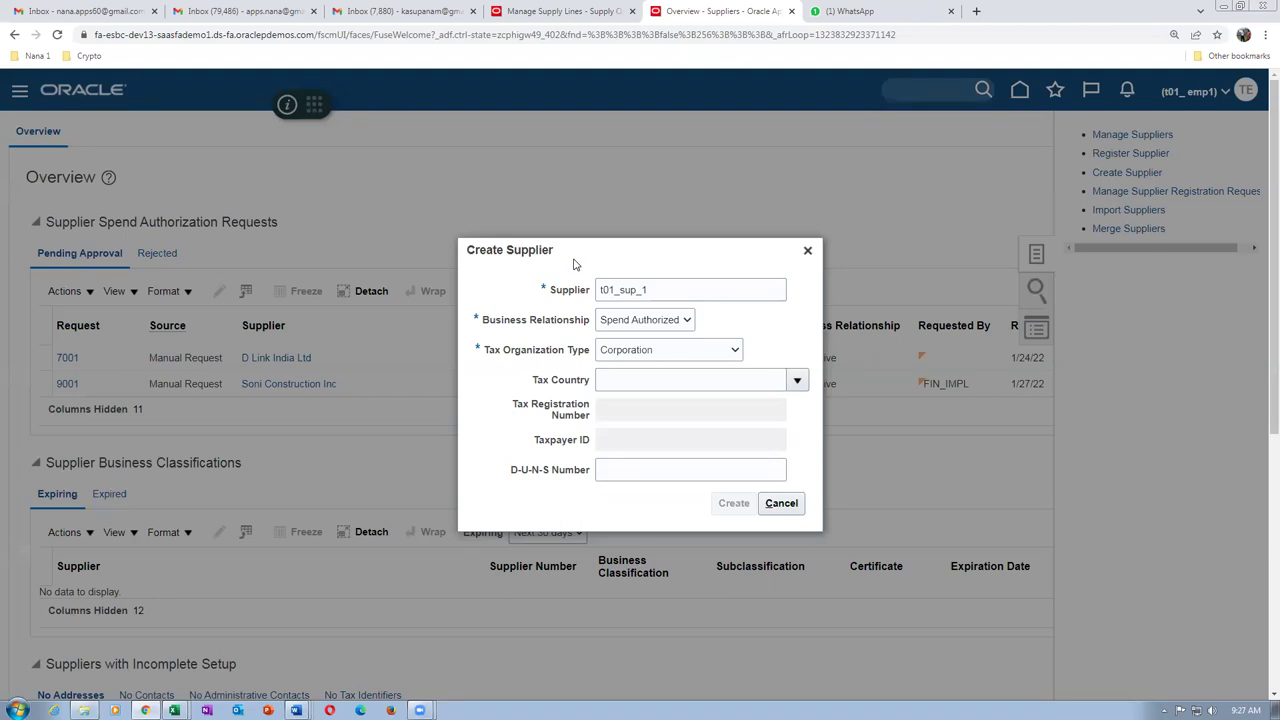
{"action": "key", "text": "Return"}
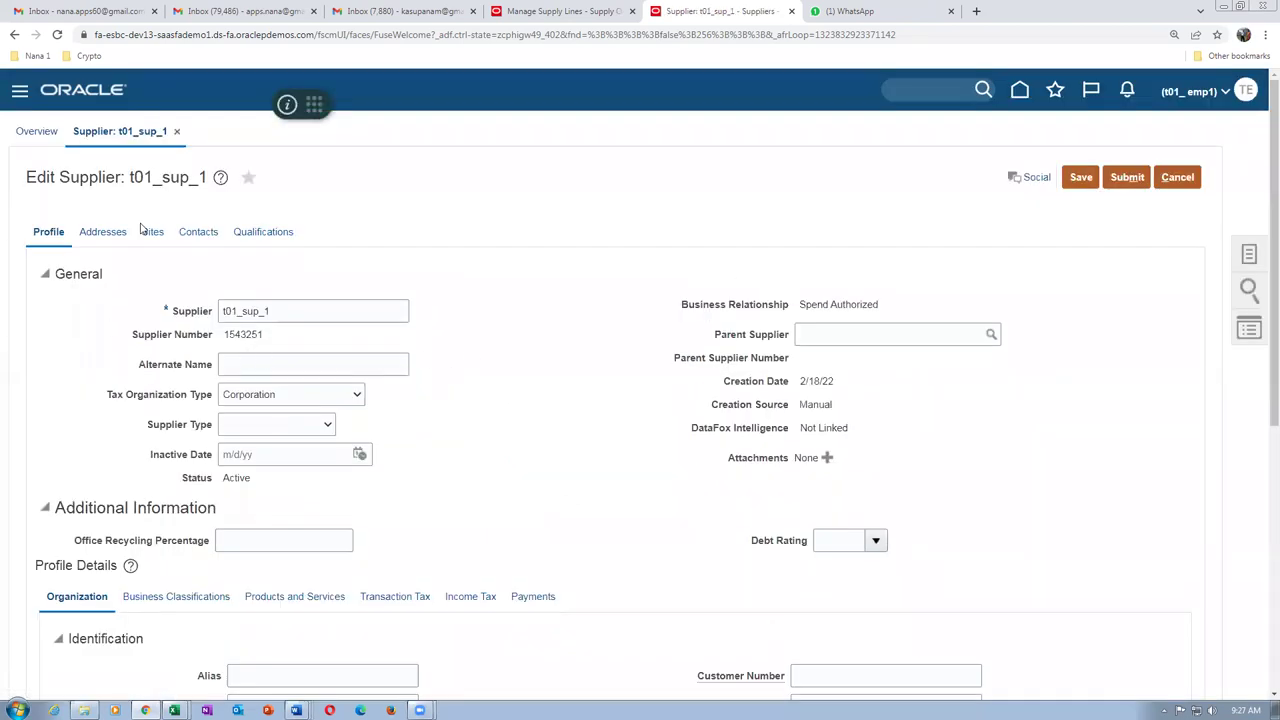
Make Check the default payment method in t01_sup_1's payment settings.
{"action": "scroll", "coordinate": [428, 474], "scroll_direction": "down", "scroll_amount": 3}
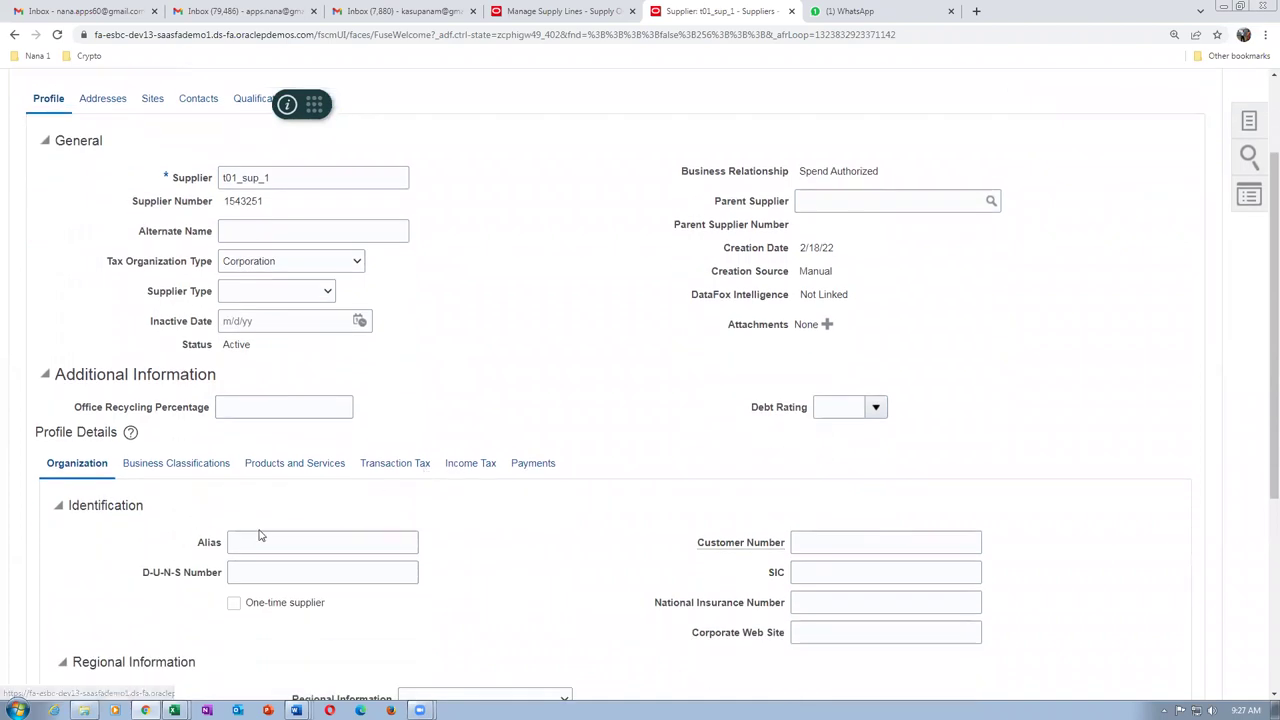
{"action": "left_click", "coordinate": [549, 466]}
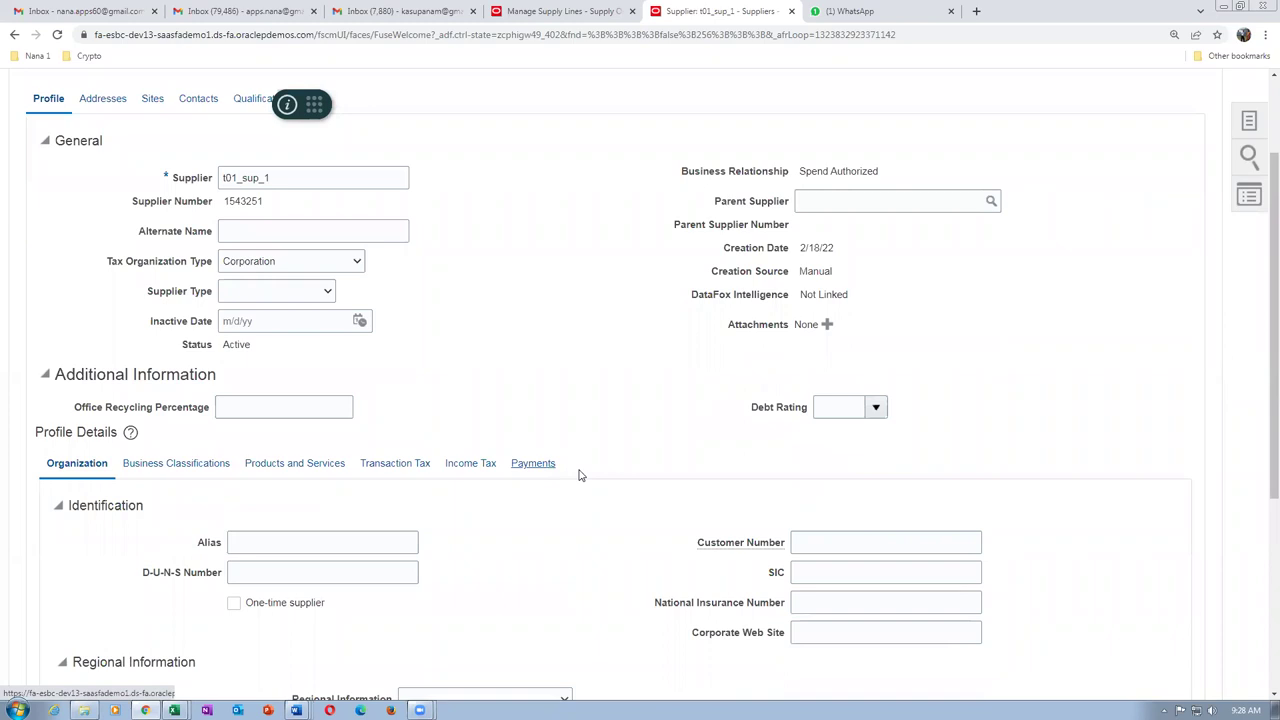
{"action": "scroll", "coordinate": [177, 631], "scroll_direction": "down", "scroll_amount": 4}
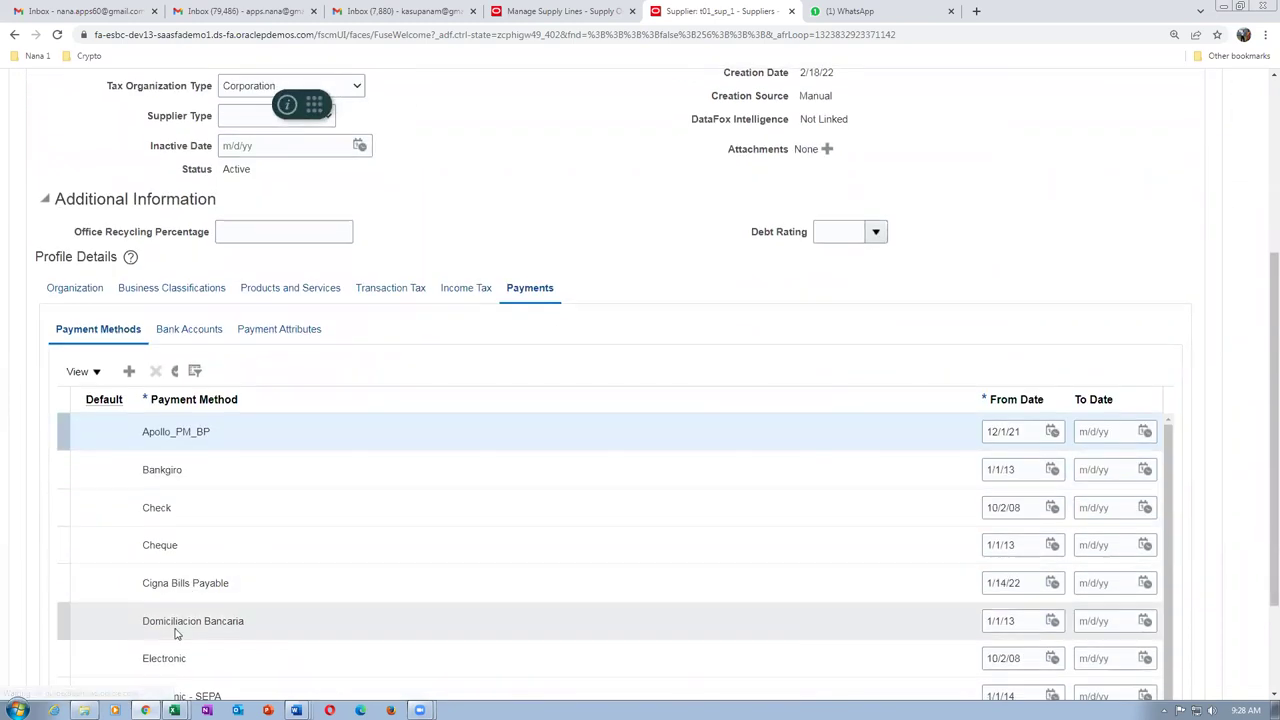
{"action": "left_click", "coordinate": [58, 510]}
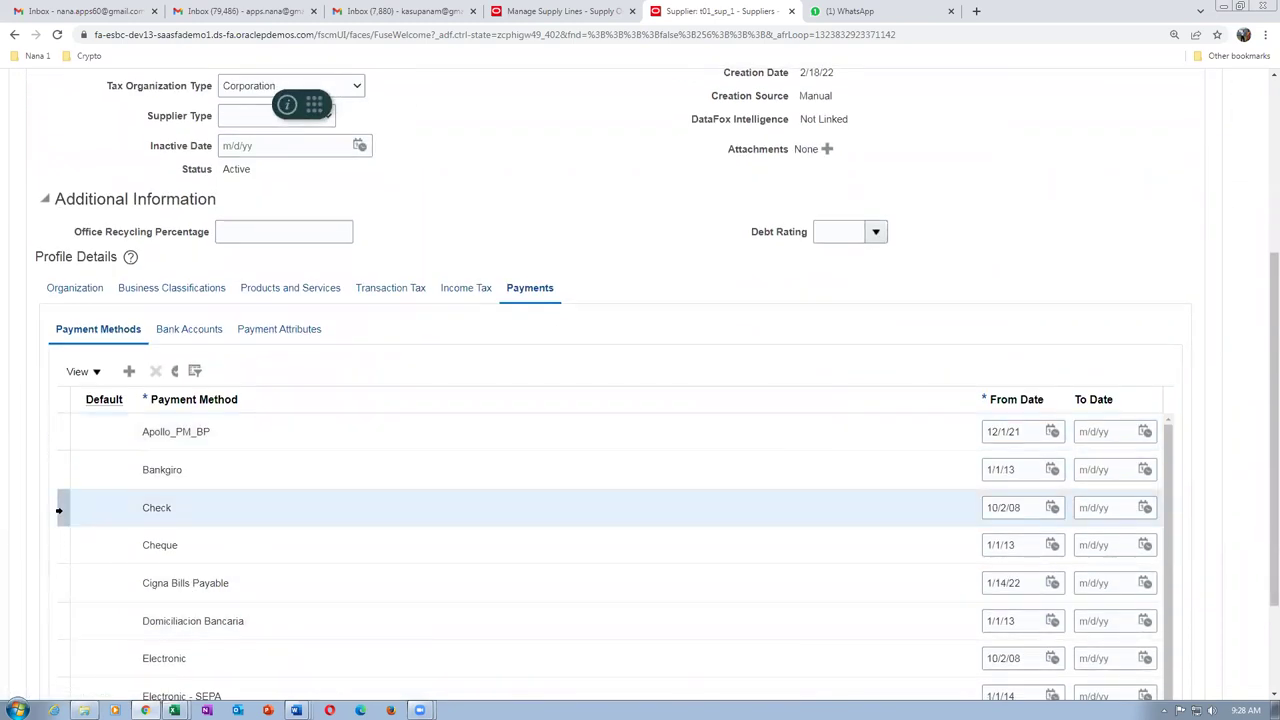
{"action": "left_click", "coordinate": [175, 373]}
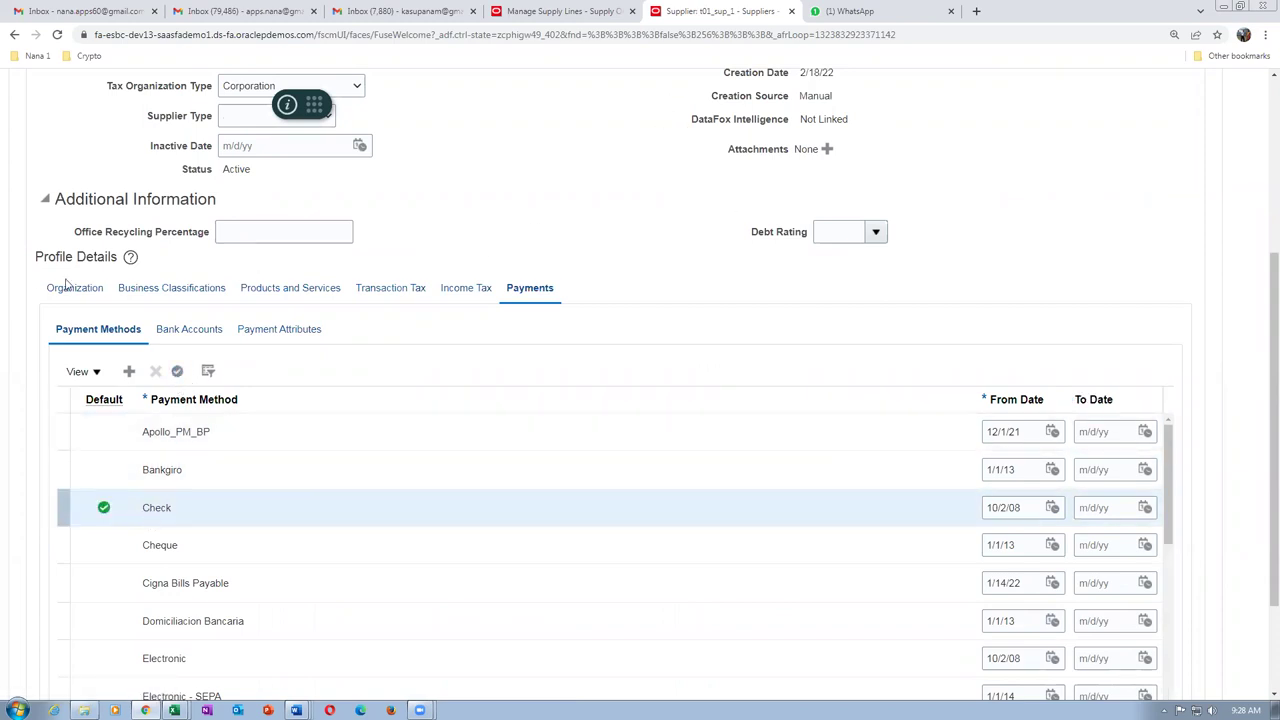
Save supplier t01_sup_1 and go to its Addresses list.
{"action": "scroll", "coordinate": [482, 192], "scroll_direction": "up", "scroll_amount": 3}
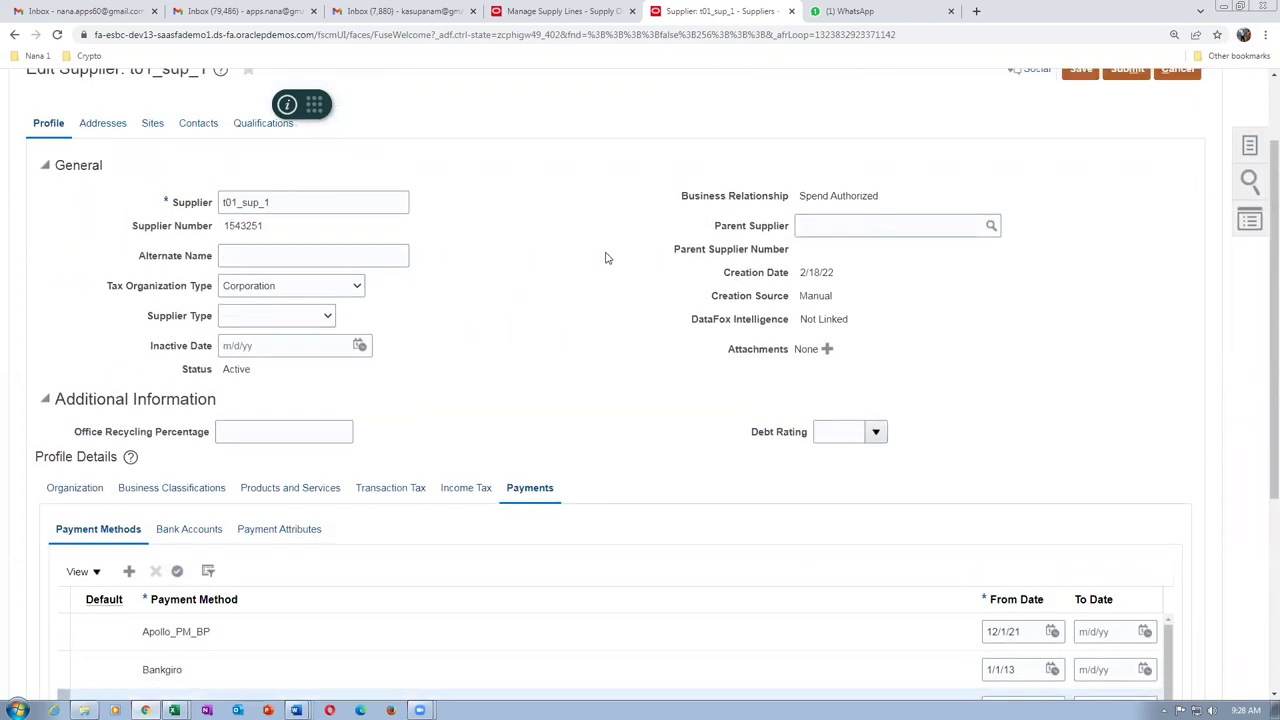
{"action": "left_click", "coordinate": [1083, 135]}
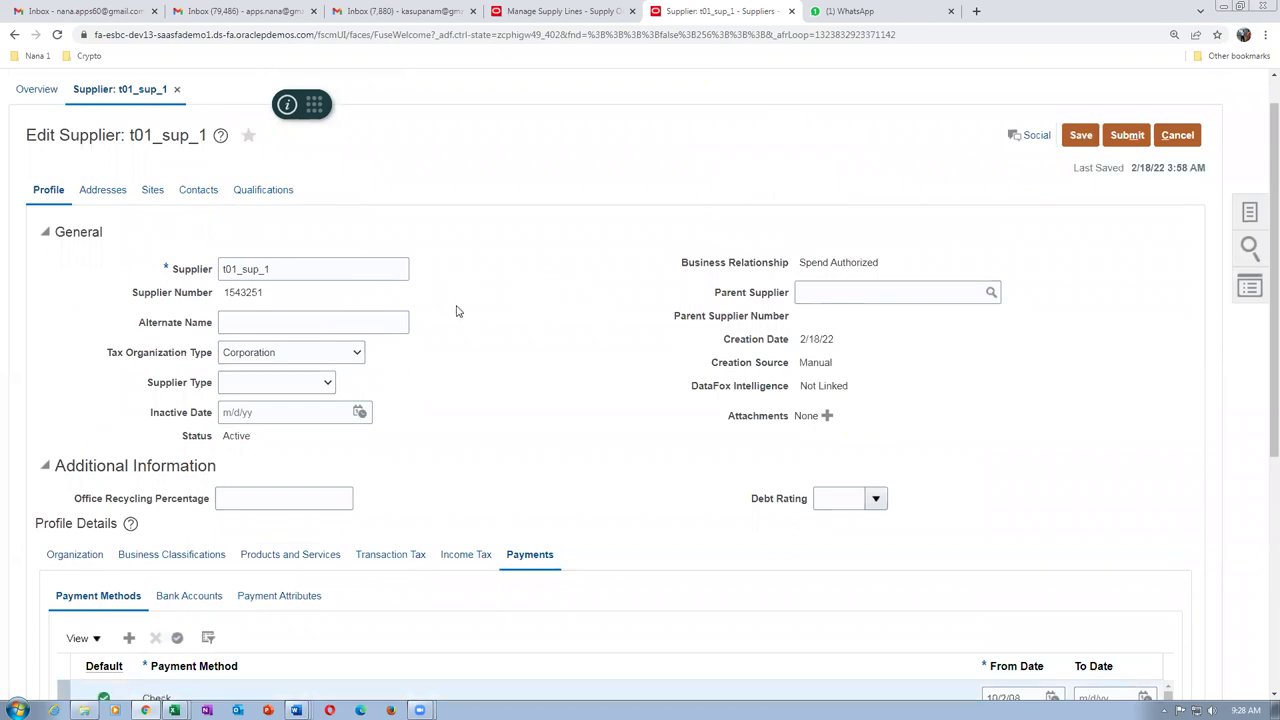
{"action": "scroll", "coordinate": [456, 311], "scroll_direction": "down", "scroll_amount": 2}
{"action": "scroll", "coordinate": [456, 311], "scroll_direction": "up", "scroll_amount": 2}
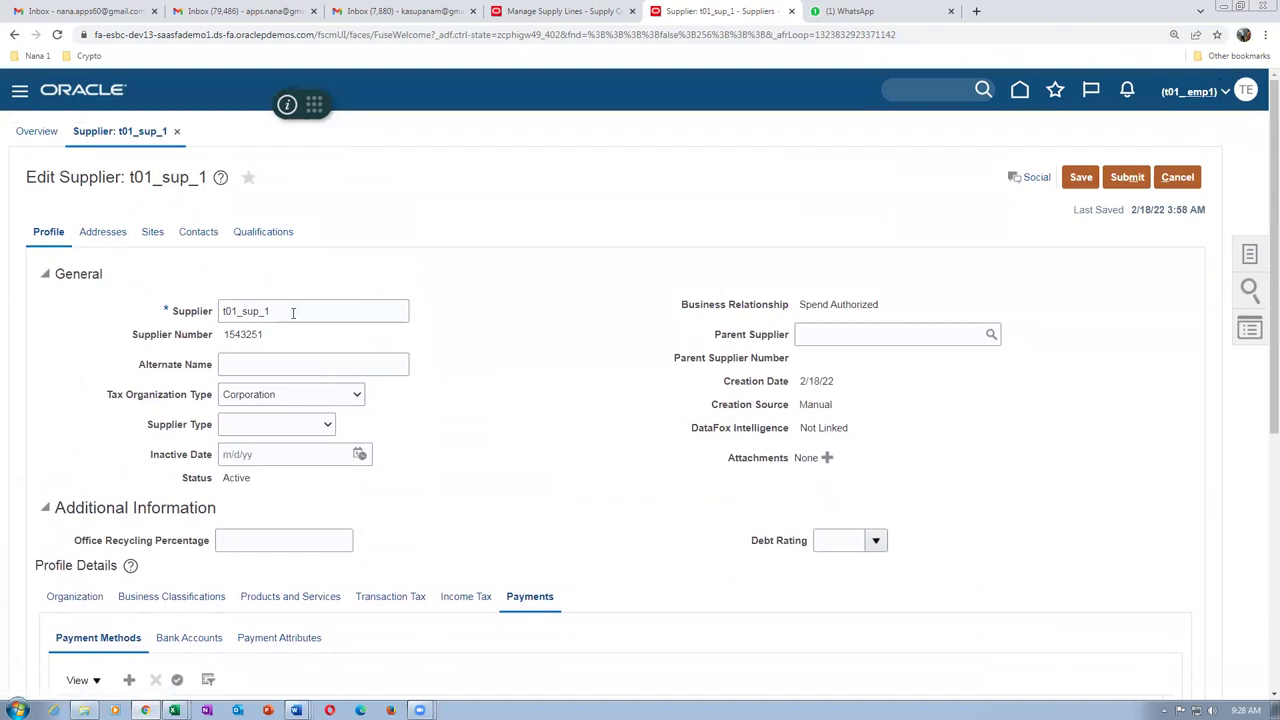
{"action": "left_click", "coordinate": [109, 233]}
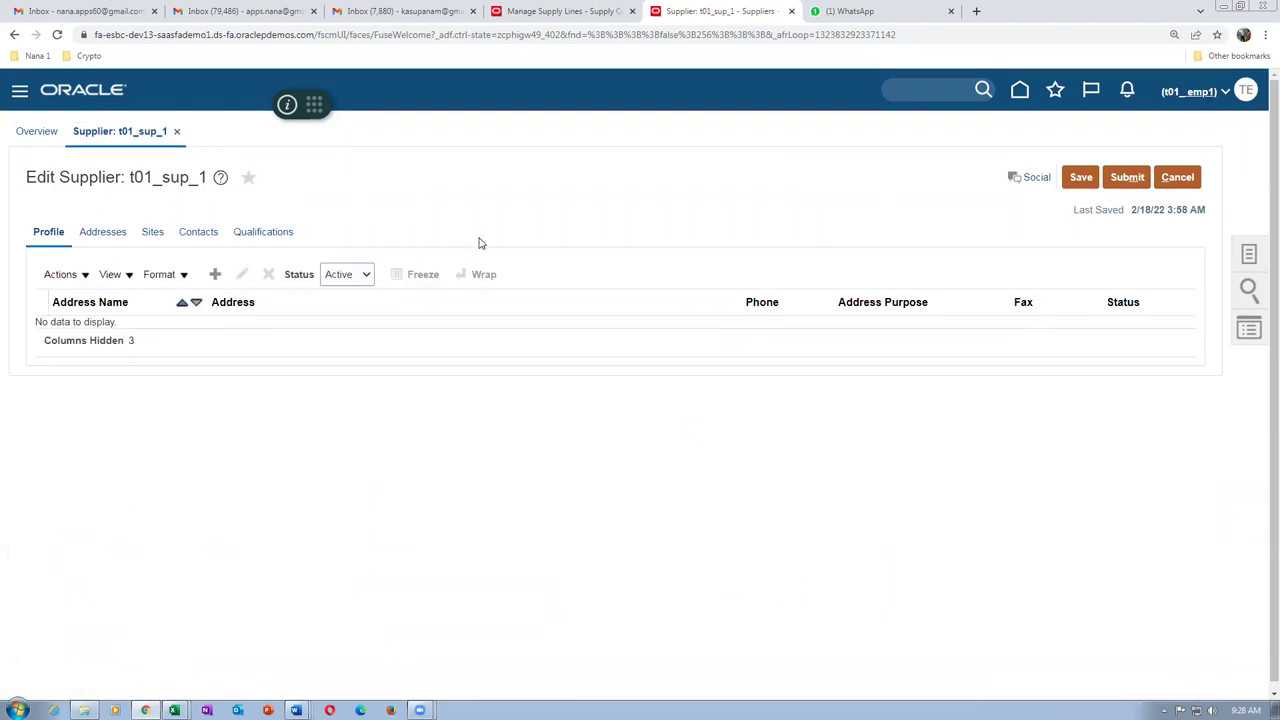
Add a new address named 't01 addr 1' with United States as the country.
{"action": "left_click", "coordinate": [215, 274]}
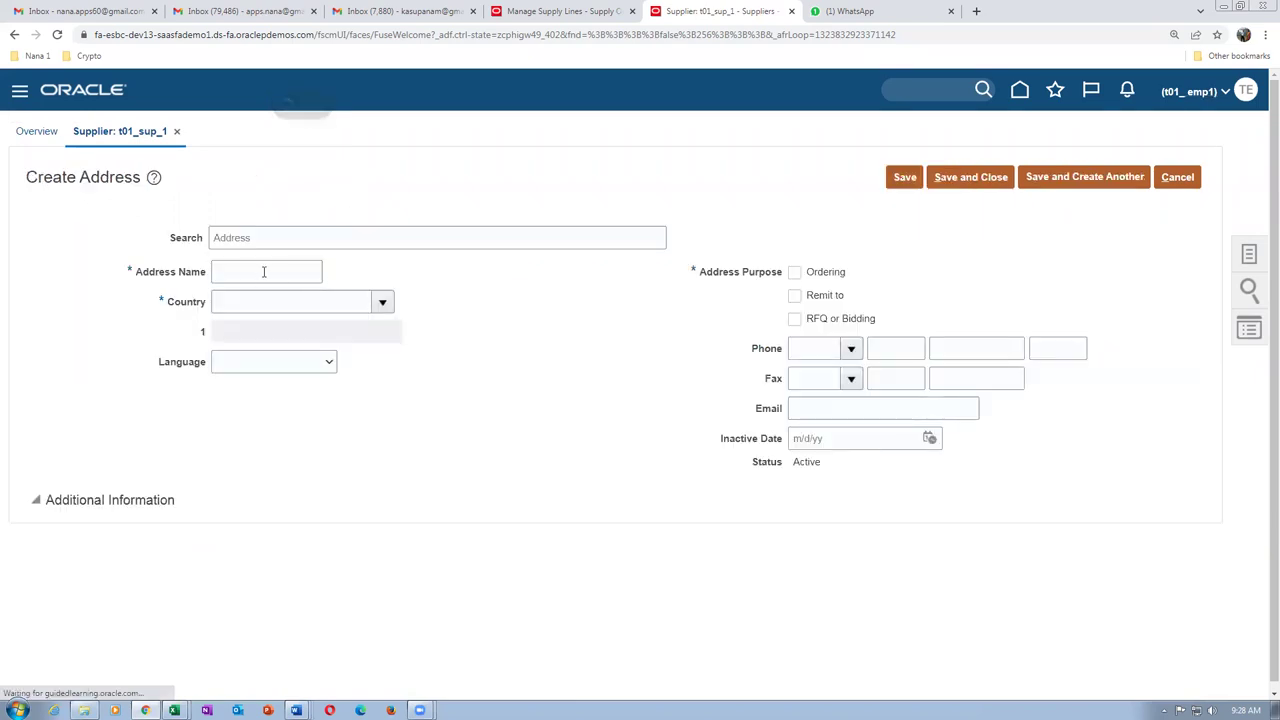
{"action": "left_click", "coordinate": [282, 274]}
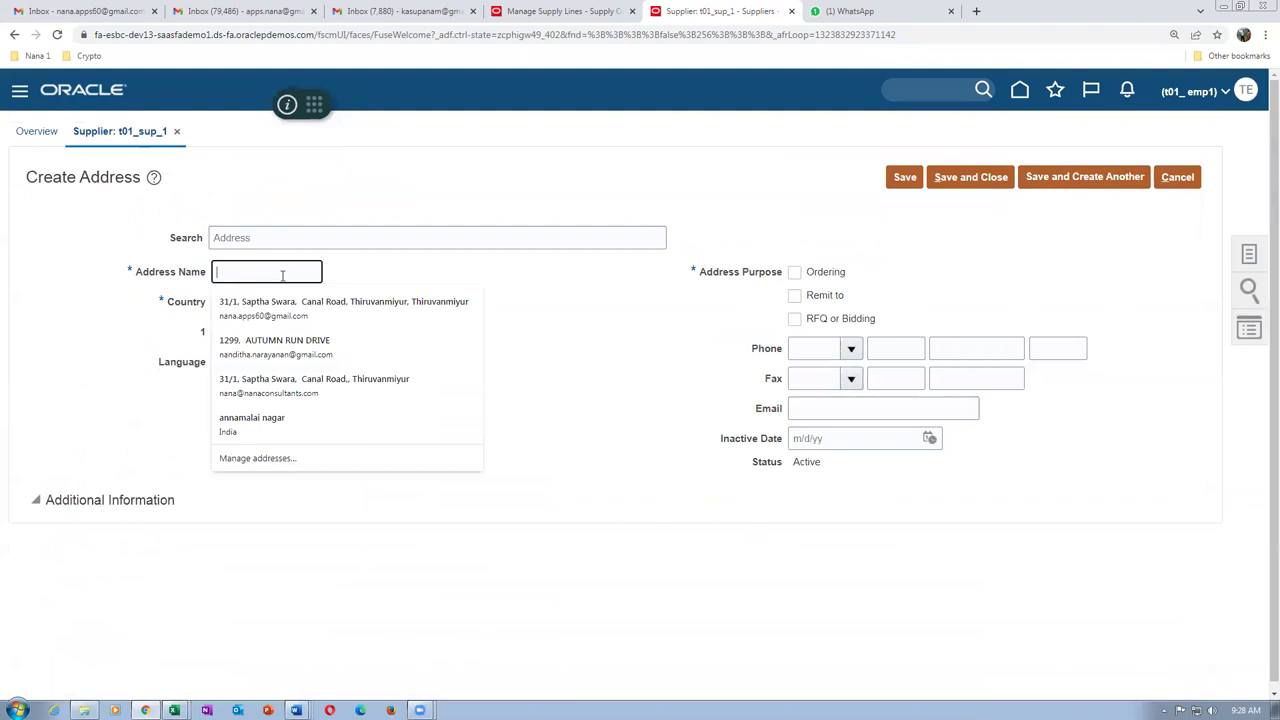
{"action": "type", "text": "t01 addr 1"}
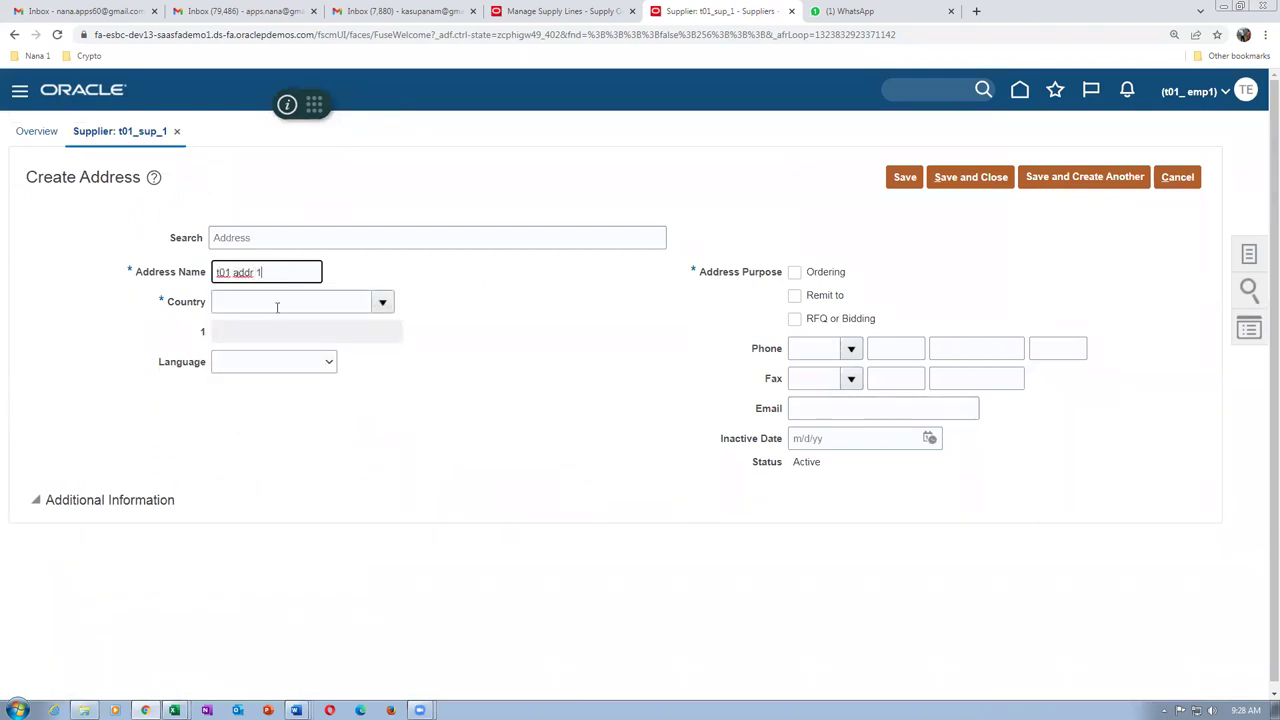
{"action": "left_click", "coordinate": [274, 301]}
{"action": "type", "text": "United sta"}
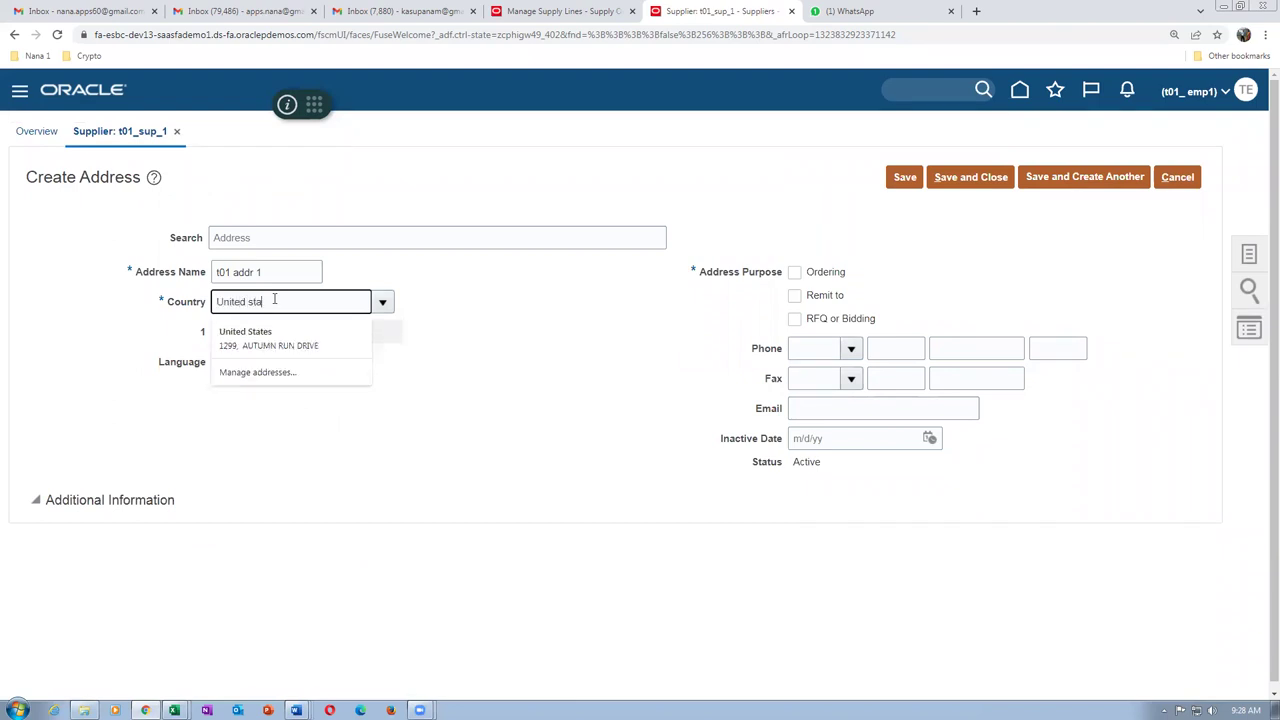
{"action": "key", "text": "Tab"}
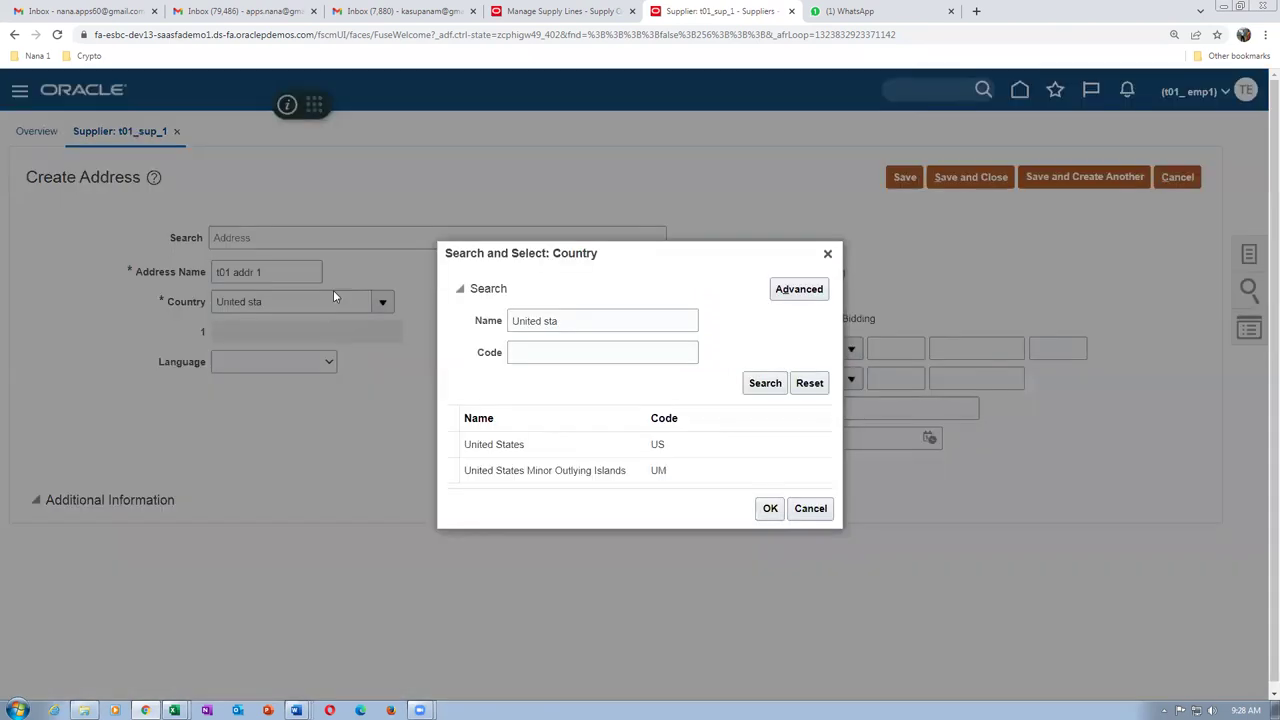
{"action": "left_click", "coordinate": [560, 451]}
{"action": "left_click", "coordinate": [770, 509]}
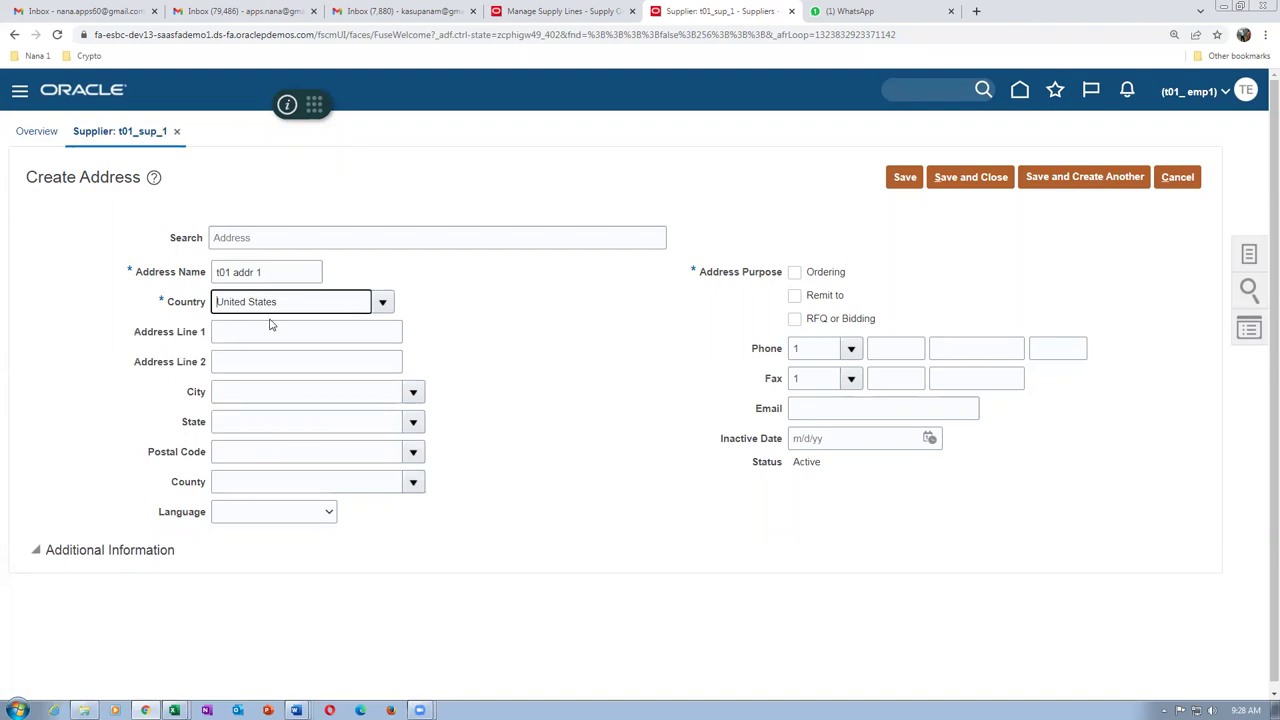
Set postal code 10020 (Manhattan, New York) and mark the address for Ordering, Remit to, RFQ or Bidding.
{"action": "left_click", "coordinate": [241, 449]}
{"action": "type", "text": "1002"}
{"action": "key", "text": "Tab"}
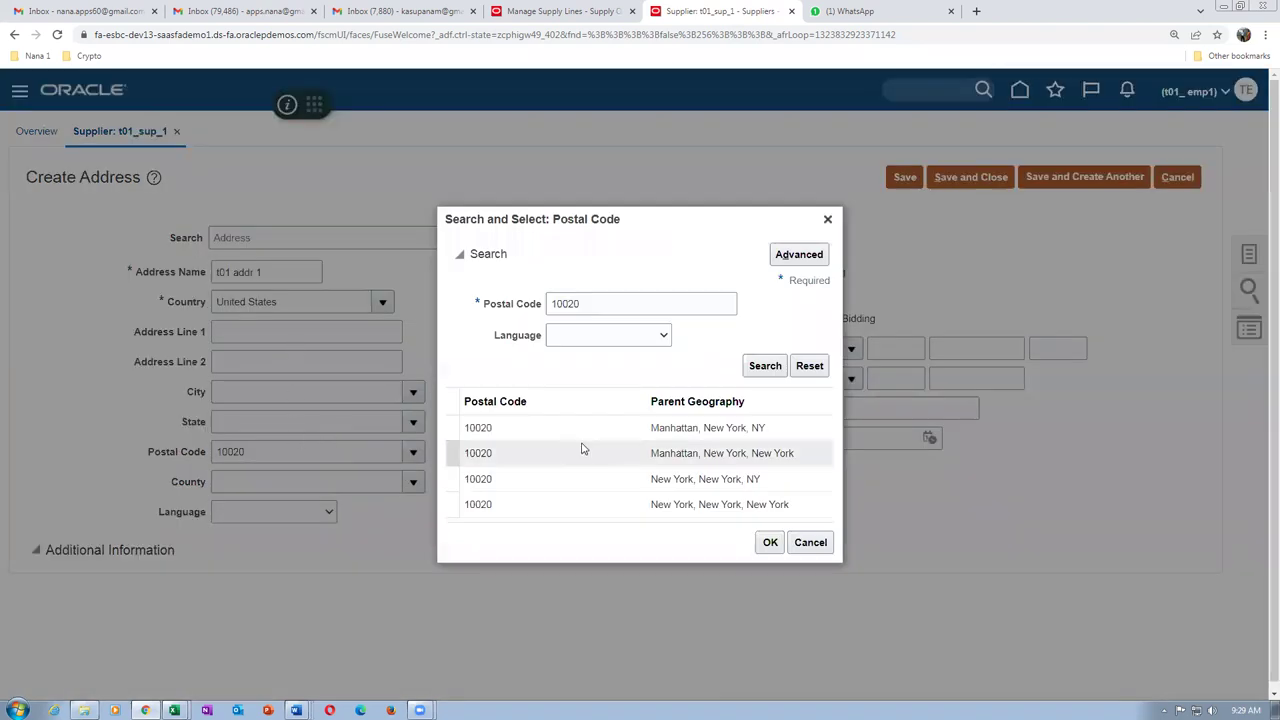
{"action": "left_click", "coordinate": [661, 451]}
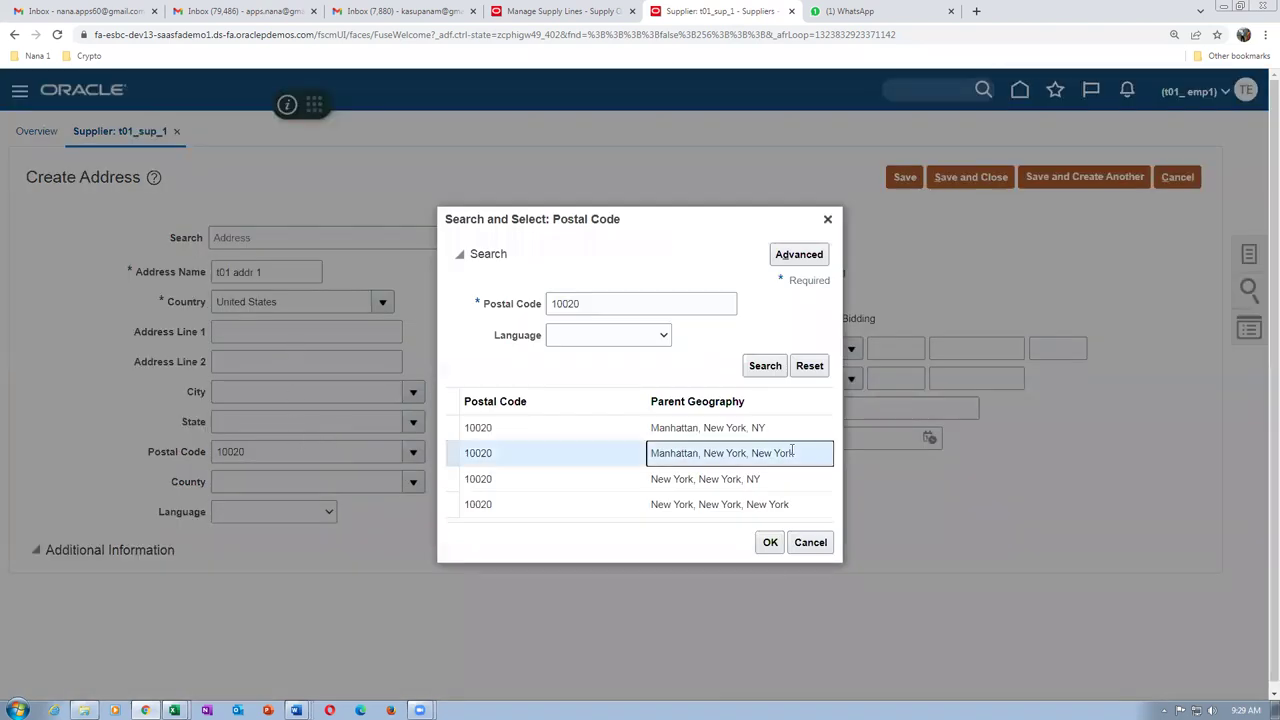
{"action": "left_click", "coordinate": [772, 544]}
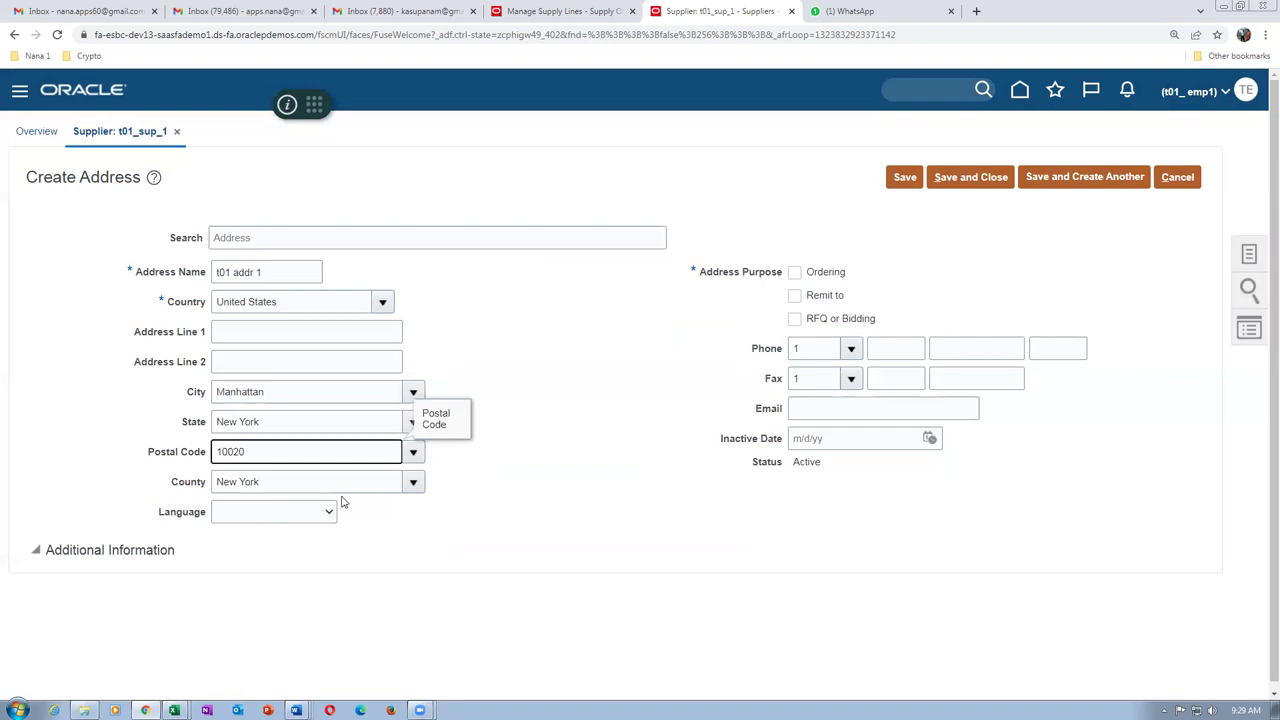
{"action": "left_click", "coordinate": [795, 272]}
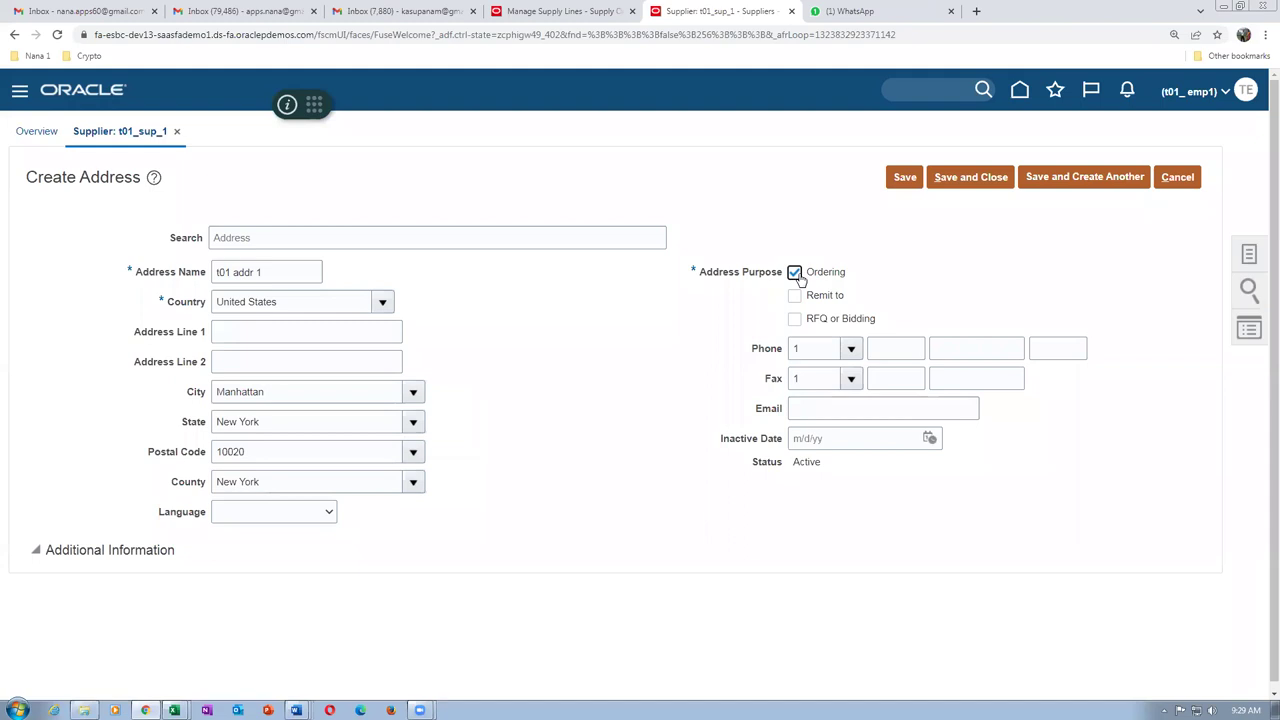
{"action": "left_click", "coordinate": [794, 295]}
{"action": "left_click", "coordinate": [795, 320]}
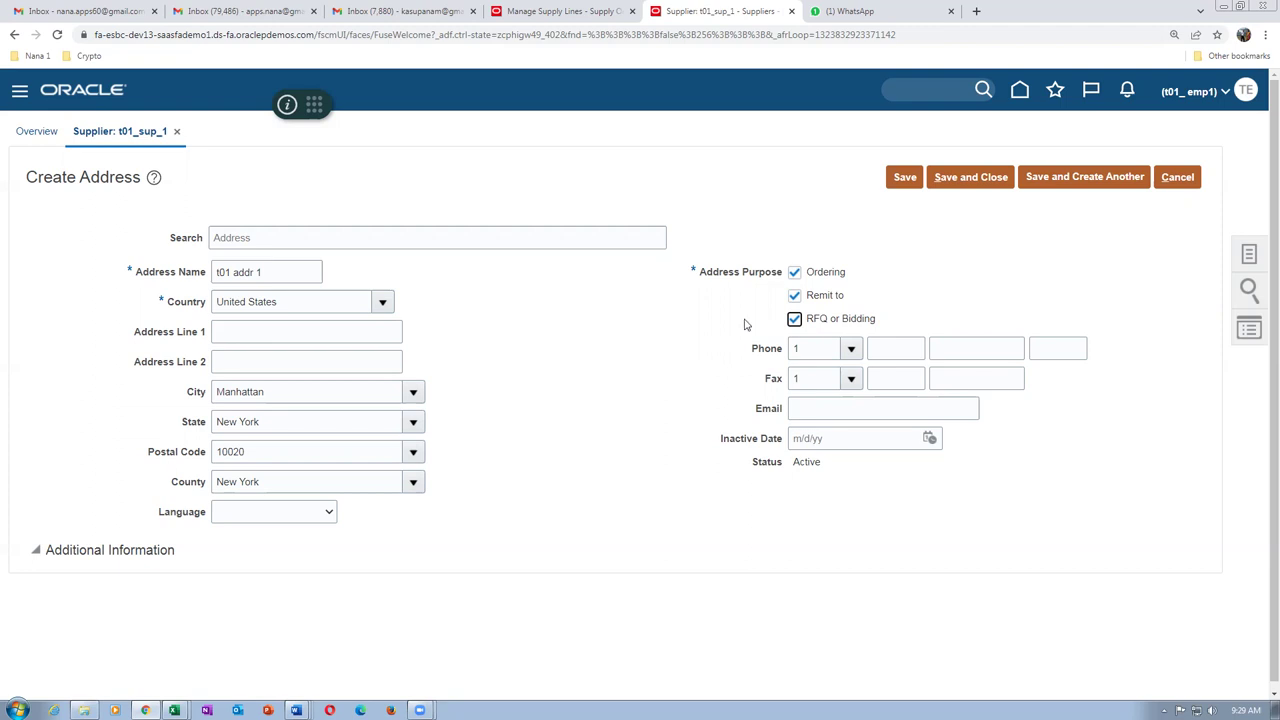
Clear RFQ or Bidding so address t01 addr 1 keeps only Ordering and Remit to, and save.
{"action": "left_click", "coordinate": [900, 296]}
{"action": "left_click", "coordinate": [795, 322]}
{"action": "left_click", "coordinate": [988, 181]}
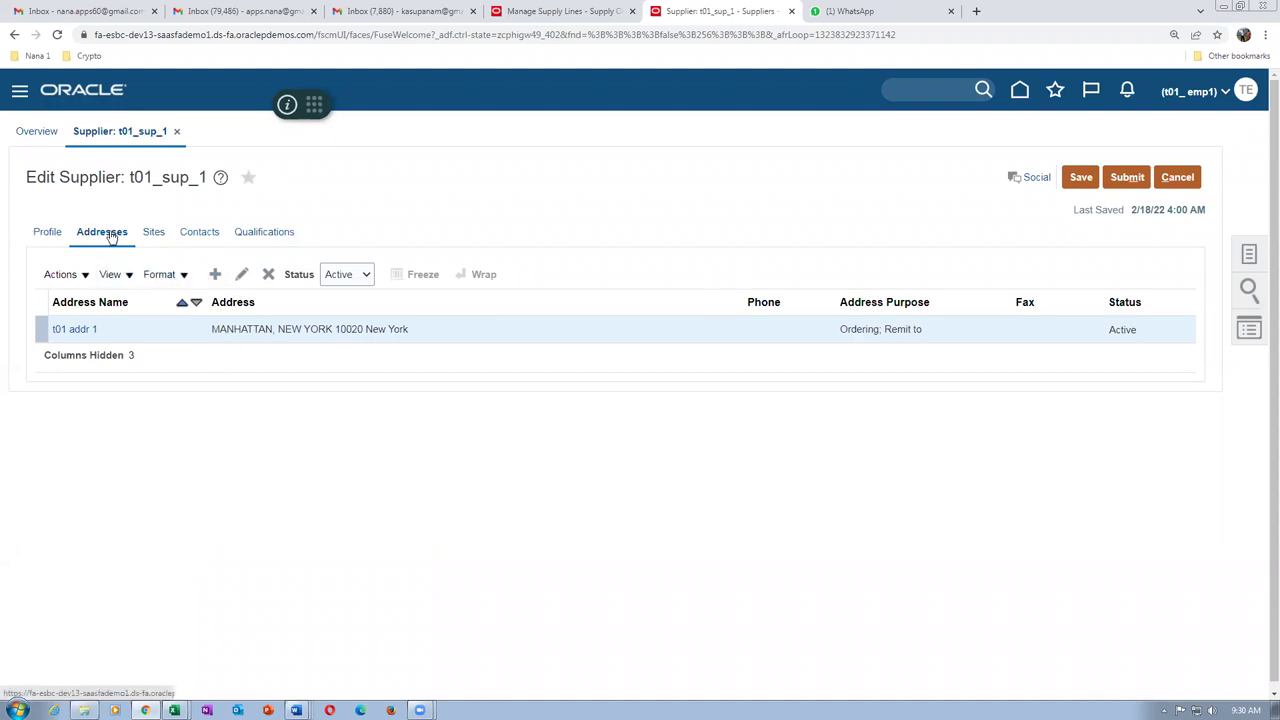
{"action": "left_click", "coordinate": [199, 236]}
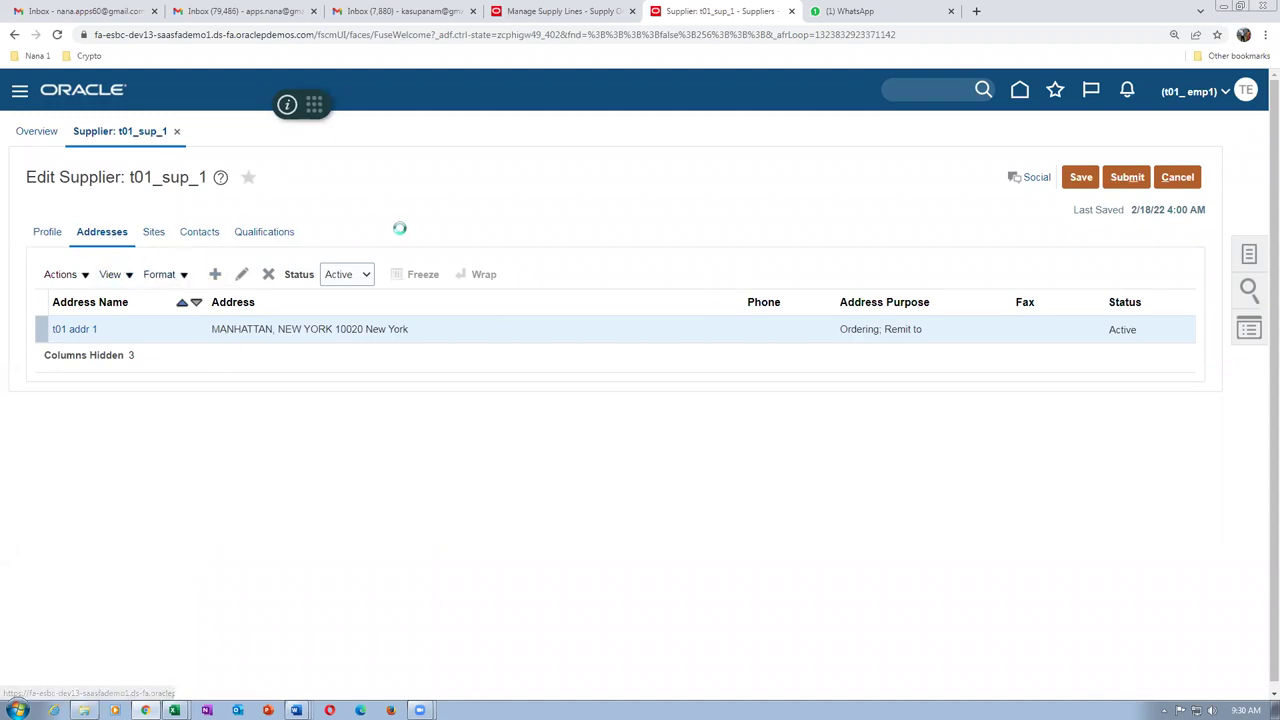
Start a new supplier contact and enter the contact's first and last name.
{"action": "left_click", "coordinate": [215, 274]}
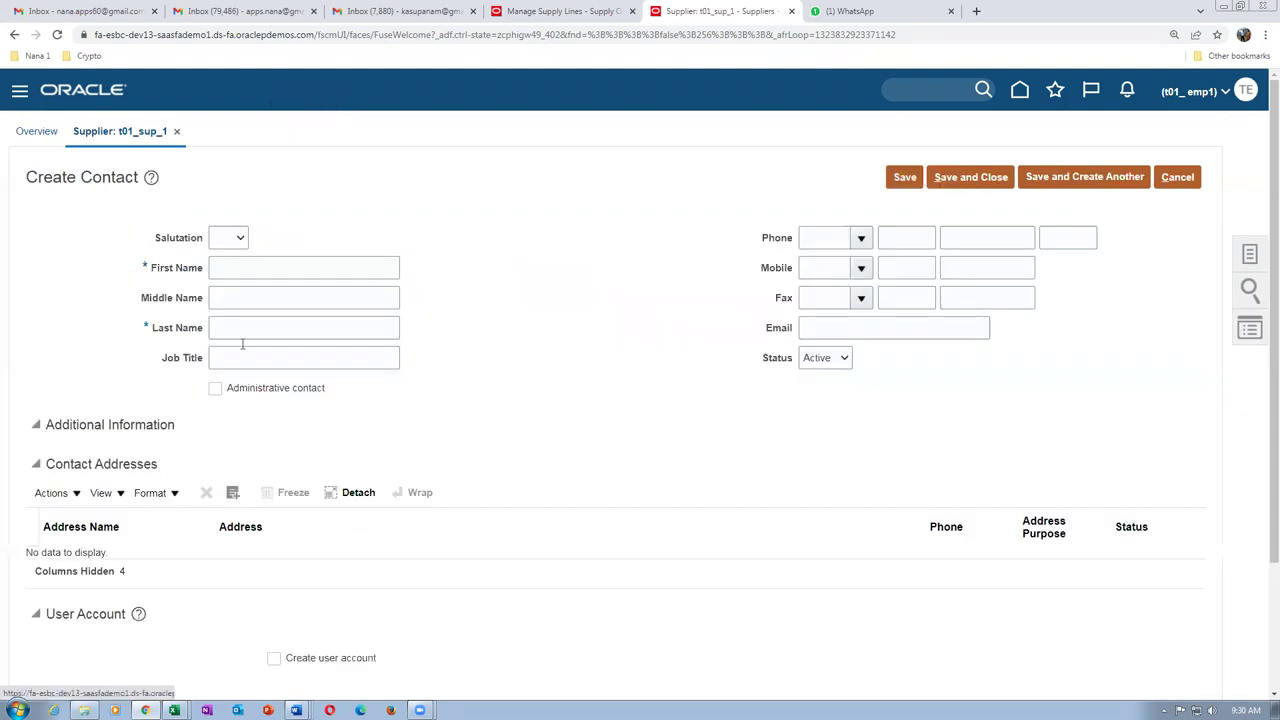
{"action": "left_click", "coordinate": [254, 272]}
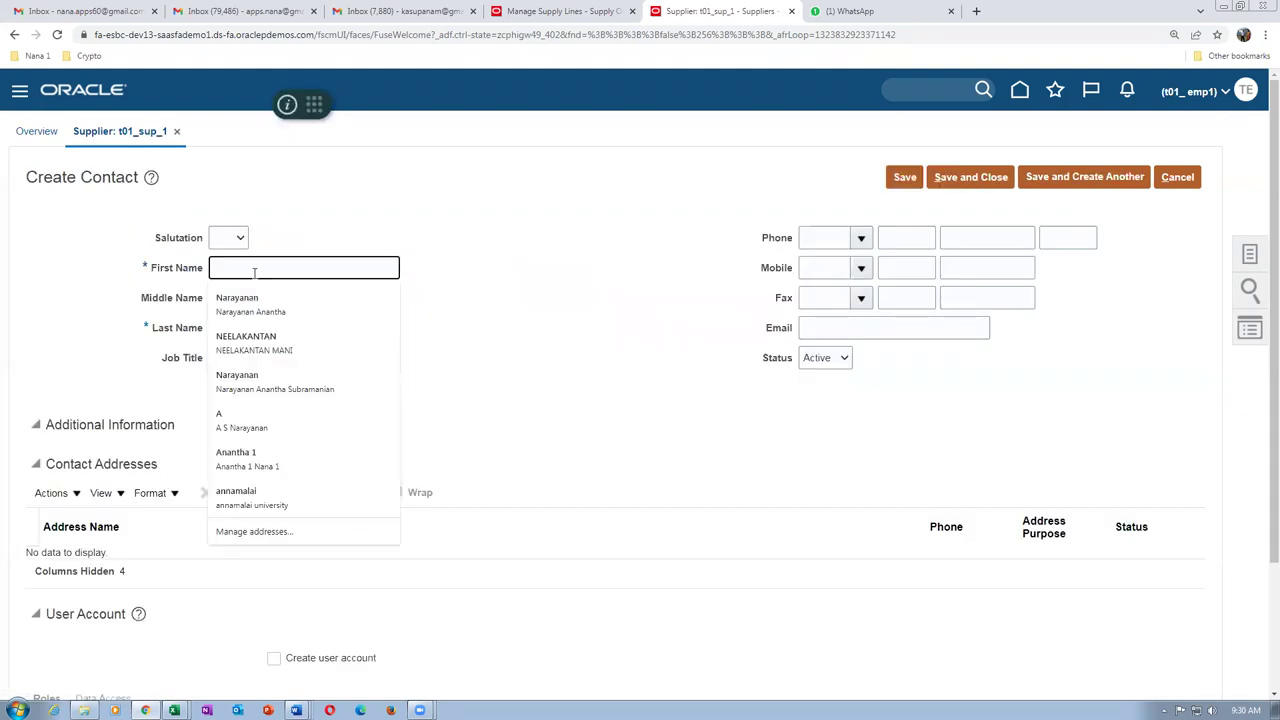
{"action": "type", "text": "Anantha 1"}
{"action": "key", "text": "Tab"}
{"action": "key", "text": "Tab"}
{"action": "type", "text": "Nana 1"}
{"action": "key", "text": "Tab"}
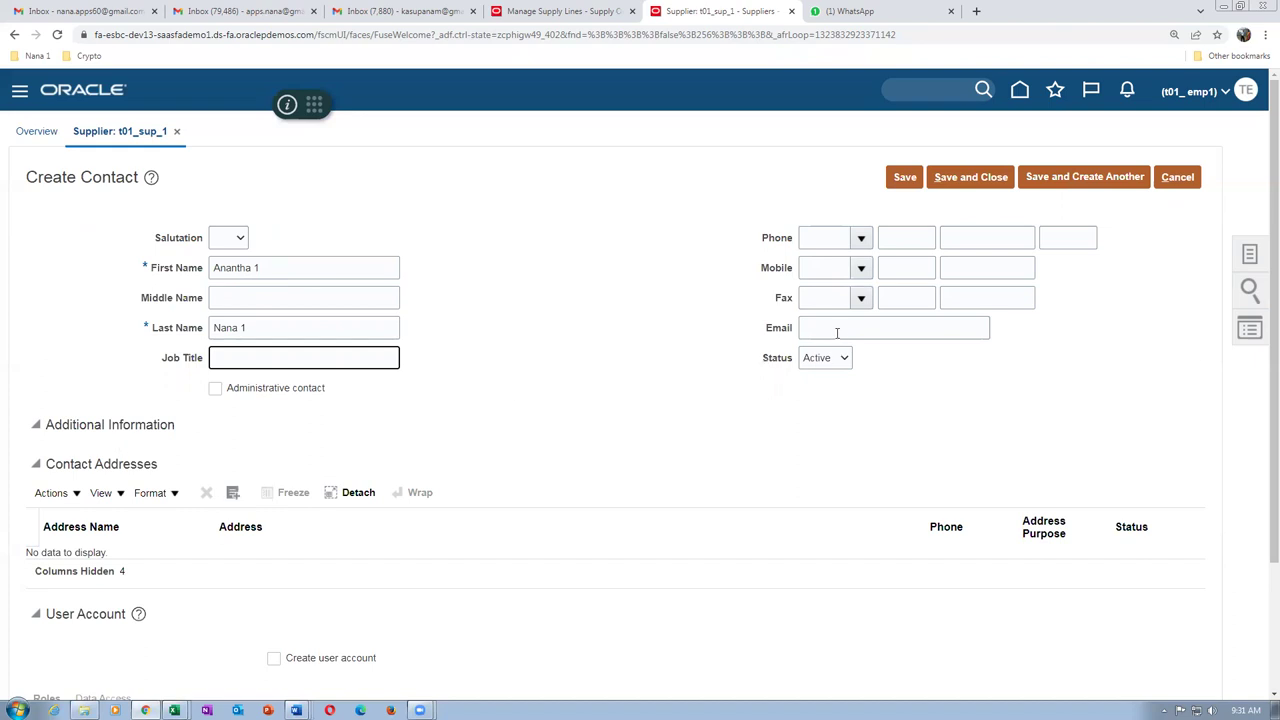
Enter the contact's e-mail address, removing the stray typo letter.
{"action": "left_click", "coordinate": [837, 330]}
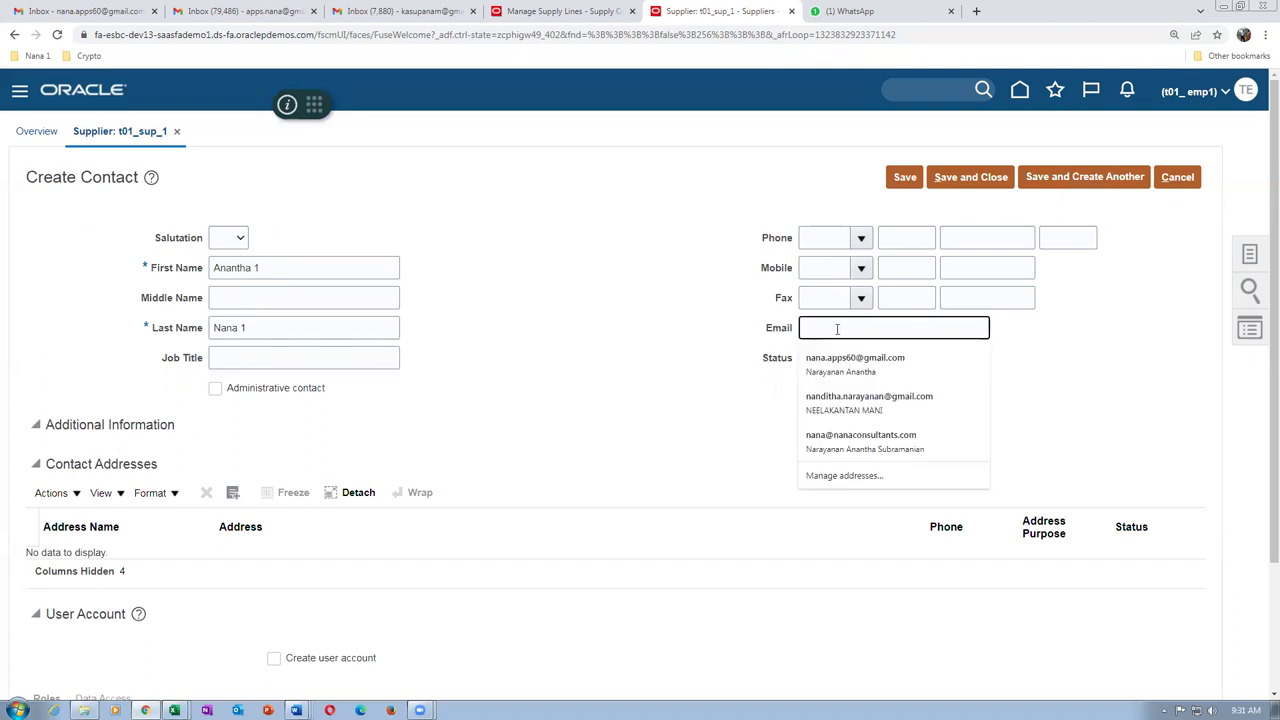
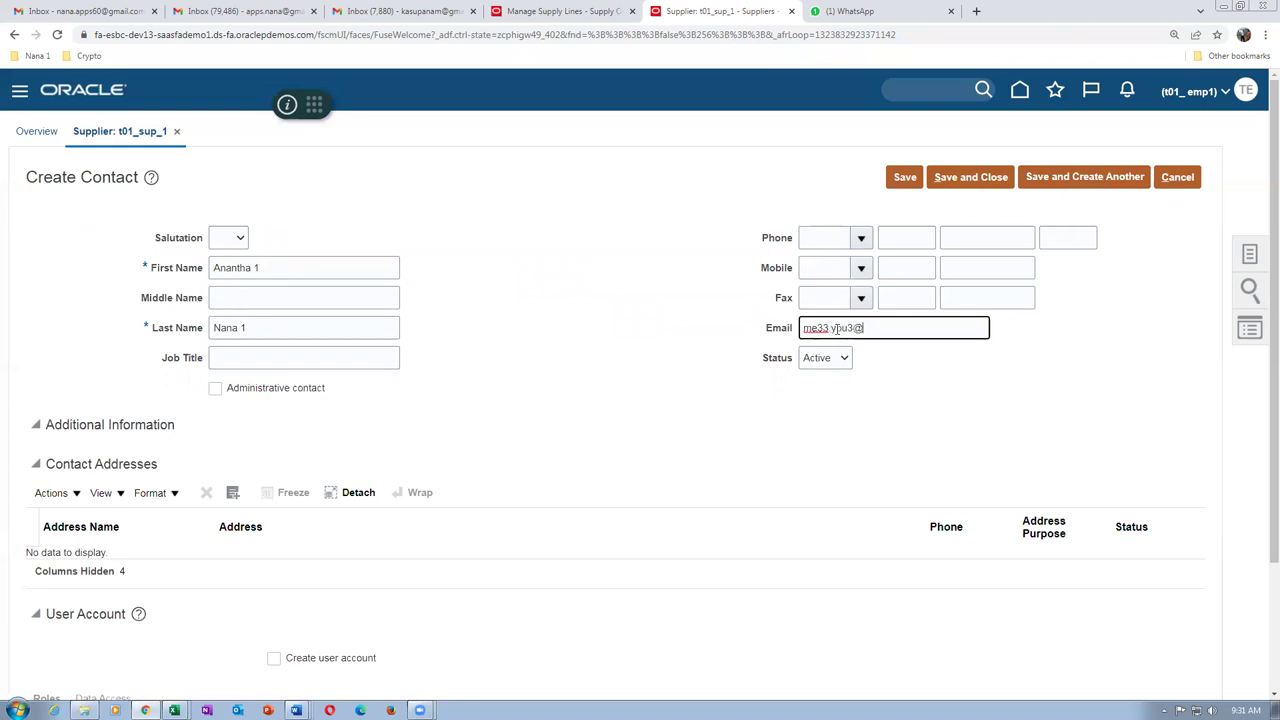
{"action": "left_click", "coordinate": [697, 425]}
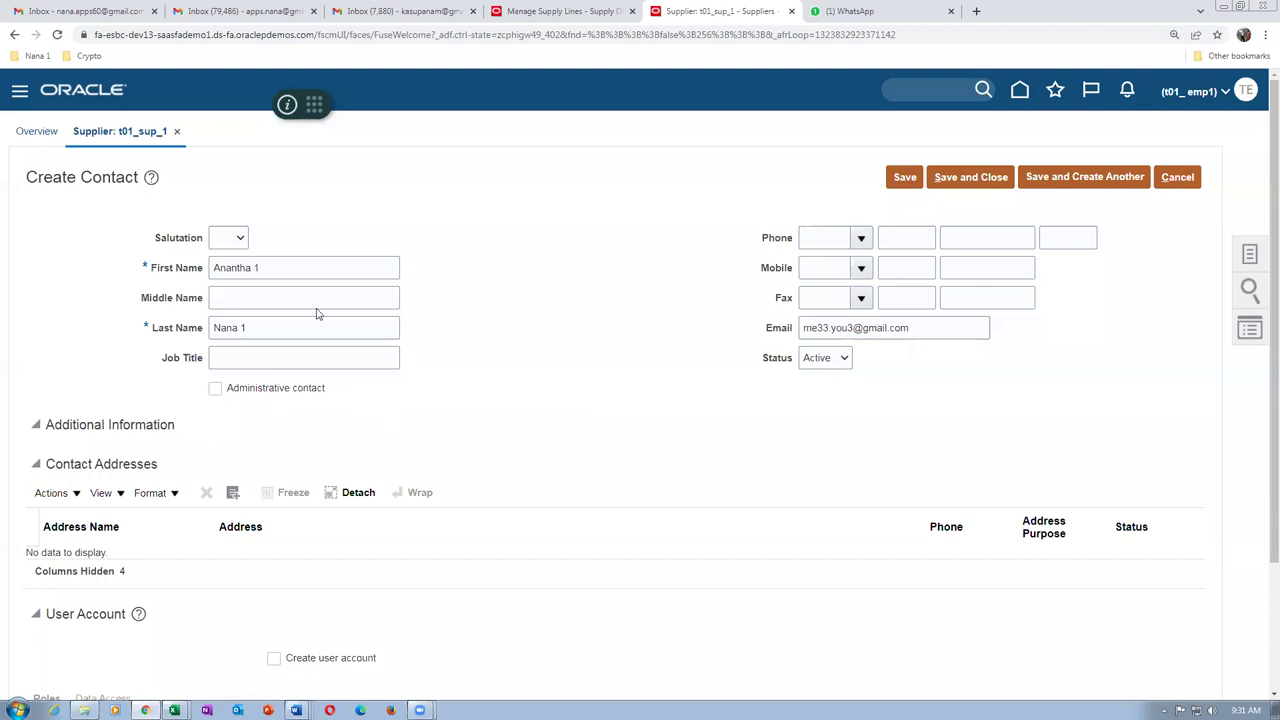
{"action": "left_click", "coordinate": [55, 497]}
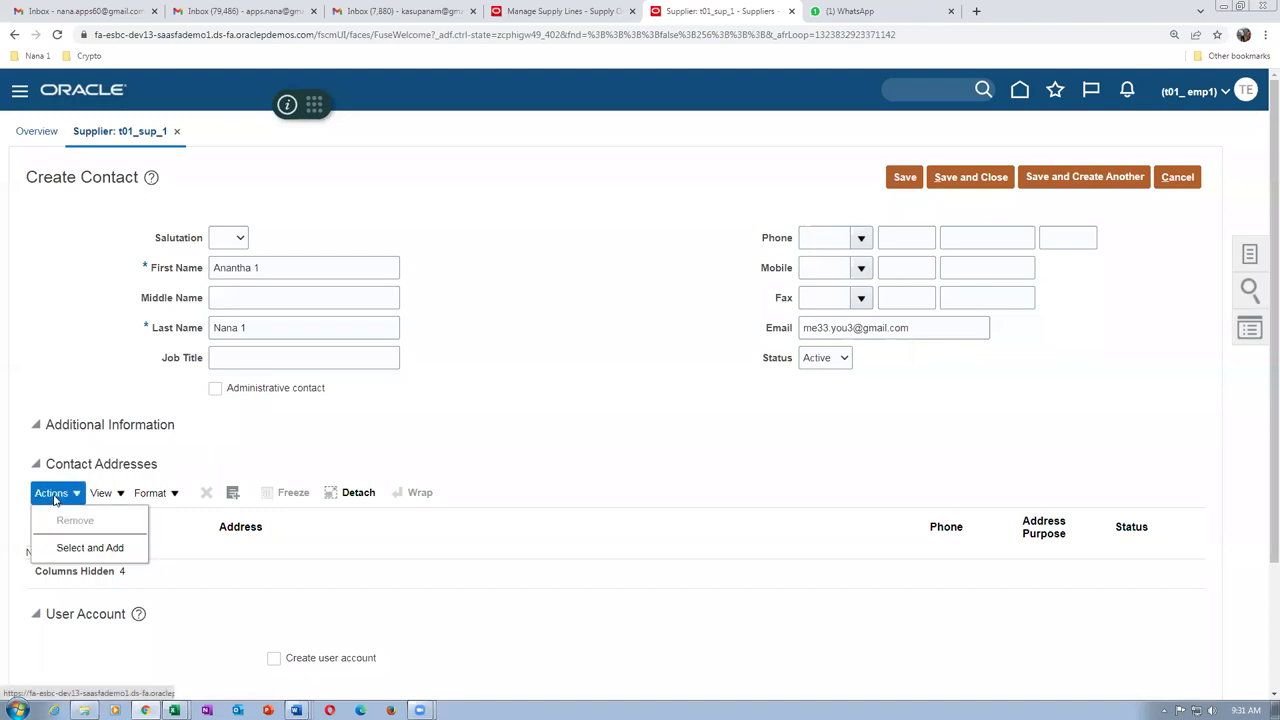
{"action": "left_click", "coordinate": [69, 549]}
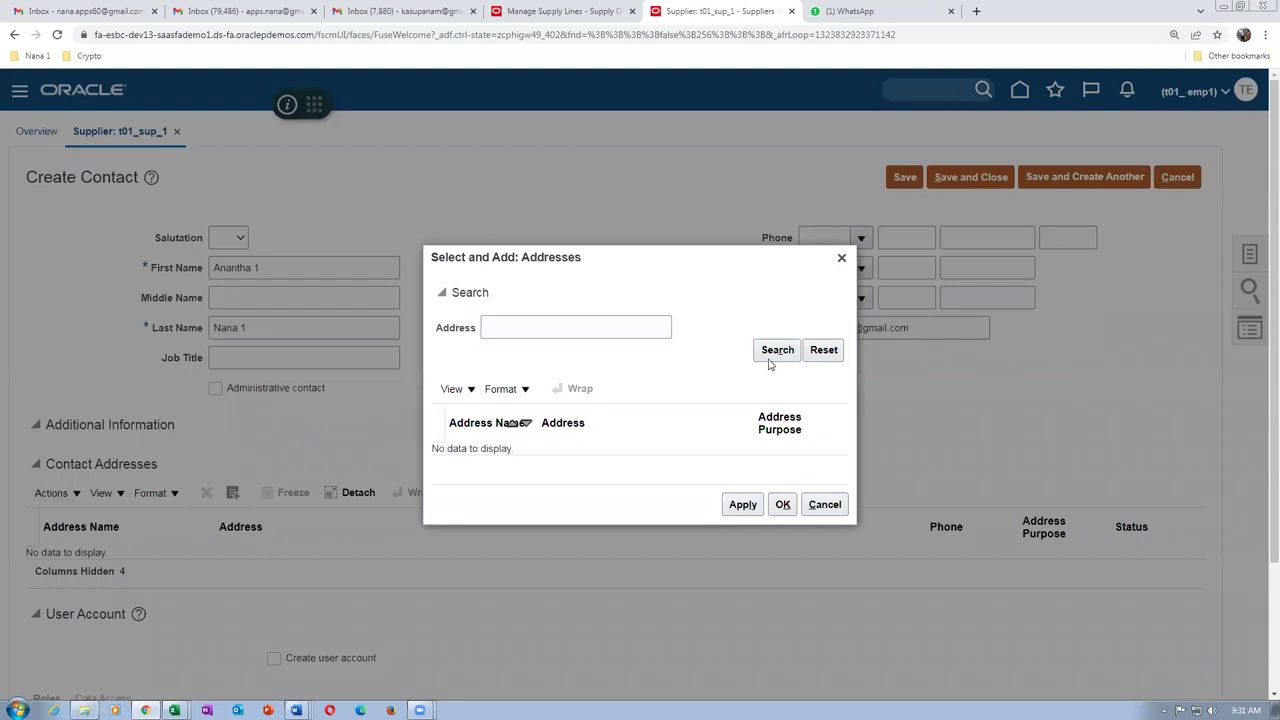
{"action": "left_click", "coordinate": [775, 352]}
{"action": "left_click", "coordinate": [485, 328]}
{"action": "type", "text": "t"}
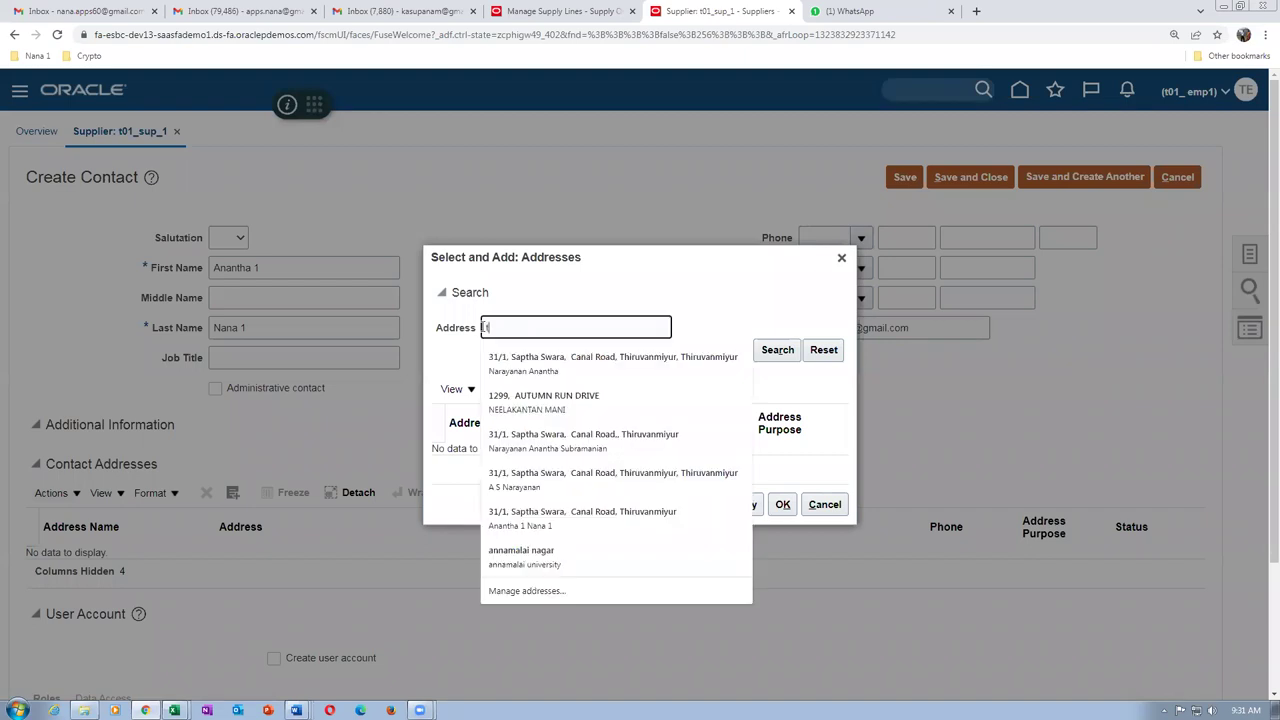
{"action": "type", "text": "01"}
{"action": "left_click", "coordinate": [776, 350]}
{"action": "left_click", "coordinate": [825, 504]}
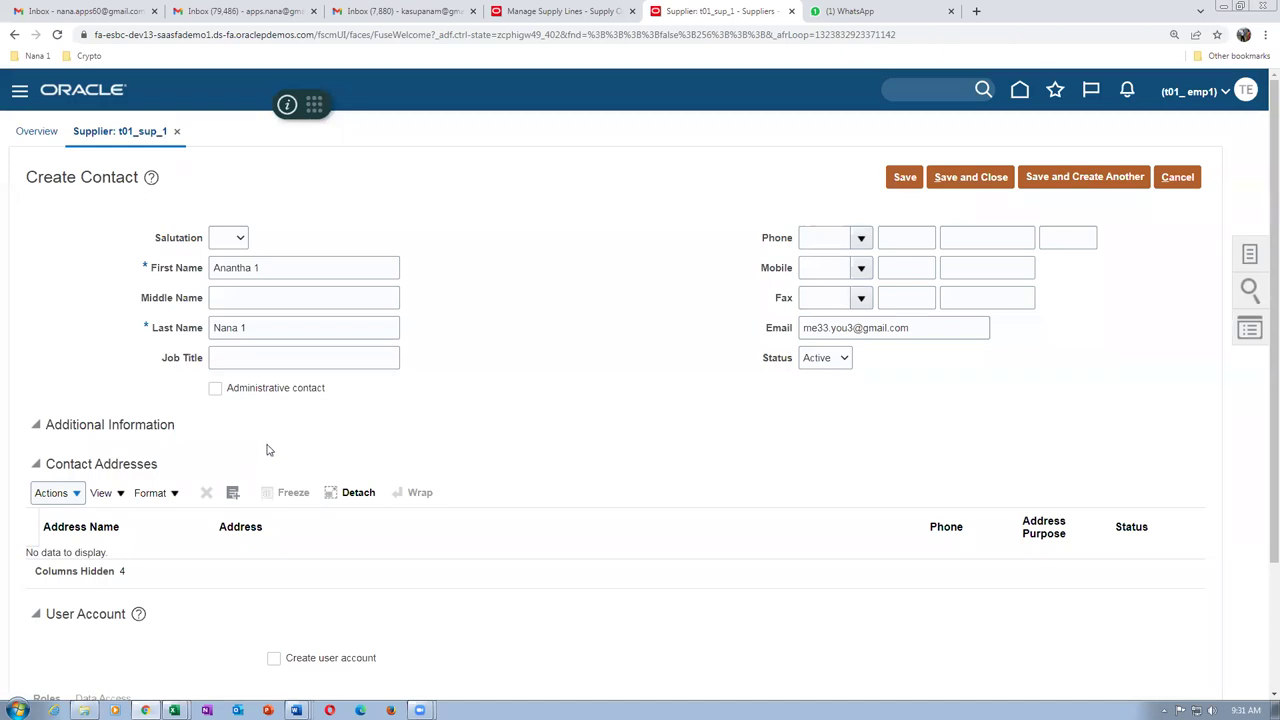
{"action": "left_click", "coordinate": [48, 498]}
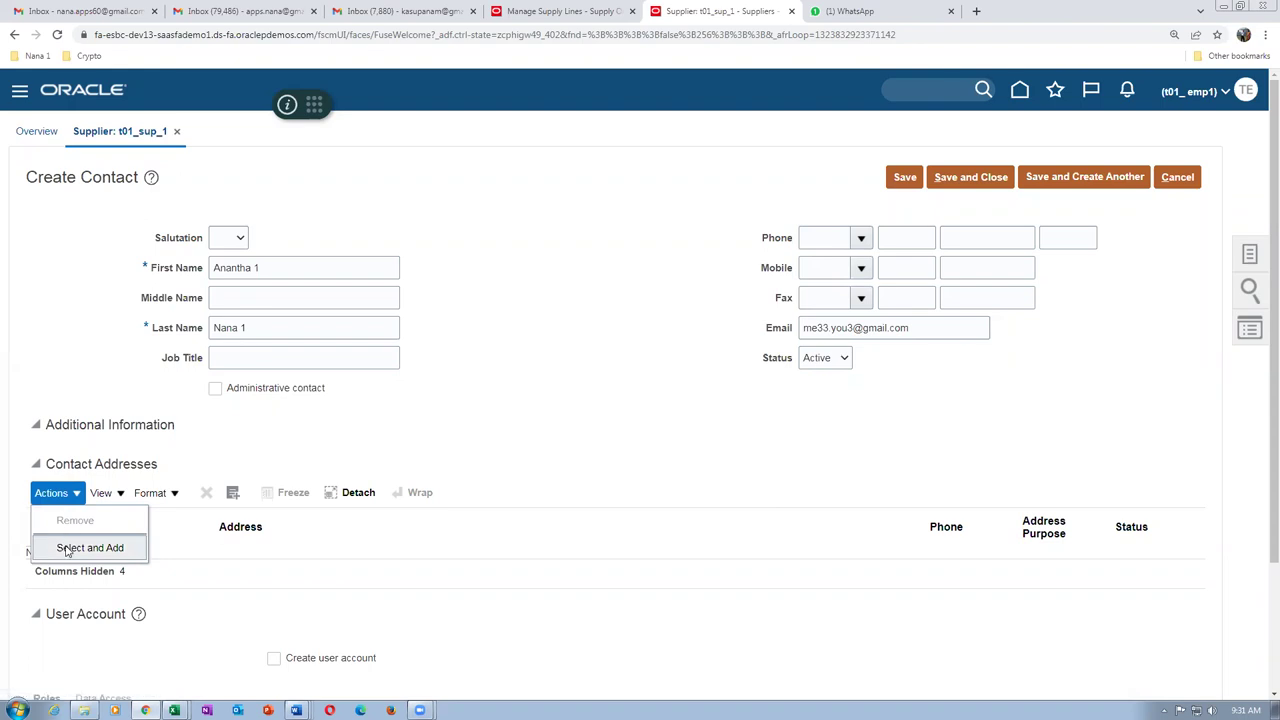
{"action": "left_click", "coordinate": [70, 546]}
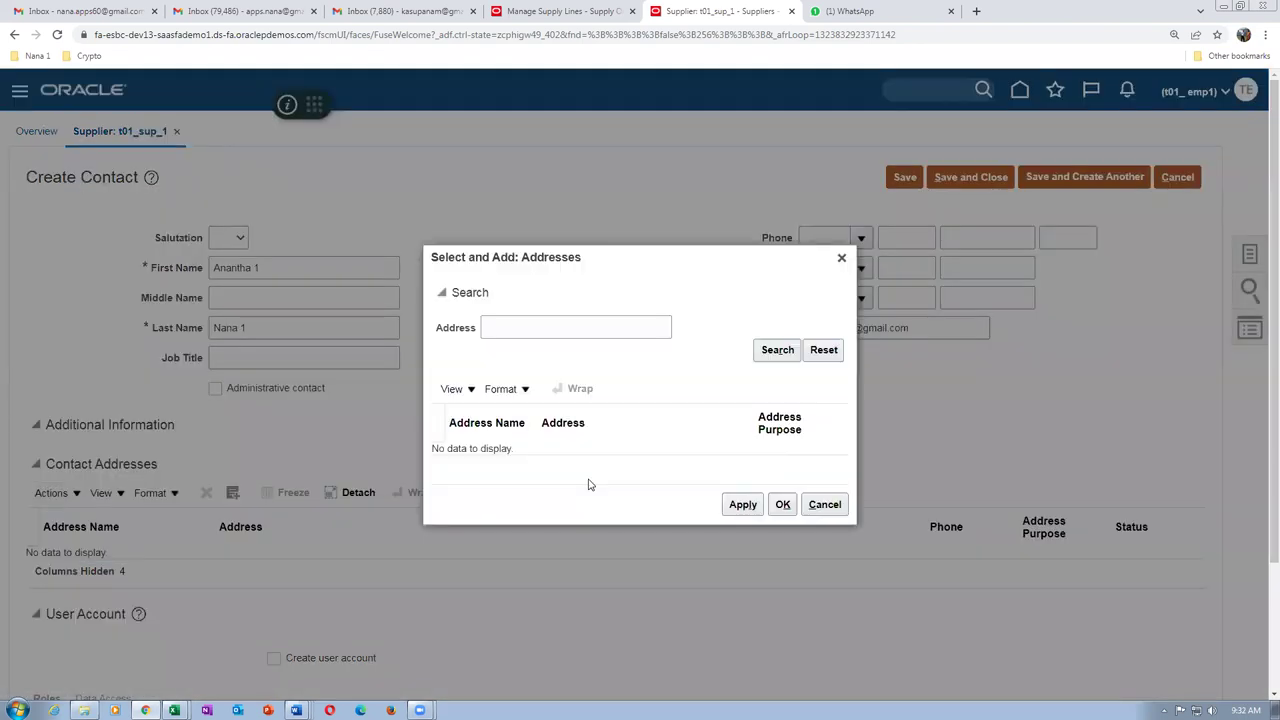
{"action": "left_click", "coordinate": [829, 507]}
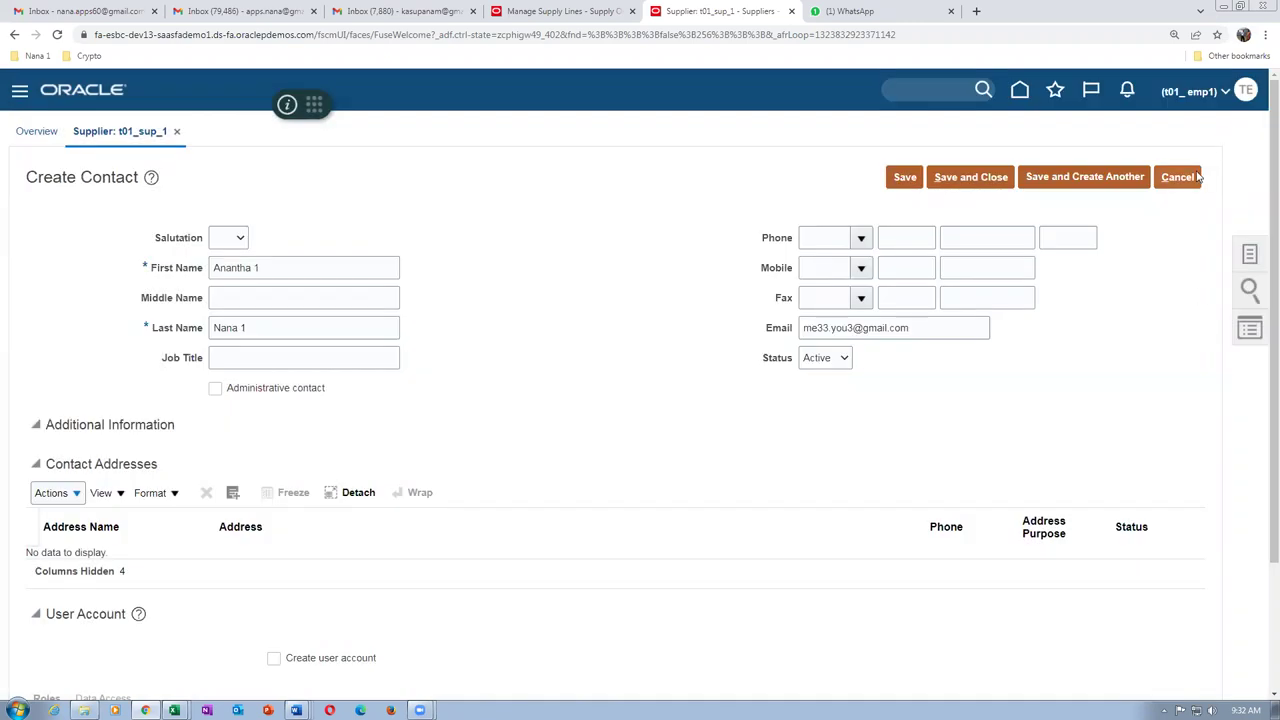
Discard the unfinished contact, save supplier t01_sup_1, and return to its Contacts list.
{"action": "left_click", "coordinate": [1177, 177]}
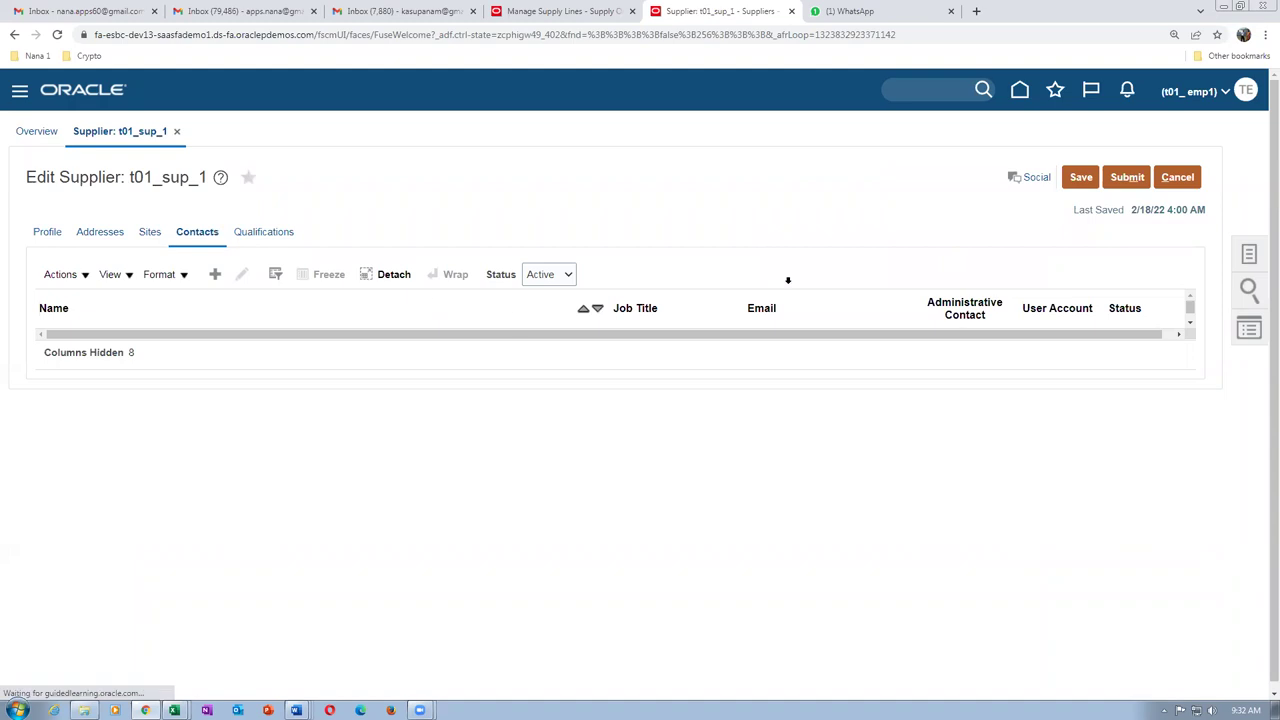
{"action": "left_click", "coordinate": [1081, 177]}
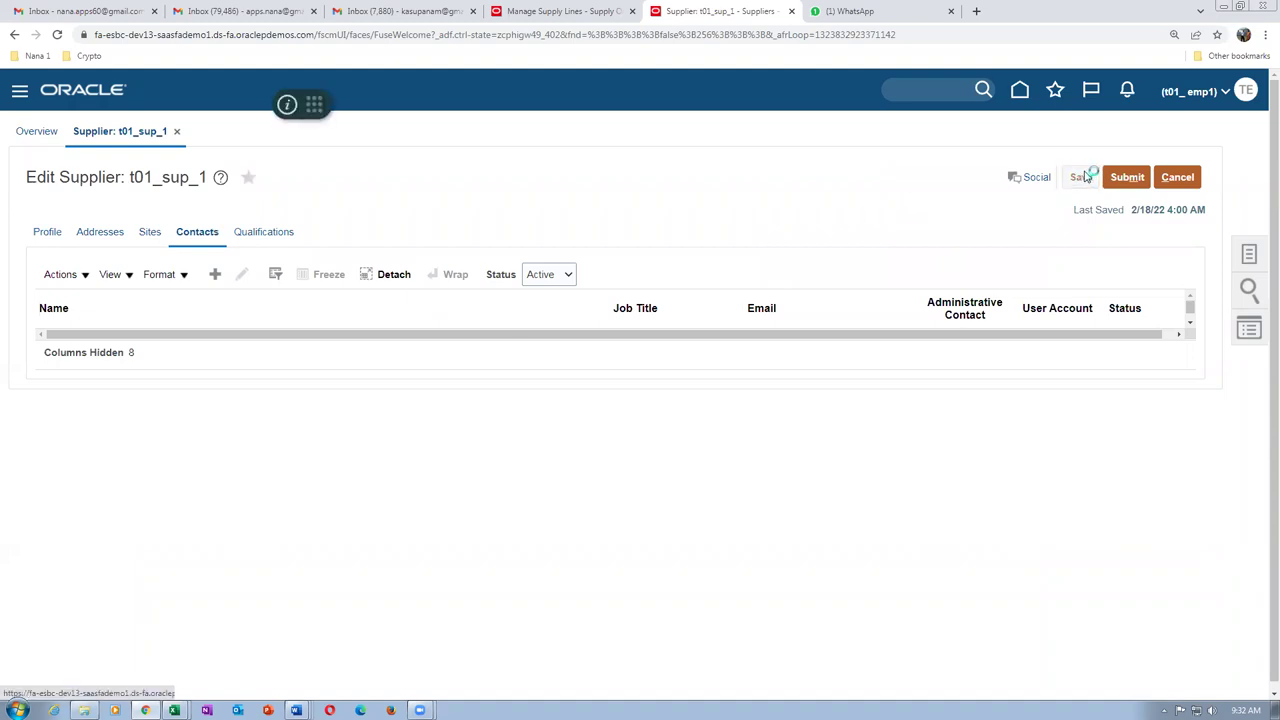
{"action": "left_click", "coordinate": [95, 234]}
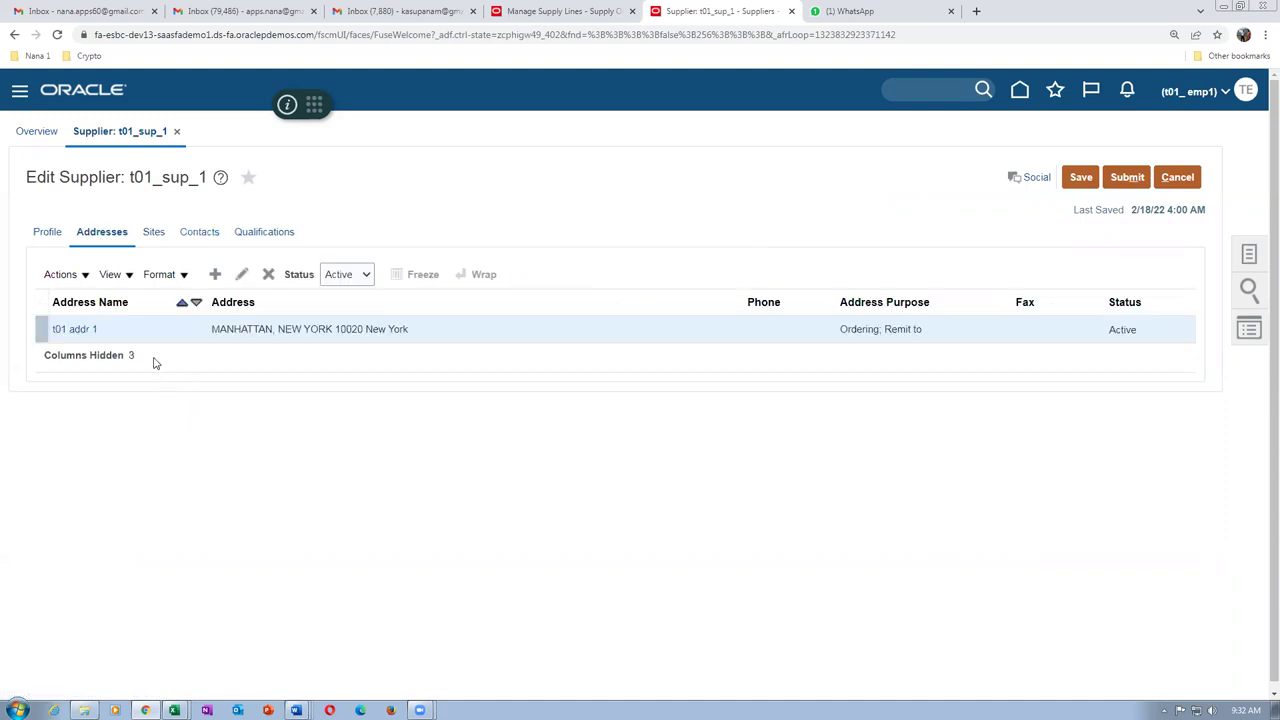
{"action": "left_click", "coordinate": [1080, 177]}
{"action": "left_click", "coordinate": [199, 234]}
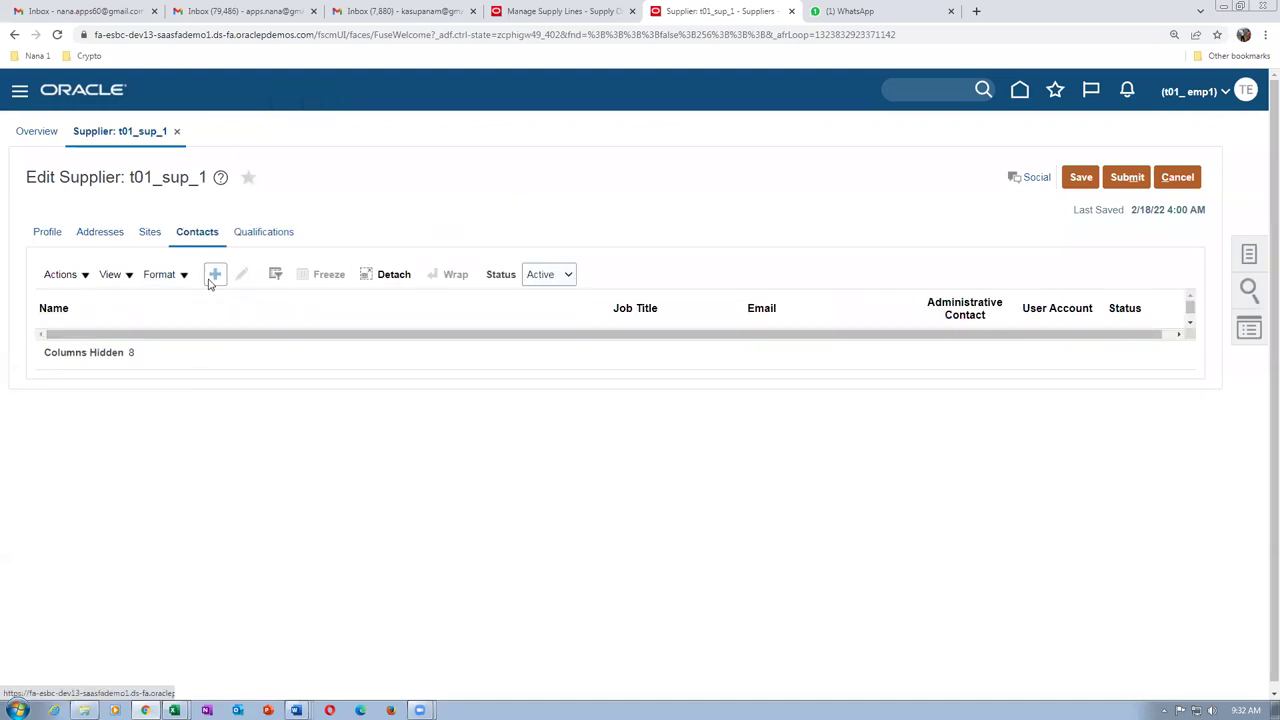
Retry a new contact, search contact addresses for 't' via Select and Add, then cancel both.
{"action": "left_click", "coordinate": [212, 277]}
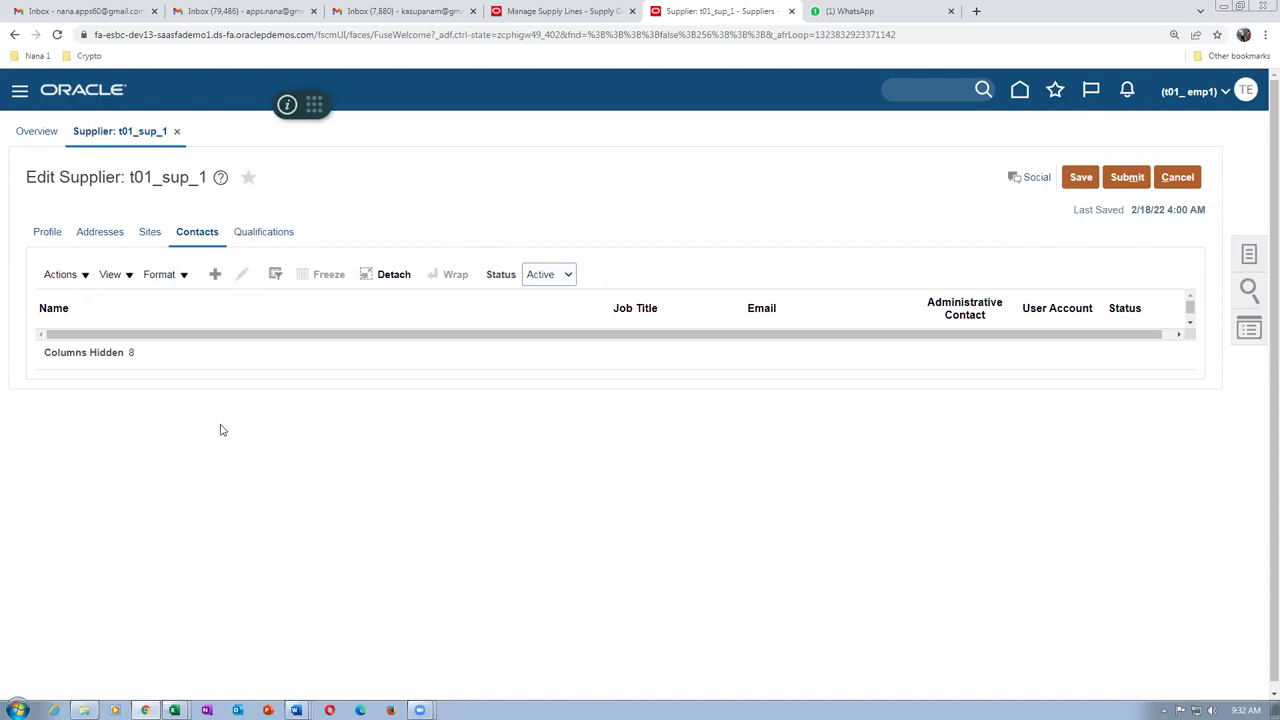
{"action": "left_click", "coordinate": [59, 495]}
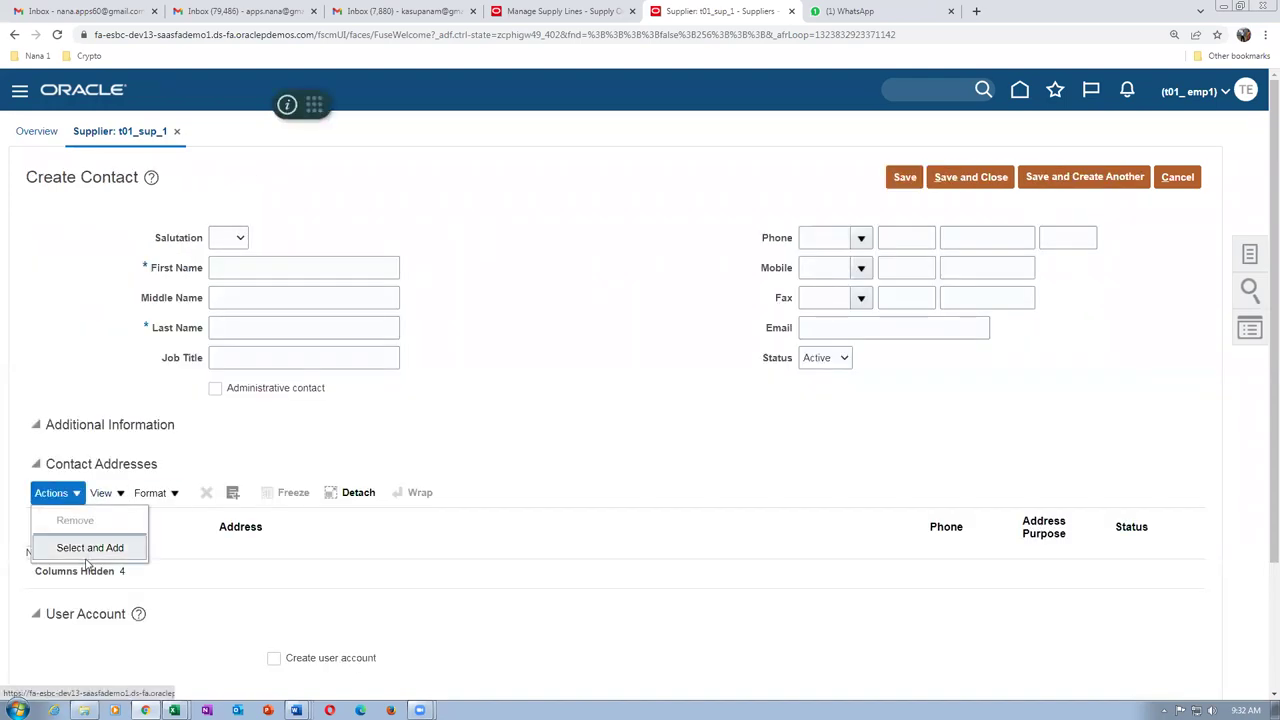
{"action": "left_click", "coordinate": [82, 548]}
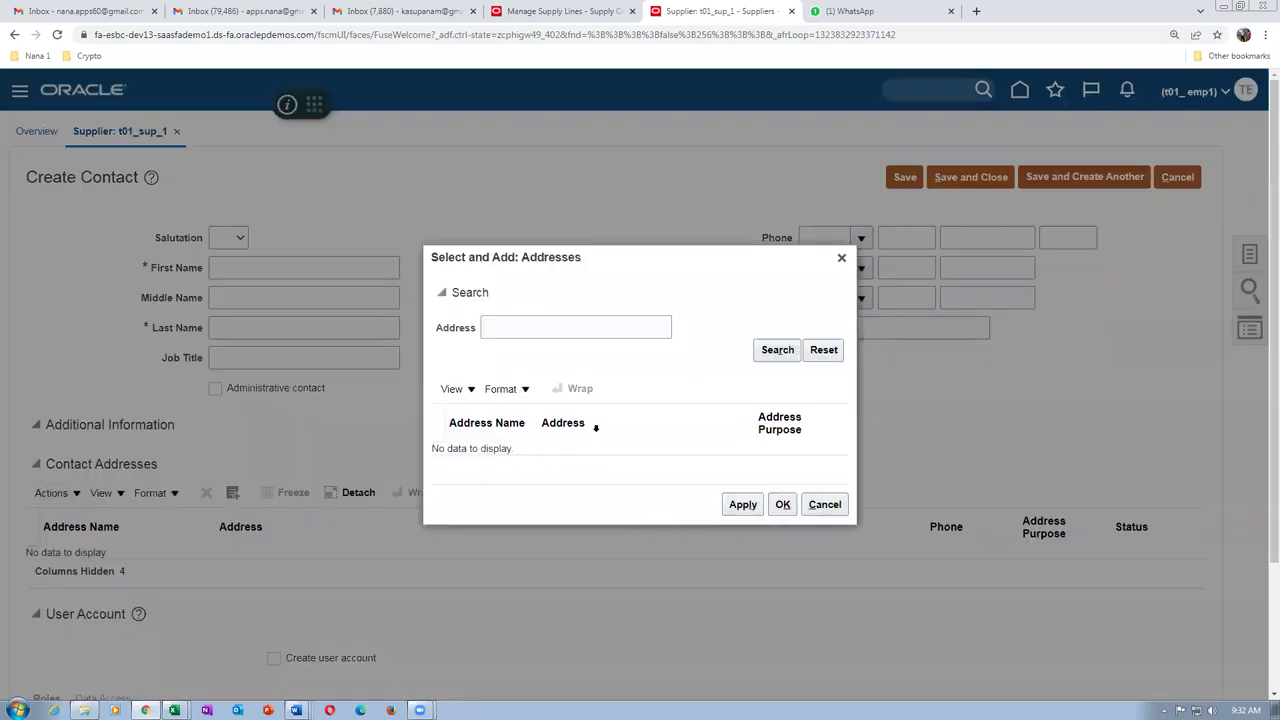
{"action": "left_click", "coordinate": [520, 329]}
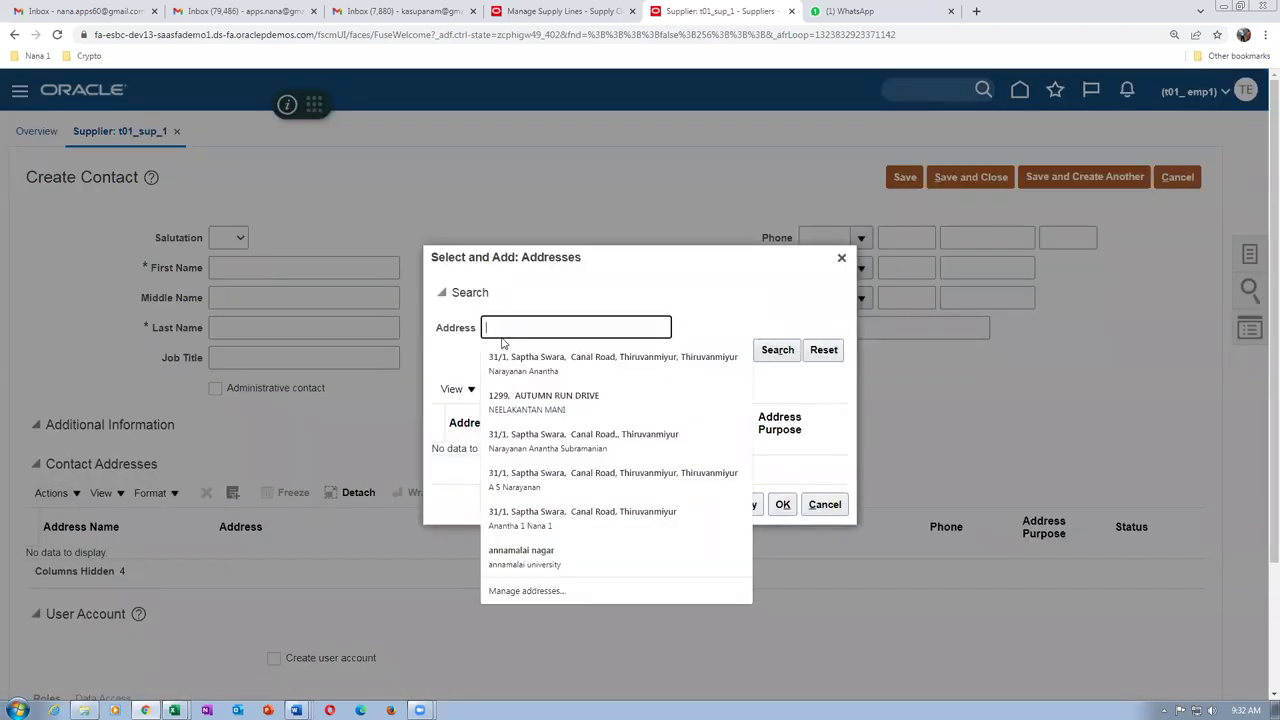
{"action": "type", "text": "t"}
{"action": "left_click", "coordinate": [770, 352]}
{"action": "left_click", "coordinate": [825, 504]}
{"action": "left_click", "coordinate": [643, 295]}
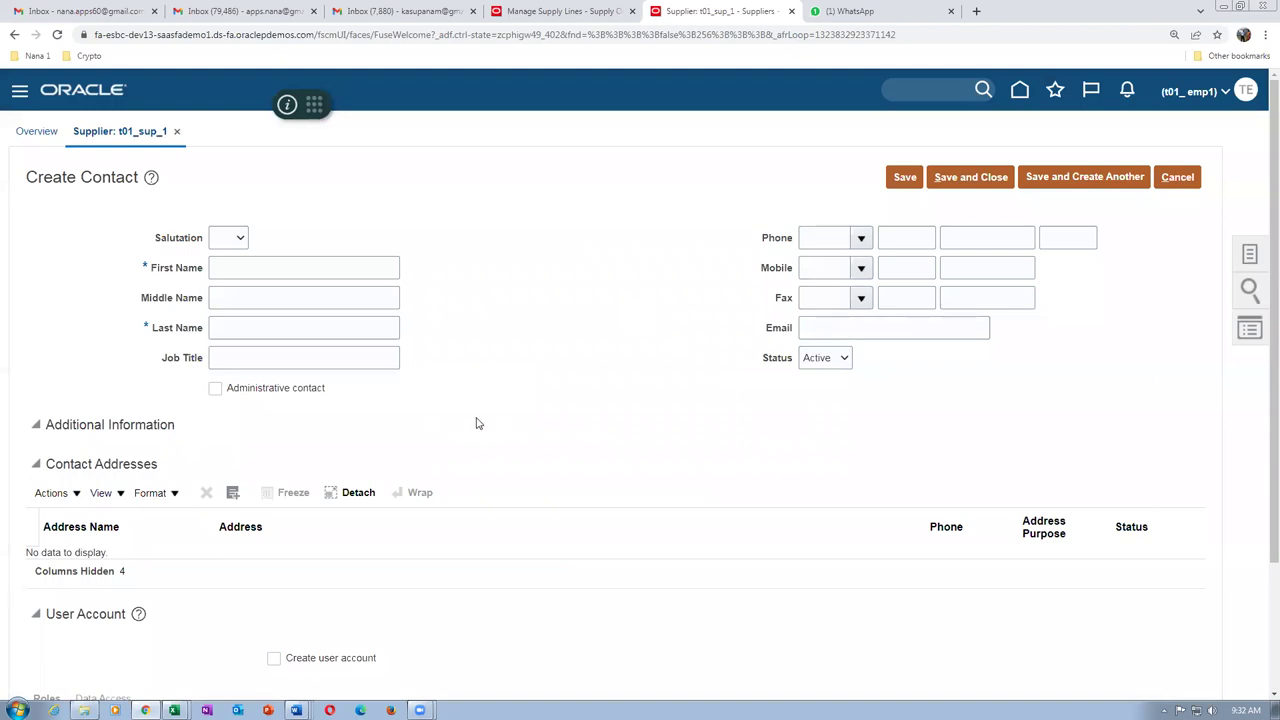
{"action": "left_click", "coordinate": [1177, 177]}
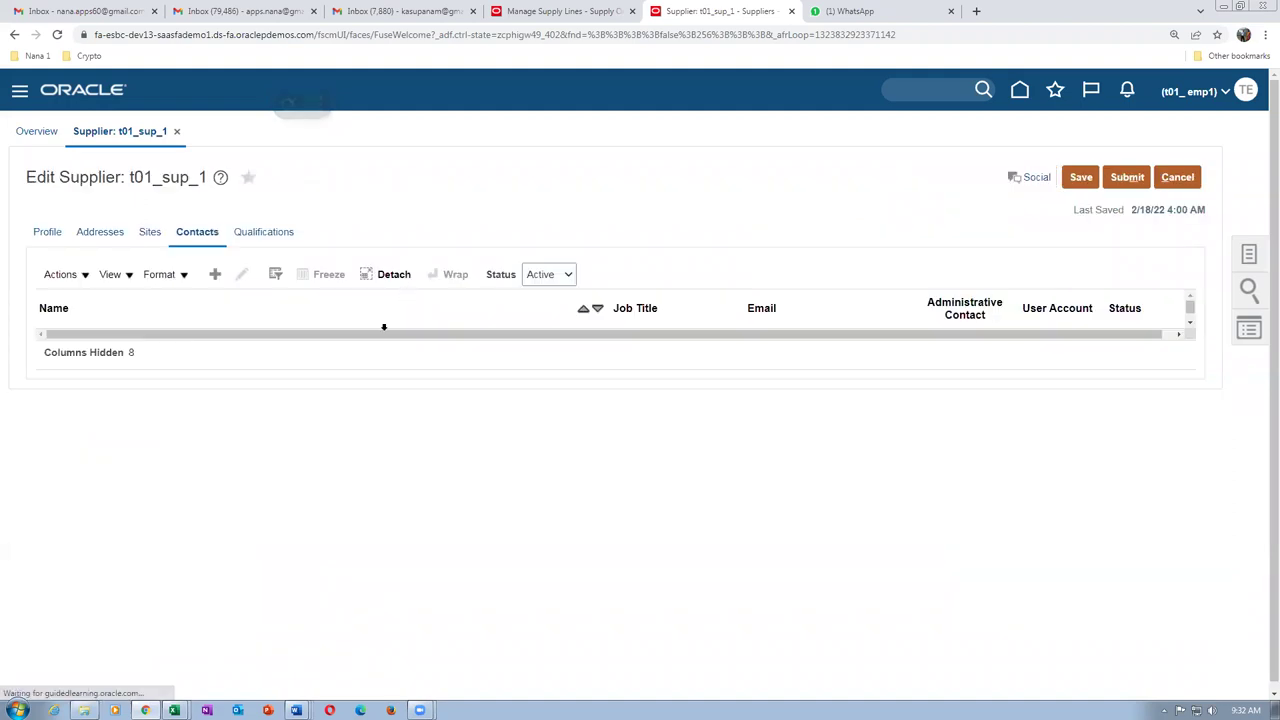
Show the Sites tab of supplier t01_sup_1, which has no sites yet.
{"action": "left_click", "coordinate": [148, 236]}
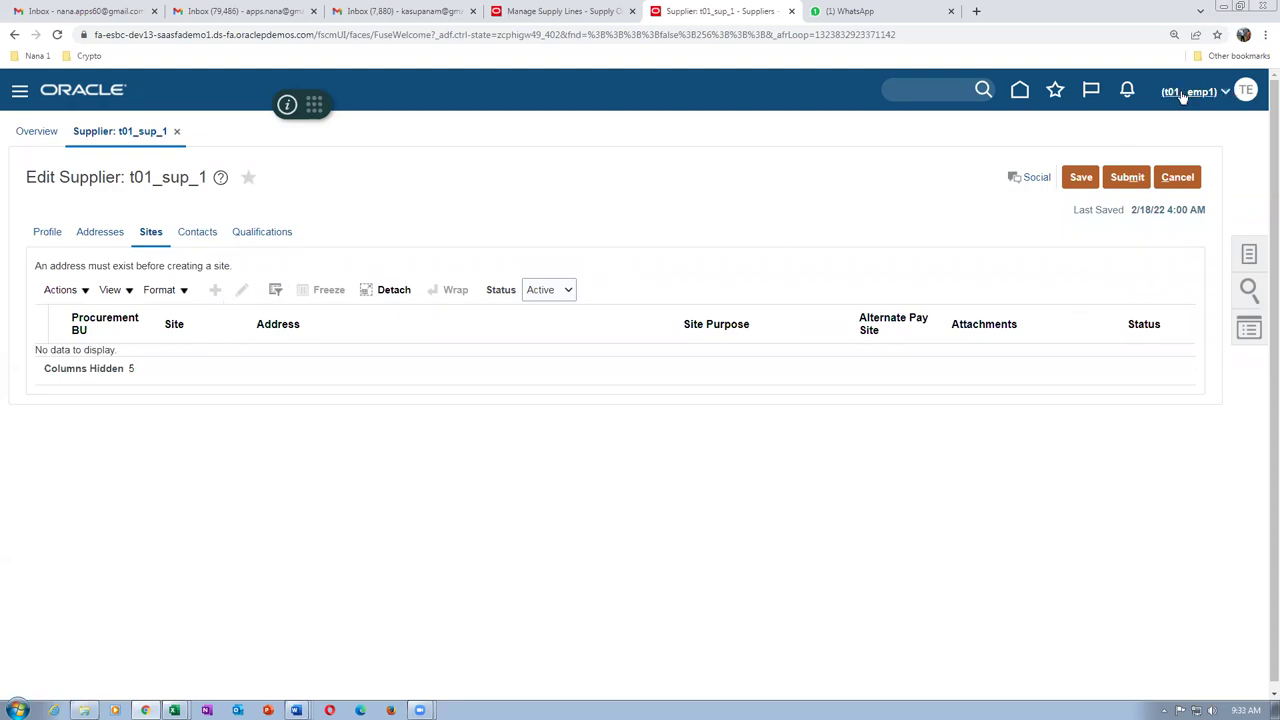
Duplicate the supplier page in a new browser tab and switch to the Oracle Applications home page.
{"action": "right_click", "coordinate": [704, 12]}
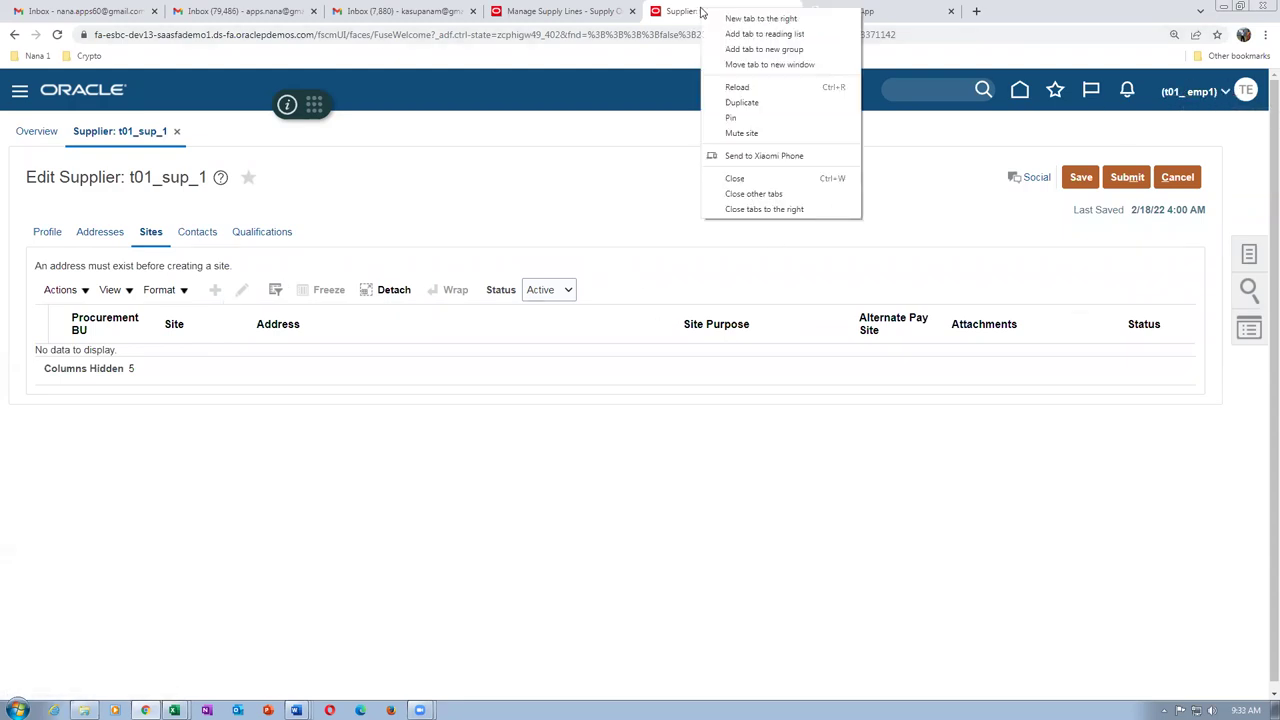
{"action": "left_click", "coordinate": [741, 103]}
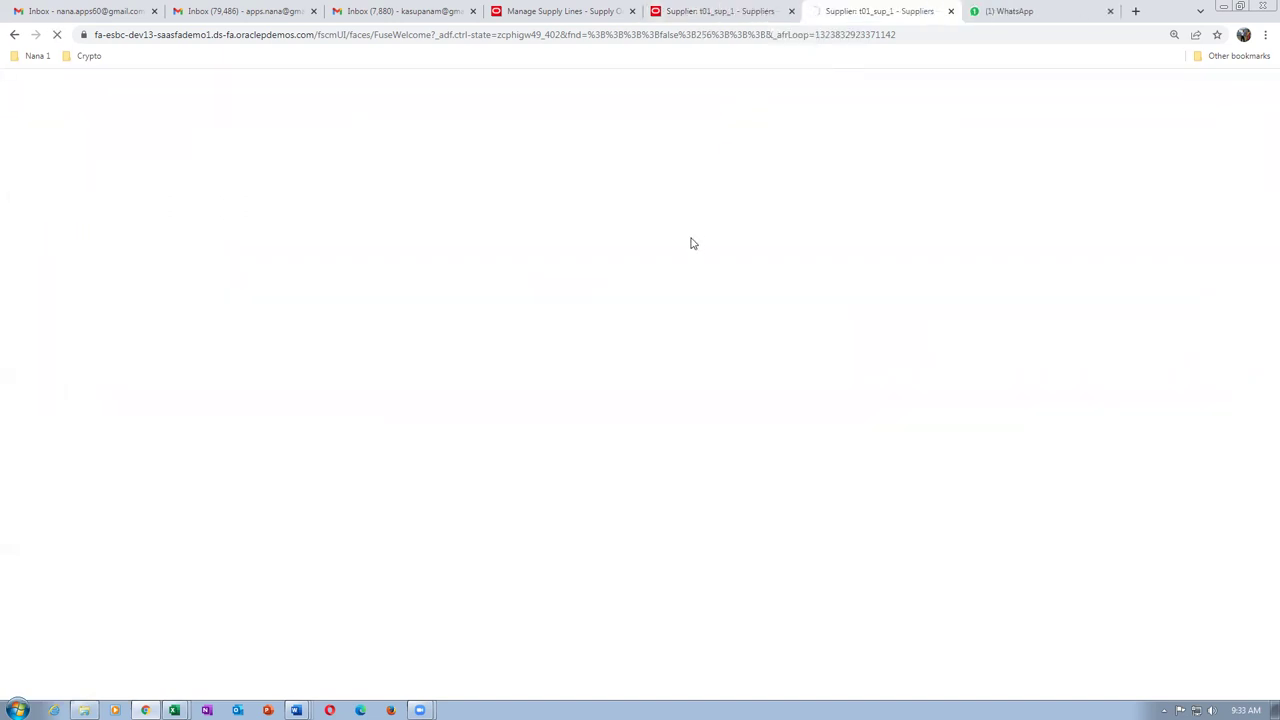
{"action": "left_click", "coordinate": [700, 14]}
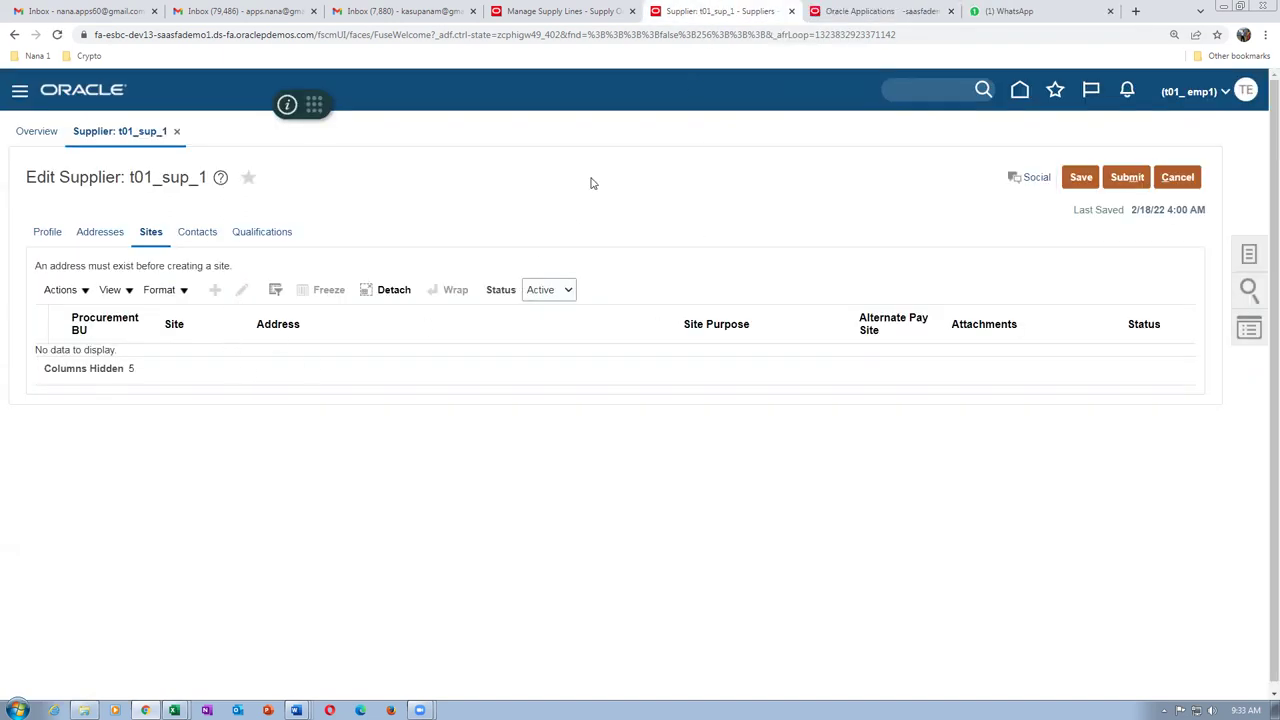
{"action": "left_click", "coordinate": [862, 13]}
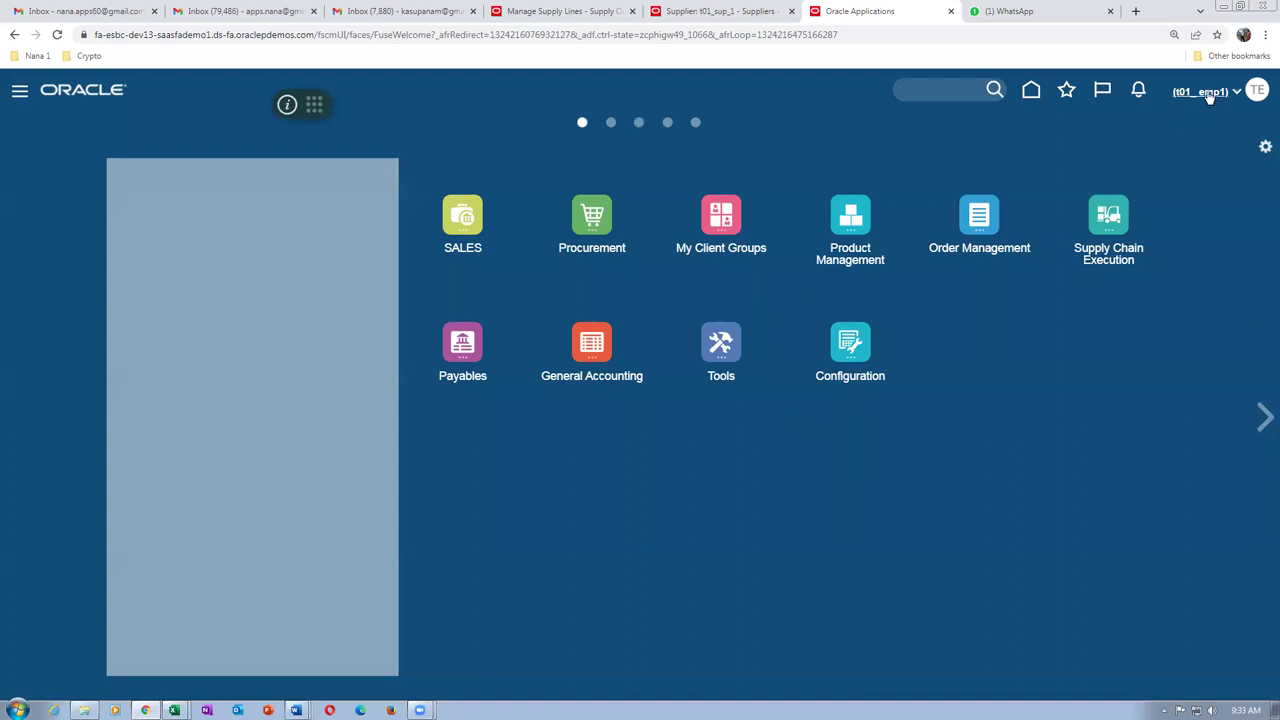
In Setup and Maintenance, search tasks for man%proc%agent% to find Manage Procurement Agents.
{"action": "left_click", "coordinate": [950, 334]}
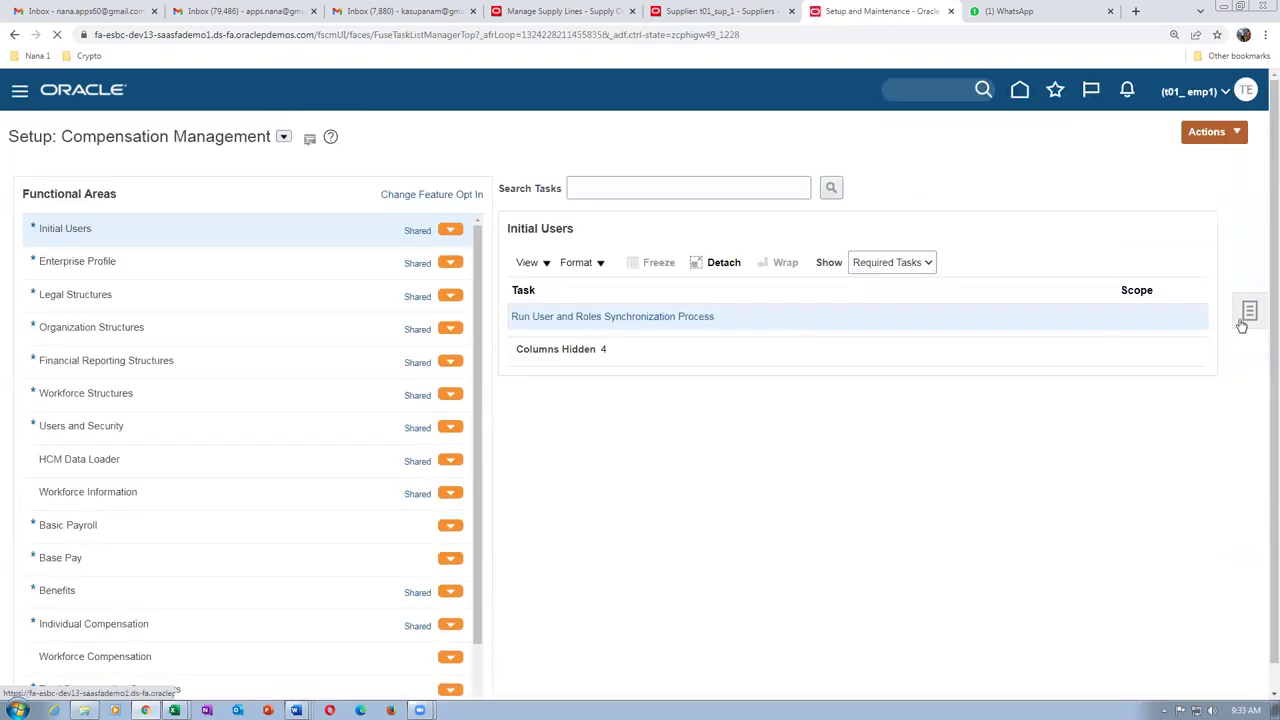
{"action": "left_click", "coordinate": [1249, 313]}
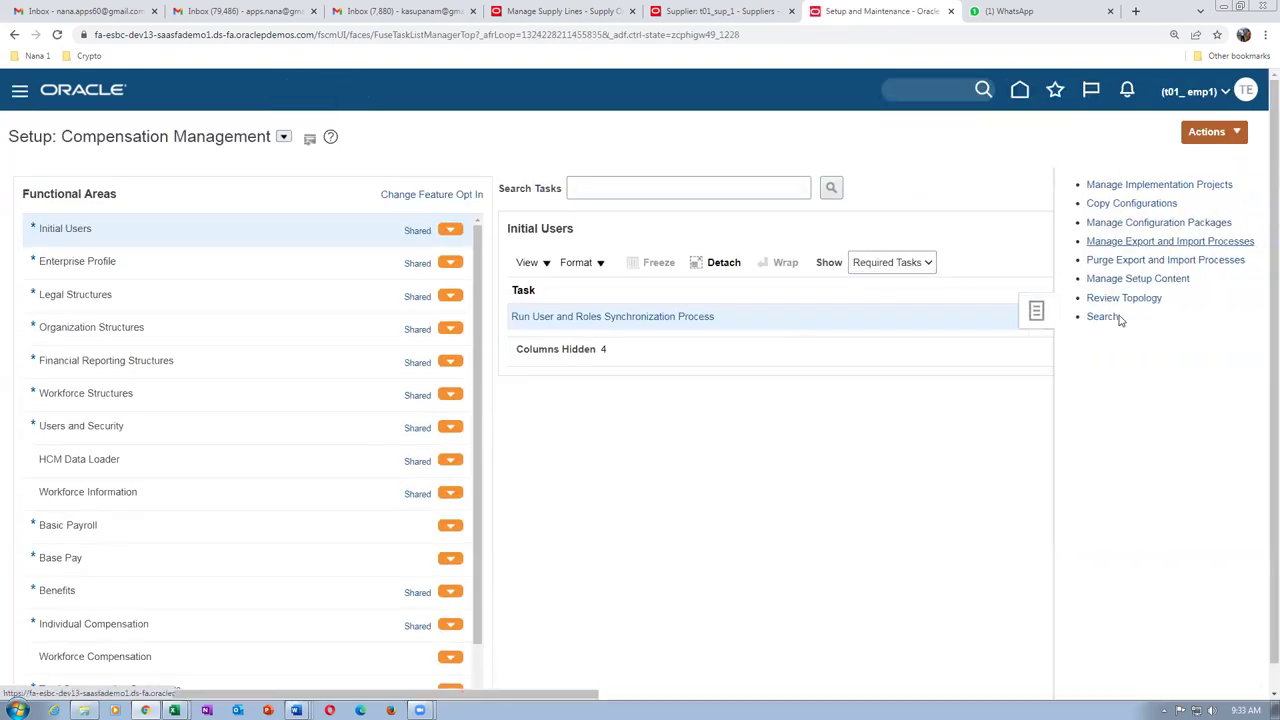
{"action": "left_click", "coordinate": [1113, 318]}
{"action": "left_click", "coordinate": [457, 181]}
{"action": "type", "text": "man%pro"}
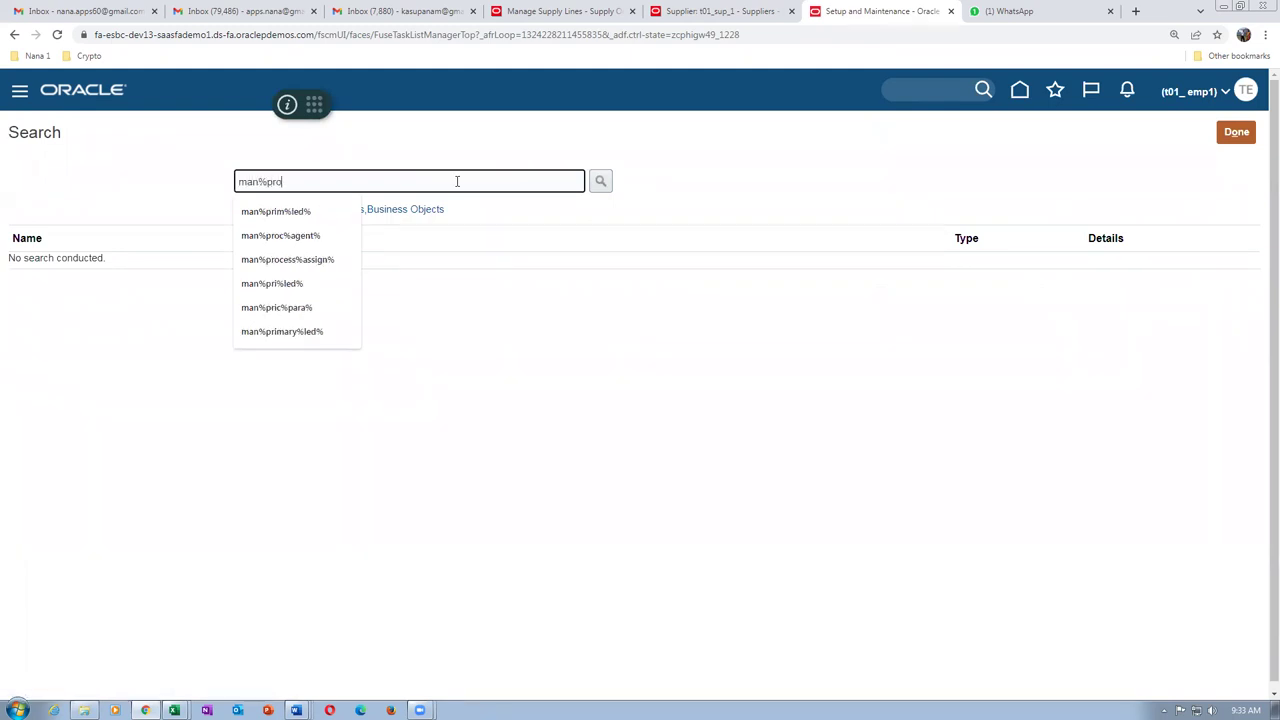
{"action": "type", "text": "c%agent%"}
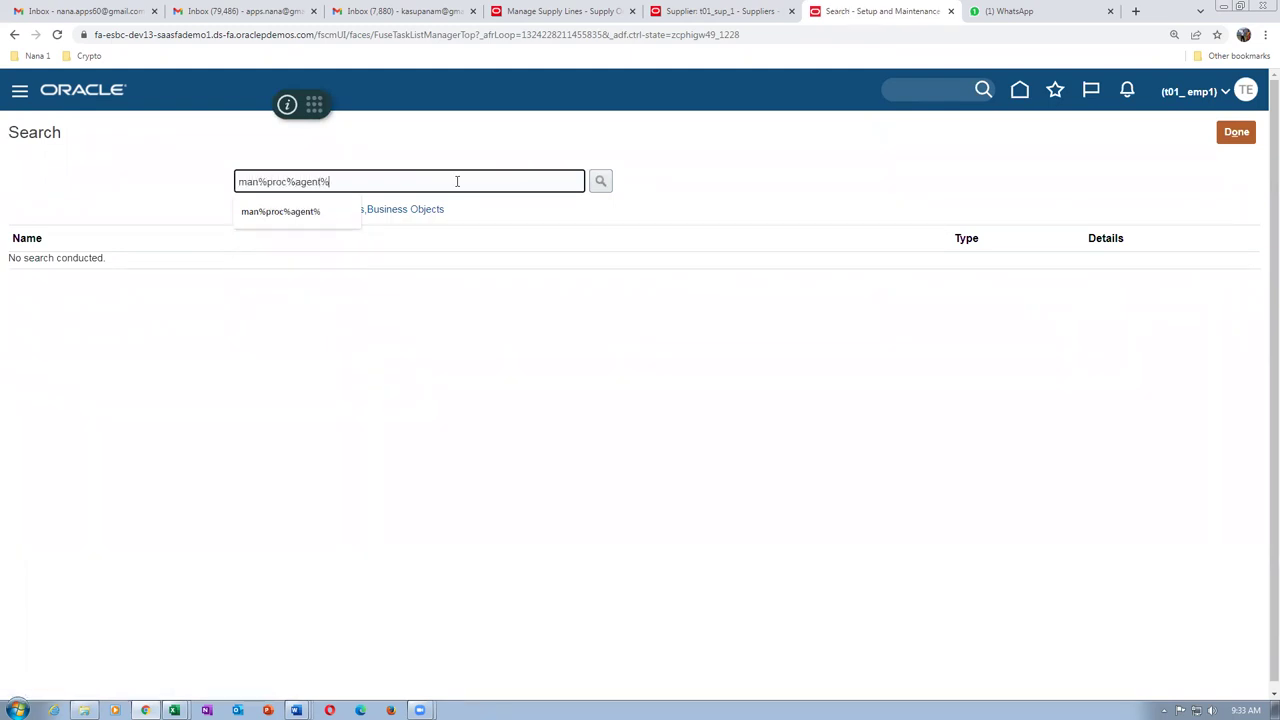
{"action": "key", "text": "Return"}
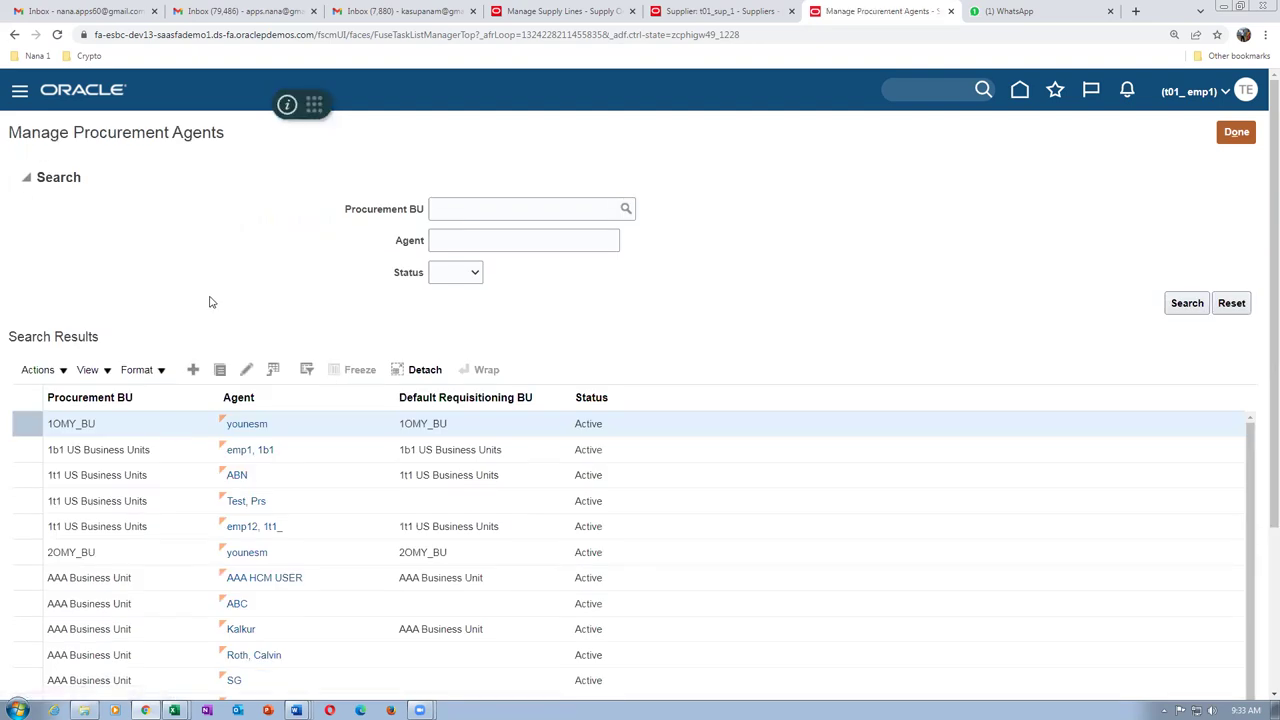
Create a procurement agent: BU t01_business_unit, the t01 employee as agent, default requisitioning BU t01_business_unit.
{"action": "left_click", "coordinate": [193, 369]}
{"action": "left_click", "coordinate": [578, 182]}
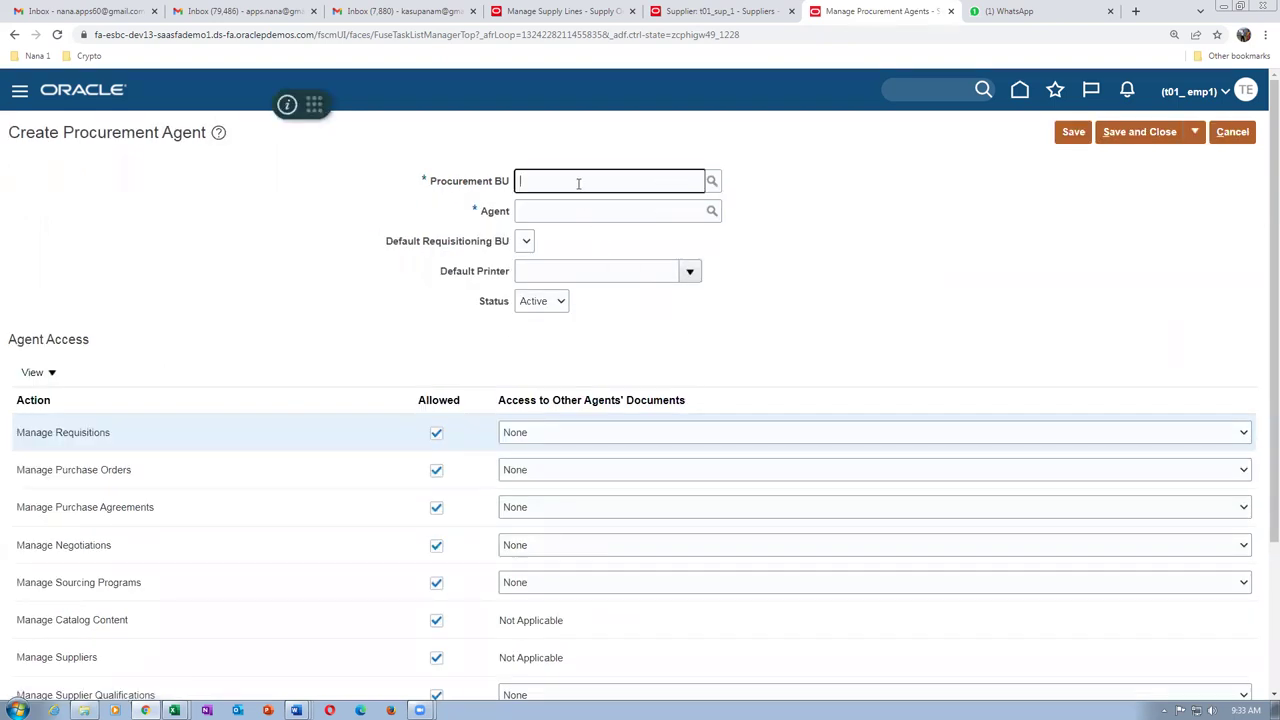
{"action": "type", "text": "t01"}
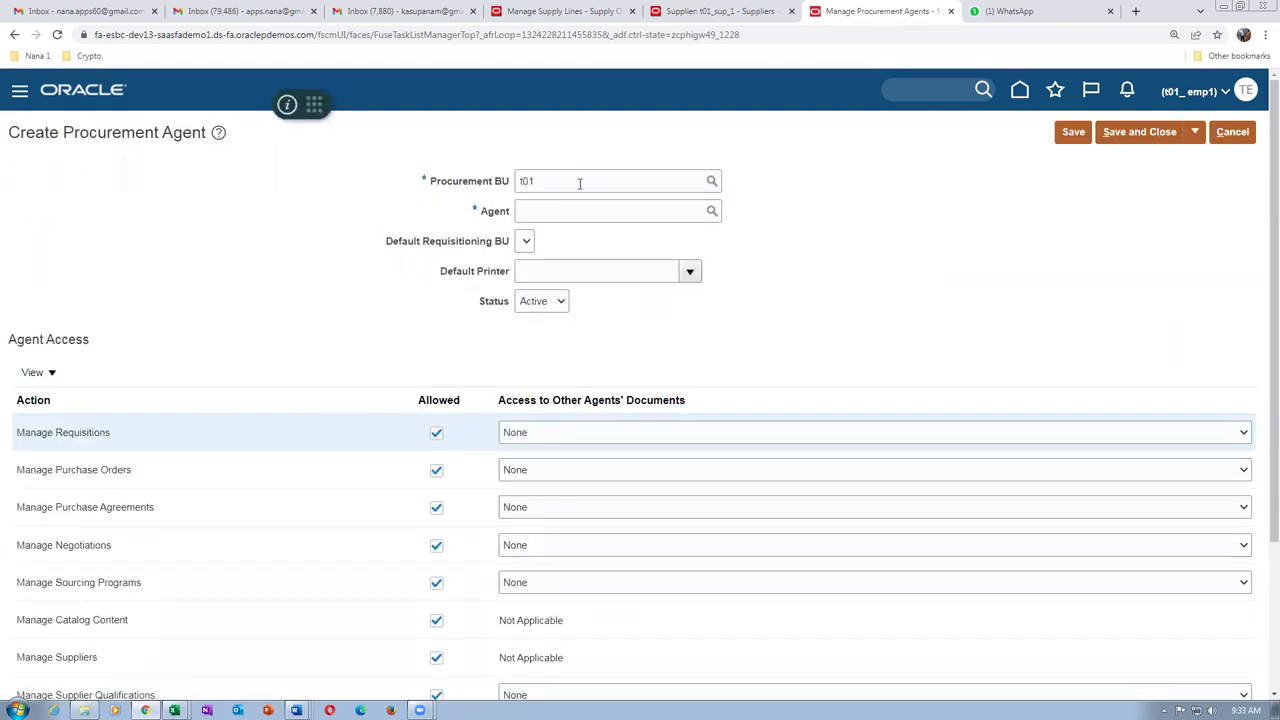
{"action": "key", "text": "Tab"}
{"action": "left_click", "coordinate": [567, 210]}
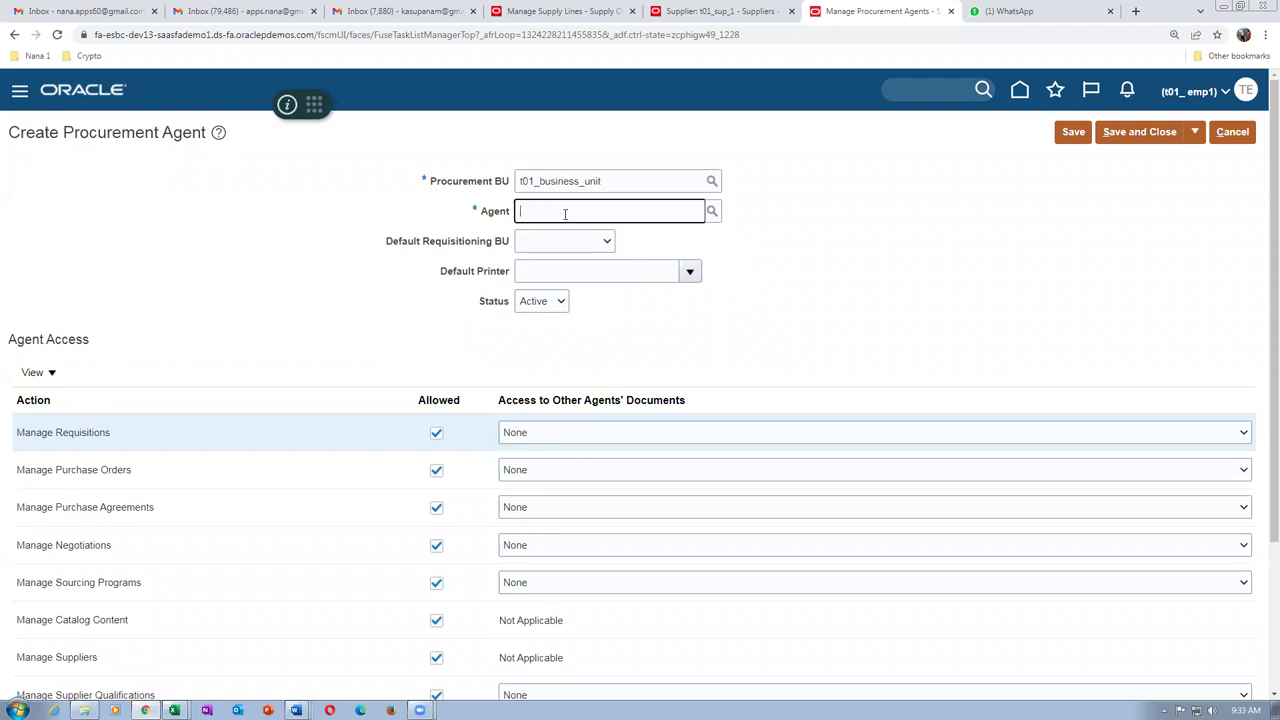
{"action": "type", "text": "emp1, t01_"}
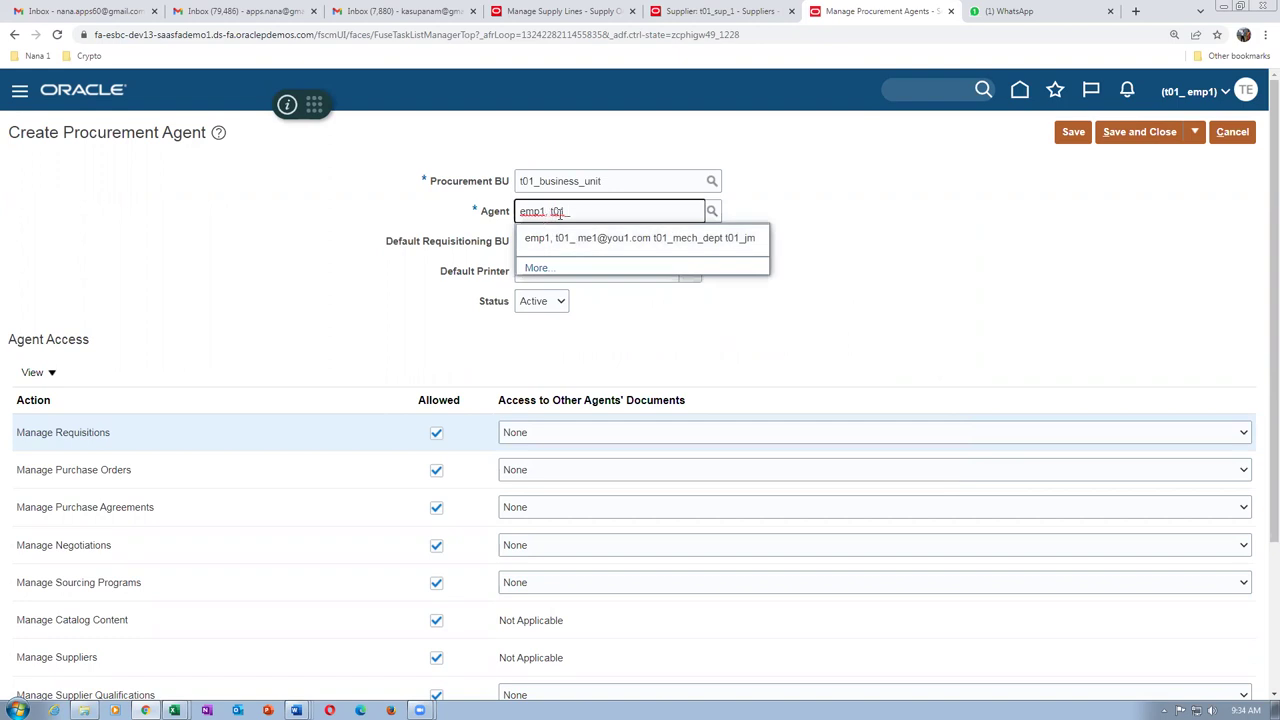
{"action": "left_click", "coordinate": [586, 238]}
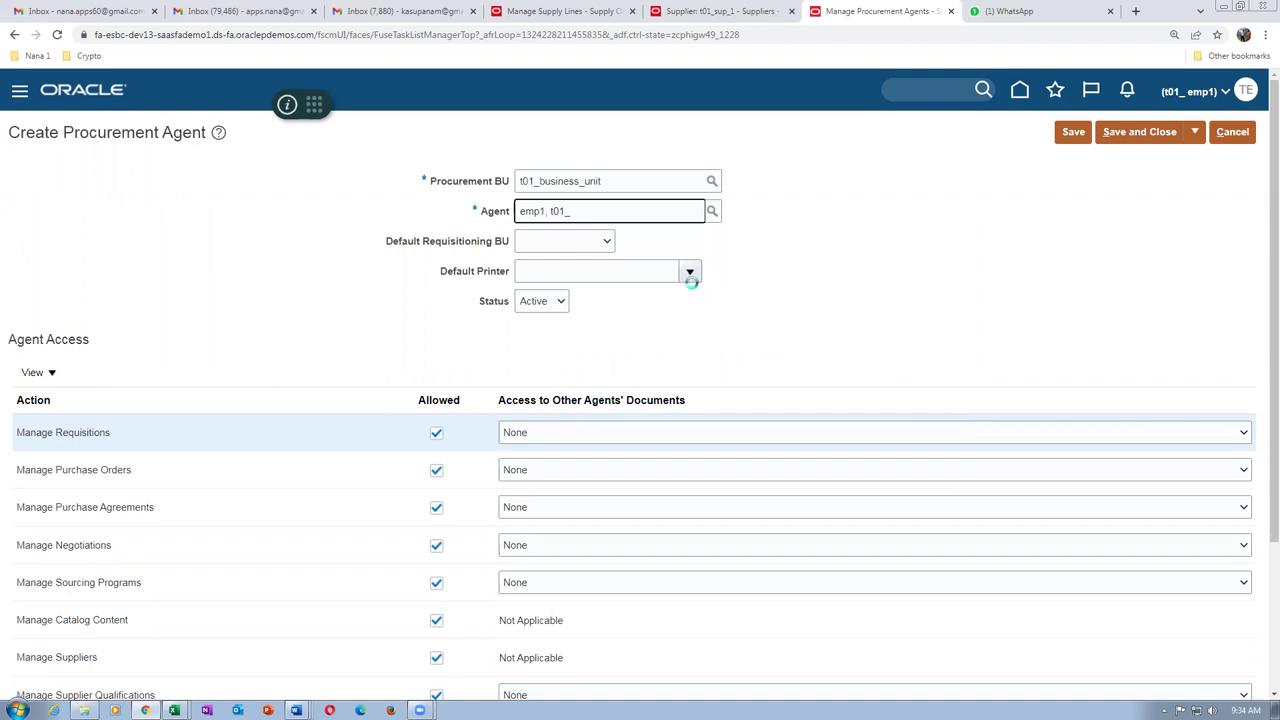
{"action": "left_click", "coordinate": [550, 243]}
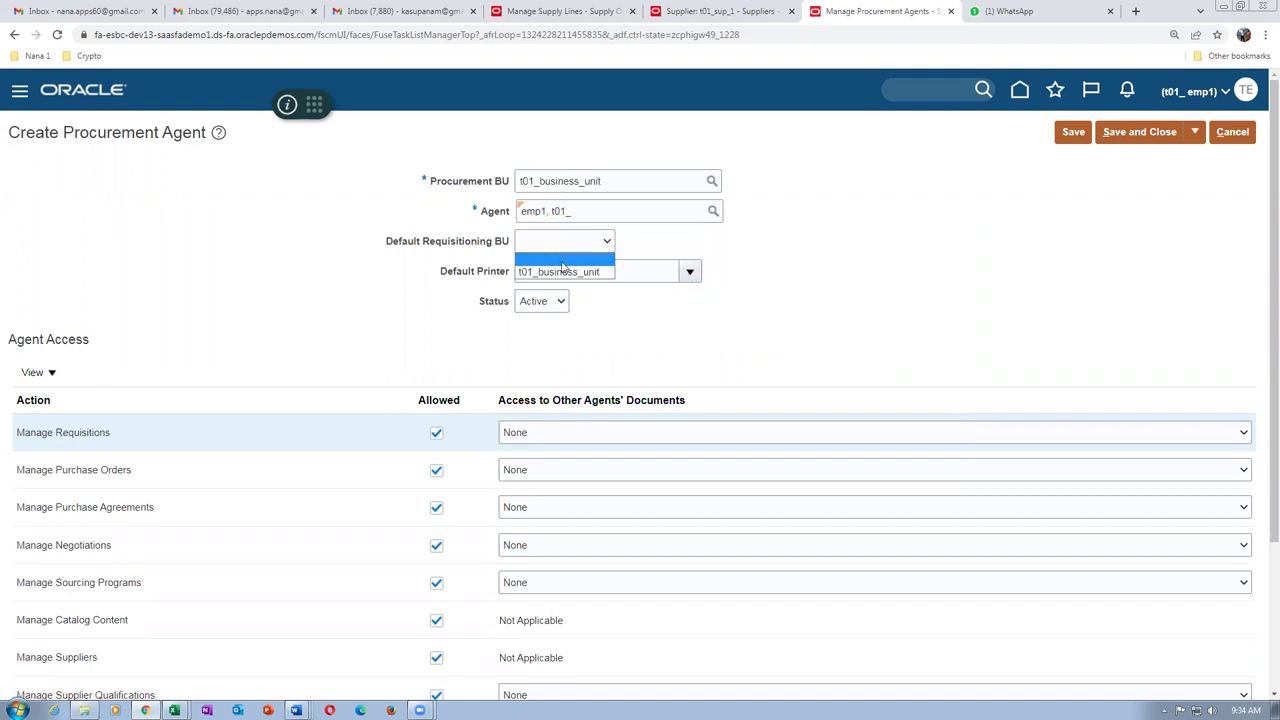
{"action": "left_click", "coordinate": [562, 271]}
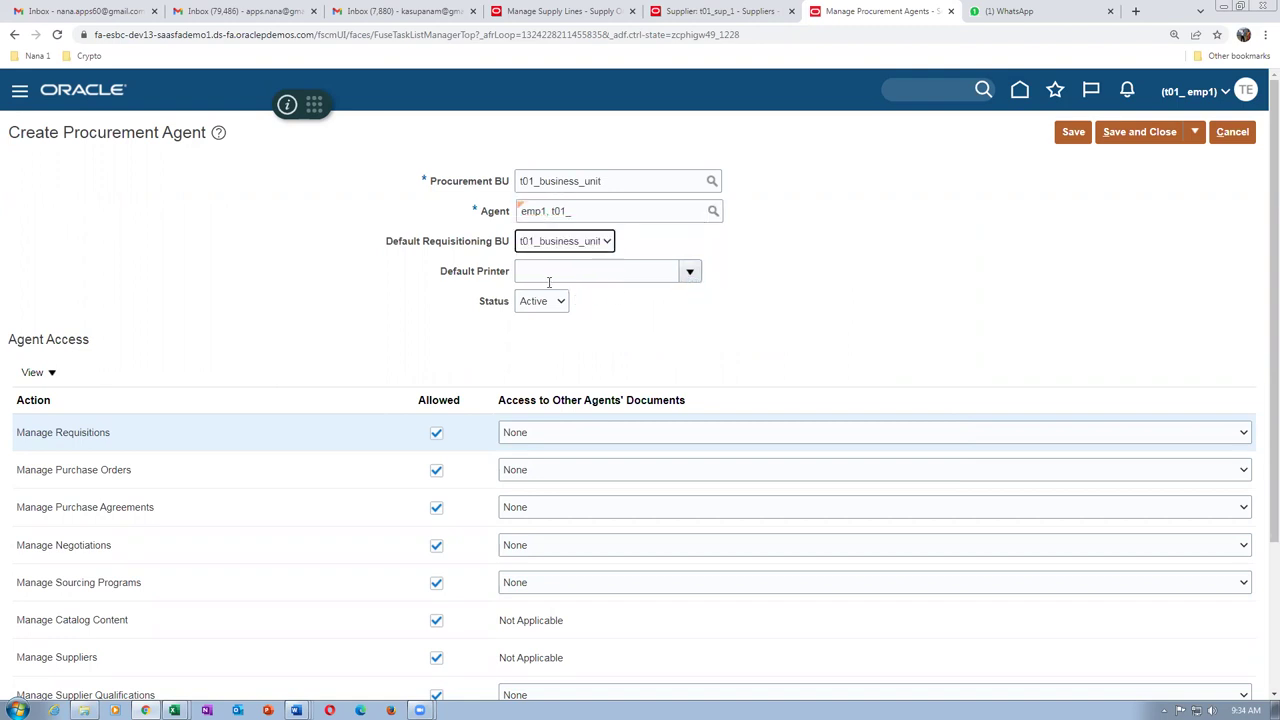
{"action": "left_click", "coordinate": [685, 320]}
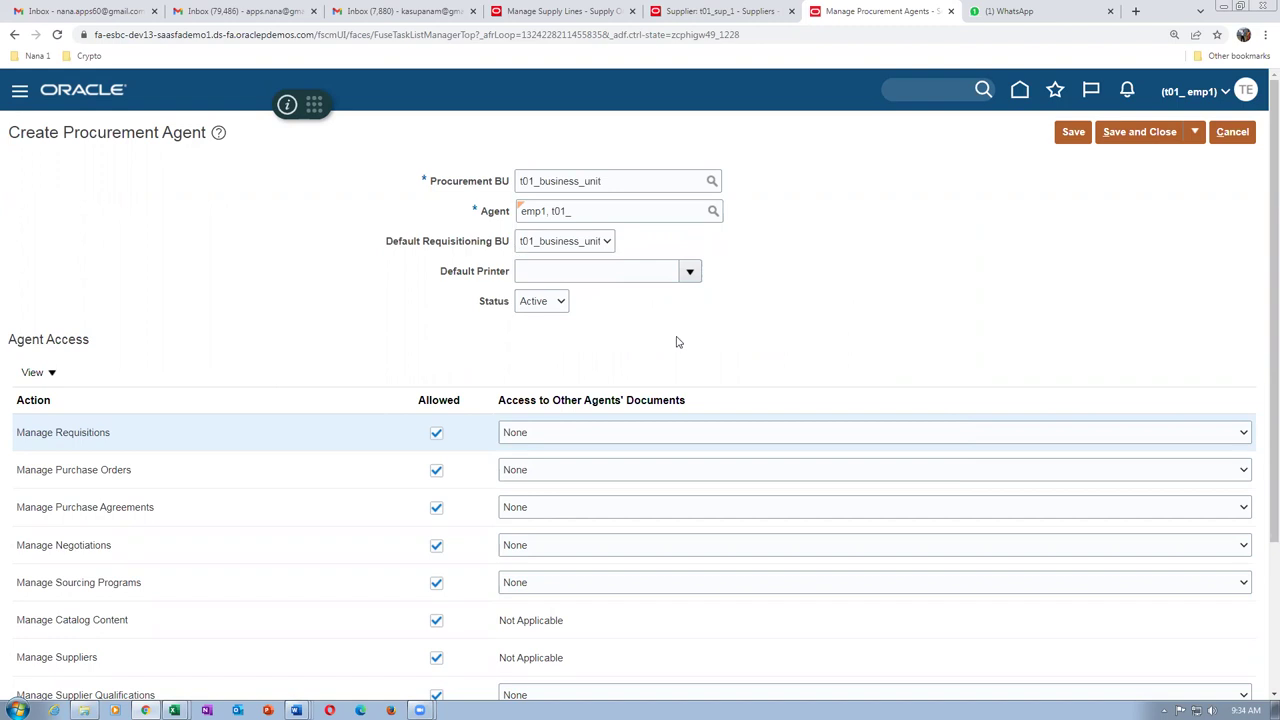
Grant Full access for requisitions, purchase orders, purchase agreements, negotiations and sourcing programs.
{"action": "scroll", "coordinate": [676, 342], "scroll_direction": "down", "scroll_amount": 1}
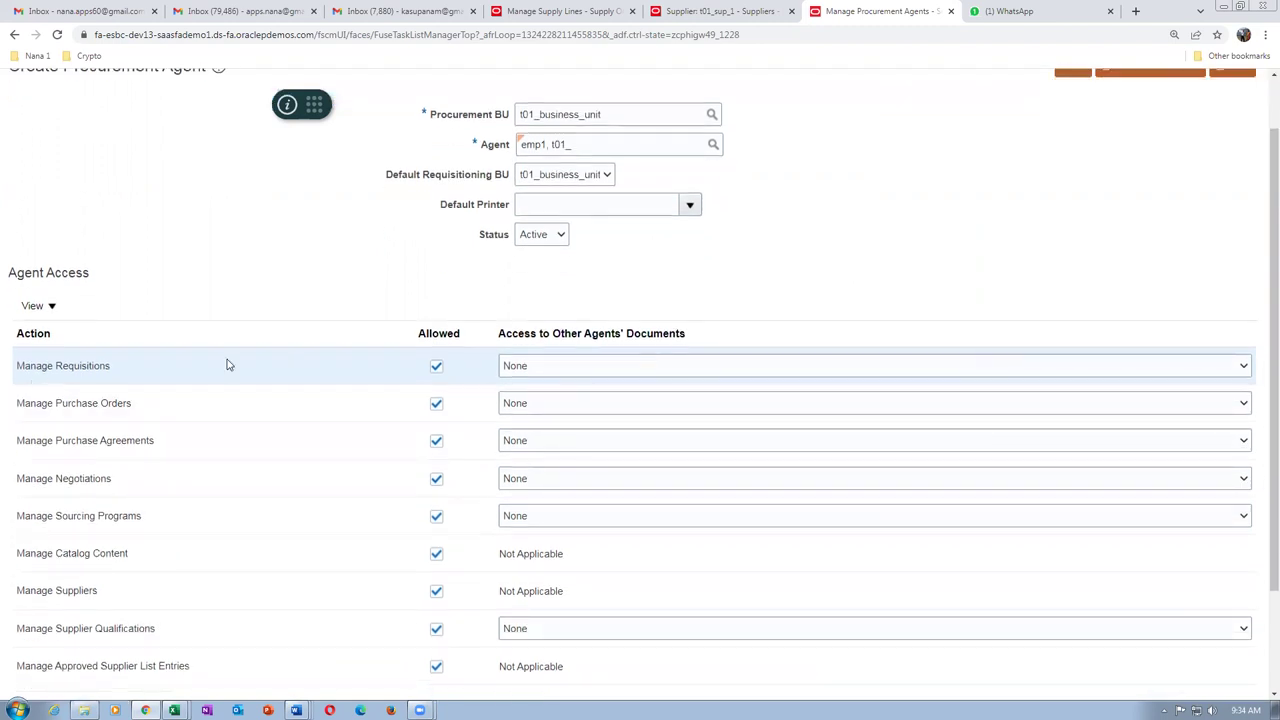
{"action": "left_click", "coordinate": [513, 367]}
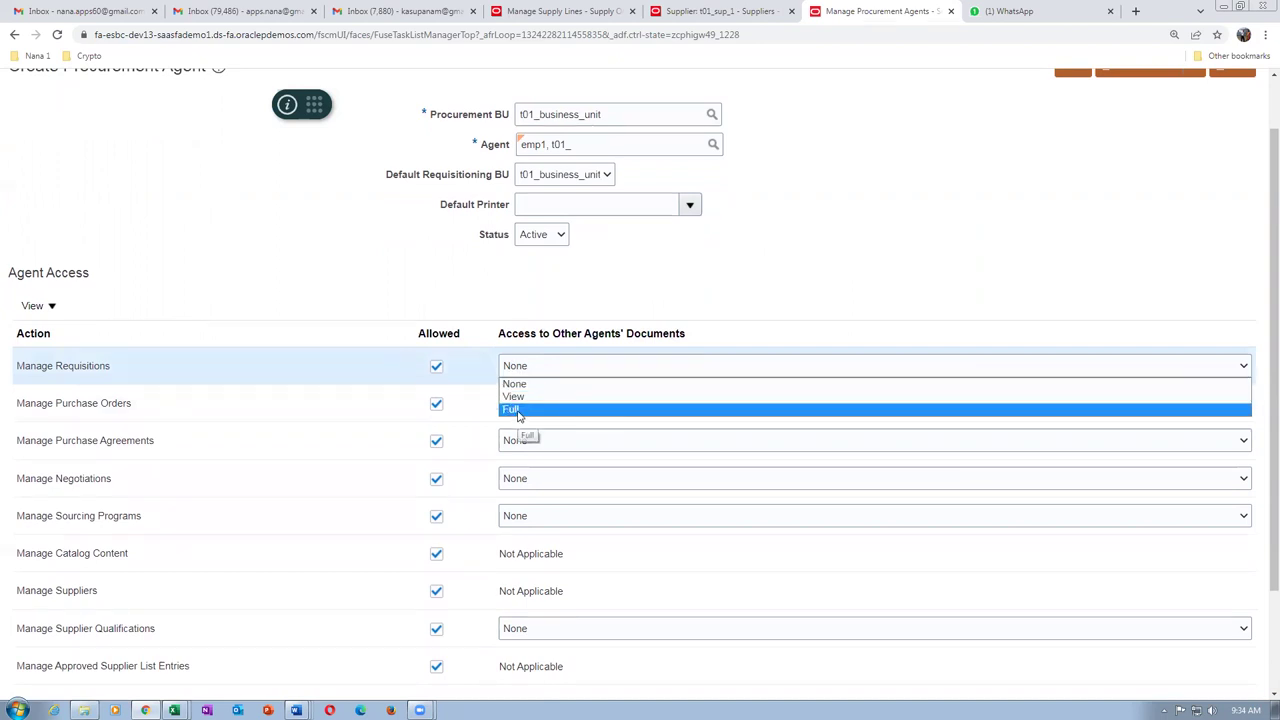
{"action": "left_click", "coordinate": [517, 411]}
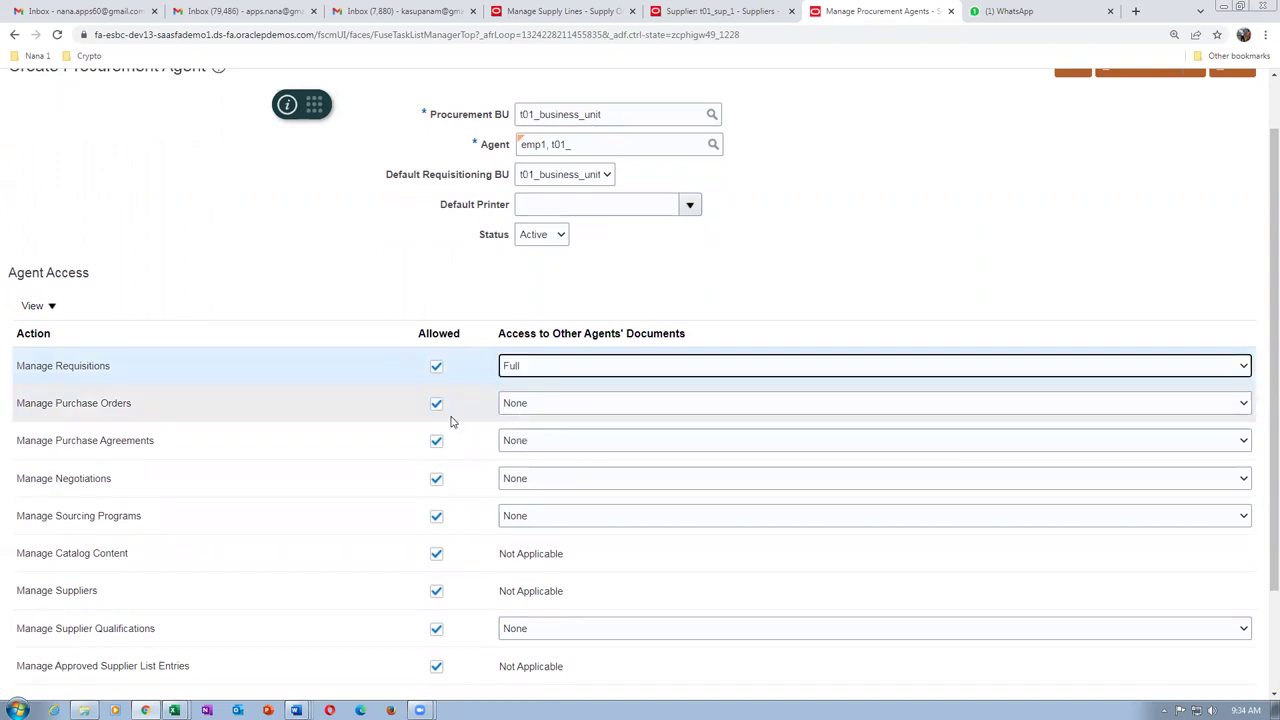
{"action": "left_click", "coordinate": [534, 405]}
{"action": "left_click", "coordinate": [512, 461]}
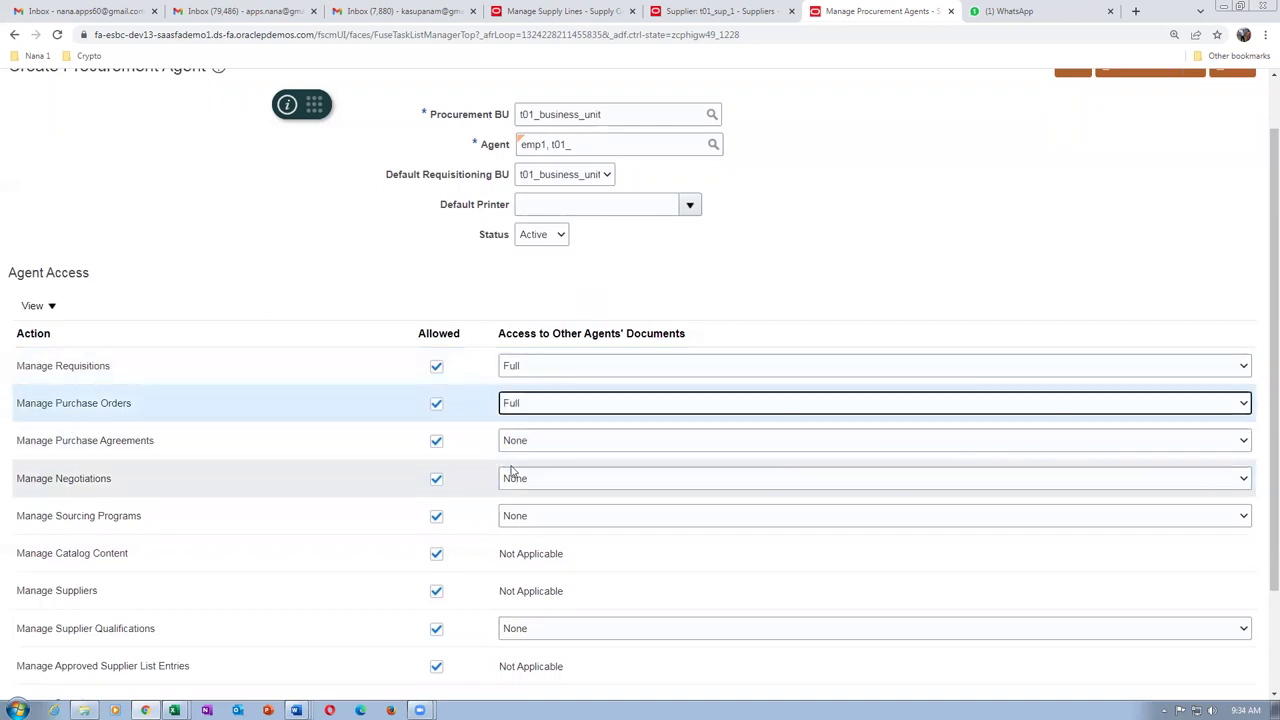
{"action": "left_click", "coordinate": [553, 443]}
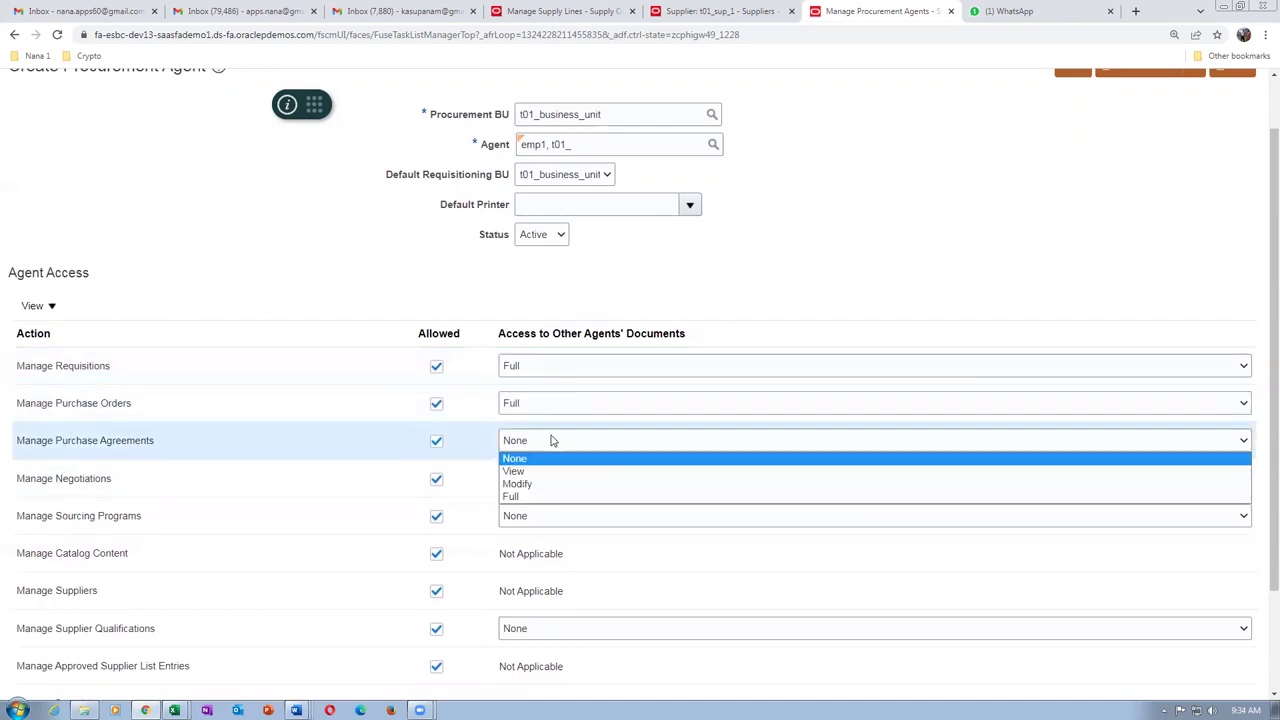
{"action": "left_click", "coordinate": [530, 496]}
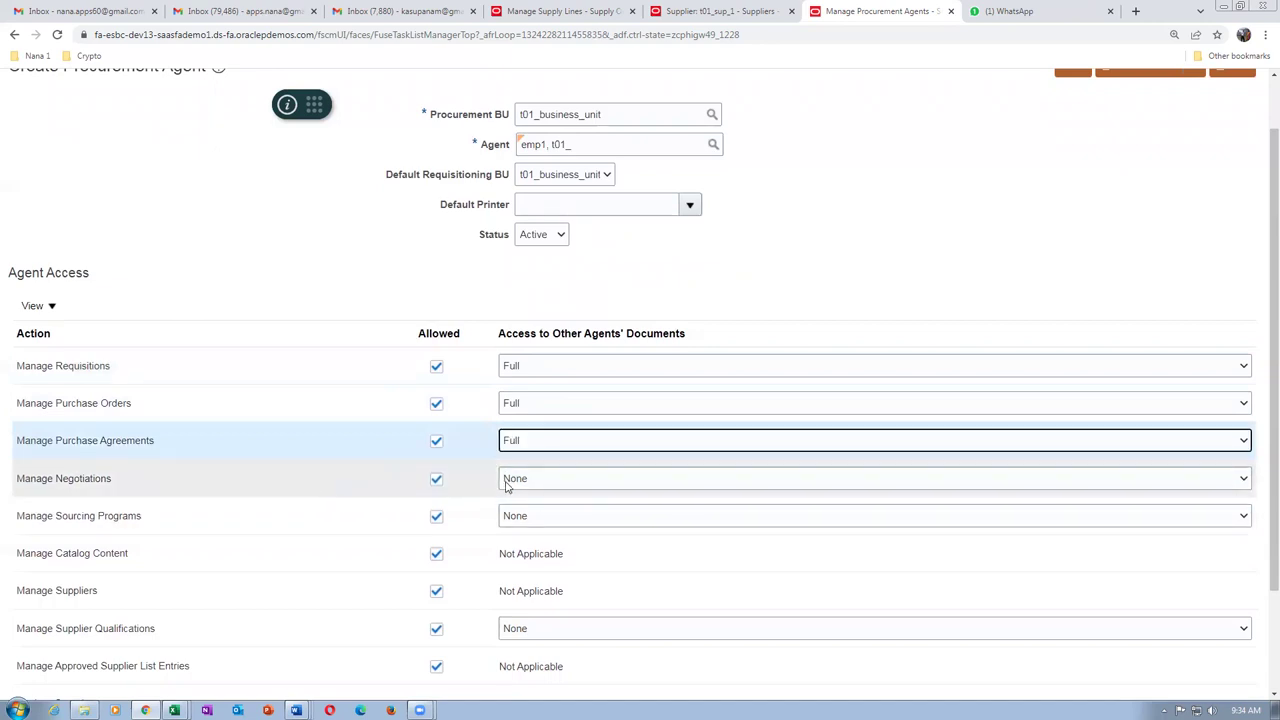
{"action": "left_click", "coordinate": [562, 480]}
{"action": "left_click", "coordinate": [540, 521]}
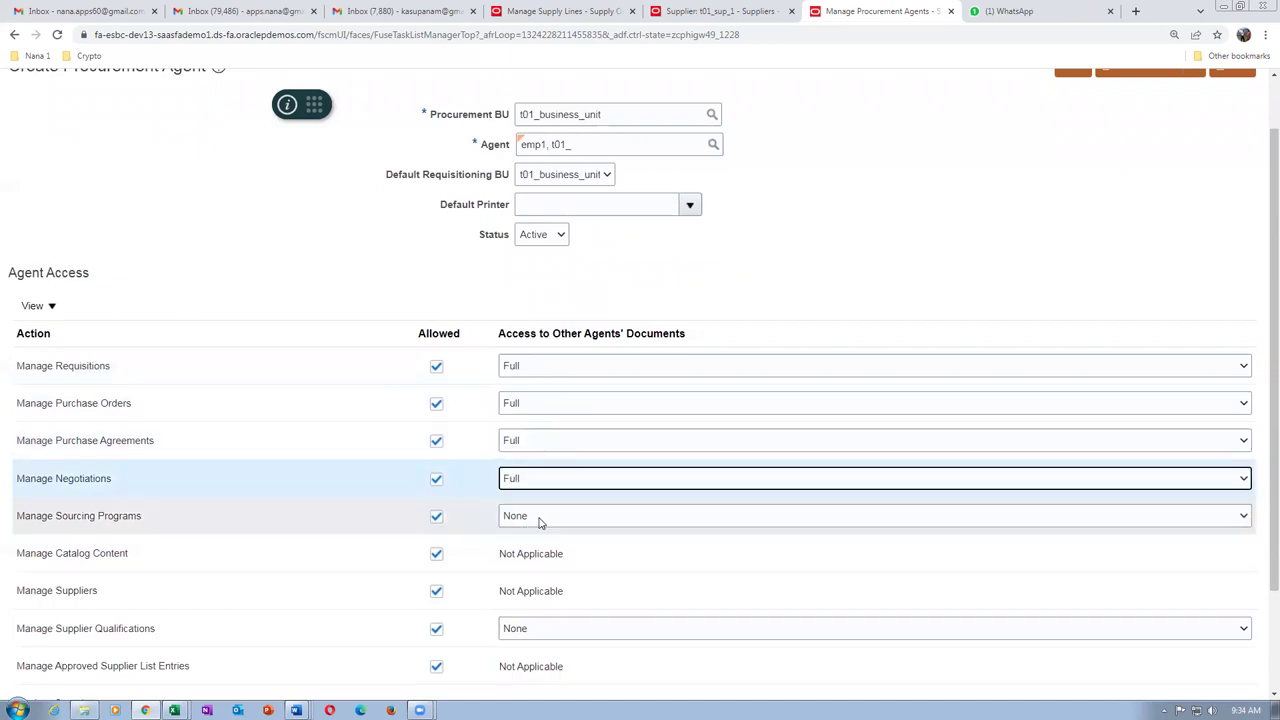
{"action": "left_click", "coordinate": [560, 516]}
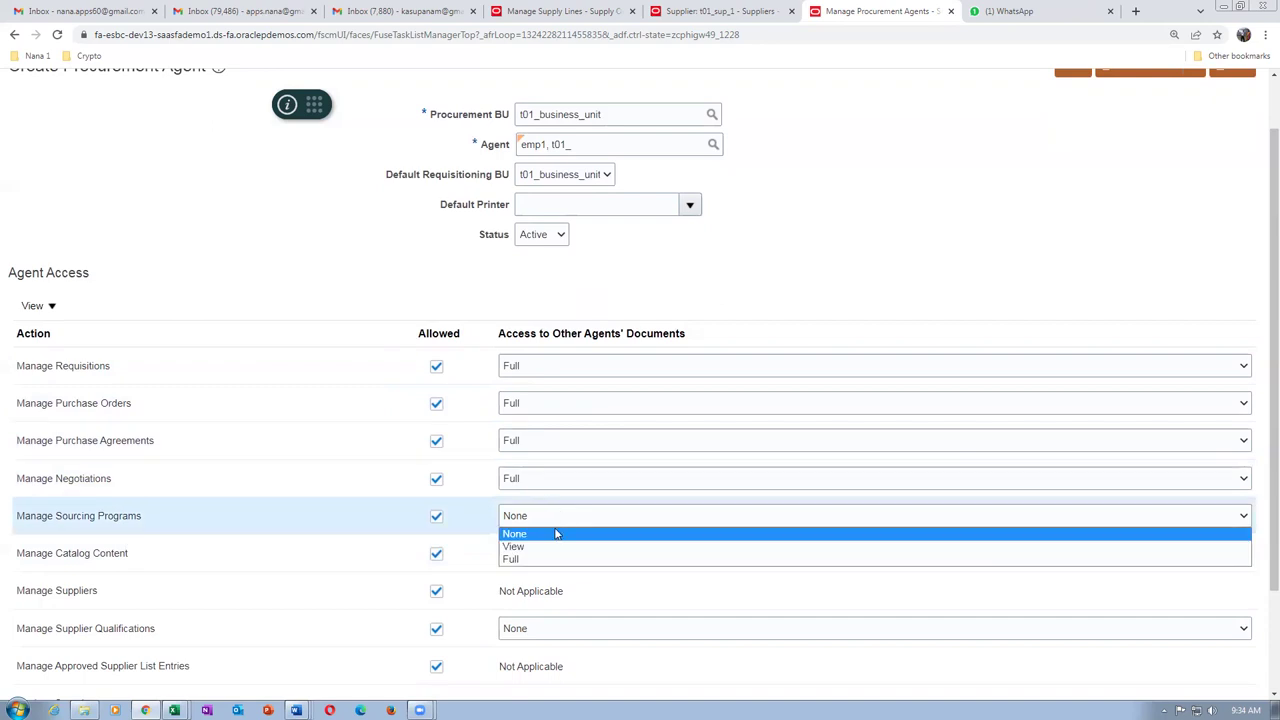
{"action": "left_click", "coordinate": [530, 558]}
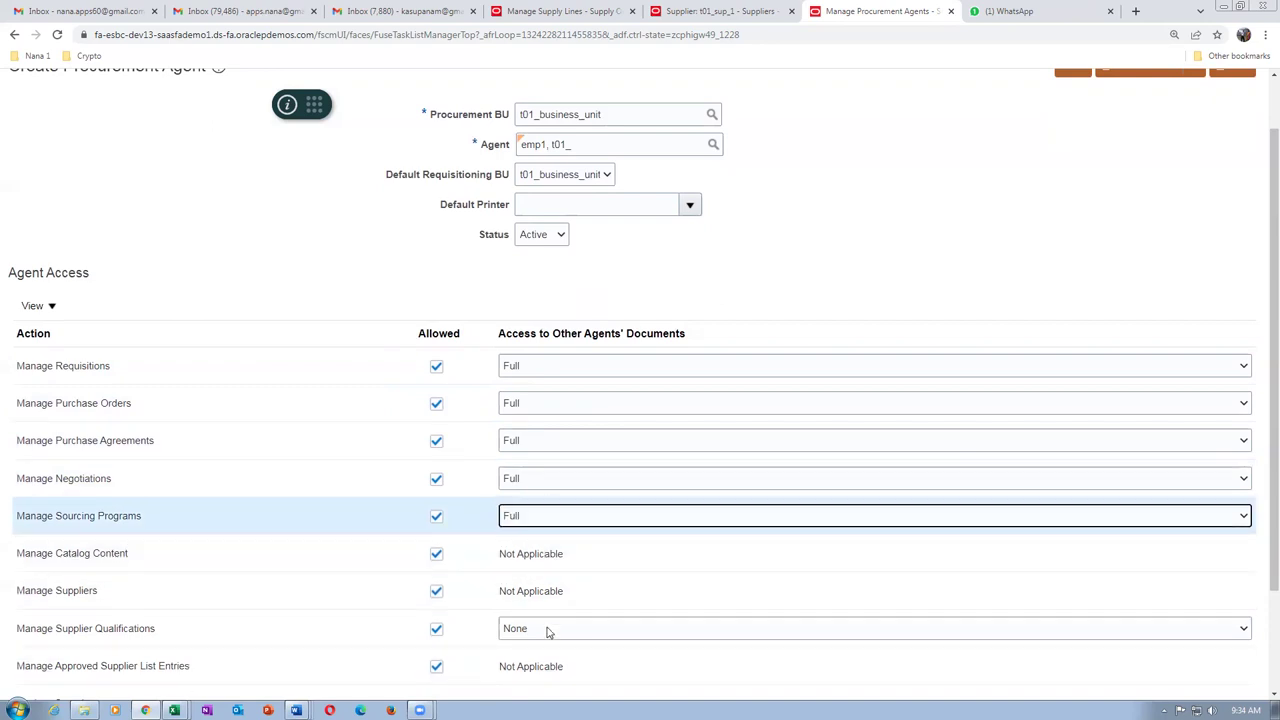
Grant Full access for supplier qualifications too, then save and close the new procurement agent.
{"action": "scroll", "coordinate": [548, 632], "scroll_direction": "down", "scroll_amount": 2}
{"action": "left_click", "coordinate": [520, 495]}
{"action": "left_click", "coordinate": [521, 538]}
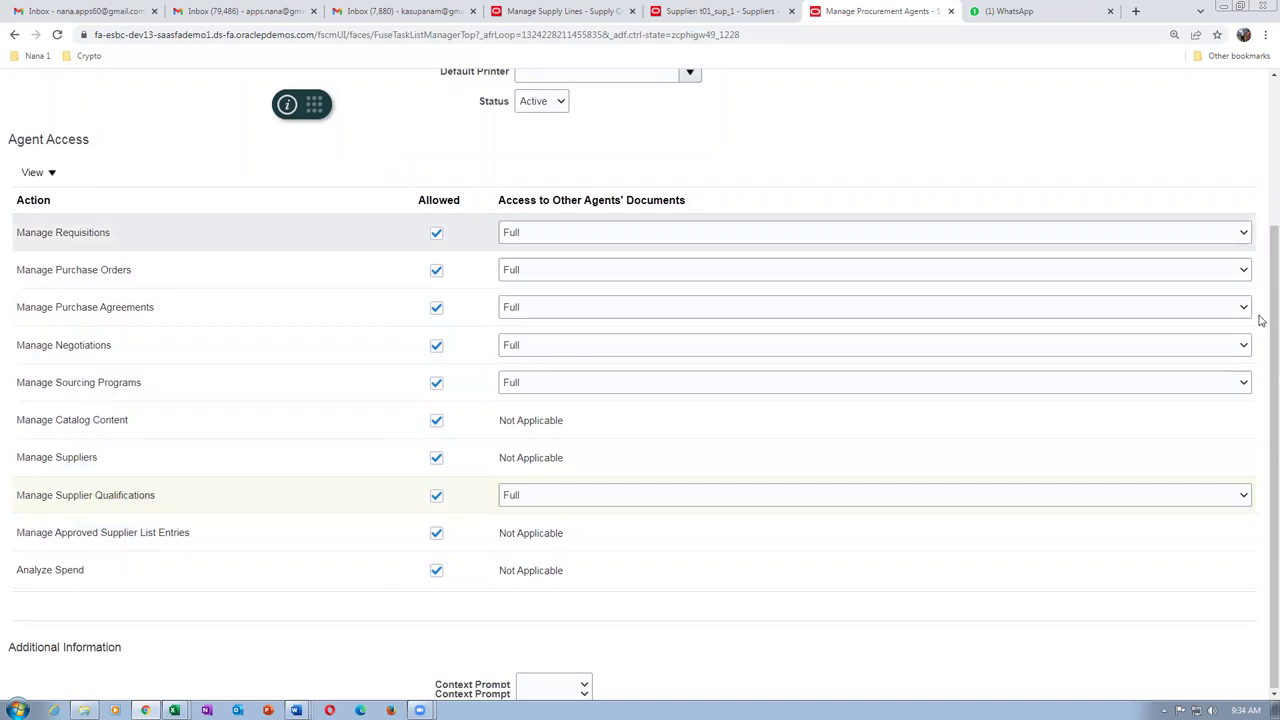
{"action": "scroll", "coordinate": [1258, 316], "scroll_direction": "up", "scroll_amount": 3}
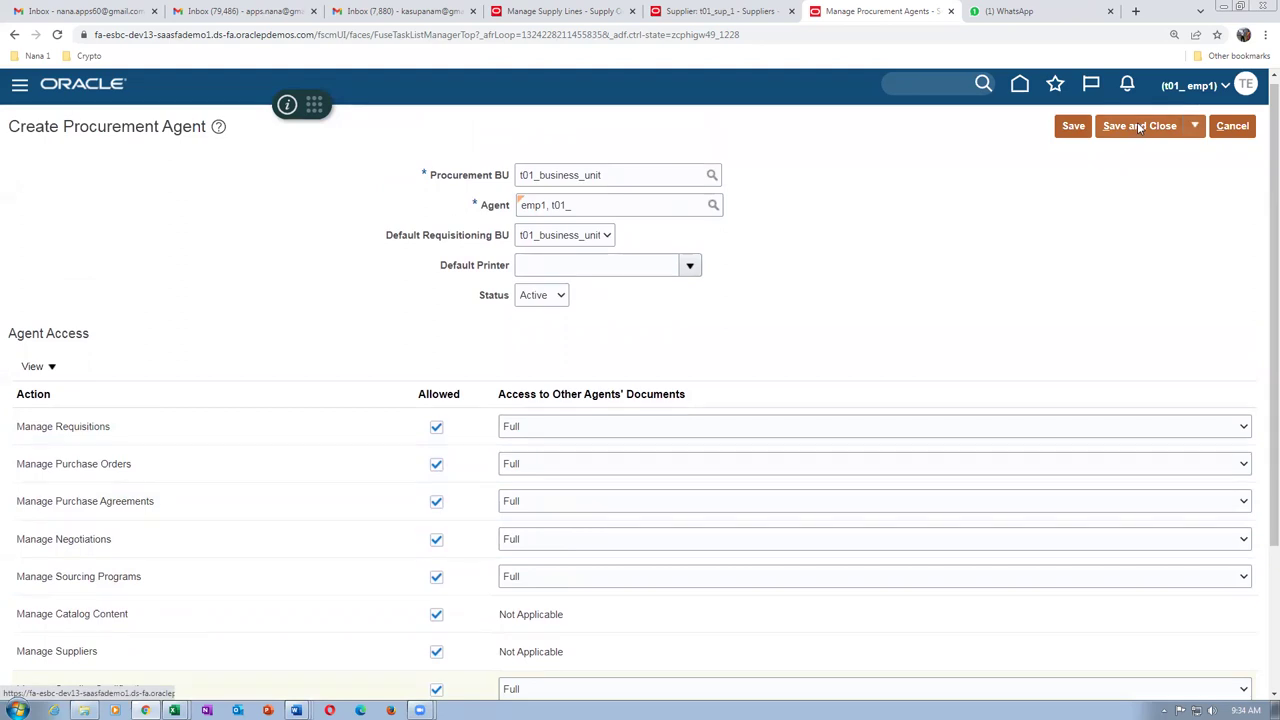
{"action": "left_click", "coordinate": [1139, 127]}
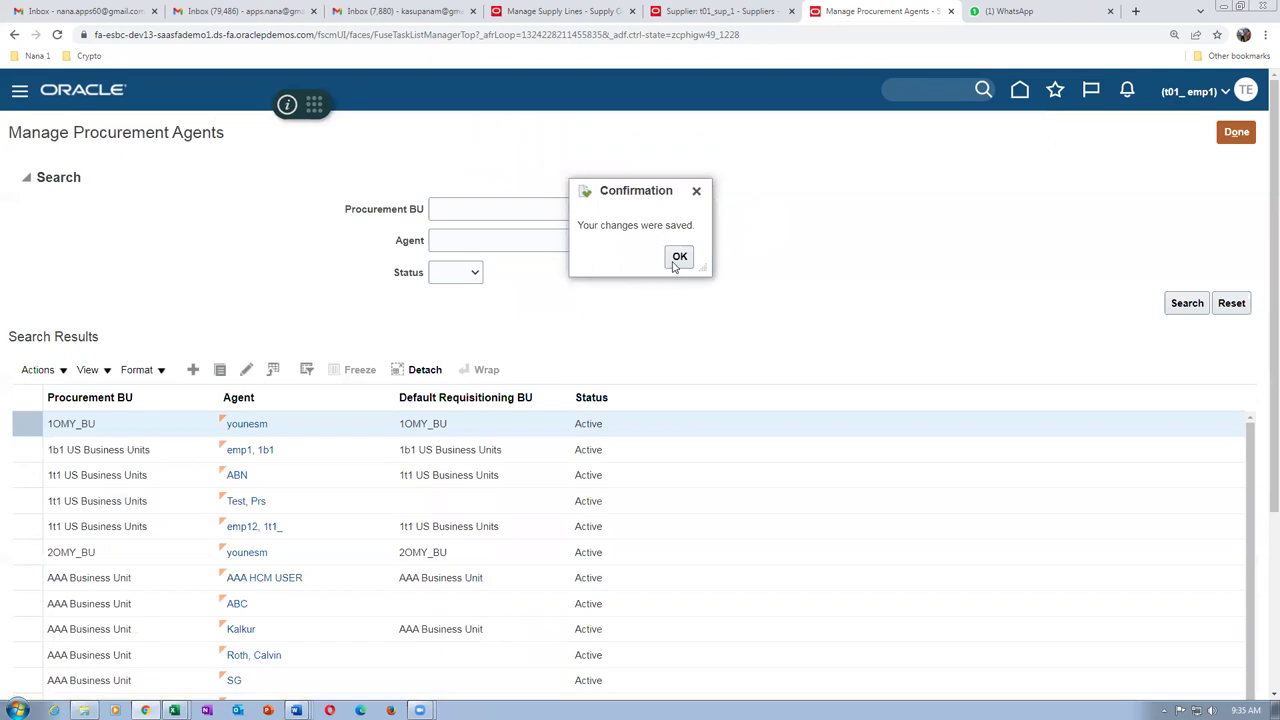
{"action": "left_click", "coordinate": [676, 262]}
{"action": "left_click", "coordinate": [514, 10]}
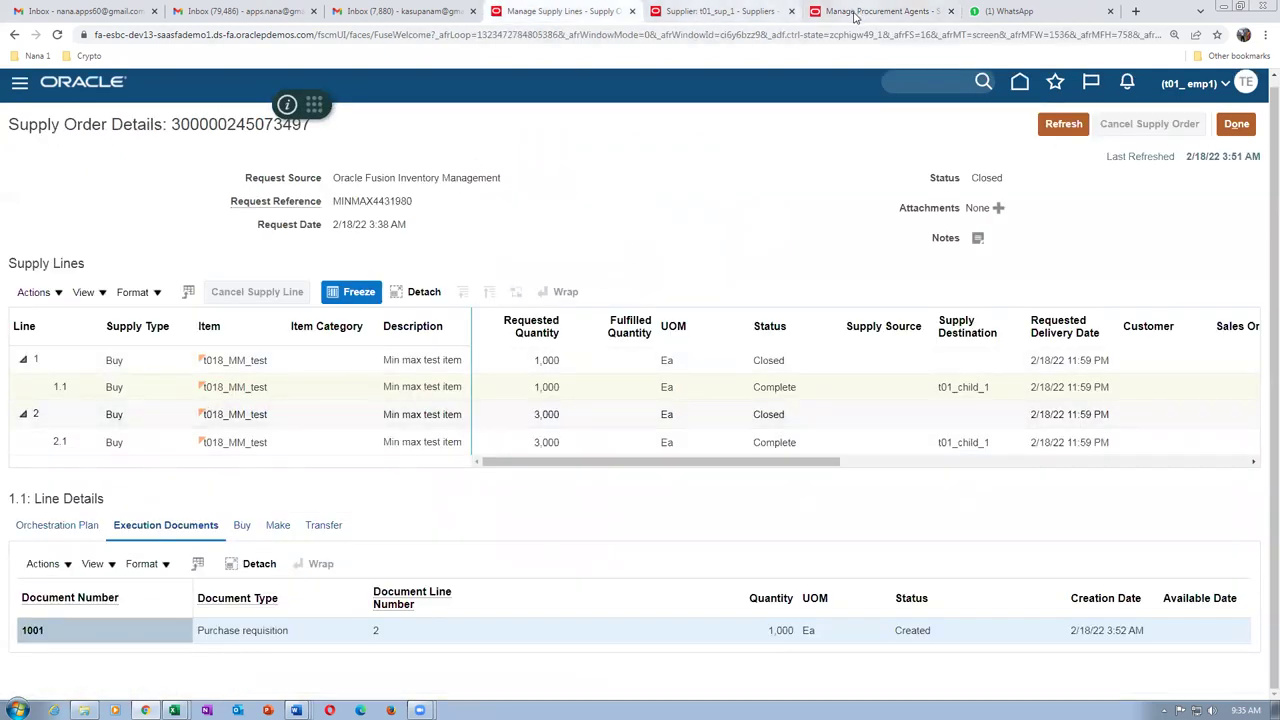
Save t01_sup_1's pending edits, cancel editing without submitting, and finish with Done.
{"action": "left_click", "coordinate": [710, 14]}
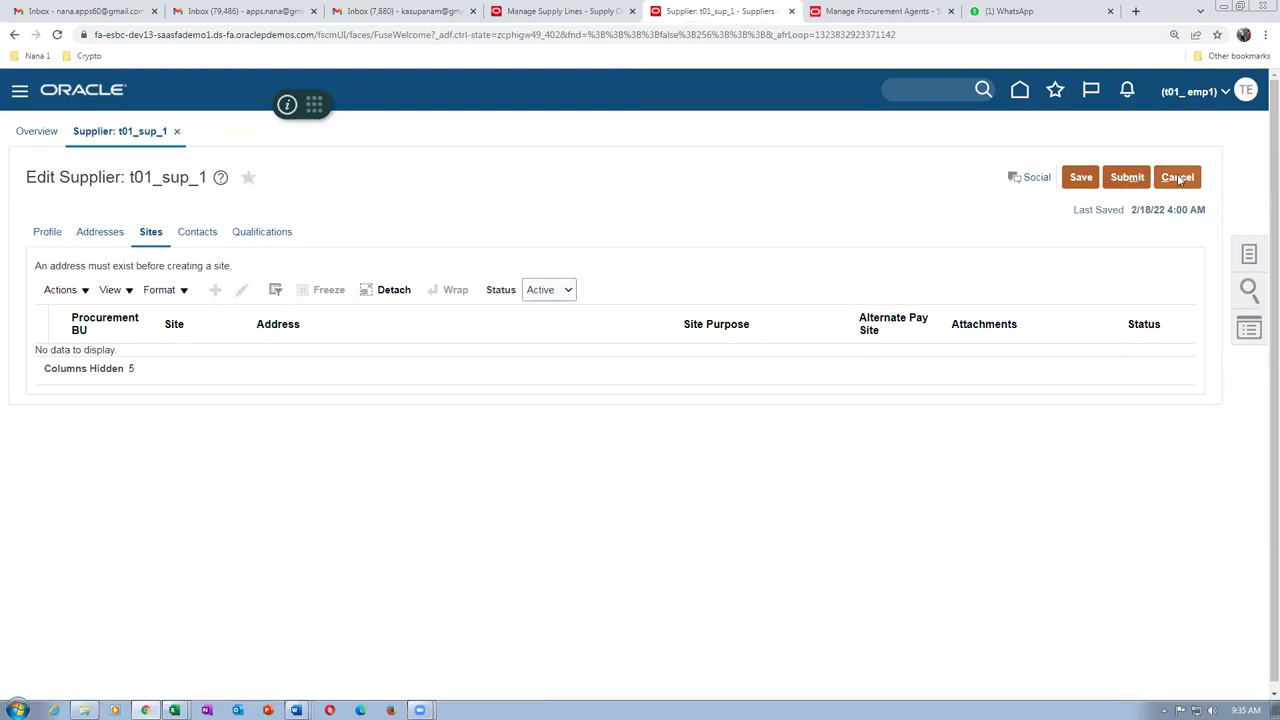
{"action": "left_click", "coordinate": [1081, 177]}
{"action": "left_click", "coordinate": [1190, 183]}
{"action": "left_click", "coordinate": [786, 412]}
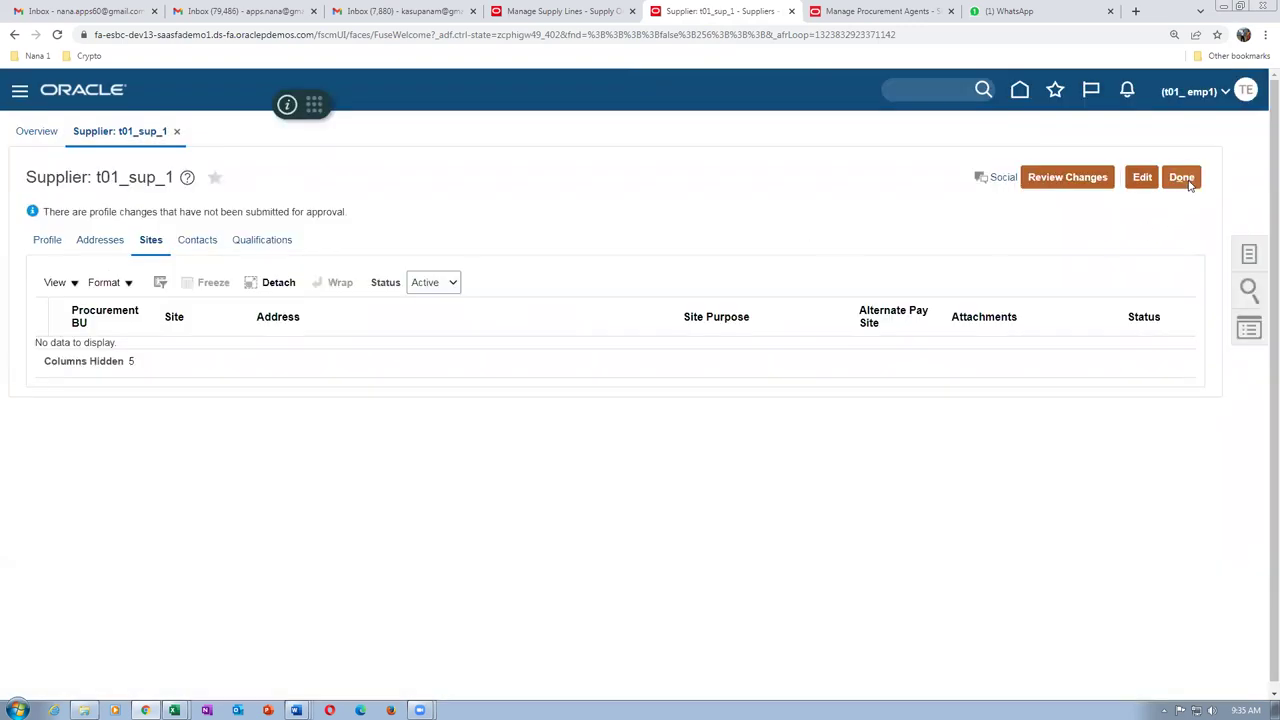
{"action": "left_click", "coordinate": [1184, 177]}
Search suppliers for 't' and review t01_sup_1's pending profile change request notice.
{"action": "left_click", "coordinate": [1250, 256]}
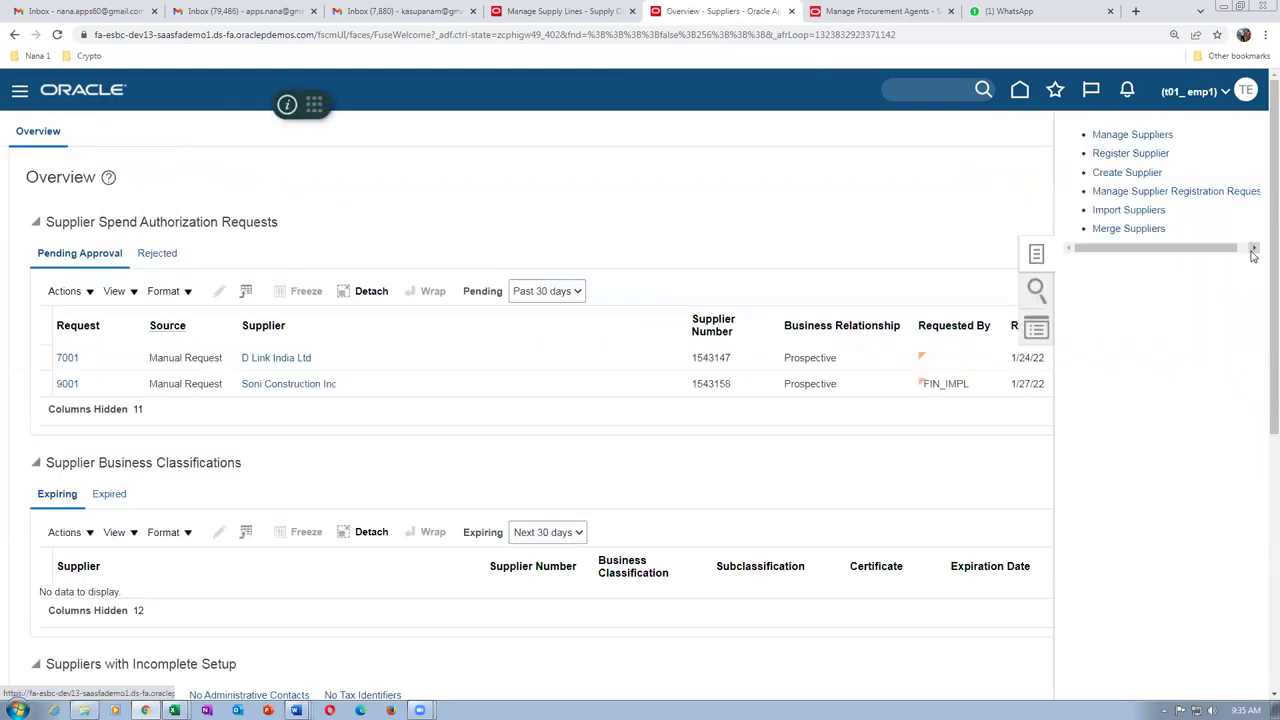
{"action": "left_click", "coordinate": [1134, 136]}
{"action": "left_click", "coordinate": [452, 272]}
{"action": "type", "text": "t01"}
{"action": "left_click", "coordinate": [1106, 305]}
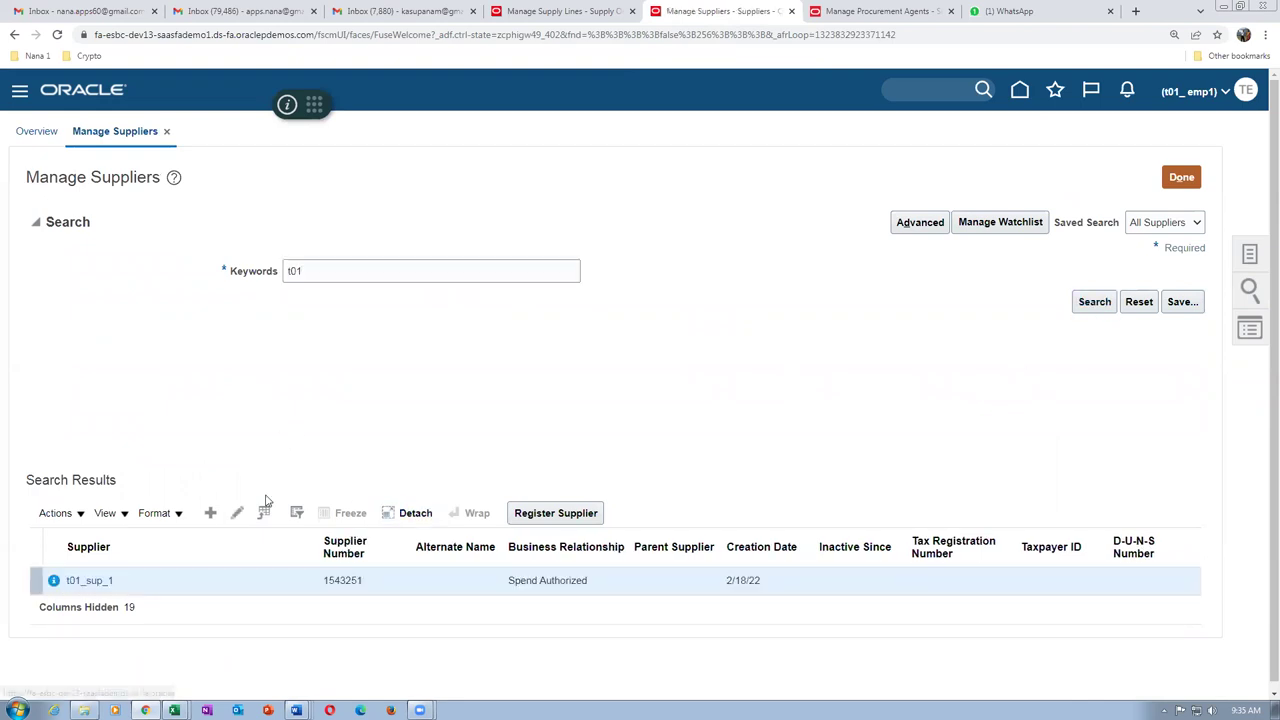
{"action": "mouse_move", "coordinate": [53, 588]}
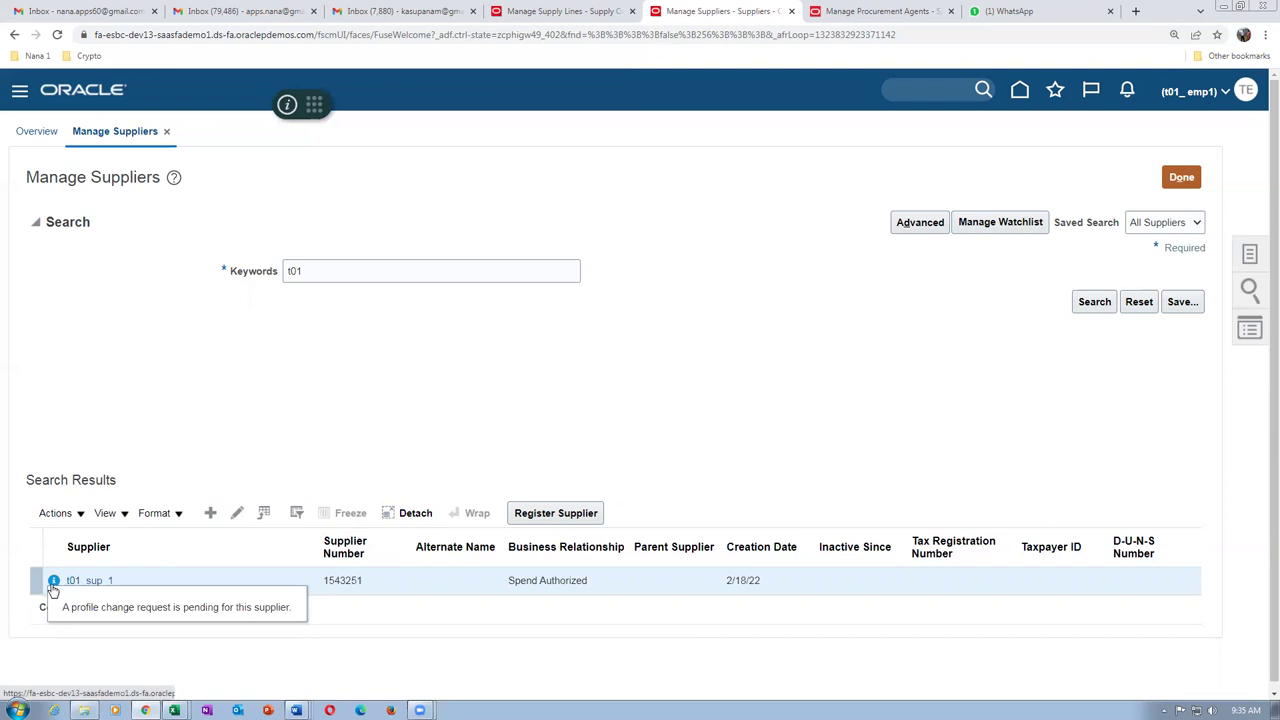
{"action": "left_click", "coordinate": [53, 584]}
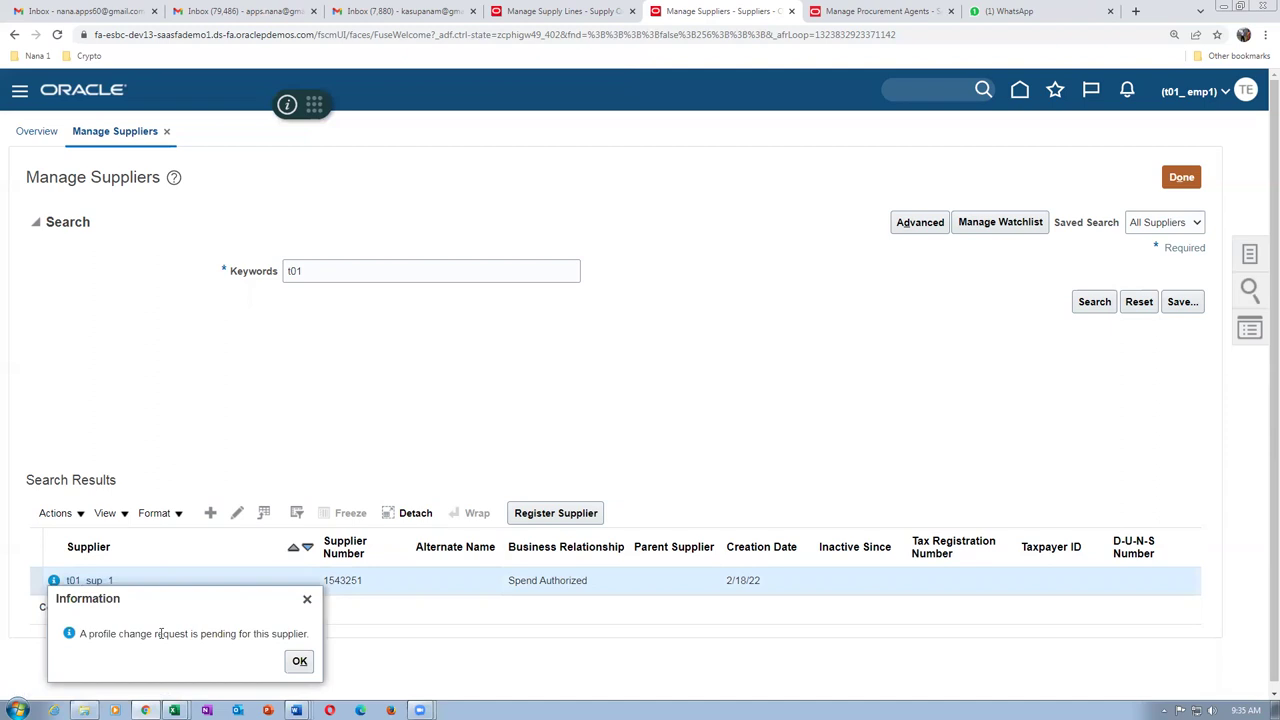
{"action": "left_click_drag", "start_coordinate": [89, 633], "coordinate": [201, 634]}
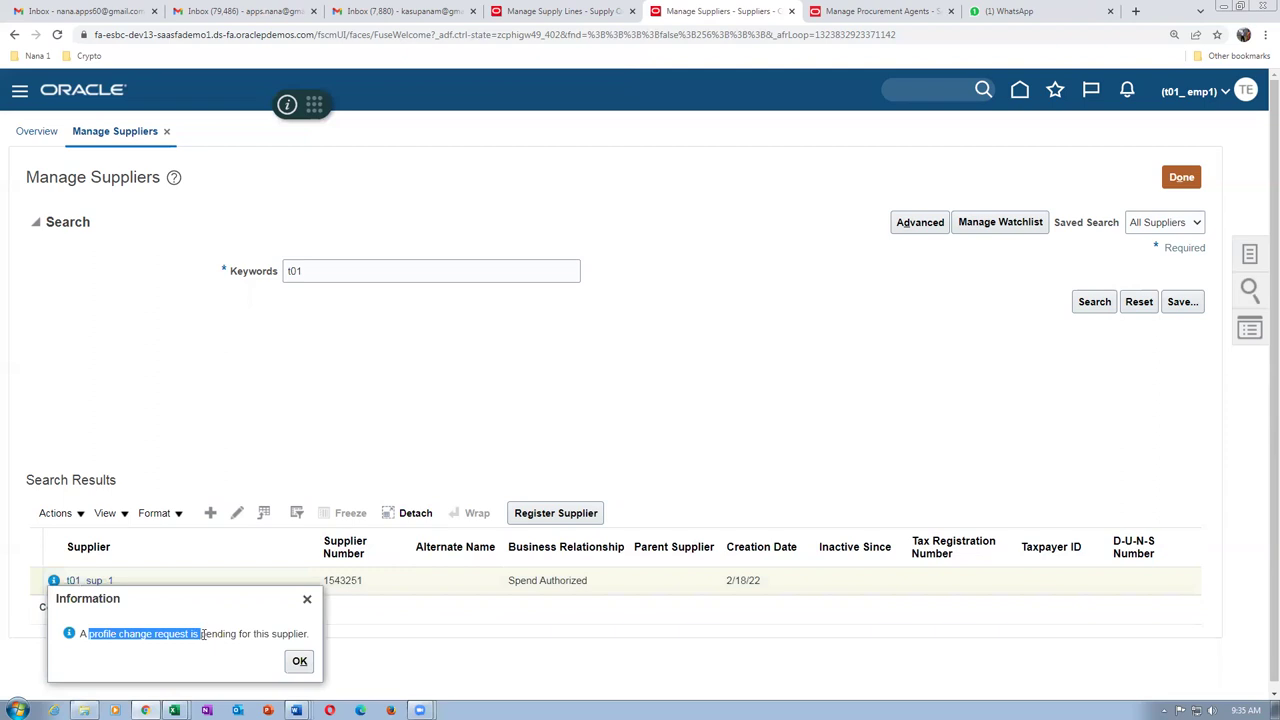
{"action": "left_click", "coordinate": [300, 661]}
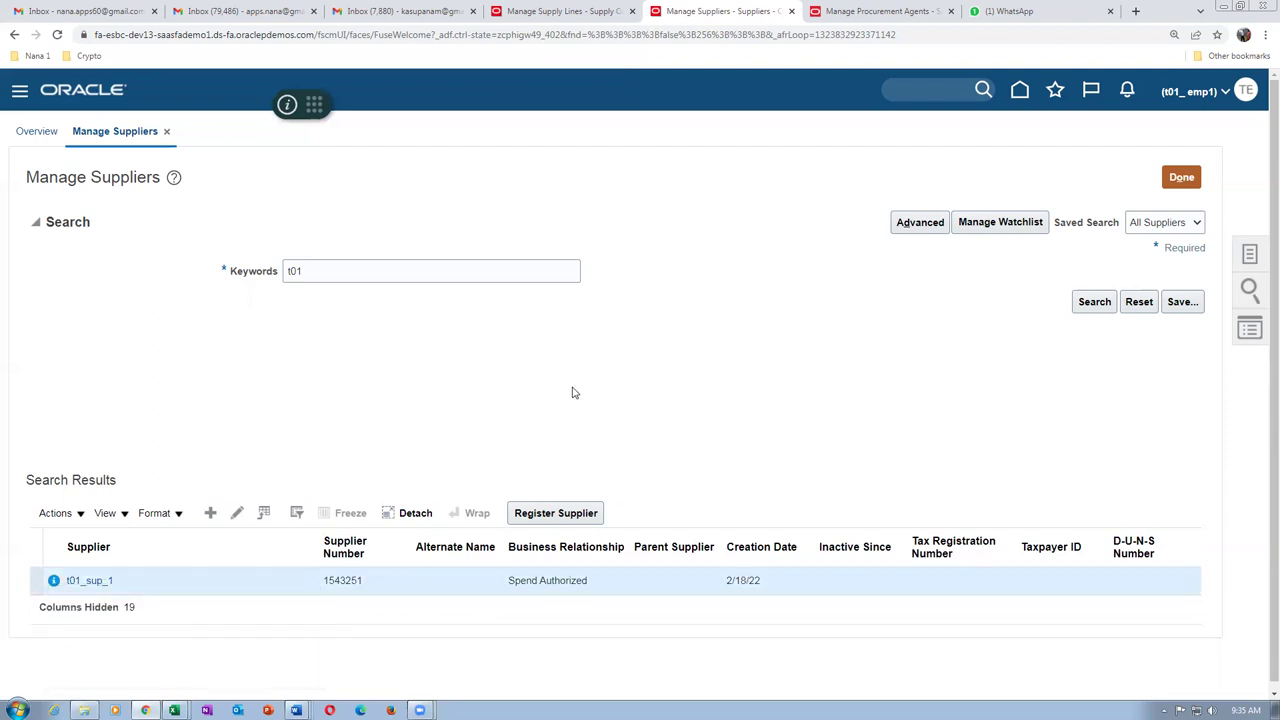
Leave Manage Suppliers, check notifications, and go to Setup and Maintenance from the user menu.
{"action": "left_click", "coordinate": [1178, 177]}
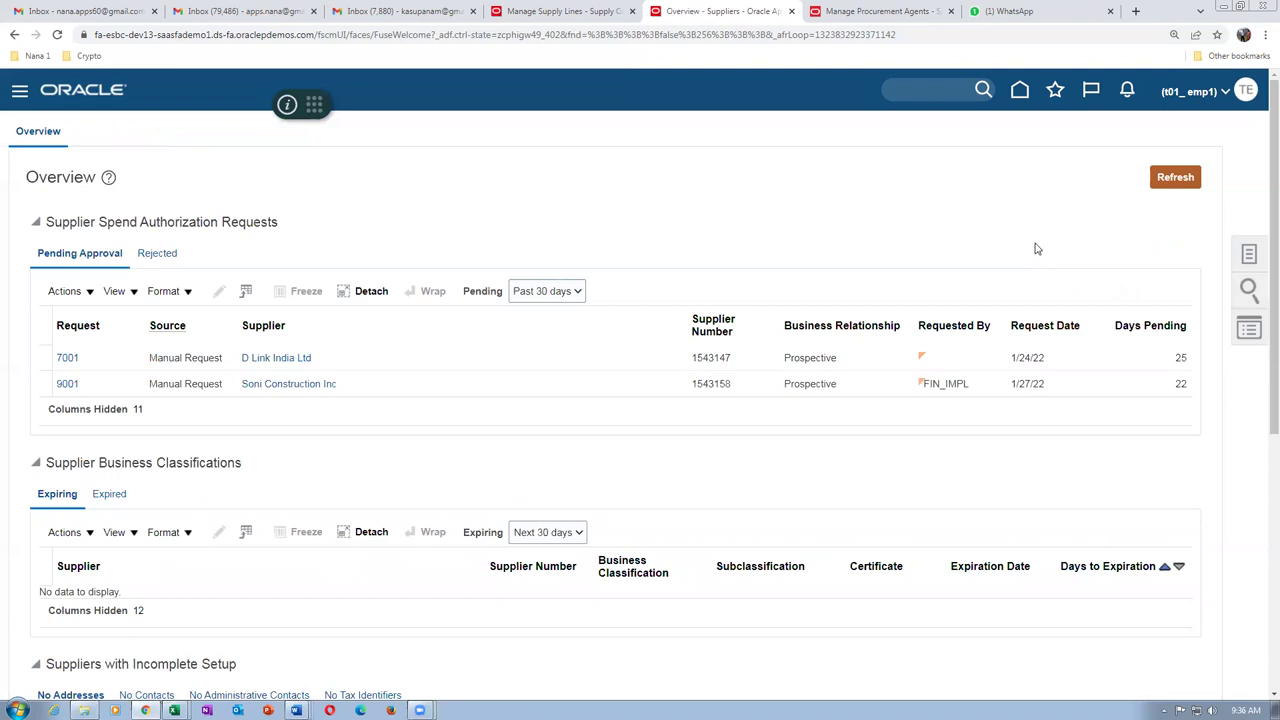
{"action": "left_click", "coordinate": [1127, 93]}
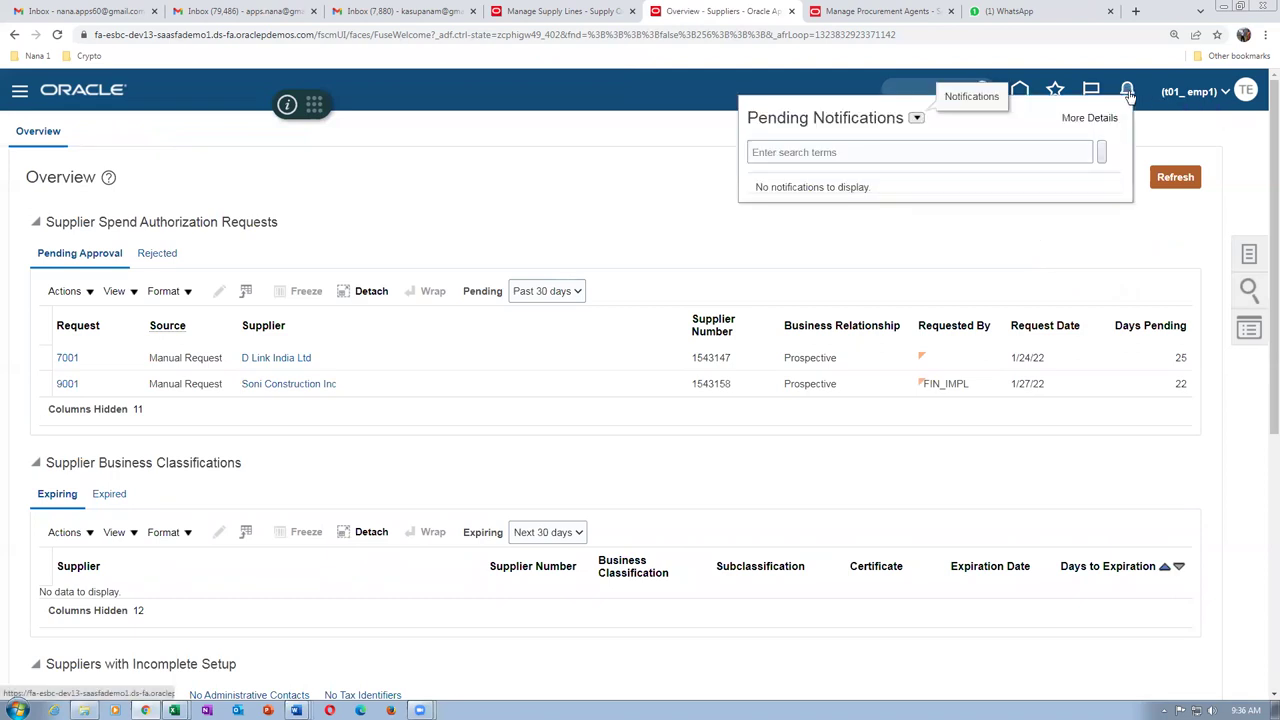
{"action": "left_click", "coordinate": [887, 250]}
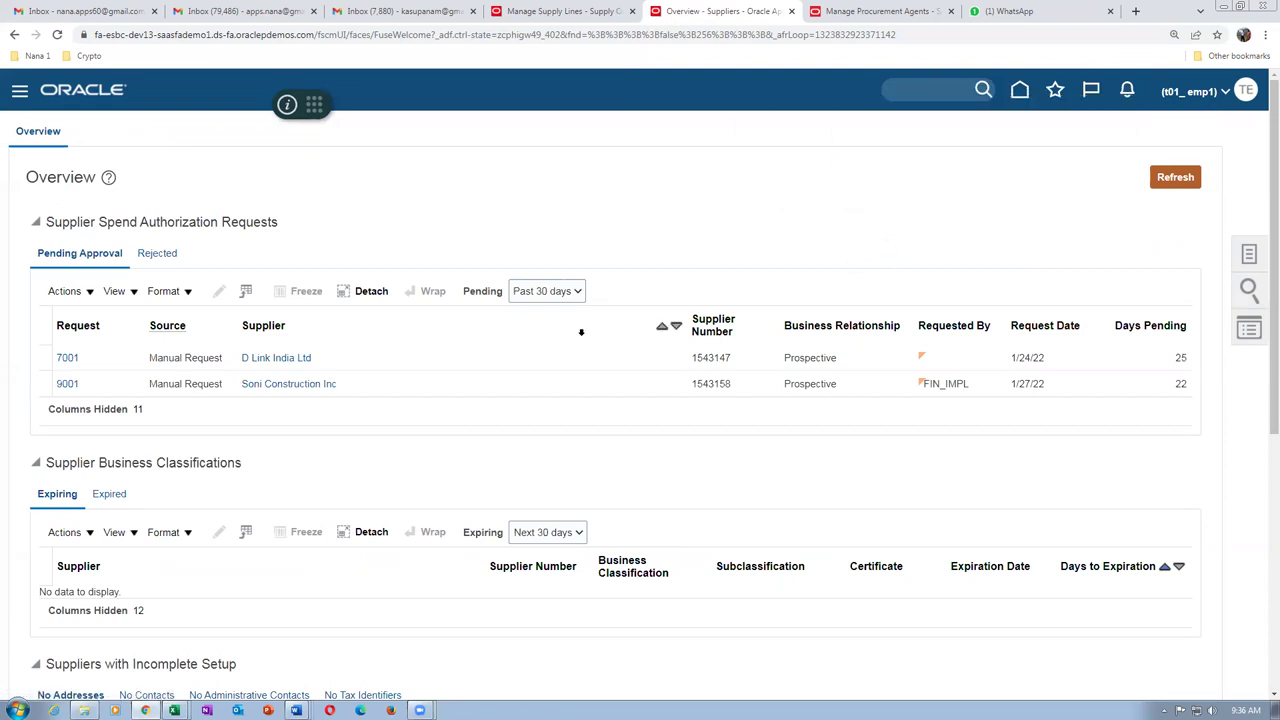
{"action": "left_click", "coordinate": [1188, 98]}
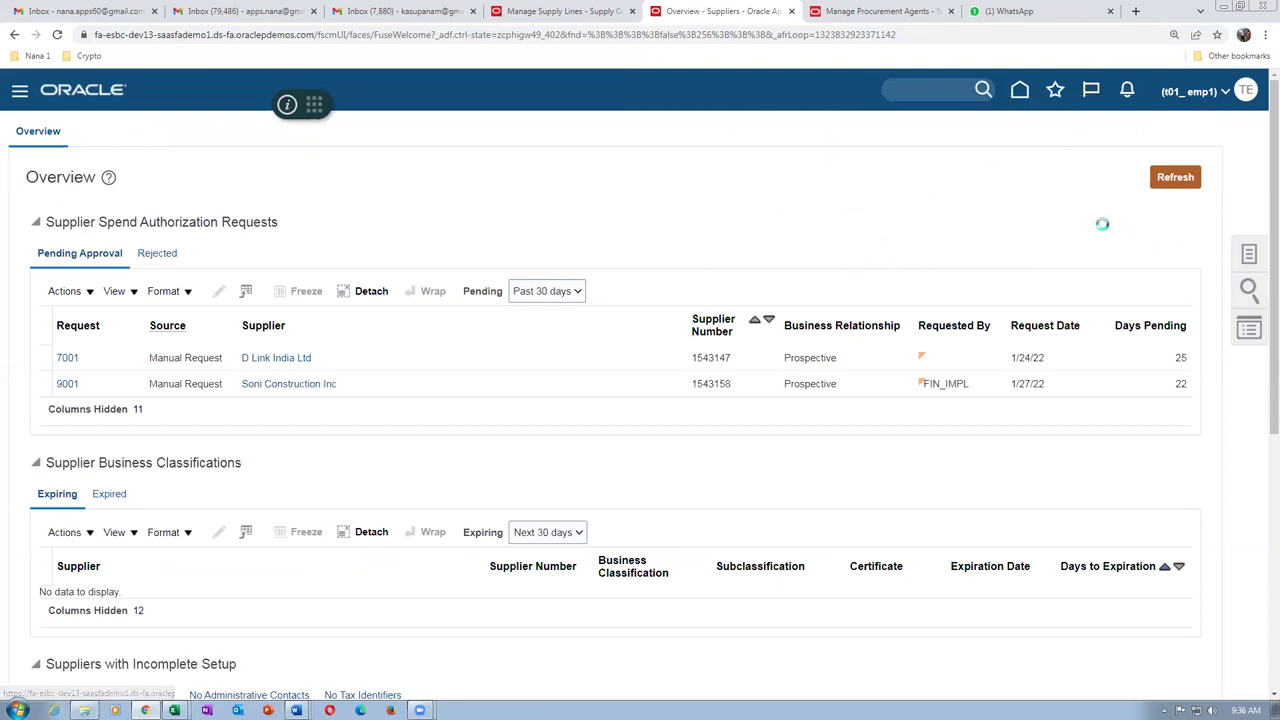
{"action": "left_click", "coordinate": [905, 334]}
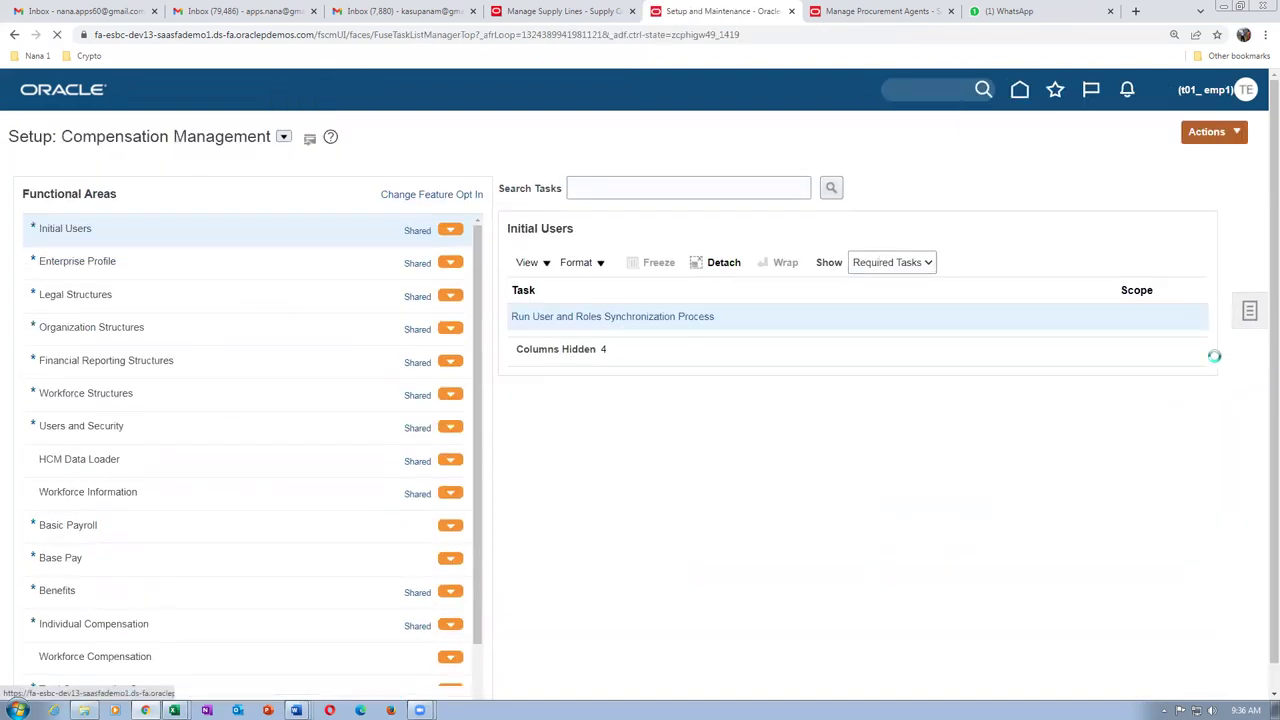
Search tasks for sup%ap, open Manage Supplier Profile Change Approvals, and view its rules without saving.
{"action": "left_click", "coordinate": [455, 179]}
{"action": "type", "text": "su"}
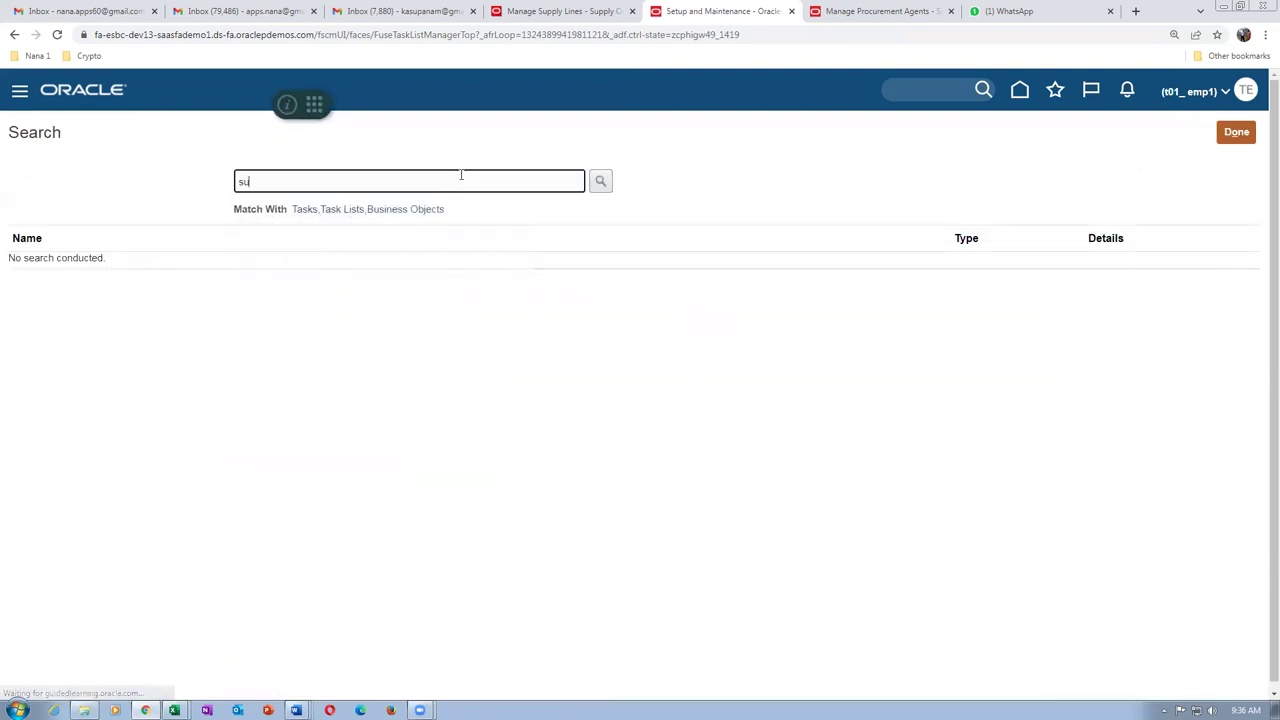
{"action": "type", "text": "p%app%"}
{"action": "key", "text": "Return"}
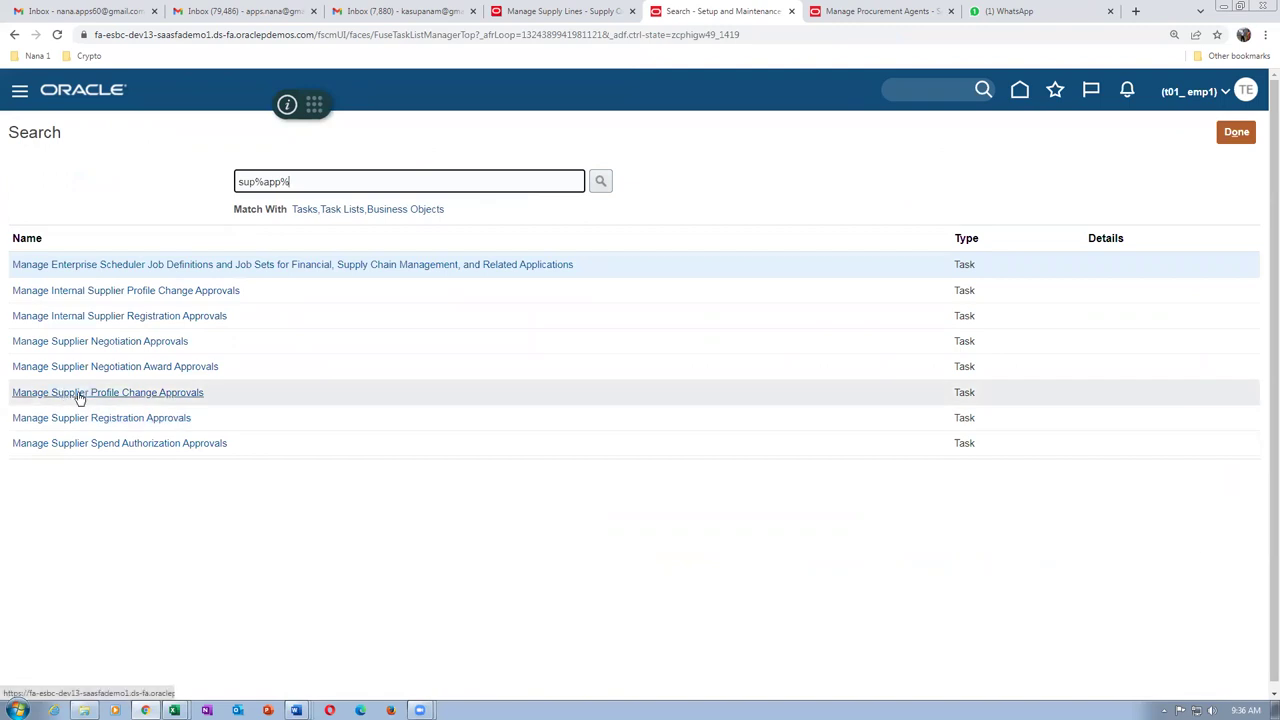
{"action": "left_click", "coordinate": [76, 395]}
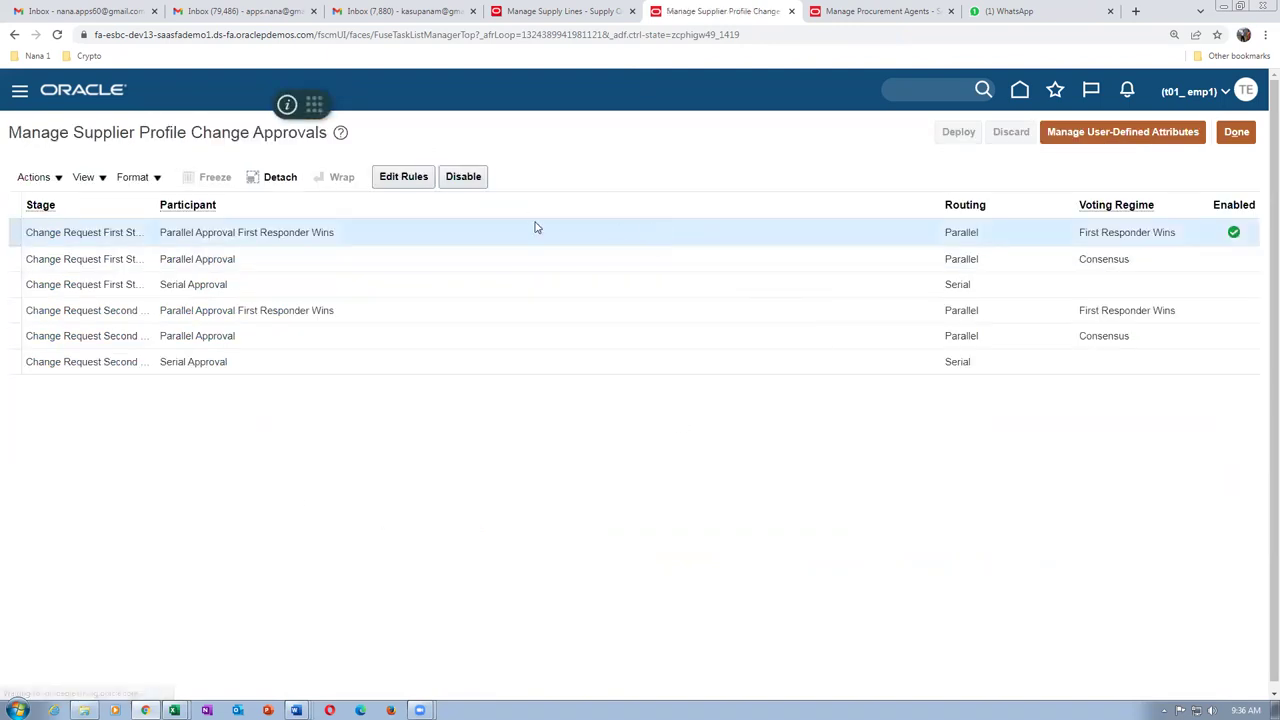
{"action": "left_click", "coordinate": [408, 177]}
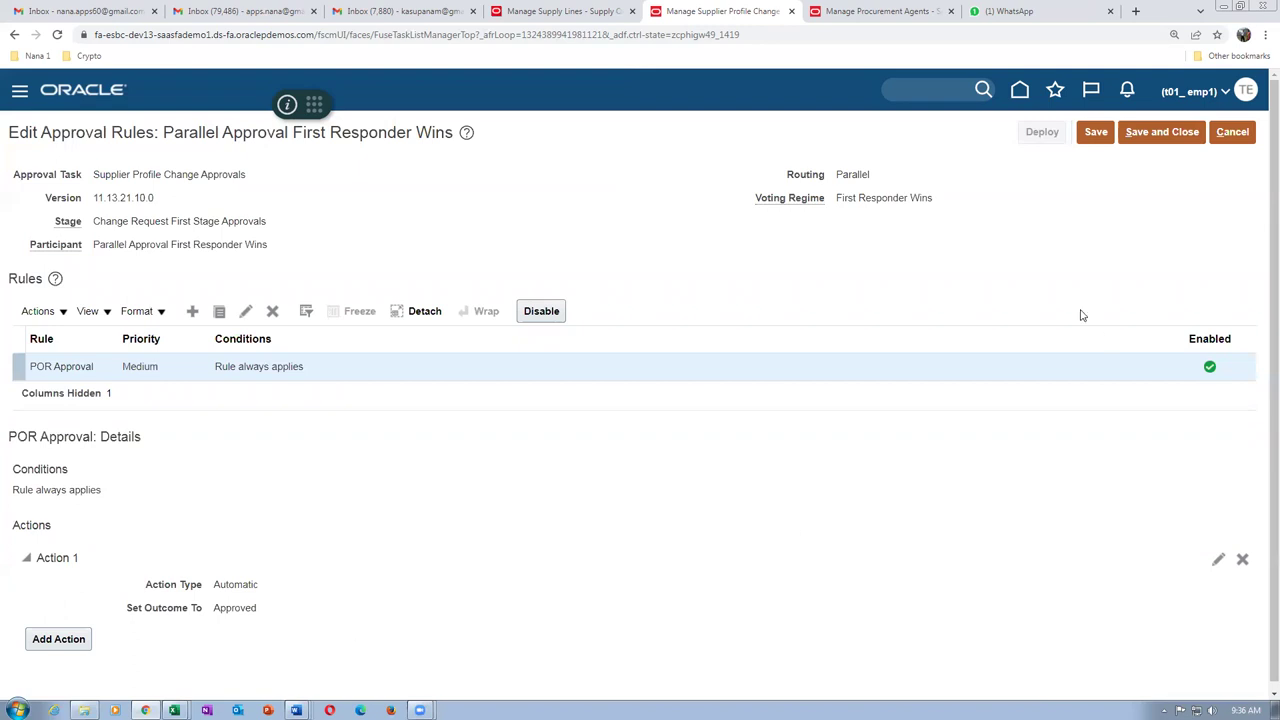
{"action": "left_click", "coordinate": [1233, 133]}
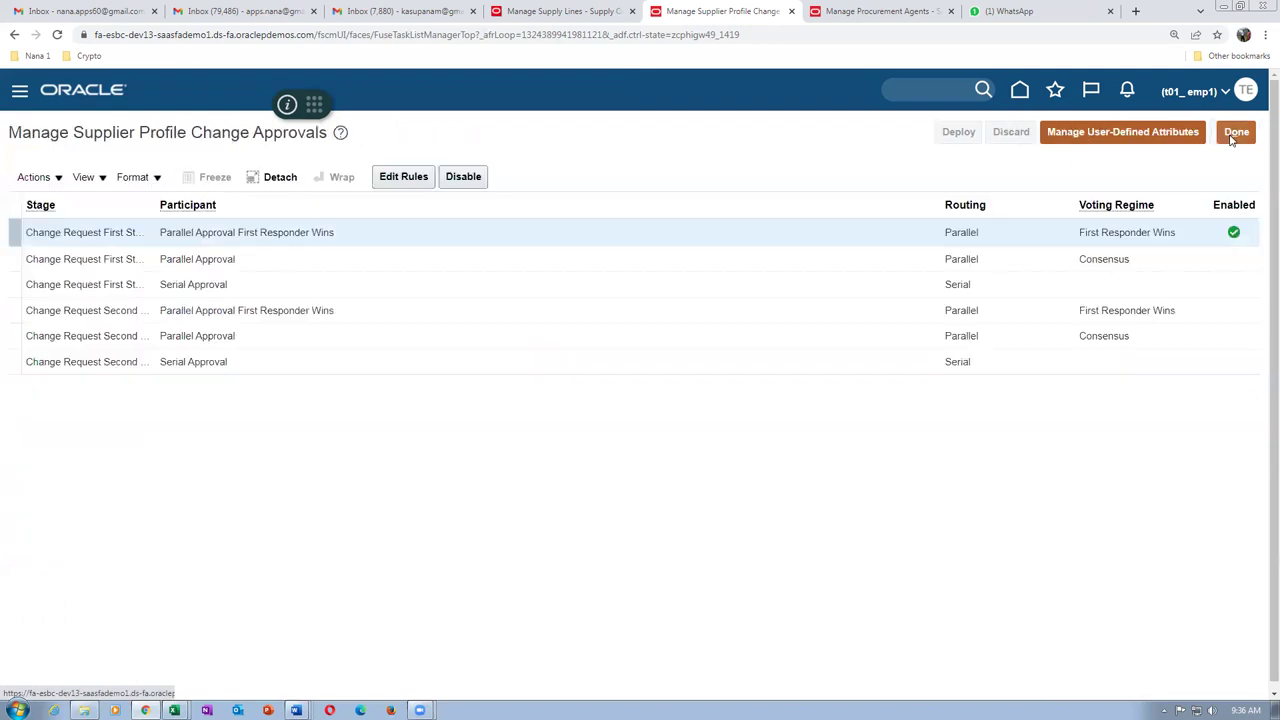
{"action": "left_click", "coordinate": [1233, 138]}
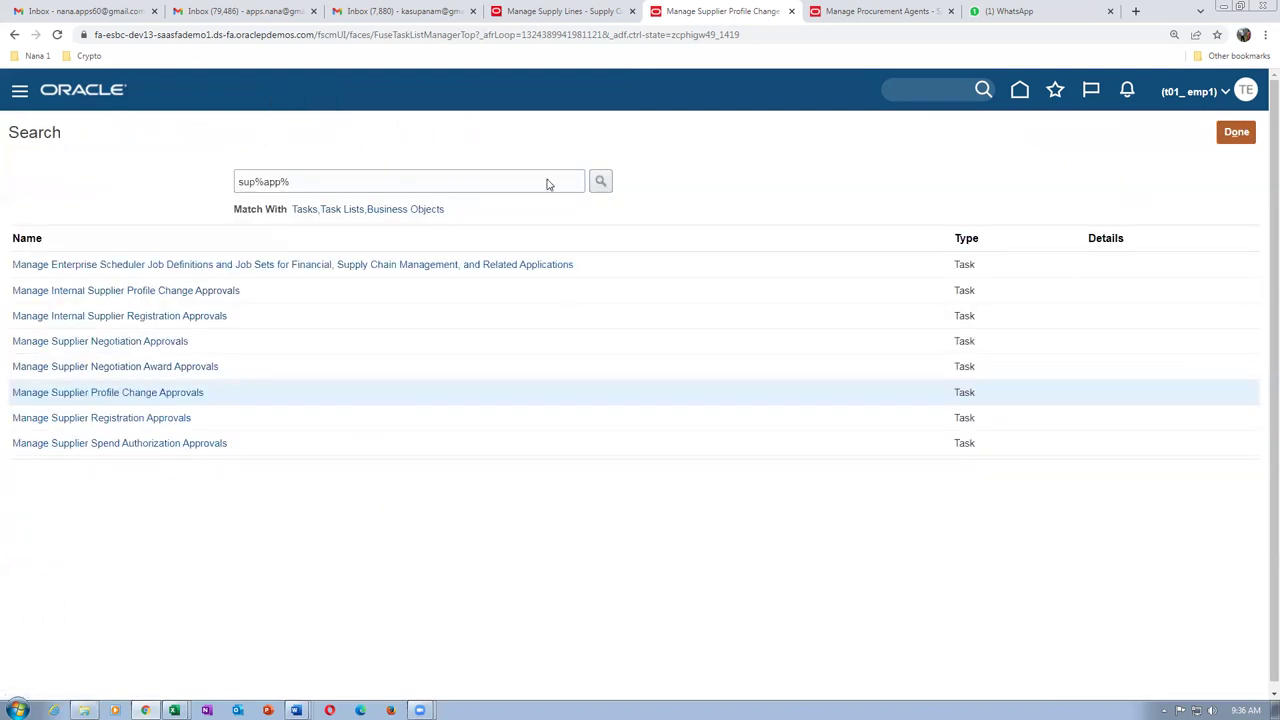
Close the task search page, dismiss the application error, and sign out.
{"action": "left_click", "coordinate": [1237, 133]}
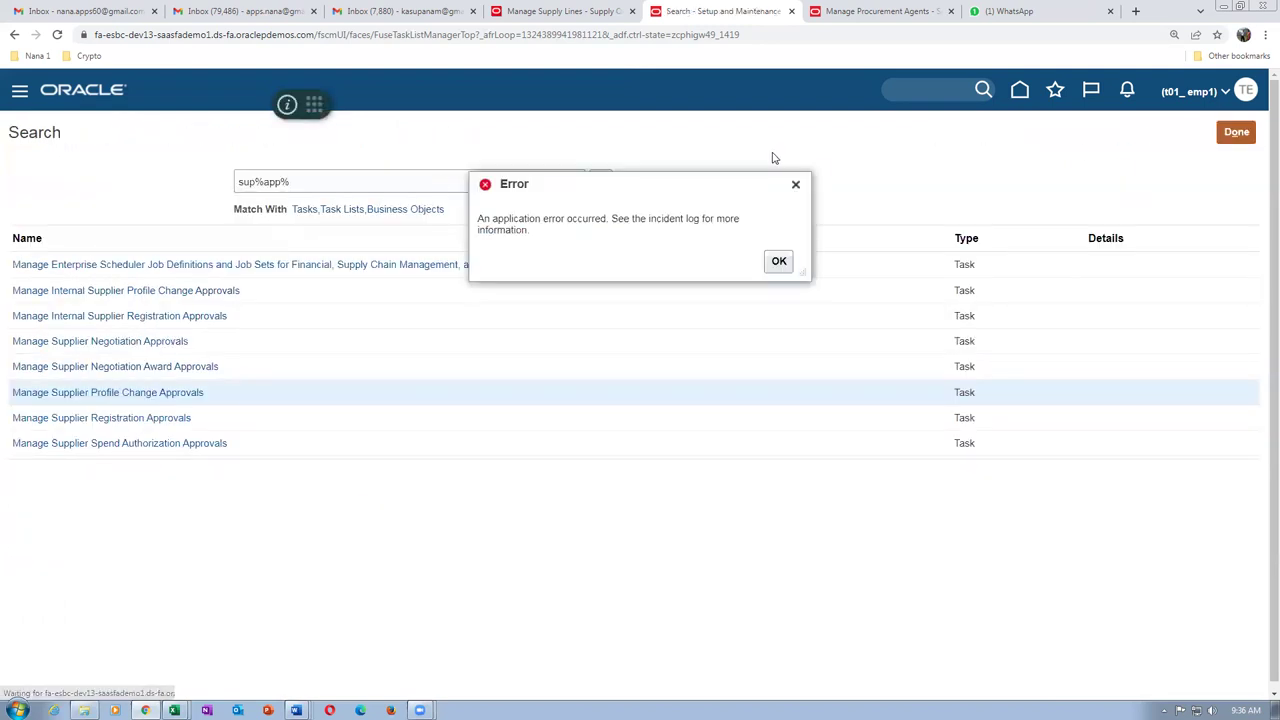
{"action": "left_click", "coordinate": [778, 262]}
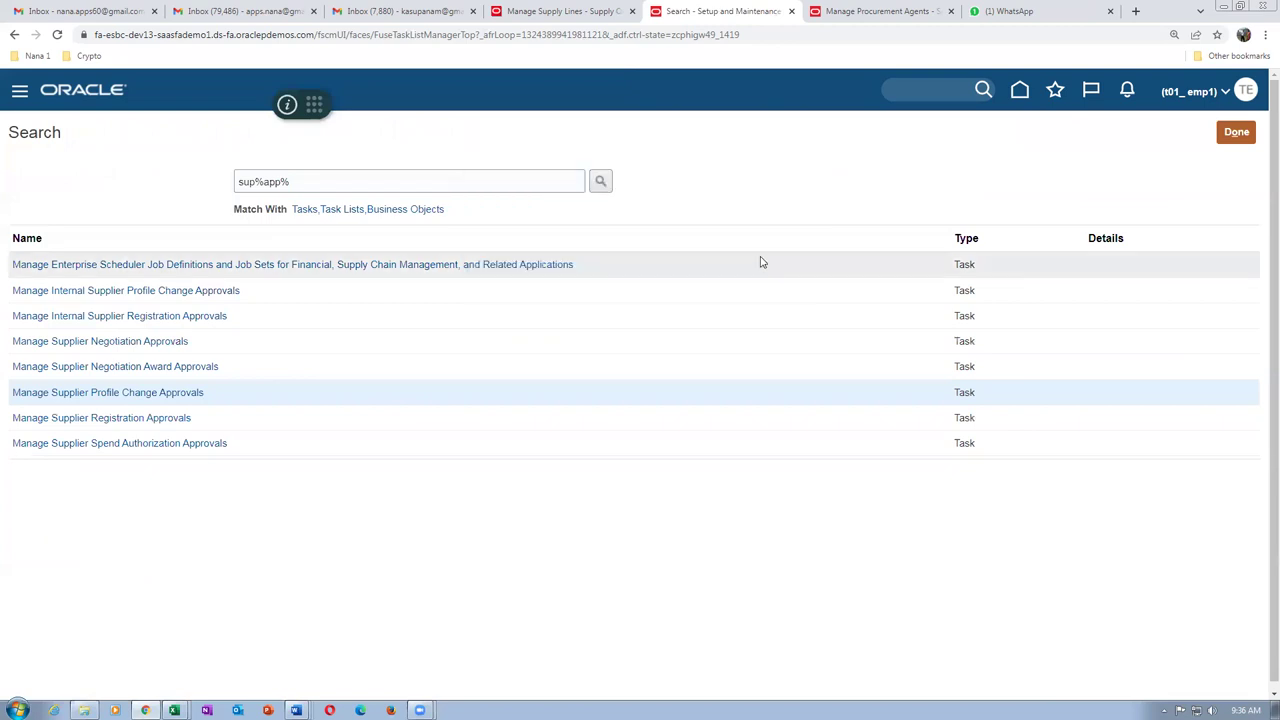
{"action": "left_click", "coordinate": [1200, 95]}
{"action": "left_click", "coordinate": [1189, 125]}
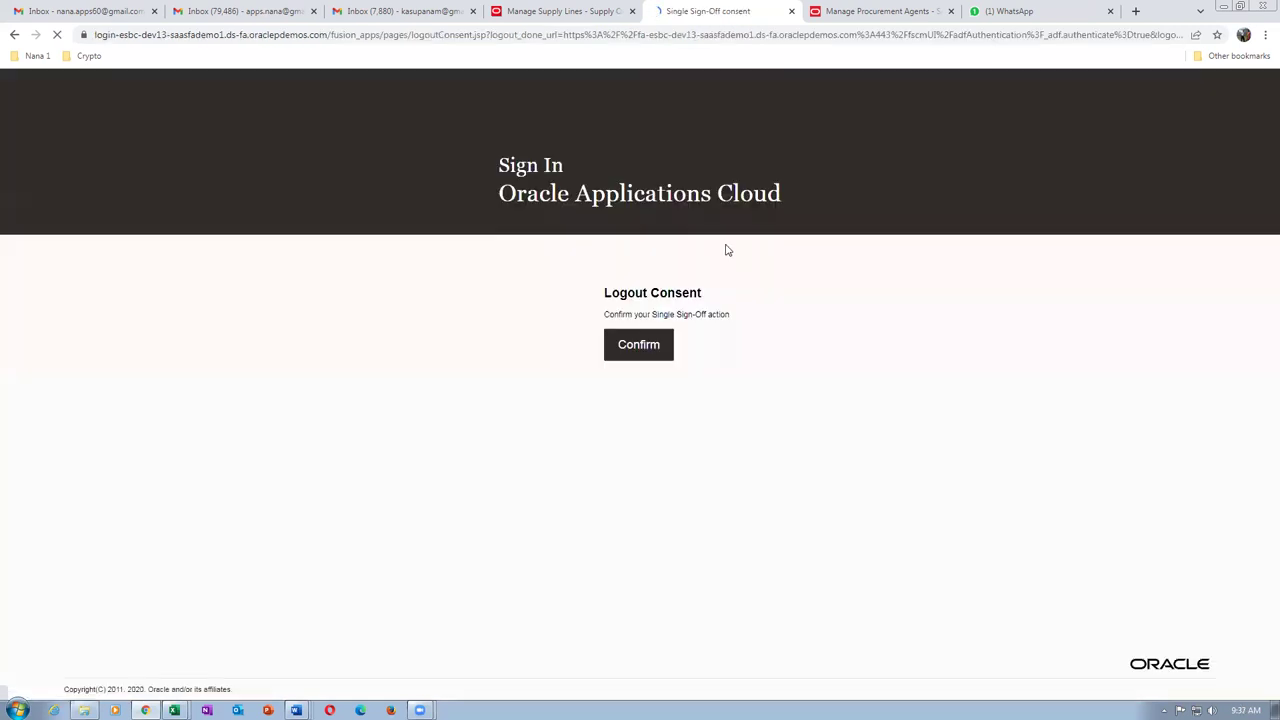
{"action": "left_click", "coordinate": [638, 345]}
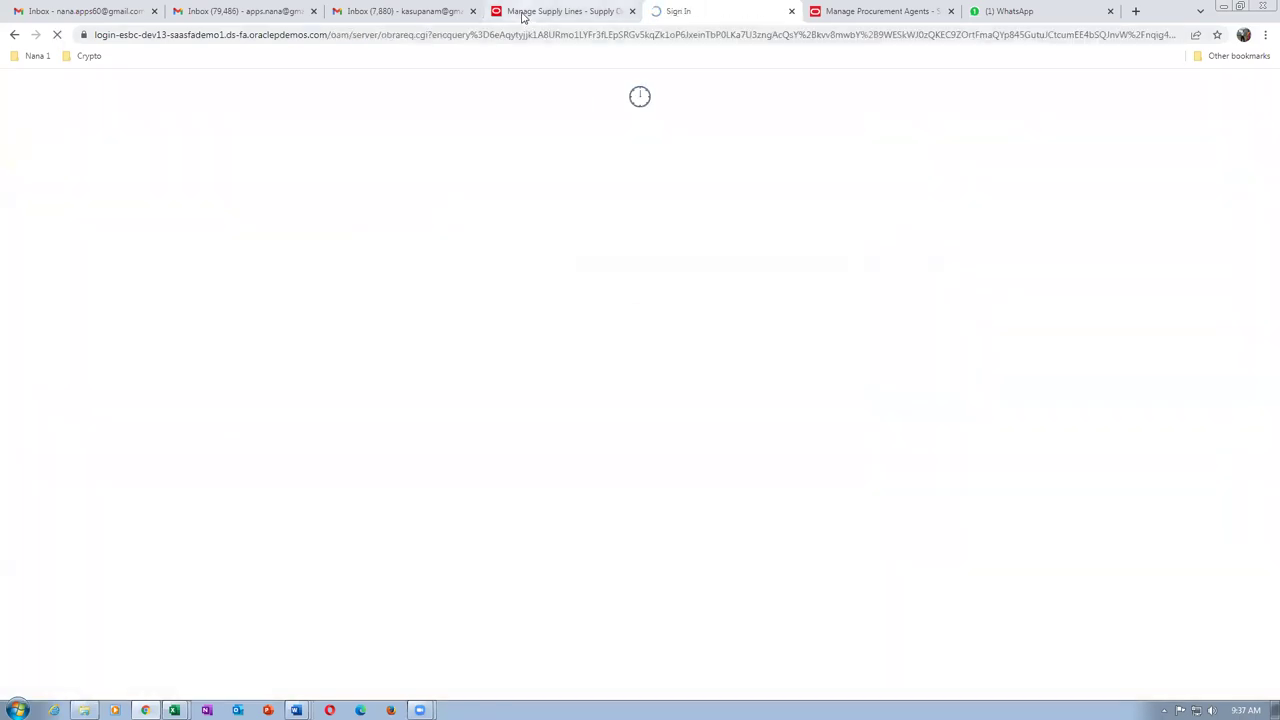
Close the leftover Manage Supply Lines and Manage Procurement Agents tabs, sign back in, and show Procurement apps.
{"action": "left_click", "coordinate": [540, 12]}
{"action": "left_click", "coordinate": [632, 12]}
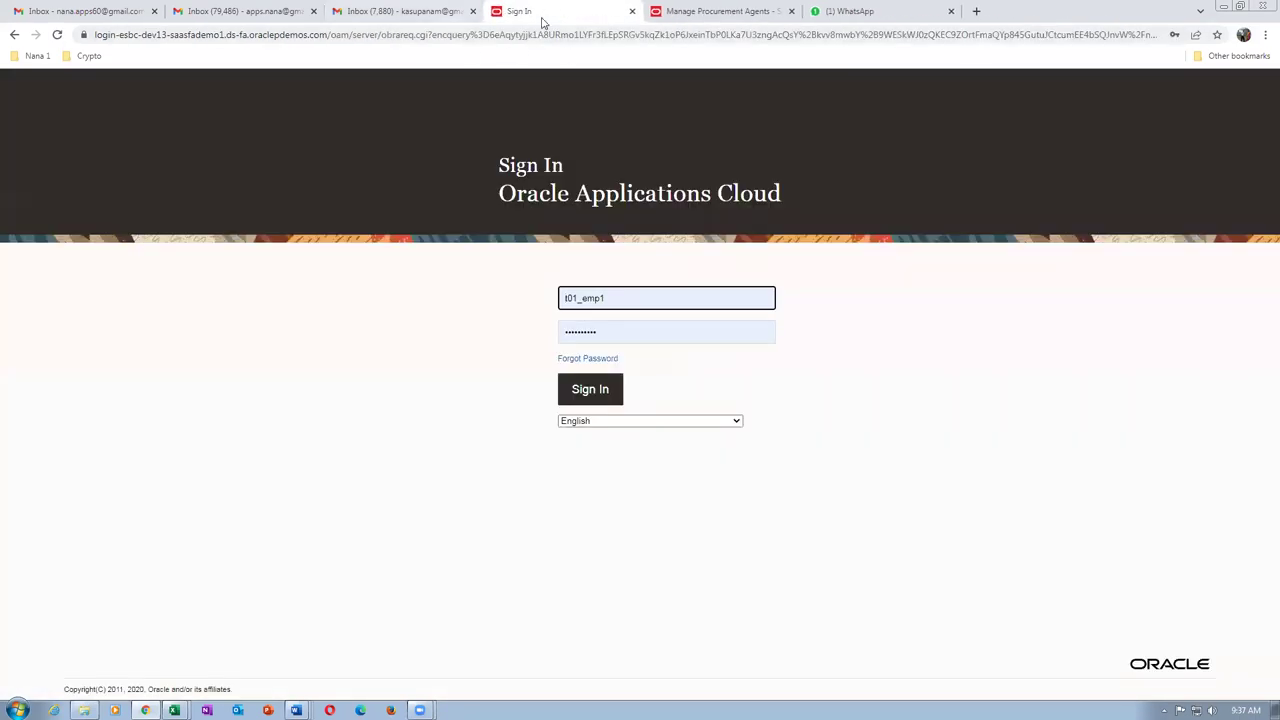
{"action": "left_click", "coordinate": [760, 12]}
{"action": "left_click", "coordinate": [791, 12]}
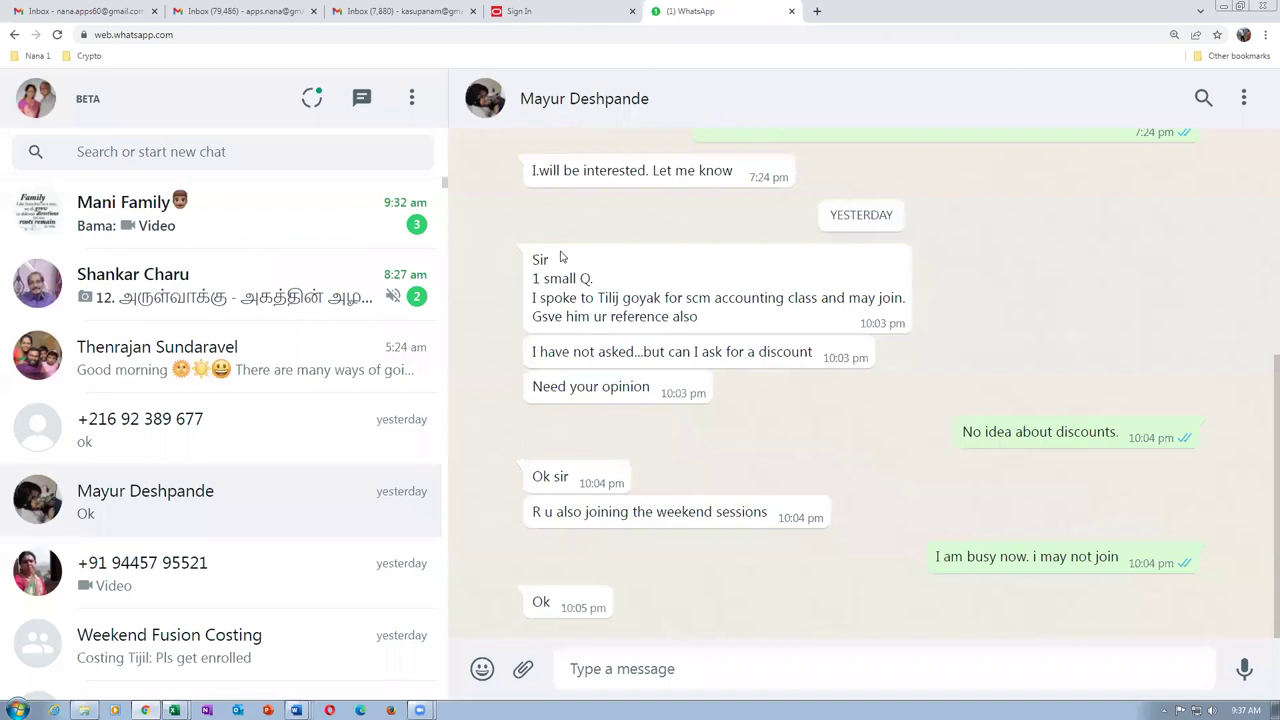
{"action": "left_click", "coordinate": [540, 12]}
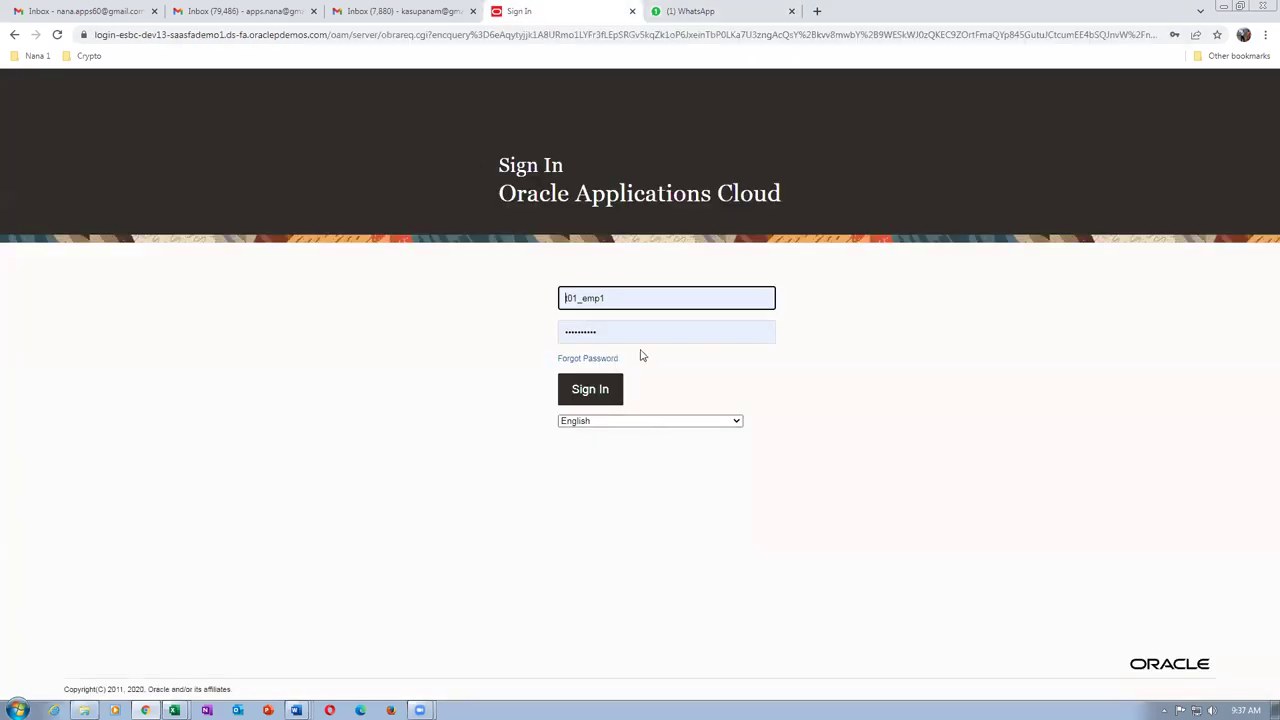
{"action": "left_click", "coordinate": [600, 392]}
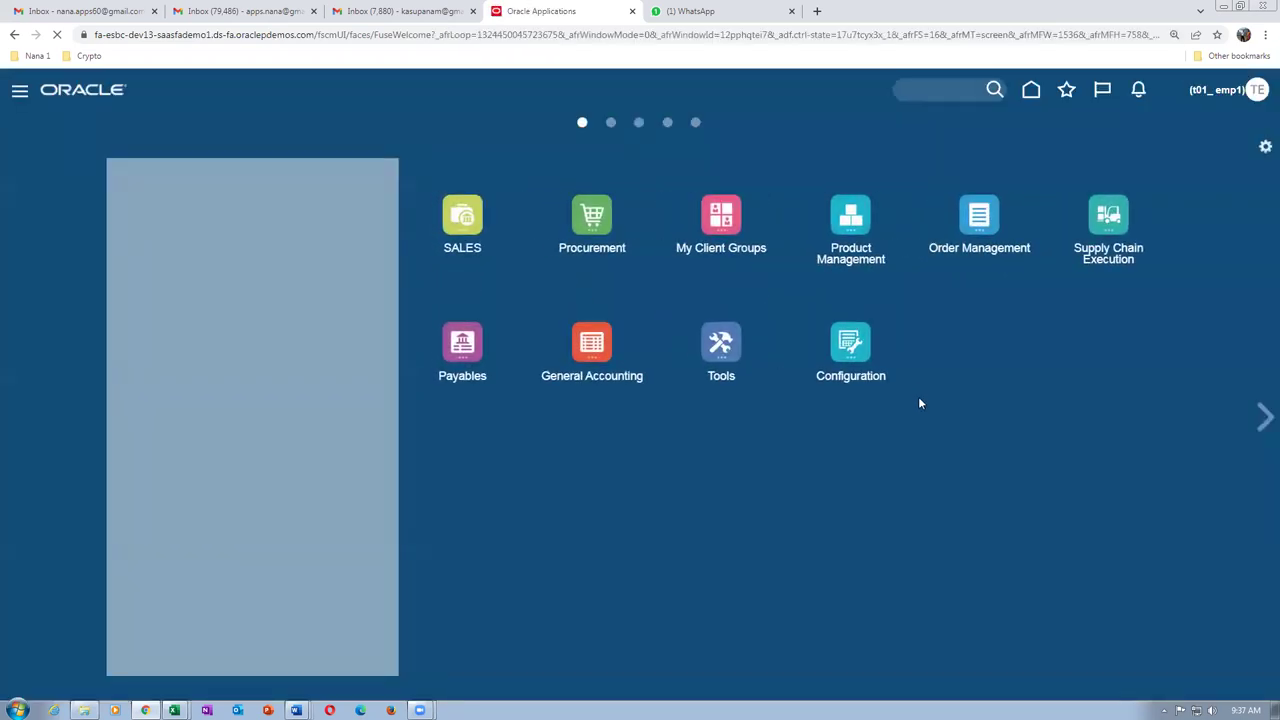
{"action": "left_click", "coordinate": [583, 226]}
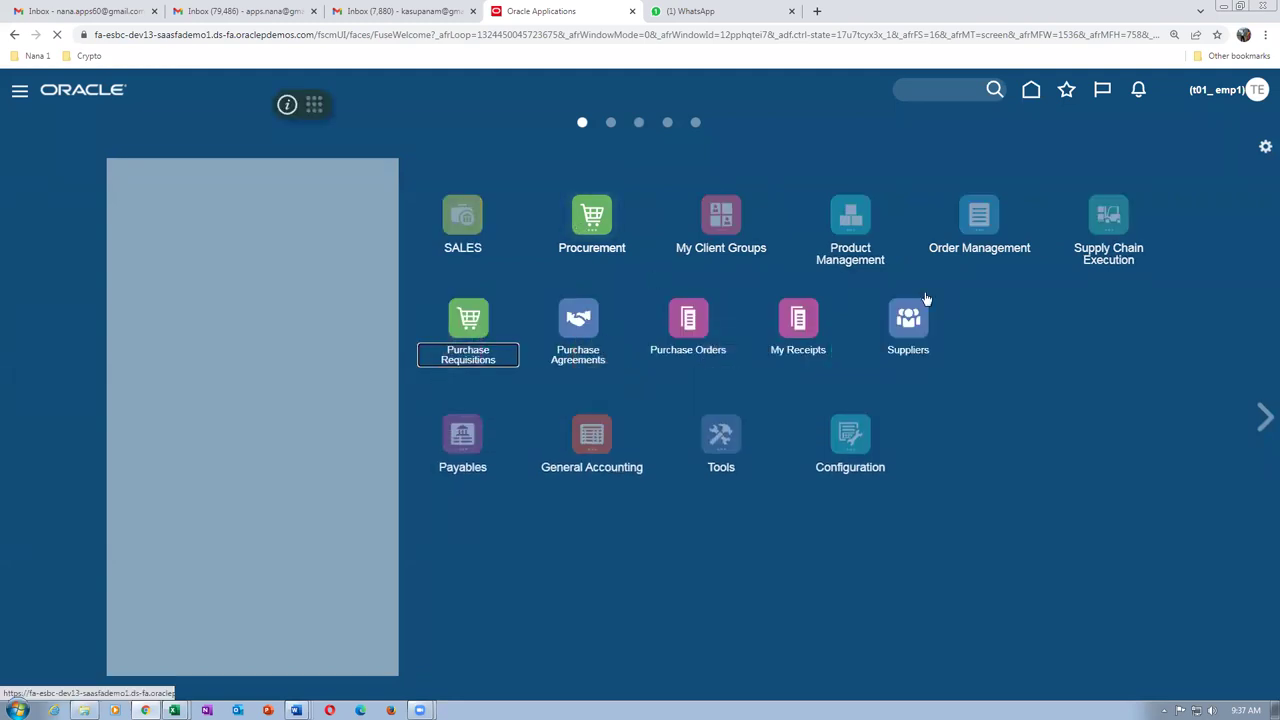
Search Manage Suppliers by keyword t01 to list supplier t01_sup_1.
{"action": "left_click", "coordinate": [904, 325]}
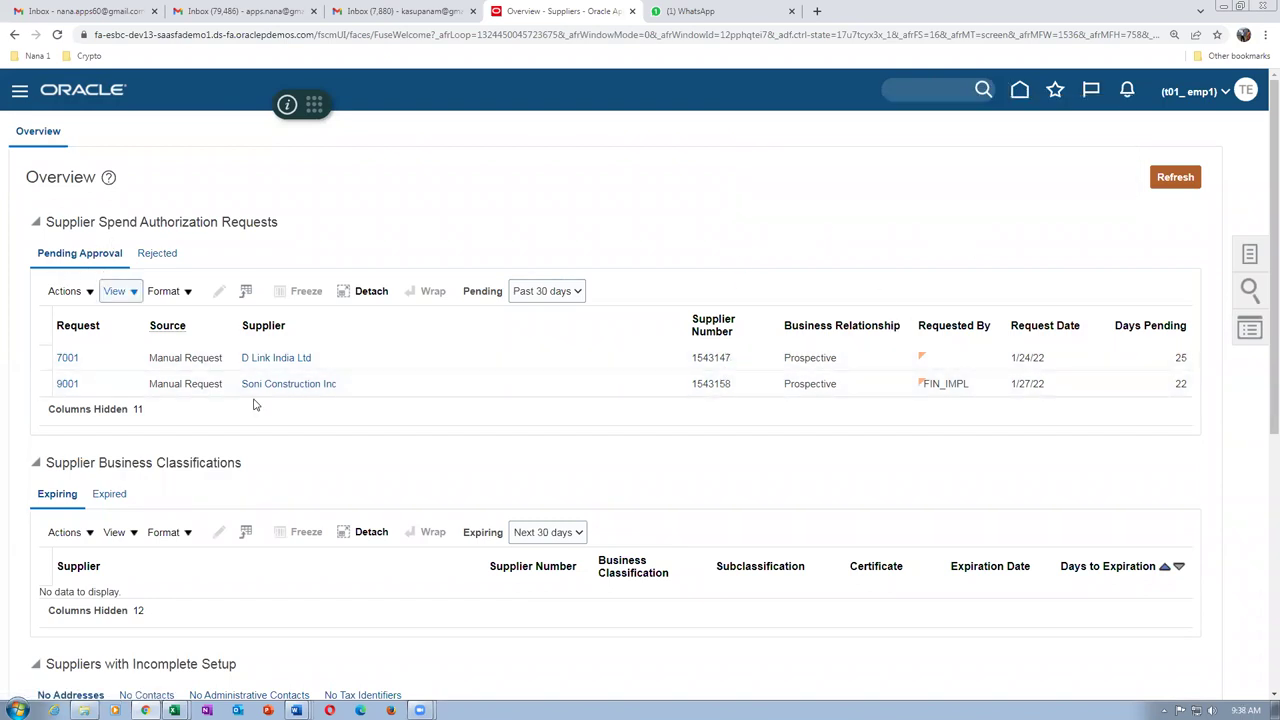
{"action": "left_click", "coordinate": [1250, 256]}
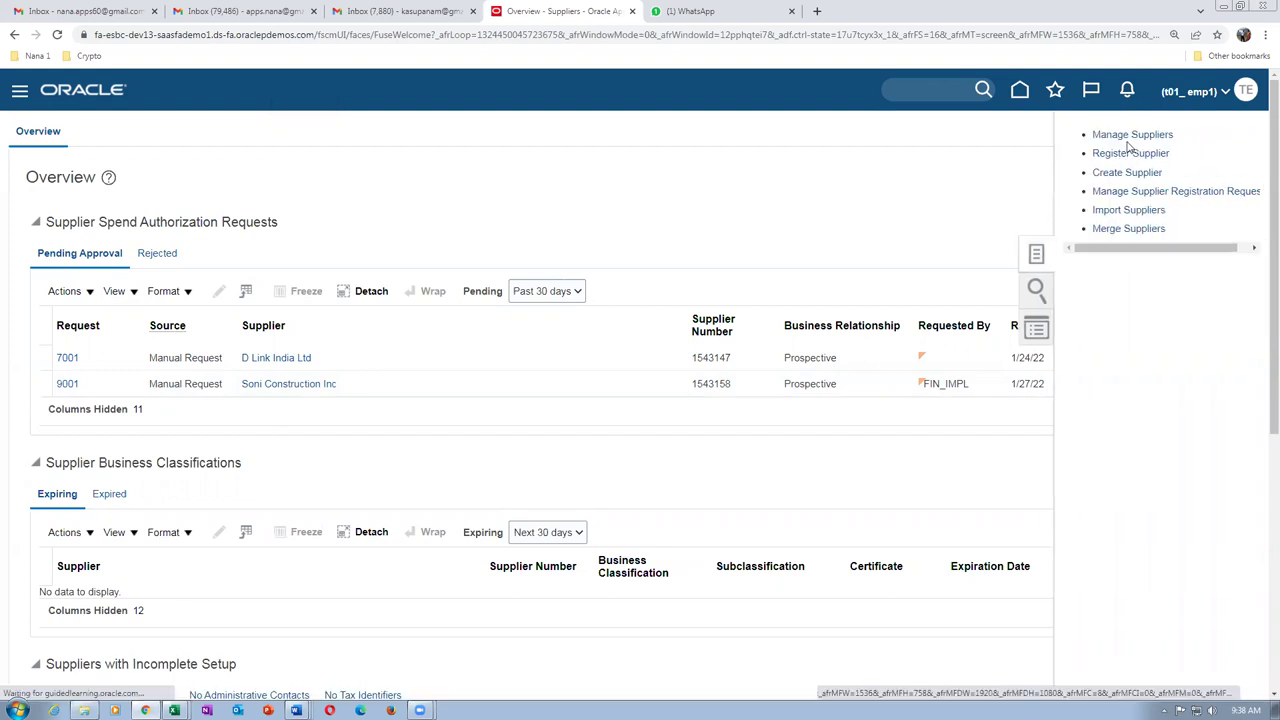
{"action": "left_click", "coordinate": [1133, 136]}
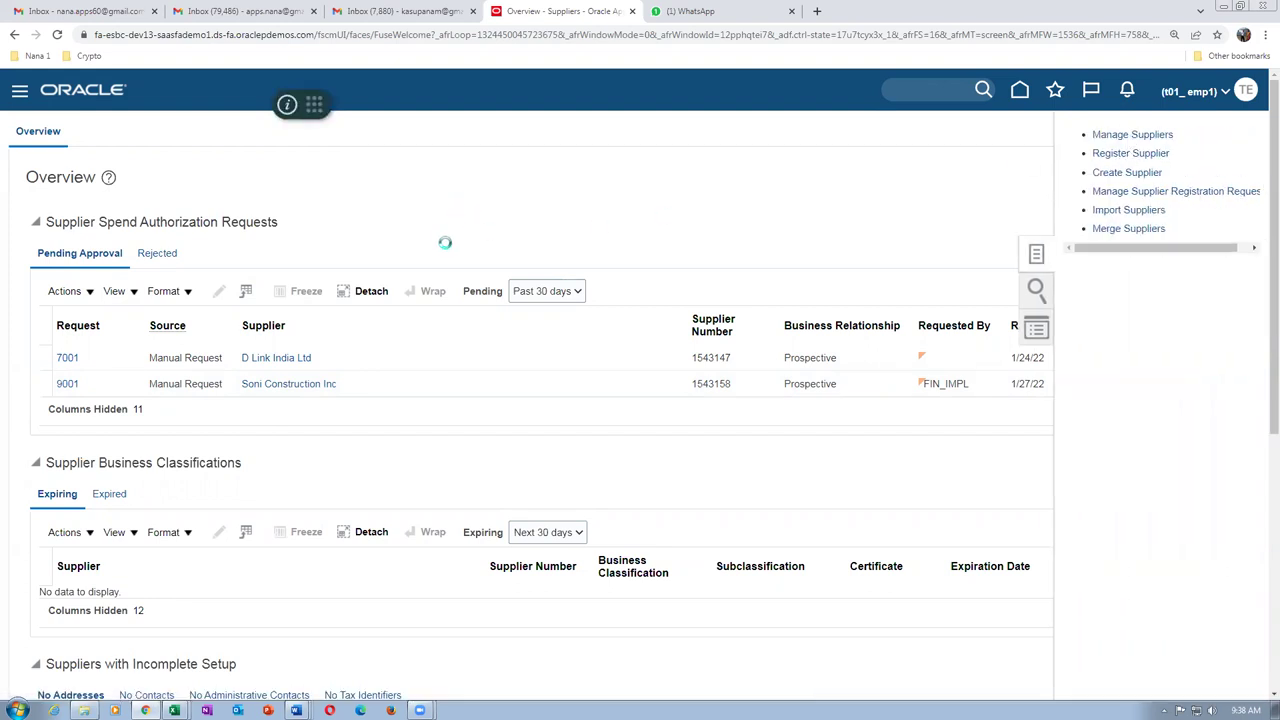
{"action": "left_click", "coordinate": [450, 270]}
{"action": "type", "text": "t01"}
{"action": "left_click", "coordinate": [1082, 304]}
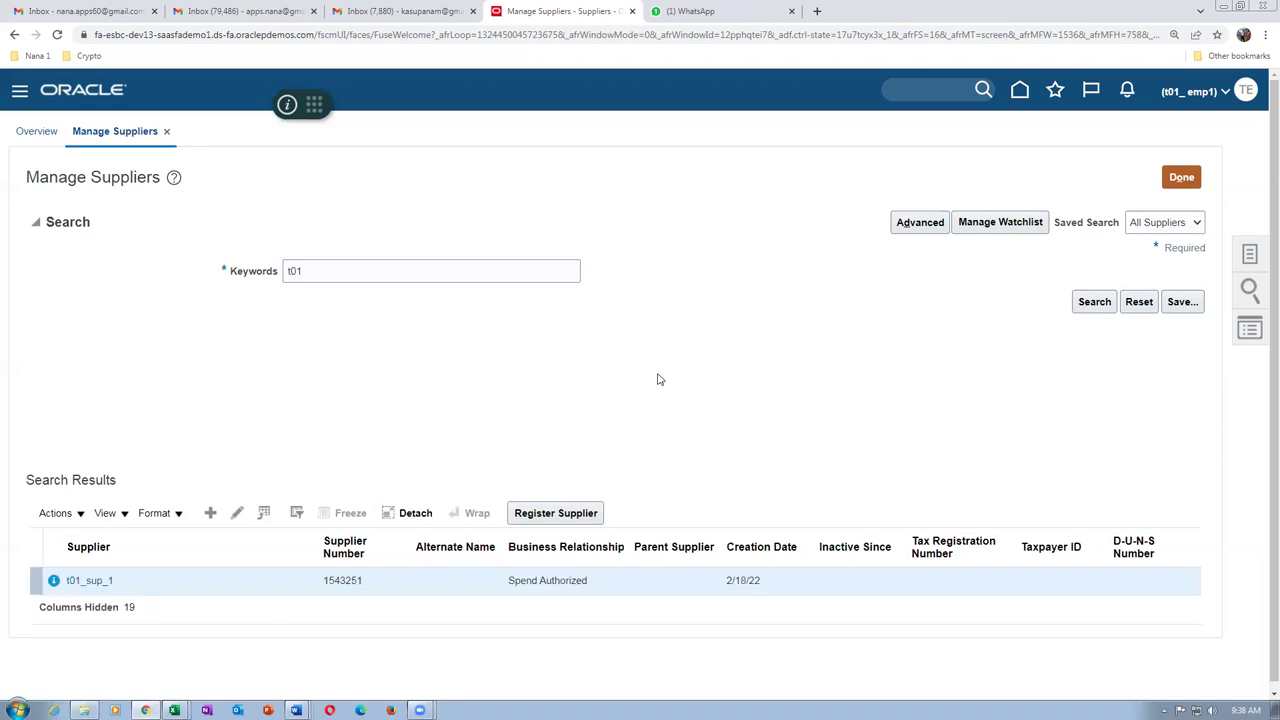
Open the Security Console user accounts and search for users matching t01.
{"action": "left_click", "coordinate": [1021, 92]}
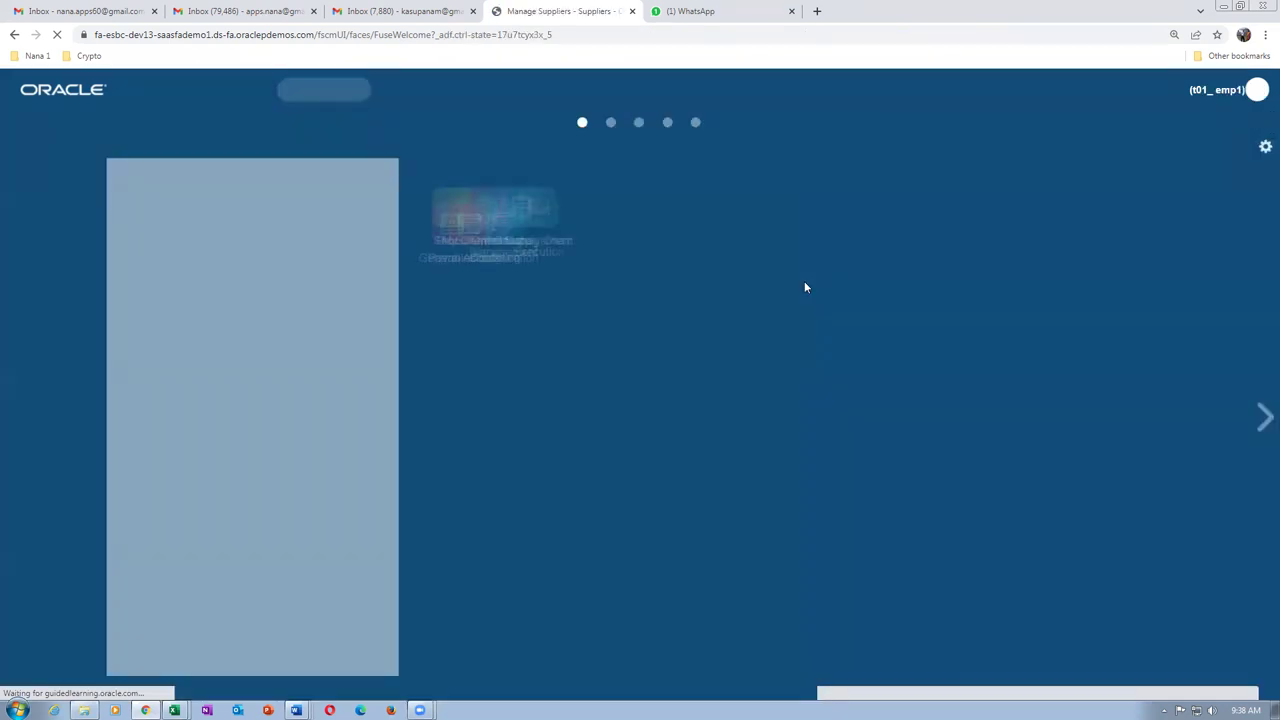
{"action": "left_click", "coordinate": [728, 342]}
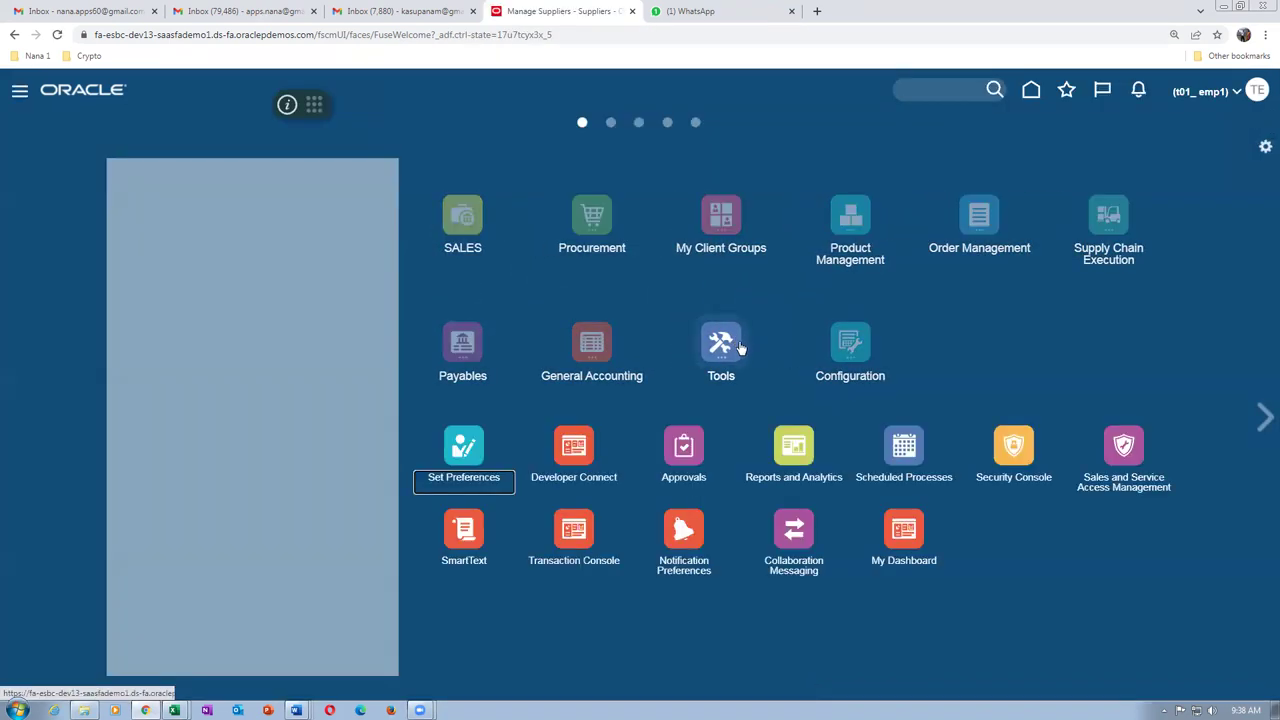
{"action": "left_click", "coordinate": [1036, 427]}
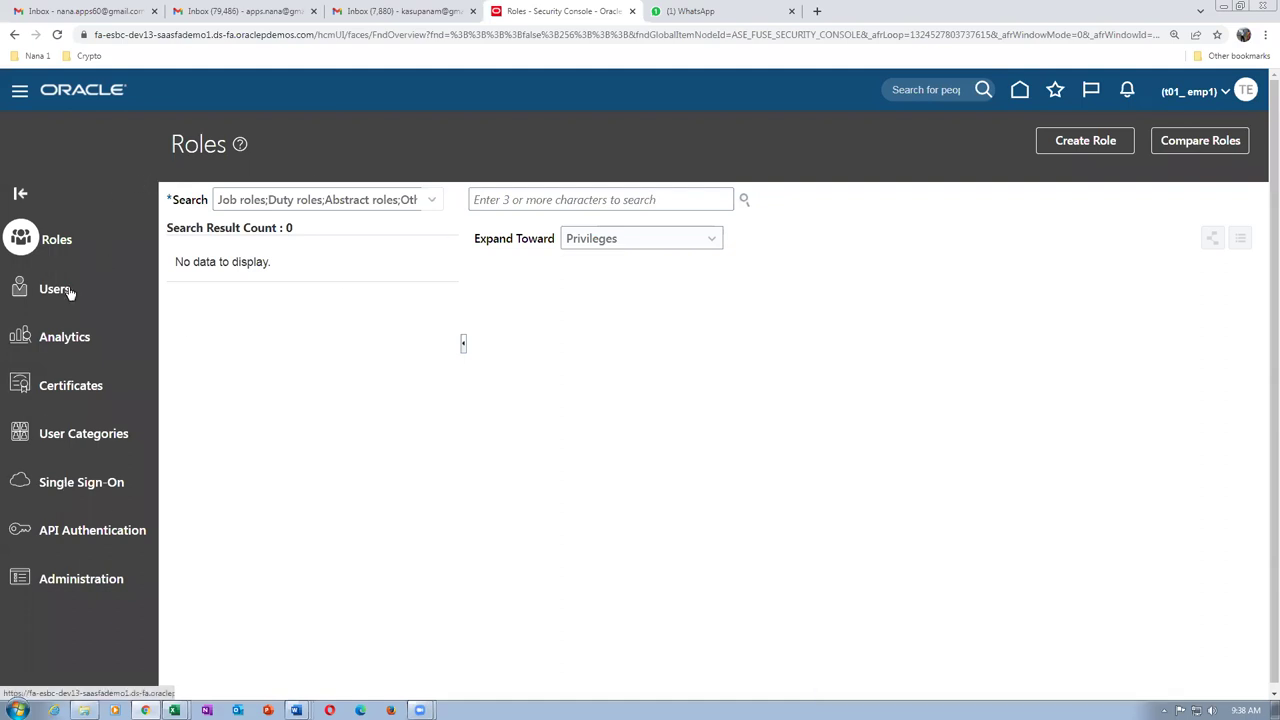
{"action": "left_click", "coordinate": [66, 290]}
{"action": "left_click", "coordinate": [586, 193]}
{"action": "type", "text": "t01"}
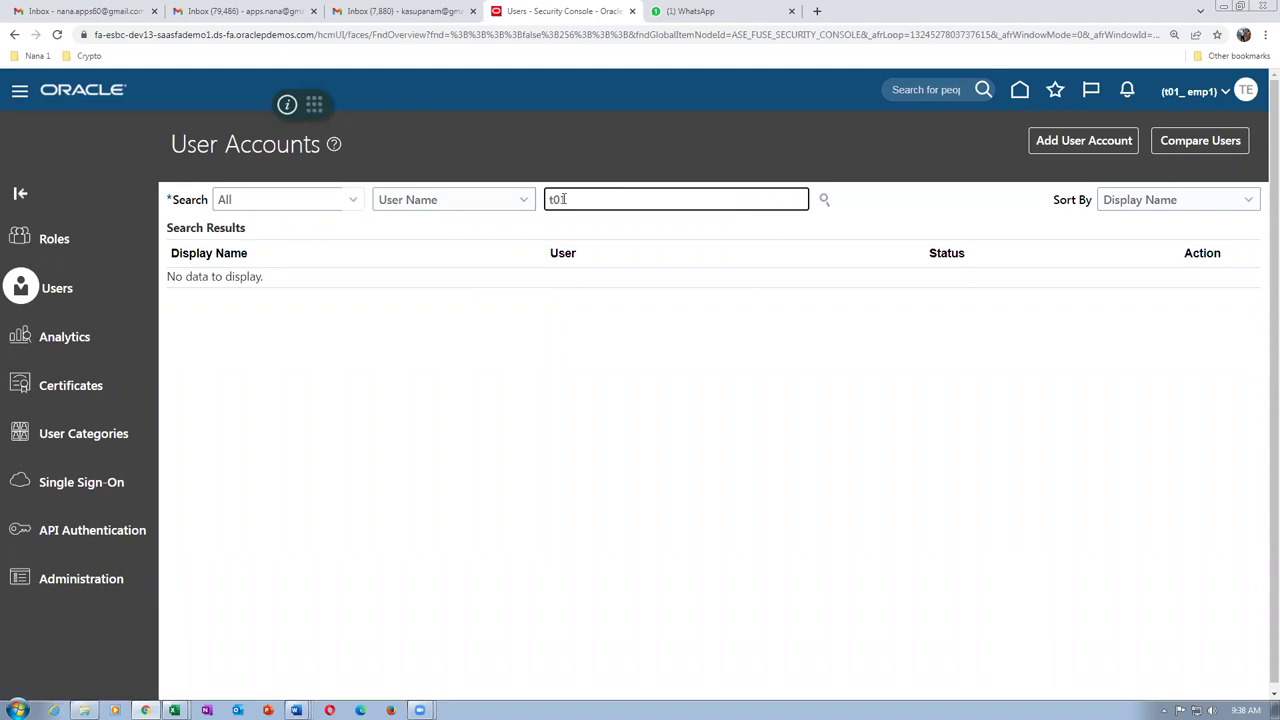
{"action": "key", "text": "Return"}
Edit the employee account and look up the Supplier Administrator role without adding it.
{"action": "left_click", "coordinate": [195, 304]}
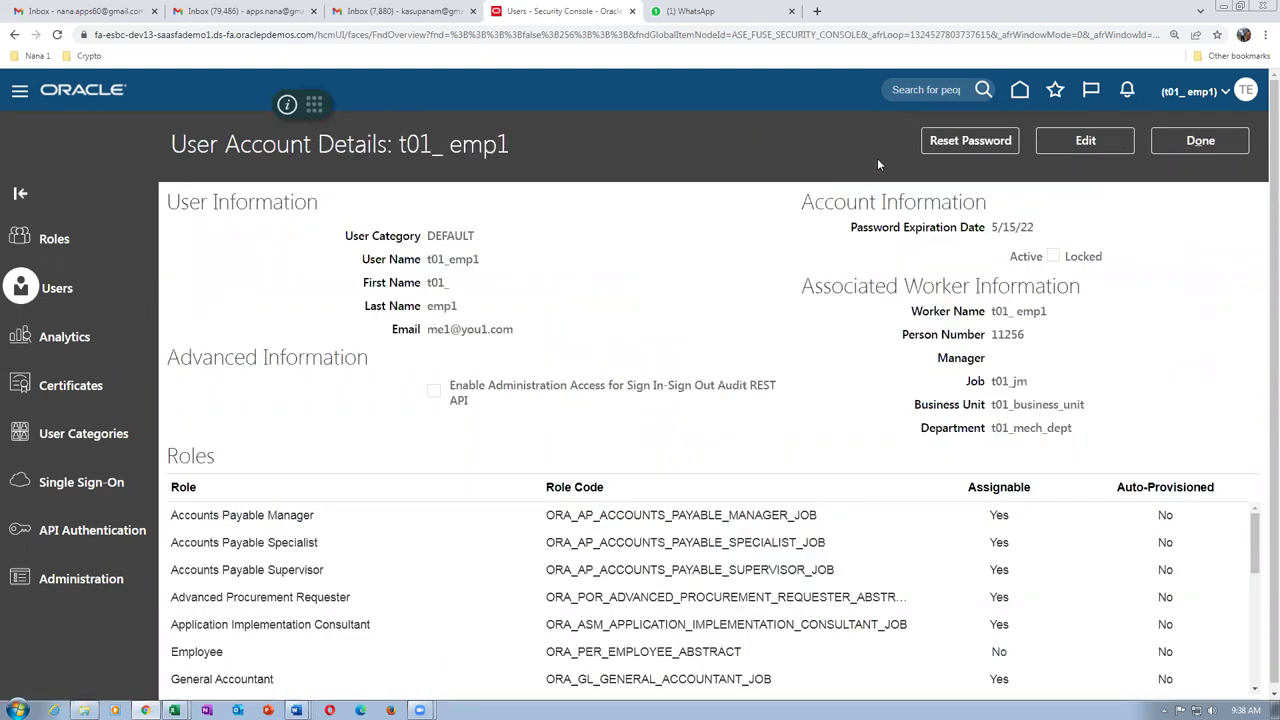
{"action": "left_click", "coordinate": [1085, 140]}
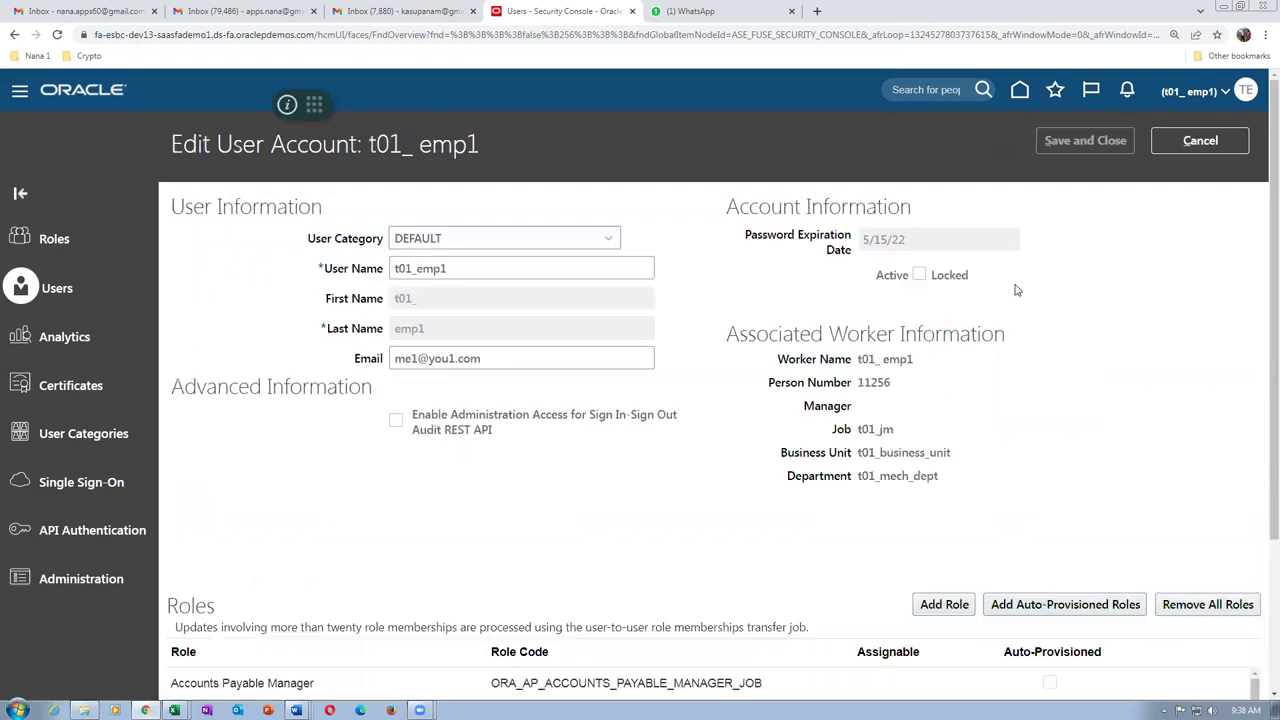
{"action": "left_click", "coordinate": [940, 604]}
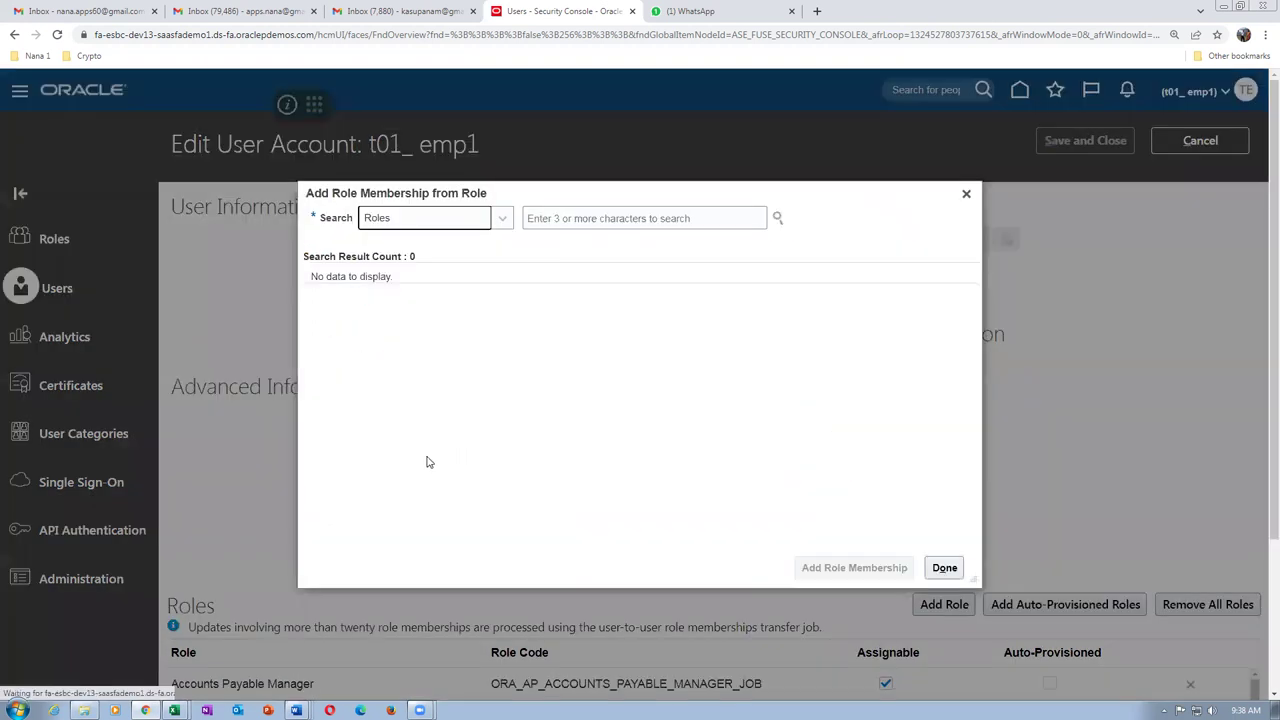
{"action": "left_click", "coordinate": [530, 218]}
{"action": "type", "text": "supplier ad"}
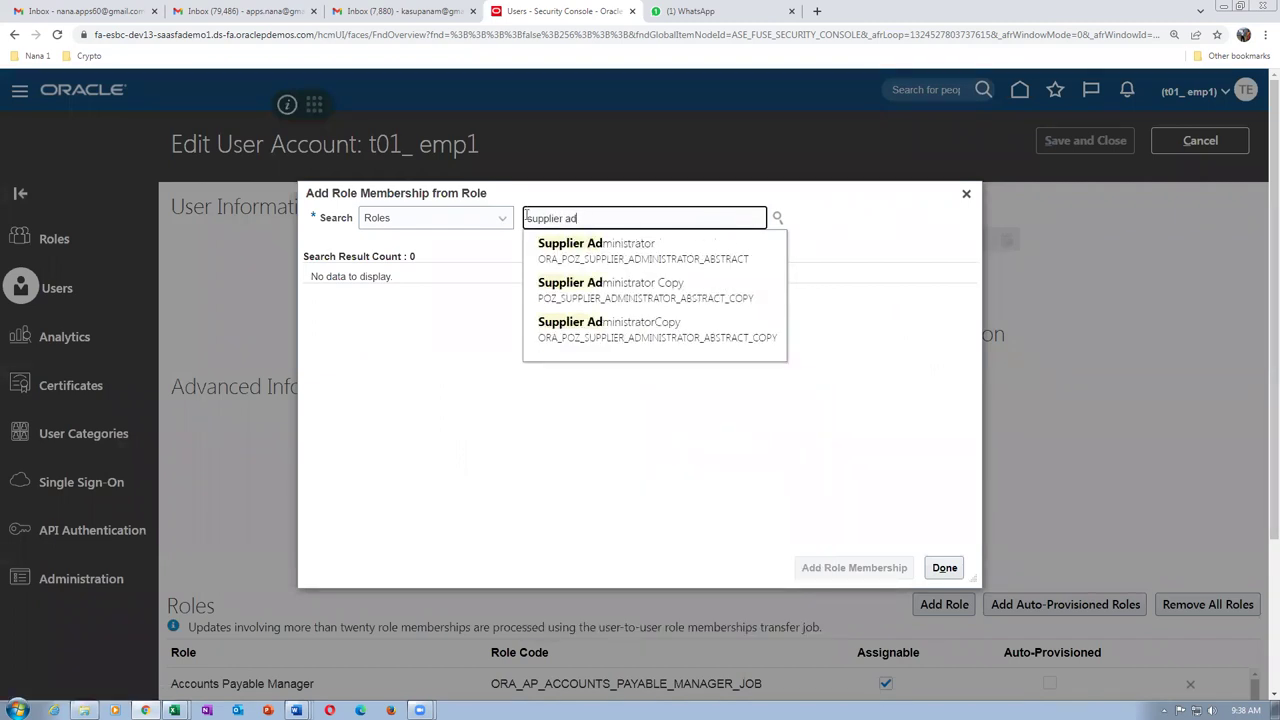
{"action": "left_click", "coordinate": [605, 261]}
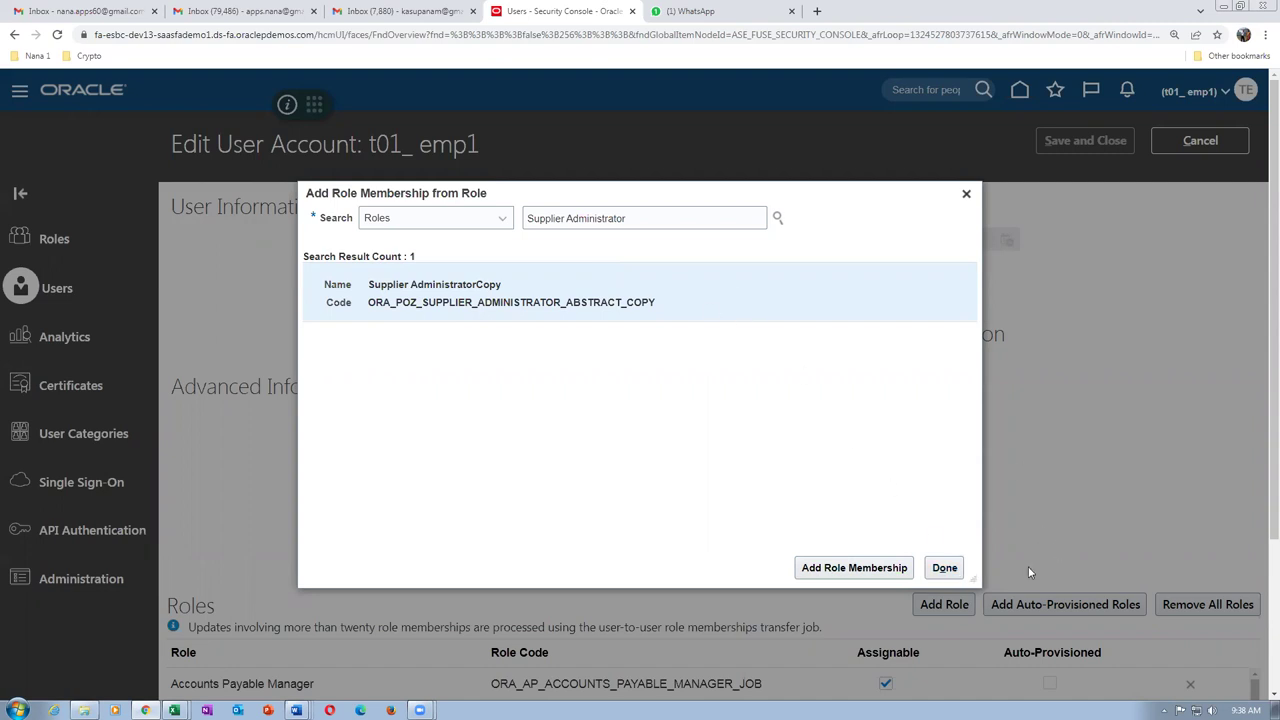
{"action": "left_click", "coordinate": [944, 567]}
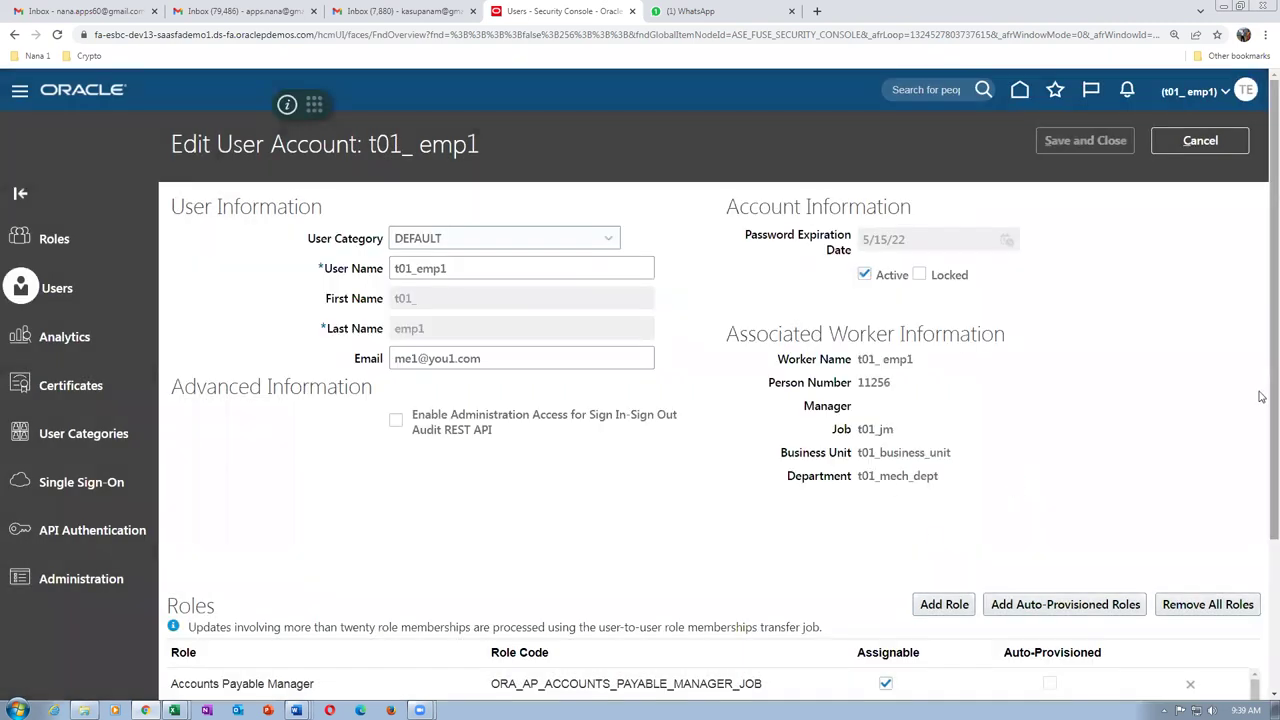
Review the account's Roles table, discard the edits, and return to the user list.
{"action": "scroll", "coordinate": [1261, 324], "scroll_direction": "down", "scroll_amount": 2}
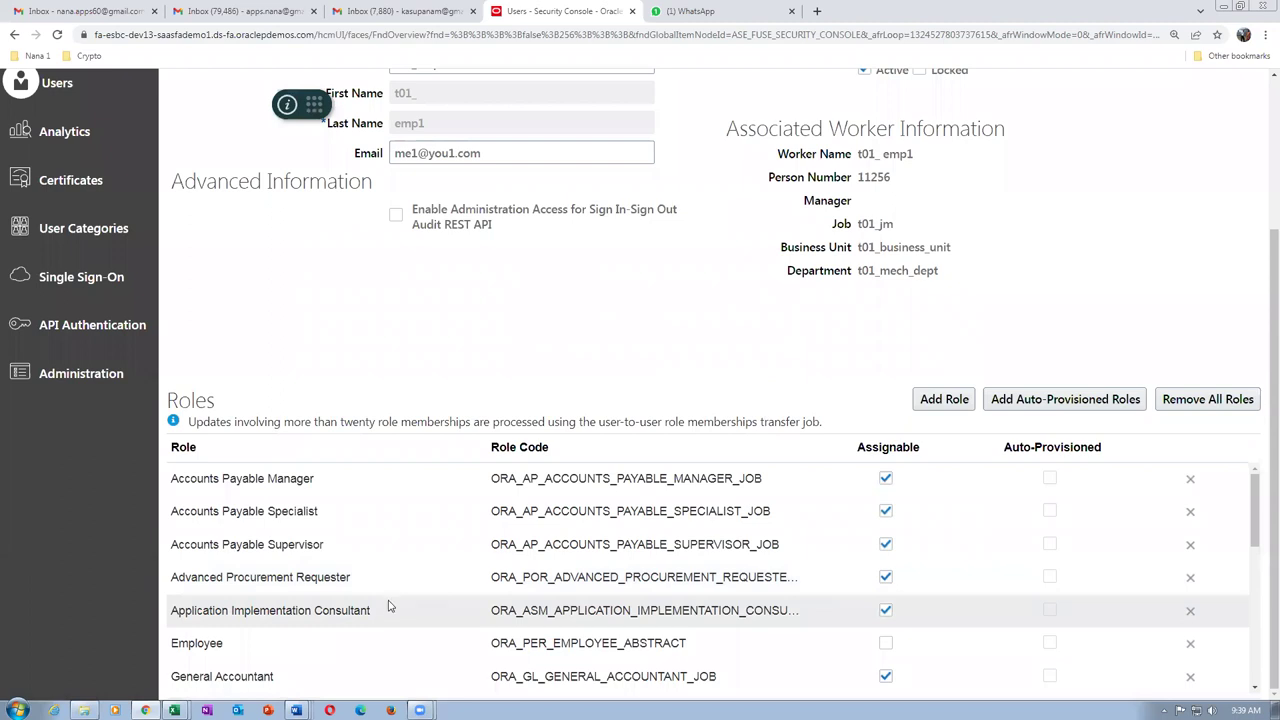
{"action": "scroll", "coordinate": [389, 606], "scroll_direction": "down", "scroll_amount": 5}
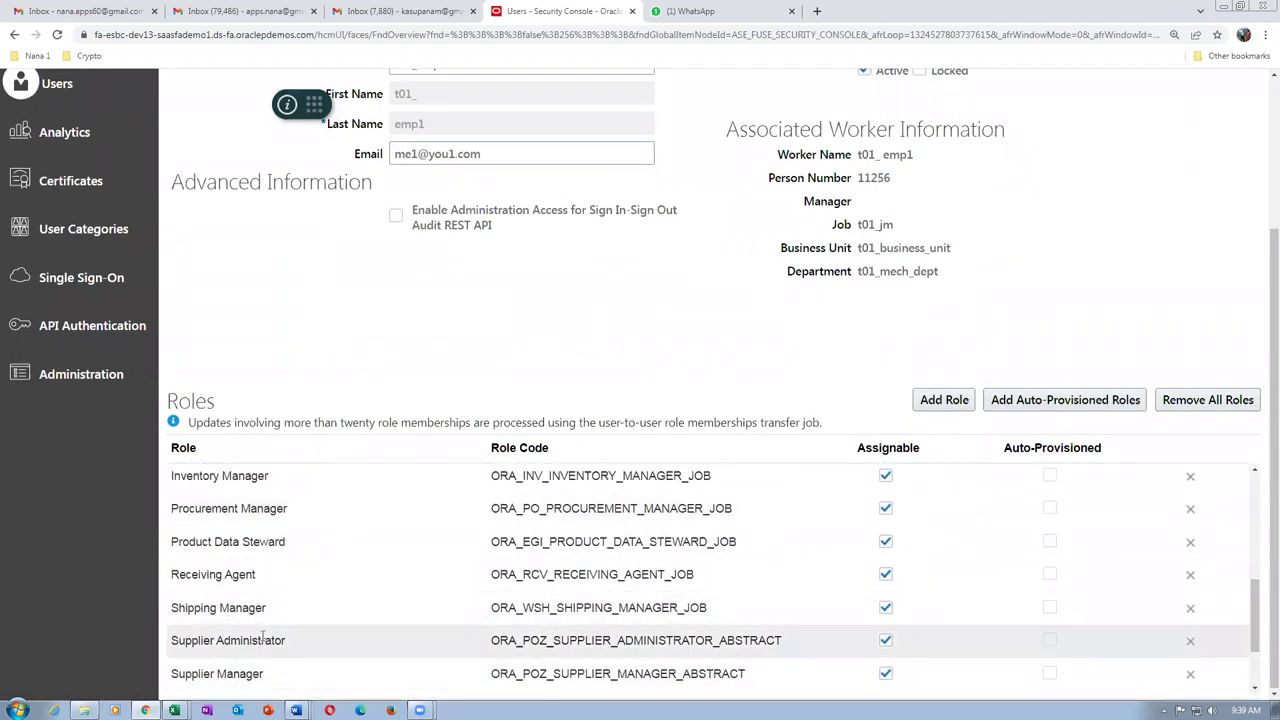
{"action": "scroll", "coordinate": [1262, 340], "scroll_direction": "up", "scroll_amount": 2}
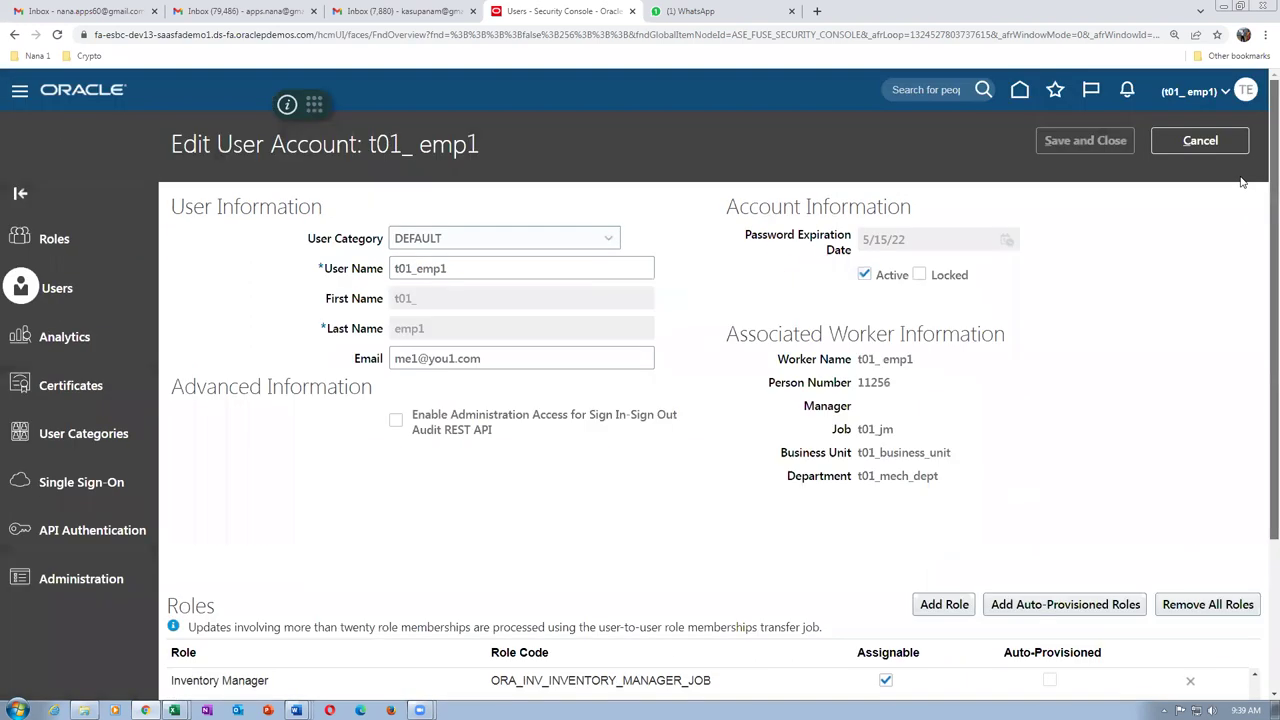
{"action": "left_click", "coordinate": [1205, 141]}
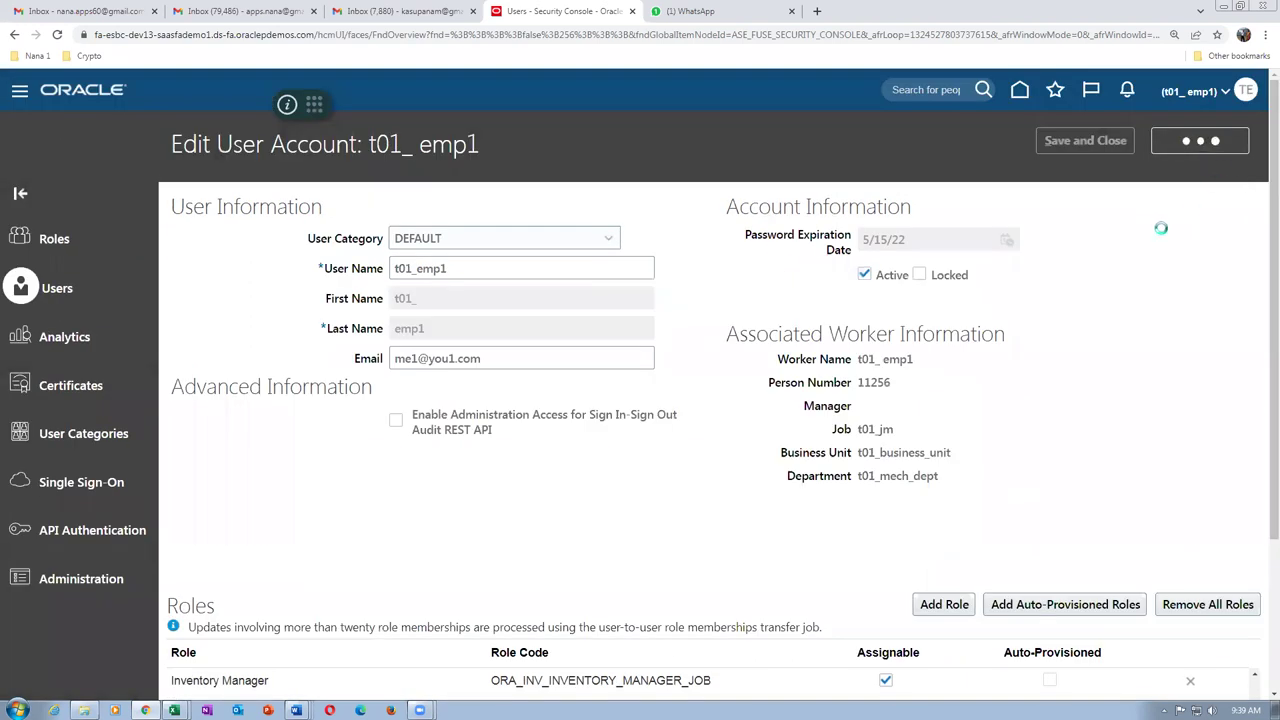
{"action": "left_click", "coordinate": [1210, 141]}
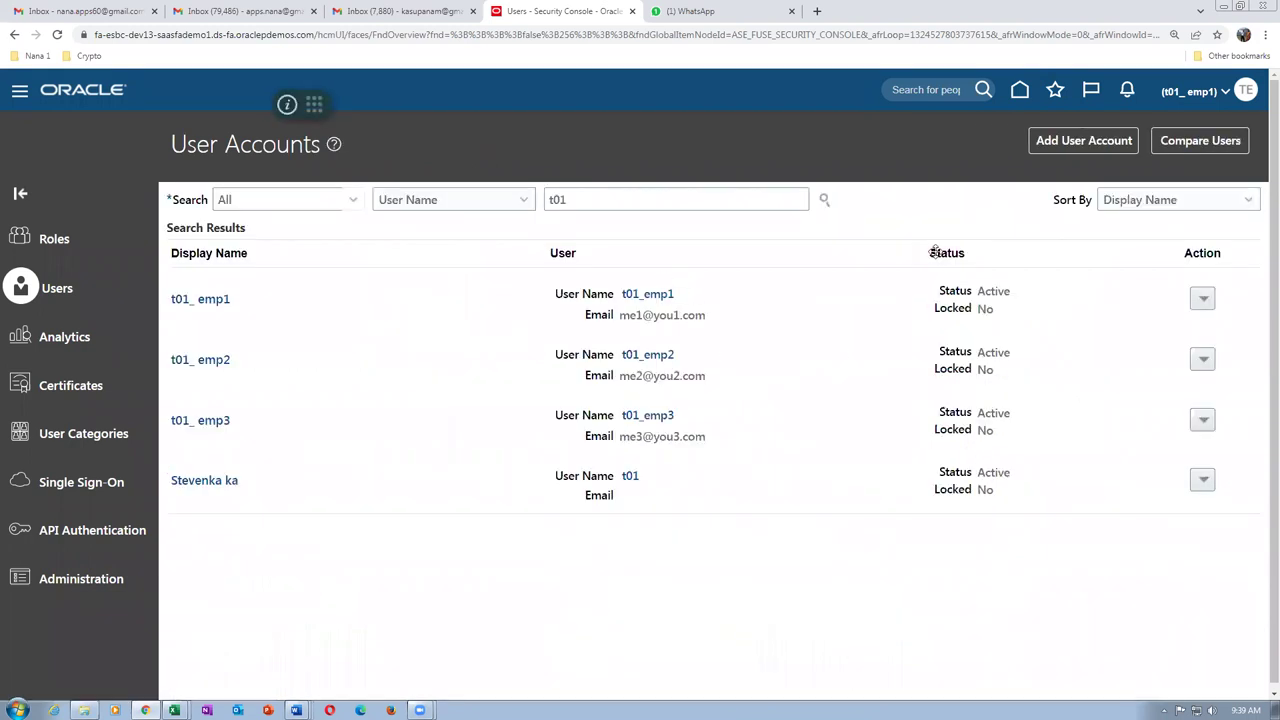
Review Soni Construction Inc's pending spend approval request 9001 in Suppliers, then close it.
{"action": "left_click", "coordinate": [1019, 90]}
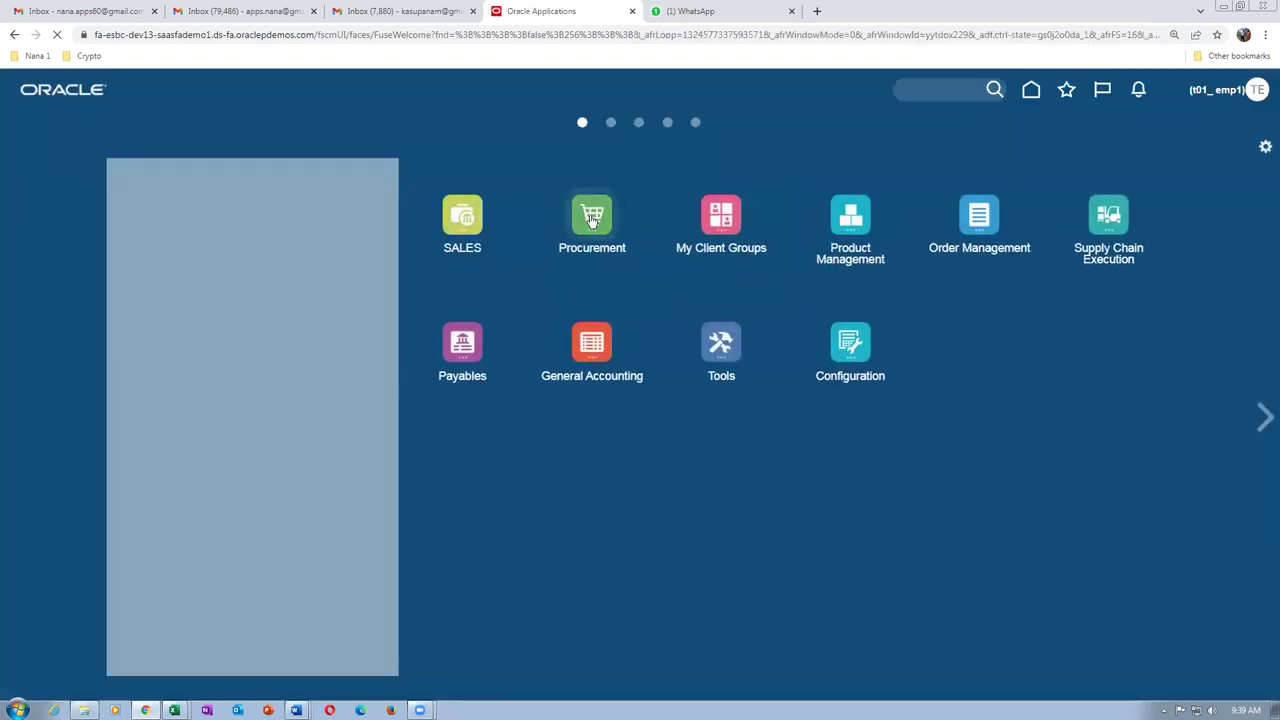
{"action": "left_click", "coordinate": [592, 215]}
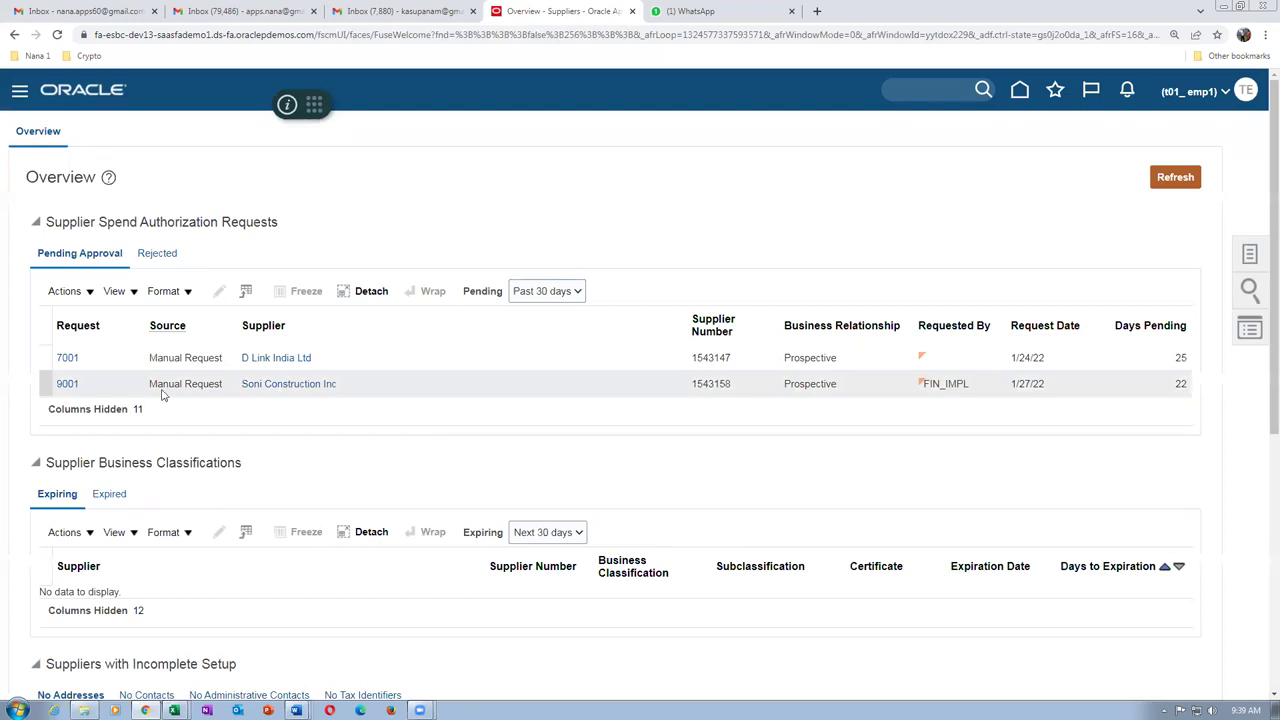
{"action": "left_click", "coordinate": [67, 386]}
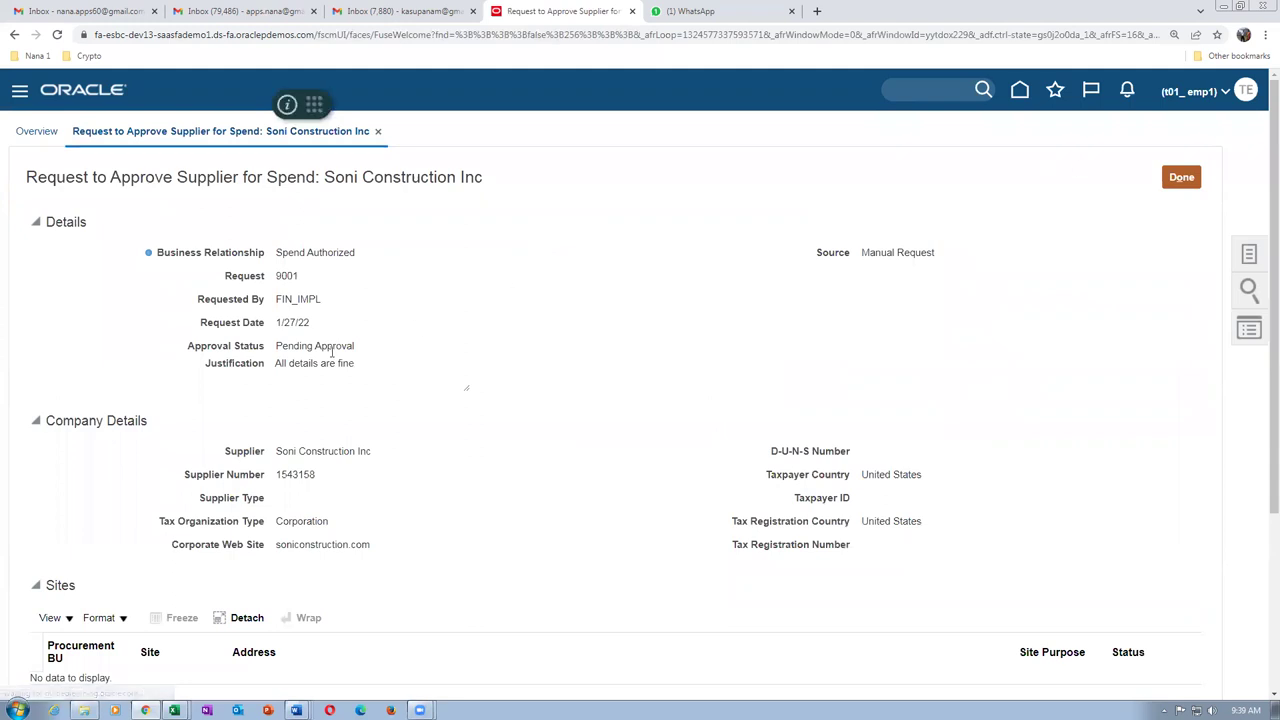
{"action": "scroll", "coordinate": [366, 352], "scroll_direction": "down", "scroll_amount": 3}
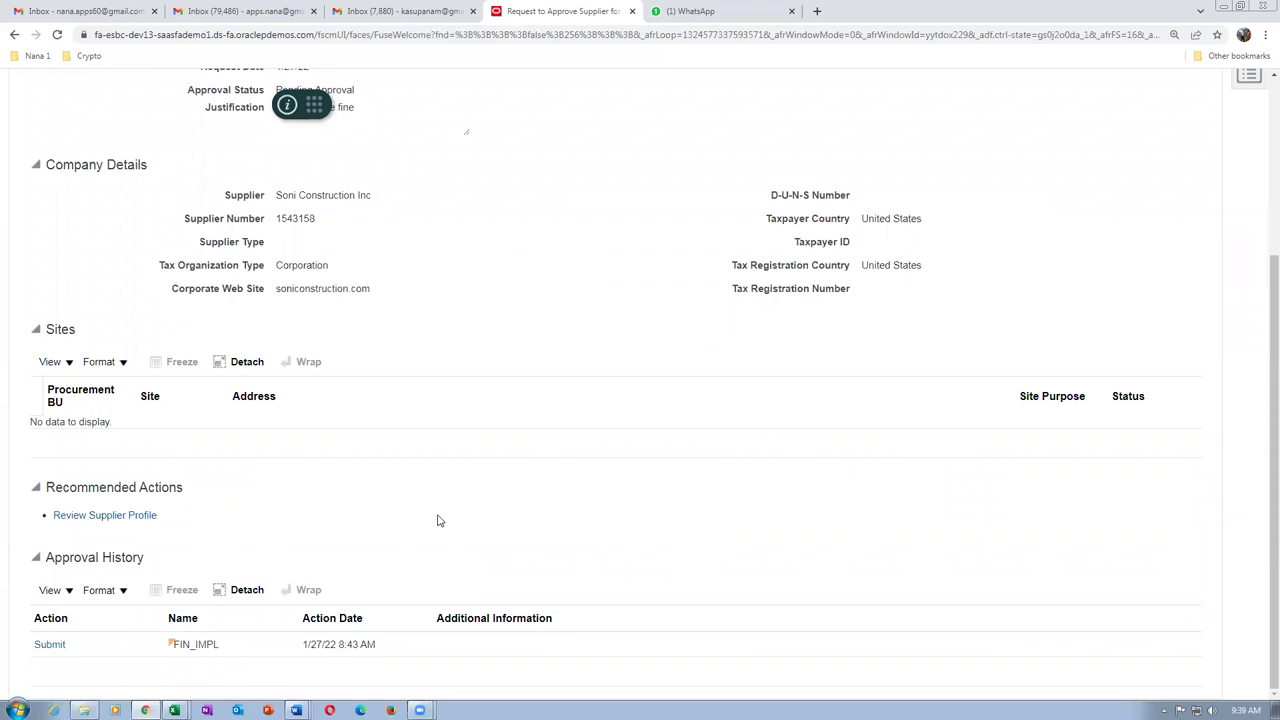
{"action": "scroll", "coordinate": [440, 520], "scroll_direction": "up", "scroll_amount": 3}
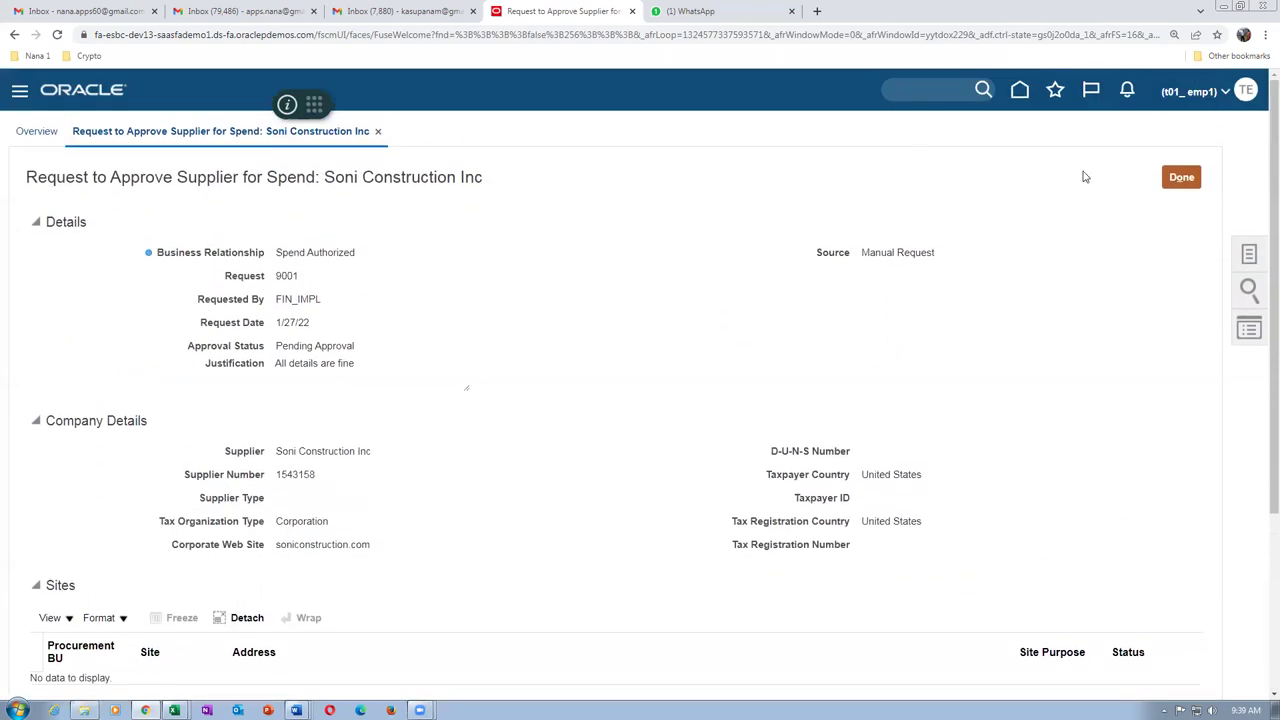
{"action": "left_click", "coordinate": [1188, 180]}
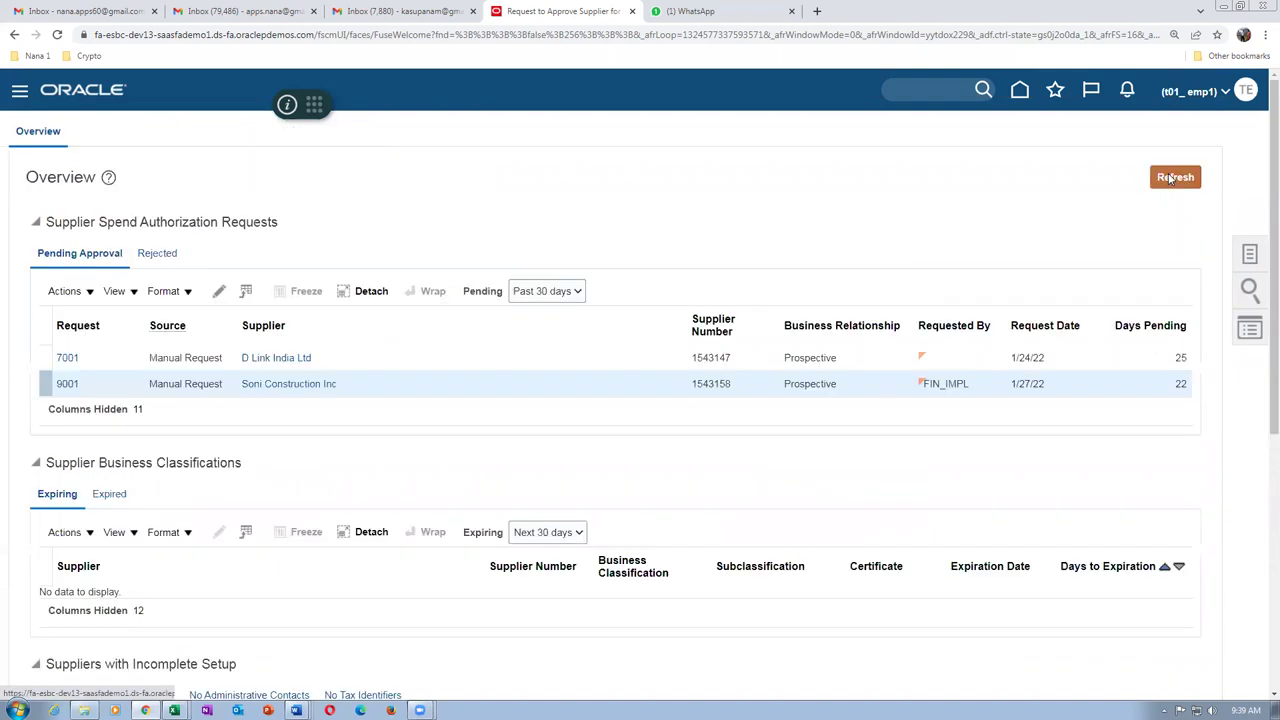
In the Security Console, search users for 'fin_i' and open the FIN_IMPL account.
{"action": "left_click", "coordinate": [1019, 92]}
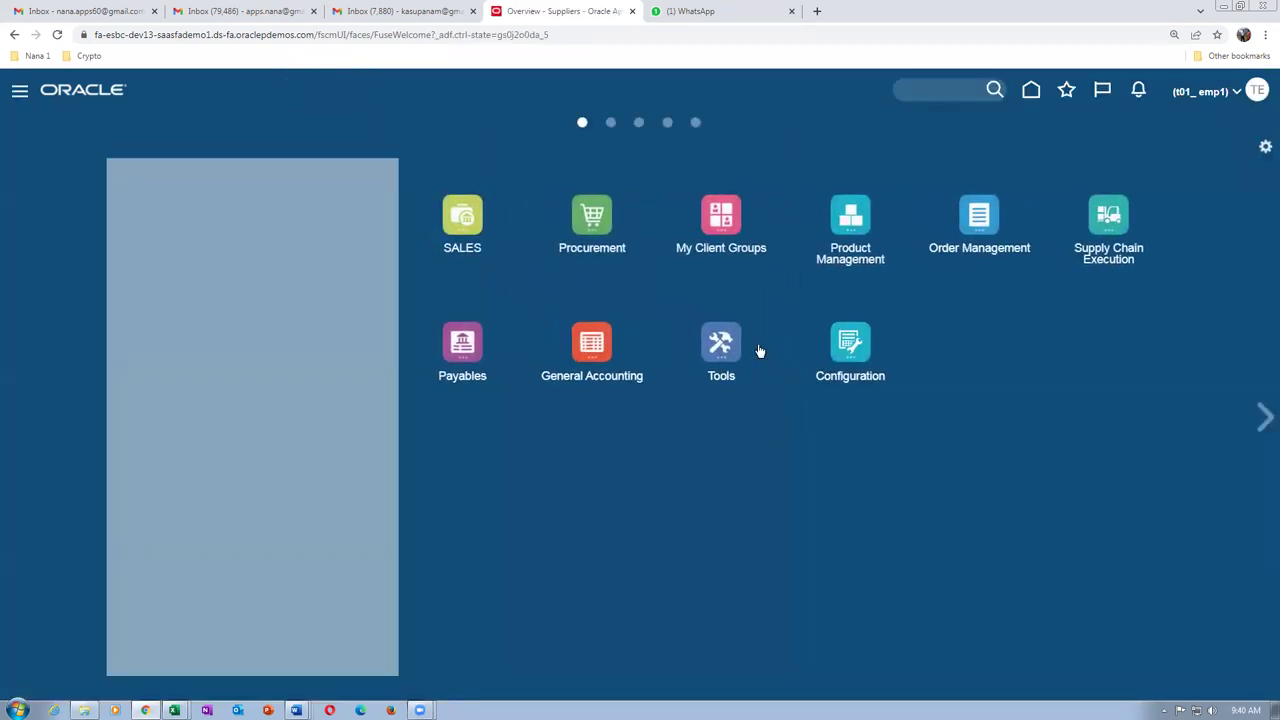
{"action": "left_click", "coordinate": [726, 346]}
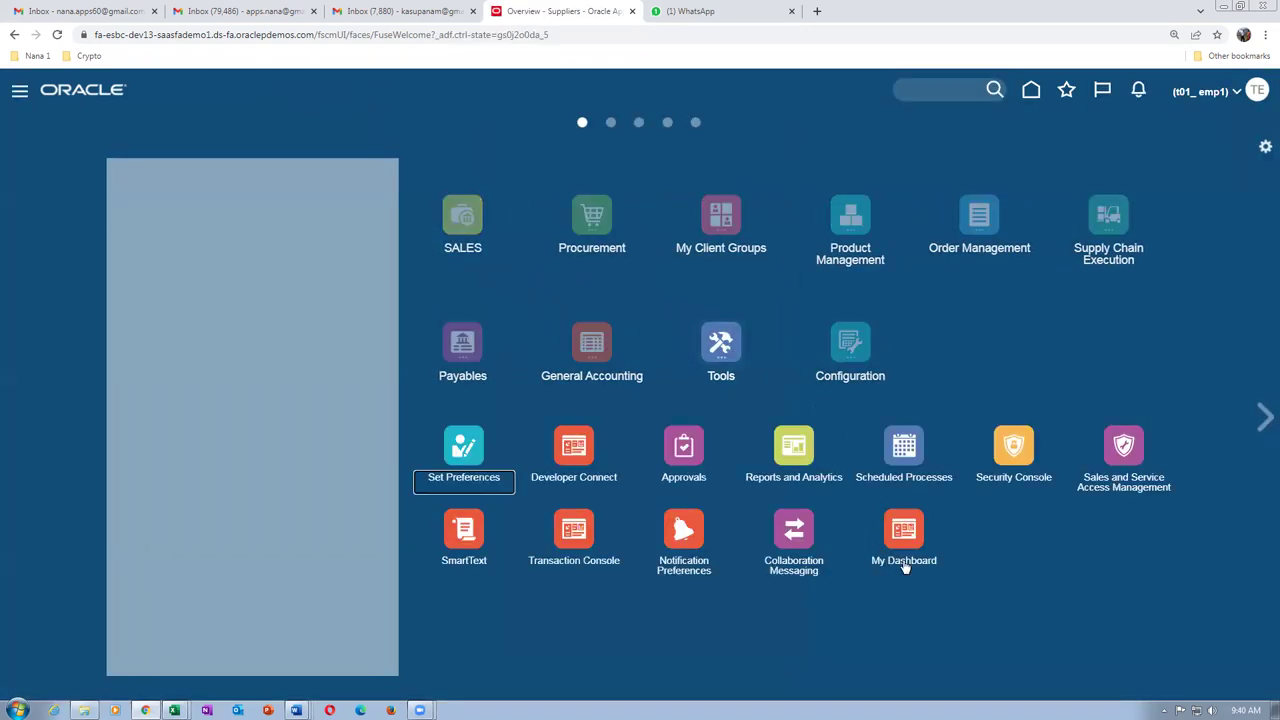
{"action": "left_click", "coordinate": [1013, 445]}
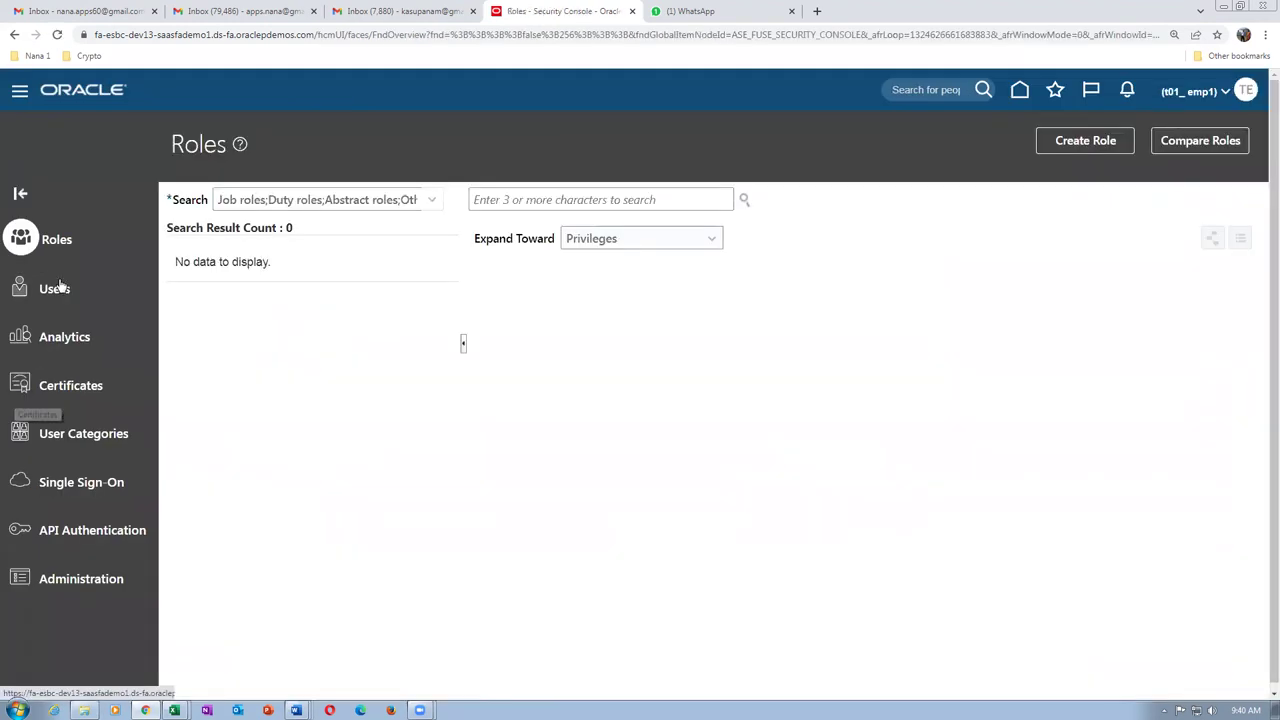
{"action": "left_click", "coordinate": [55, 289]}
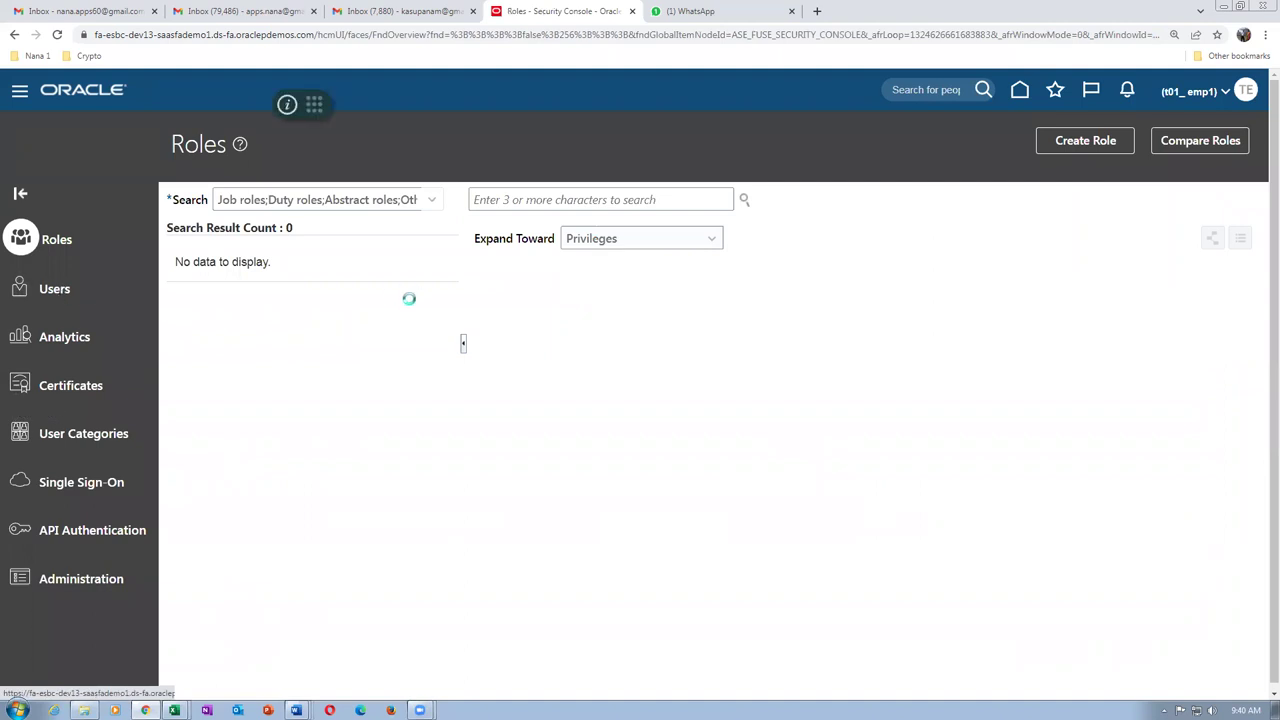
{"action": "left_click", "coordinate": [585, 196]}
{"action": "type", "text": "fin"}
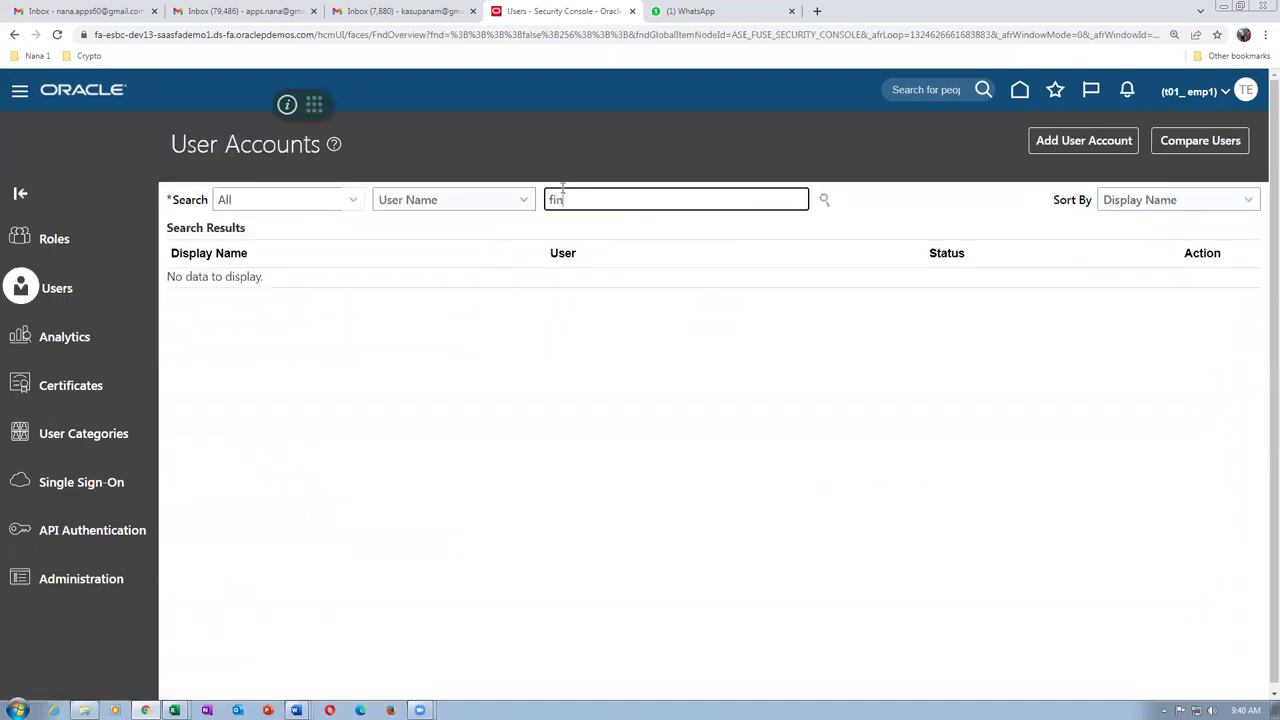
{"action": "key", "text": "Return"}
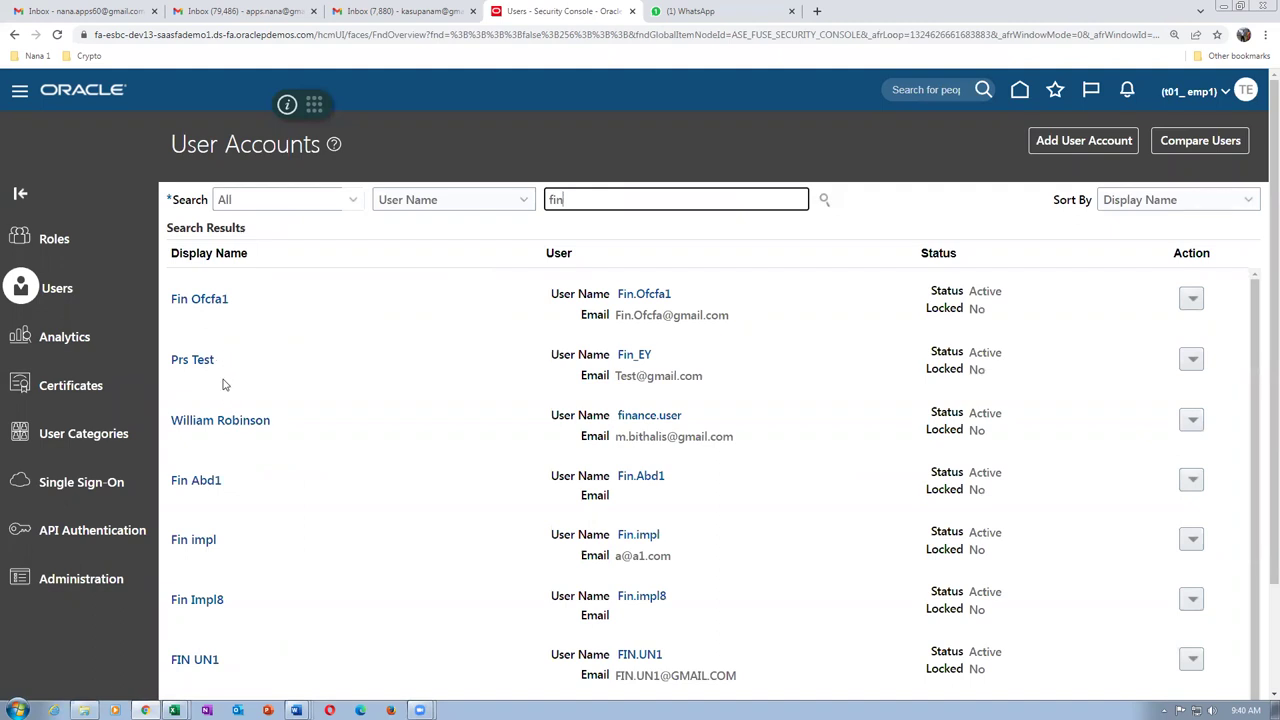
{"action": "scroll", "coordinate": [256, 566], "scroll_direction": "down", "scroll_amount": 2}
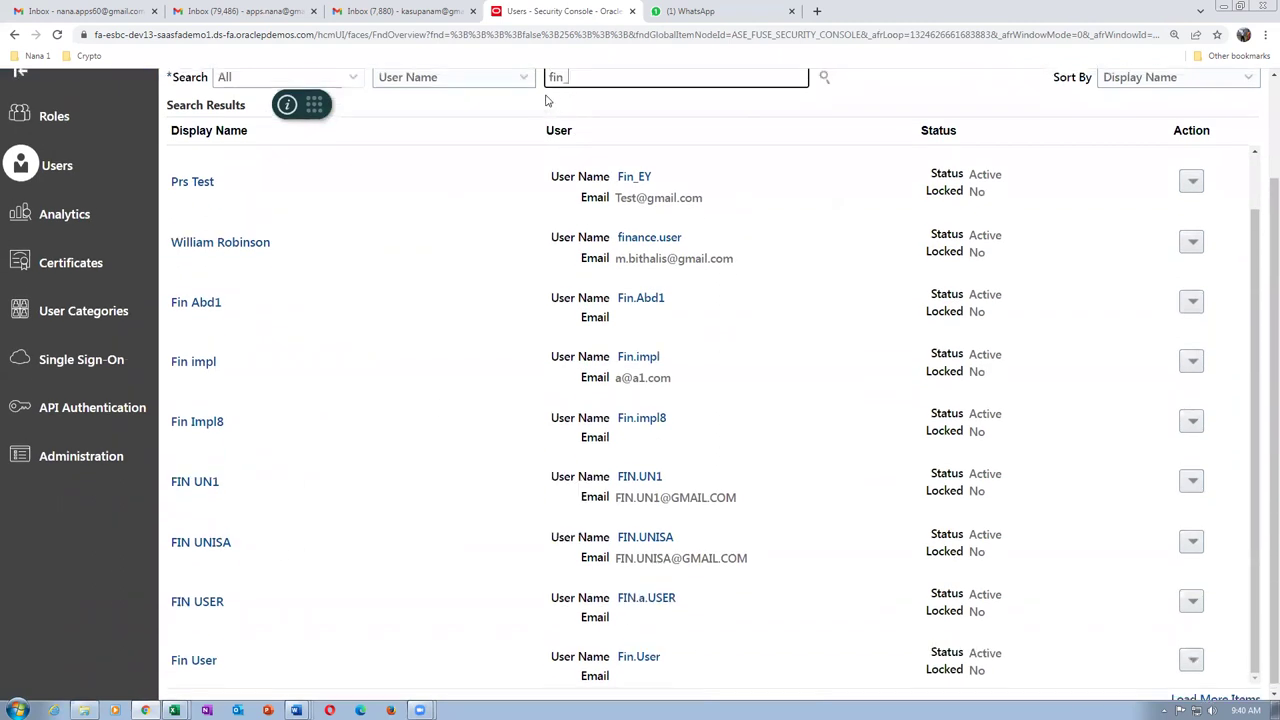
{"action": "type", "text": "i"}
{"action": "key", "text": "Return"}
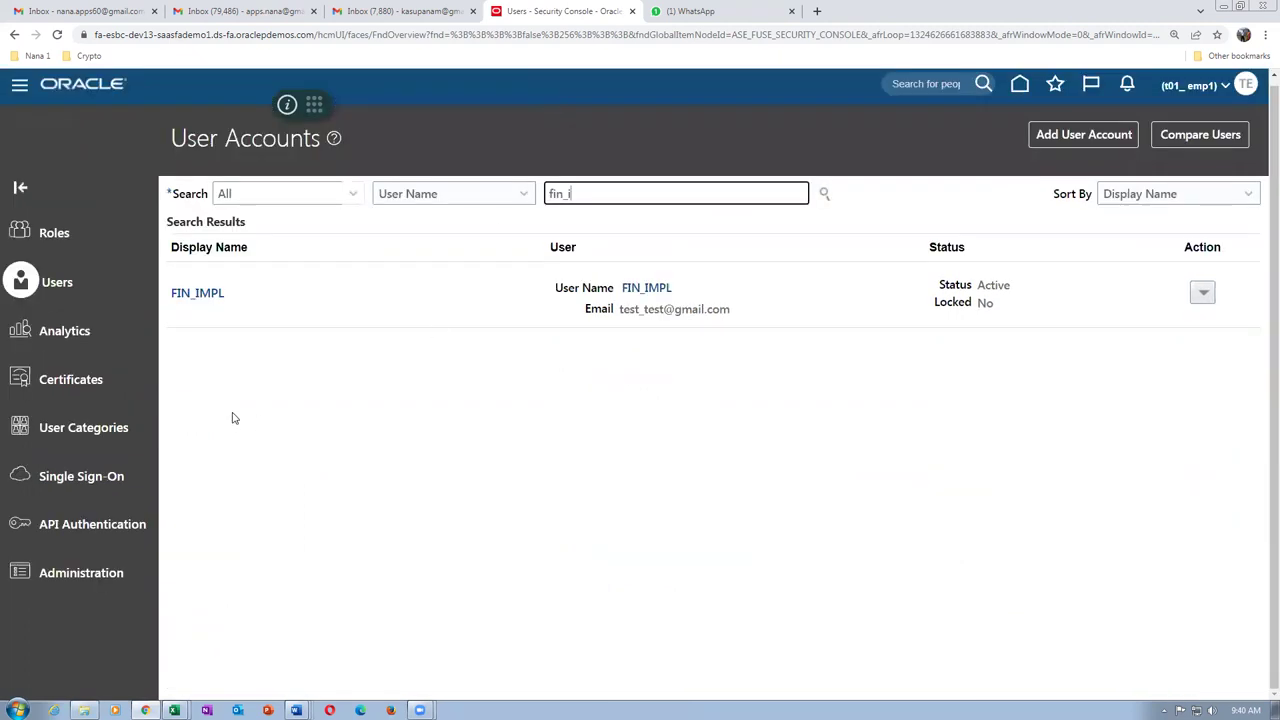
{"action": "left_click", "coordinate": [192, 294]}
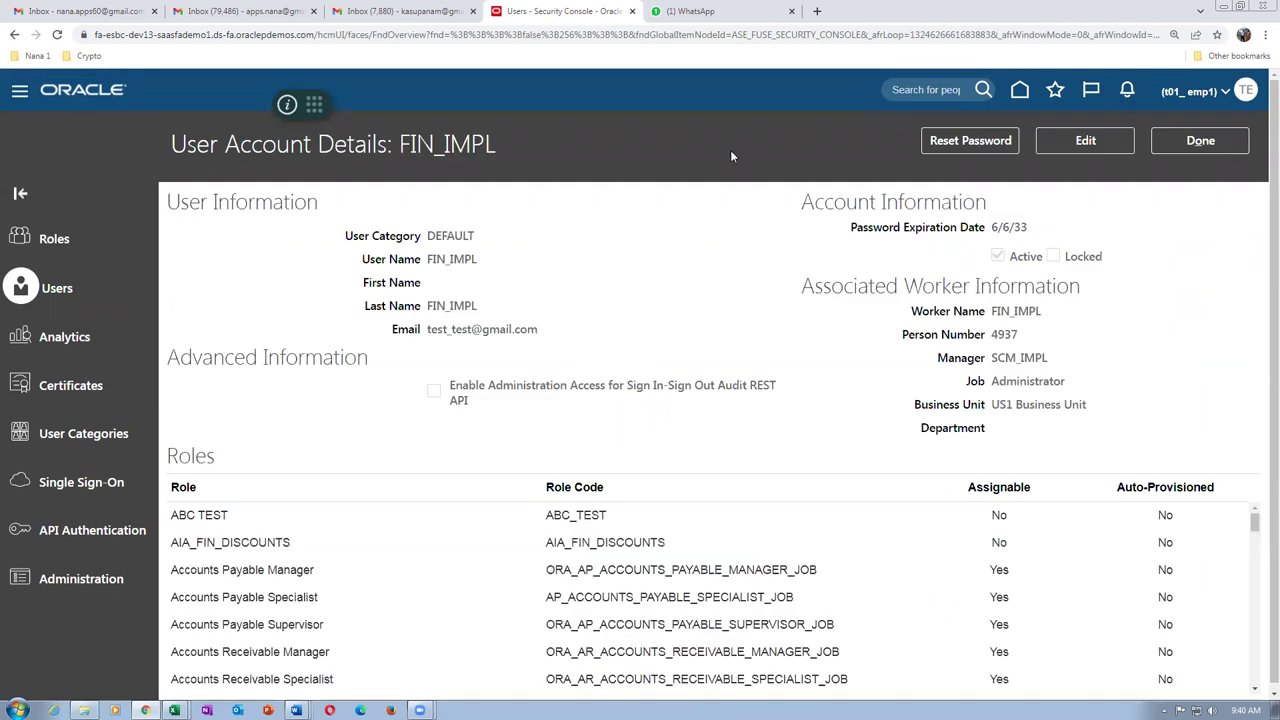
Reset FIN_IMPL's password manually with a new confirmed password and return to the list.
{"action": "left_click", "coordinate": [969, 140]}
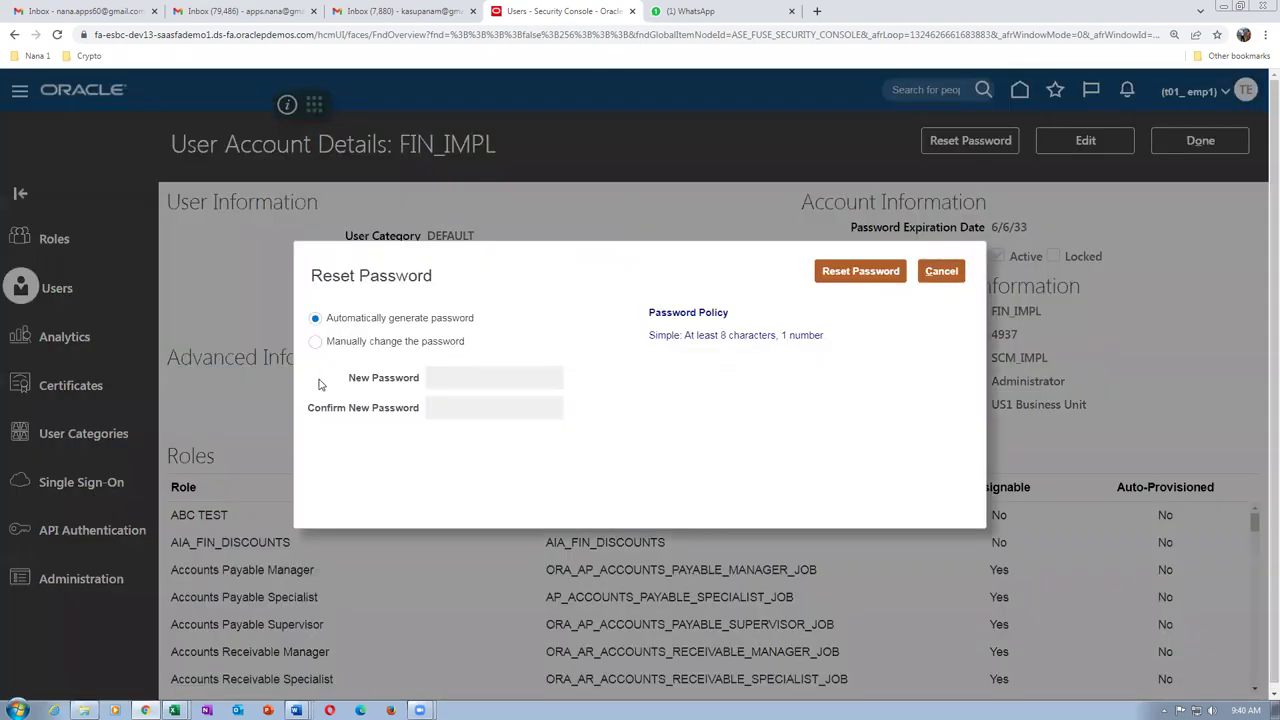
{"action": "left_click", "coordinate": [315, 341]}
{"action": "left_click", "coordinate": [458, 377]}
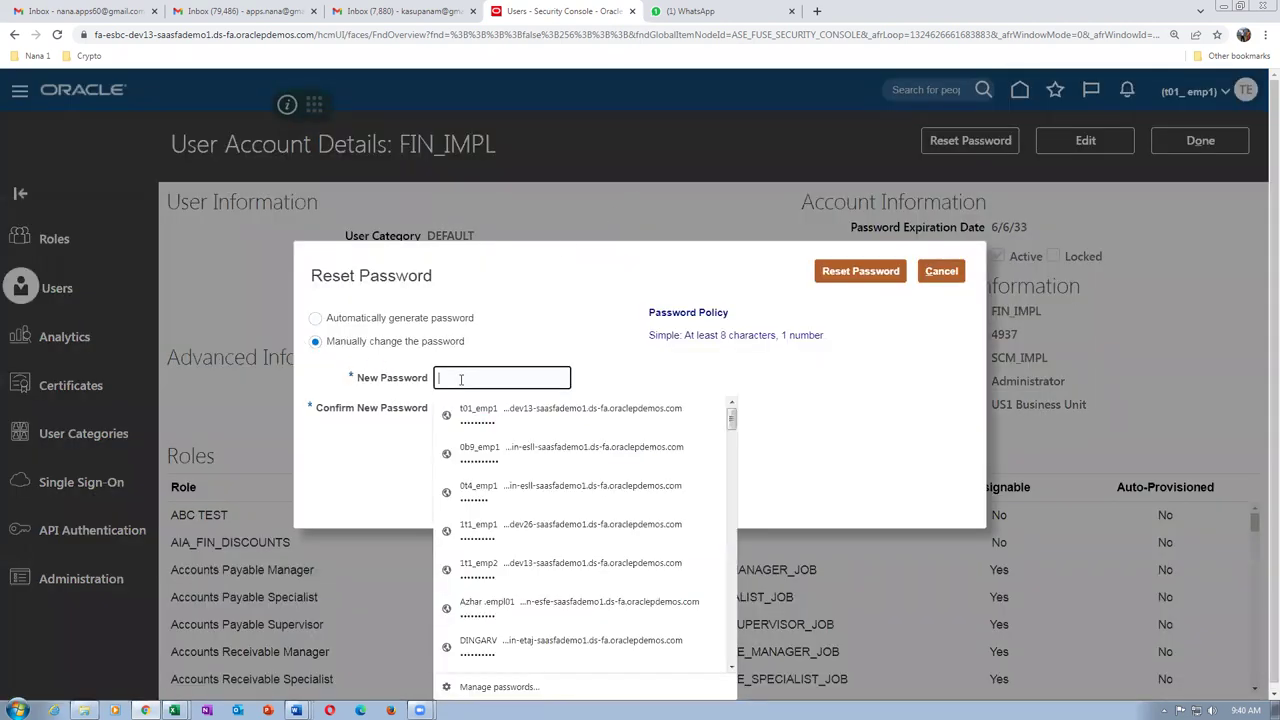
{"action": "type", "text": "•••••••"}
{"action": "left_click", "coordinate": [478, 414]}
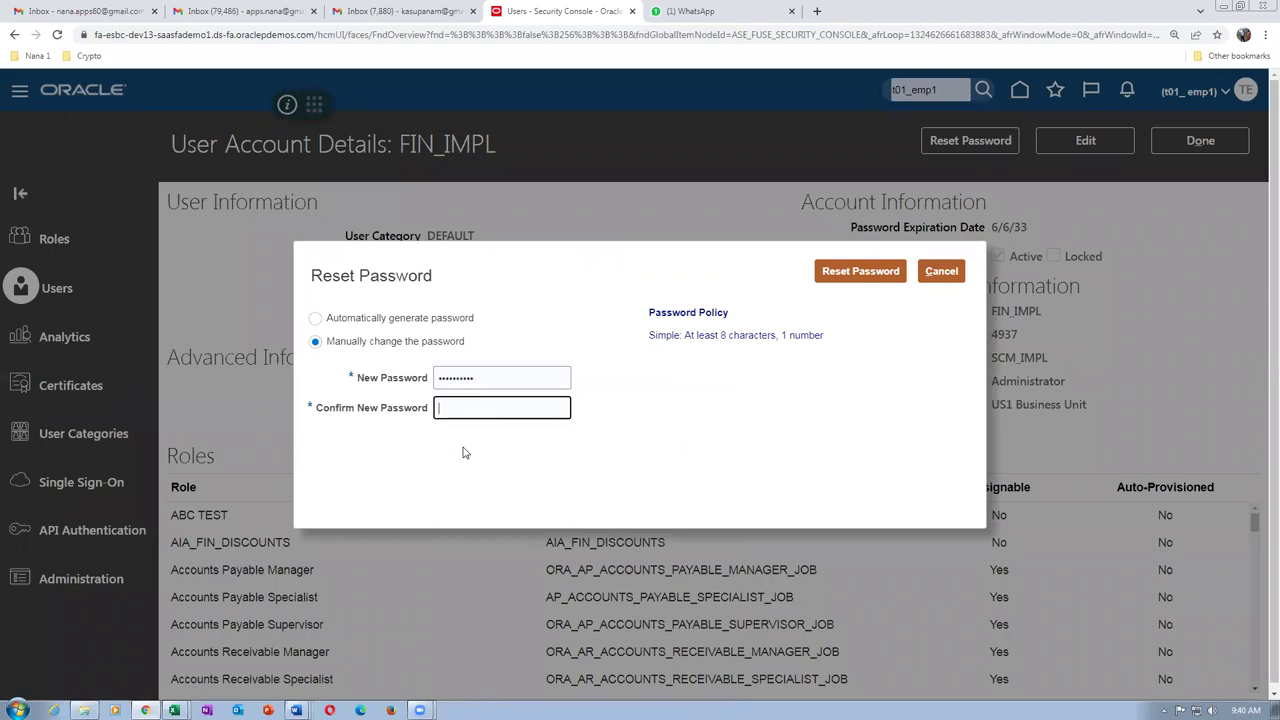
{"action": "type", "text": "•••••••"}
{"action": "left_click", "coordinate": [843, 272]}
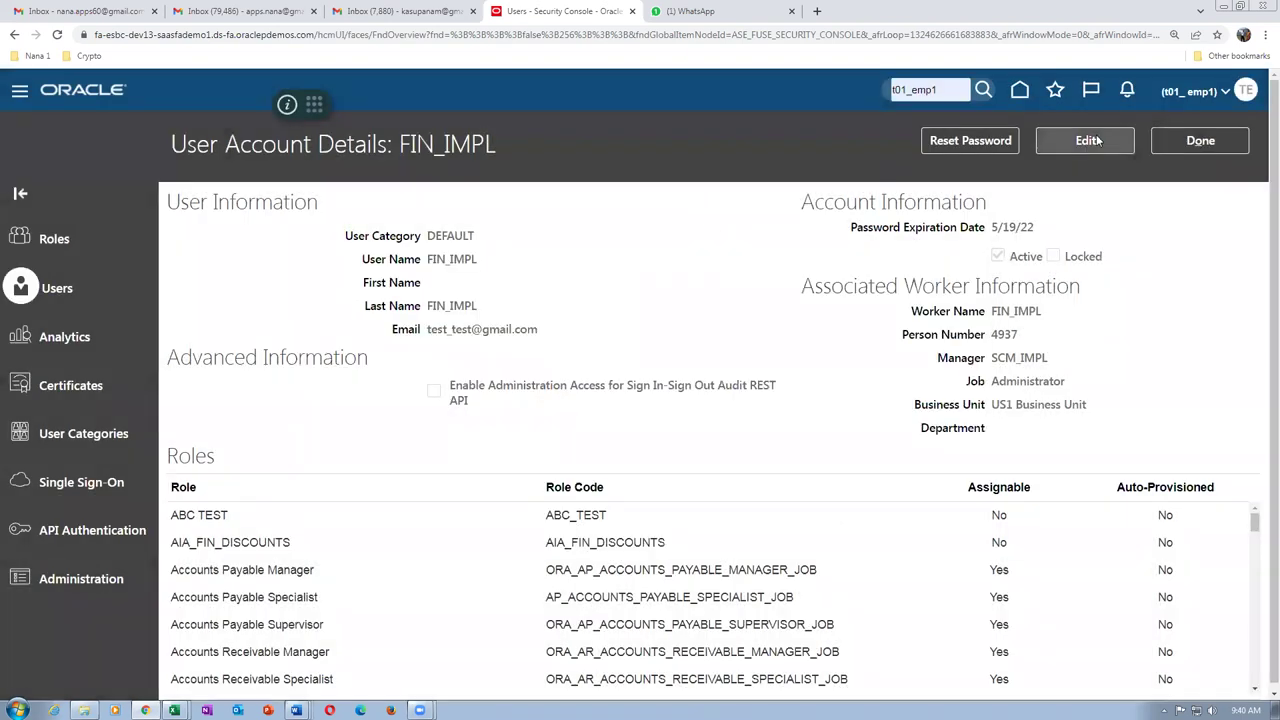
{"action": "left_click", "coordinate": [1168, 142]}
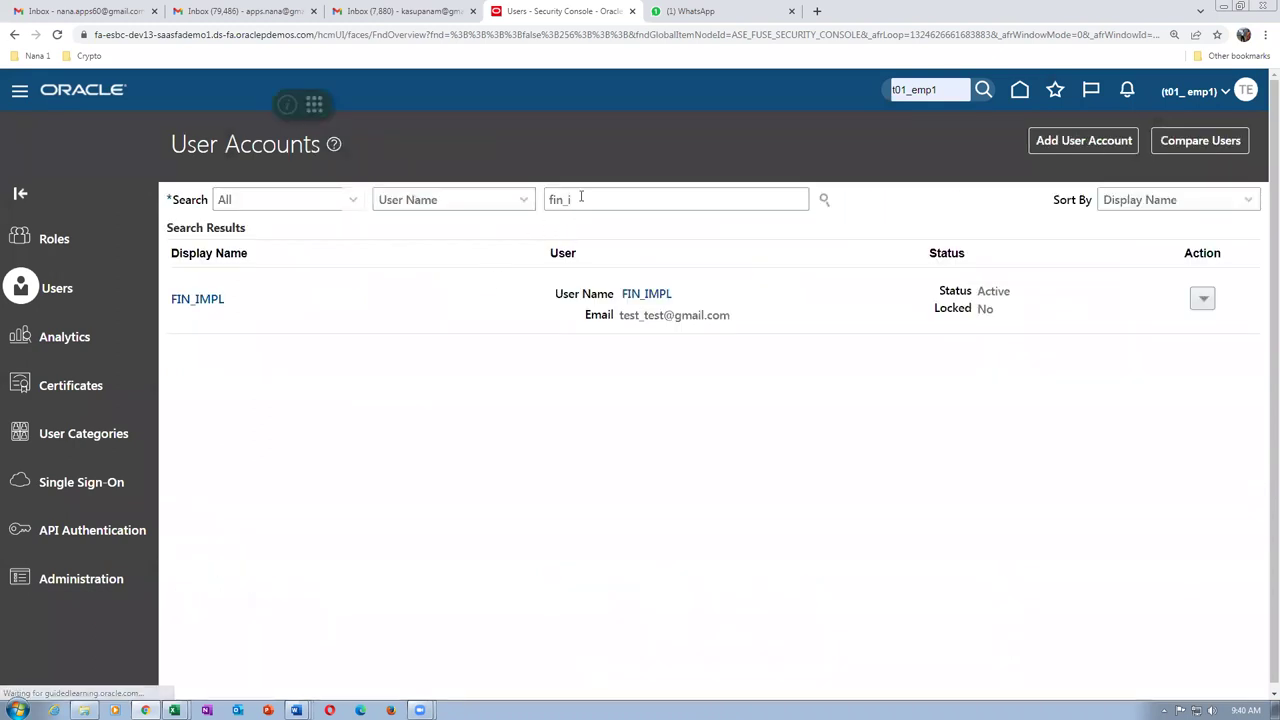
Find the procurement manager's user account and start a manual password reset for it.
{"action": "left_click_drag", "start_coordinate": [657, 199], "coordinate": [398, 240]}
{"action": "type", "text": "calvin"}
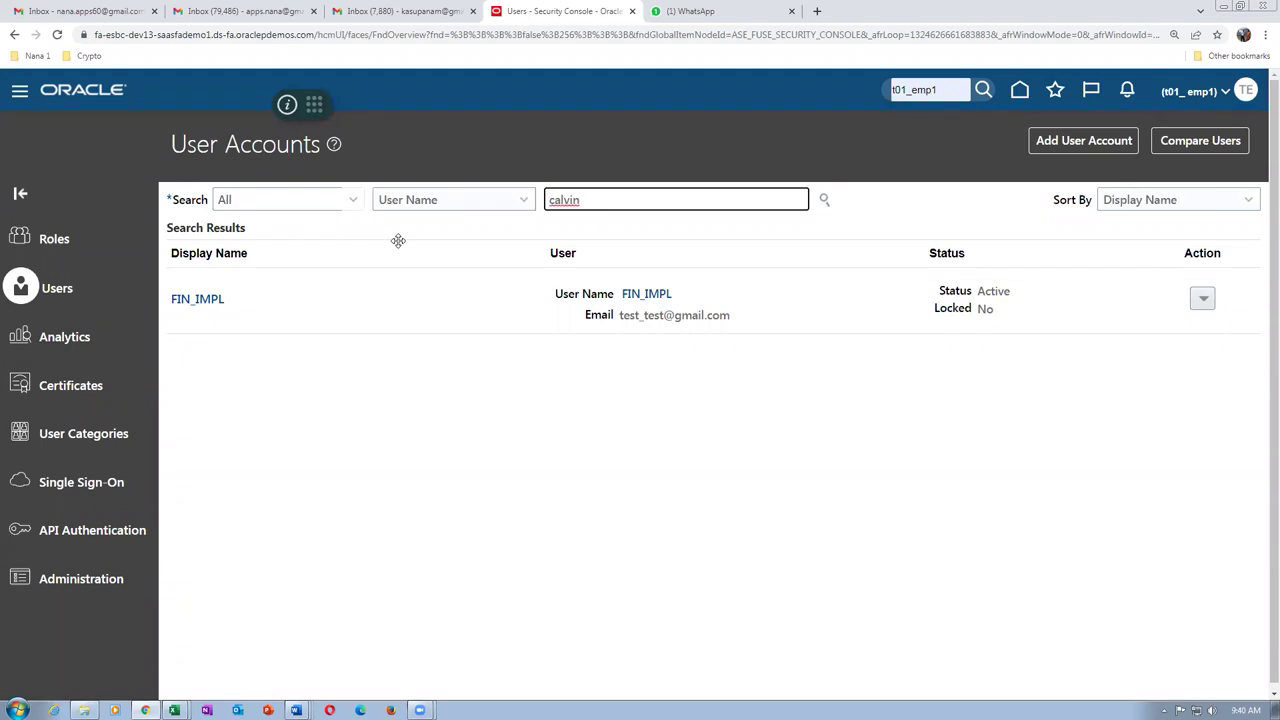
{"action": "key", "text": "Return"}
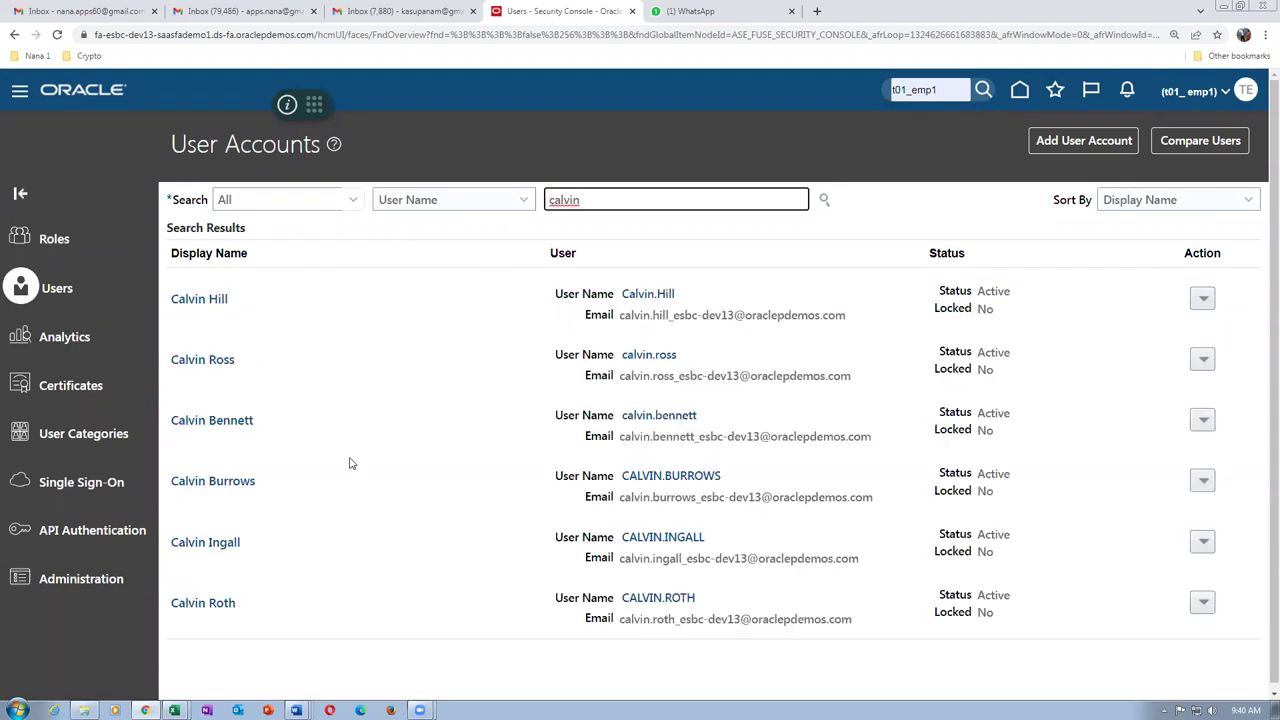
{"action": "left_click", "coordinate": [215, 604]}
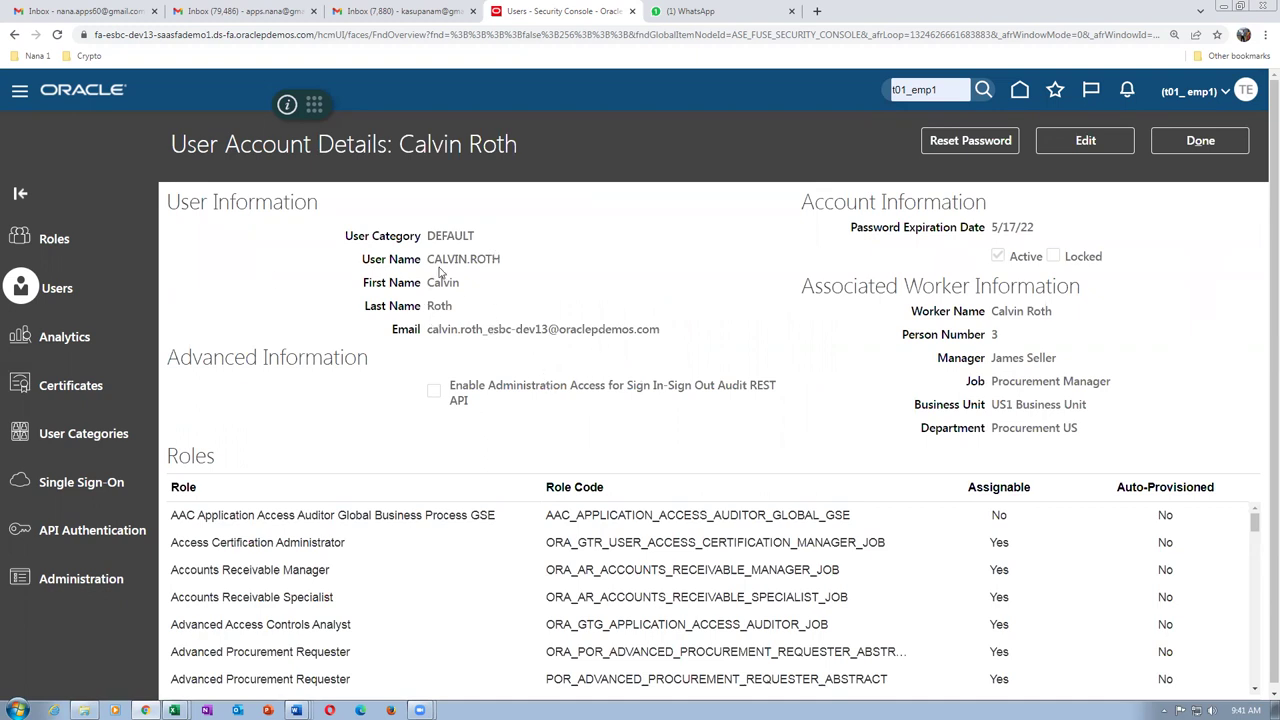
{"action": "left_click_drag", "start_coordinate": [427, 258], "coordinate": [491, 259]}
{"action": "left_click", "coordinate": [948, 143]}
{"action": "left_click", "coordinate": [364, 344]}
Enter and confirm the procurement manager's new password, apply the reset, and finish.
{"action": "left_click", "coordinate": [488, 380]}
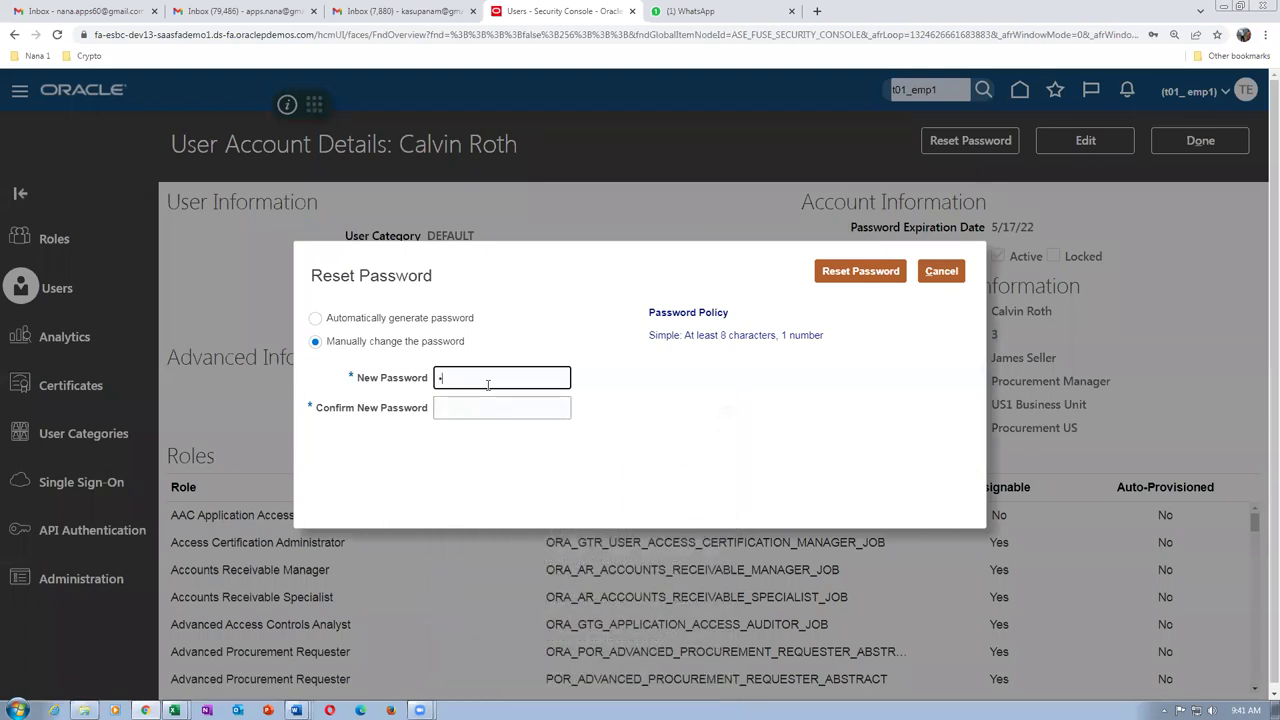
{"action": "key", "text": "Tab"}
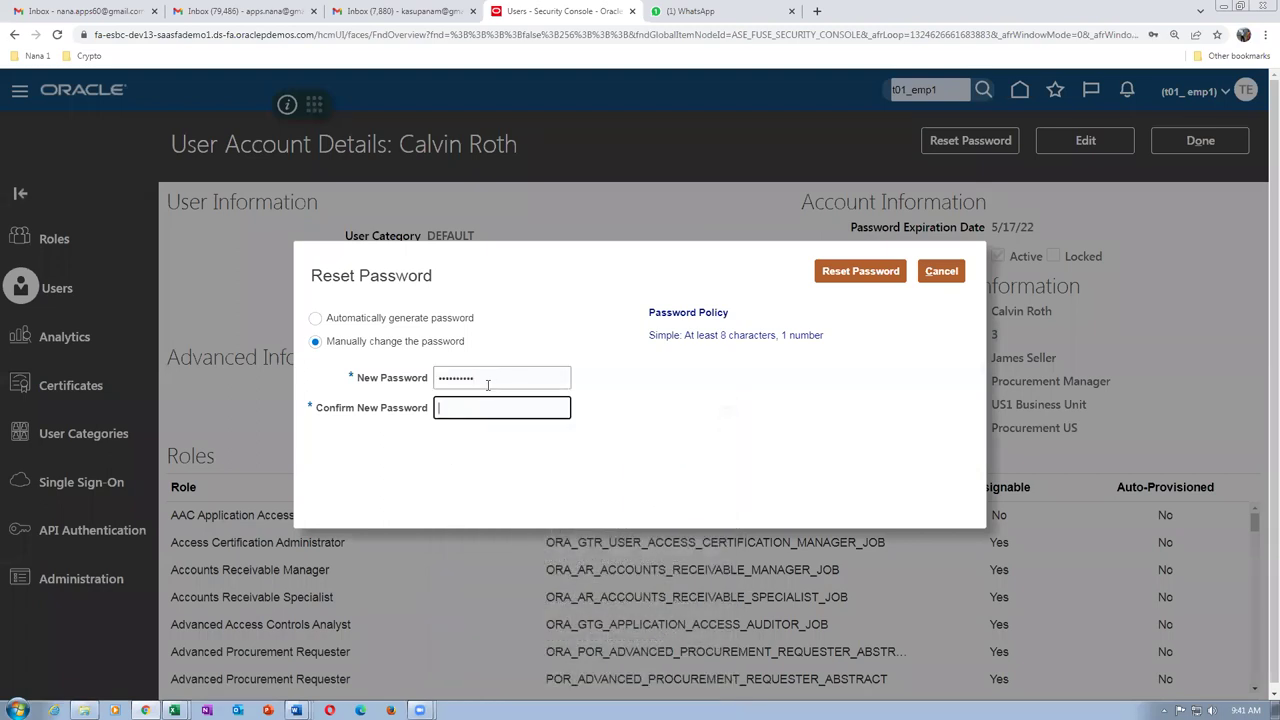
{"action": "left_click", "coordinate": [829, 278]}
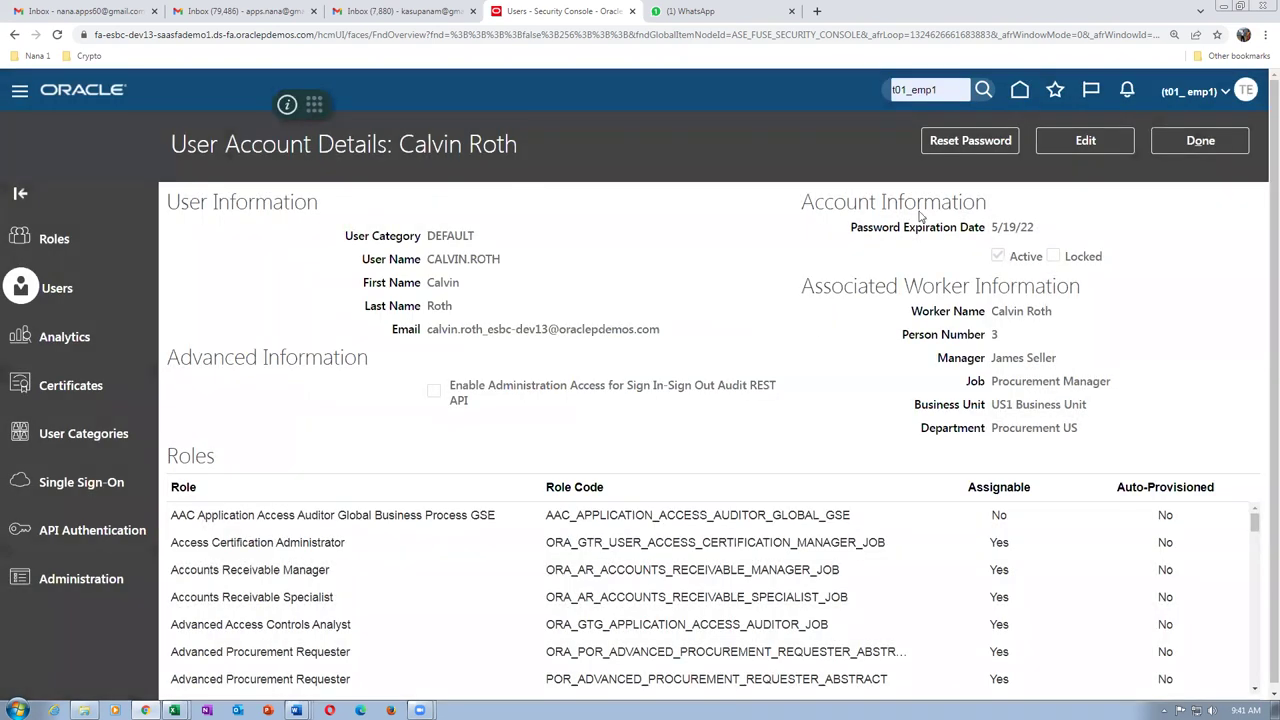
{"action": "left_click", "coordinate": [1191, 147]}
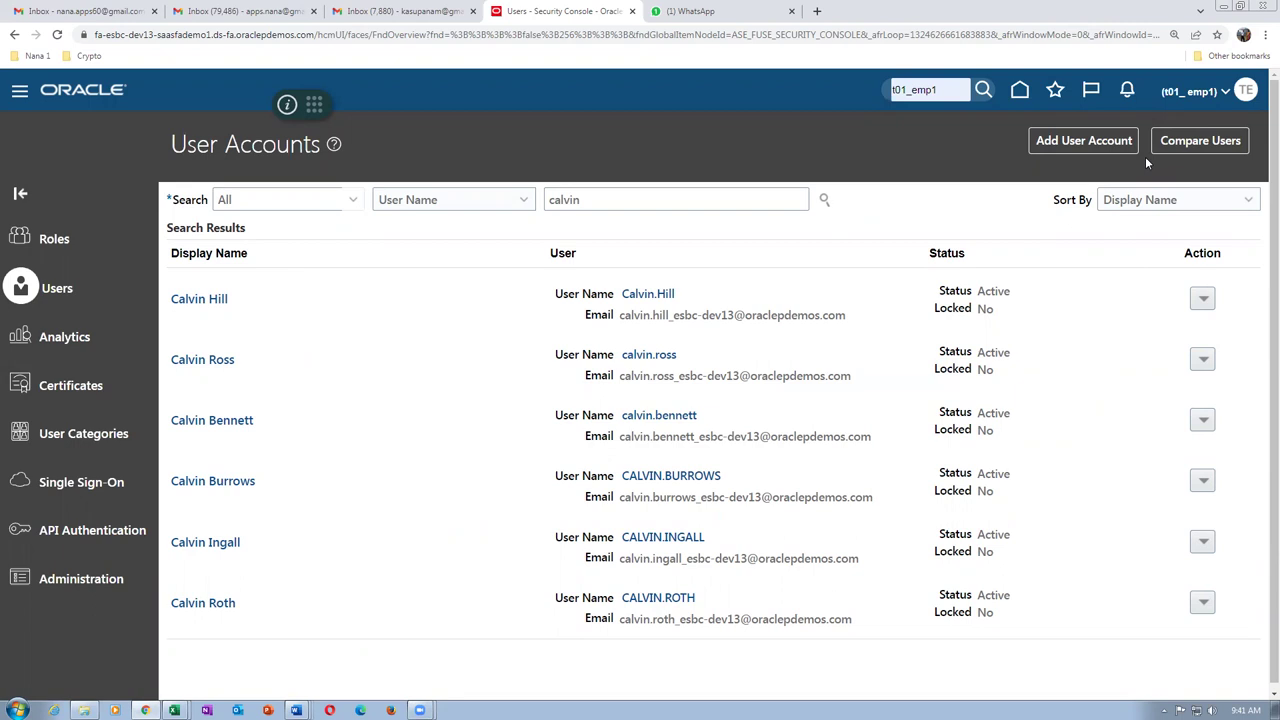
Copy the site's base address and launch Firefox, dismissing the default browser prompt.
{"action": "left_click", "coordinate": [181, 35]}
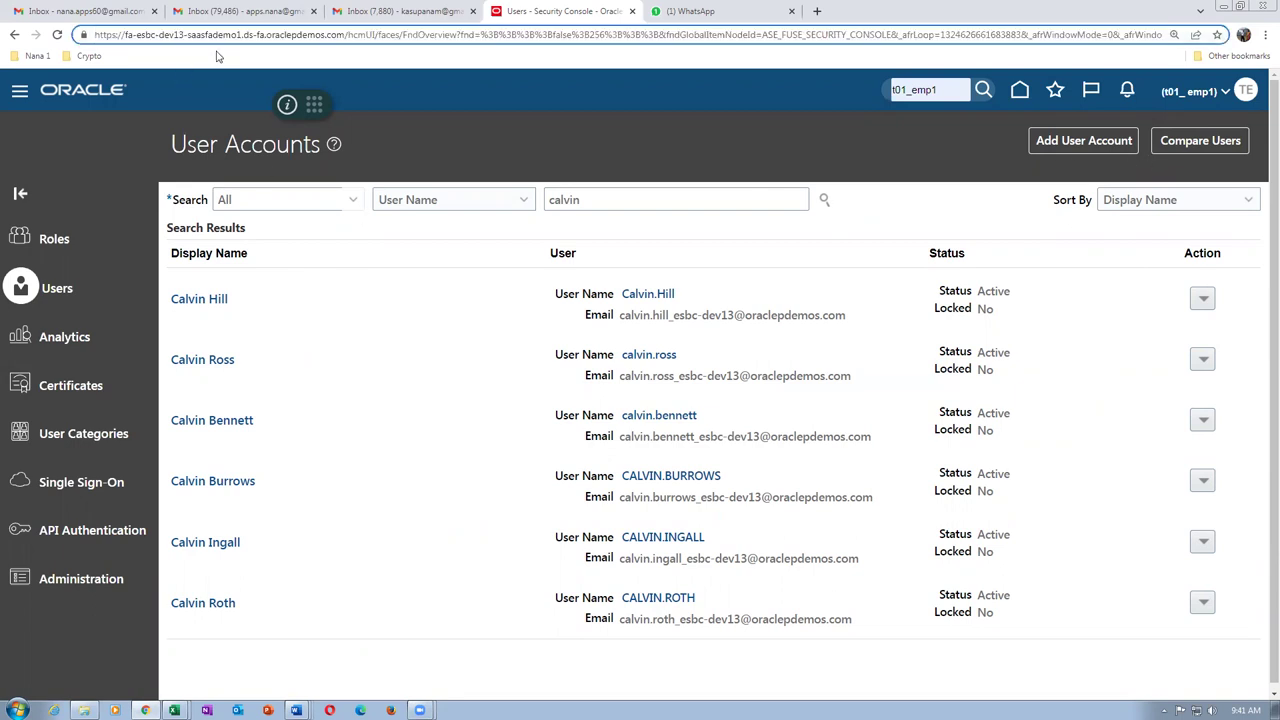
{"action": "key", "text": "shift+Right"}
{"action": "key", "text": "shift+Right"}
{"action": "key", "text": "shift+Right"}
{"action": "key", "text": "shift+Right"}
{"action": "key", "text": "shift+Right"}
{"action": "key", "text": "shift+Right"}
{"action": "key", "text": "shift+Right"}
{"action": "key", "text": "shift+Right"}
{"action": "key", "text": "shift+Right"}
{"action": "key", "text": "shift+Right"}
{"action": "key", "text": "shift+Right"}
{"action": "key", "text": "shift+Right"}
{"action": "key", "text": "shift+Right"}
{"action": "key", "text": "shift+Right"}
{"action": "key", "text": "shift+Right"}
{"action": "key", "text": "shift+Right"}
{"action": "key", "text": "shift+Right"}
{"action": "key", "text": "shift+Right"}
{"action": "key", "text": "shift+Right"}
{"action": "key", "text": "shift+Right"}
{"action": "key", "text": "ctrl+c"}
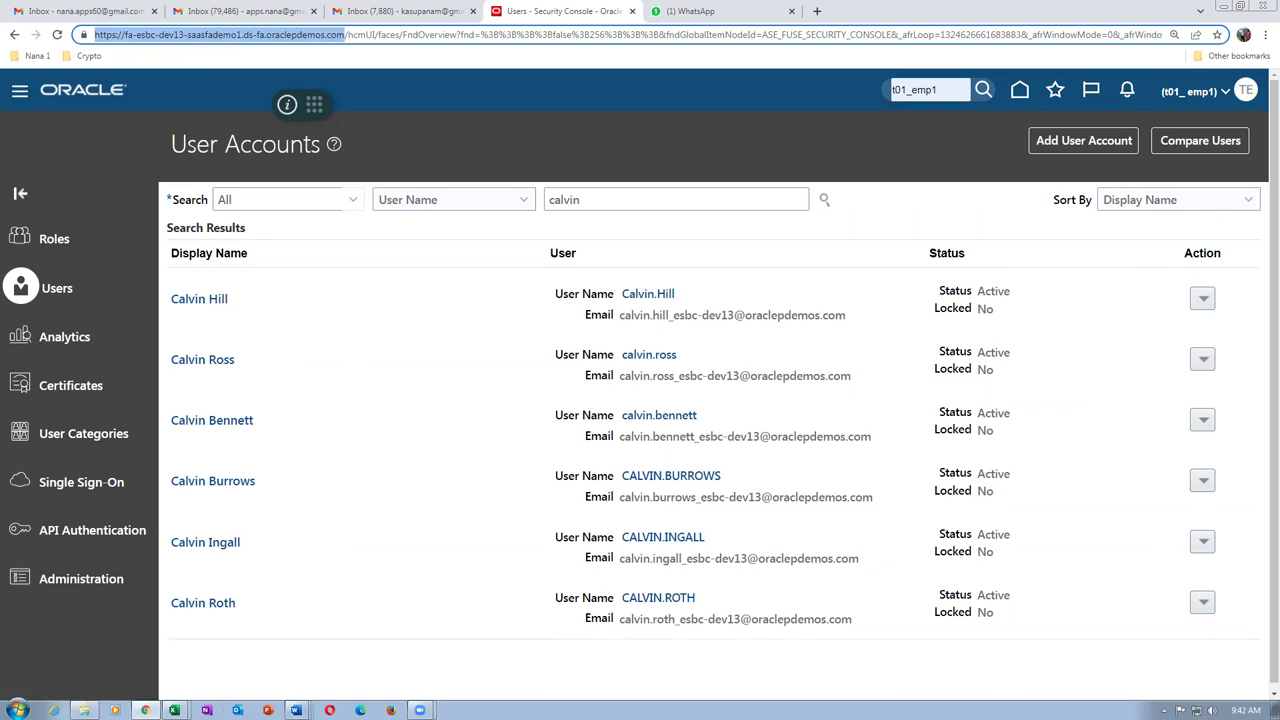
{"action": "left_click", "coordinate": [390, 710]}
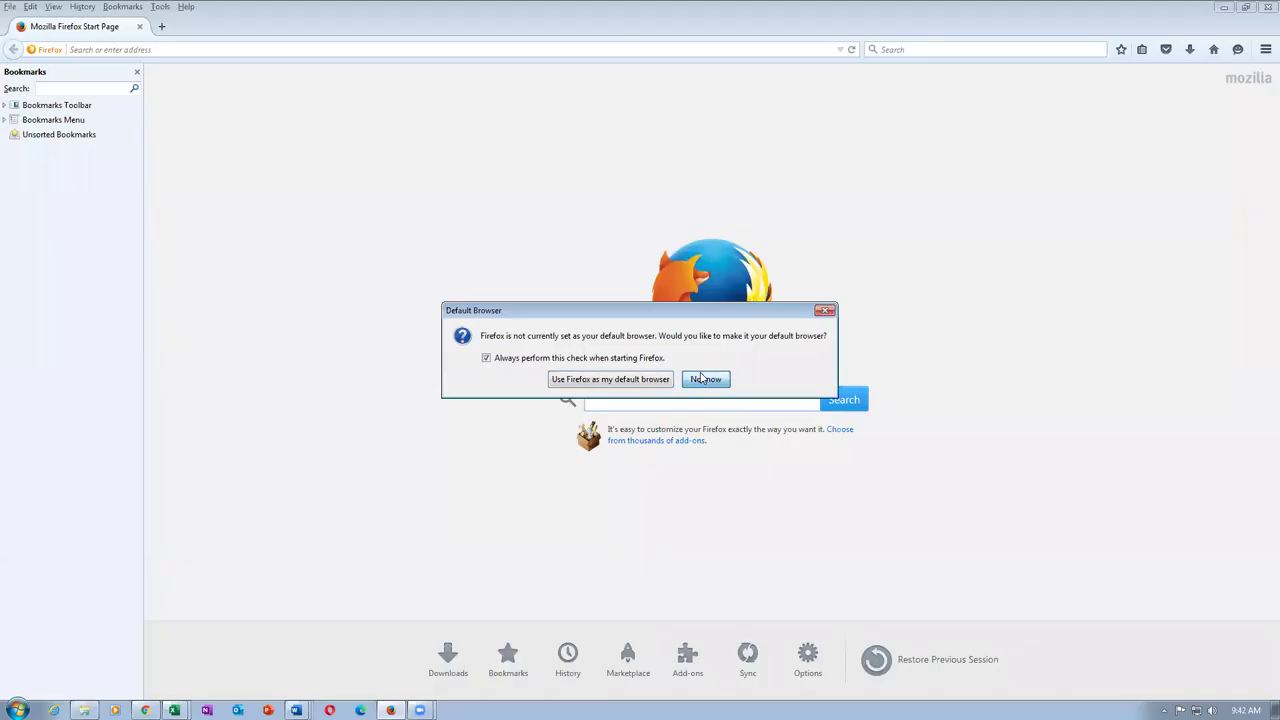
{"action": "left_click", "coordinate": [706, 379]}
In Firefox, load the copied address and sign in as the procurement manager, saving the login.
{"action": "left_click", "coordinate": [279, 49]}
{"action": "key", "text": "ctrl+v"}
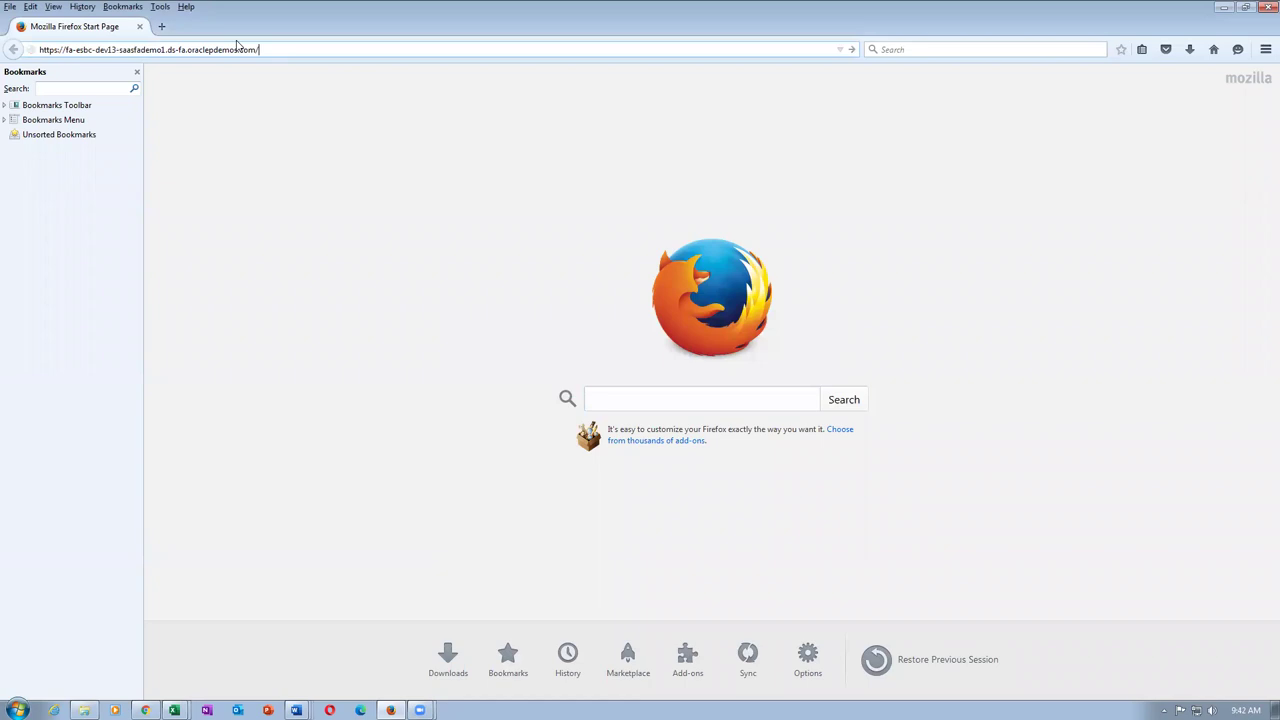
{"action": "key", "text": "Return"}
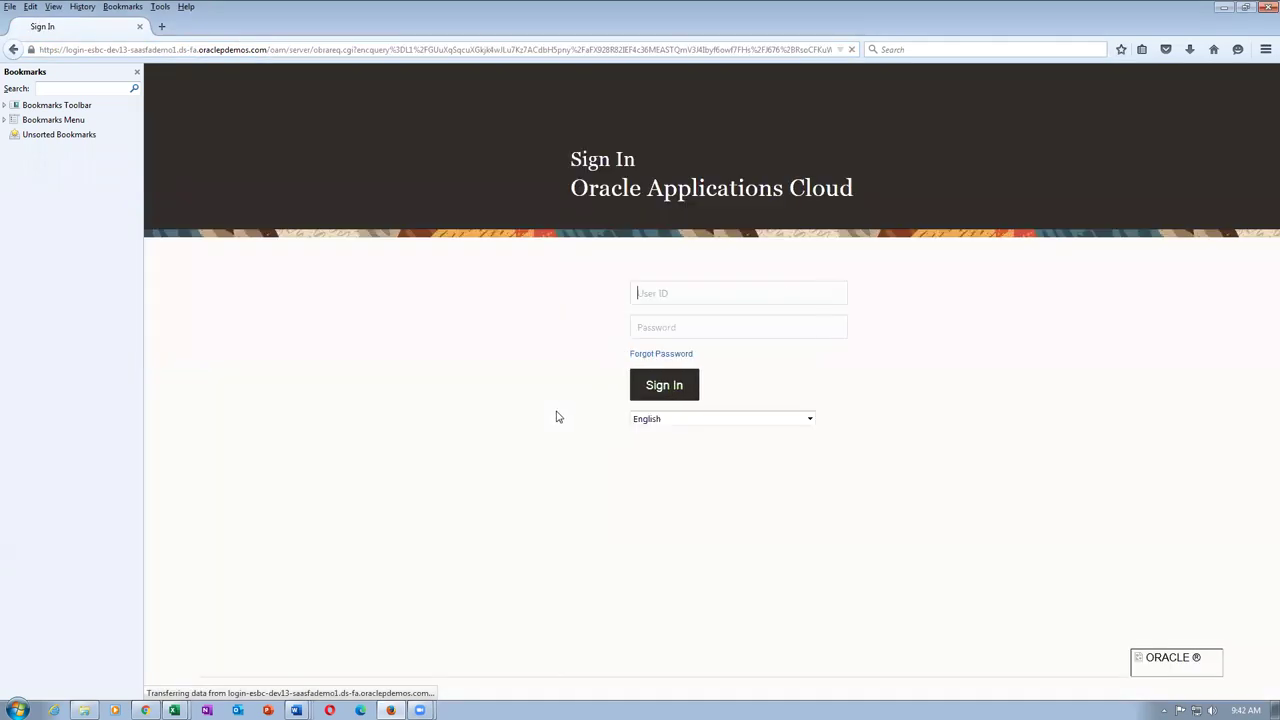
{"action": "type", "text": "calvin.roth"}
{"action": "key", "text": "Tab"}
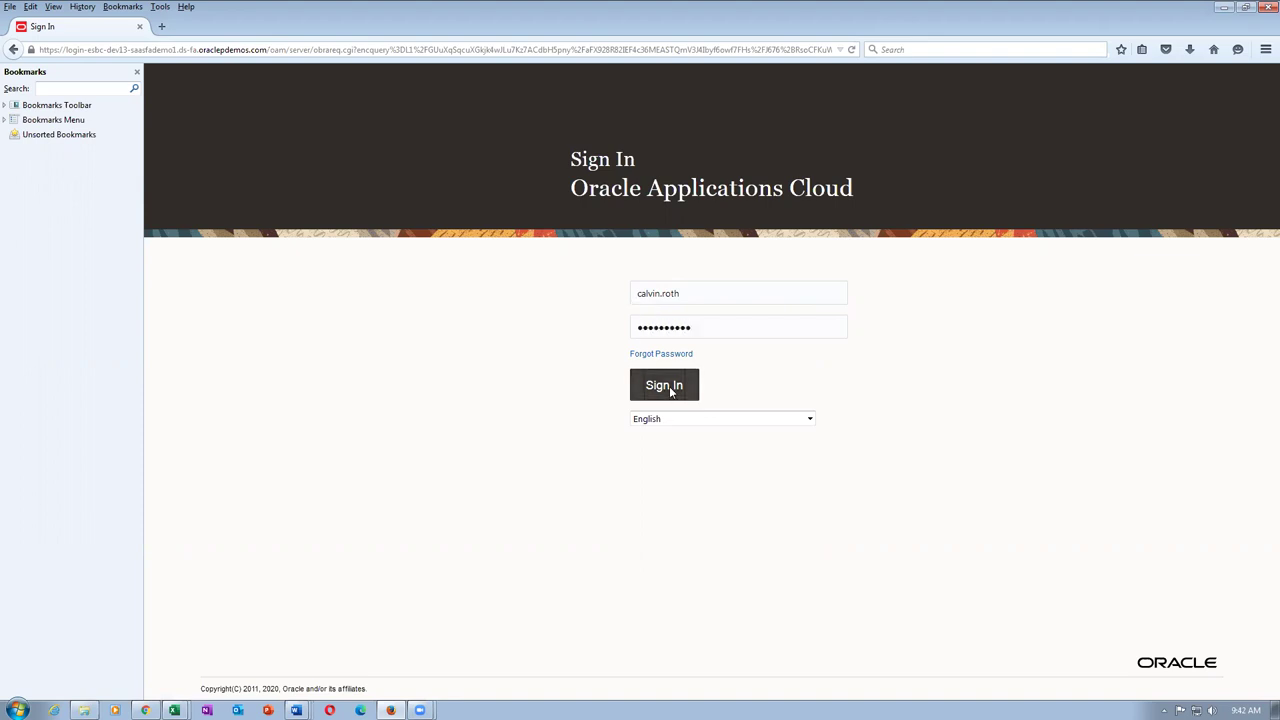
{"action": "left_click", "coordinate": [670, 390]}
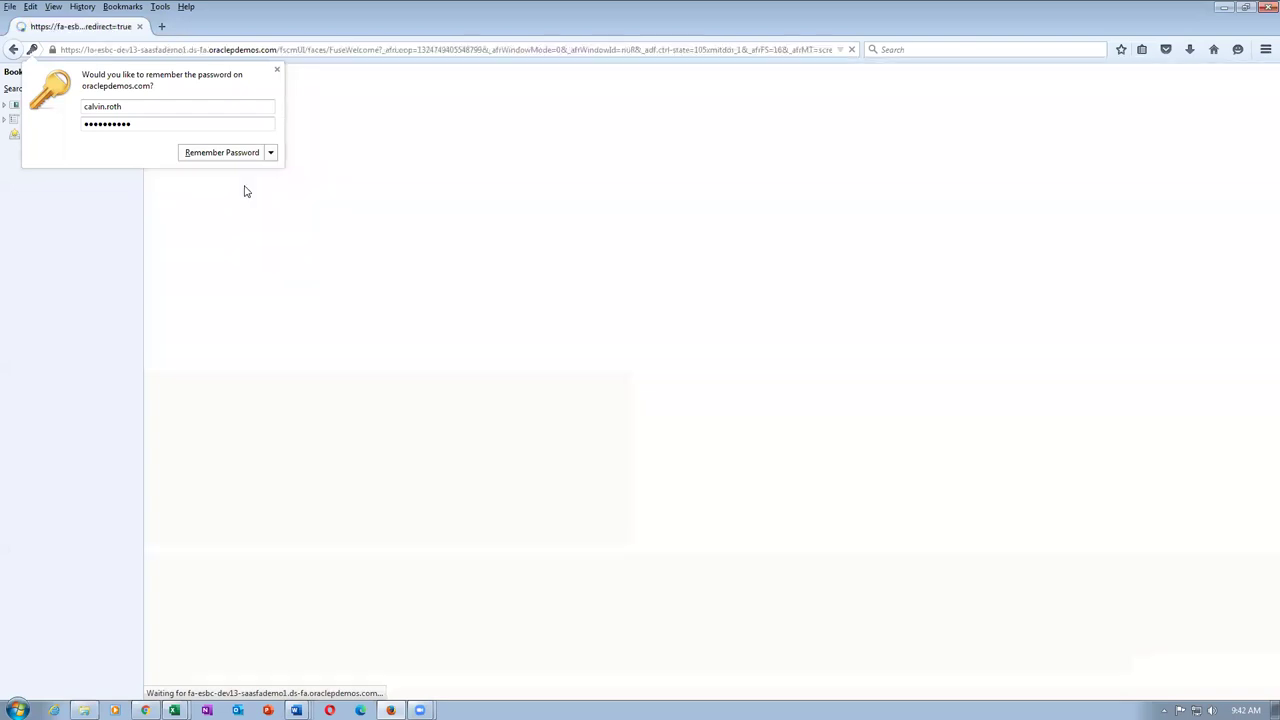
{"action": "left_click", "coordinate": [221, 153]}
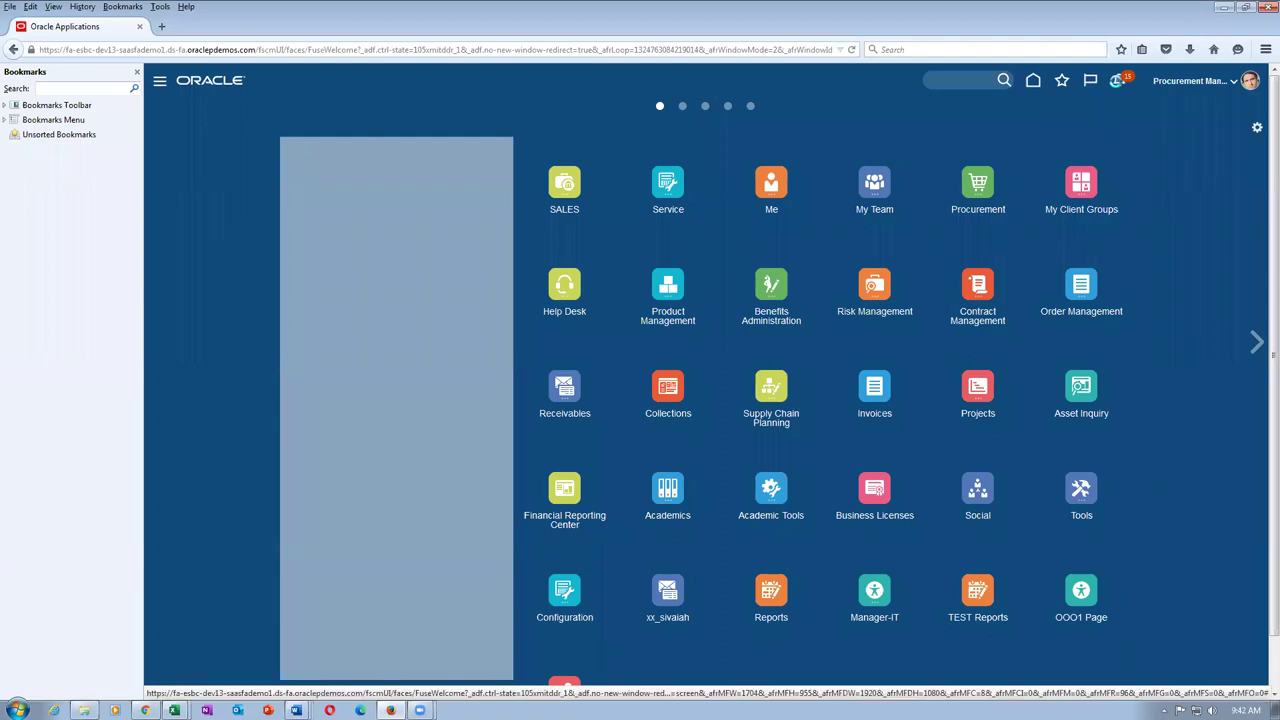
Scroll through the procurement manager's pending notifications, close them, and open the user menu.
{"action": "left_click", "coordinate": [1121, 84]}
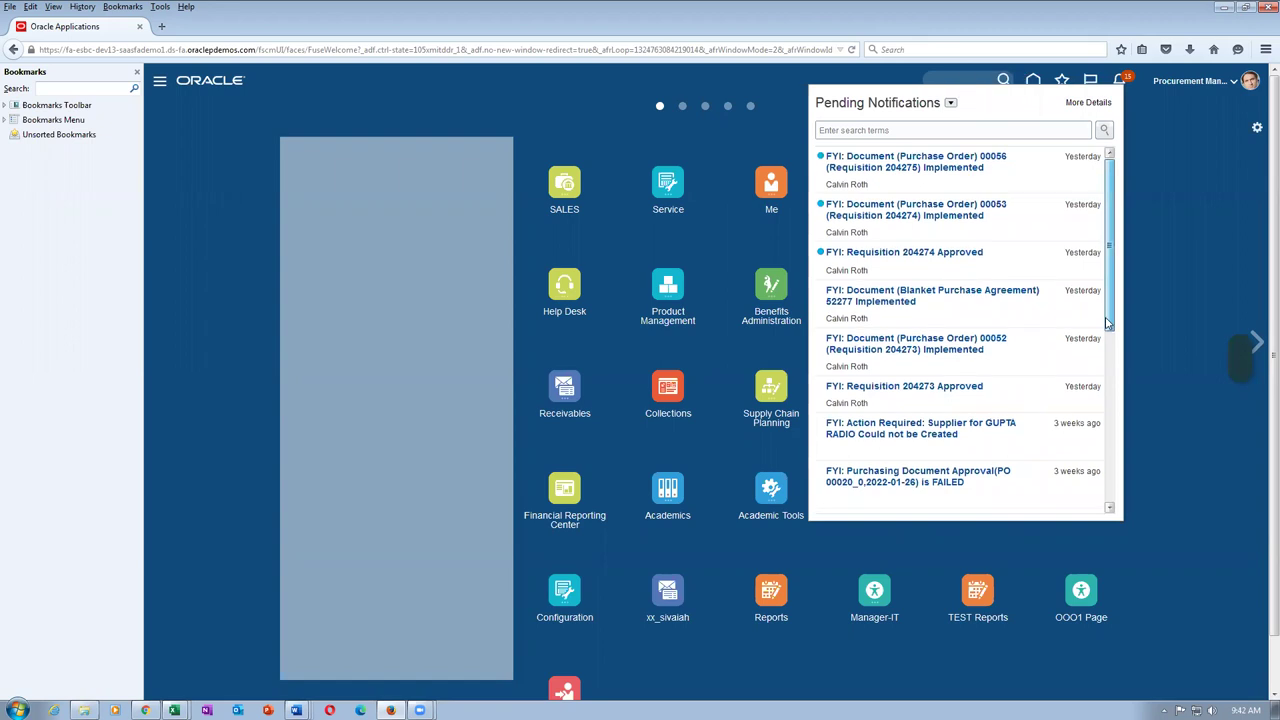
{"action": "left_click_drag", "start_coordinate": [1110, 326], "coordinate": [1110, 348]}
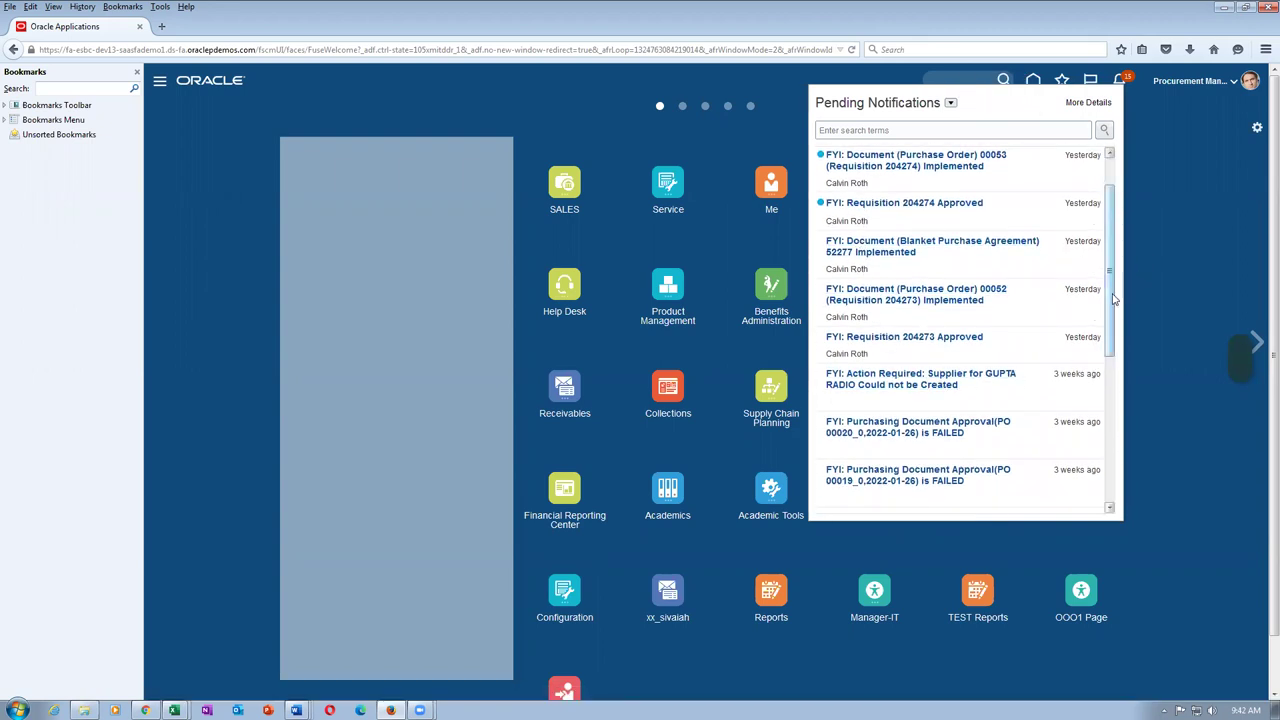
{"action": "scroll", "coordinate": [1110, 298], "scroll_direction": "up", "scroll_amount": 1}
{"action": "scroll", "coordinate": [1110, 285], "scroll_direction": "down", "scroll_amount": 2}
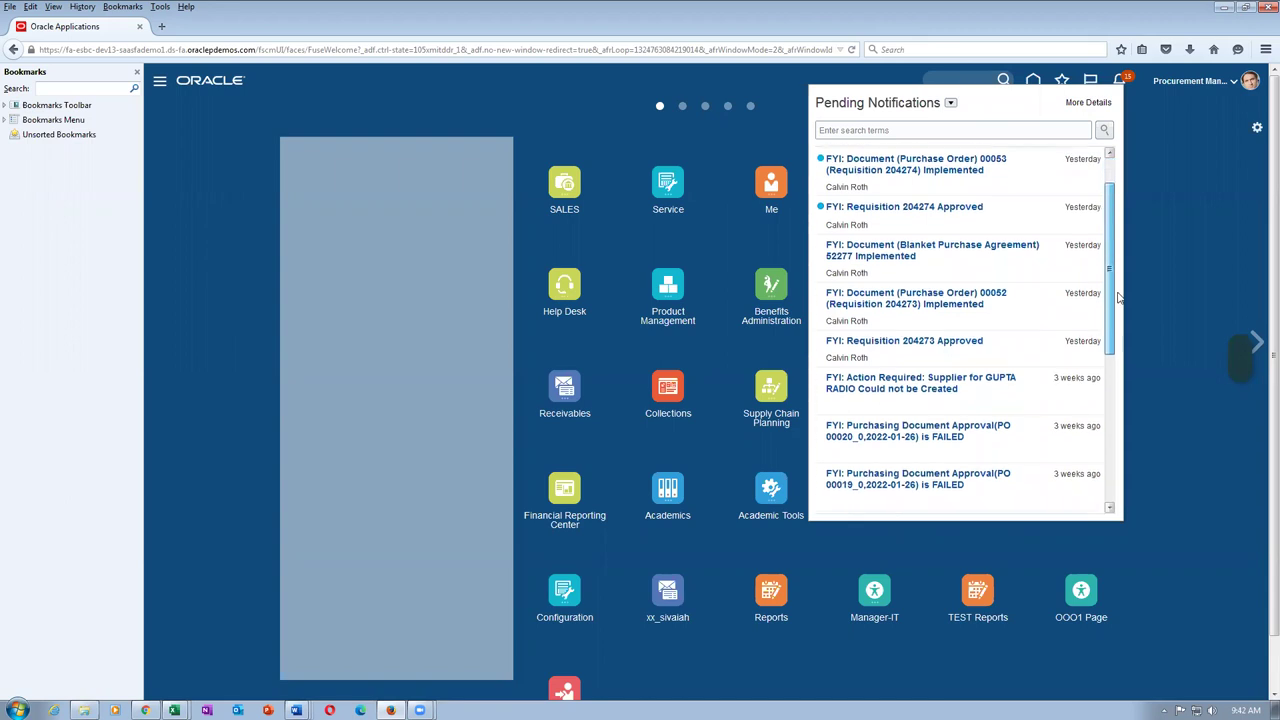
{"action": "scroll", "coordinate": [1125, 308], "scroll_direction": "down", "scroll_amount": 1}
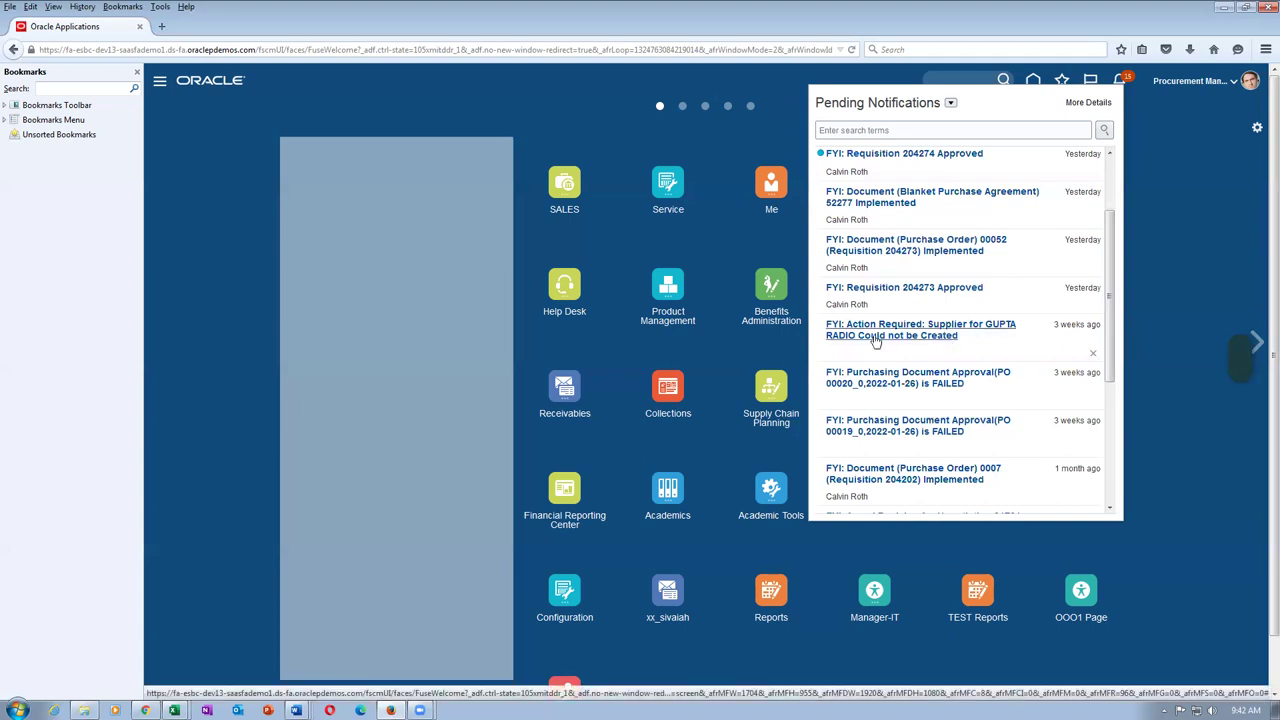
{"action": "left_click_drag", "start_coordinate": [1112, 380], "coordinate": [1094, 268]}
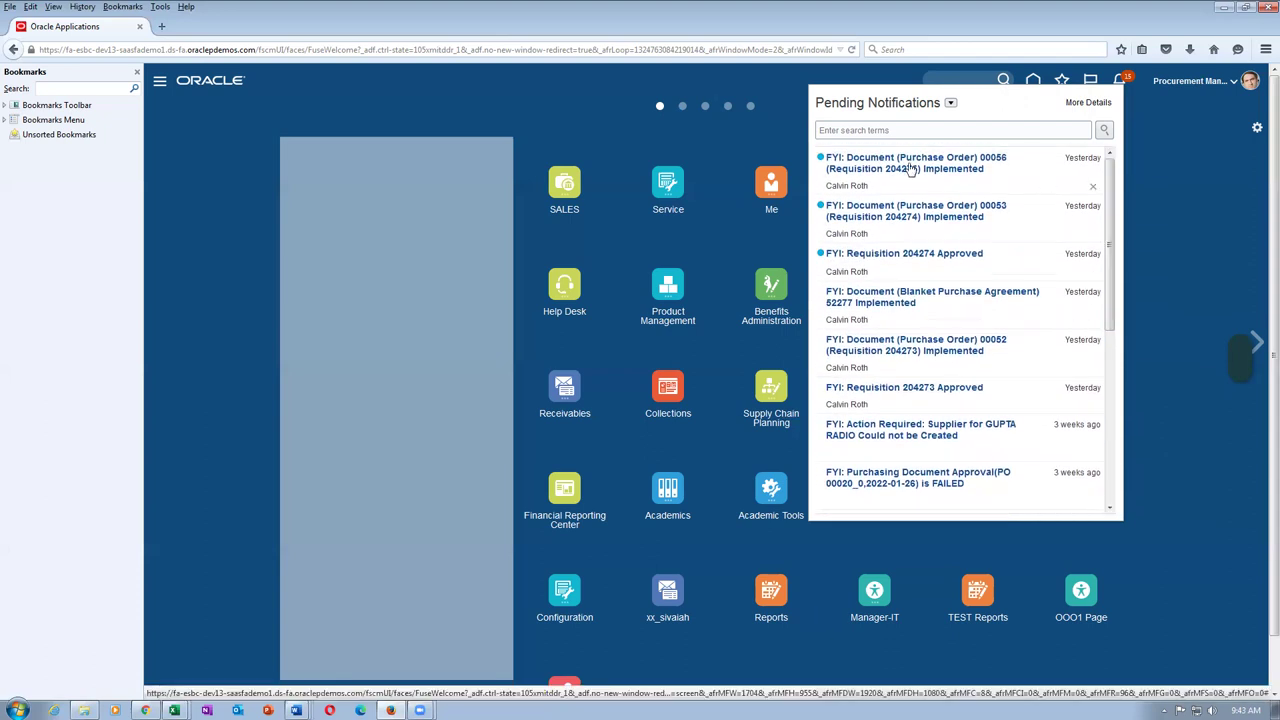
{"action": "left_click", "coordinate": [1172, 167]}
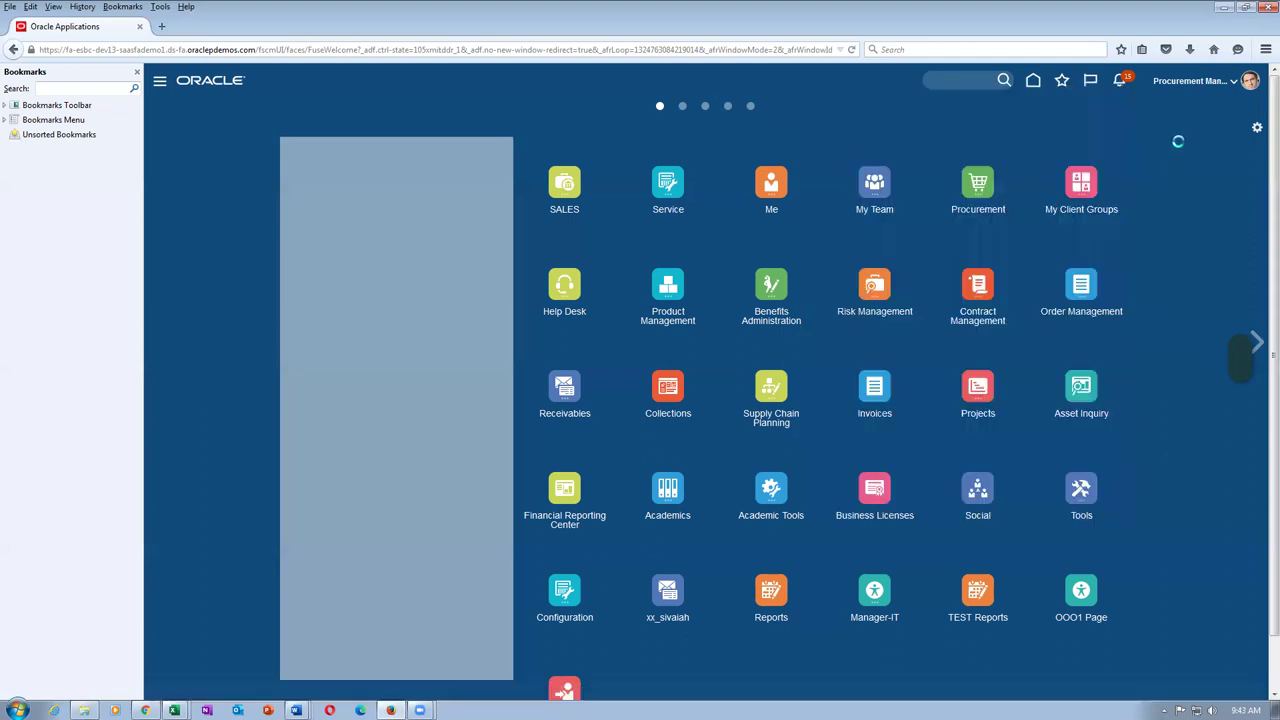
{"action": "left_click", "coordinate": [1209, 84]}
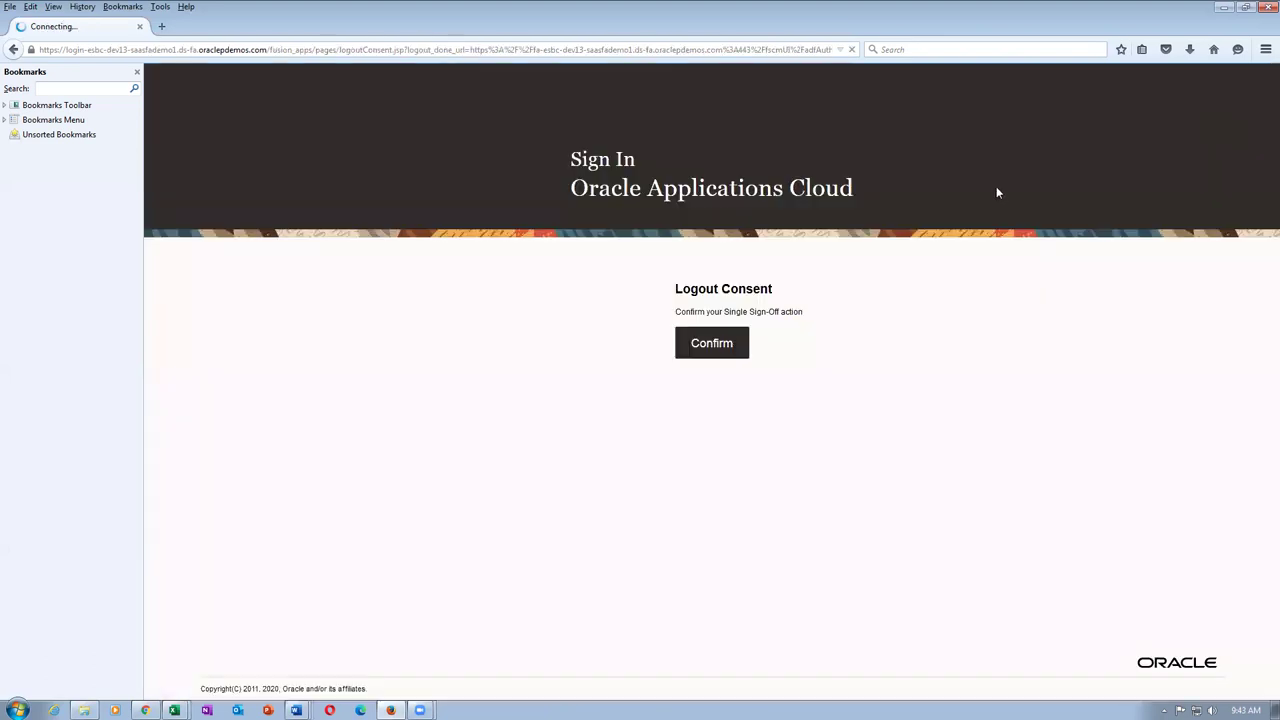
Confirm sign-out and sign in as the fin_im implementation user, saving the login.
{"action": "left_click", "coordinate": [700, 345]}
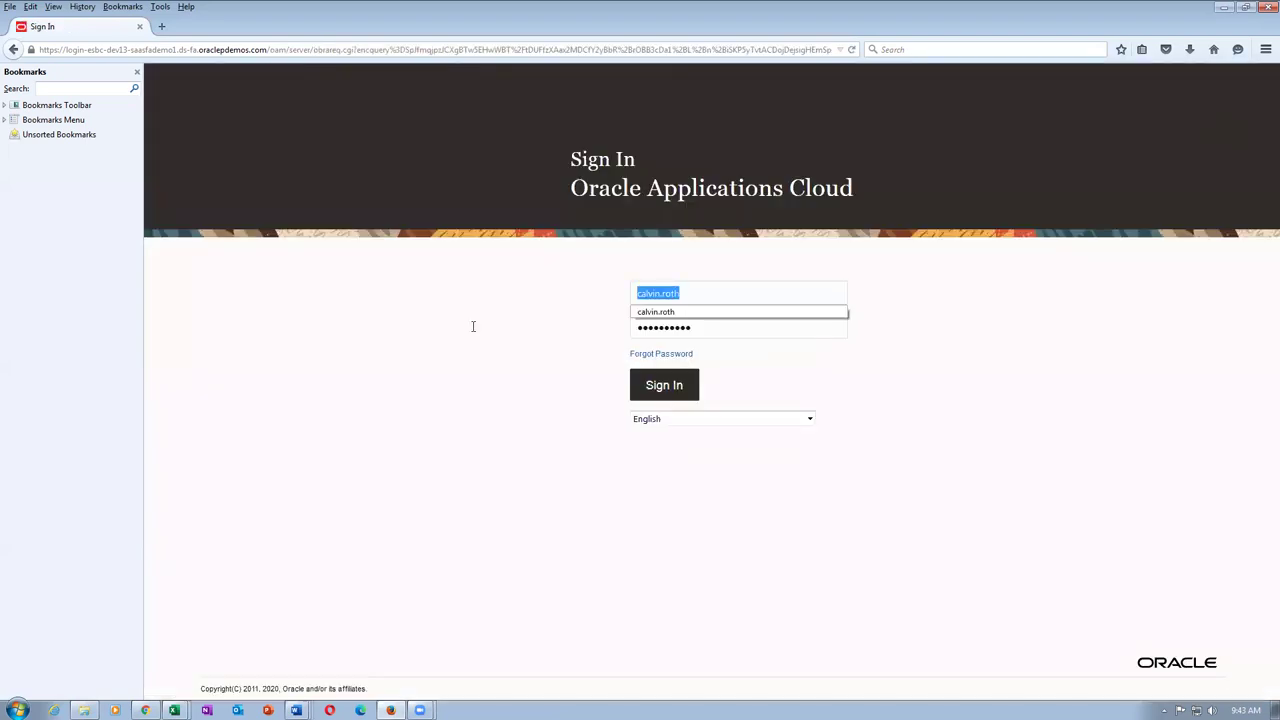
{"action": "type", "text": "fin_impl"}
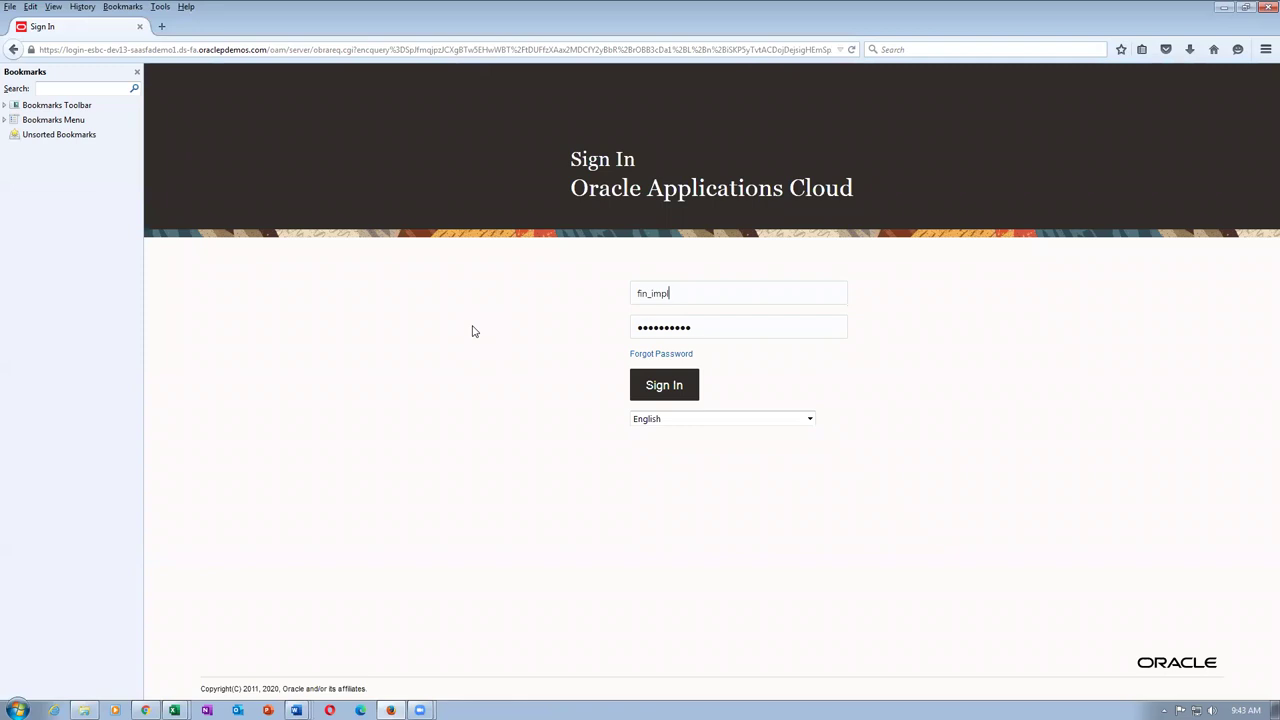
{"action": "key", "text": "Tab"}
{"action": "left_click", "coordinate": [636, 385]}
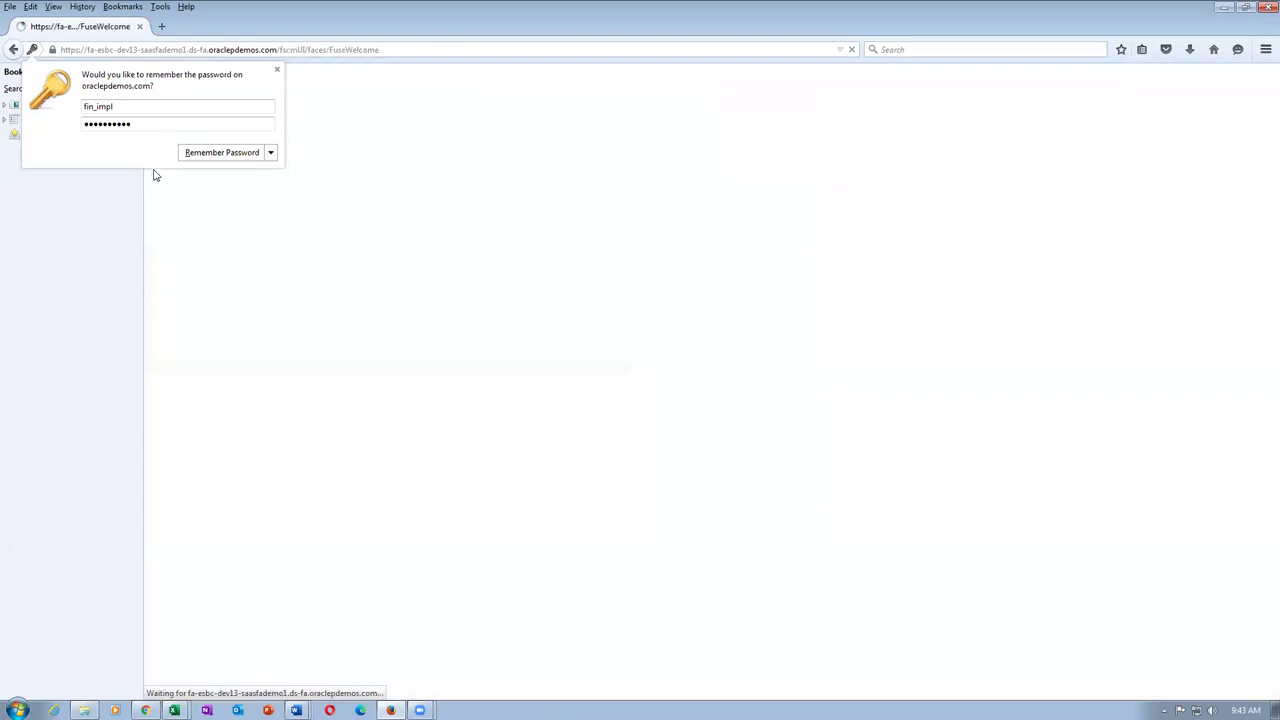
{"action": "left_click", "coordinate": [195, 153]}
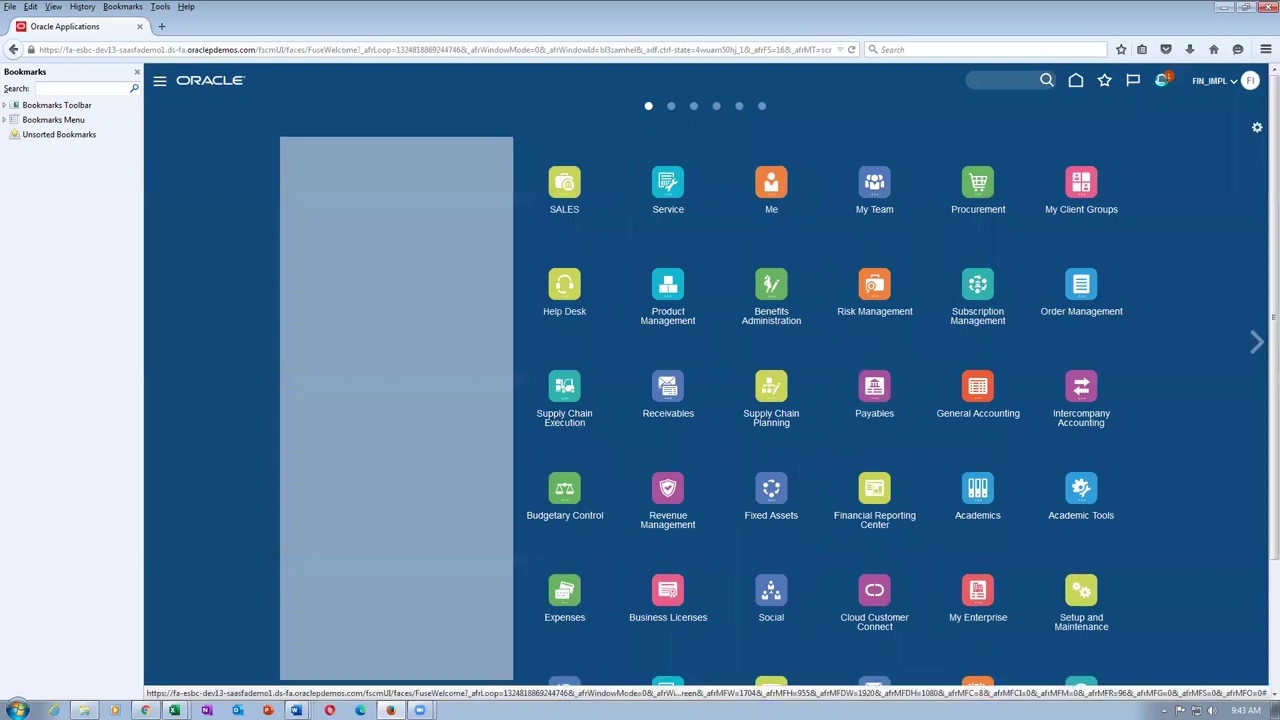
Read the supplier creation failure notification, then switch back to Chrome.
{"action": "left_click", "coordinate": [1164, 82]}
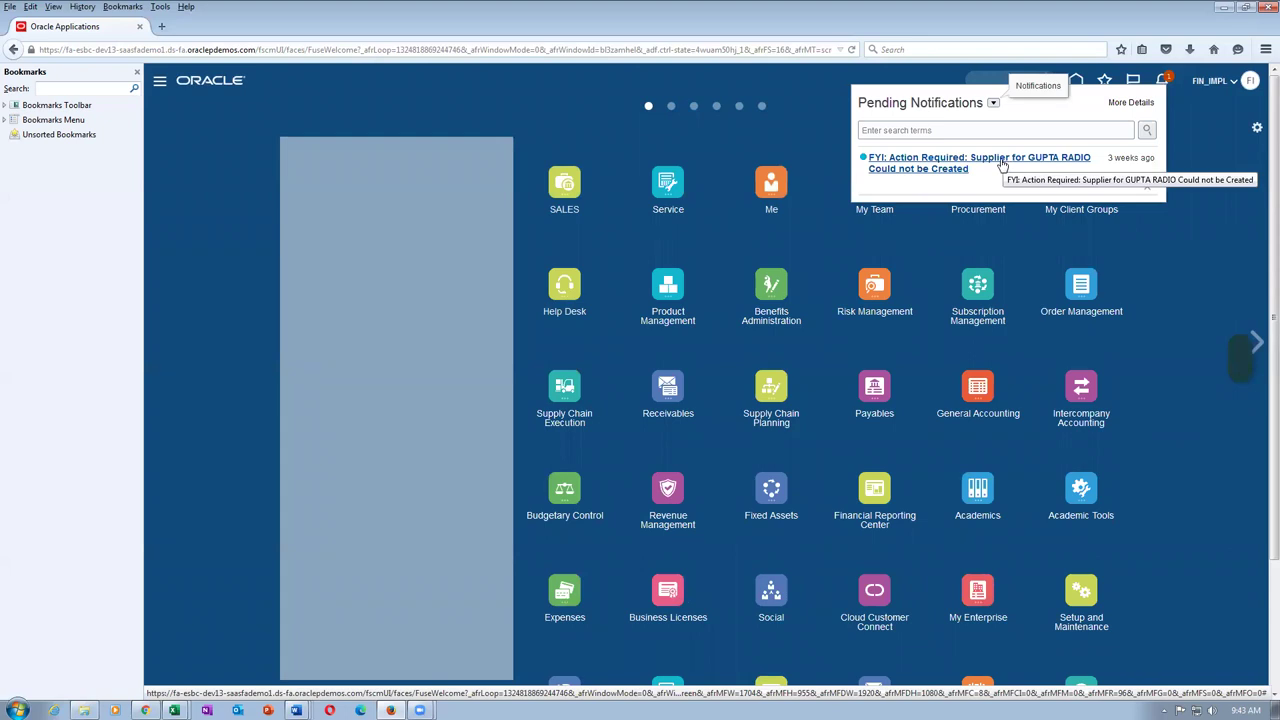
{"action": "left_click", "coordinate": [1002, 162]}
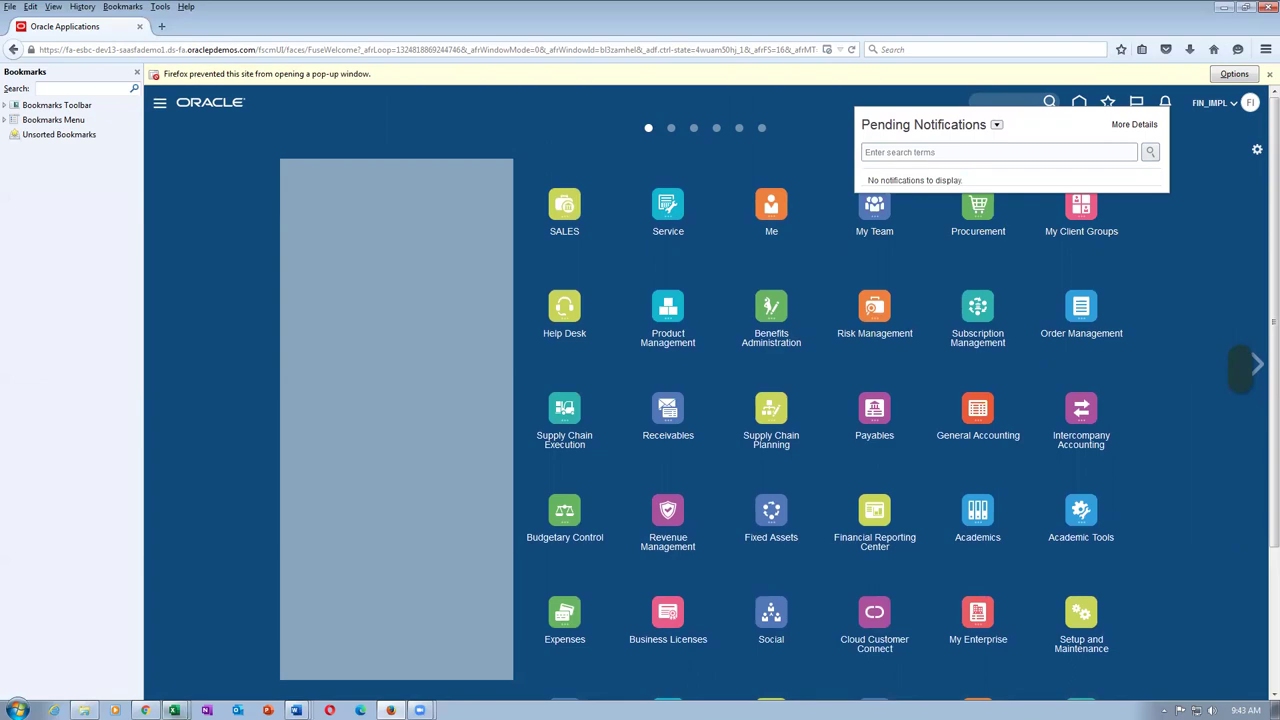
{"action": "left_click", "coordinate": [145, 710]}
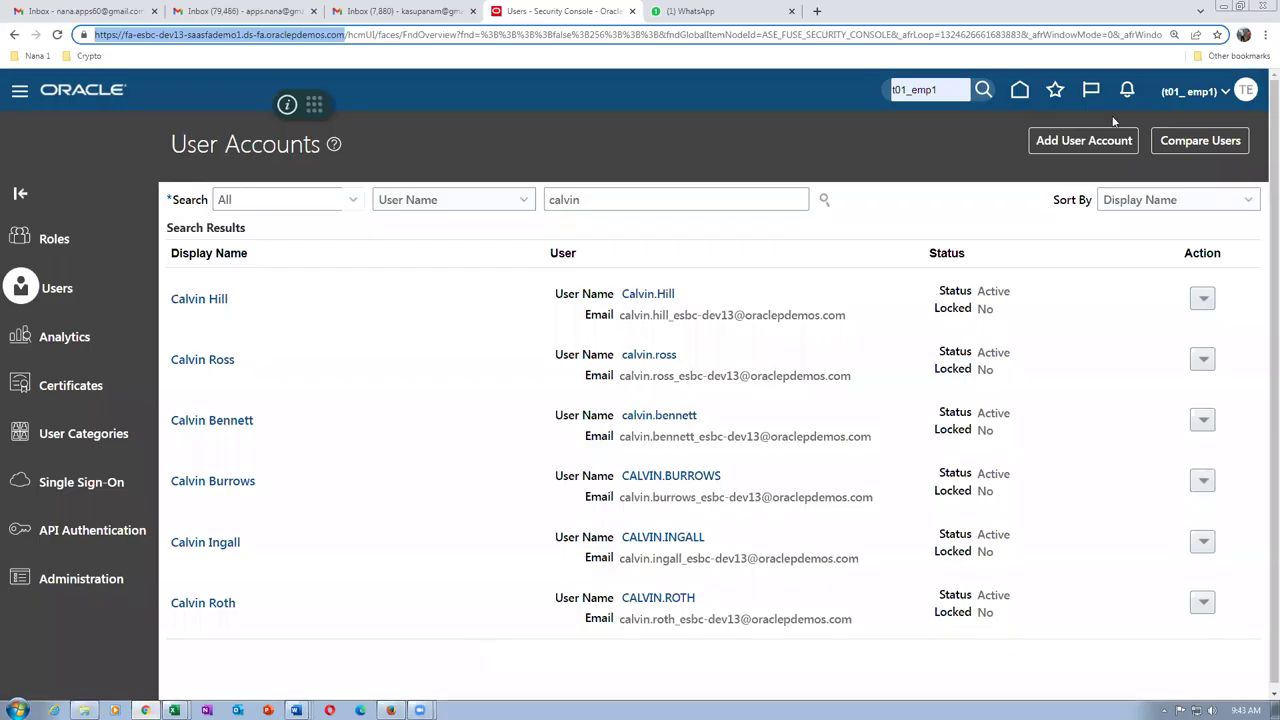
From home, open Procurement > Suppliers, select t01_sup_1 under No Addresses and show its actions.
{"action": "left_click", "coordinate": [1021, 91]}
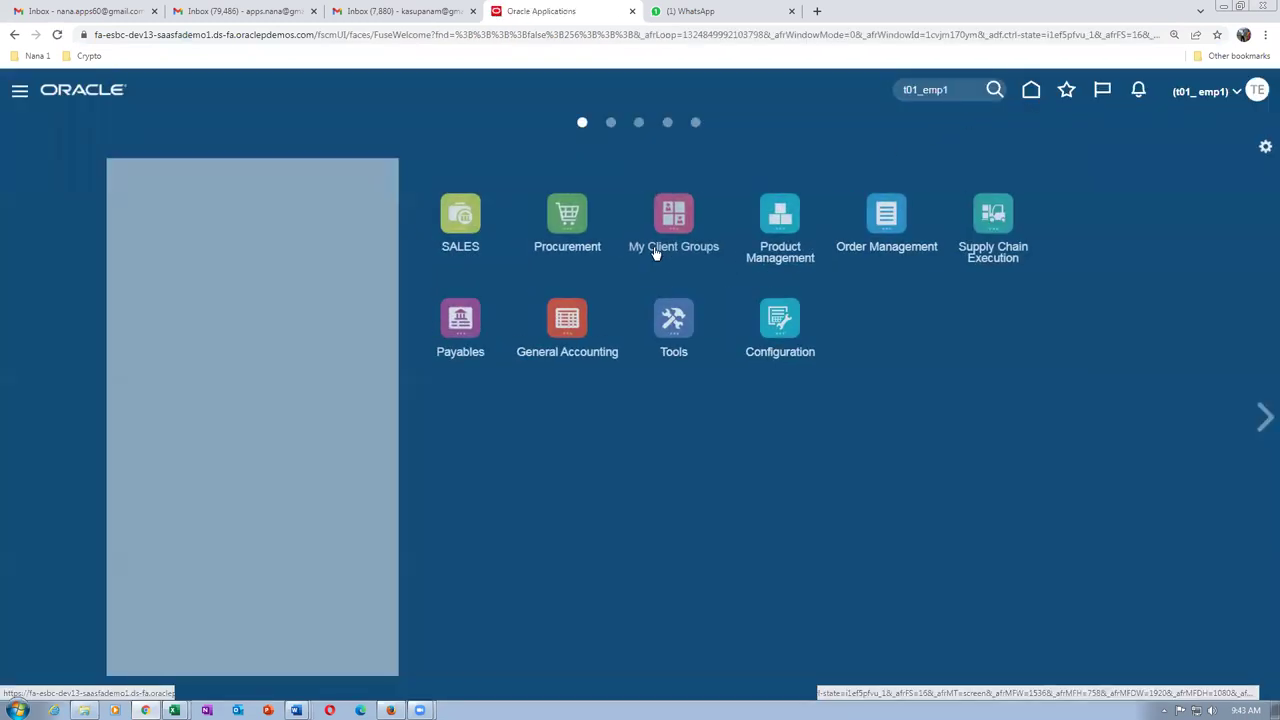
{"action": "left_click", "coordinate": [583, 215]}
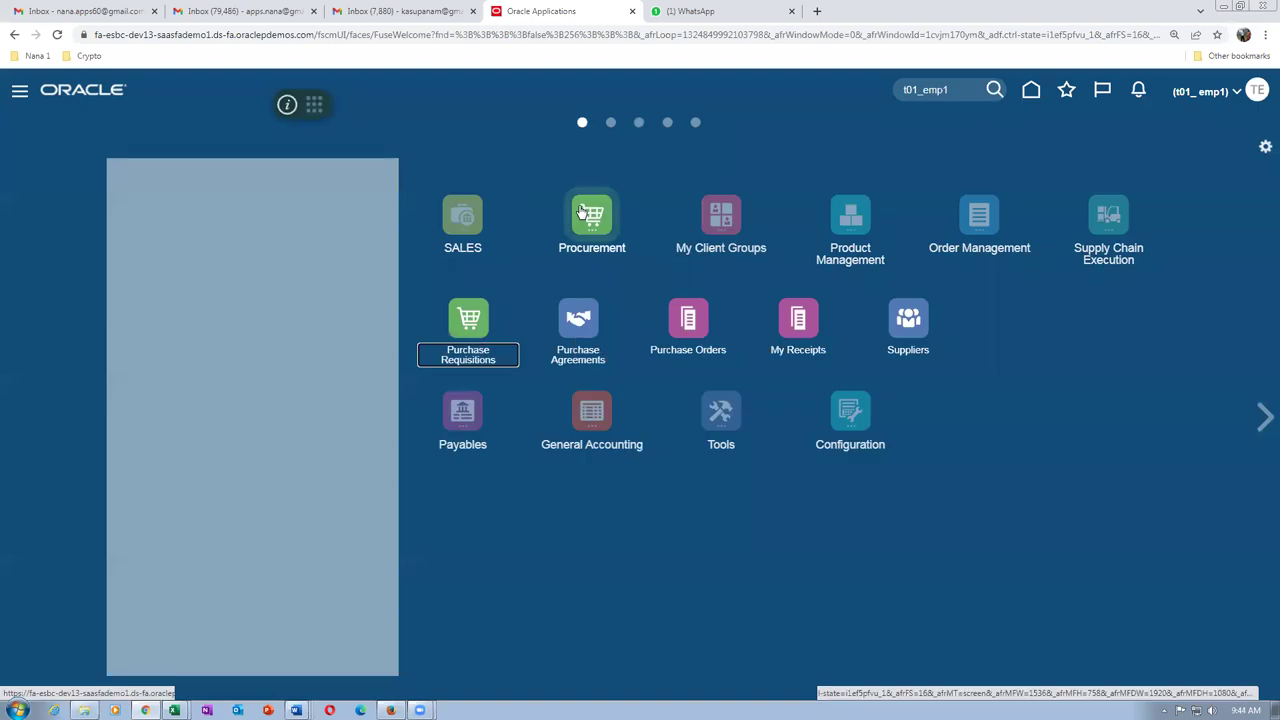
{"action": "left_click", "coordinate": [908, 340]}
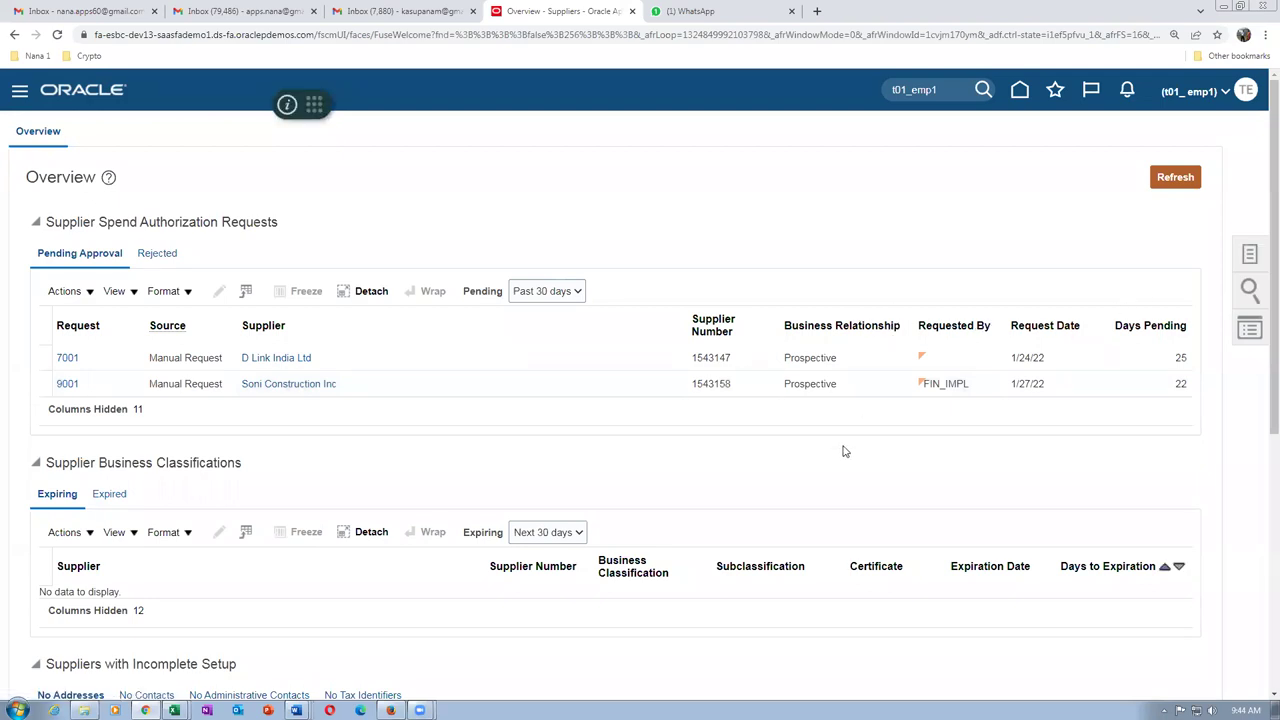
{"action": "scroll", "coordinate": [991, 486], "scroll_direction": "down", "scroll_amount": 3}
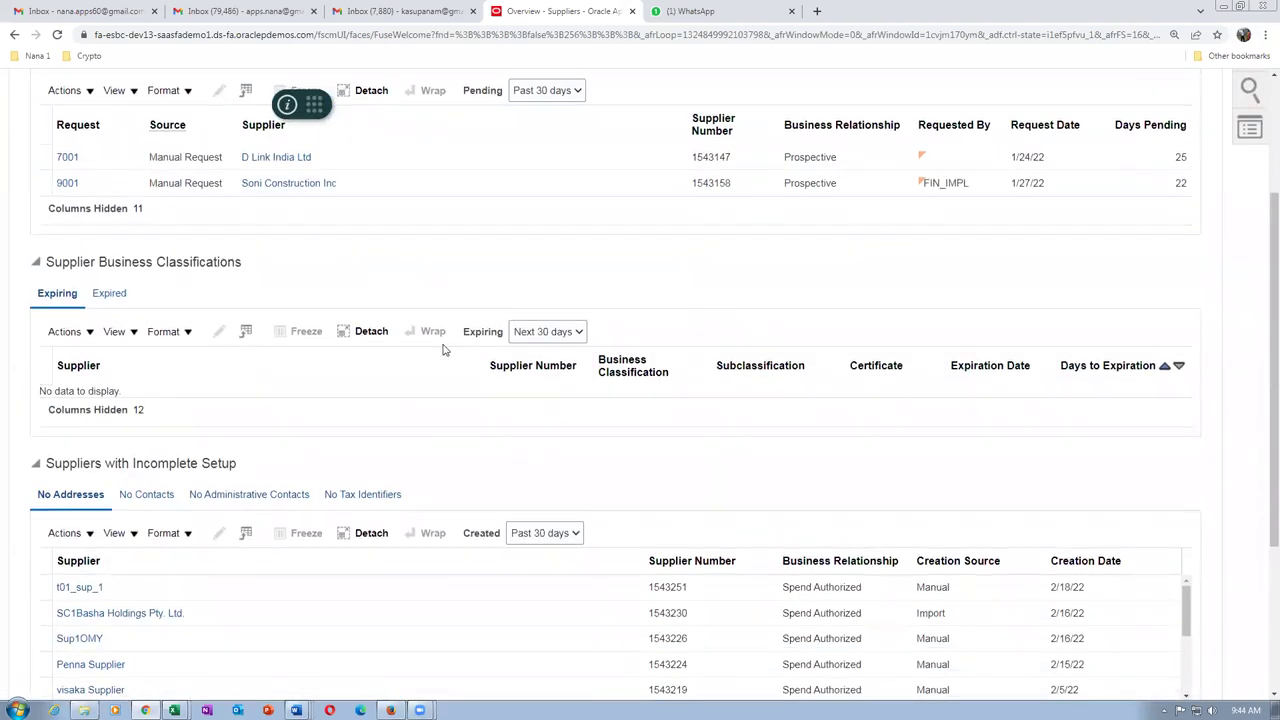
{"action": "scroll", "coordinate": [443, 349], "scroll_direction": "down", "scroll_amount": 2}
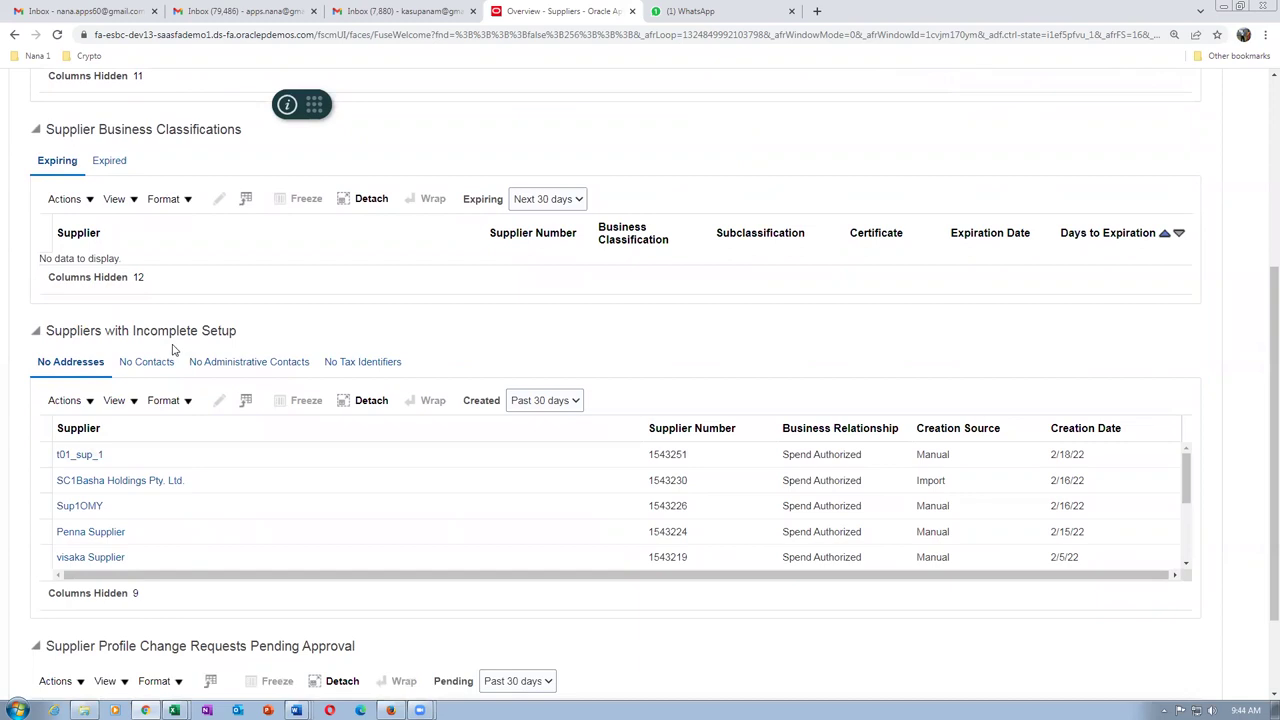
{"action": "left_click", "coordinate": [147, 458]}
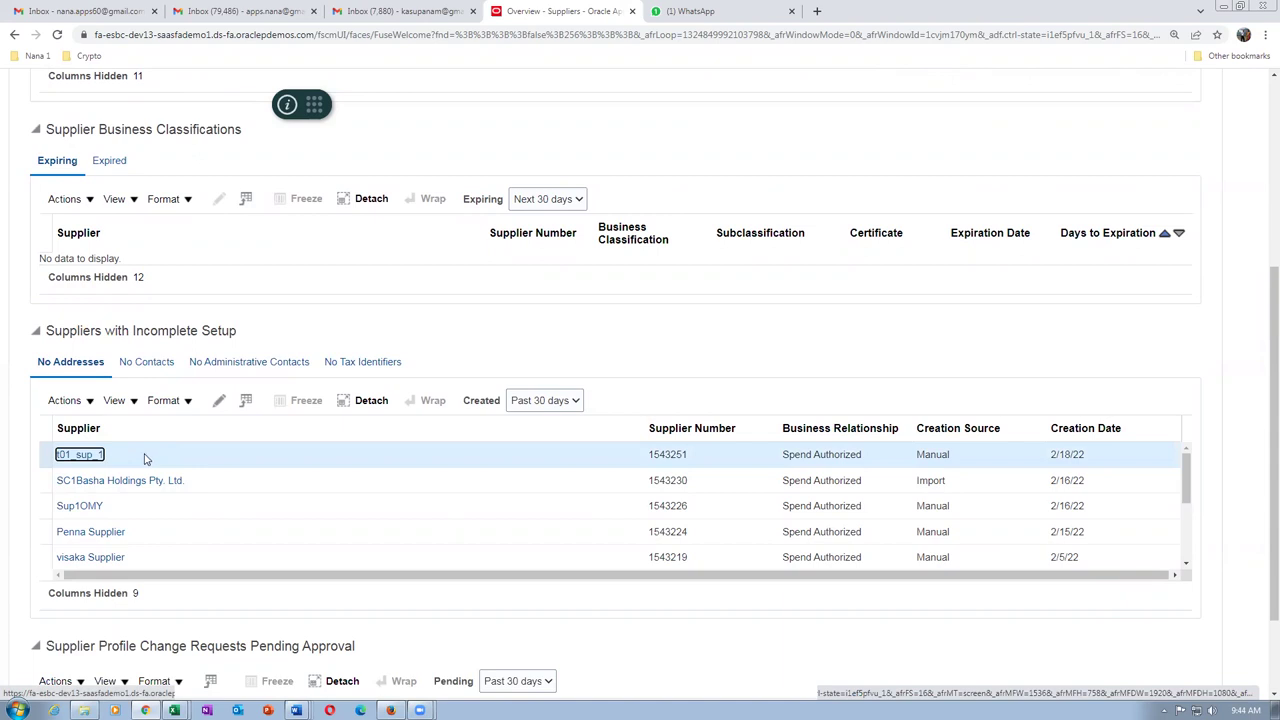
{"action": "left_click", "coordinate": [64, 402]}
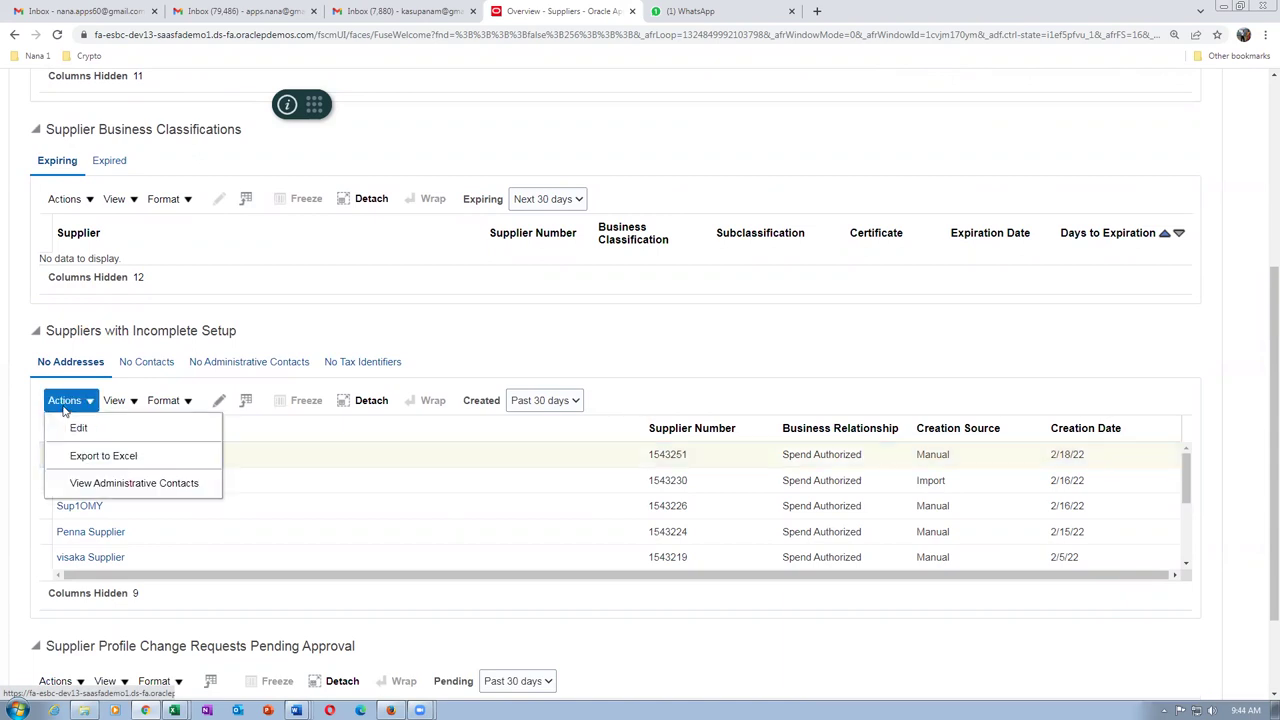
Edit t01_sup_1, review its unsubmitted address changes and submit them as change request 179040.
{"action": "left_click", "coordinate": [79, 428]}
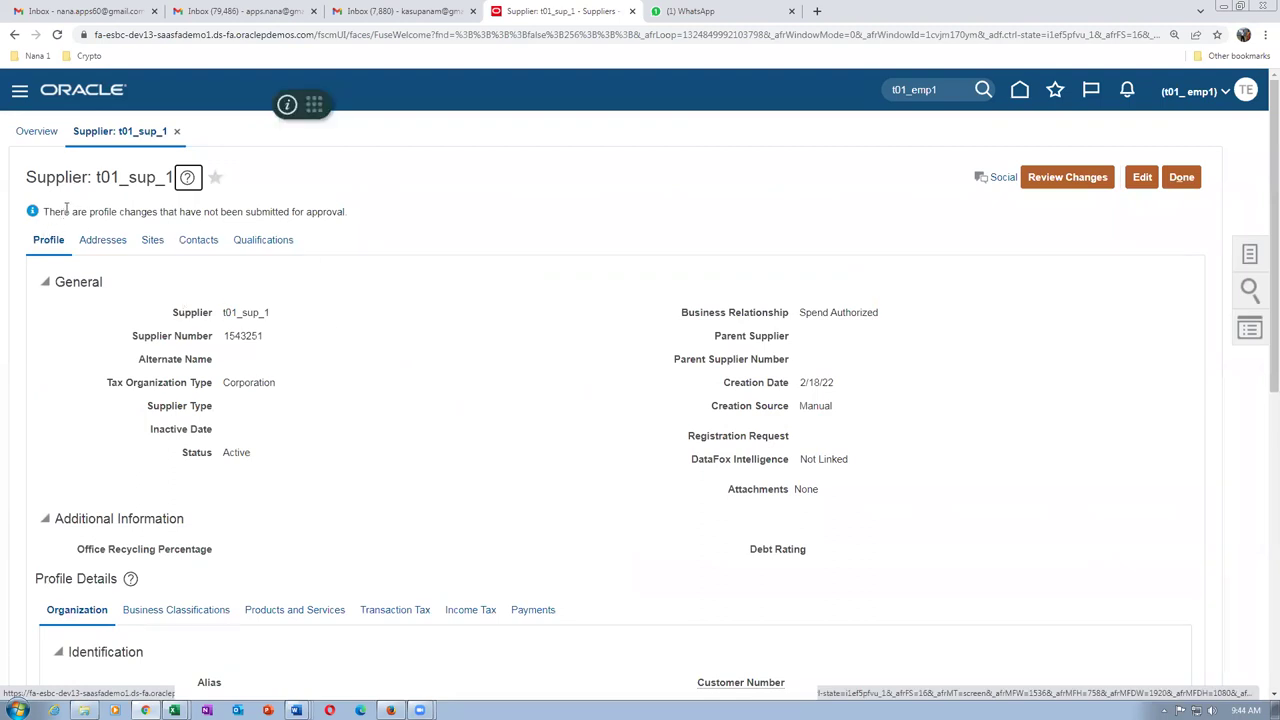
{"action": "left_click_drag", "start_coordinate": [74, 208], "coordinate": [311, 228]}
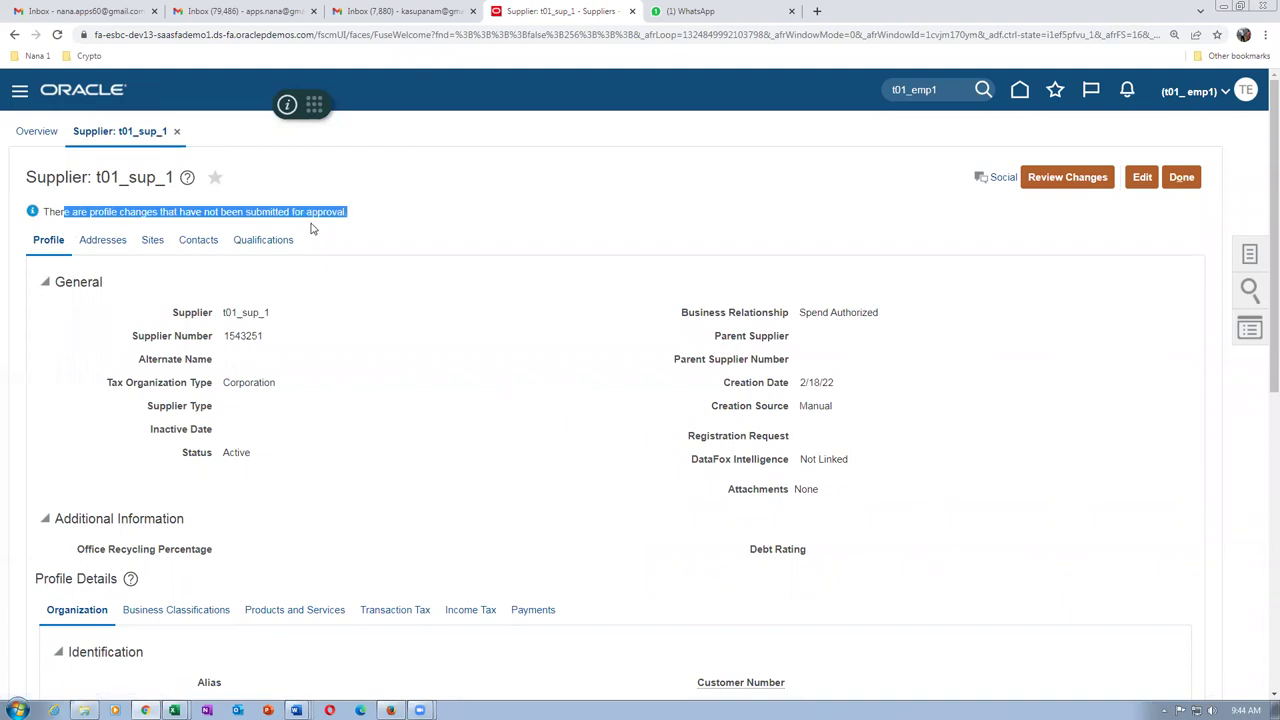
{"action": "left_click", "coordinate": [1078, 180]}
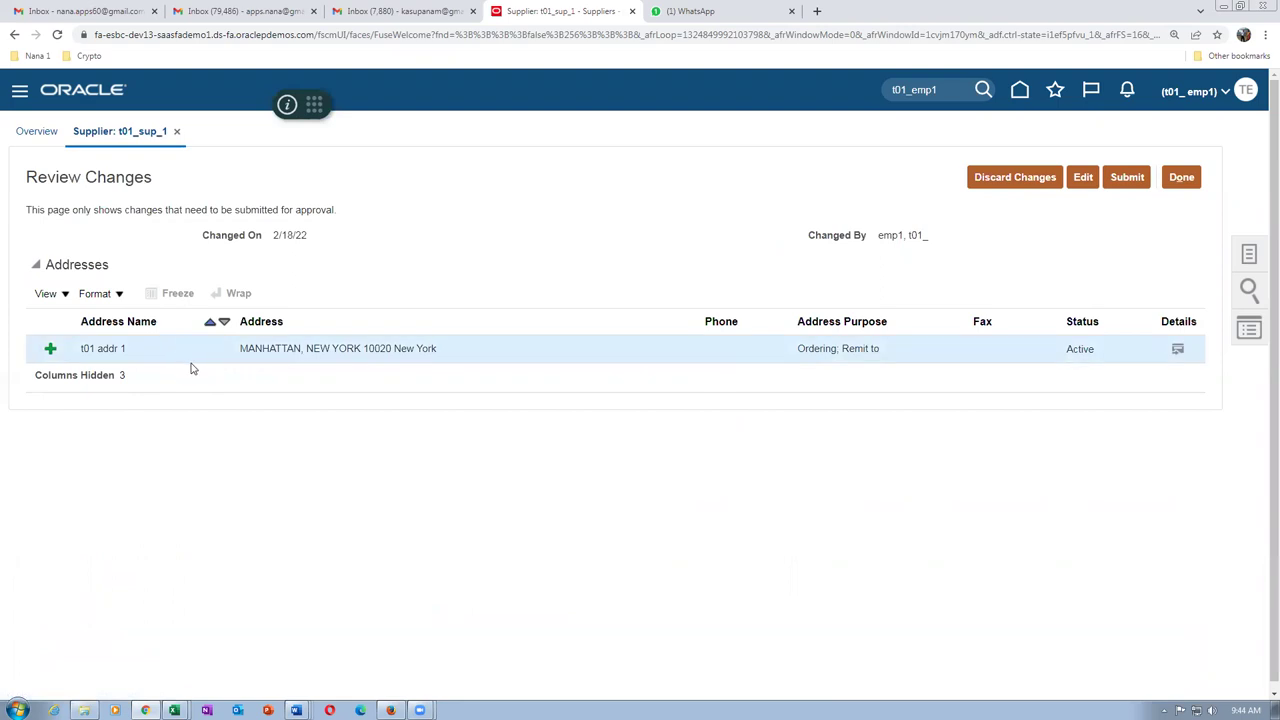
{"action": "left_click", "coordinate": [1127, 178]}
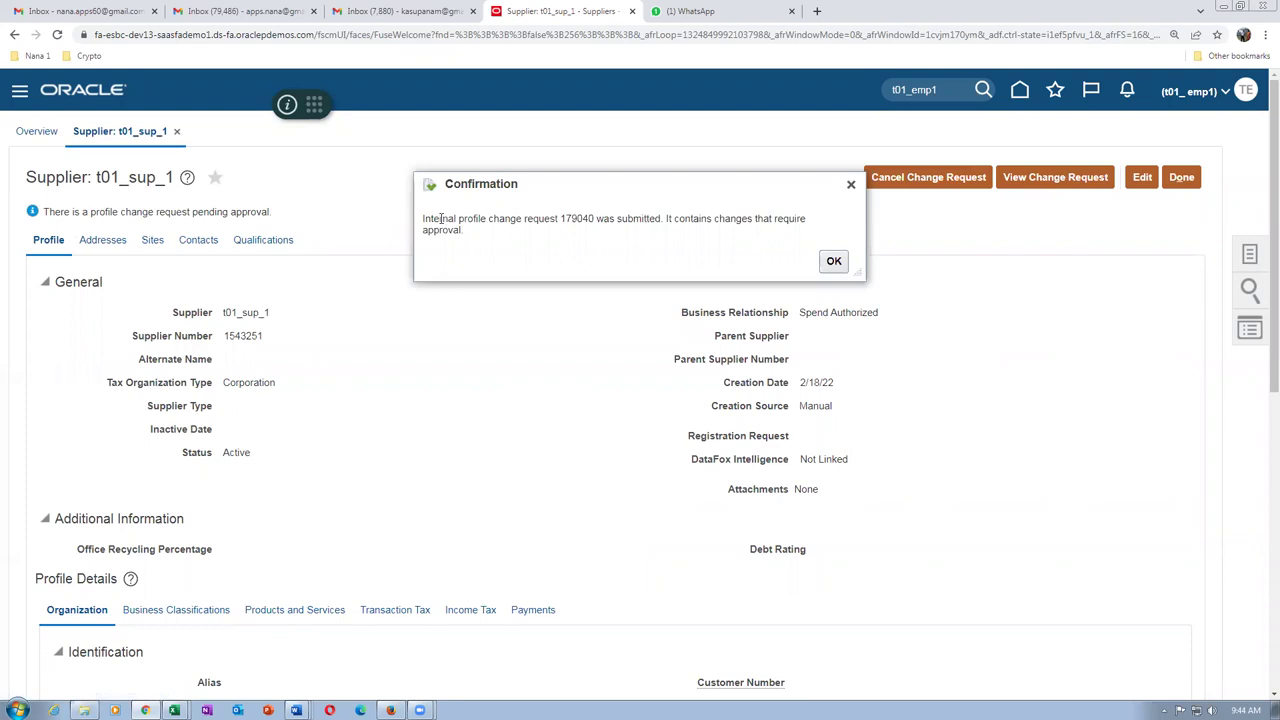
{"action": "left_click_drag", "start_coordinate": [440, 218], "coordinate": [450, 230]}
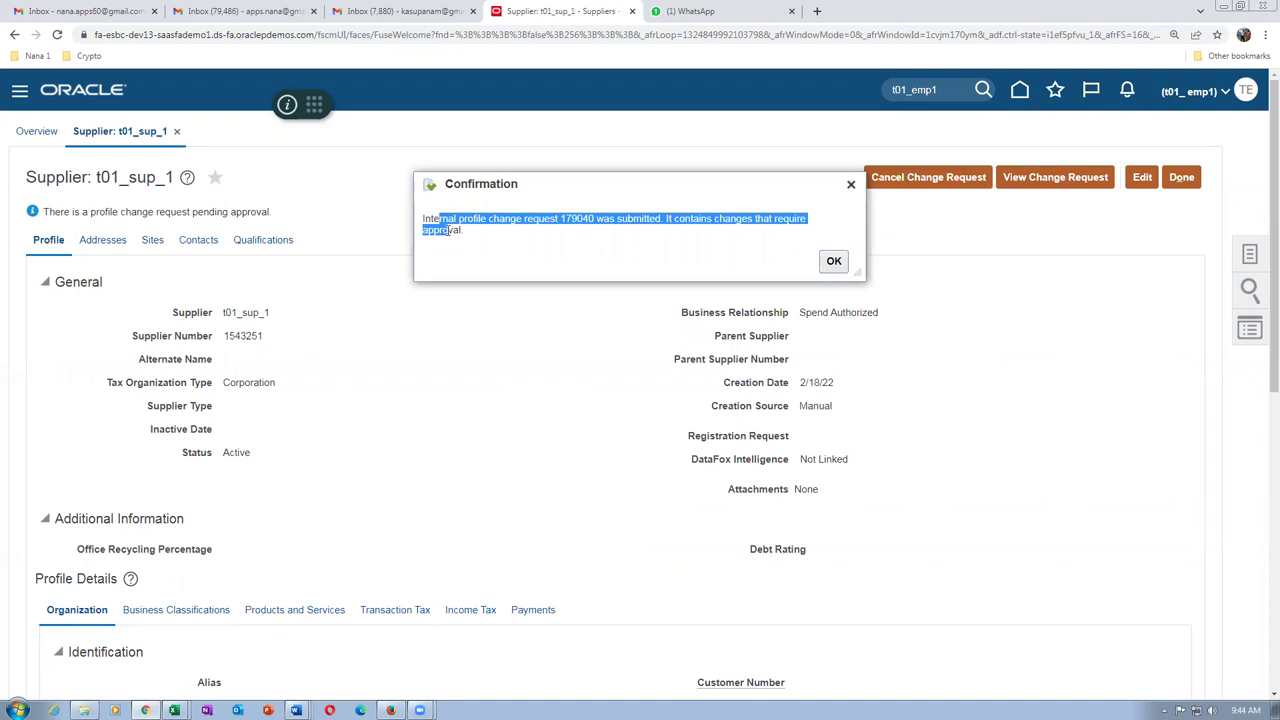
{"action": "left_click", "coordinate": [838, 263]}
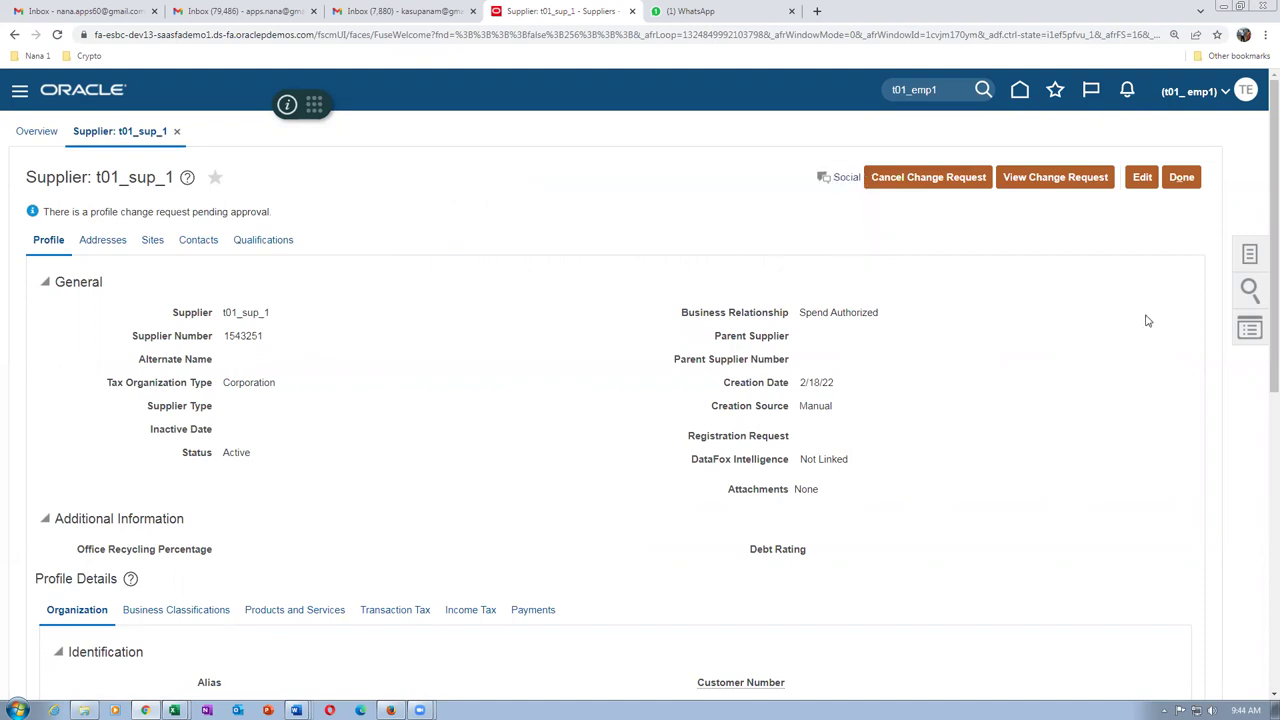
Close the t01_sup_1 record and go to Setup and Maintenance's setup task list.
{"action": "left_click", "coordinate": [1181, 177]}
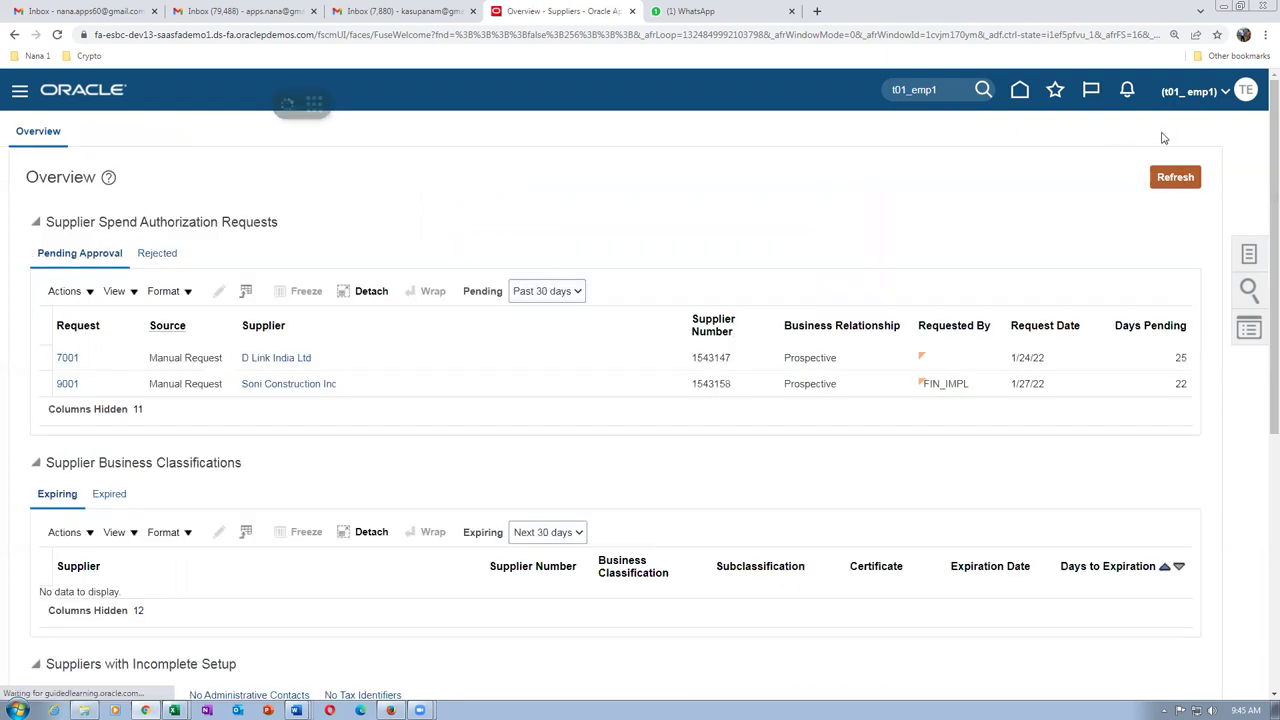
{"action": "left_click", "coordinate": [1204, 97]}
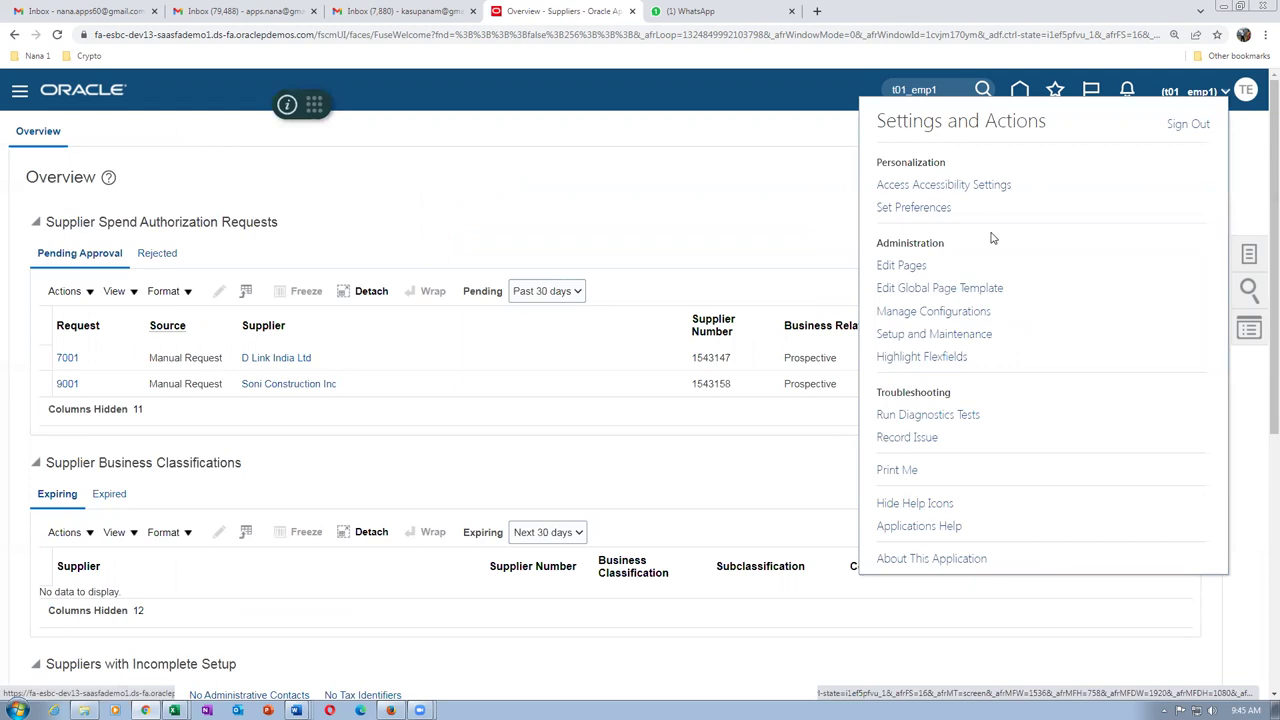
{"action": "left_click", "coordinate": [963, 334]}
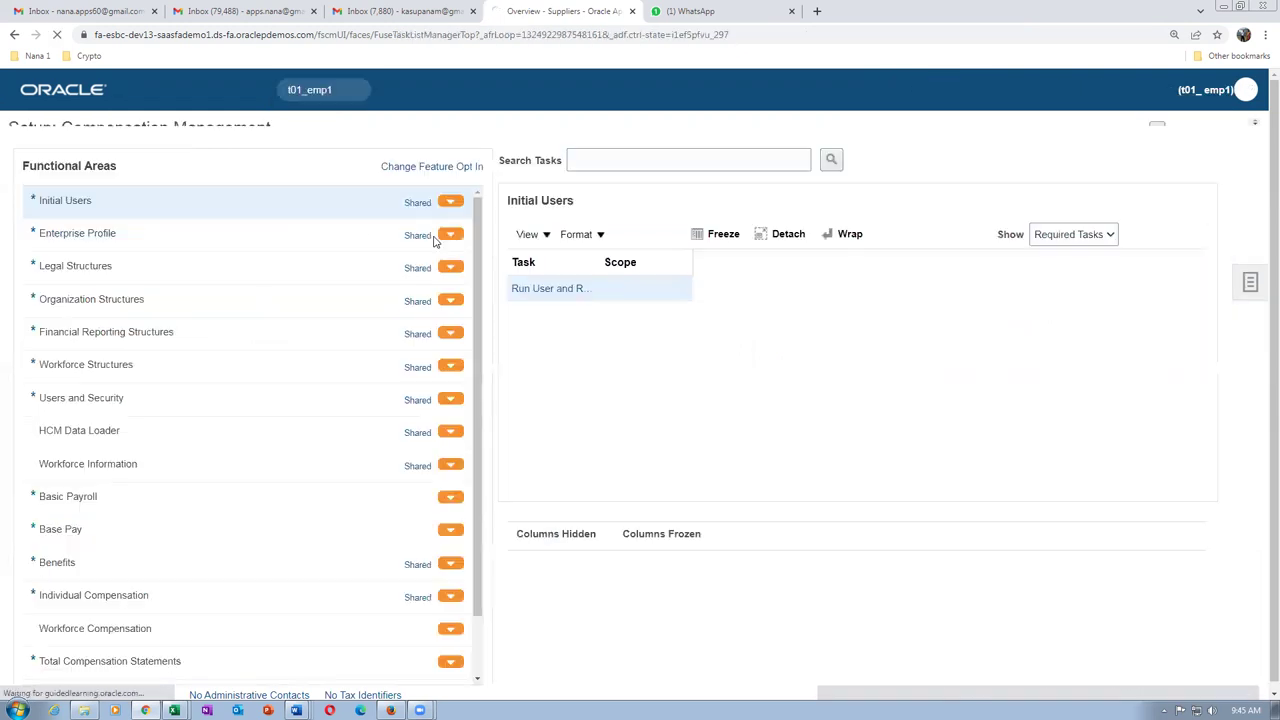
{"action": "left_click", "coordinate": [1247, 316]}
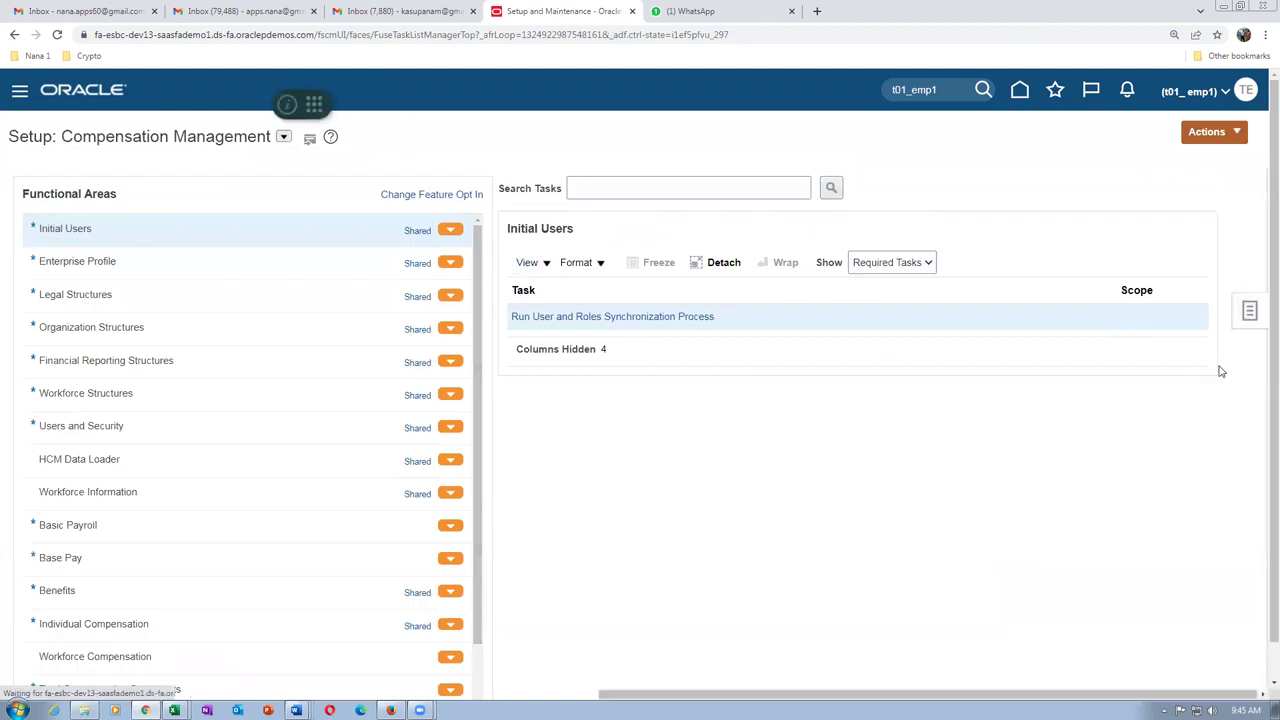
Search the setup tasks for sup%app% to list the supplier approval tasks.
{"action": "left_click", "coordinate": [1102, 318]}
{"action": "left_click", "coordinate": [320, 174]}
{"action": "type", "text": "s"}
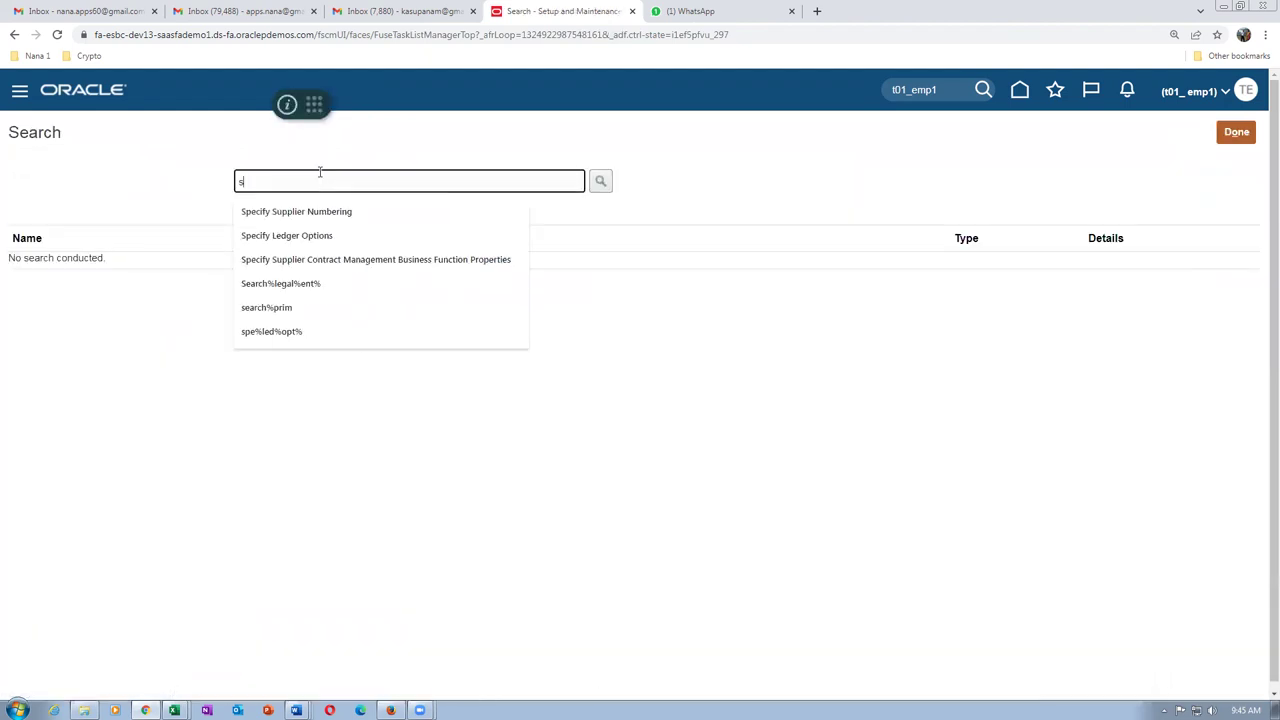
{"action": "type", "text": "up%app"}
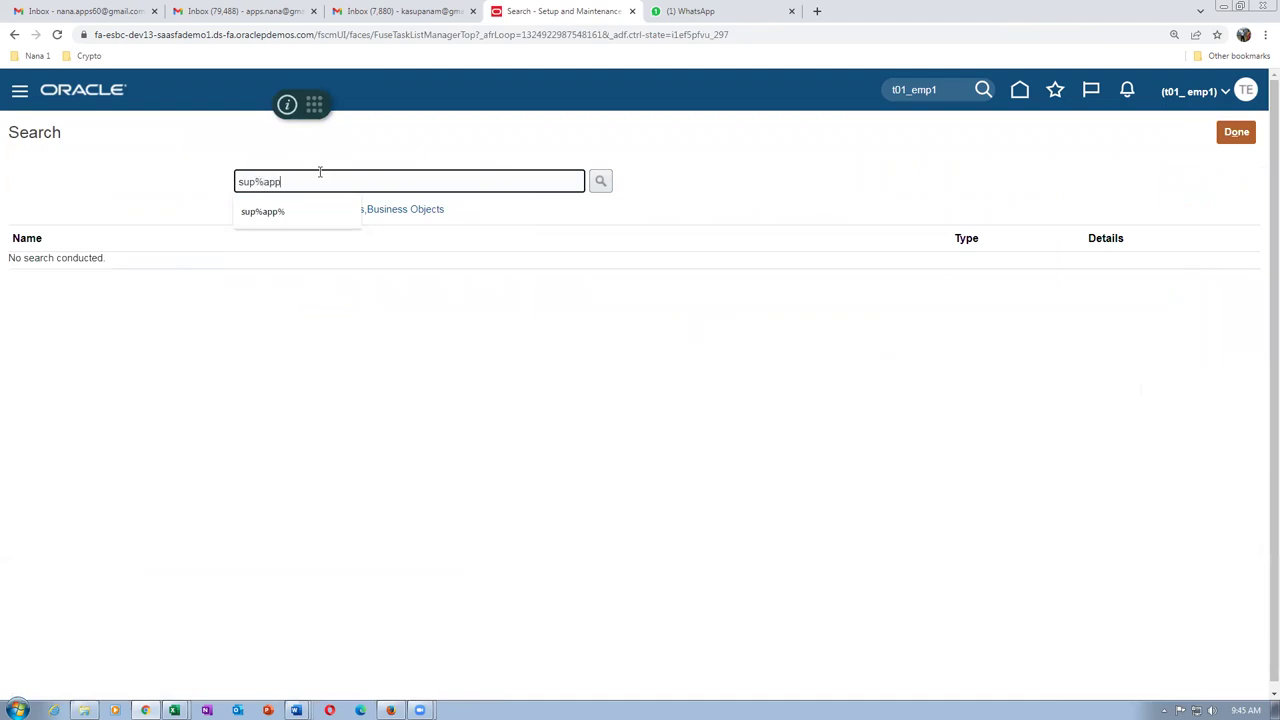
{"action": "type", "text": "%"}
{"action": "key", "text": "Return"}
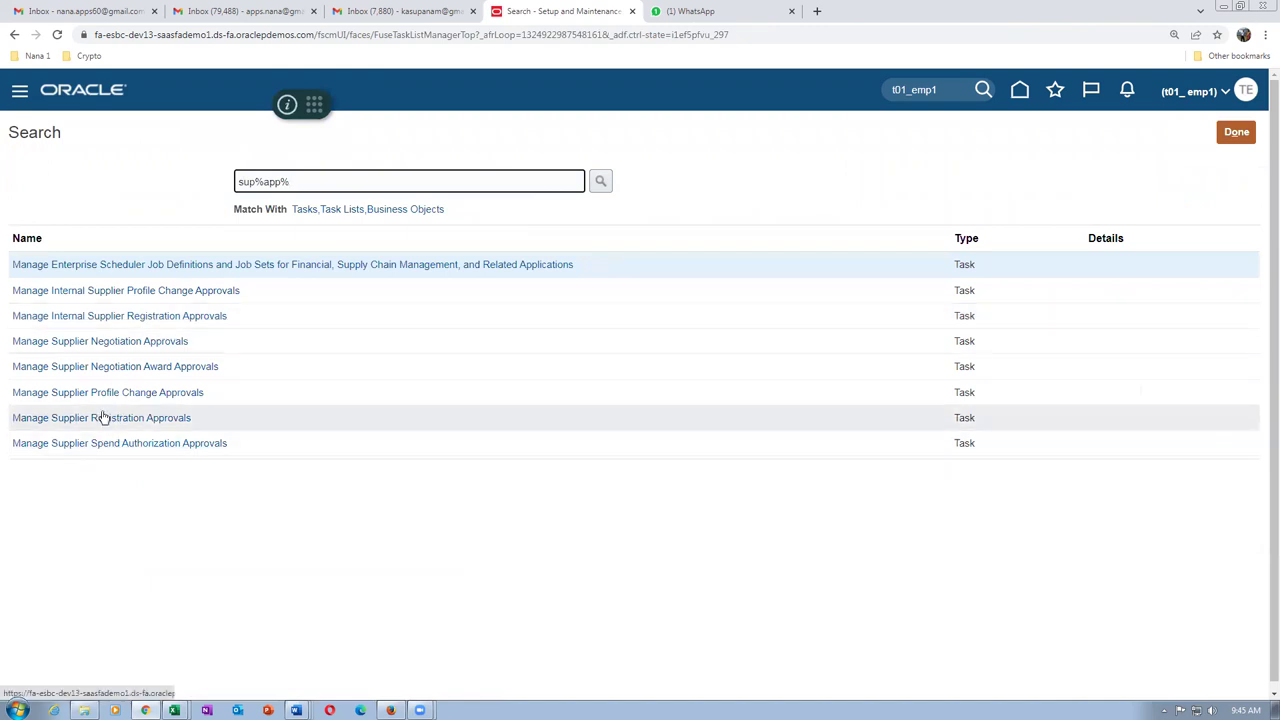
In Manage Internal Supplier Registration Approvals, create an always-applying rule named and described 'Automatic'.
{"action": "left_click", "coordinate": [107, 318]}
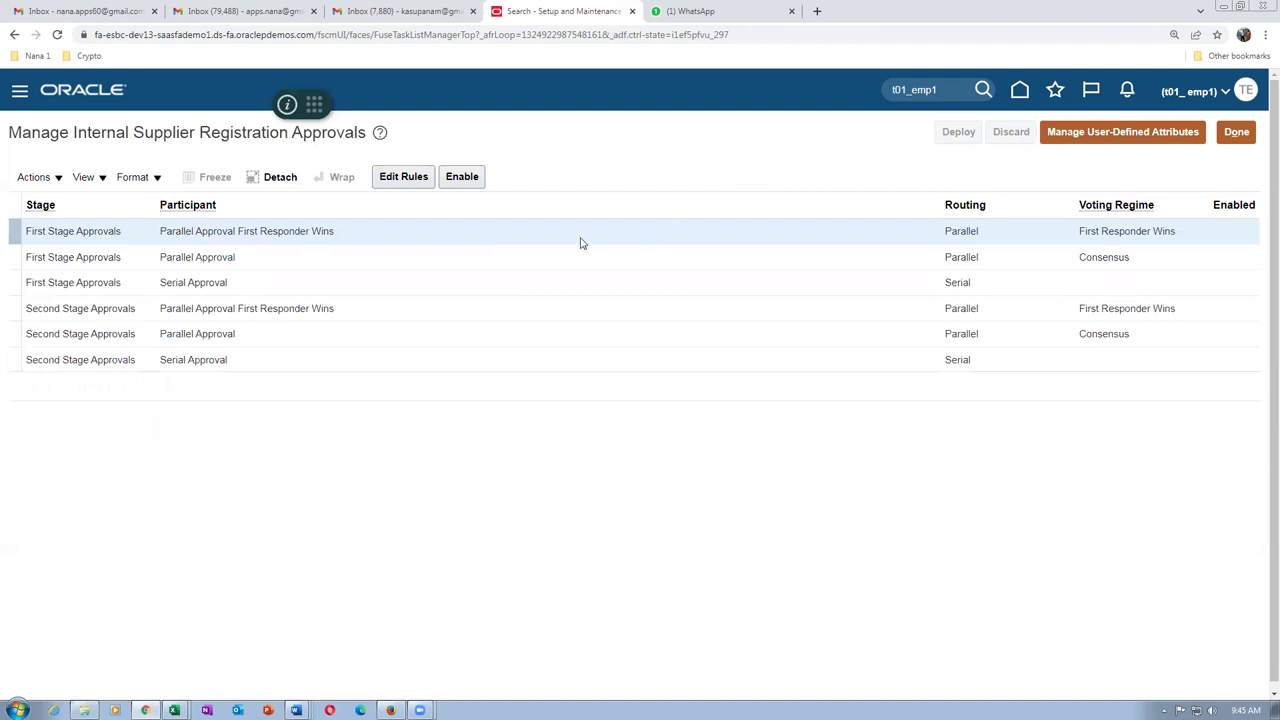
{"action": "left_click", "coordinate": [410, 182]}
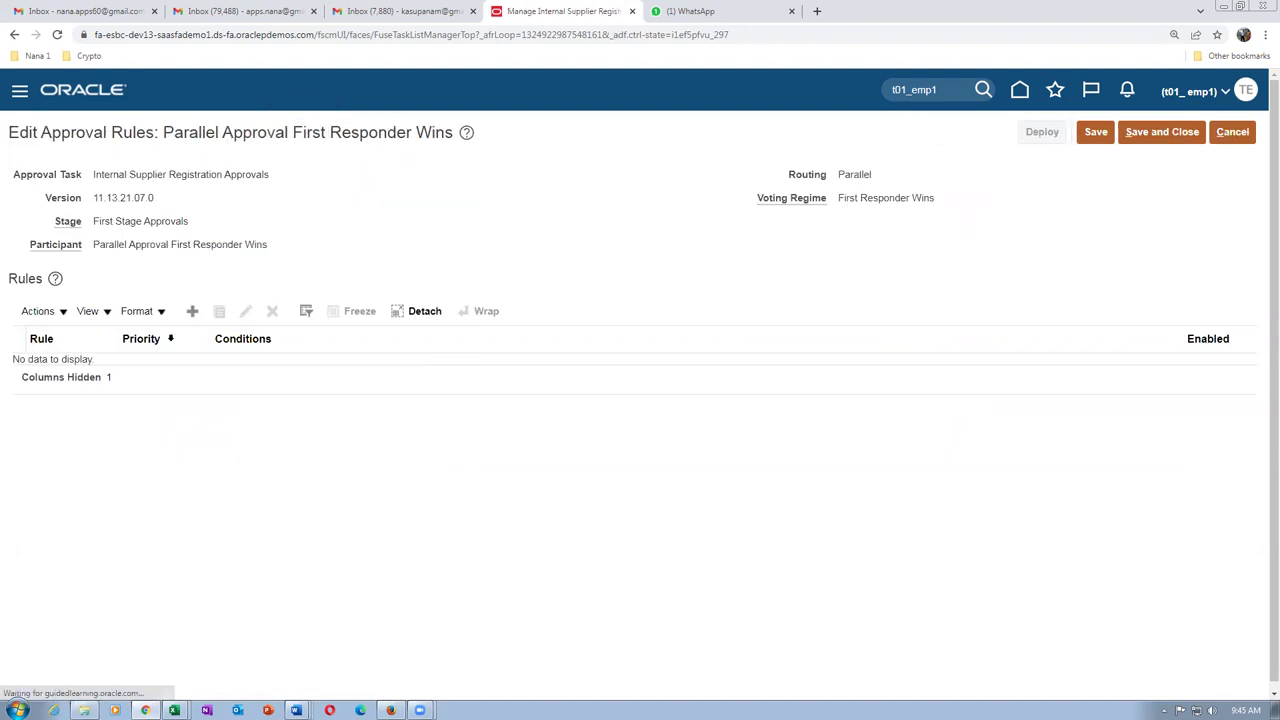
{"action": "left_click", "coordinate": [192, 311]}
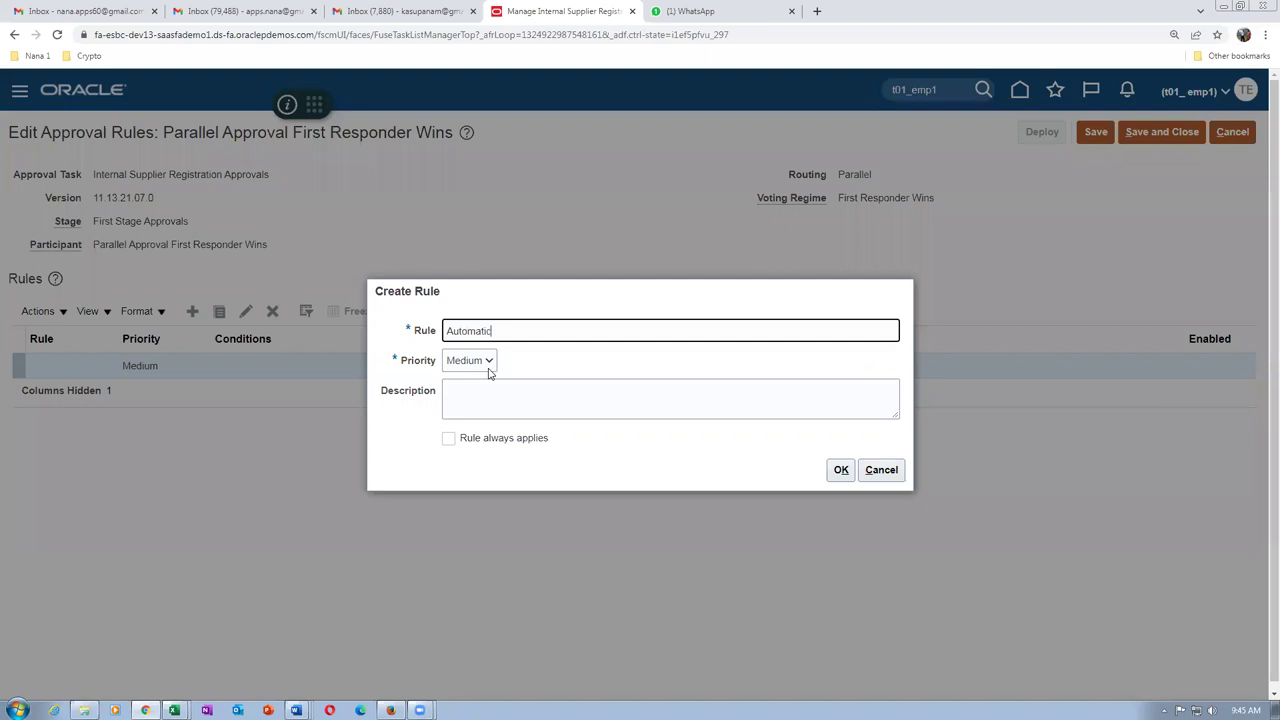
{"action": "left_click_drag", "start_coordinate": [500, 331], "coordinate": [272, 342]}
{"action": "key", "text": "ctrl+c"}
{"action": "left_click", "coordinate": [486, 410]}
{"action": "key", "text": "ctrl+v"}
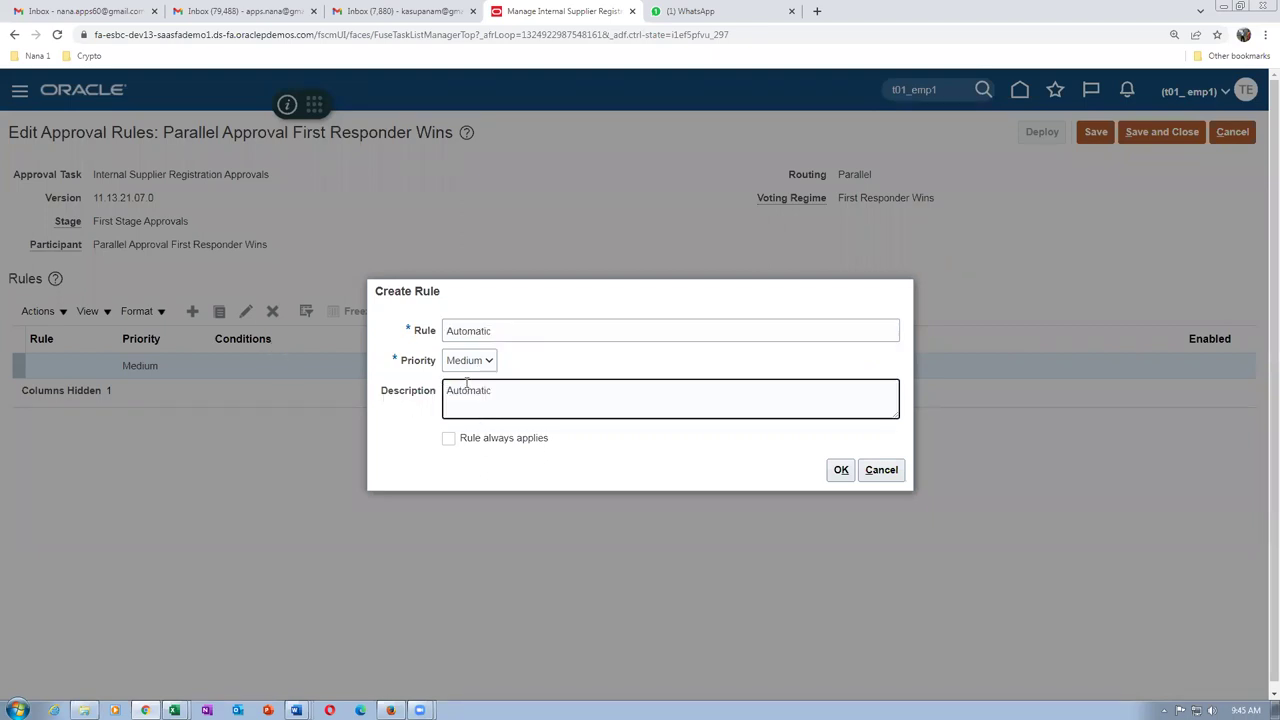
{"action": "left_click", "coordinate": [448, 438]}
{"action": "left_click", "coordinate": [841, 469]}
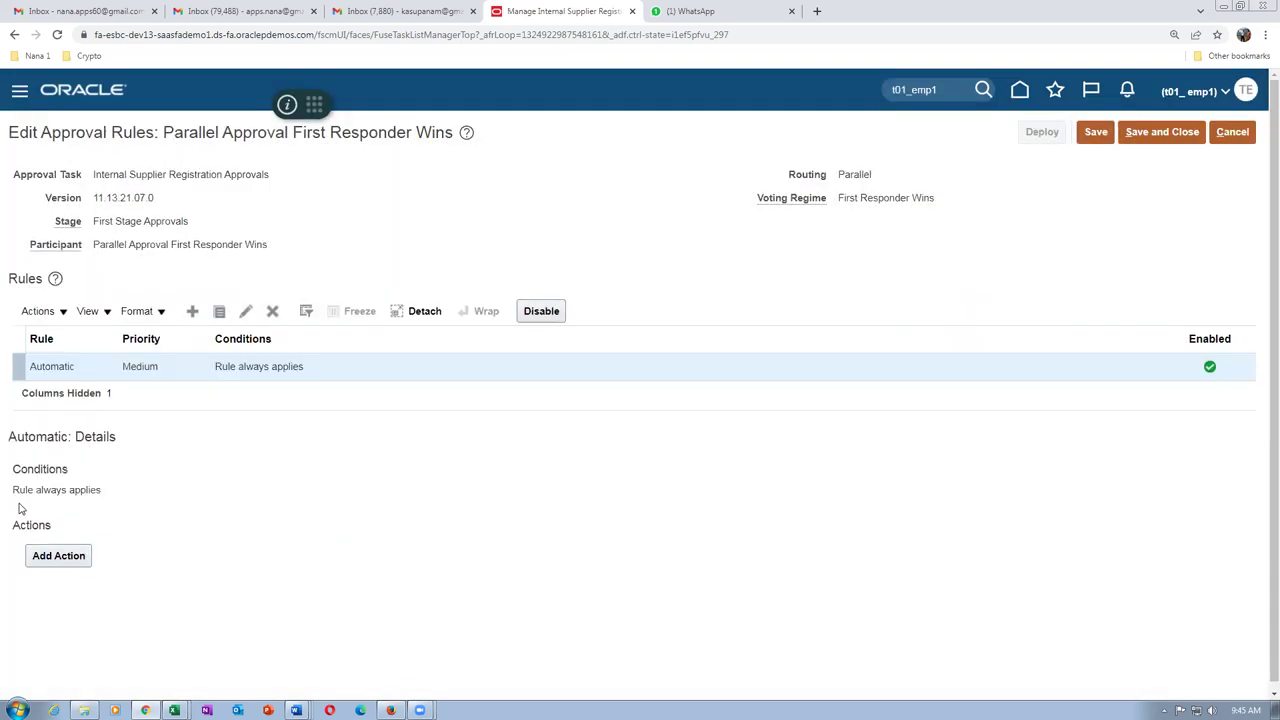
Give the Automatic rule an Automatic / Approved action, then save and deploy the rules.
{"action": "left_click", "coordinate": [60, 555]}
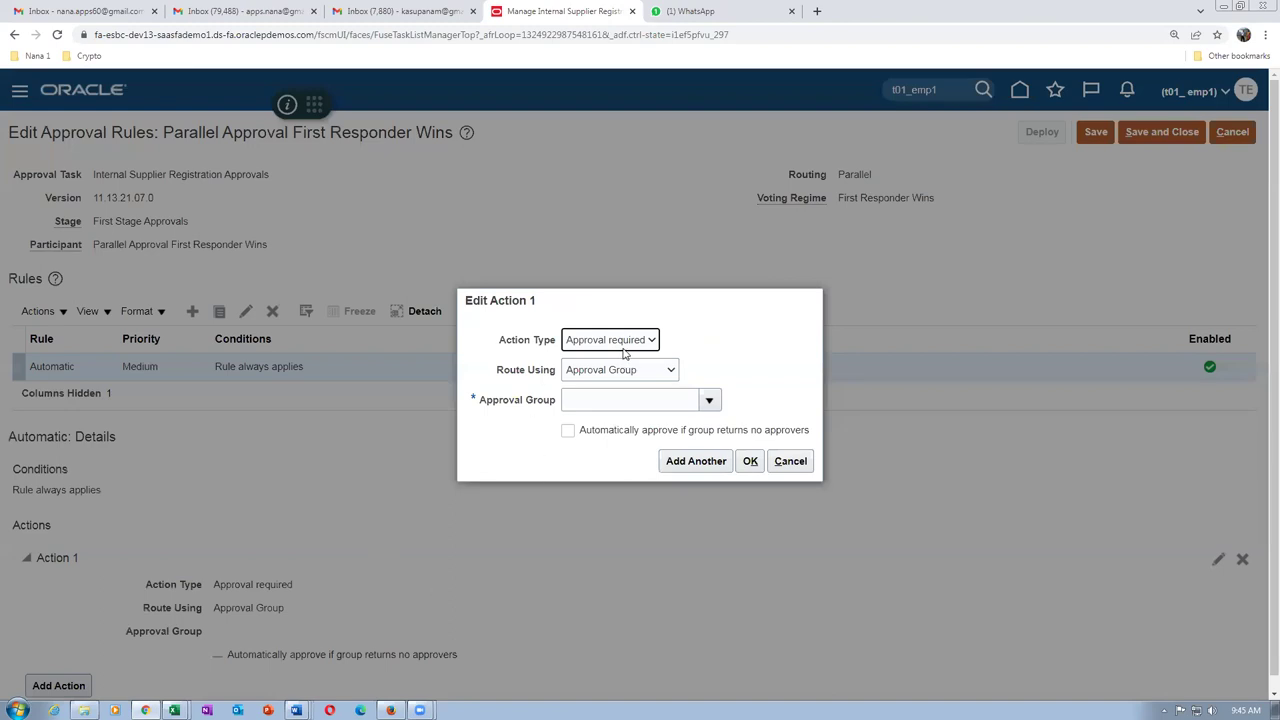
{"action": "left_click", "coordinate": [622, 343]}
{"action": "left_click", "coordinate": [612, 368]}
{"action": "left_click", "coordinate": [675, 438]}
{"action": "left_click", "coordinate": [1095, 135]}
{"action": "left_click", "coordinate": [1045, 138]}
{"action": "left_click", "coordinate": [827, 406]}
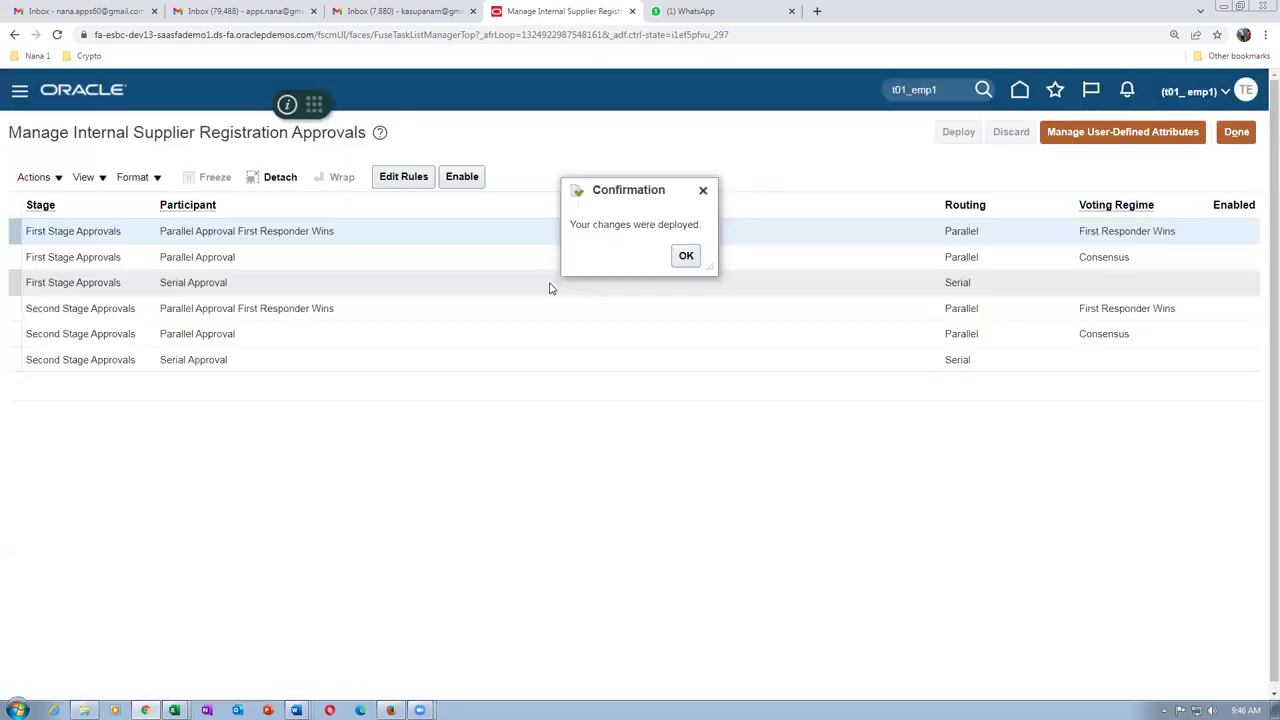
{"action": "left_click", "coordinate": [686, 256]}
Enable the First Responder Wins participant and return to the home page.
{"action": "left_click", "coordinate": [462, 177]}
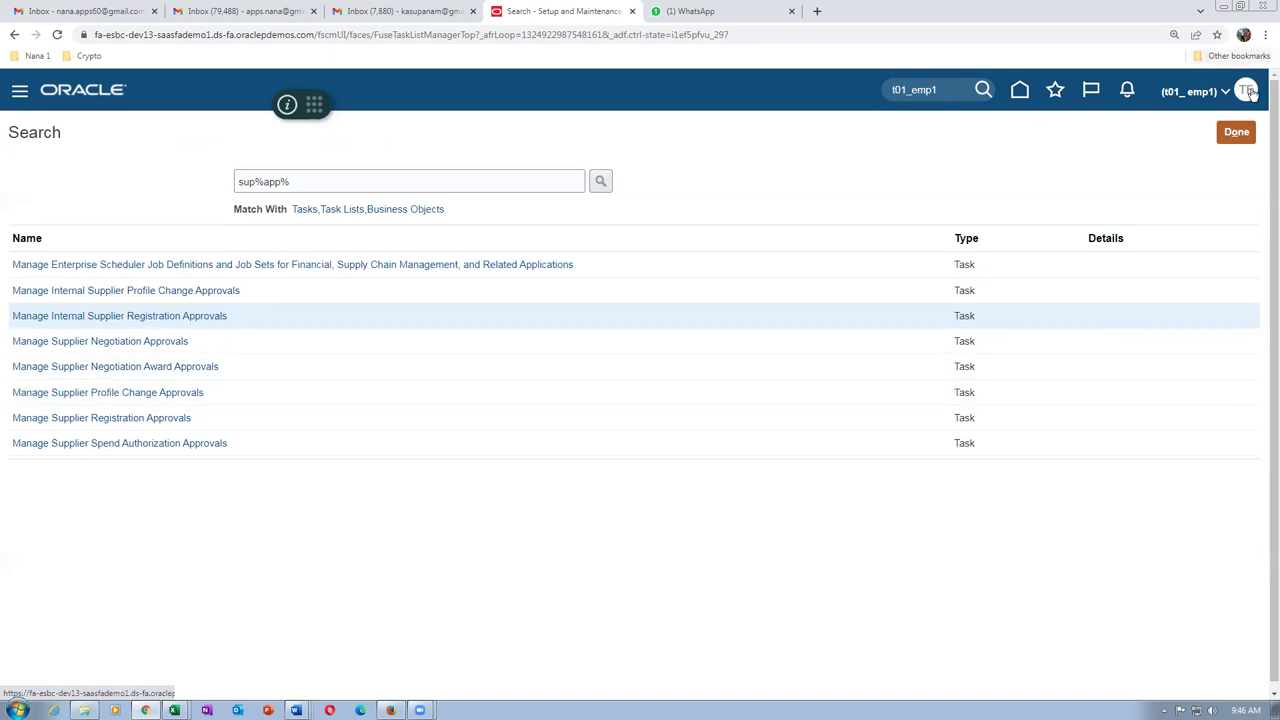
{"action": "left_click", "coordinate": [1236, 132]}
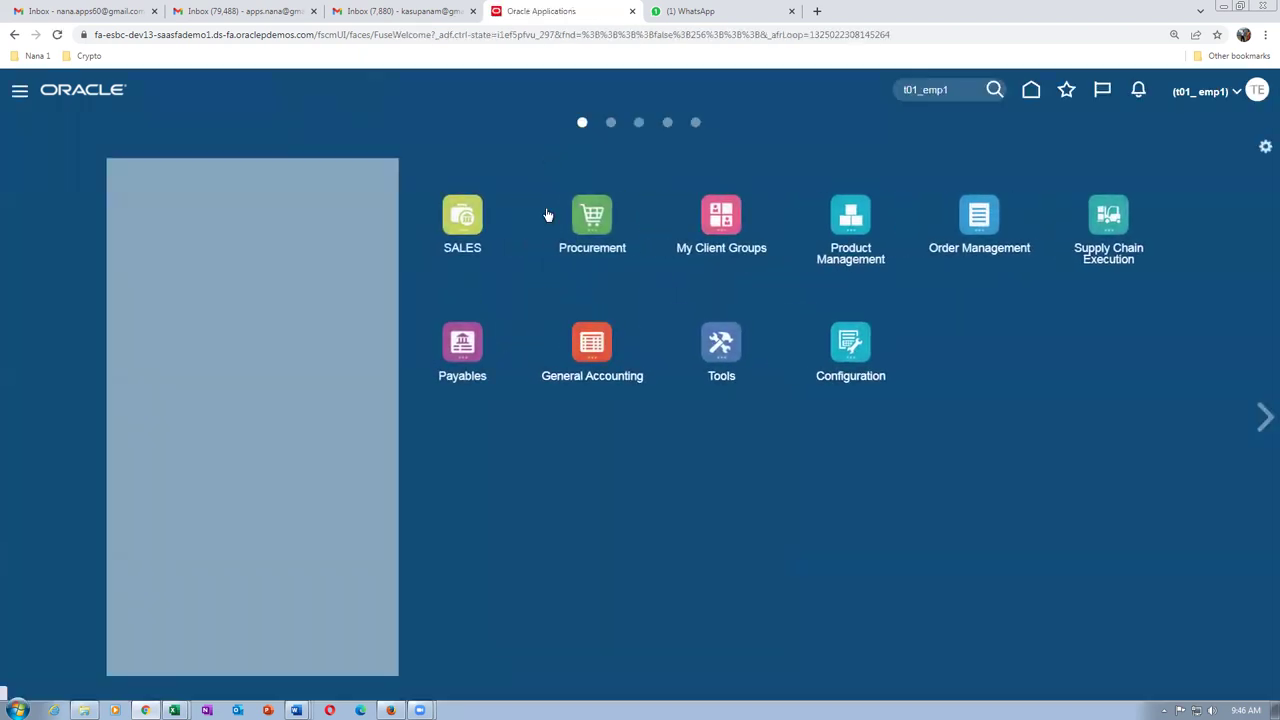
Open Procurement > Suppliers and export Suppliers with Incomplete Setup to Excel as export (3).xls.
{"action": "left_click", "coordinate": [590, 230]}
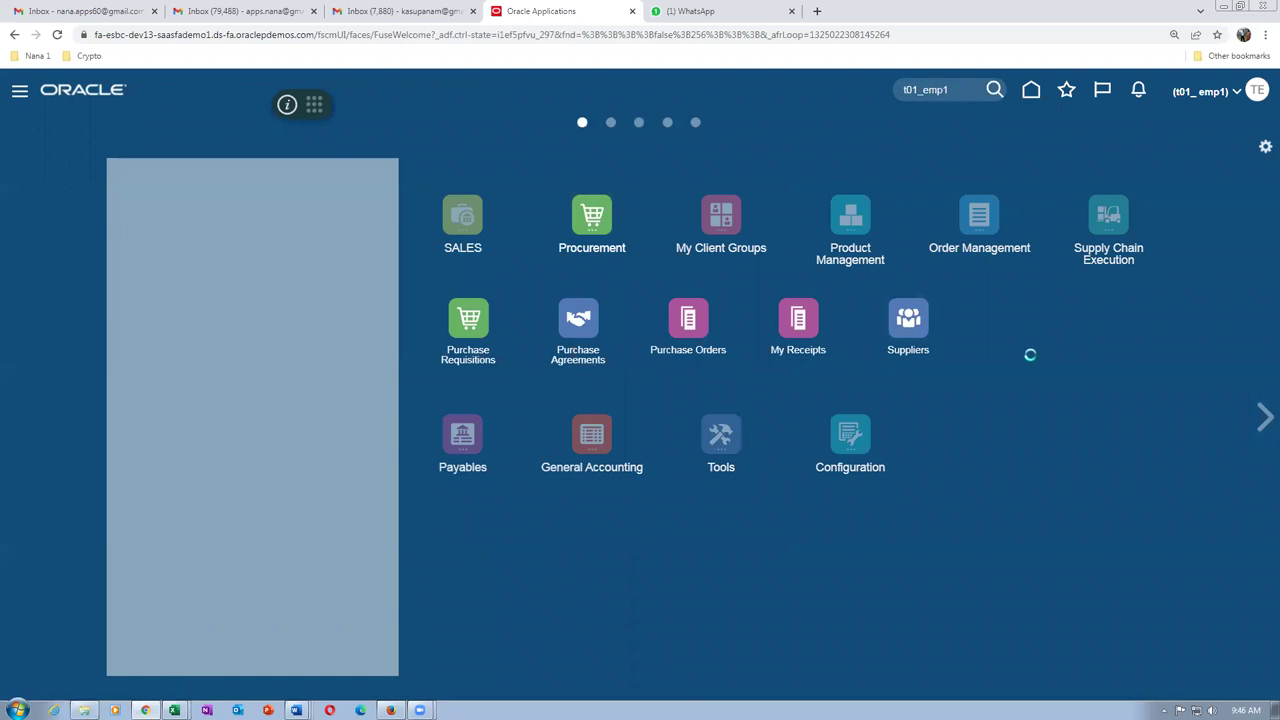
{"action": "left_click", "coordinate": [463, 440]}
{"action": "scroll", "coordinate": [480, 510], "scroll_direction": "down", "scroll_amount": 5}
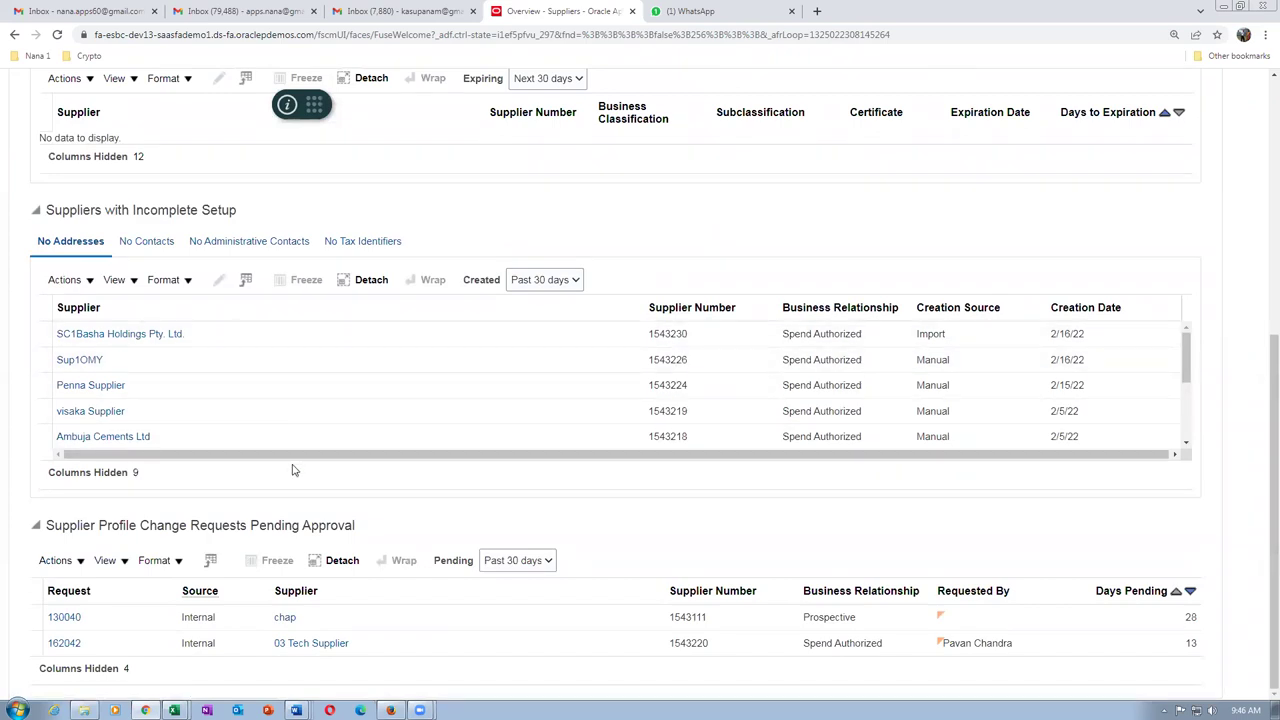
{"action": "left_click_drag", "start_coordinate": [1186, 360], "coordinate": [1201, 407]}
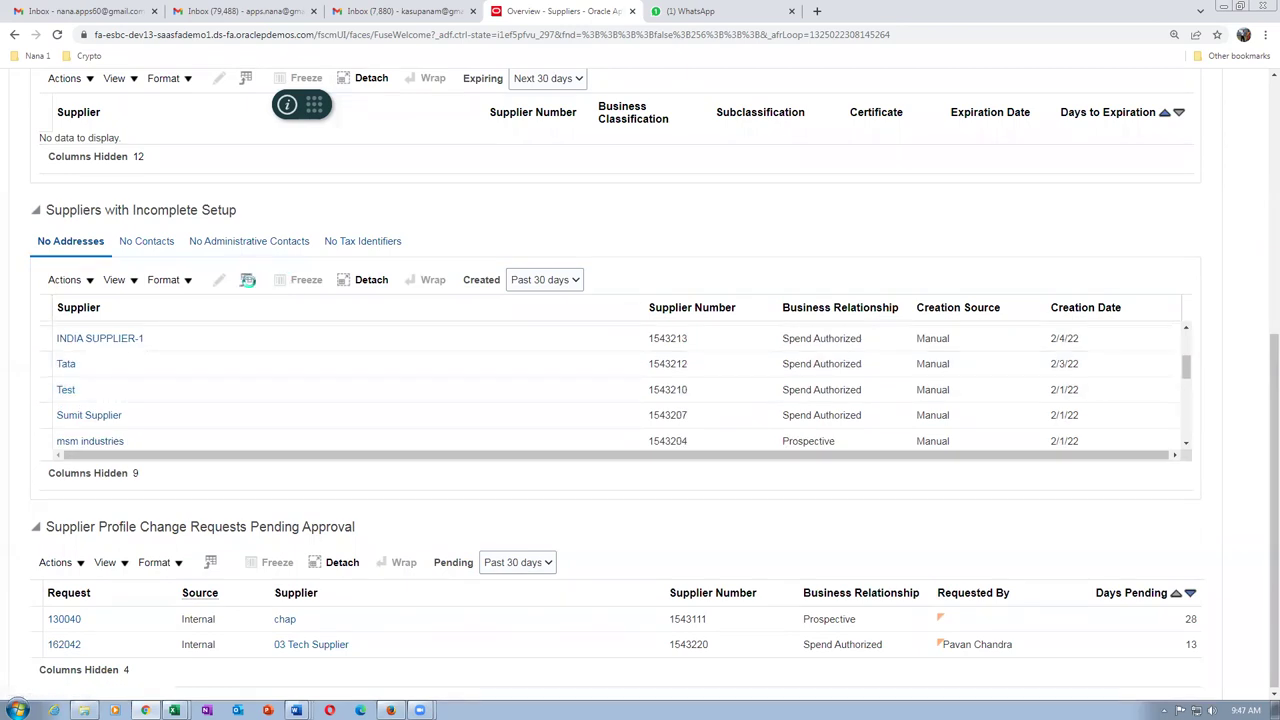
{"action": "left_click", "coordinate": [247, 281]}
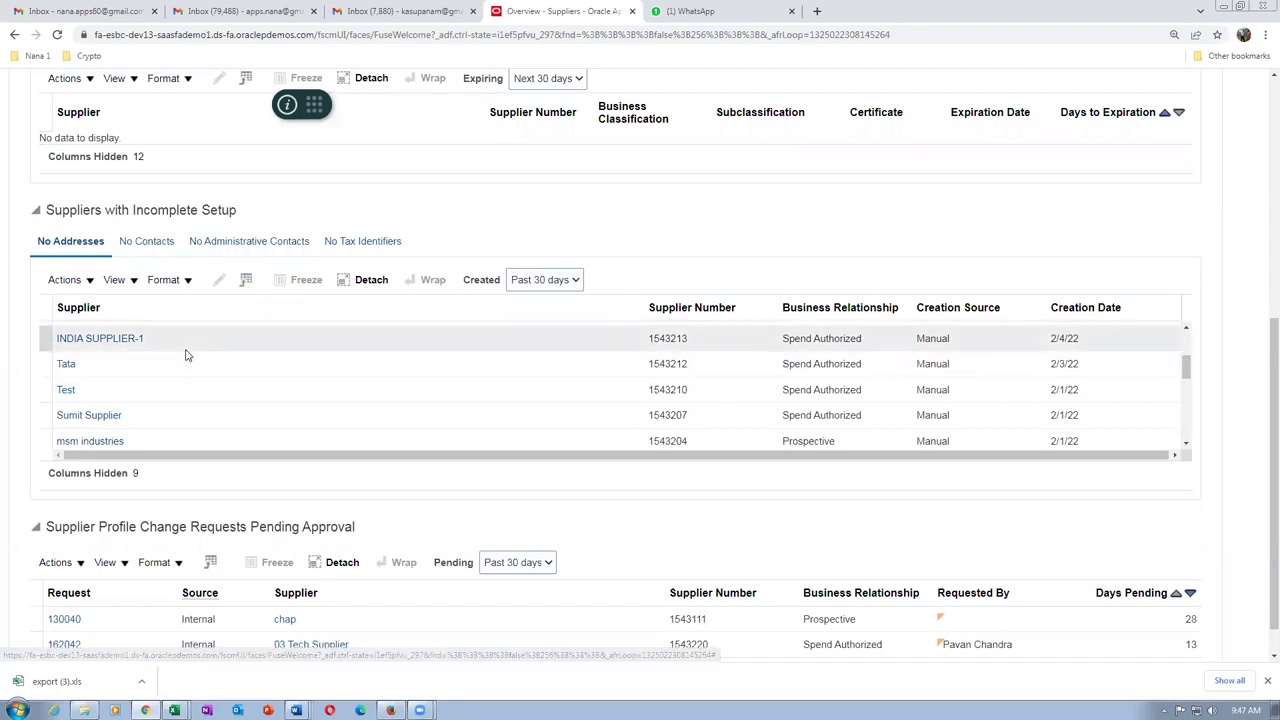
{"action": "left_click_drag", "start_coordinate": [1186, 371], "coordinate": [1168, 326]}
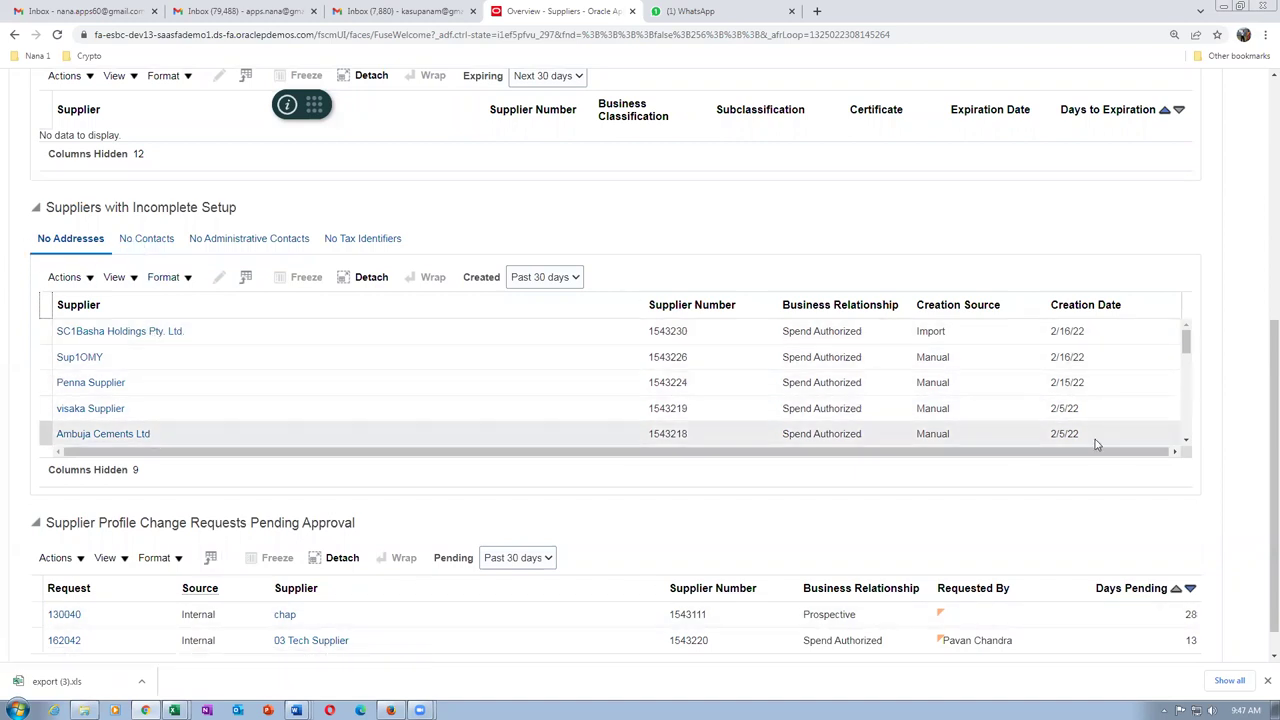
{"action": "scroll", "coordinate": [1261, 405], "scroll_direction": "up", "scroll_amount": 5}
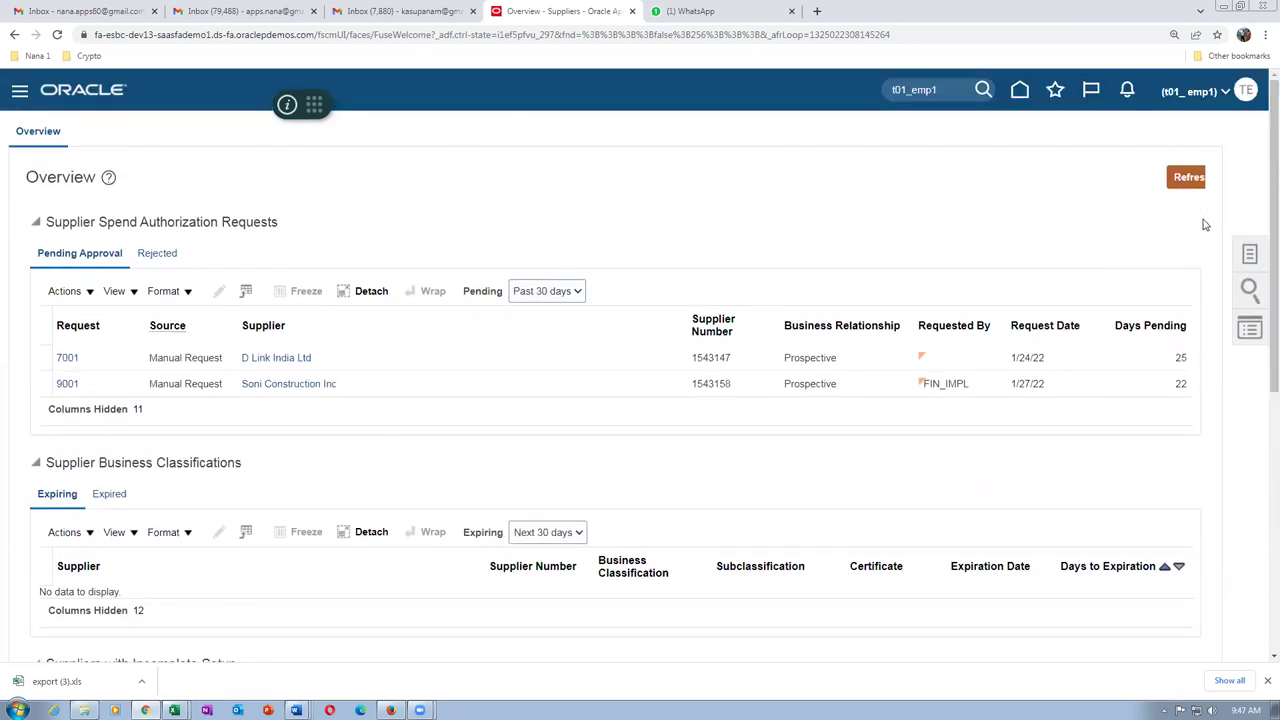
Search Manage Suppliers for 't01', open t01_sup_1 and view its empty Contacts list.
{"action": "left_click", "coordinate": [1248, 258]}
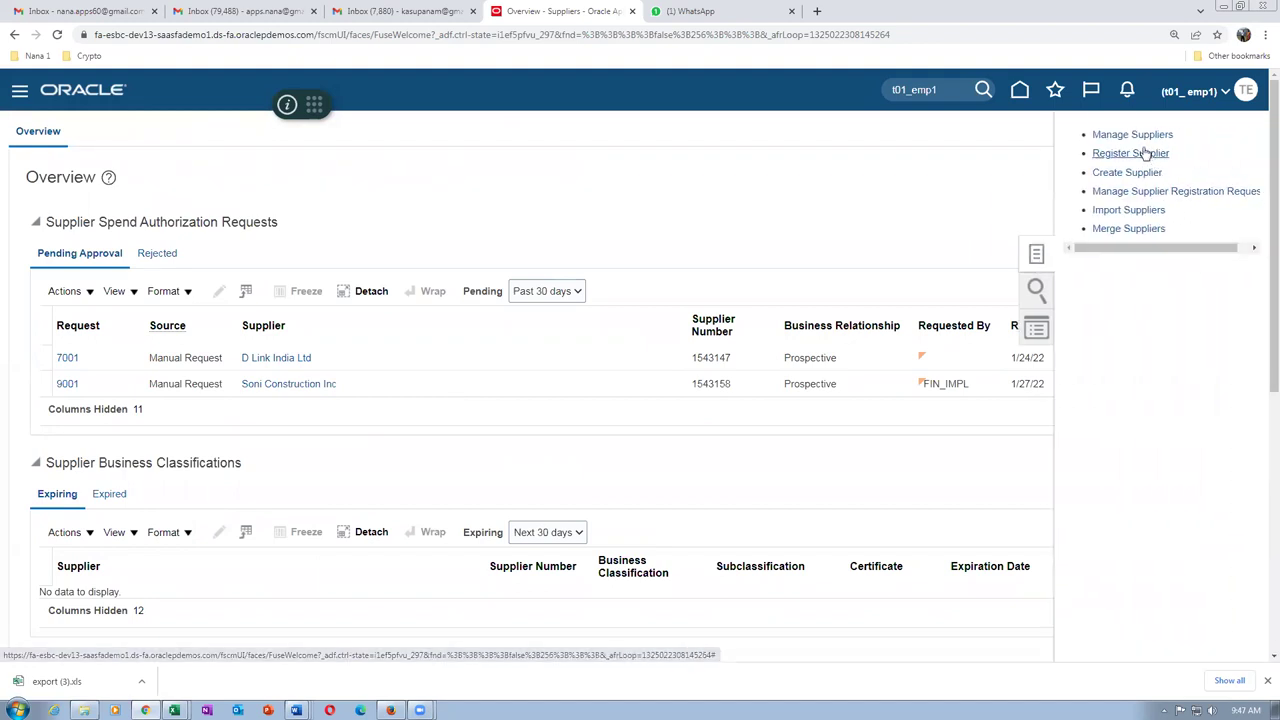
{"action": "left_click", "coordinate": [326, 263]}
{"action": "type", "text": "t01"}
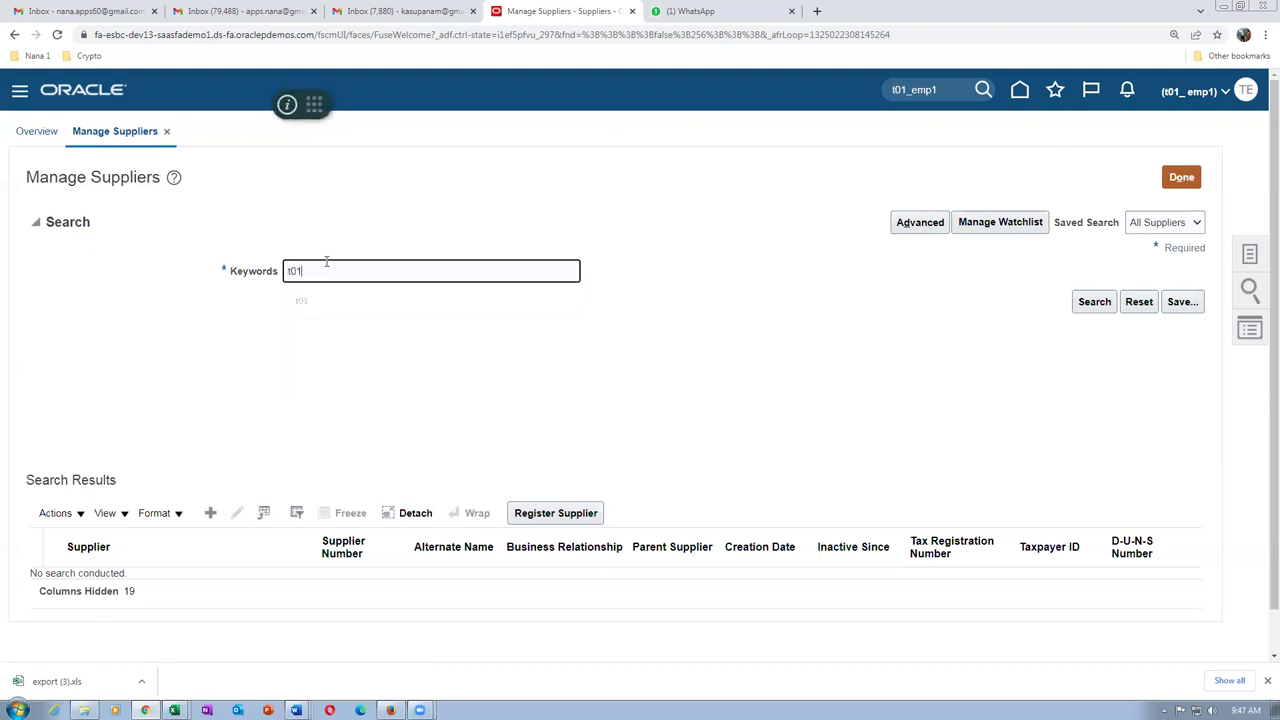
{"action": "left_click", "coordinate": [1094, 302]}
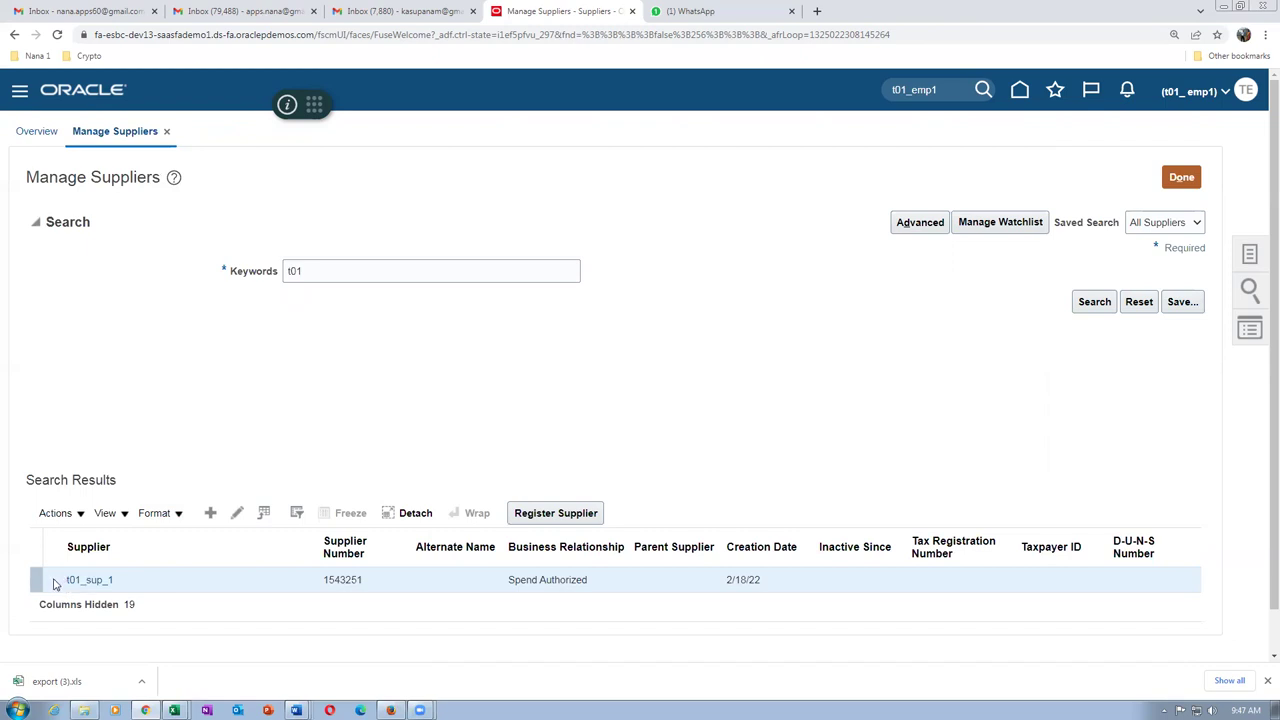
{"action": "left_click", "coordinate": [88, 582]}
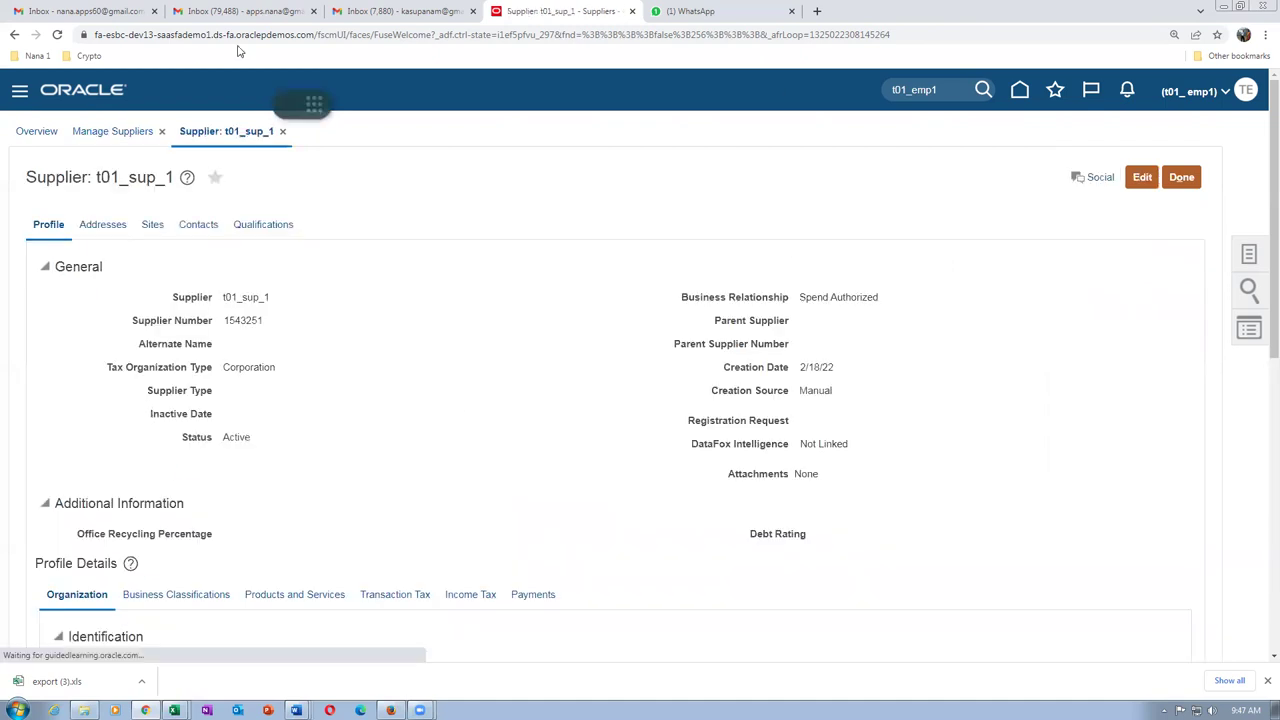
{"action": "left_click", "coordinate": [210, 228]}
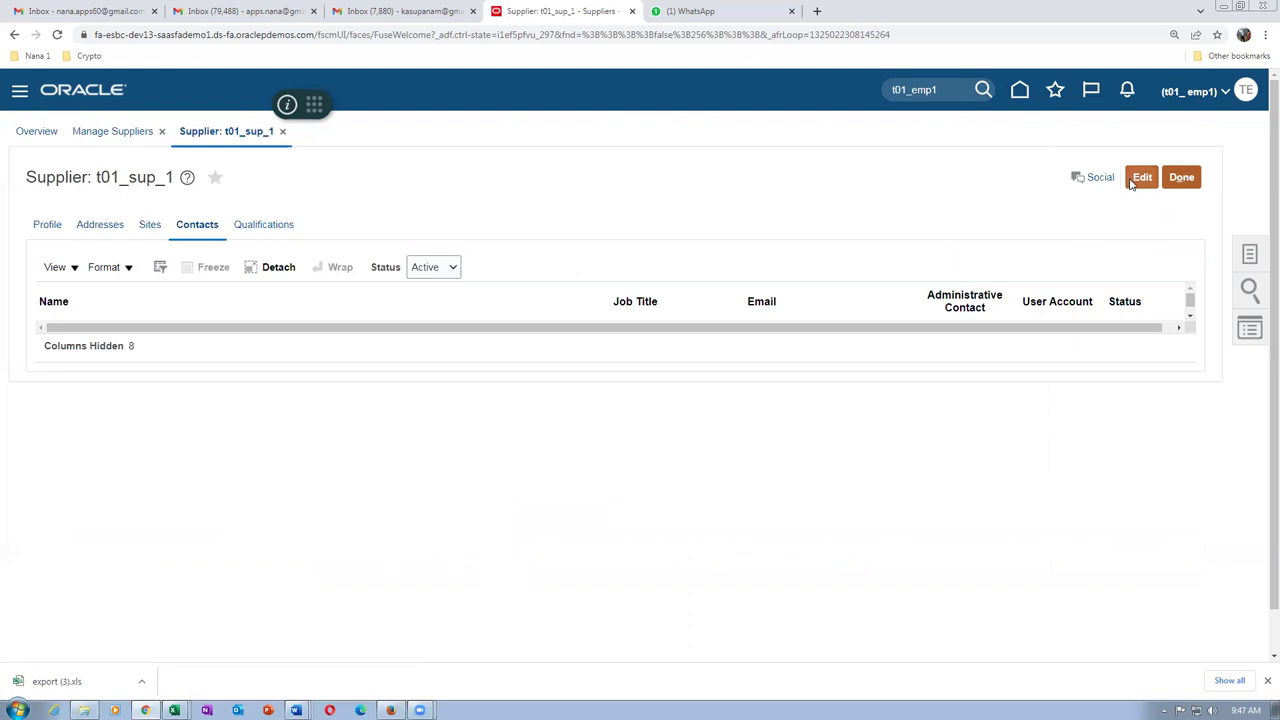
In edit mode, add a new supplier contact with the contact's first name, last name and e-mail.
{"action": "left_click", "coordinate": [1142, 178]}
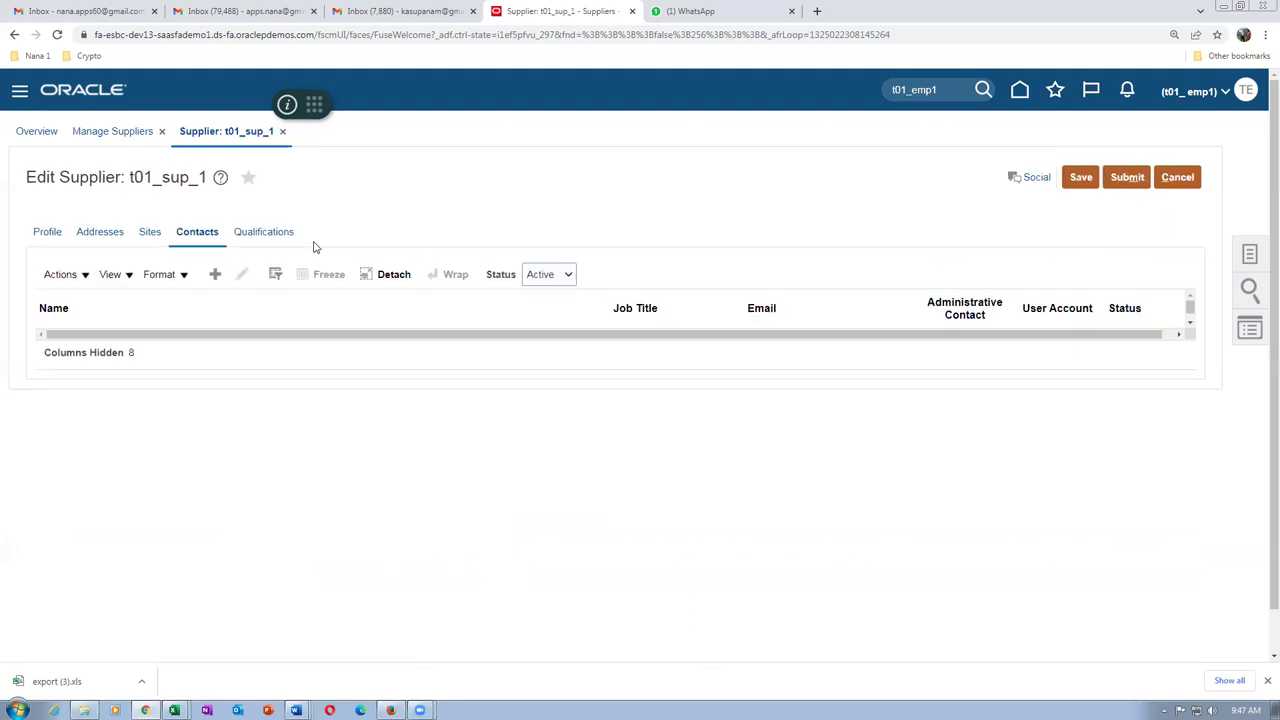
{"action": "left_click", "coordinate": [215, 274]}
{"action": "left_click", "coordinate": [314, 267]}
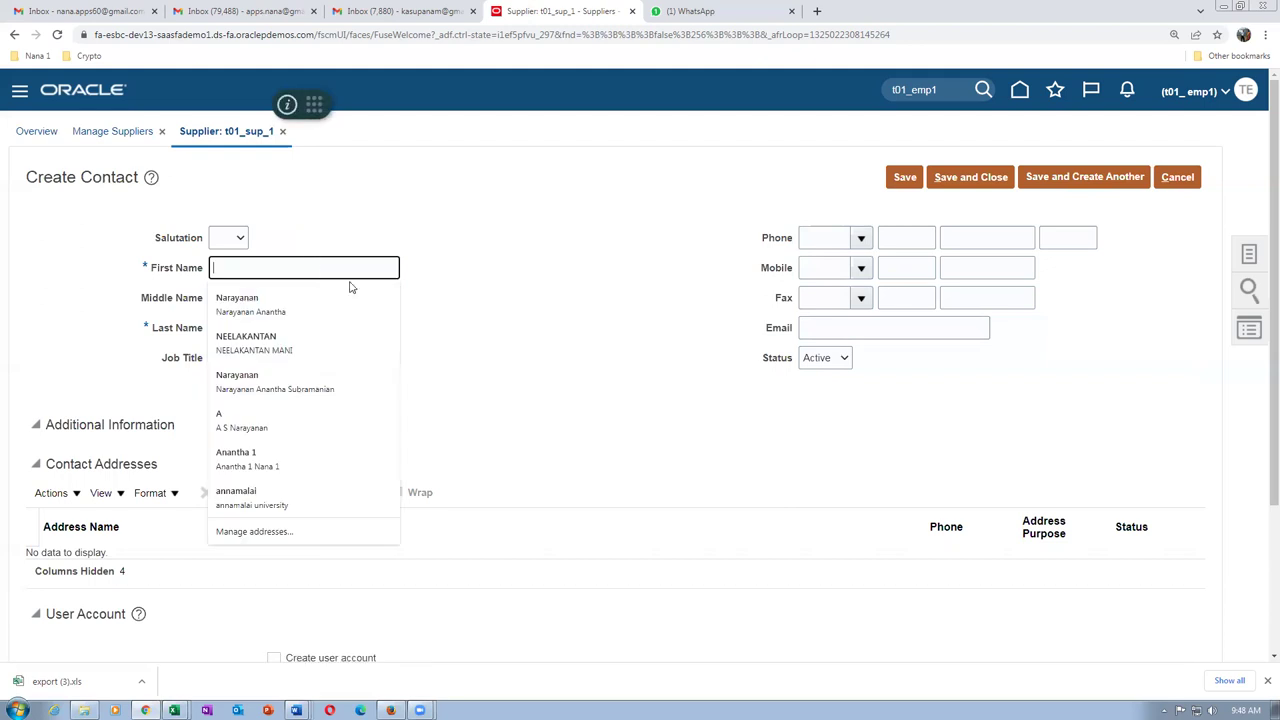
{"action": "type", "text": "Anantha "}
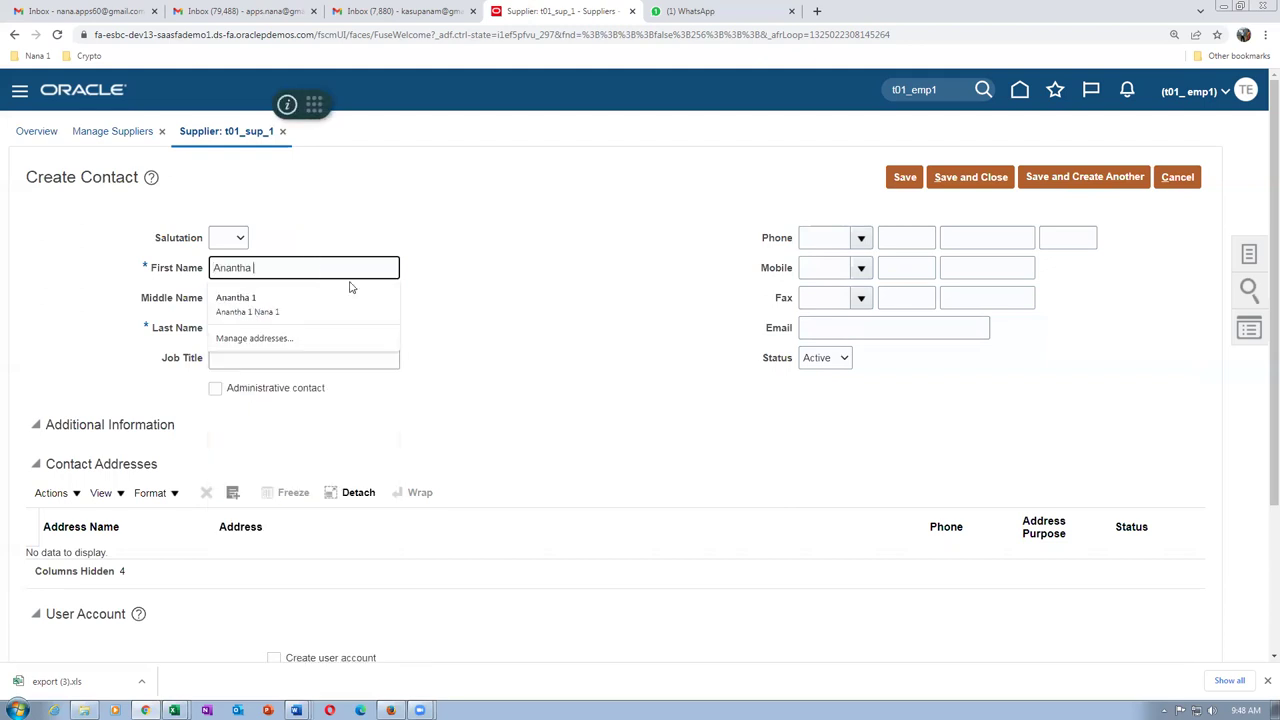
{"action": "type", "text": "1"}
{"action": "key", "text": "Tab"}
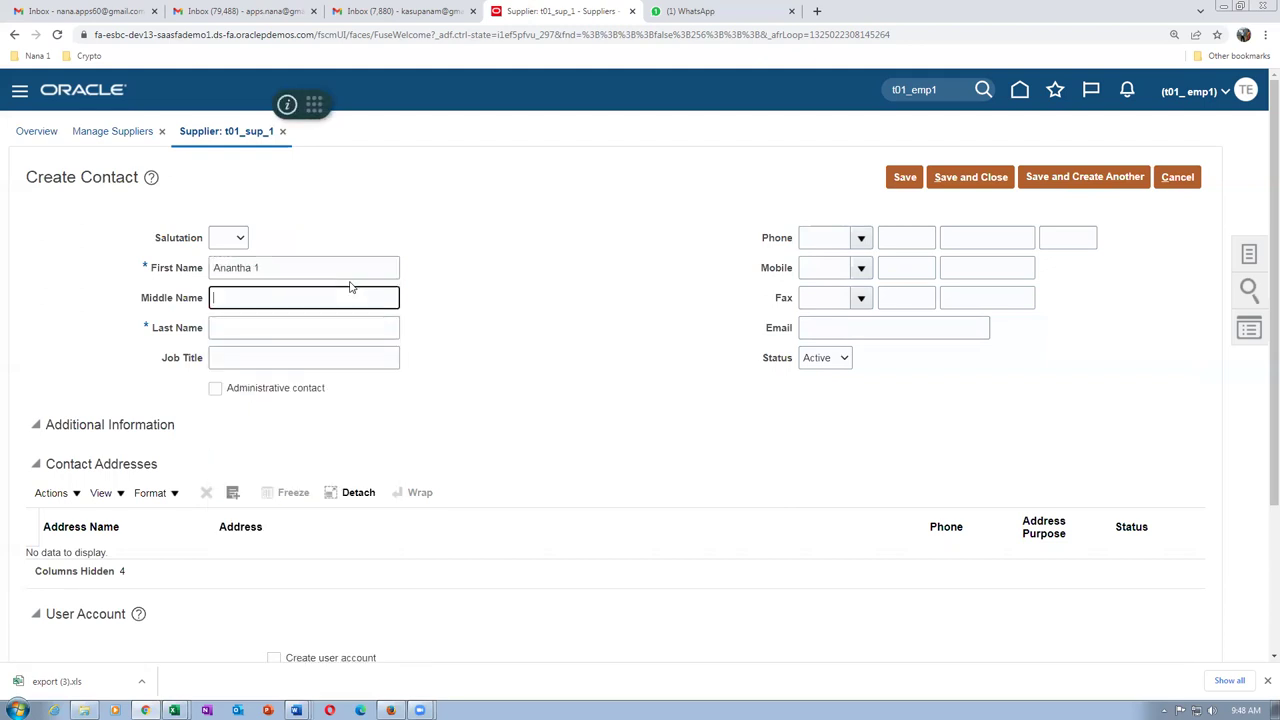
{"action": "key", "text": "Tab"}
{"action": "type", "text": "Nana 1"}
{"action": "key", "text": "Tab"}
{"action": "left_click", "coordinate": [828, 330]}
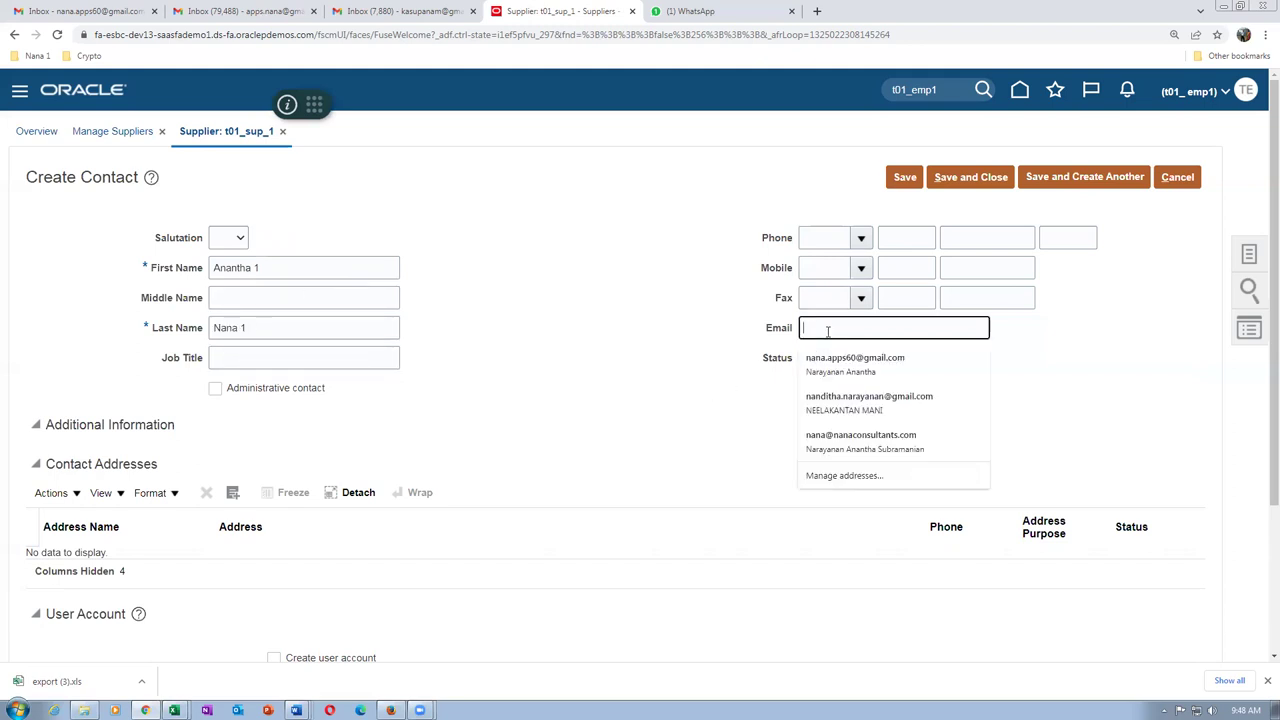
{"action": "type", "text": "gfhfg@gfjcf.com"}
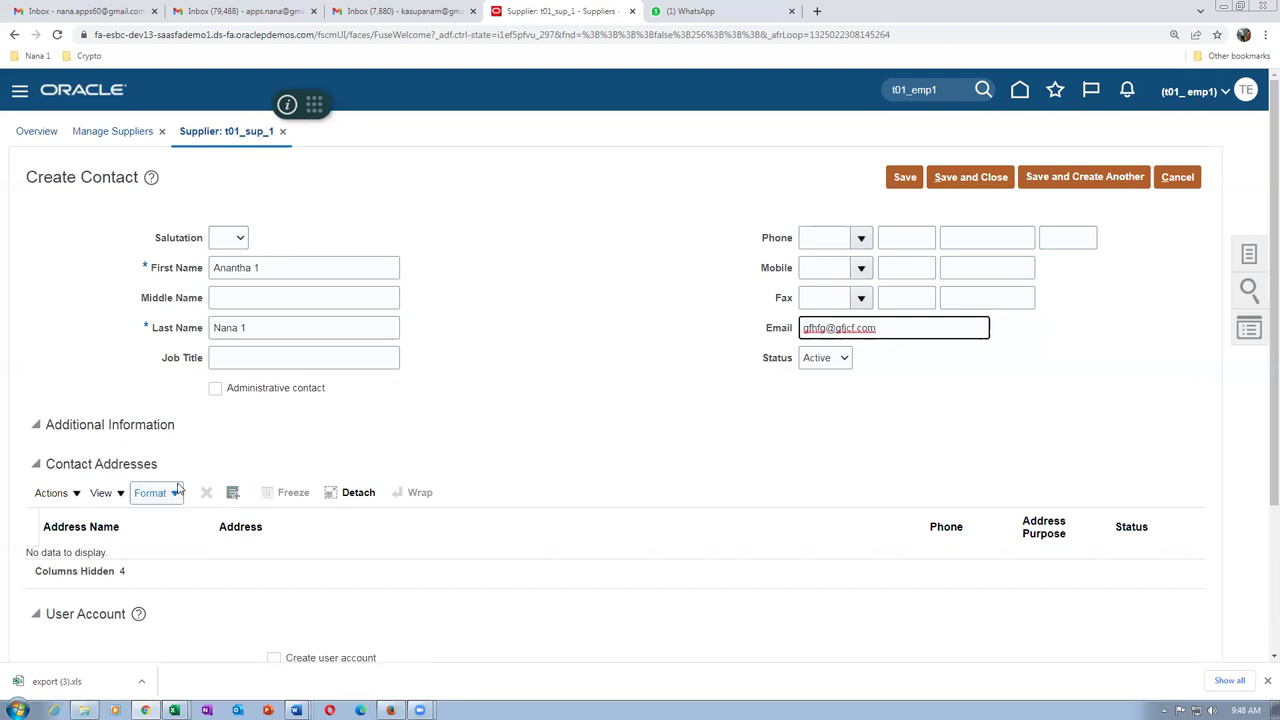
Link the t01 addr 1 address to the new contact and save it.
{"action": "left_click", "coordinate": [48, 494]}
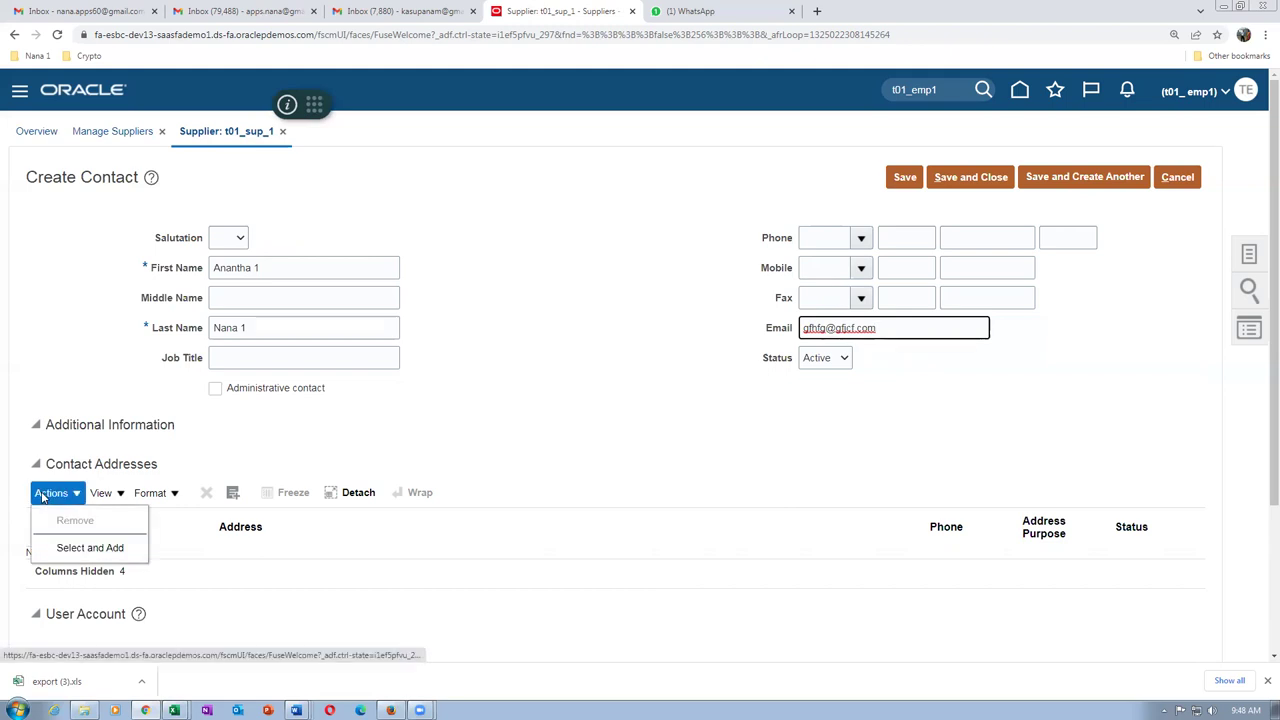
{"action": "left_click", "coordinate": [70, 546]}
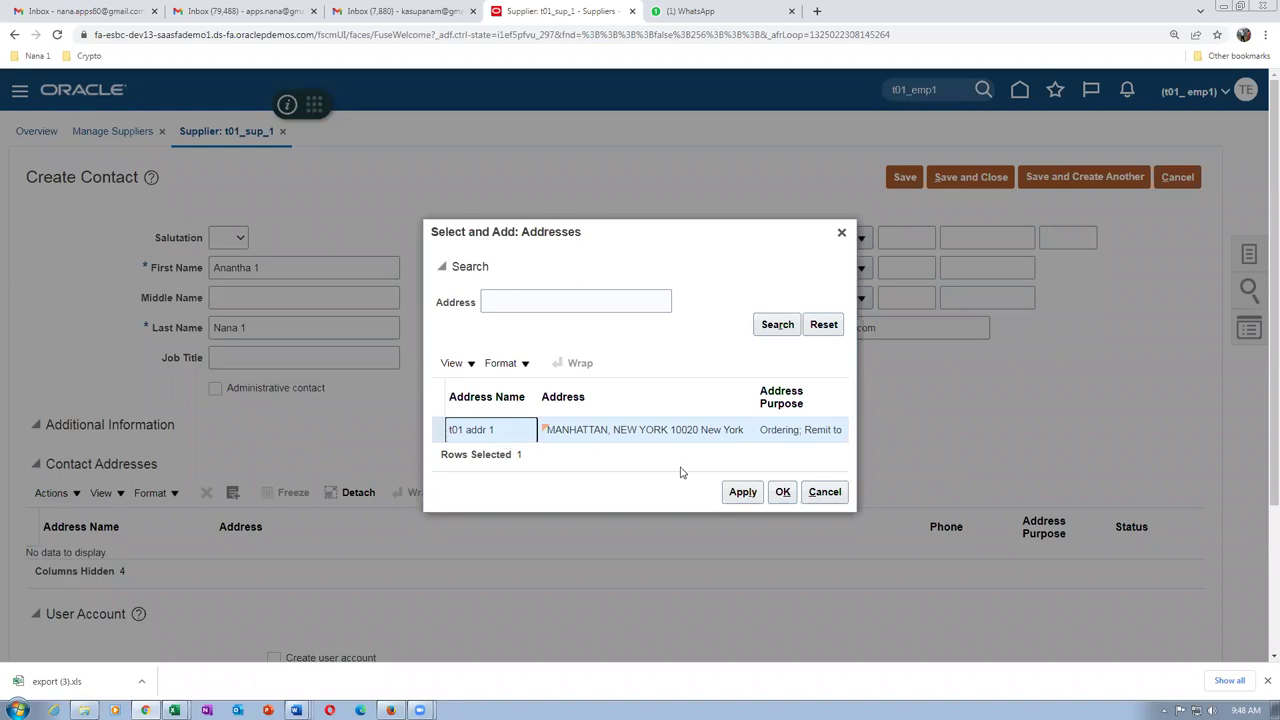
{"action": "left_click", "coordinate": [742, 492]}
{"action": "left_click", "coordinate": [782, 492]}
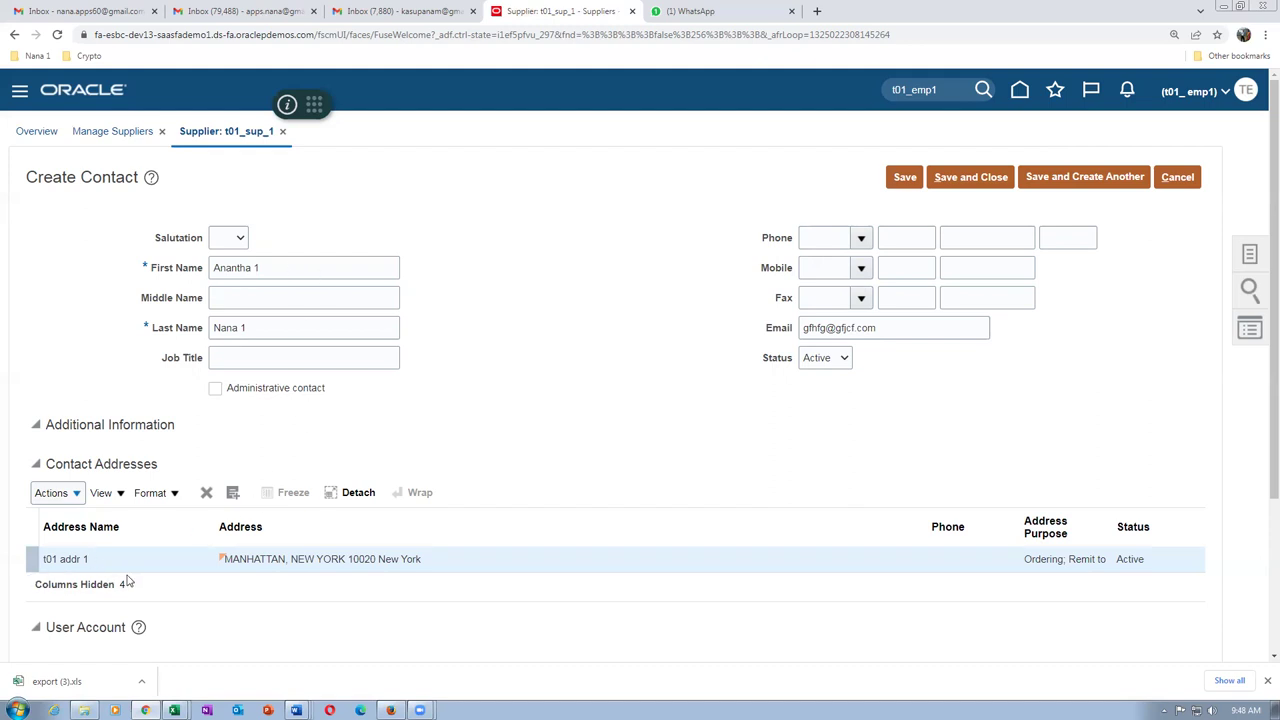
{"action": "left_click", "coordinate": [963, 180]}
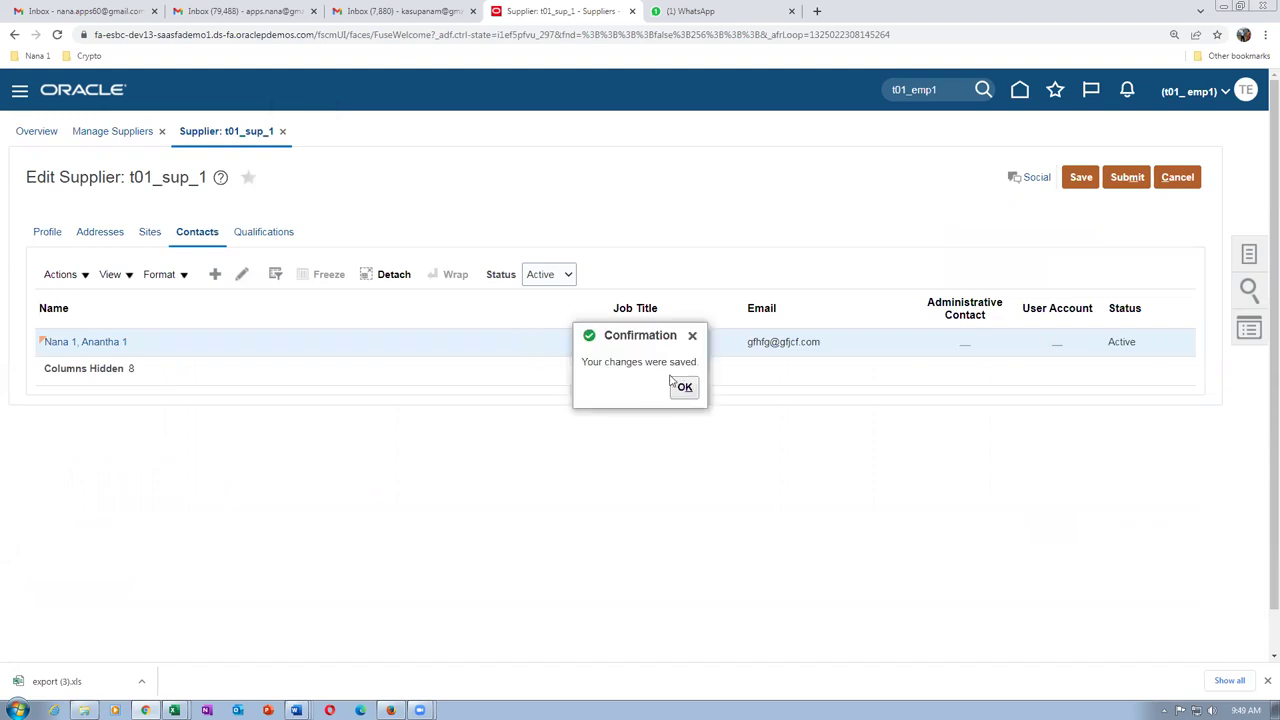
Create and save supplier site 'Site 1' on address t01 addr 1.
{"action": "left_click", "coordinate": [685, 388]}
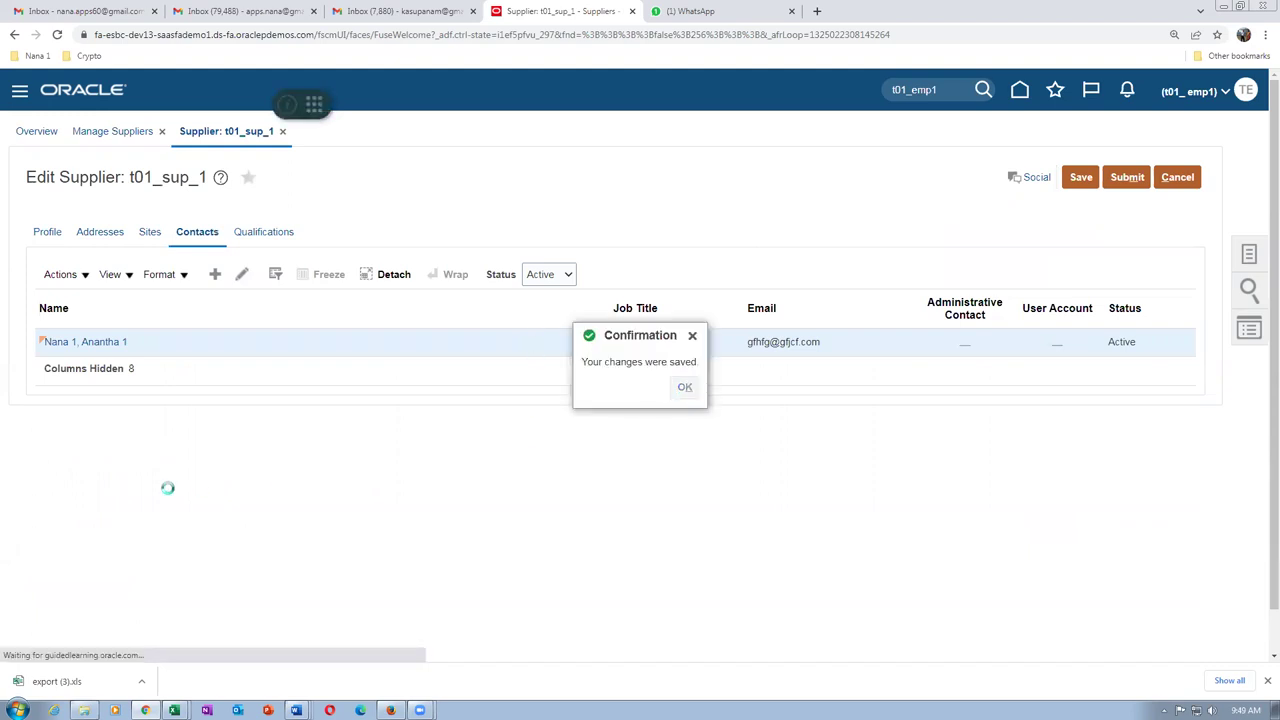
{"action": "left_click", "coordinate": [155, 237]}
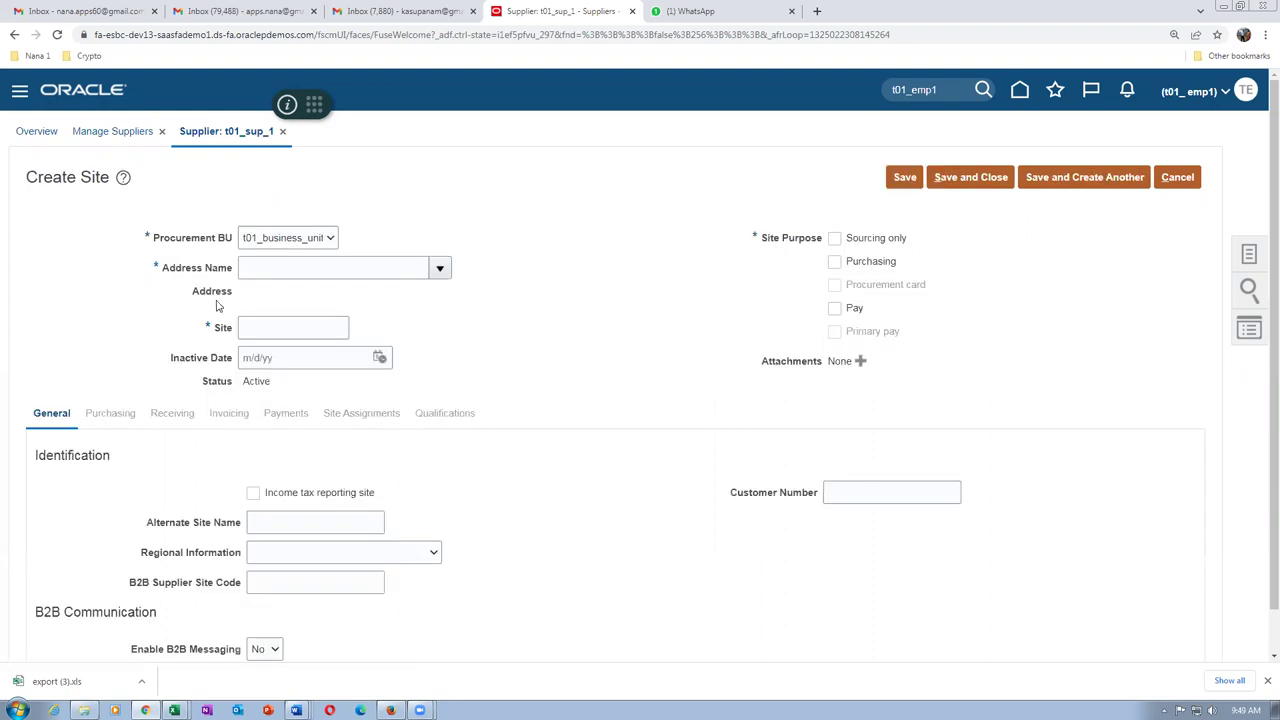
{"action": "left_click", "coordinate": [439, 269]}
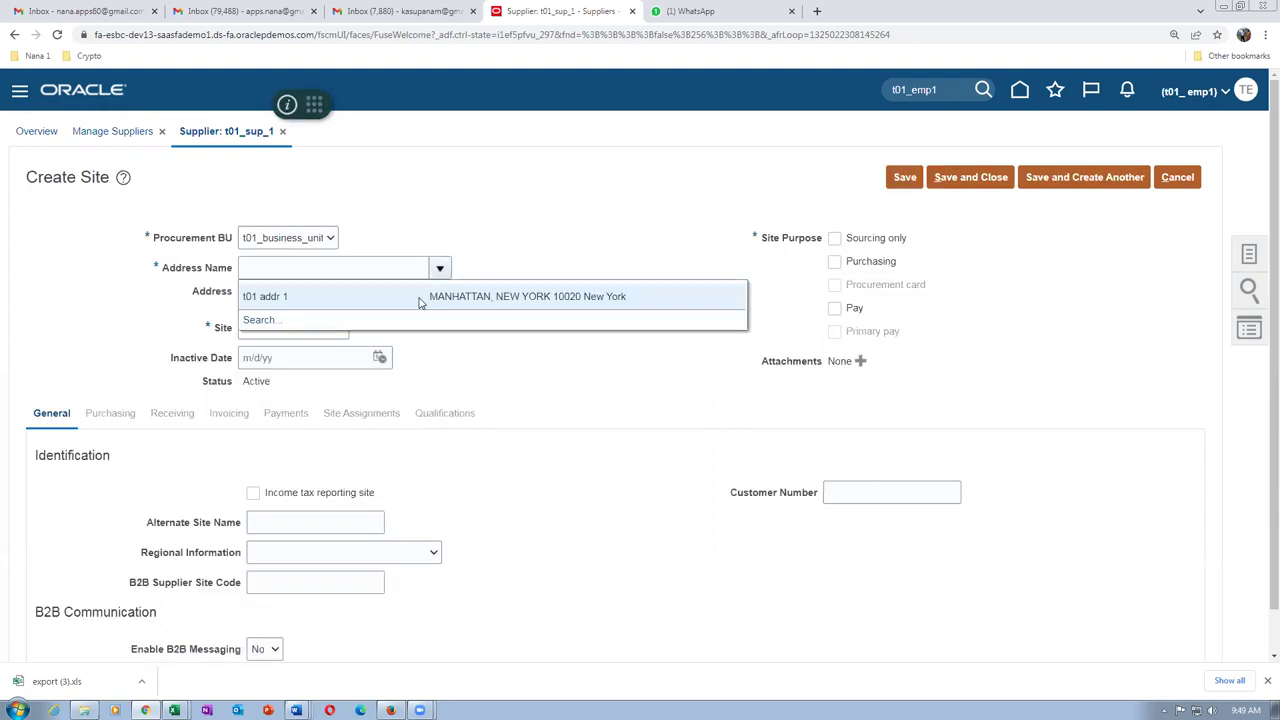
{"action": "left_click", "coordinate": [420, 299]}
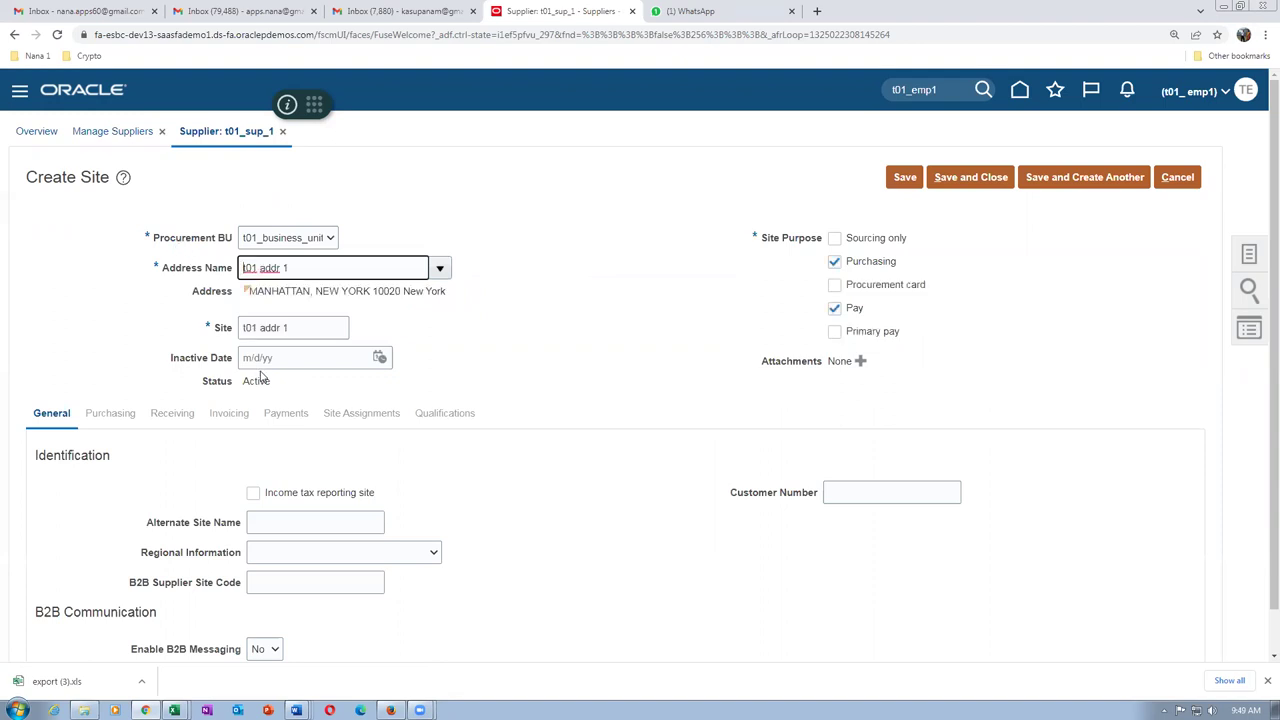
{"action": "key", "text": "Tab"}
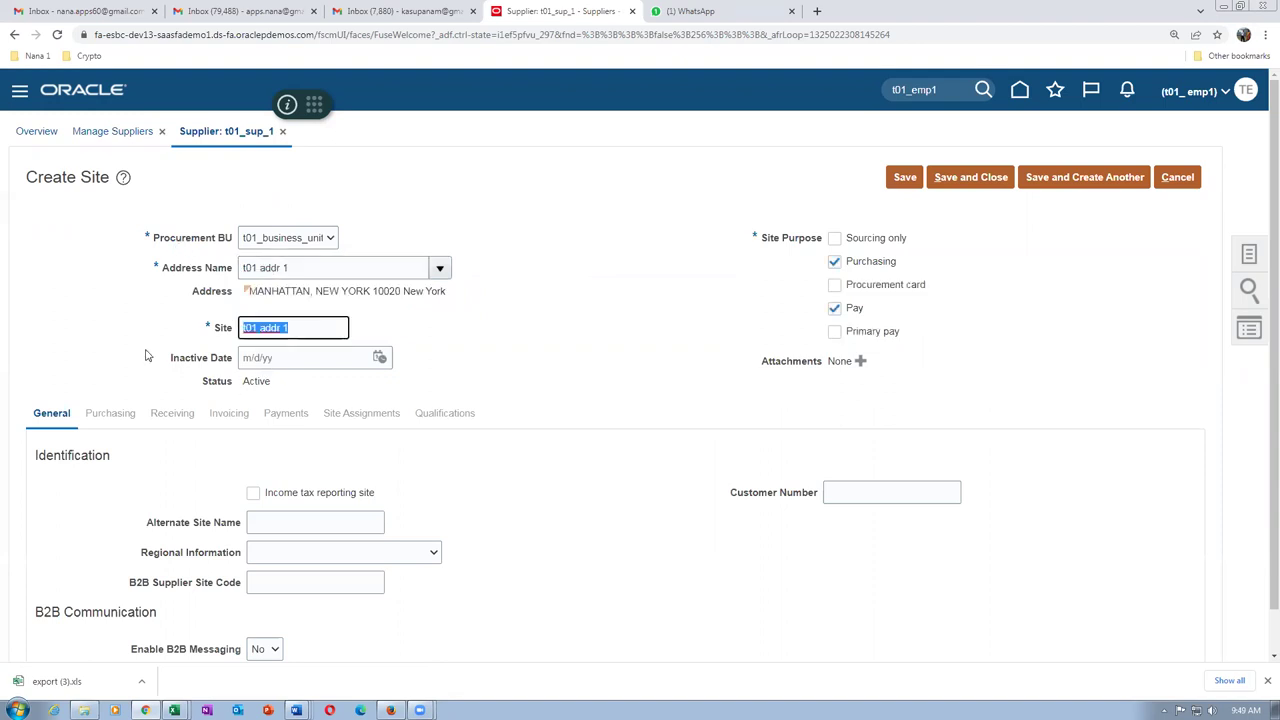
{"action": "type", "text": "Site 1"}
{"action": "key", "text": "Tab"}
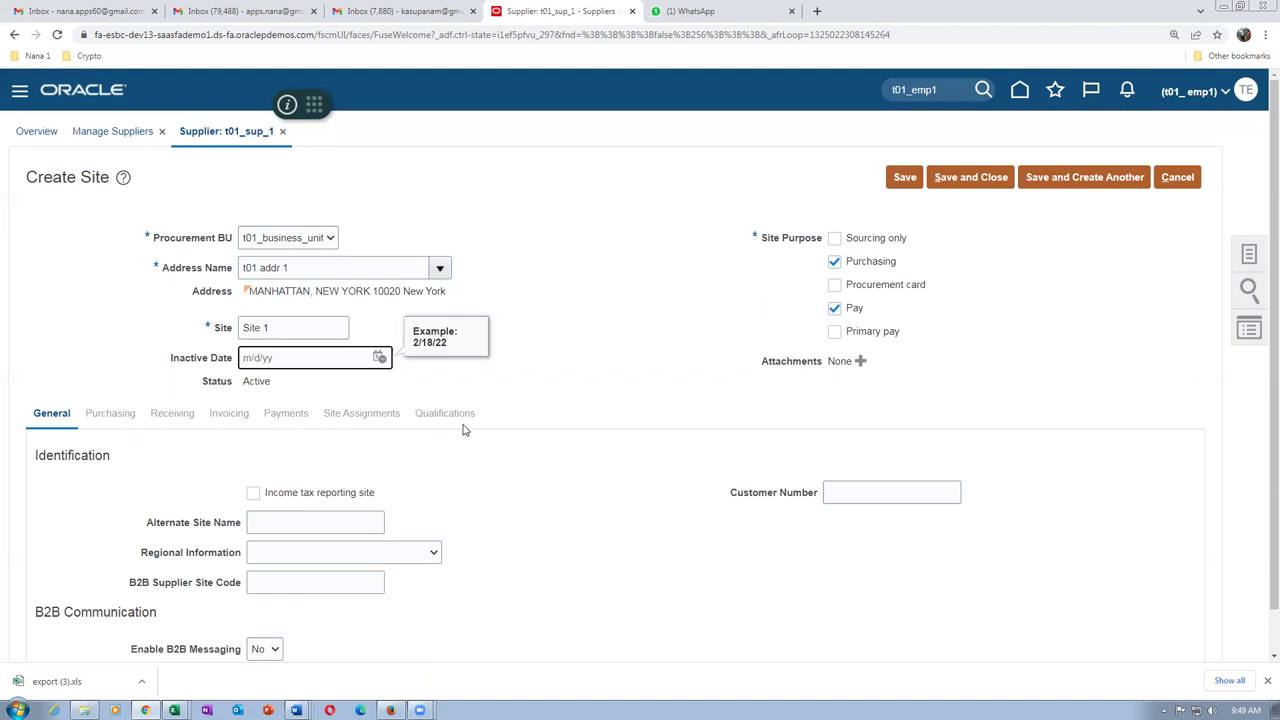
{"action": "left_click", "coordinate": [905, 177]}
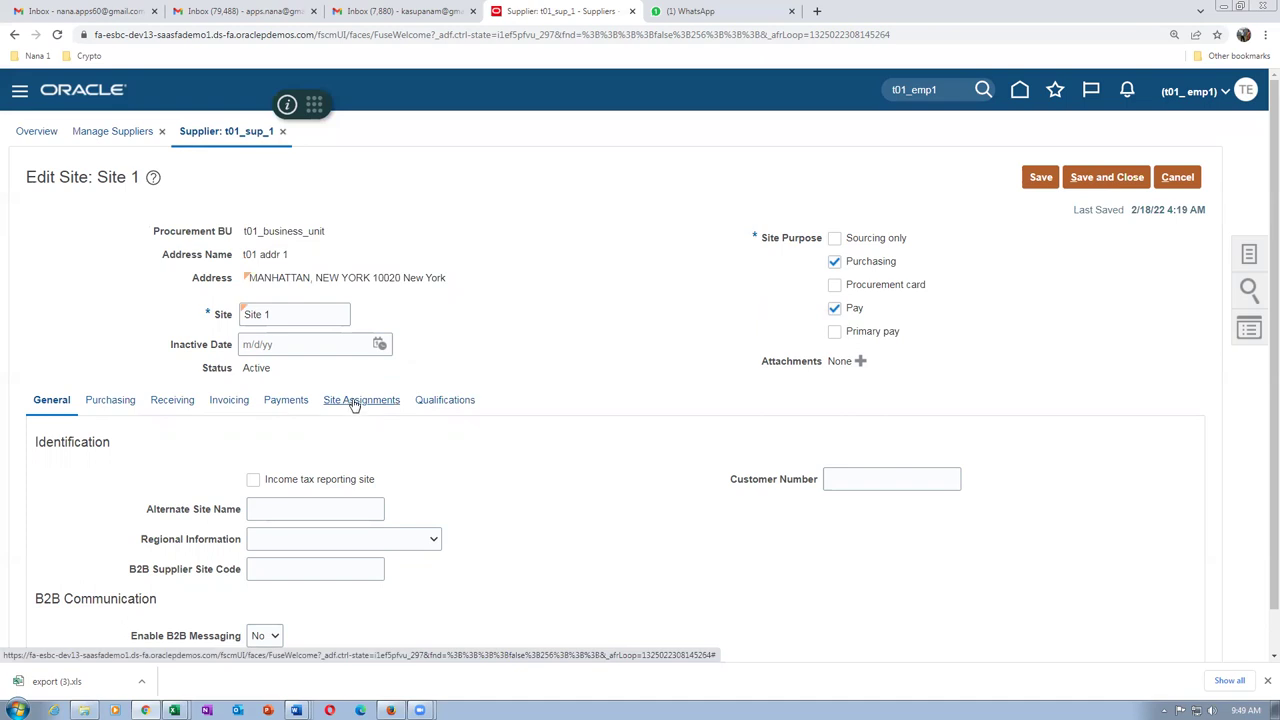
Assign Site 1 to t01_business_unit with t01_loc_1 as ship-to and bill-to, then save and close.
{"action": "left_click", "coordinate": [355, 402]}
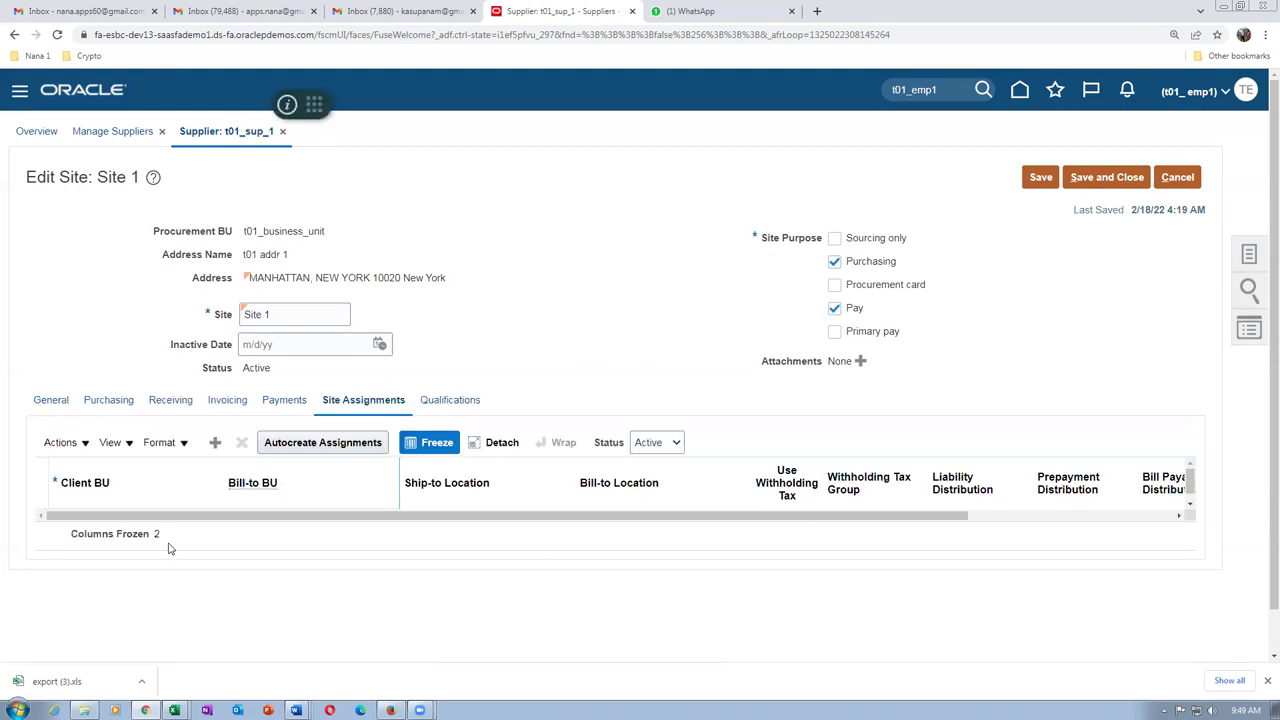
{"action": "left_click", "coordinate": [214, 444]}
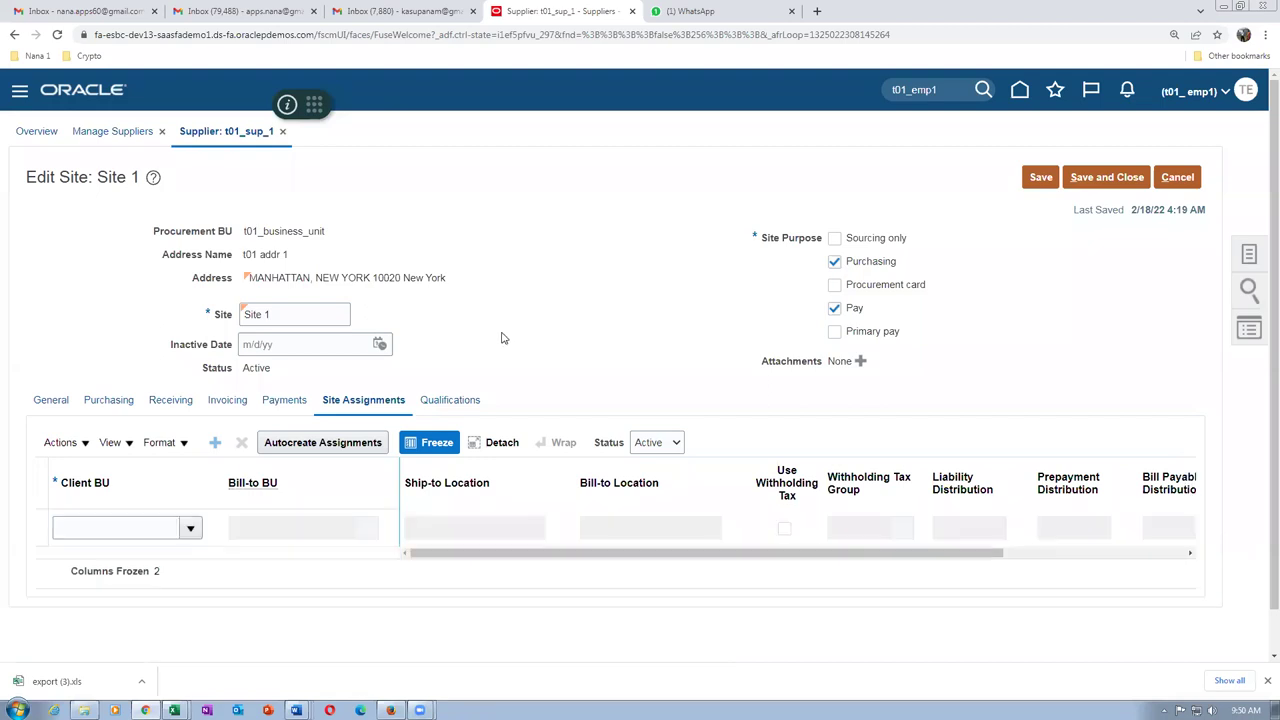
{"action": "left_click", "coordinate": [104, 530]}
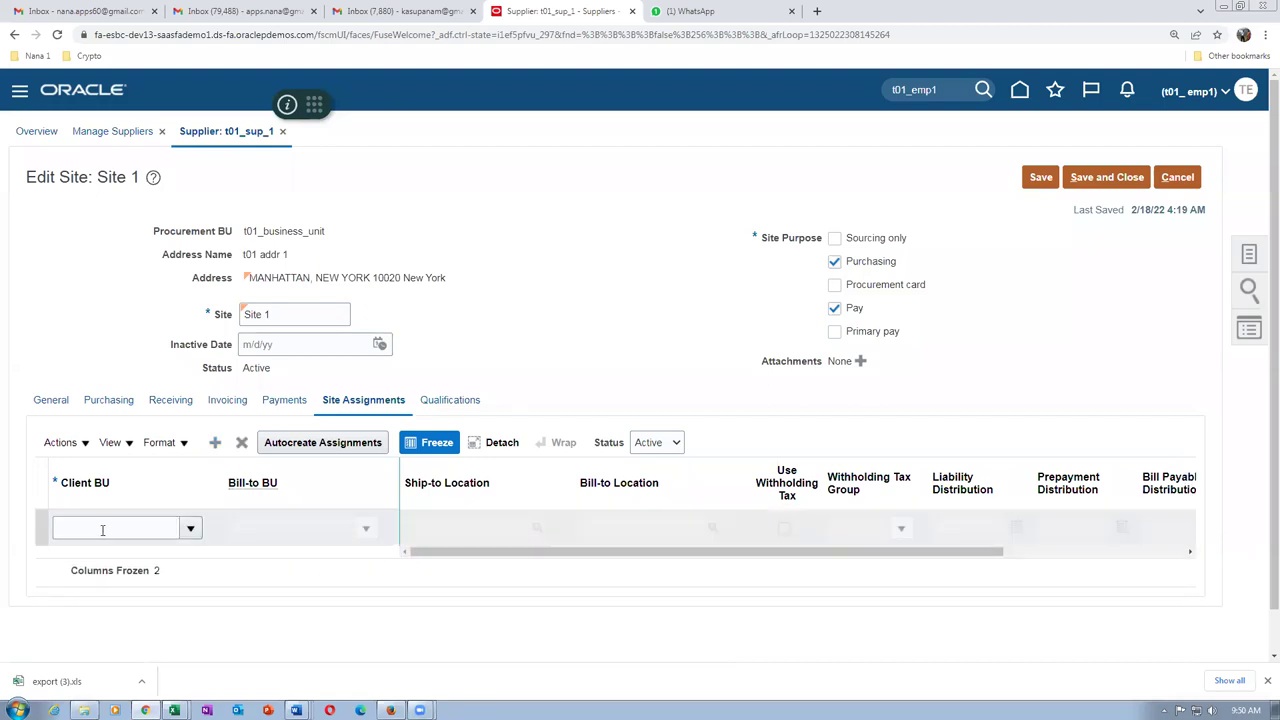
{"action": "type", "text": "t01"}
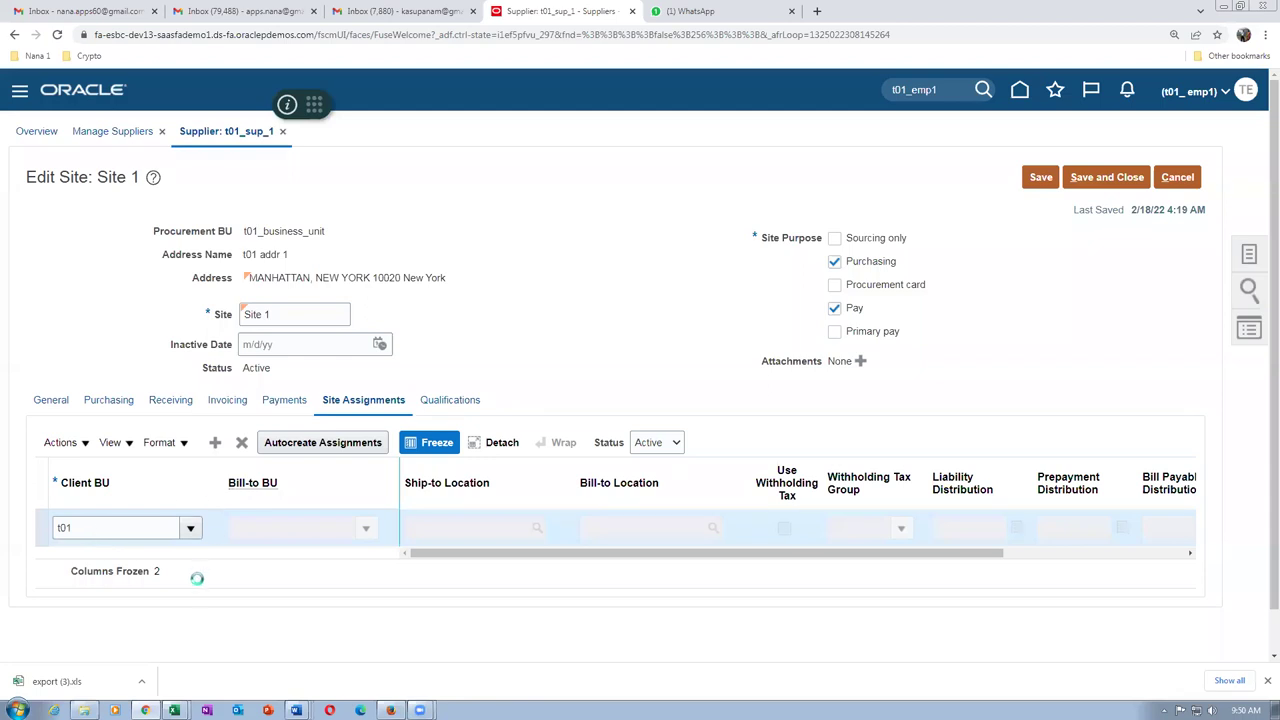
{"action": "left_click", "coordinate": [412, 526]}
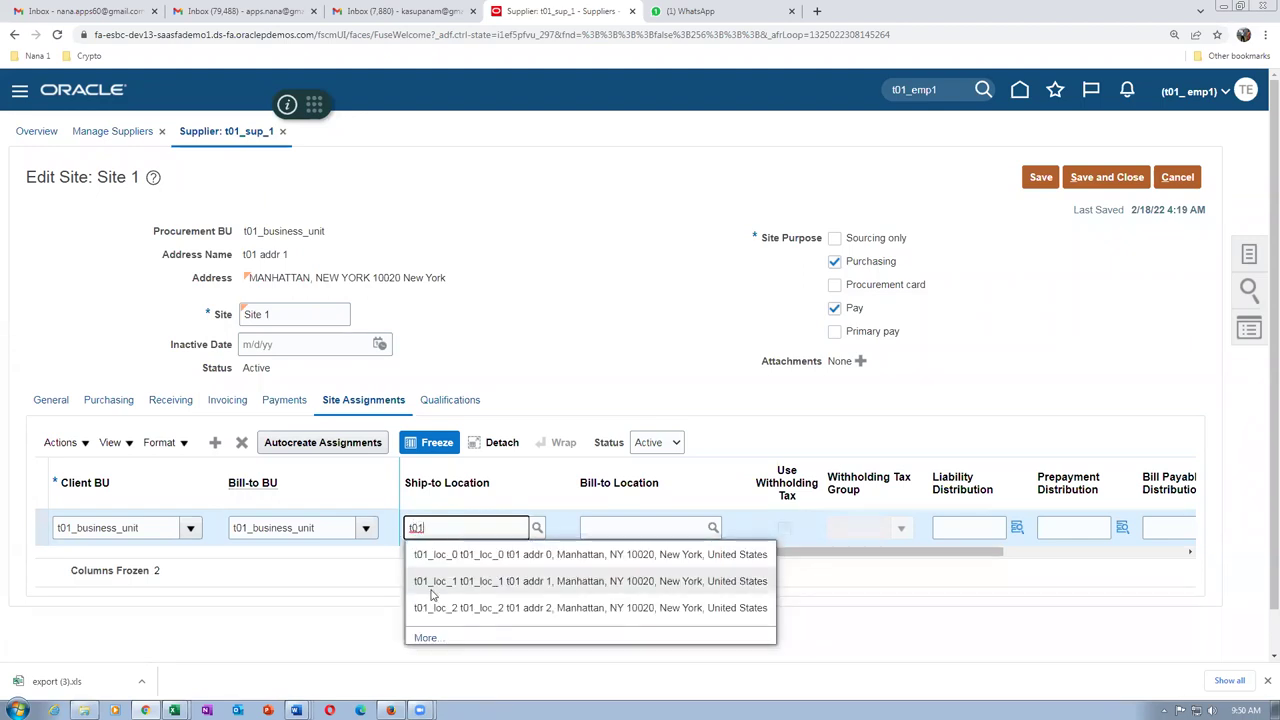
{"action": "left_click", "coordinate": [432, 590]}
{"action": "left_click", "coordinate": [616, 527]}
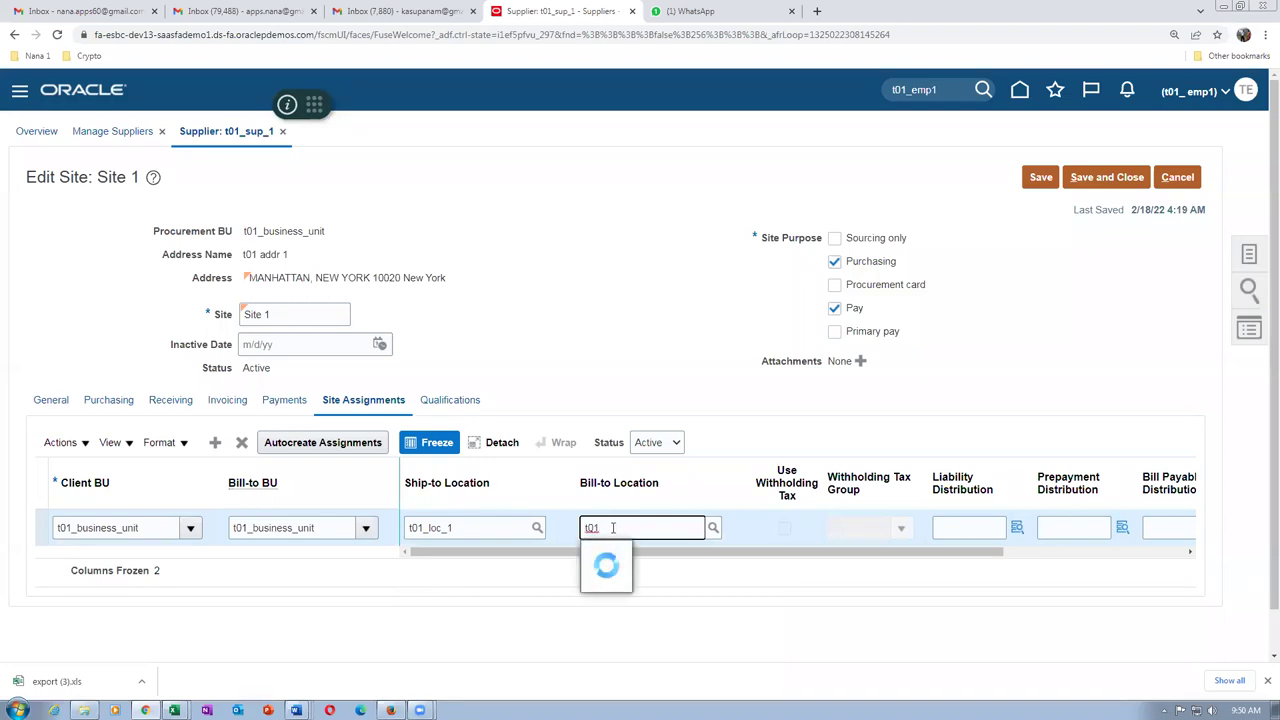
{"action": "left_click", "coordinate": [634, 581]}
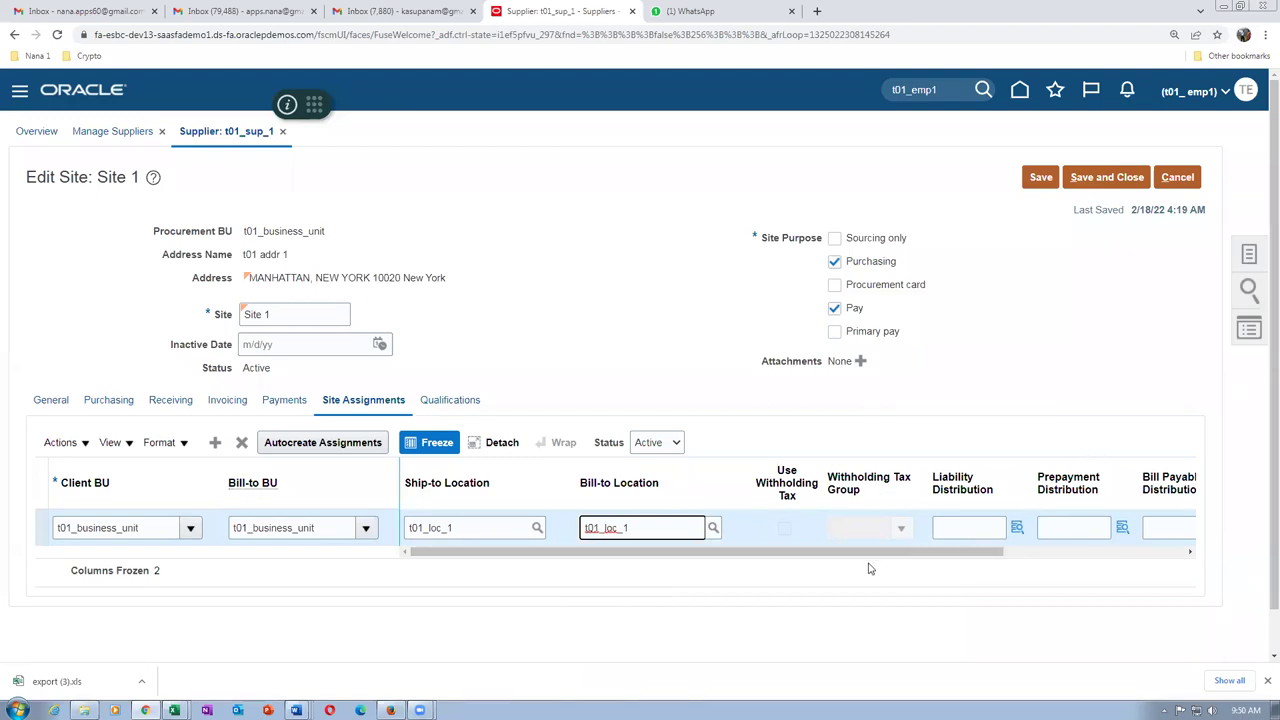
{"action": "left_click_drag", "start_coordinate": [834, 552], "coordinate": [1135, 558]}
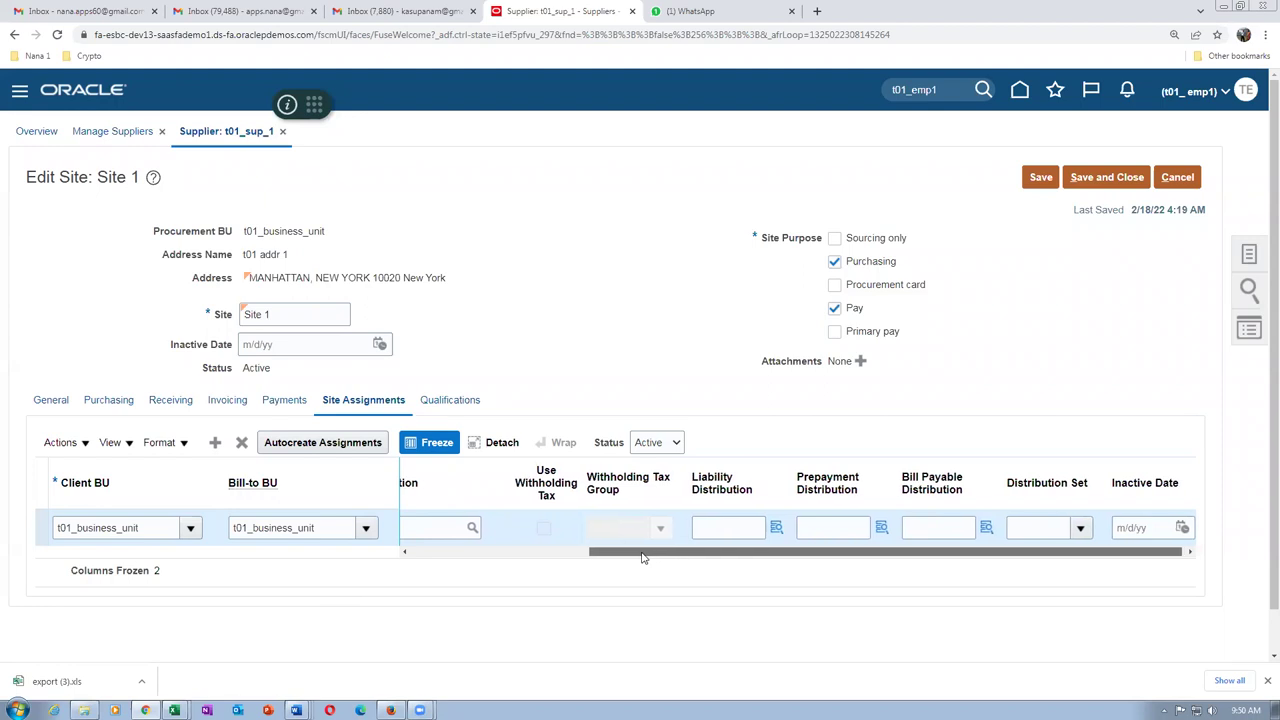
{"action": "left_click_drag", "start_coordinate": [647, 556], "coordinate": [421, 589]}
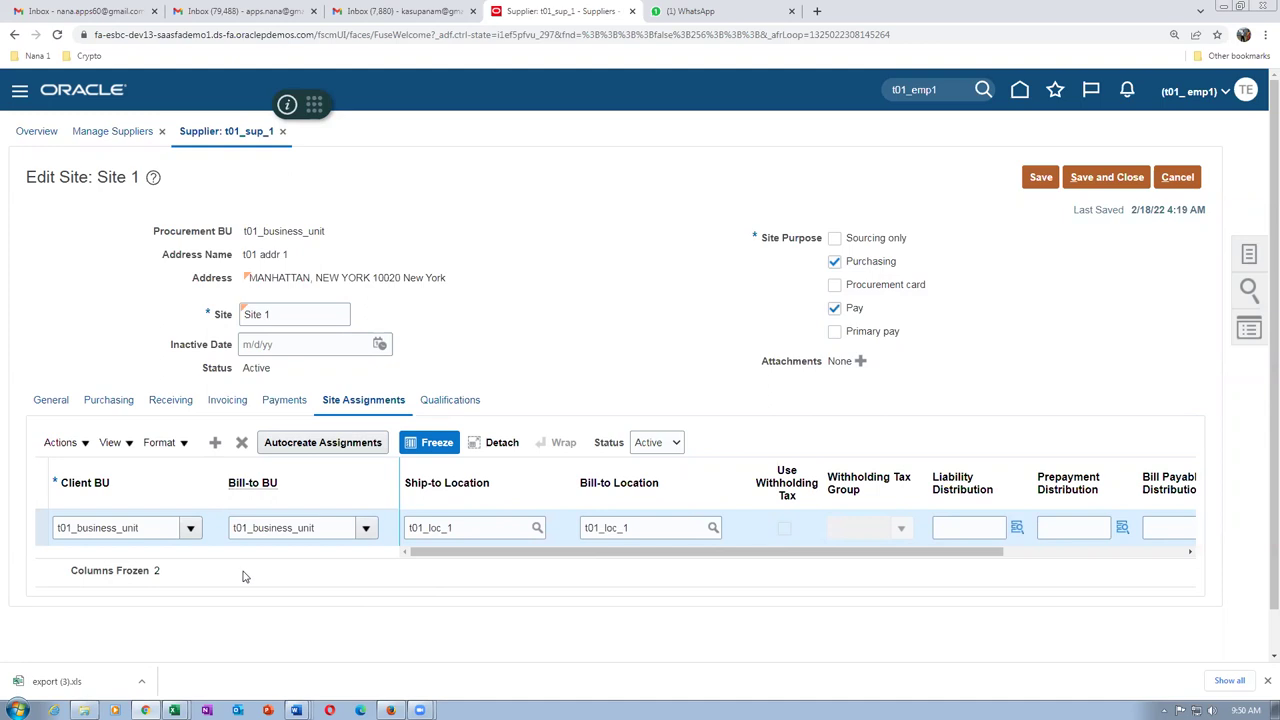
{"action": "left_click", "coordinate": [1121, 181]}
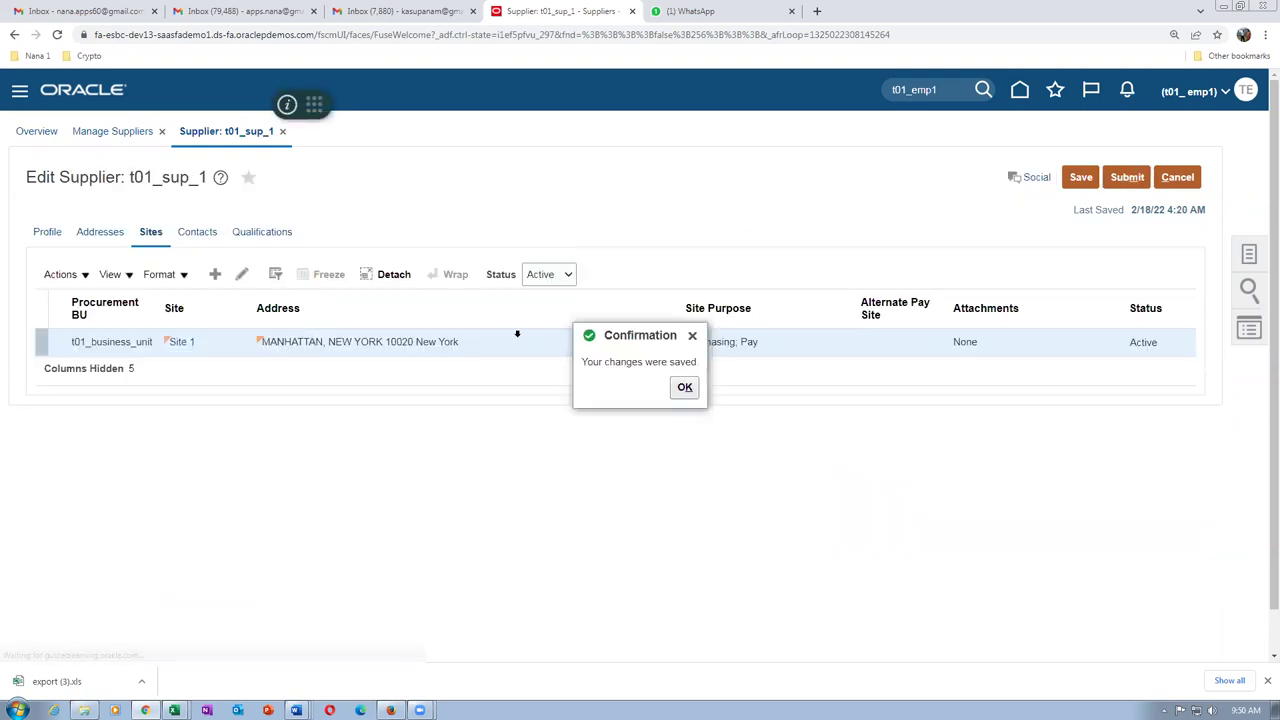
Submit supplier t01_sup_1's site edits, acknowledge the save, and finish on the Suppliers overview.
{"action": "left_click", "coordinate": [684, 387]}
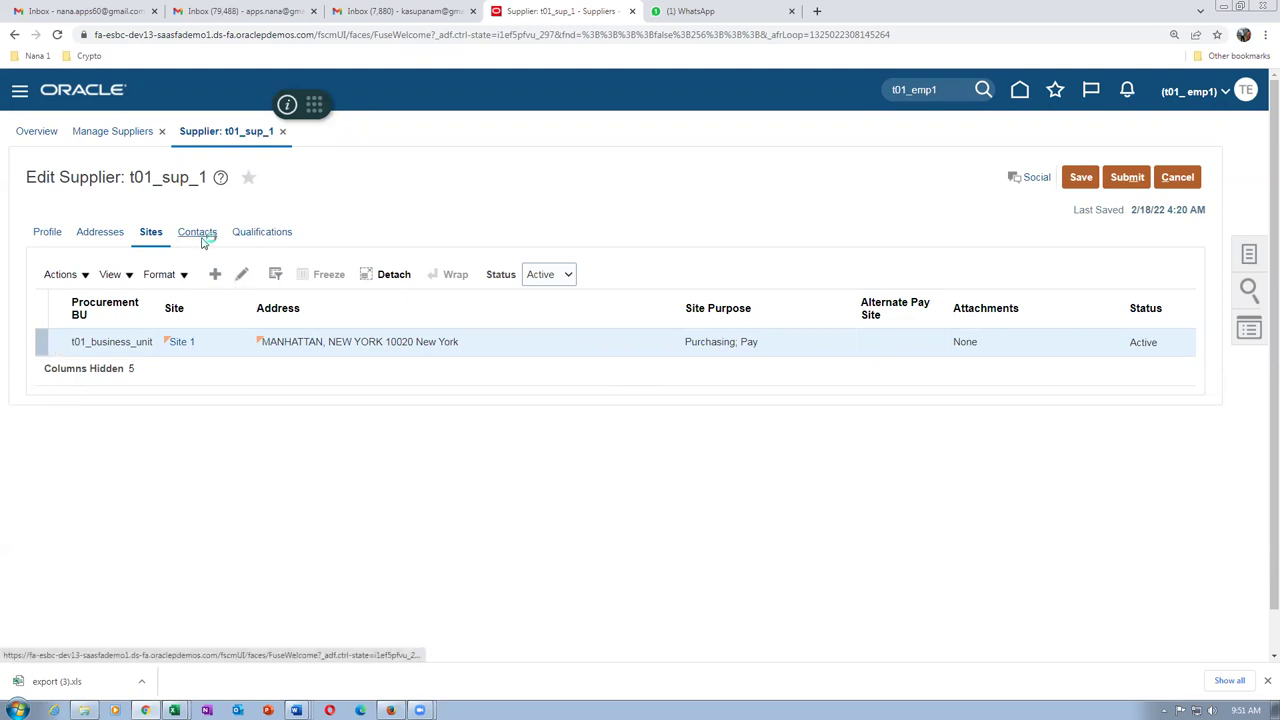
{"action": "left_click", "coordinate": [148, 233]}
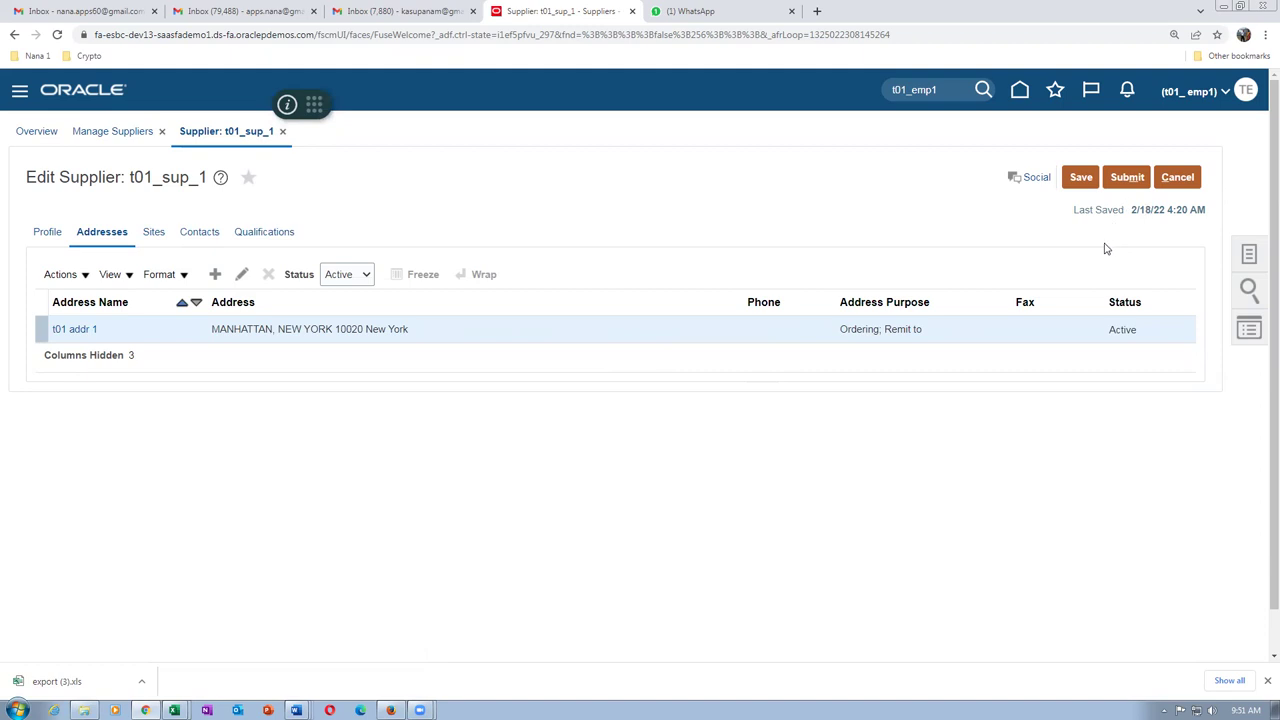
{"action": "left_click", "coordinate": [1118, 178]}
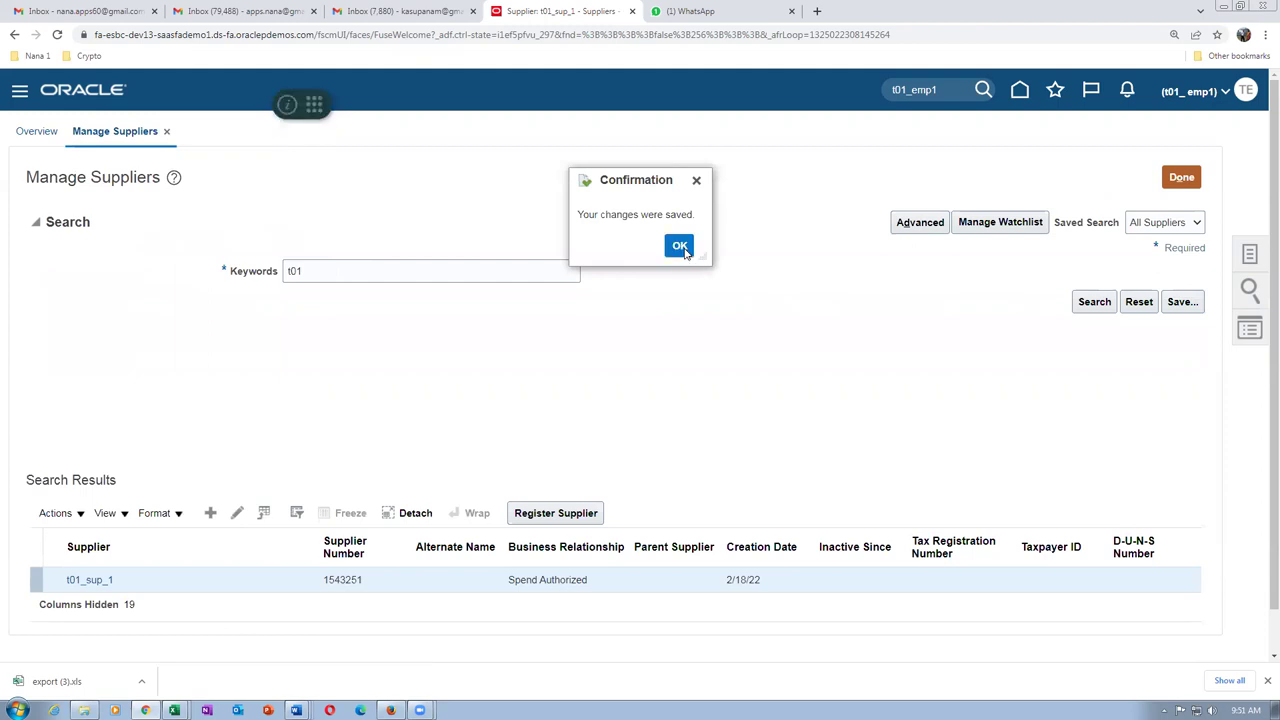
{"action": "left_click", "coordinate": [680, 246]}
{"action": "left_click", "coordinate": [1181, 180]}
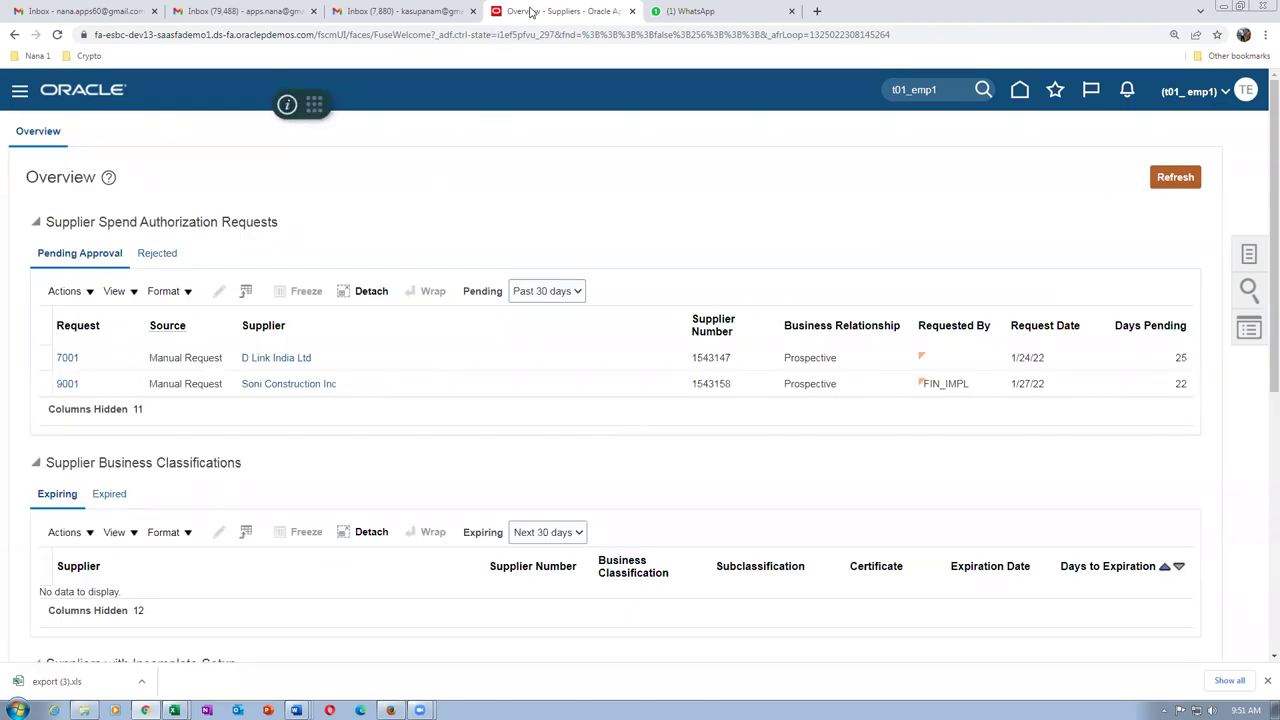
In a duplicated tab, go to Supply Chain Execution > Supply Orchestration > Manage Supply Lines.
{"action": "right_click", "coordinate": [532, 12]}
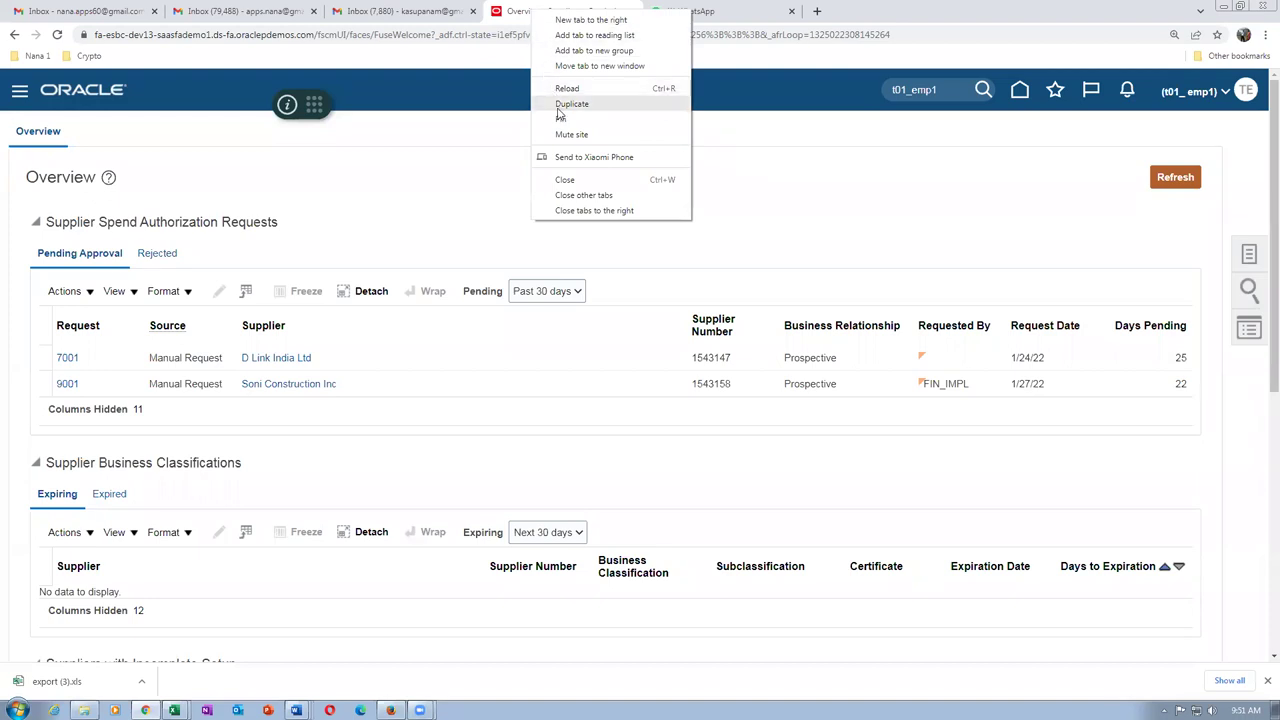
{"action": "left_click", "coordinate": [560, 86]}
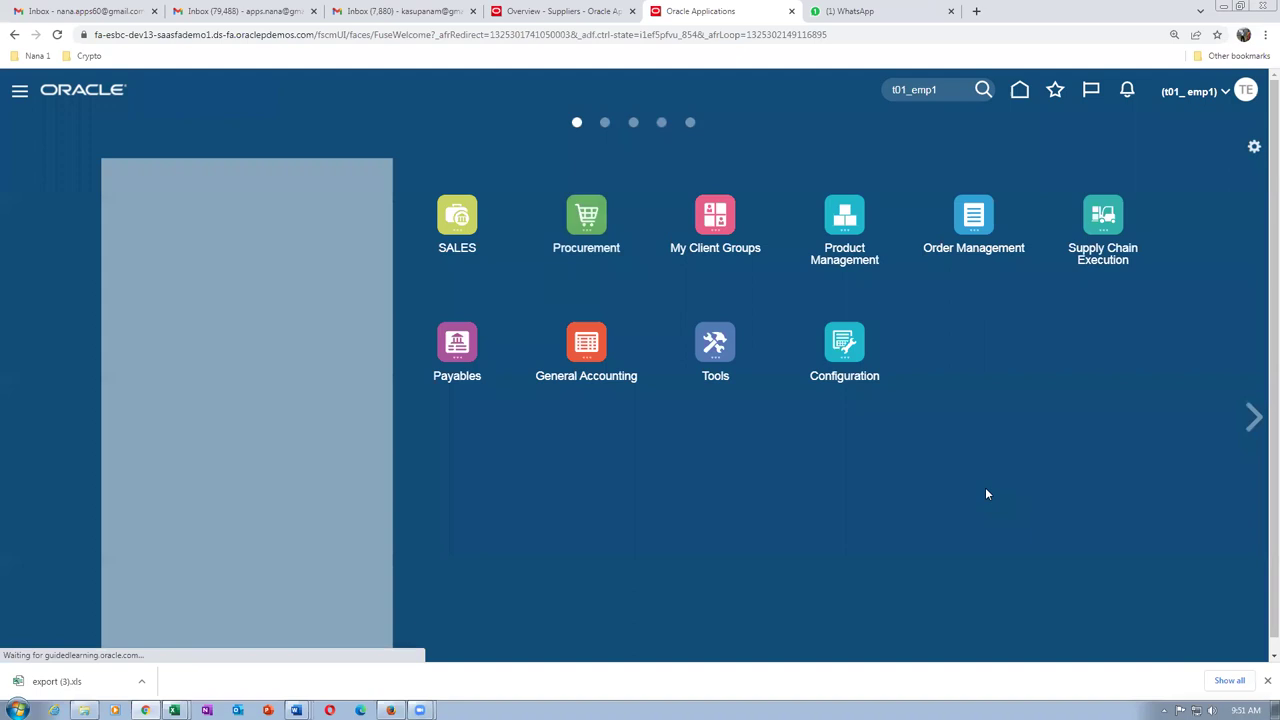
{"action": "left_click", "coordinate": [1096, 225]}
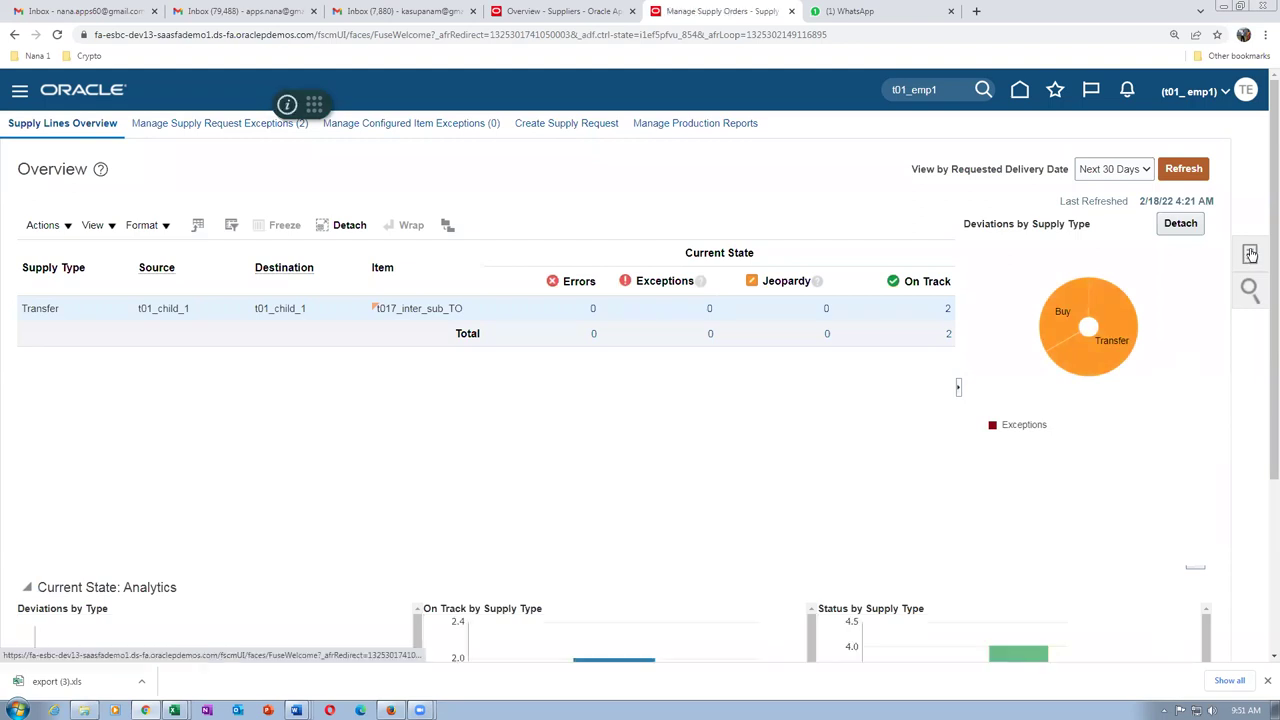
{"action": "left_click", "coordinate": [1249, 254]}
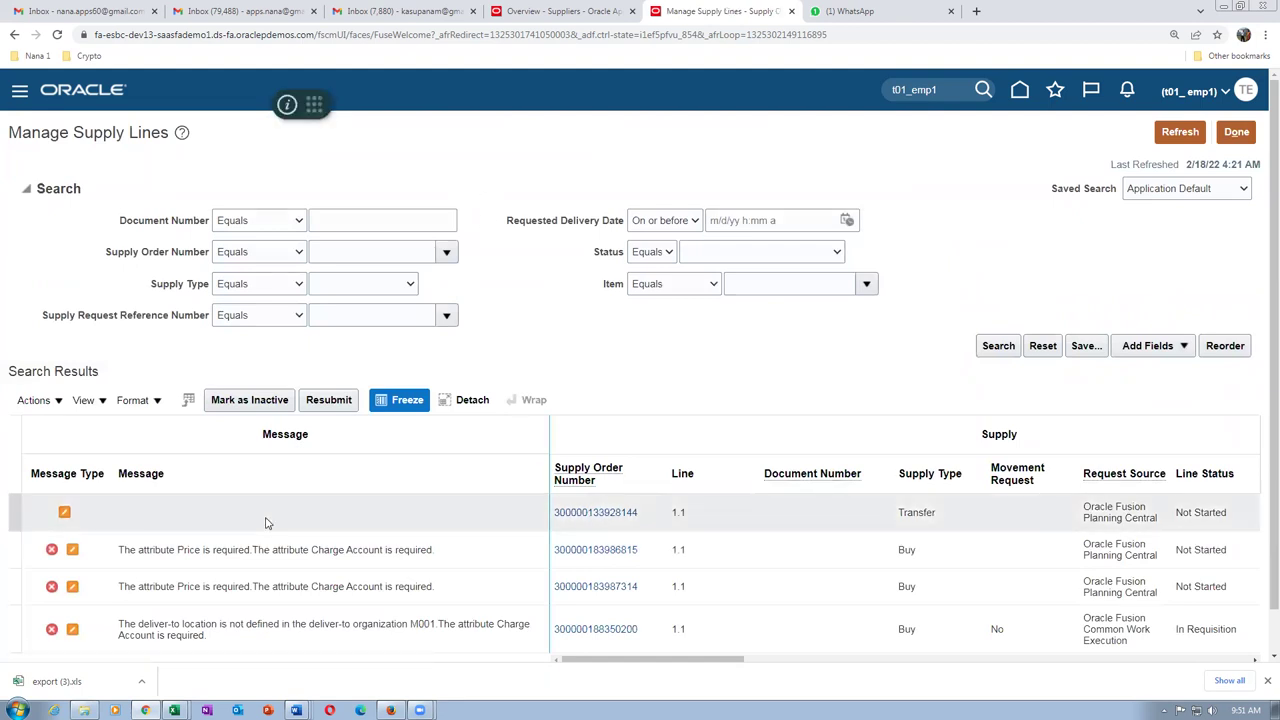
{"action": "left_click", "coordinate": [340, 315]}
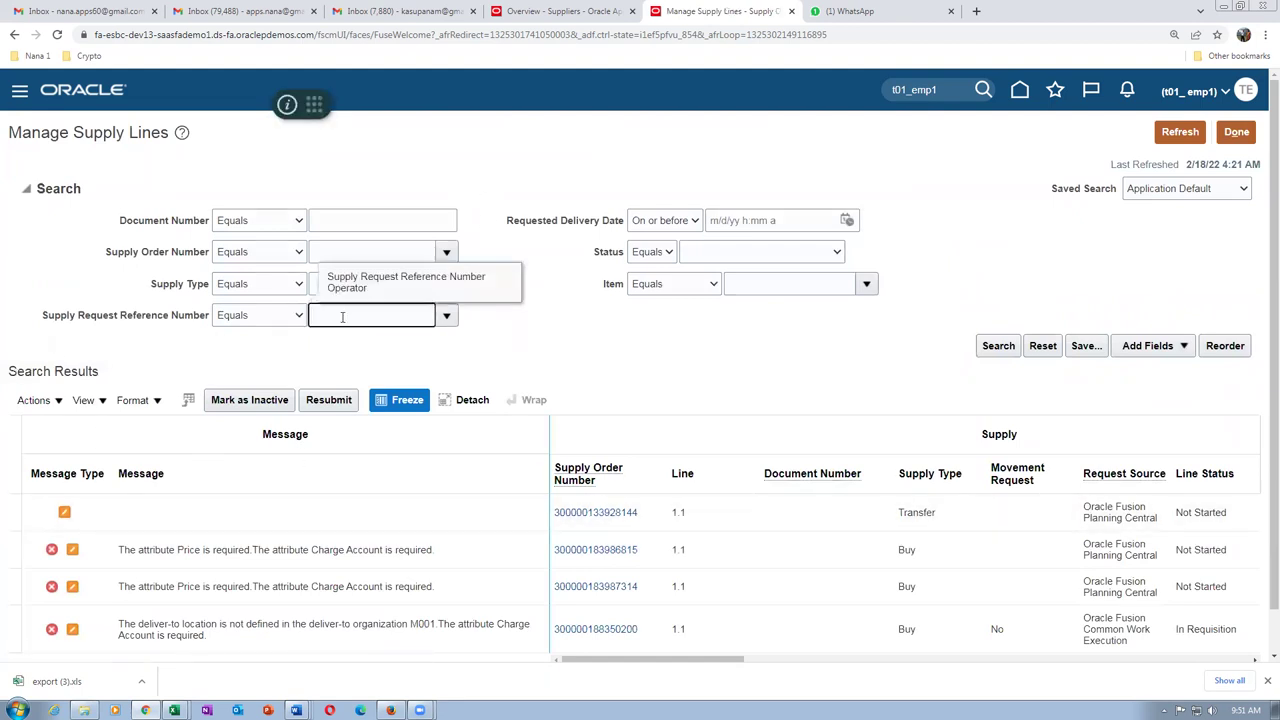
Search supply lines for items starting with t018.
{"action": "left_click", "coordinate": [672, 284]}
{"action": "left_click", "coordinate": [658, 302]}
{"action": "left_click", "coordinate": [757, 280]}
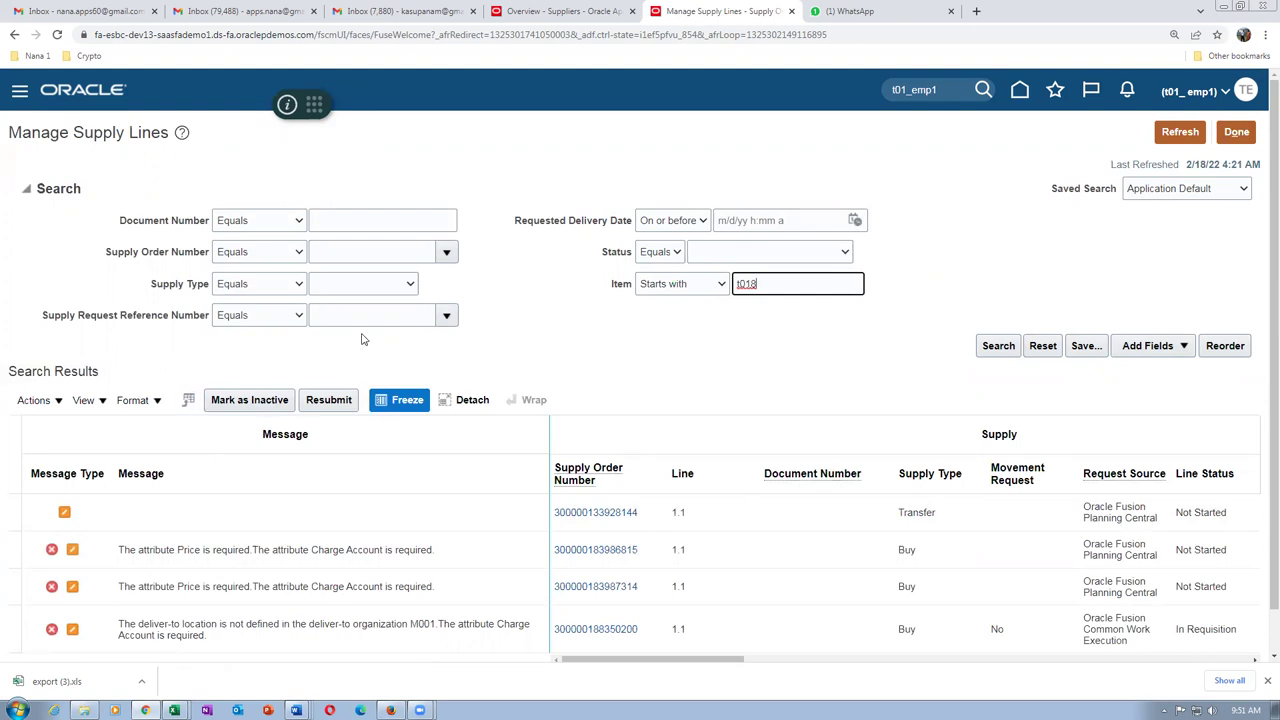
{"action": "left_click", "coordinate": [997, 346]}
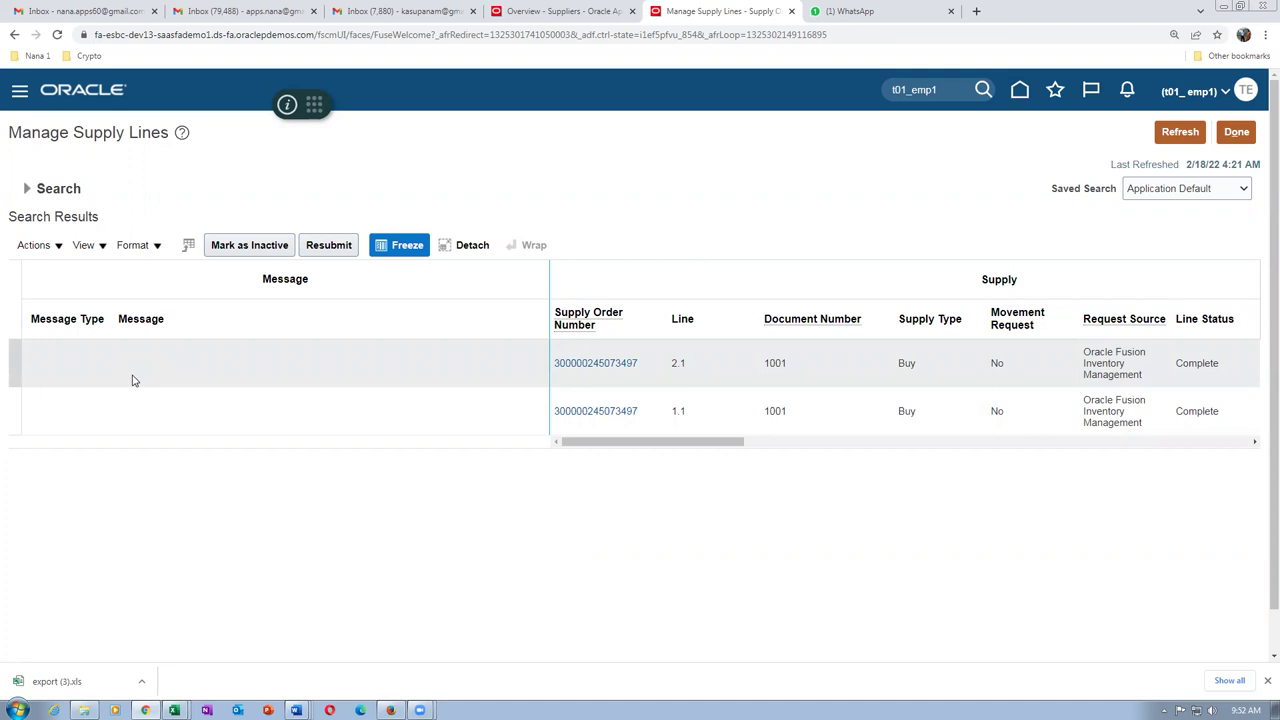
{"action": "left_click", "coordinate": [594, 364]}
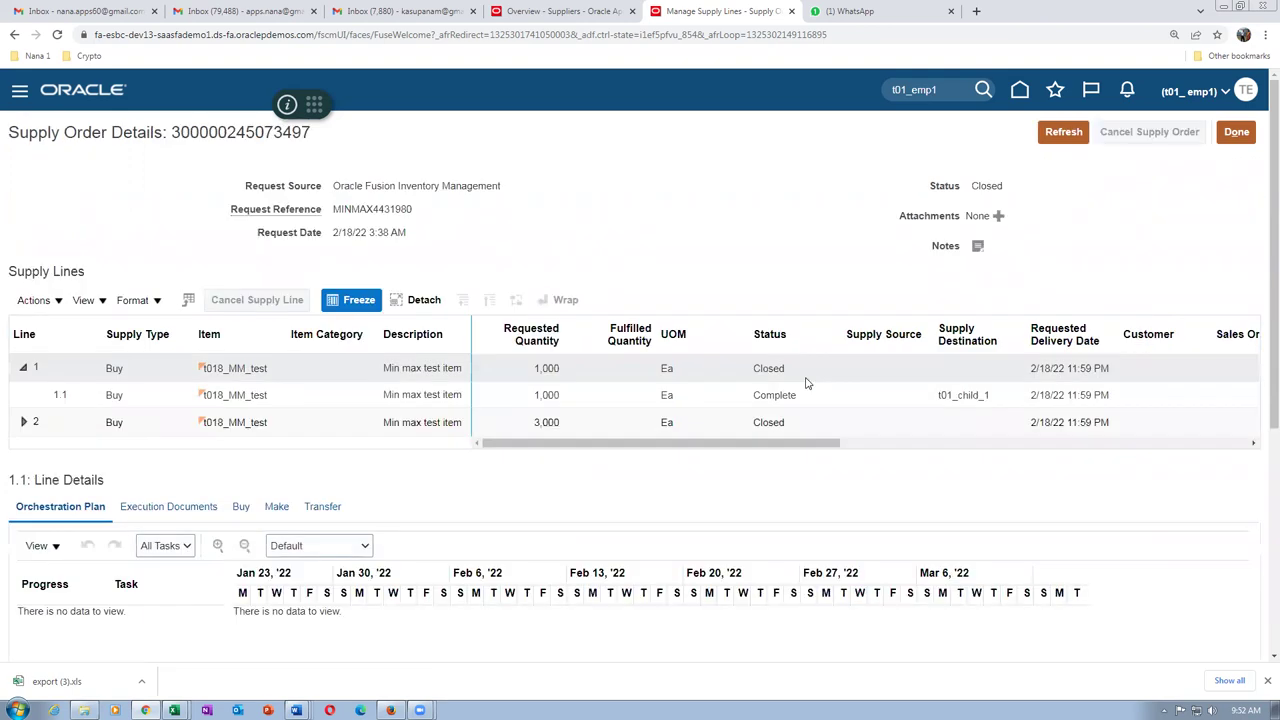
{"action": "left_click", "coordinate": [152, 398]}
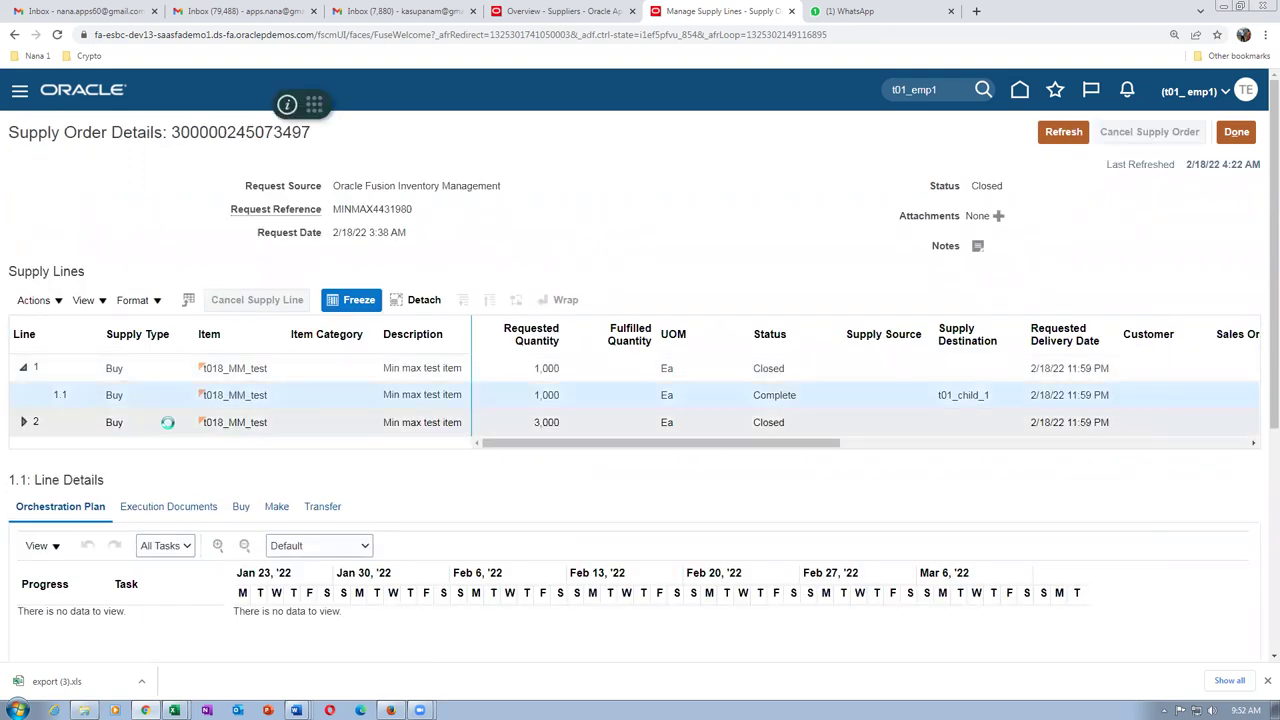
{"action": "mouse_move", "coordinate": [1260, 300]}
{"action": "left_mouse_down"}
{"action": "mouse_move", "coordinate": [1260, 437]}
{"action": "mouse_move", "coordinate": [1260, 291]}
{"action": "left_mouse_up"}
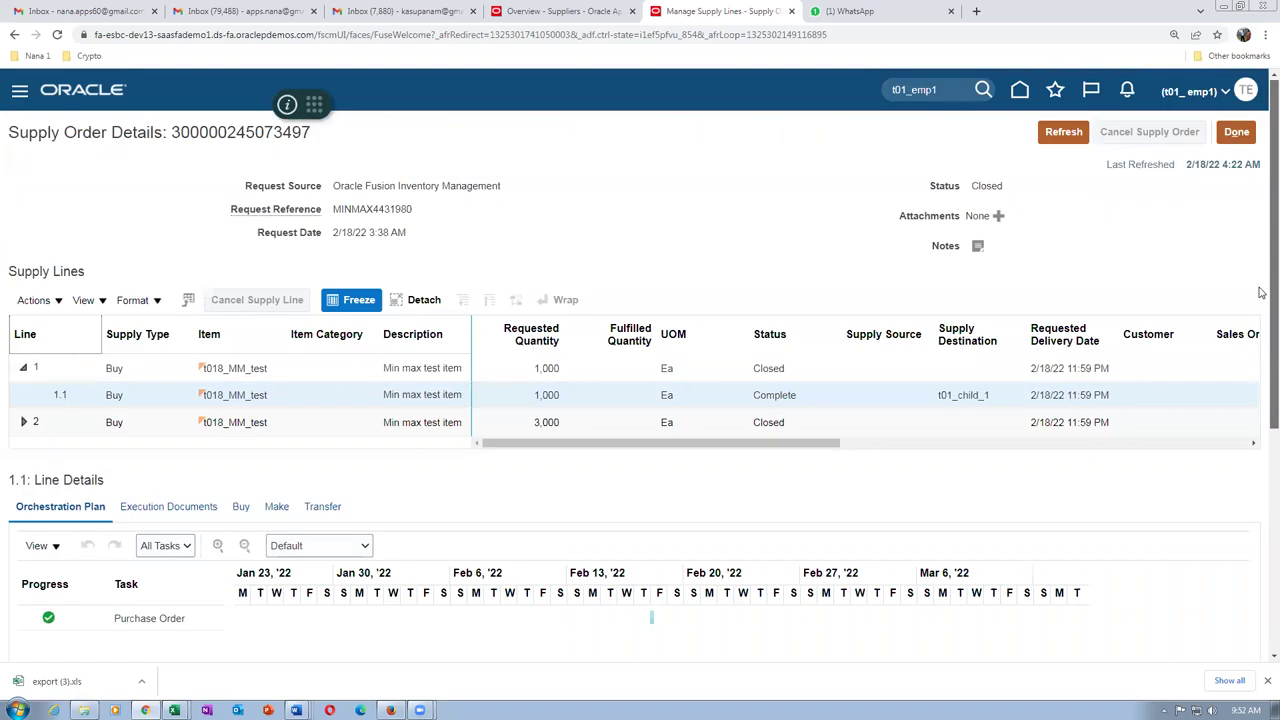
{"action": "right_click", "coordinate": [718, 15]}
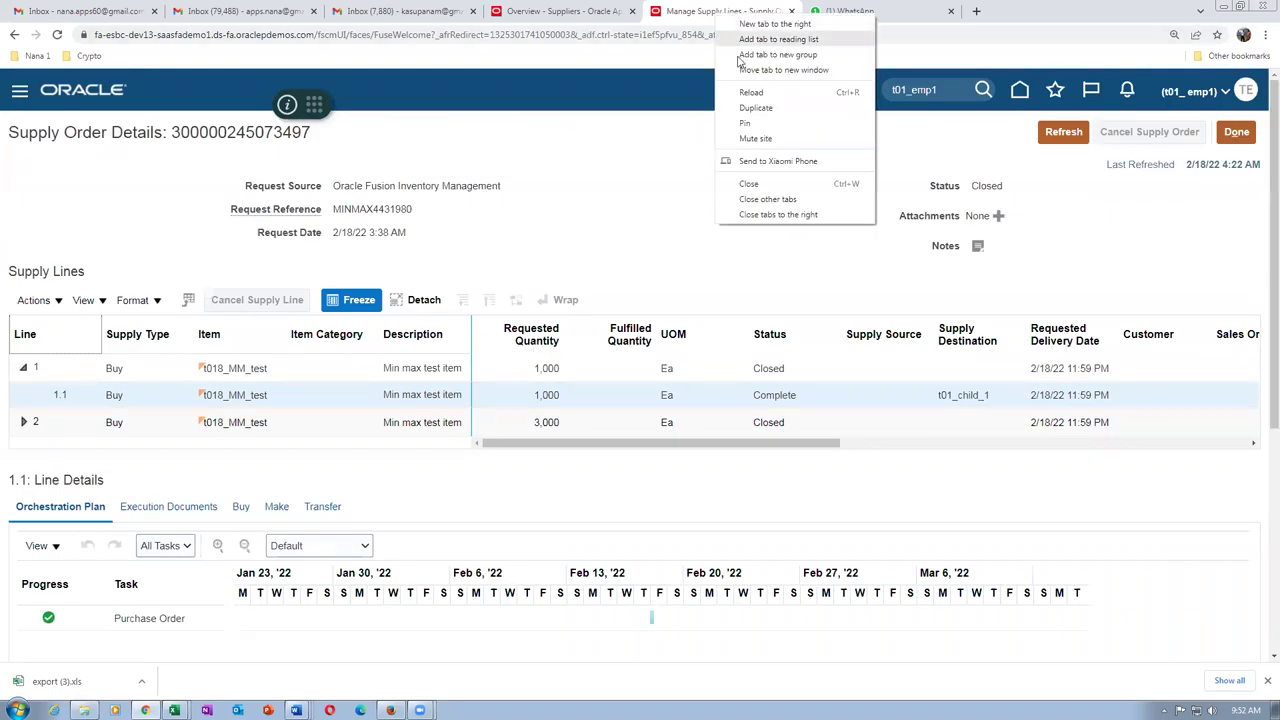
In a duplicated tab, open the Procurement > Purchase Orders work area and its task list.
{"action": "left_click", "coordinate": [756, 107]}
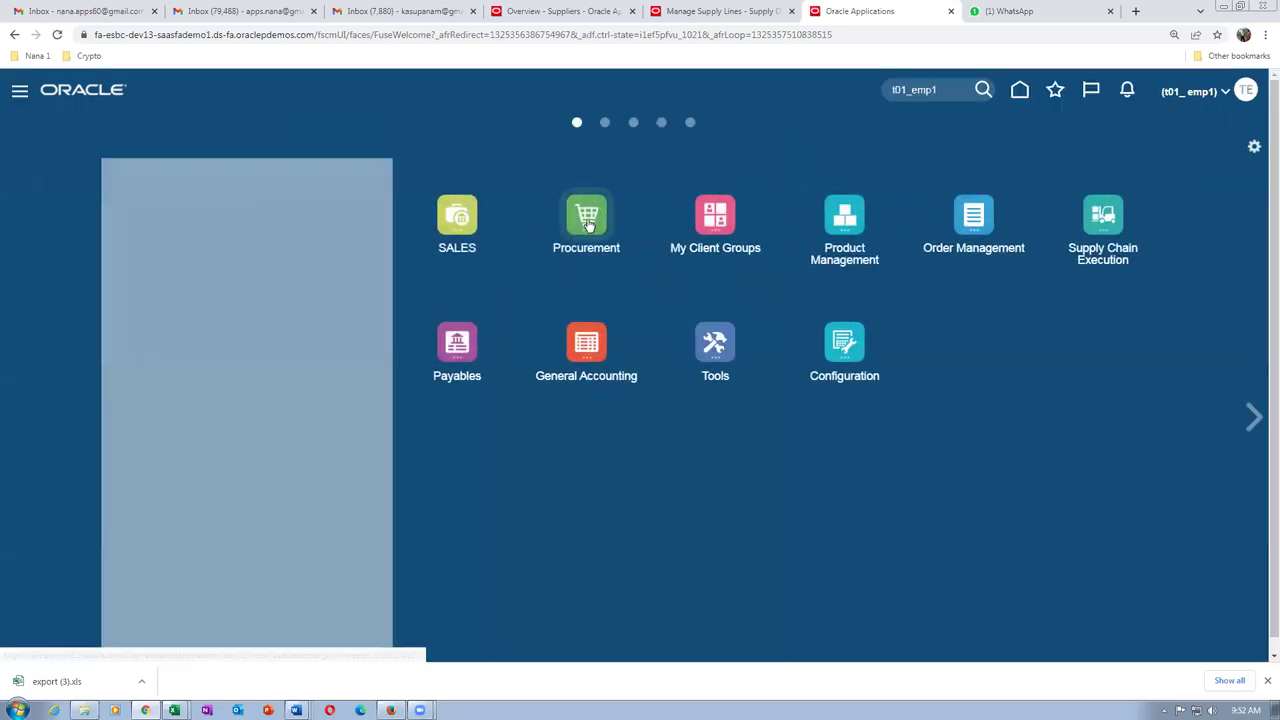
{"action": "left_click", "coordinate": [587, 220]}
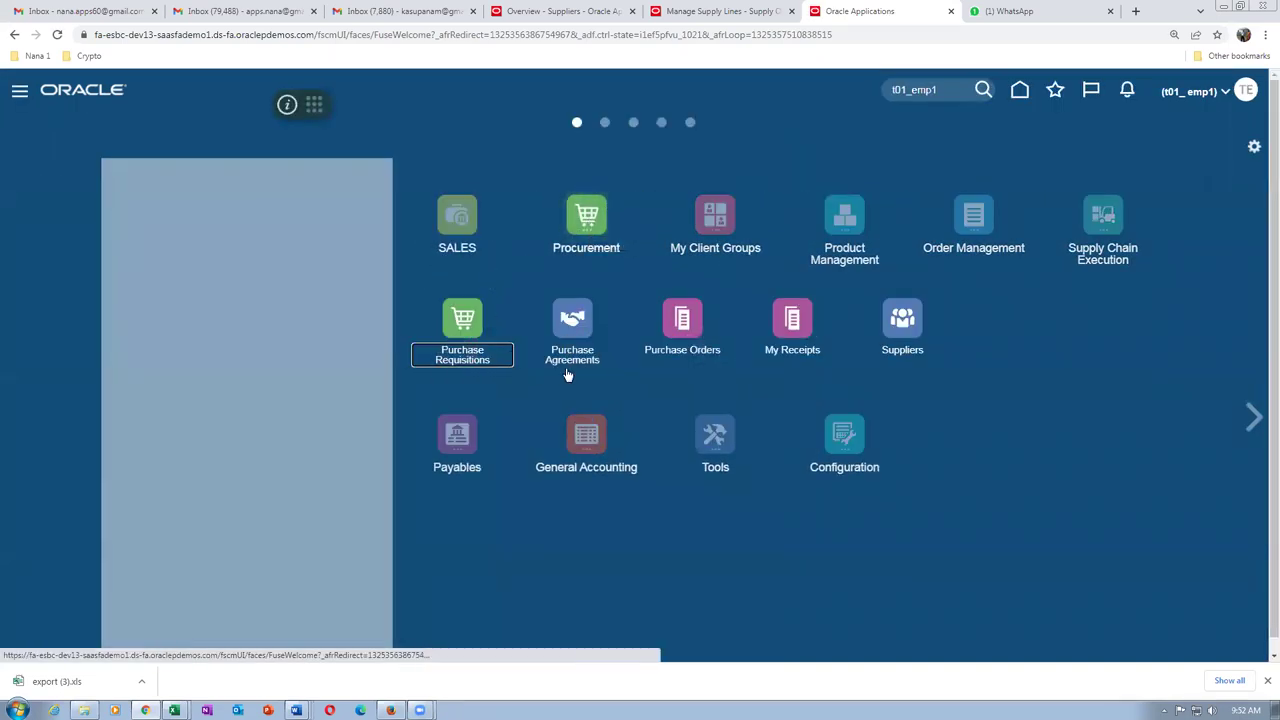
{"action": "left_click", "coordinate": [682, 322]}
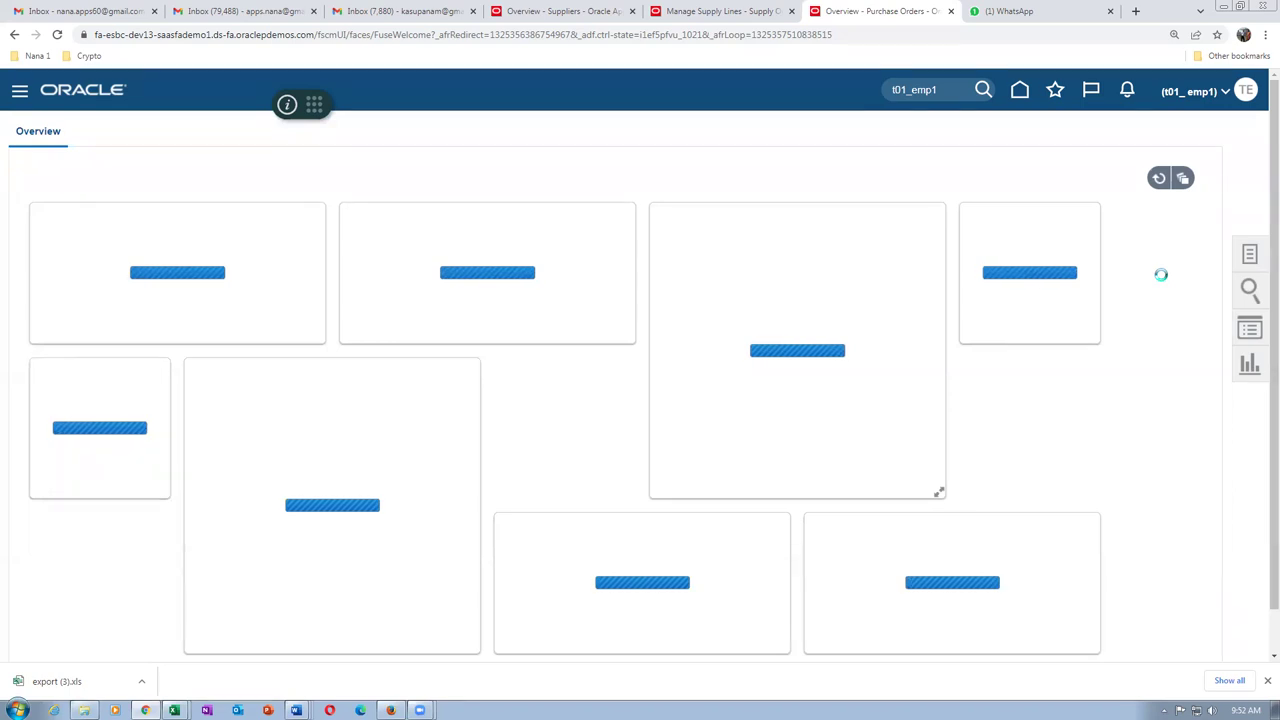
{"action": "left_click", "coordinate": [1250, 257]}
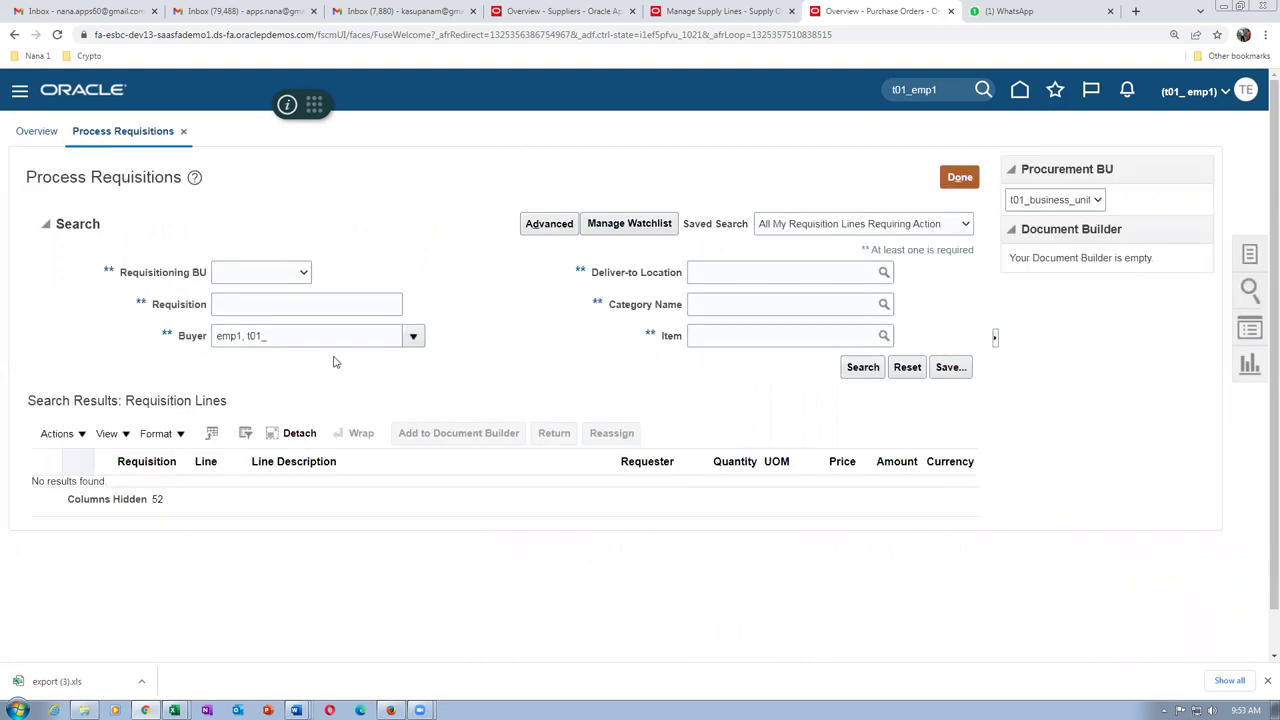
Search requisition lines for requisition 1001 with the Buyer filter cleared.
{"action": "left_click", "coordinate": [276, 305]}
{"action": "type", "text": "1001"}
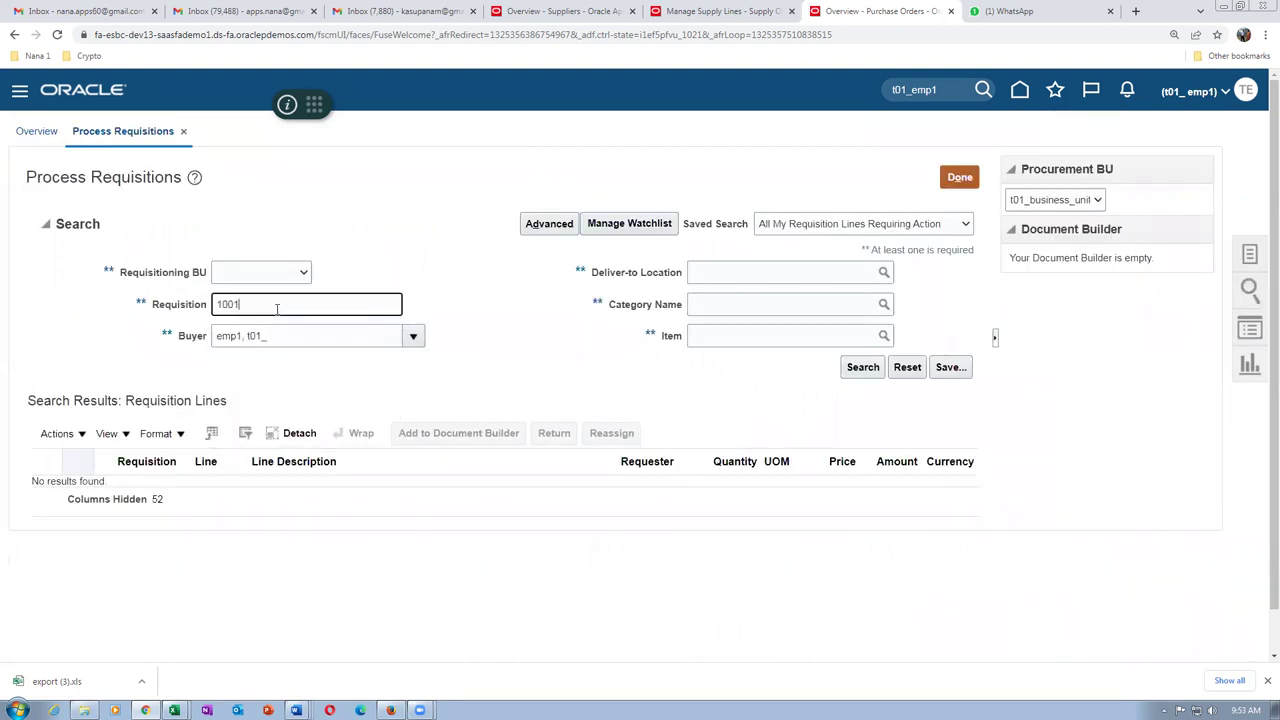
{"action": "key", "text": "Tab"}
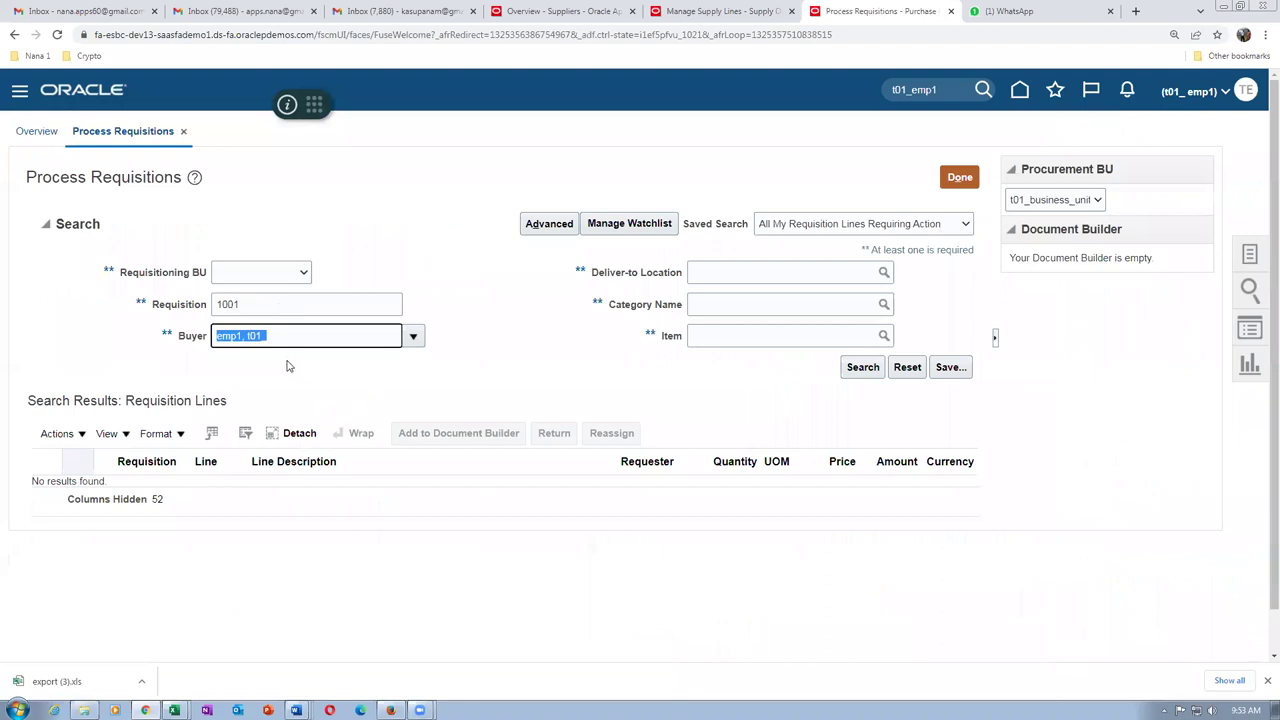
{"action": "key", "text": "BackSpace"}
{"action": "left_click", "coordinate": [880, 369]}
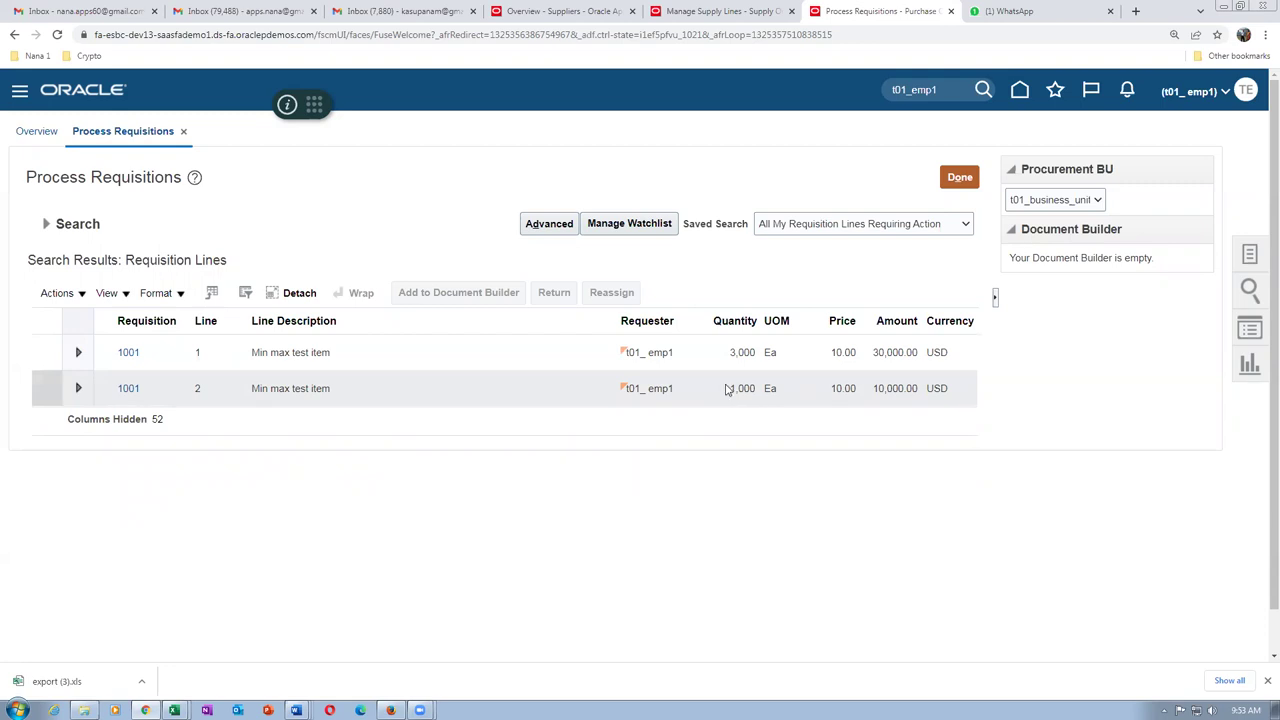
Add both lines of requisition 1001 to the Document Builder as a new order and create it.
{"action": "left_click", "coordinate": [44, 351]}
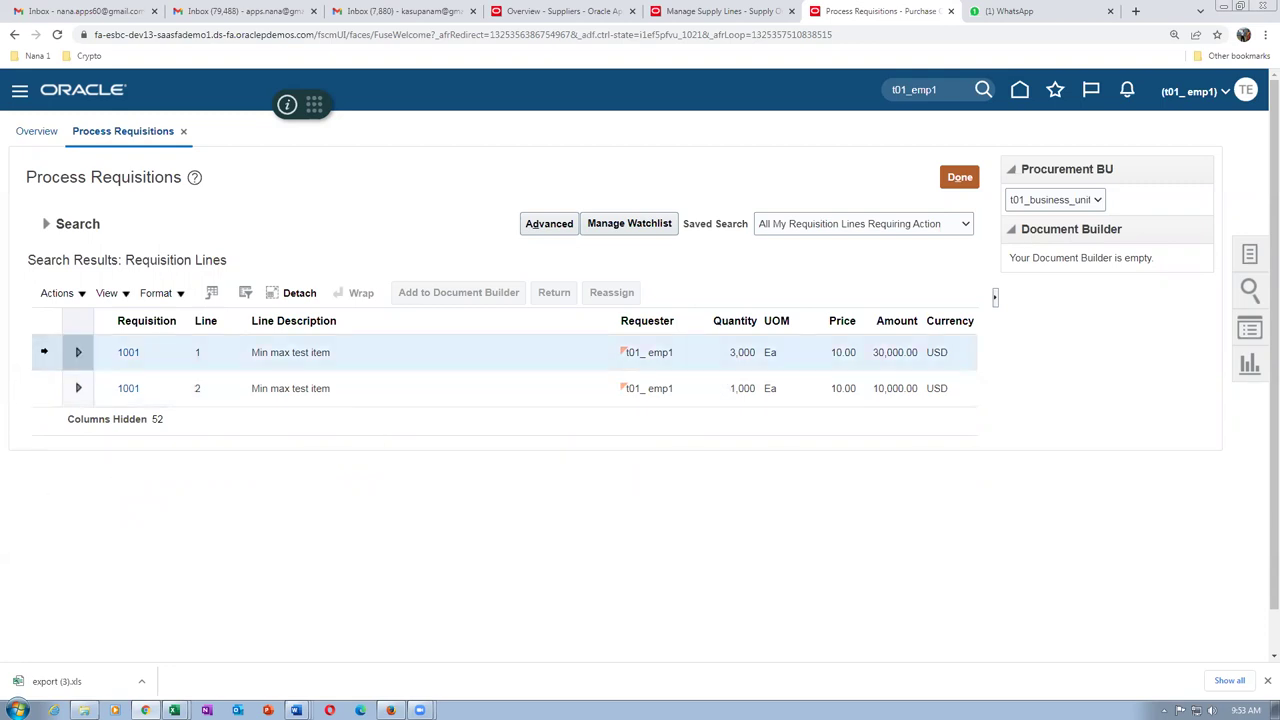
{"action": "left_click", "coordinate": [44, 394], "text": "ctrl"}
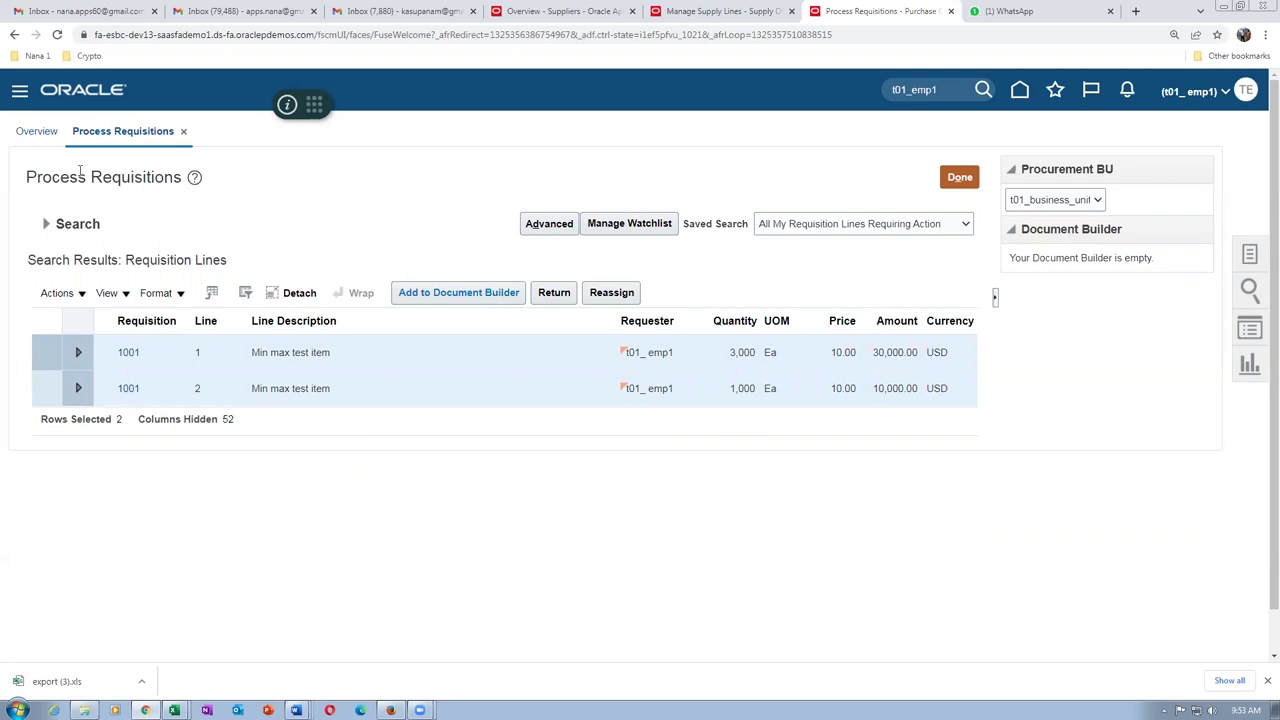
{"action": "left_click_drag", "start_coordinate": [45, 177], "coordinate": [158, 177]}
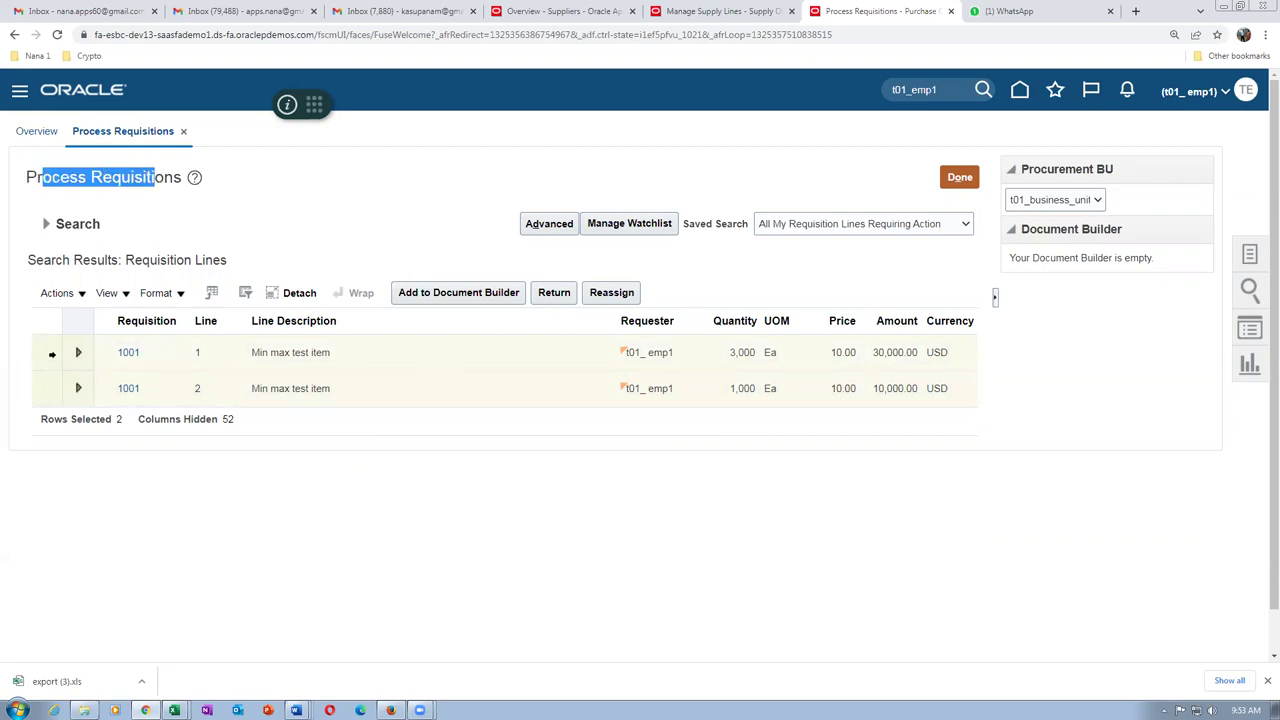
{"action": "left_click", "coordinate": [49, 352]}
{"action": "left_click", "coordinate": [48, 380], "text": "shift"}
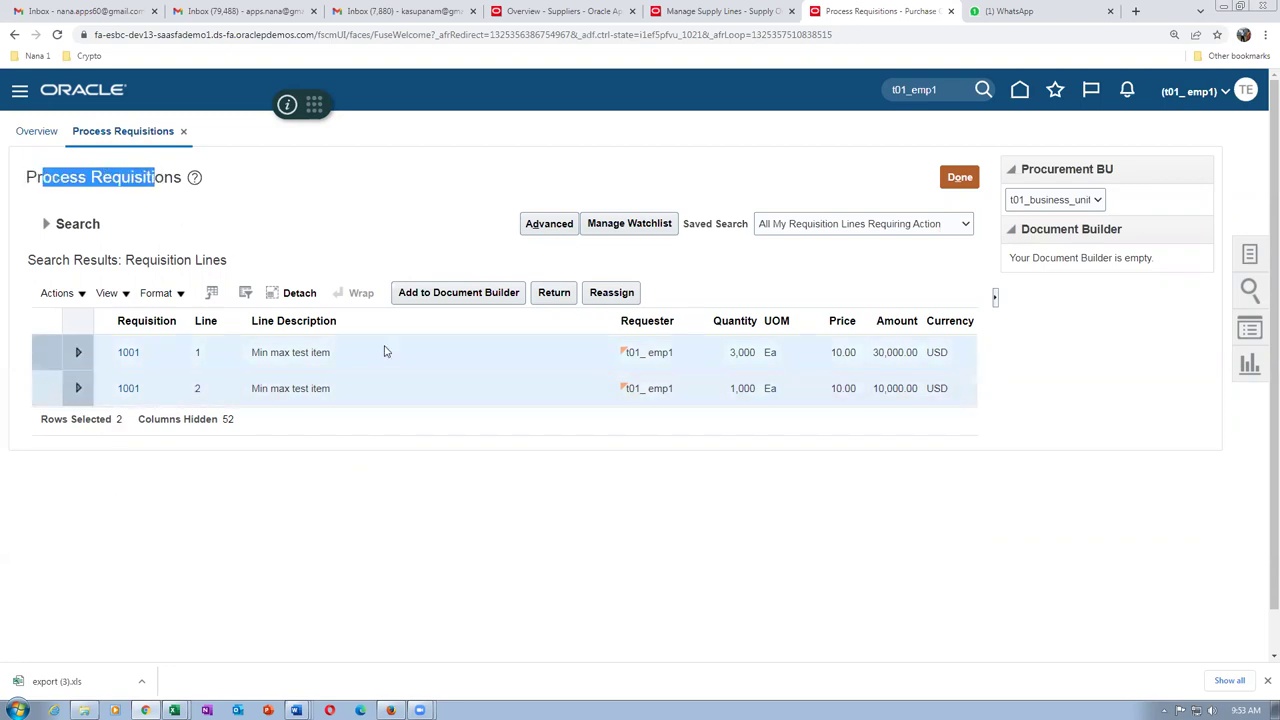
{"action": "left_click", "coordinate": [451, 294]}
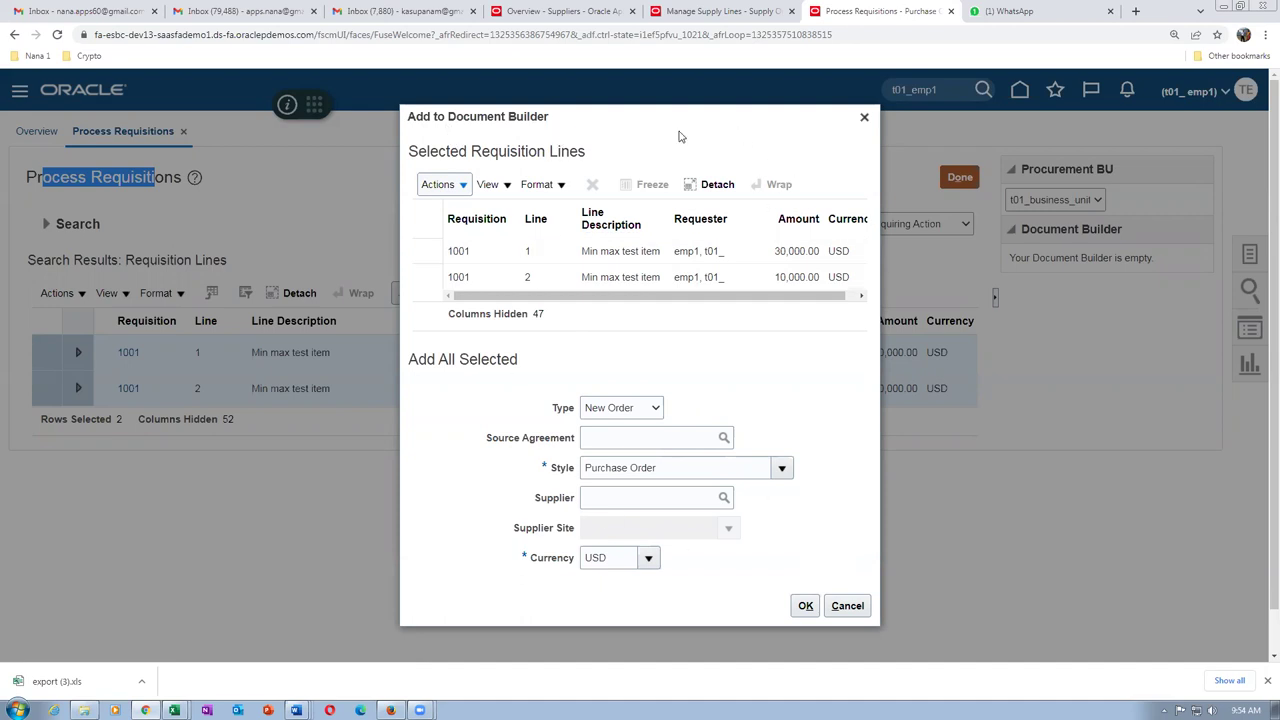
{"action": "left_click", "coordinate": [805, 605]}
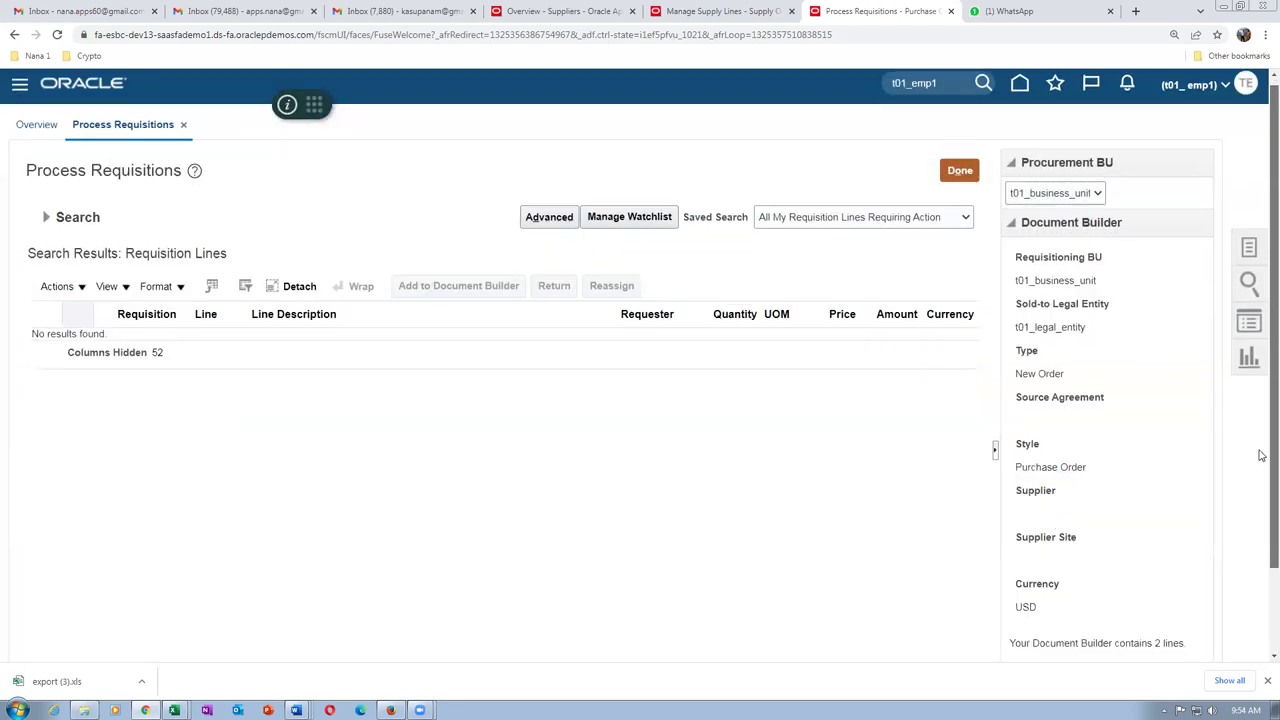
{"action": "scroll", "coordinate": [1260, 451], "scroll_direction": "down", "scroll_amount": 2}
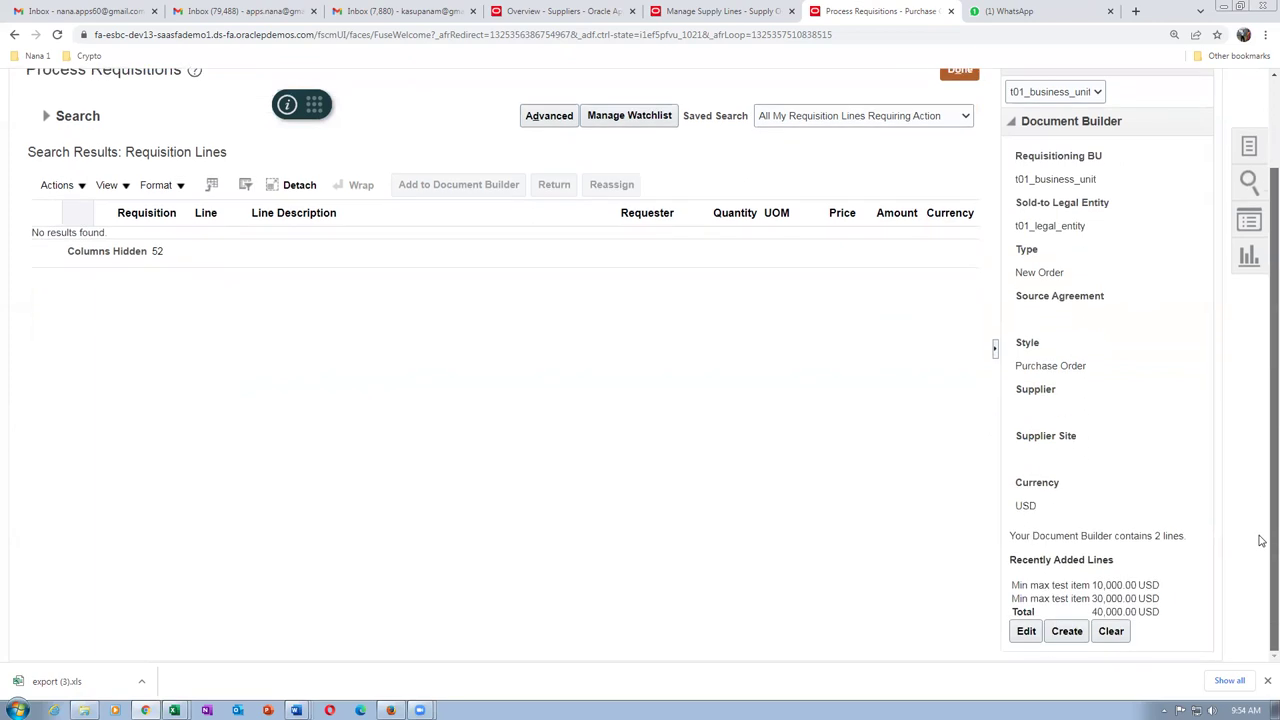
{"action": "left_click", "coordinate": [1067, 632]}
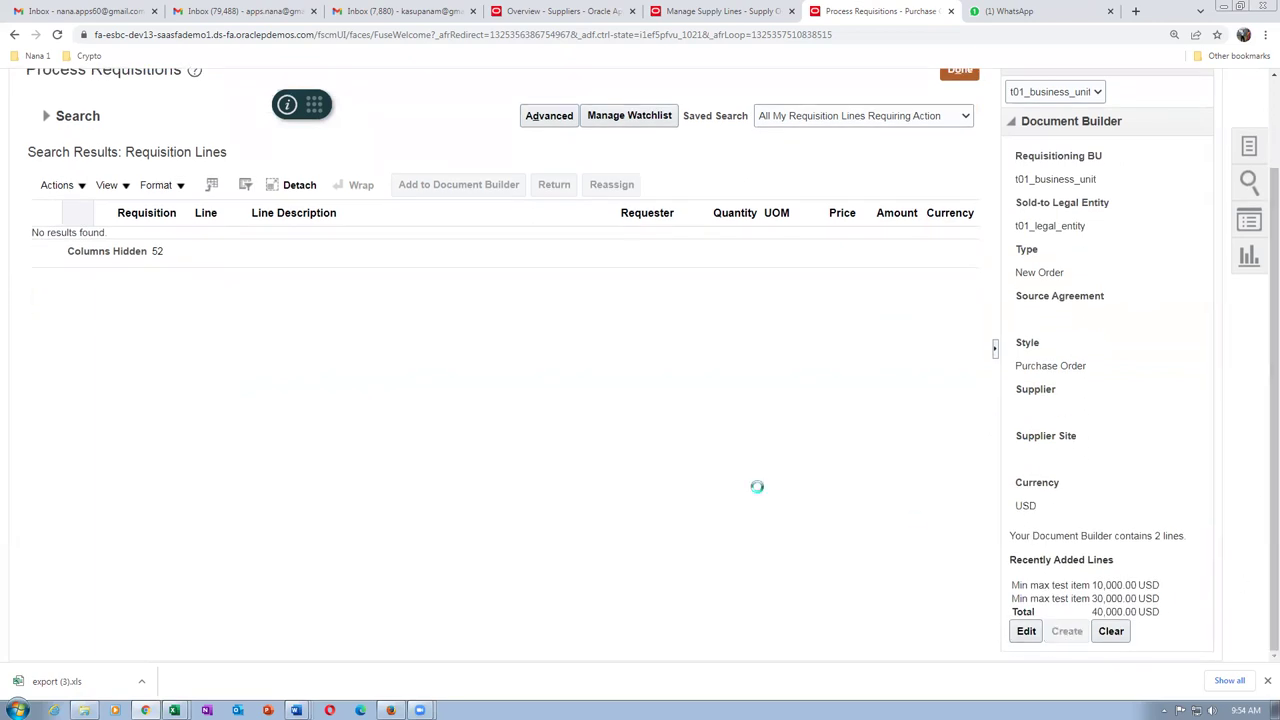
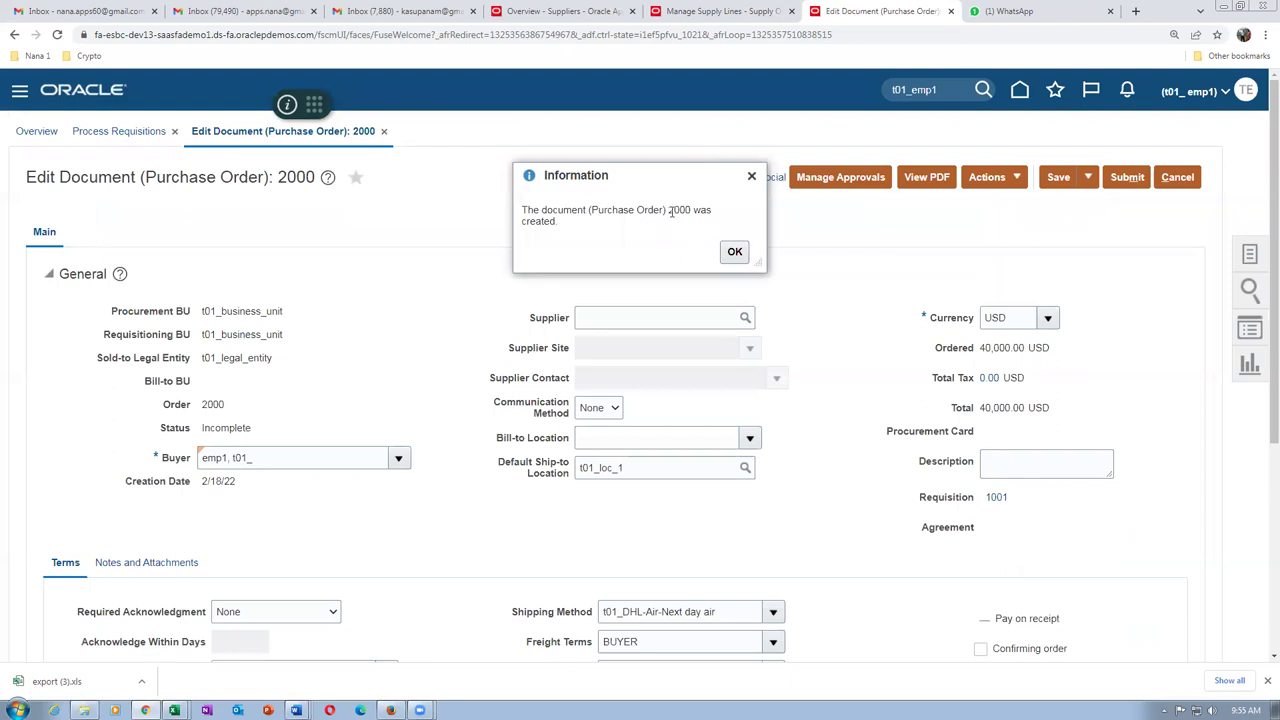
Dismiss the notice that order 2000 was created, then review requisition 1001's lines and return to the order.
{"action": "left_click_drag", "start_coordinate": [669, 211], "coordinate": [691, 212]}
{"action": "left_click", "coordinate": [735, 253]}
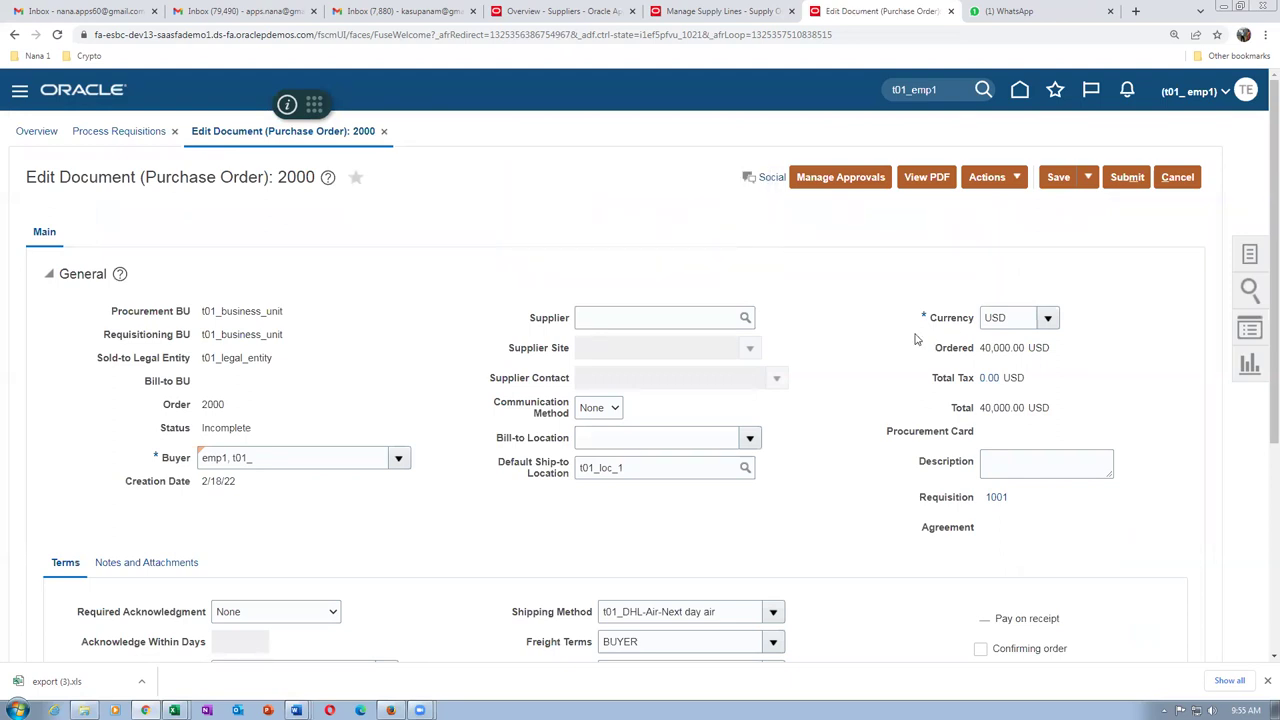
{"action": "left_click", "coordinate": [995, 498]}
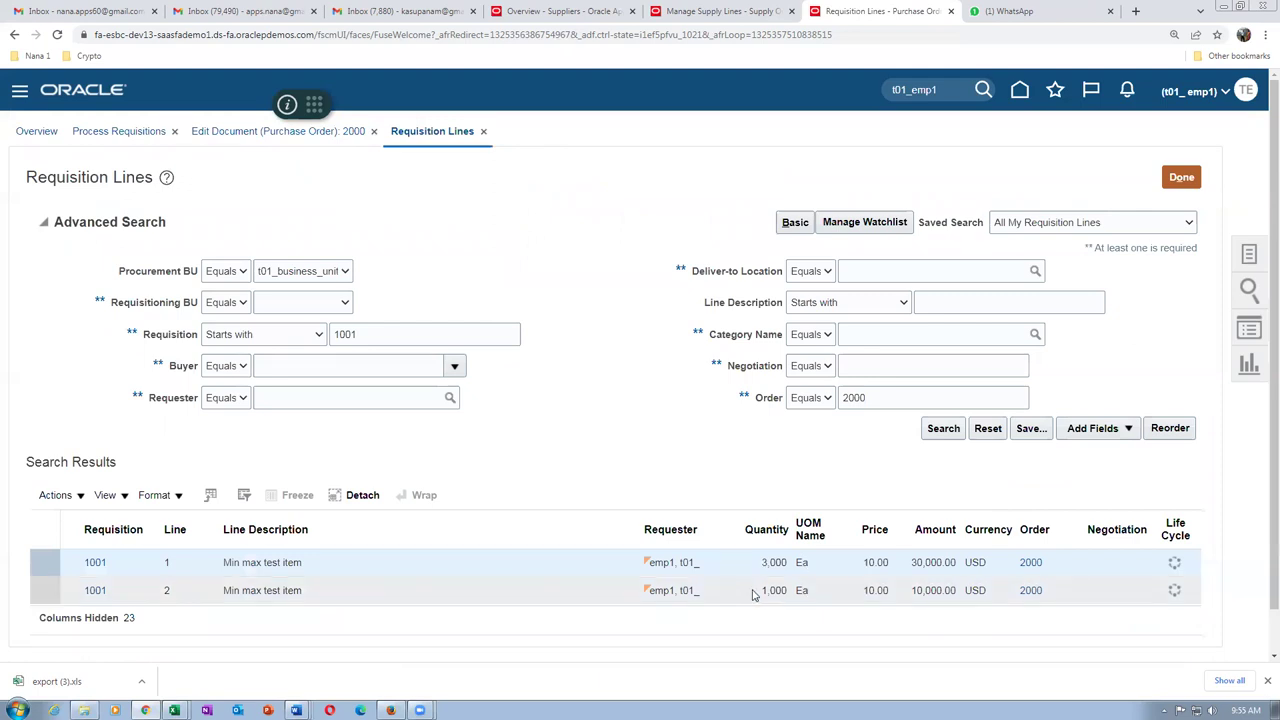
{"action": "left_click", "coordinate": [1184, 179]}
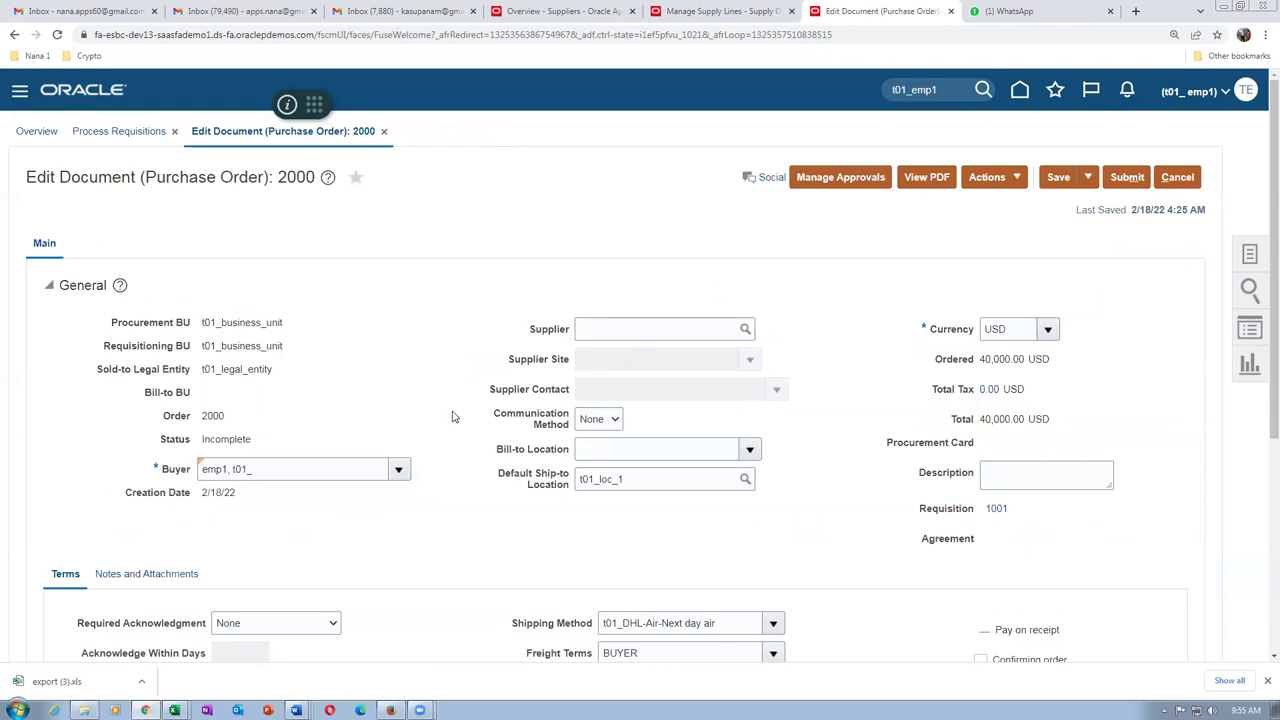
Validate order 2000 and review the missing supplier, site, bill-to location and accrual account errors.
{"action": "left_click", "coordinate": [991, 182]}
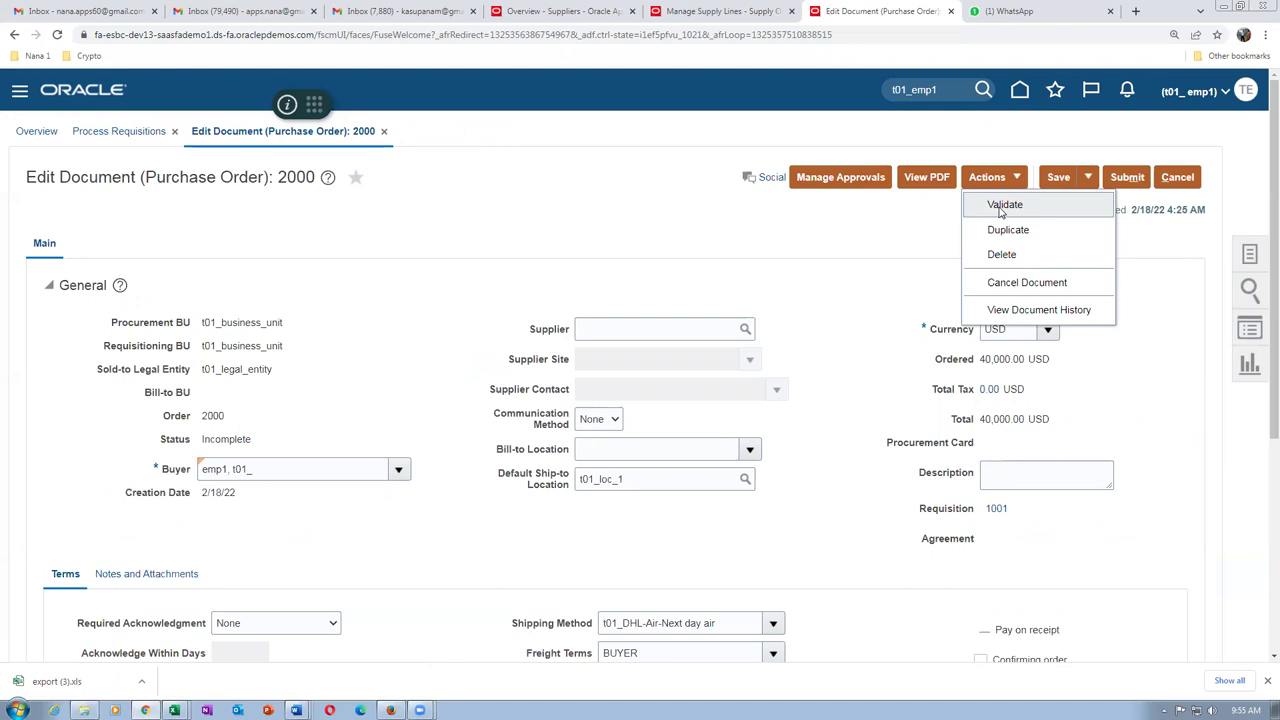
{"action": "left_click", "coordinate": [1001, 208]}
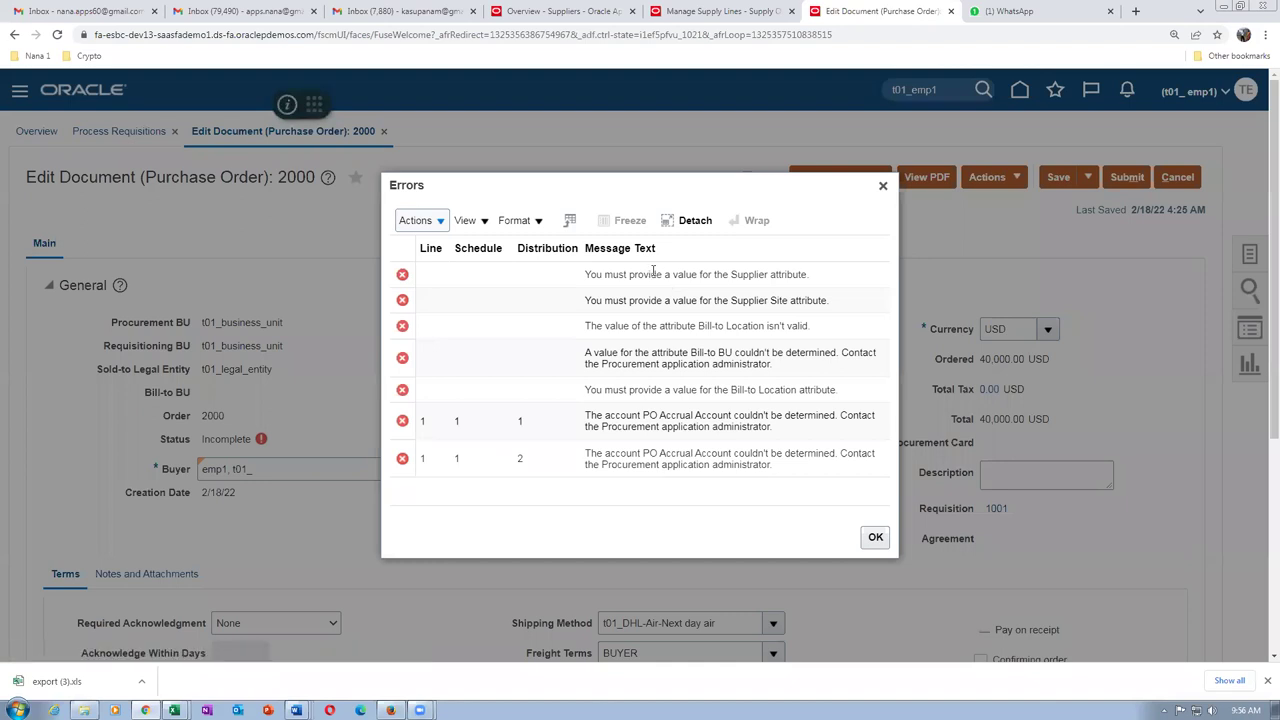
{"action": "double_click", "coordinate": [653, 270]}
{"action": "left_click", "coordinate": [695, 298]}
{"action": "left_click_drag", "start_coordinate": [704, 328], "coordinate": [776, 328]}
{"action": "left_click", "coordinate": [735, 379]}
{"action": "left_click", "coordinate": [875, 540]}
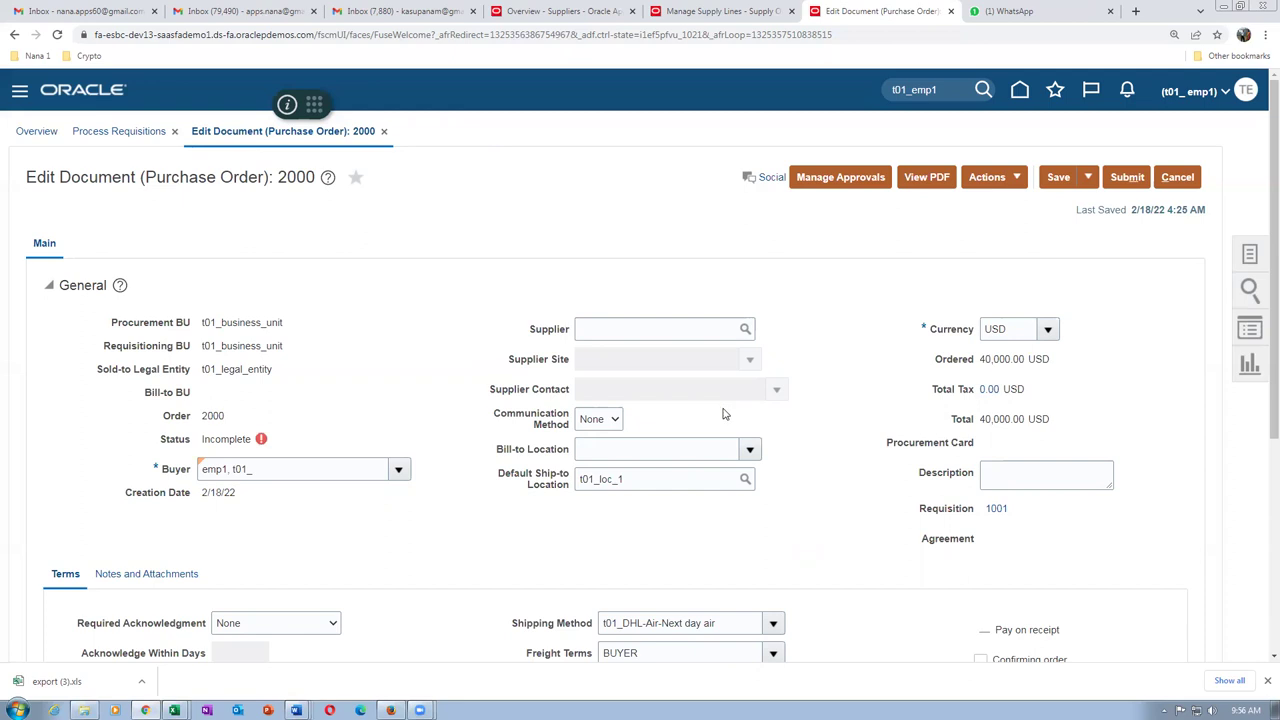
Choose supplier t01_sup_1 and save, leaving only PO Accrual Account errors on both distributions.
{"action": "left_click", "coordinate": [620, 334]}
{"action": "type", "text": "t01"}
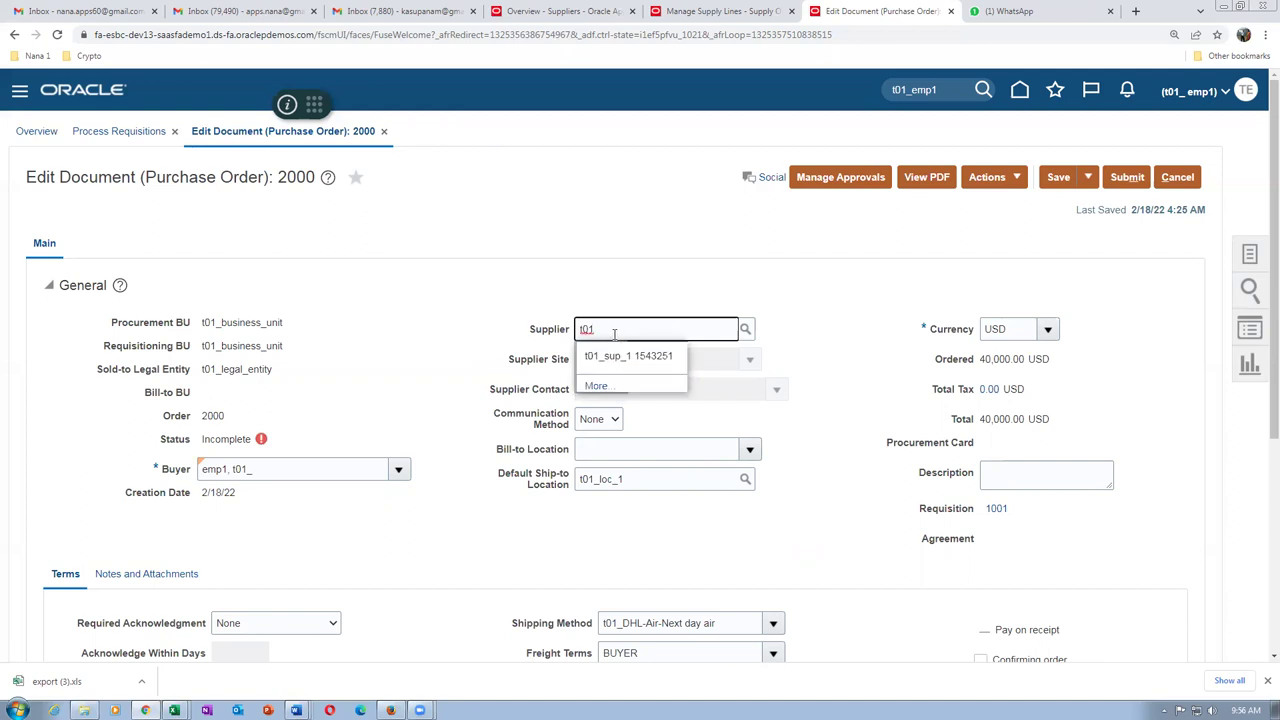
{"action": "left_click", "coordinate": [613, 354]}
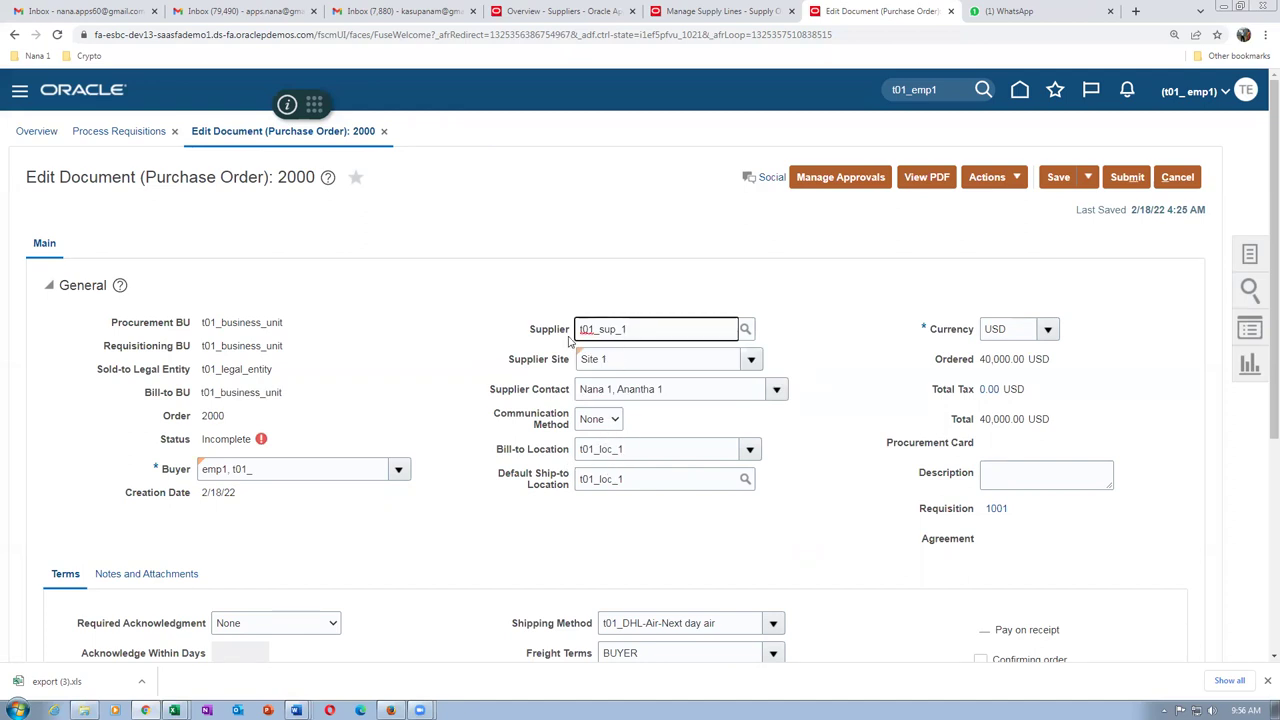
{"action": "key", "text": "ctrl+a"}
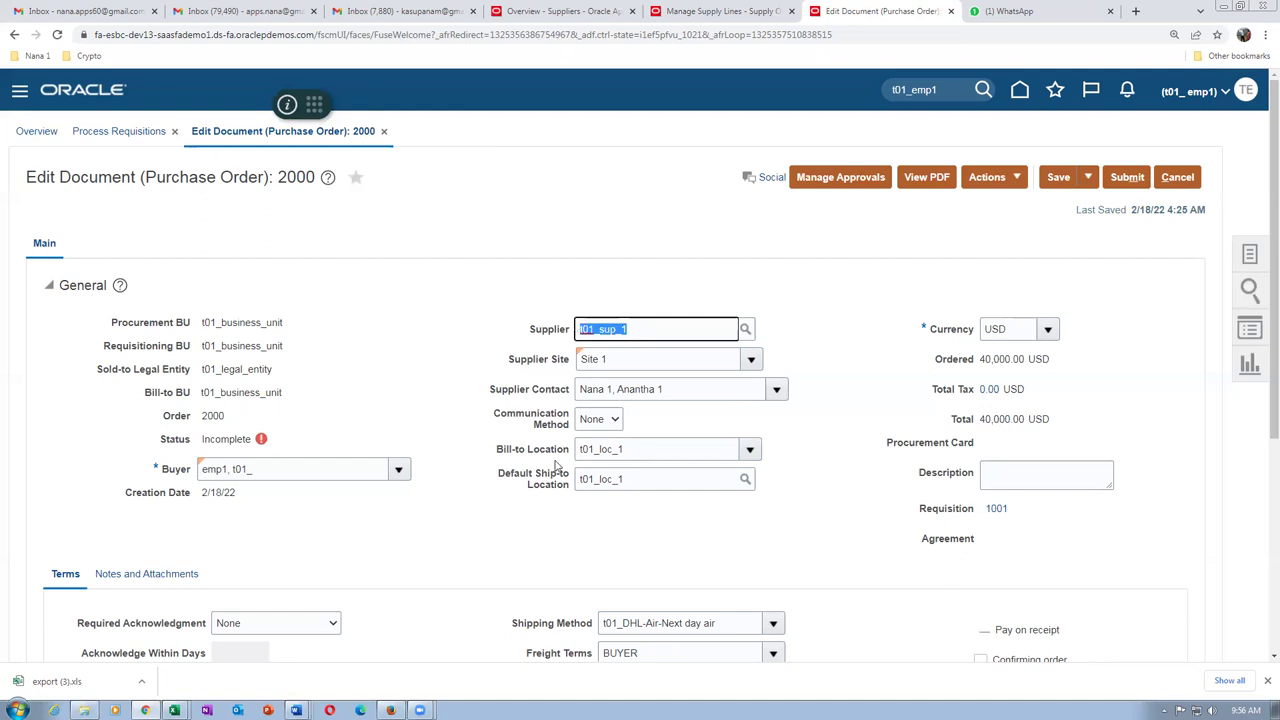
{"action": "left_click", "coordinate": [805, 494]}
{"action": "left_click", "coordinate": [1056, 179]}
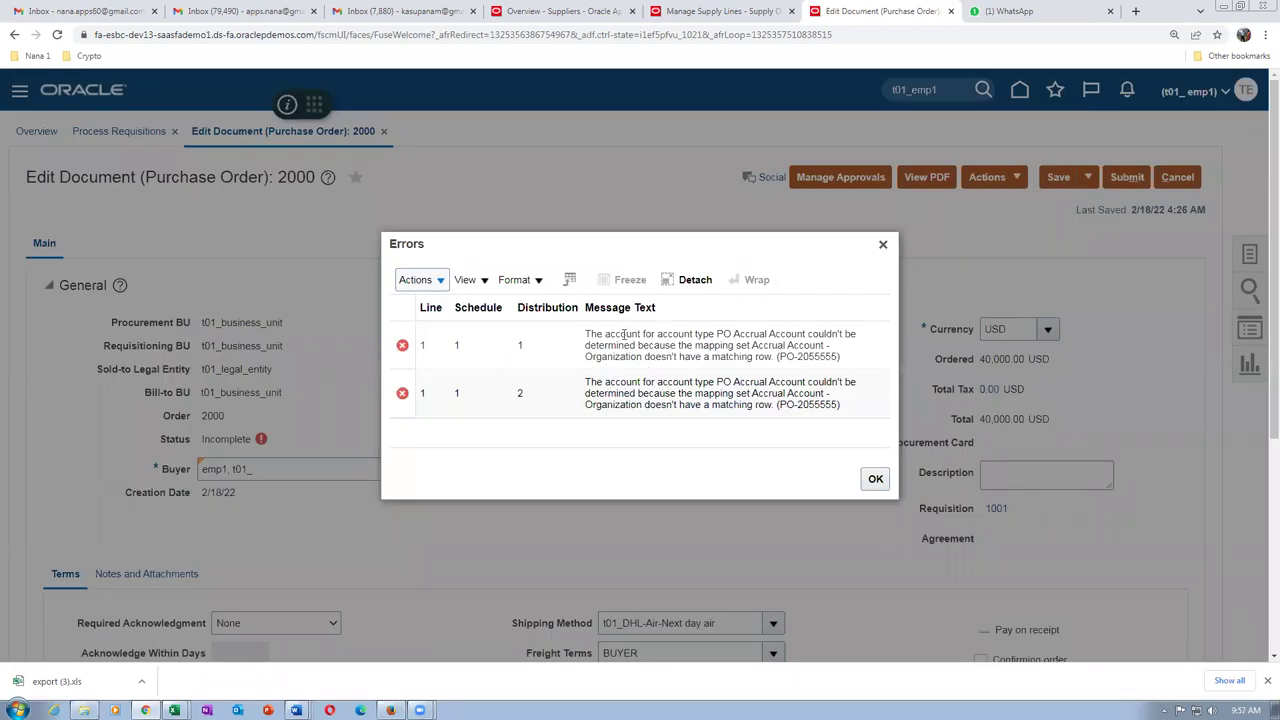
{"action": "left_click_drag", "start_coordinate": [716, 333], "coordinate": [800, 337]}
{"action": "left_click", "coordinate": [726, 385]}
{"action": "left_click_drag", "start_coordinate": [723, 384], "coordinate": [788, 384]}
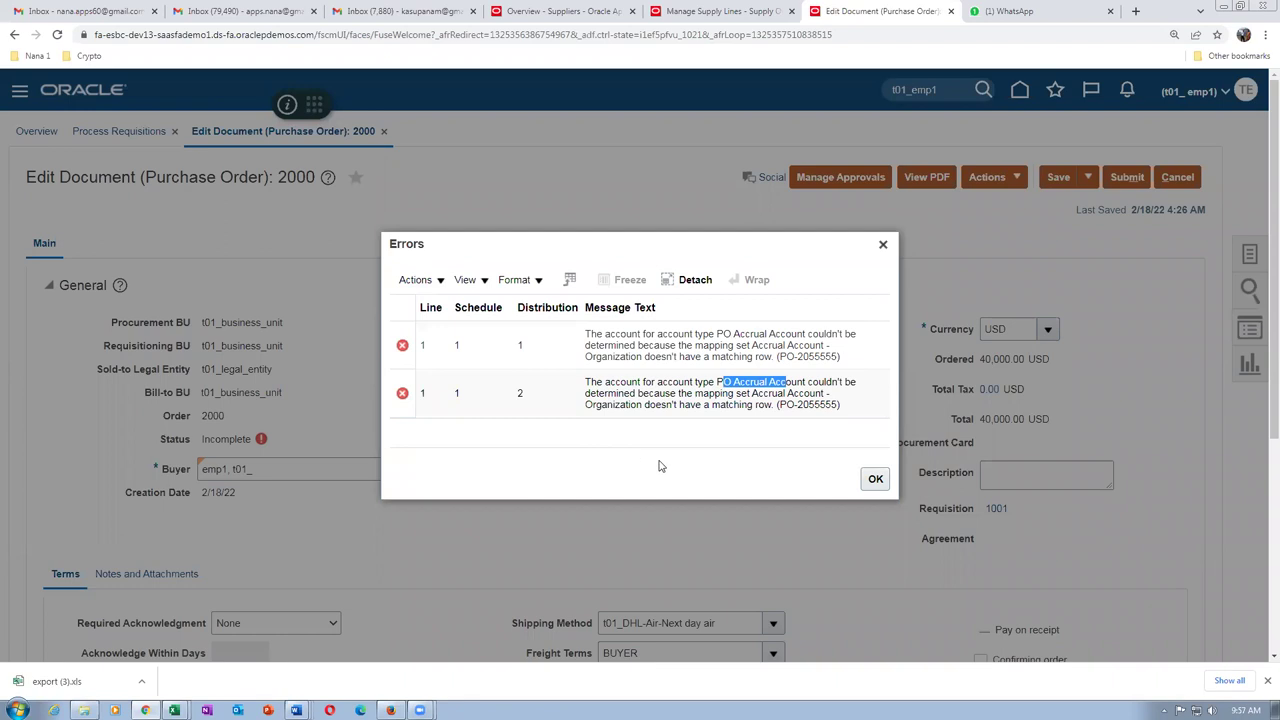
Open distribution 1 and inspect its PO Charge Account 10-100-1000 segment values.
{"action": "left_click", "coordinate": [875, 480]}
{"action": "scroll", "coordinate": [250, 480], "scroll_direction": "down", "scroll_amount": 4}
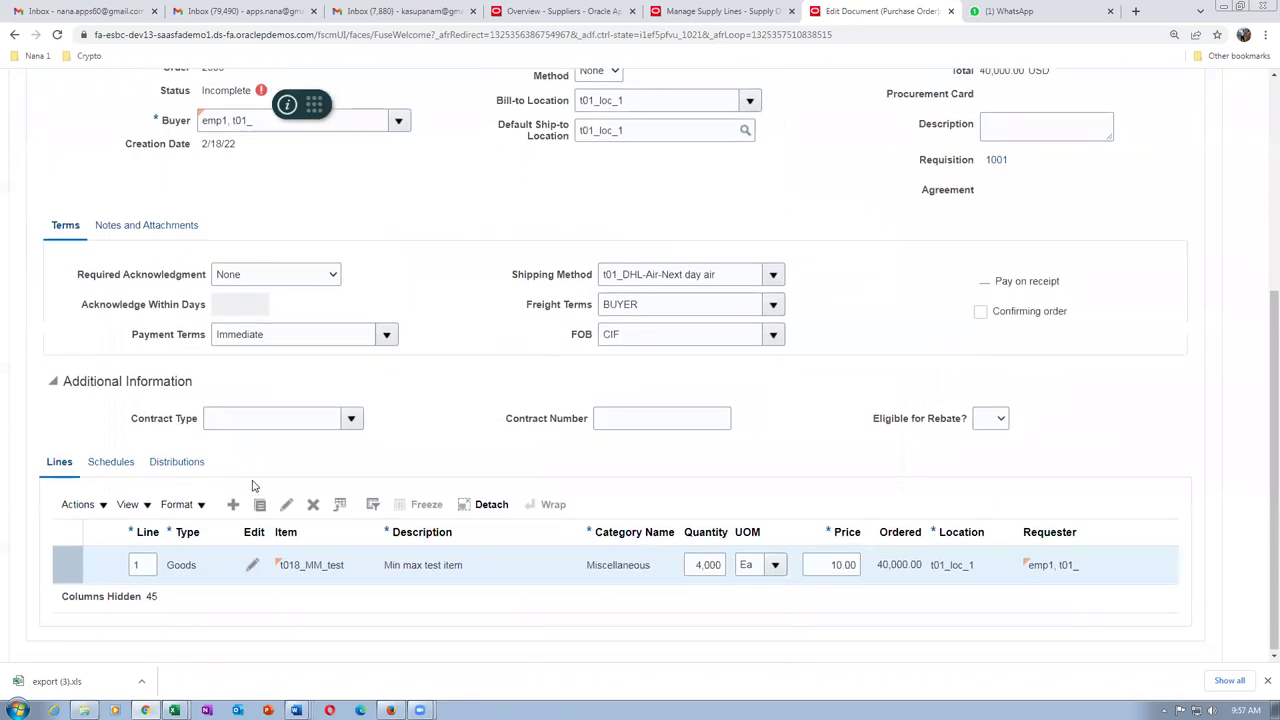
{"action": "left_click", "coordinate": [177, 463]}
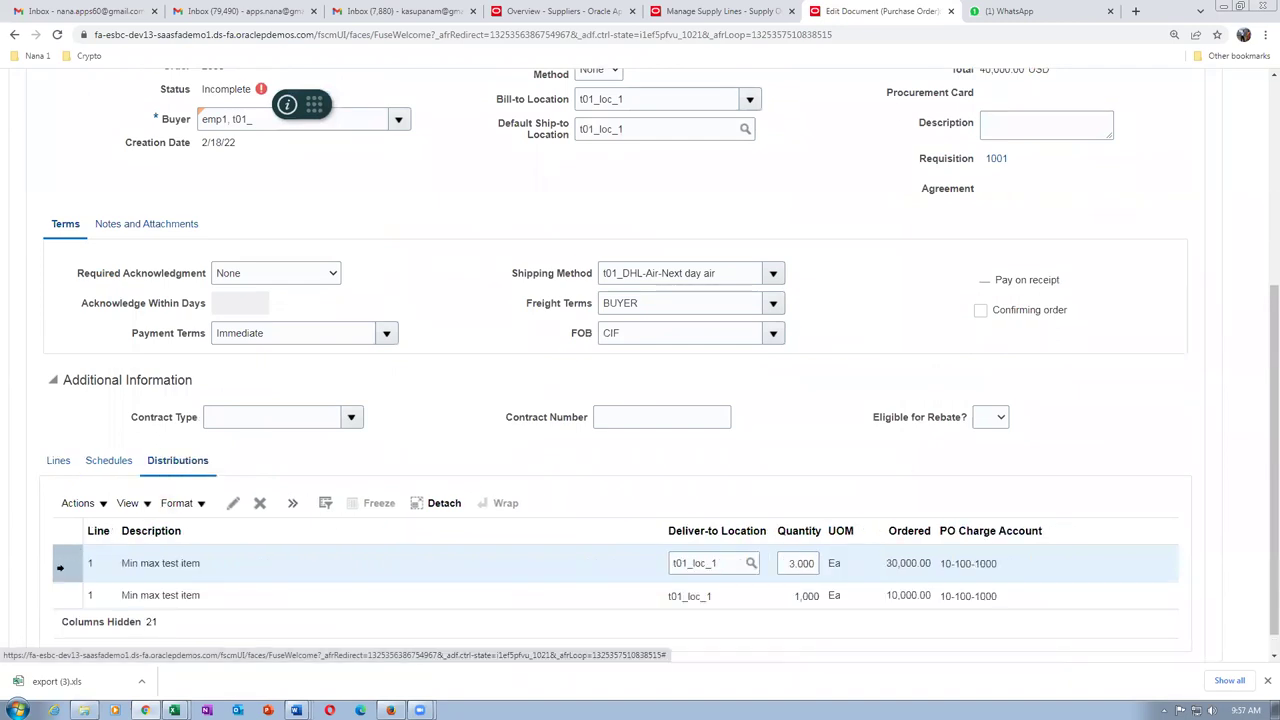
{"action": "left_click", "coordinate": [233, 504]}
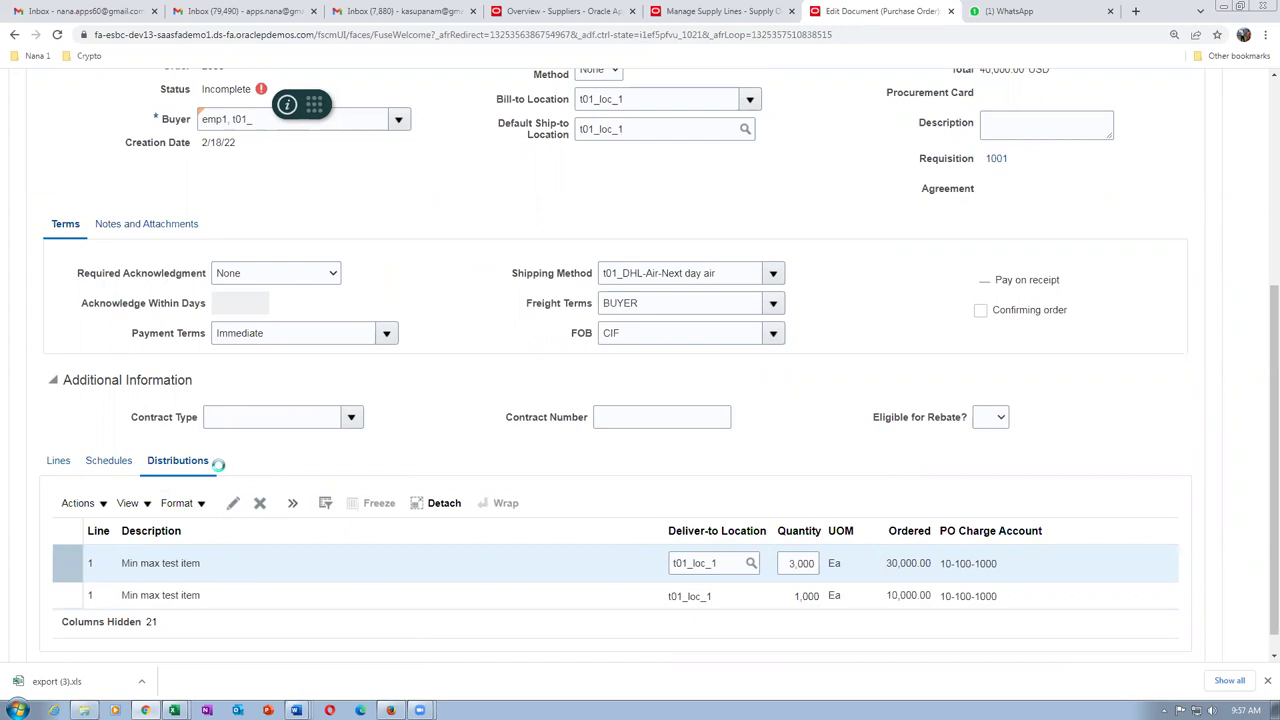
{"action": "scroll", "coordinate": [646, 435], "scroll_direction": "down", "scroll_amount": 2}
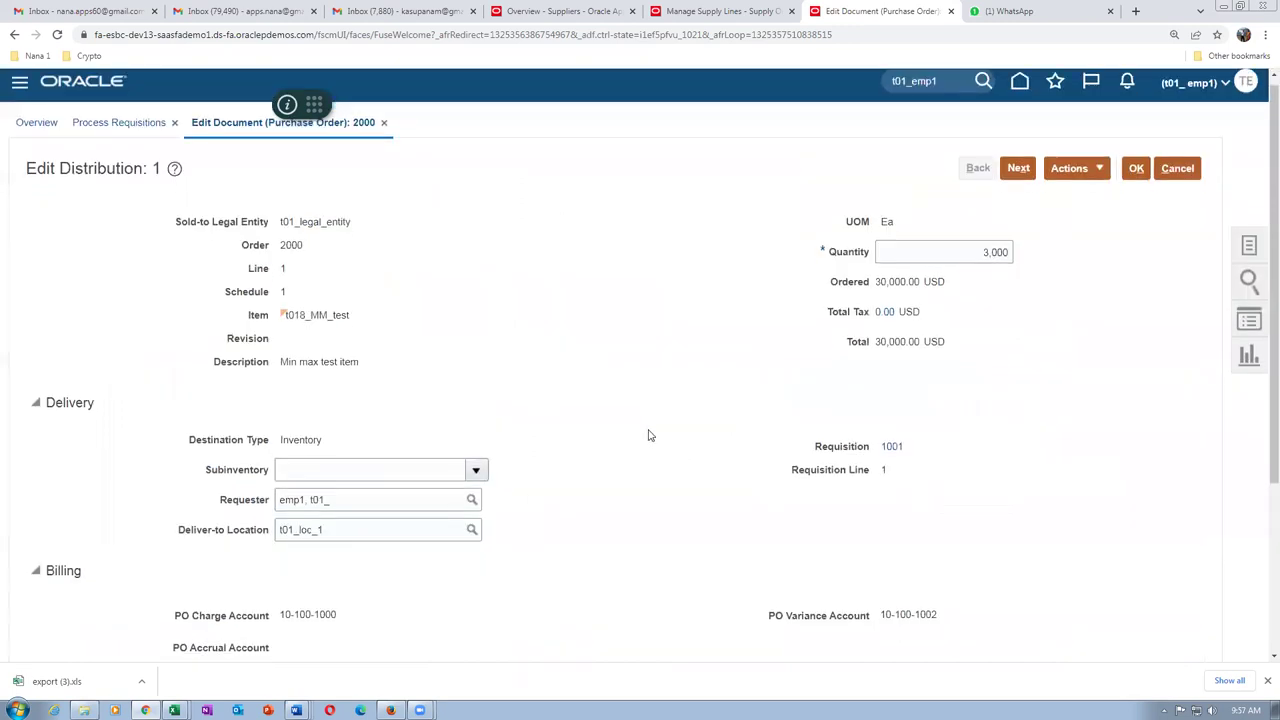
{"action": "mouse_move", "coordinate": [295, 423]}
{"action": "left_mouse_down"}
{"action": "mouse_move", "coordinate": [328, 424]}
{"action": "mouse_move", "coordinate": [316, 424]}
{"action": "left_mouse_up"}
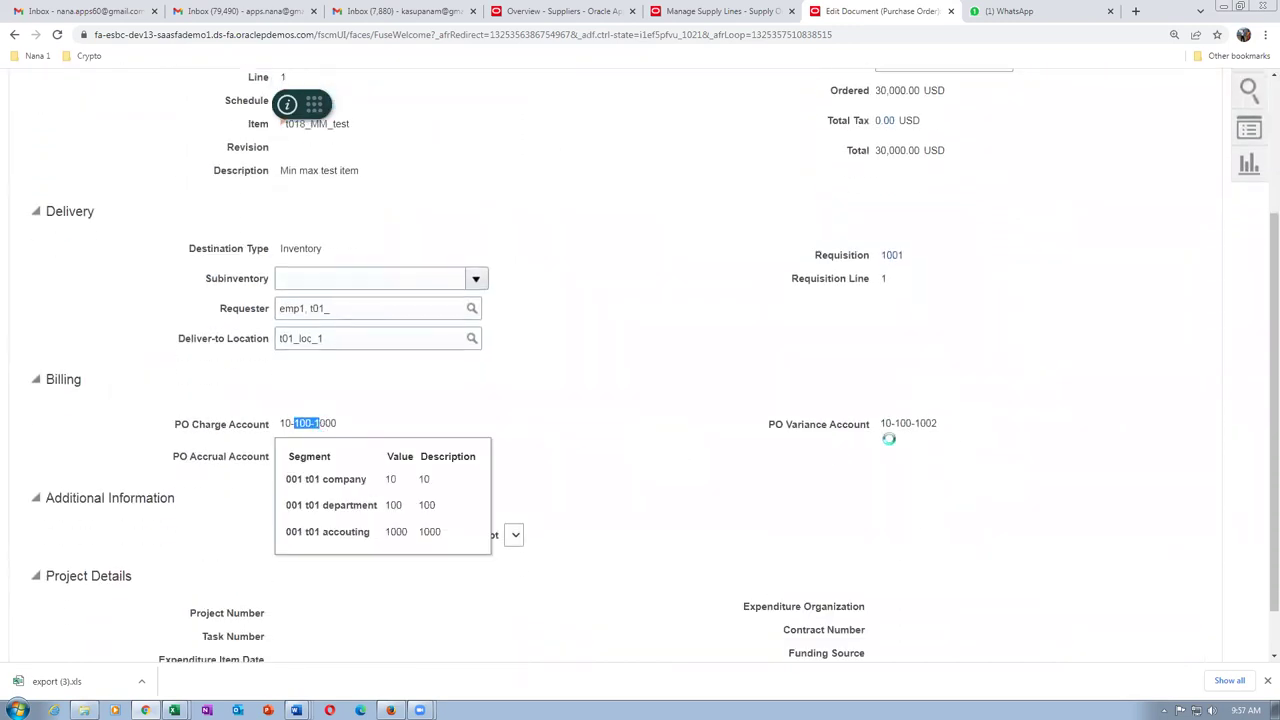
{"action": "left_click", "coordinate": [886, 424]}
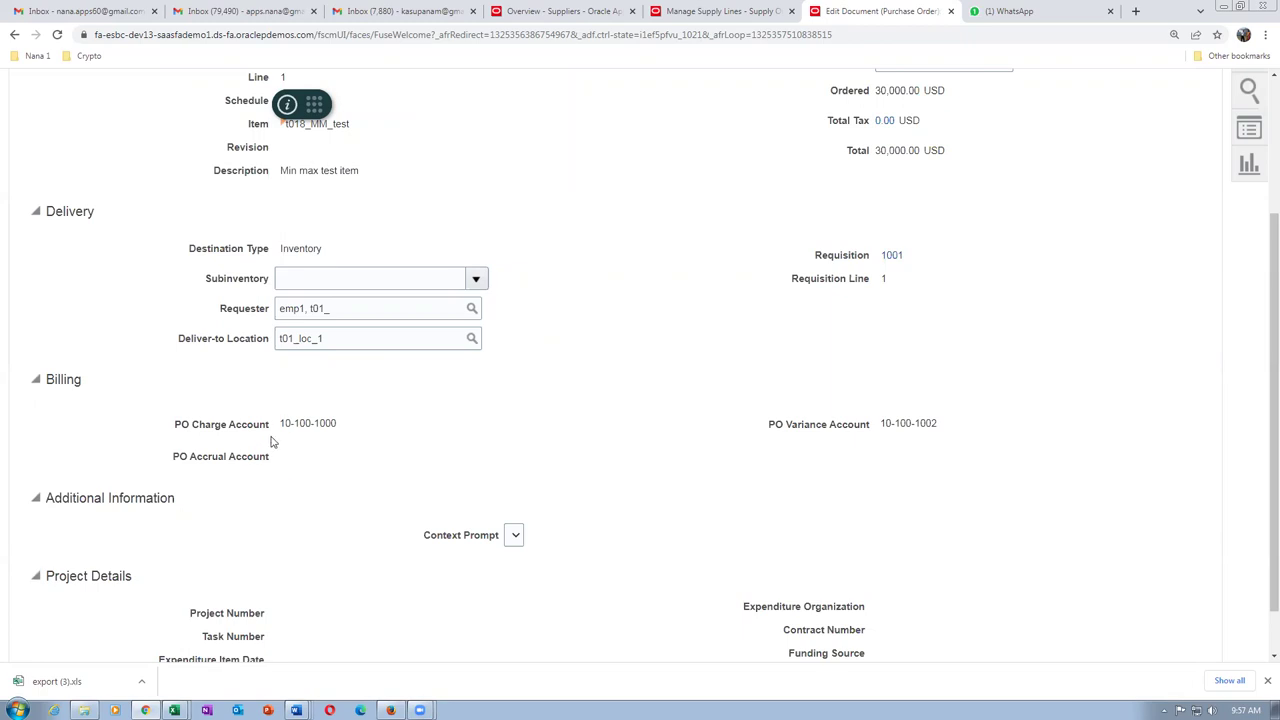
Note the blank PO Accrual Account, return to order 2000 and run an update from Actions.
{"action": "mouse_move", "coordinate": [949, 424]}
{"action": "scroll", "coordinate": [1020, 403], "scroll_direction": "up", "scroll_amount": 3}
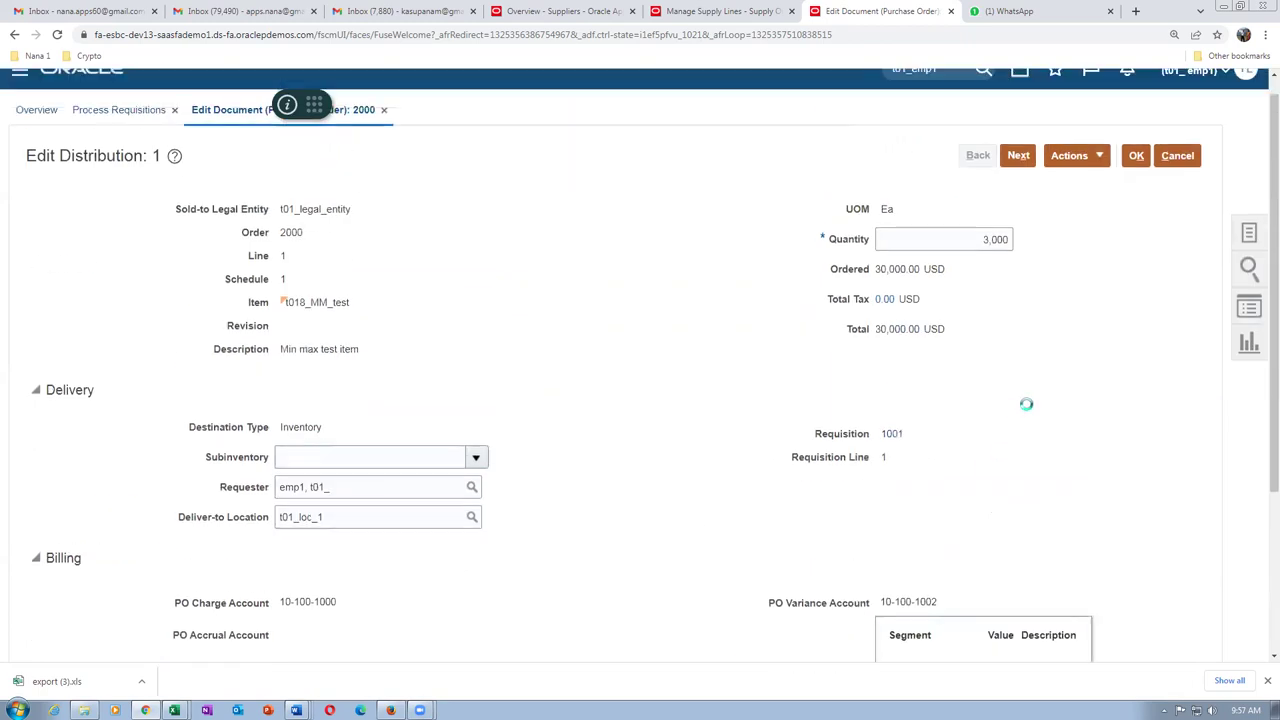
{"action": "scroll", "coordinate": [1100, 205], "scroll_direction": "down", "scroll_amount": 3}
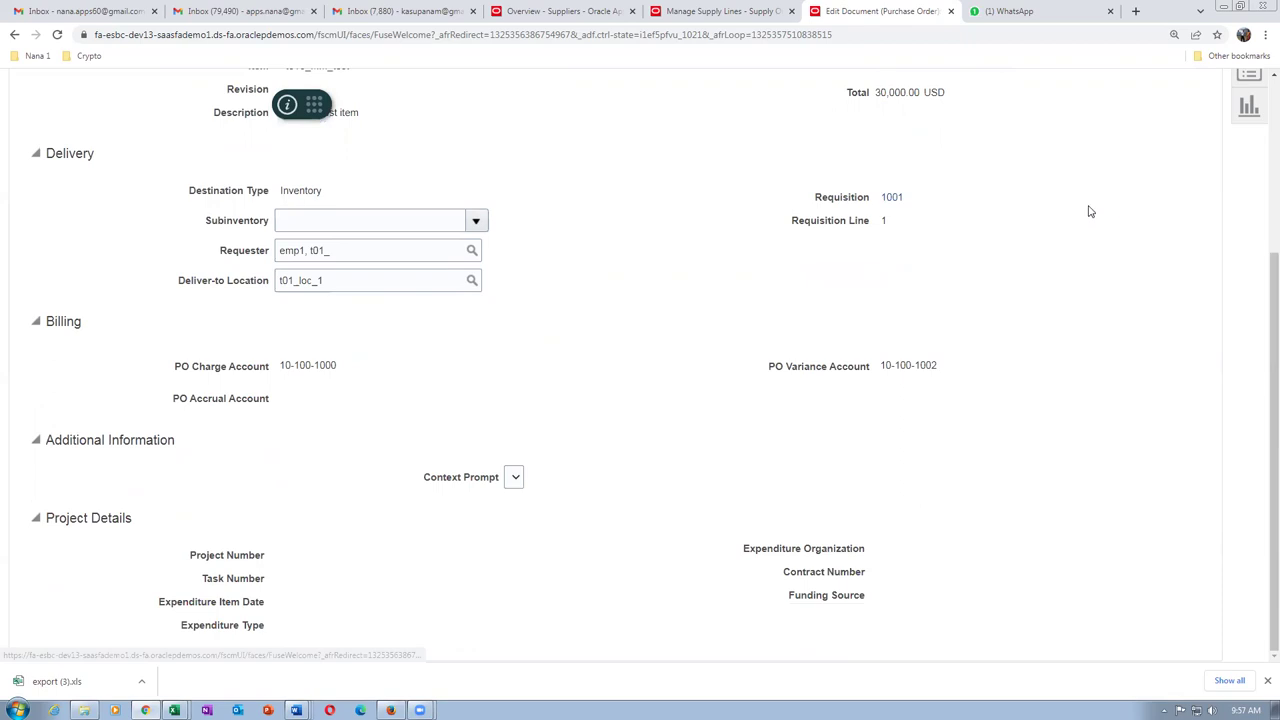
{"action": "scroll", "coordinate": [1088, 225], "scroll_direction": "up", "scroll_amount": 3}
{"action": "left_click", "coordinate": [1136, 177]}
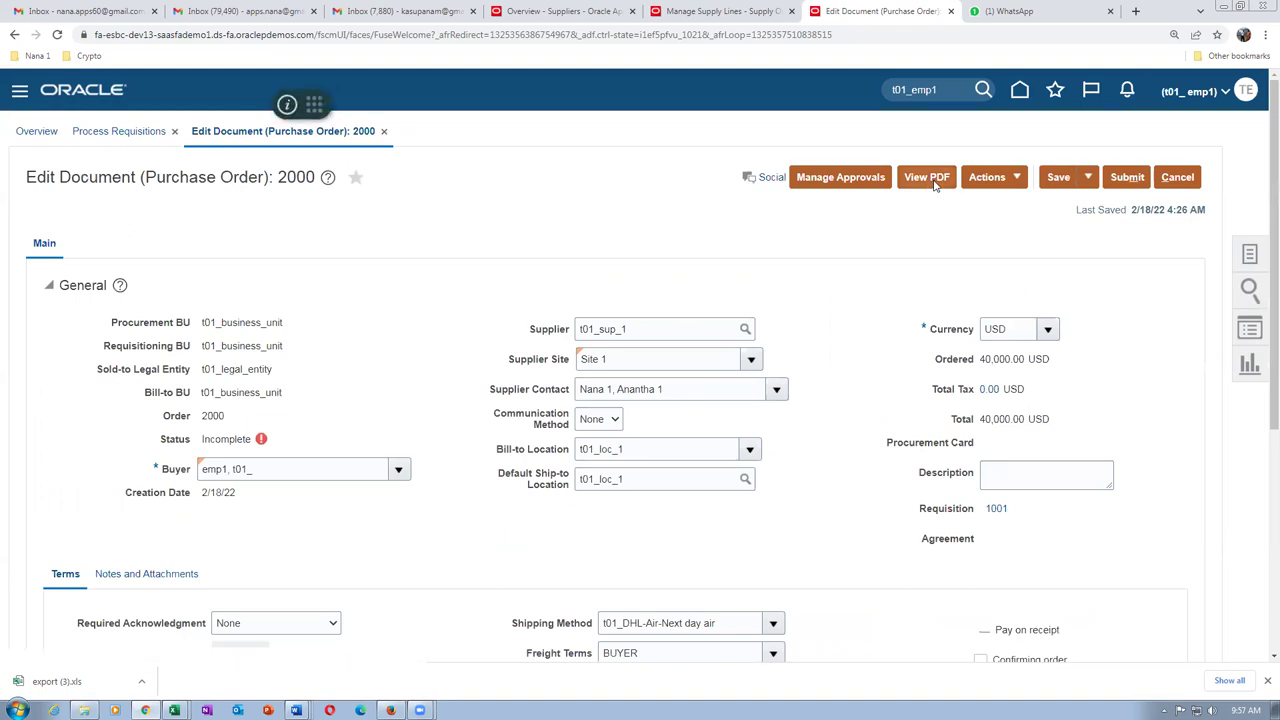
{"action": "left_click", "coordinate": [987, 177]}
{"action": "left_click", "coordinate": [1004, 203]}
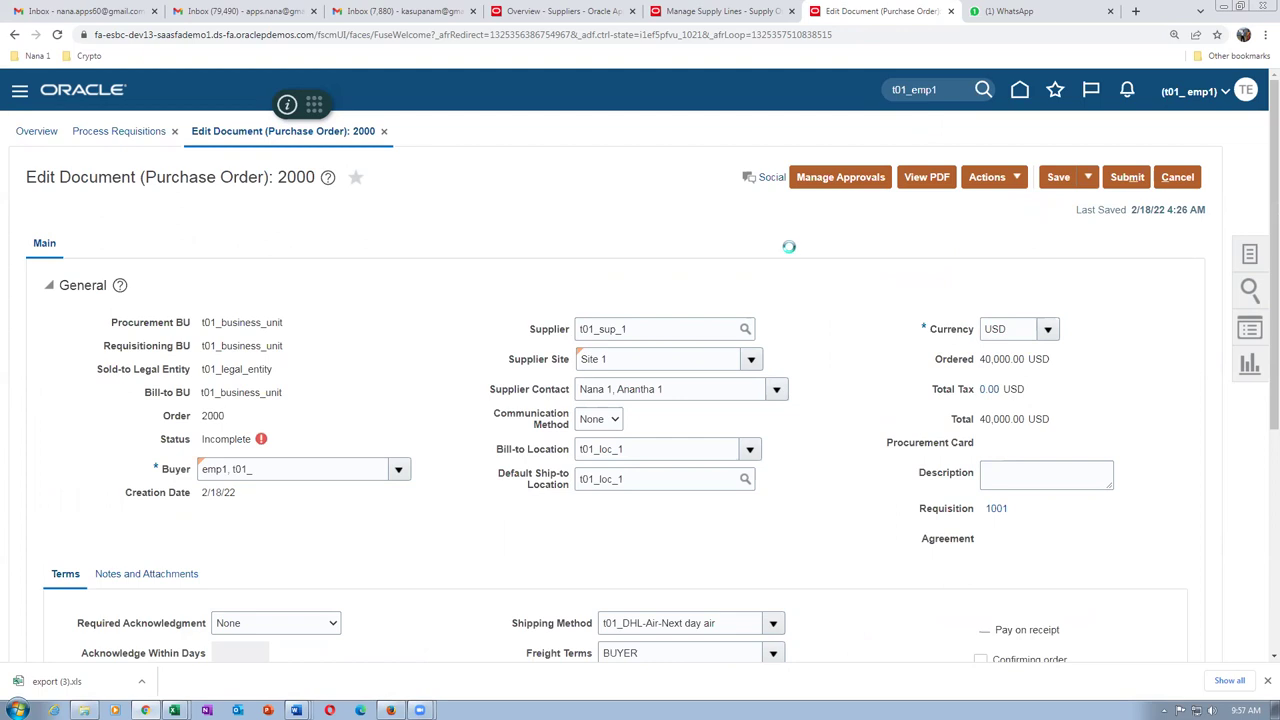
In Setup and Maintenance, switch to Manufacturing and Supply Chain Materials Management and find Manage Mapping Sets via man%map.
{"action": "left_click", "coordinate": [718, 12]}
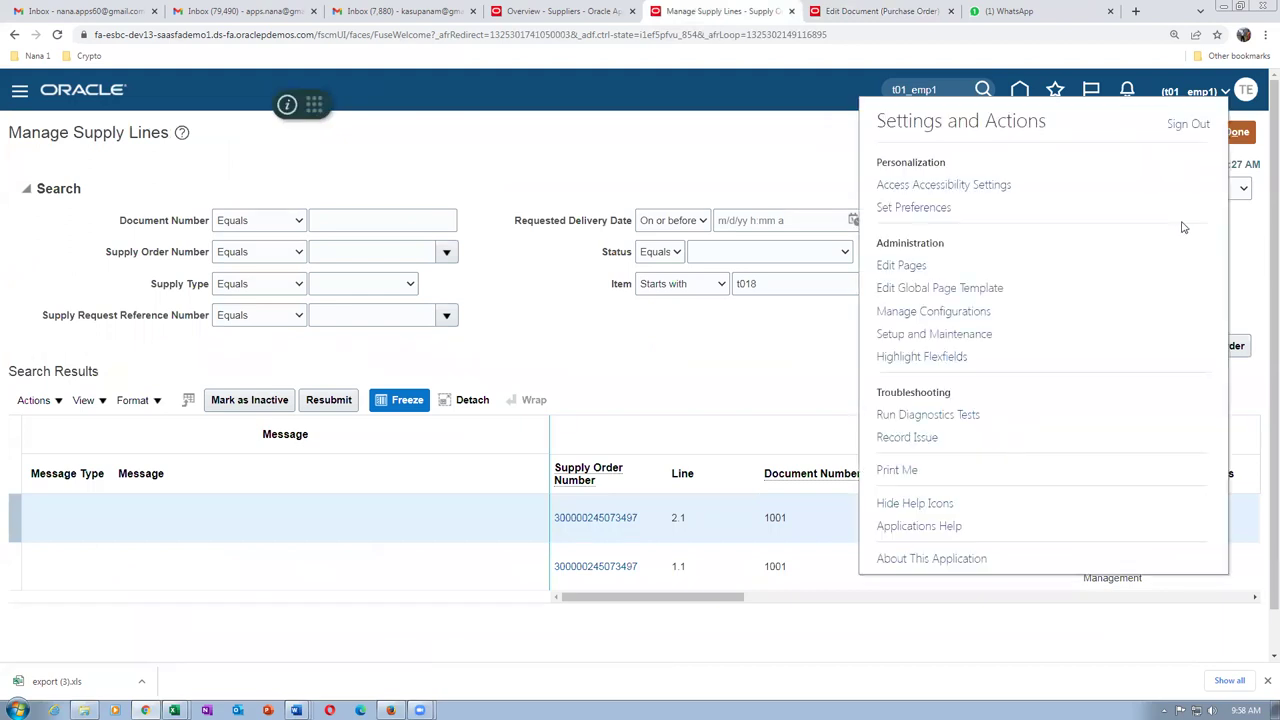
{"action": "left_click", "coordinate": [950, 336]}
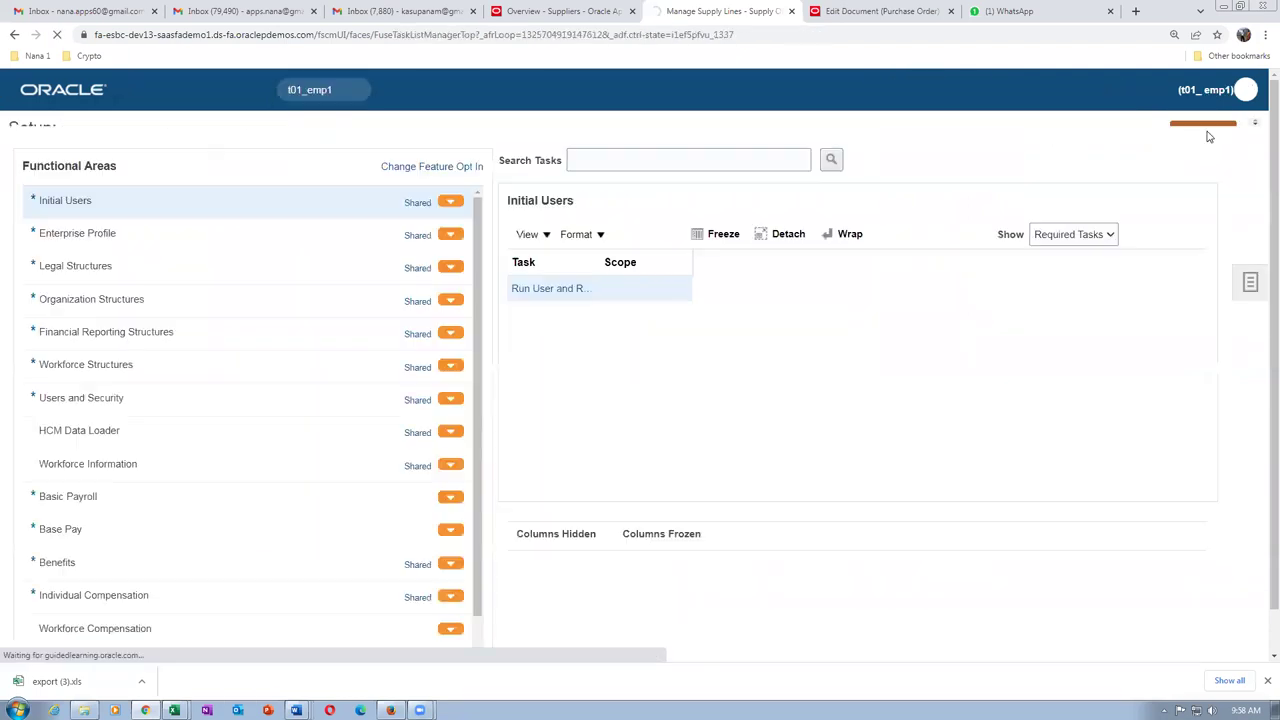
{"action": "left_click", "coordinate": [284, 138]}
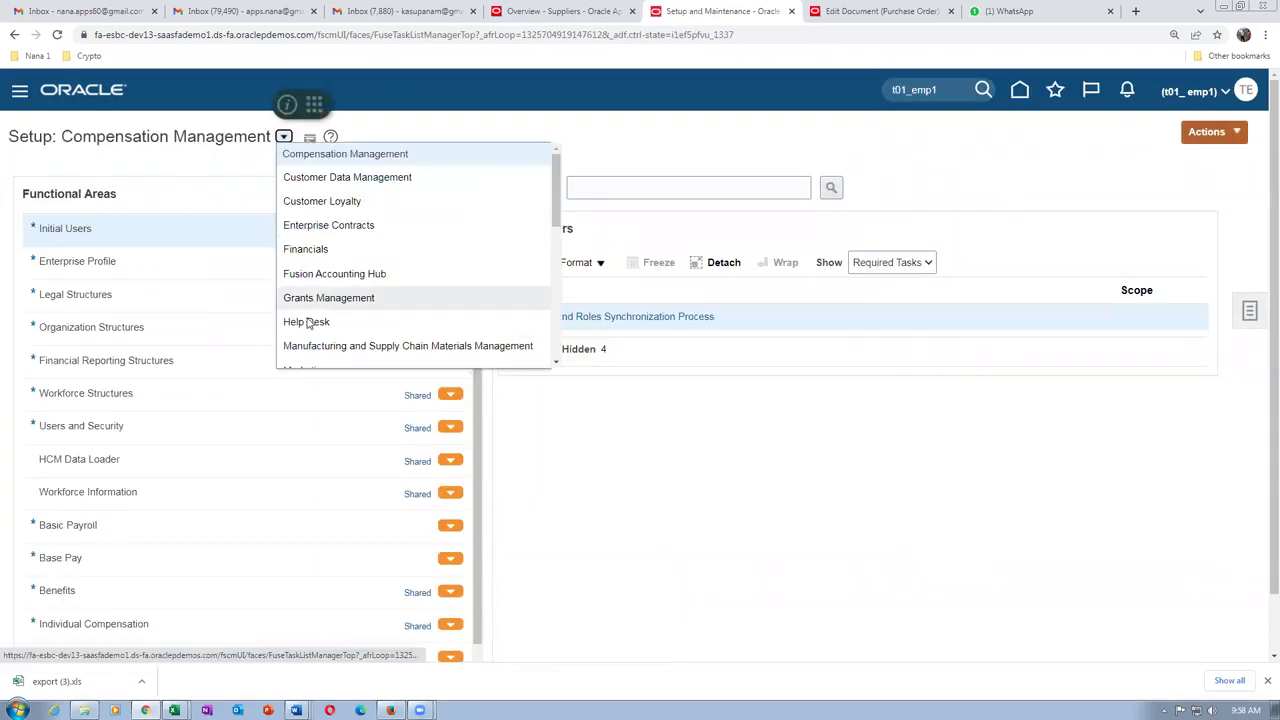
{"action": "left_click", "coordinate": [306, 344]}
{"action": "left_click", "coordinate": [680, 189]}
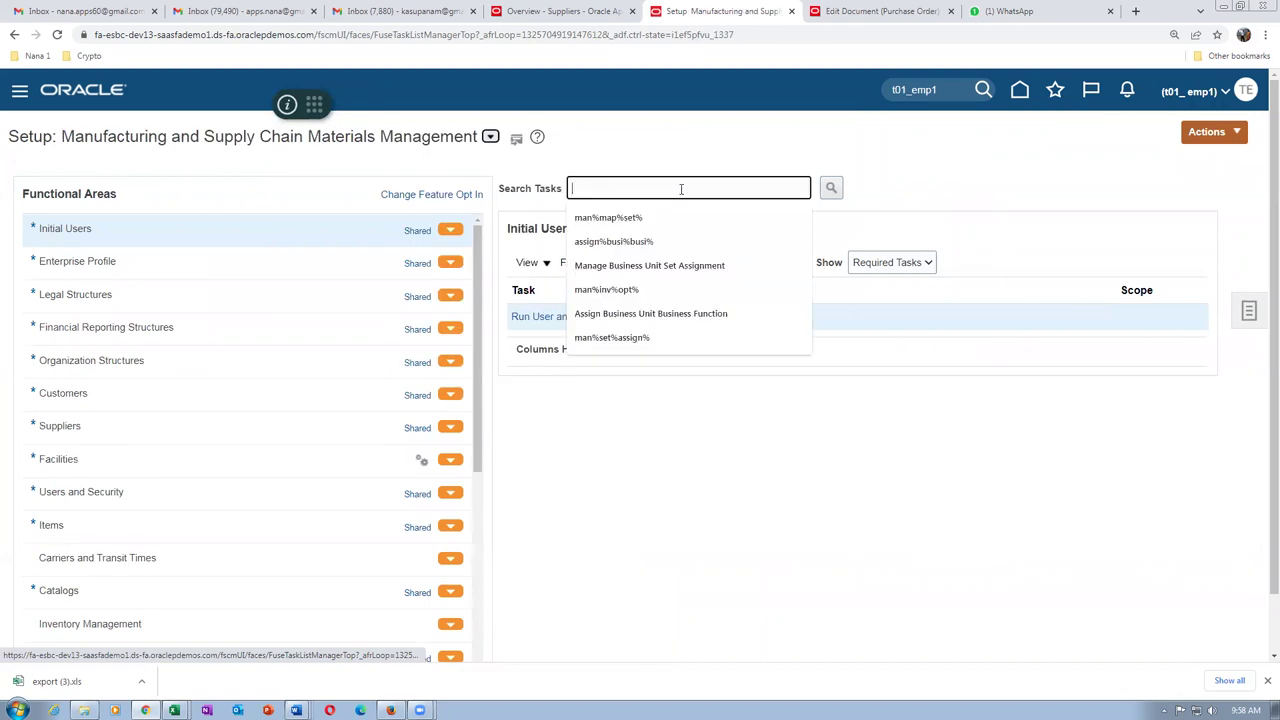
{"action": "type", "text": "man%map"}
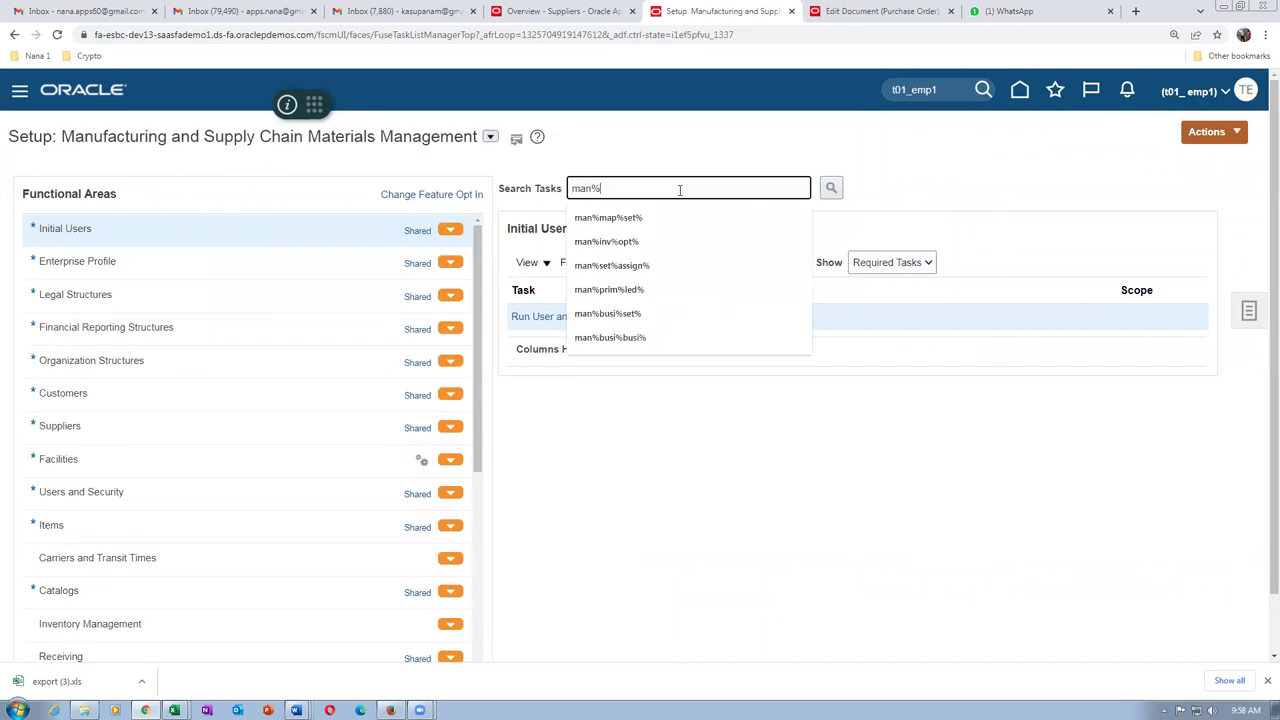
{"action": "key", "text": "Return"}
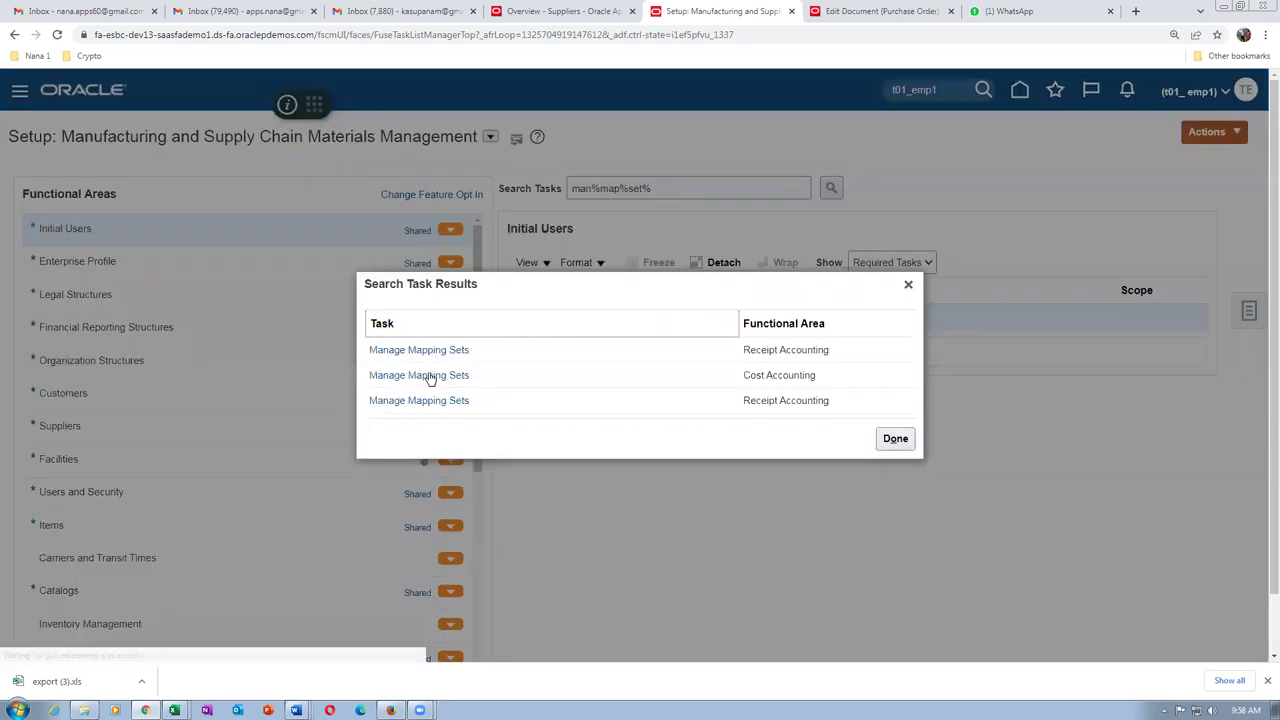
{"action": "left_click", "coordinate": [430, 376]}
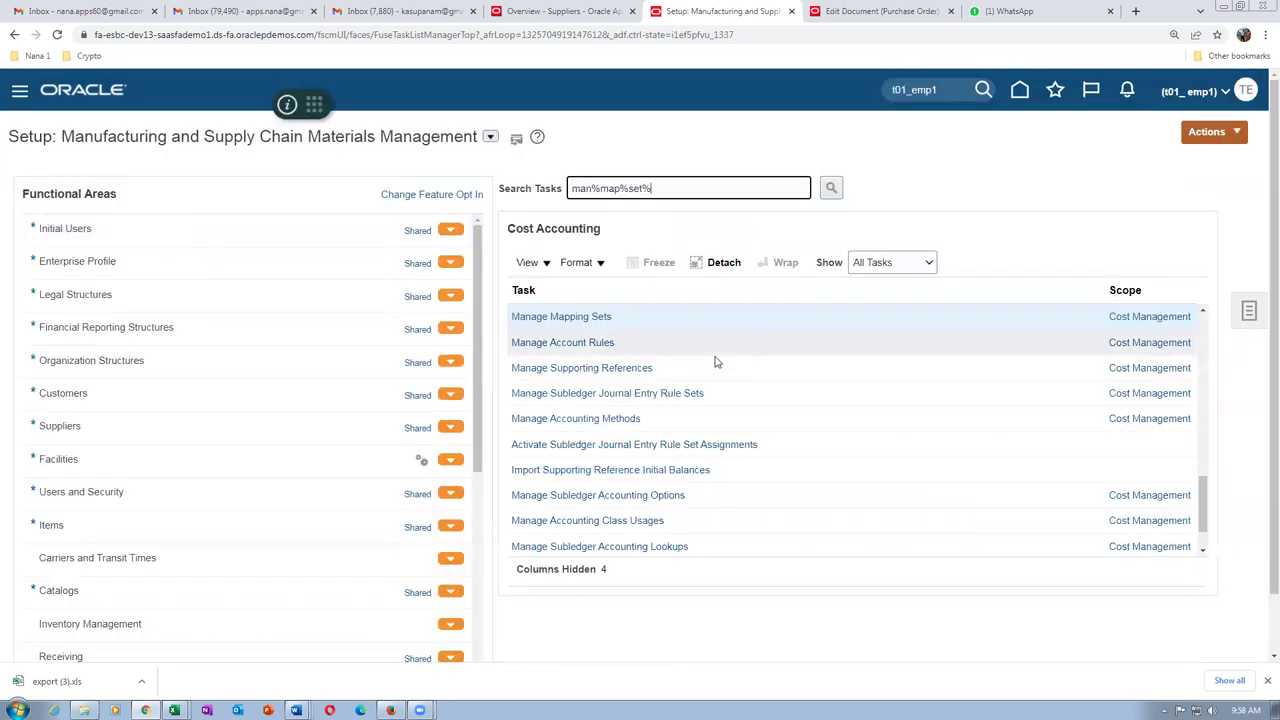
{"action": "left_click", "coordinate": [571, 317]}
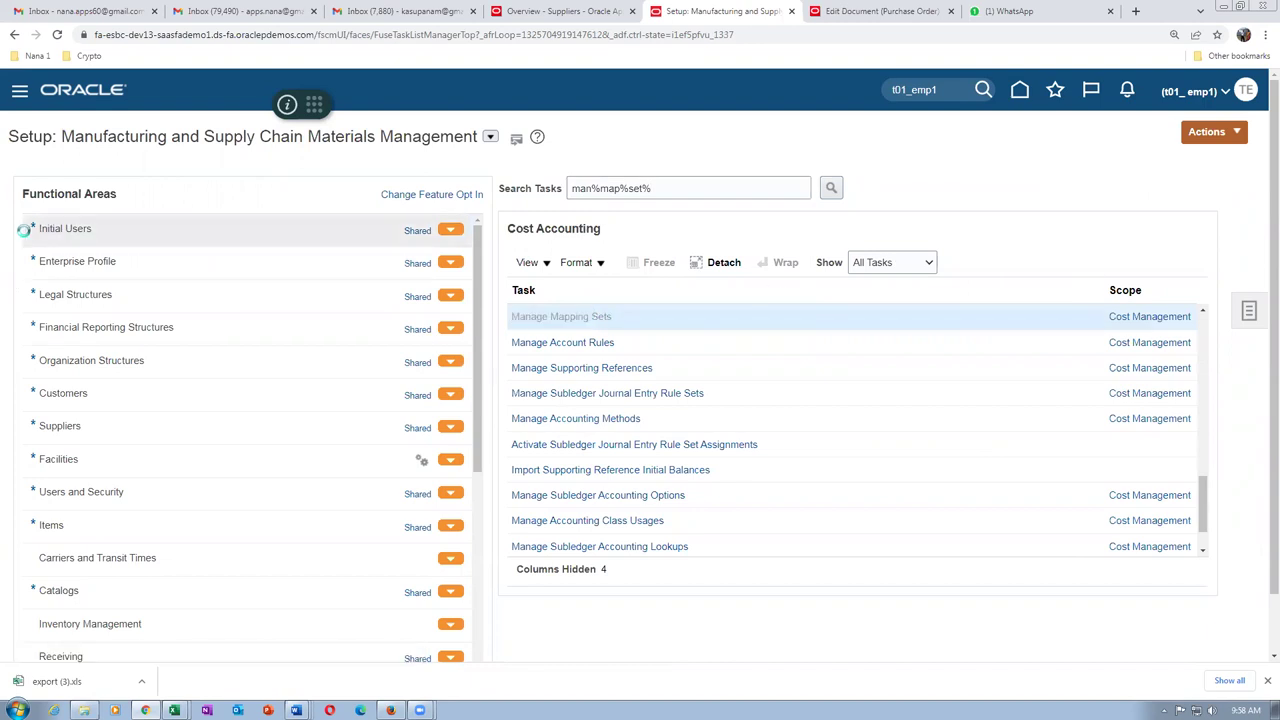
Search mapping sets for 'Accrual' and open Accrual Account - Organization for editing.
{"action": "left_click", "coordinate": [27, 177]}
{"action": "left_click", "coordinate": [209, 207]}
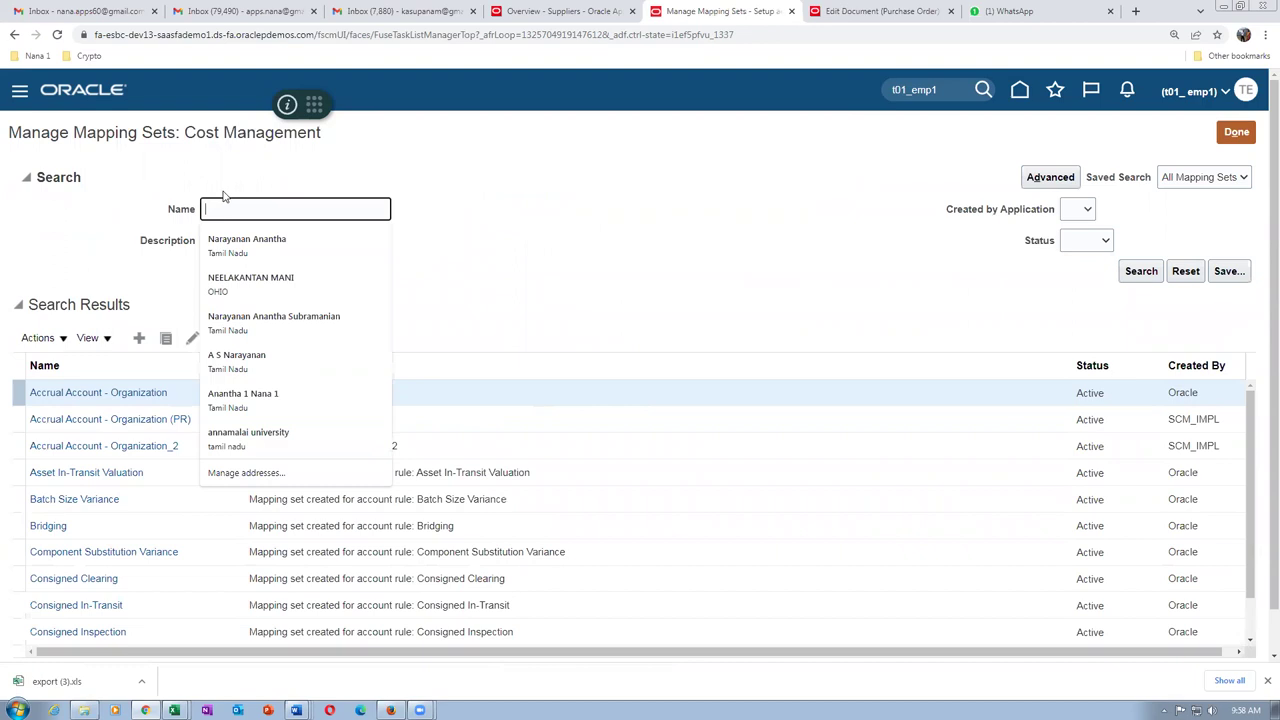
{"action": "type", "text": "Acc"}
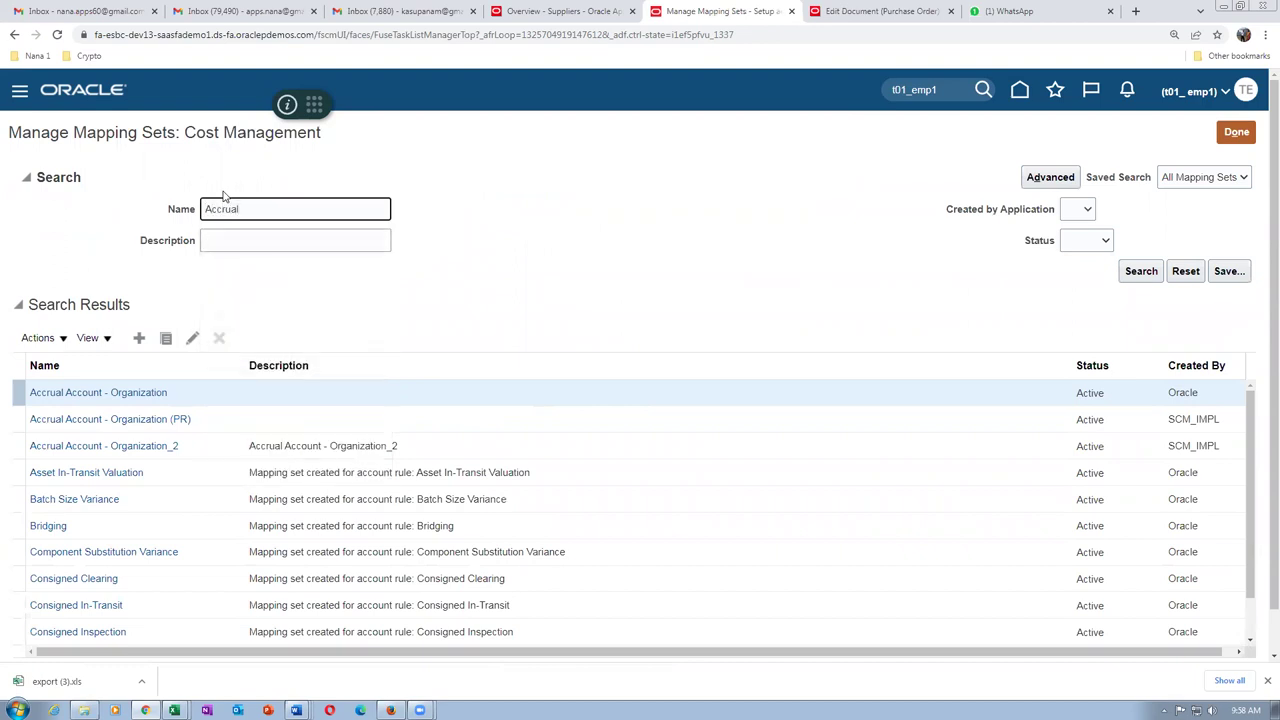
{"action": "type", "text": "rual"}
{"action": "key", "text": "Return"}
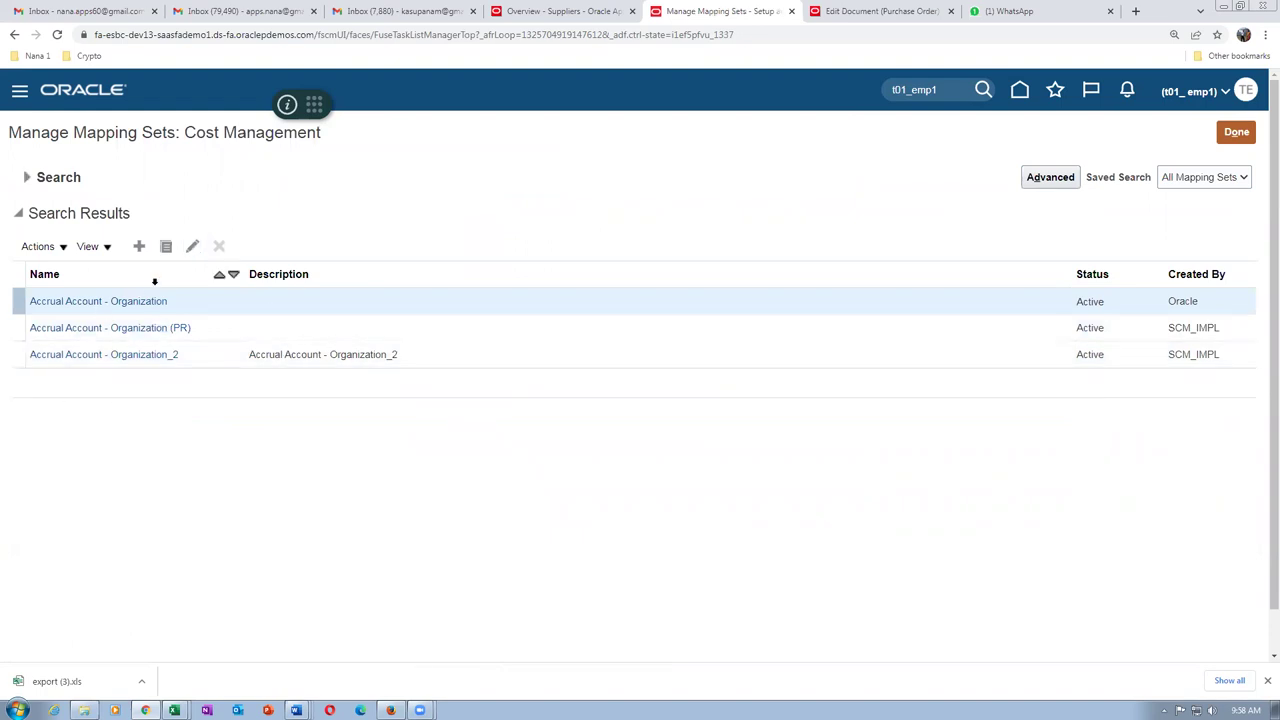
{"action": "left_click", "coordinate": [66, 302]}
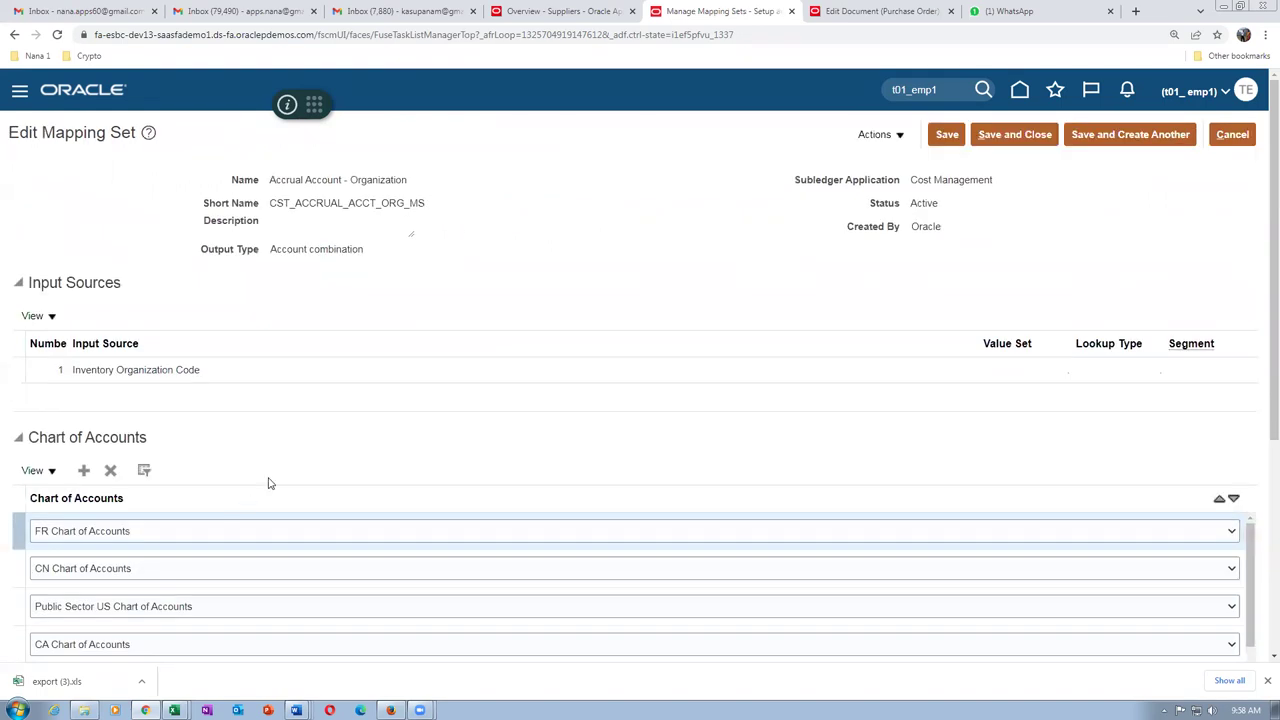
Add chart of accounts 001 t01 COA mapping input * to output 10-100-1001, then save and close.
{"action": "left_click", "coordinate": [85, 470]}
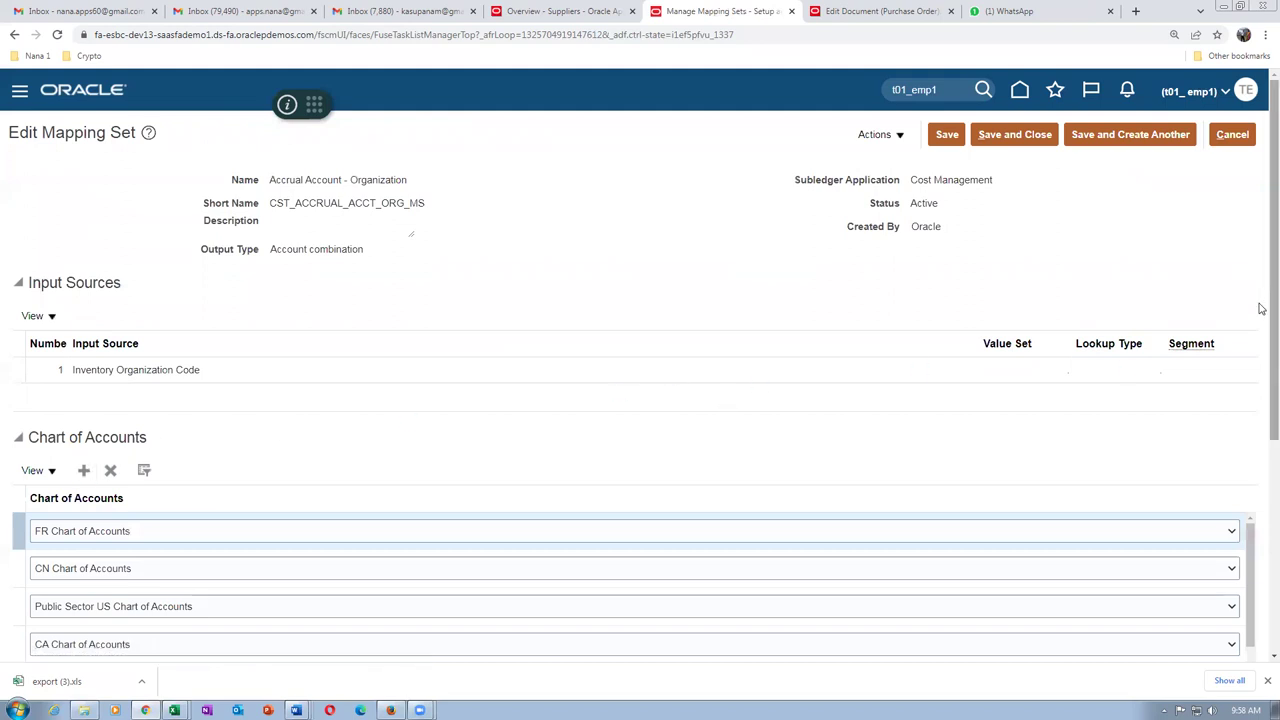
{"action": "scroll", "coordinate": [1257, 320], "scroll_direction": "down", "scroll_amount": 3}
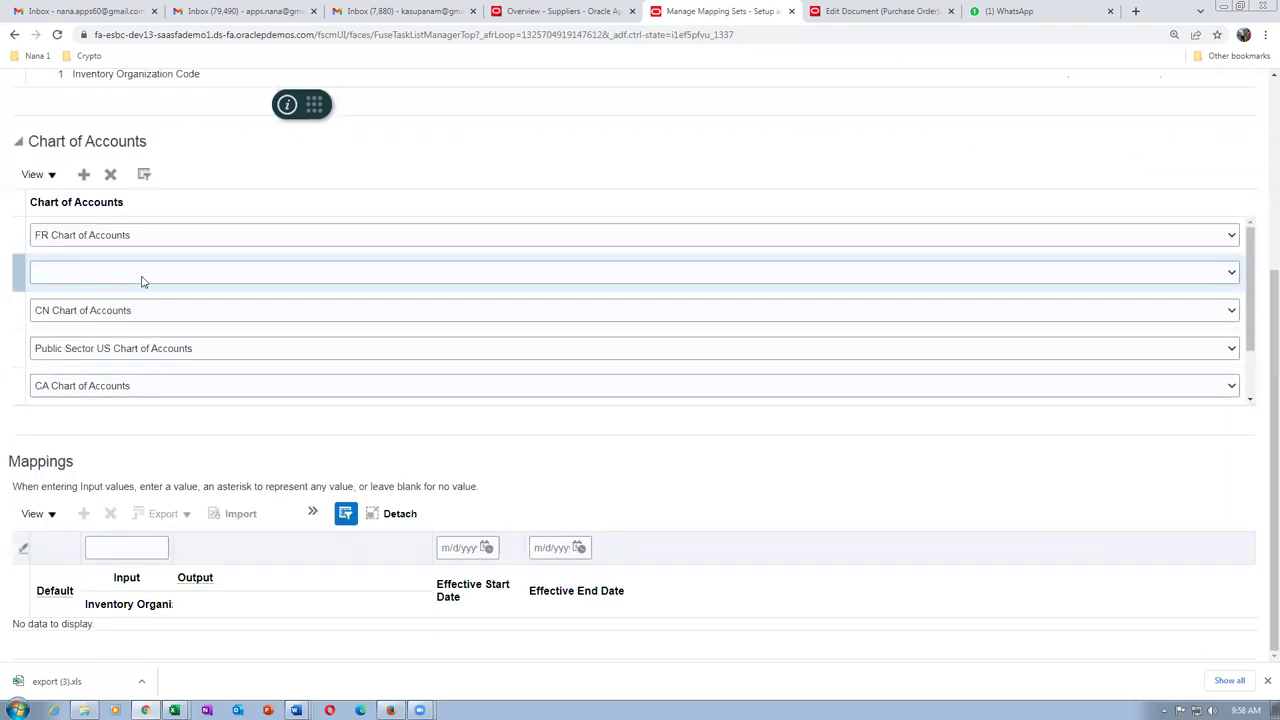
{"action": "left_click", "coordinate": [141, 280]}
{"action": "left_click", "coordinate": [132, 303]}
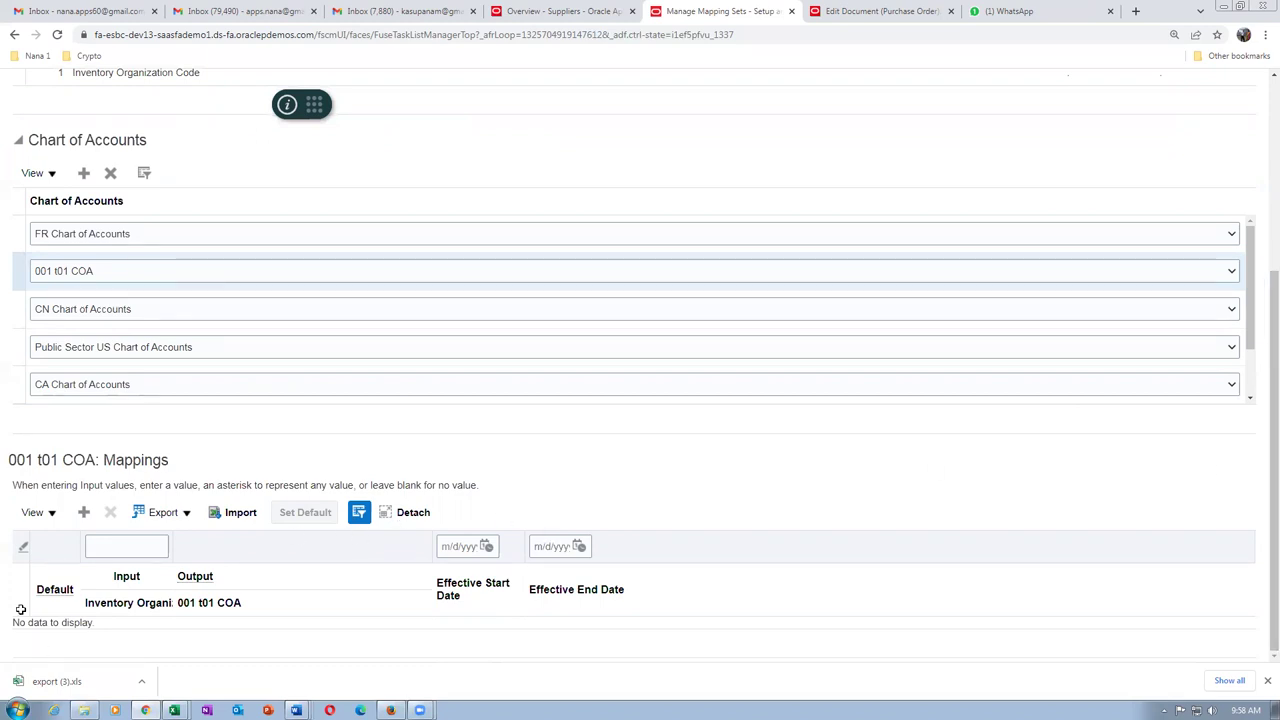
{"action": "left_click", "coordinate": [85, 512]}
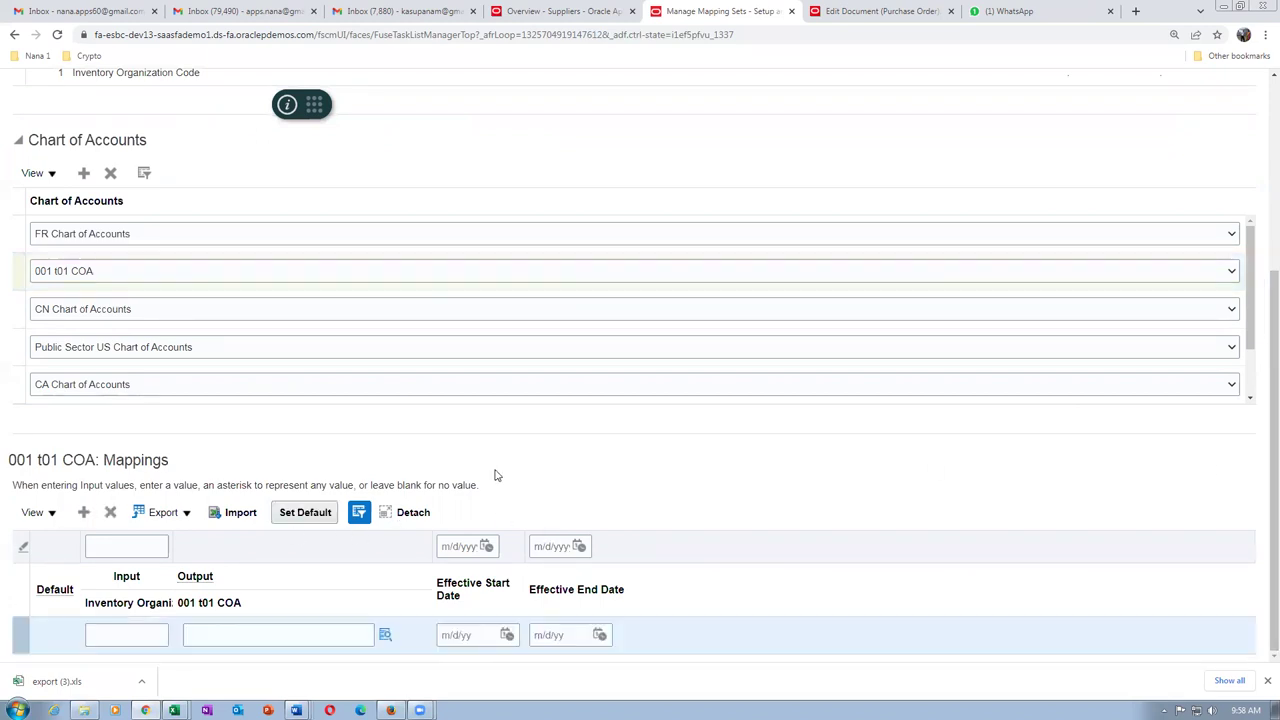
{"action": "left_click", "coordinate": [249, 641]}
{"action": "type", "text": "10-100-1001"}
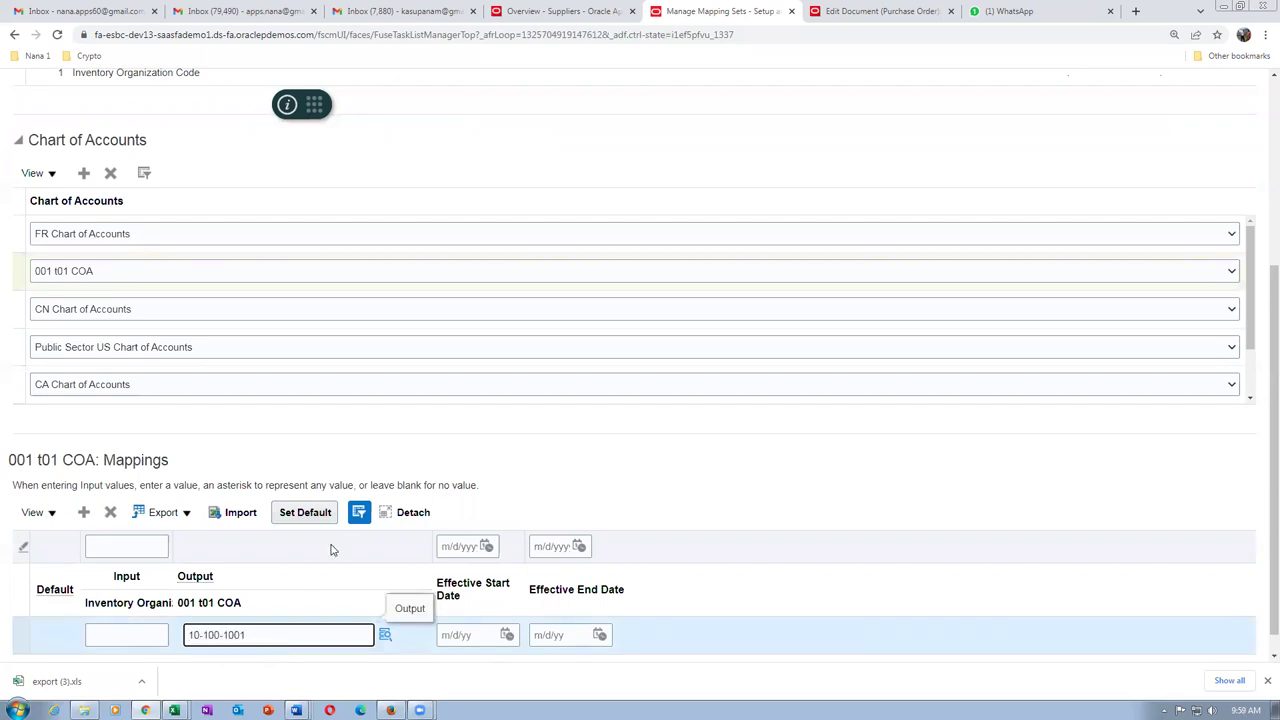
{"action": "left_click", "coordinate": [136, 634]}
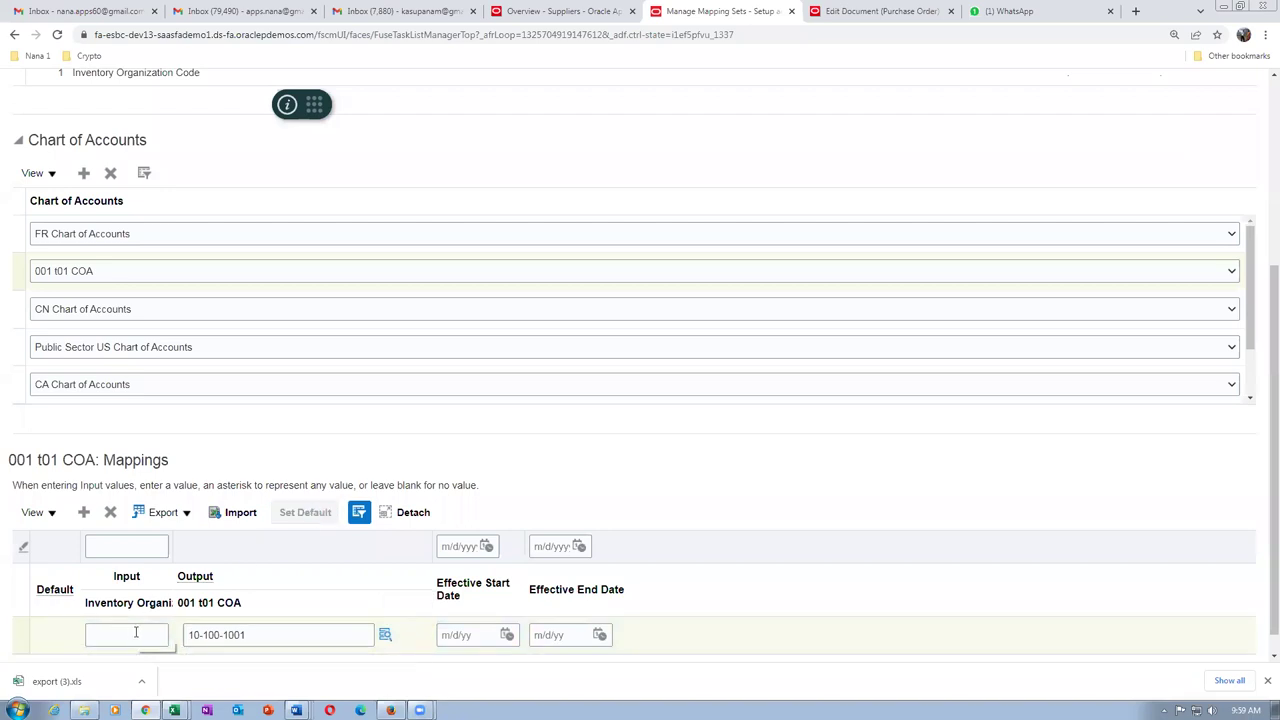
{"action": "type", "text": "*"}
{"action": "key", "text": "Return"}
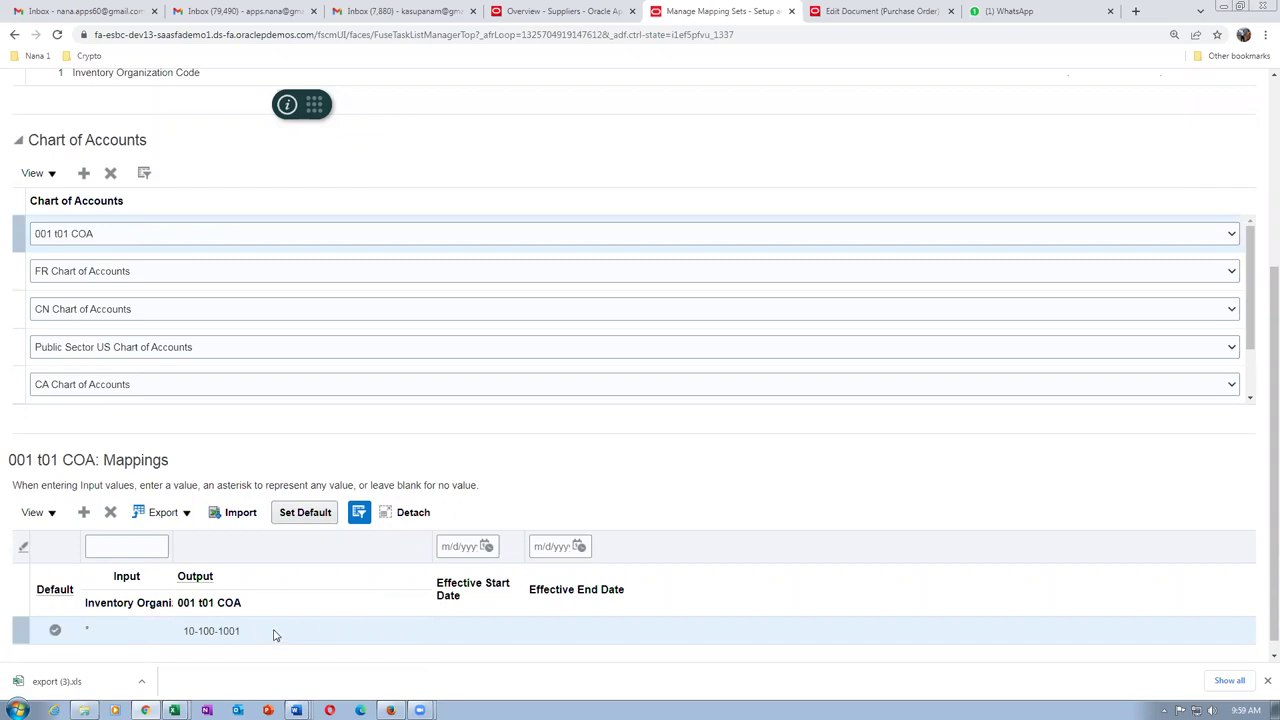
{"action": "left_click_drag", "start_coordinate": [1260, 403], "coordinate": [1261, 188]}
{"action": "left_click", "coordinate": [1013, 135]}
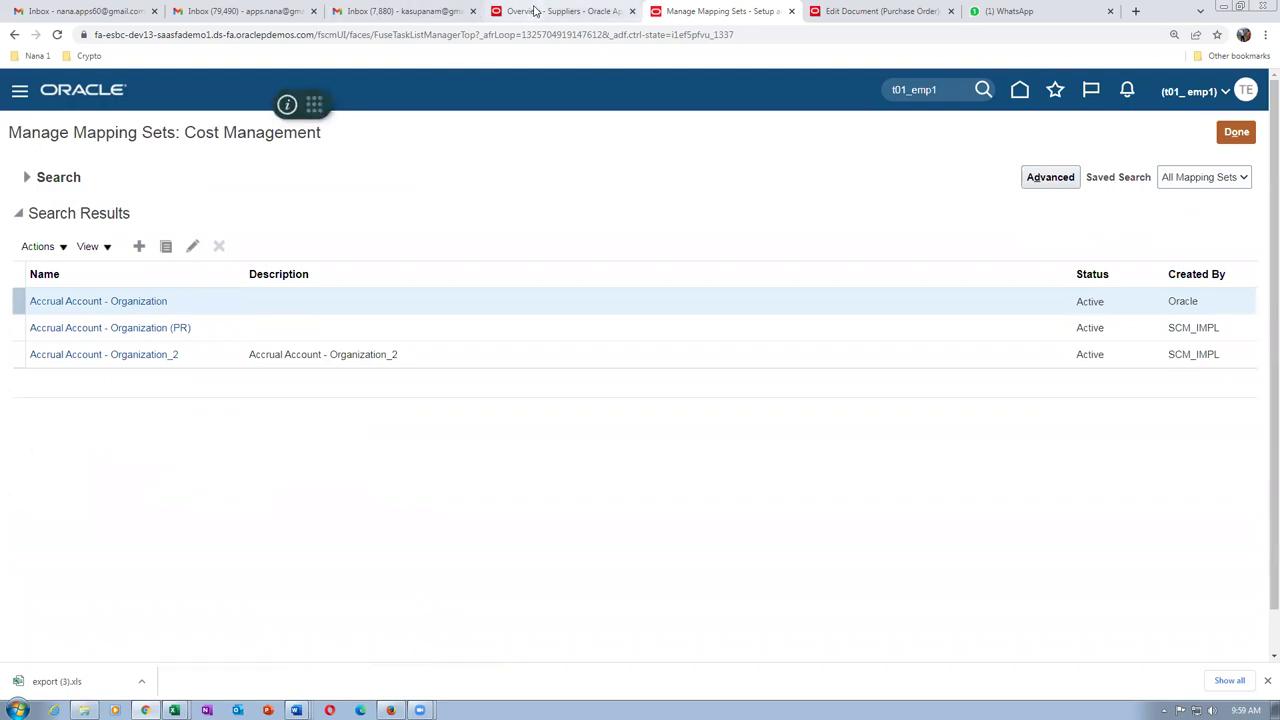
Dismiss the accrual errors, edit distribution 1 and rebuild accounts so its accrual account becomes 10-100-1001.
{"action": "left_click", "coordinate": [885, 11]}
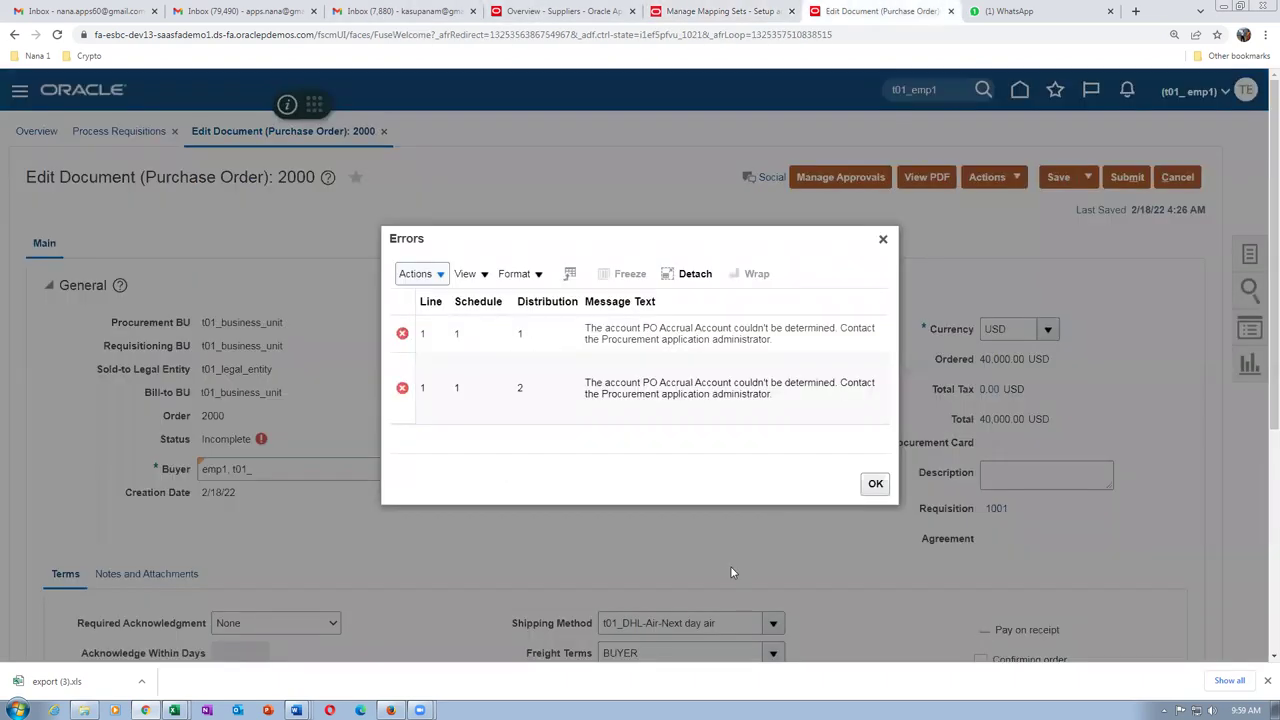
{"action": "left_click", "coordinate": [875, 484]}
{"action": "scroll", "coordinate": [394, 295], "scroll_direction": "down", "scroll_amount": 3}
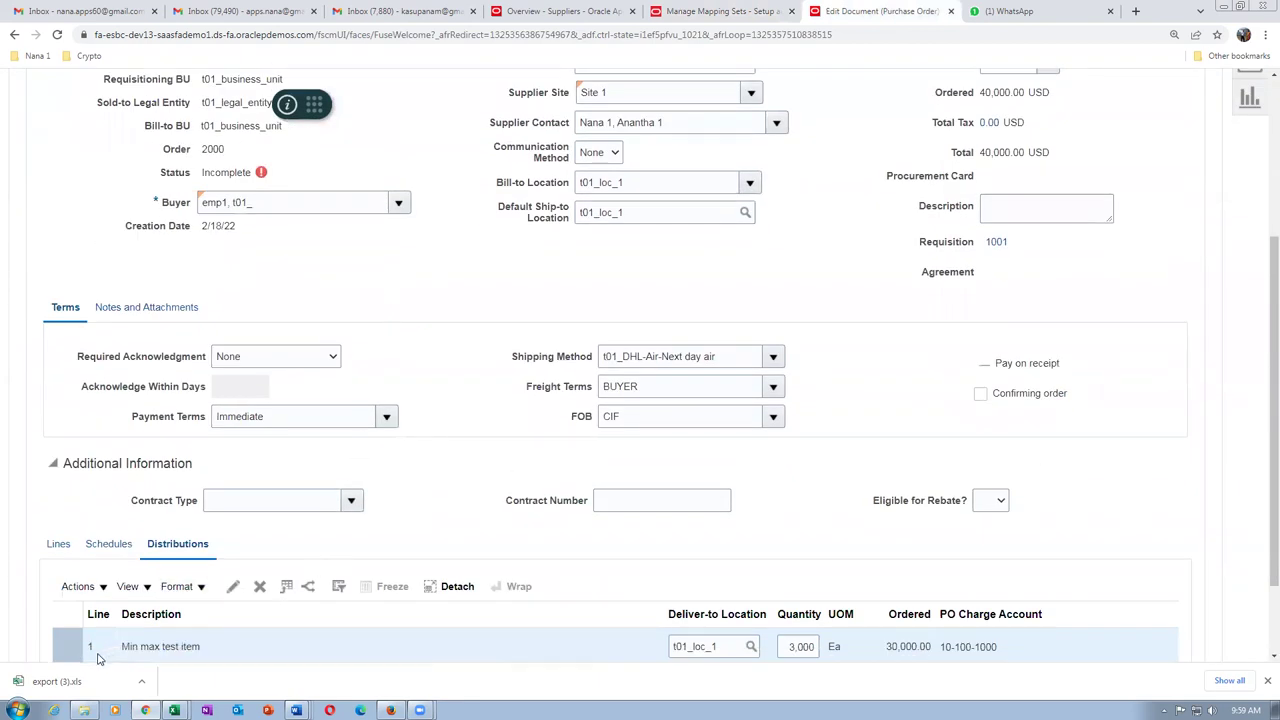
{"action": "left_click", "coordinate": [233, 586]}
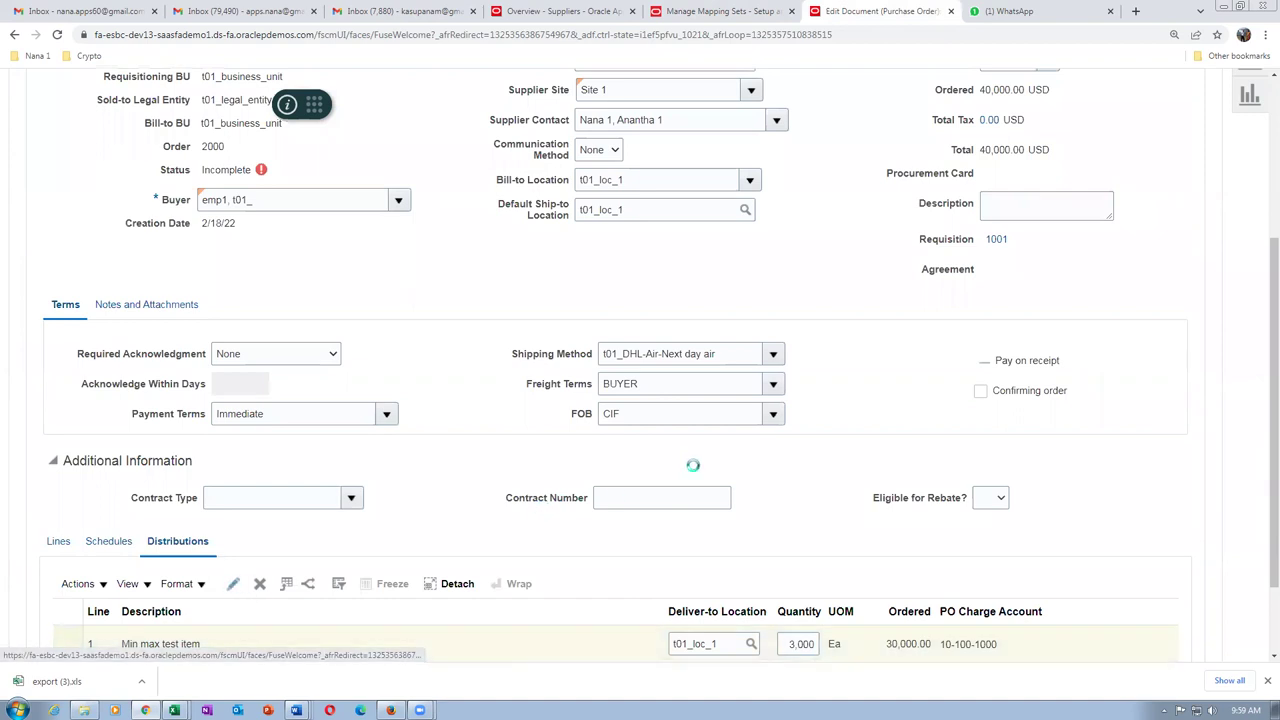
{"action": "scroll", "coordinate": [403, 486], "scroll_direction": "down", "scroll_amount": 3}
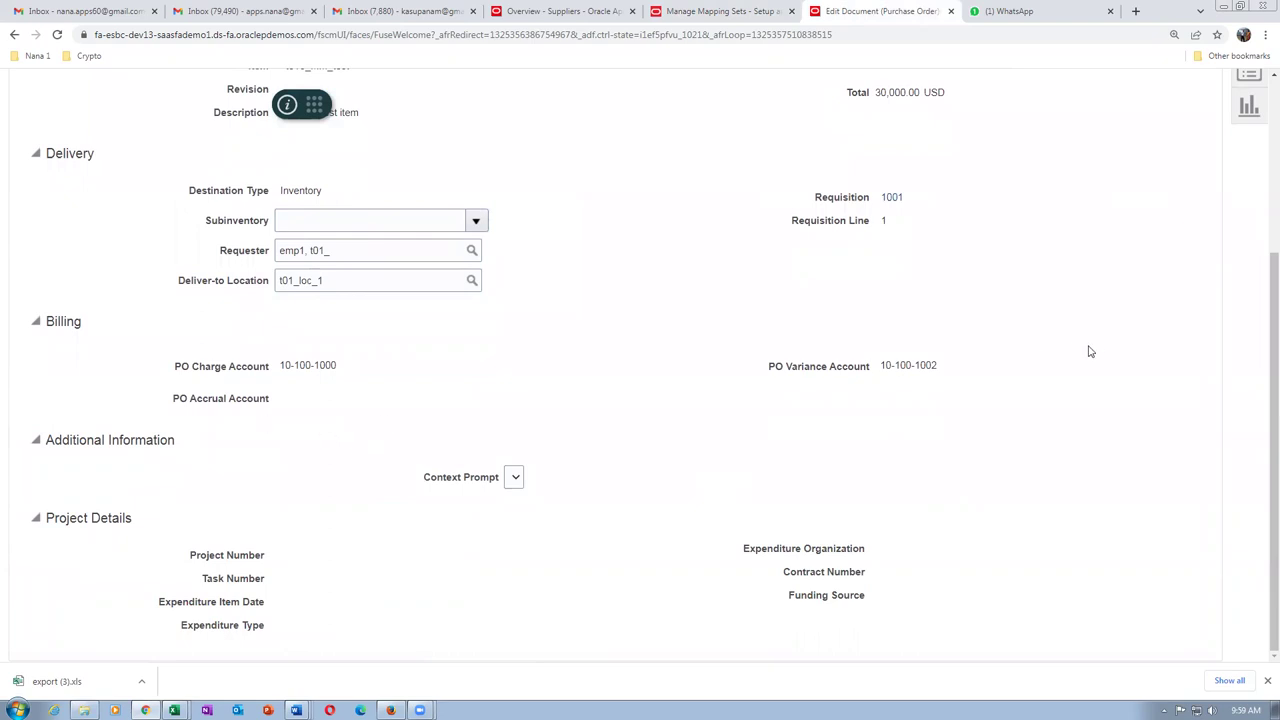
{"action": "scroll", "coordinate": [1095, 352], "scroll_direction": "up", "scroll_amount": 3}
{"action": "left_click", "coordinate": [1075, 180]}
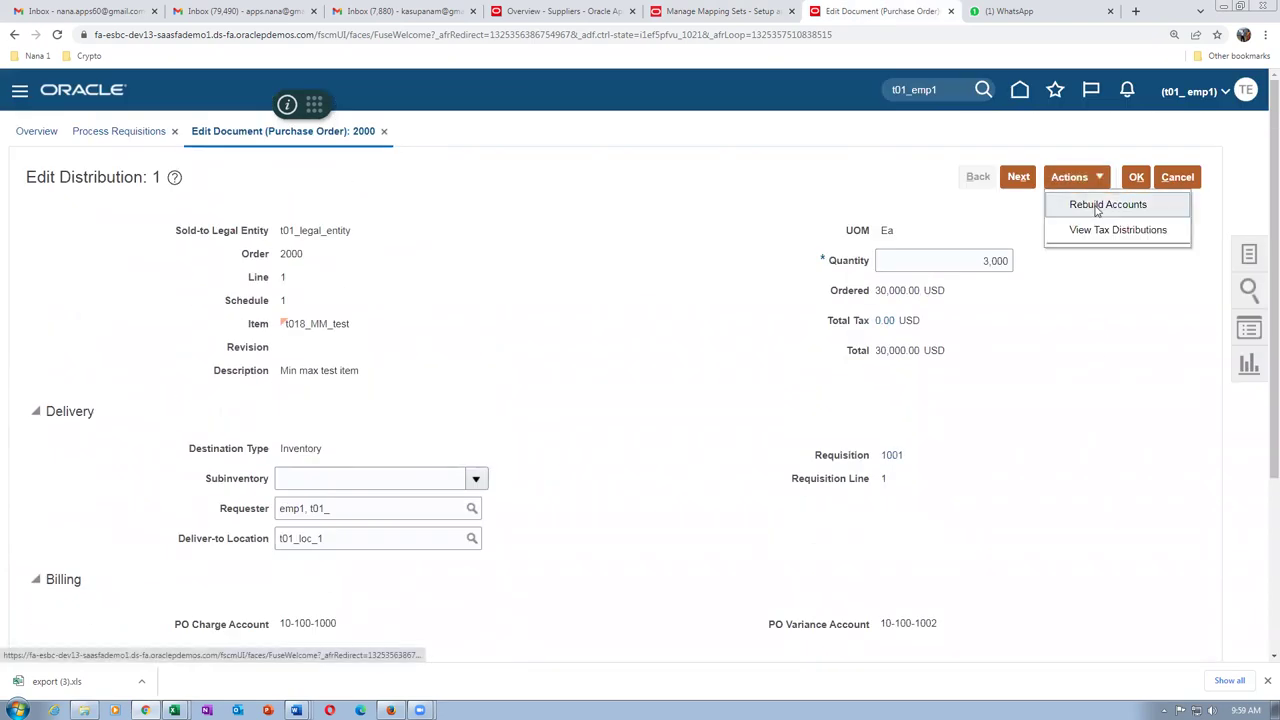
{"action": "left_click", "coordinate": [1097, 205]}
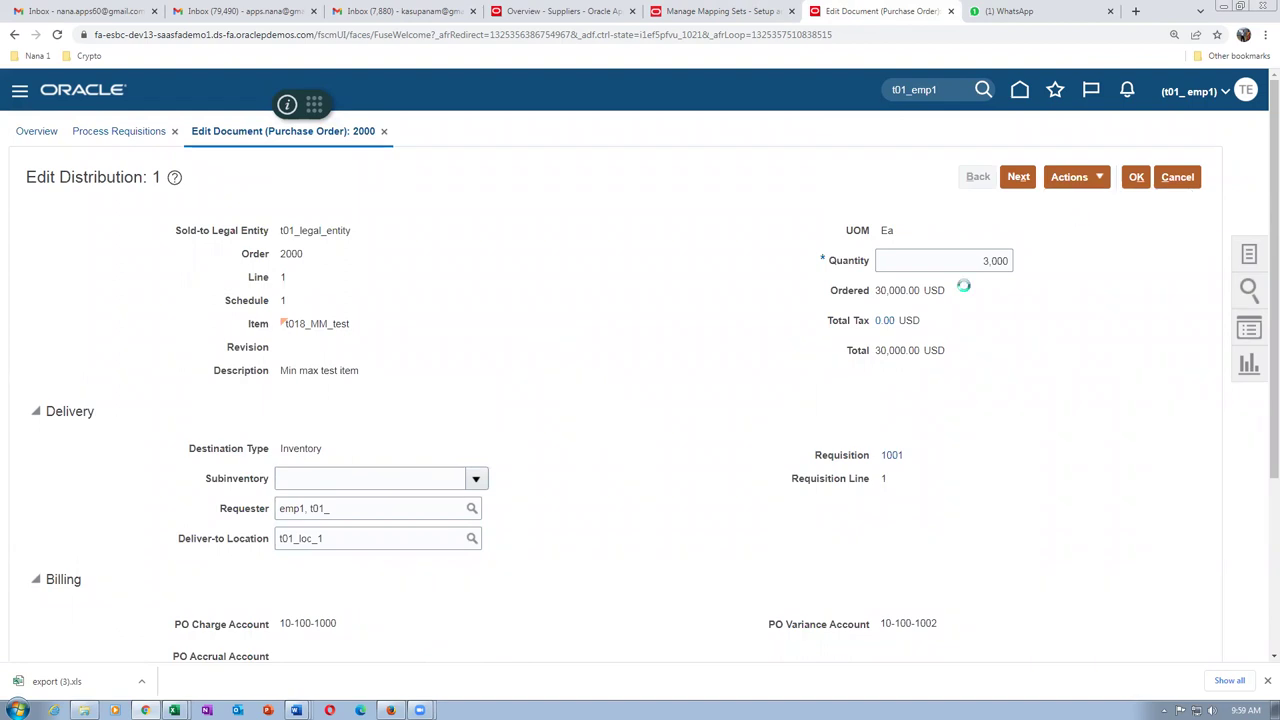
{"action": "scroll", "coordinate": [280, 479], "scroll_direction": "down", "scroll_amount": 2}
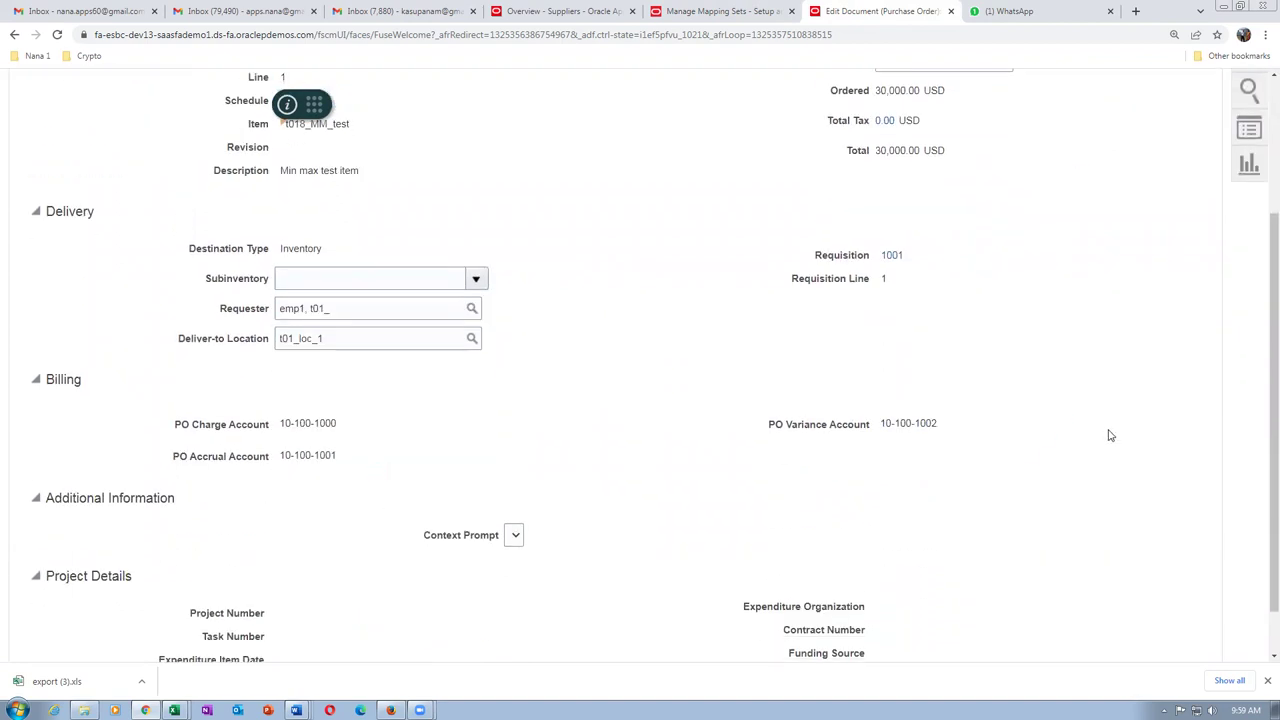
{"action": "scroll", "coordinate": [1110, 435], "scroll_direction": "up", "scroll_amount": 2}
{"action": "left_click", "coordinate": [1136, 177]}
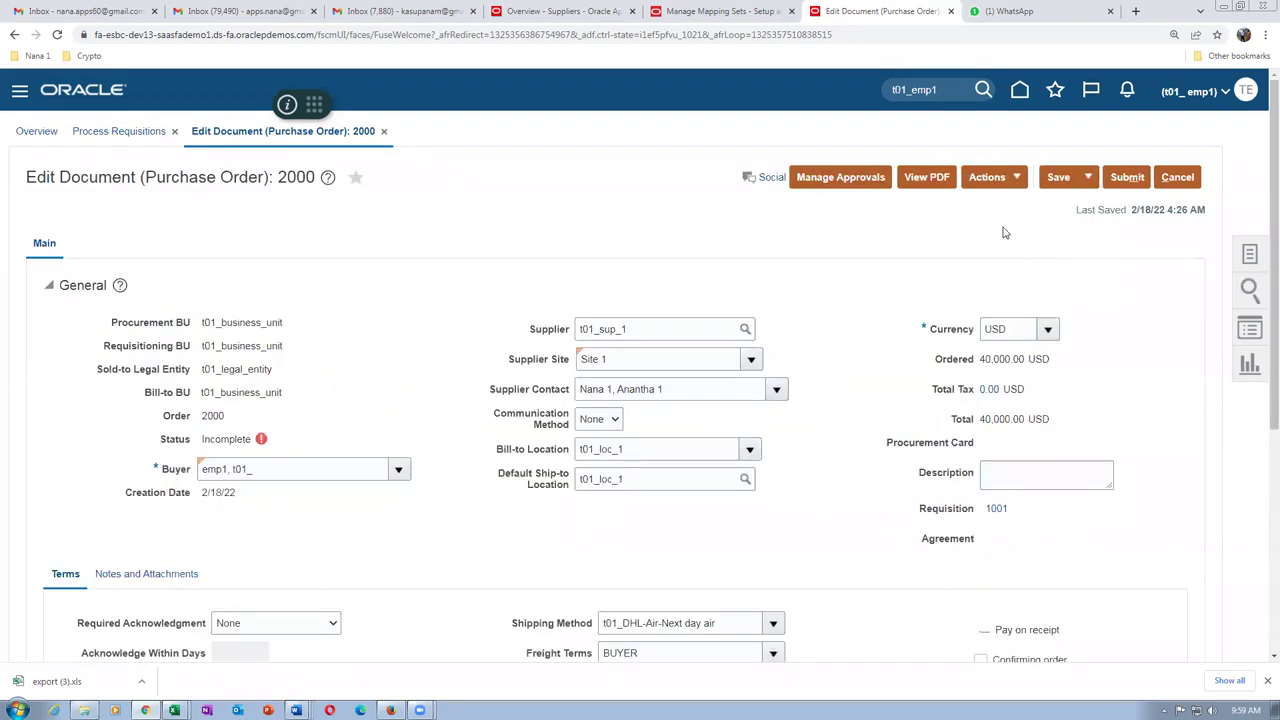
Validate purchase order 2000 and confirm no errors were found.
{"action": "left_click", "coordinate": [995, 178]}
{"action": "left_click", "coordinate": [1005, 205]}
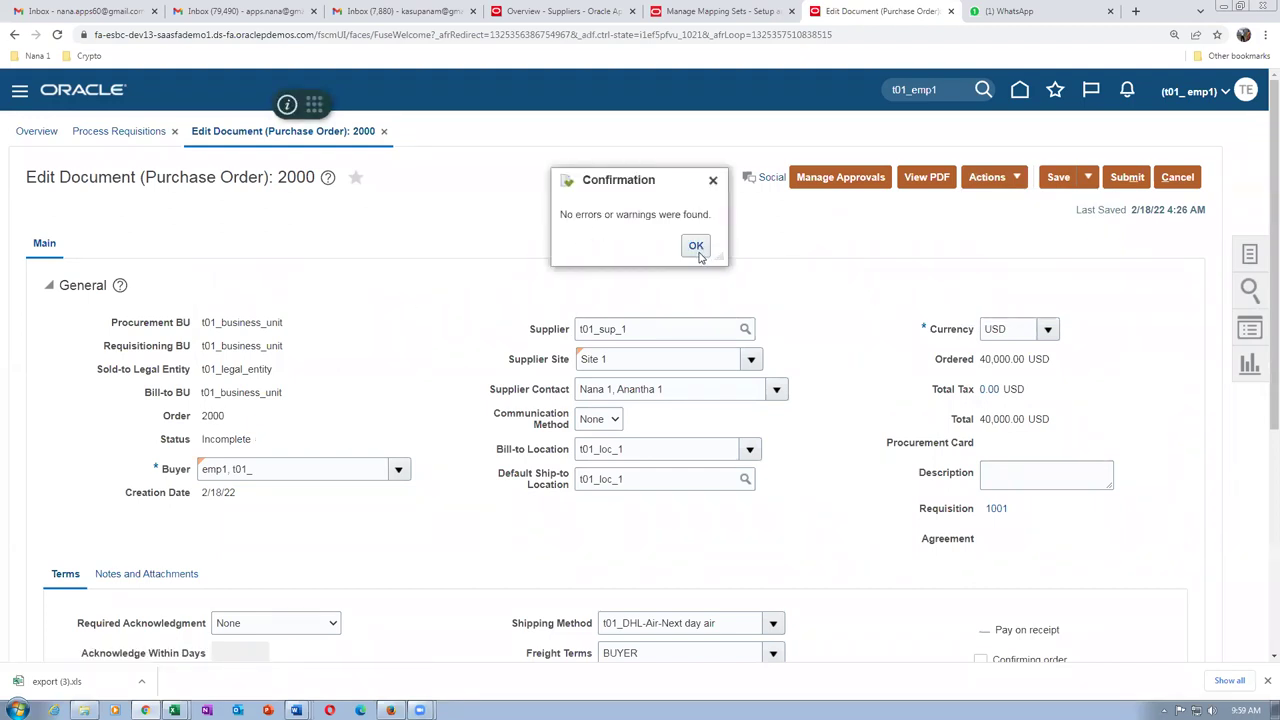
{"action": "left_click", "coordinate": [696, 247]}
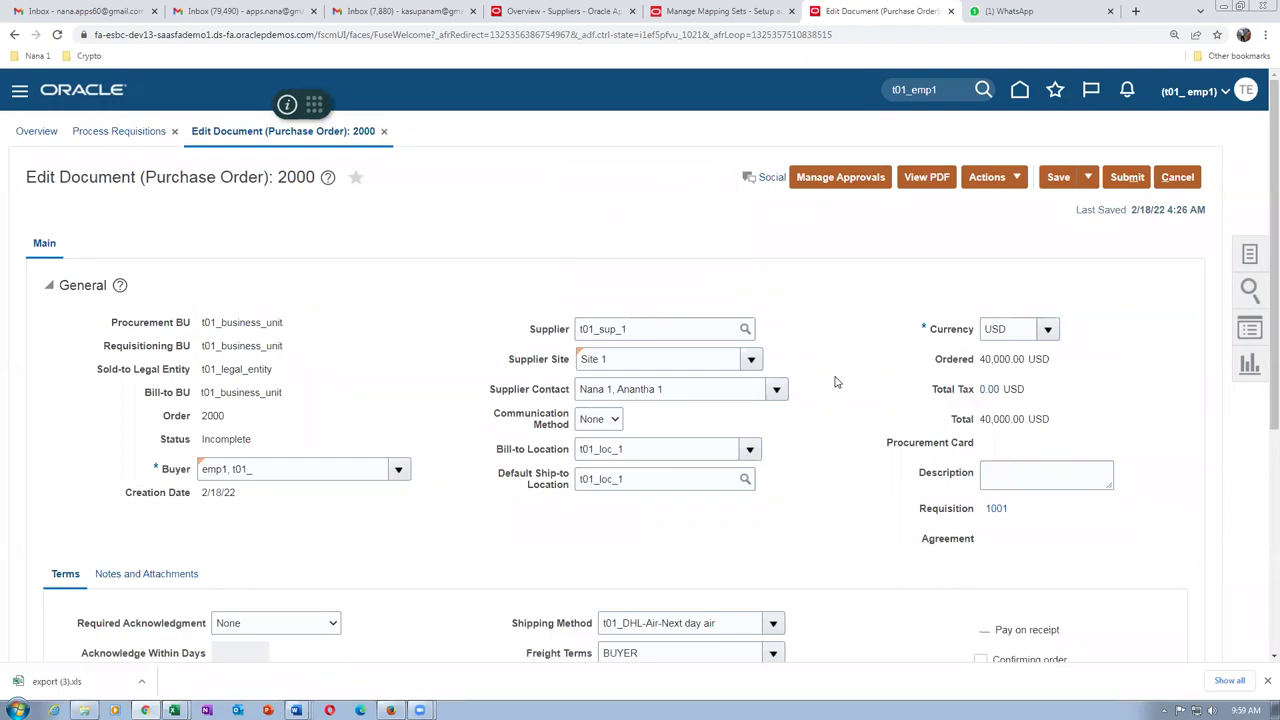
Submit purchase order 2000 for approval and acknowledge the submission message.
{"action": "left_click", "coordinate": [1011, 177]}
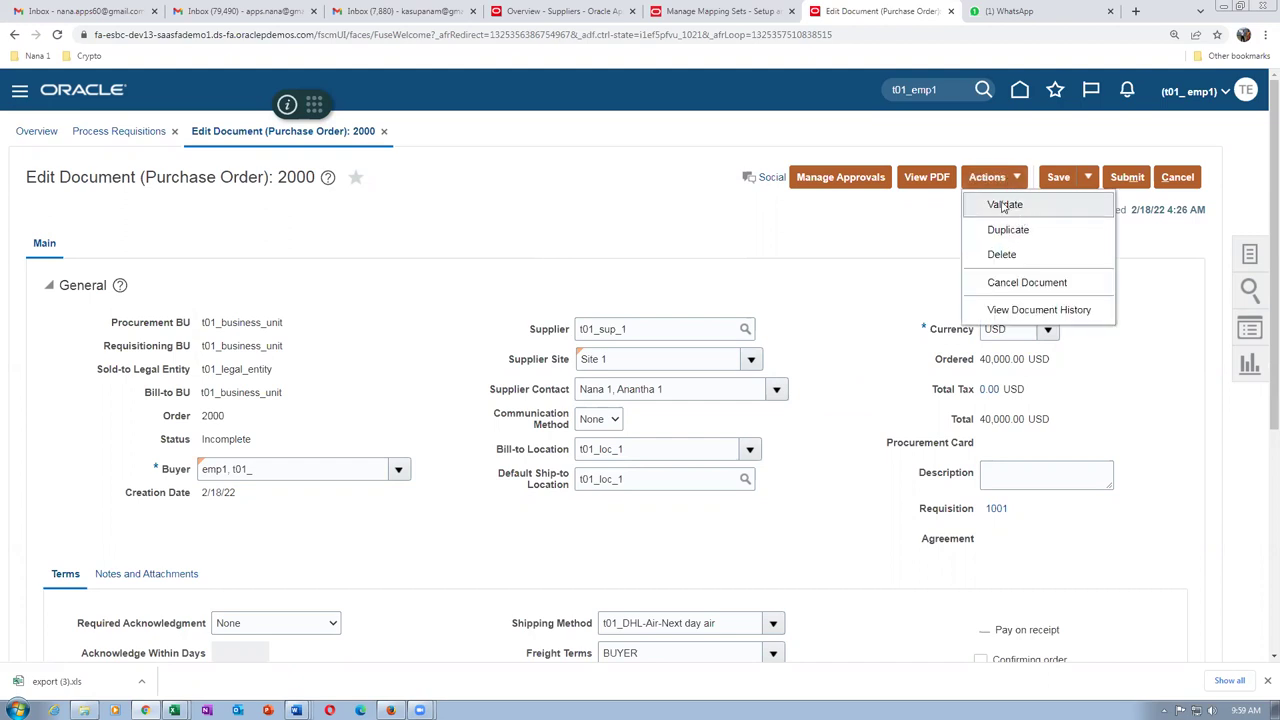
{"action": "left_click", "coordinate": [791, 251]}
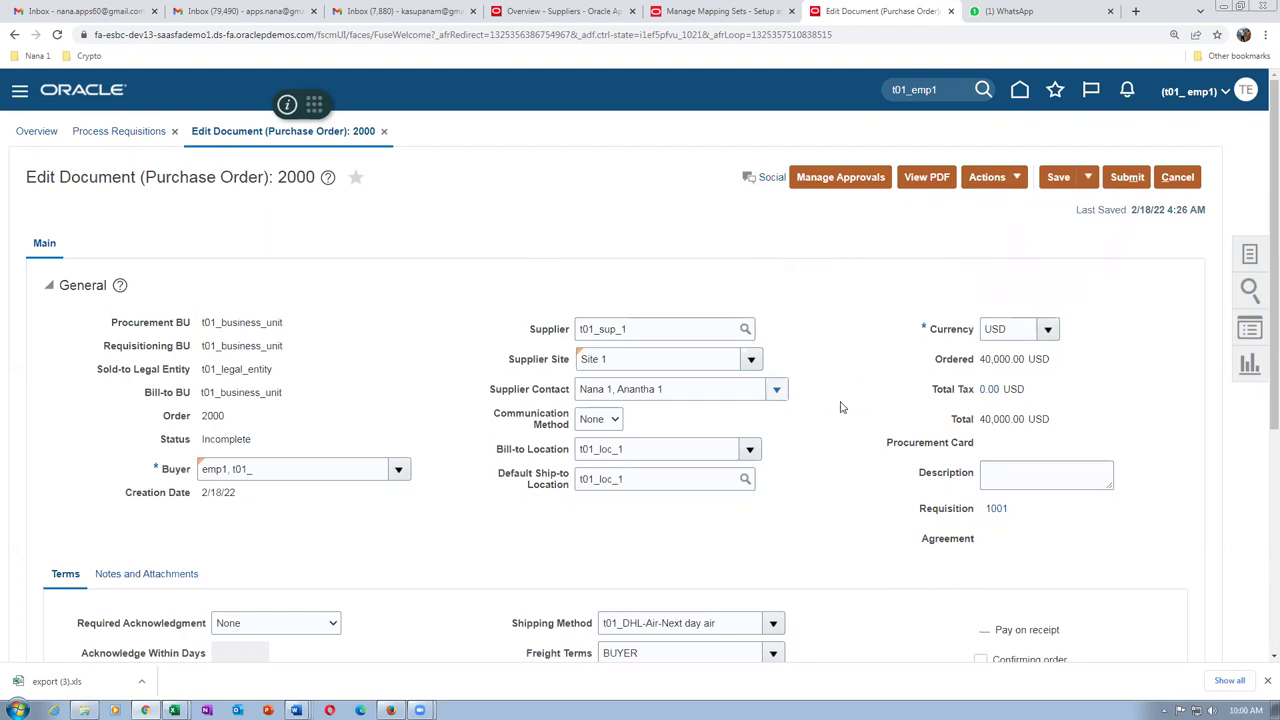
{"action": "left_click", "coordinate": [1130, 178]}
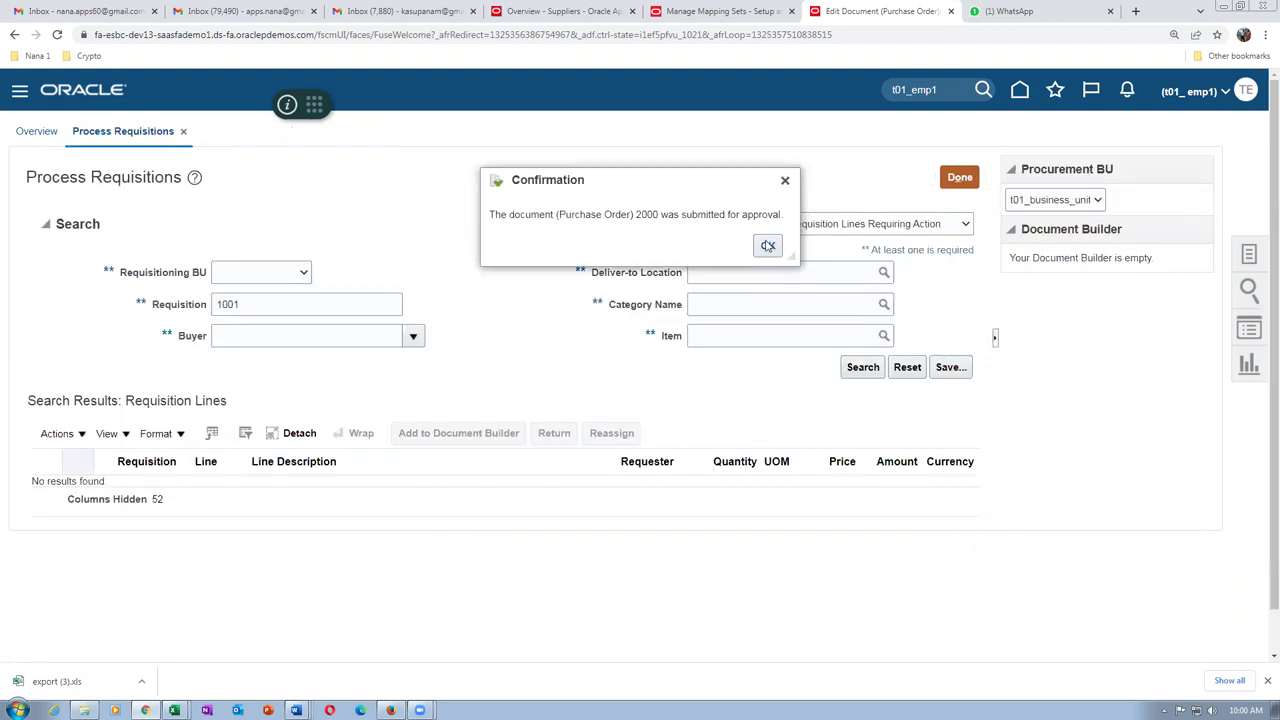
{"action": "left_click", "coordinate": [767, 246]}
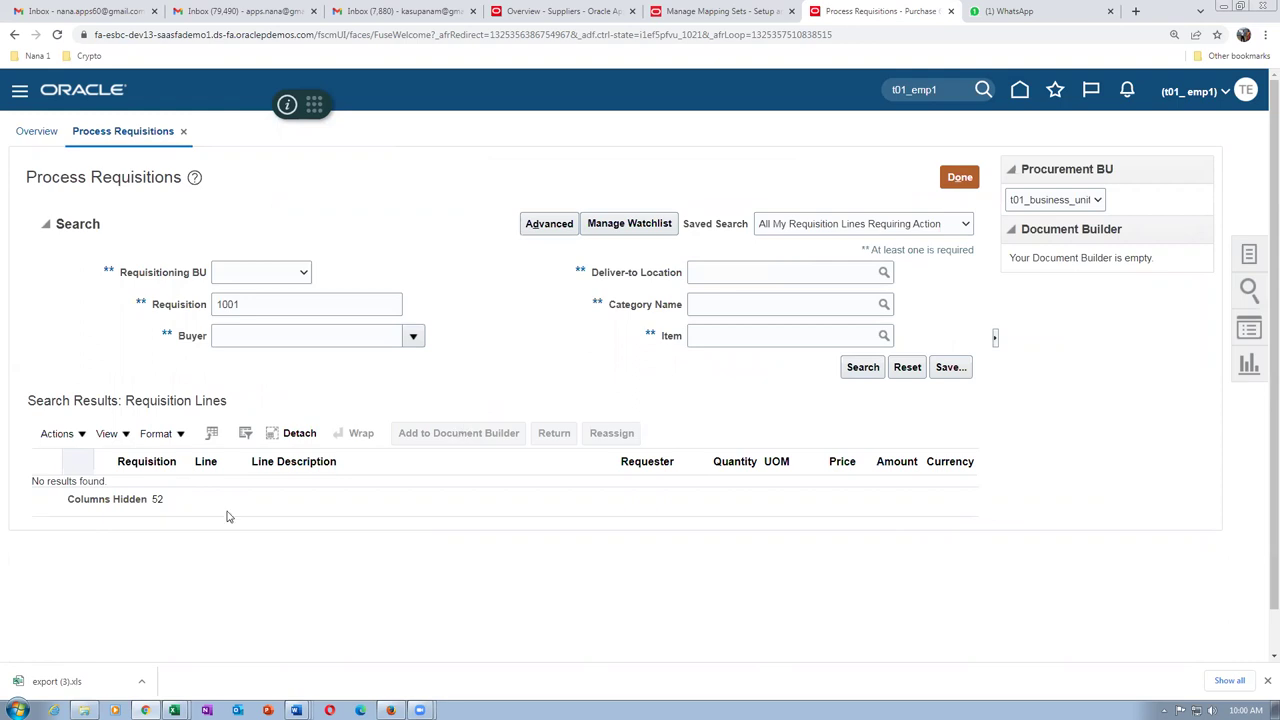
Search Manage Orders for order 2000 and check its Pending Approval approval details.
{"action": "left_click", "coordinate": [966, 178]}
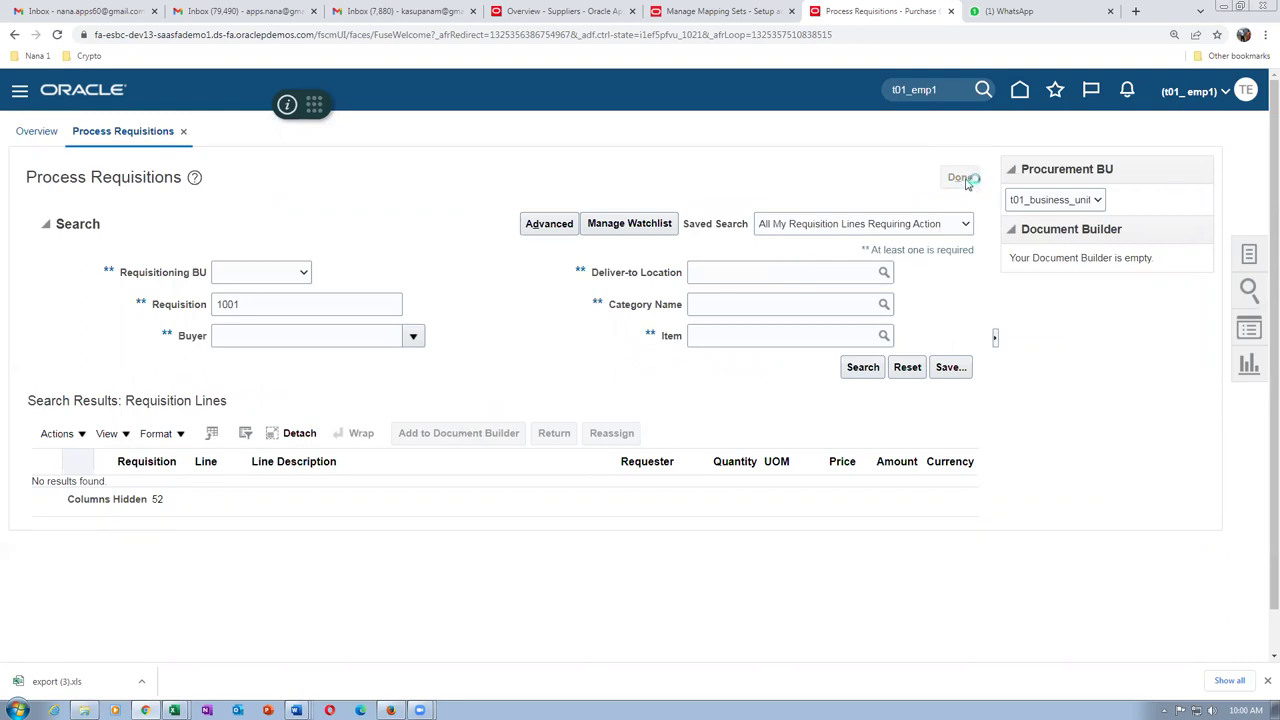
{"action": "left_click", "coordinate": [1250, 256]}
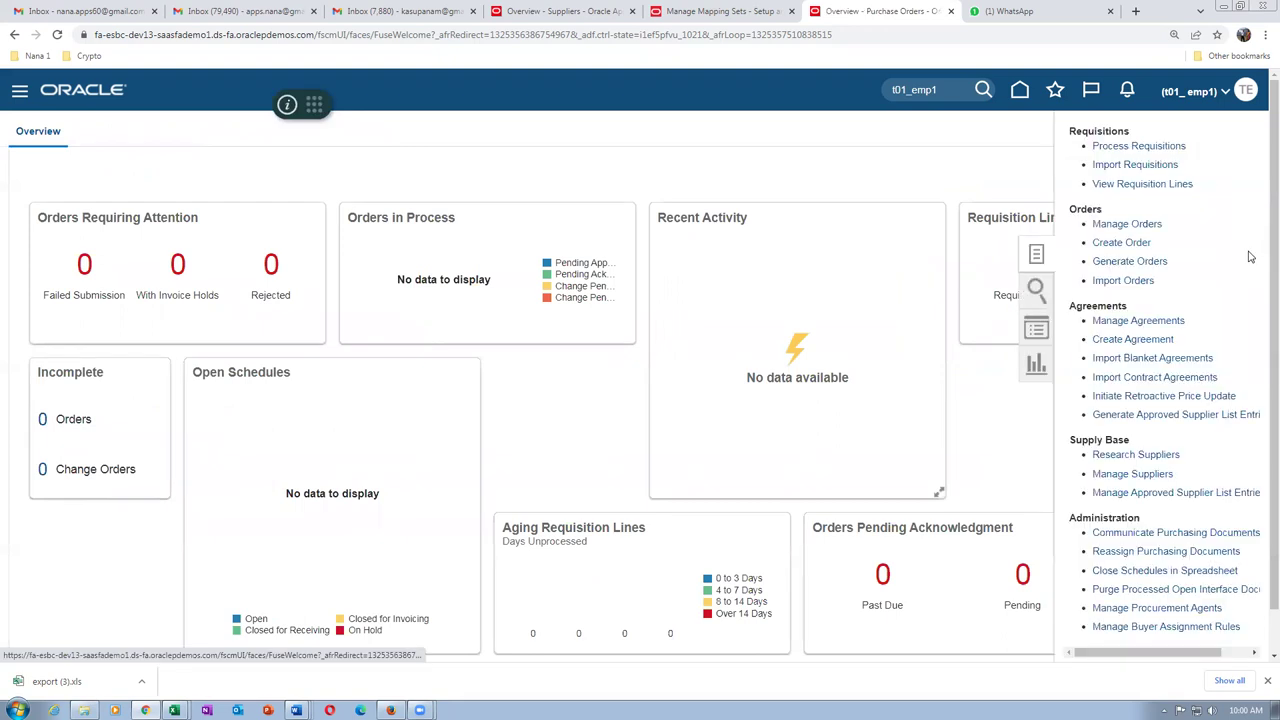
{"action": "left_click", "coordinate": [1138, 226]}
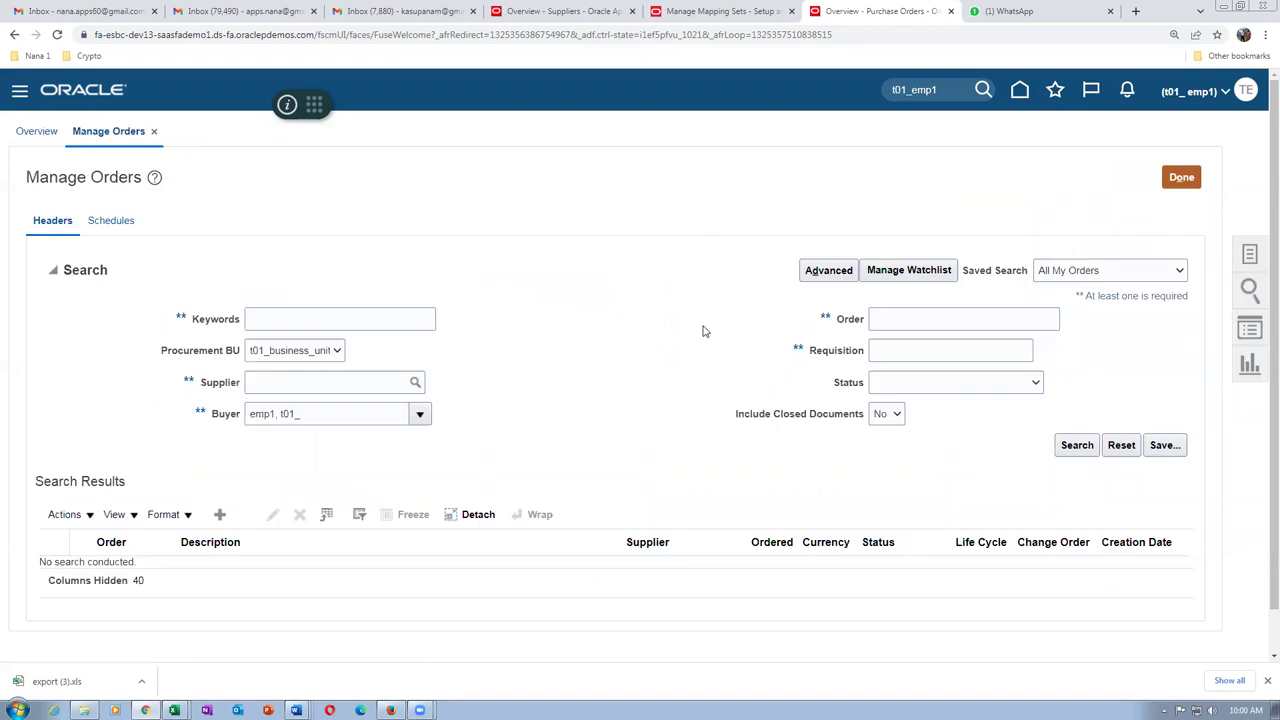
{"action": "left_click", "coordinate": [946, 321]}
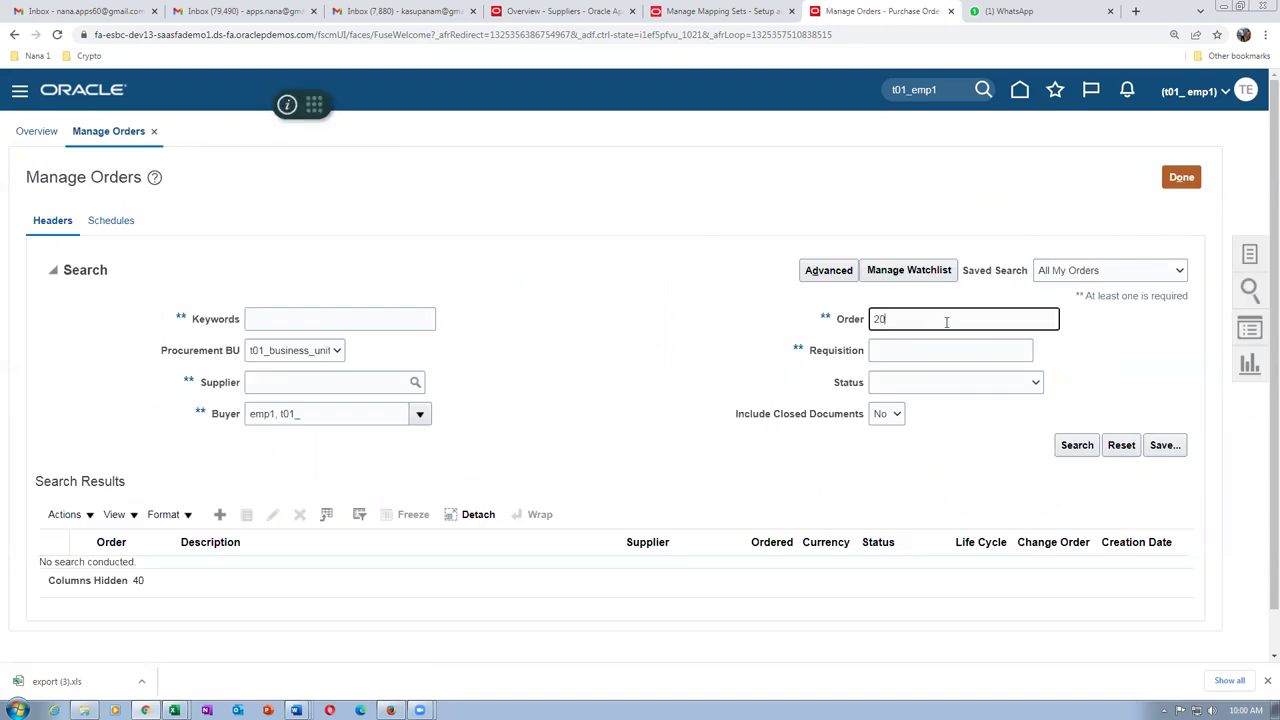
{"action": "left_click", "coordinate": [1080, 446]}
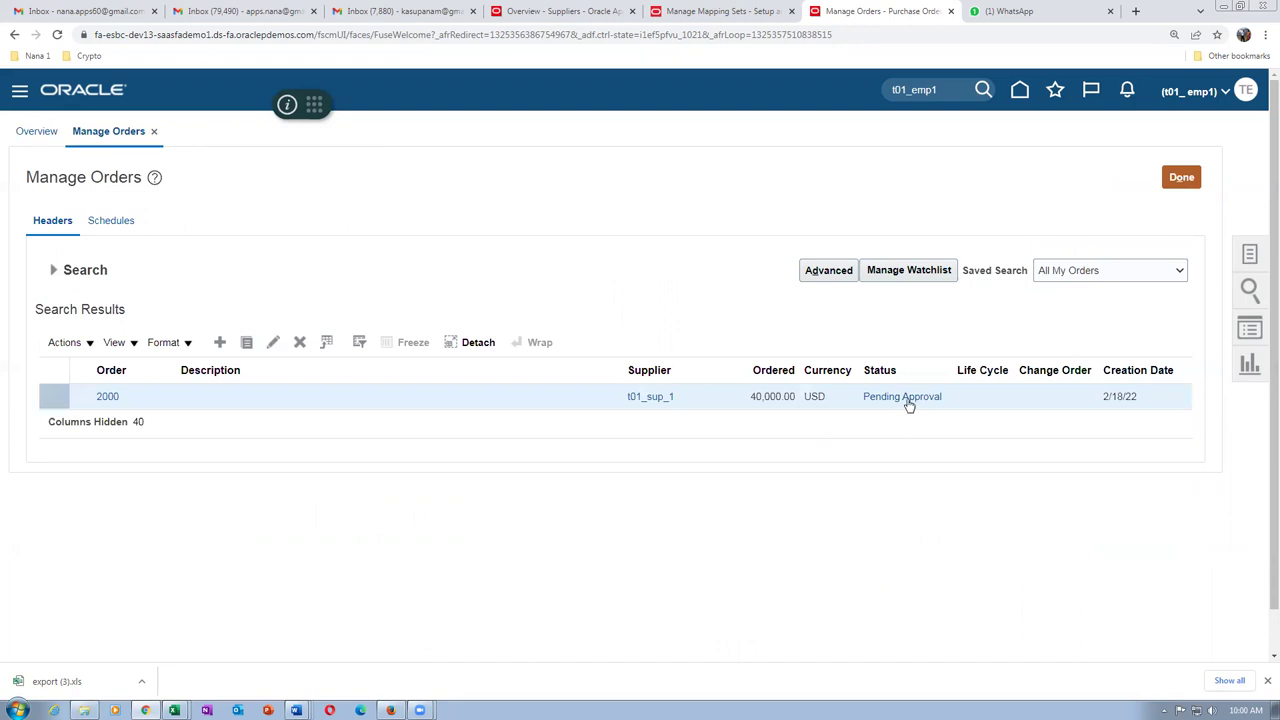
{"action": "left_click", "coordinate": [905, 398]}
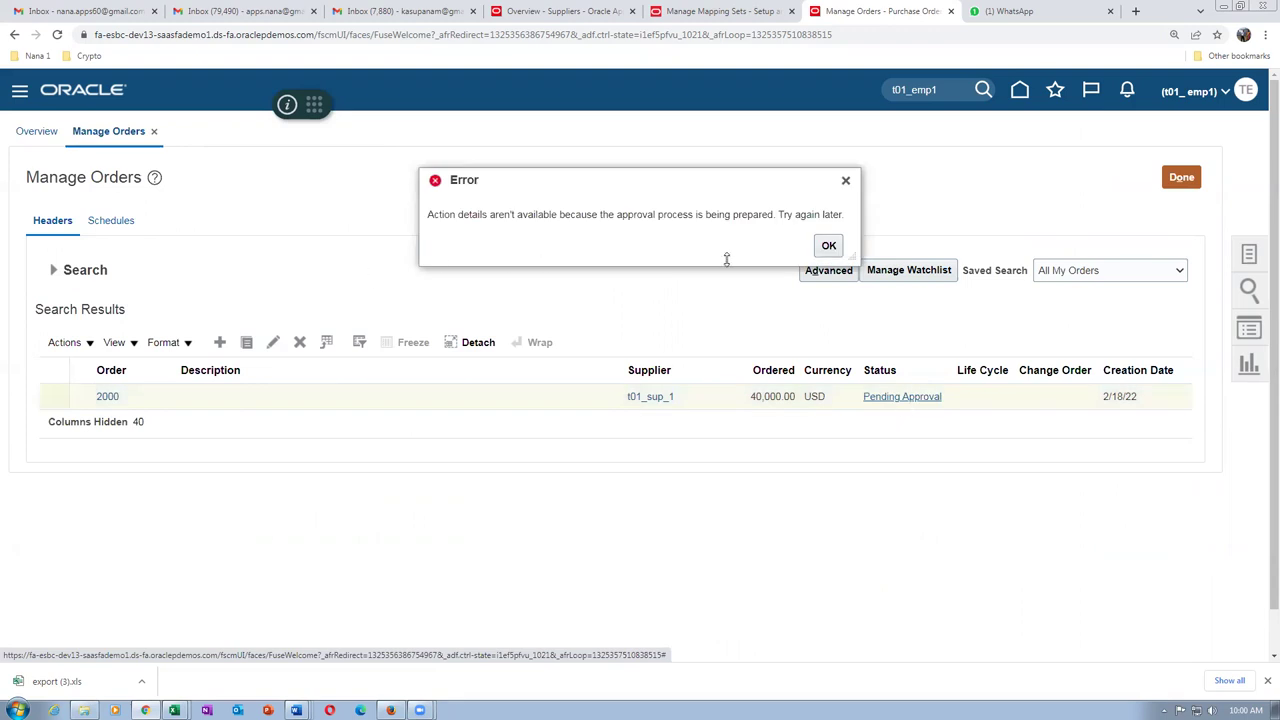
{"action": "left_click", "coordinate": [829, 246]}
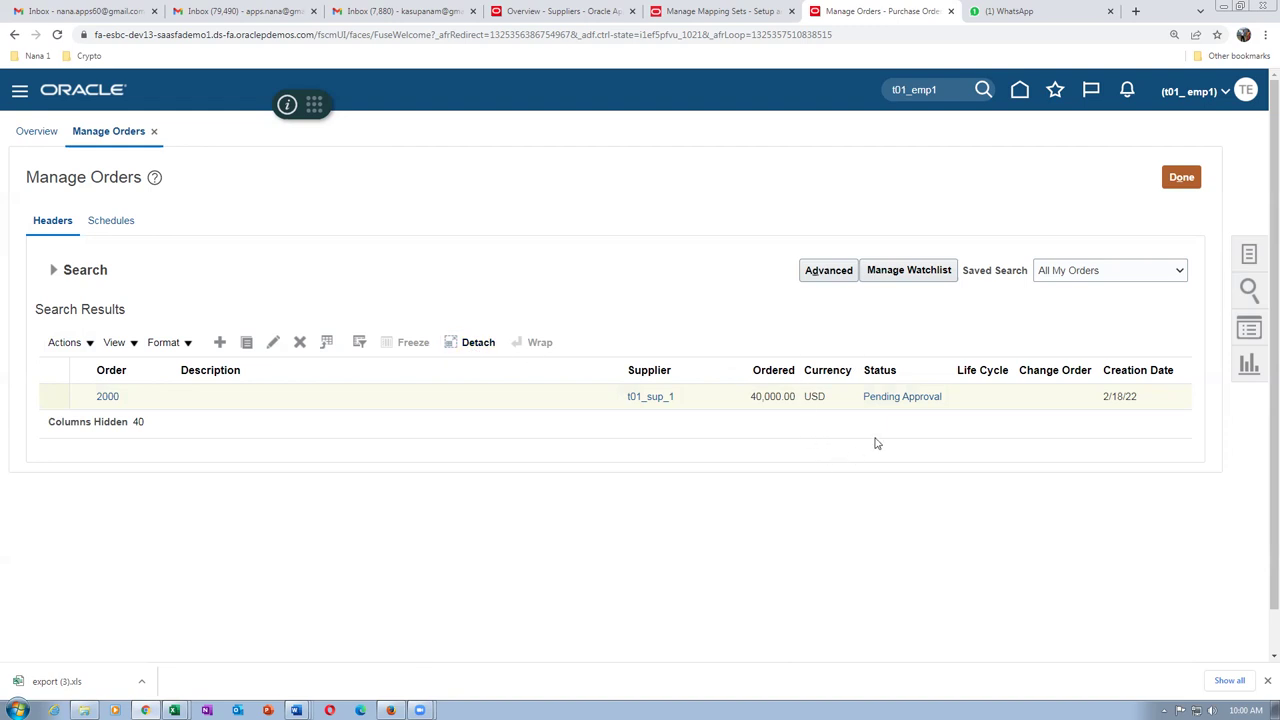
Rerun the order 2000 search repeatedly until its status shows Open.
{"action": "left_click", "coordinate": [55, 272]}
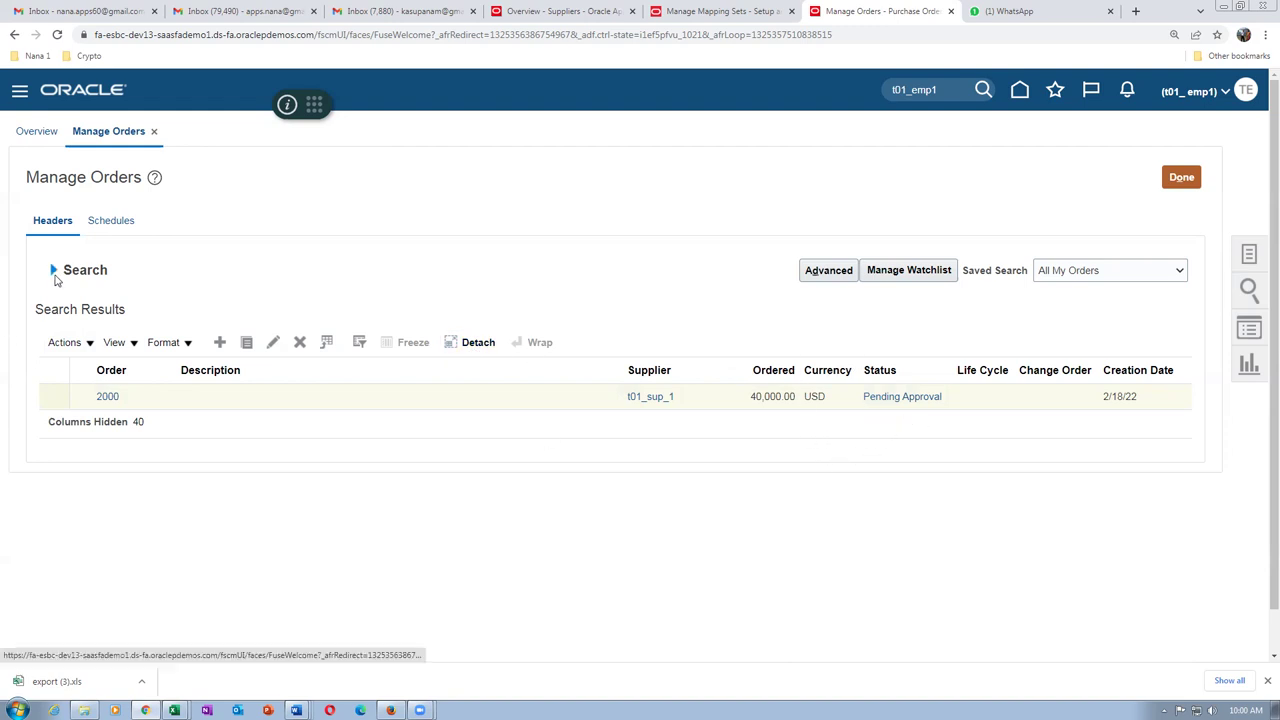
{"action": "left_click", "coordinate": [1076, 446]}
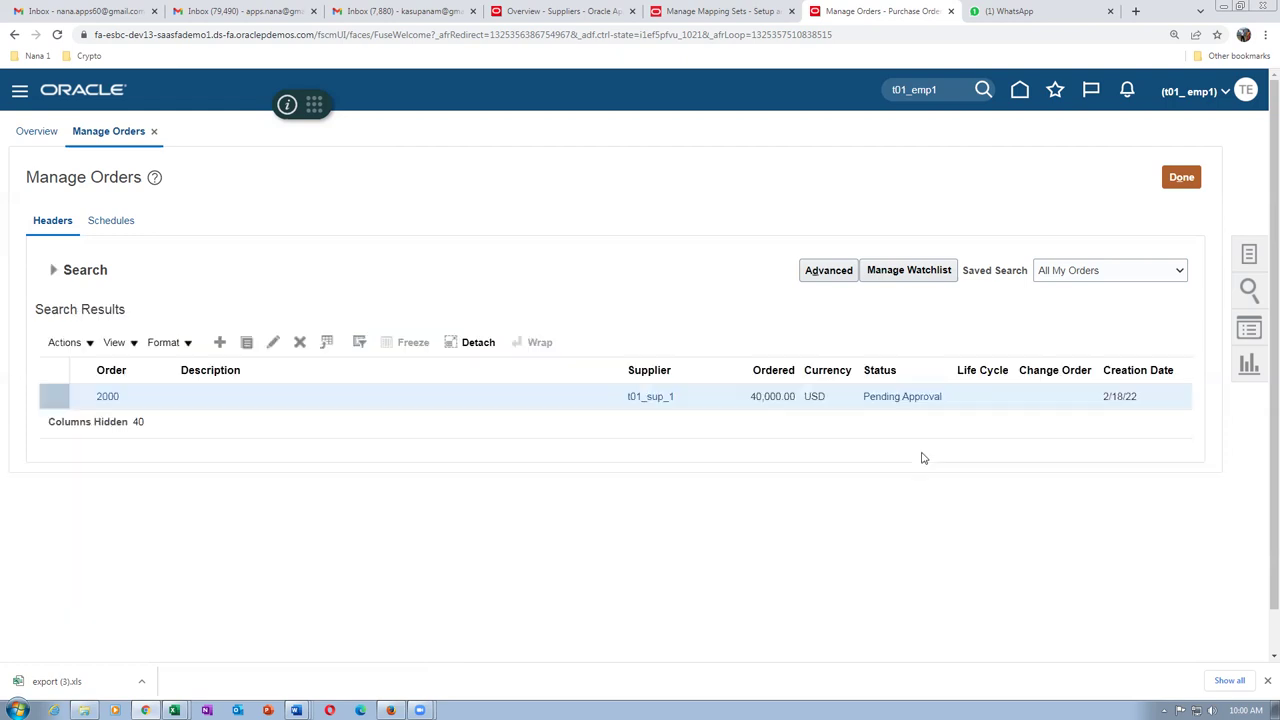
{"action": "left_click", "coordinate": [901, 396]}
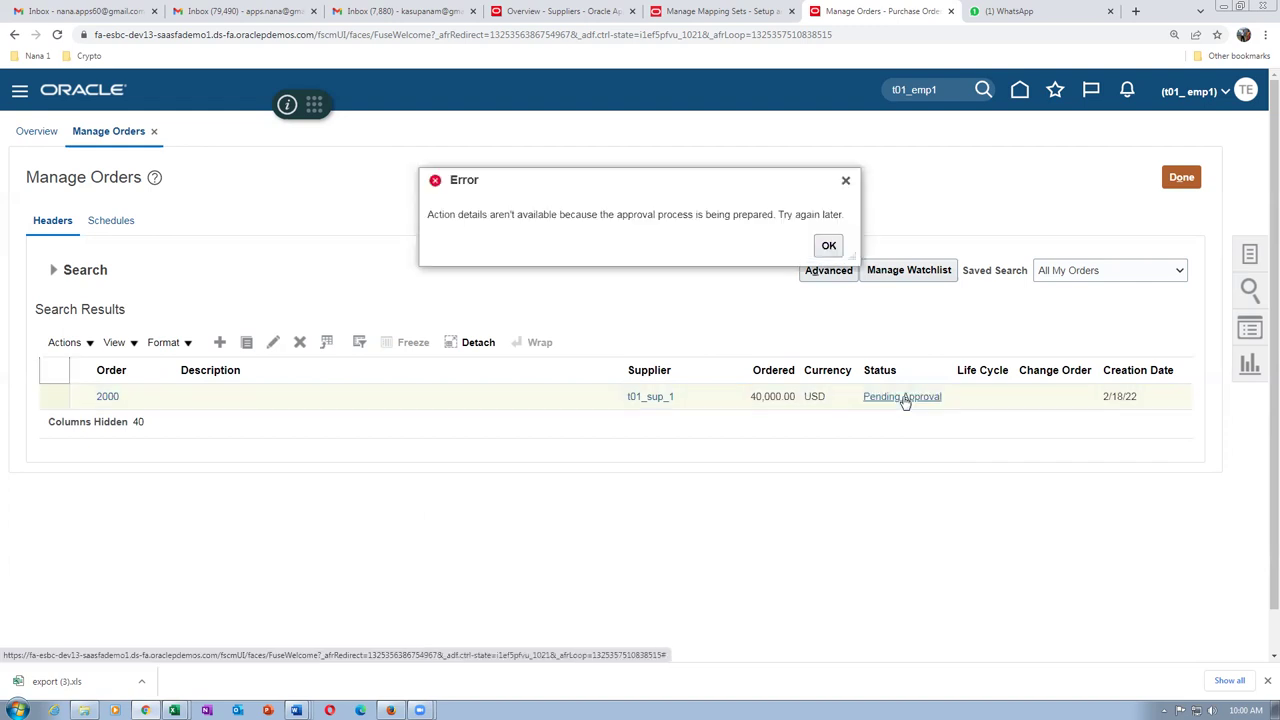
{"action": "left_click", "coordinate": [830, 246]}
{"action": "left_click", "coordinate": [75, 278]}
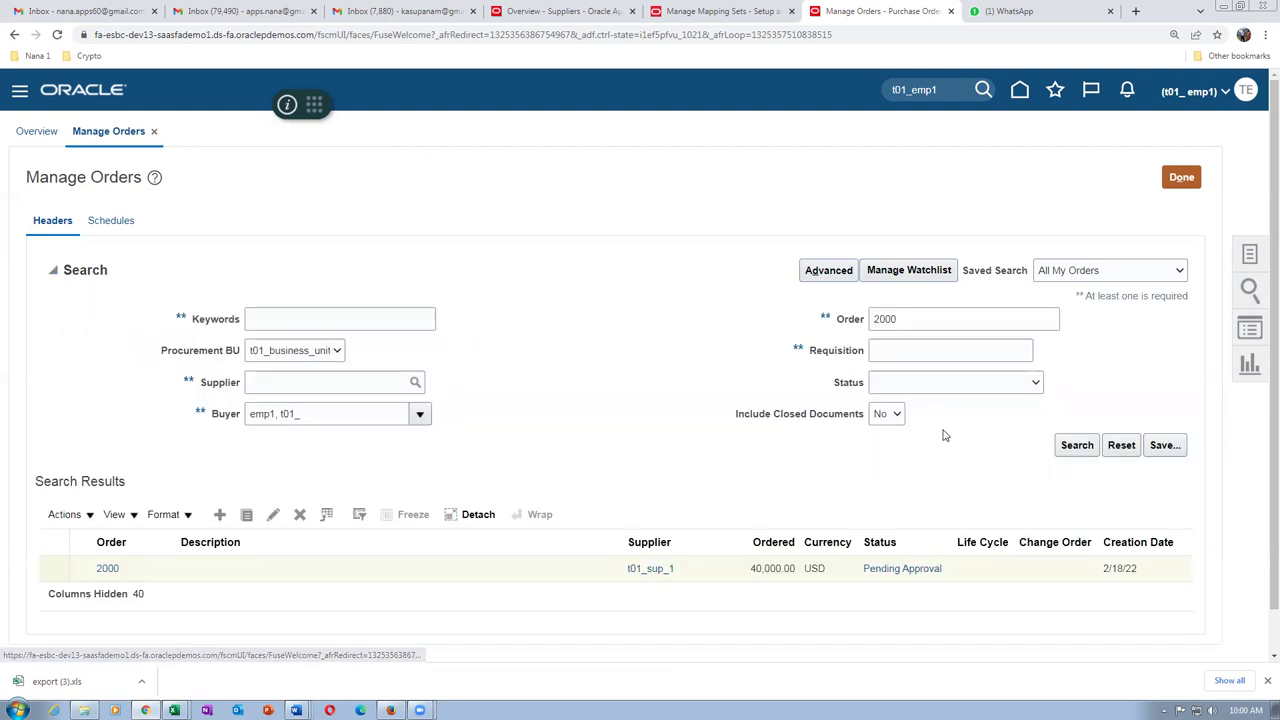
{"action": "left_click", "coordinate": [1076, 446]}
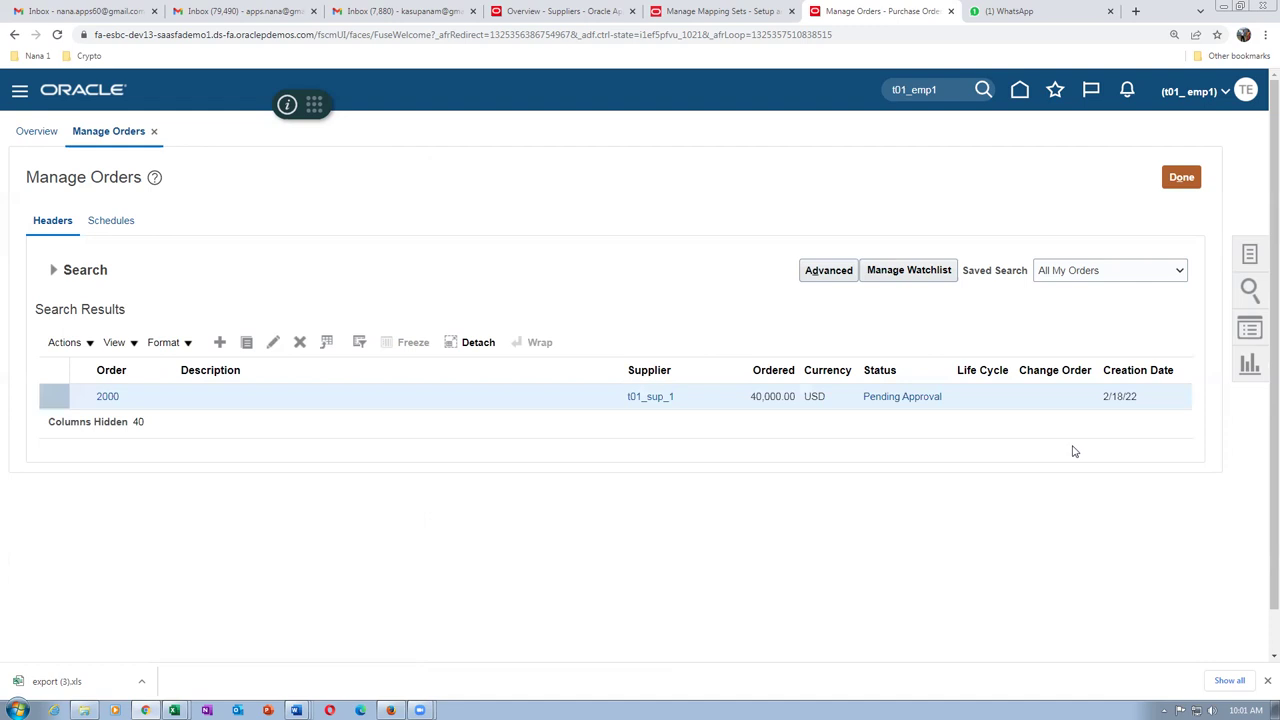
{"action": "left_click", "coordinate": [898, 398]}
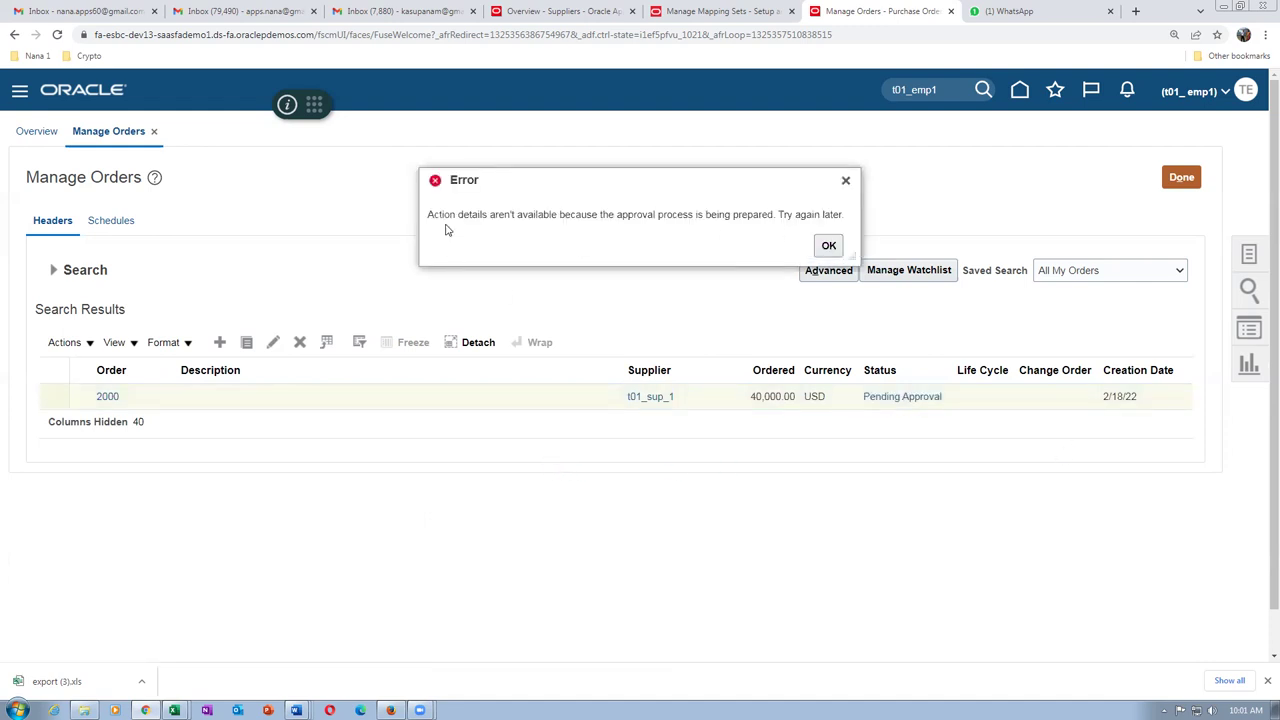
{"action": "left_click_drag", "start_coordinate": [450, 214], "coordinate": [697, 214]}
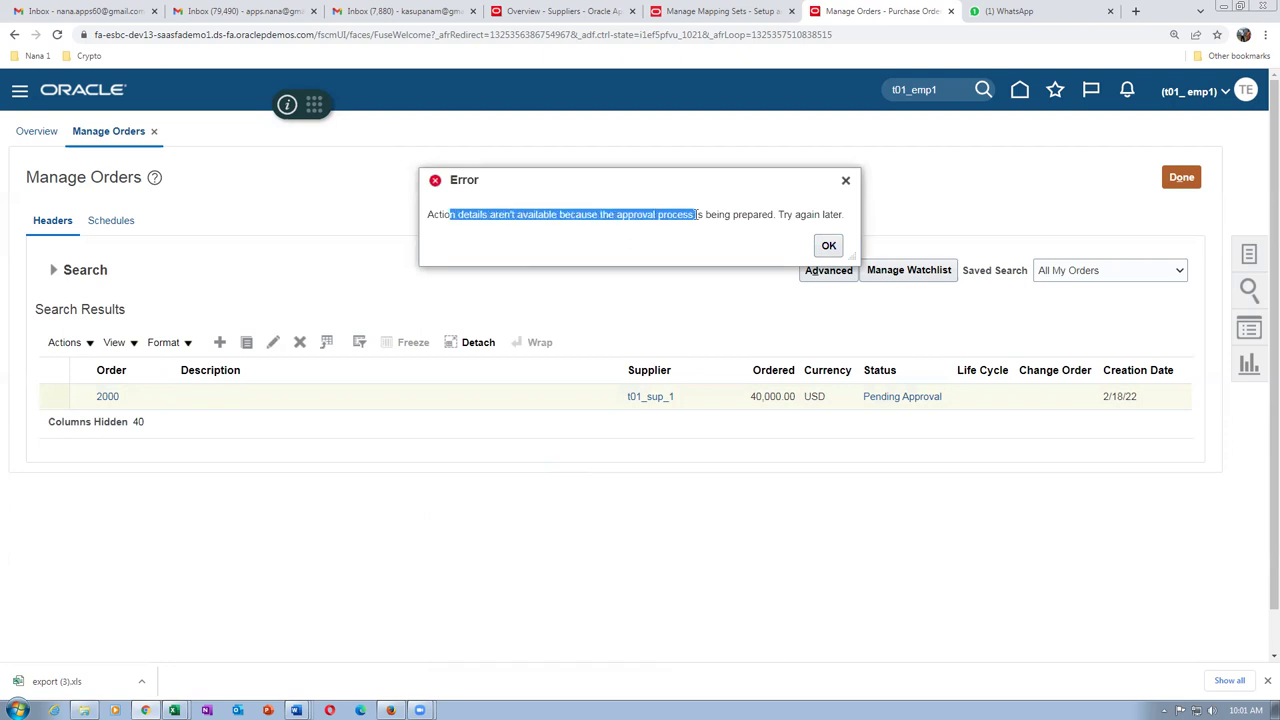
{"action": "left_click", "coordinate": [828, 245]}
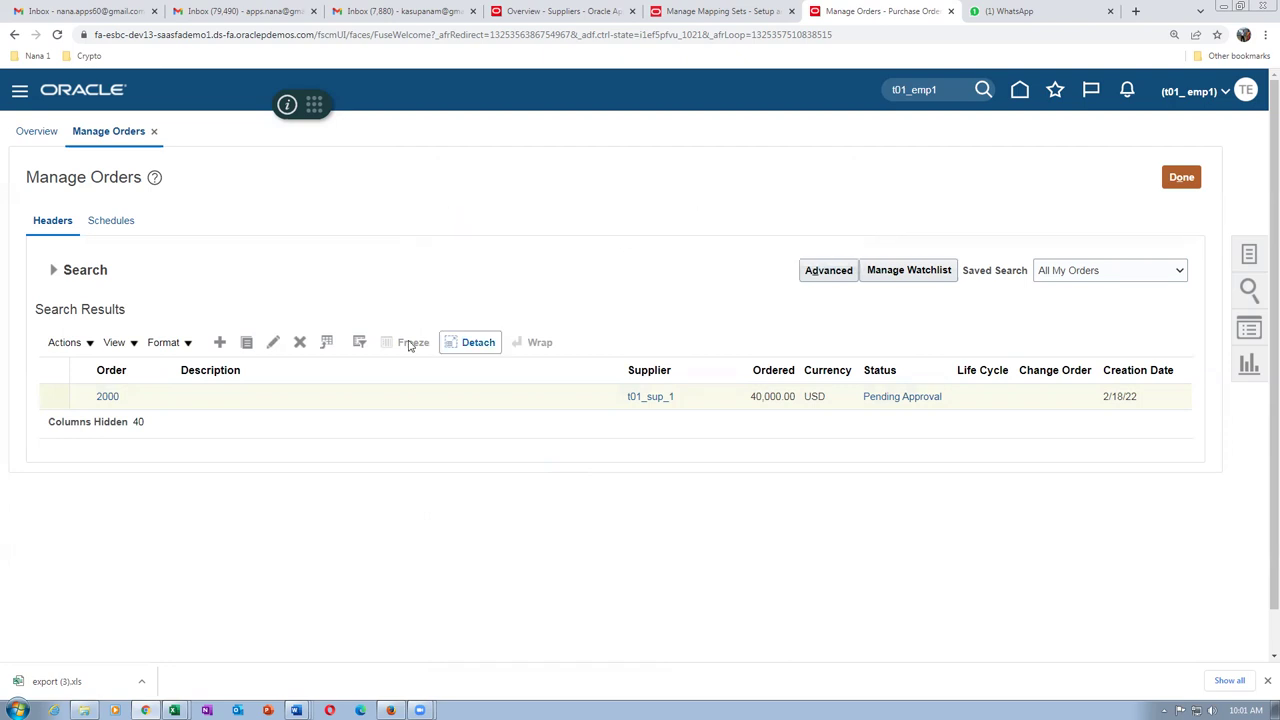
{"action": "left_click", "coordinate": [54, 276]}
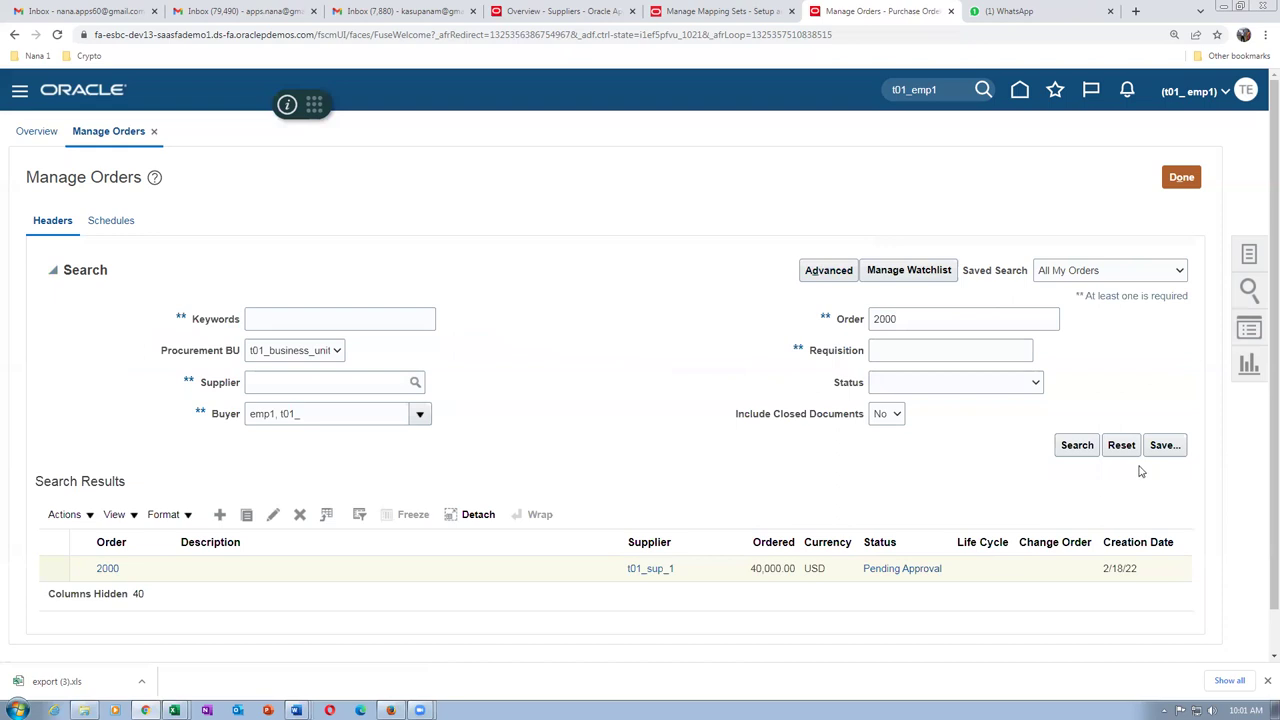
{"action": "left_click", "coordinate": [1086, 446]}
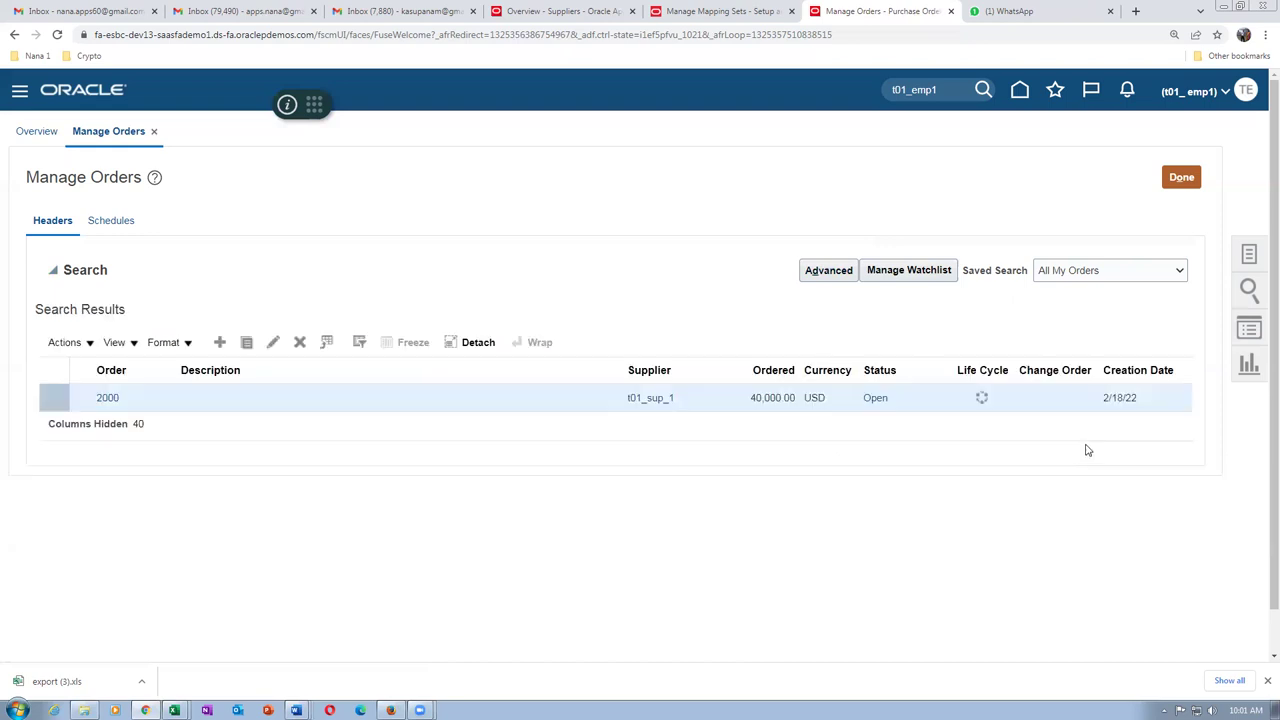